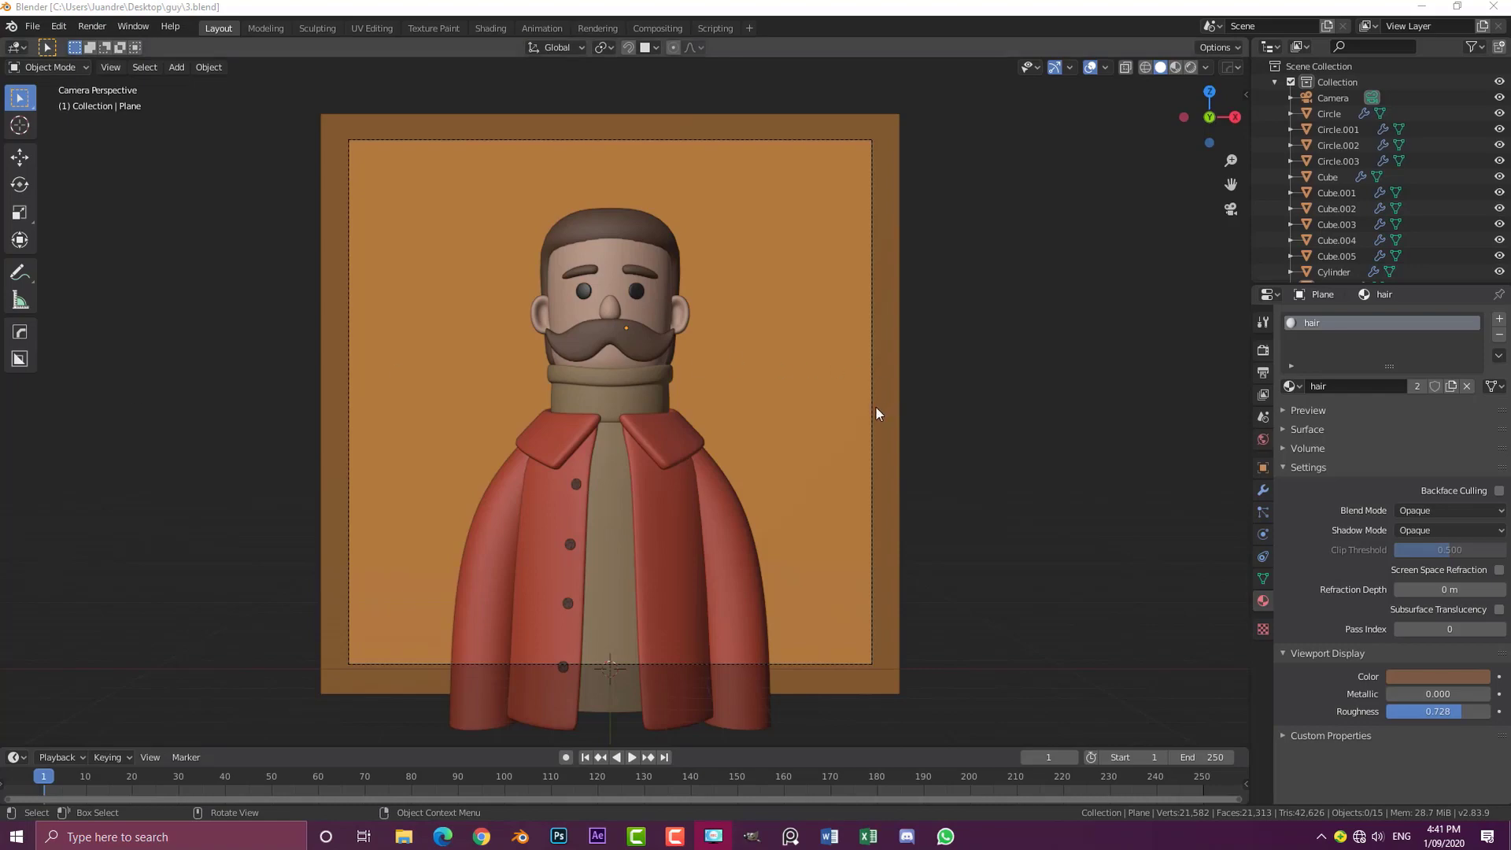
{"action": "middle_click_drag", "start_coordinate": [876, 410], "coordinate": [762, 400]}
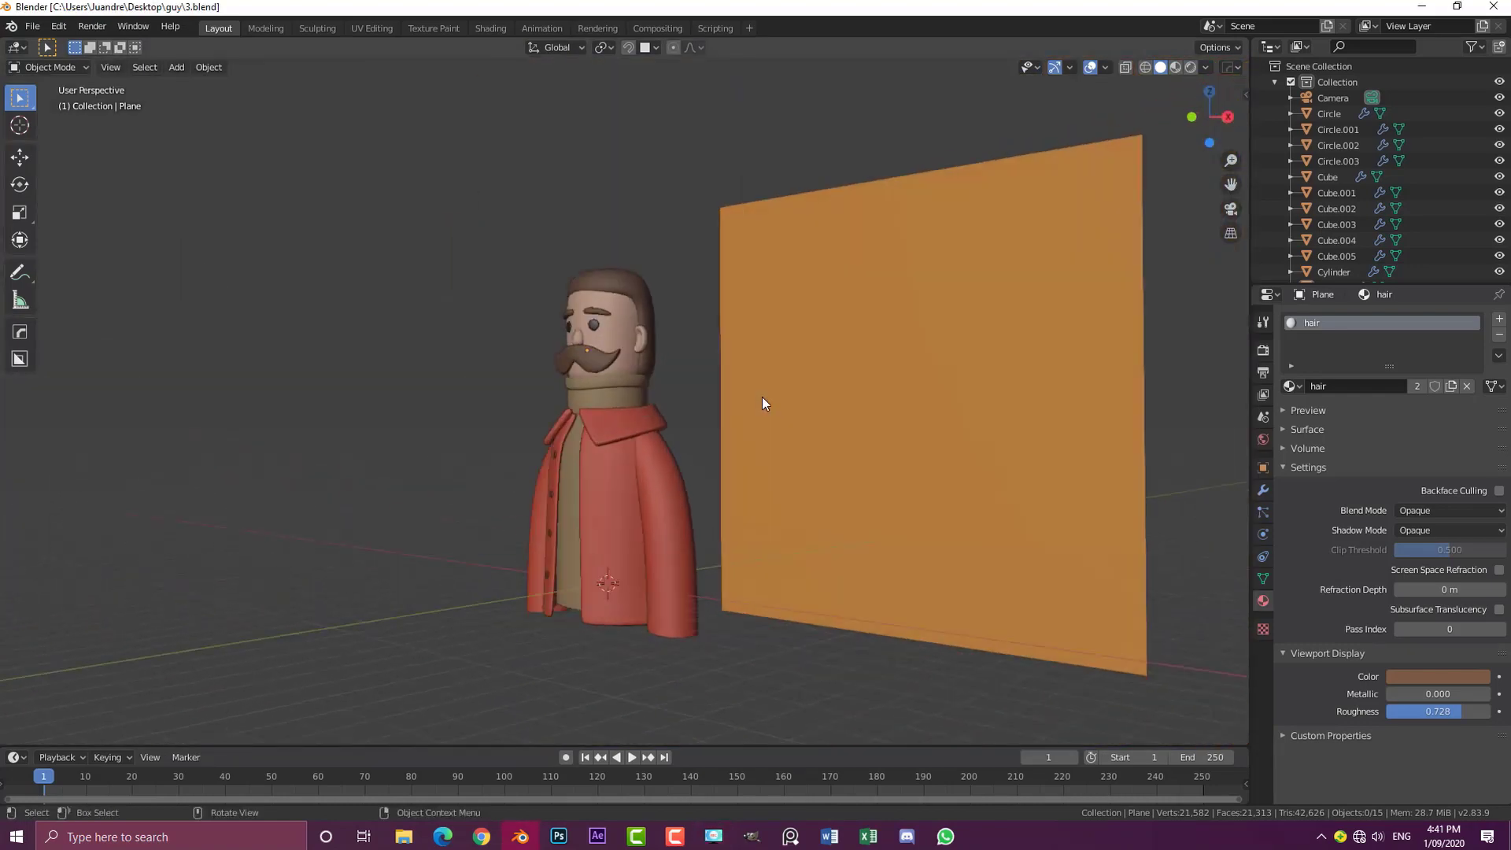
{"action": "key", "text": "KP_0"}
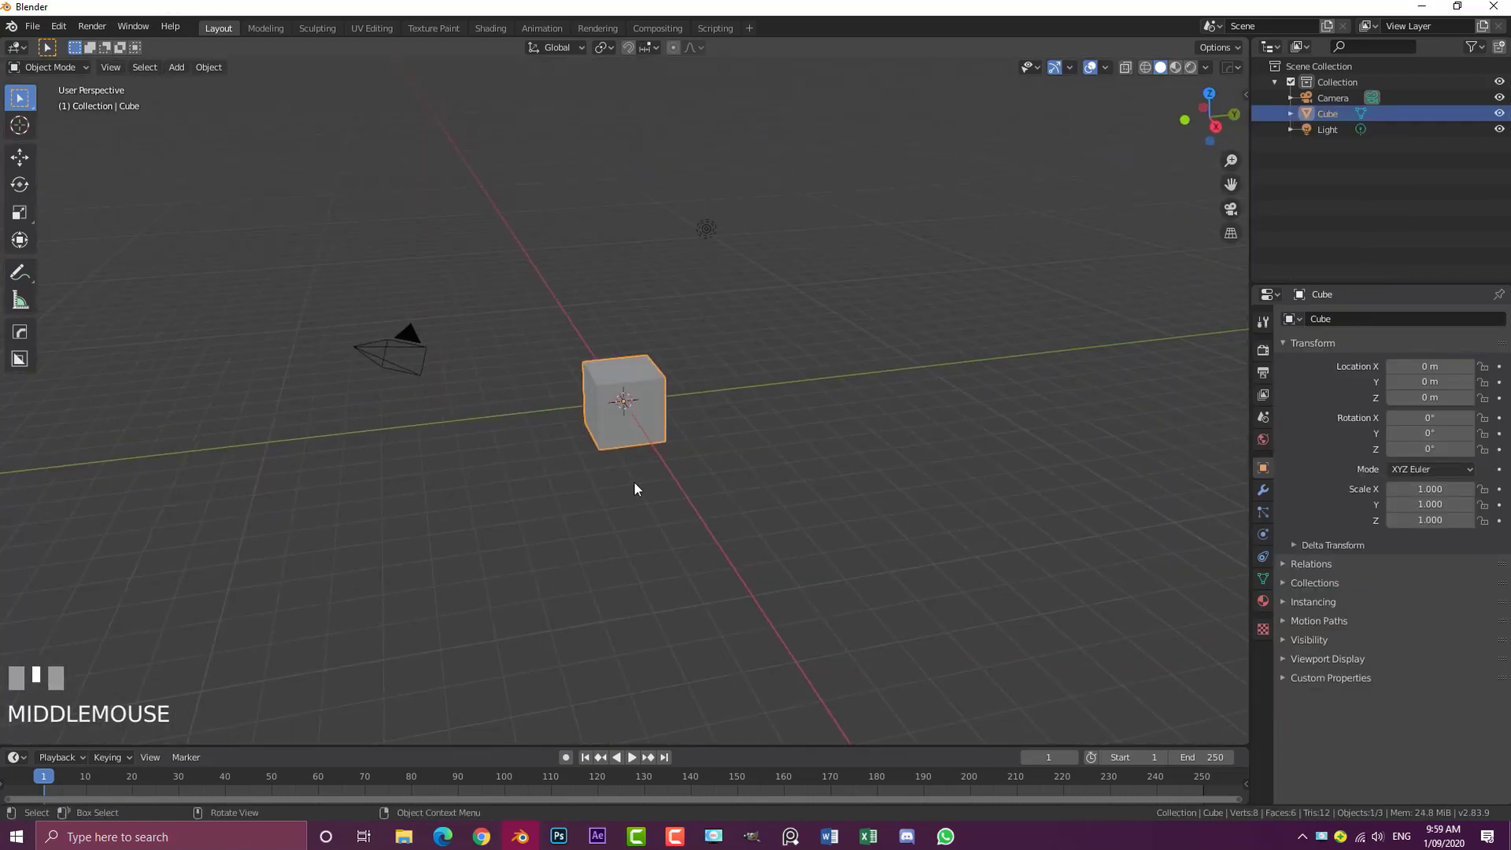
Delete the default camera and light from the scene, leaving only the cube
{"action": "scroll", "coordinate": [649, 480], "scroll_direction": "up", "scroll_amount": 1}
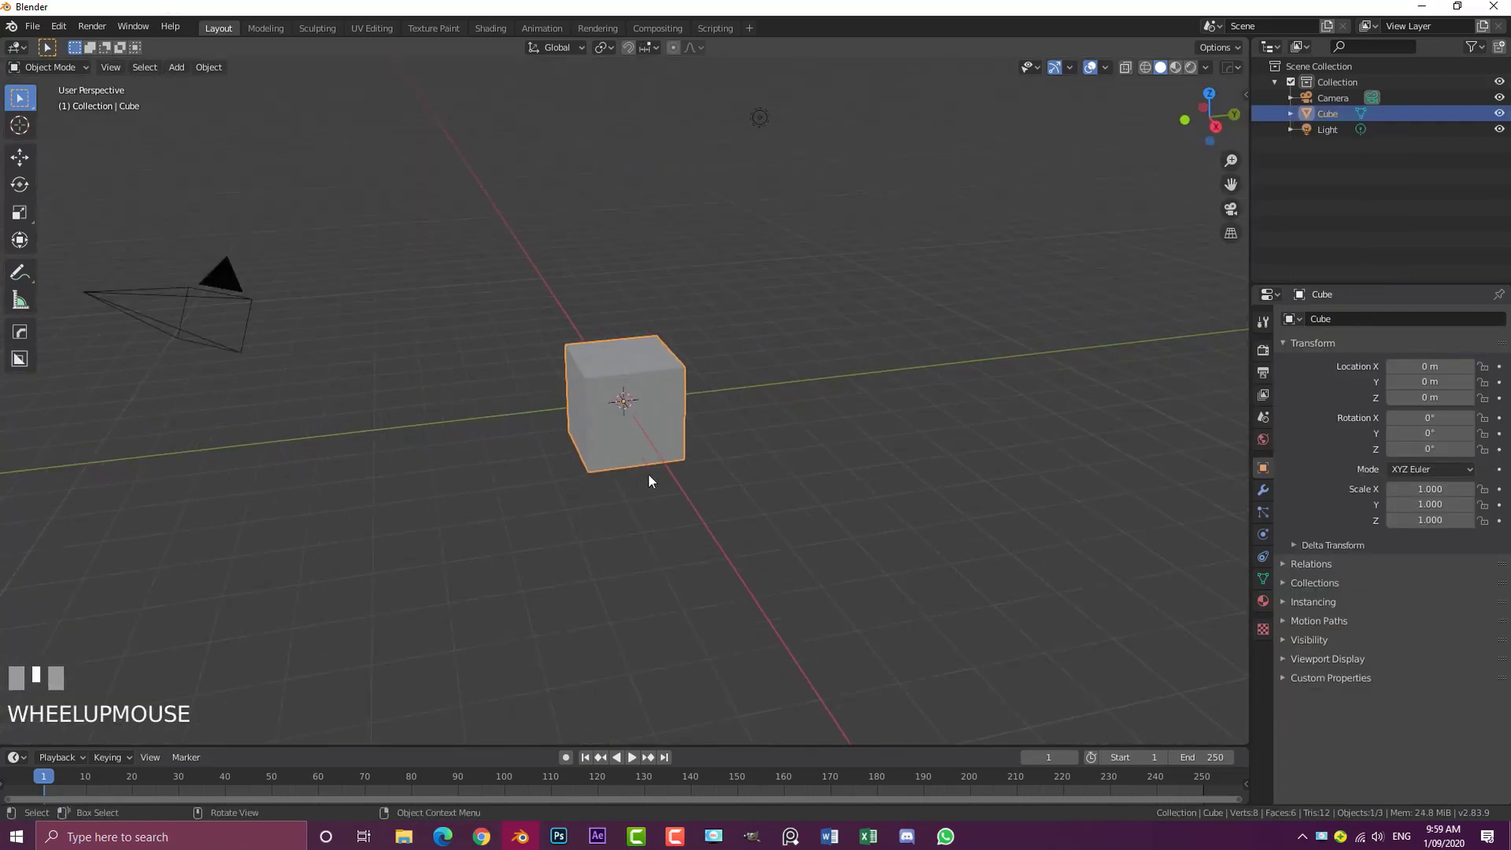
{"action": "scroll", "coordinate": [638, 469], "scroll_direction": "down", "scroll_amount": 3}
{"action": "left_click", "coordinate": [442, 361]}
{"action": "key", "text": "x"}
{"action": "left_click", "coordinate": [691, 264]}
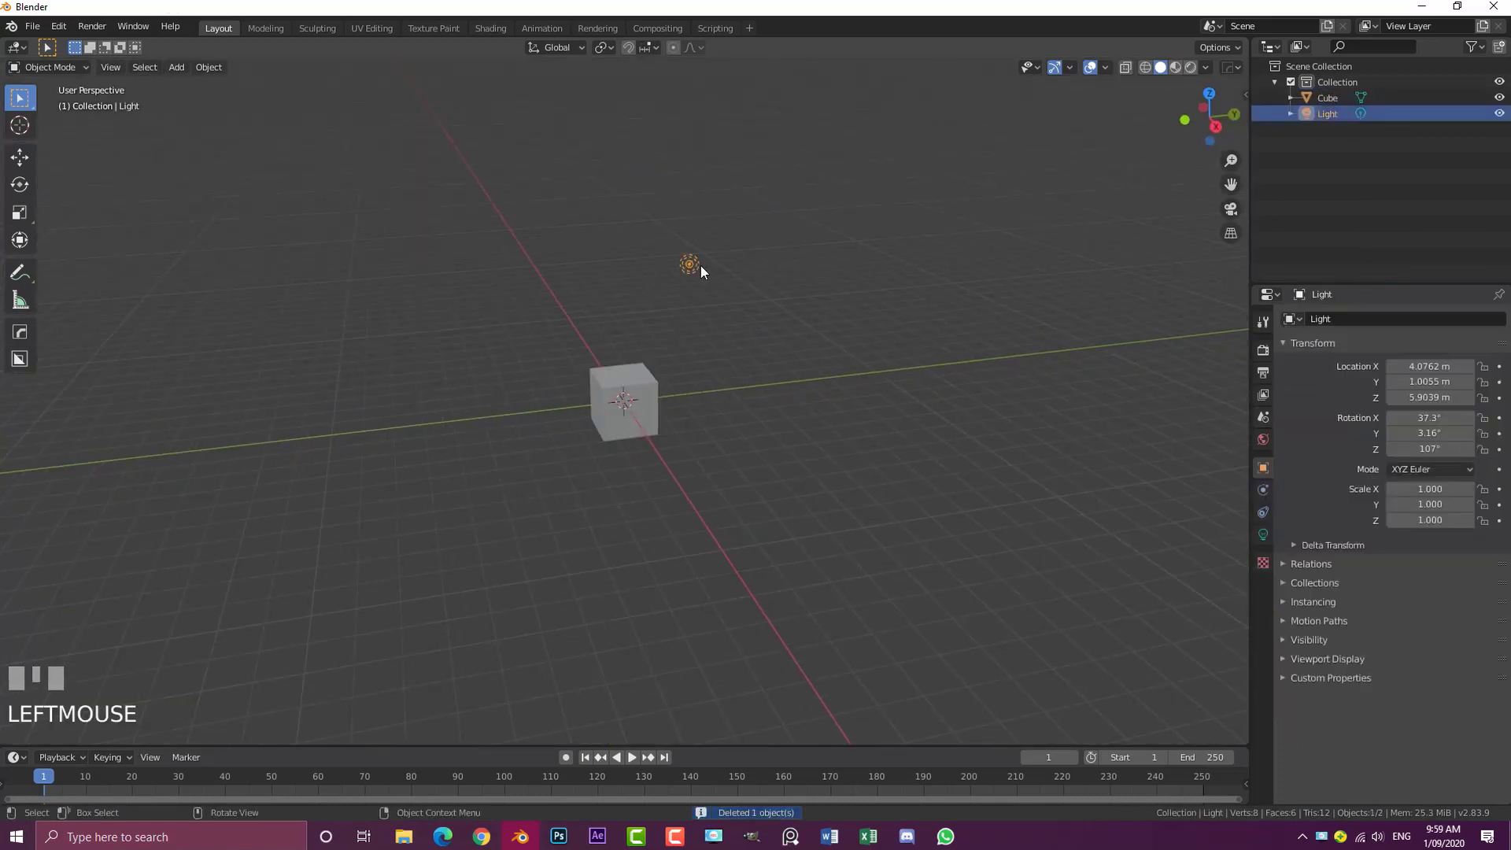
{"action": "key", "text": "x"}
In Edit Mode, add two perpendicular vertical loop cuts through the centre of the cube
{"action": "left_click", "coordinate": [648, 402]}
{"action": "key", "text": "KP_1"}
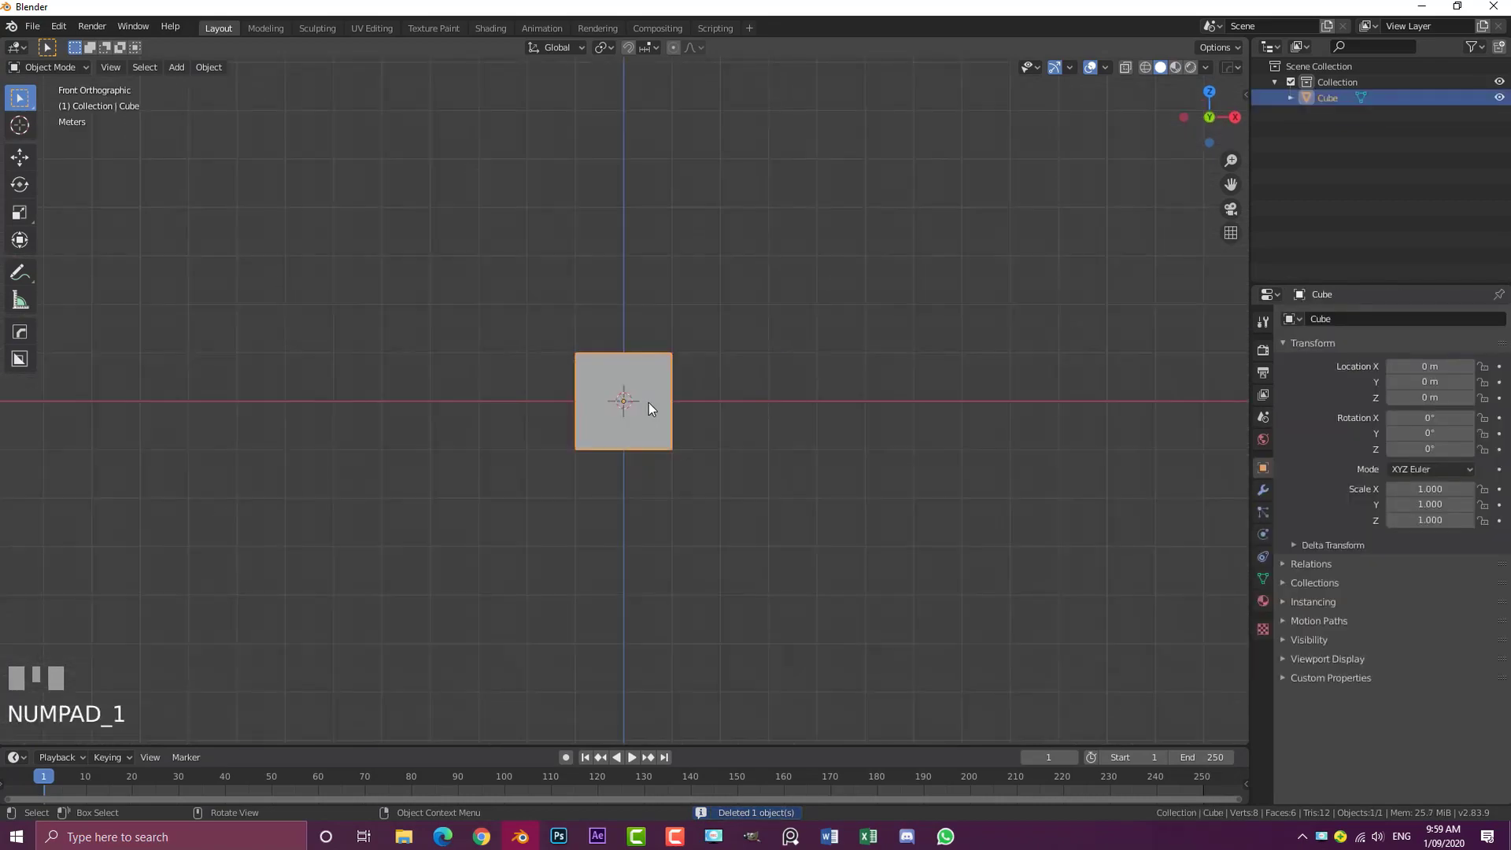
{"action": "scroll", "coordinate": [488, 316], "scroll_direction": "up", "scroll_amount": 4}
{"action": "key", "text": "Tab"}
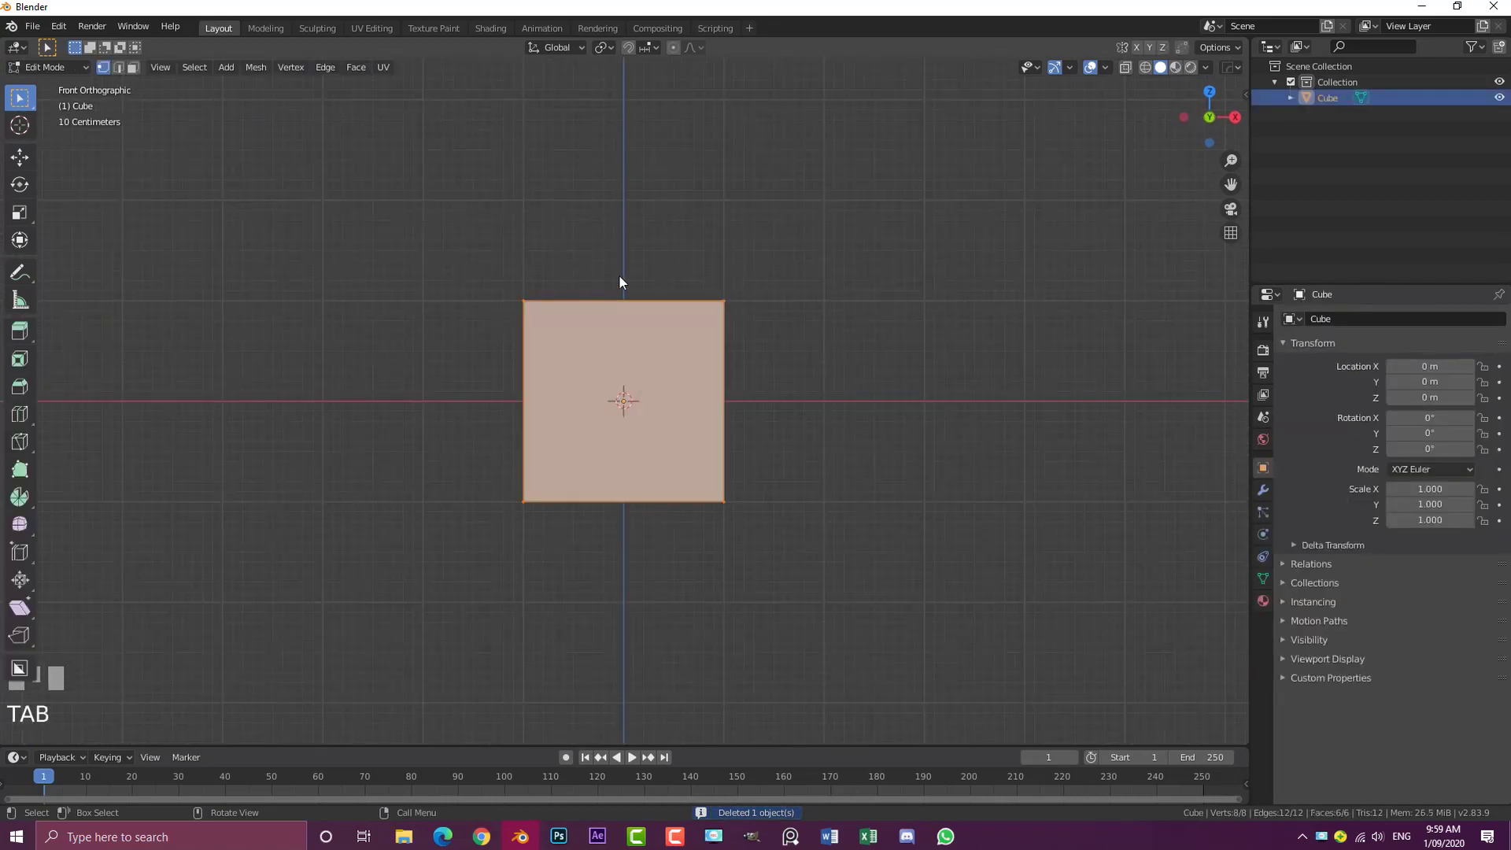
{"action": "middle_click_drag", "start_coordinate": [621, 282], "coordinate": [580, 405]}
{"action": "key", "text": "ctrl+r"}
{"action": "left_click", "coordinate": [620, 343]}
{"action": "left_click", "coordinate": [620, 343]}
{"action": "key", "text": "ctrl+r"}
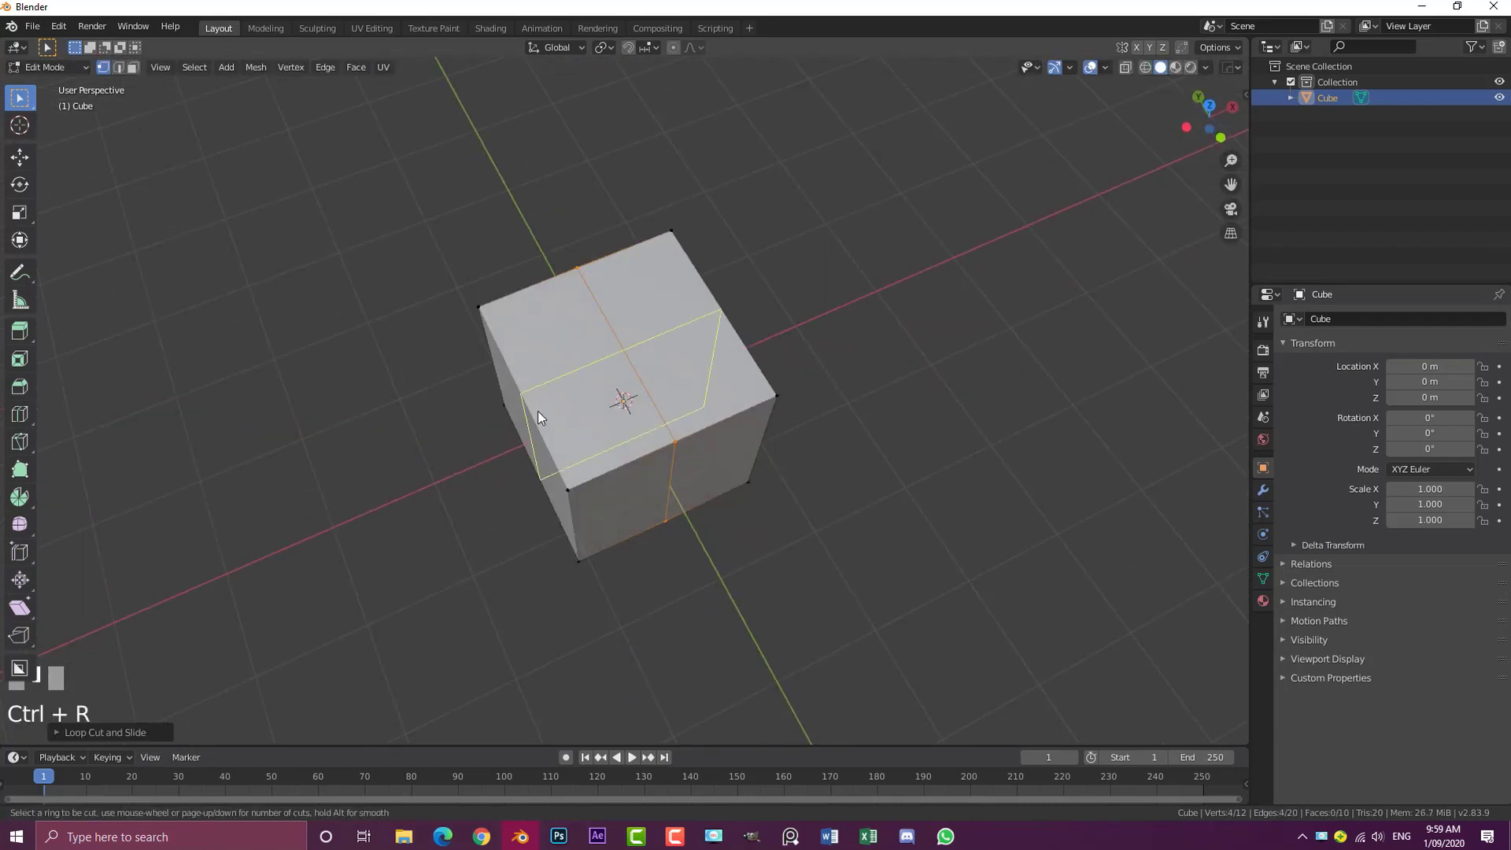
{"action": "left_click", "coordinate": [513, 416]}
{"action": "left_click", "coordinate": [513, 415]}
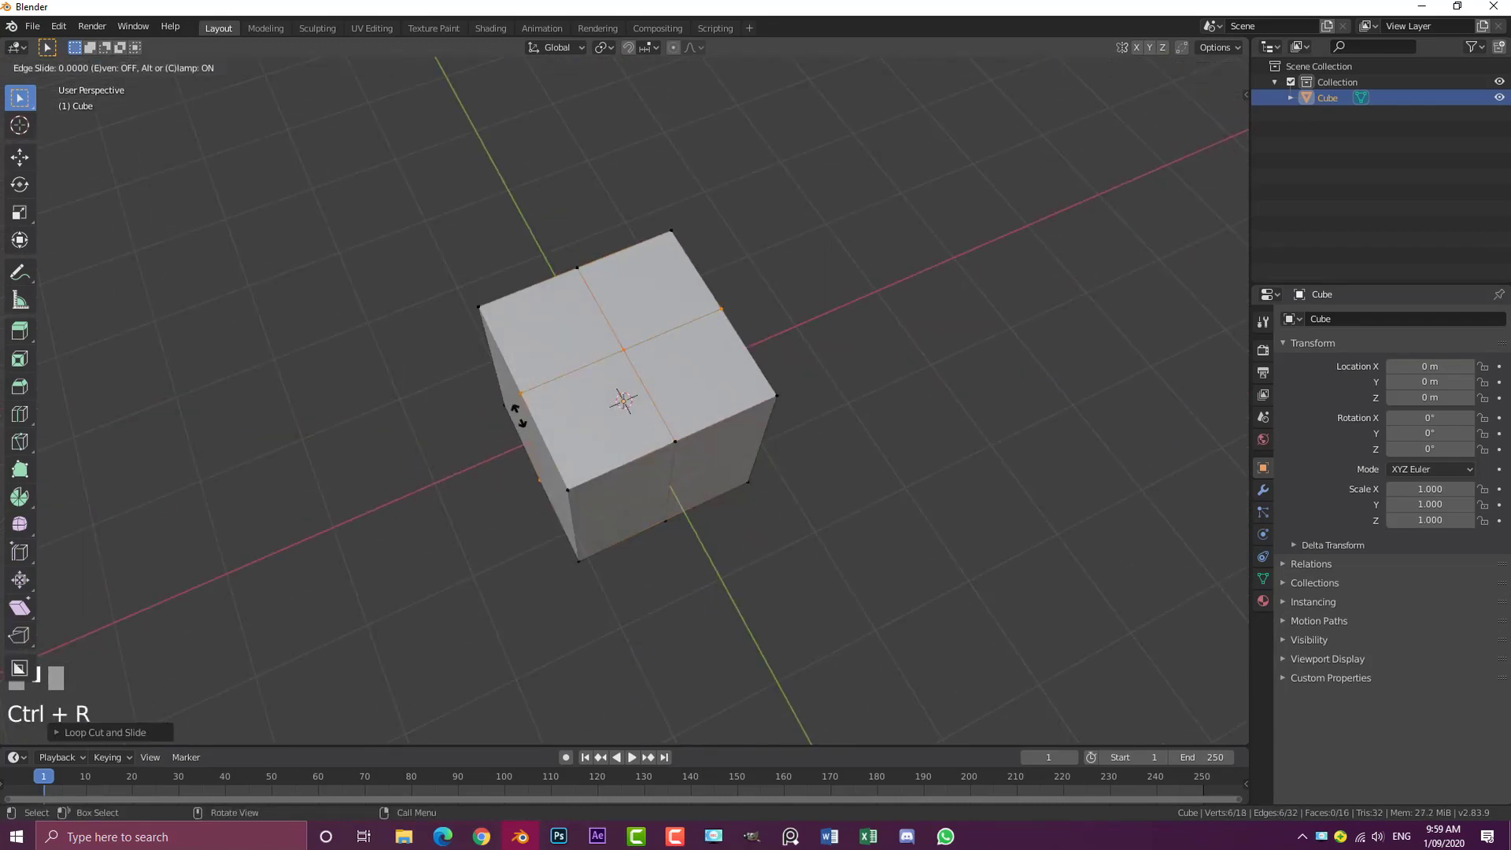
Select both centre loops and scale them without Z by about 1.59, followed by about 0.92, to give the cube an octagonal outline
{"action": "left_click", "coordinate": [650, 396], "text": "alt+shift"}
{"action": "middle_click_drag", "start_coordinate": [685, 407], "coordinate": [825, 460]}
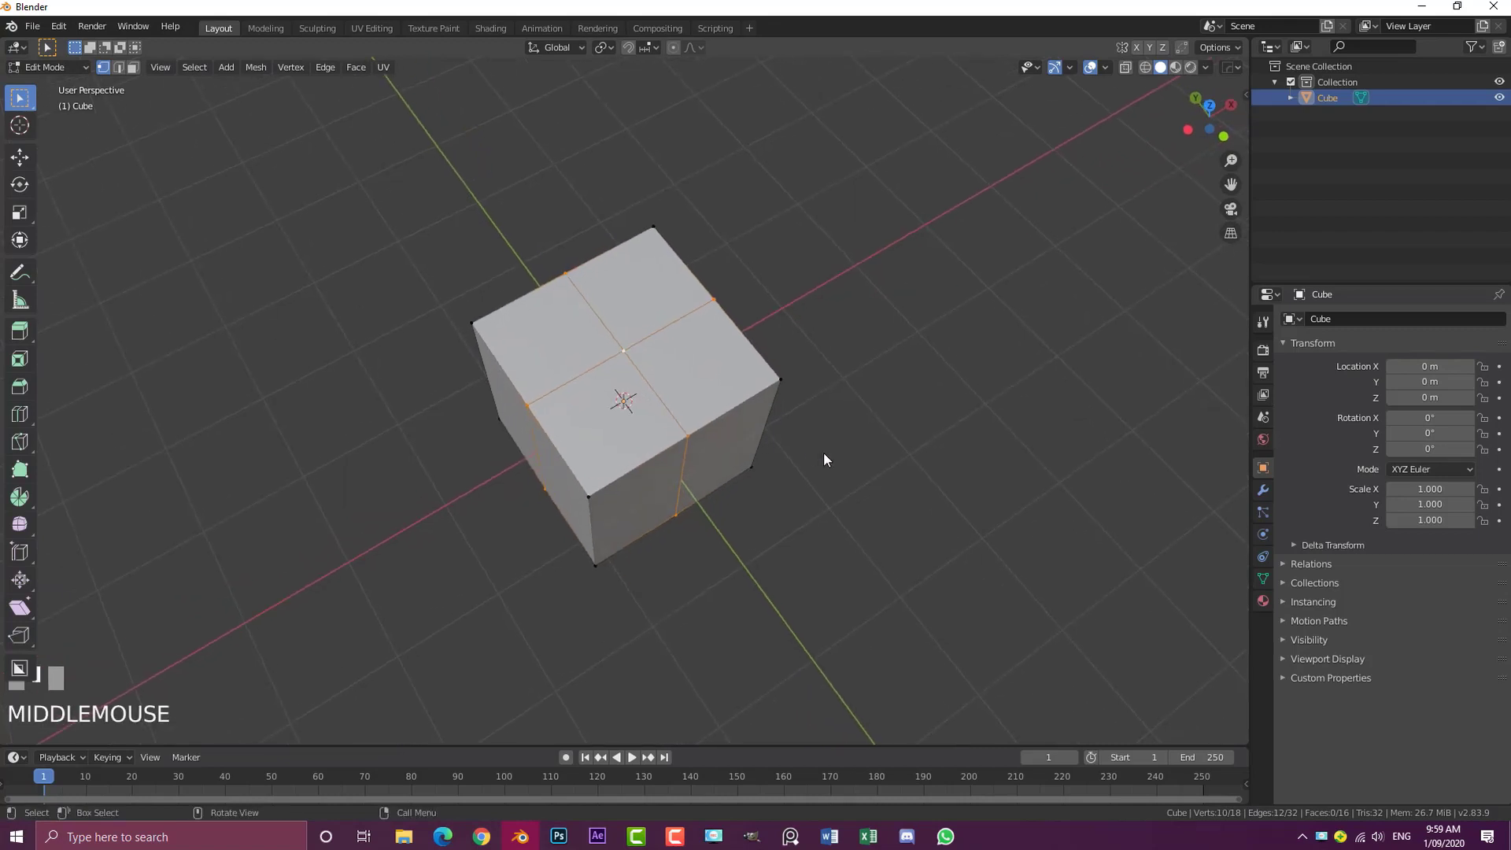
{"action": "key", "text": "s"}
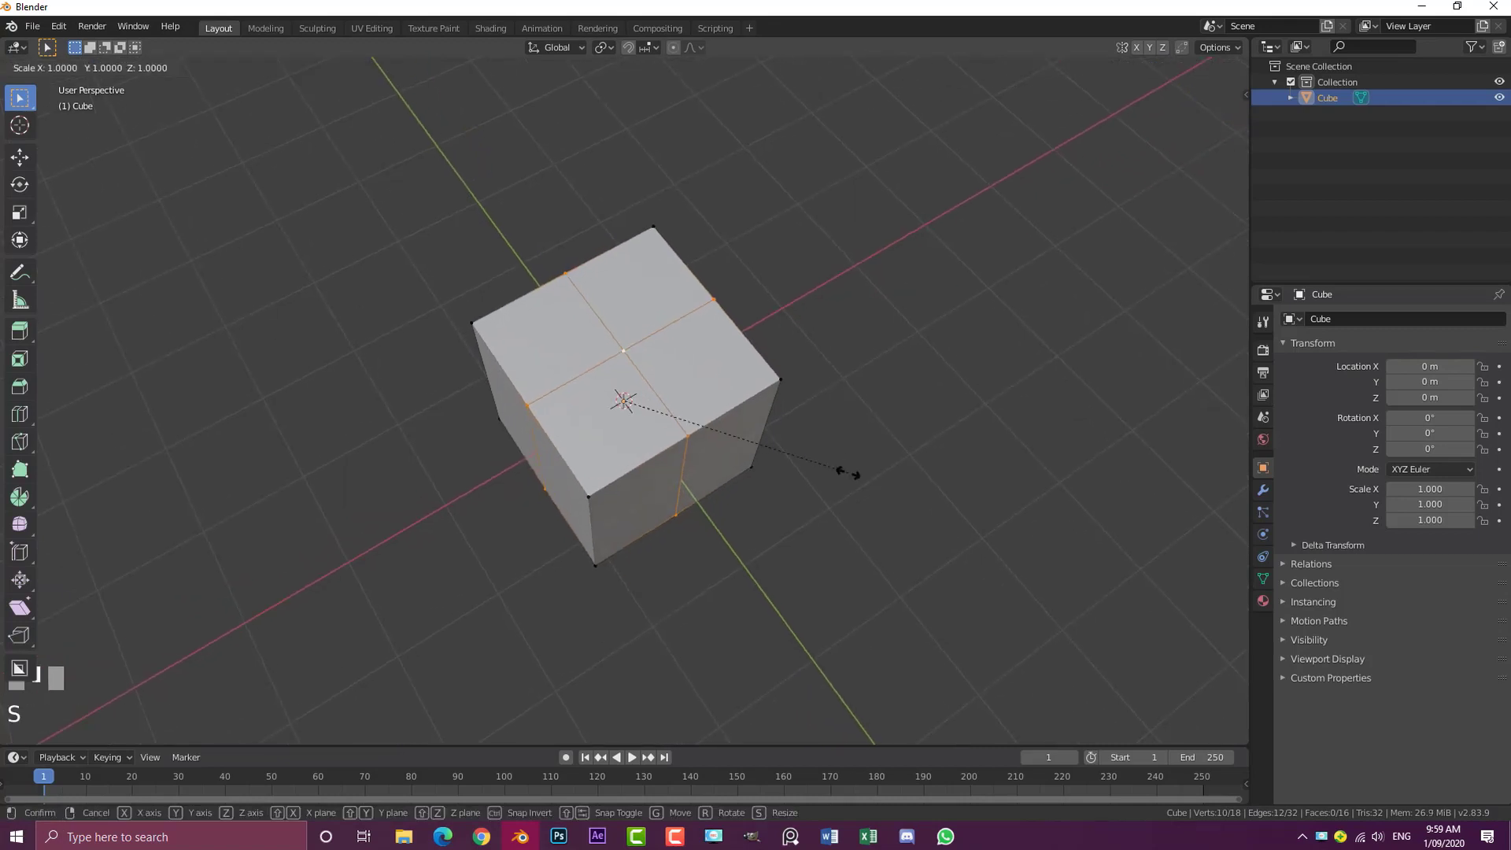
{"action": "key", "text": "shift+z"}
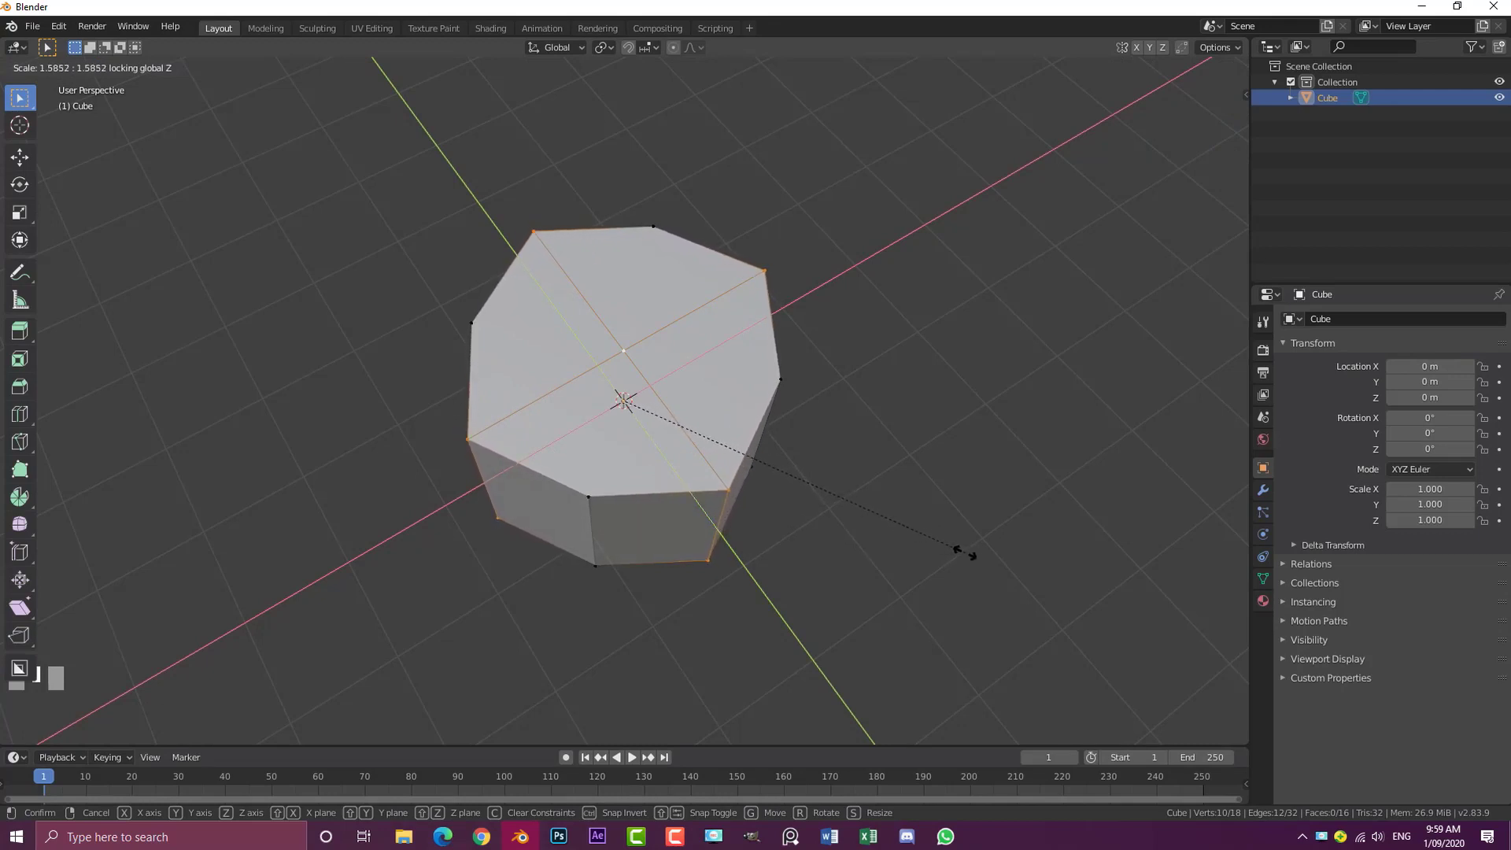
{"action": "left_click", "coordinate": [964, 550]}
{"action": "key", "text": "s"}
{"action": "key", "text": "shift+z"}
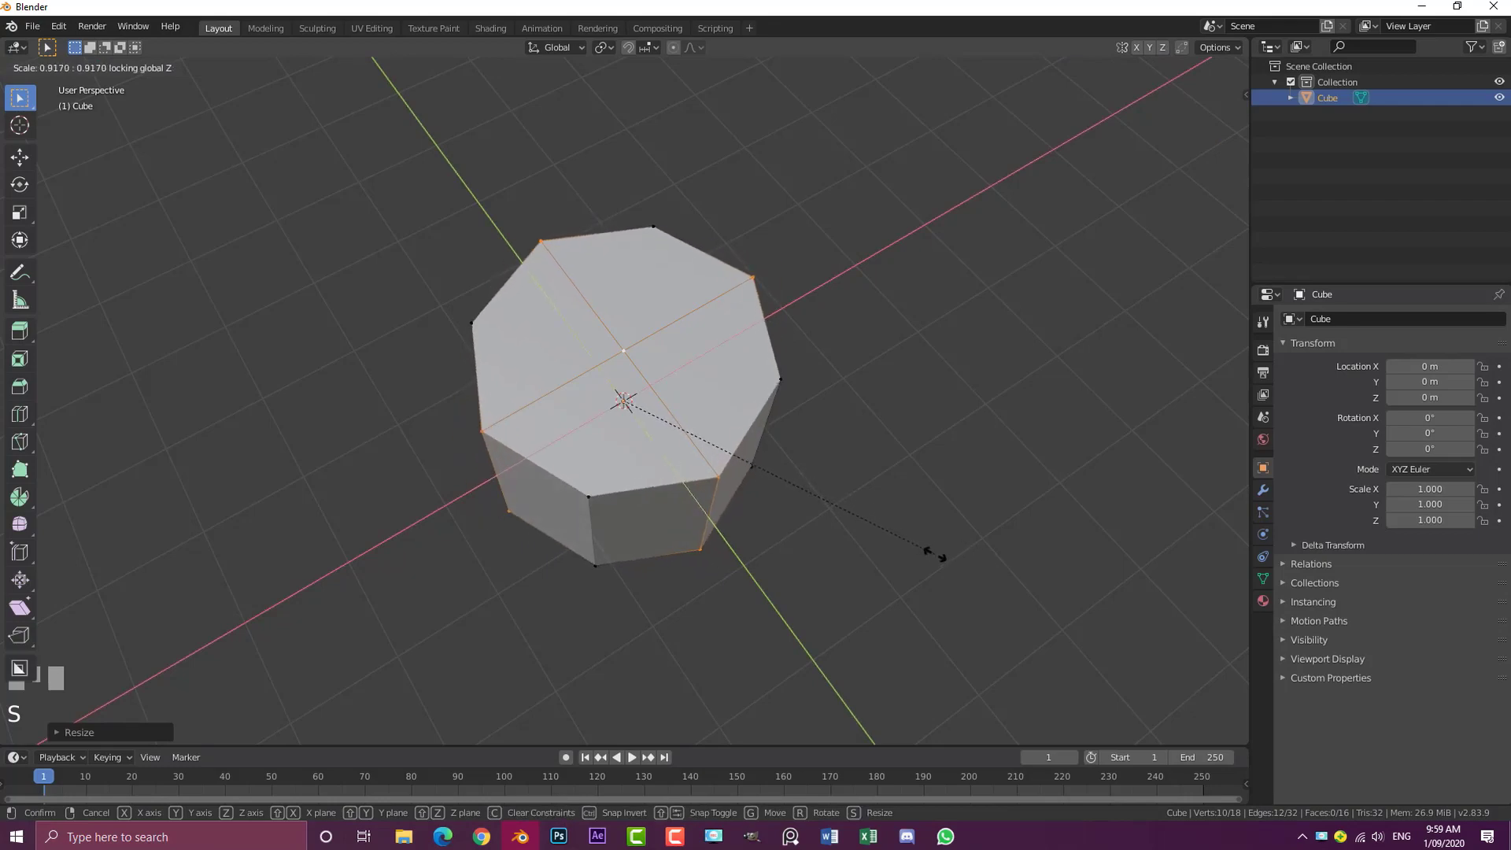
{"action": "left_click", "coordinate": [935, 554]}
Extrude the top faces upward by just over 0.6 m and scale them inward to about 0.7
{"action": "middle_click_drag", "start_coordinate": [935, 551], "coordinate": [698, 351]}
{"action": "scroll", "coordinate": [876, 370], "scroll_direction": "down", "scroll_amount": 2}
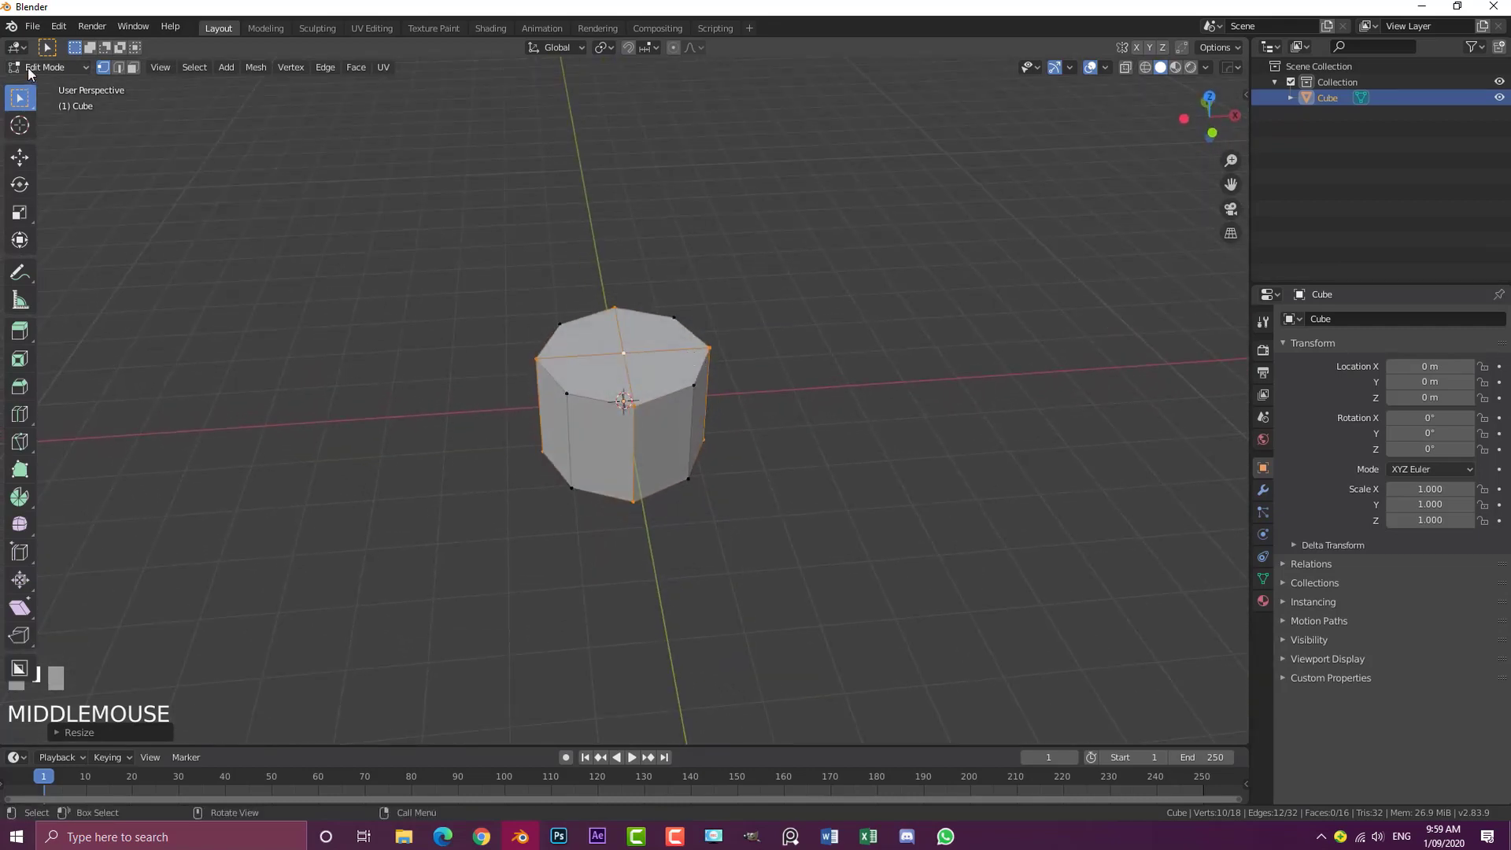
{"action": "left_click", "coordinate": [626, 358]}
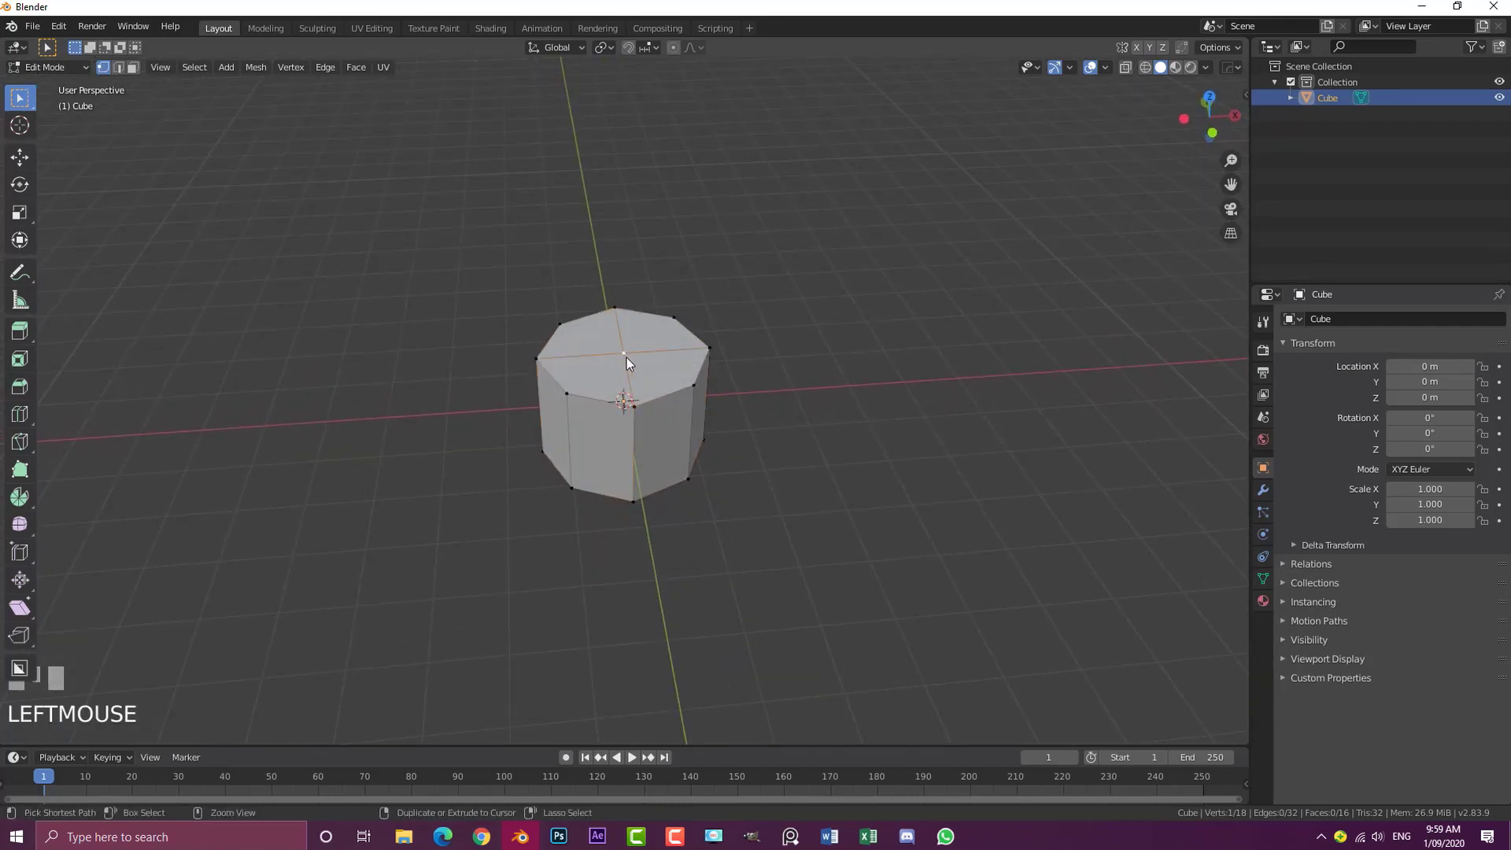
{"action": "key", "text": "ctrl+KP_Add"}
{"action": "key", "text": "e"}
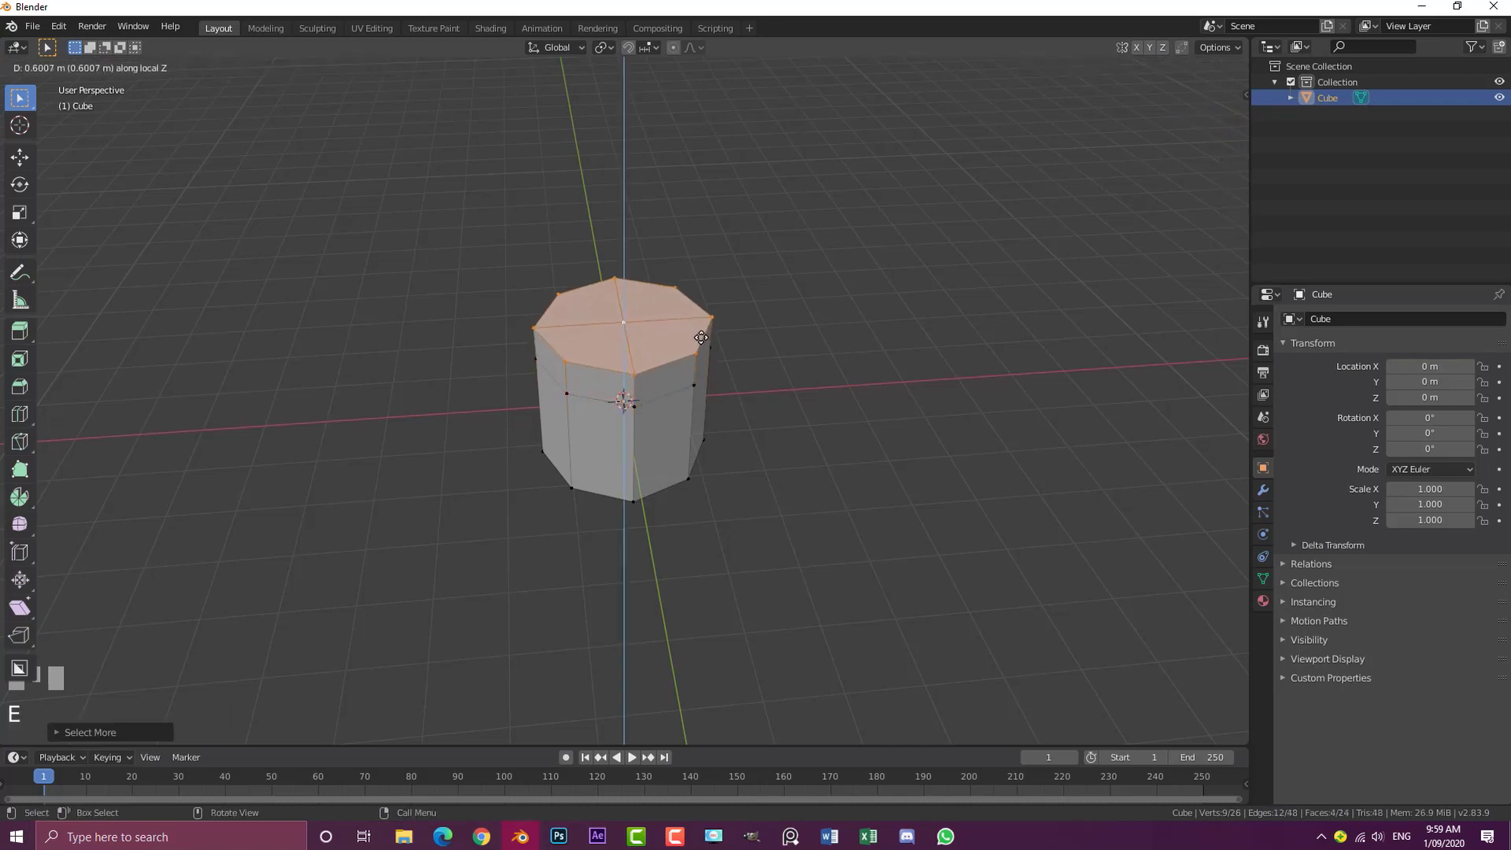
{"action": "left_click", "coordinate": [718, 347]}
{"action": "key", "text": "s"}
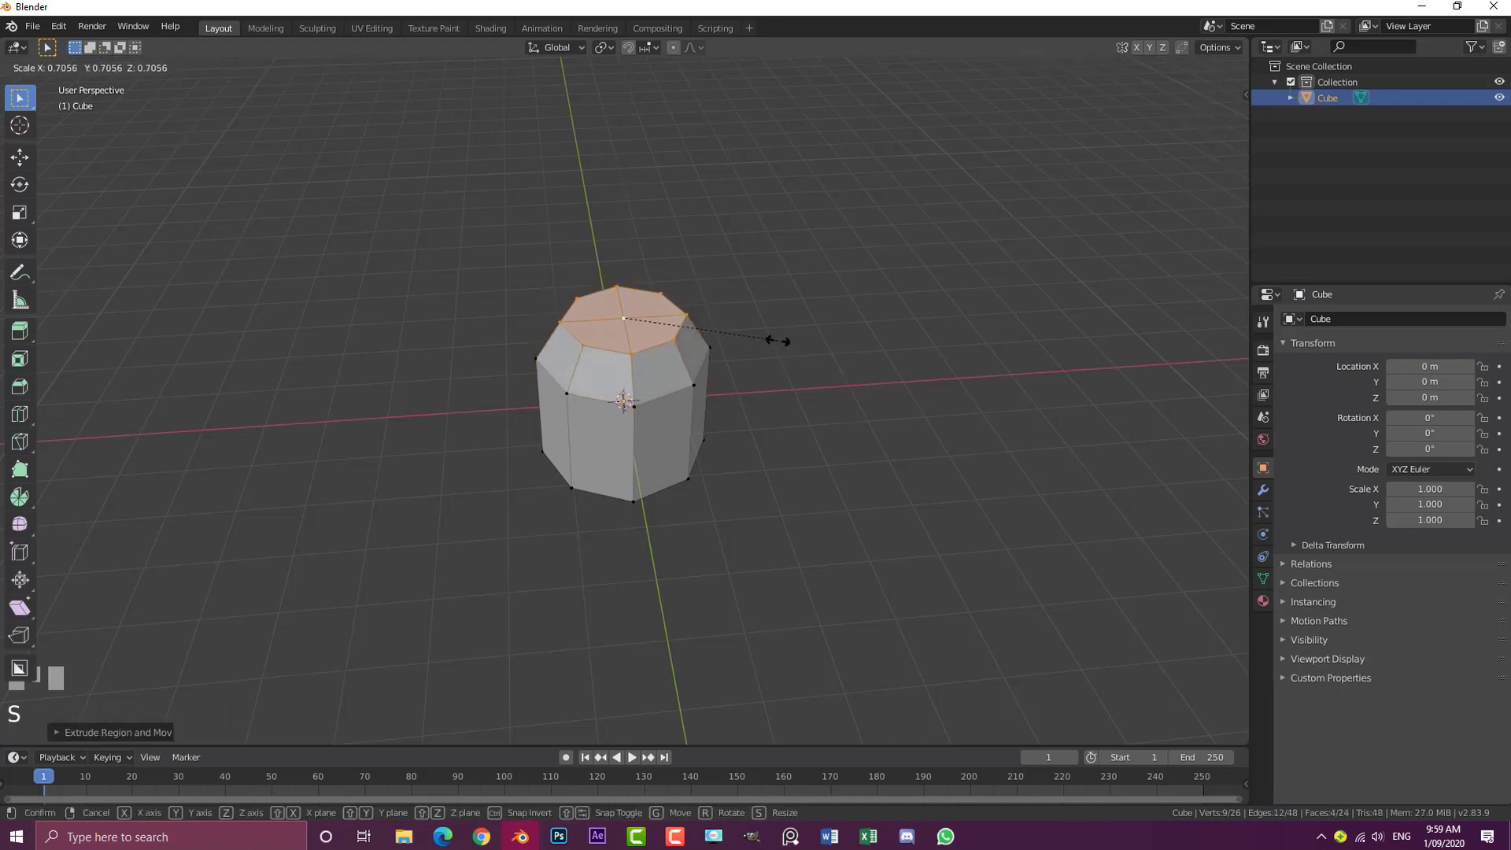
{"action": "left_click", "coordinate": [768, 336]}
Select all the bottom faces and extrude them downward by about 0.91 m
{"action": "key", "text": "KP_1"}
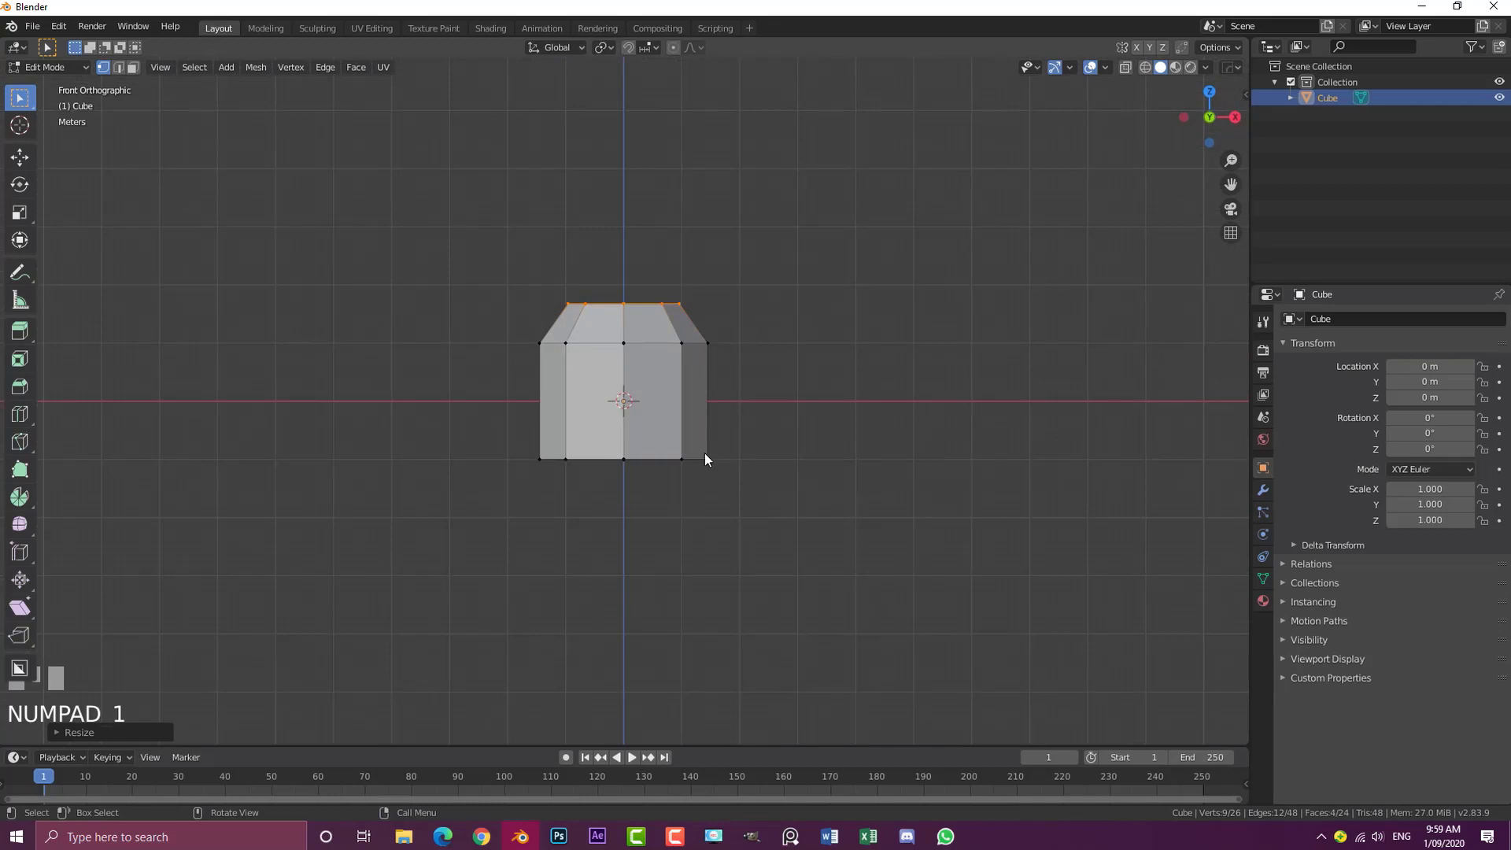
{"action": "middle_click_drag", "start_coordinate": [705, 452], "coordinate": [669, 409]}
{"action": "left_click", "coordinate": [624, 455]}
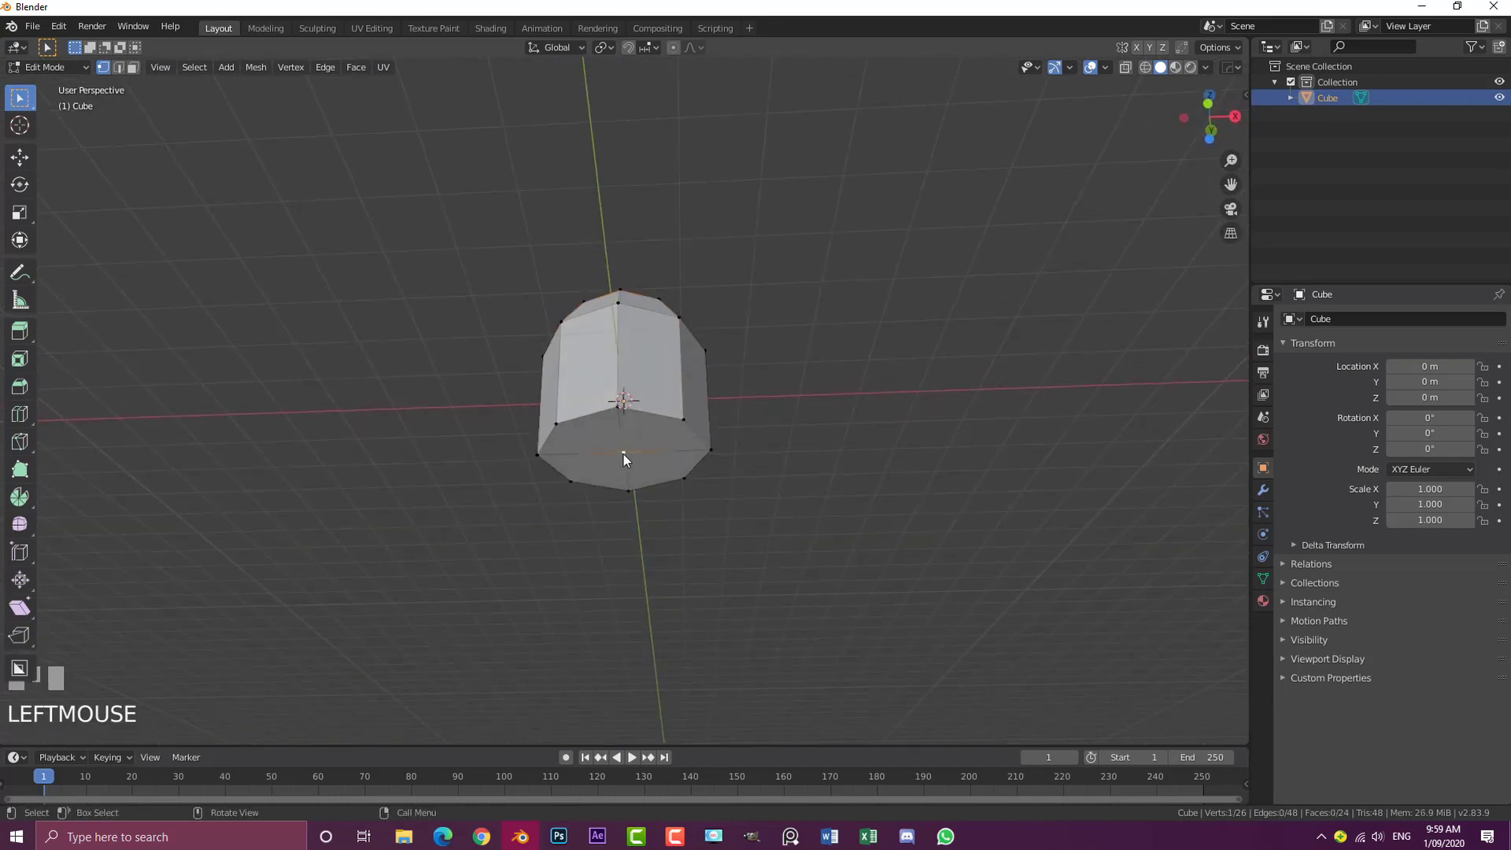
{"action": "key", "text": "ctrl+KP_Add"}
{"action": "key", "text": "KP_1"}
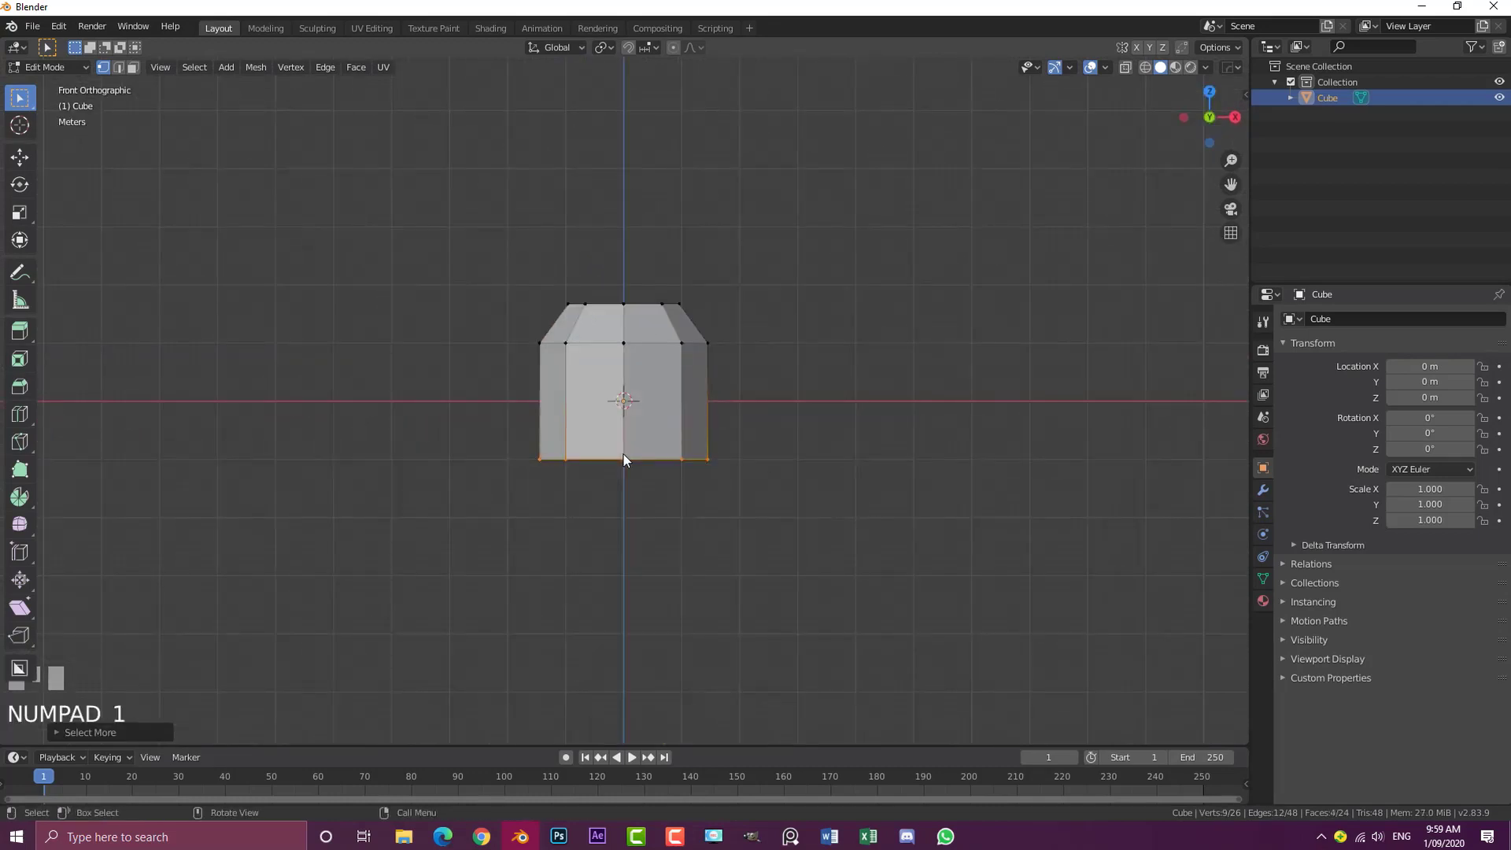
{"action": "key", "text": "e"}
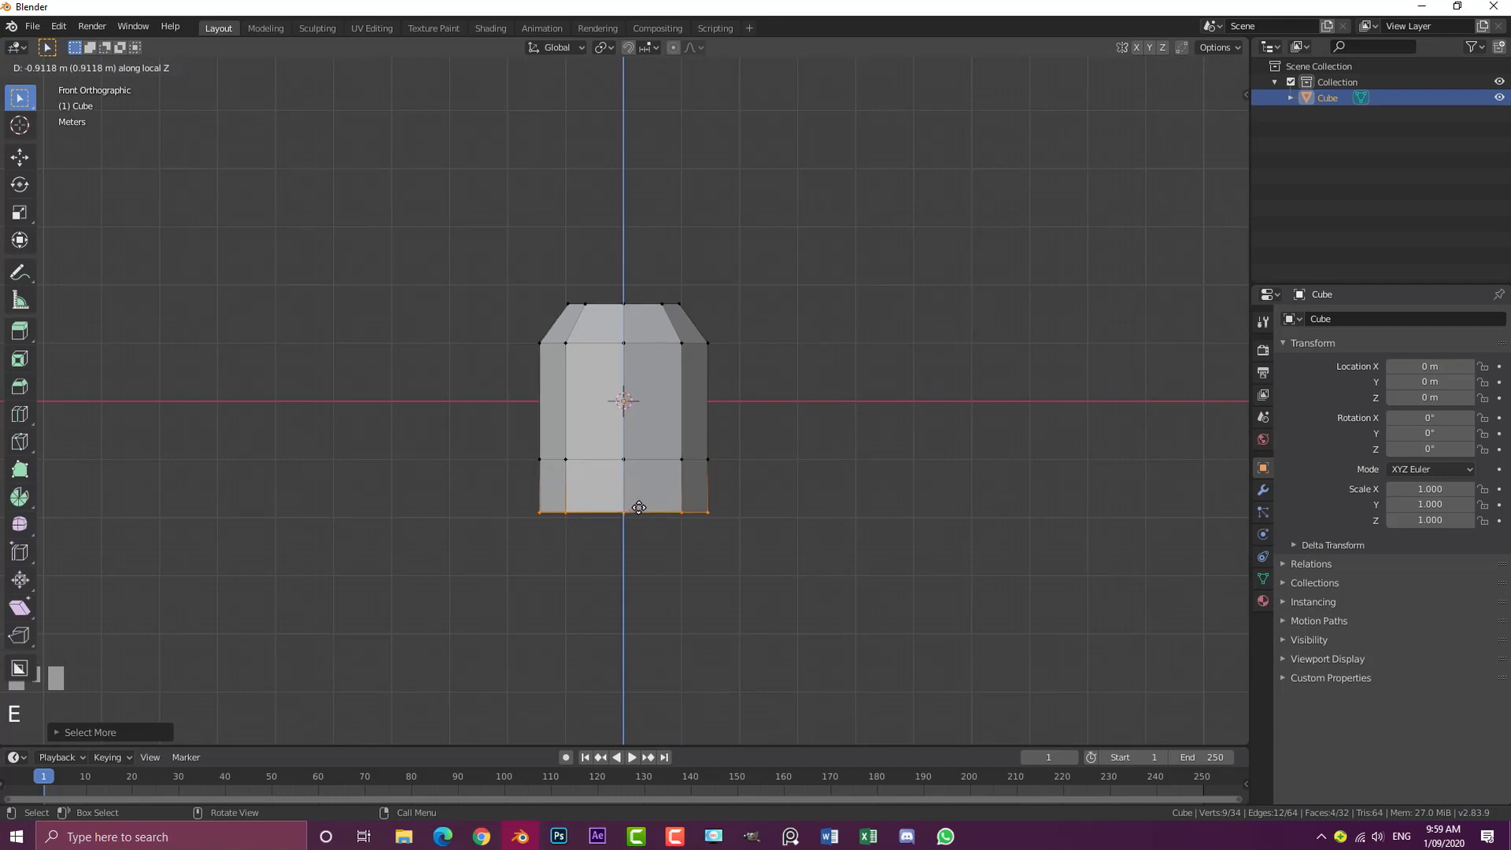
{"action": "left_click", "coordinate": [636, 508]}
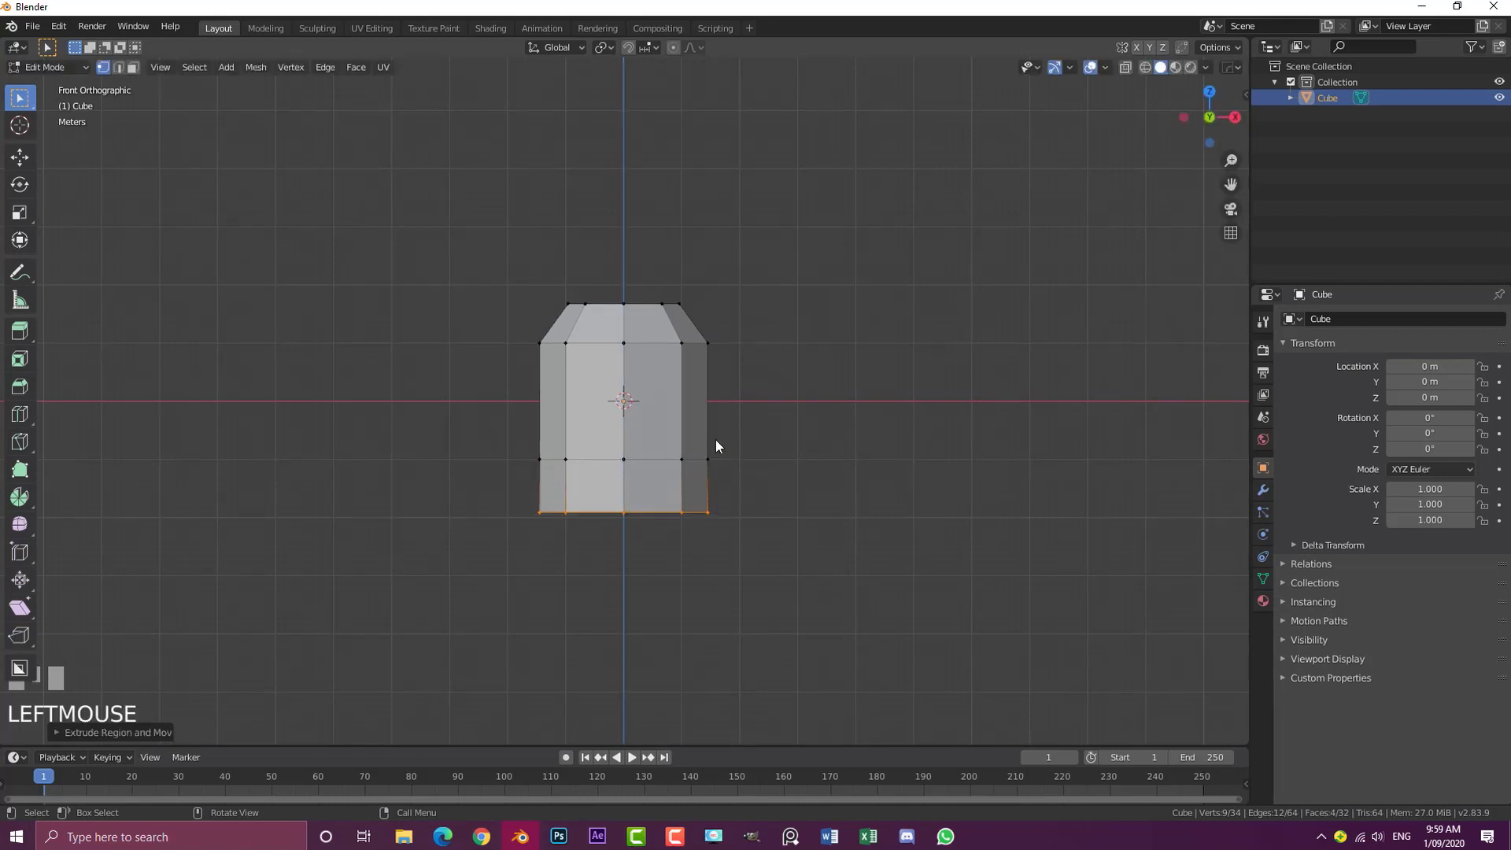
Add a Subdivision Surface modifier to the mesh, with Optimal Display and on-cage editing enabled
{"action": "left_click", "coordinate": [1263, 489]}
{"action": "left_click", "coordinate": [1393, 318]}
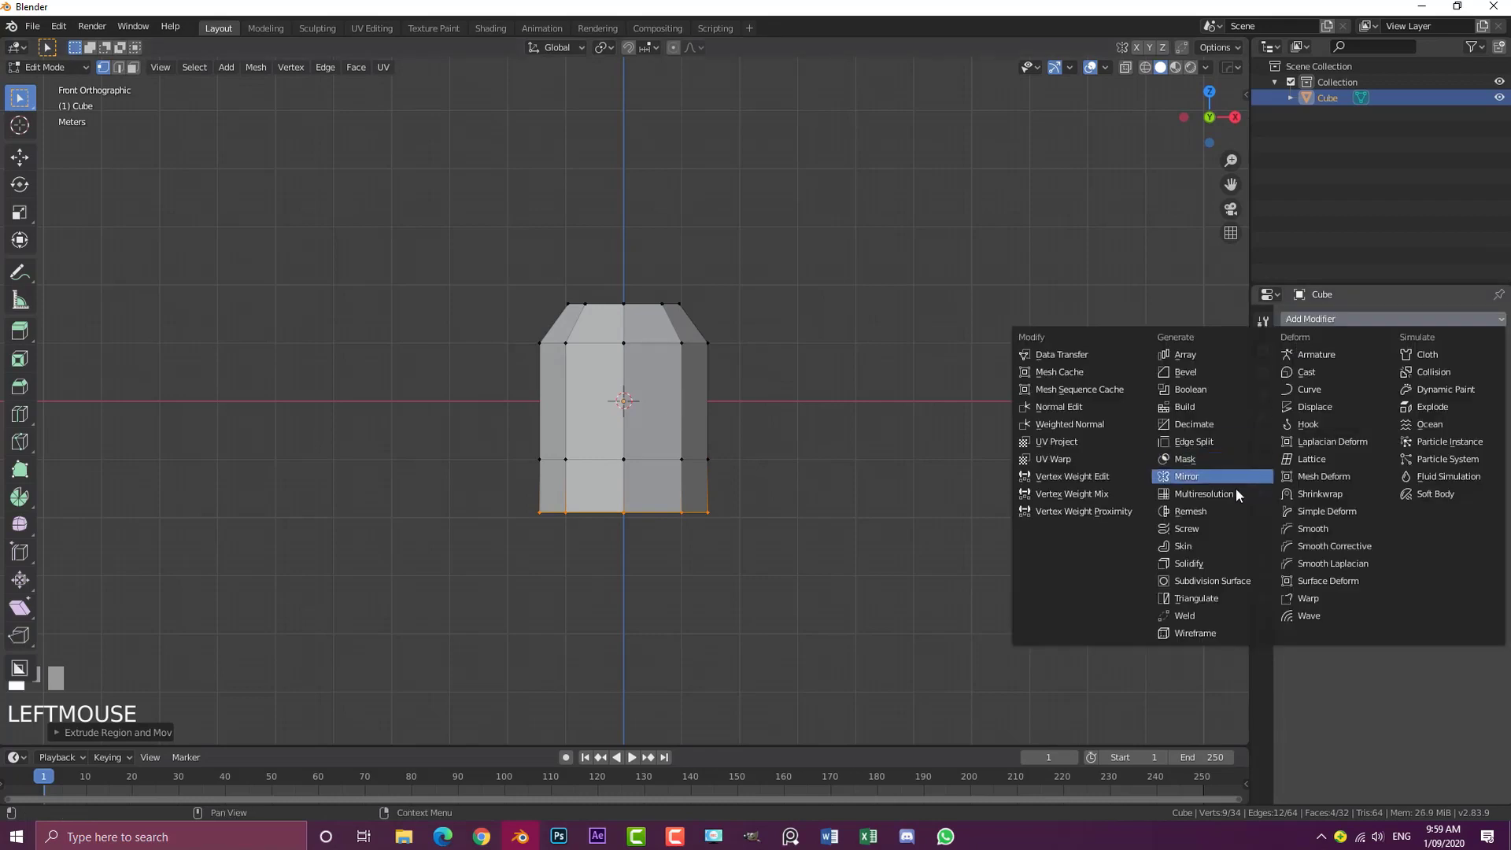
{"action": "left_click", "coordinate": [1223, 579]}
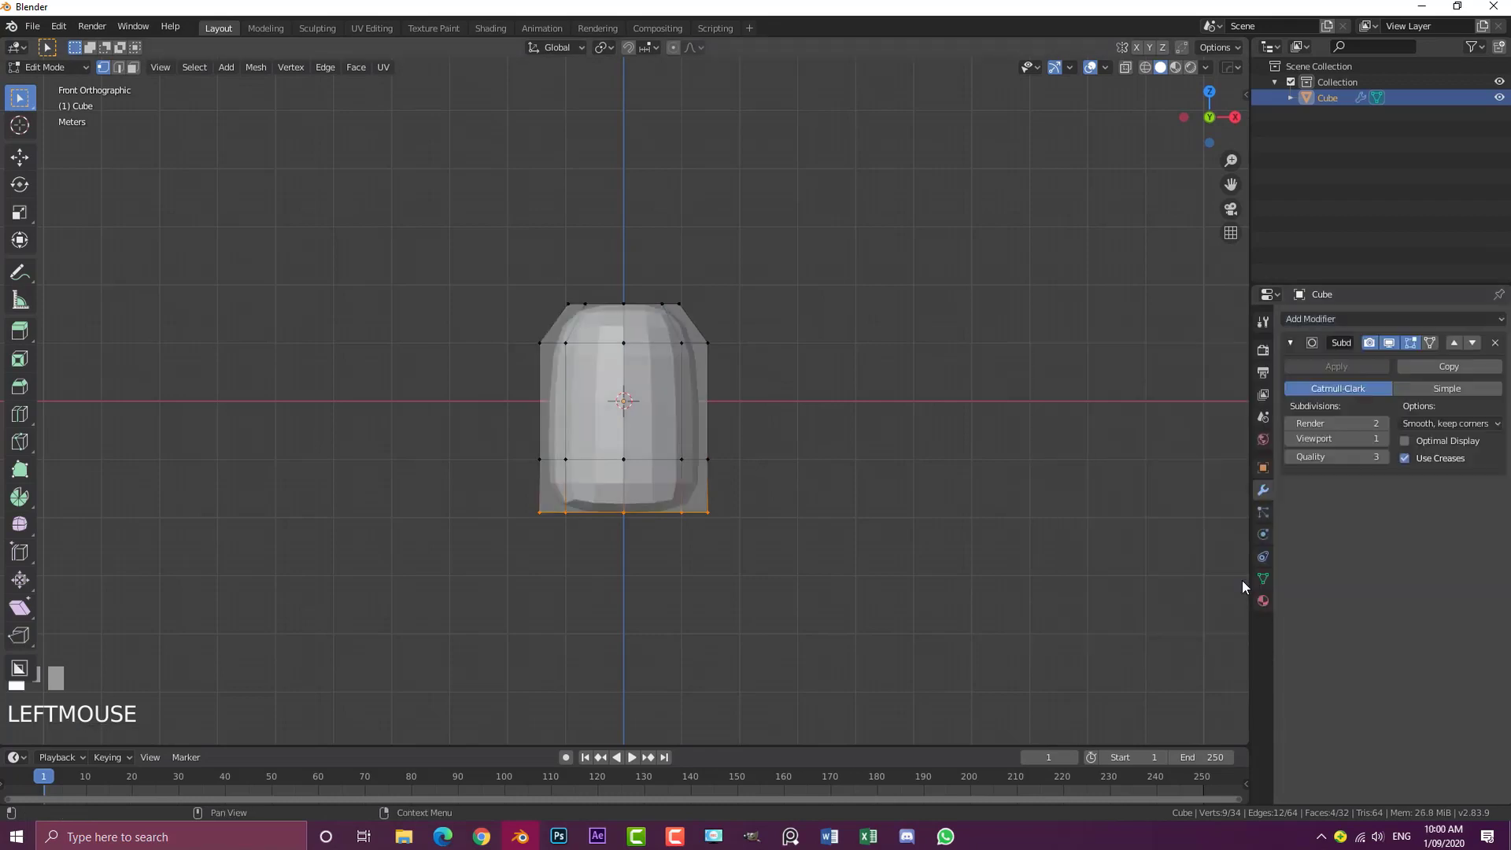
{"action": "left_click", "coordinate": [1405, 442]}
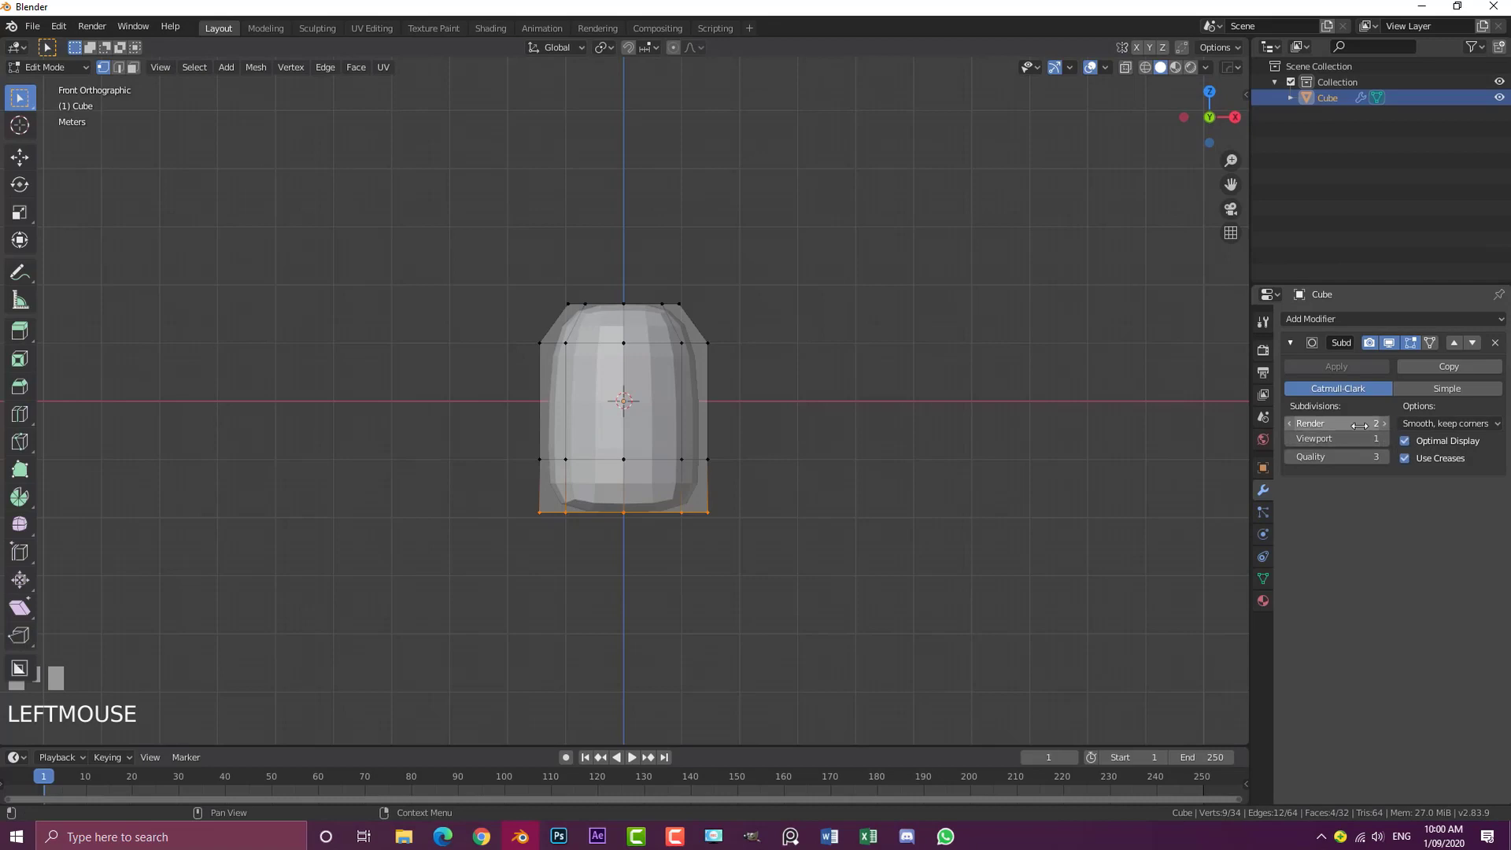
{"action": "left_click", "coordinate": [1430, 342]}
{"action": "scroll", "coordinate": [709, 366], "scroll_direction": "up", "scroll_amount": 1}
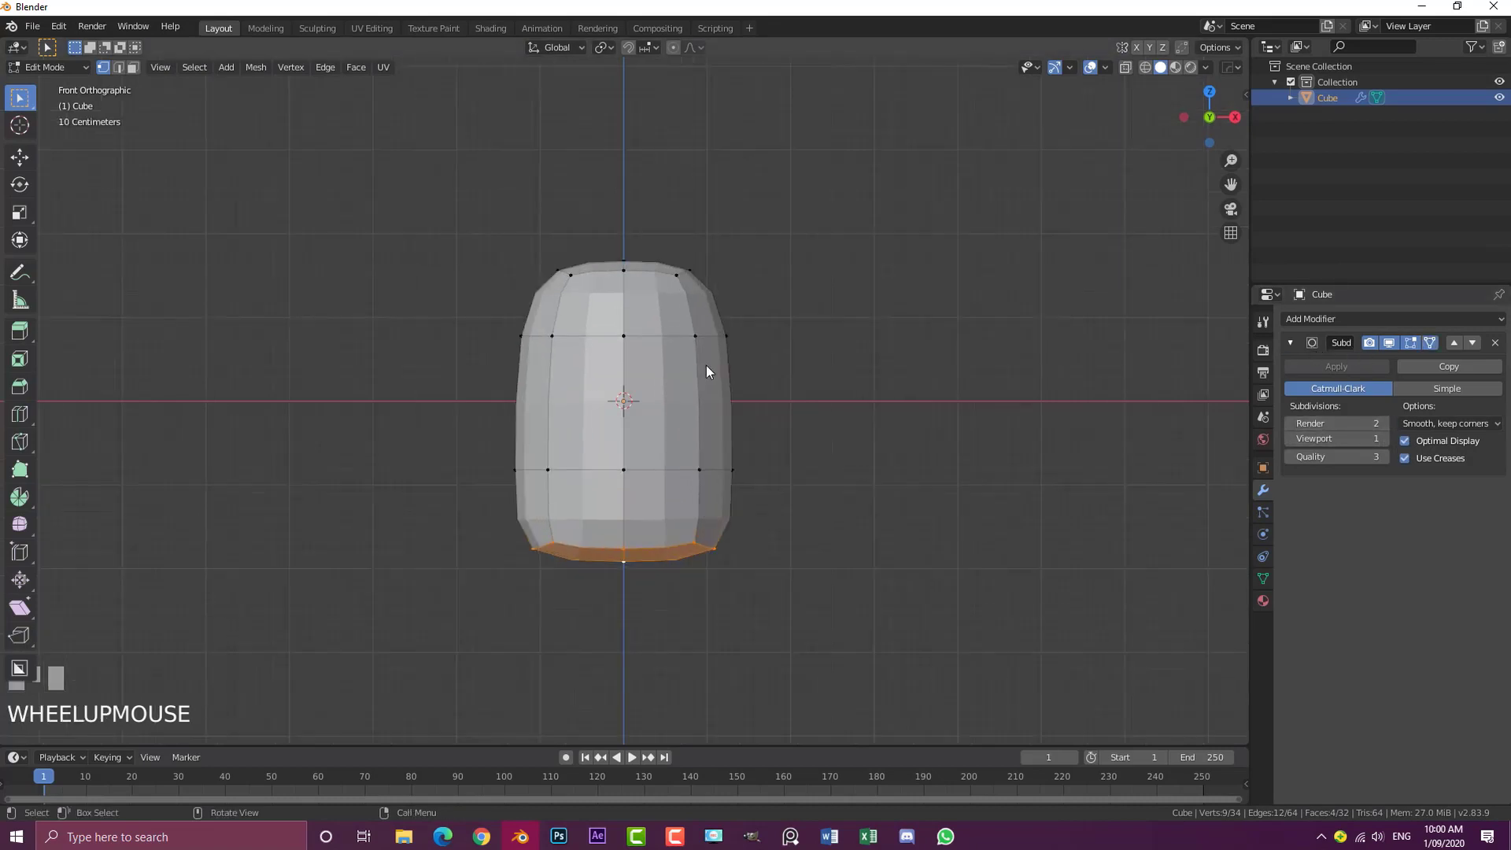
Return to Object Mode and apply smooth shading to the rounded head shape
{"action": "key", "text": "Tab"}
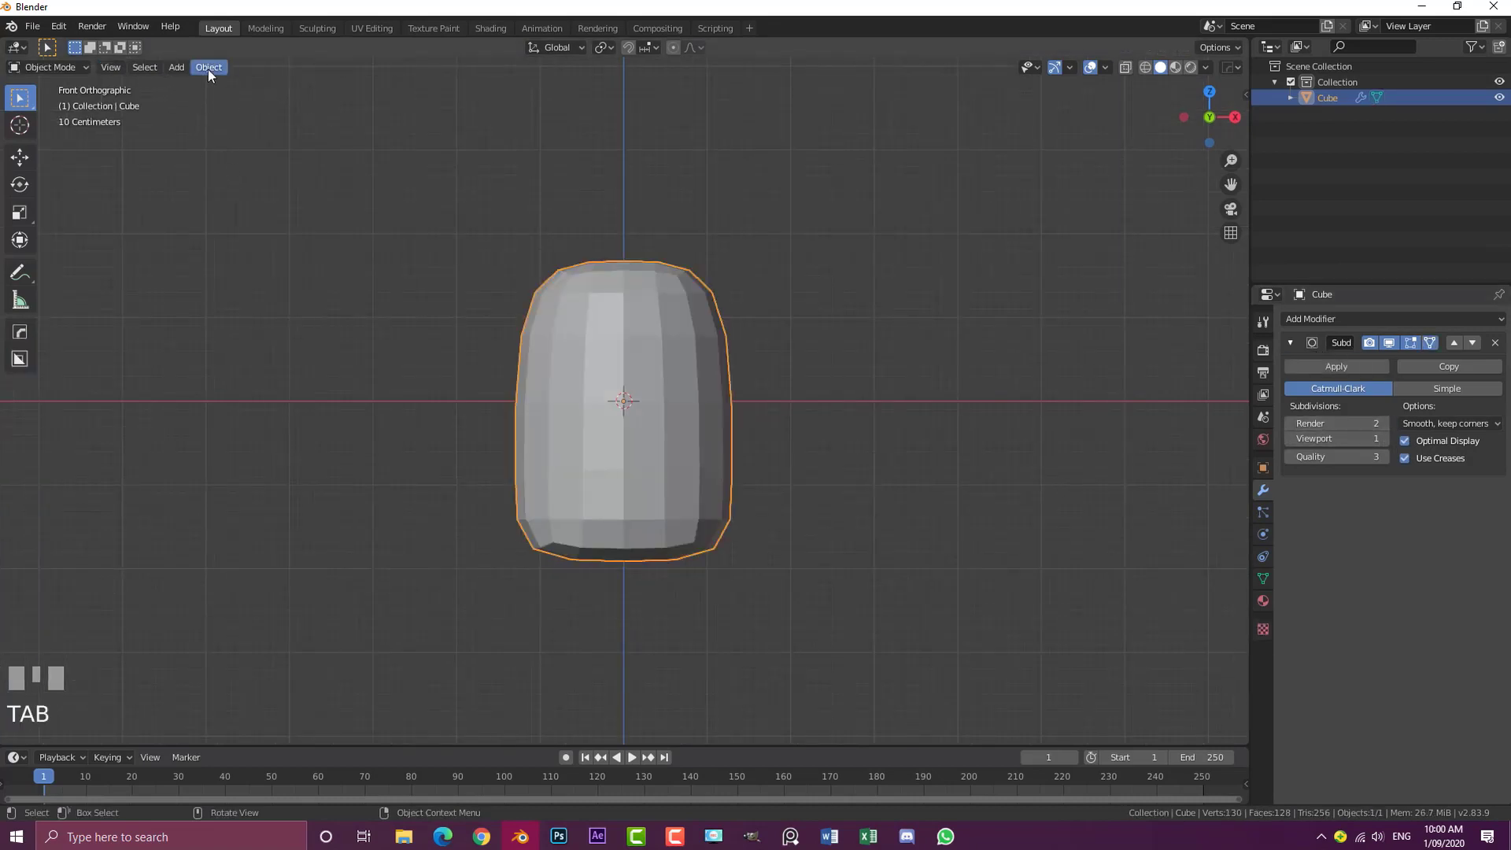
{"action": "left_click", "coordinate": [207, 69]}
{"action": "left_click", "coordinate": [299, 379]}
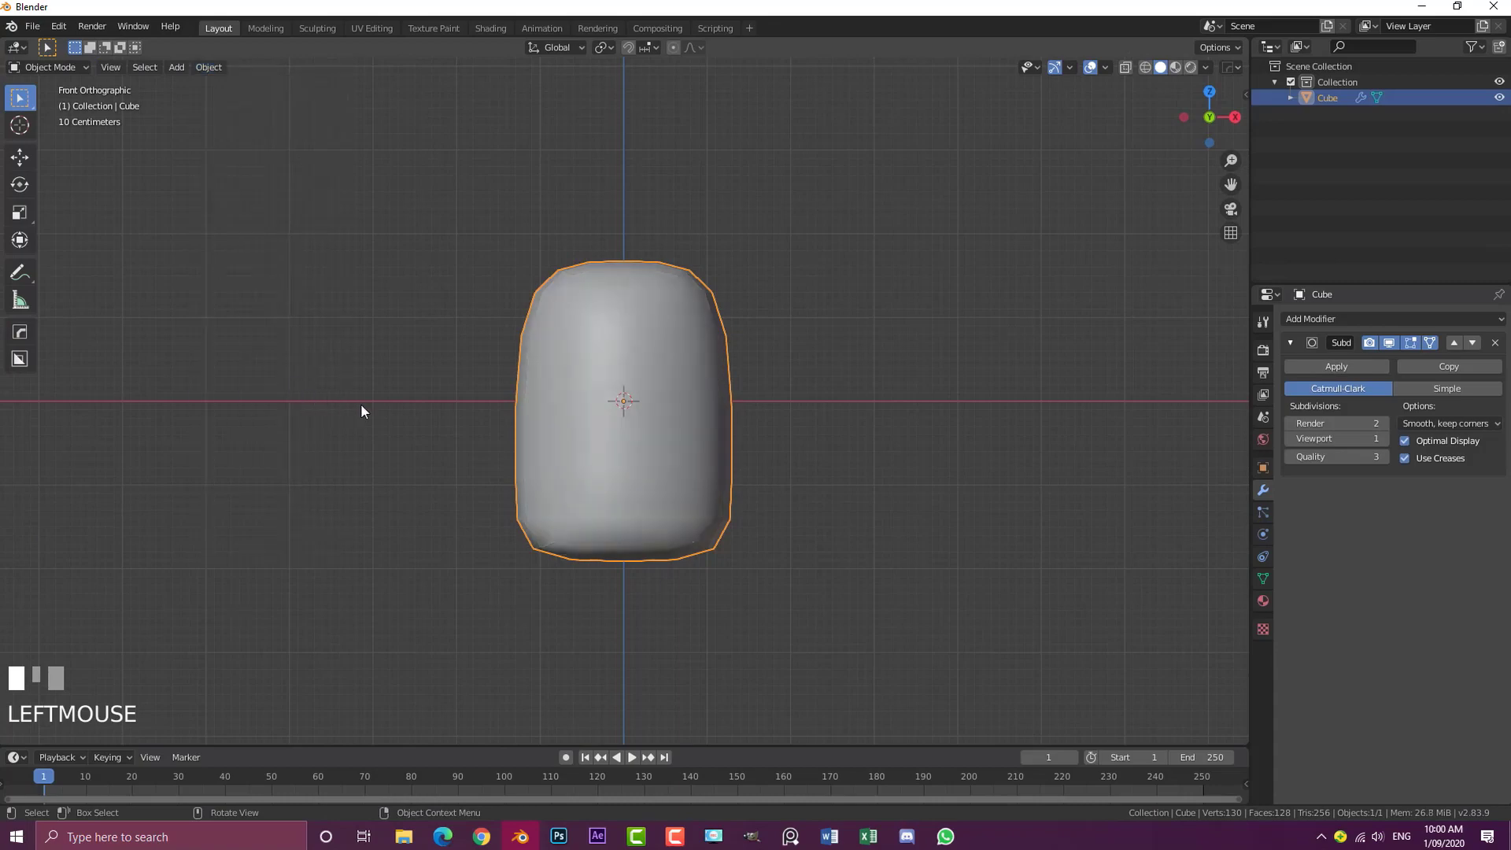
Duplicate the head's lower edge loop, move the copy down along Z near the base, and extrude it downward into a short band
{"action": "scroll", "coordinate": [622, 441], "scroll_direction": "down", "scroll_amount": 3}
{"action": "scroll", "coordinate": [653, 472], "scroll_direction": "up", "scroll_amount": 4}
{"action": "key", "text": "Tab"}
{"action": "key", "text": "alt+a"}
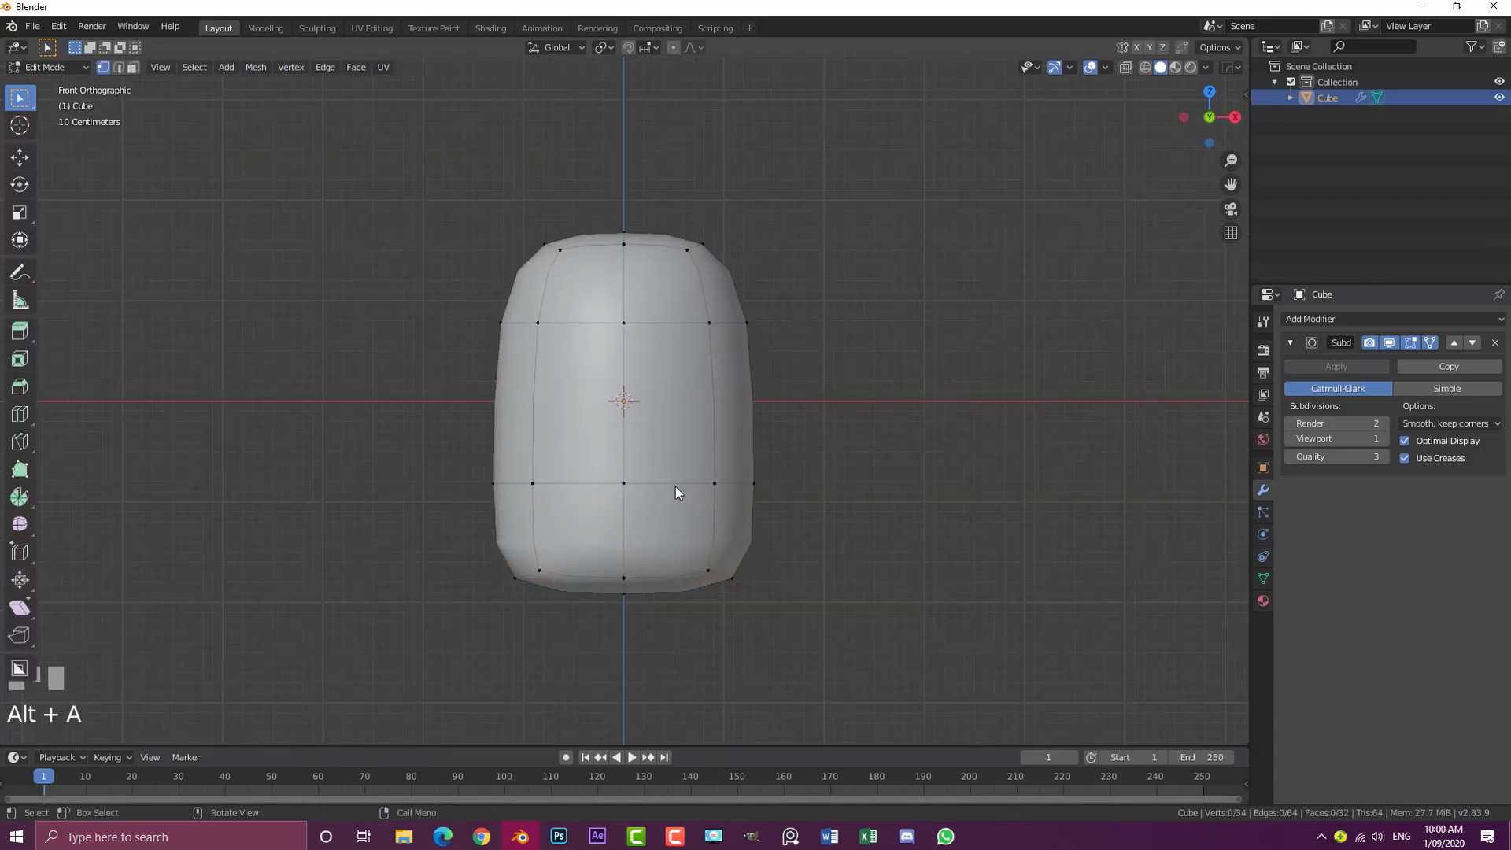
{"action": "left_click", "coordinate": [674, 487], "text": "alt+shift"}
{"action": "middle_click_drag", "start_coordinate": [672, 517], "coordinate": [651, 370], "text": "shift"}
{"action": "key", "text": "shift+d"}
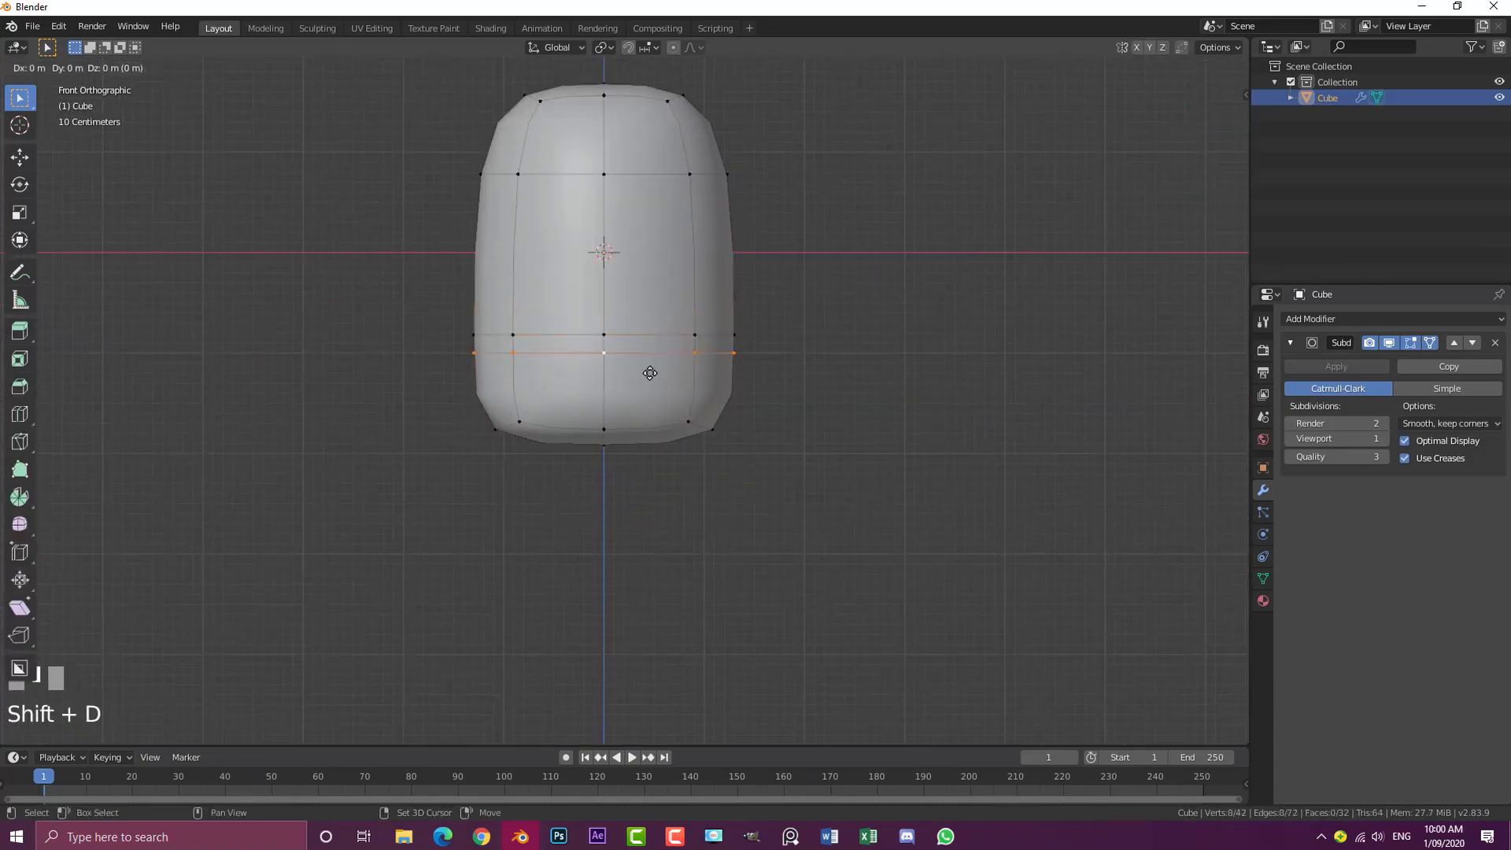
{"action": "key", "text": "z"}
{"action": "left_click", "coordinate": [650, 438]}
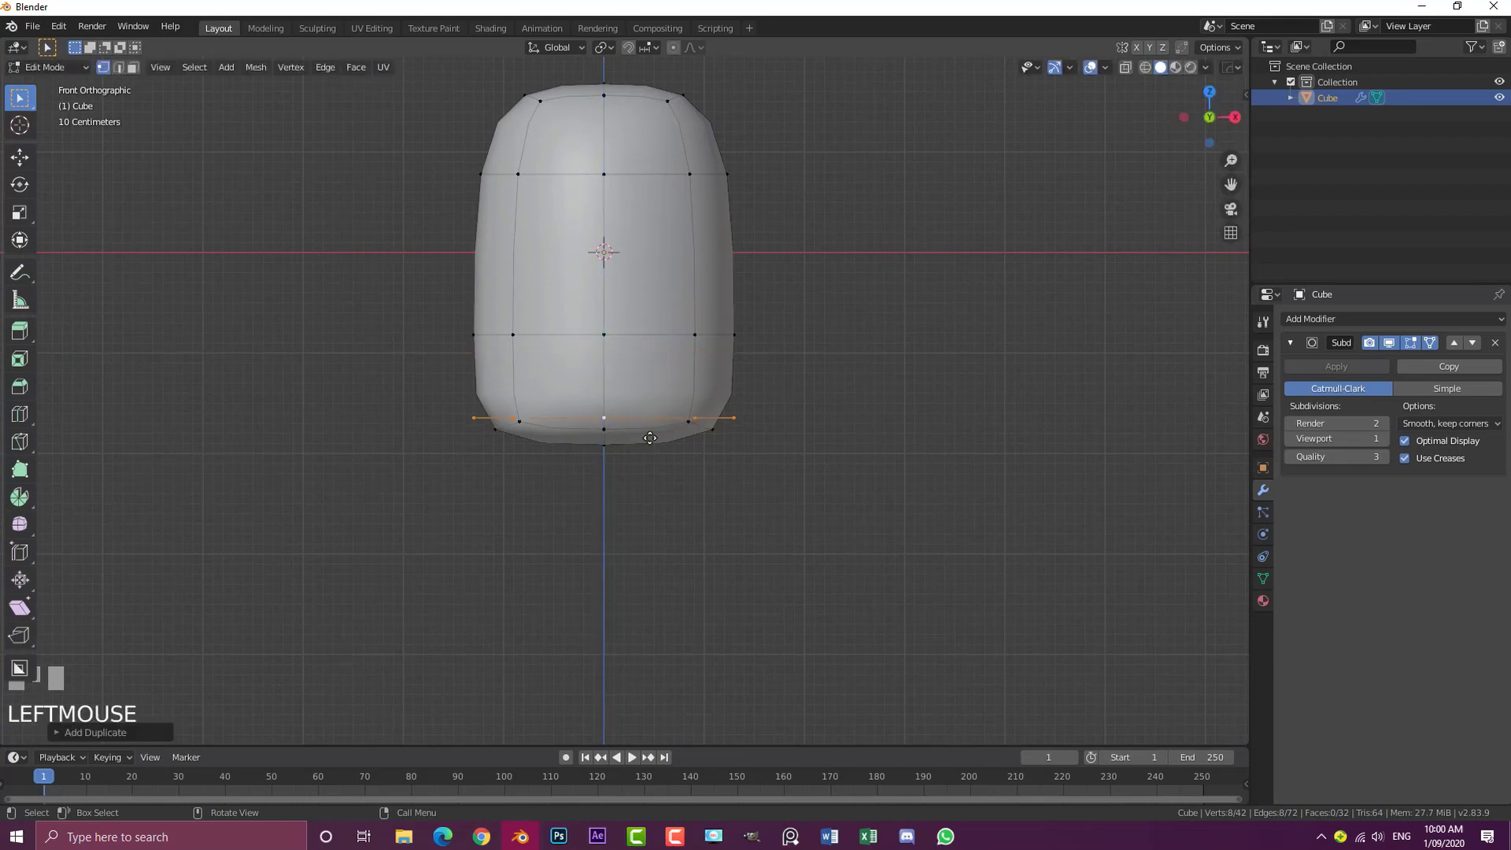
{"action": "key", "text": "e"}
{"action": "left_click", "coordinate": [659, 474]}
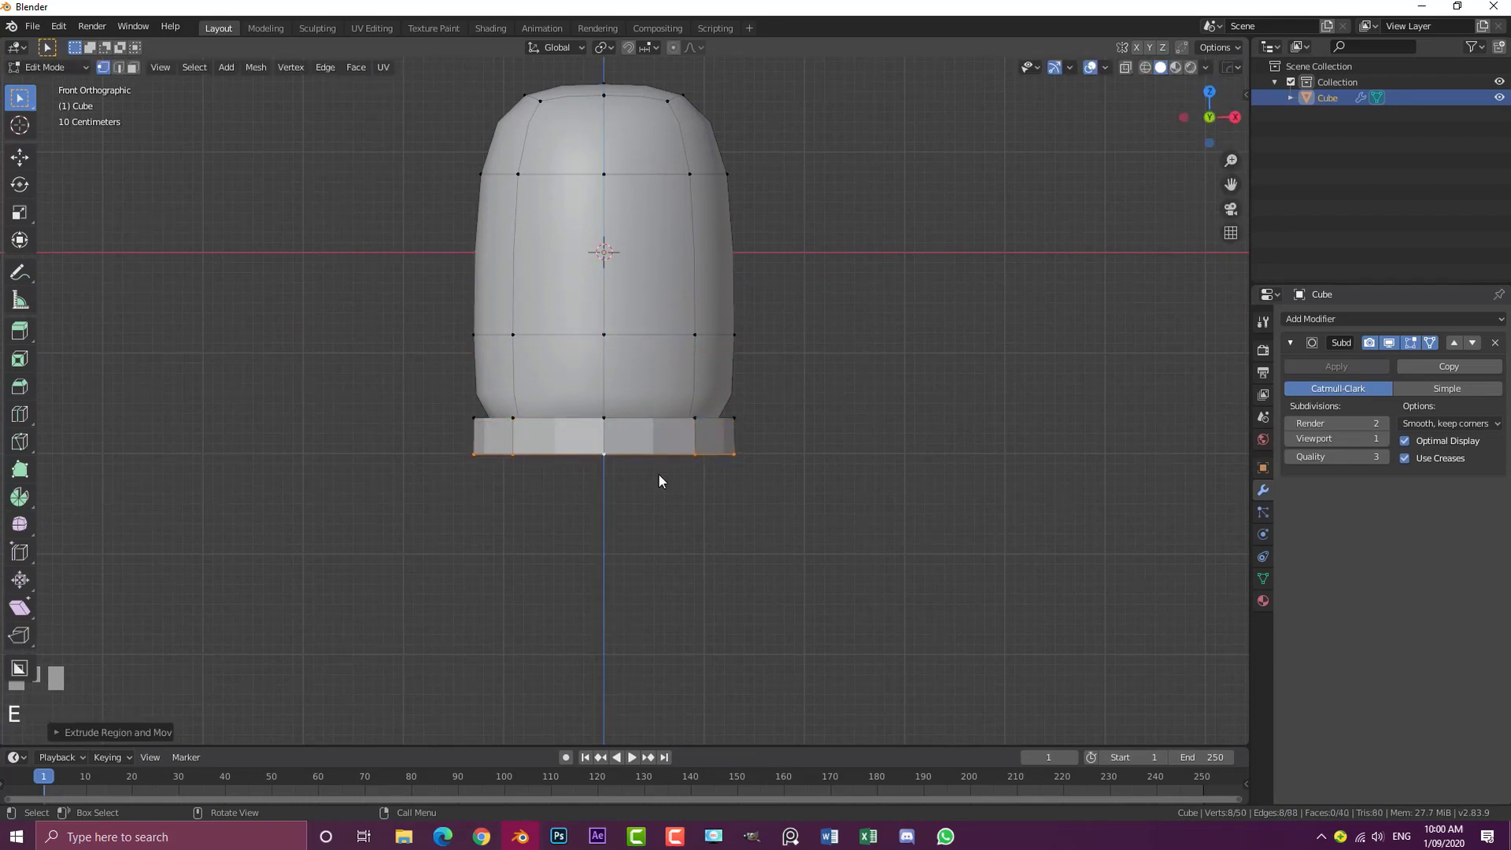
Turn off on-cage display, extrude the band's bottom edge loop in place, and scale it inward to about 0.85 as a lip
{"action": "middle_click_drag", "start_coordinate": [659, 475], "coordinate": [696, 453]}
{"action": "left_click", "coordinate": [1432, 343]}
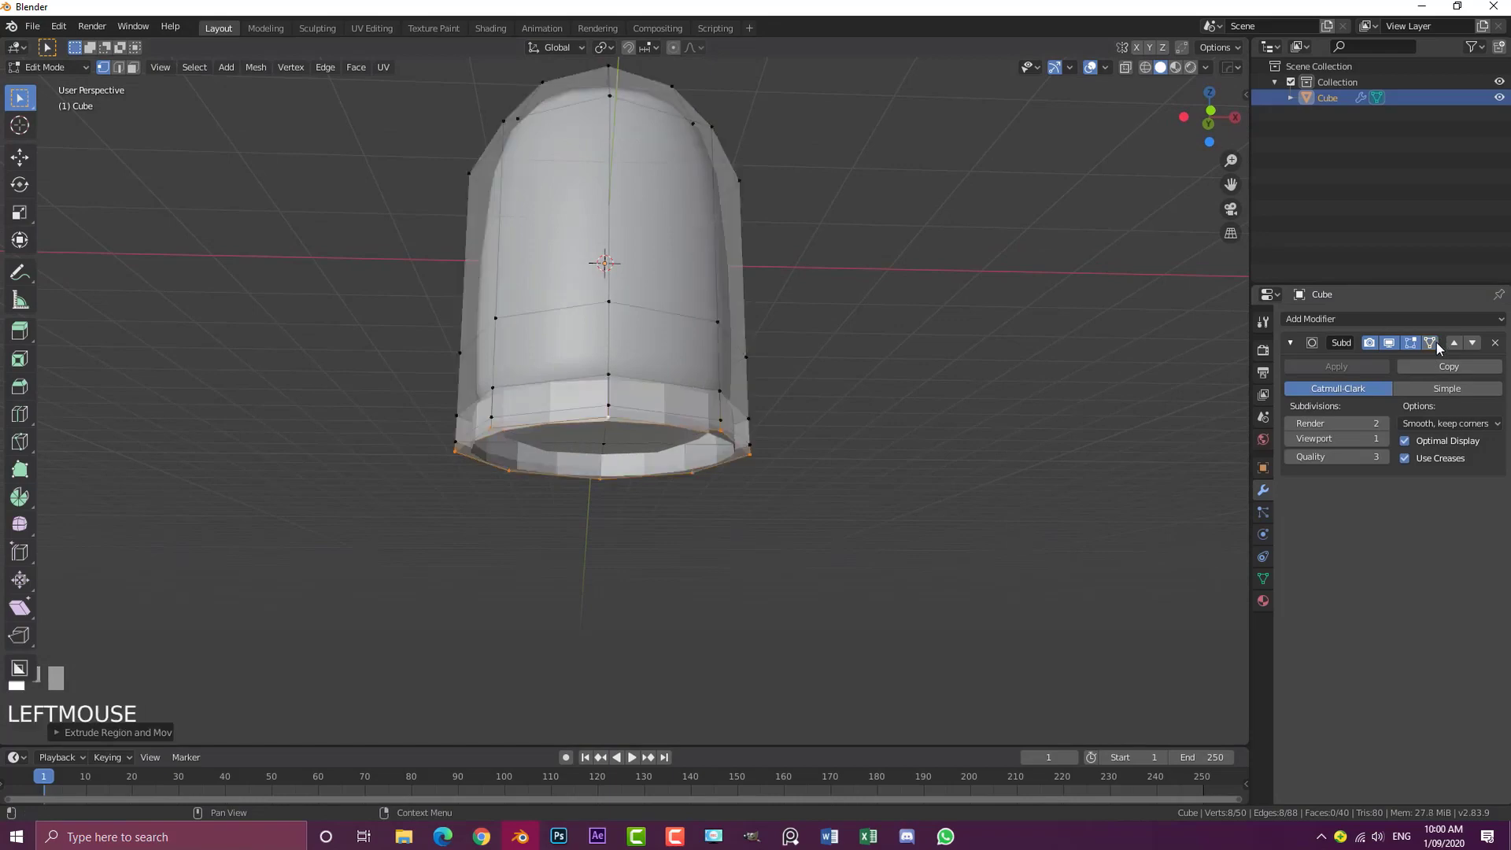
{"action": "scroll", "coordinate": [992, 489], "scroll_direction": "up", "scroll_amount": 2}
{"action": "scroll", "coordinate": [992, 491], "scroll_direction": "up", "scroll_amount": 1}
{"action": "key", "text": "e"}
{"action": "key", "text": "s"}
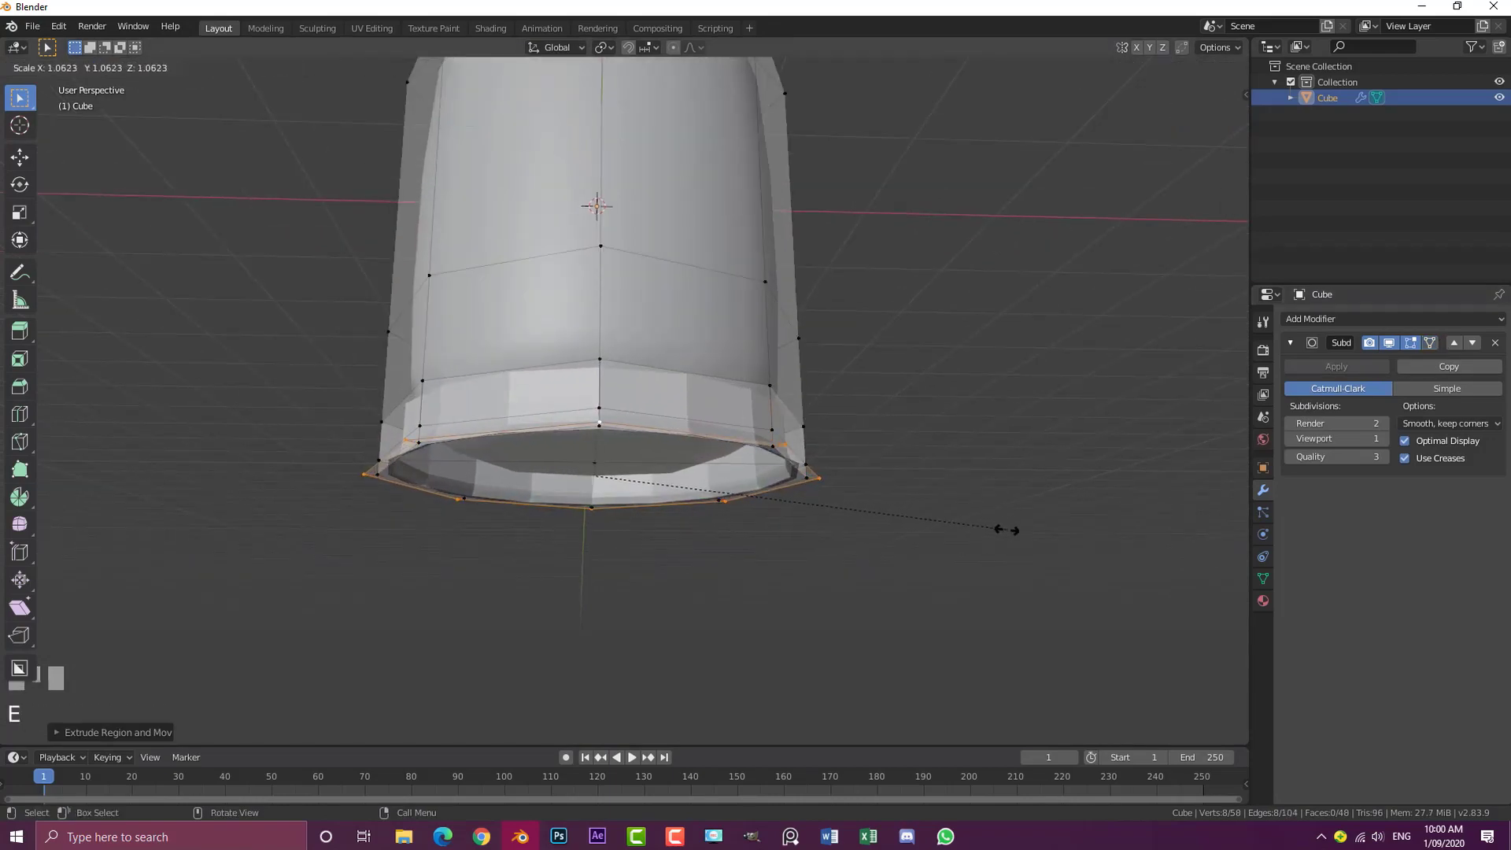
{"action": "left_click", "coordinate": [1006, 525]}
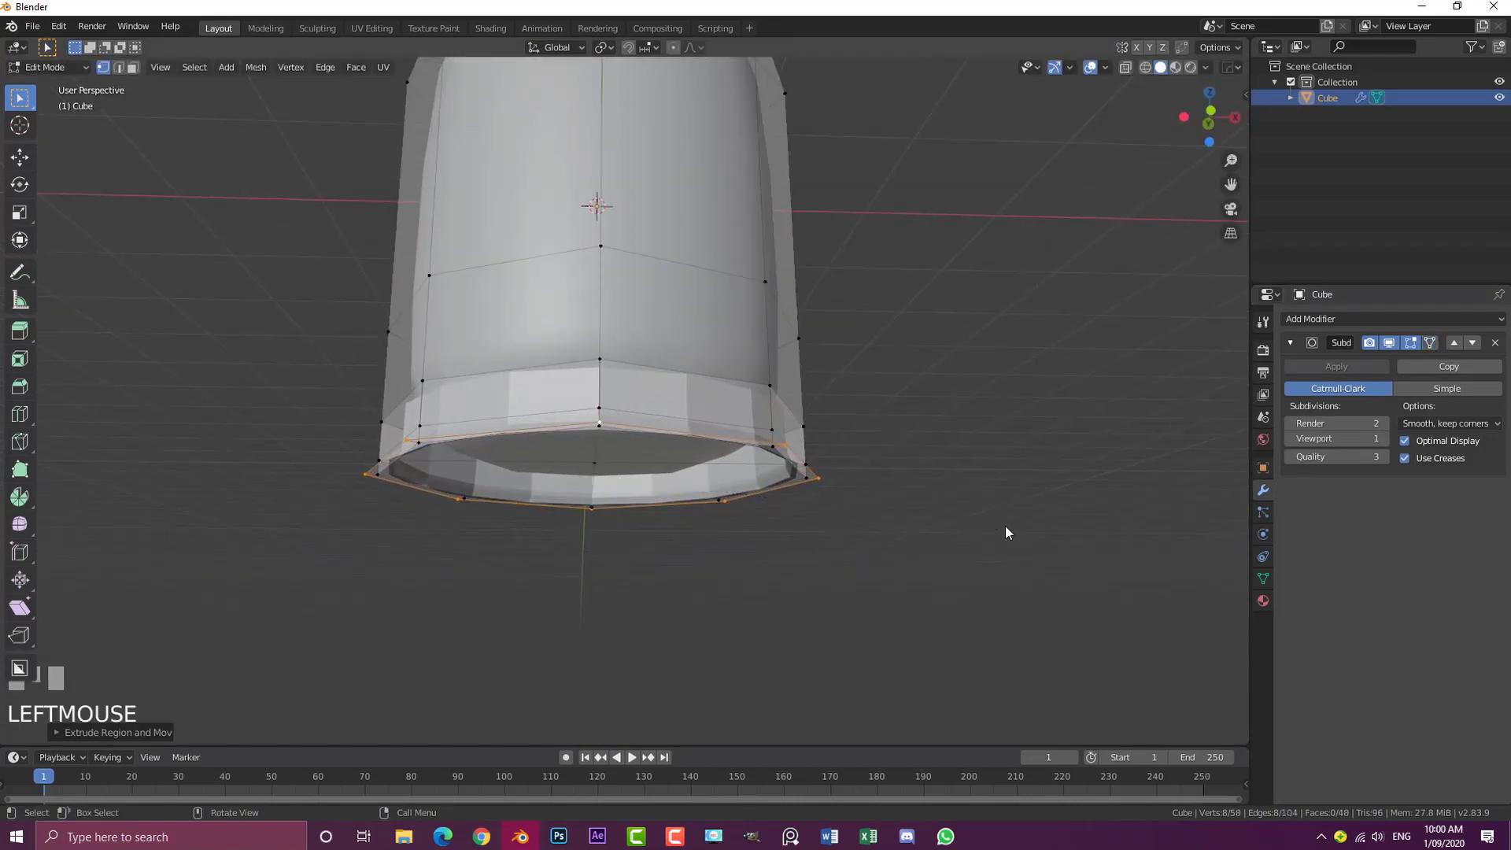
{"action": "key", "text": "s"}
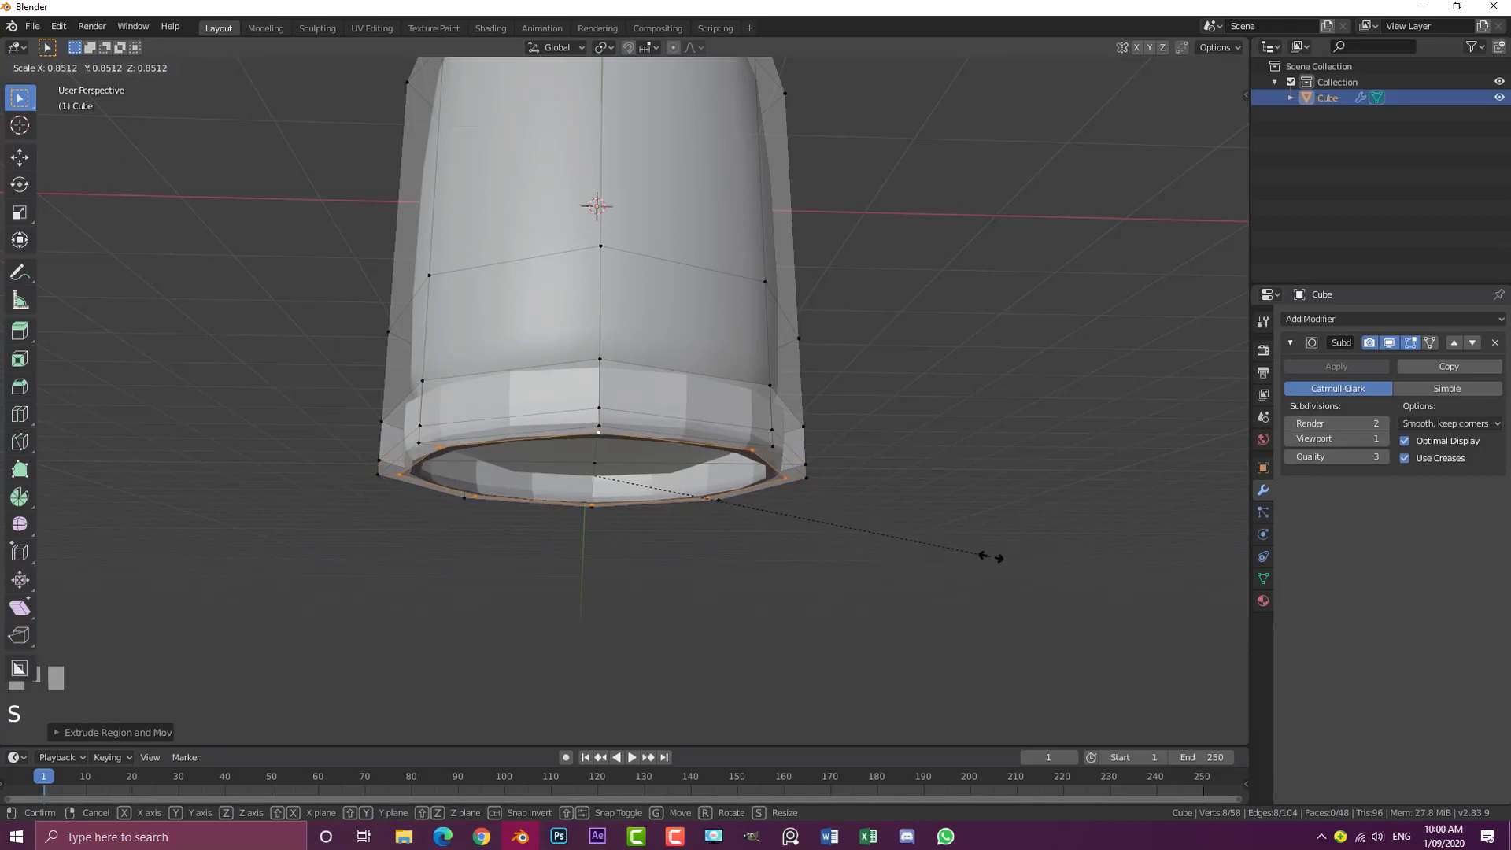
{"action": "left_click", "coordinate": [995, 560]}
Extrude the inner loop down about 0.07 m, rescale it slightly, and extrude it down again as the collar's lower band
{"action": "key", "text": "e"}
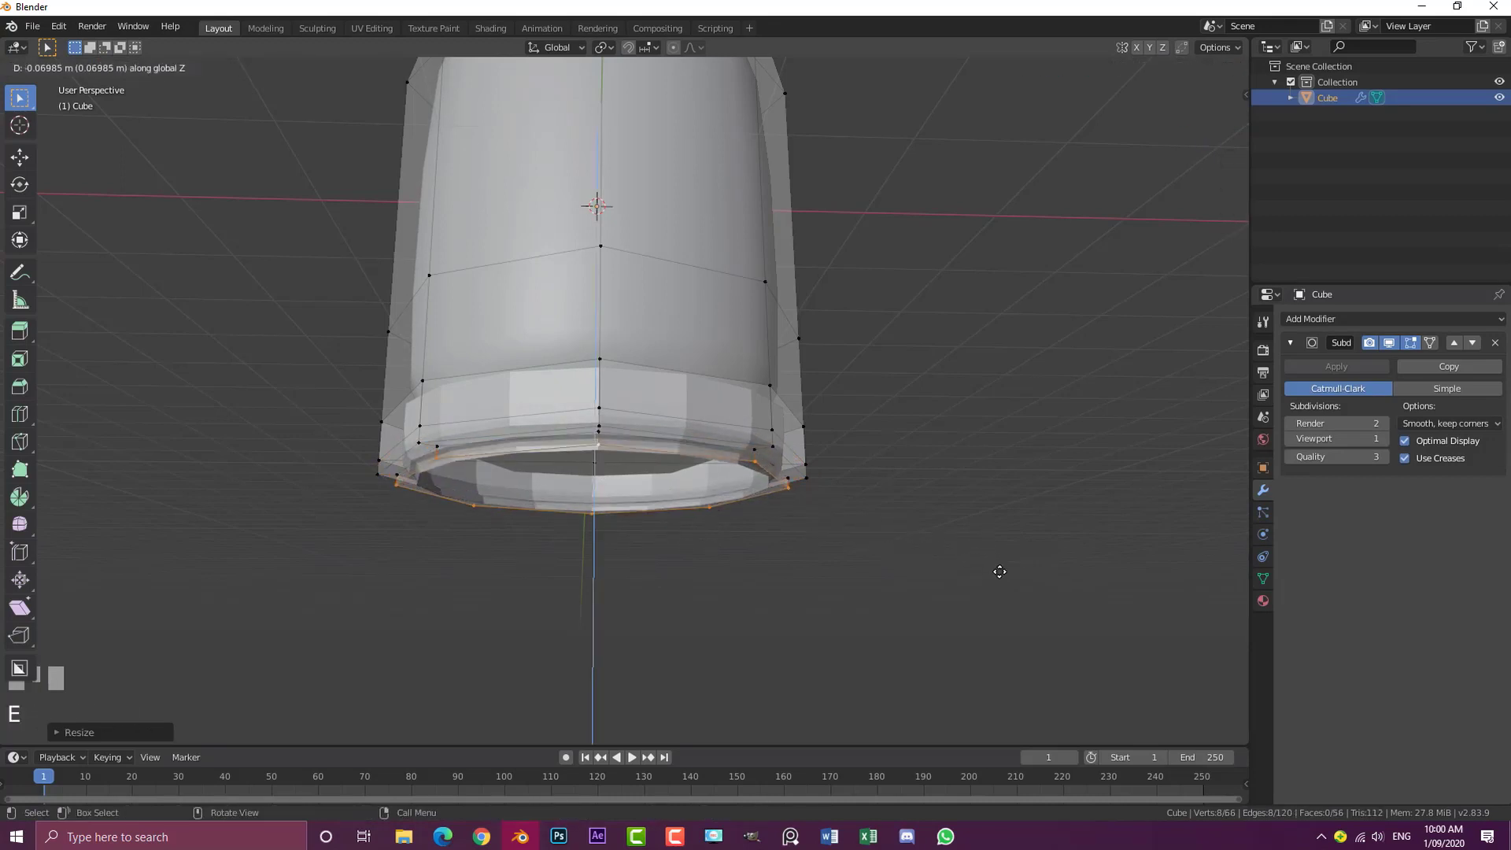
{"action": "left_click", "coordinate": [1001, 578]}
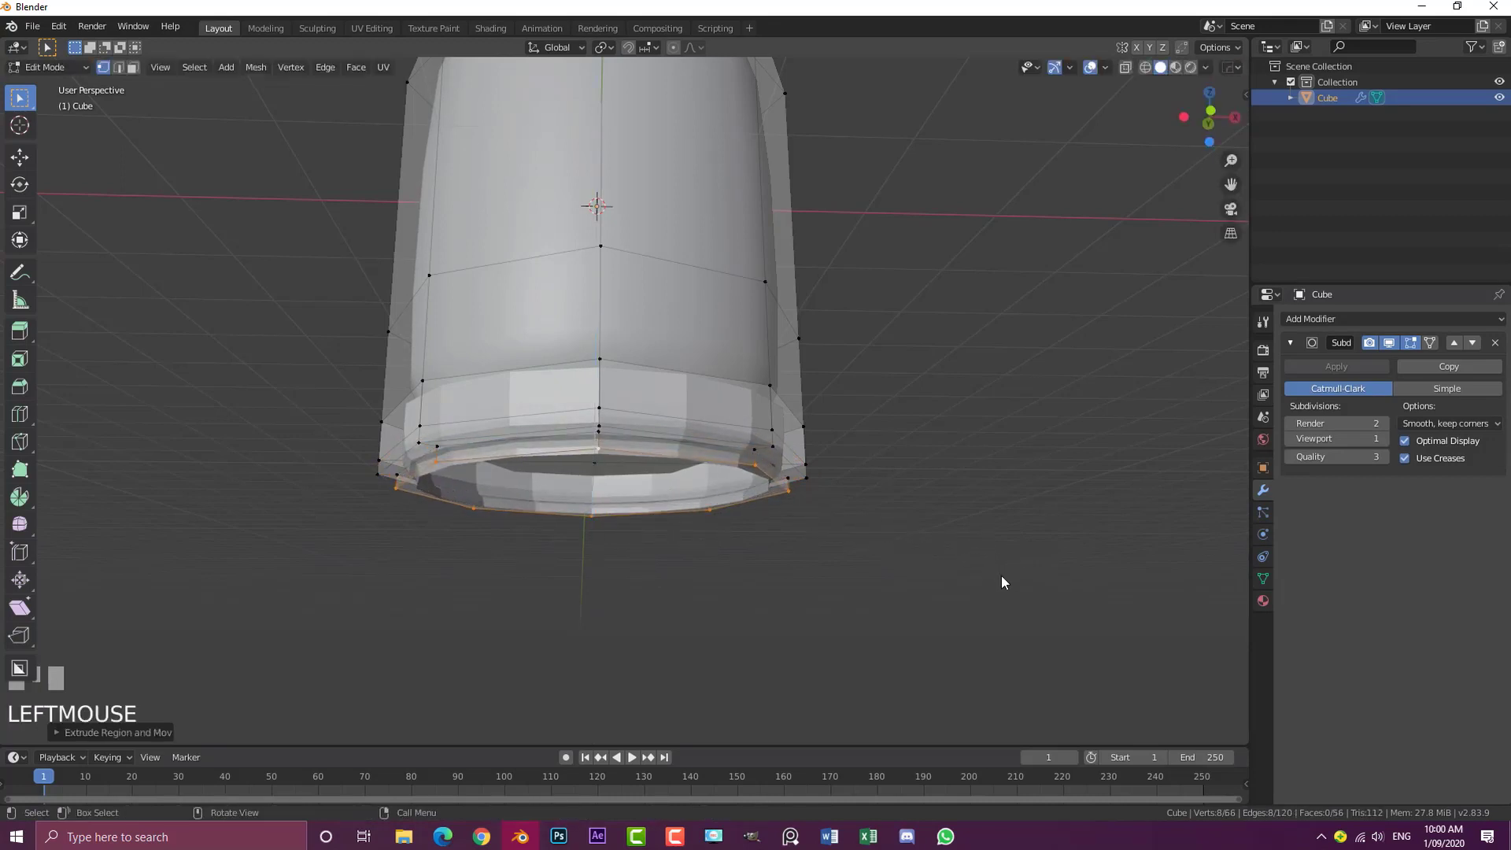
{"action": "key", "text": "s"}
{"action": "left_click", "coordinate": [1013, 590]}
{"action": "key", "text": "e"}
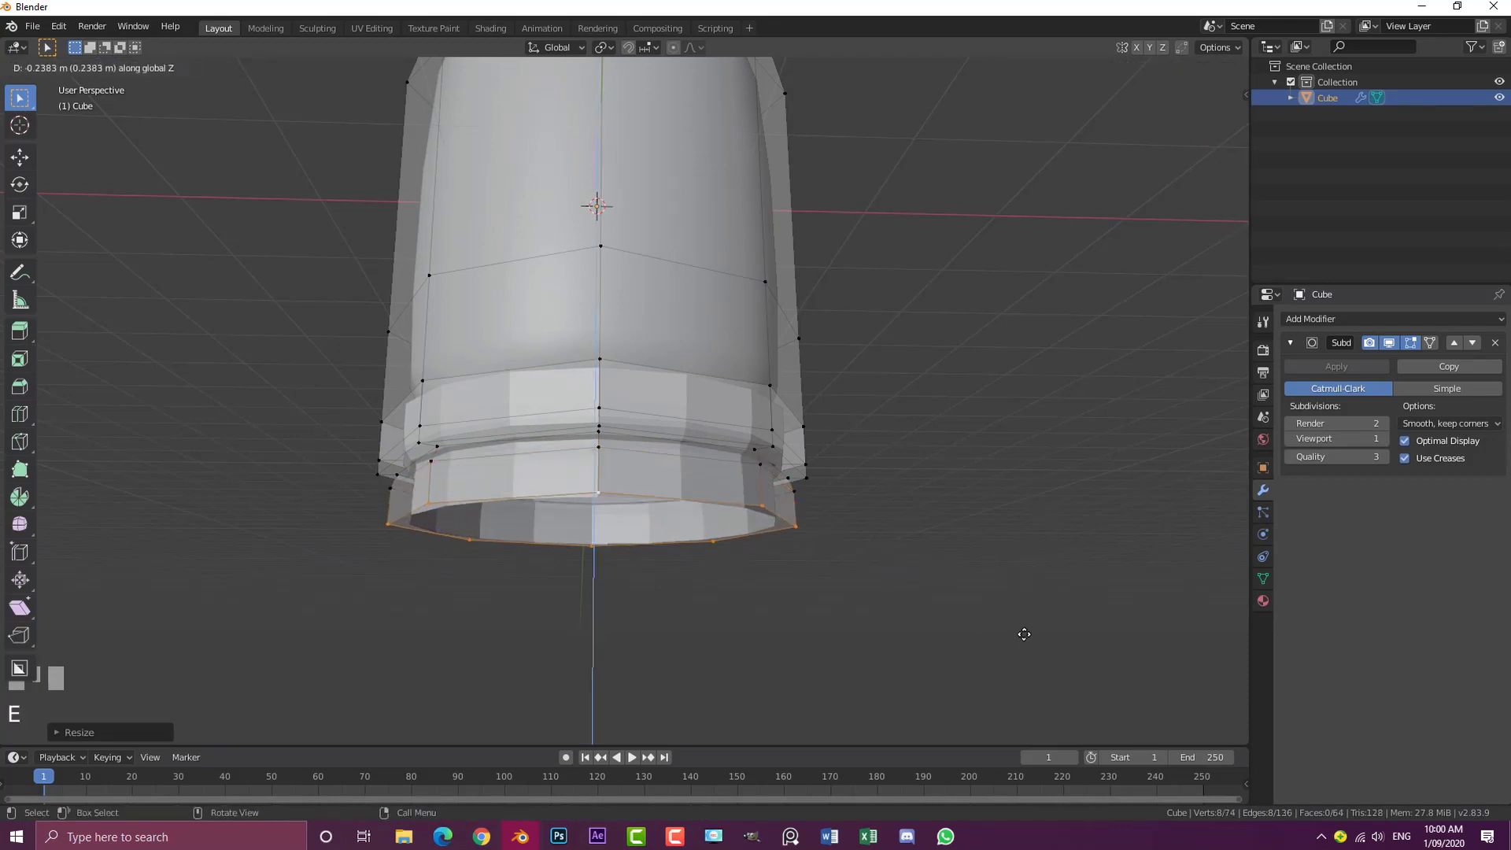
{"action": "left_click", "coordinate": [1036, 708]}
Select all the geometry linked to the collar, without the head, and scale it up slightly
{"action": "middle_click_drag", "start_coordinate": [766, 239], "coordinate": [767, 348]}
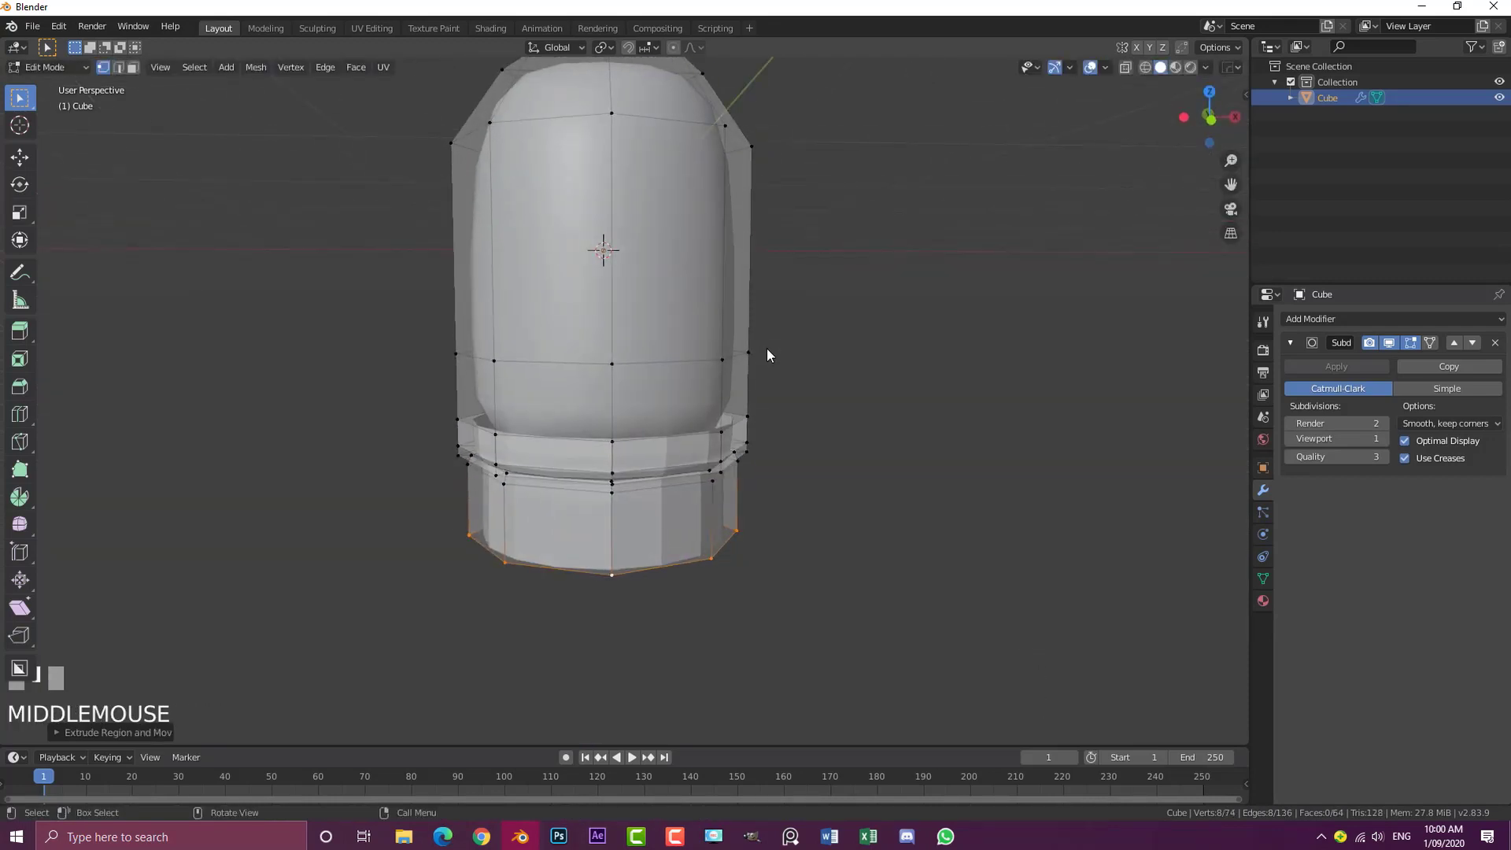
{"action": "key", "text": "l"}
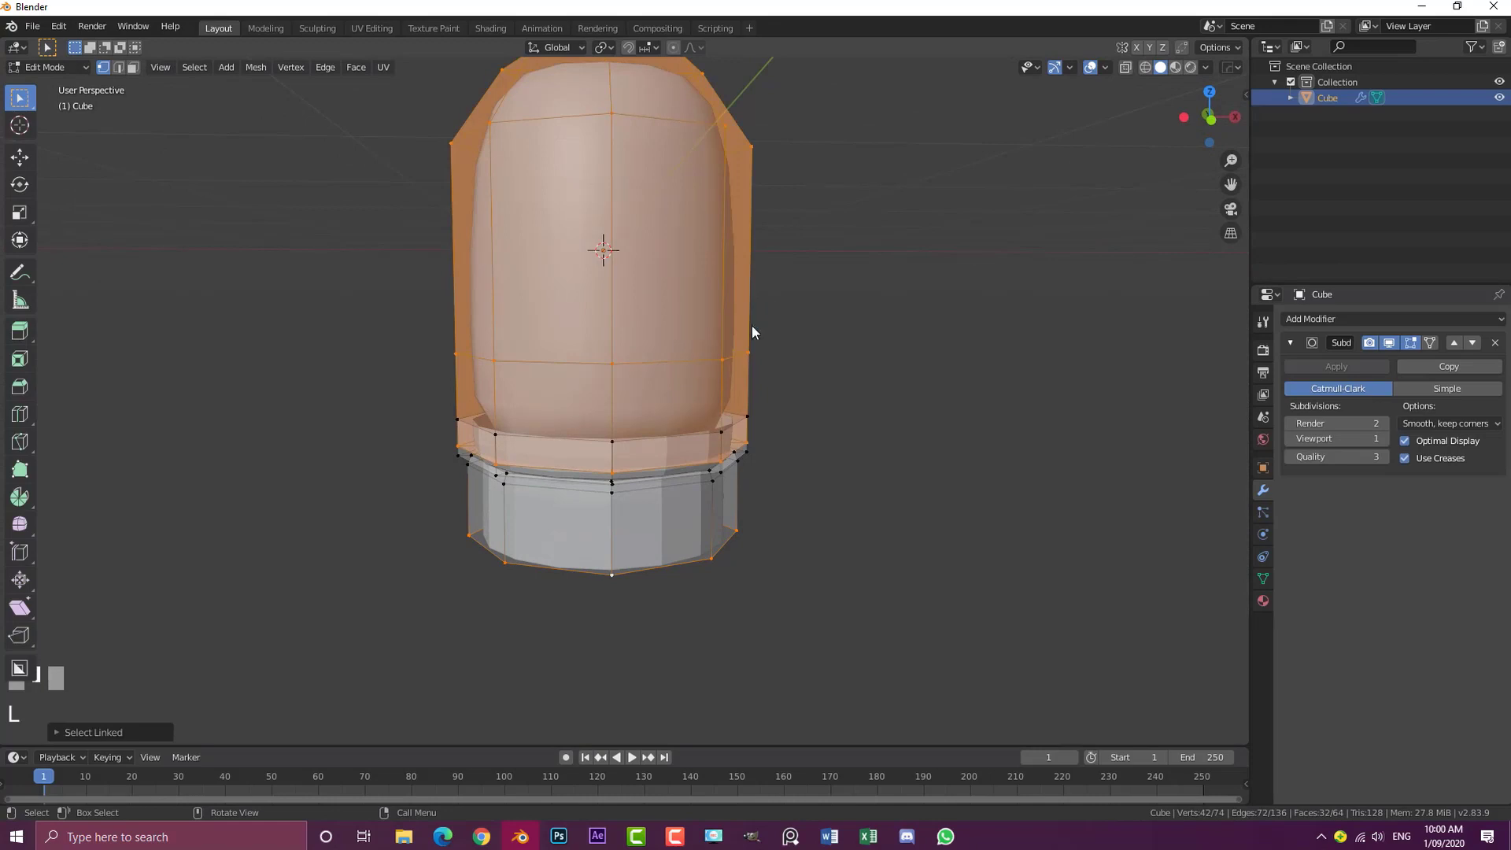
{"action": "left_click", "coordinate": [613, 575]}
{"action": "key", "text": "ctrl+l"}
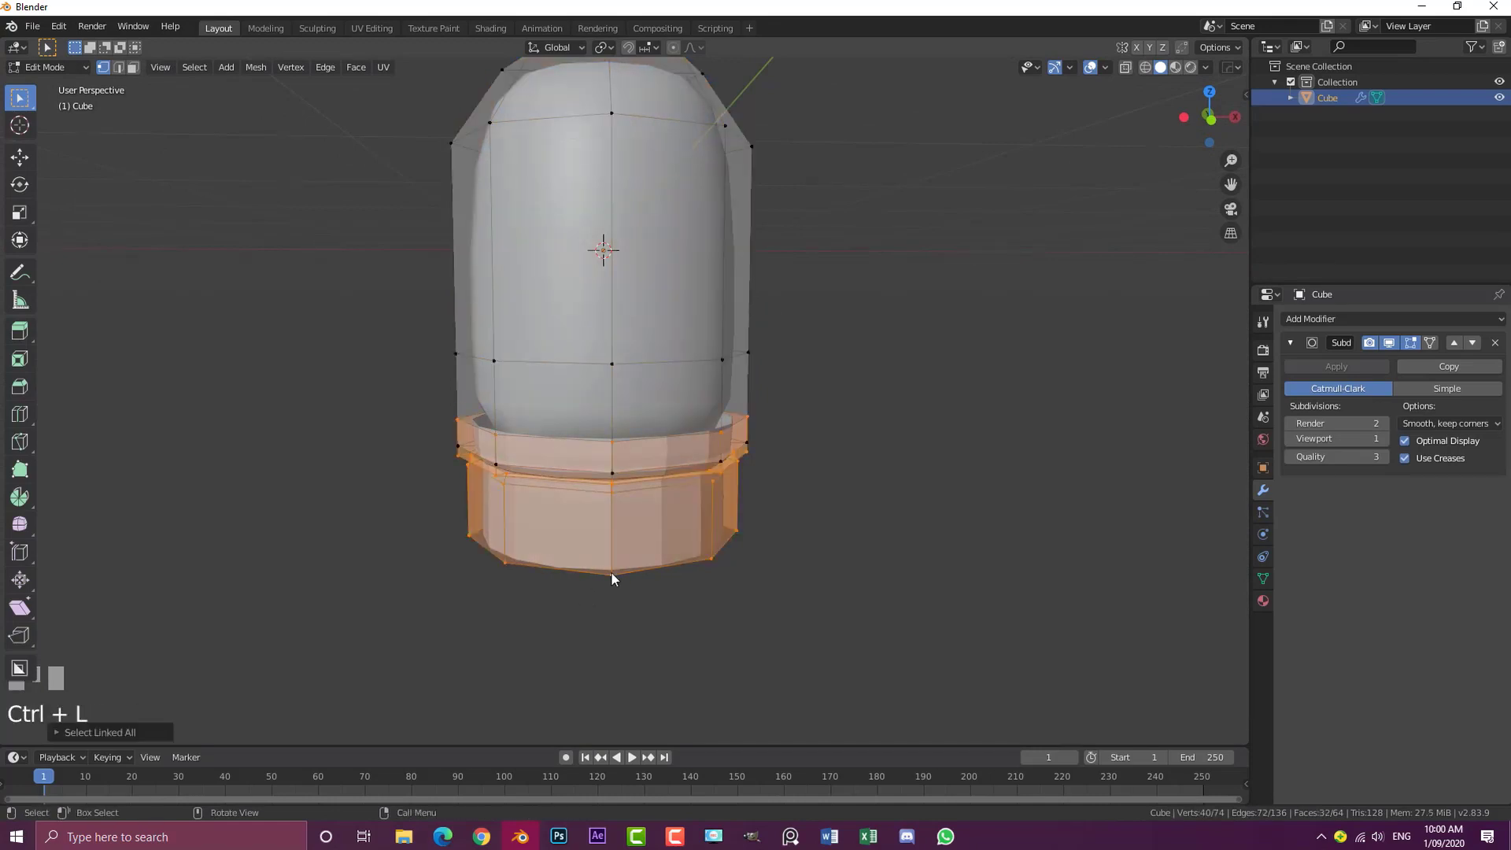
{"action": "key", "text": "s"}
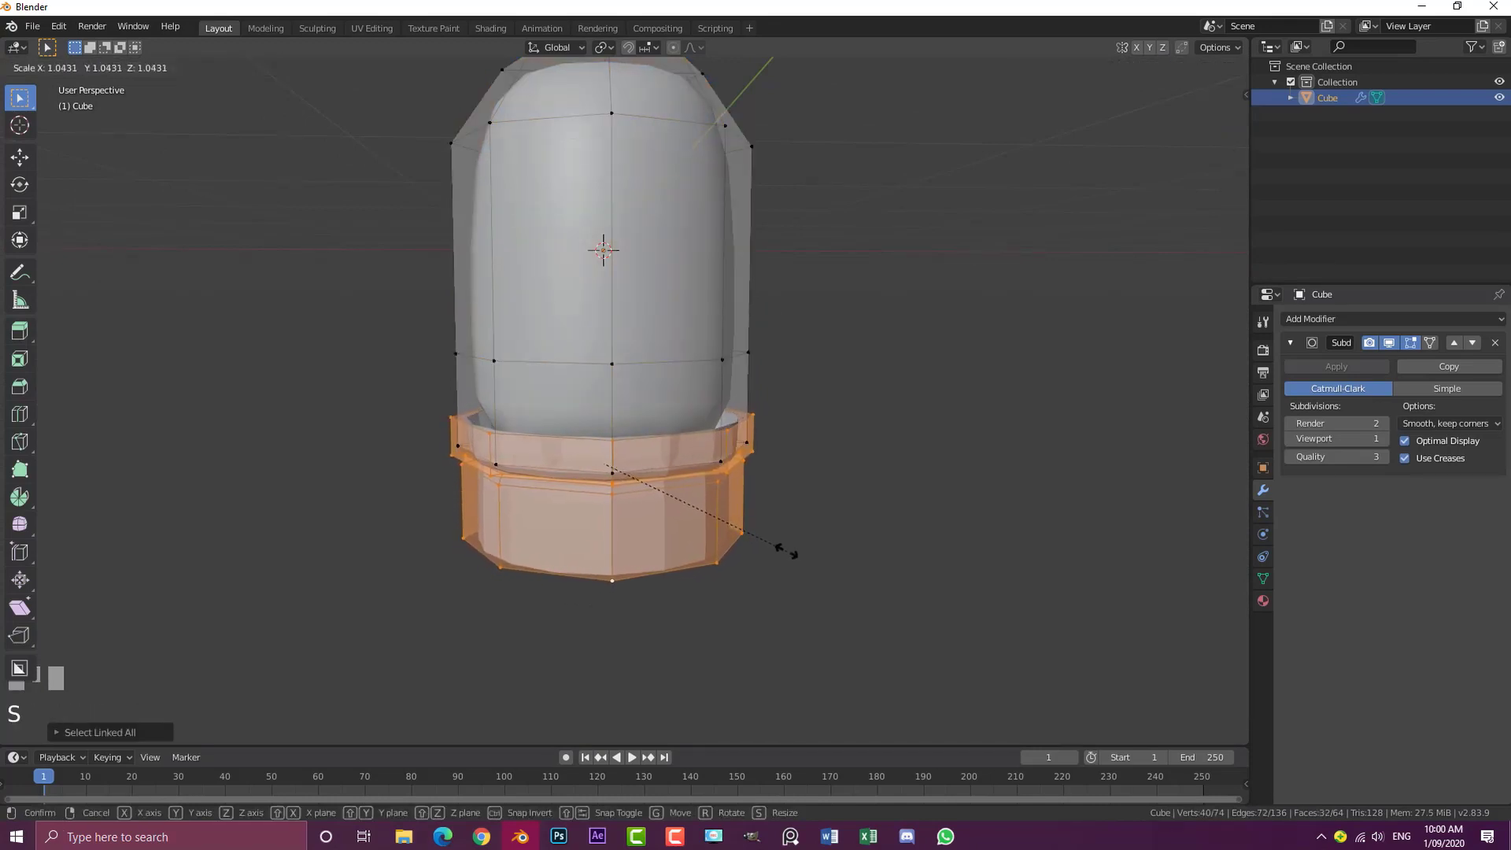
{"action": "left_click", "coordinate": [795, 557]}
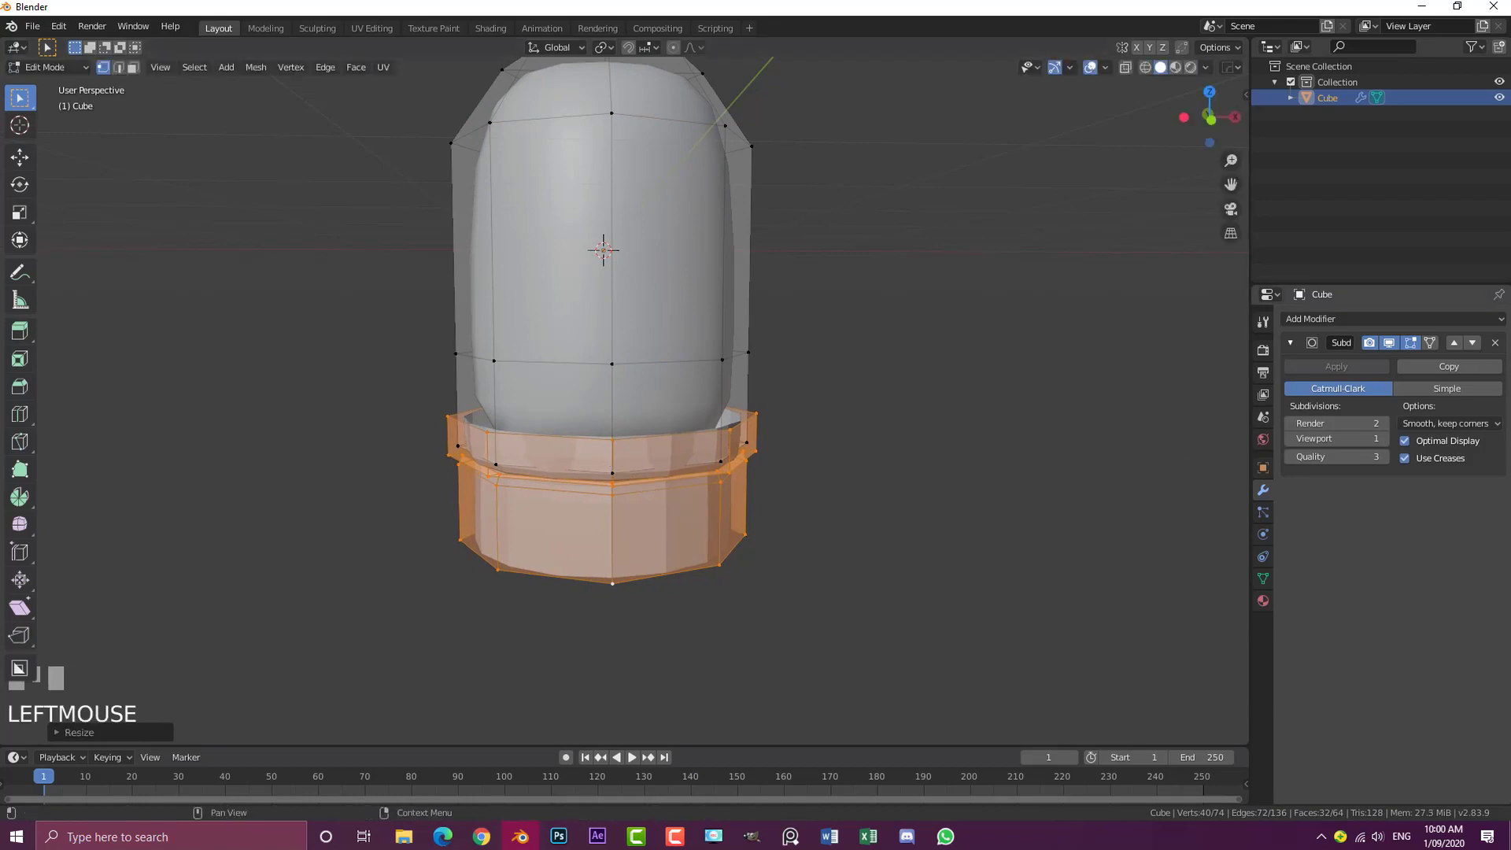
Restore on-cage display and extrude the collar's top edge loop inward twice, scaling to about 0.93 and about 0.79, to close the gap around the head
{"action": "left_click", "coordinate": [1430, 342]}
{"action": "middle_click_drag", "start_coordinate": [848, 482], "coordinate": [894, 493]}
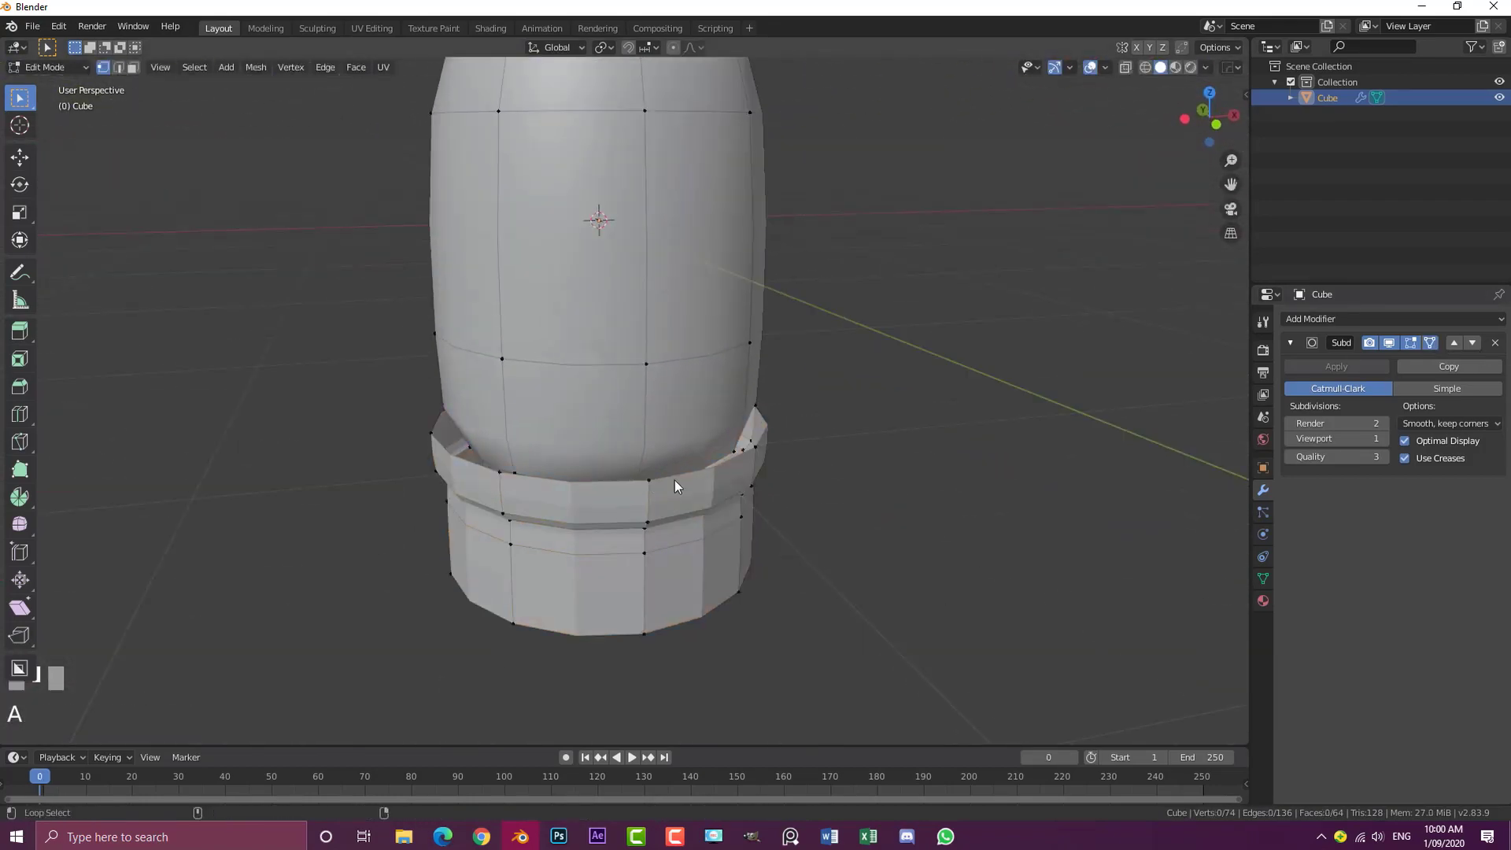
{"action": "left_click", "coordinate": [669, 477], "text": "alt+shift"}
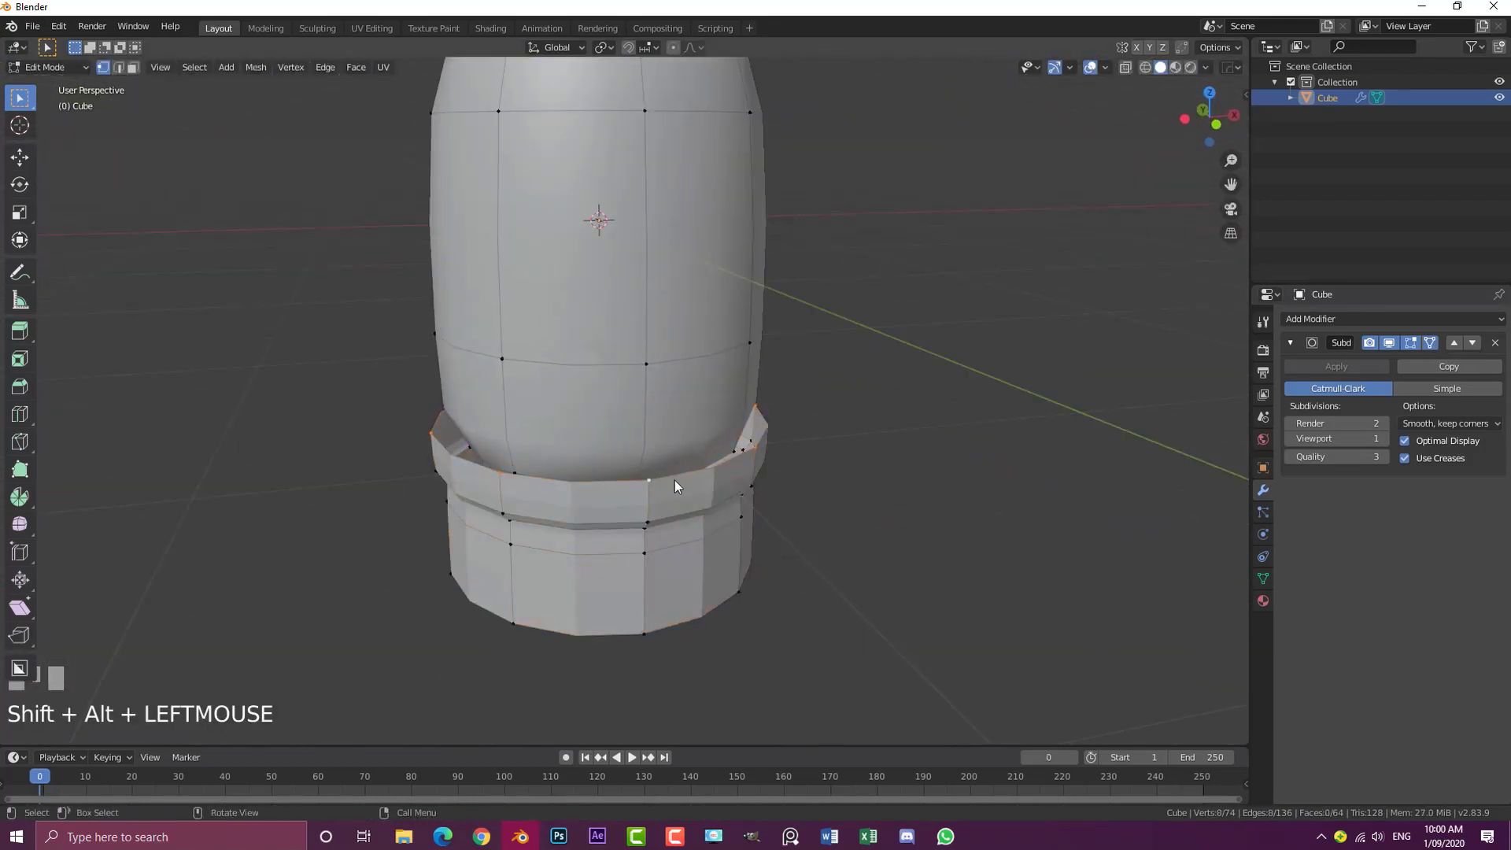
{"action": "middle_click_drag", "start_coordinate": [669, 477], "coordinate": [684, 467]}
{"action": "scroll", "coordinate": [893, 511], "scroll_direction": "up", "scroll_amount": 2}
{"action": "key", "text": "e"}
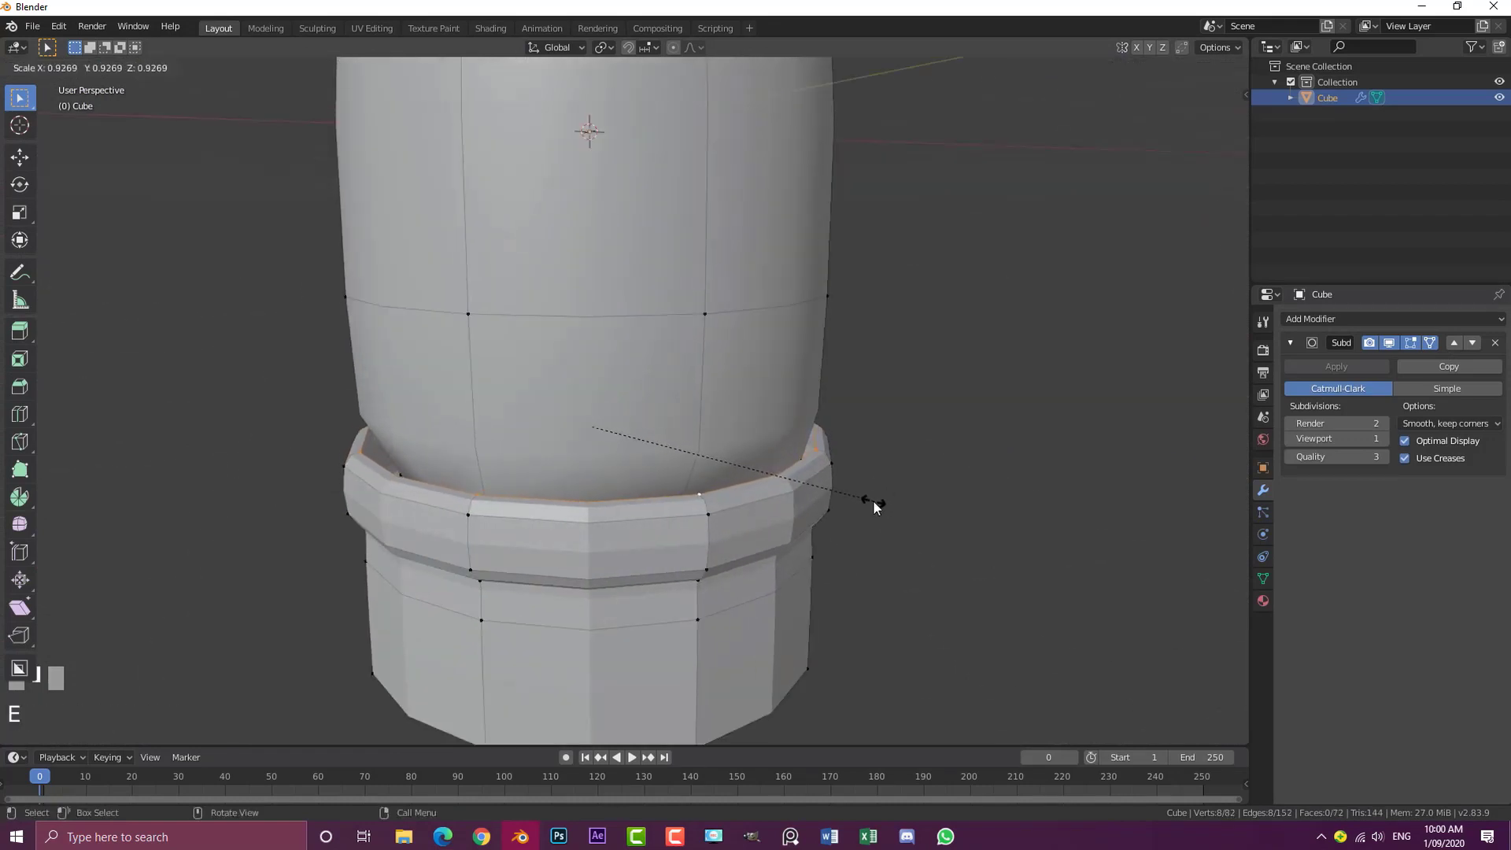
{"action": "left_click", "coordinate": [937, 558]}
{"action": "key", "text": "e"}
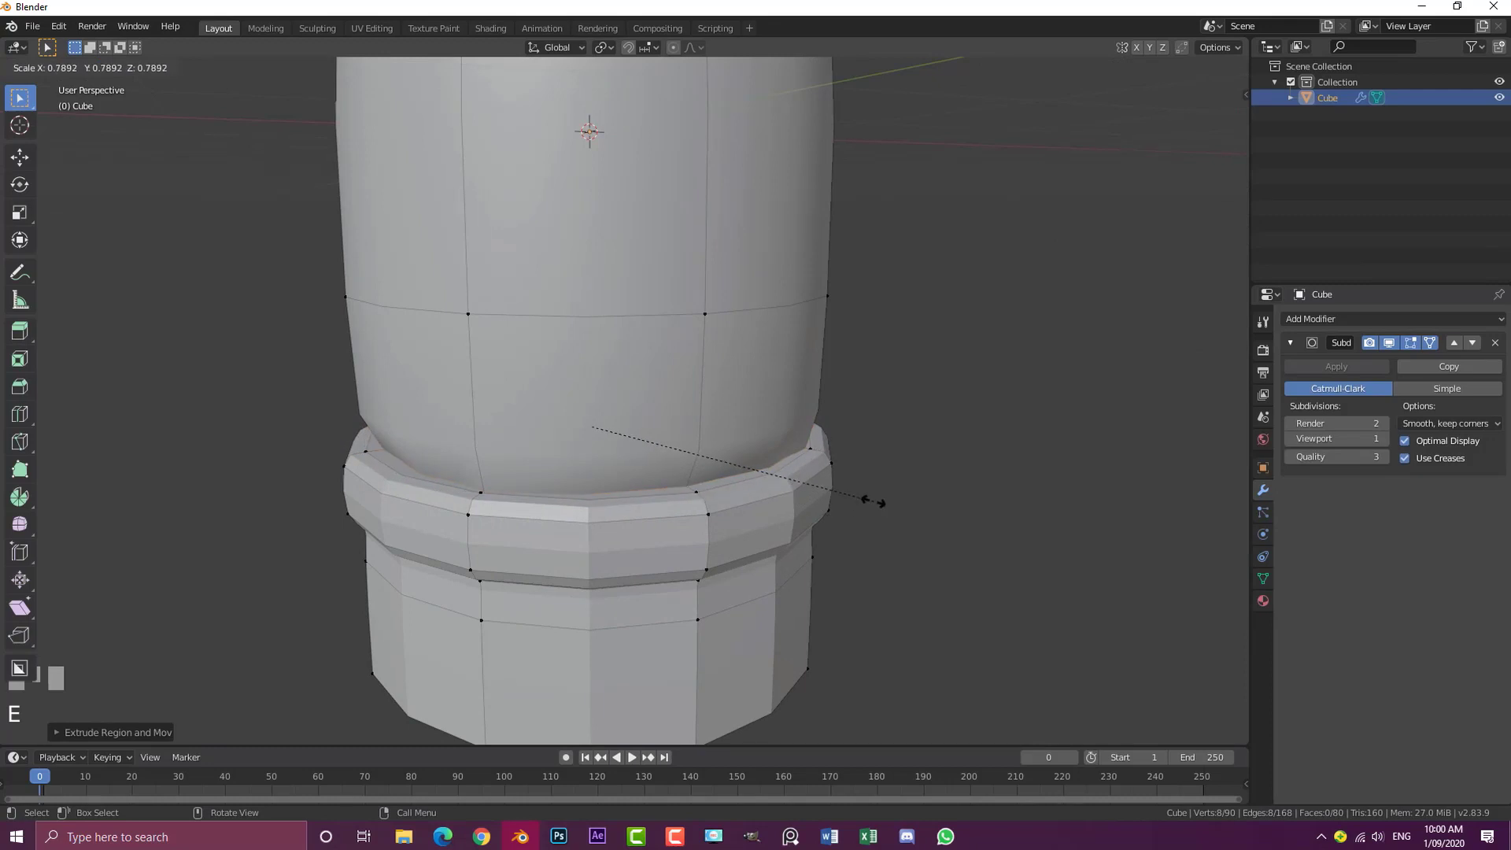
{"action": "left_click", "coordinate": [886, 519]}
Return to Object Mode, apply smooth shading to the head and collar mesh, and deselect it
{"action": "key", "text": "Tab"}
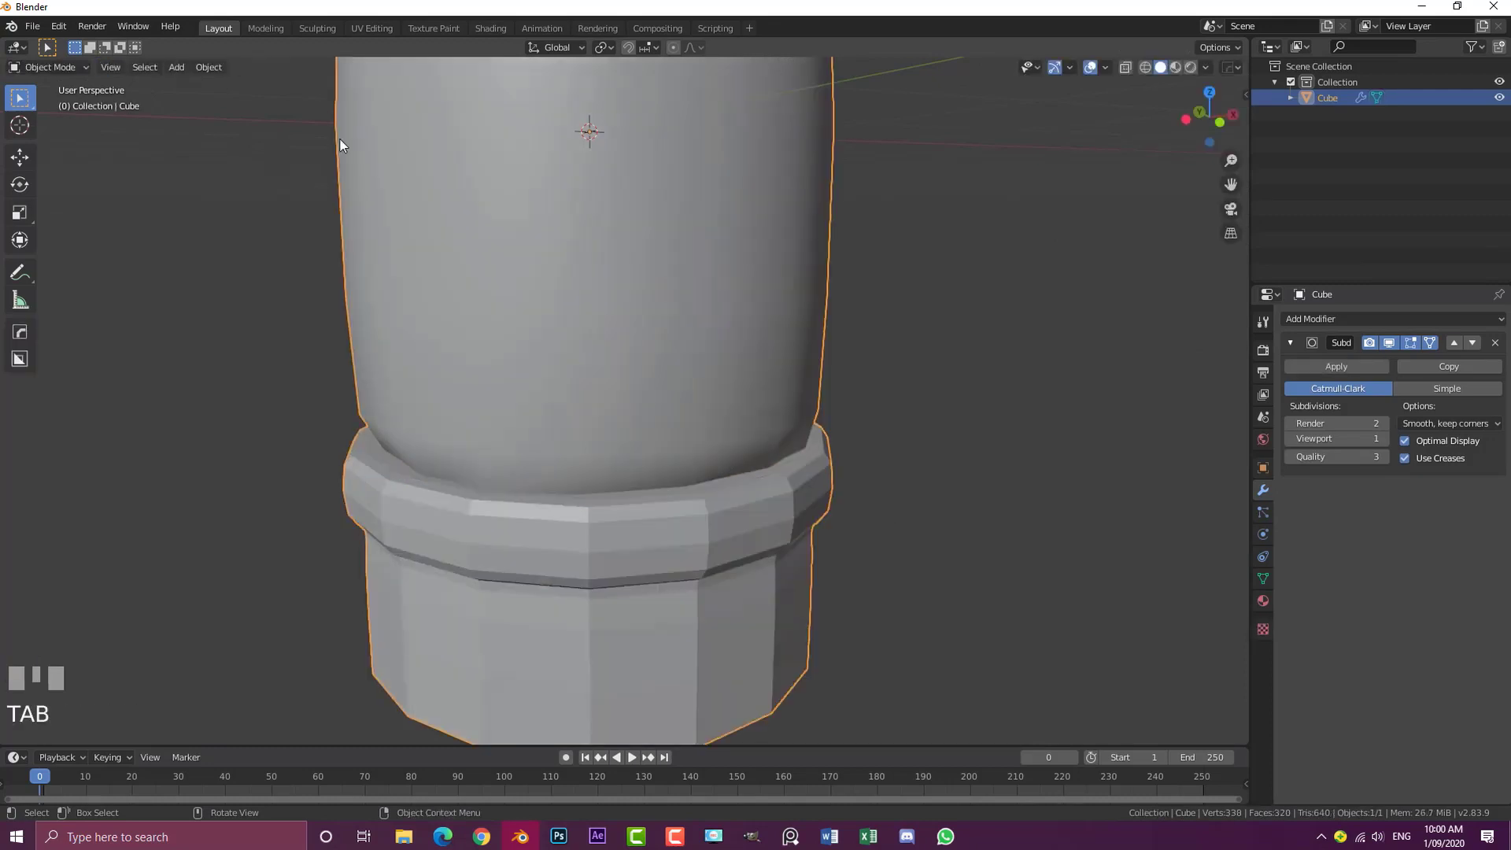
{"action": "left_click", "coordinate": [210, 68]}
{"action": "left_click", "coordinate": [302, 381]}
{"action": "scroll", "coordinate": [734, 368], "scroll_direction": "down", "scroll_amount": 5}
{"action": "mouse_move", "coordinate": [734, 368]}
{"action": "middle_mouse_down"}
{"action": "mouse_move", "coordinate": [497, 339]}
{"action": "mouse_move", "coordinate": [777, 362]}
{"action": "mouse_move", "coordinate": [674, 348]}
{"action": "middle_mouse_up"}
{"action": "left_click", "coordinate": [493, 339]}
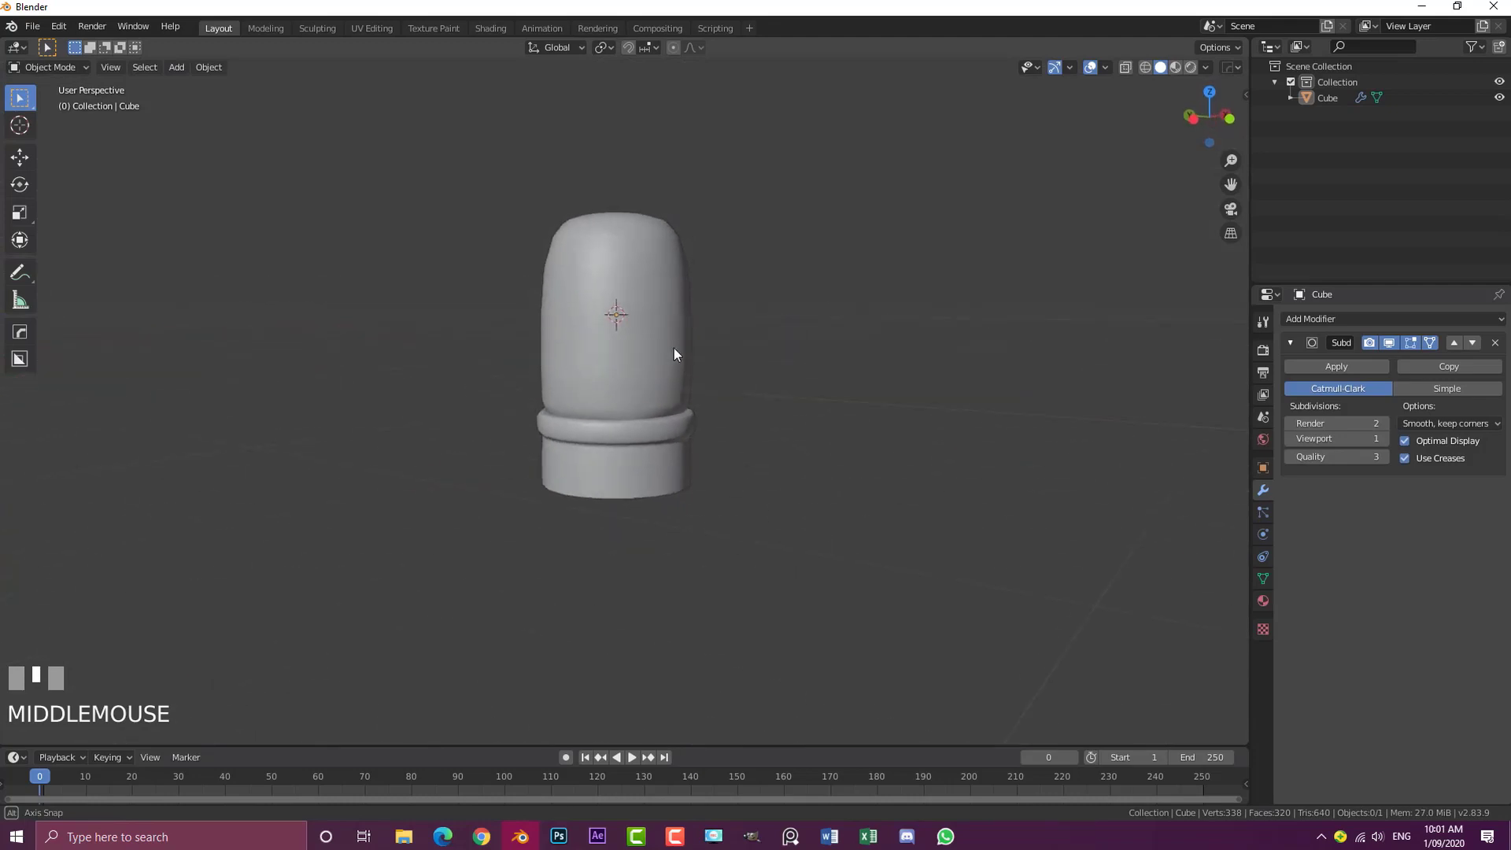
In Edit Mode from the front view, select the collar's bottom edge loop and scale it outward slightly
{"action": "scroll", "coordinate": [561, 362], "scroll_direction": "down", "scroll_amount": 1}
{"action": "key", "text": "KP_1"}
{"action": "scroll", "coordinate": [563, 358], "scroll_direction": "up", "scroll_amount": 3}
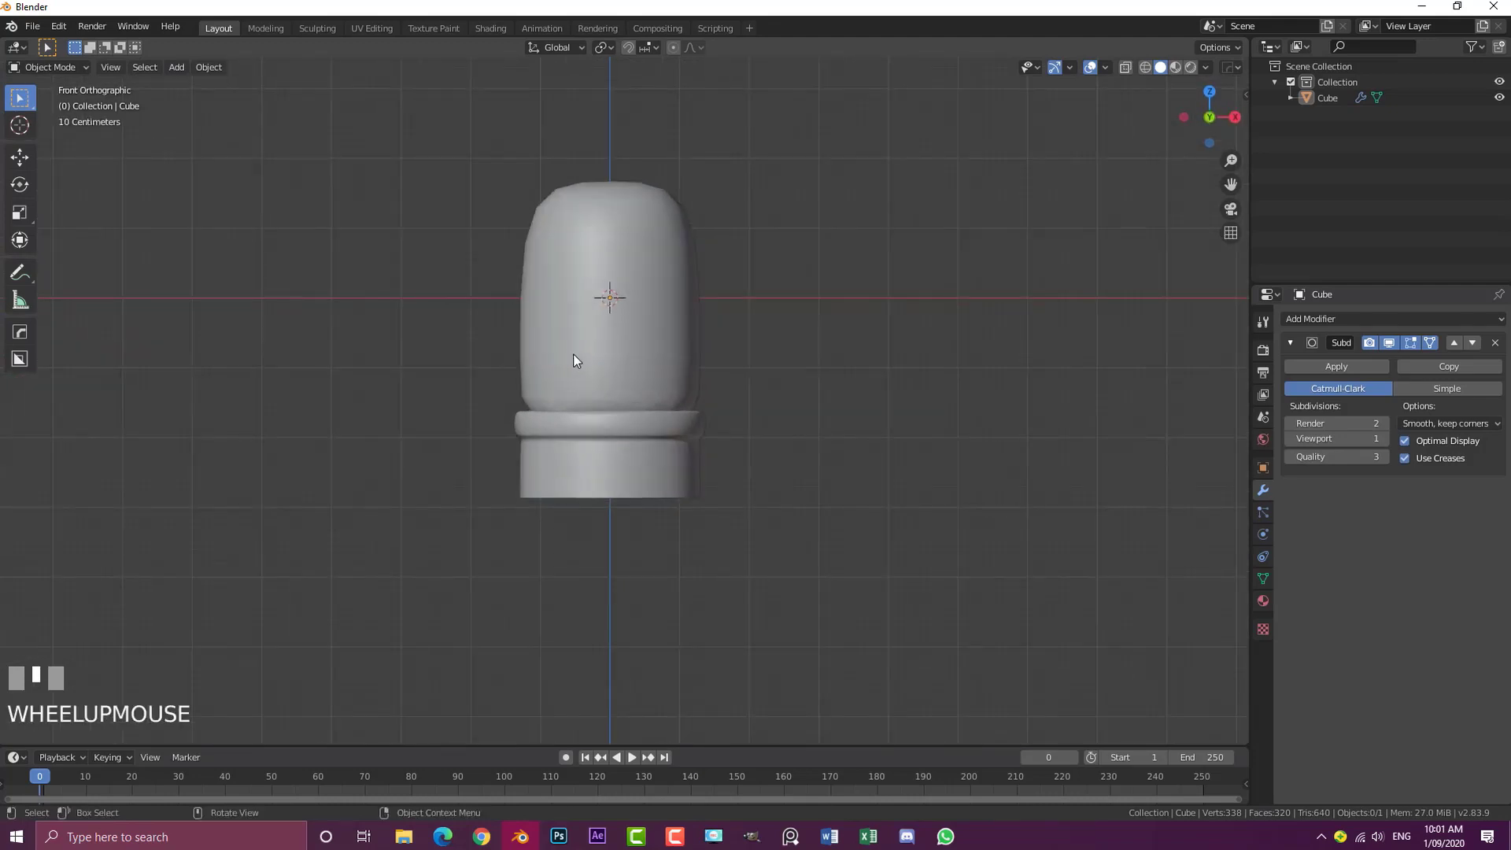
{"action": "key", "text": "Tab"}
{"action": "scroll", "coordinate": [639, 495], "scroll_direction": "up", "scroll_amount": 2}
{"action": "left_click", "coordinate": [645, 540], "text": "alt"}
{"action": "key", "text": "s"}
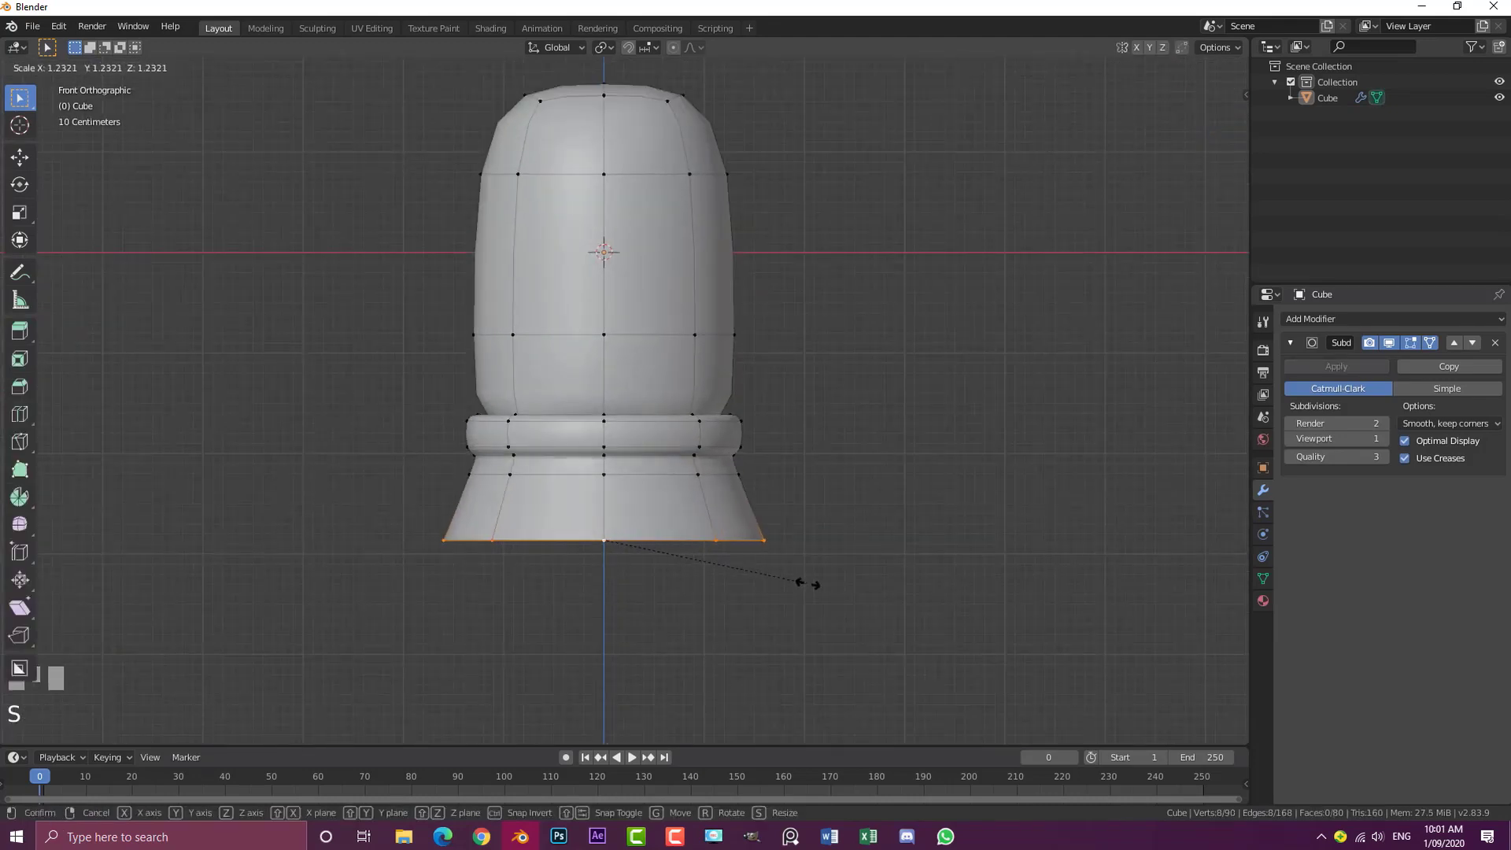
{"action": "left_click", "coordinate": [771, 569]}
Extrude the collar's bottom edge loop and scale it inward to about 0.90 to form a rim underneath
{"action": "middle_click_drag", "start_coordinate": [771, 568], "coordinate": [770, 509]}
{"action": "scroll", "coordinate": [772, 504], "scroll_direction": "up", "scroll_amount": 2}
{"action": "key", "text": "e"}
{"action": "key", "text": "s"}
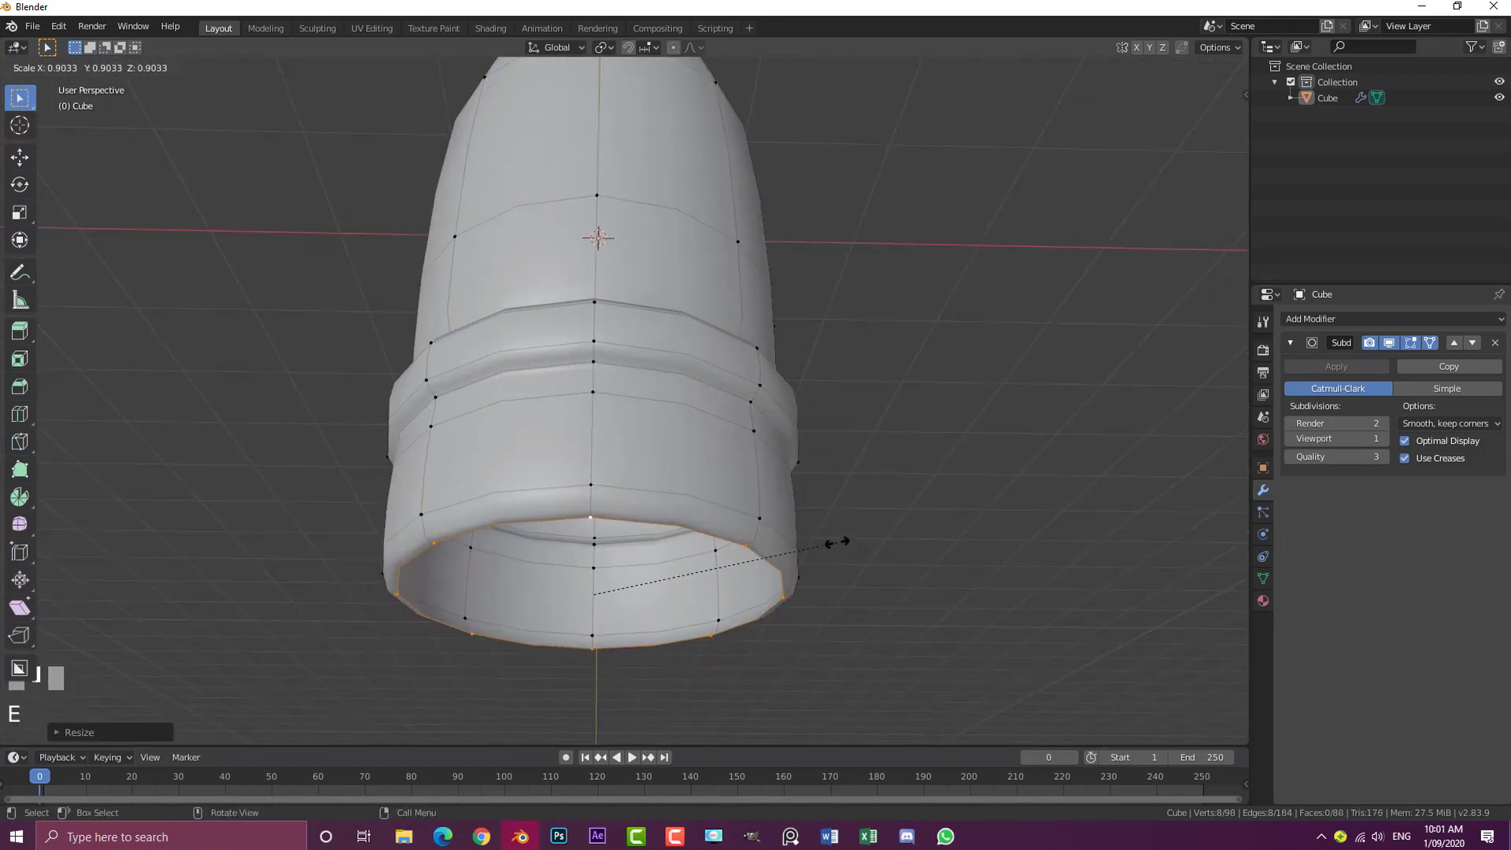
{"action": "left_click", "coordinate": [833, 540]}
Turn off on-cage display, extrude the rim's inner loop up about 0.10 m inside the collar, and scale it inward
{"action": "left_click", "coordinate": [1426, 346]}
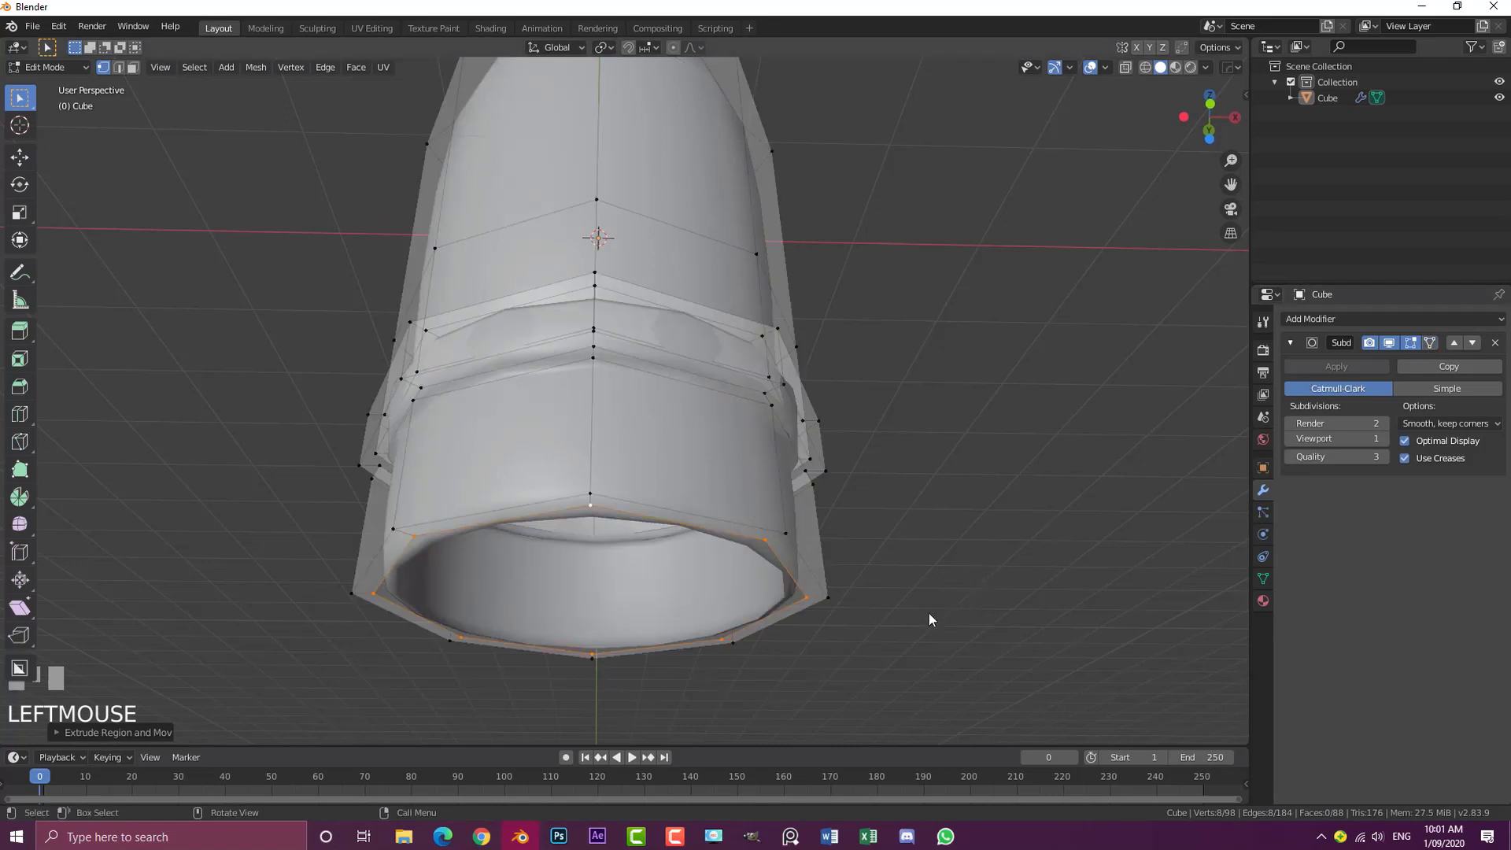
{"action": "key", "text": "e"}
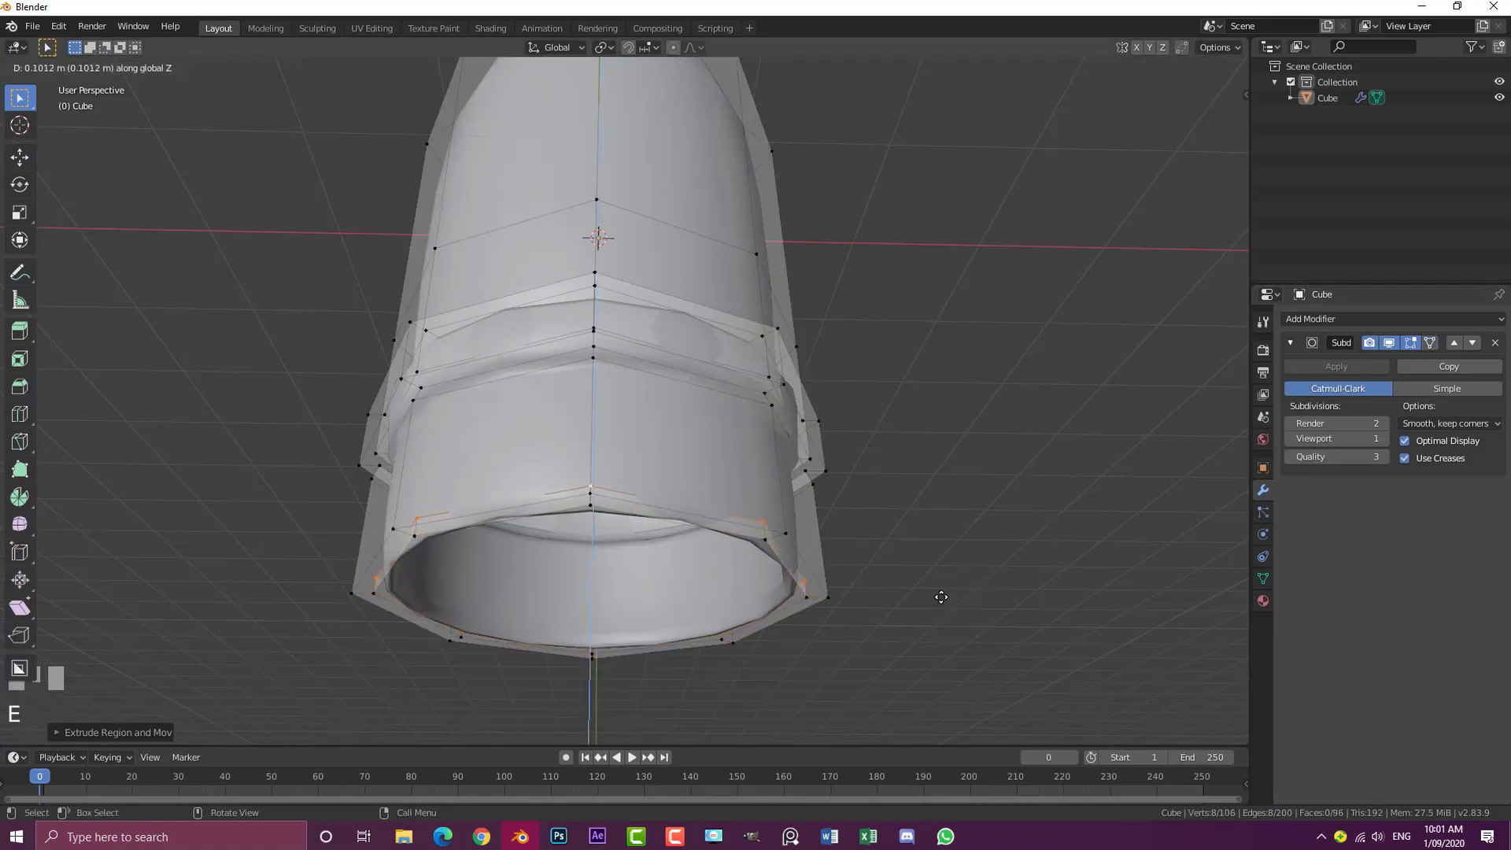
{"action": "left_click", "coordinate": [946, 607]}
{"action": "key", "text": "s"}
{"action": "left_click", "coordinate": [931, 601]}
Extrude the inner loop down about 0.17 m and extrude it downward again below the collar to start the torso
{"action": "key", "text": "e"}
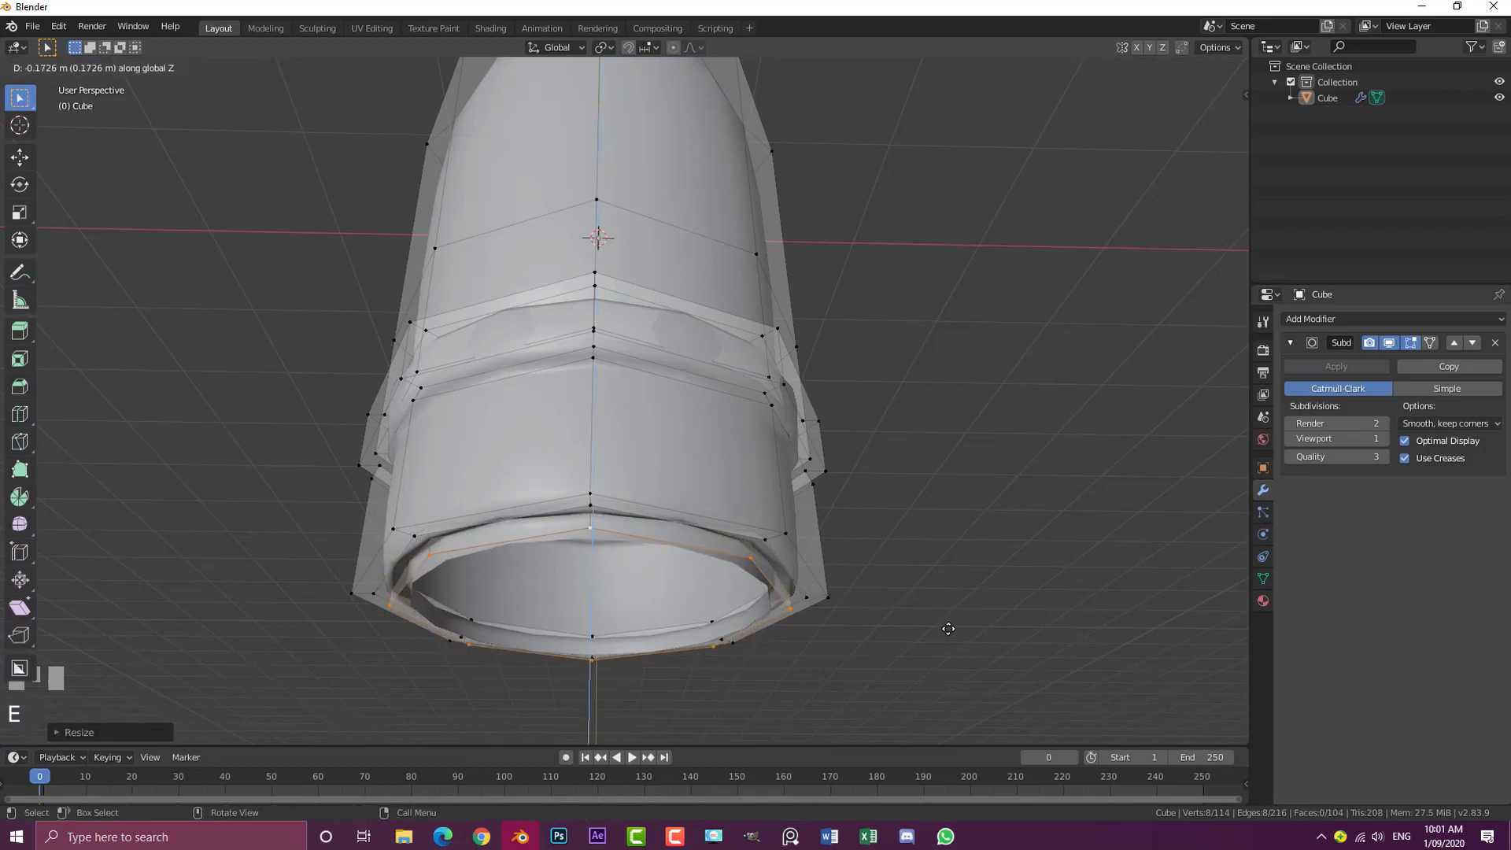
{"action": "left_click", "coordinate": [945, 632]}
{"action": "scroll", "coordinate": [839, 545], "scroll_direction": "down", "scroll_amount": 2}
{"action": "key", "text": "e"}
{"action": "left_click", "coordinate": [947, 592]}
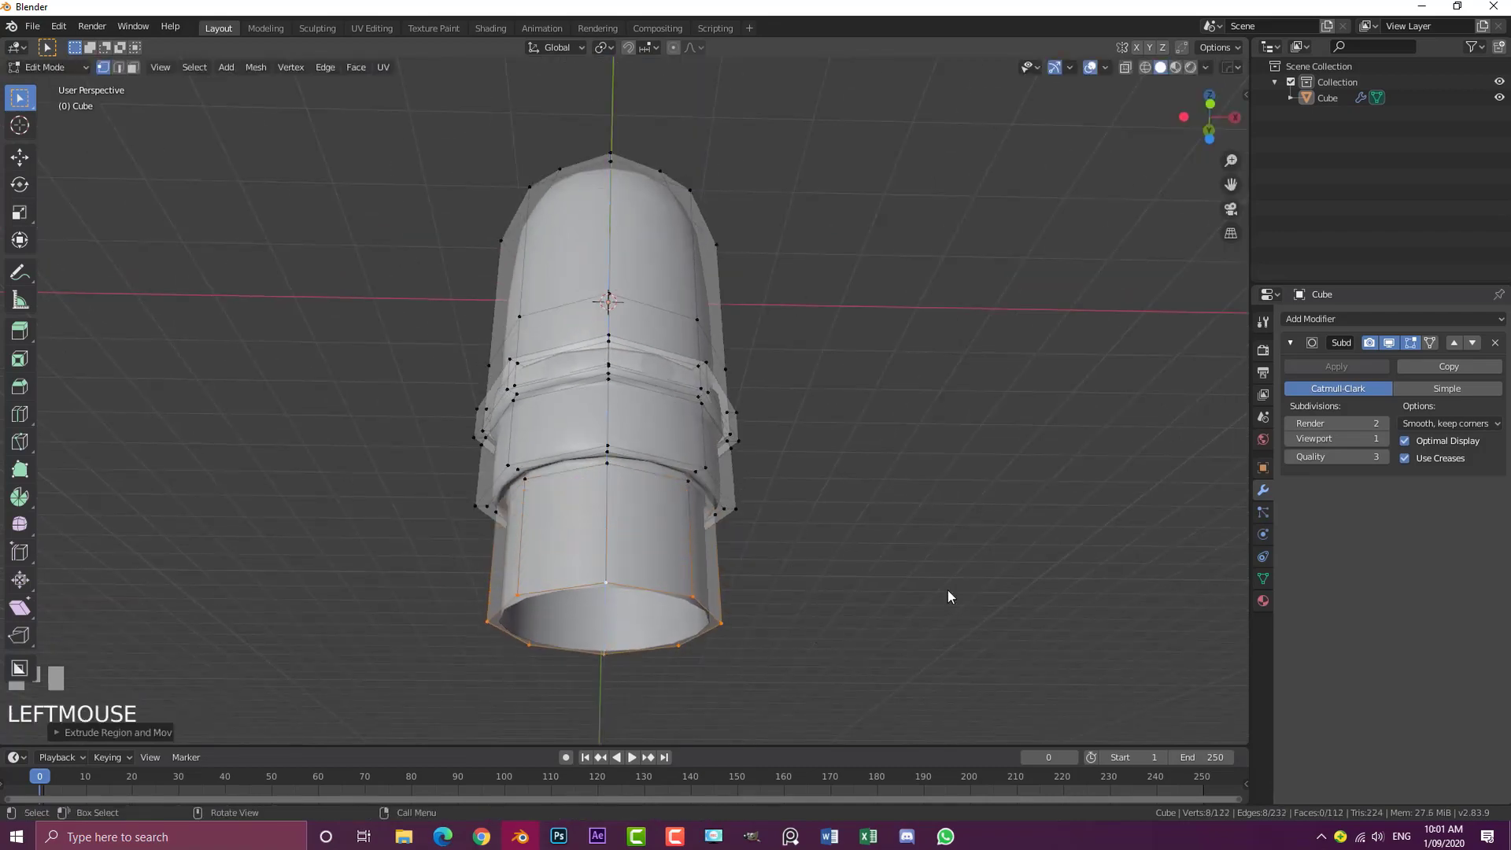
From the front view, scale the torso's bottom edge loop outward slightly to flare the shoulders
{"action": "middle_click_drag", "start_coordinate": [991, 441], "coordinate": [871, 541]}
{"action": "key", "text": "KP_1"}
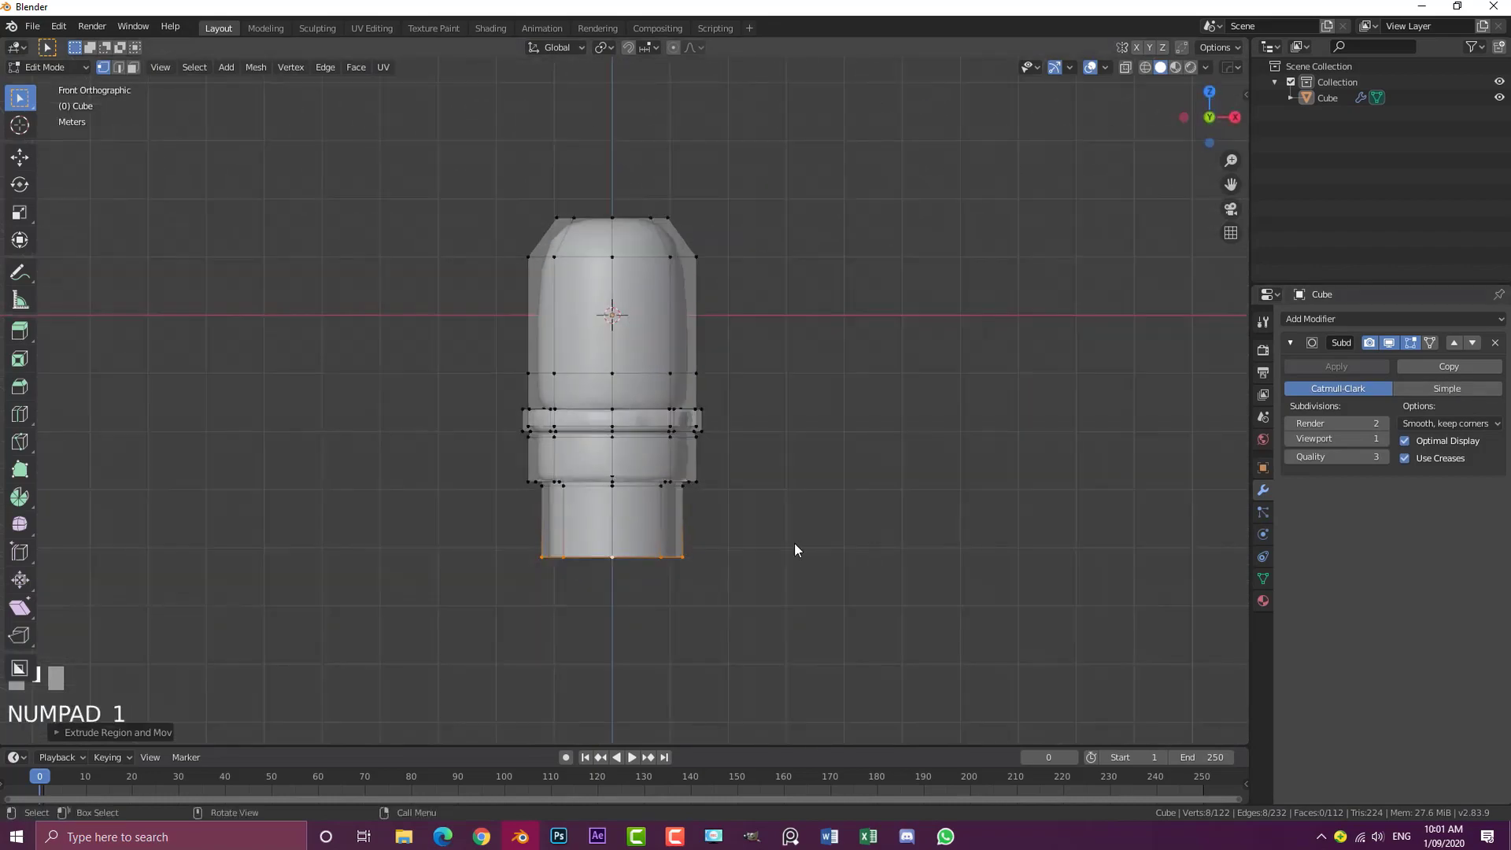
{"action": "key", "text": "s"}
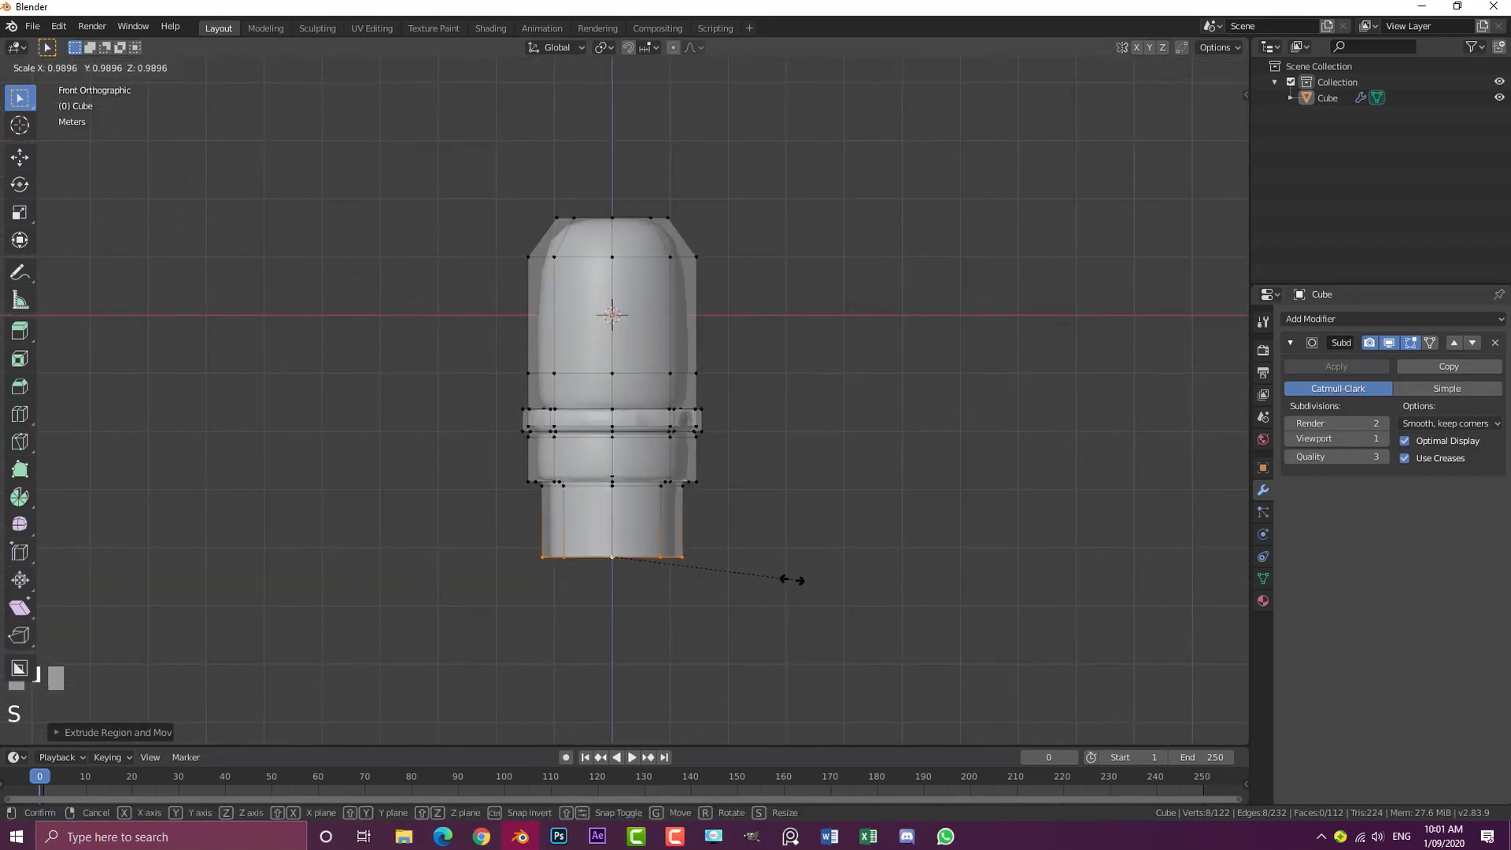
{"action": "left_click", "coordinate": [705, 589]}
Extrude the torso's bottom loop down about 3.24 m along Z and scale it outward to about 1.2
{"action": "middle_click_drag", "start_coordinate": [705, 589], "coordinate": [726, 408], "text": "shift"}
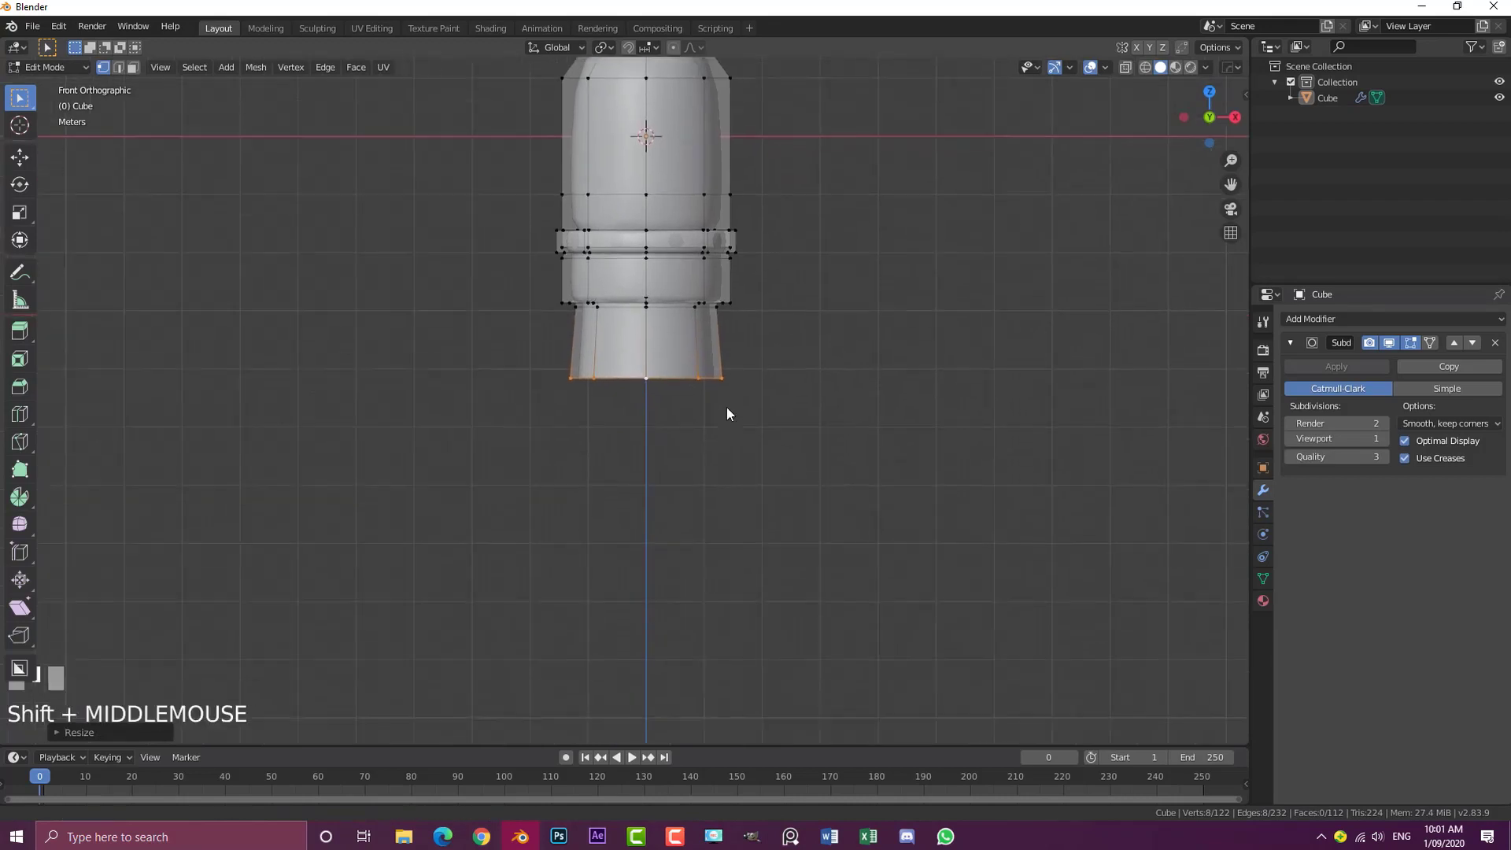
{"action": "key", "text": "e"}
{"action": "key", "text": "z"}
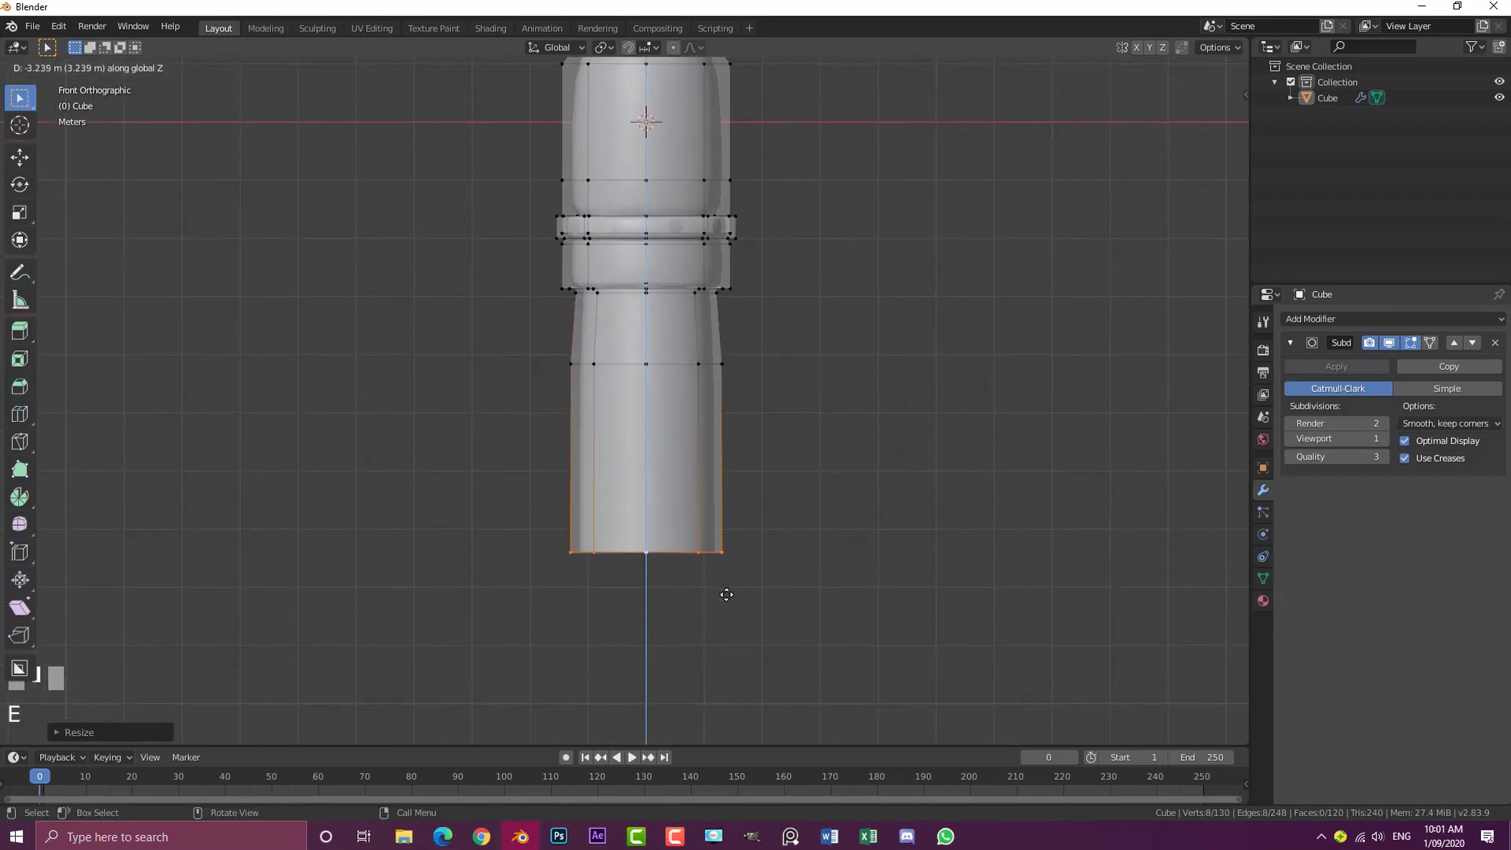
{"action": "left_click", "coordinate": [823, 521]}
{"action": "key", "text": "s"}
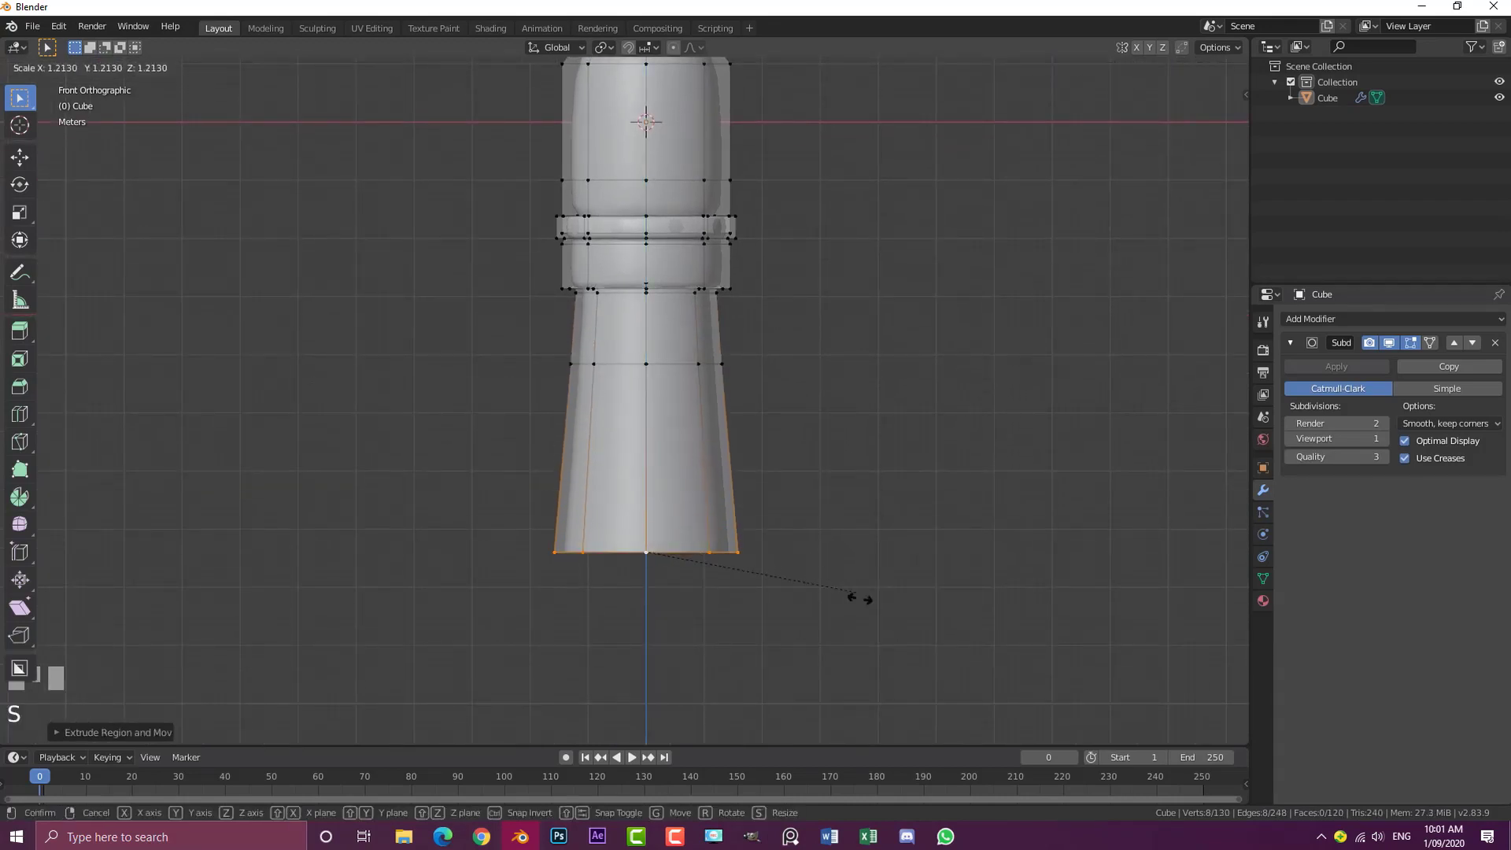
{"action": "left_click", "coordinate": [843, 614]}
Select only the torso's upper edge loop at shoulder height and scale it outward to about 1.19
{"action": "key", "text": "alt+a"}
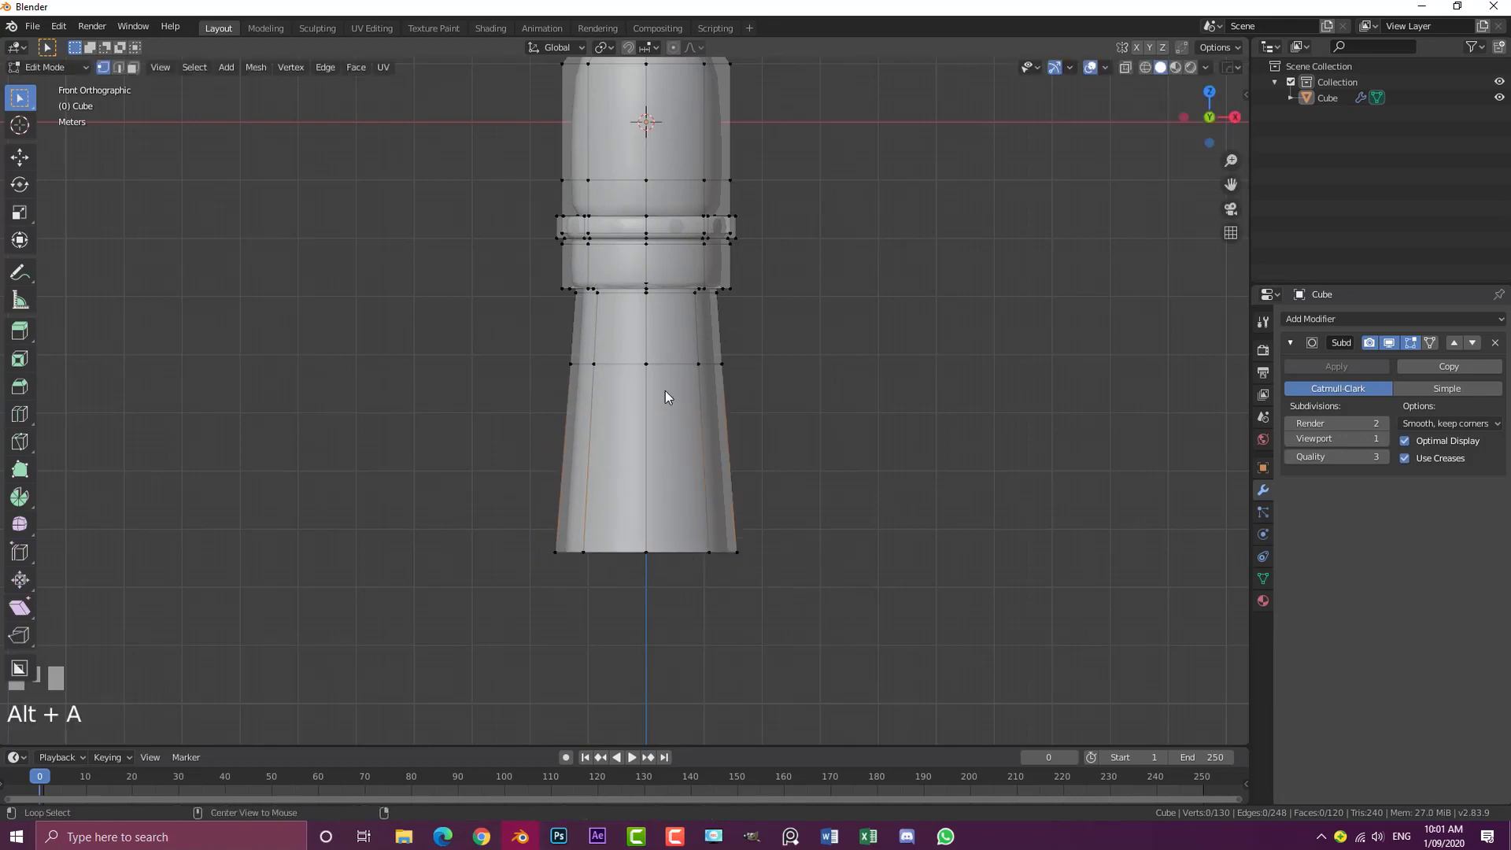
{"action": "left_click", "coordinate": [668, 367], "text": "alt+shift"}
{"action": "key", "text": "s"}
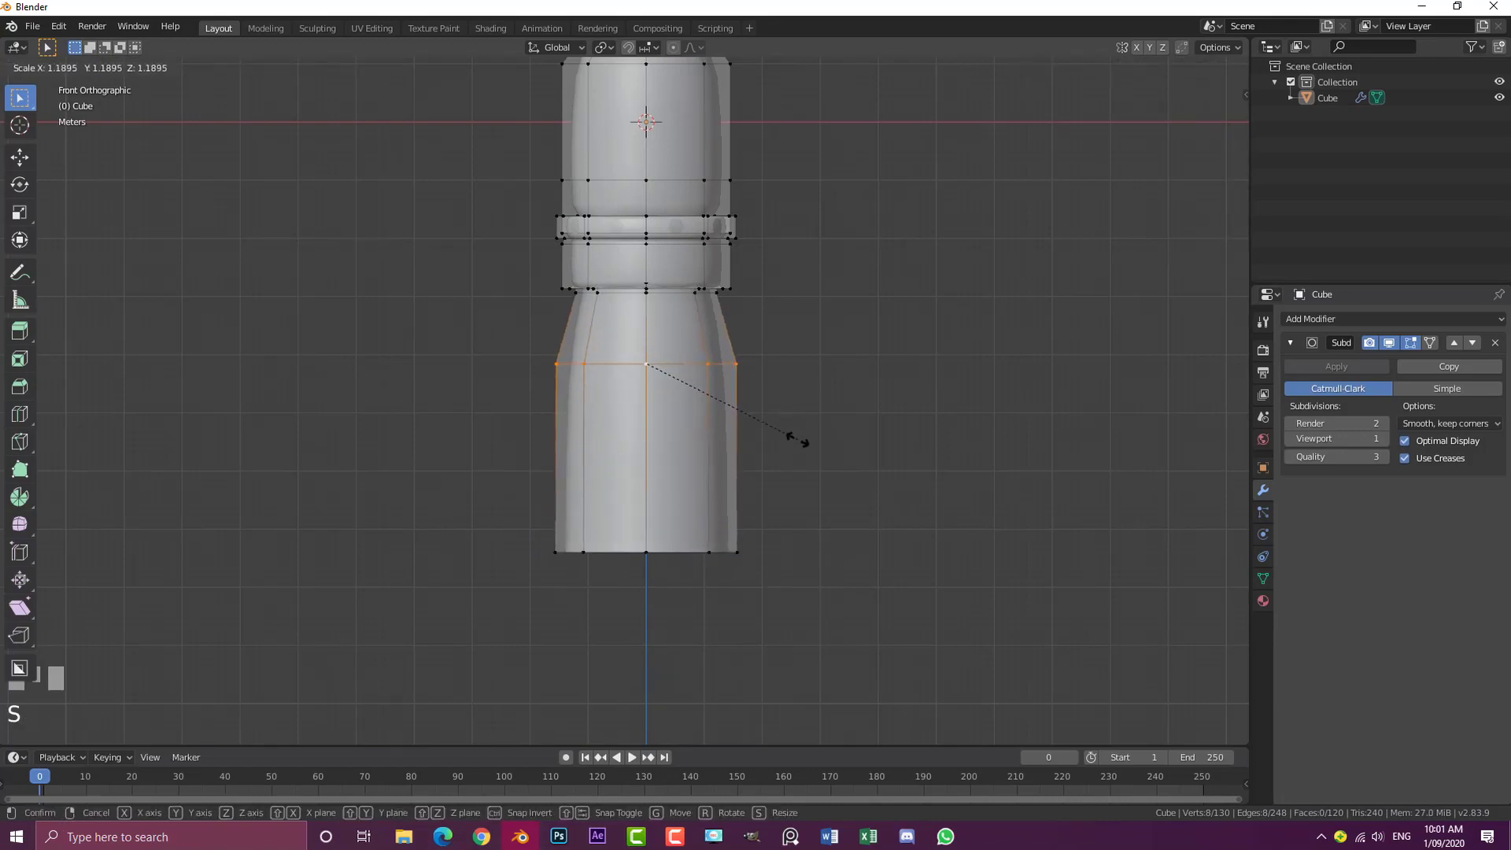
{"action": "left_click", "coordinate": [796, 441]}
{"action": "scroll", "coordinate": [748, 446], "scroll_direction": "down", "scroll_amount": 1}
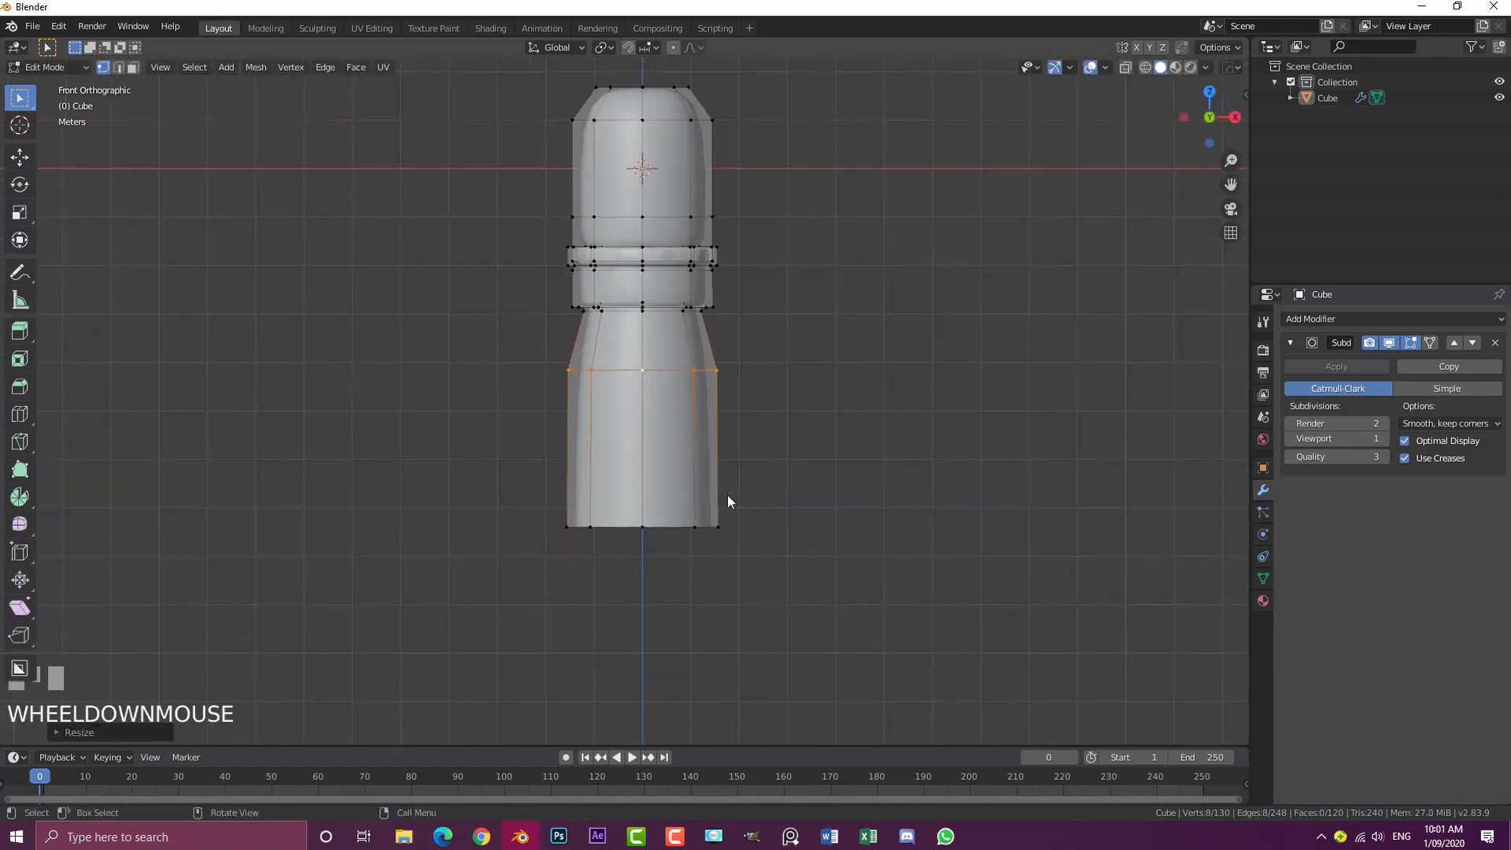
Select the torso's bottom edge loop, extrude it down about 1.5 m along Z, and return to Object Mode
{"action": "key", "text": "alt+a"}
{"action": "left_click", "coordinate": [667, 526], "text": "alt+shift"}
{"action": "key", "text": "e"}
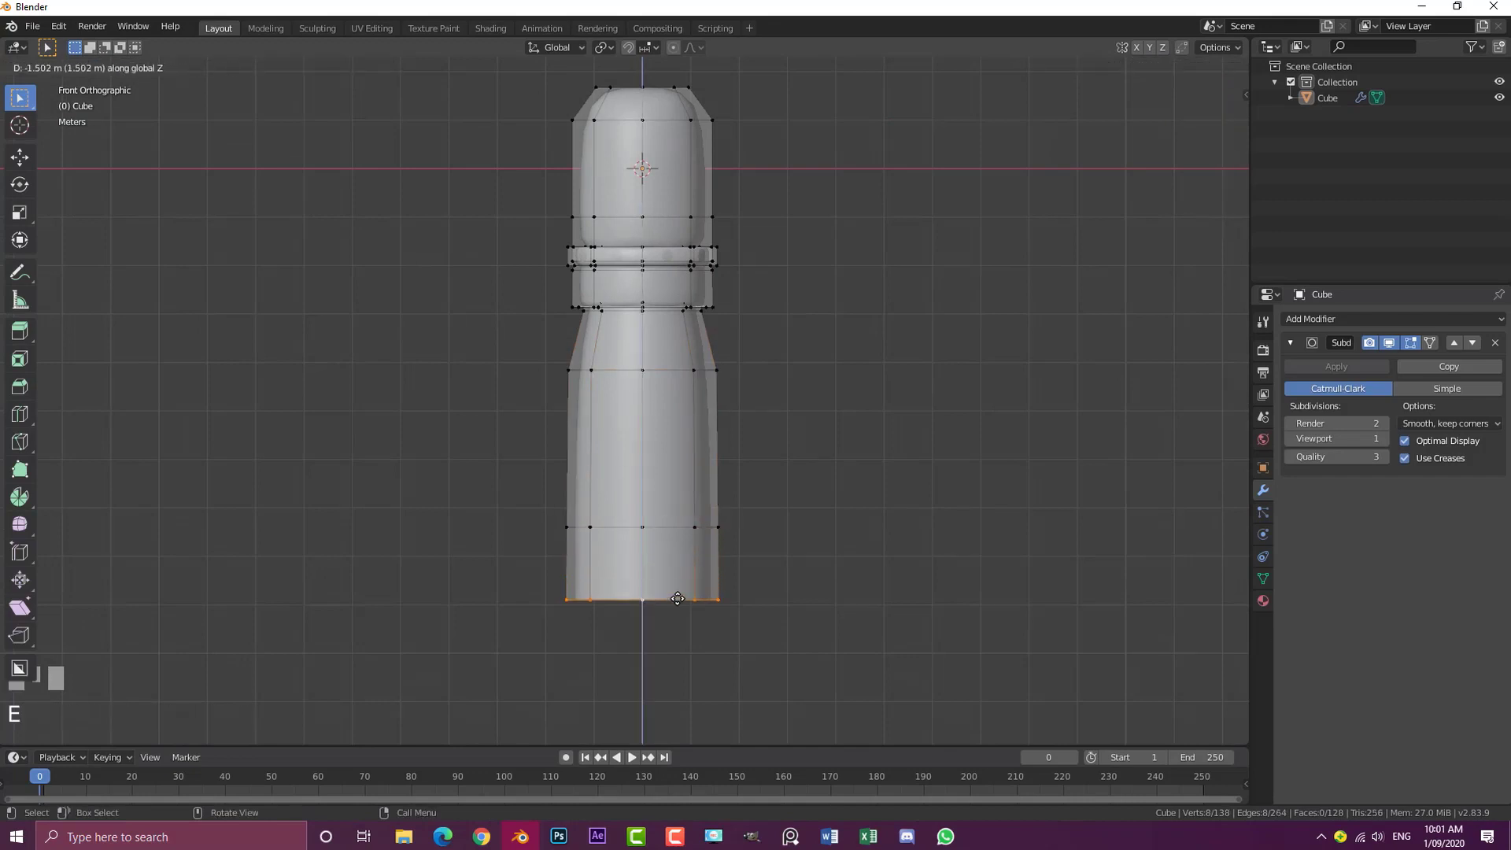
{"action": "left_click", "coordinate": [703, 491]}
{"action": "key", "text": "Tab"}
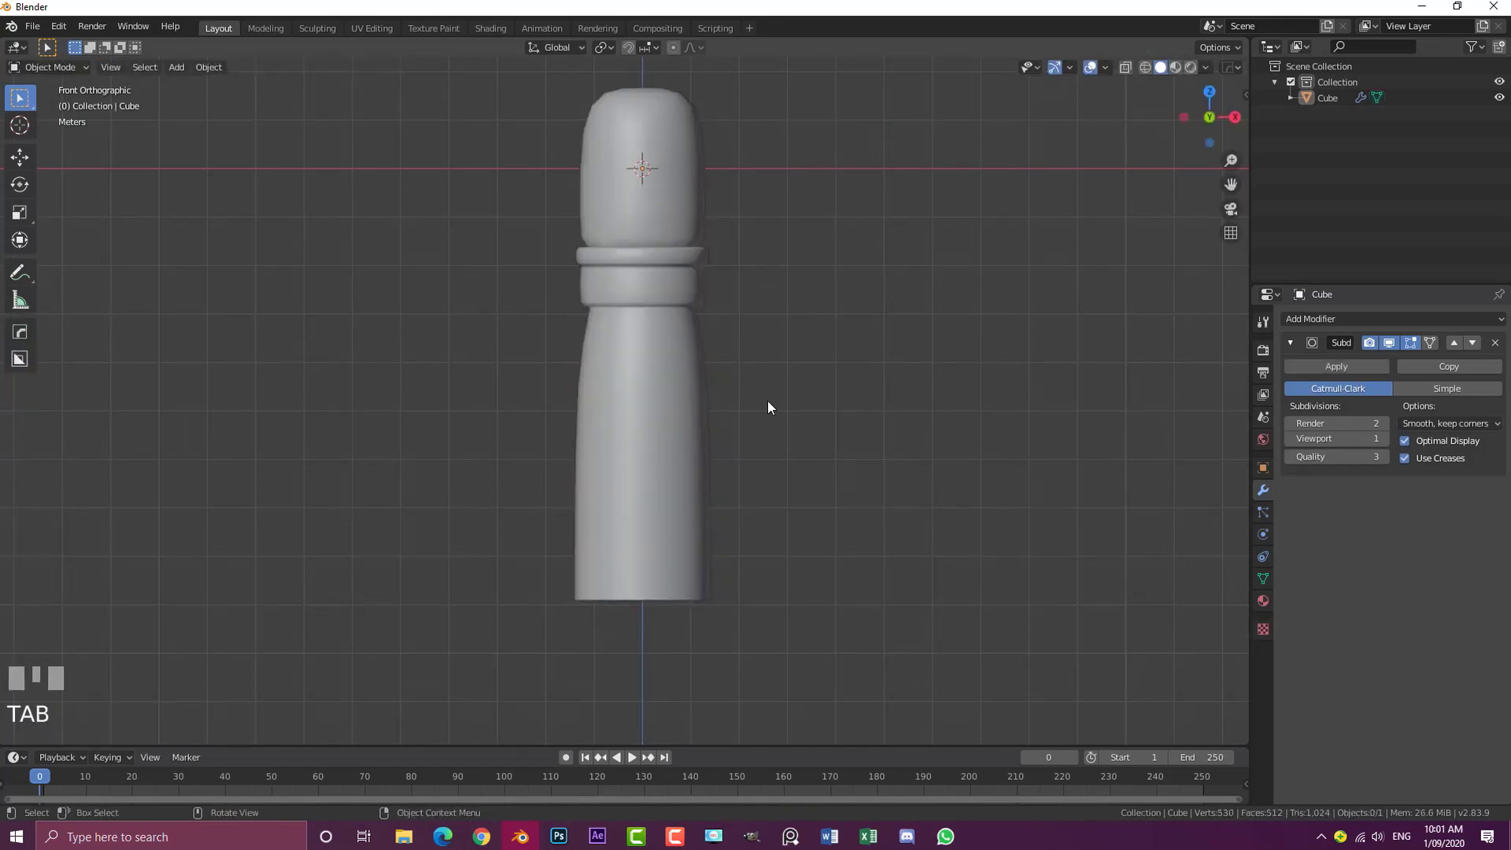
Select the torso's shoulder, lower and bottom edge loops in Edit Mode and scale them outward together to widen the body
{"action": "key", "text": "Tab"}
{"action": "left_click", "coordinate": [677, 526], "text": "alt+shift"}
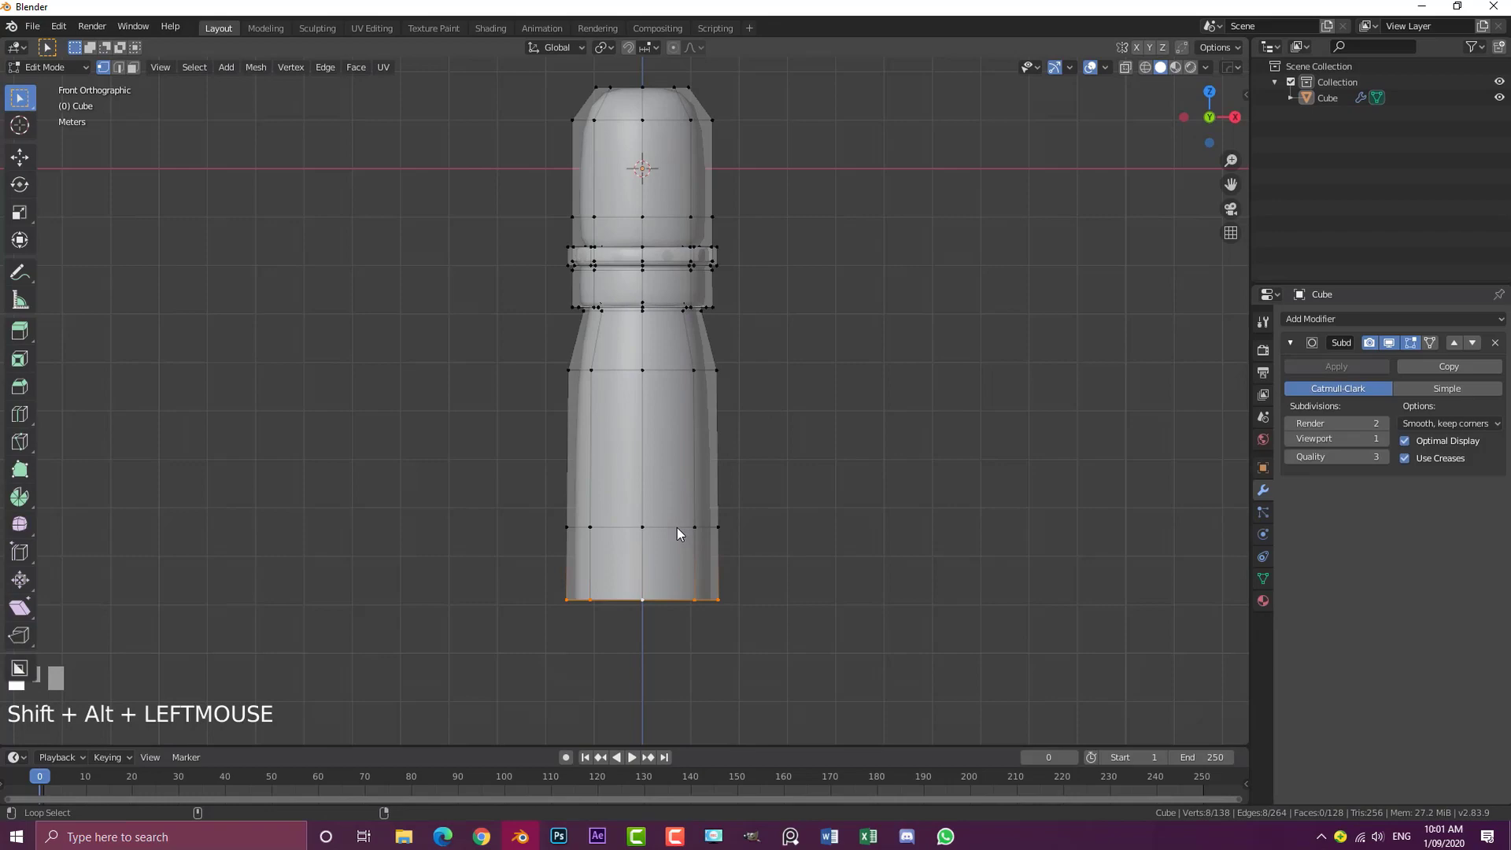
{"action": "left_click", "coordinate": [663, 371], "text": "alt+shift"}
{"action": "key", "text": "s"}
{"action": "left_click", "coordinate": [871, 450]}
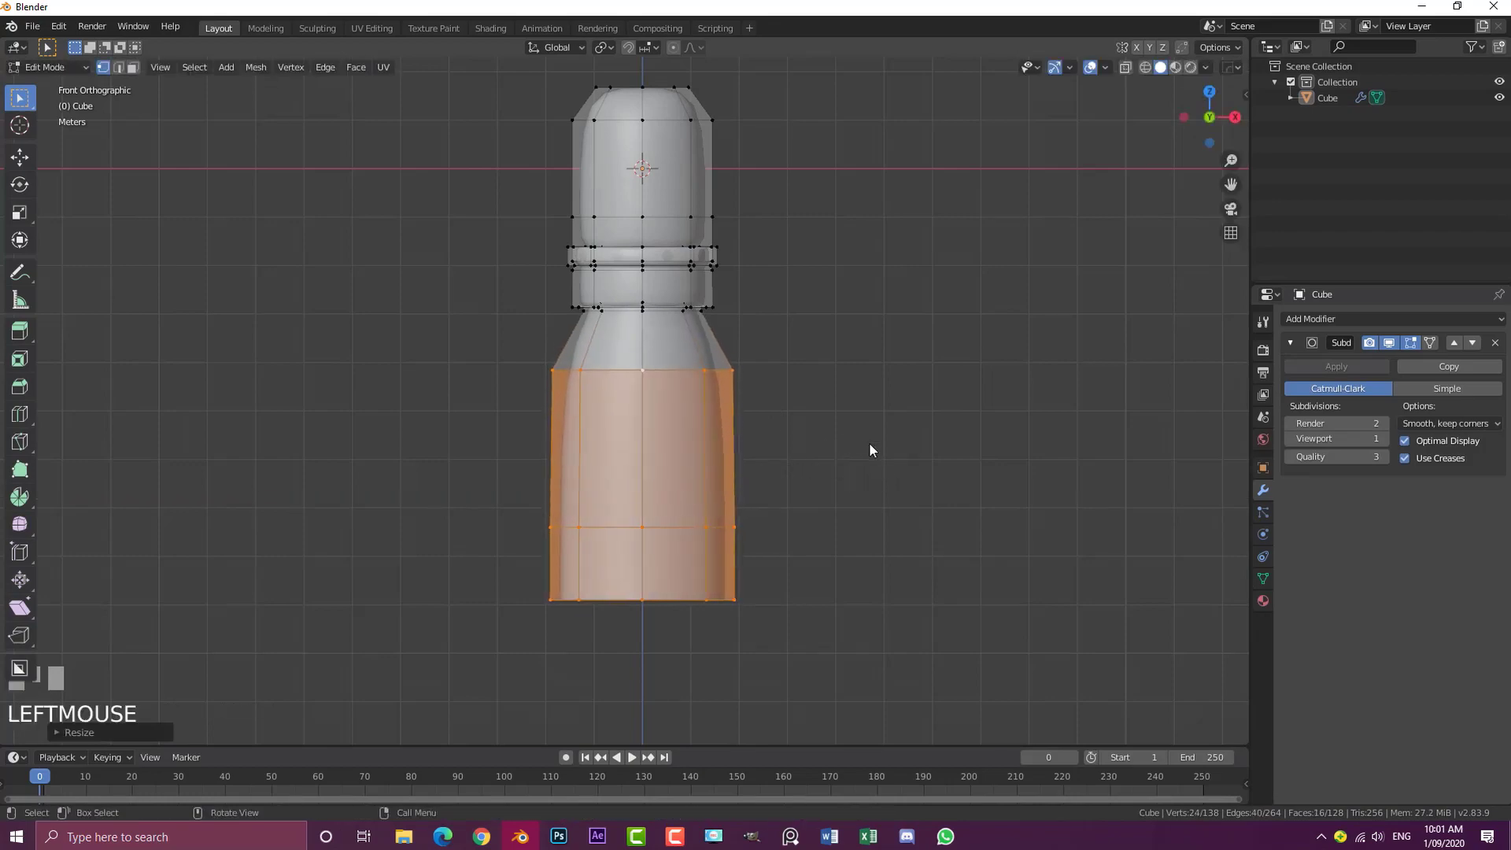
Widen the selected torso loops further along the X axis only and check the profile from the right side view
{"action": "mouse_move", "coordinate": [871, 451]}
{"action": "middle_mouse_down"}
{"action": "mouse_move", "coordinate": [863, 304]}
{"action": "mouse_move", "coordinate": [854, 428]}
{"action": "middle_mouse_up"}
{"action": "key", "text": "s"}
{"action": "key", "text": "x"}
{"action": "left_click", "coordinate": [872, 329]}
{"action": "key", "text": "KP_3"}
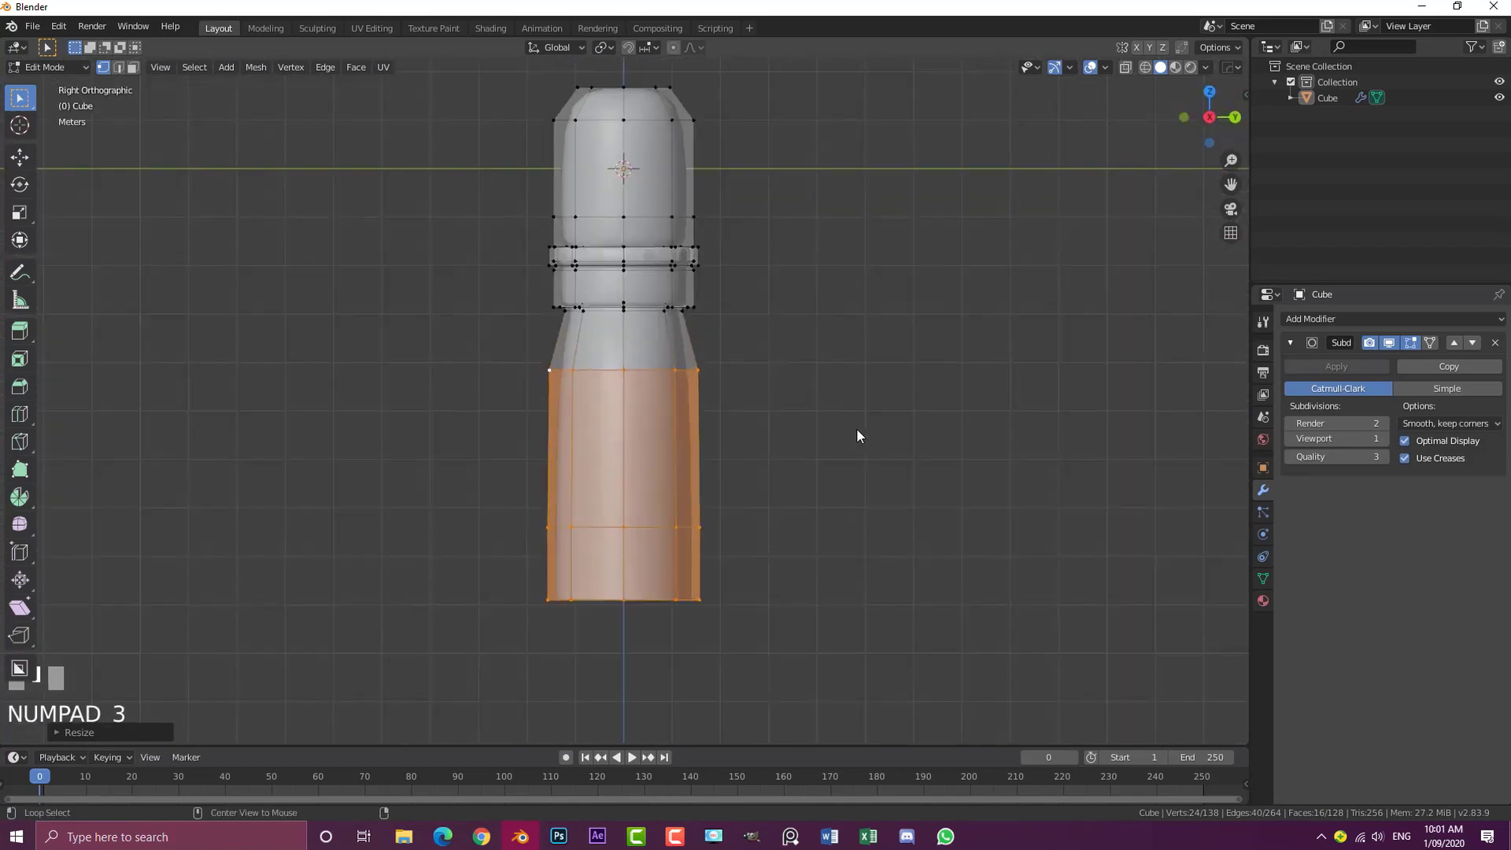
Deselect everything and turn on the Subdivision modifier's on-cage display so the edit mesh follows the smoothed surface
{"action": "key", "text": "alt+a"}
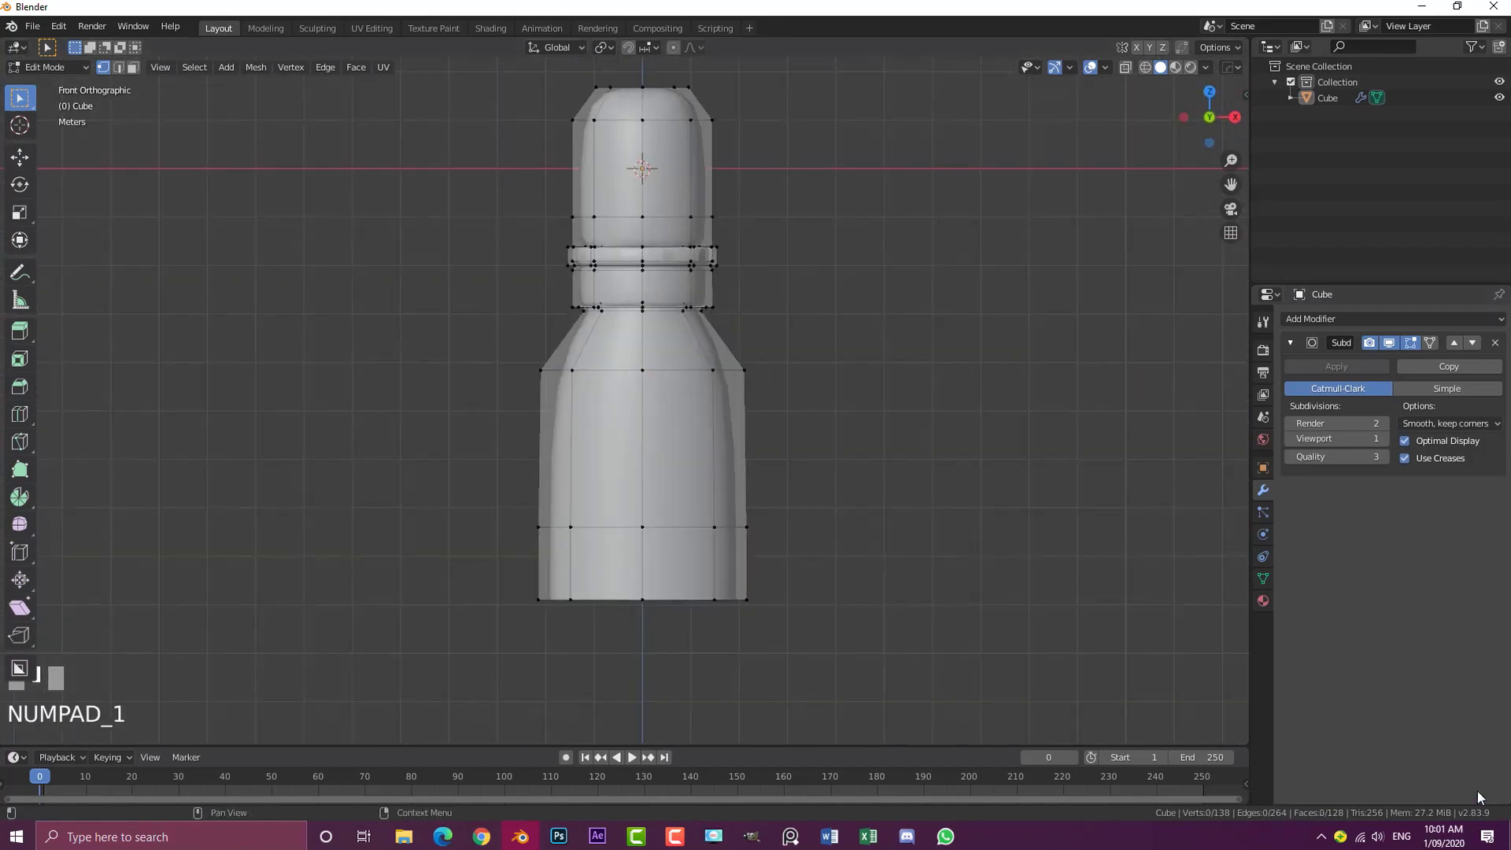
{"action": "left_click", "coordinate": [1398, 343]}
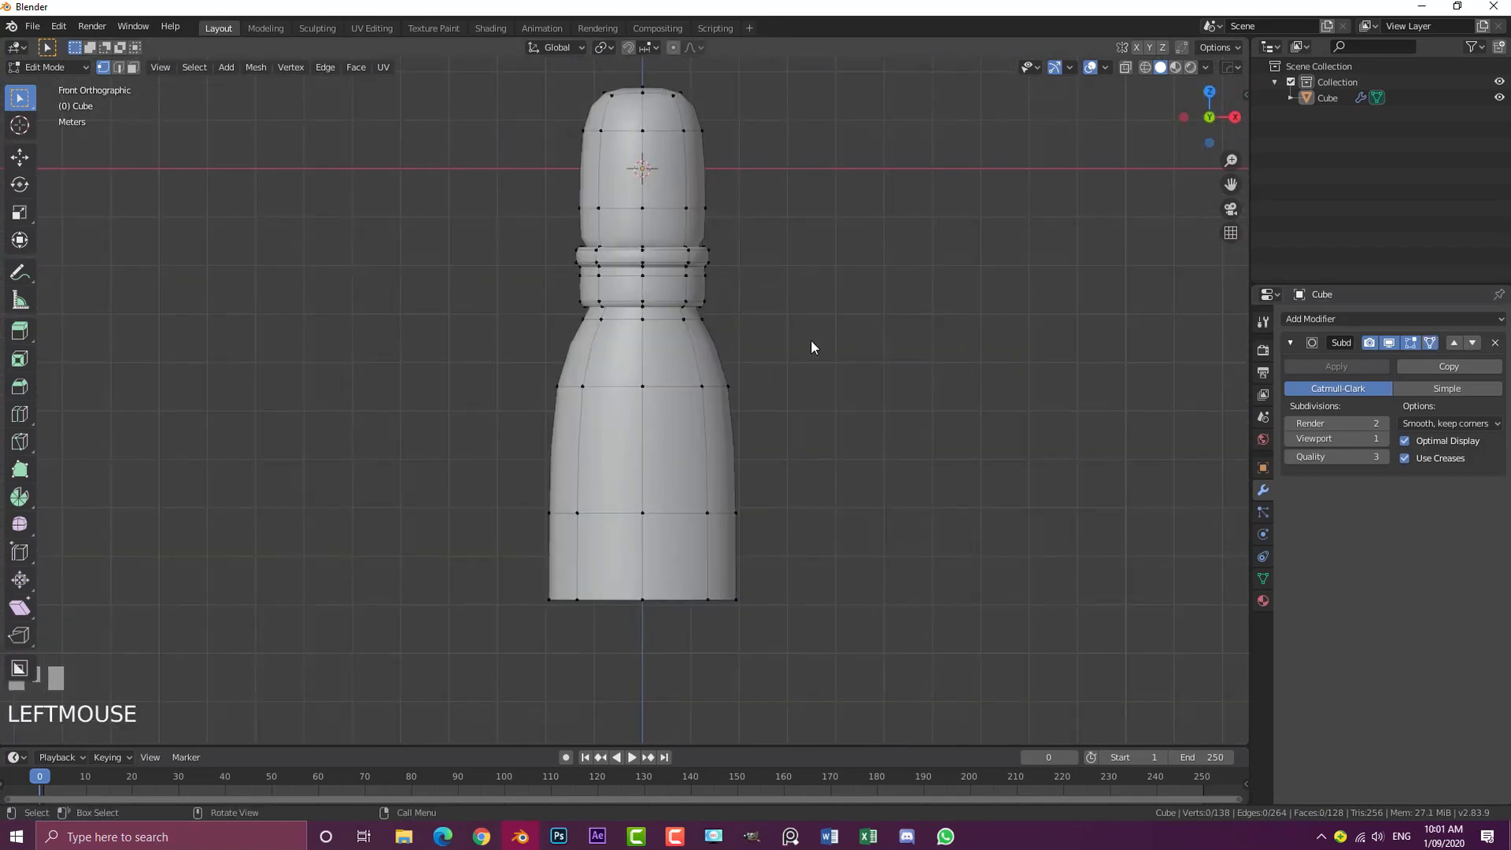
{"action": "middle_click_drag", "start_coordinate": [731, 350], "coordinate": [707, 370], "text": "shift"}
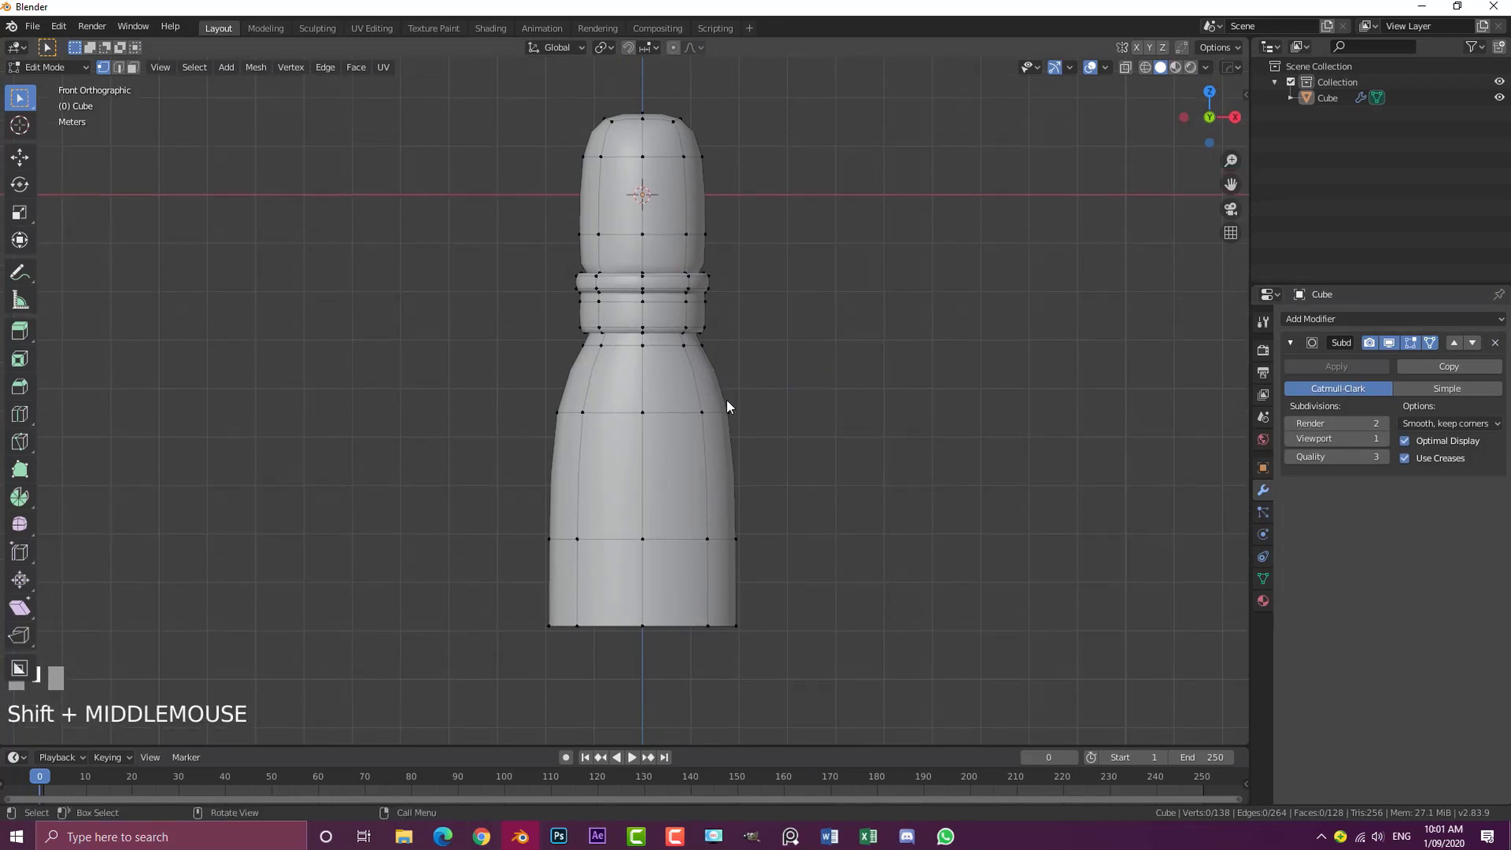
{"action": "scroll", "coordinate": [680, 398], "scroll_direction": "up", "scroll_amount": 1}
Raise the torso's shoulder edge loop about 0.39 m along Z and scale it to about 1.1 along X
{"action": "left_click", "coordinate": [674, 412], "text": "alt+shift"}
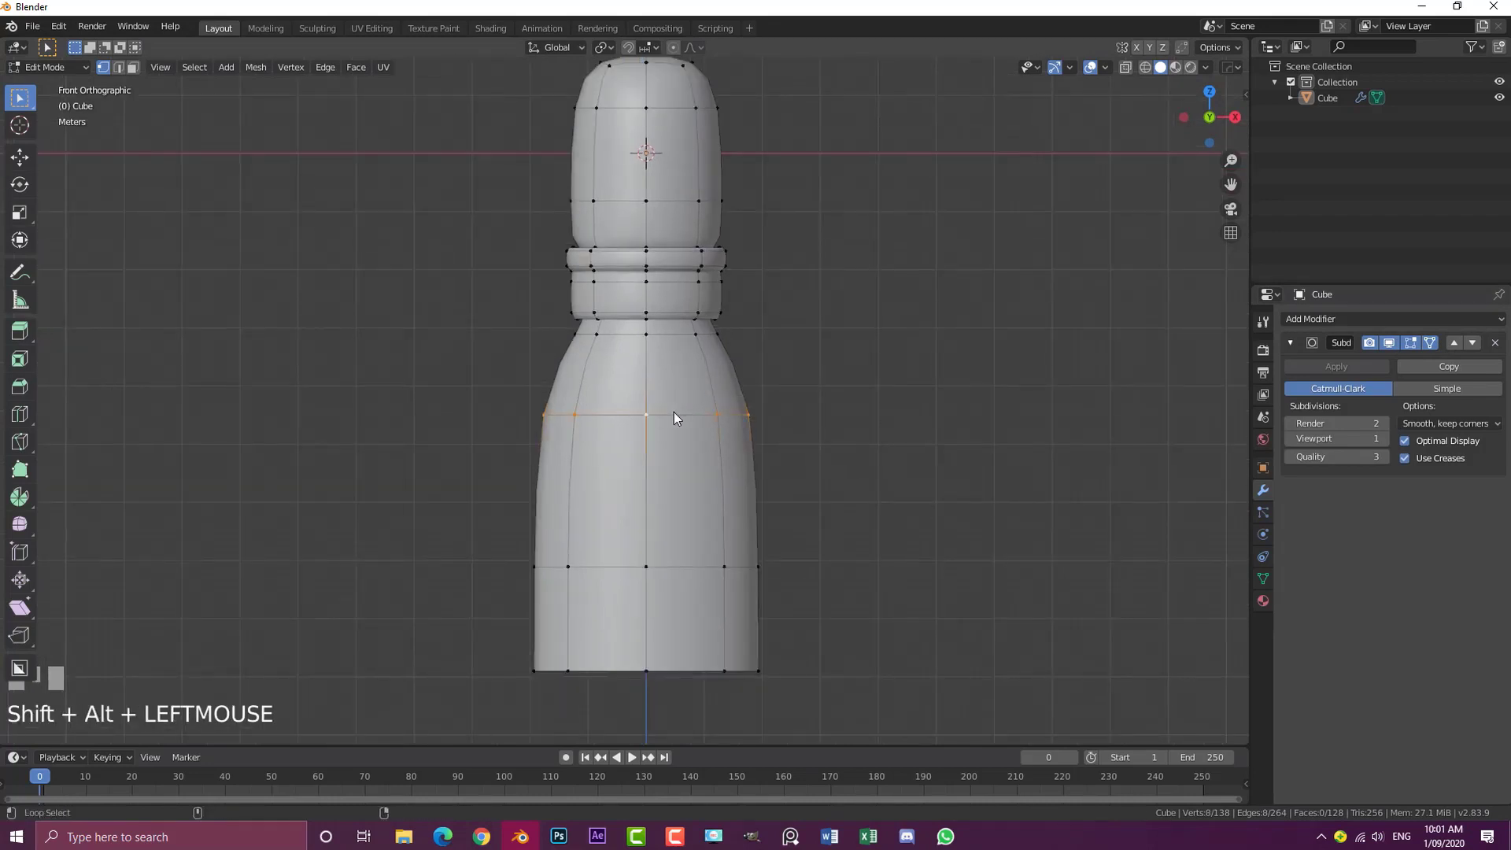
{"action": "key", "text": "g"}
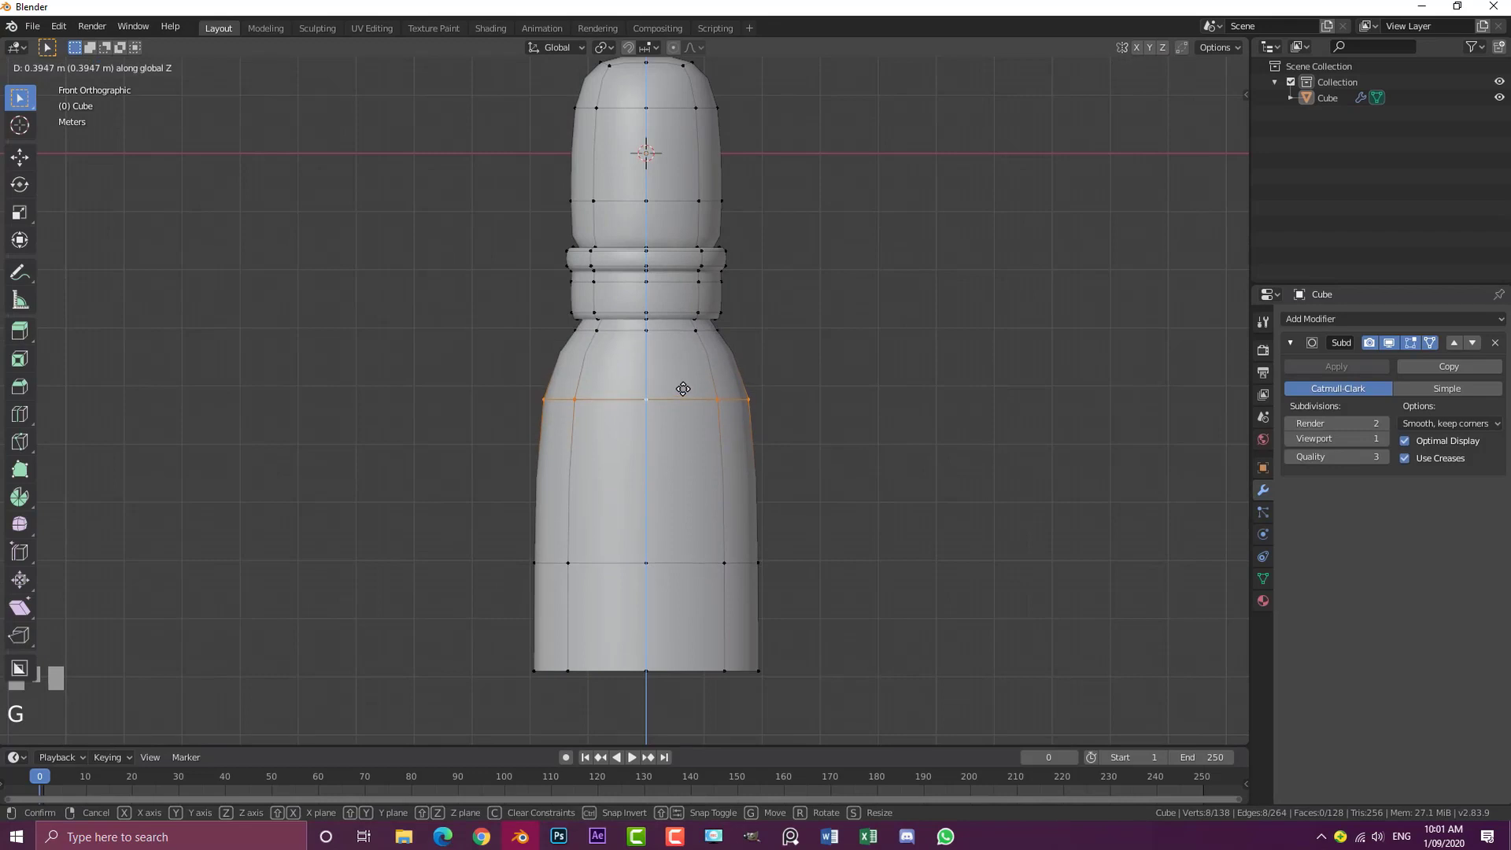
{"action": "left_click", "coordinate": [675, 398]}
{"action": "key", "text": "s"}
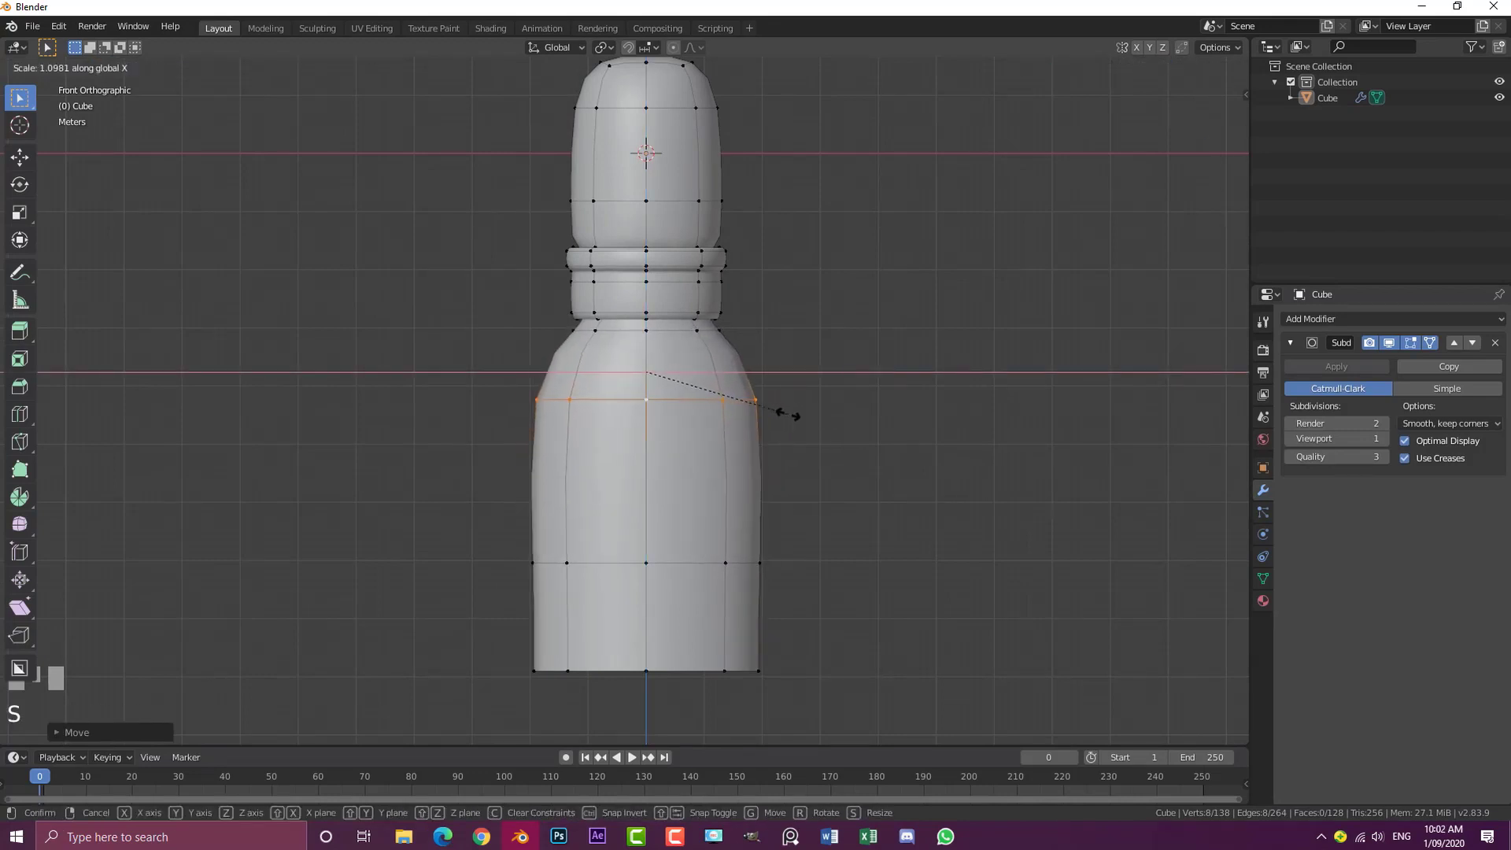
{"action": "left_click", "coordinate": [791, 405]}
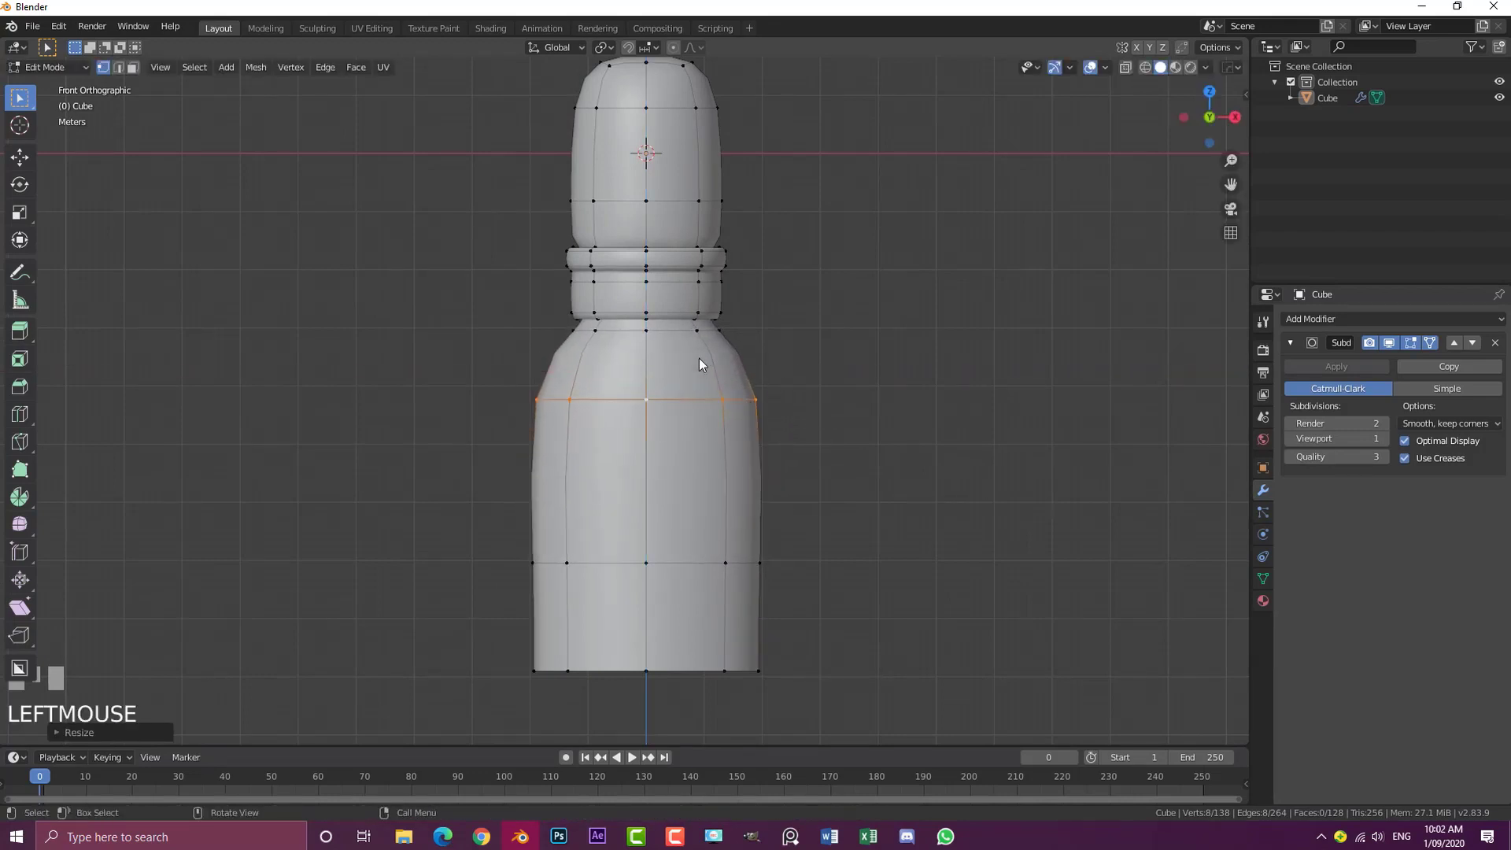
Select the linked head mesh and set its material's viewport display color to yellowish skin: H 0.118, S 0.453, V 0.906
{"action": "middle_click_drag", "start_coordinate": [691, 323], "coordinate": [673, 430], "text": "shift"}
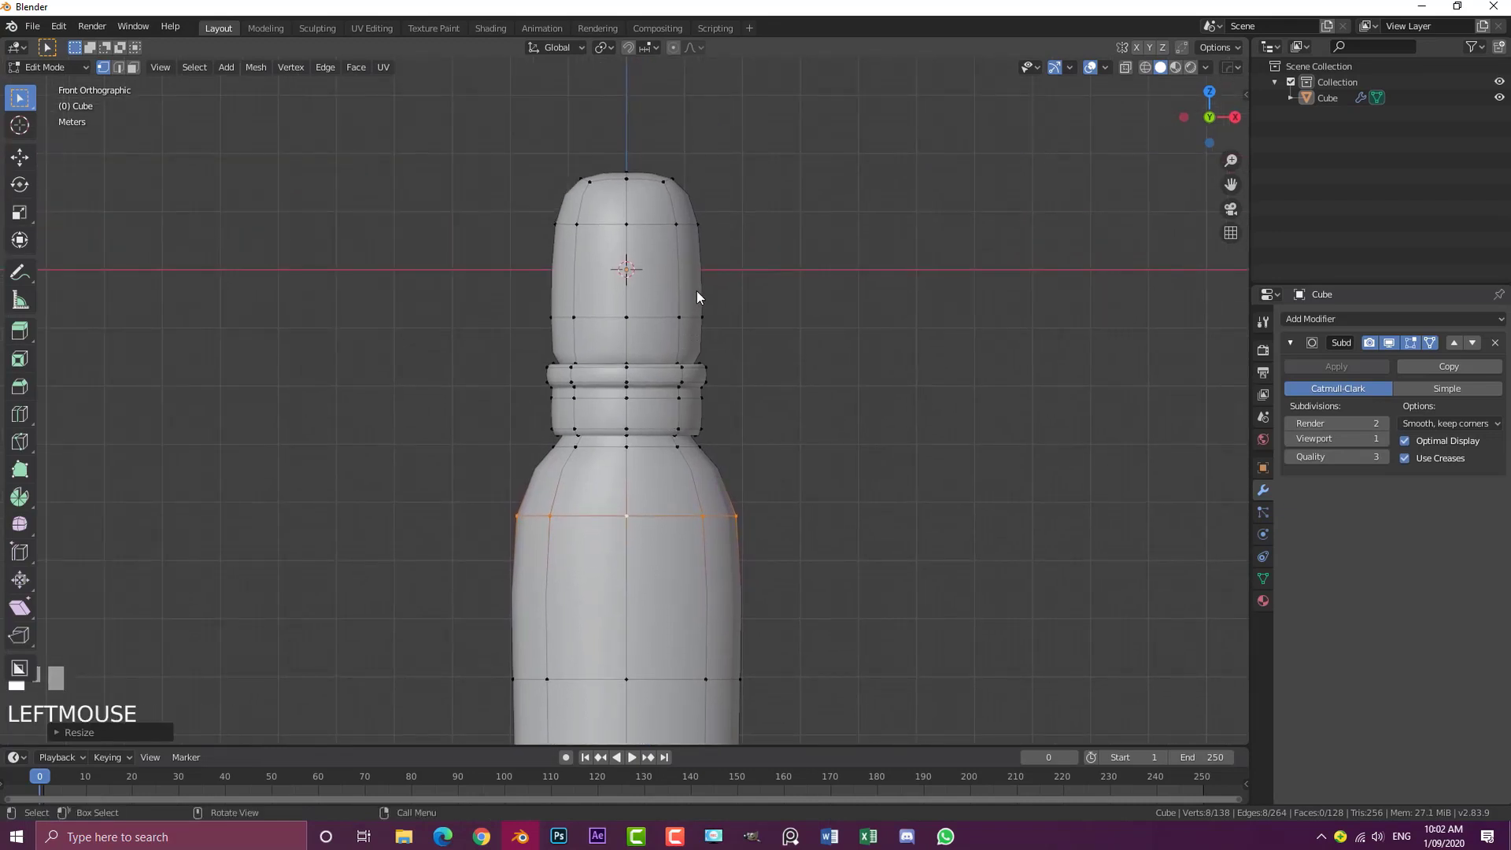
{"action": "key", "text": "l"}
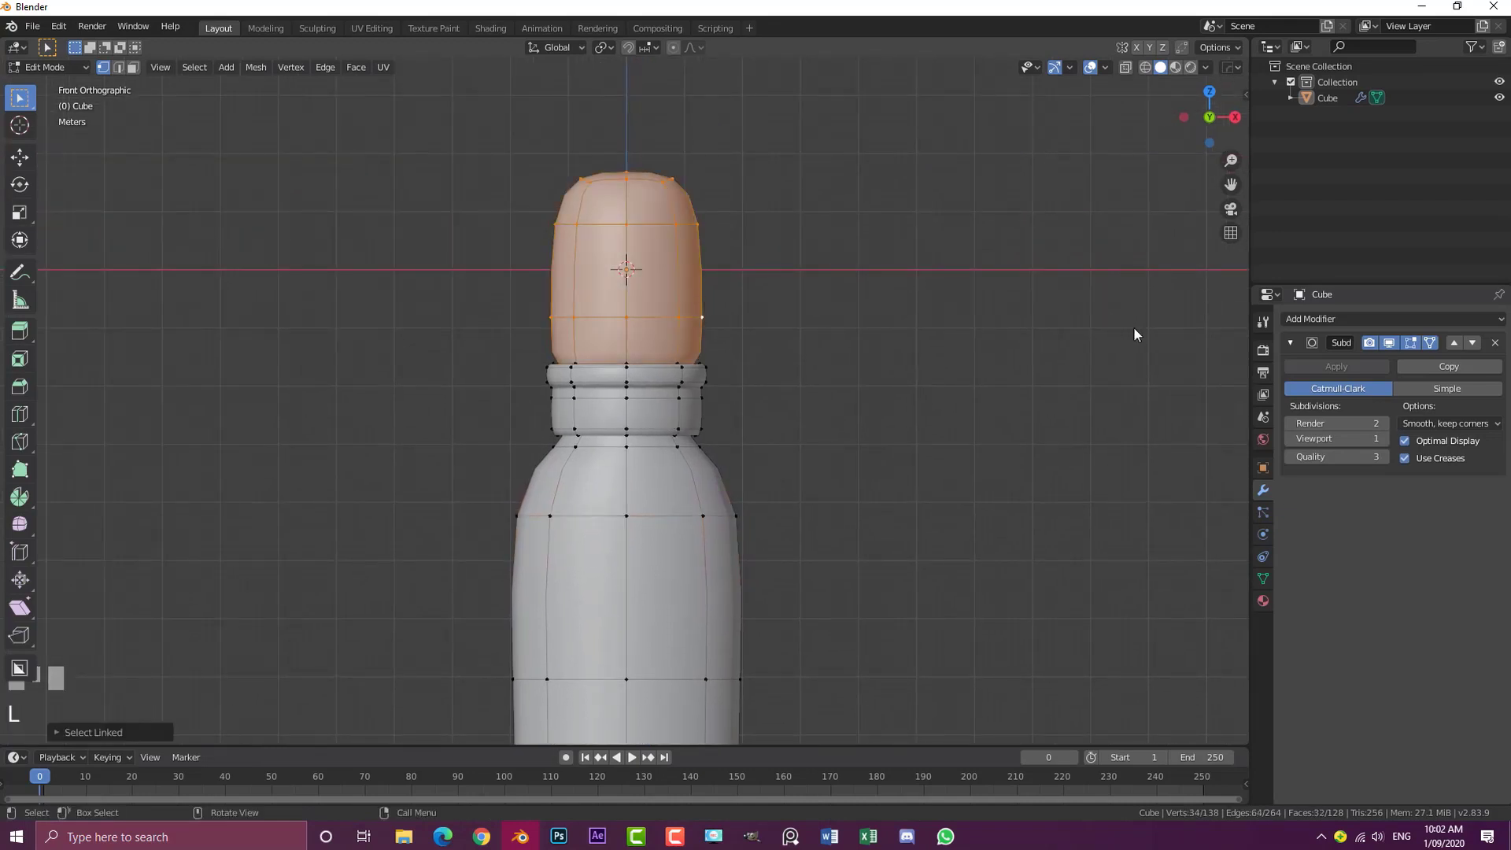
{"action": "left_click", "coordinate": [1263, 602]}
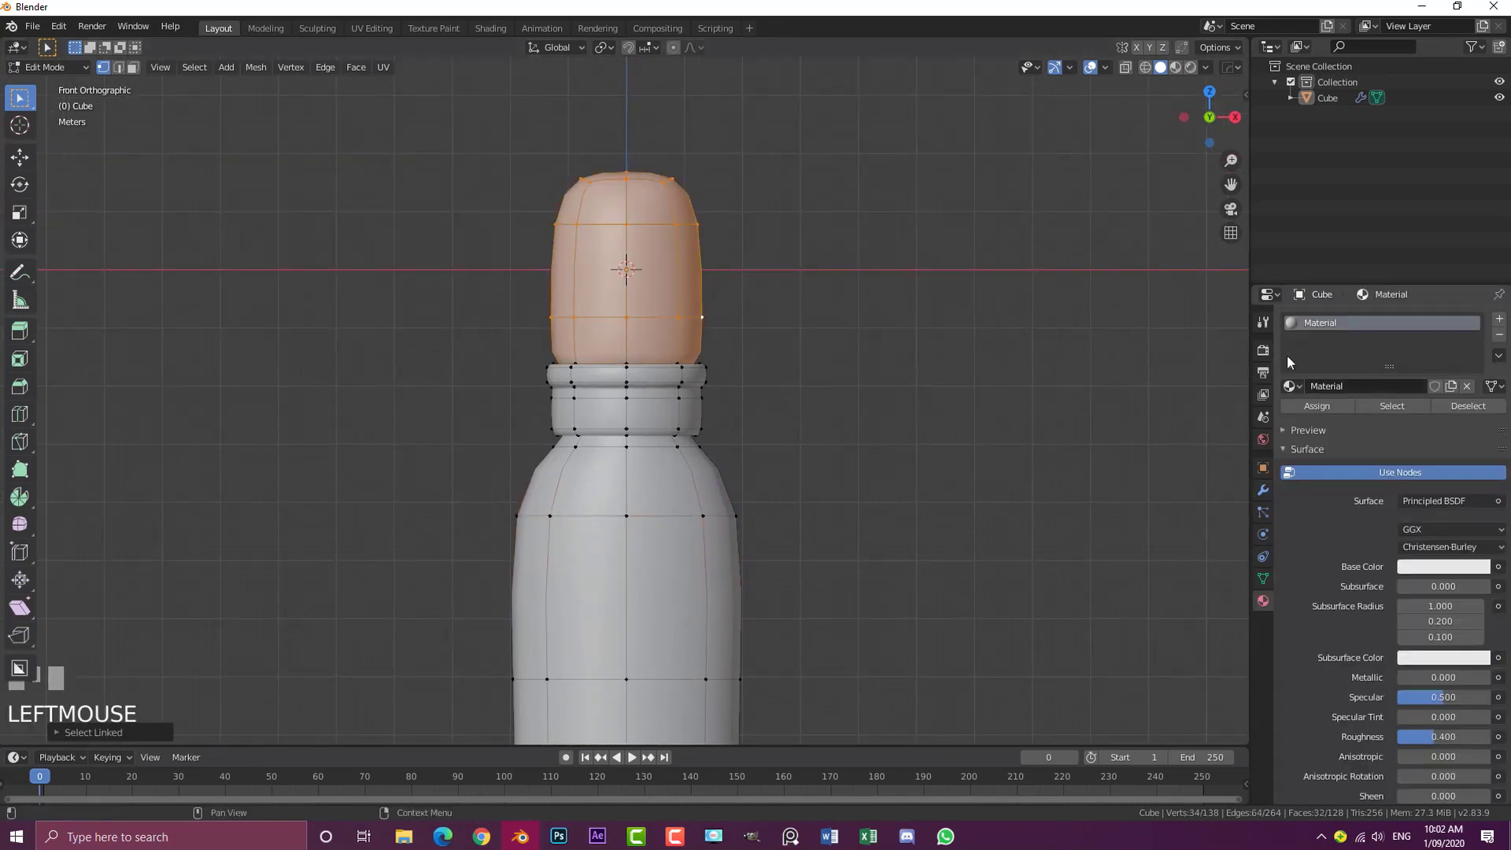
{"action": "left_click", "coordinate": [1302, 449]}
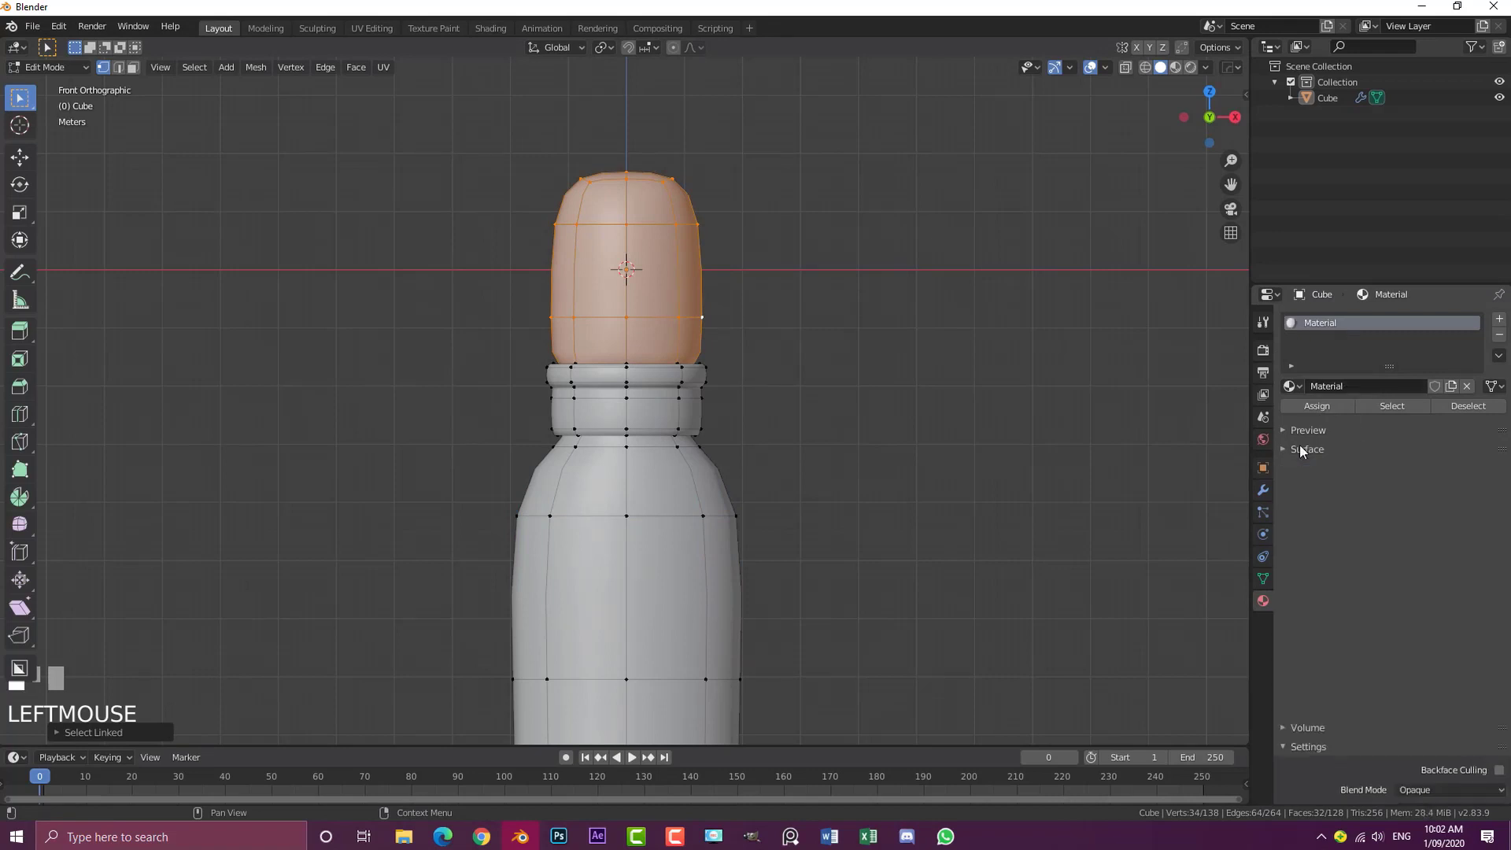
{"action": "left_click", "coordinate": [1308, 487]}
{"action": "left_click", "coordinate": [1344, 673]}
{"action": "left_click", "coordinate": [1416, 697]}
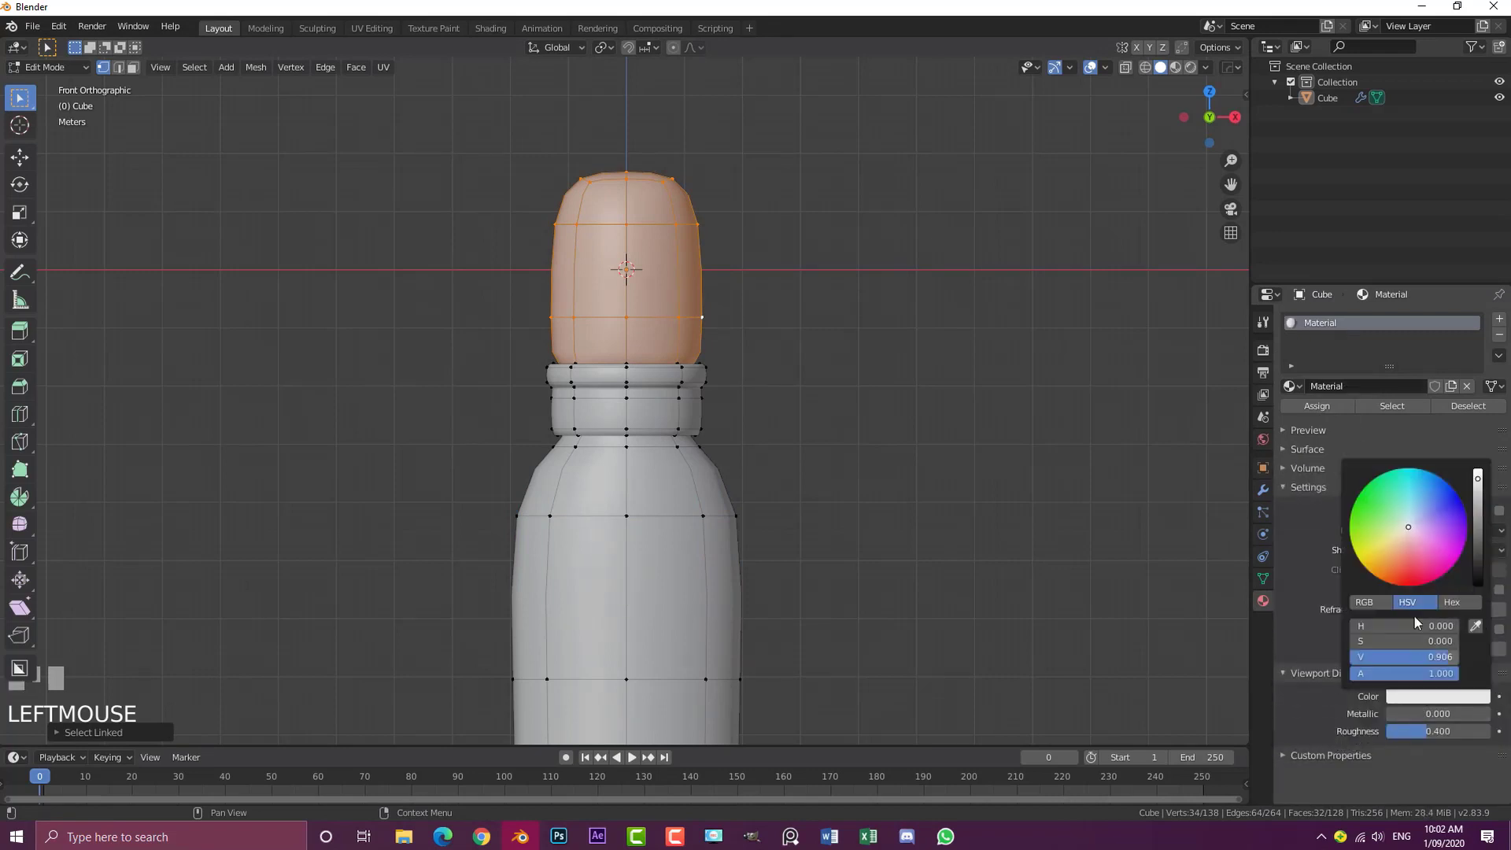
{"action": "left_click", "coordinate": [1386, 550]}
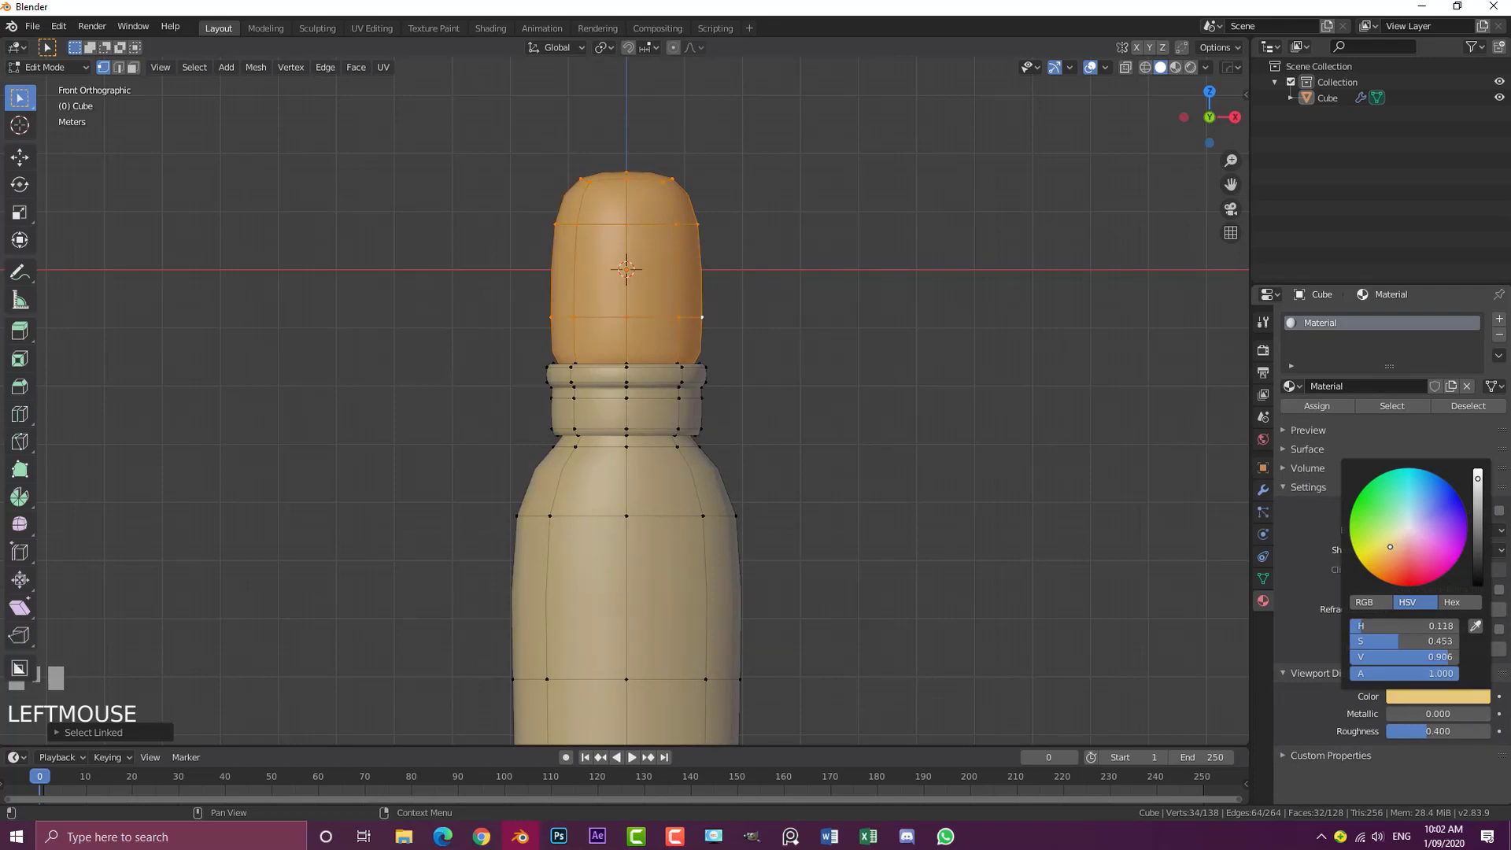
Rename the head's material to skin
{"action": "left_click", "coordinate": [1349, 386]}
{"action": "type", "text": "skin"}
{"action": "key", "text": "Return"}
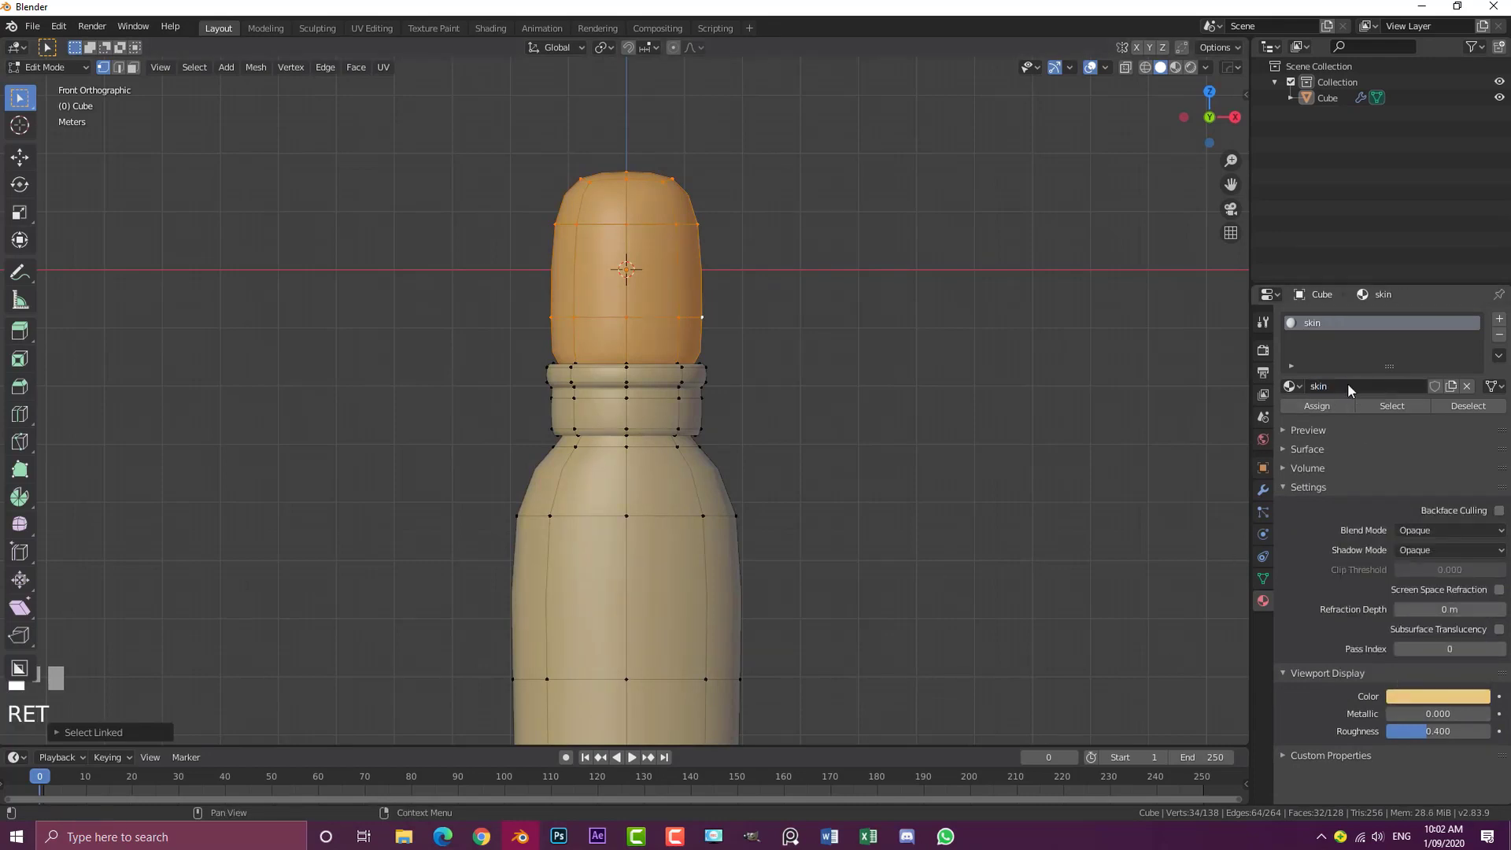
Select the linked collar and torso mesh, add a second material slot with a new material, and name it vest
{"action": "left_click", "coordinate": [696, 413]}
{"action": "key", "text": "l"}
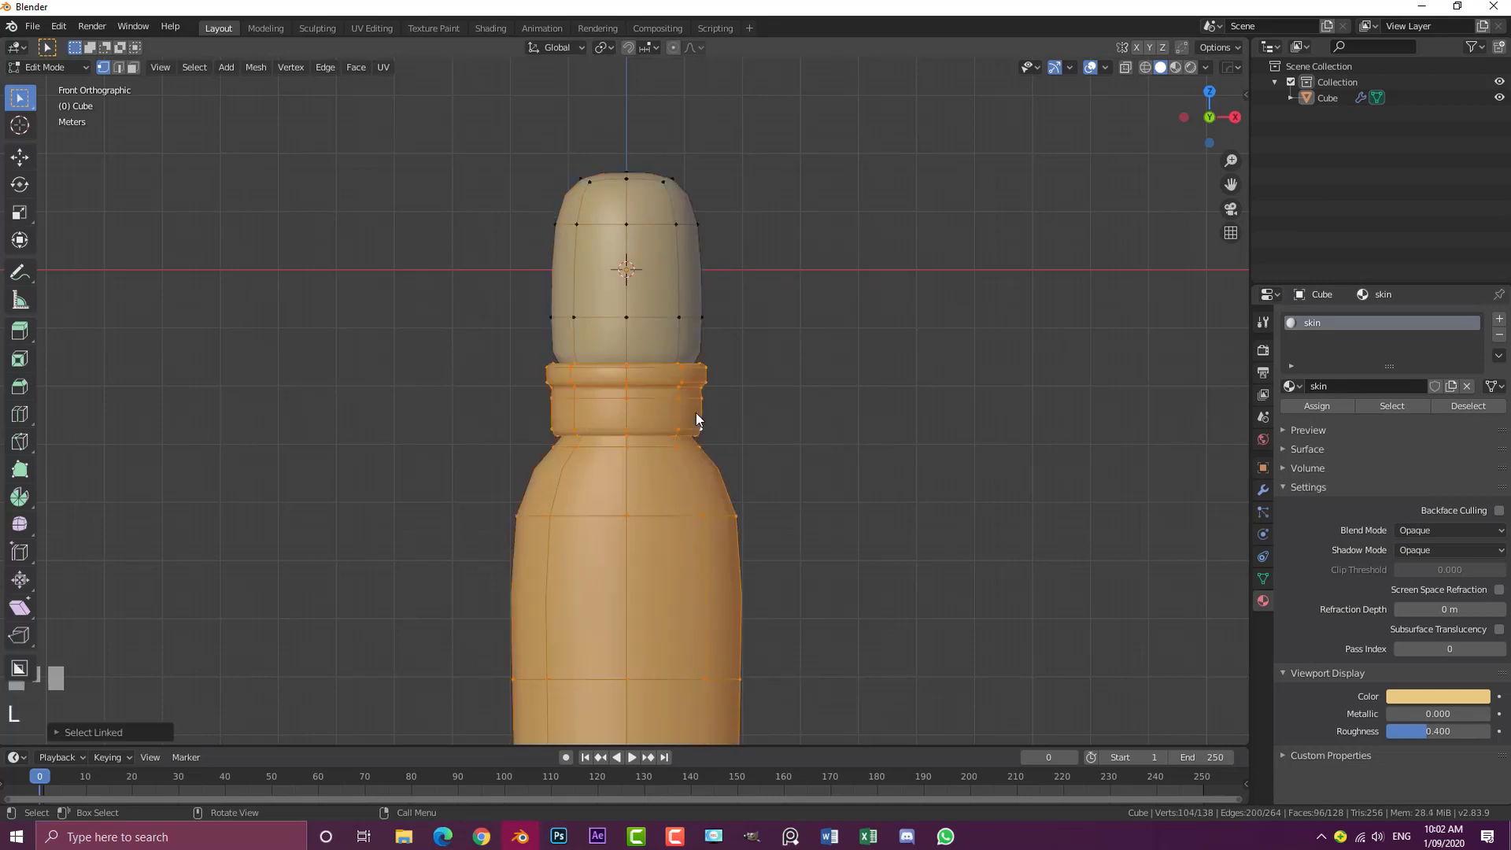
{"action": "left_click", "coordinate": [1500, 318]}
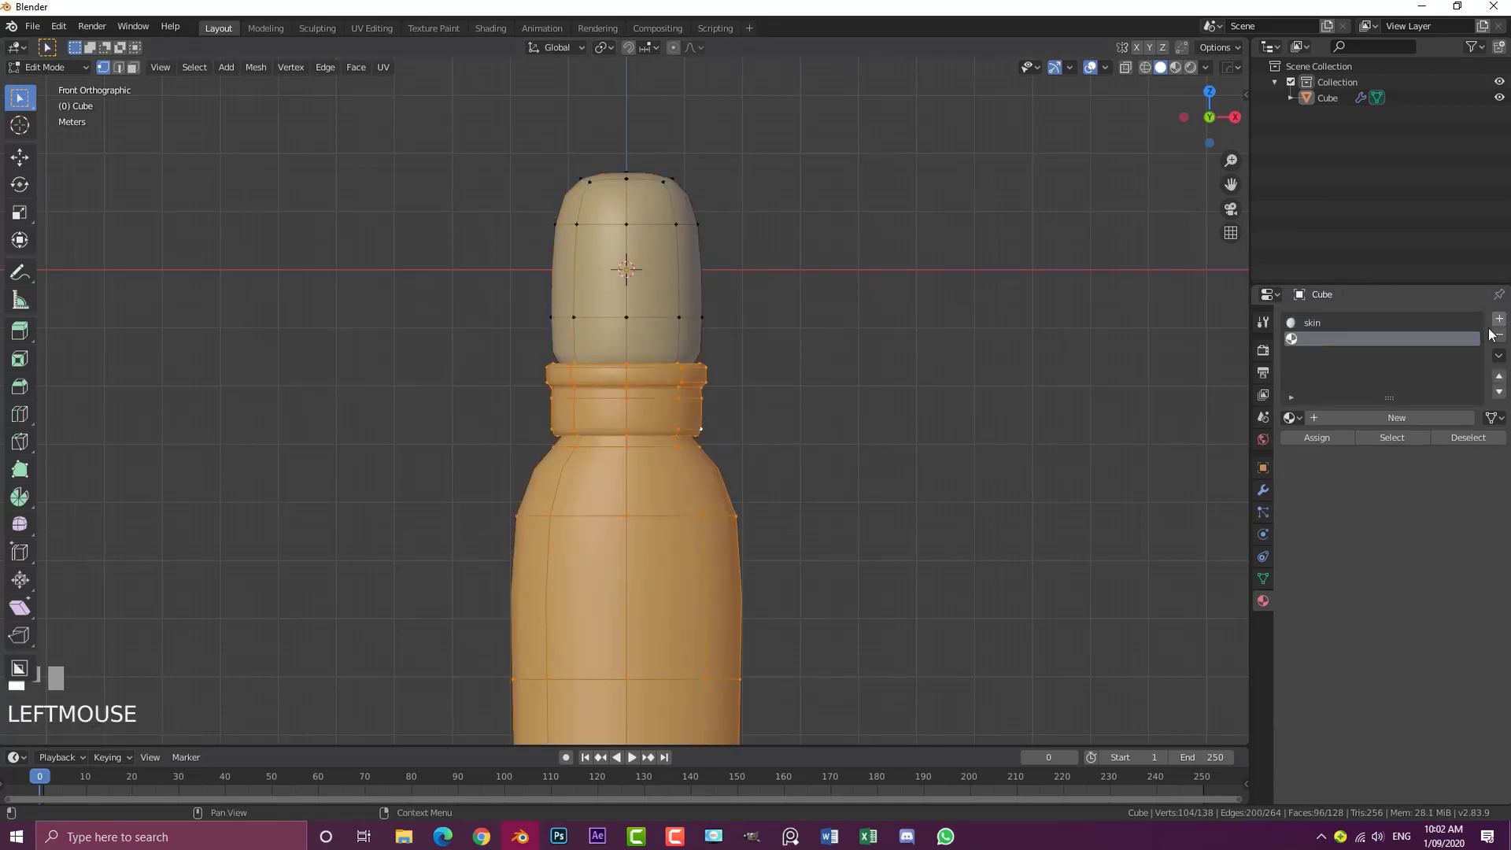
{"action": "left_click", "coordinate": [1360, 418]}
{"action": "left_click", "coordinate": [1339, 418]}
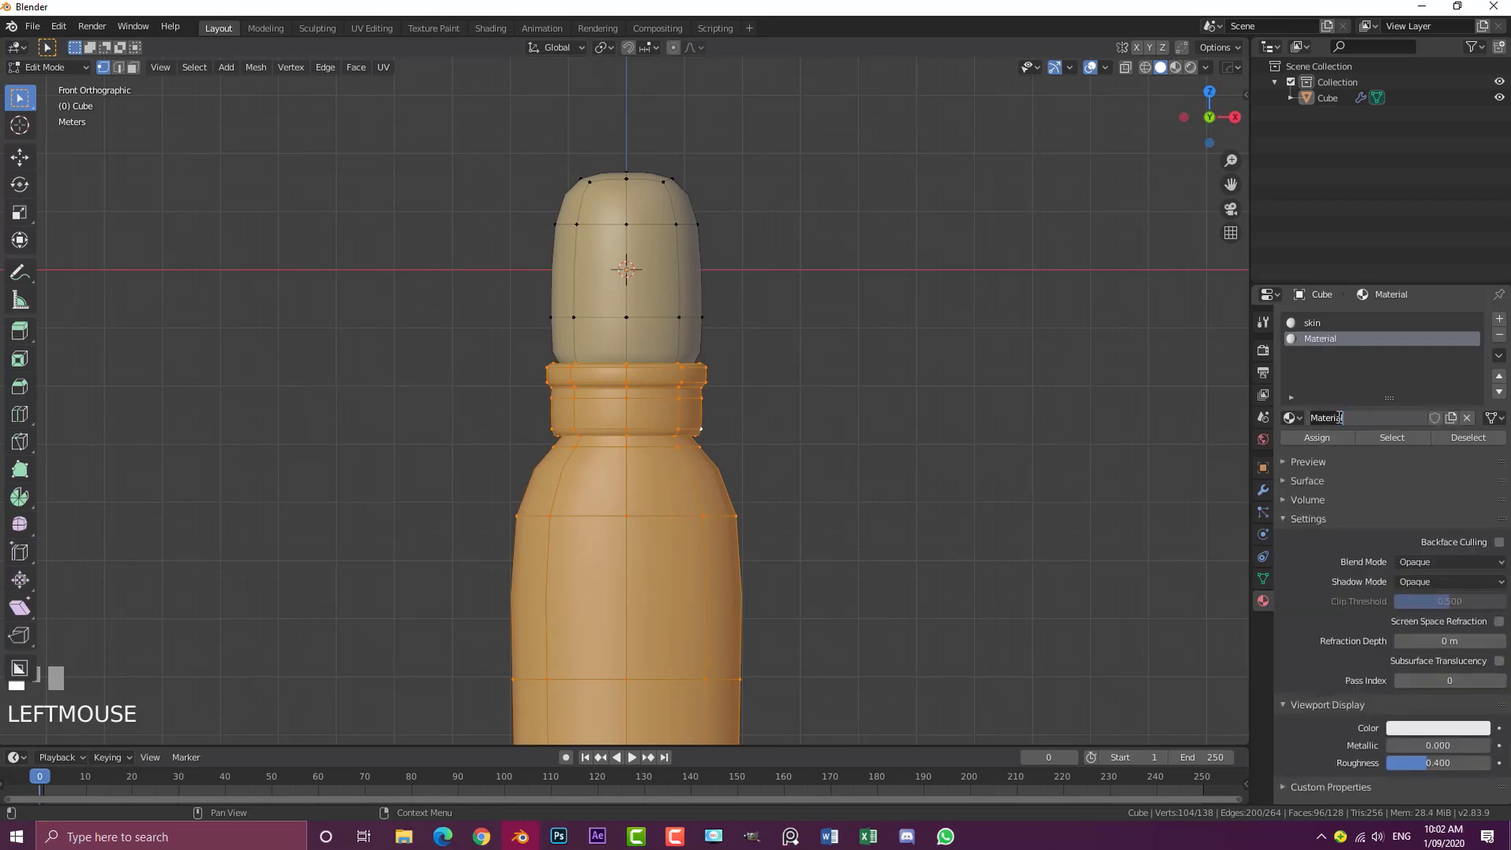
{"action": "type", "text": "shirt"}
{"action": "key", "text": "Return"}
{"action": "left_click", "coordinate": [1338, 417]}
{"action": "type", "text": "vest"}
{"action": "key", "text": "Return"}
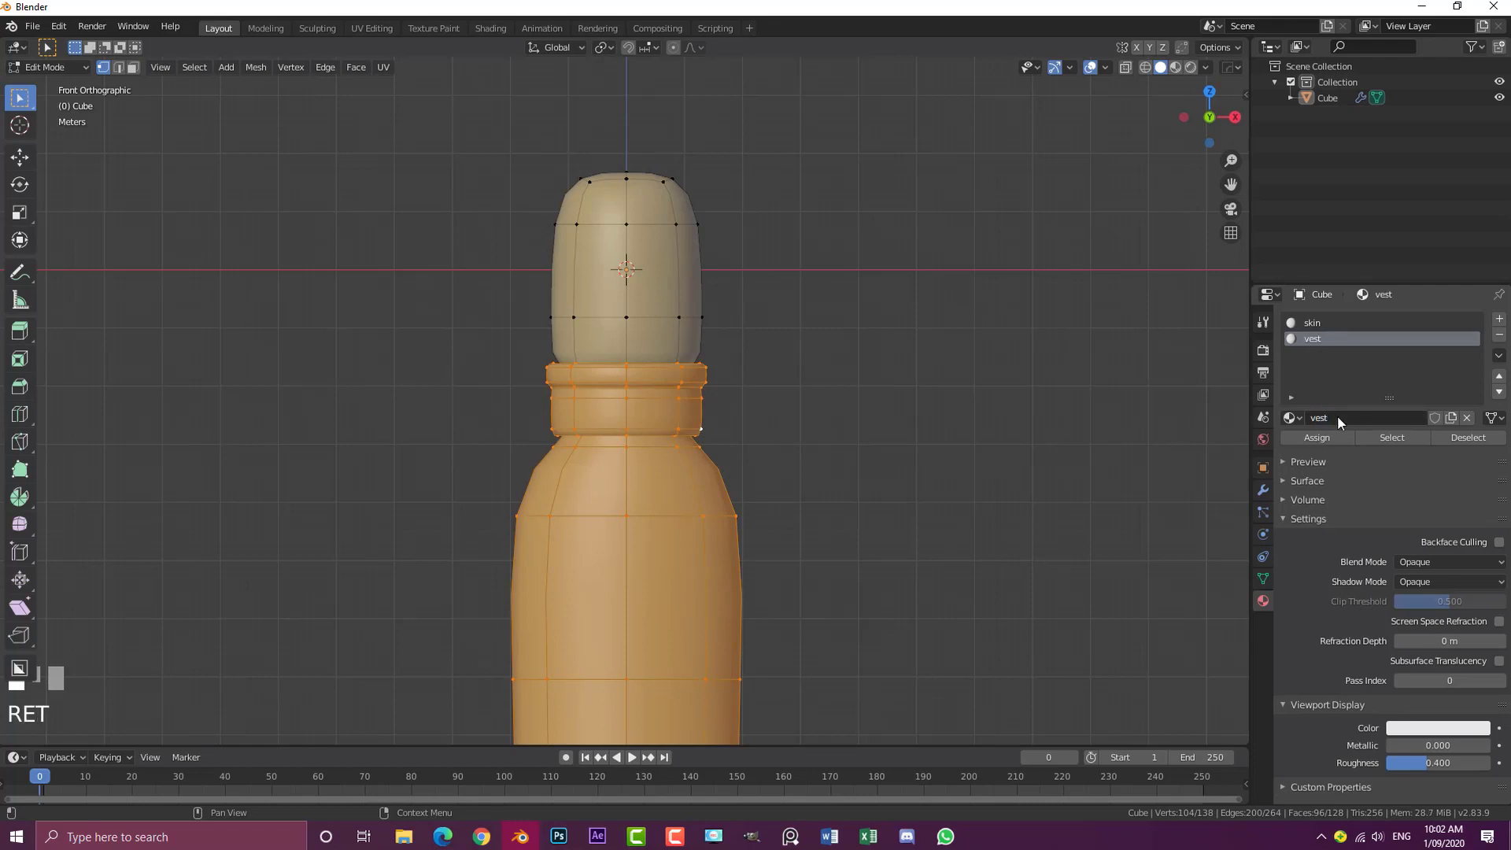
Assign the vest material to the collar and torso, and set its viewport display color to a dark golden brown
{"action": "left_click", "coordinate": [1414, 727]}
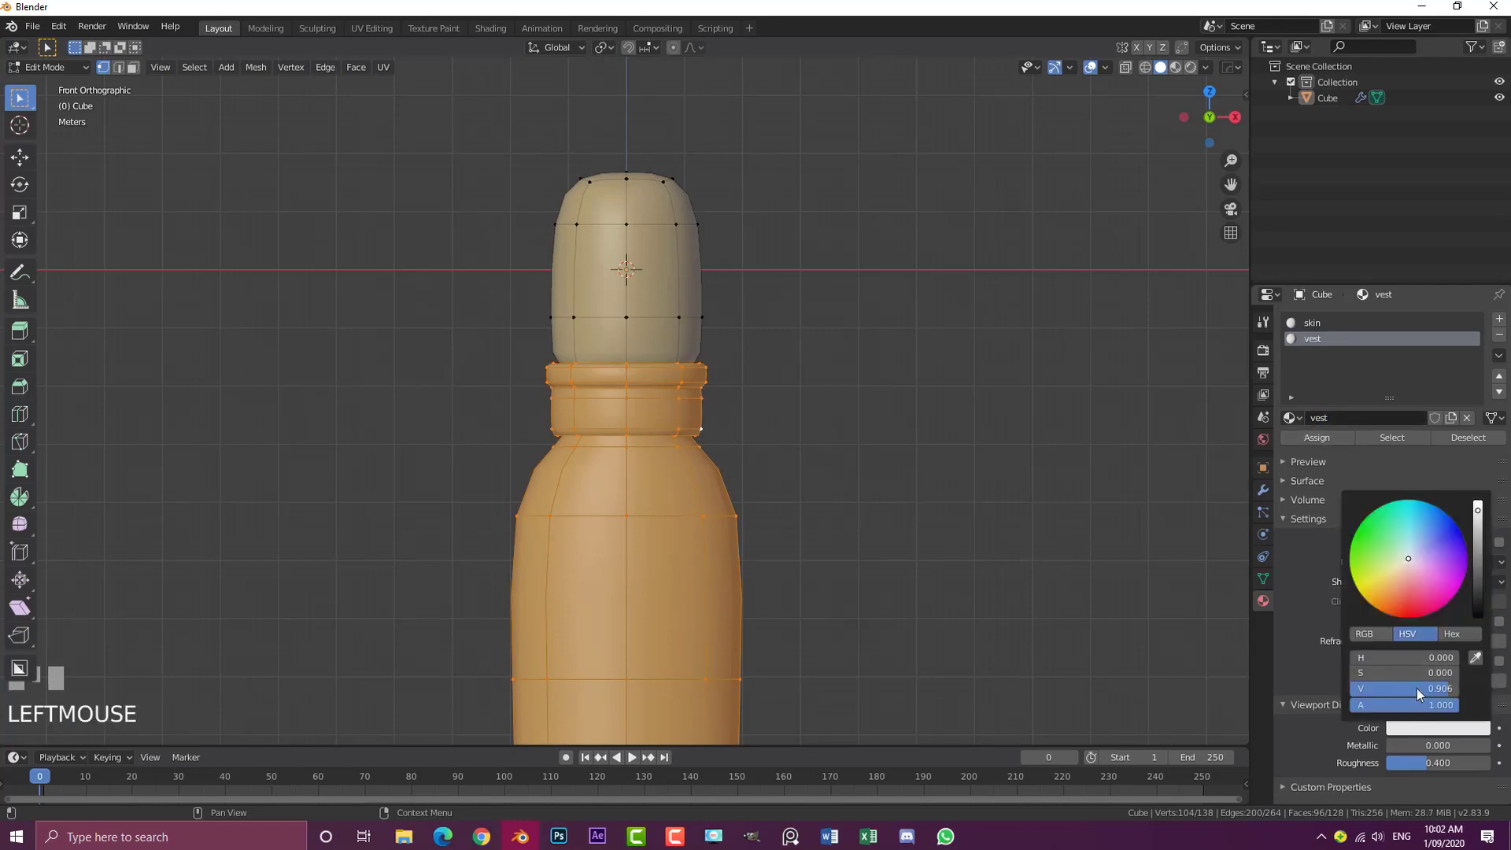
{"action": "left_click", "coordinate": [1404, 584]}
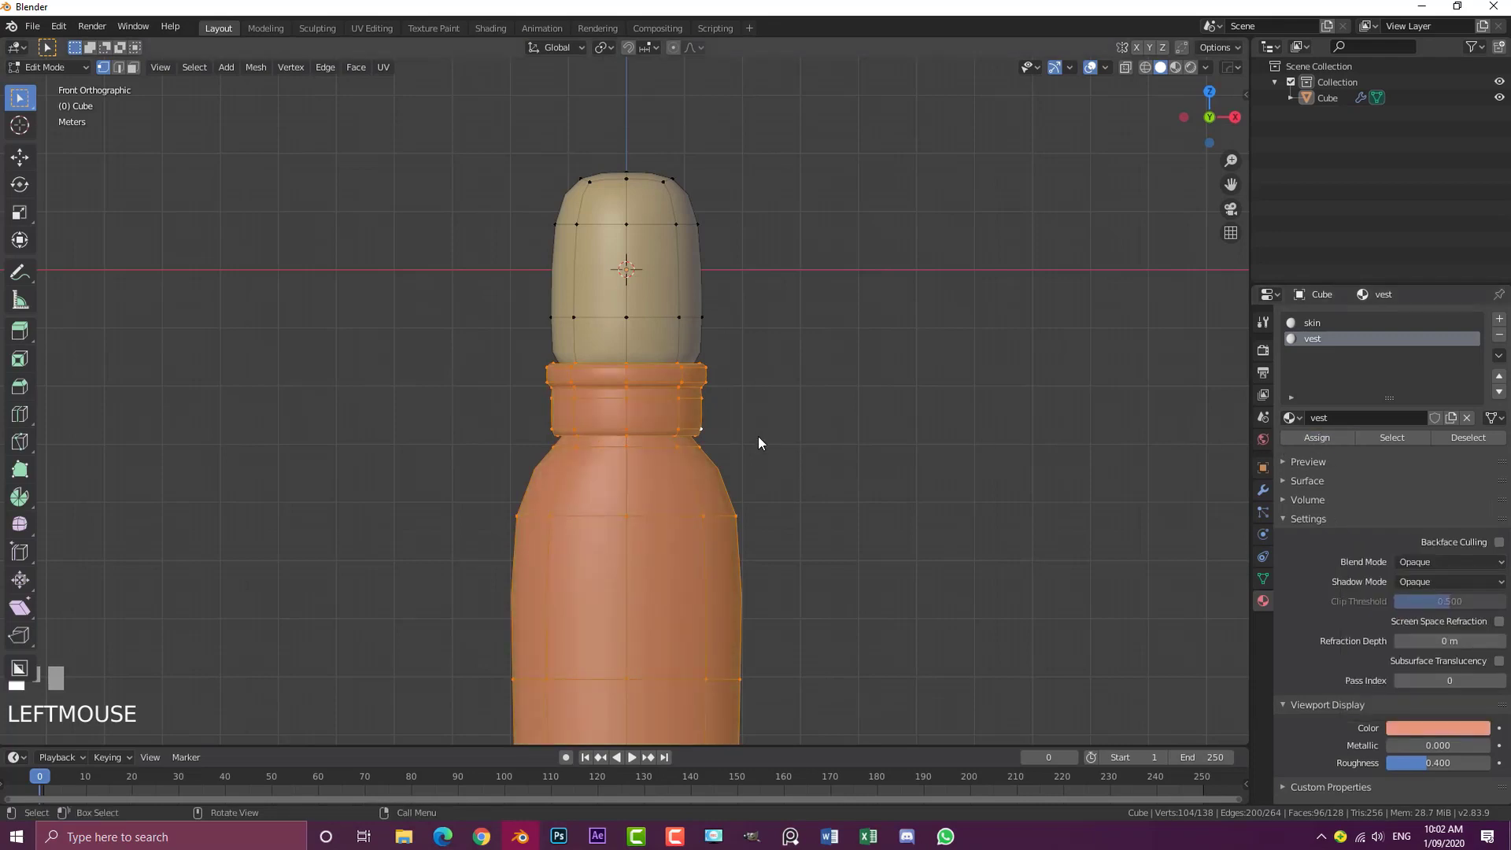
{"action": "key", "text": "alt+a"}
{"action": "left_click", "coordinate": [1446, 728]}
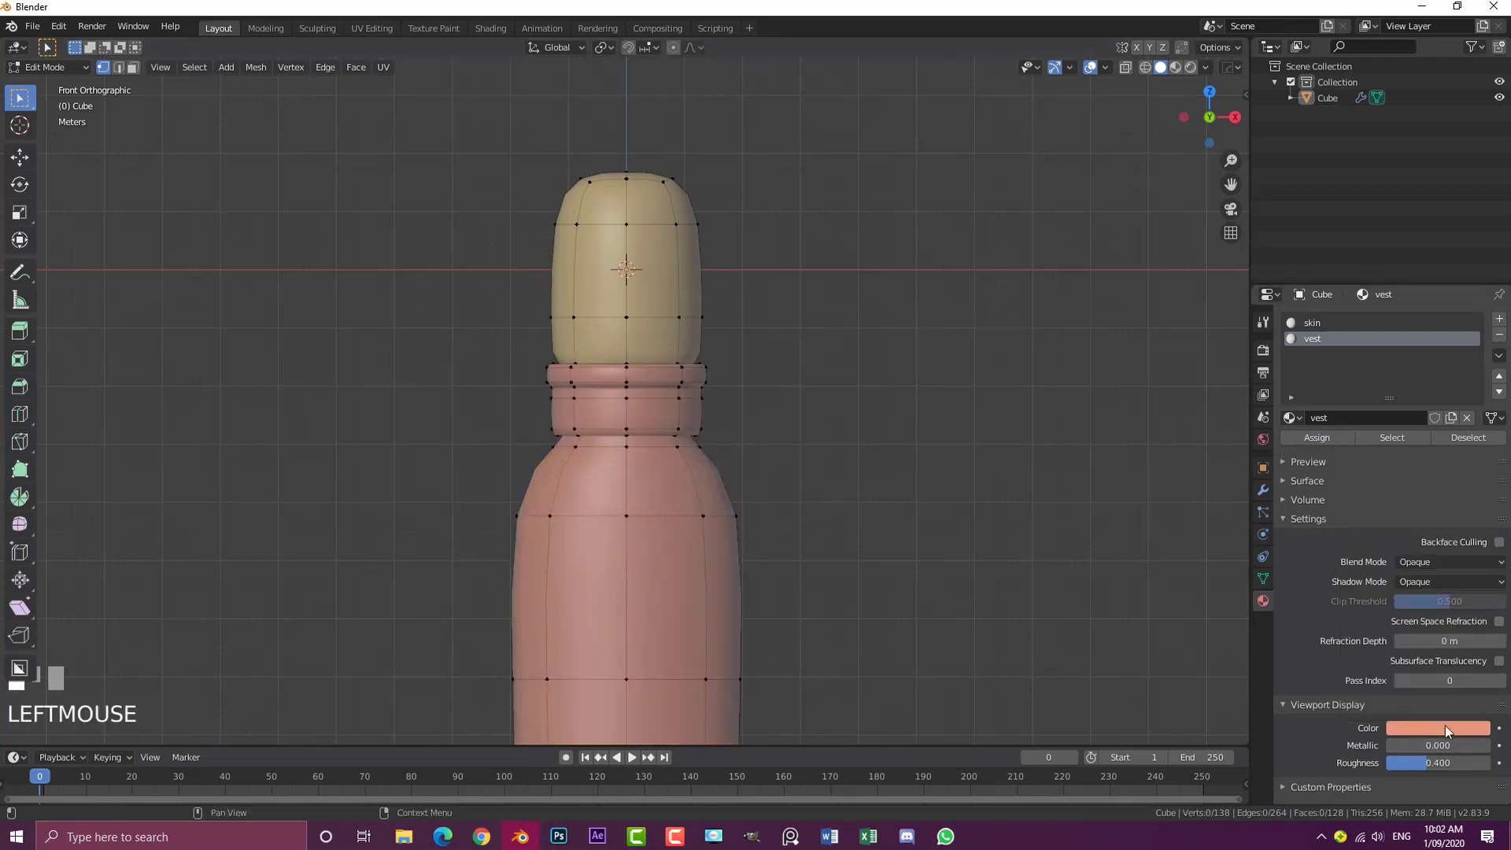
{"action": "left_click_drag", "start_coordinate": [1413, 590], "coordinate": [1386, 585]}
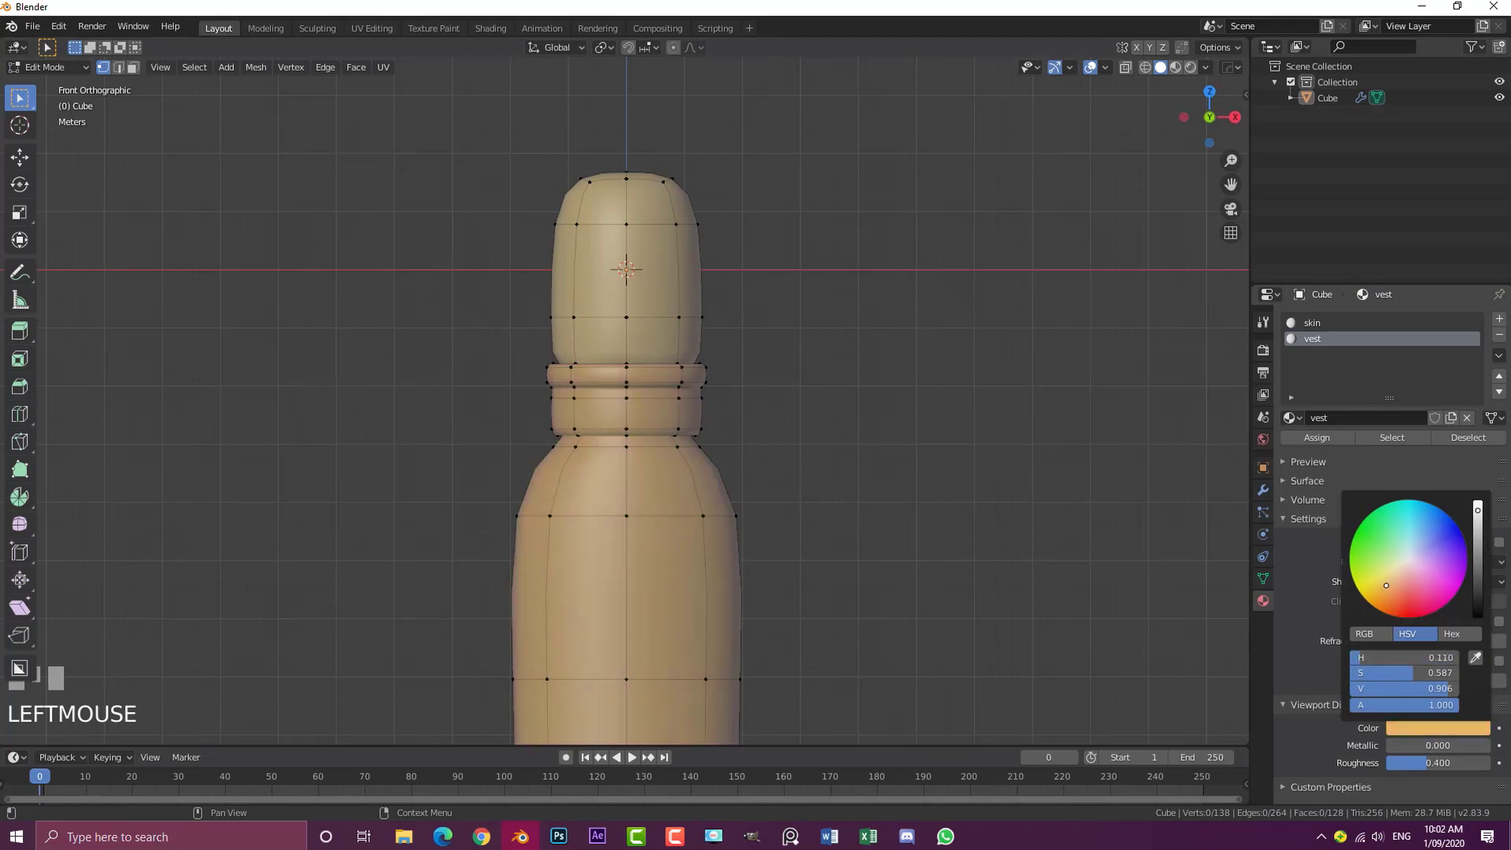
{"action": "left_click_drag", "start_coordinate": [1474, 568], "coordinate": [1477, 537]}
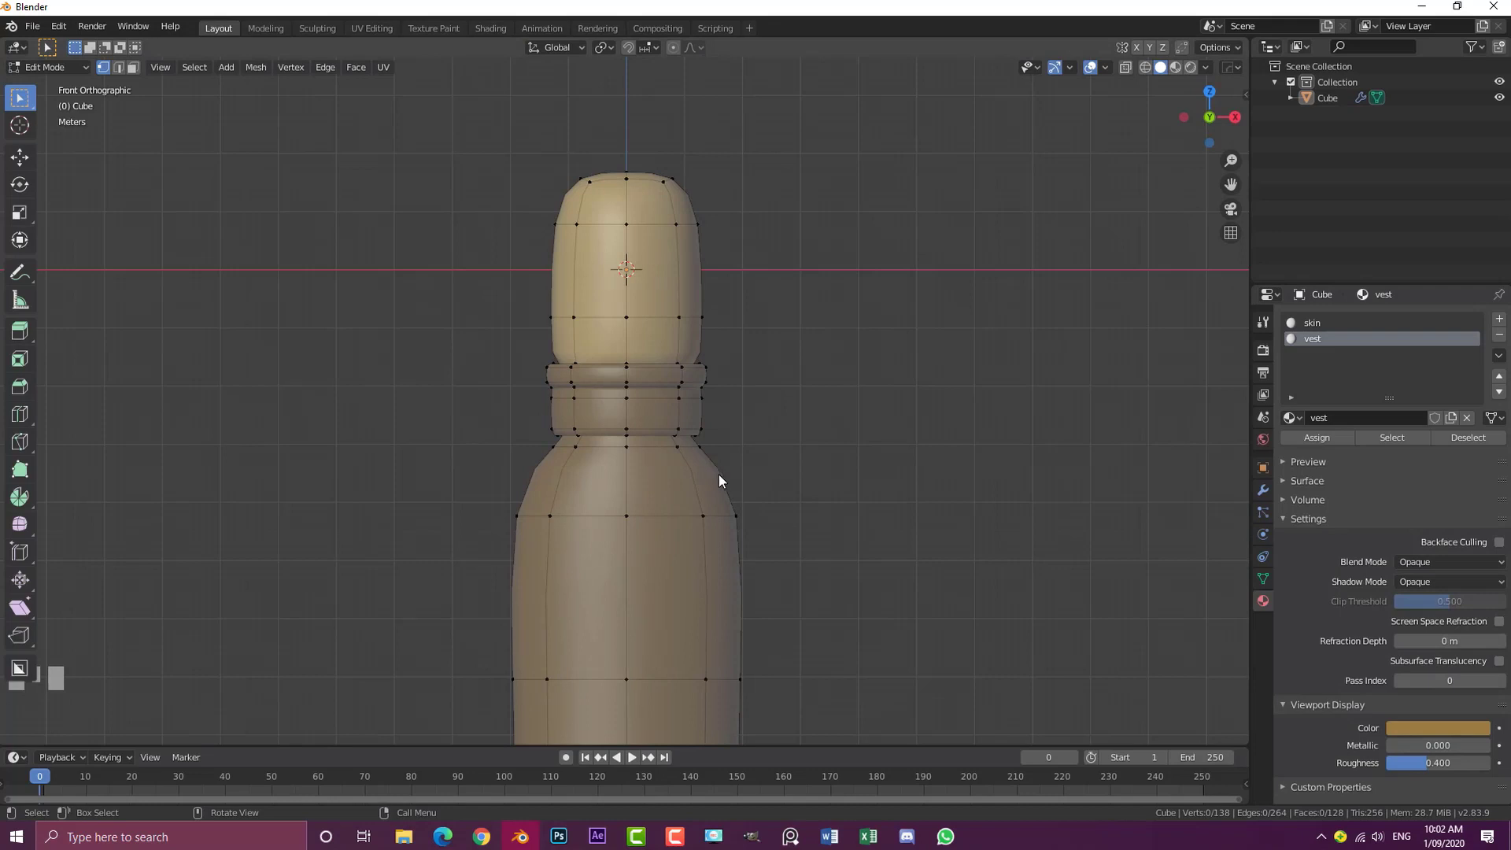
In Object Mode, set the vest's viewport color to tan (H 0.096, S 0.422, V 0.713) and its viewport roughness to 0.878
{"action": "key", "text": "Tab"}
{"action": "scroll", "coordinate": [715, 479], "scroll_direction": "down", "scroll_amount": 4}
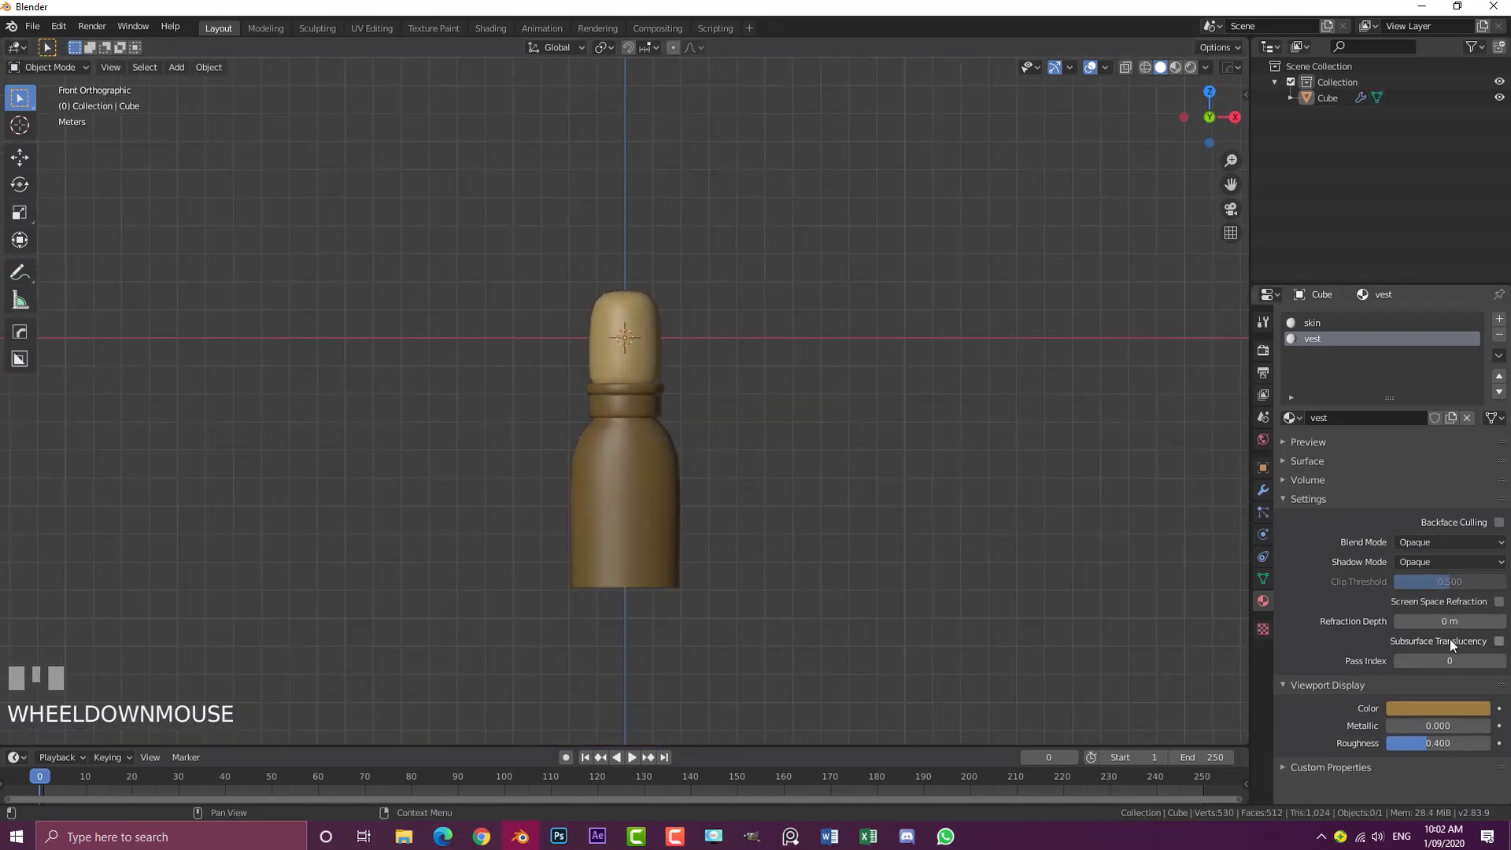
{"action": "left_click", "coordinate": [1445, 708]}
{"action": "left_click_drag", "start_coordinate": [1384, 561], "coordinate": [1393, 561]}
{"action": "left_click", "coordinate": [1477, 514]}
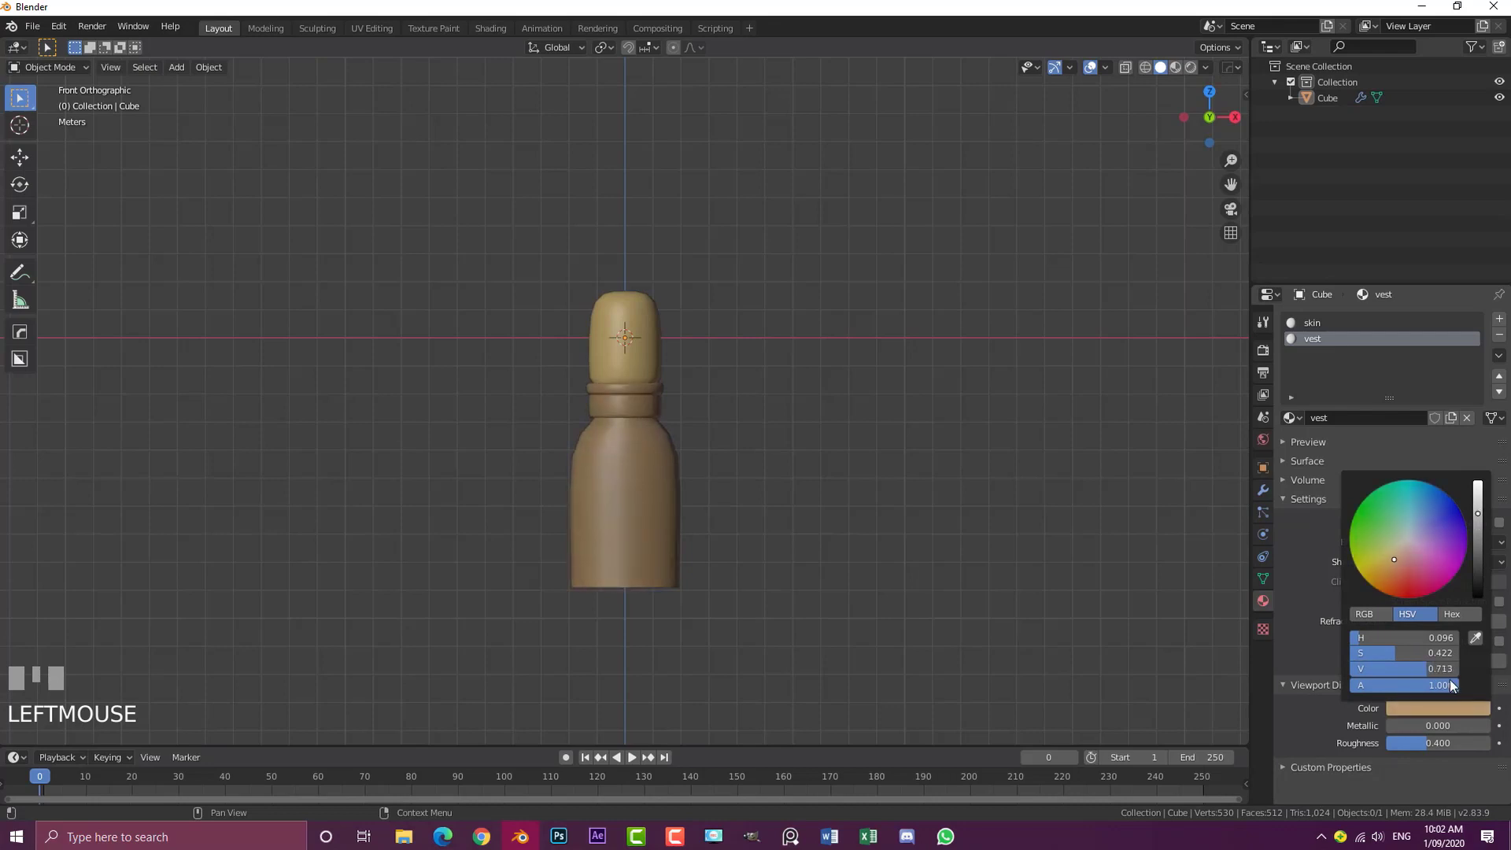
{"action": "left_click_drag", "start_coordinate": [1413, 743], "coordinate": [1477, 743]}
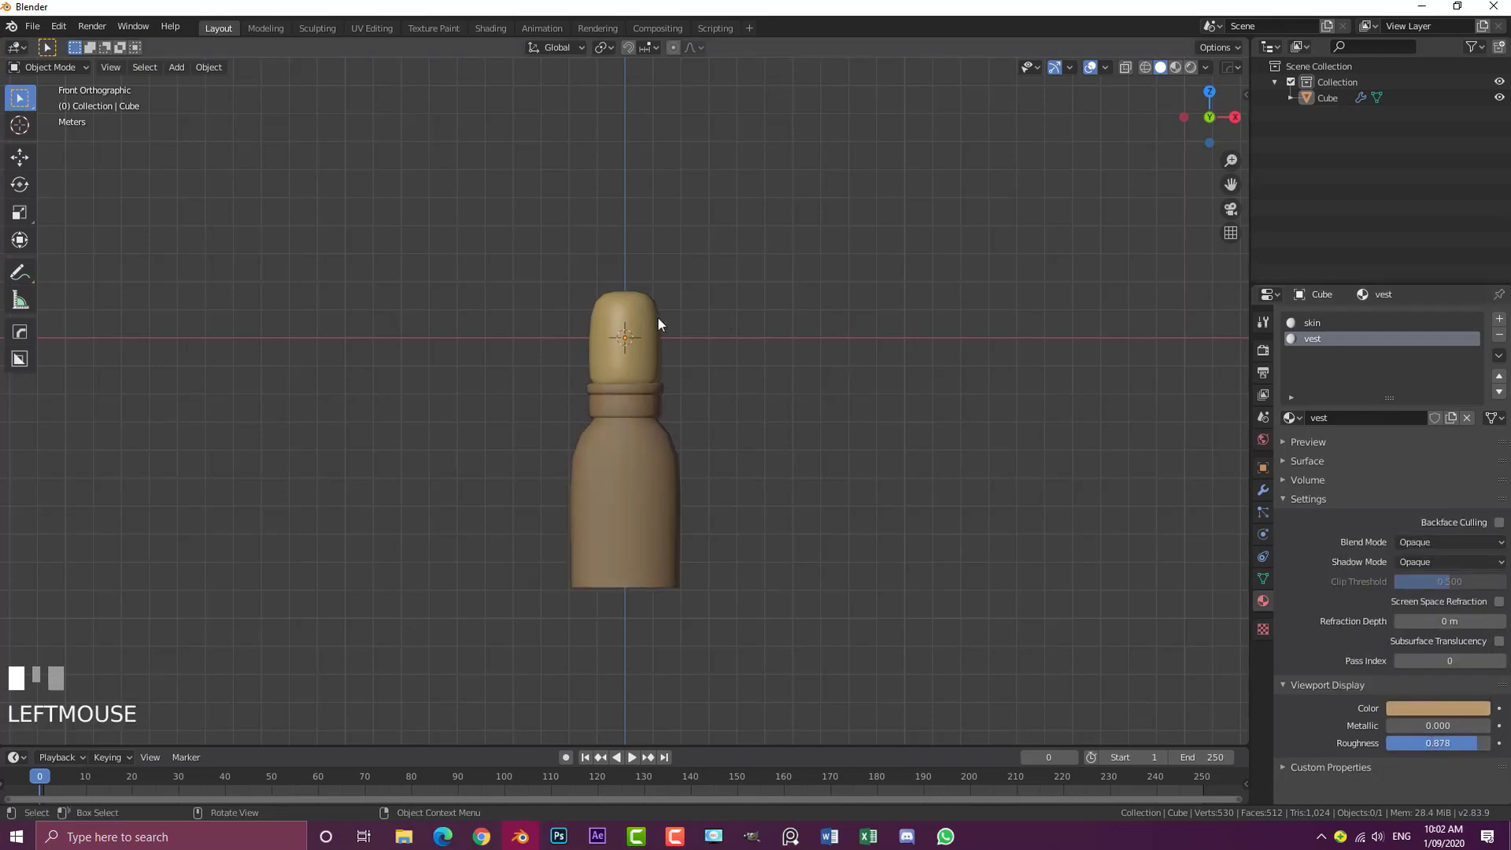
{"action": "middle_click_drag", "start_coordinate": [717, 340], "coordinate": [752, 407]}
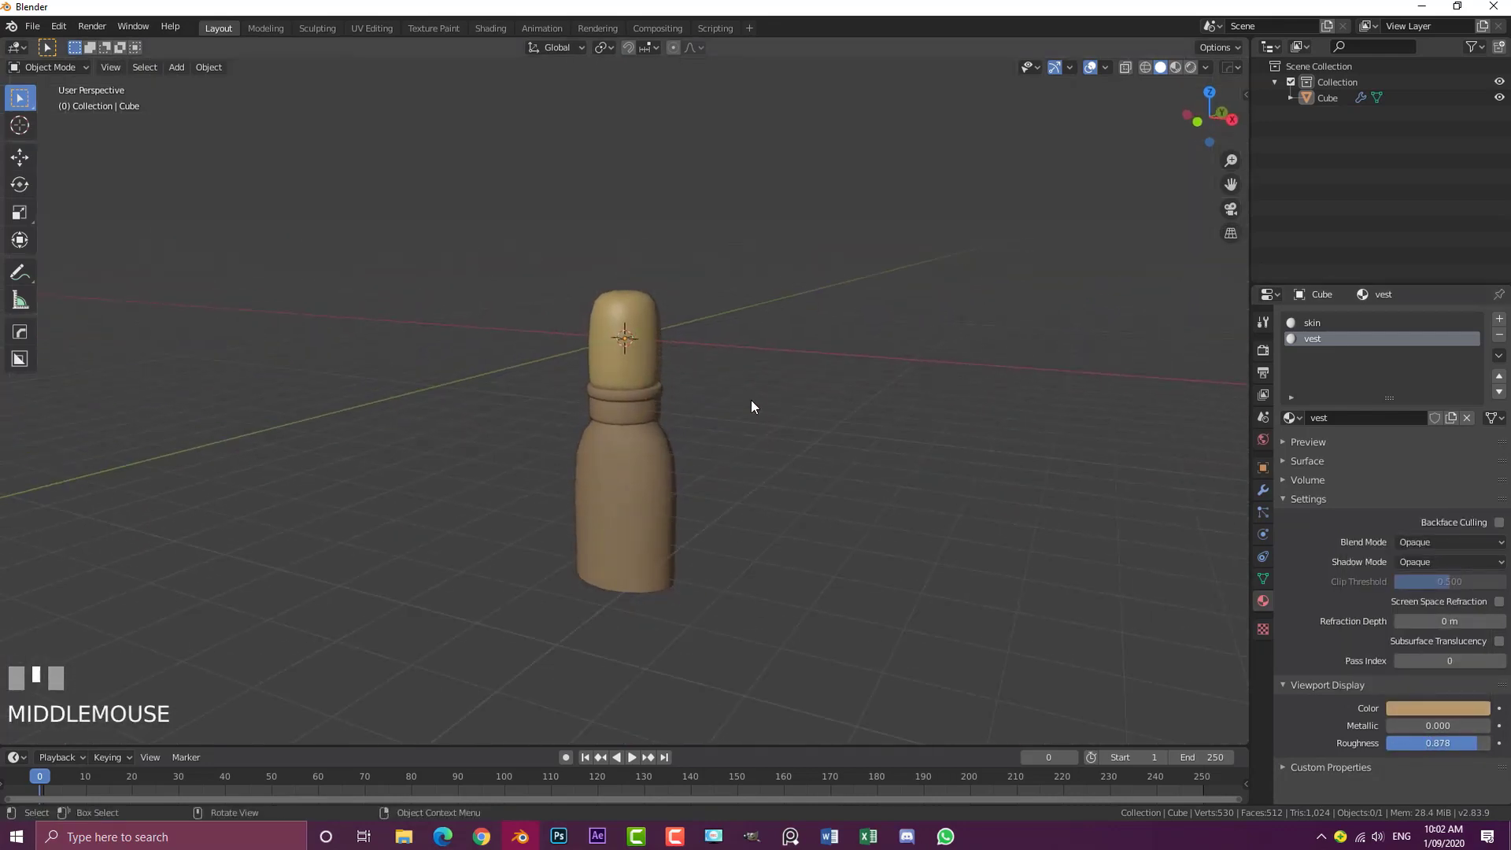
{"action": "key", "text": "KP_1"}
{"action": "scroll", "coordinate": [517, 323], "scroll_direction": "up", "scroll_amount": 2}
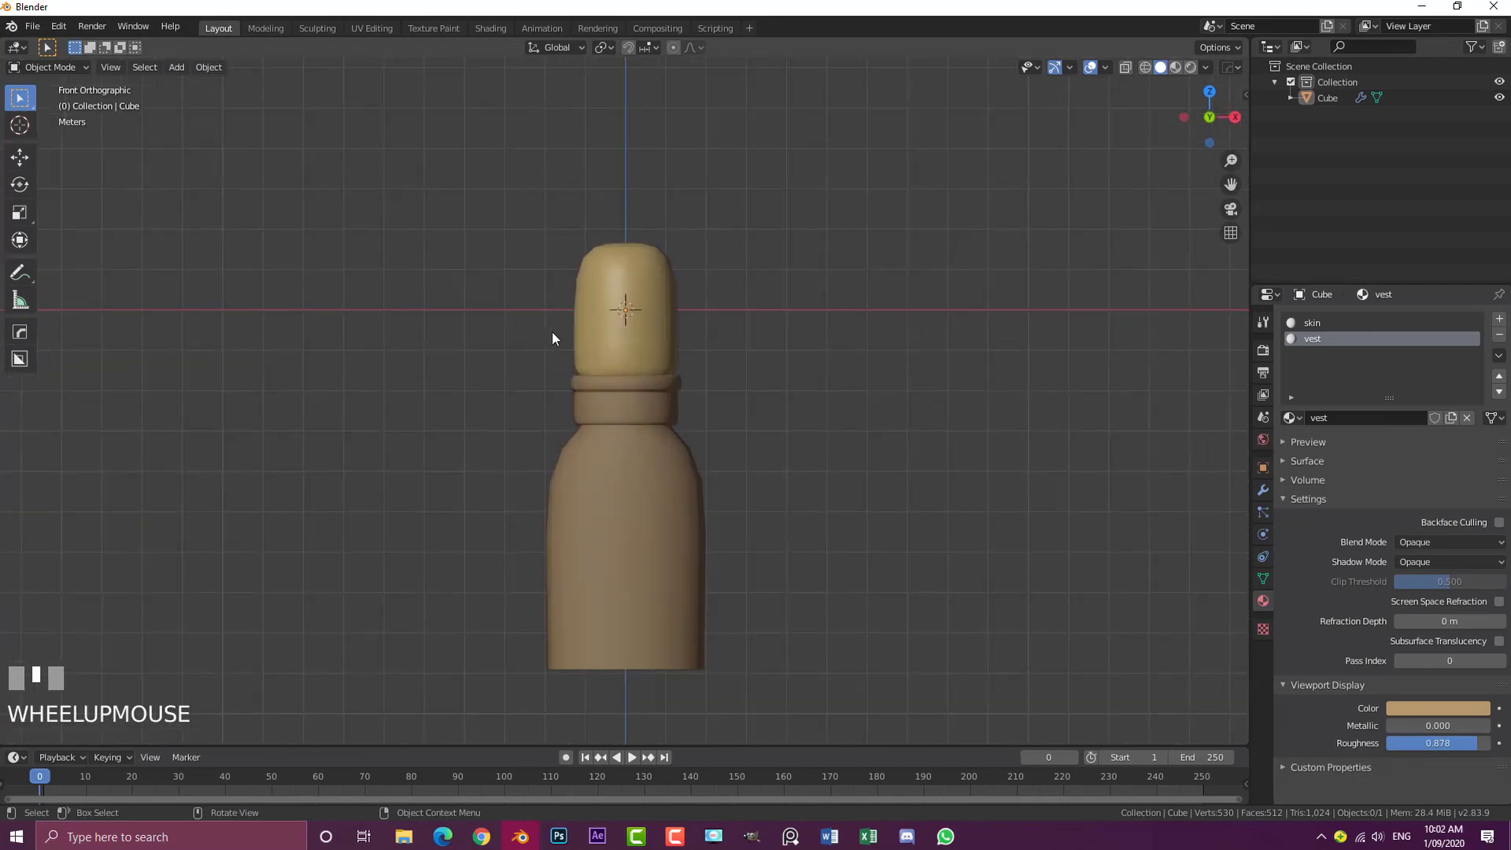
{"action": "scroll", "coordinate": [640, 321], "scroll_direction": "up", "scroll_amount": 3}
{"action": "middle_click_drag", "start_coordinate": [651, 325], "coordinate": [650, 206], "text": "shift"}
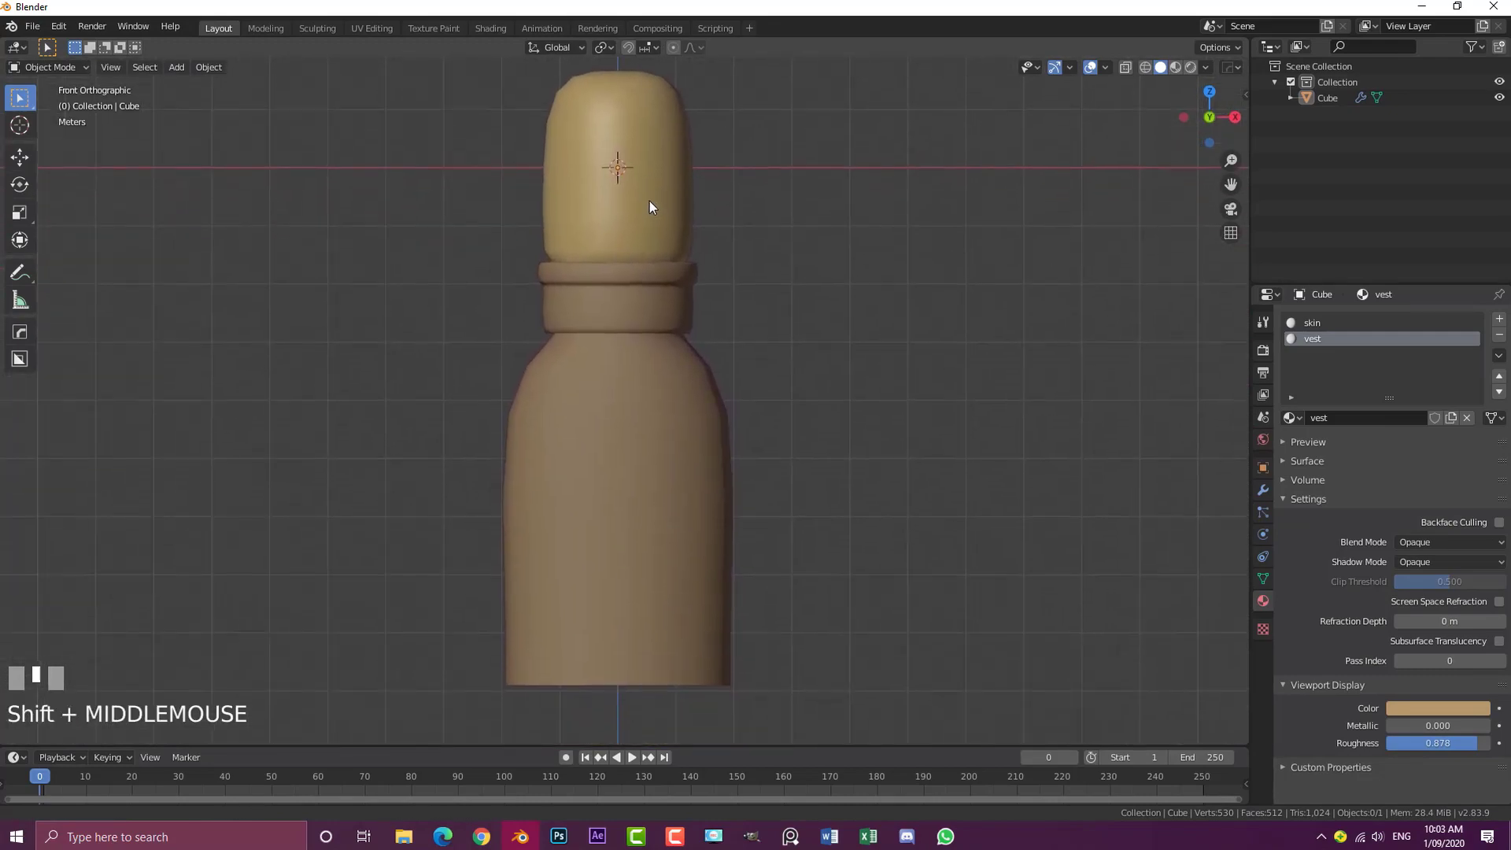
{"action": "key", "text": "shift+a"}
{"action": "mouse_move", "coordinate": [678, 310]}
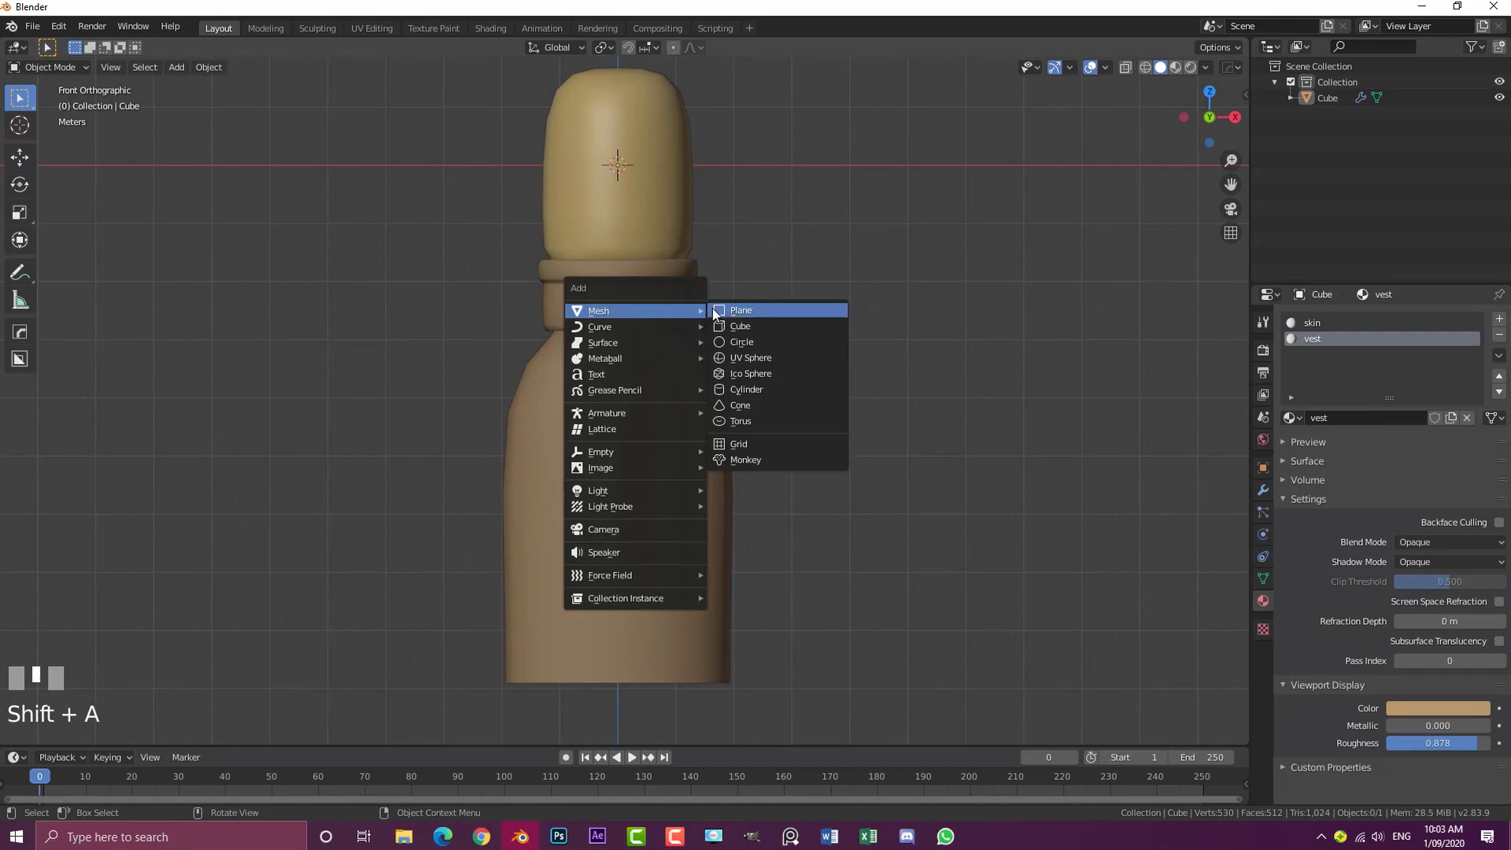
{"action": "key", "text": "Escape"}
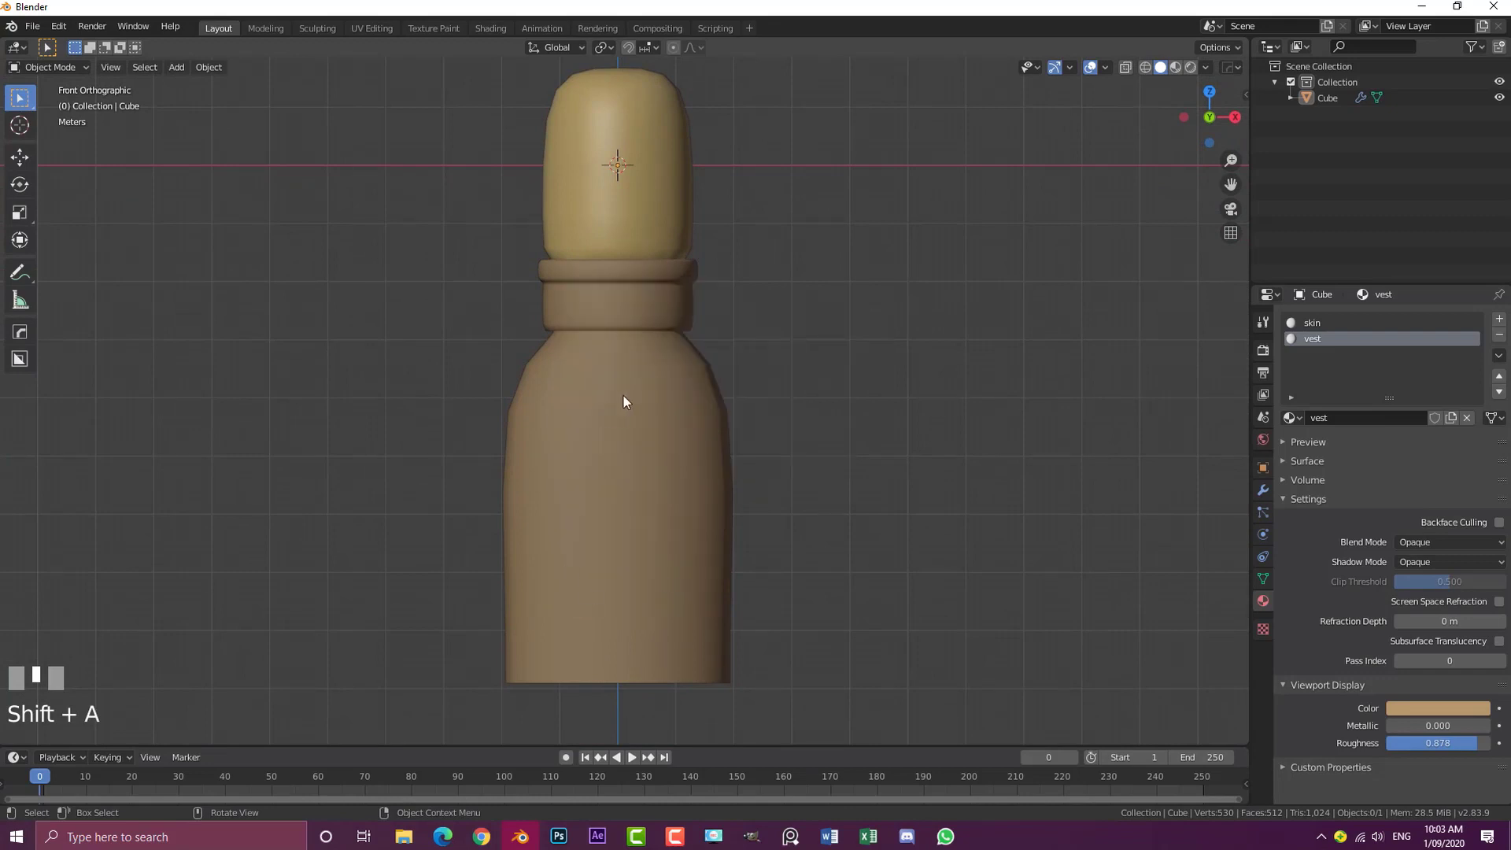
Select the linked collar and torso mesh in Edit Mode and duplicate it in place
{"action": "left_click", "coordinate": [672, 386]}
{"action": "key", "text": "Tab"}
{"action": "left_click", "coordinate": [699, 415]}
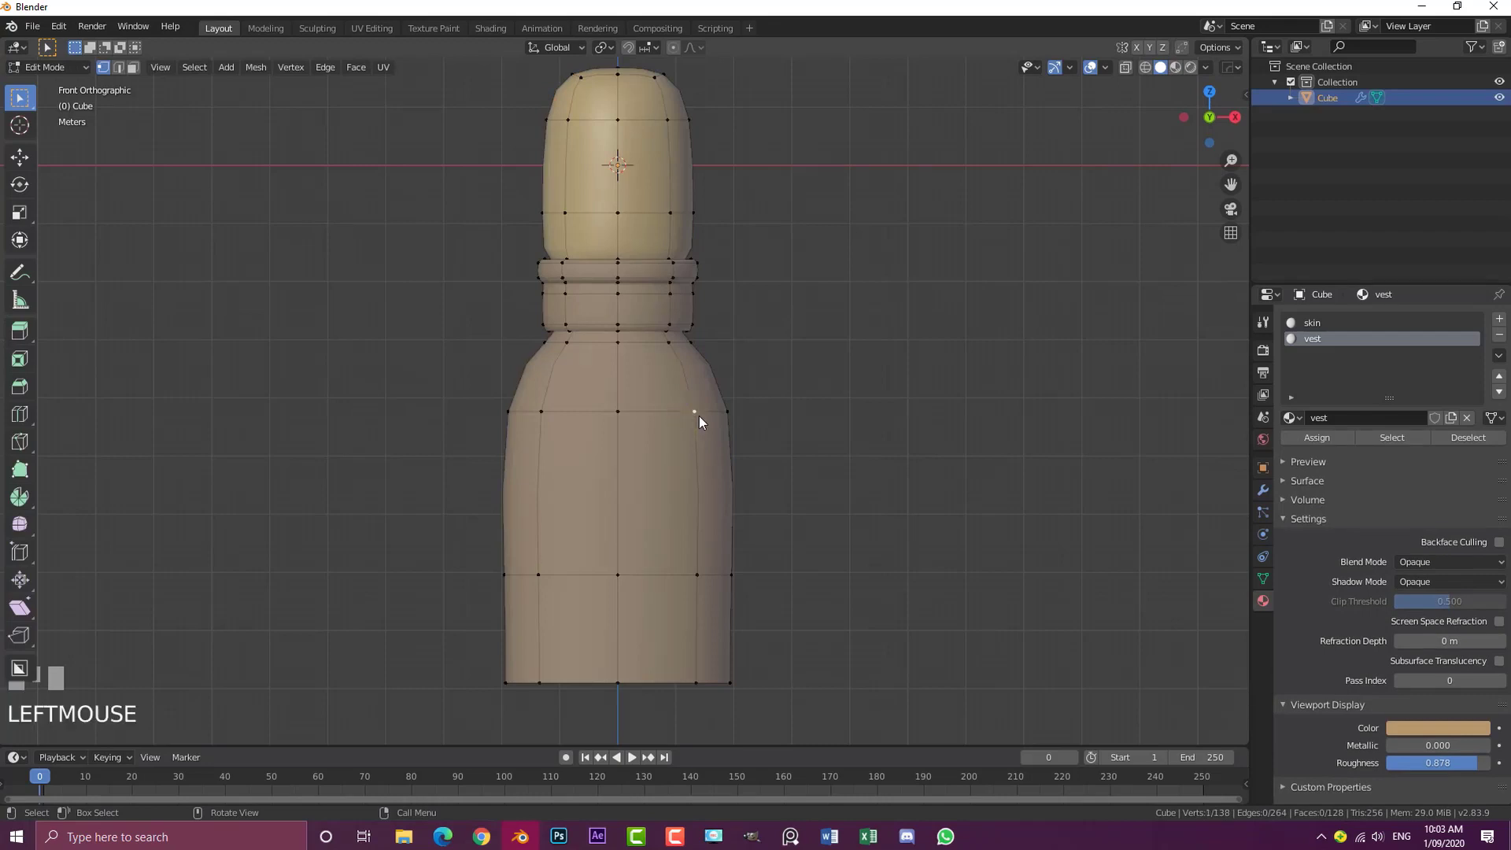
{"action": "key", "text": "ctrl+l"}
{"action": "key", "text": "shift+d"}
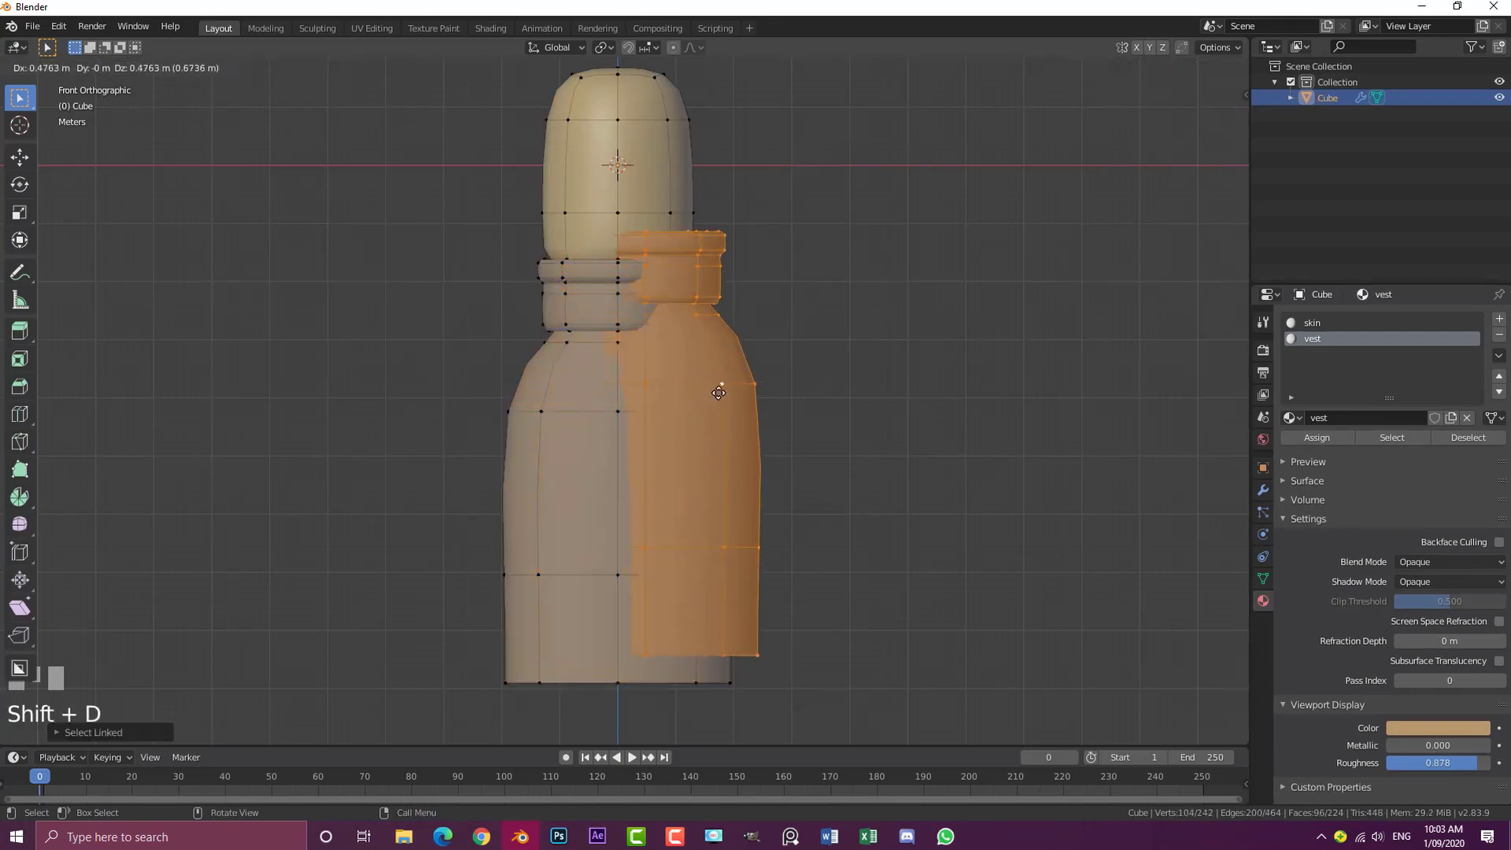
{"action": "right_click", "coordinate": [725, 392]}
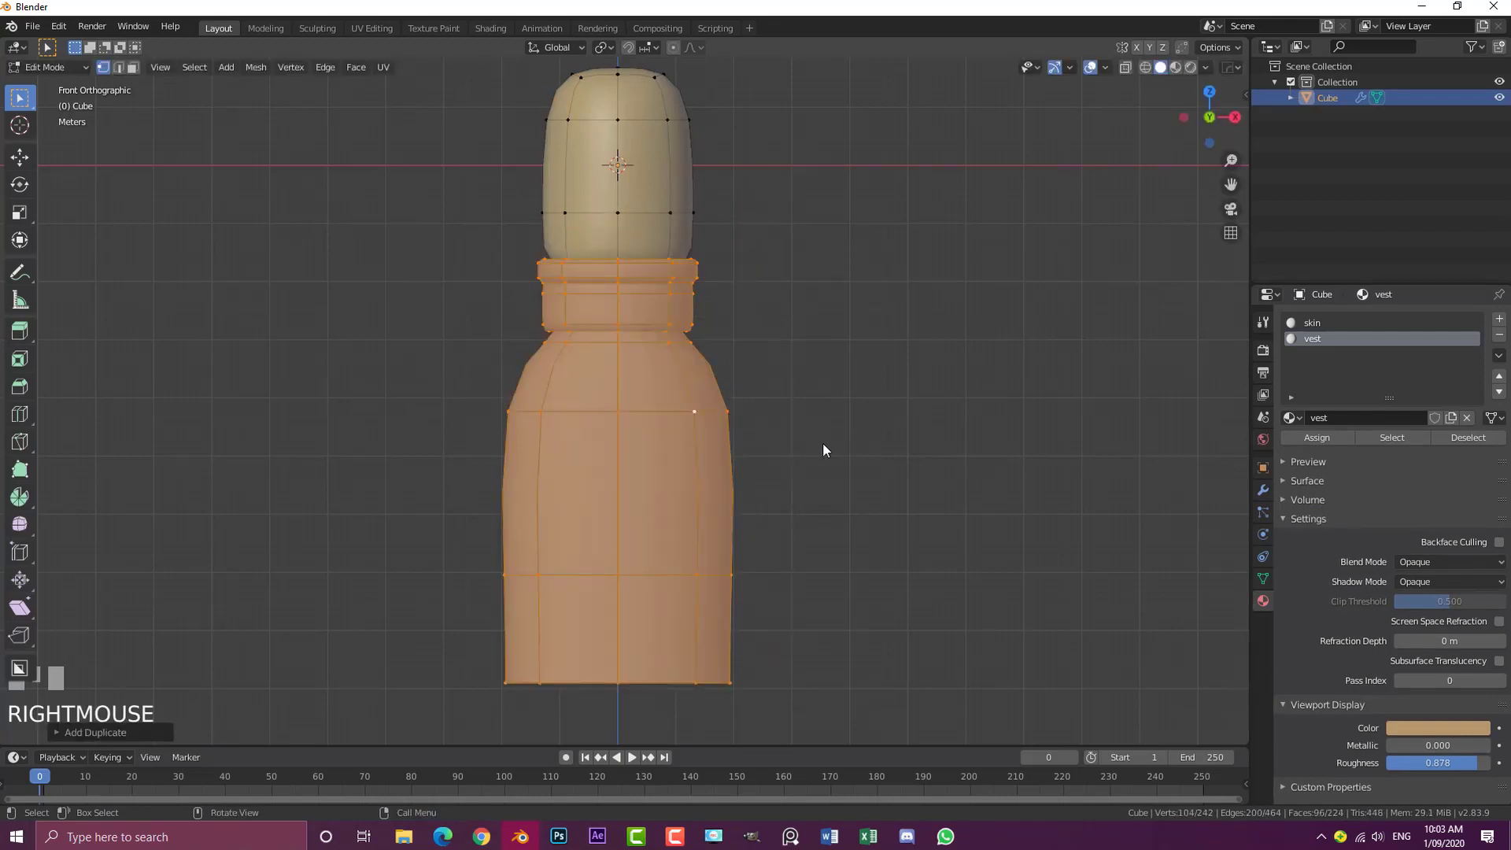
Scale the duplicated collar and torso up slightly so it forms a shell around the original
{"action": "key", "text": "alt+s"}
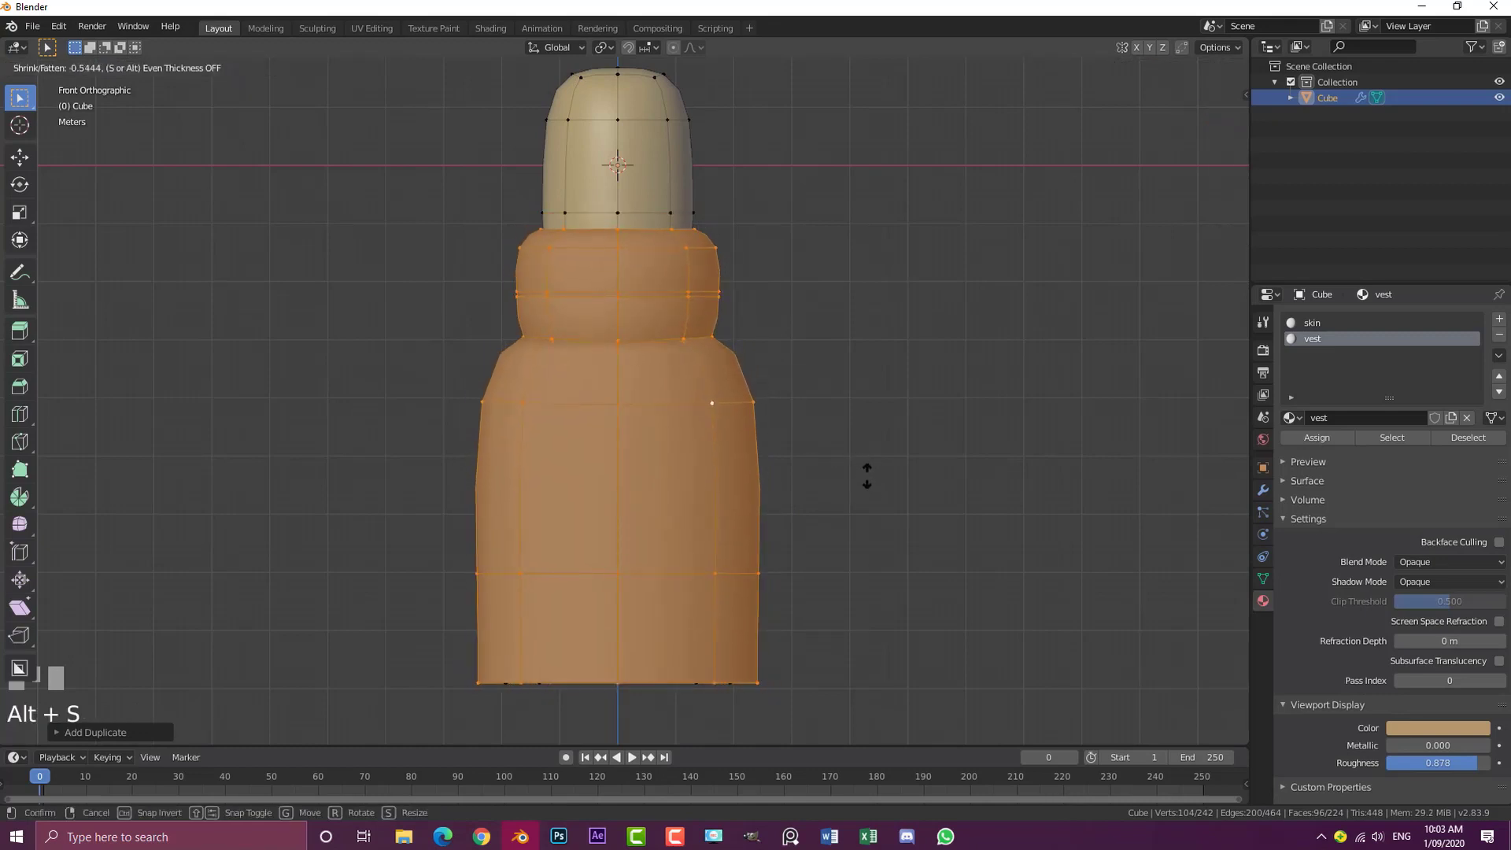
{"action": "right_click", "coordinate": [815, 420]}
{"action": "key", "text": "s"}
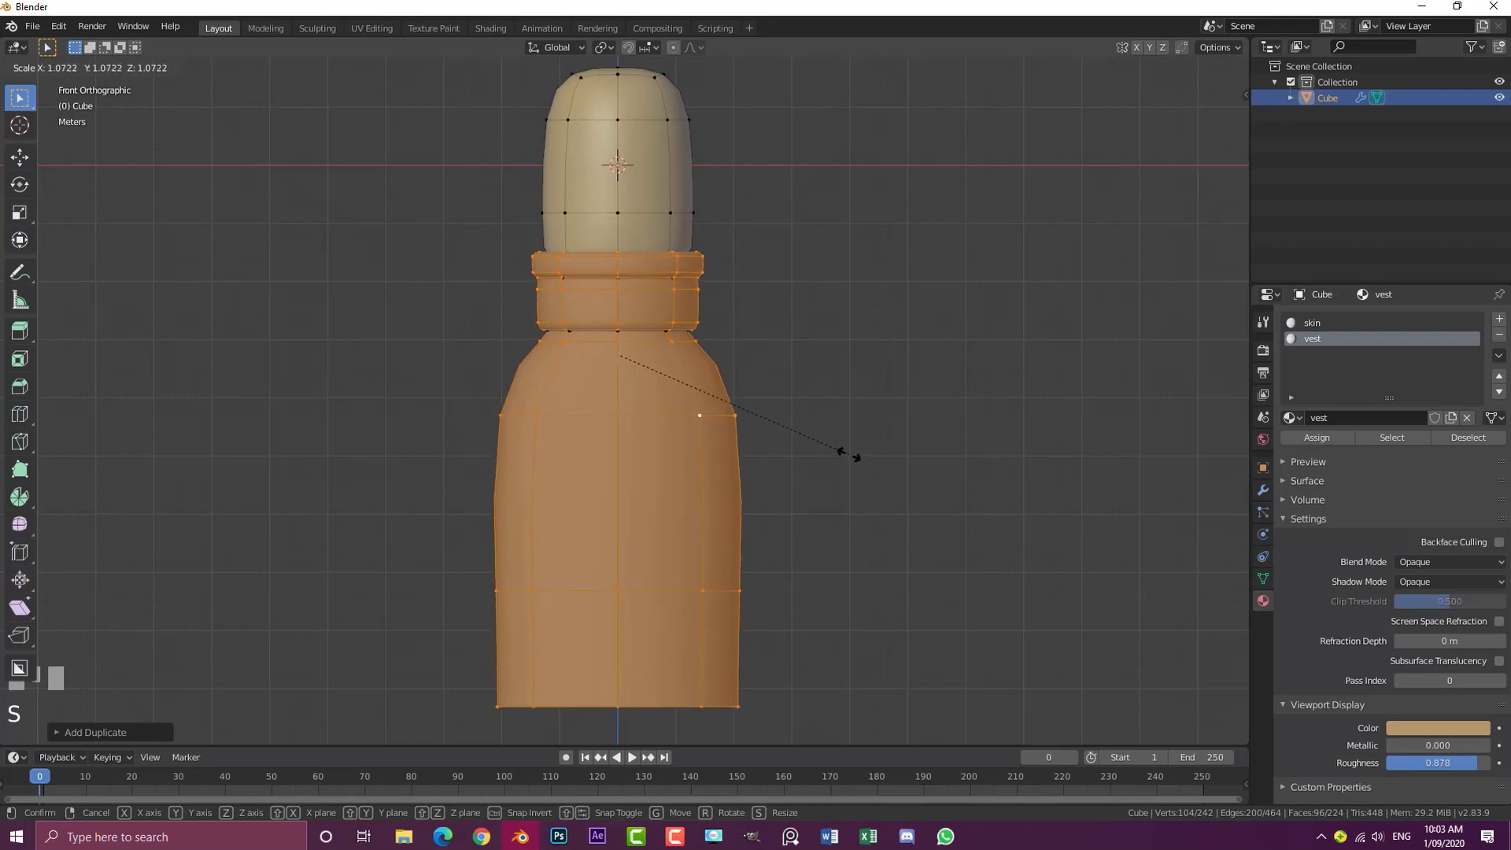
{"action": "left_click", "coordinate": [806, 410]}
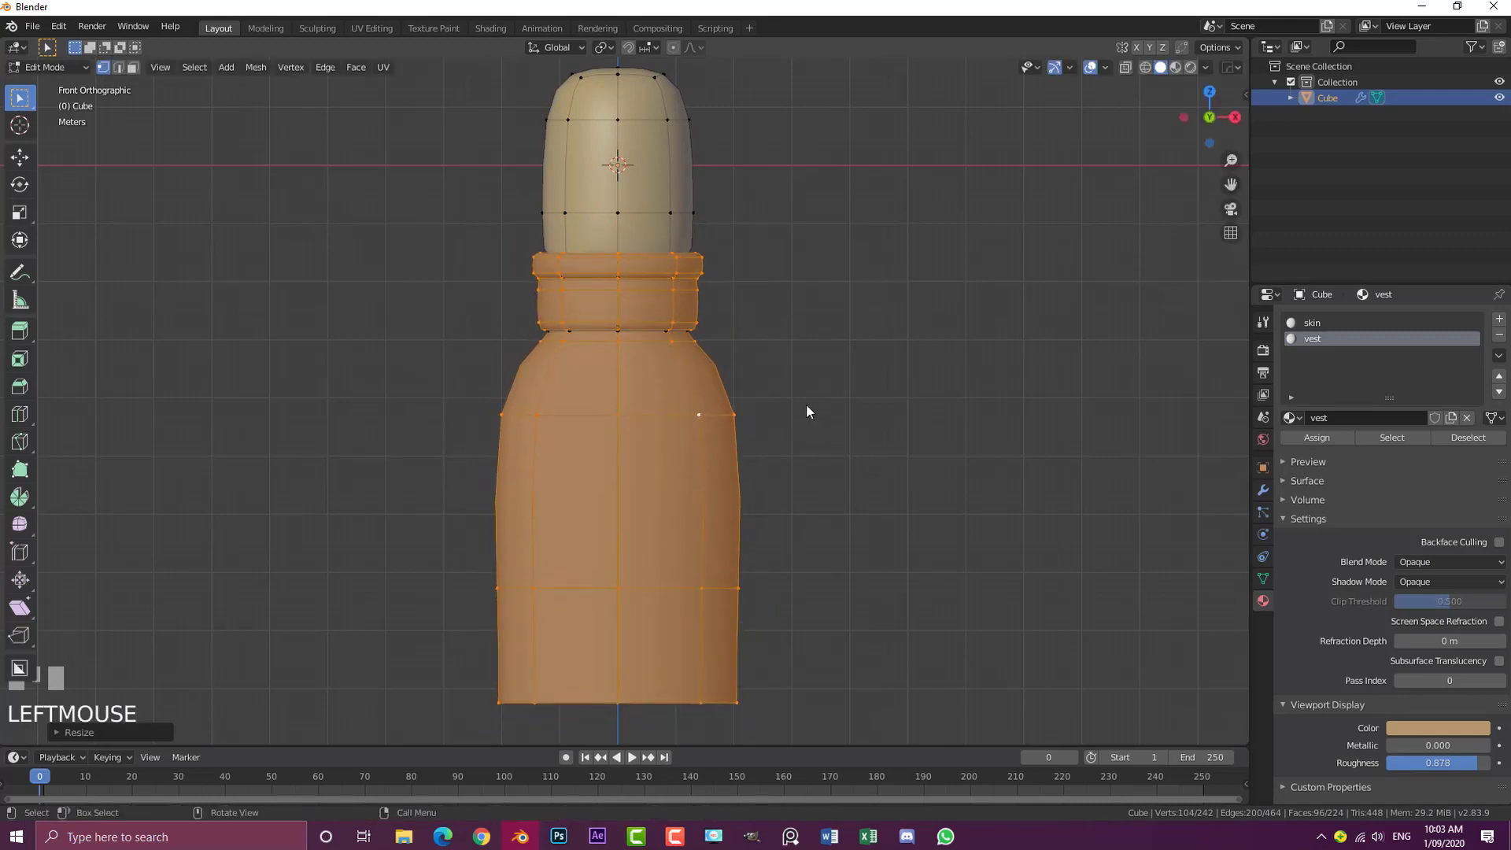
Invert the selection and hide the original head and vest meshes, leaving only the enlarged shell visible
{"action": "key", "text": "ctrl+i"}
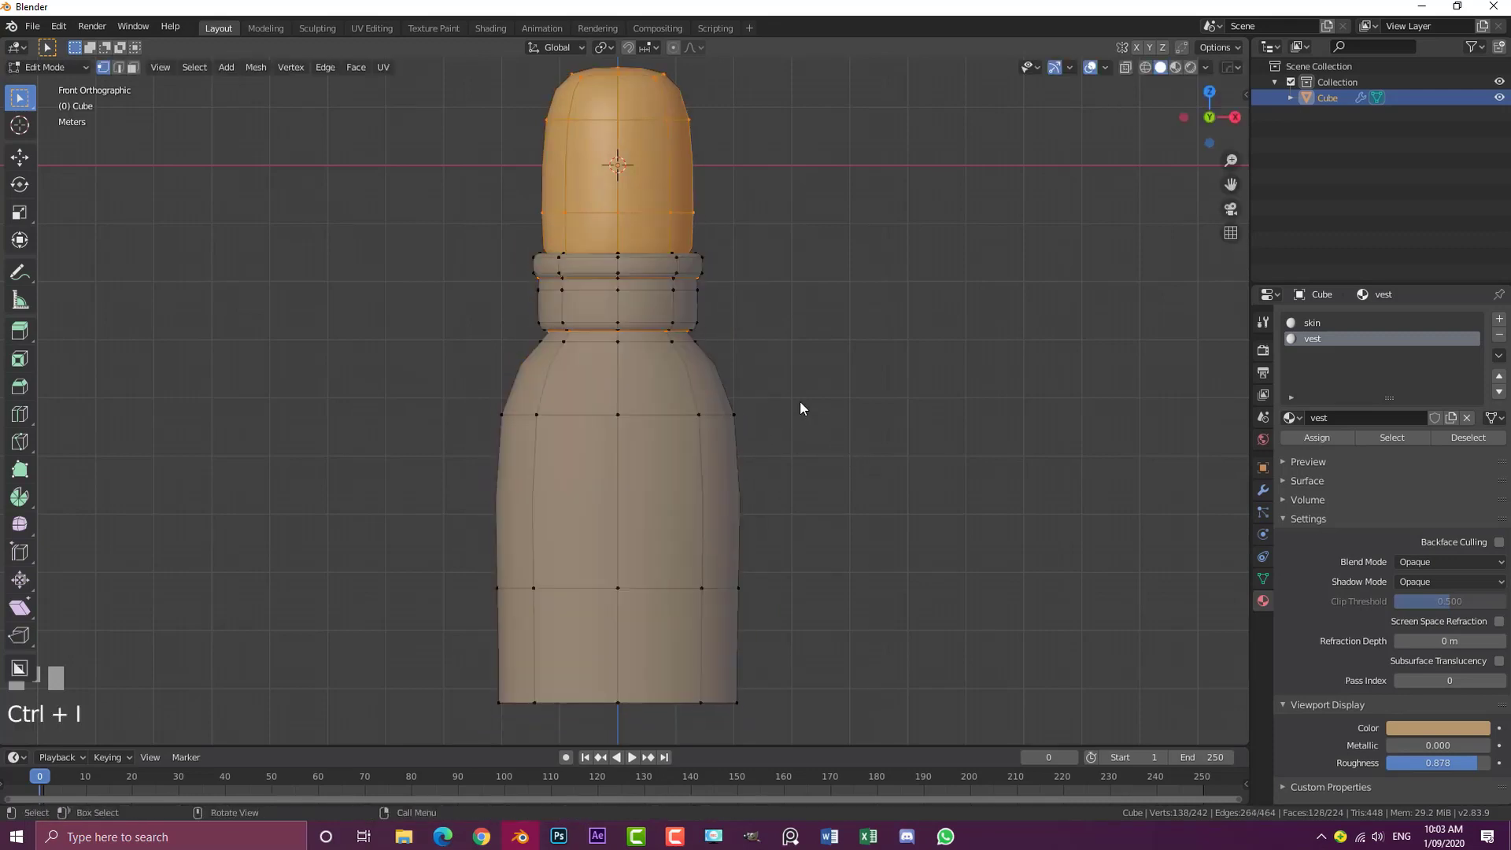
{"action": "key", "text": "h"}
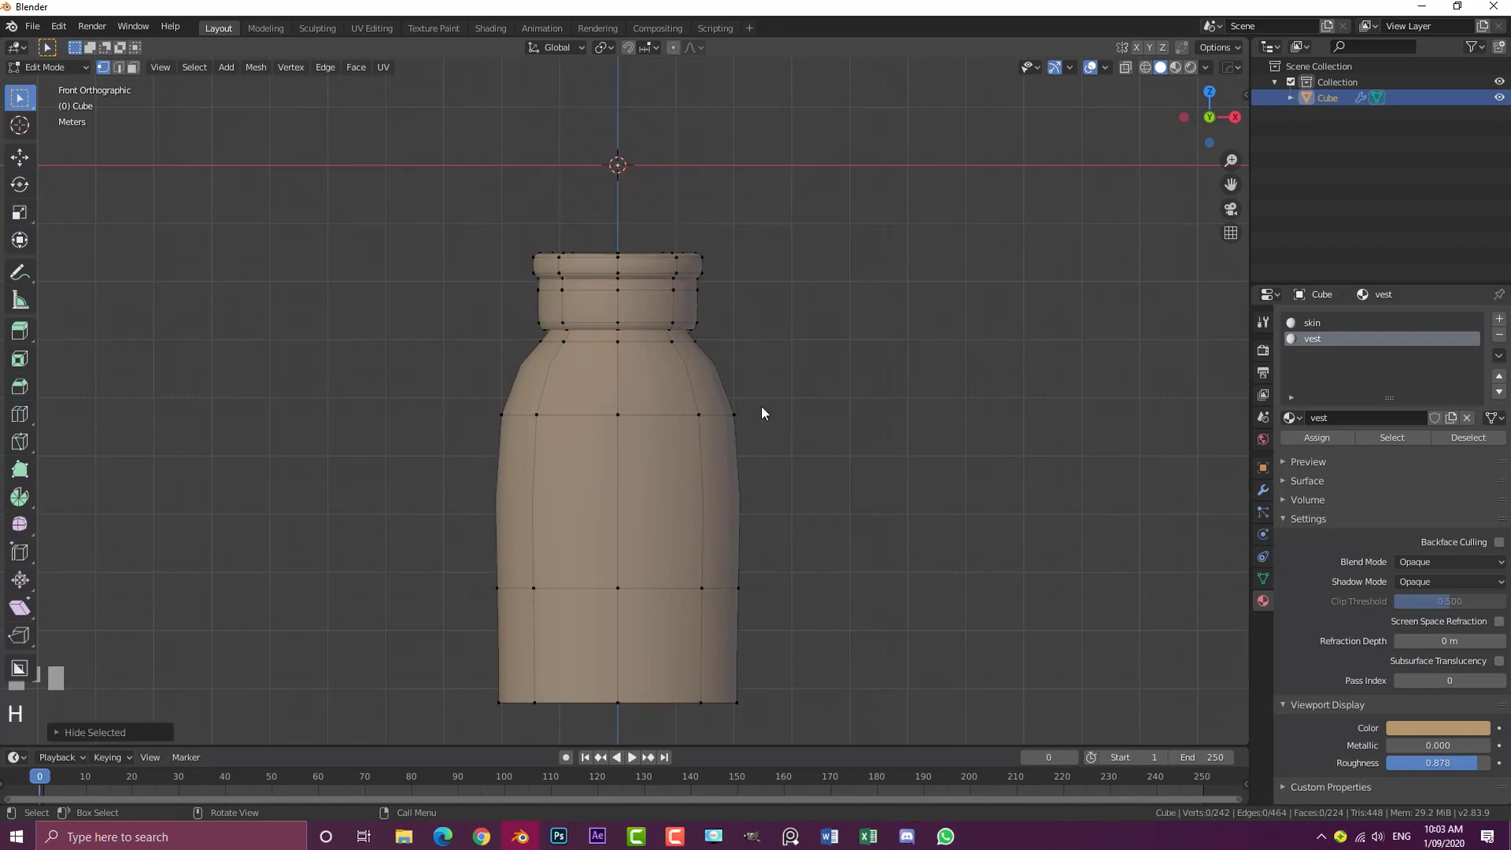
{"action": "middle_click_drag", "start_coordinate": [762, 409], "coordinate": [700, 345]}
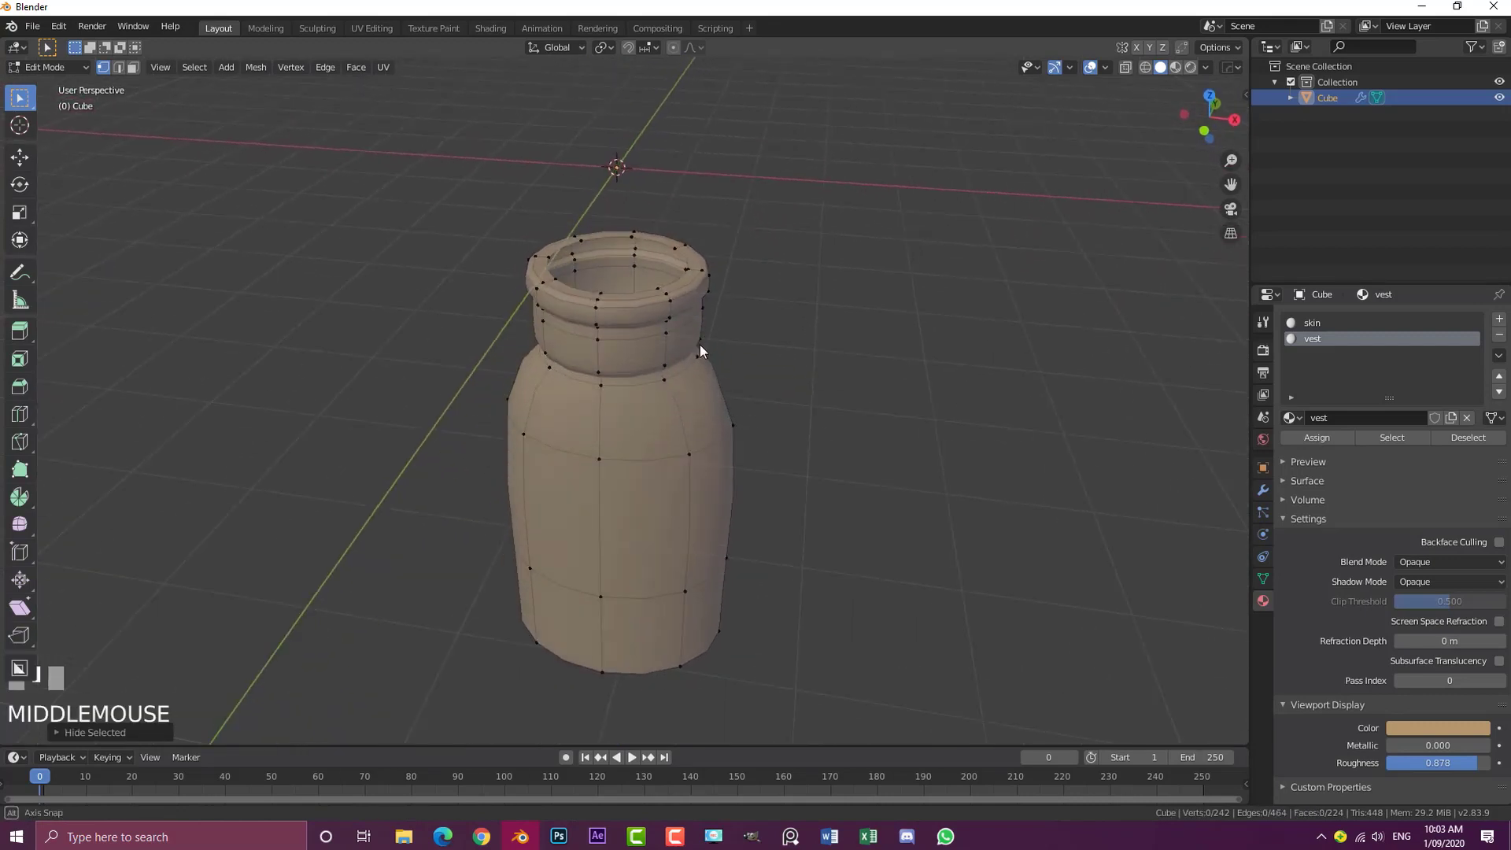
Delete the vertices of the shell's vertical front-centre edge loop to open the jacket at the front
{"action": "left_click", "coordinate": [605, 439], "text": "alt+shift"}
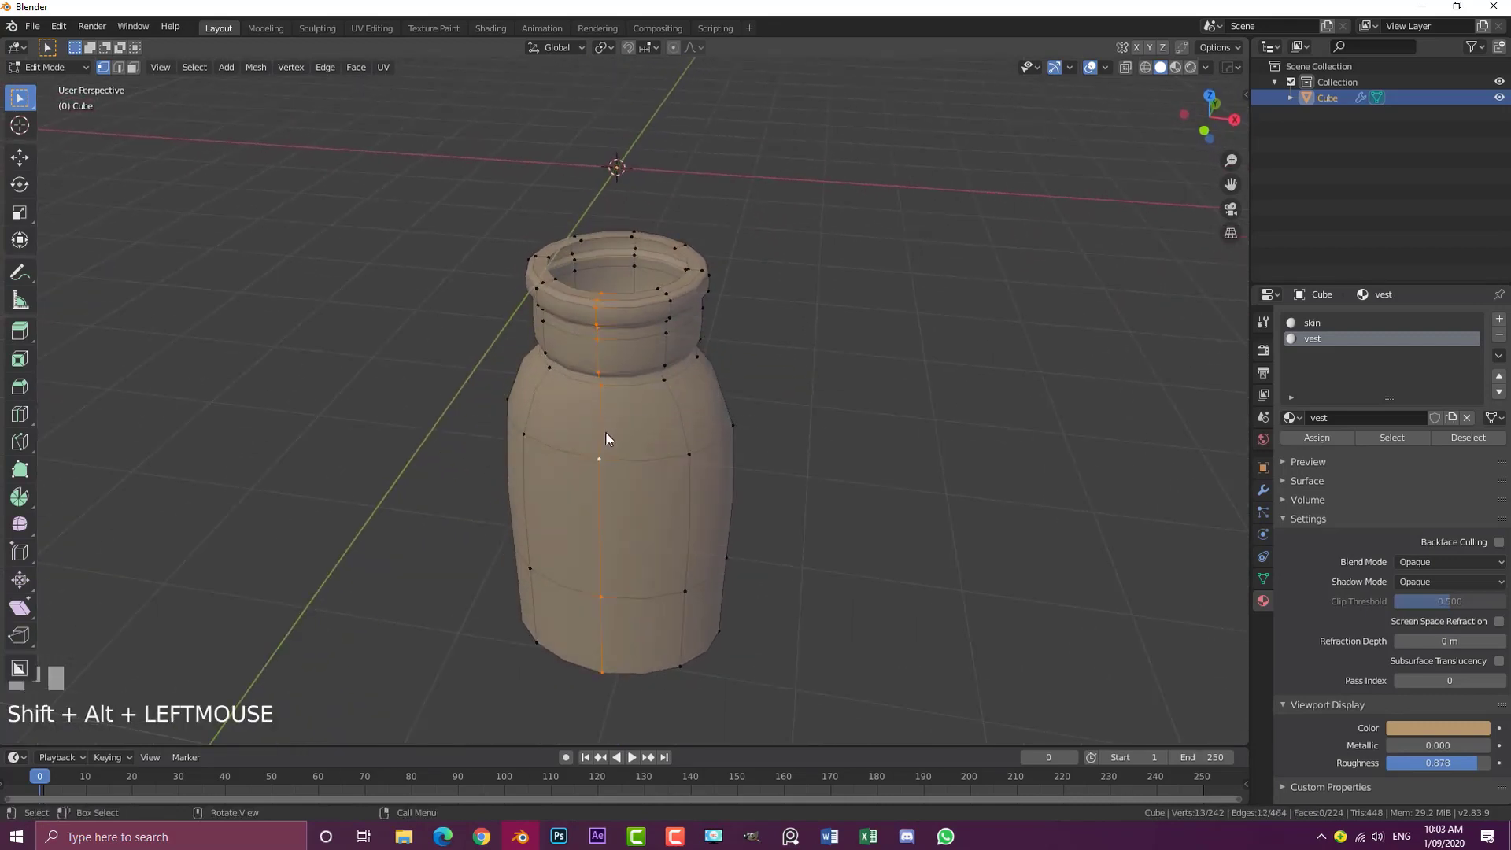
{"action": "middle_click_drag", "start_coordinate": [606, 439], "coordinate": [622, 442]}
{"action": "key", "text": "x"}
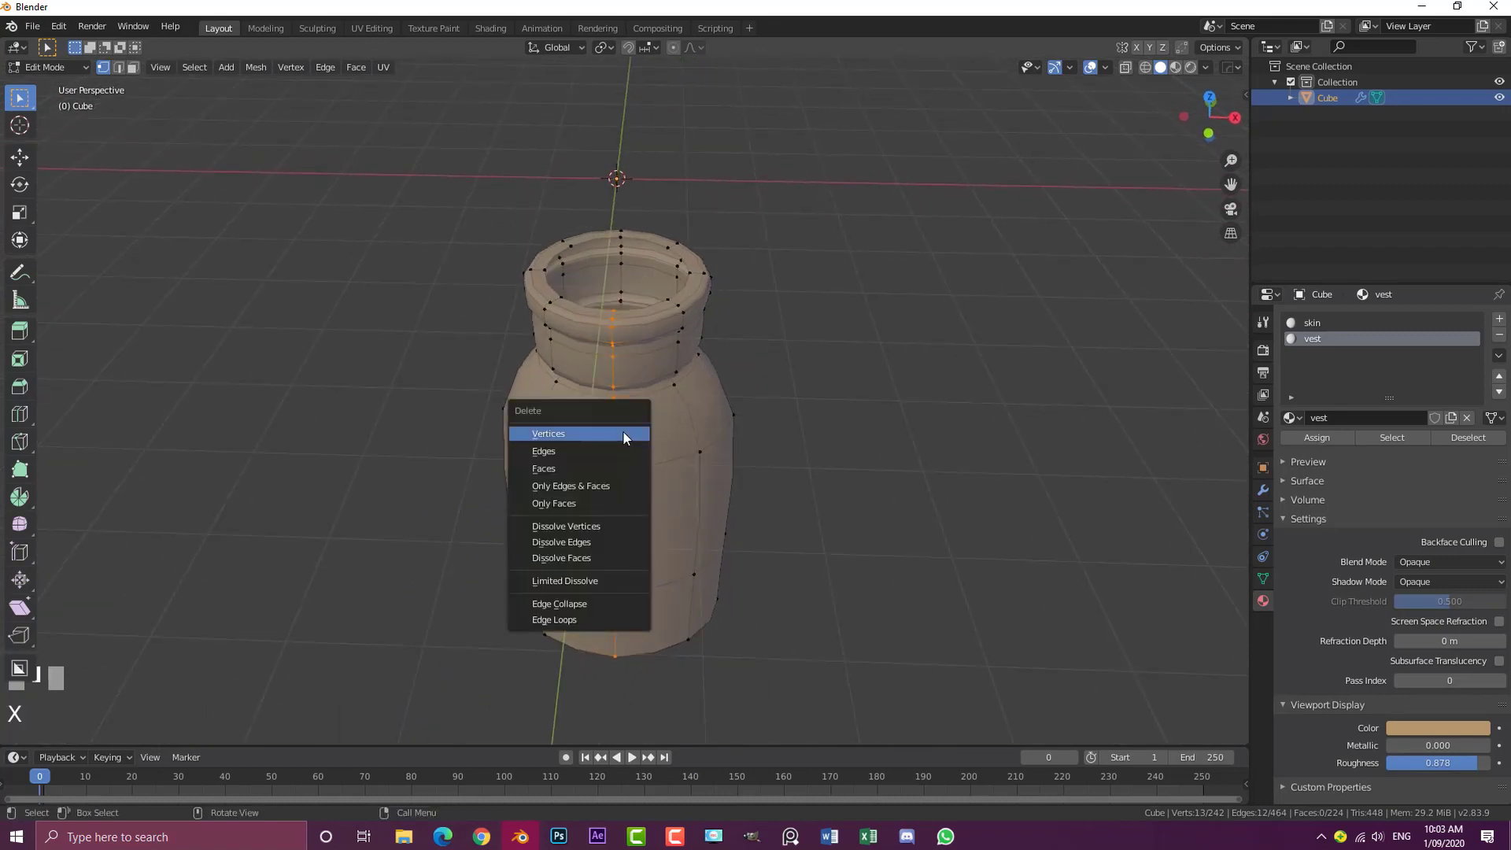
{"action": "left_click", "coordinate": [624, 433]}
{"action": "middle_click_drag", "start_coordinate": [729, 428], "coordinate": [802, 415]}
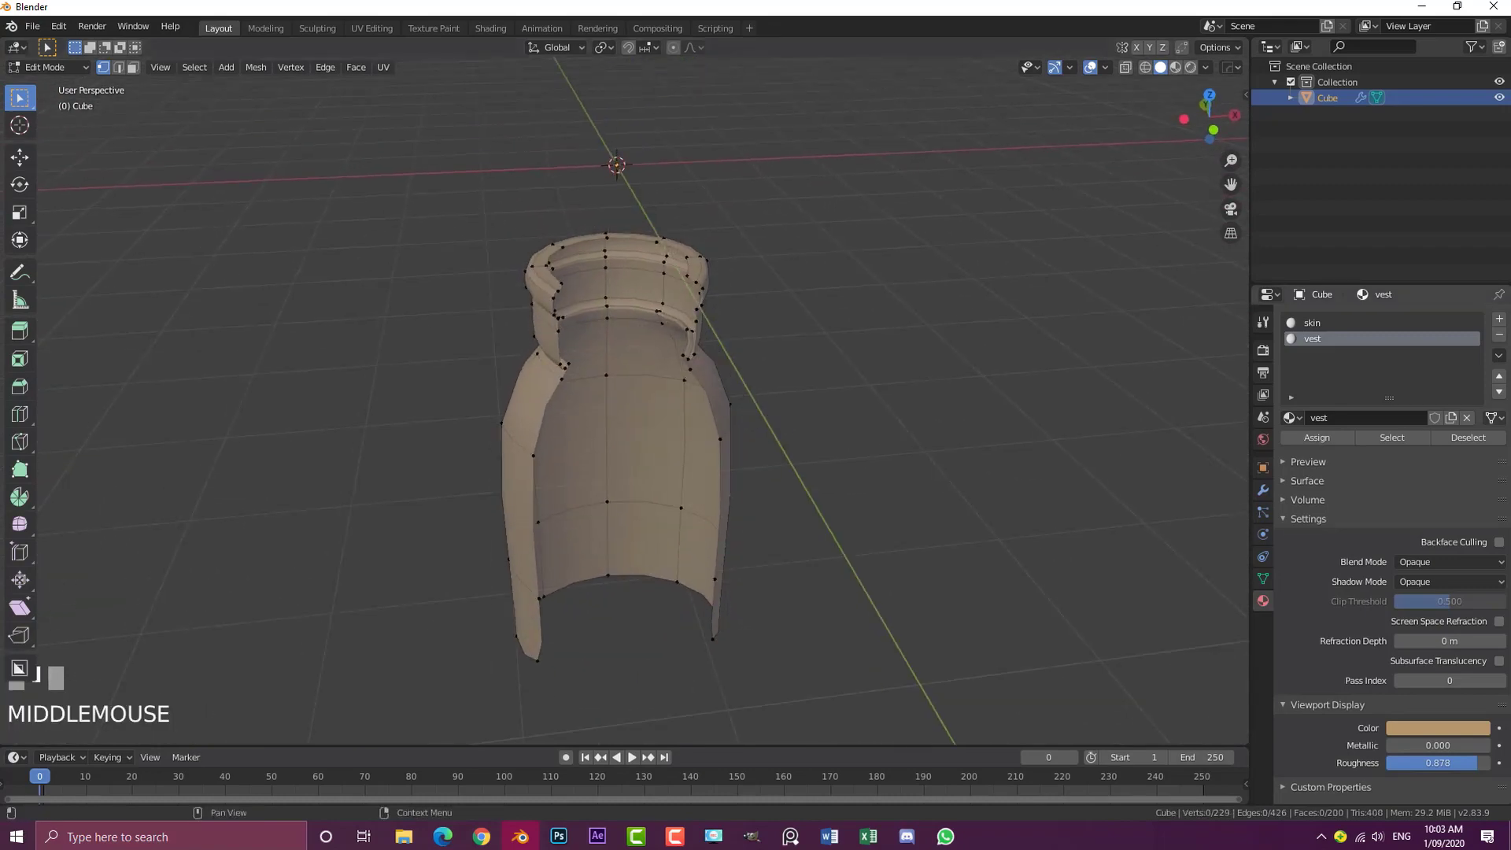
Add a third material slot with a new material and name it jacket
{"action": "left_click", "coordinate": [1500, 319]}
{"action": "left_click", "coordinate": [1393, 418]}
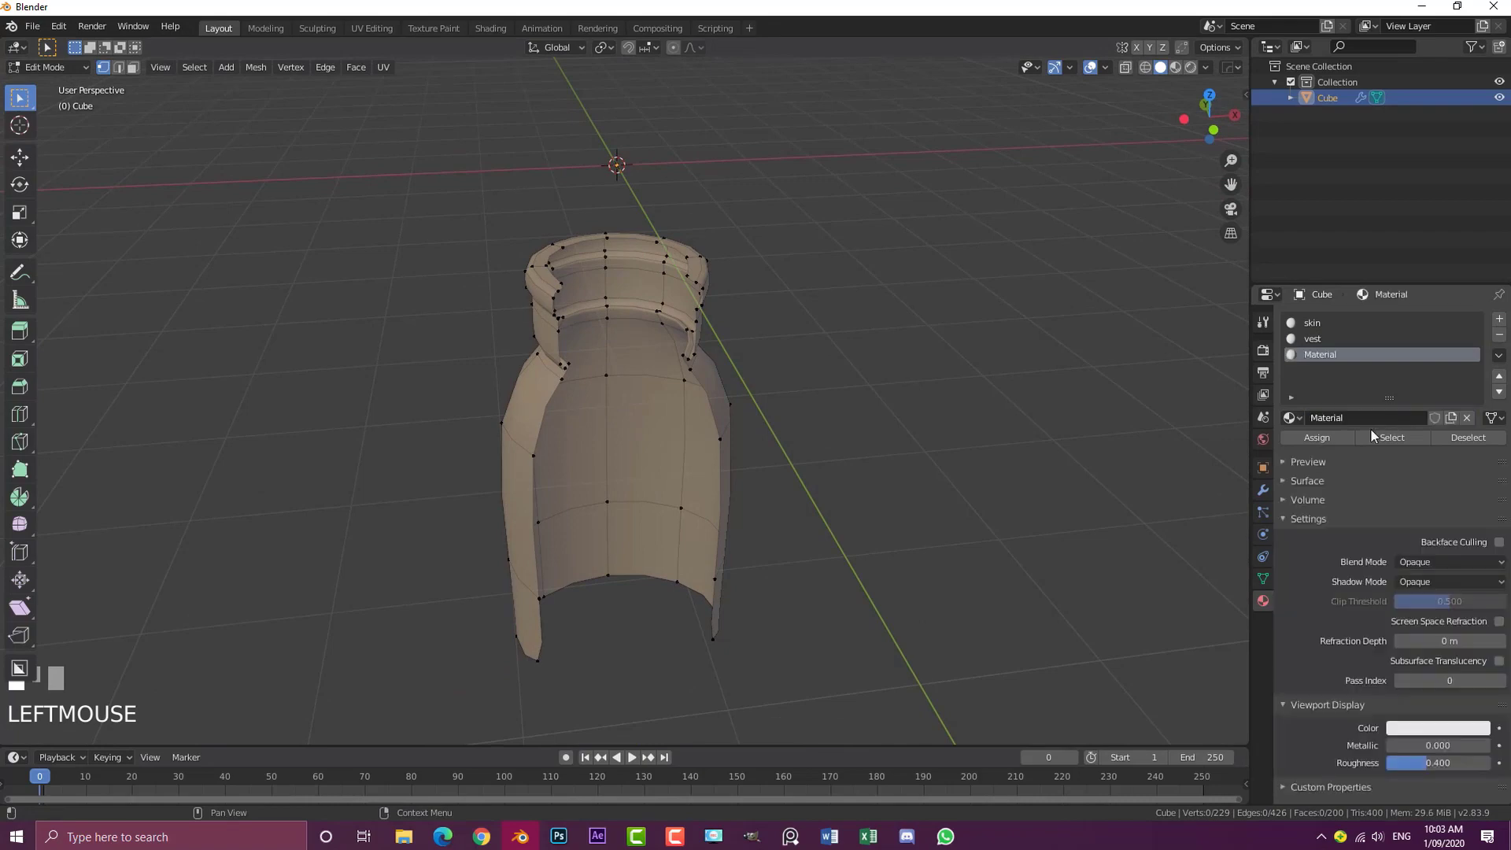
{"action": "left_click", "coordinate": [1336, 417]}
{"action": "type", "text": "jacket"}
{"action": "key", "text": "Return"}
Assign the jacket material to the entire open shell and set its viewport display color to pink
{"action": "key", "text": "a"}
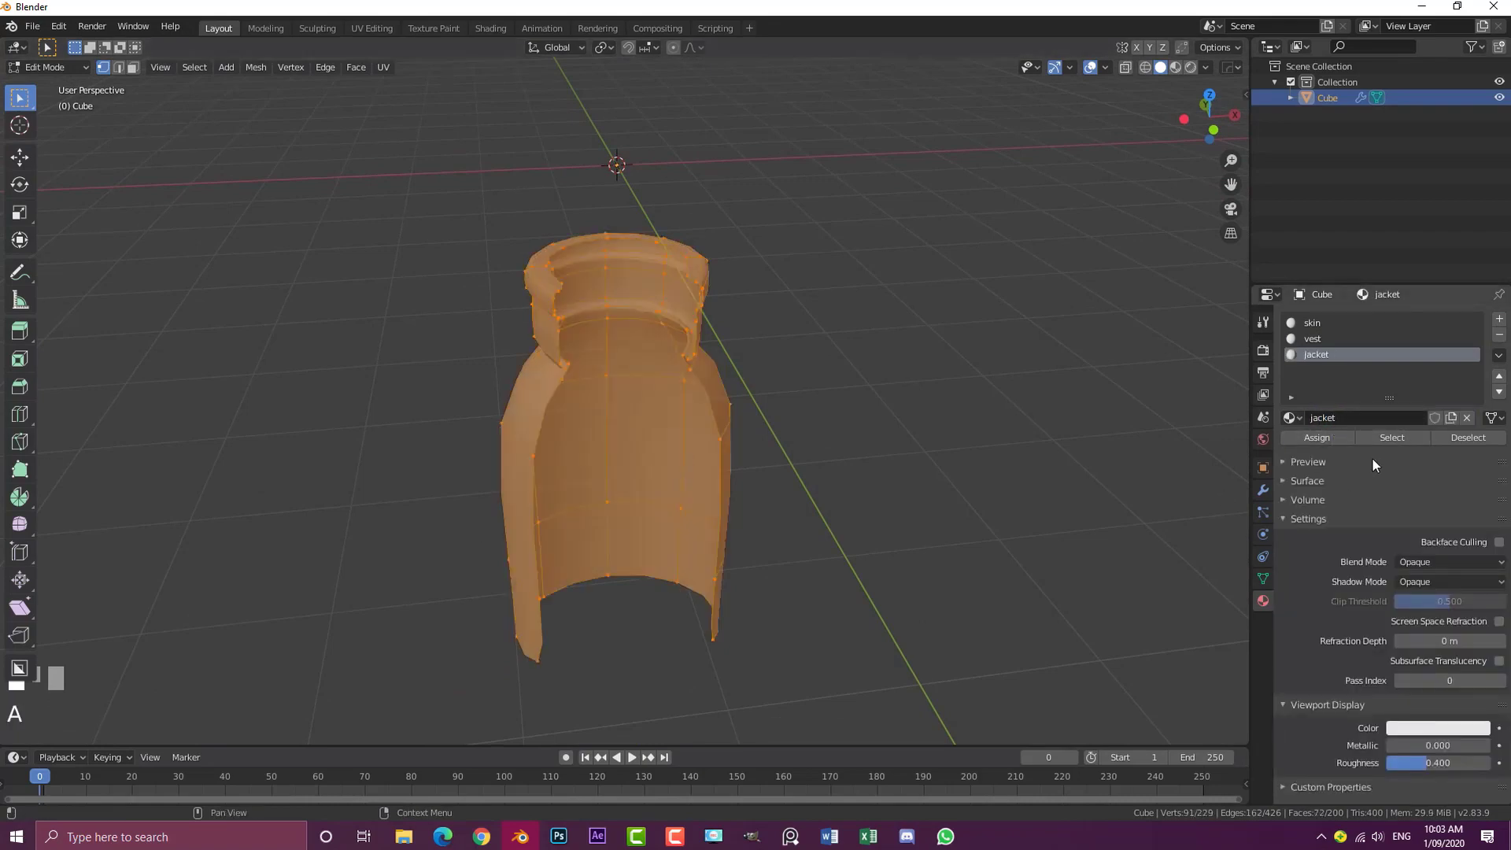
{"action": "left_click", "coordinate": [1317, 437]}
{"action": "left_click", "coordinate": [1439, 727]}
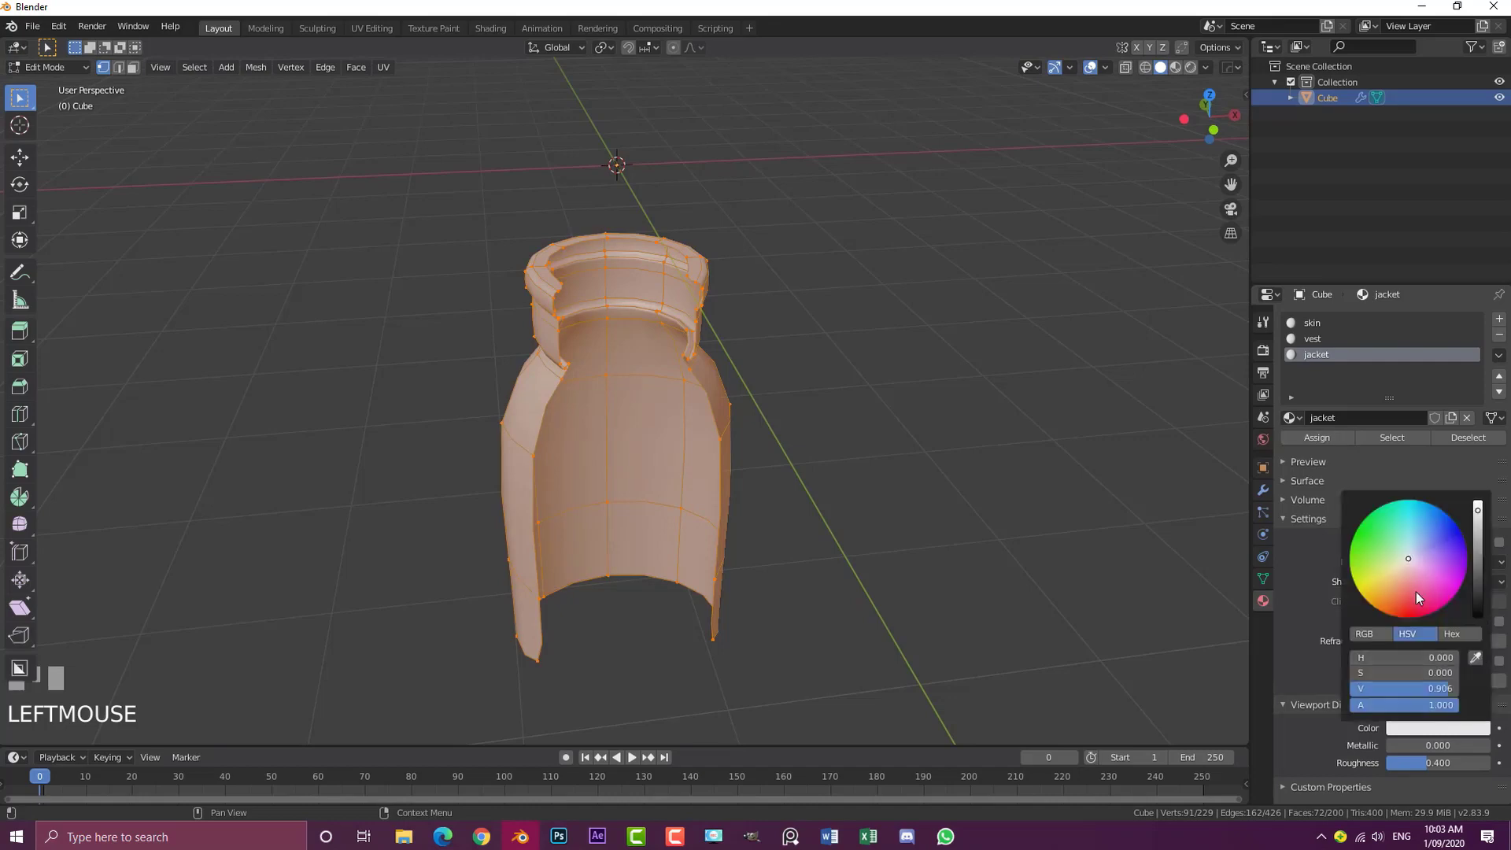
{"action": "left_click", "coordinate": [1415, 594]}
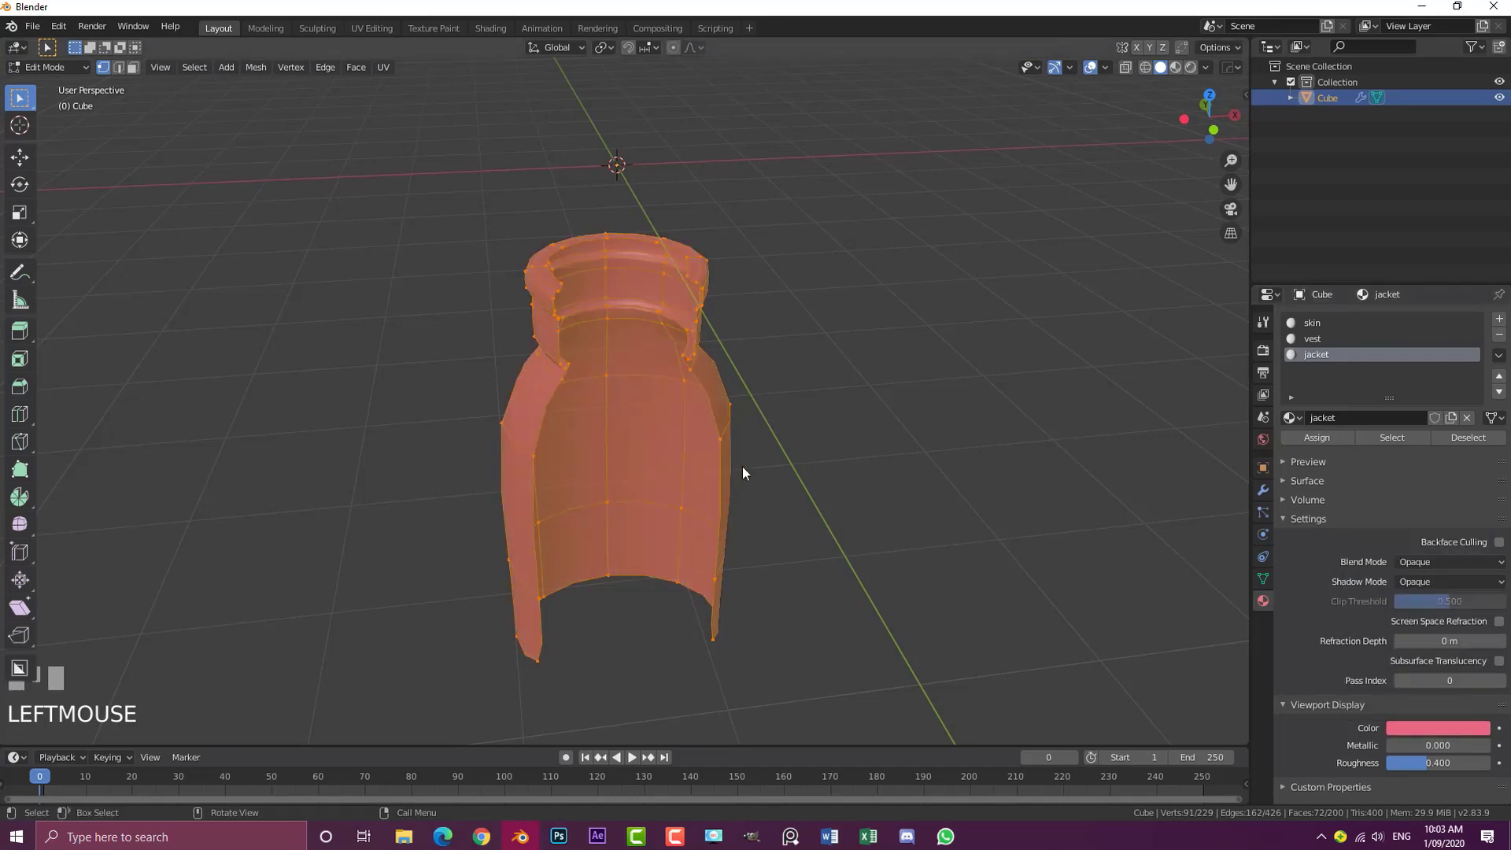
Reveal the hidden head and vest geometry, clear the selection, and view the model from the front
{"action": "key", "text": "alt+a"}
{"action": "key", "text": "alt+h"}
{"action": "key", "text": "alt+a"}
{"action": "key", "text": "KP_1"}
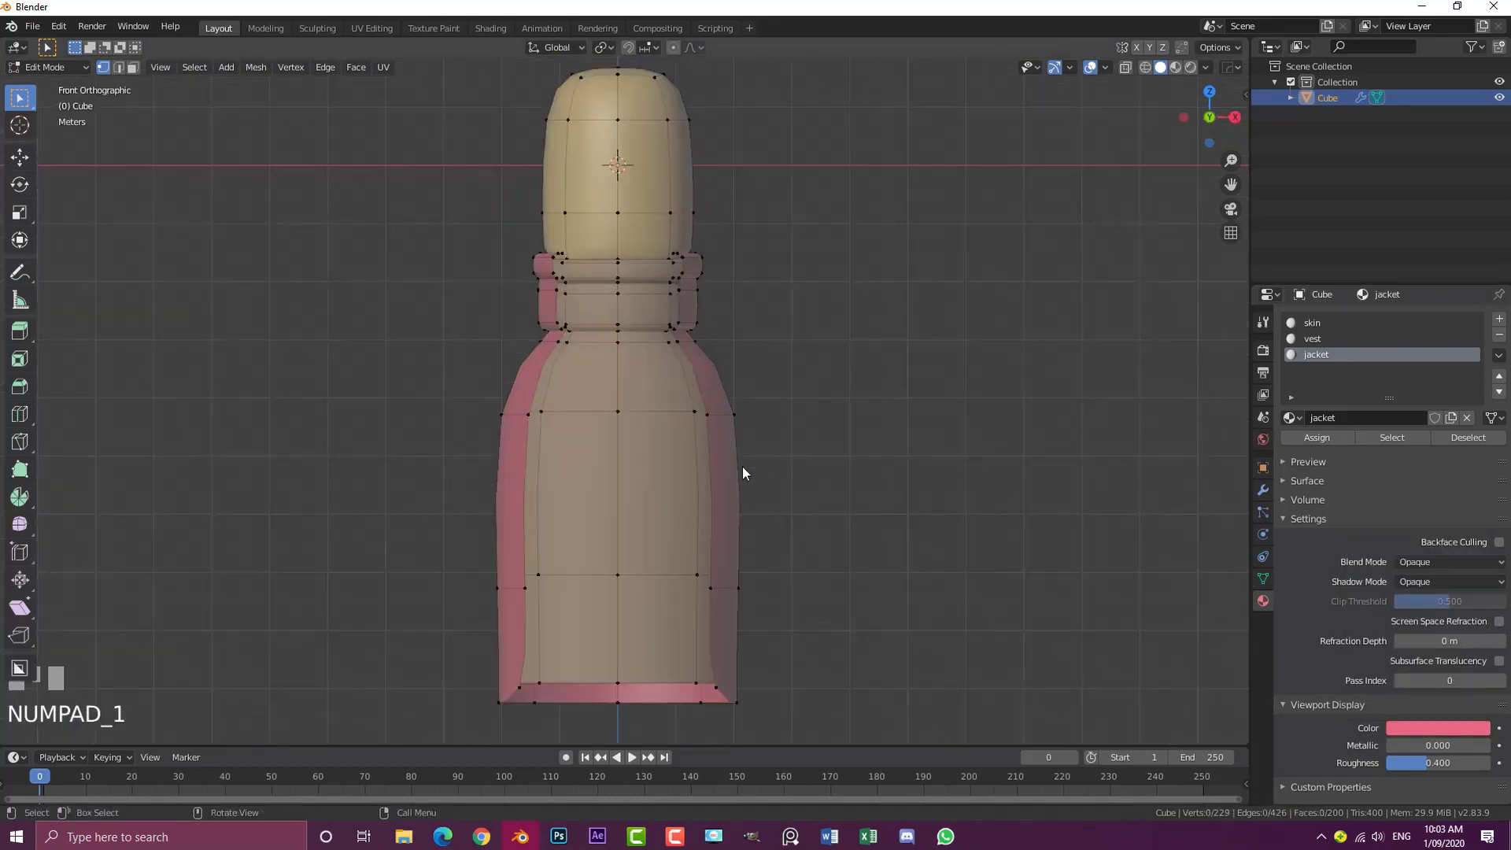
Select the jacket's upper collar loop, grow the selection over the collar section, and delete its vertices
{"action": "middle_click_drag", "start_coordinate": [705, 261], "coordinate": [659, 291]}
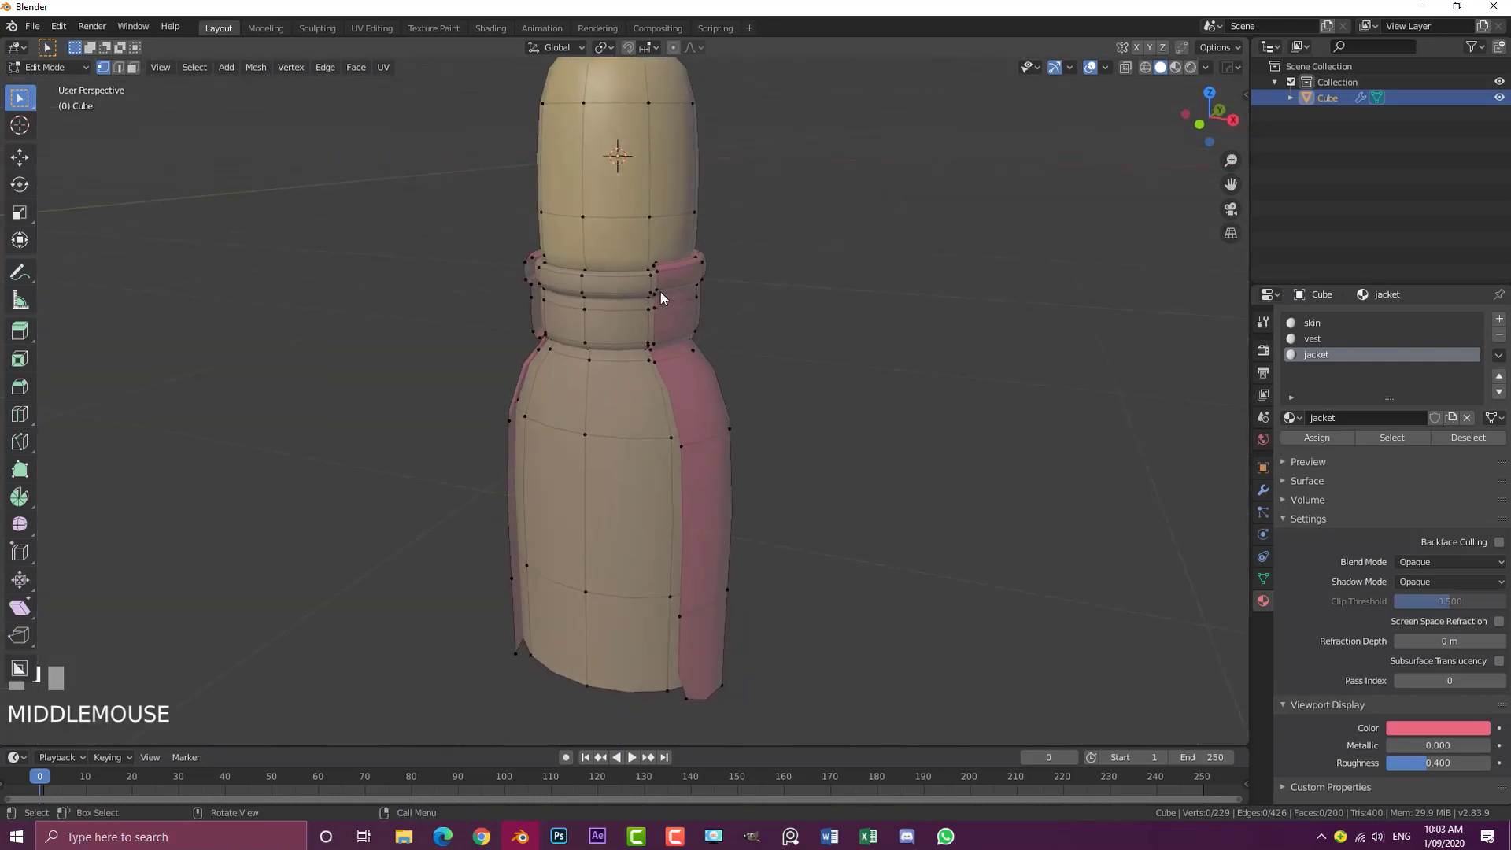
{"action": "scroll", "coordinate": [681, 230], "scroll_direction": "up", "scroll_amount": 3}
{"action": "left_click", "coordinate": [683, 238], "text": "alt+shift"}
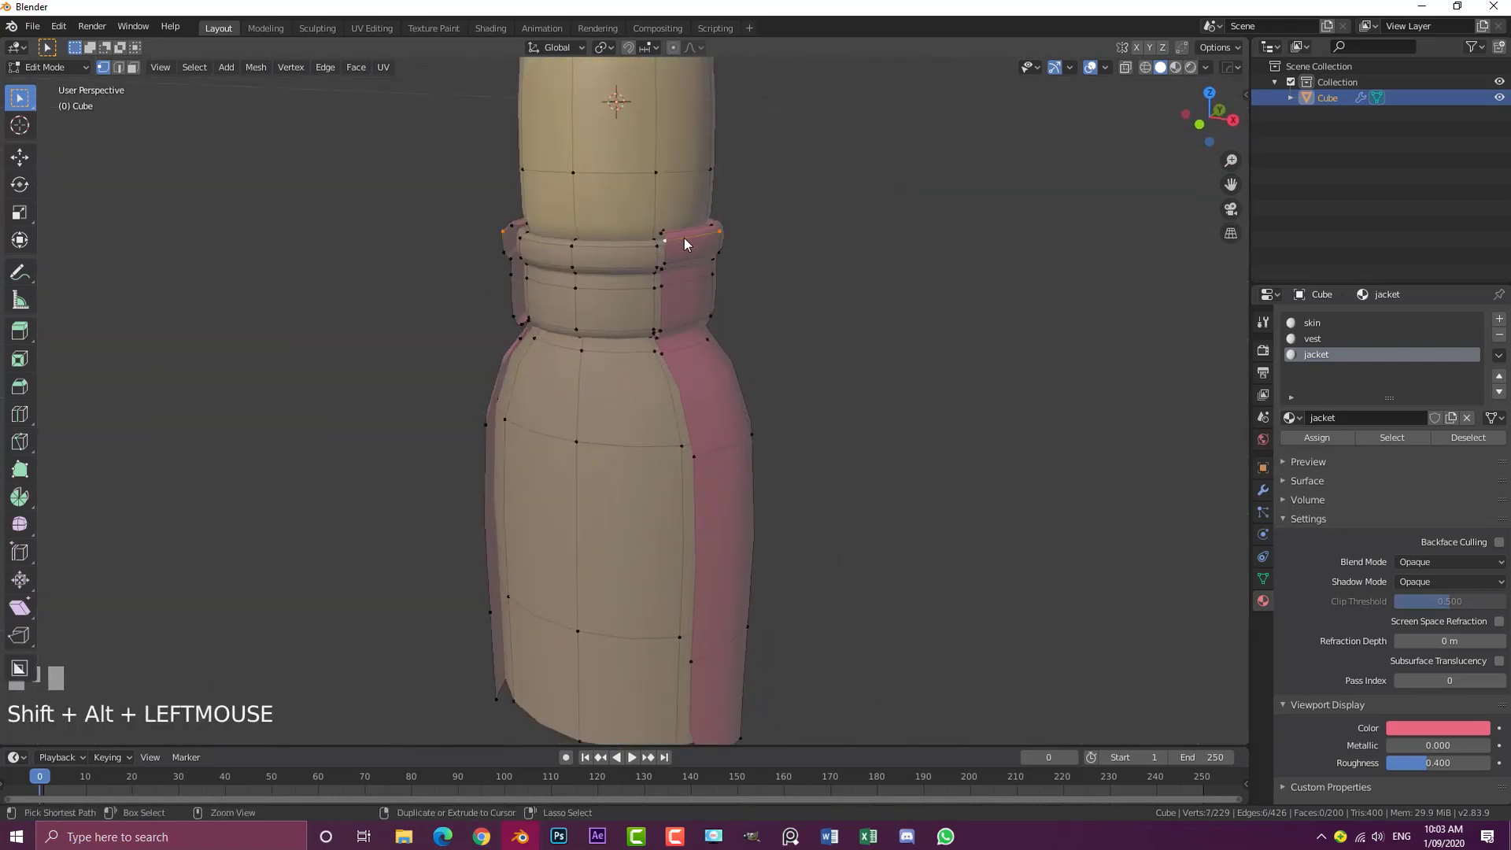
{"action": "key", "text": "ctrl+KP_Add"}
{"action": "key", "text": "x"}
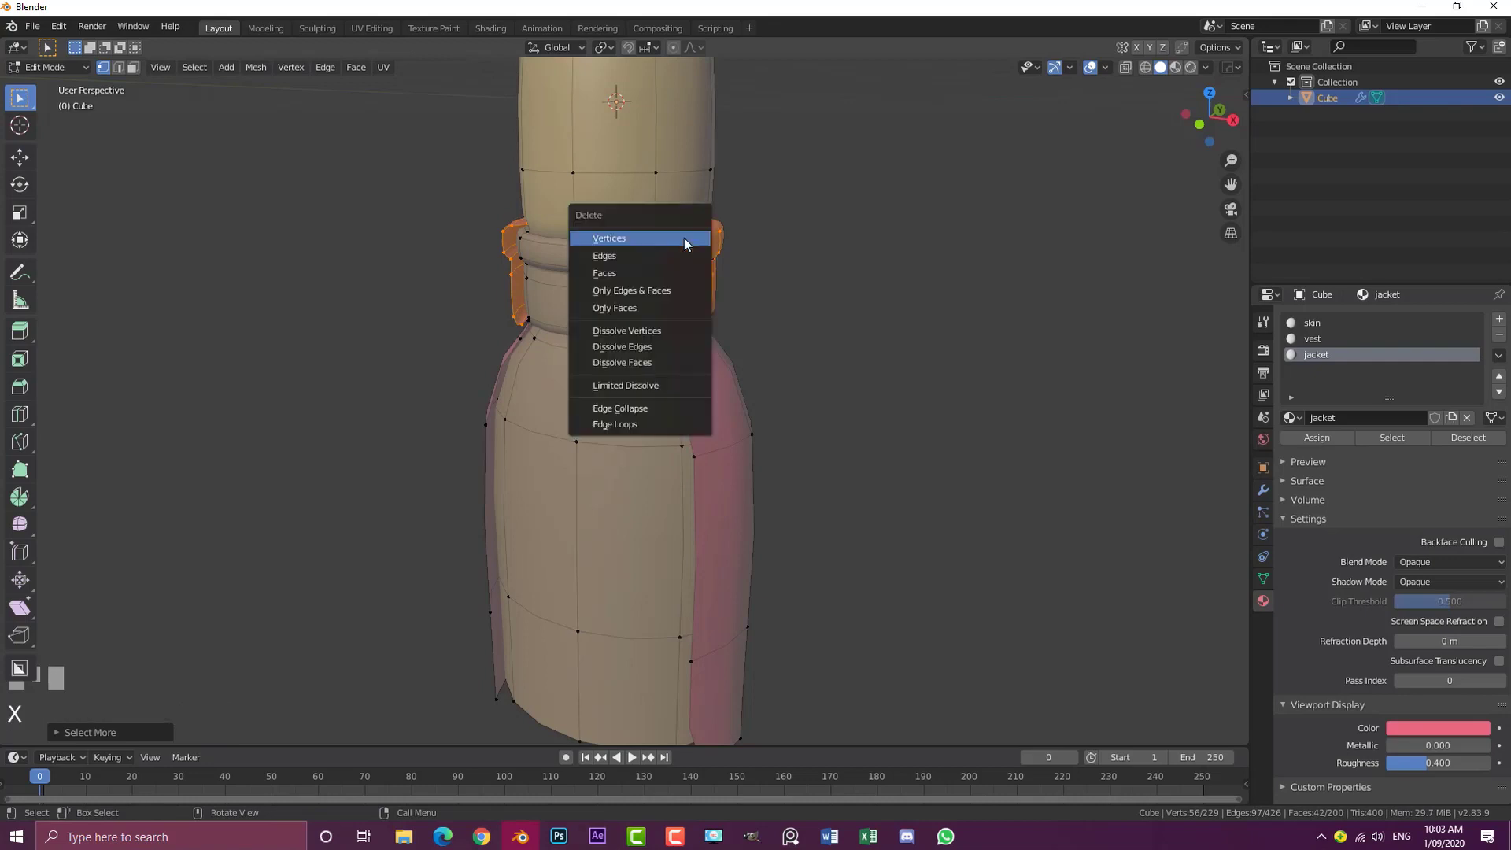
{"action": "left_click", "coordinate": [683, 238]}
Select the jacket's vertical centre-back edge loop and rip it in place to split the jacket into two halves
{"action": "middle_click_drag", "start_coordinate": [711, 349], "coordinate": [616, 385]}
{"action": "scroll", "coordinate": [726, 375], "scroll_direction": "down", "scroll_amount": 3}
{"action": "scroll", "coordinate": [663, 390], "scroll_direction": "up", "scroll_amount": 2}
{"action": "left_click", "coordinate": [644, 382], "text": "alt+shift"}
{"action": "scroll", "coordinate": [545, 441], "scroll_direction": "up", "scroll_amount": 3}
{"action": "key", "text": "ctrl+z"}
{"action": "left_click", "coordinate": [634, 441], "text": "alt+shift"}
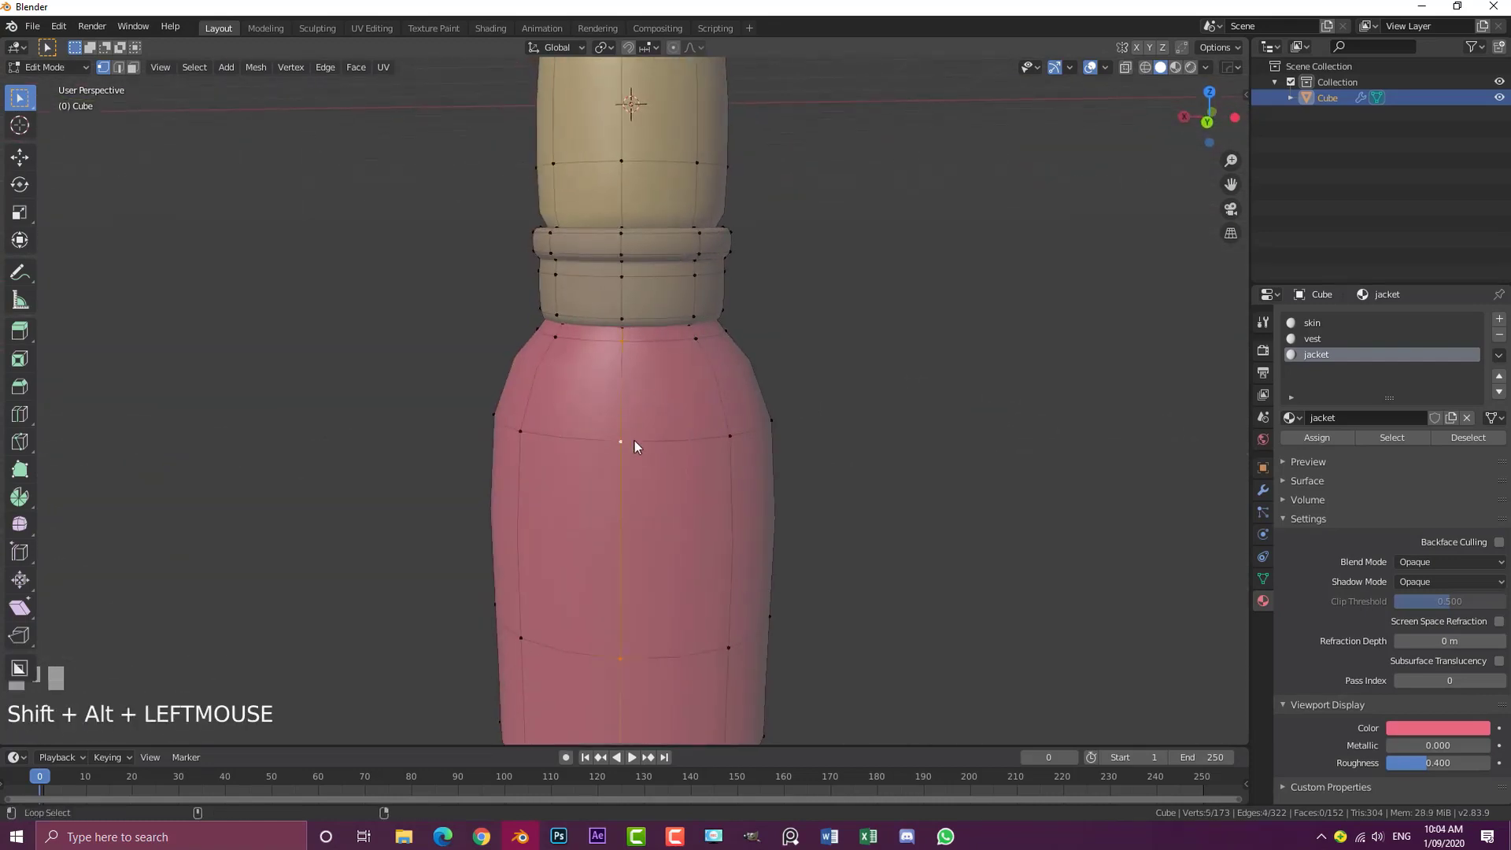
{"action": "middle_click_drag", "start_coordinate": [635, 440], "coordinate": [671, 364]}
{"action": "key", "text": "v"}
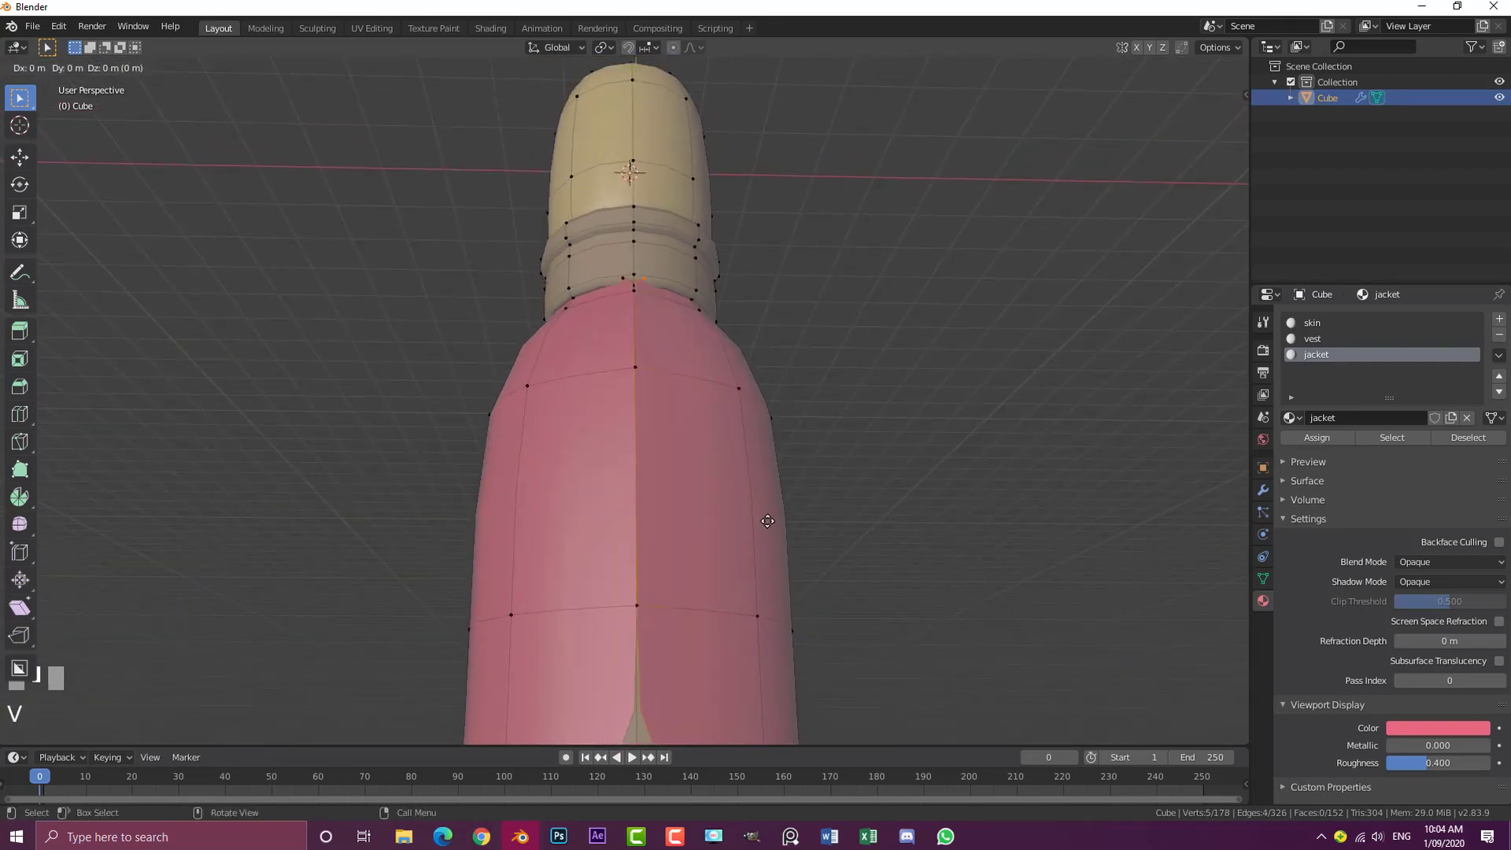
{"action": "right_click", "coordinate": [789, 436]}
Select the linked jacket half on the negative X side and delete its vertices
{"action": "middle_click_drag", "start_coordinate": [790, 435], "coordinate": [589, 468]}
{"action": "left_click", "coordinate": [516, 443]}
{"action": "key", "text": "l"}
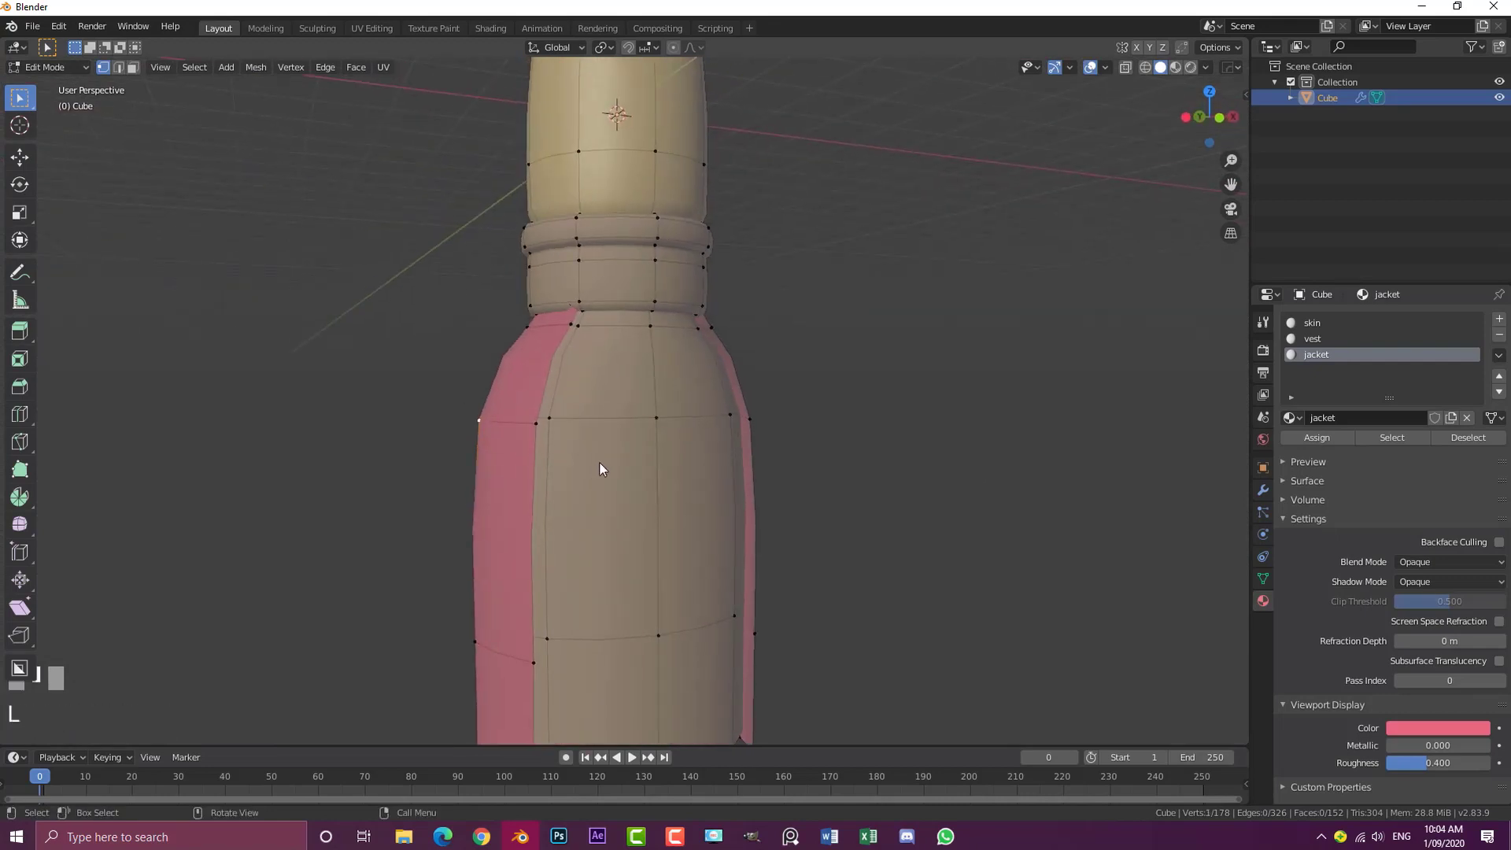
{"action": "key", "text": "ctrl+l"}
{"action": "scroll", "coordinate": [613, 431], "scroll_direction": "down", "scroll_amount": 3}
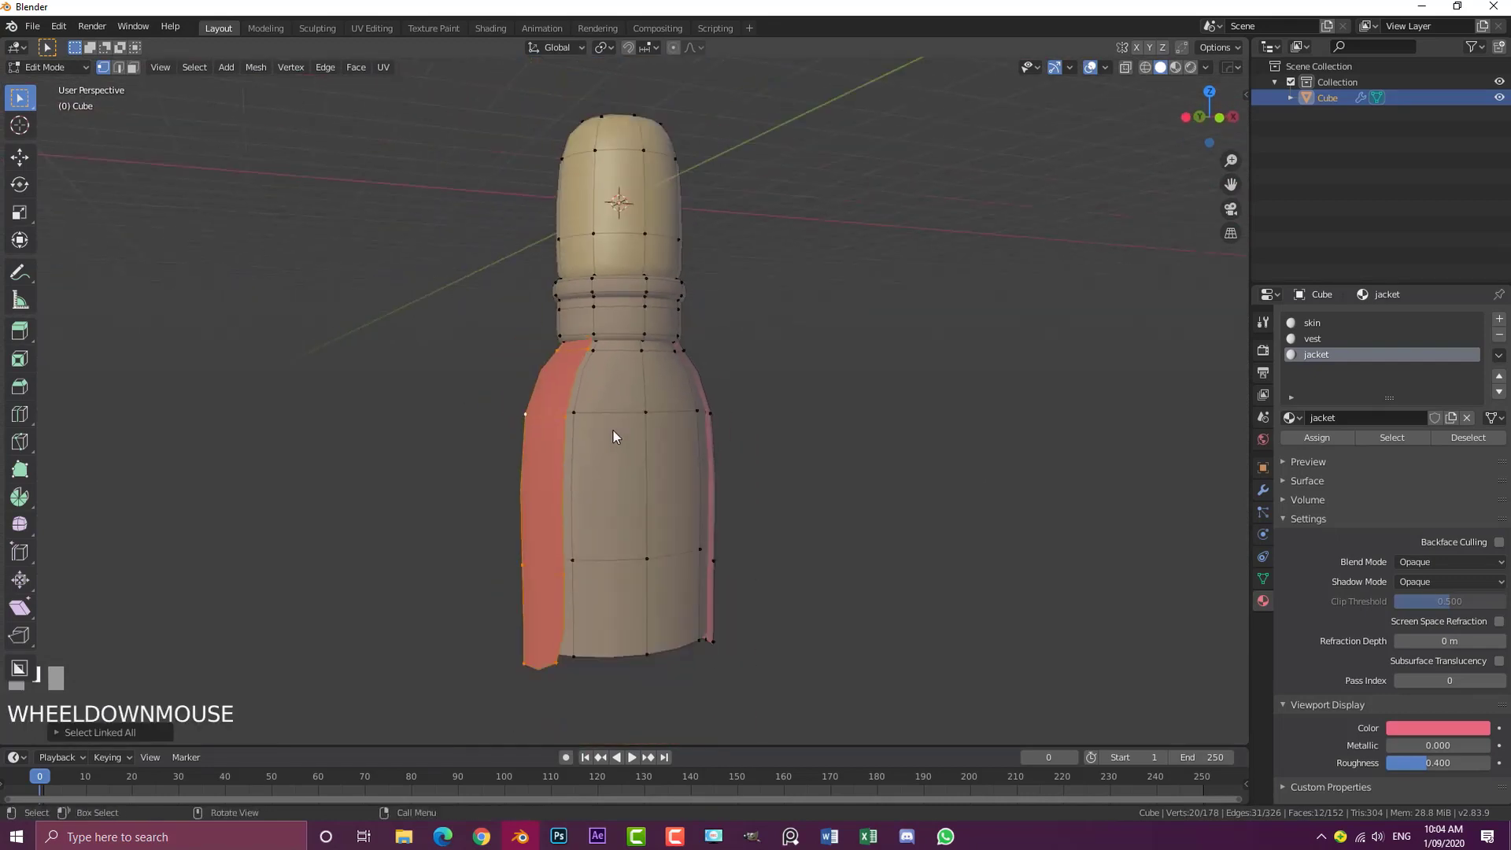
{"action": "middle_click_drag", "start_coordinate": [612, 432], "coordinate": [587, 429]}
{"action": "key", "text": "x"}
{"action": "left_click", "coordinate": [584, 424]}
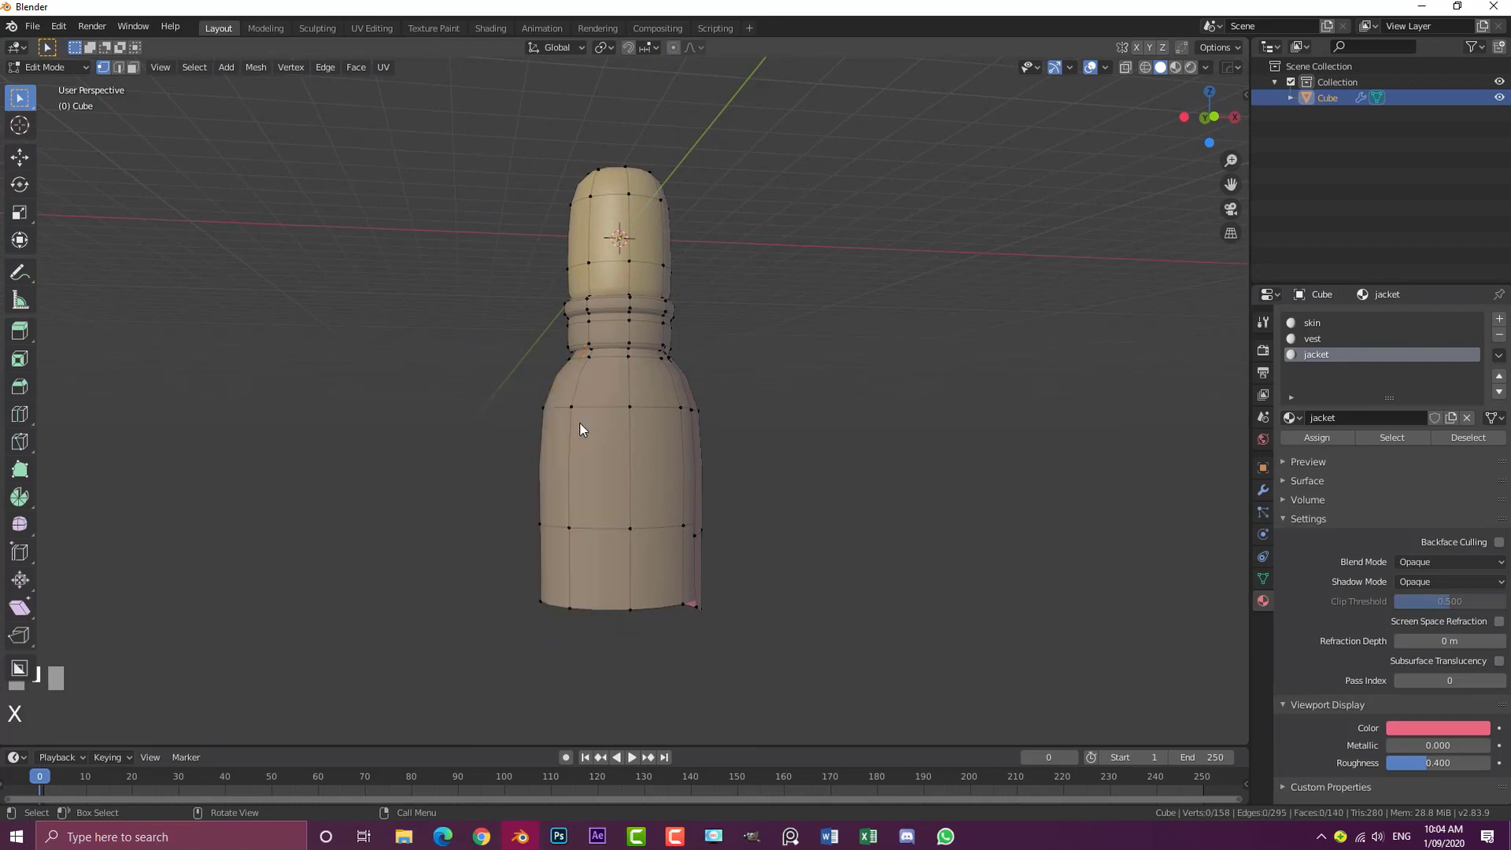
Separate the remaining jacket half into its own object by selection and select it in Object Mode
{"action": "middle_click_drag", "start_coordinate": [721, 304], "coordinate": [658, 330]}
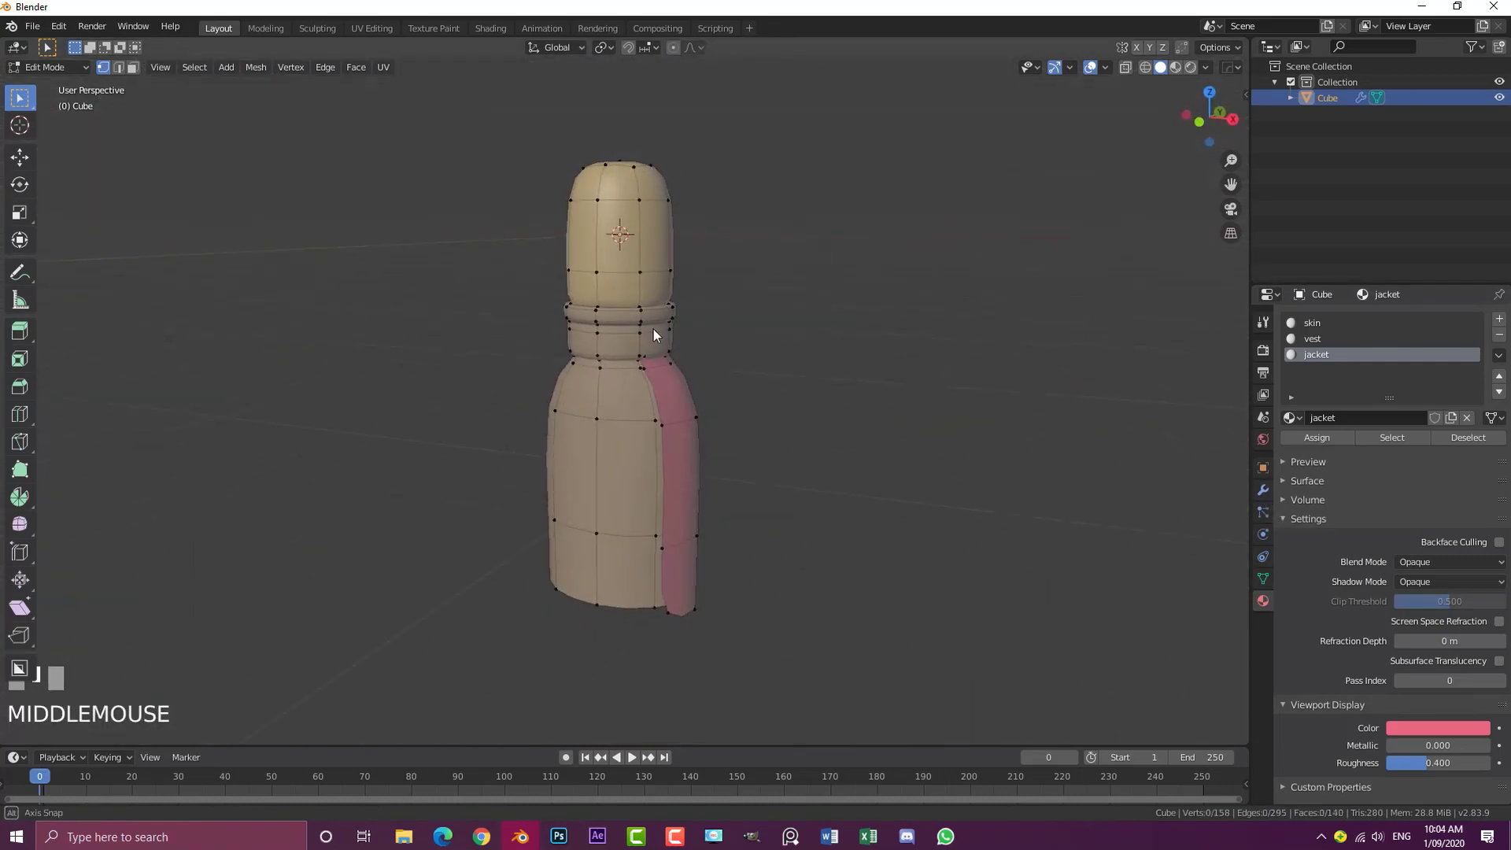
{"action": "scroll", "coordinate": [903, 466], "scroll_direction": "up", "scroll_amount": 1}
{"action": "left_click", "coordinate": [728, 424]}
{"action": "key", "text": "ctrl+l"}
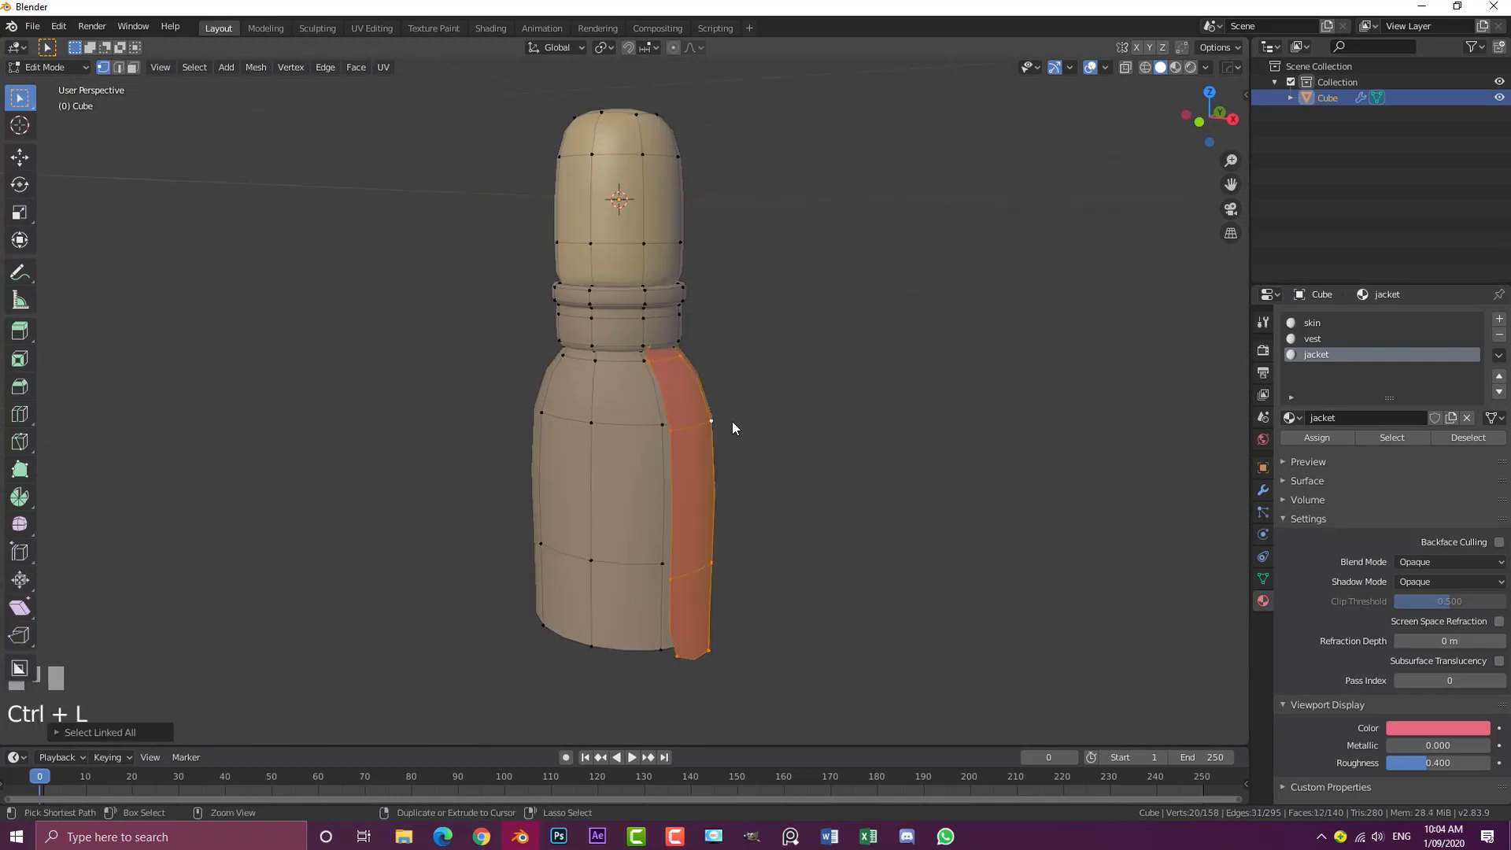
{"action": "key", "text": "p"}
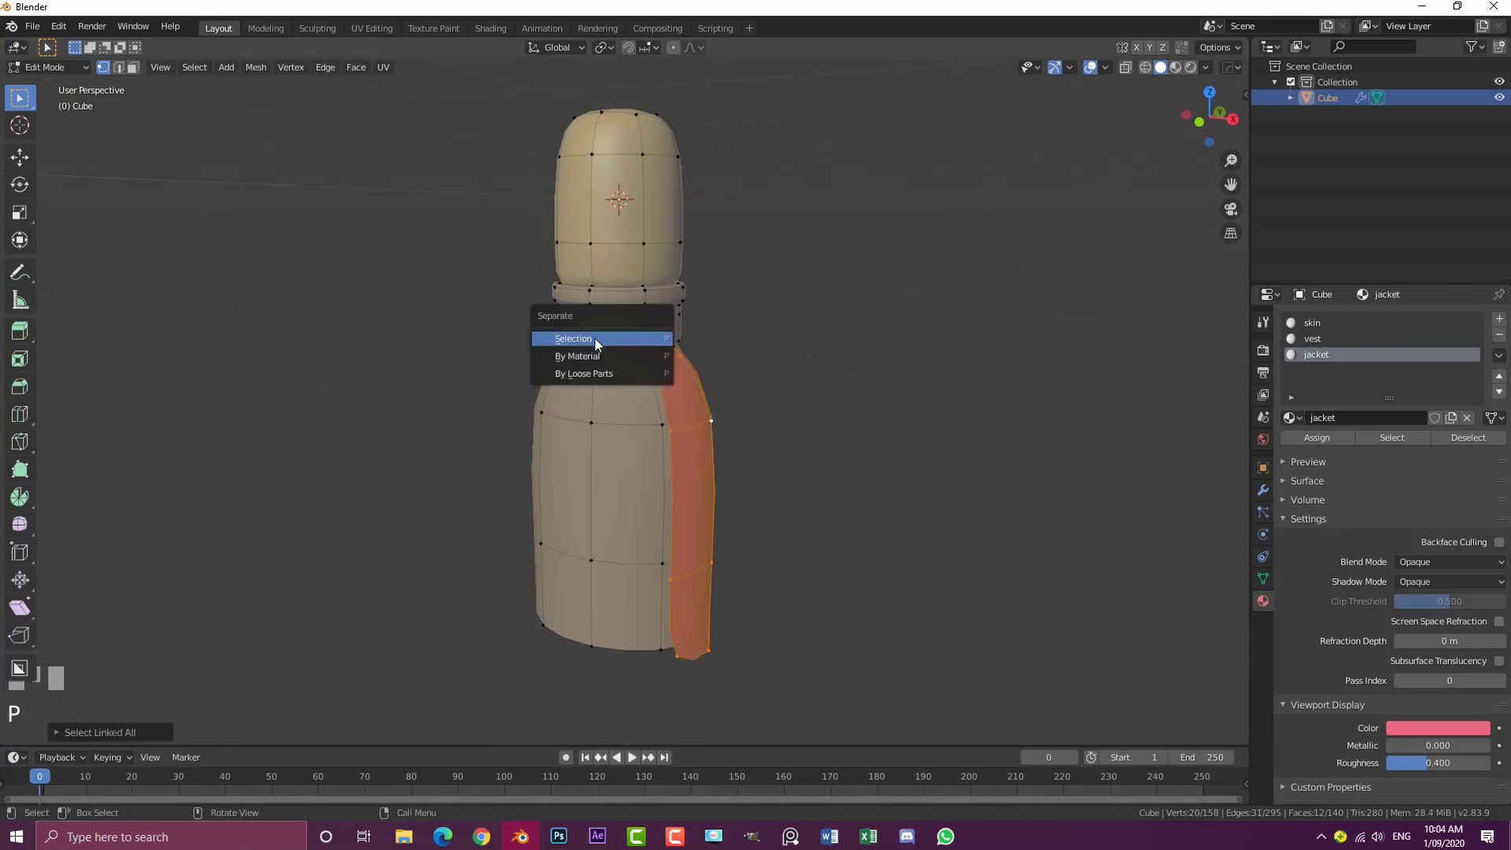
{"action": "left_click", "coordinate": [595, 340]}
{"action": "key", "text": "Tab"}
{"action": "left_click", "coordinate": [705, 416]}
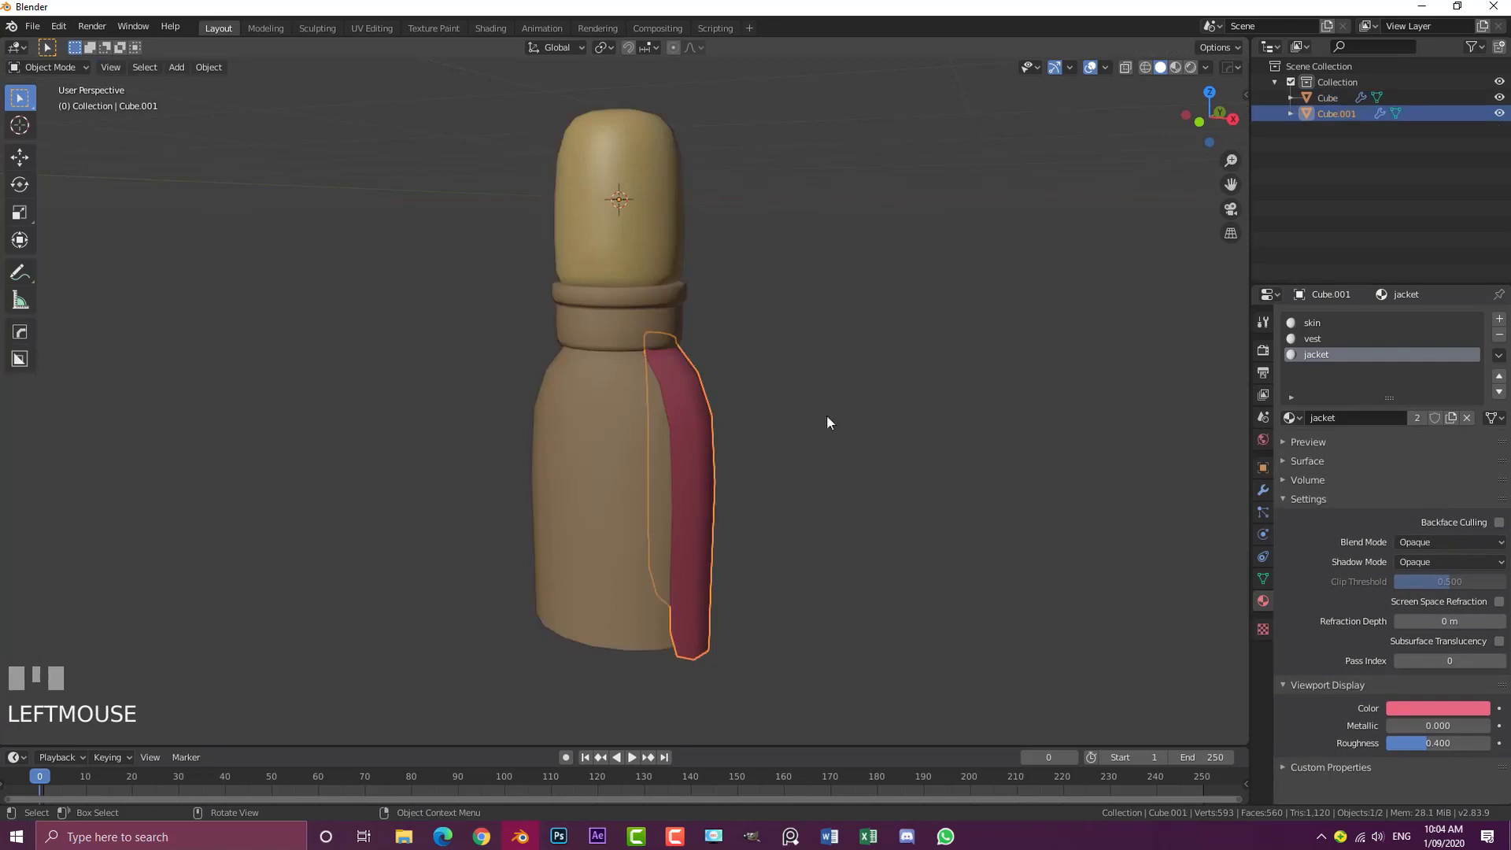
Add an X-axis Mirror modifier to the jacket, place it above the Subdivision modifier, and enable Clipping
{"action": "left_click", "coordinate": [1263, 489]}
{"action": "left_click", "coordinate": [1307, 319]}
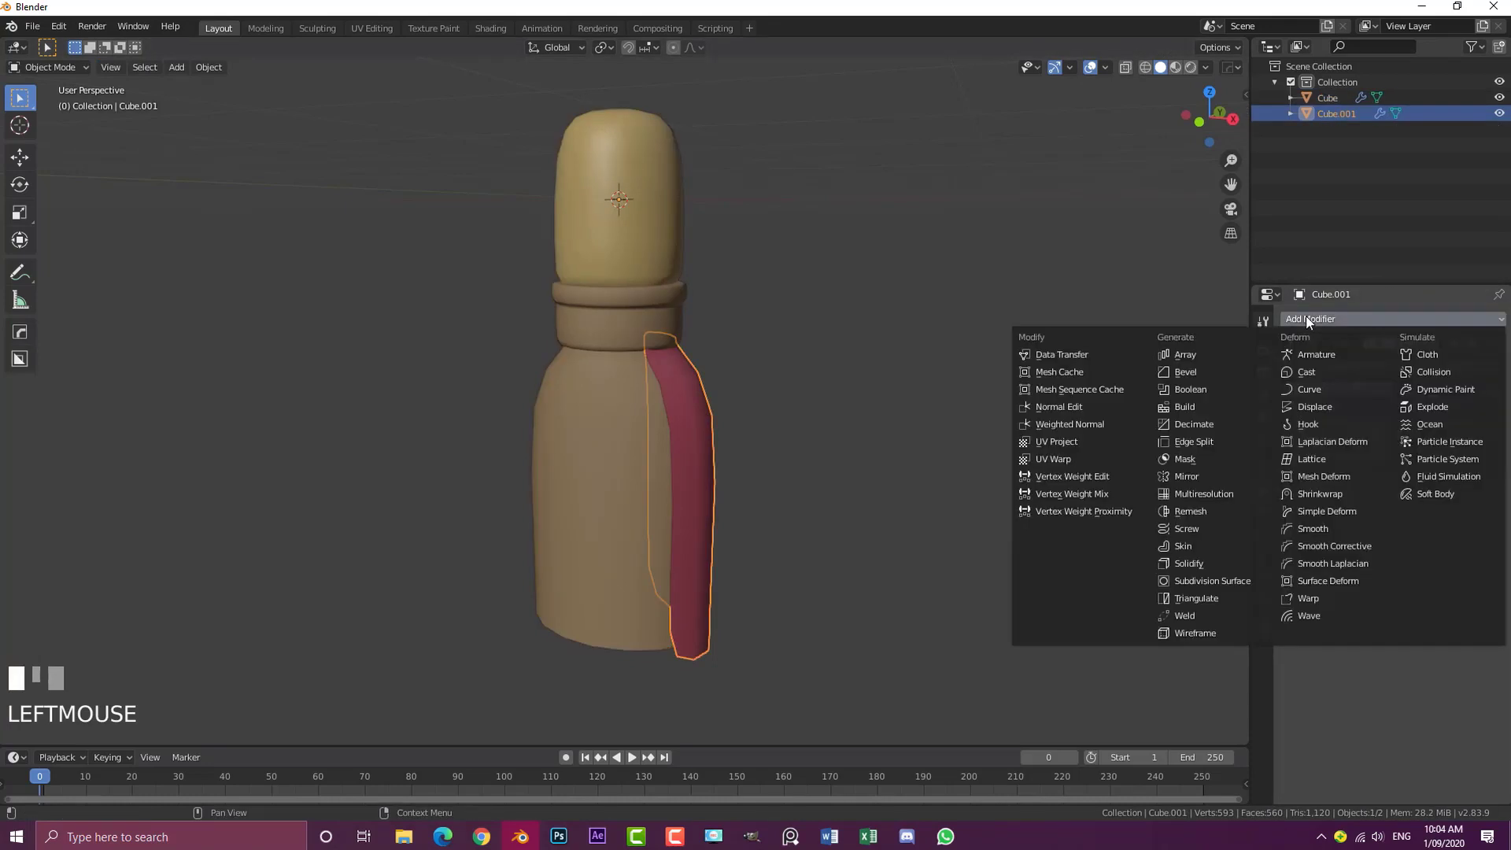
{"action": "left_click", "coordinate": [1206, 476]}
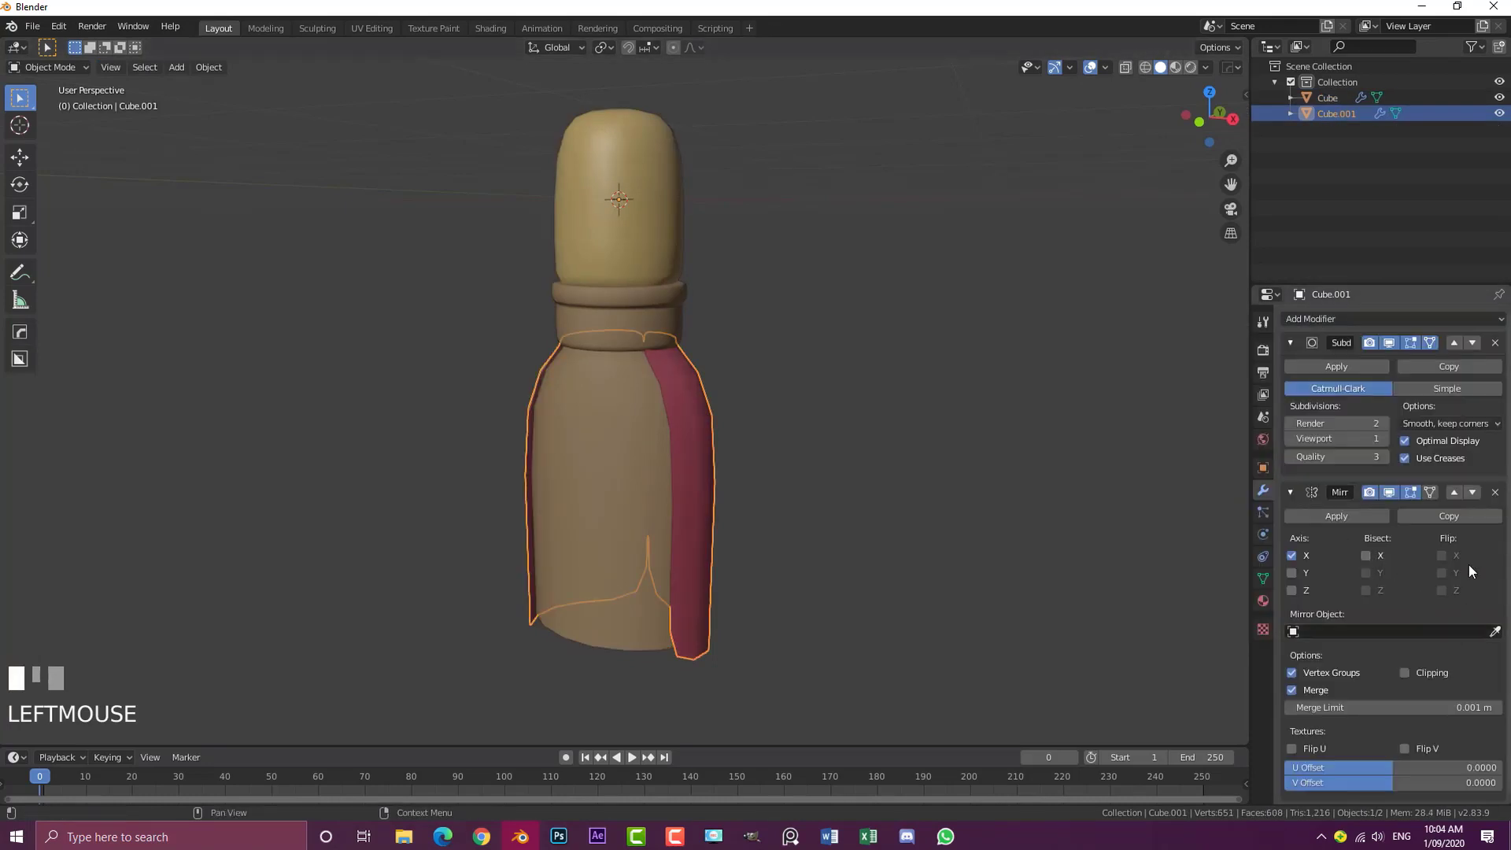
{"action": "left_click", "coordinate": [1454, 492]}
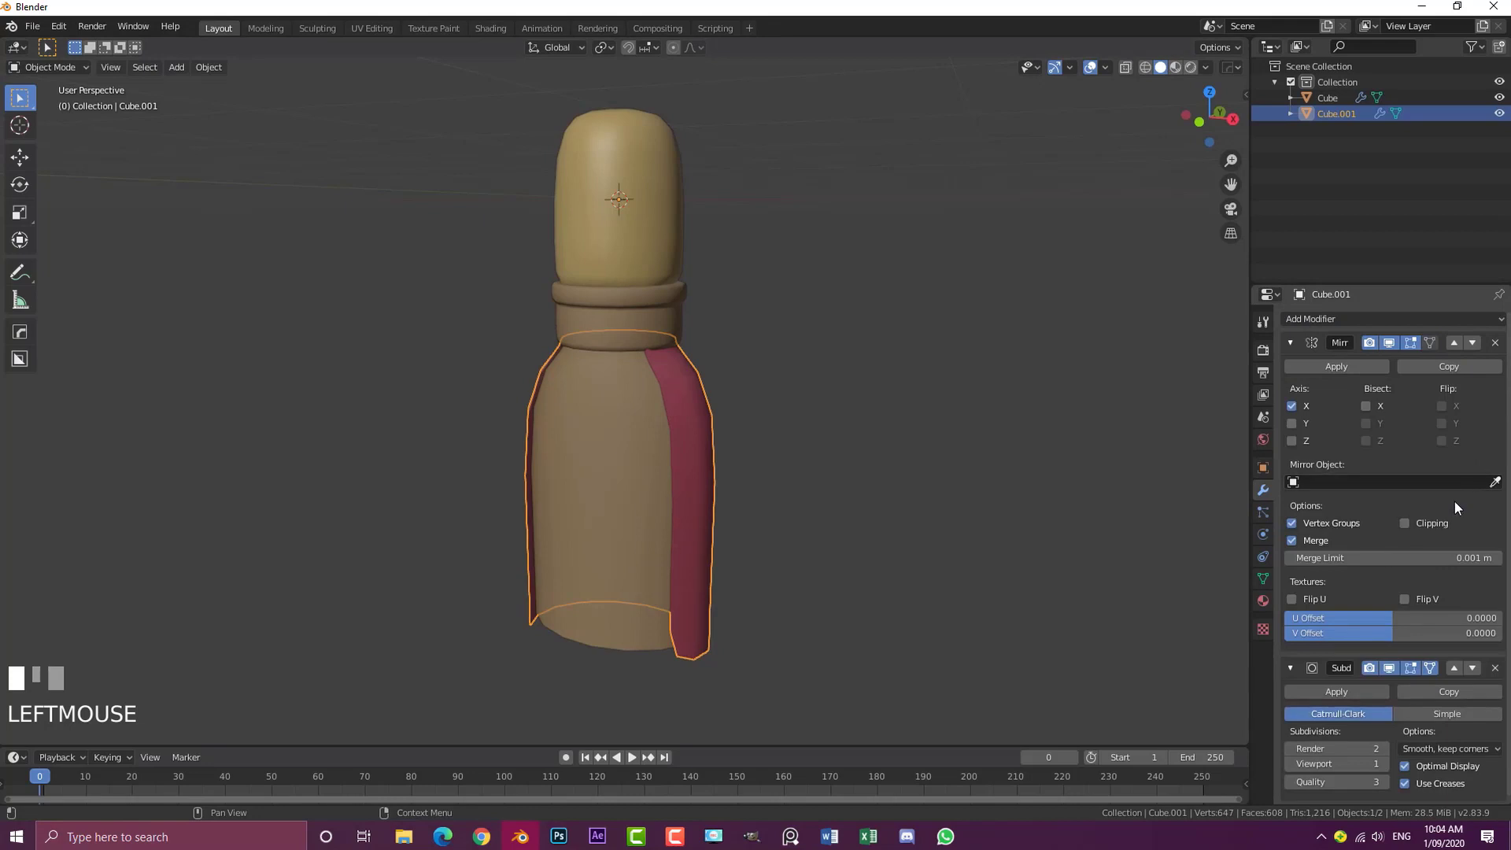
{"action": "left_click", "coordinate": [1405, 523]}
{"action": "left_click", "coordinate": [1291, 341]}
Add a horizontal loop cut across the jacket's shoulder area, between the neckline and the upper chest loop
{"action": "middle_click_drag", "start_coordinate": [740, 367], "coordinate": [817, 364]}
{"action": "key", "text": "KP_1"}
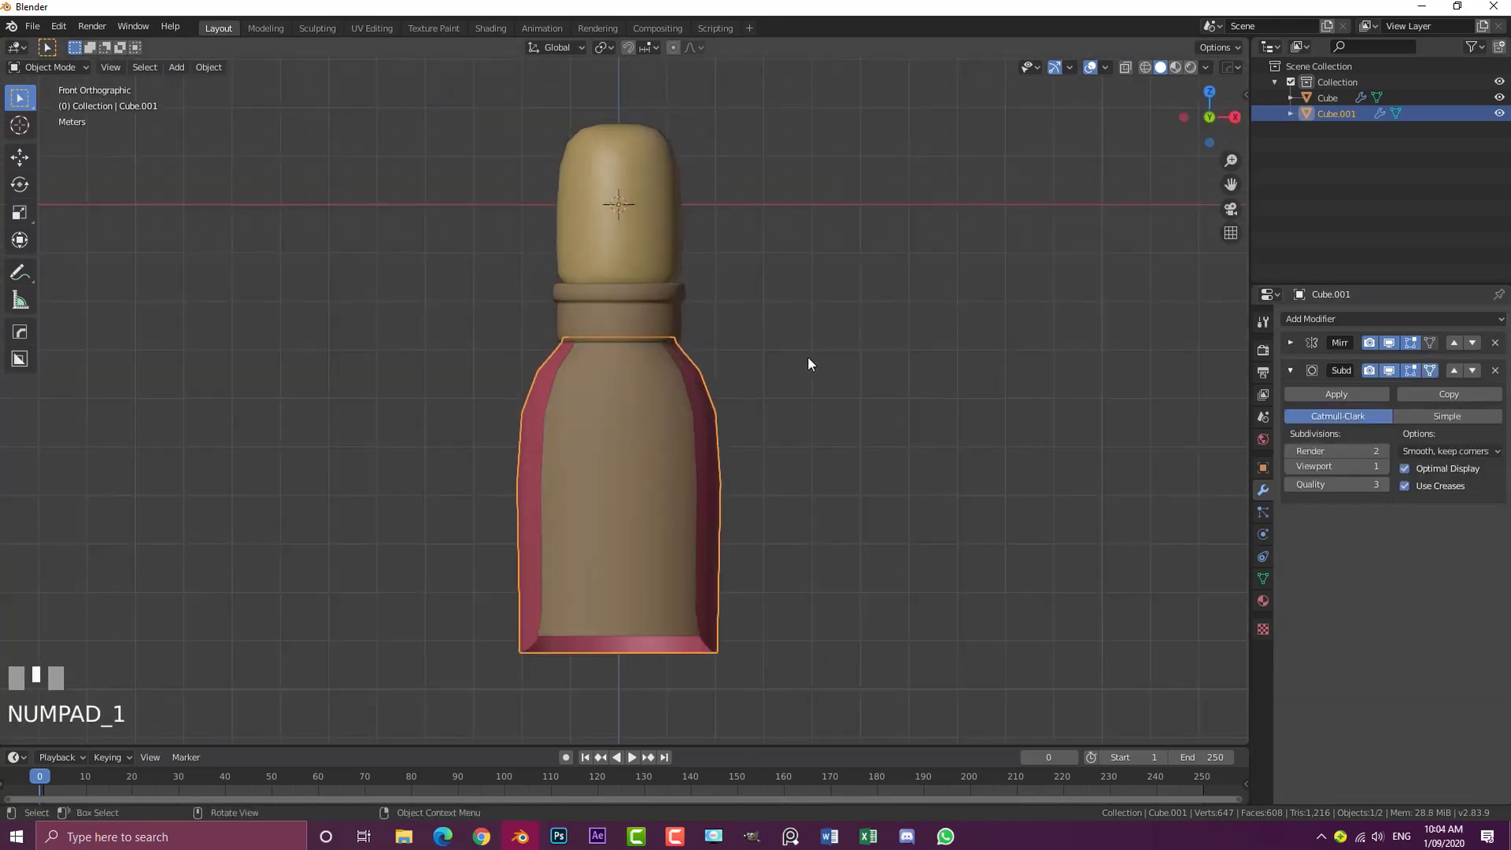
{"action": "scroll", "coordinate": [613, 358], "scroll_direction": "up", "scroll_amount": 1}
{"action": "key", "text": "Tab"}
{"action": "mouse_move", "coordinate": [707, 354]}
{"action": "middle_mouse_down"}
{"action": "mouse_move", "coordinate": [734, 351]}
{"action": "mouse_move", "coordinate": [664, 405]}
{"action": "mouse_move", "coordinate": [675, 417]}
{"action": "mouse_move", "coordinate": [698, 377]}
{"action": "middle_mouse_up"}
{"action": "scroll", "coordinate": [664, 405], "scroll_direction": "up", "scroll_amount": 2}
{"action": "key", "text": "a"}
{"action": "key", "text": "ctrl+r"}
{"action": "left_click", "coordinate": [698, 416]}
{"action": "left_click", "coordinate": [702, 422]}
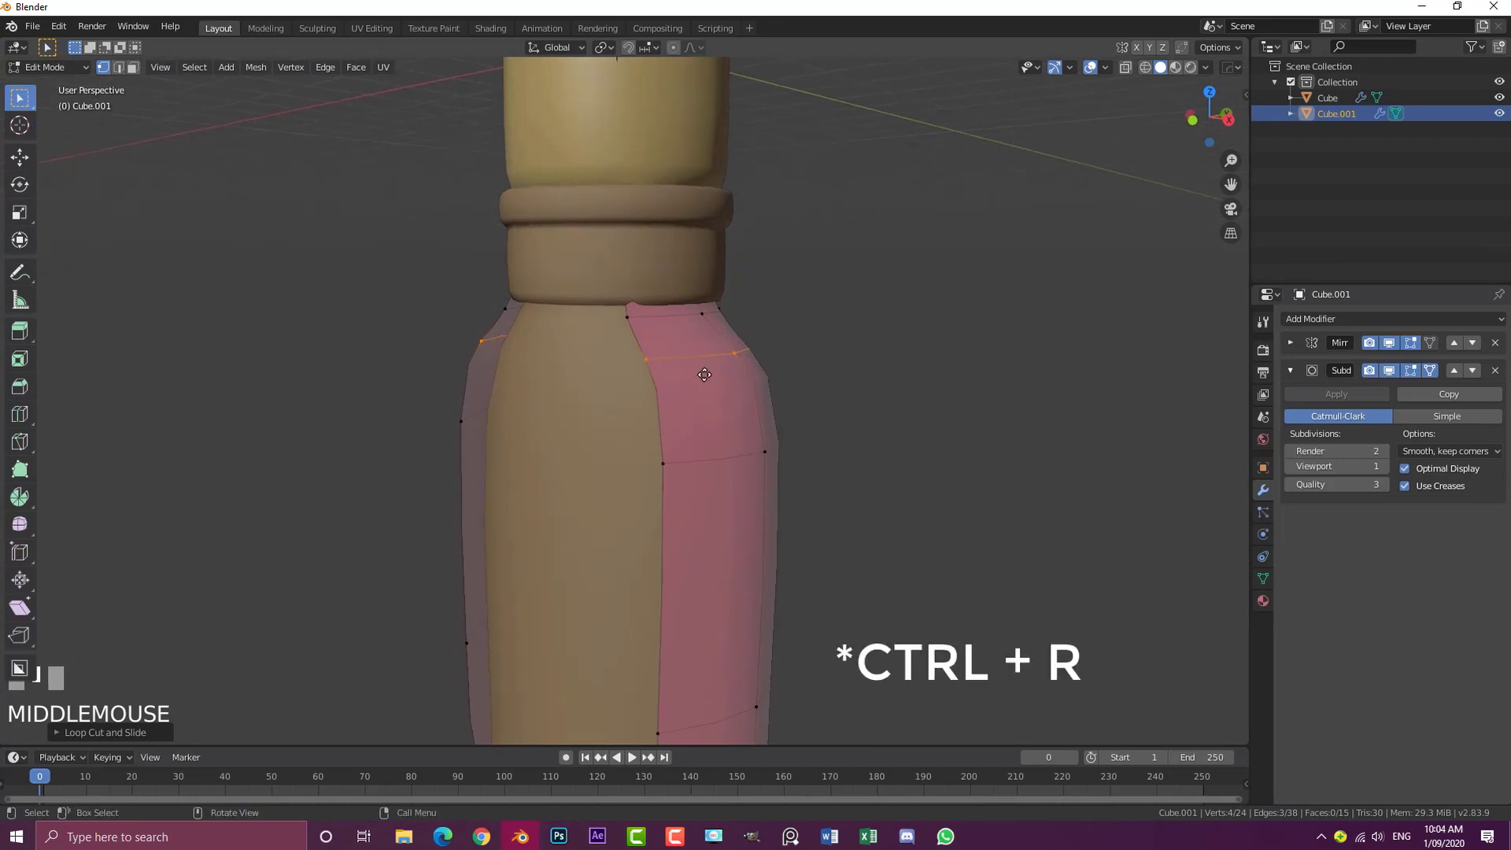
Try sliding the new shoulder loop, and turn off the Mirror modifier's display in Edit Mode
{"action": "key", "text": "g"}
{"action": "key", "text": "g"}
{"action": "right_click", "coordinate": [709, 395]}
{"action": "left_click", "coordinate": [1418, 341]}
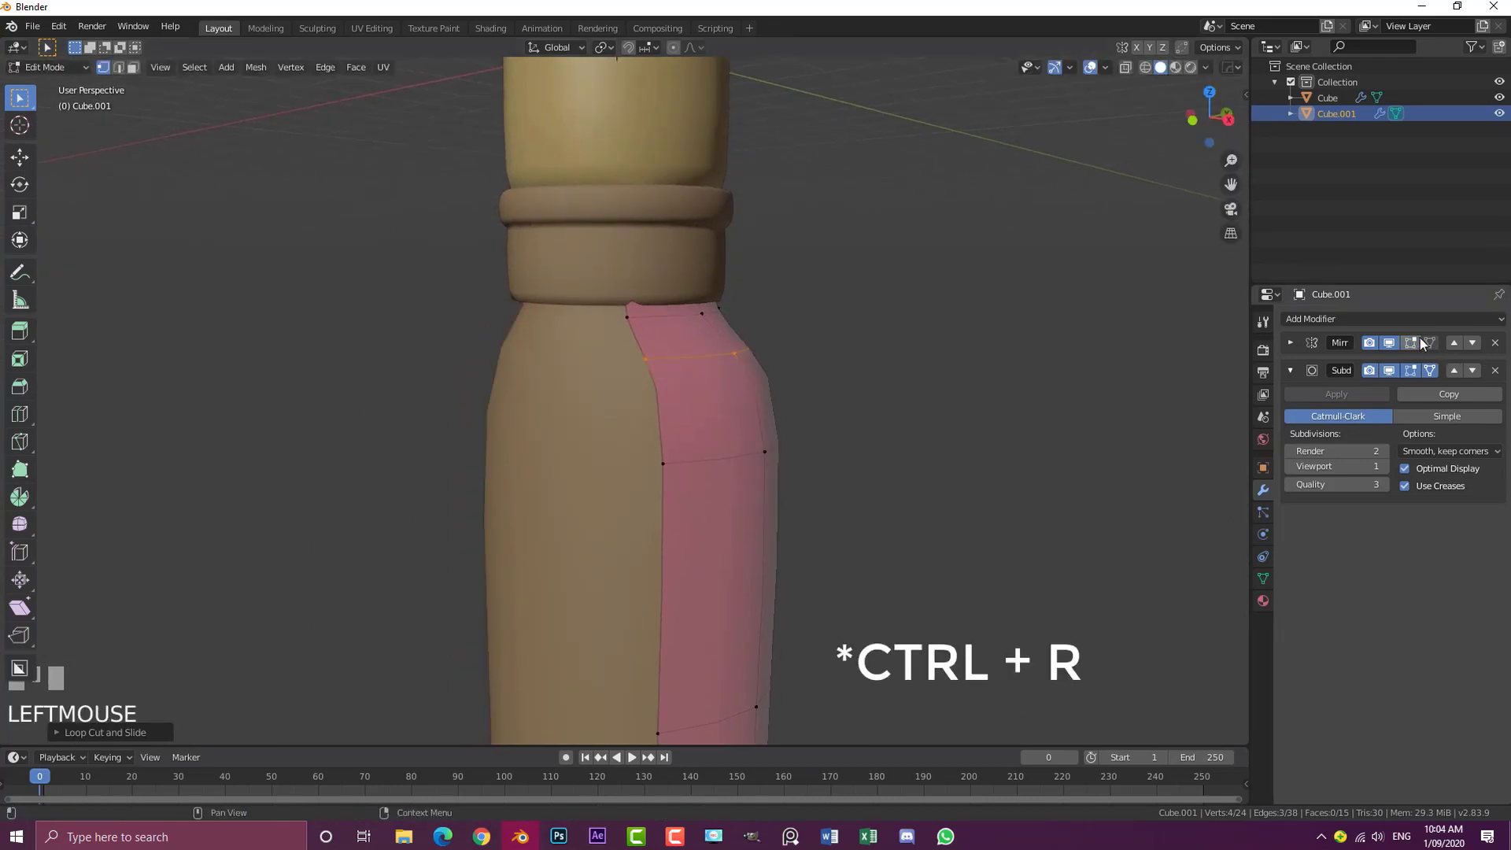
Restore the Mirror modifier's Edit Mode display, turn off the Subdivision's on-cage display, and slide the jacket's upper chest loop
{"action": "left_click", "coordinate": [1418, 341]}
{"action": "left_click", "coordinate": [1430, 371]}
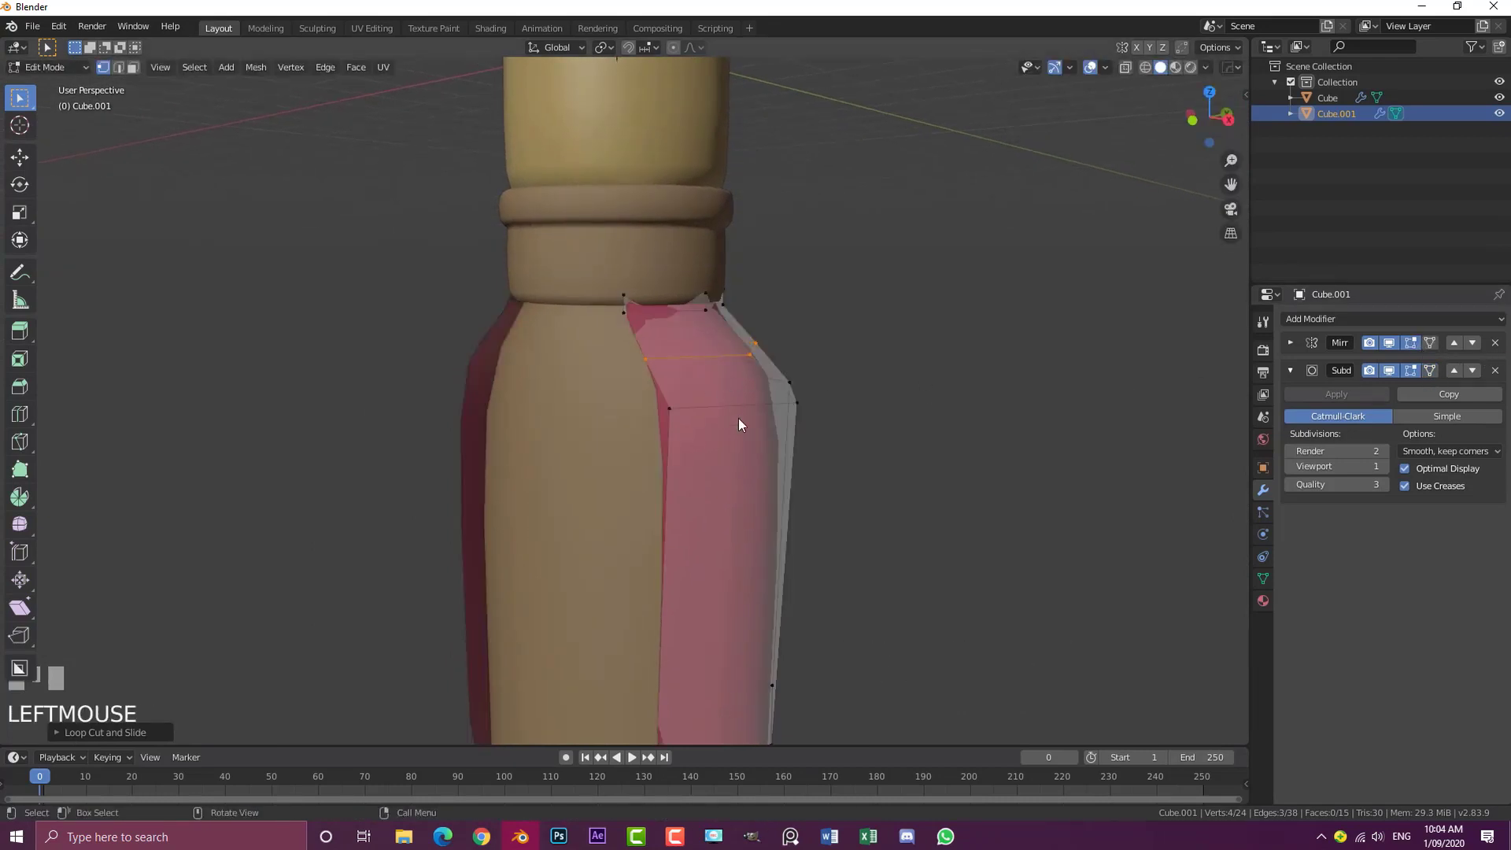
{"action": "key", "text": "alt+a"}
{"action": "middle_click_drag", "start_coordinate": [758, 414], "coordinate": [801, 451]}
{"action": "left_click", "coordinate": [632, 419], "text": "alt+shift"}
{"action": "key", "text": "g"}
{"action": "key", "text": "g"}
{"action": "left_click", "coordinate": [852, 445]}
{"action": "scroll", "coordinate": [801, 452], "scroll_direction": "up", "scroll_amount": 2}
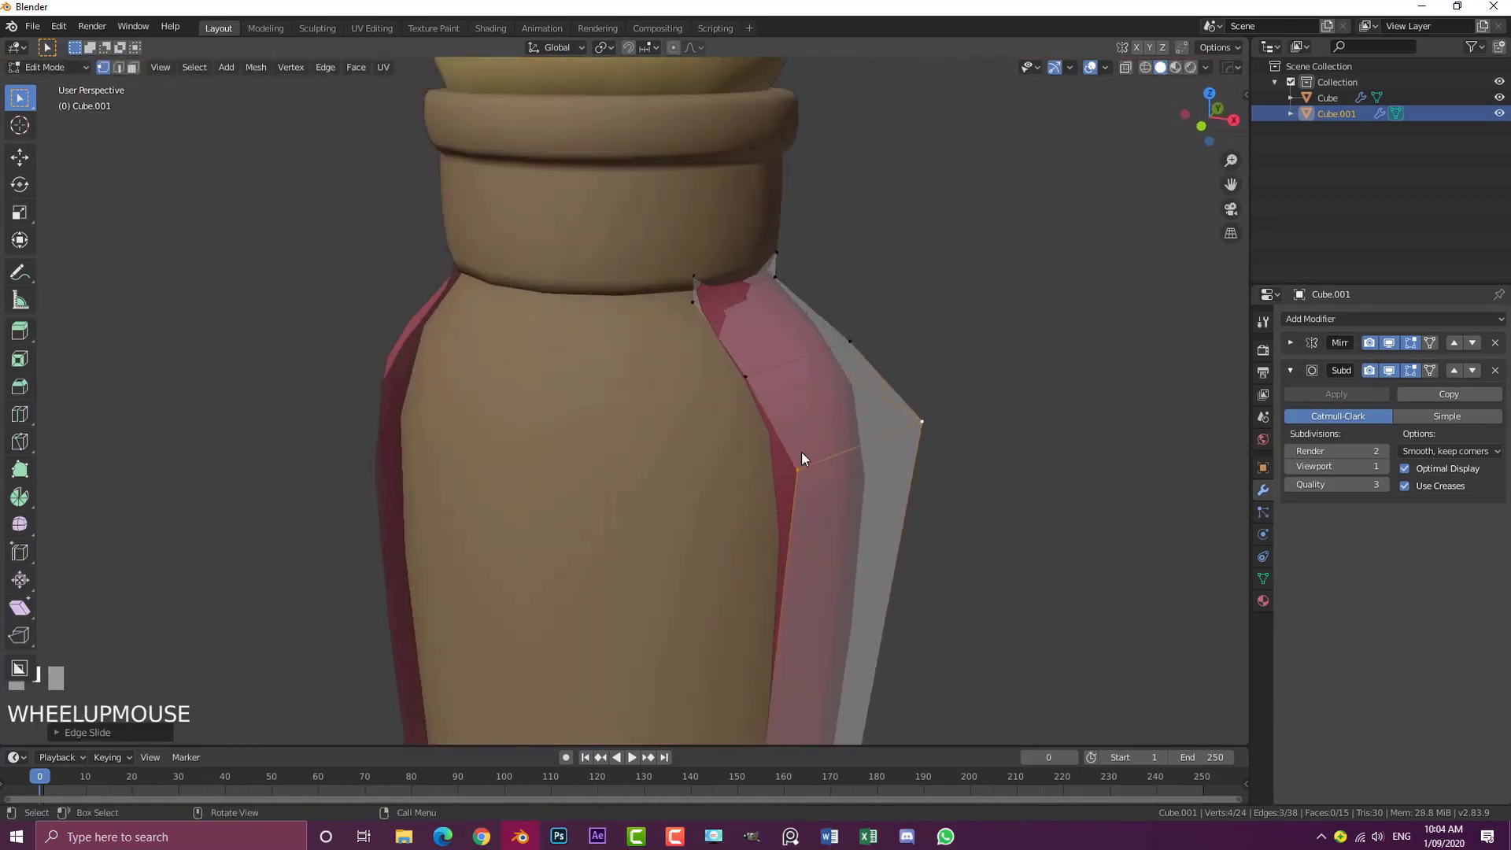
Duplicate the jacket's front edge between neckline and shoulder loop, and position the copy just outside the jacket front
{"action": "left_click", "coordinate": [742, 379]}
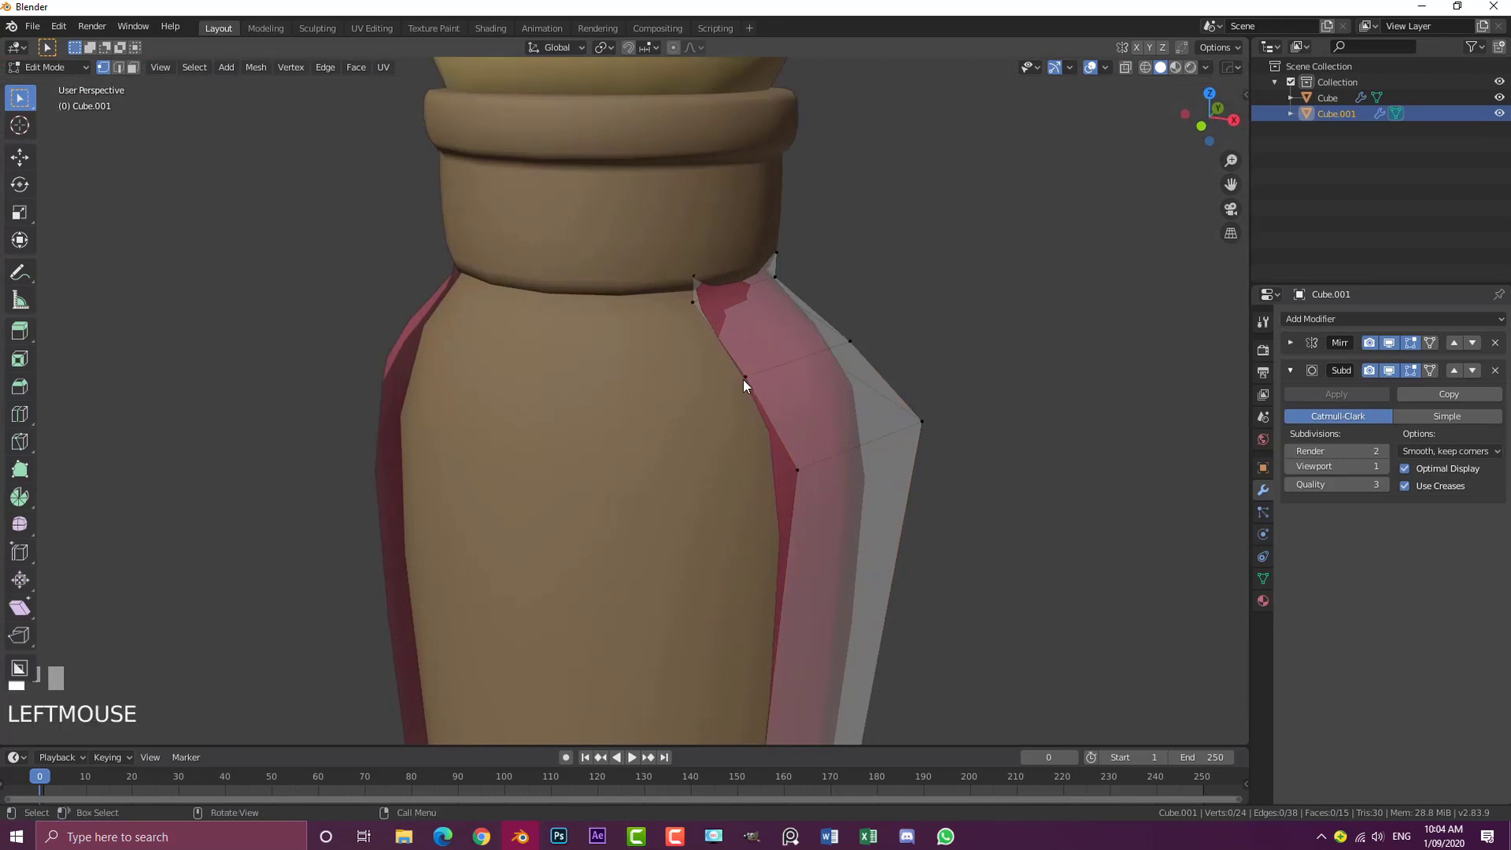
{"action": "left_click", "coordinate": [693, 305], "text": "shift"}
{"action": "middle_click_drag", "start_coordinate": [691, 313], "coordinate": [668, 267]}
{"action": "key", "text": "shift+d"}
{"action": "left_click", "coordinate": [671, 373]}
{"action": "key", "text": "g"}
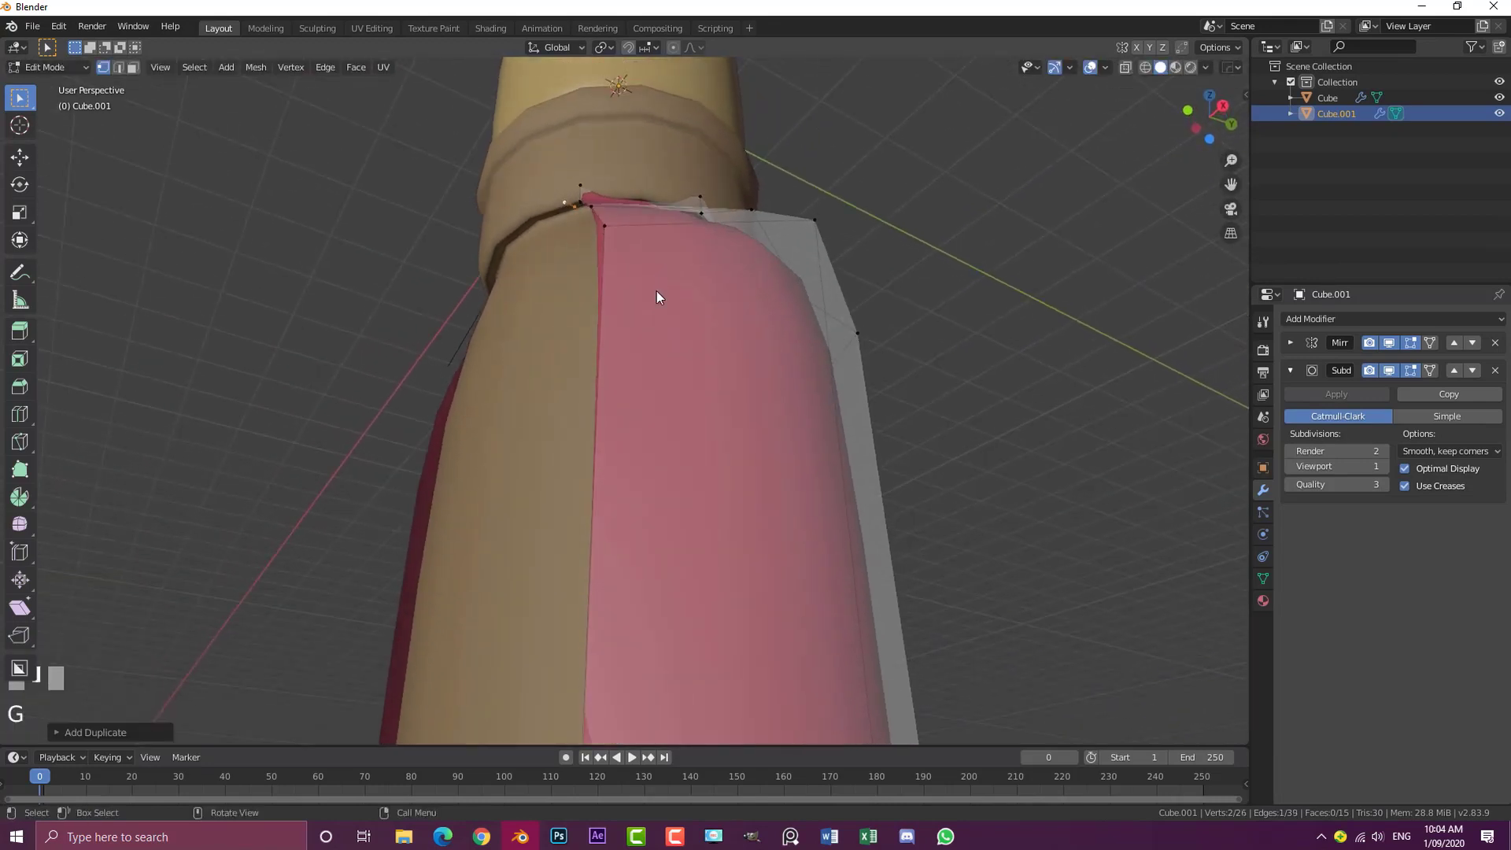
{"action": "scroll", "coordinate": [617, 375], "scroll_direction": "down", "scroll_amount": 2}
{"action": "scroll", "coordinate": [619, 356], "scroll_direction": "up", "scroll_amount": 1}
{"action": "key", "text": "g"}
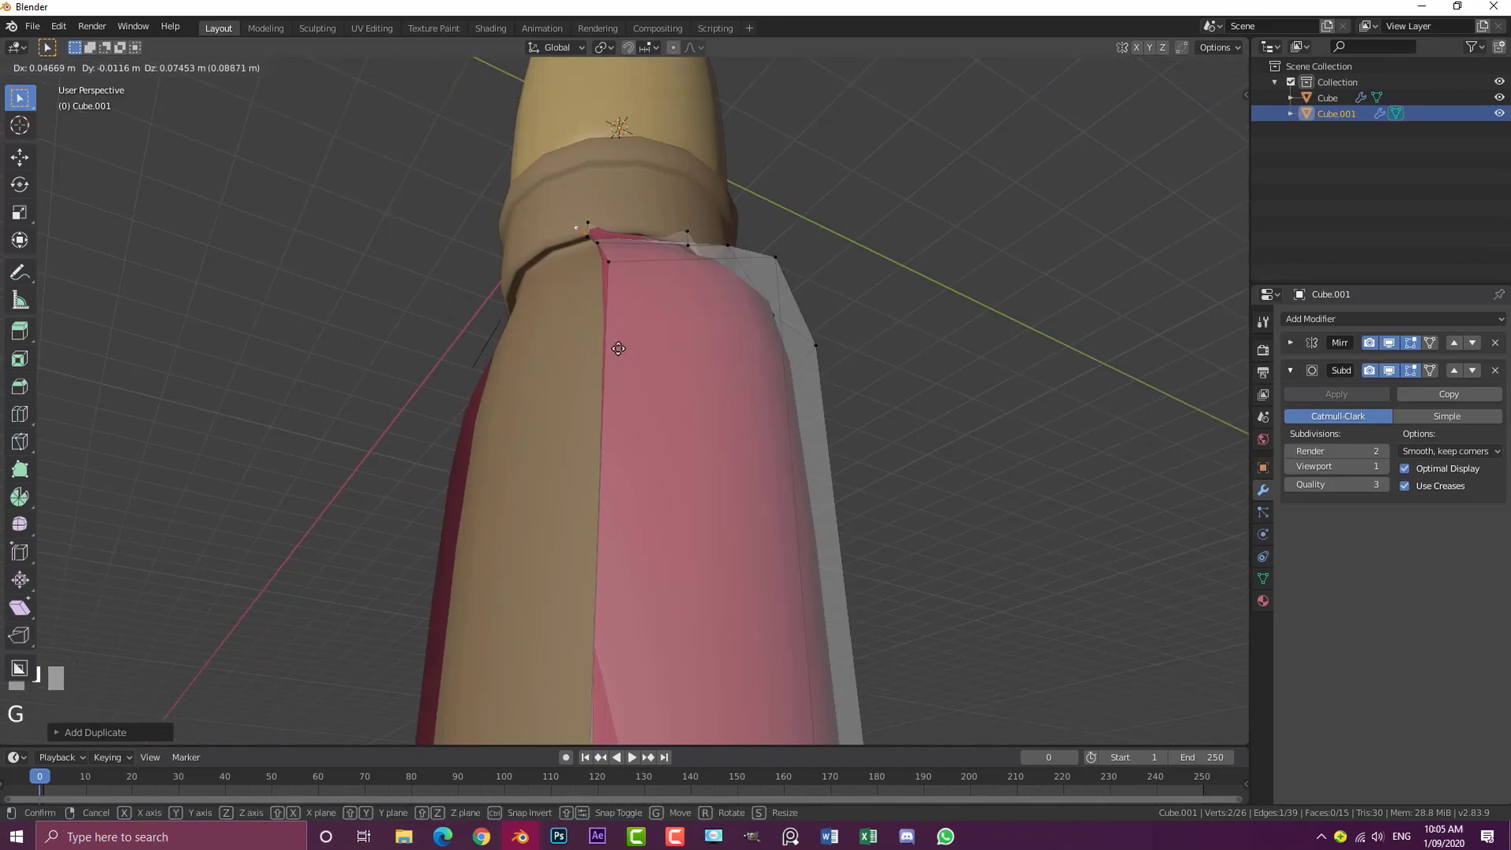
{"action": "left_click", "coordinate": [646, 336]}
{"action": "mouse_move", "coordinate": [646, 336]}
{"action": "middle_mouse_down"}
{"action": "mouse_move", "coordinate": [650, 319]}
{"action": "mouse_move", "coordinate": [650, 337]}
{"action": "middle_mouse_up"}
Extrude the duplicated edge around to the side of the shoulder and rotate it to follow the neckline
{"action": "key", "text": "e"}
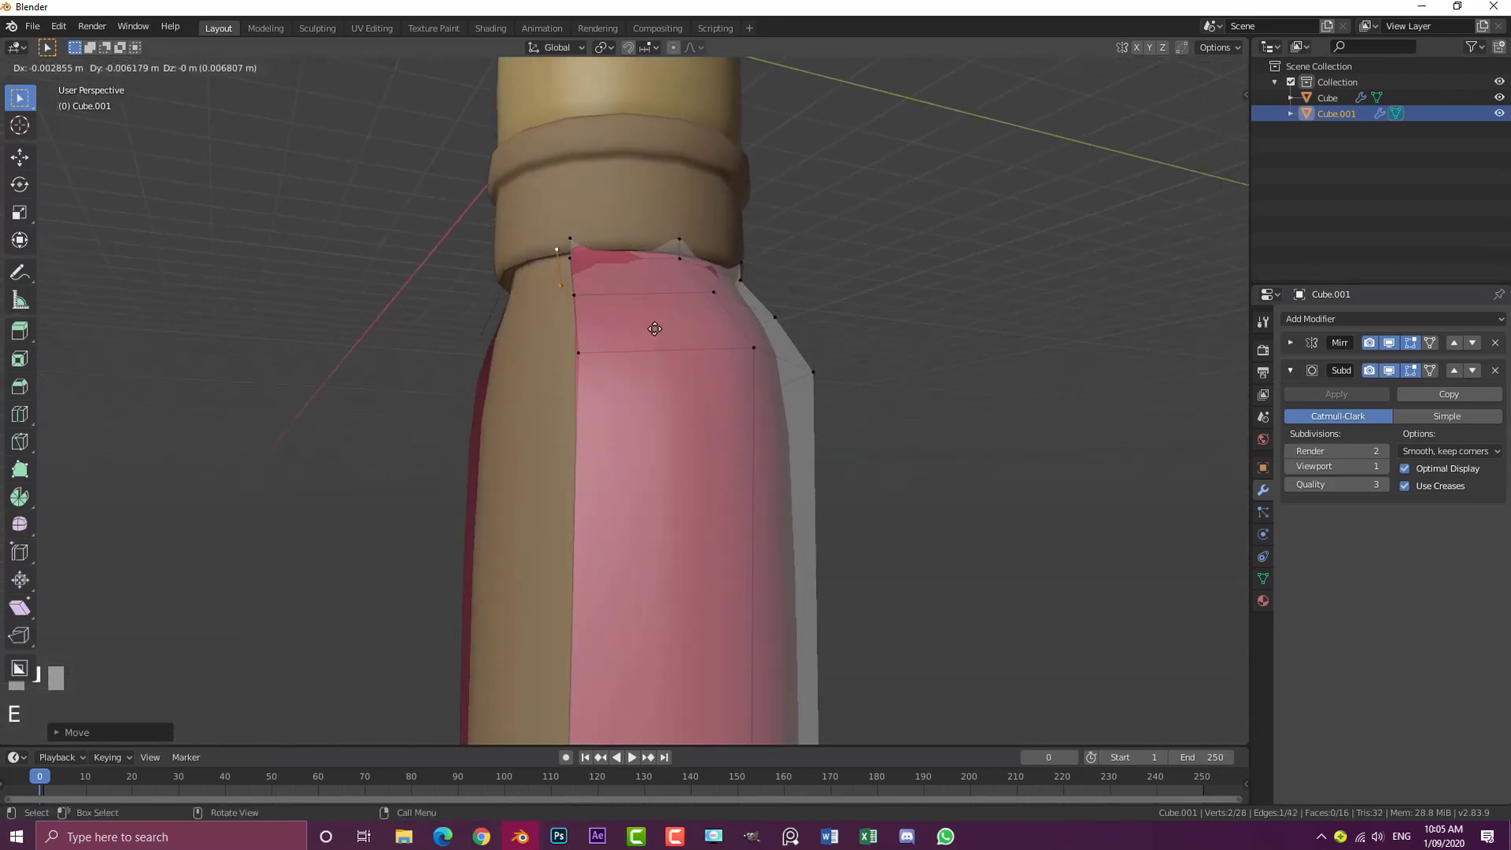
{"action": "left_click", "coordinate": [756, 319]}
{"action": "middle_click_drag", "start_coordinate": [762, 285], "coordinate": [743, 394]}
{"action": "key", "text": "g"}
{"action": "key", "text": "r"}
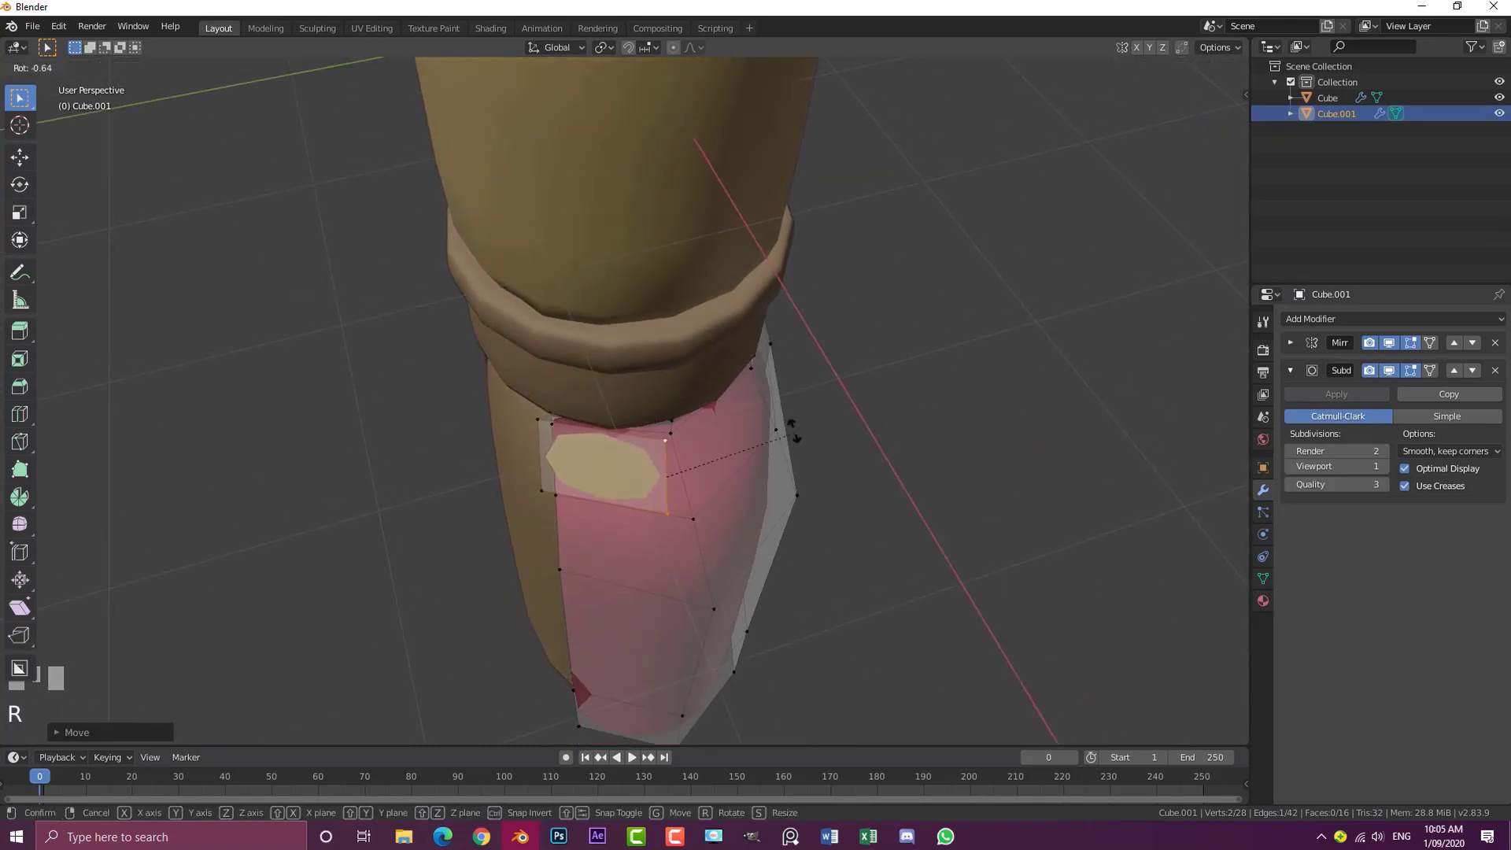
{"action": "left_click", "coordinate": [795, 418]}
Extrude the collar strip's side edge toward the back of the neck and move the new edge around the shoulder
{"action": "key", "text": "e"}
{"action": "left_click", "coordinate": [845, 416]}
{"action": "middle_click_drag", "start_coordinate": [846, 415], "coordinate": [753, 476]}
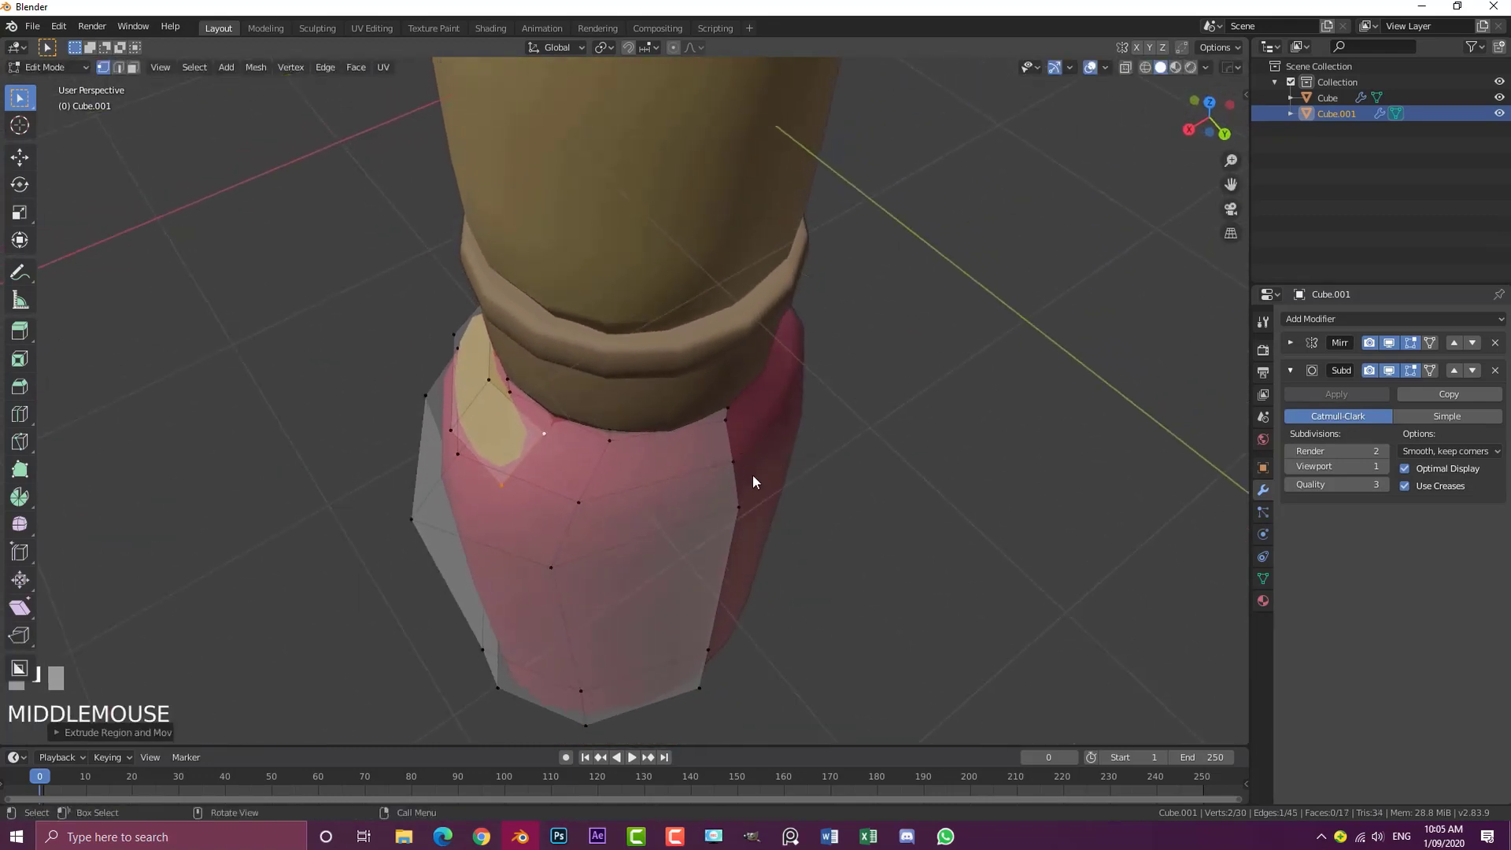
{"action": "left_click", "coordinate": [754, 435]}
{"action": "key", "text": "g"}
{"action": "left_click", "coordinate": [800, 432]}
{"action": "middle_click_drag", "start_coordinate": [642, 465], "coordinate": [878, 372]}
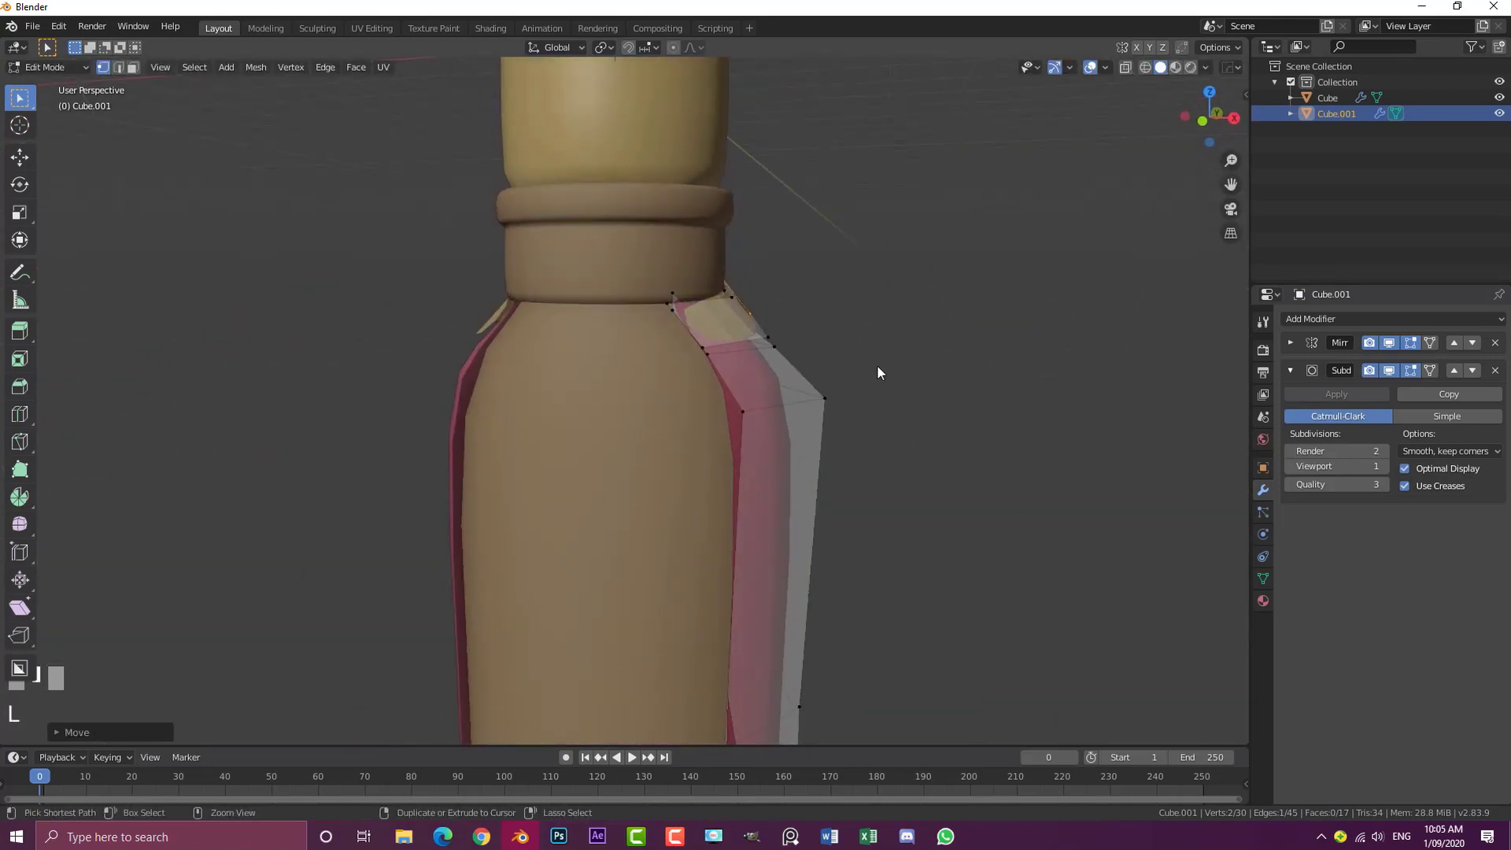
Select the whole linked collar strip and assign the jacket material to it
{"action": "key", "text": "ctrl+l"}
{"action": "left_click", "coordinate": [1263, 599]}
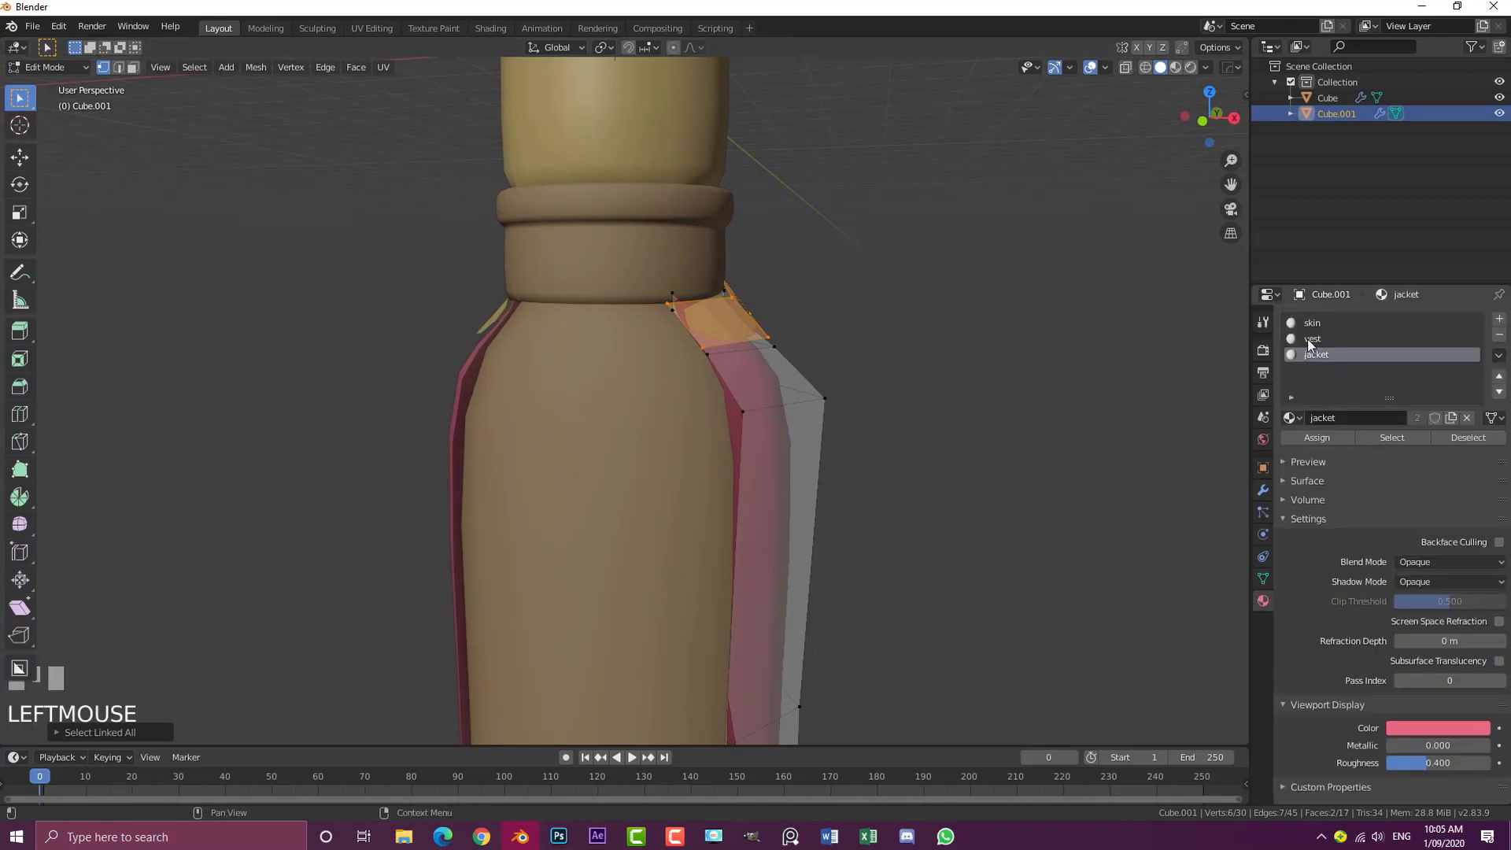
{"action": "left_click", "coordinate": [1321, 436]}
Move the whole collar strip slightly outward and upward from the shoulder in front view
{"action": "mouse_move", "coordinate": [857, 347]}
{"action": "middle_mouse_down"}
{"action": "mouse_move", "coordinate": [729, 355]}
{"action": "mouse_move", "coordinate": [887, 344]}
{"action": "middle_mouse_up"}
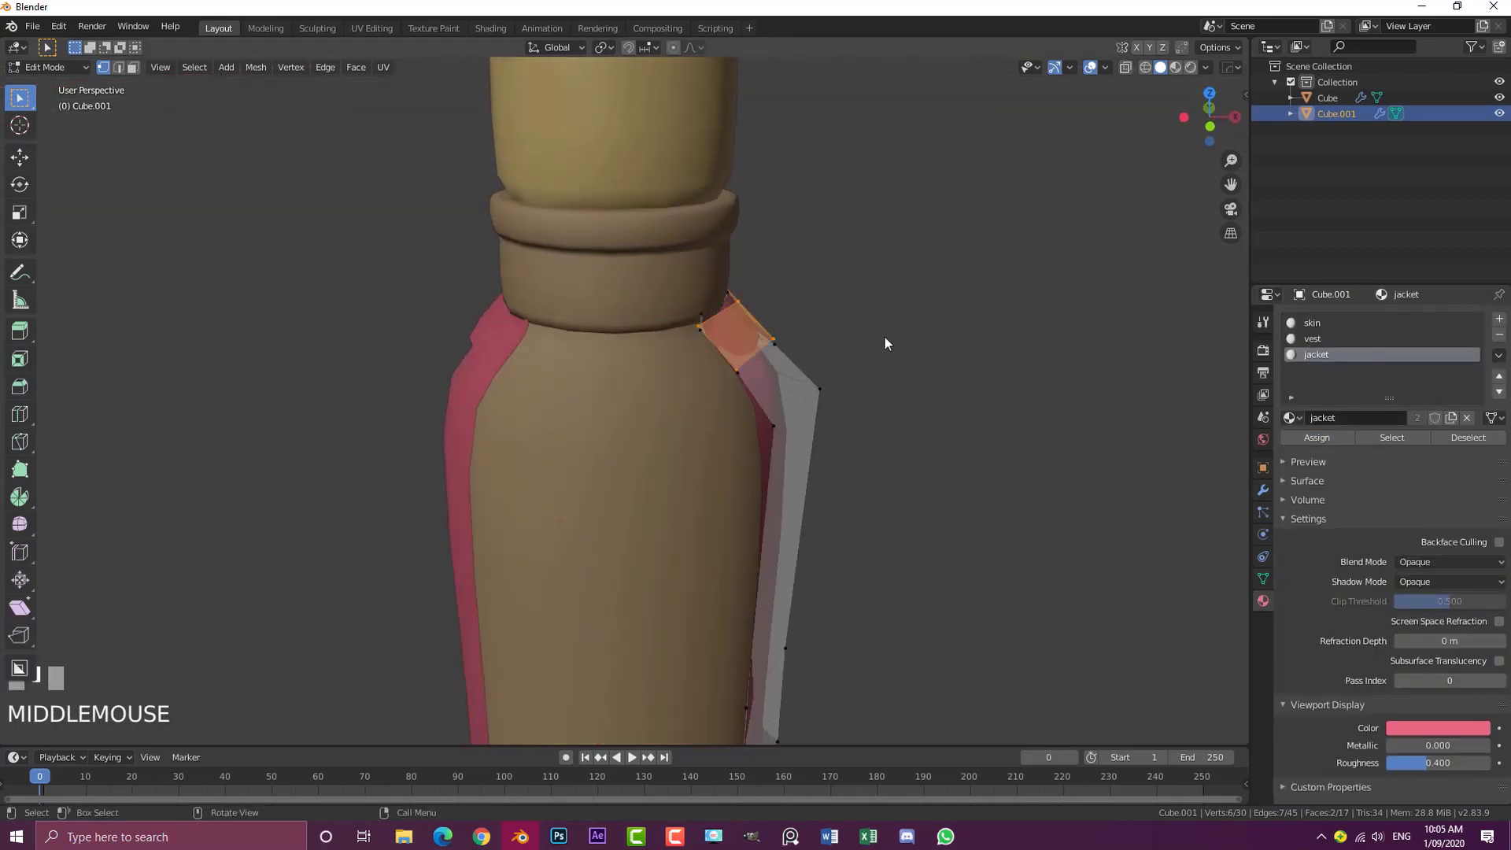
{"action": "key", "text": "KP_1"}
{"action": "scroll", "coordinate": [812, 346], "scroll_direction": "up", "scroll_amount": 2}
{"action": "scroll", "coordinate": [857, 313], "scroll_direction": "up", "scroll_amount": 1}
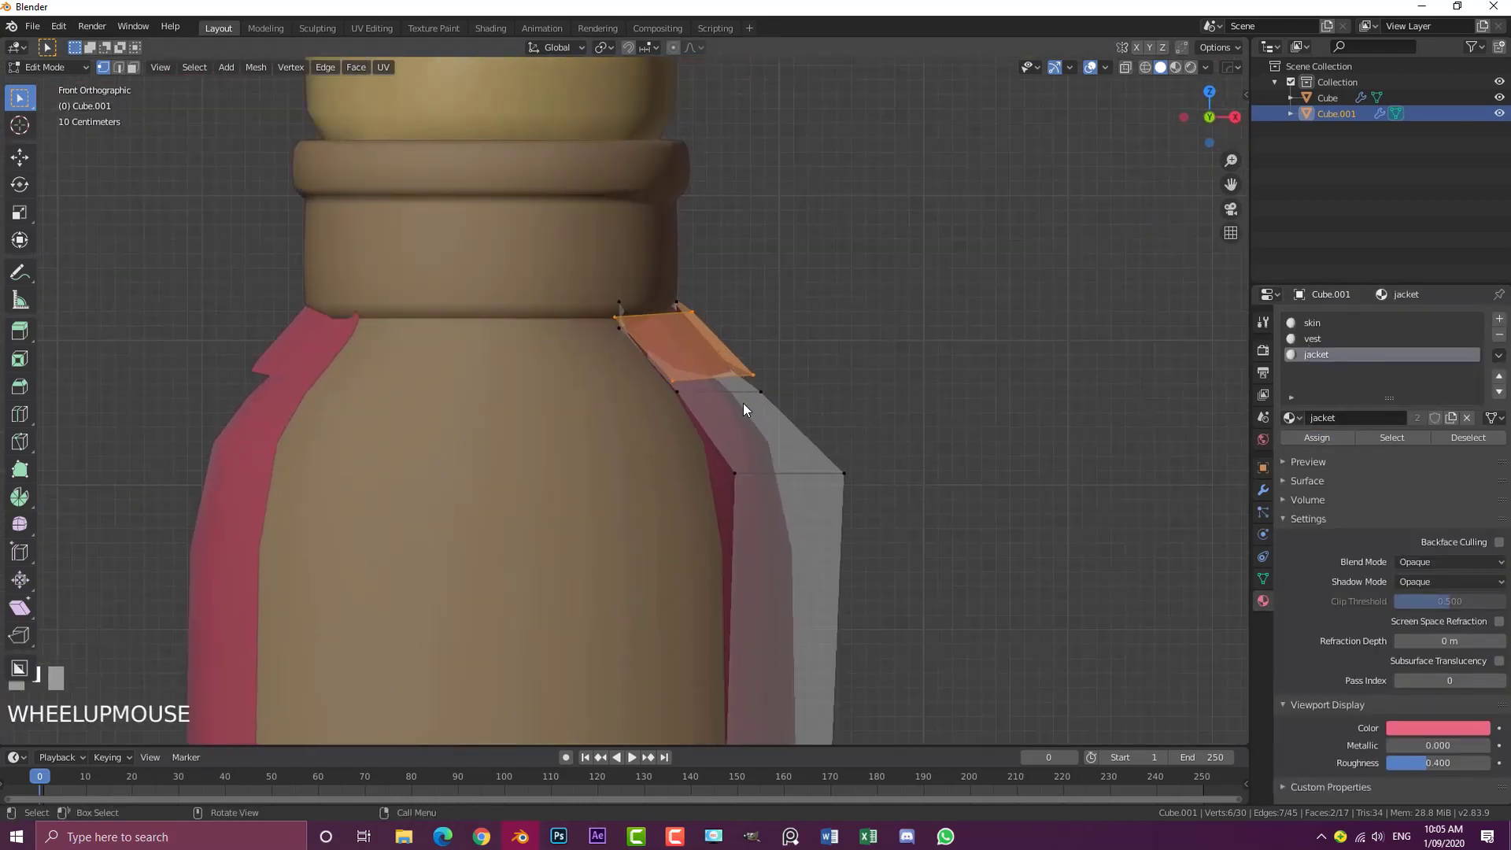
{"action": "key", "text": "g"}
{"action": "left_click", "coordinate": [776, 357]}
Select the collar strip's lower edge loop and move it down and outward so the collar flares over the shoulder
{"action": "middle_click_drag", "start_coordinate": [776, 358], "coordinate": [657, 472]}
{"action": "key", "text": "alt+a"}
{"action": "left_click", "coordinate": [606, 456], "text": "alt+shift"}
{"action": "key", "text": "g"}
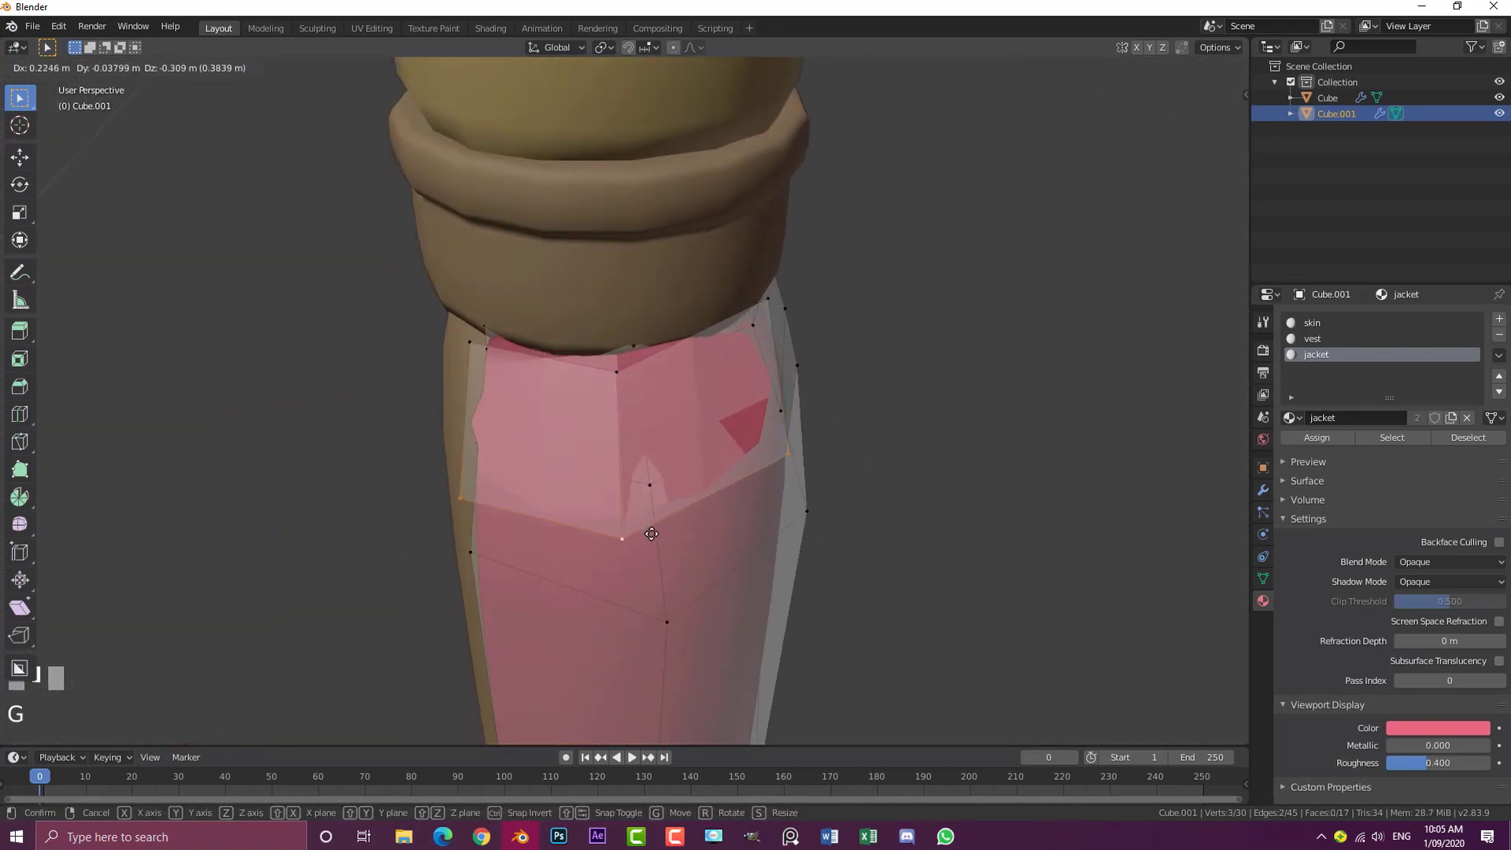
{"action": "left_click", "coordinate": [658, 529]}
{"action": "middle_click_drag", "start_coordinate": [658, 529], "coordinate": [741, 500]}
{"action": "key", "text": "KP_1"}
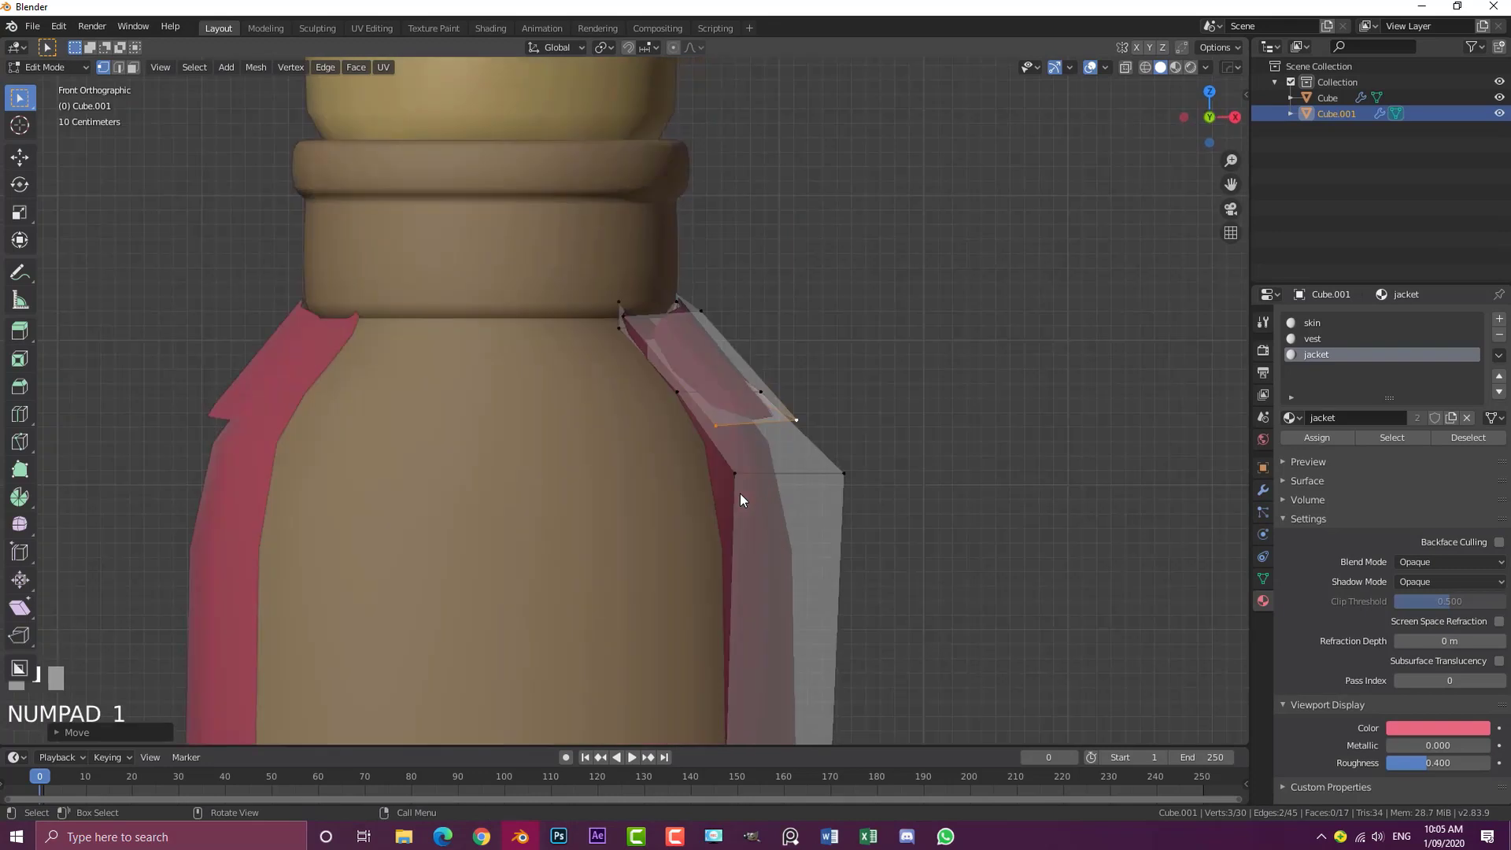
{"action": "key", "text": "g"}
{"action": "left_click", "coordinate": [759, 470]}
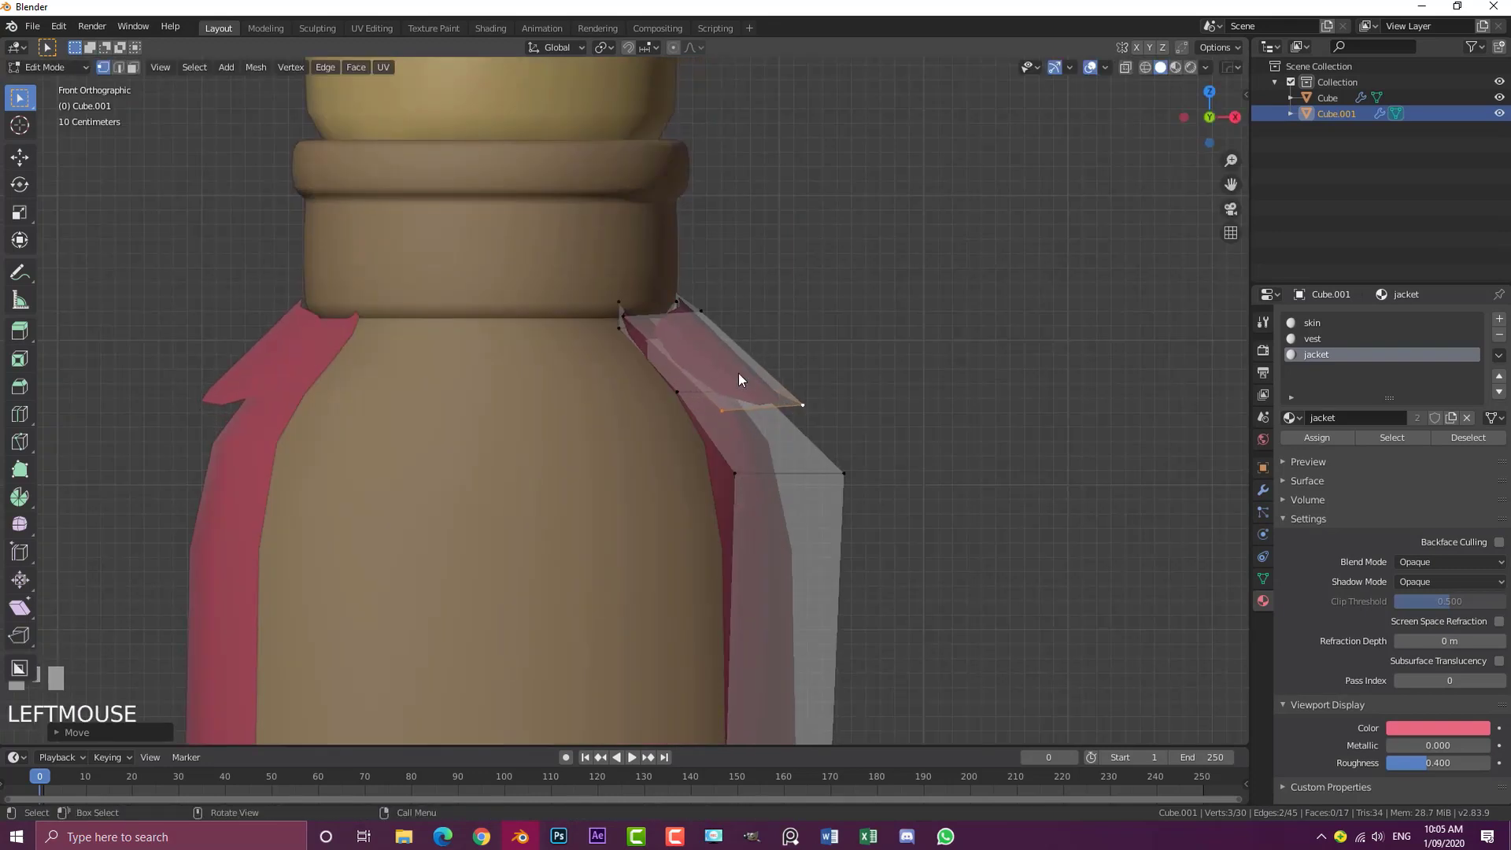
Add a vertical loop cut to the collar's front face and slide it close to the front end
{"action": "middle_click_drag", "start_coordinate": [738, 373], "coordinate": [545, 508]}
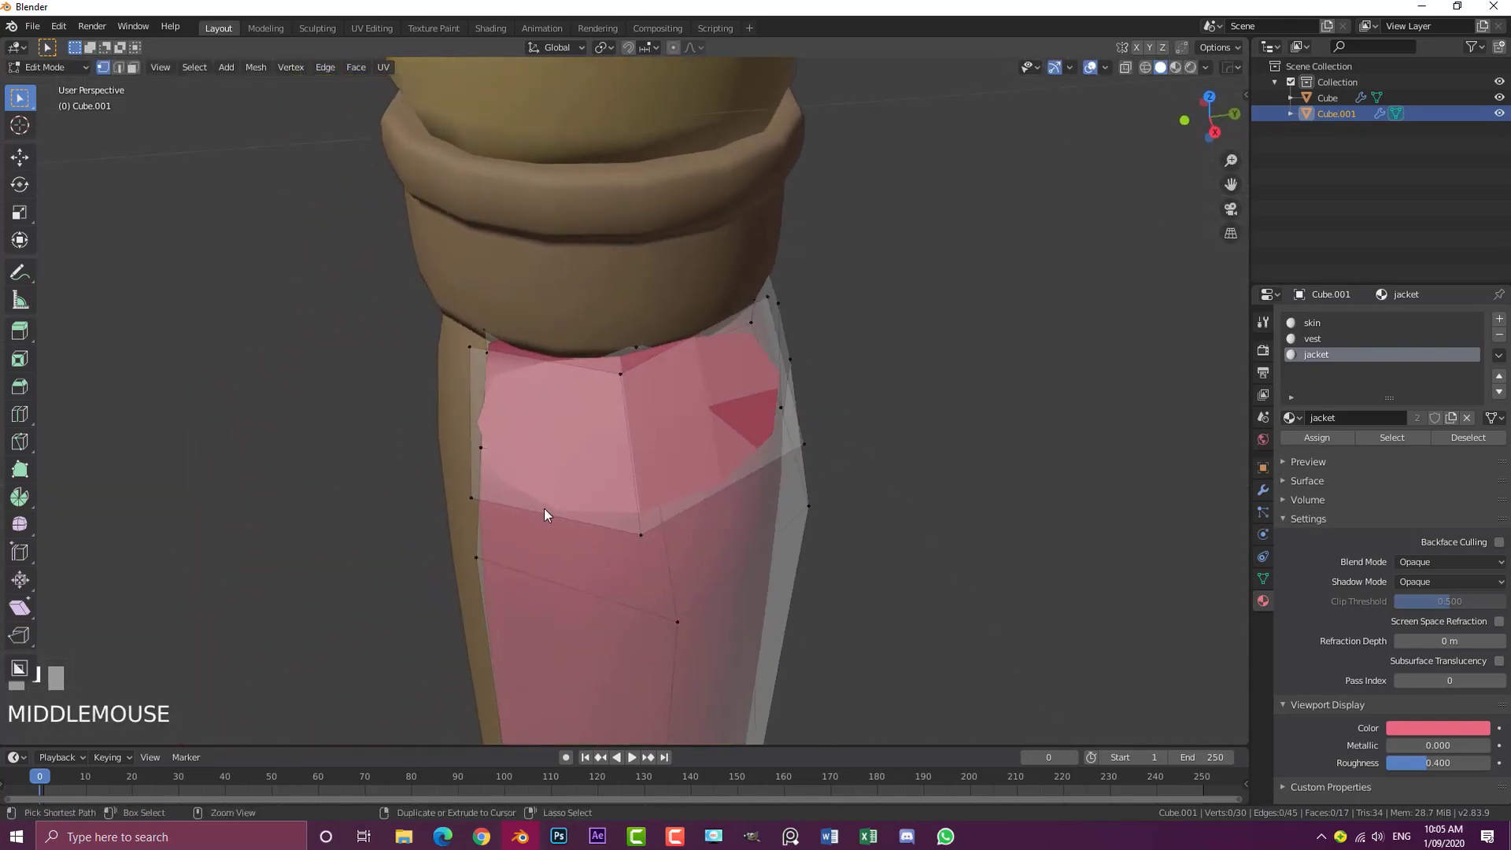
{"action": "key", "text": "ctrl+r"}
{"action": "left_click", "coordinate": [554, 508]}
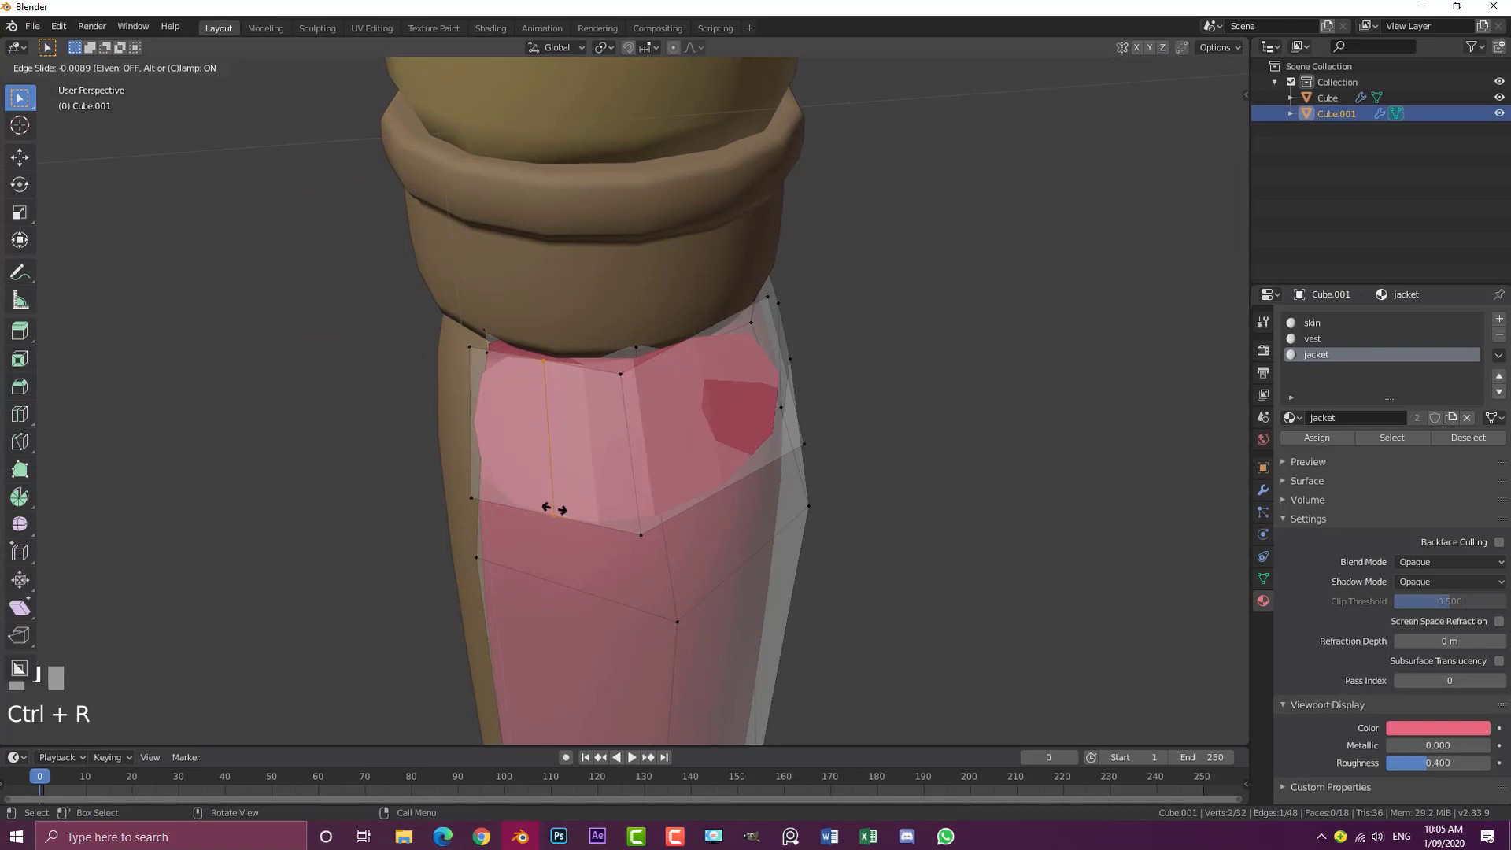
{"action": "left_click", "coordinate": [497, 475]}
Select the narrow front strip of the collar and, in top view, move it forward and rotate it toward the chest
{"action": "middle_click_drag", "start_coordinate": [498, 475], "coordinate": [626, 445]}
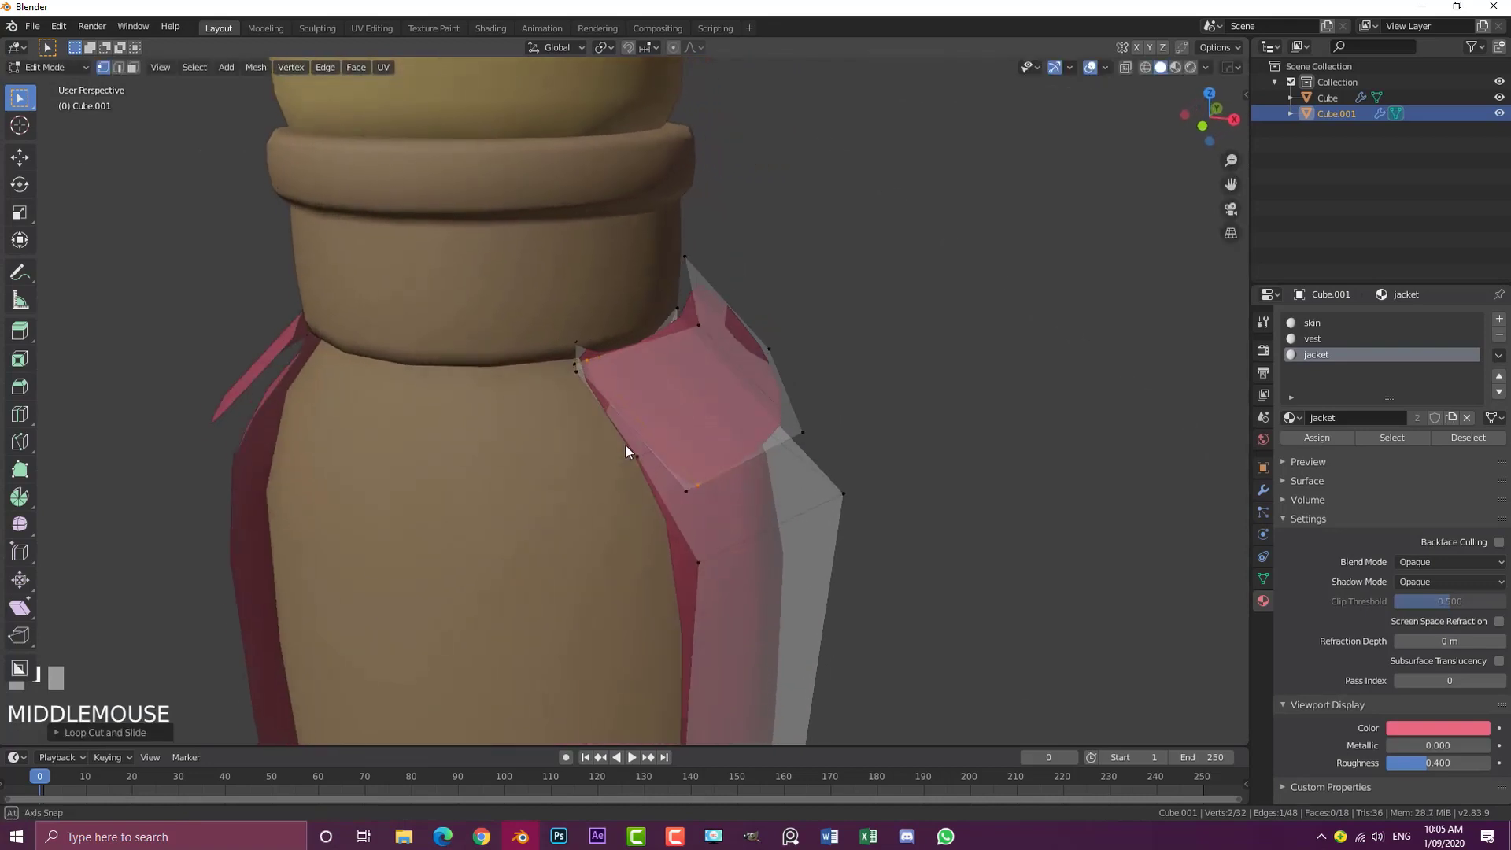
{"action": "left_click", "coordinate": [675, 464], "text": "alt+shift"}
{"action": "key", "text": "KP_7"}
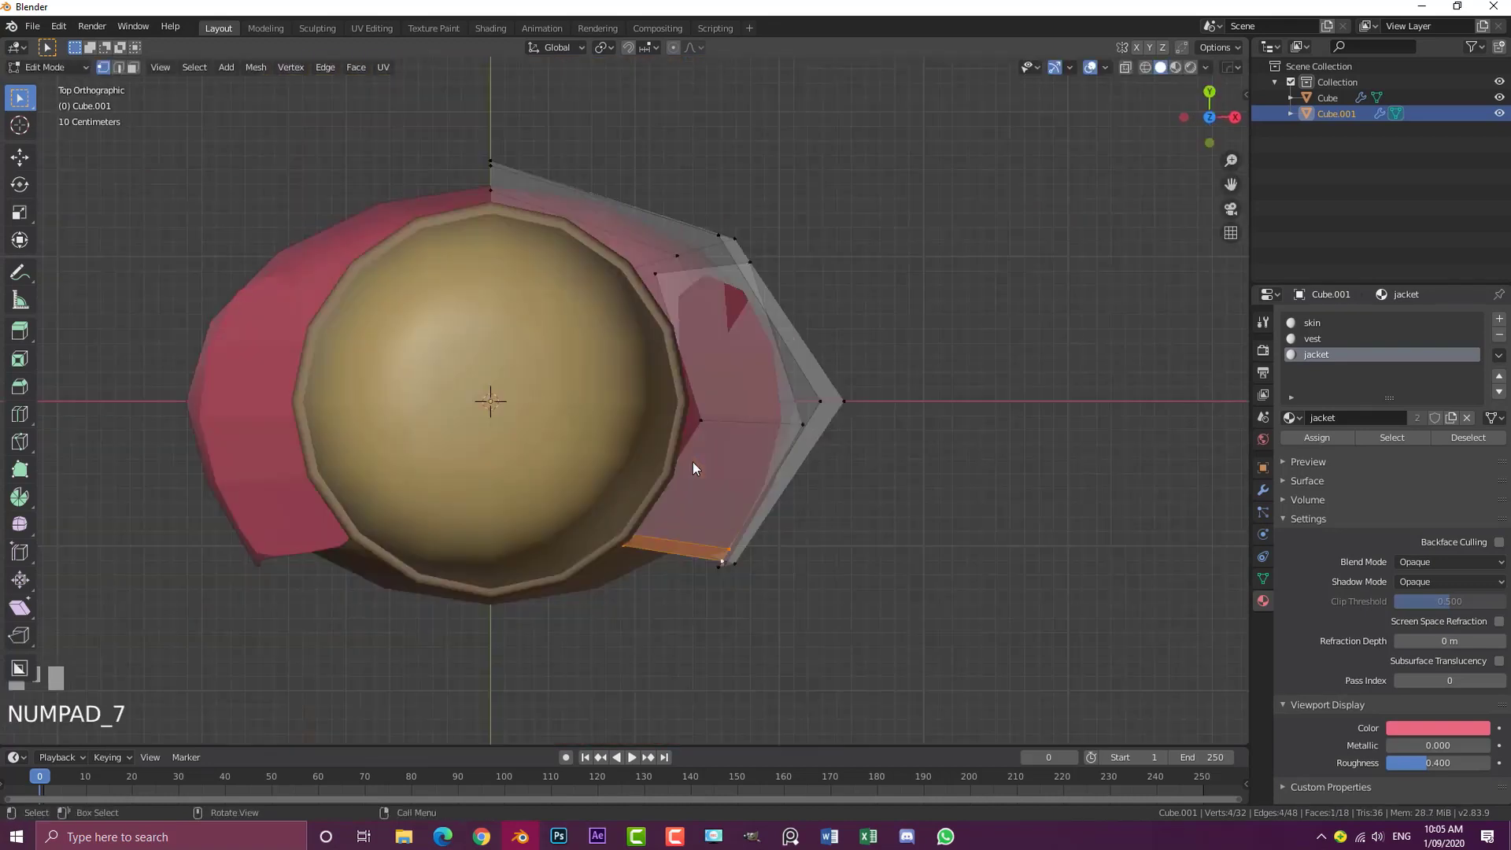
{"action": "middle_click_drag", "start_coordinate": [679, 474], "coordinate": [677, 432], "text": "shift"}
{"action": "key", "text": "g"}
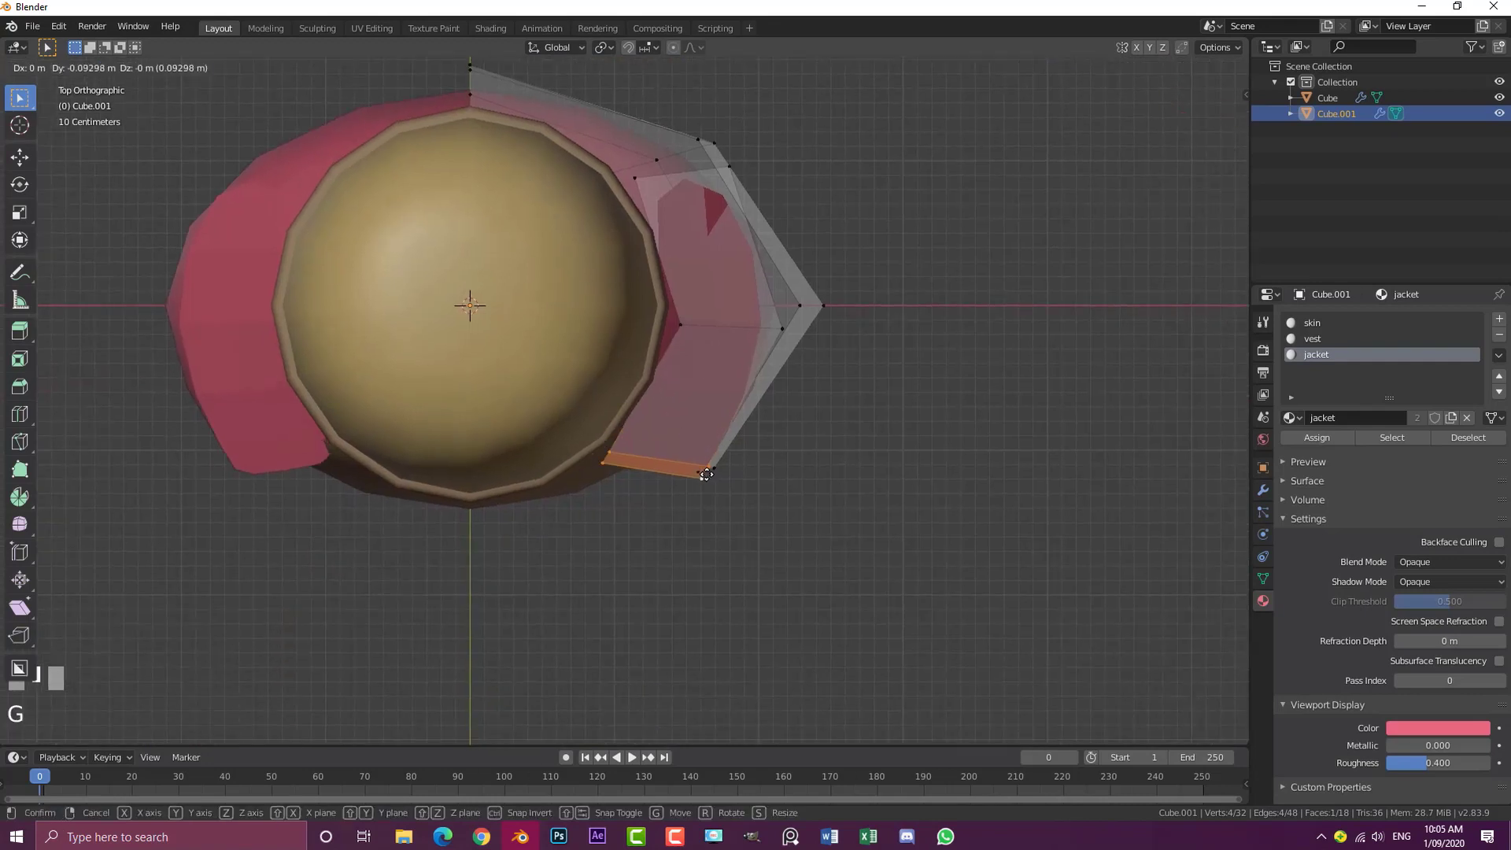
{"action": "left_click", "coordinate": [695, 483]}
{"action": "key", "text": "r"}
{"action": "left_click", "coordinate": [786, 578]}
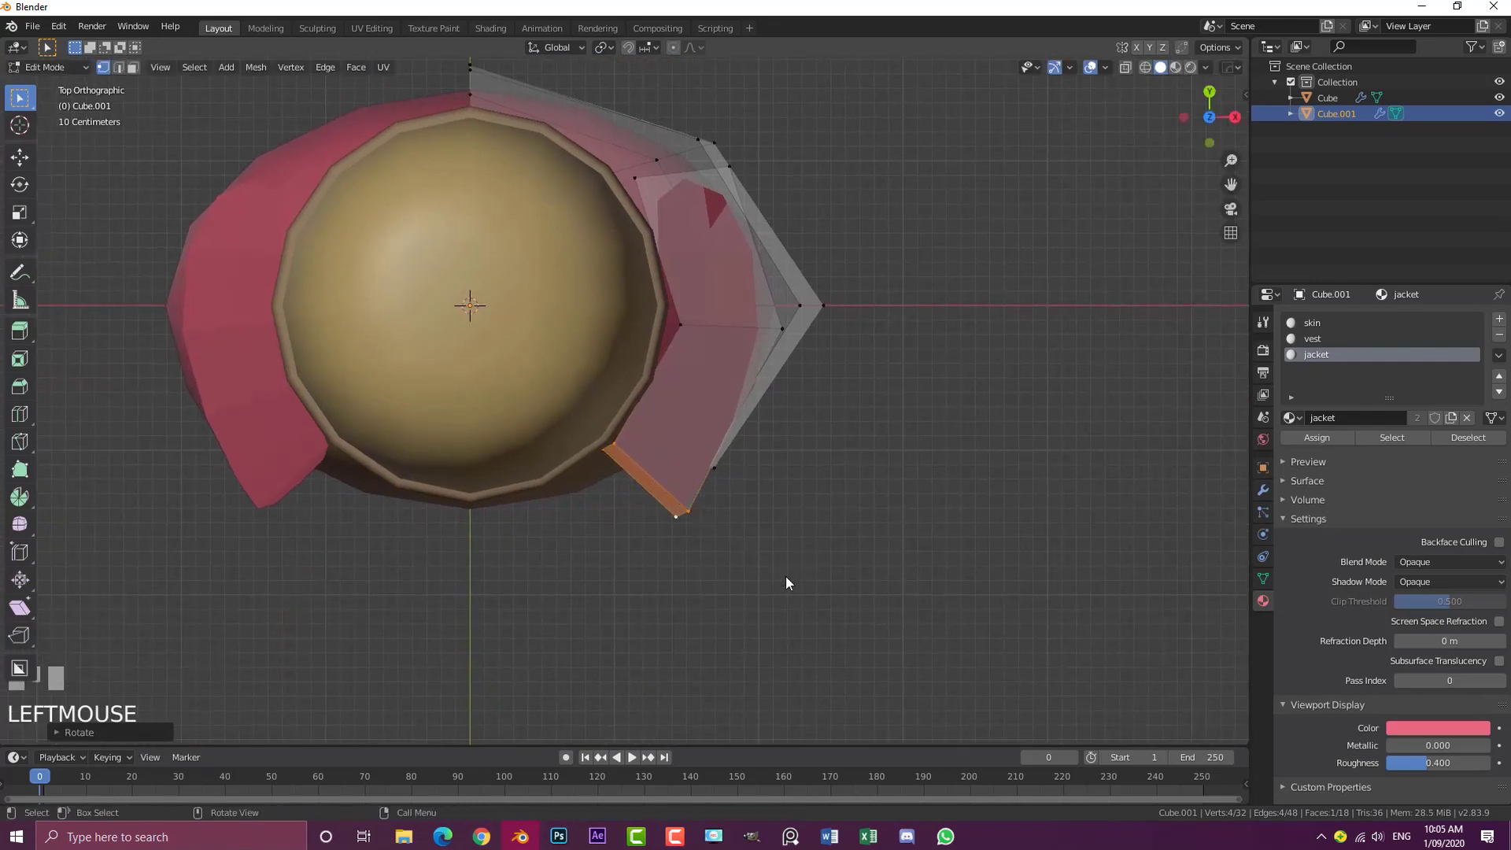
In front view, scale up the collar's front strip and reposition it along the jacket opening
{"action": "key", "text": "KP_1"}
{"action": "key", "text": "r"}
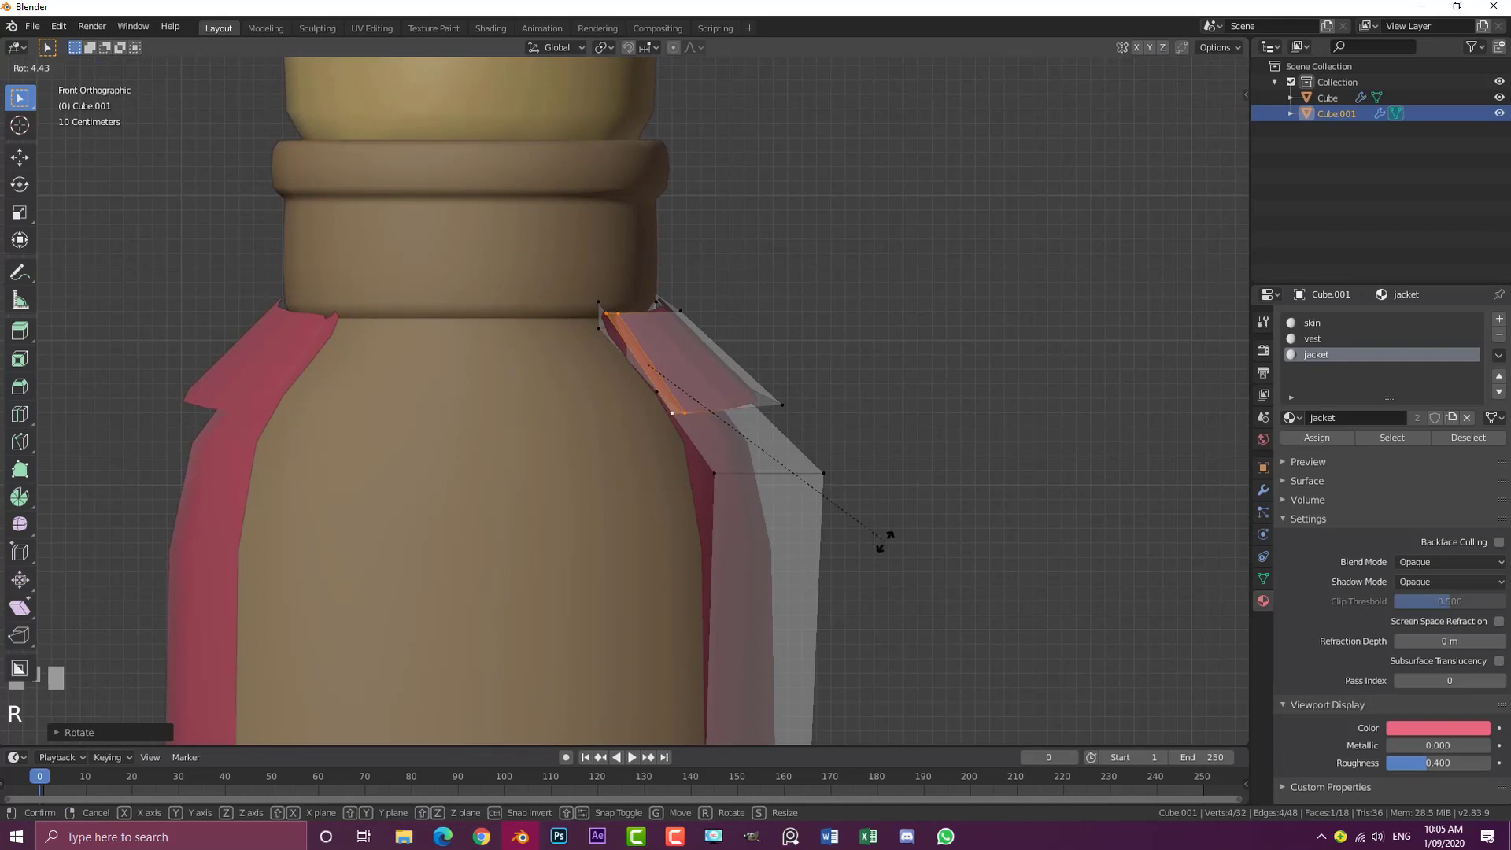
{"action": "key", "text": "s"}
{"action": "left_click", "coordinate": [929, 671]}
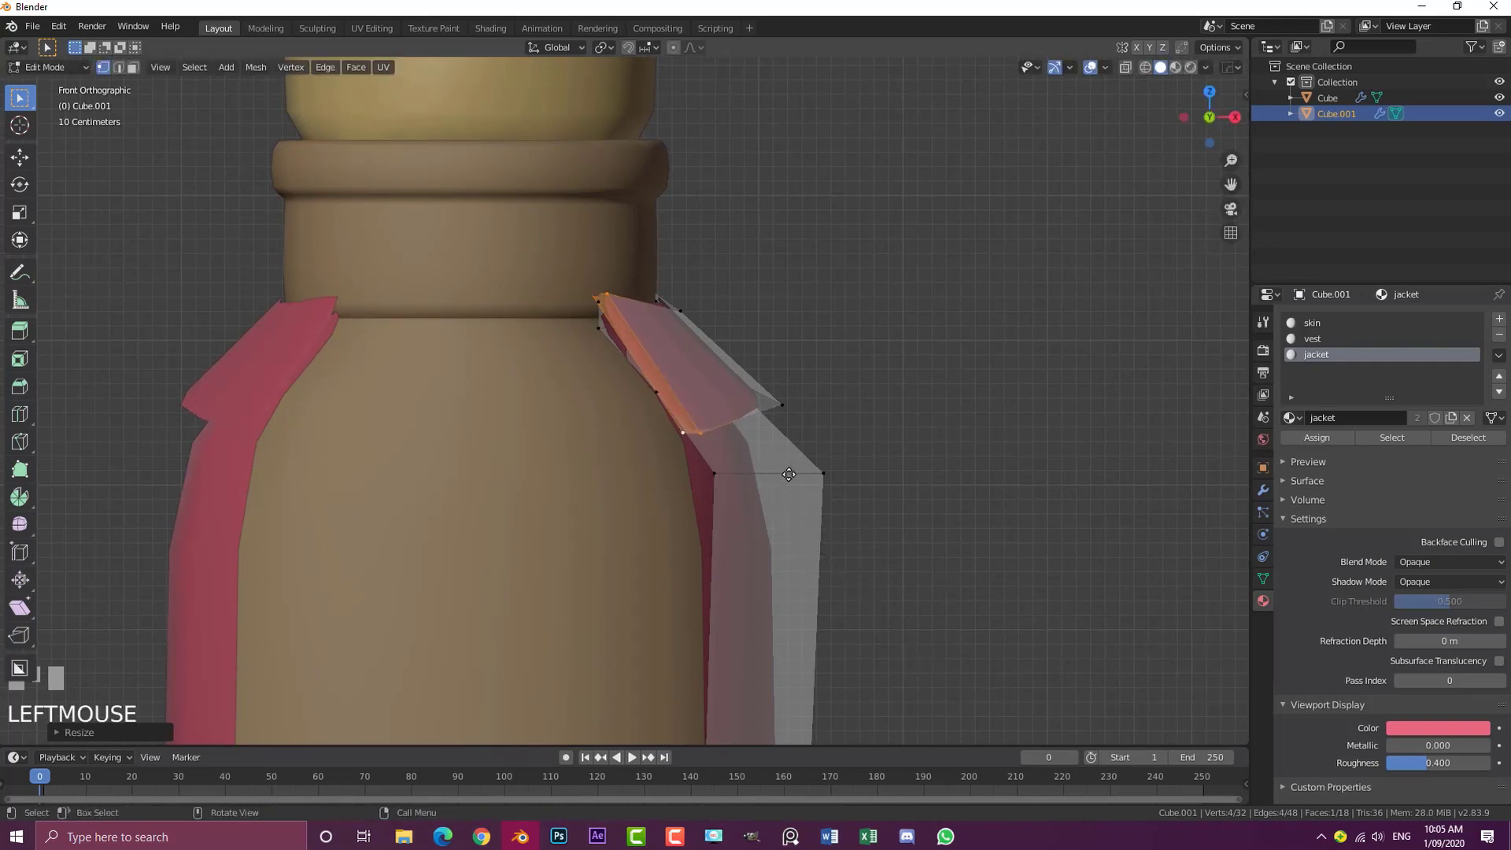
{"action": "key", "text": "g"}
{"action": "left_click", "coordinate": [771, 492]}
{"action": "middle_click_drag", "start_coordinate": [772, 491], "coordinate": [549, 520]}
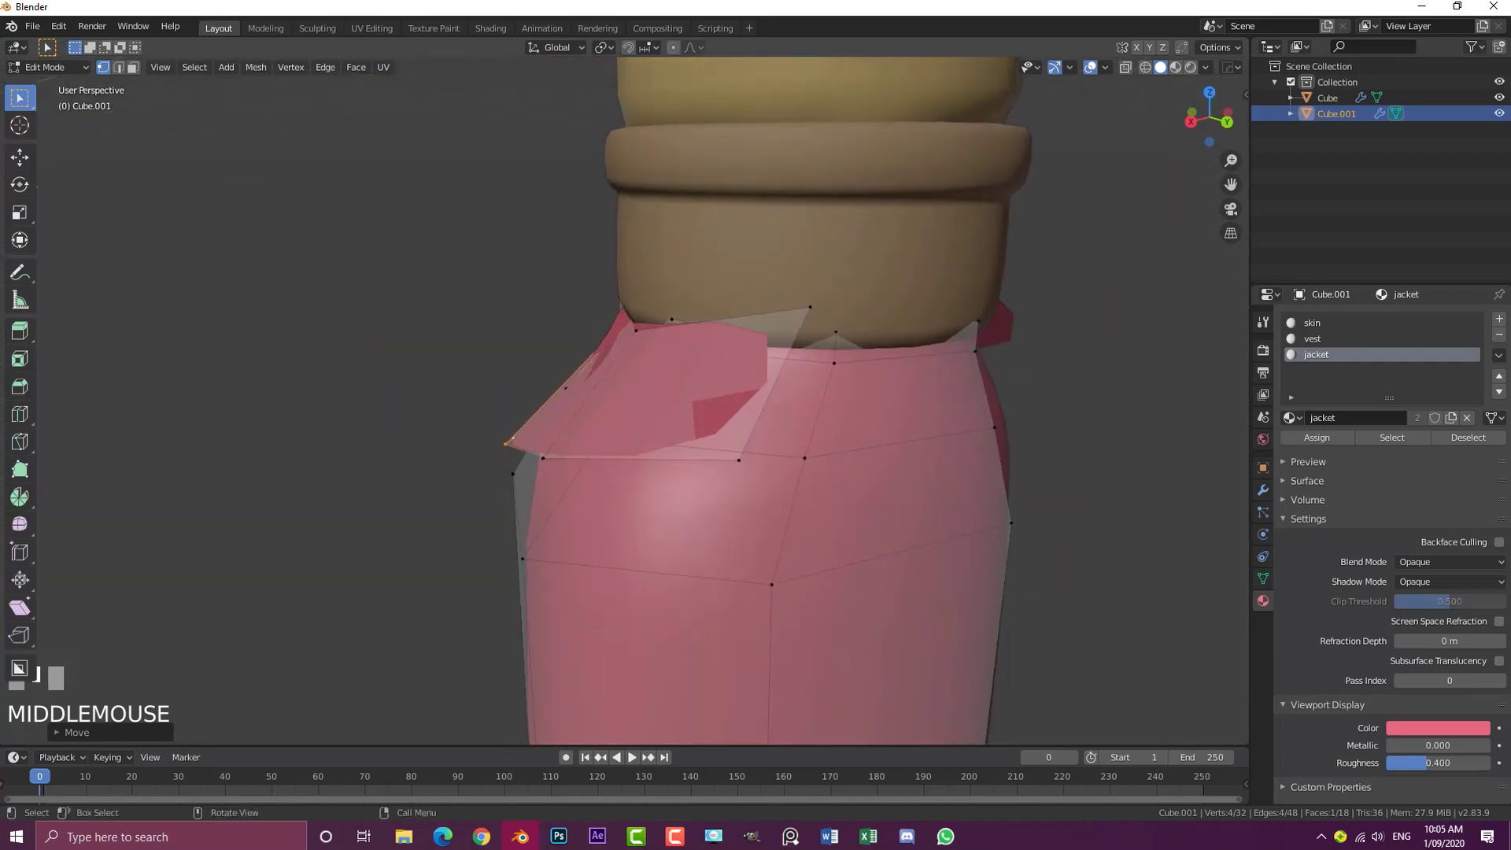
Rotate and nudge the collar's front strip from the side to tilt it over the shoulder
{"action": "key", "text": "r"}
{"action": "left_click", "coordinate": [845, 373]}
{"action": "key", "text": "g"}
{"action": "left_click", "coordinate": [839, 371]}
Select the collar's rear end edge, then move and rotate it to wrap around the back of the shoulder
{"action": "scroll", "coordinate": [836, 378], "scroll_direction": "down", "scroll_amount": 2}
{"action": "middle_click_drag", "start_coordinate": [827, 388], "coordinate": [745, 492]}
{"action": "key", "text": "alt+a"}
{"action": "left_click", "coordinate": [769, 448], "text": "alt+shift"}
{"action": "key", "text": "g"}
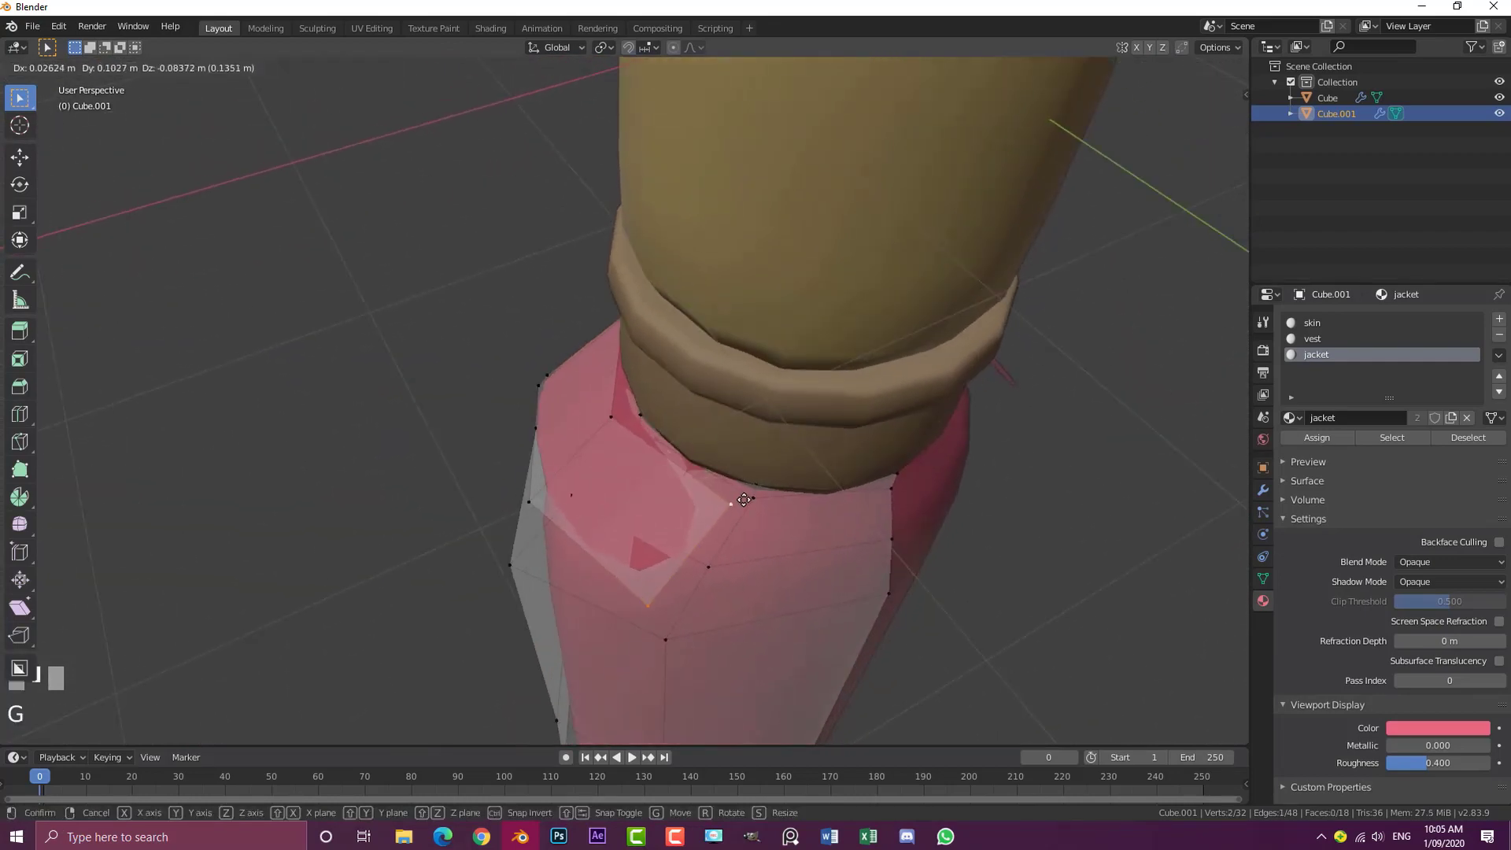
{"action": "left_click", "coordinate": [846, 519]}
{"action": "key", "text": "r"}
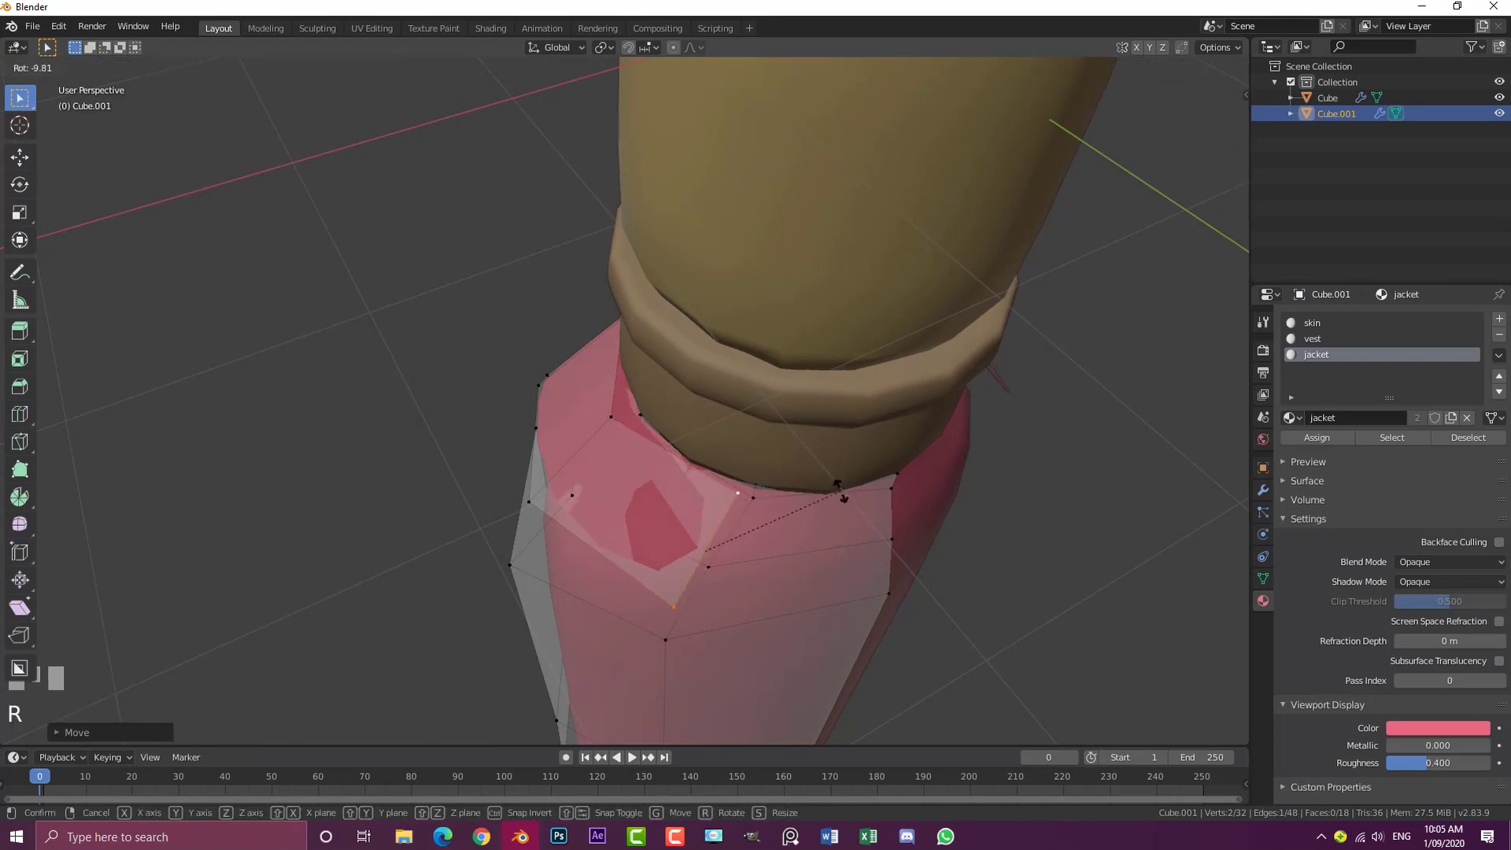
{"action": "left_click", "coordinate": [841, 495]}
Extrude the collar's rear edge to the back centre, rotating it and moving it onto the mirror line
{"action": "key", "text": "e"}
{"action": "left_click", "coordinate": [888, 540]}
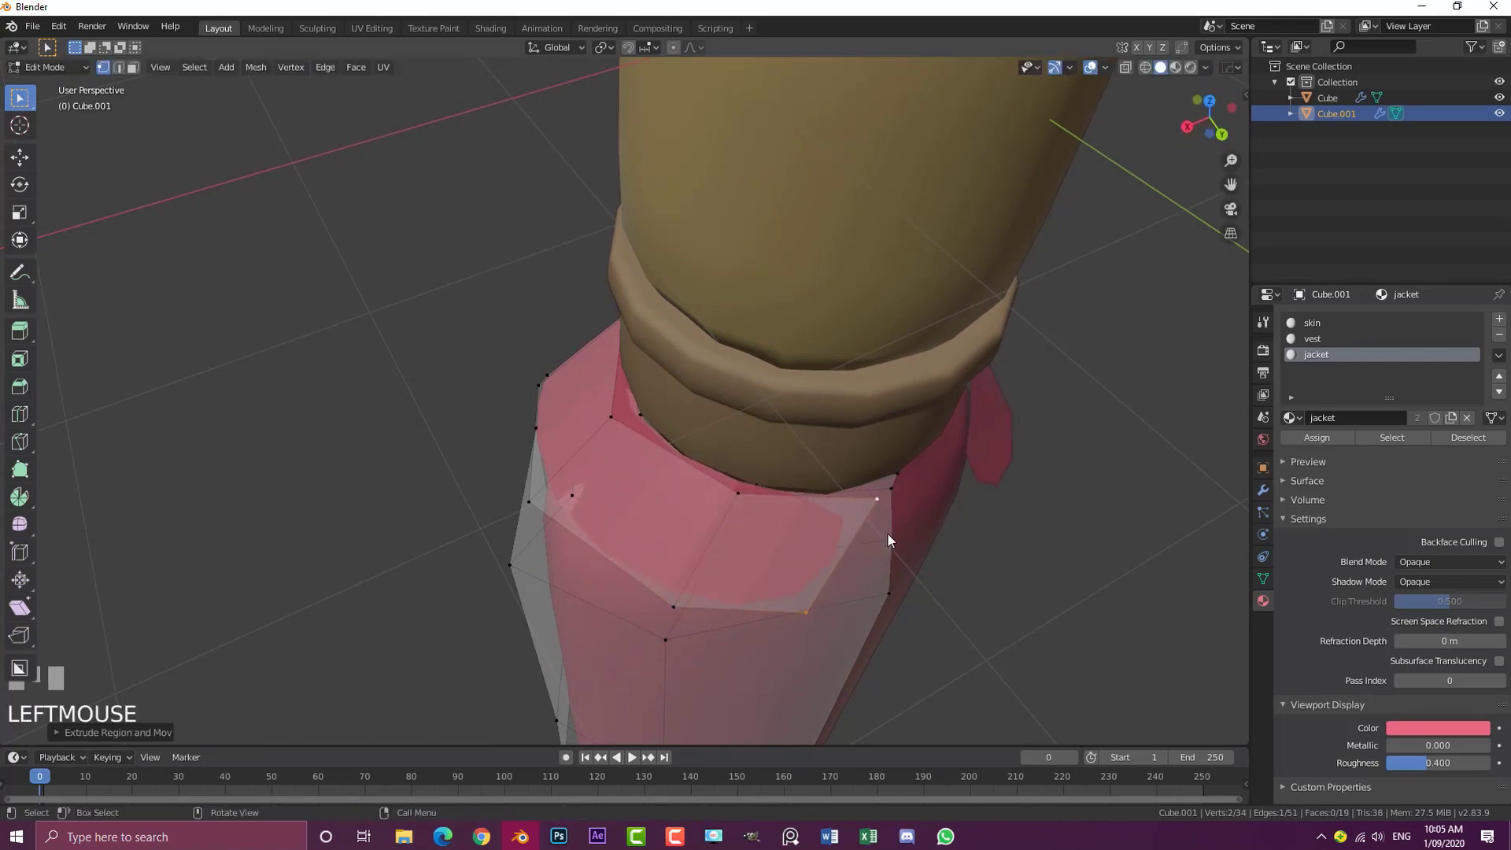
{"action": "middle_click_drag", "start_coordinate": [887, 540], "coordinate": [814, 445]}
{"action": "key", "text": "r"}
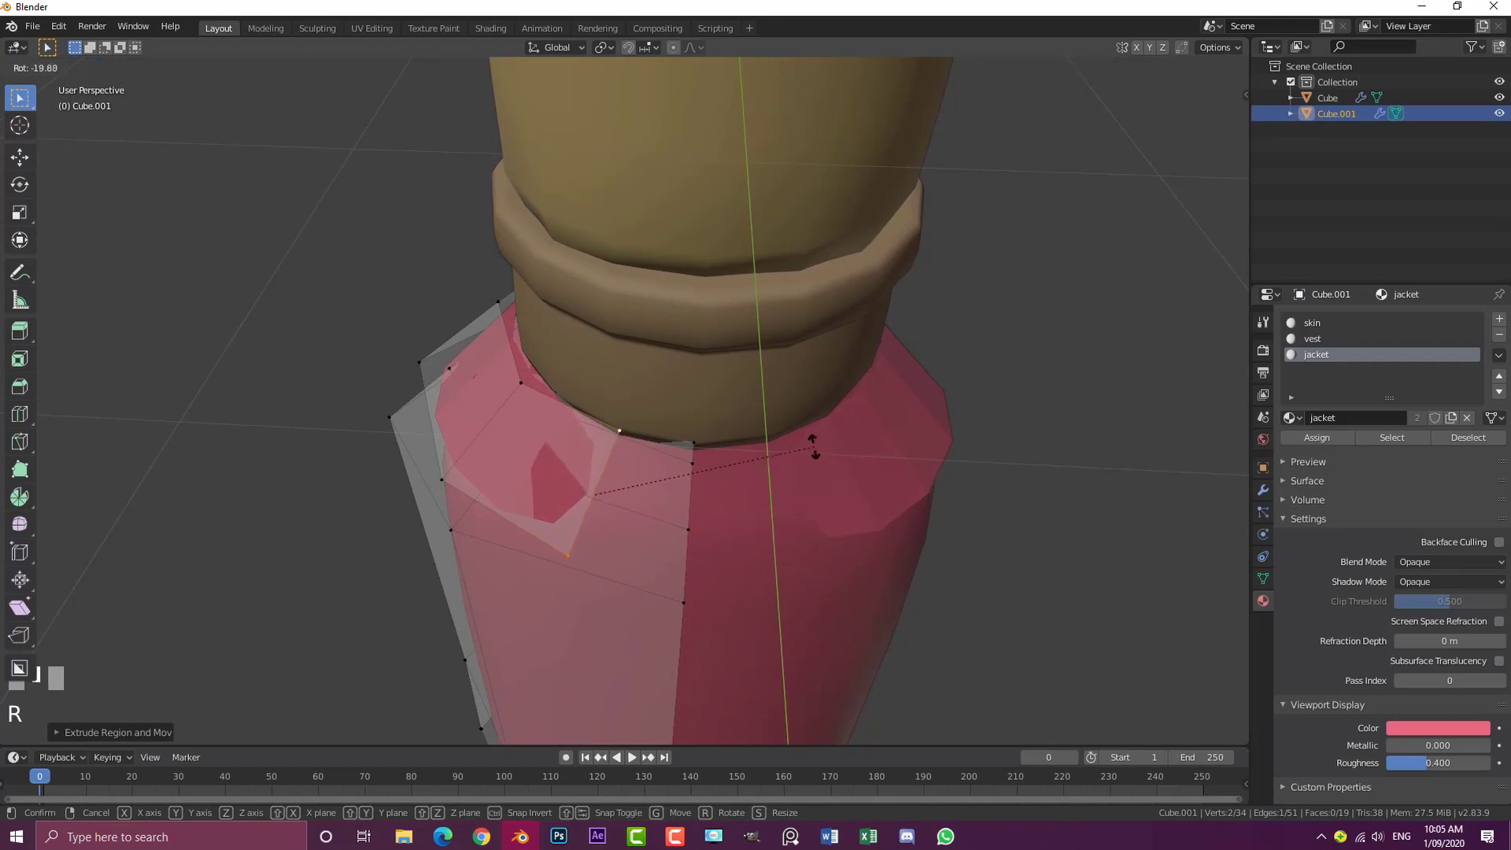
{"action": "left_click", "coordinate": [814, 445]}
{"action": "key", "text": "g"}
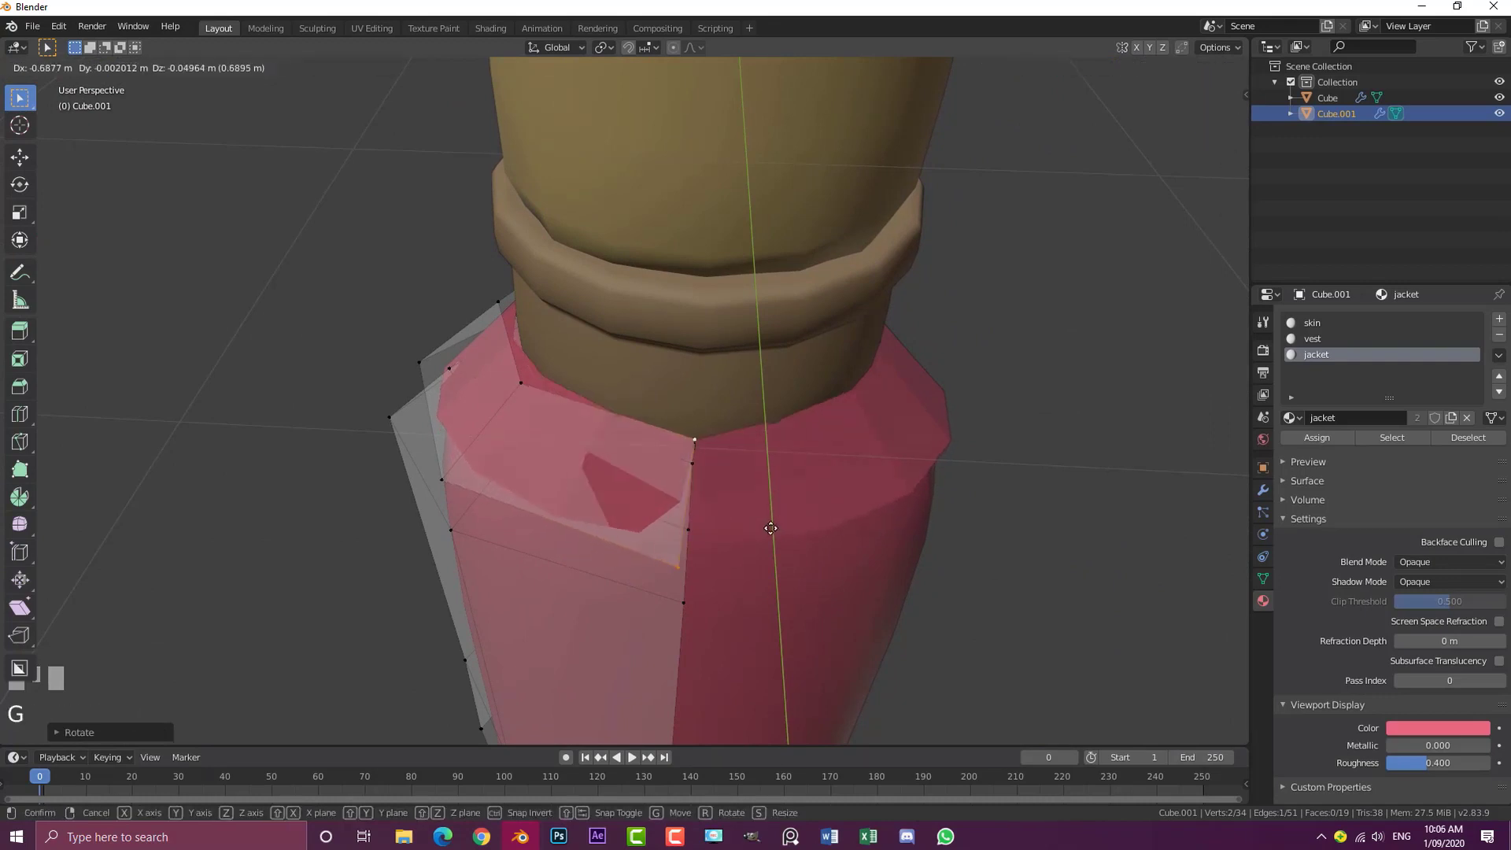
{"action": "left_click", "coordinate": [804, 531]}
Separate the linked collar from the jacket into its own object and select it in Object Mode
{"action": "middle_click_drag", "start_coordinate": [804, 532], "coordinate": [1027, 472]}
{"action": "key", "text": "ctrl+l"}
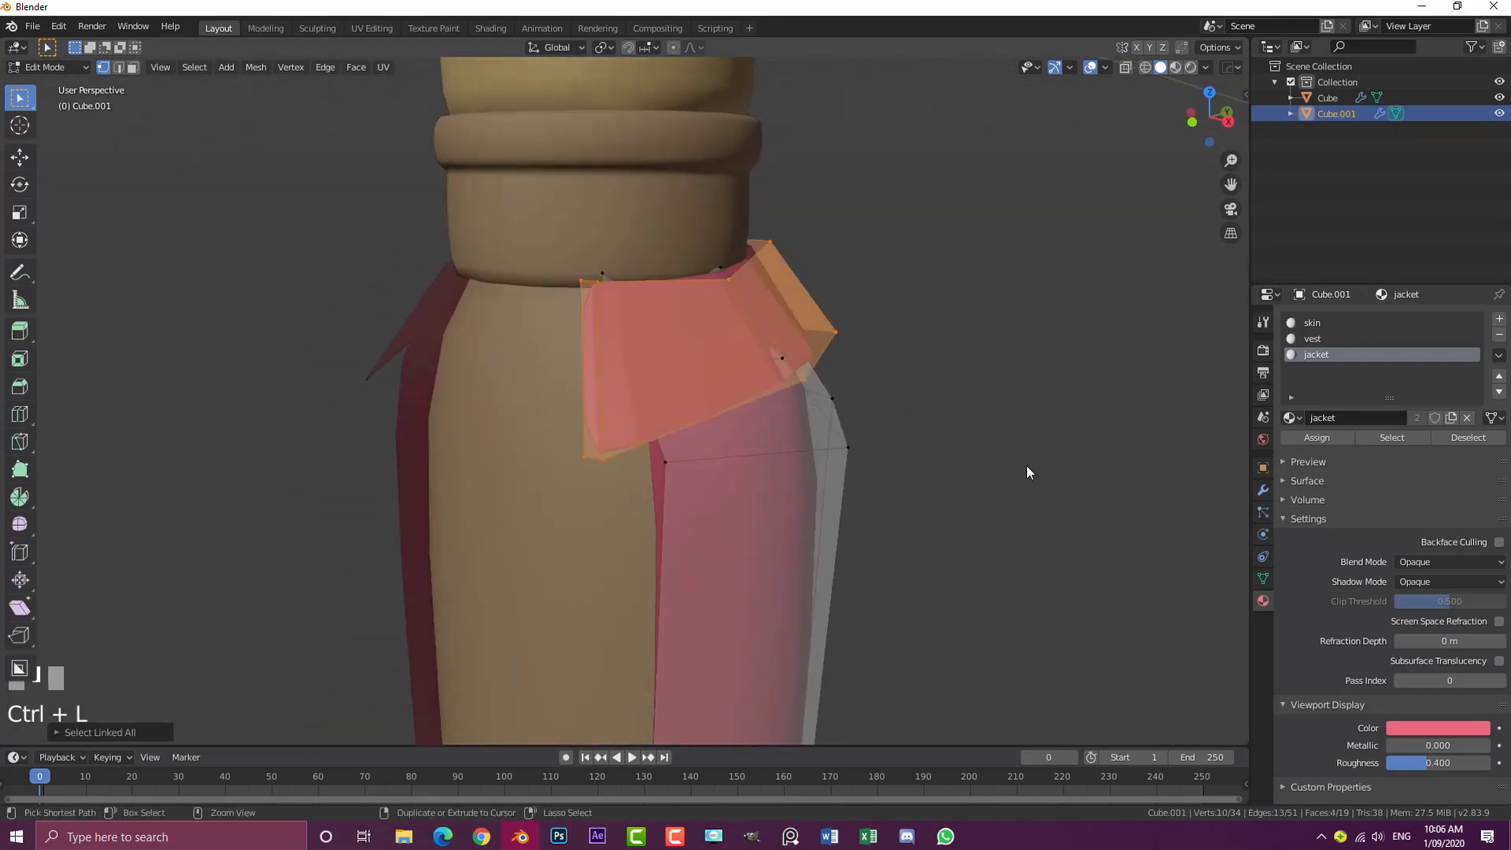
{"action": "key", "text": "p"}
{"action": "left_click", "coordinate": [842, 197]}
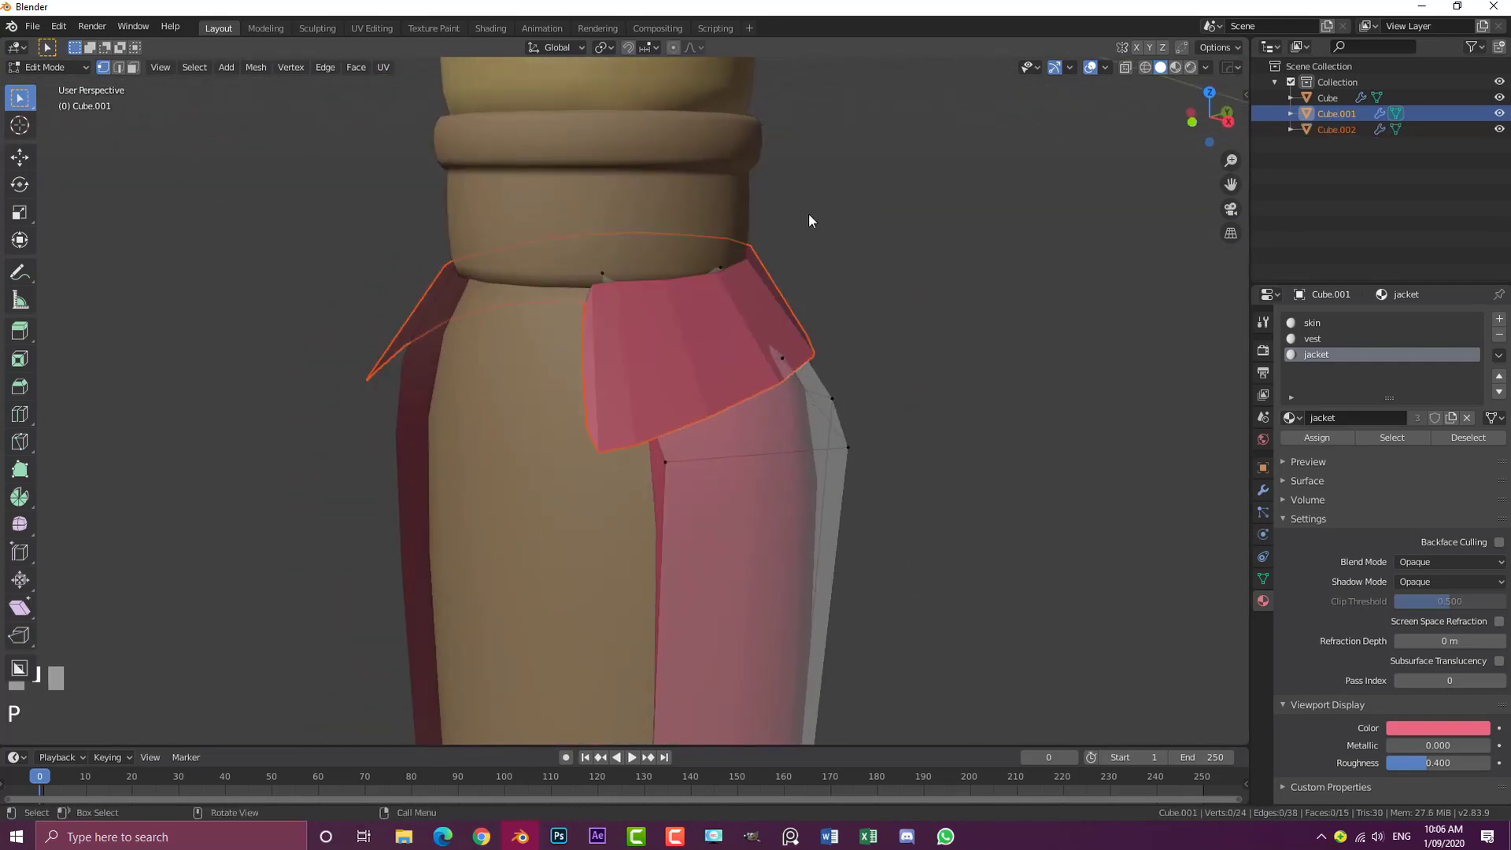
{"action": "key", "text": "Tab"}
{"action": "left_click", "coordinate": [771, 297]}
{"action": "middle_click_drag", "start_coordinate": [772, 294], "coordinate": [1040, 400]}
Add a Solidify modifier with -0.42 m thickness to the collar and place it above the Subdivision modifier
{"action": "left_click", "coordinate": [1263, 490]}
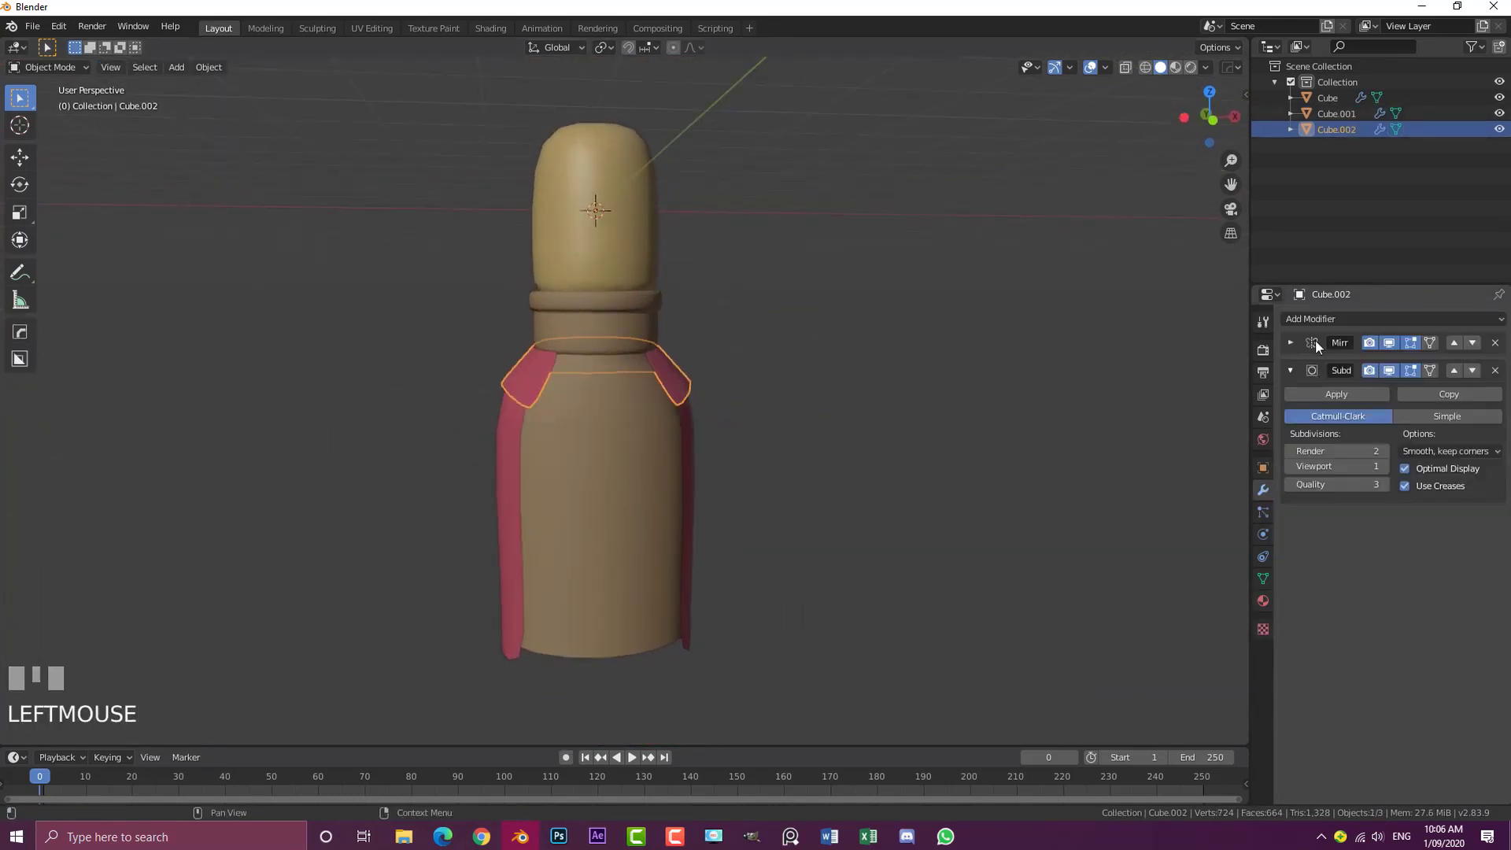
{"action": "left_click", "coordinate": [1310, 318]}
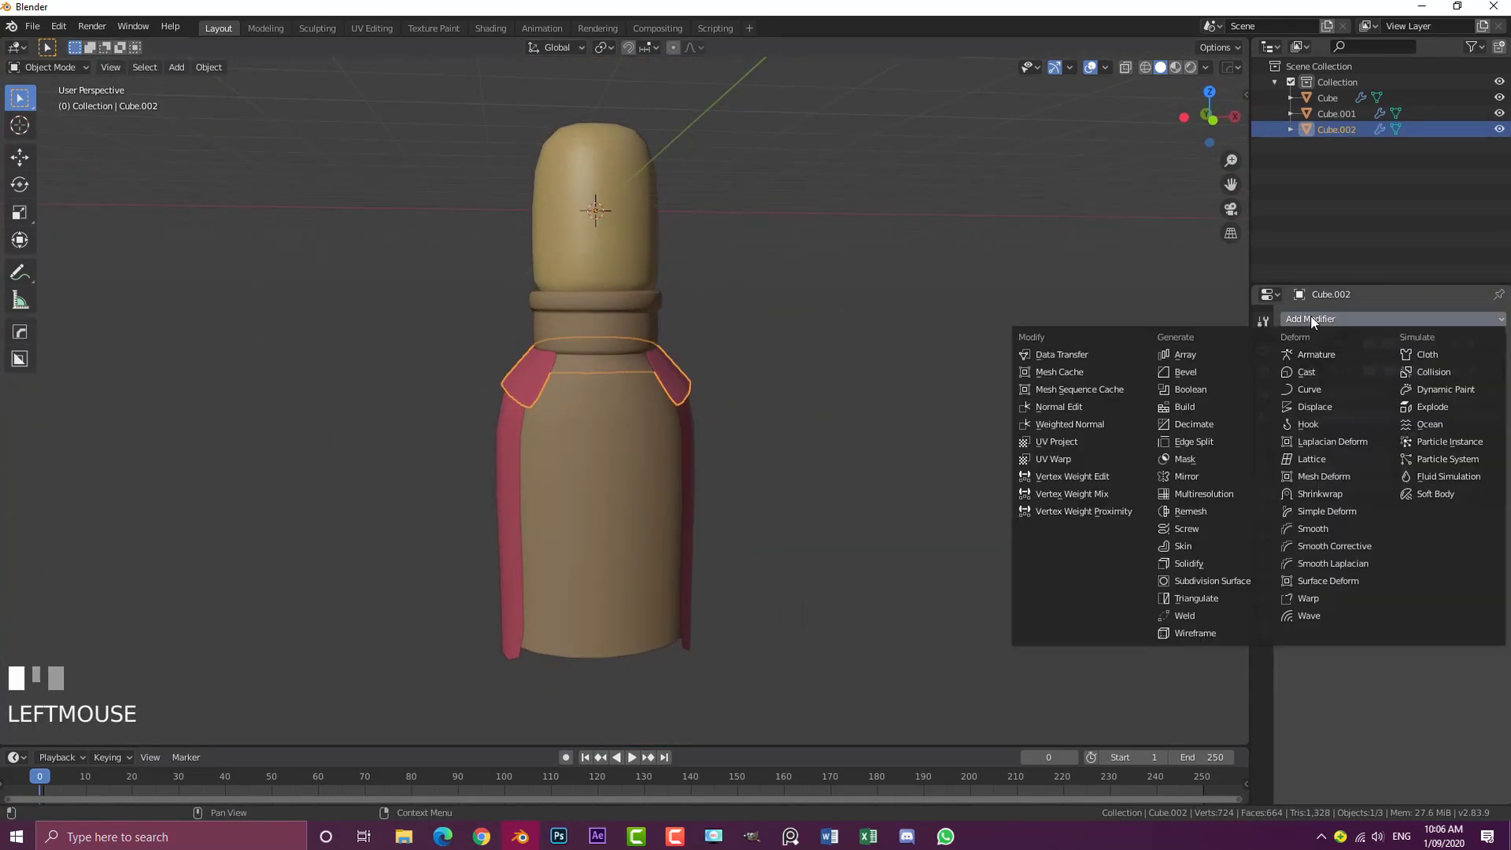
{"action": "left_click", "coordinate": [1211, 563]}
{"action": "left_click_drag", "start_coordinate": [1319, 584], "coordinate": [1221, 585]}
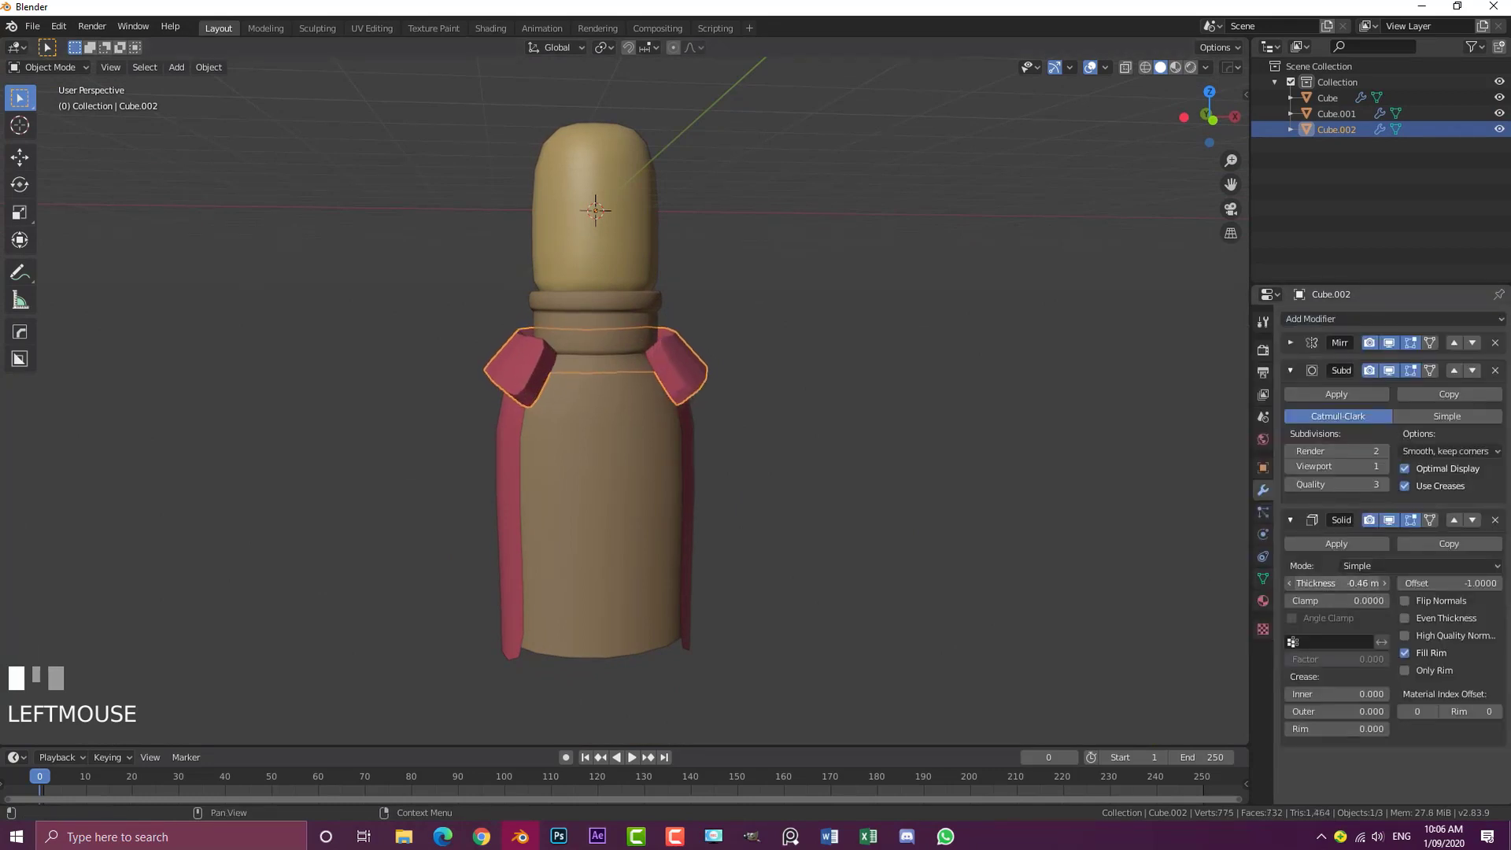
{"action": "left_click", "coordinate": [1290, 370]}
{"action": "left_click", "coordinate": [1454, 398]}
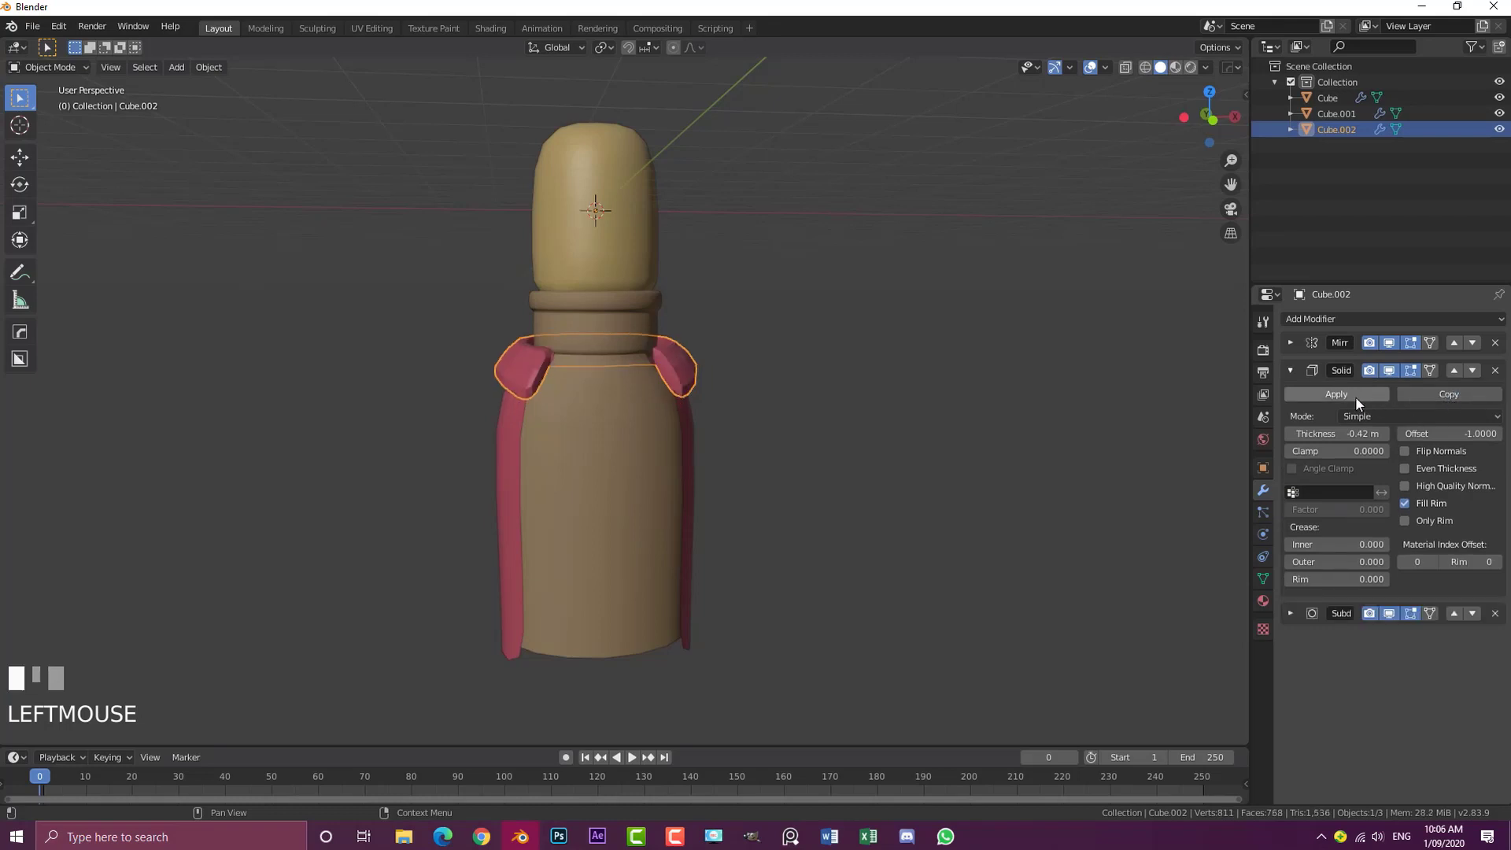
Set the collar's Subdivision viewport level to 2 and apply smooth shading to it
{"action": "left_click", "coordinate": [1291, 370]}
{"action": "middle_click_drag", "start_coordinate": [779, 331], "coordinate": [816, 328]}
{"action": "scroll", "coordinate": [816, 365], "scroll_direction": "up", "scroll_amount": 3}
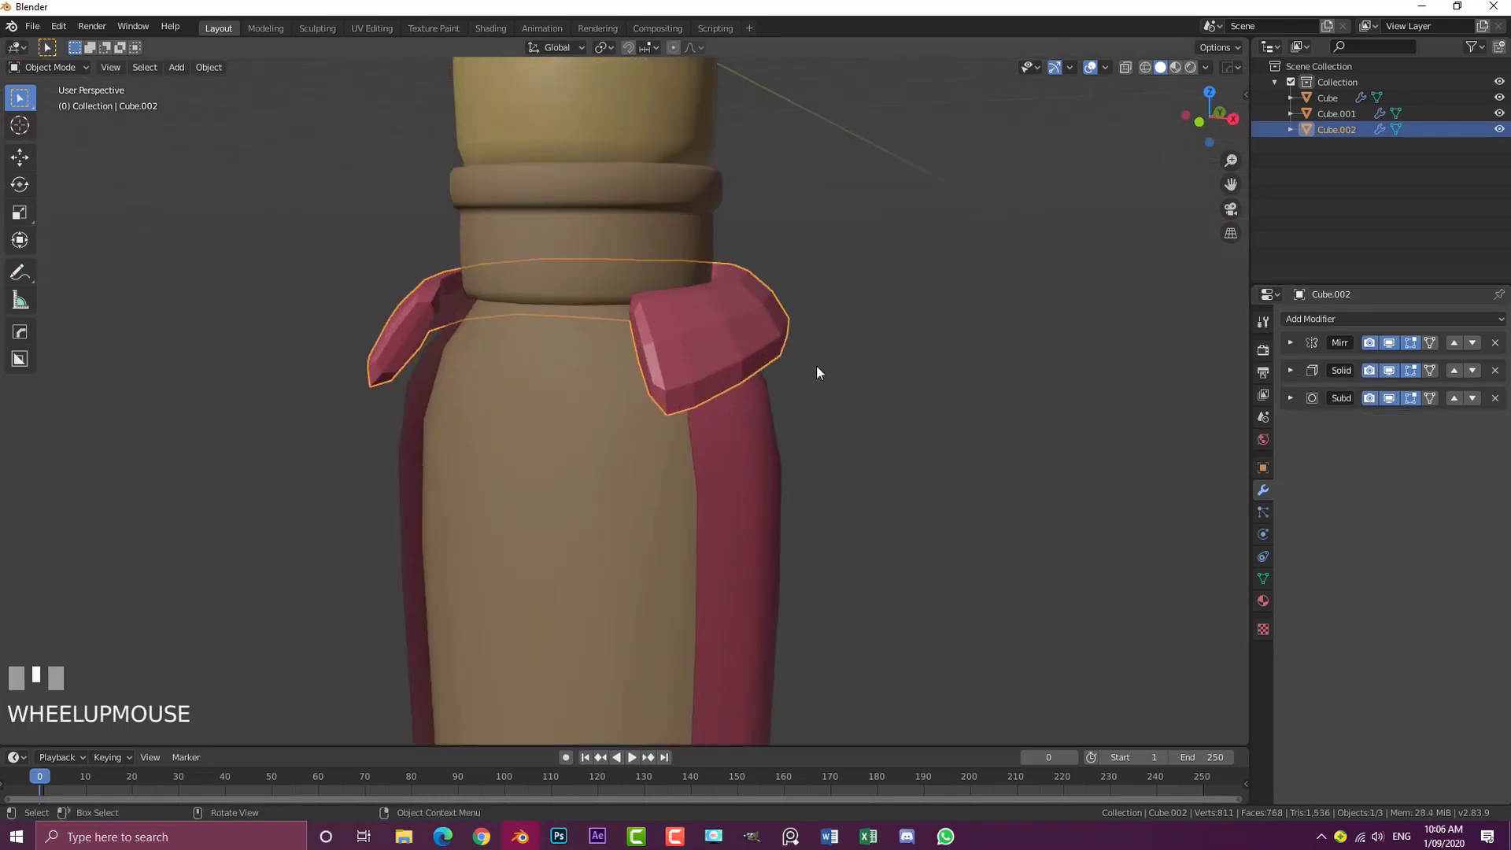
{"action": "left_click", "coordinate": [1290, 397]}
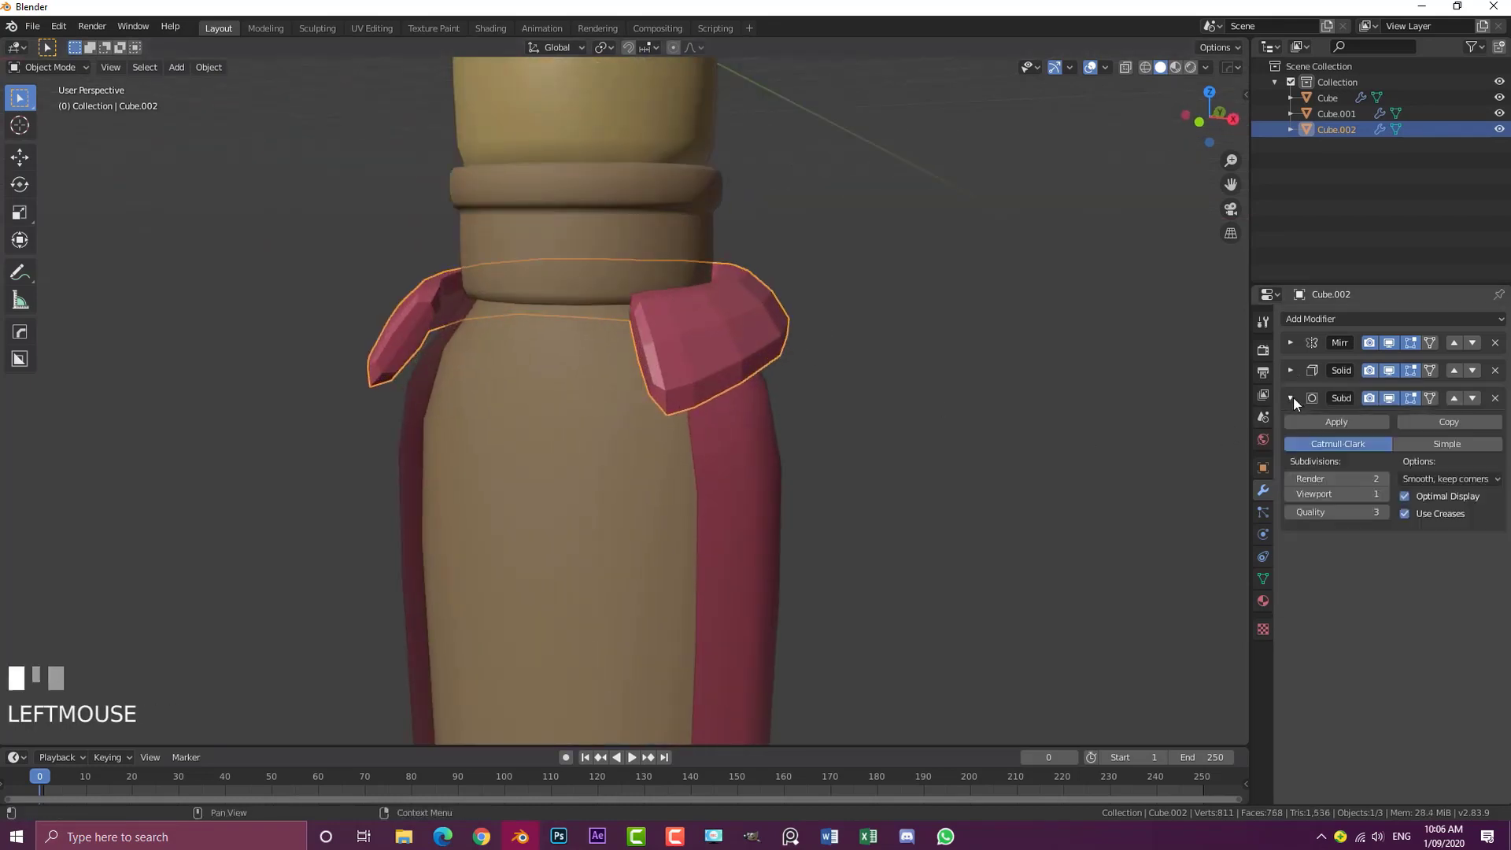
{"action": "left_click", "coordinate": [1384, 494]}
{"action": "left_click", "coordinate": [202, 68]}
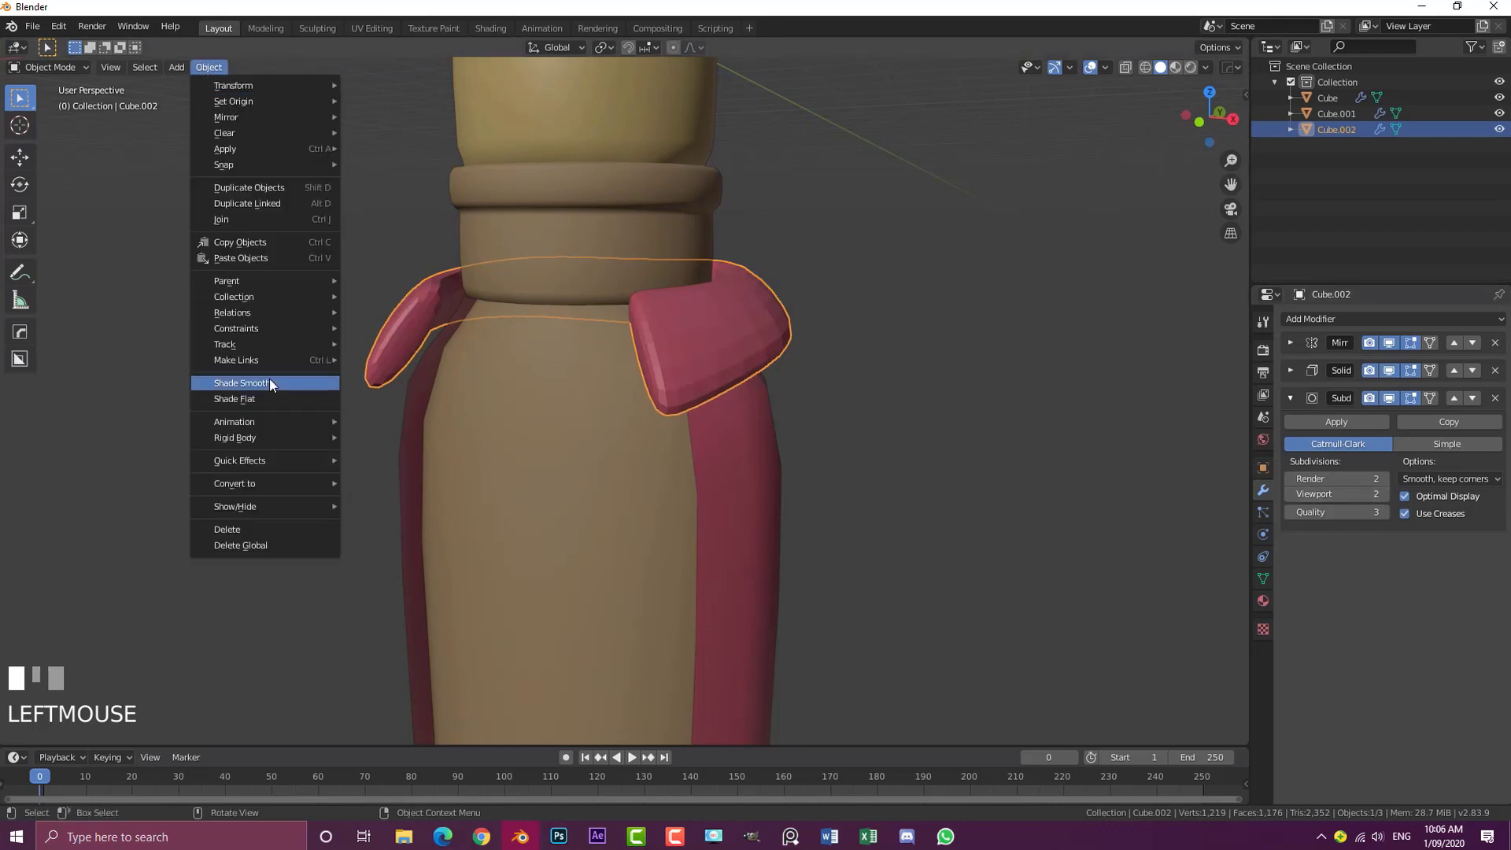
{"action": "left_click", "coordinate": [269, 379]}
{"action": "middle_click_drag", "start_coordinate": [721, 319], "coordinate": [664, 344]}
{"action": "scroll", "coordinate": [658, 381], "scroll_direction": "up", "scroll_amount": 4}
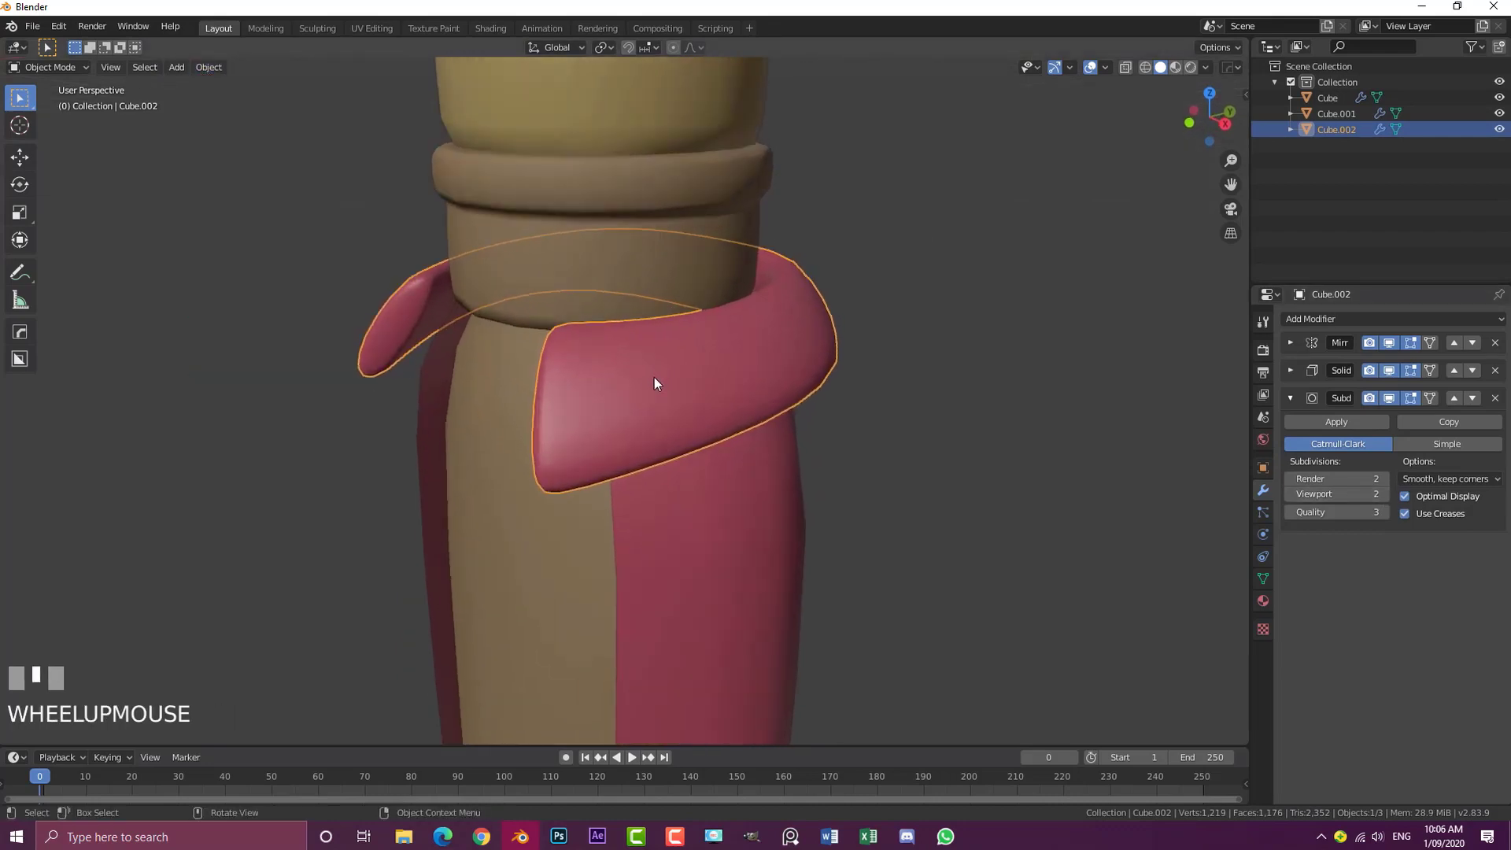
Add two lengthwise loop cuts to the collar, sliding one toward its lower edge and the other toward its upper edge
{"action": "key", "text": "Tab"}
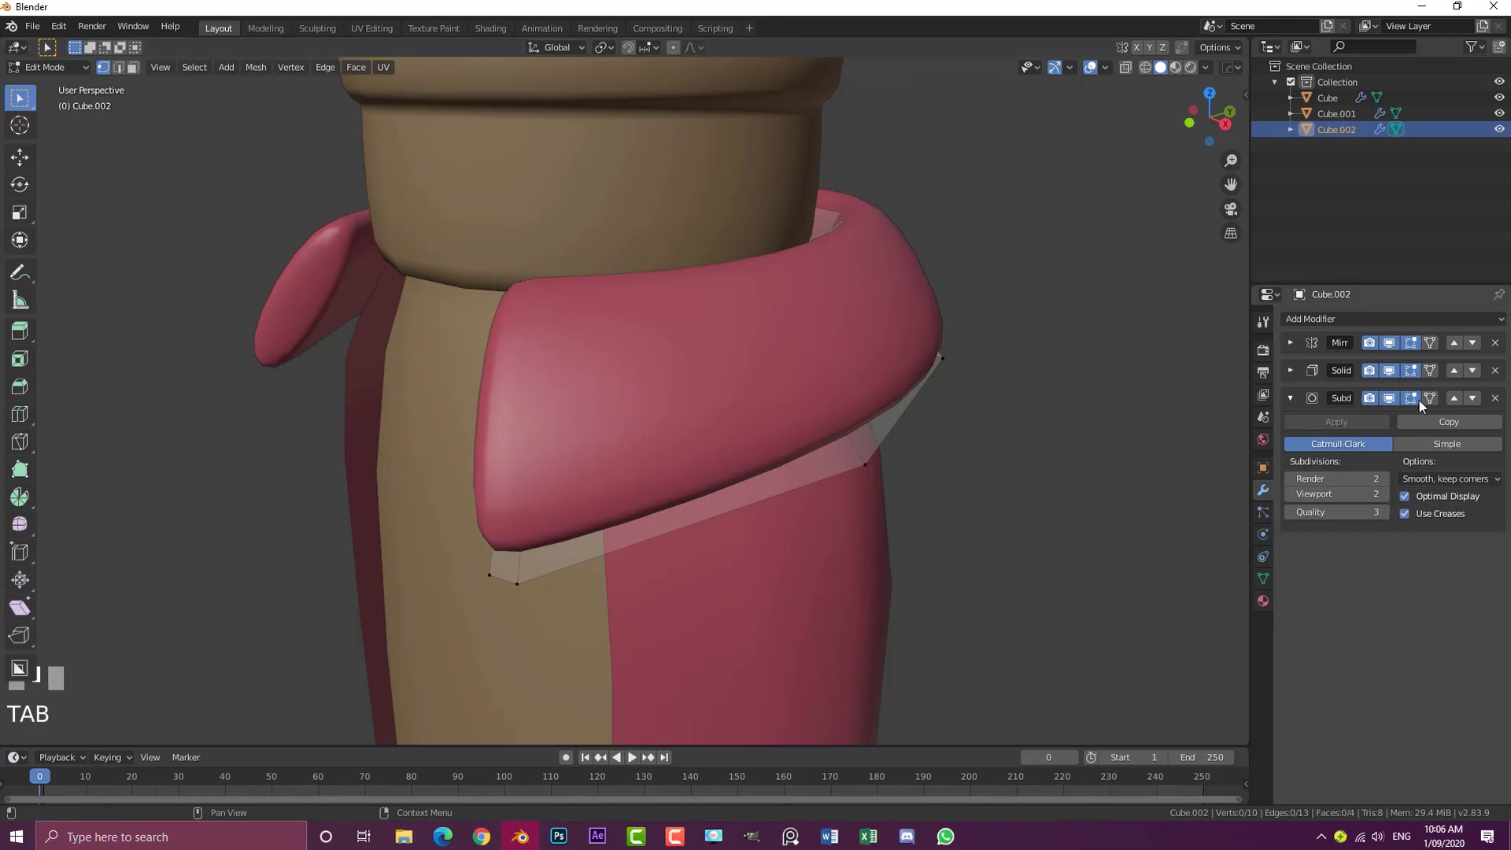
{"action": "middle_click_drag", "start_coordinate": [918, 441], "coordinate": [583, 428]}
{"action": "key", "text": "ctrl+r"}
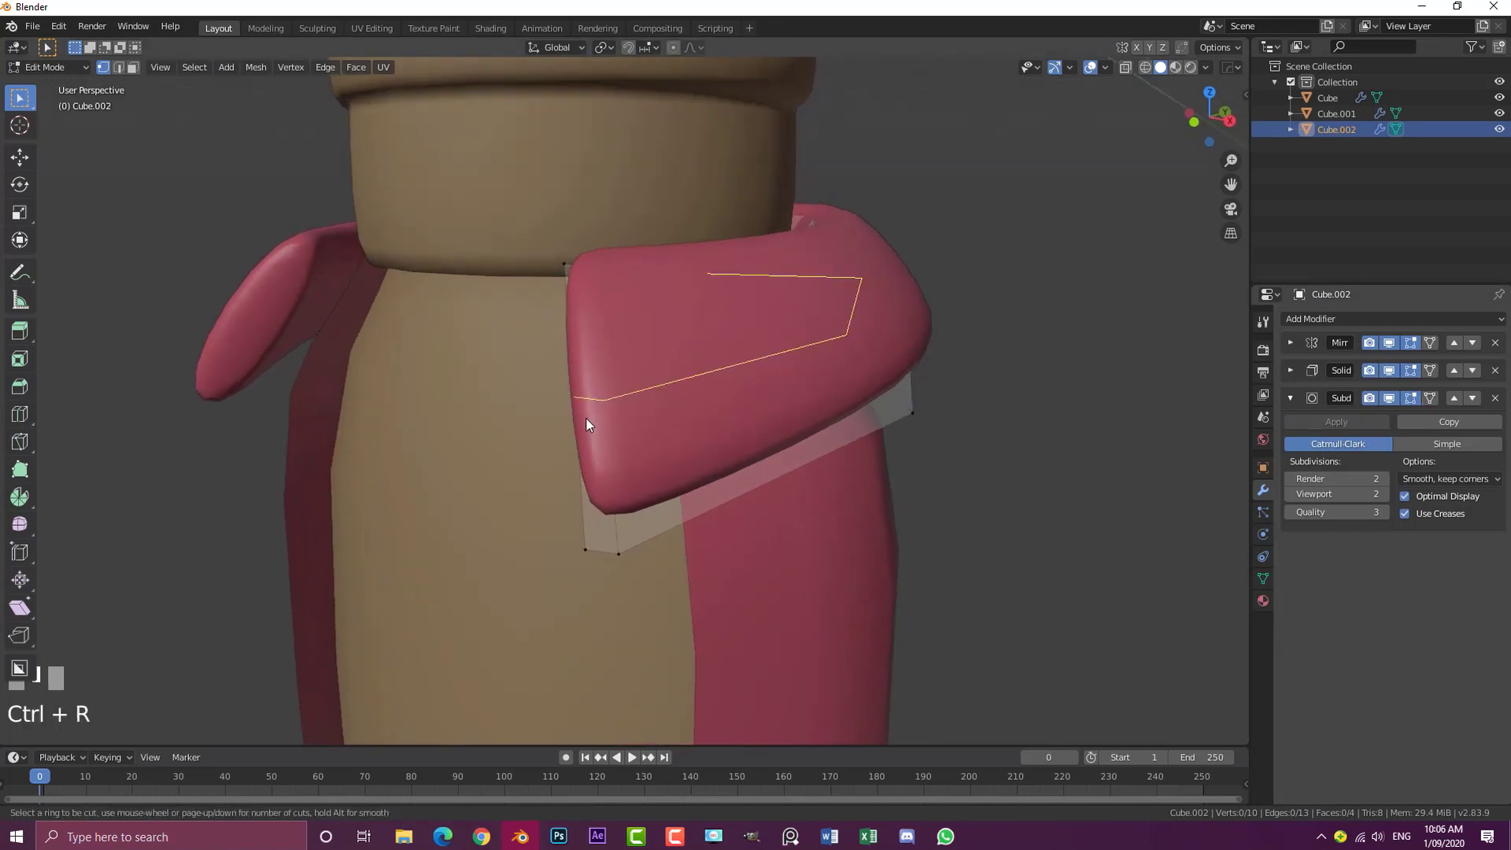
{"action": "left_click", "coordinate": [586, 418]}
{"action": "left_click_drag", "start_coordinate": [586, 418], "coordinate": [631, 522]}
{"action": "key", "text": "ctrl+r"}
{"action": "left_click_drag", "start_coordinate": [589, 406], "coordinate": [589, 329]}
{"action": "scroll", "coordinate": [672, 378], "scroll_direction": "down", "scroll_amount": 3}
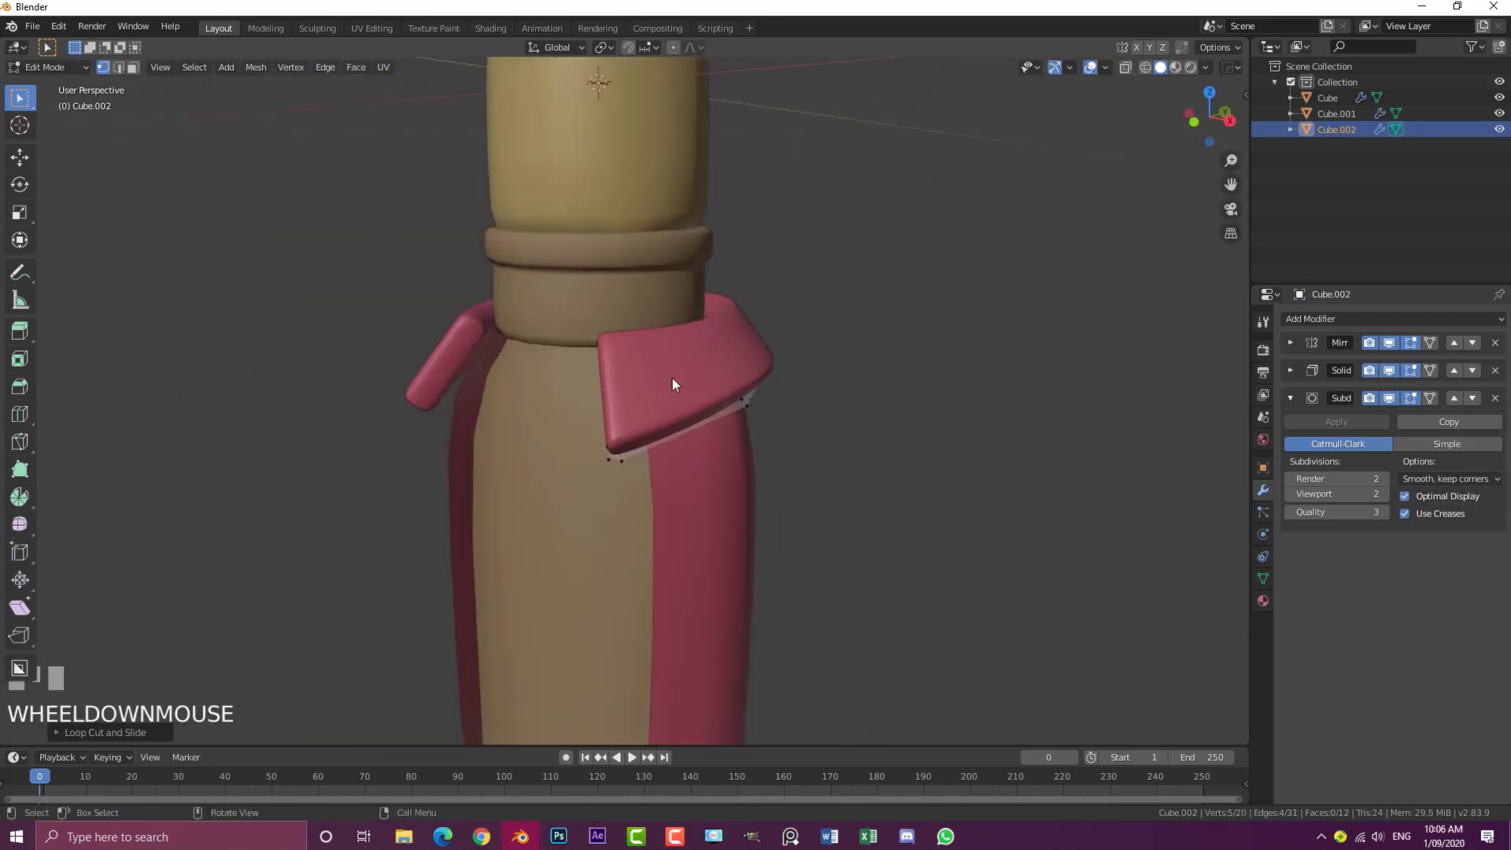
Set the collar's Solidify thickness to -0.26 m and return to Object Mode
{"action": "middle_click_drag", "start_coordinate": [672, 377], "coordinate": [717, 381]}
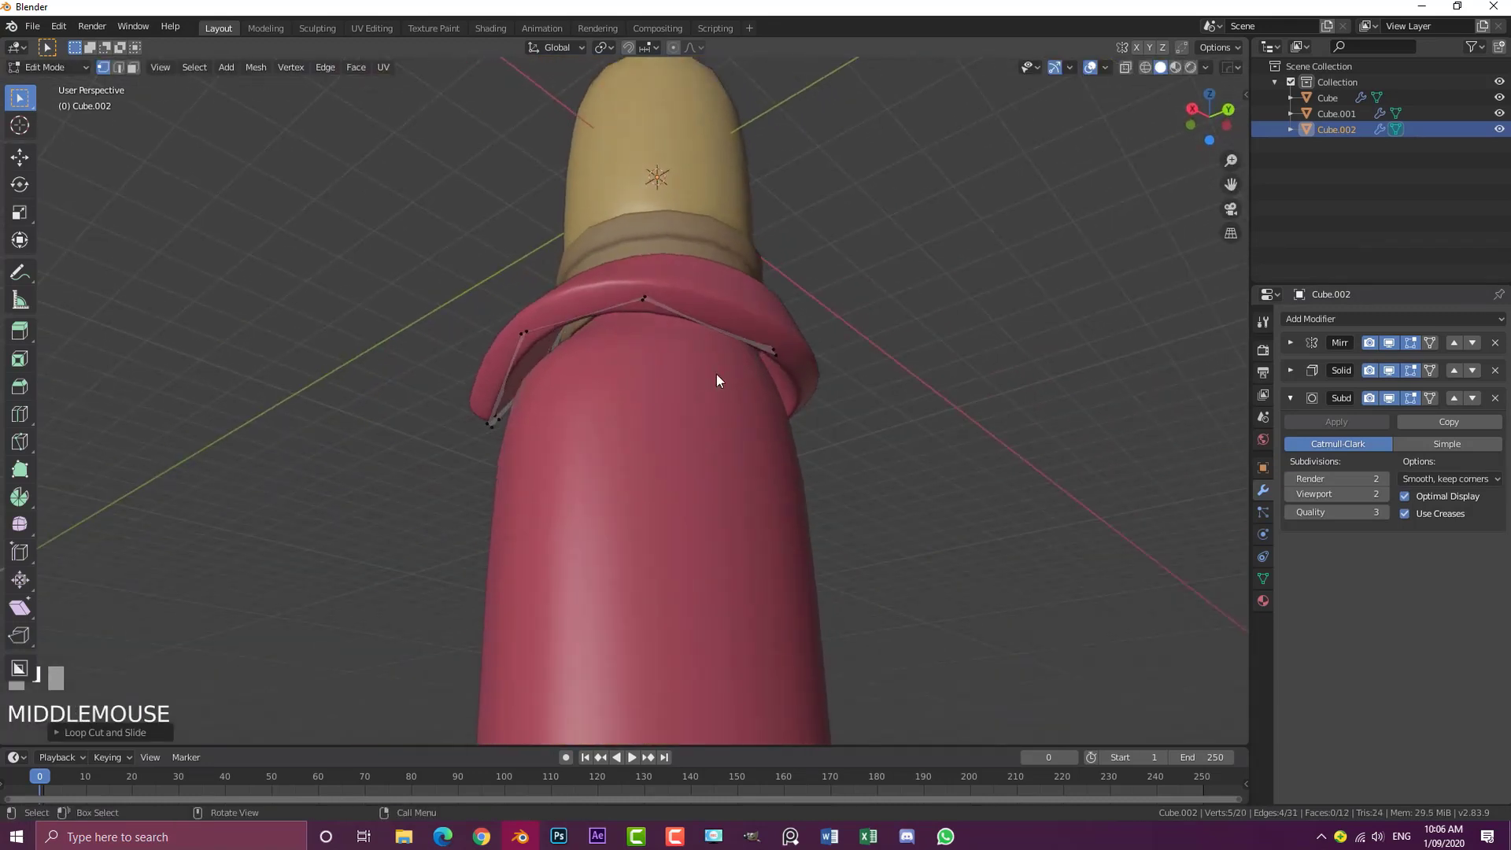
{"action": "left_click", "coordinate": [1290, 370]}
{"action": "mouse_move", "coordinate": [1344, 433]}
{"action": "left_mouse_down"}
{"action": "mouse_move", "coordinate": [1326, 434]}
{"action": "mouse_move", "coordinate": [1356, 433]}
{"action": "left_mouse_up"}
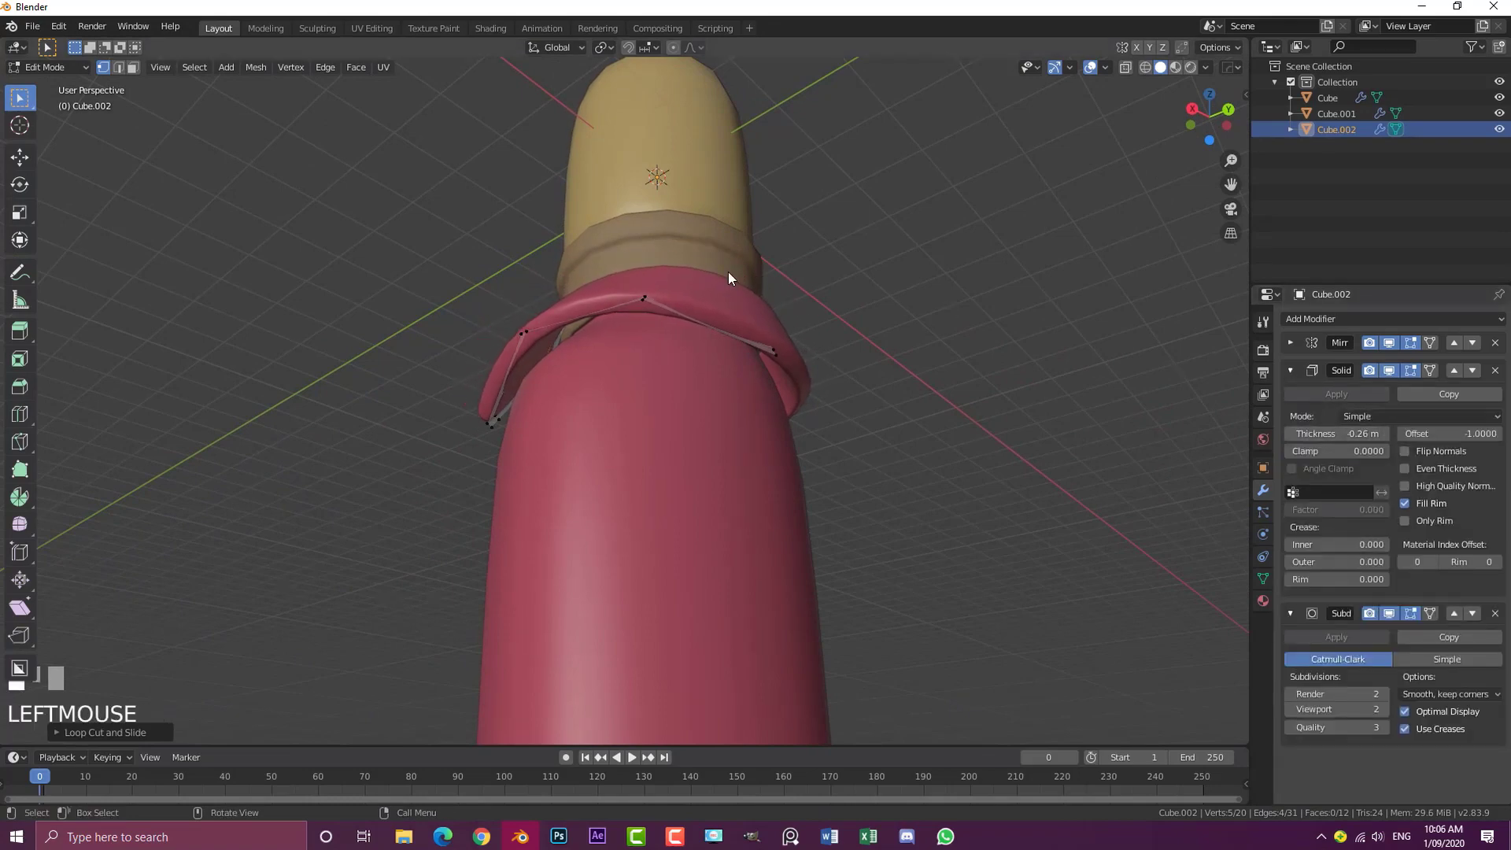
{"action": "key", "text": "Tab"}
{"action": "key", "text": "KP_1"}
{"action": "scroll", "coordinate": [778, 365], "scroll_direction": "up", "scroll_amount": 2}
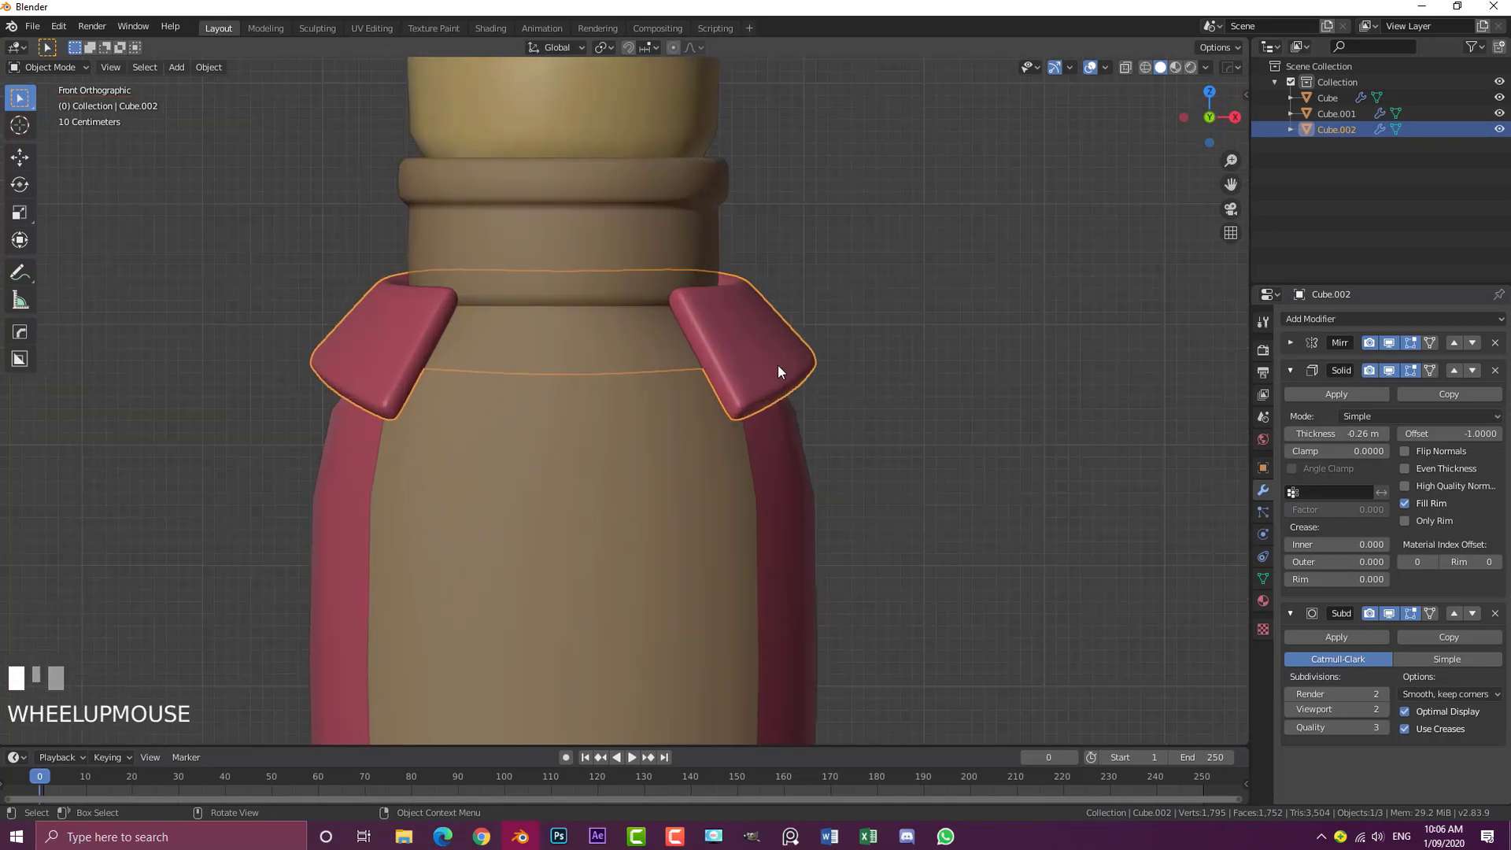
{"action": "key", "text": "alt+a"}
{"action": "left_click", "coordinate": [791, 441]}
{"action": "scroll", "coordinate": [1164, 444], "scroll_direction": "down", "scroll_amount": 3}
{"action": "middle_click_drag", "start_coordinate": [999, 439], "coordinate": [1001, 365]}
{"action": "scroll", "coordinate": [1002, 366], "scroll_direction": "down", "scroll_amount": 2}
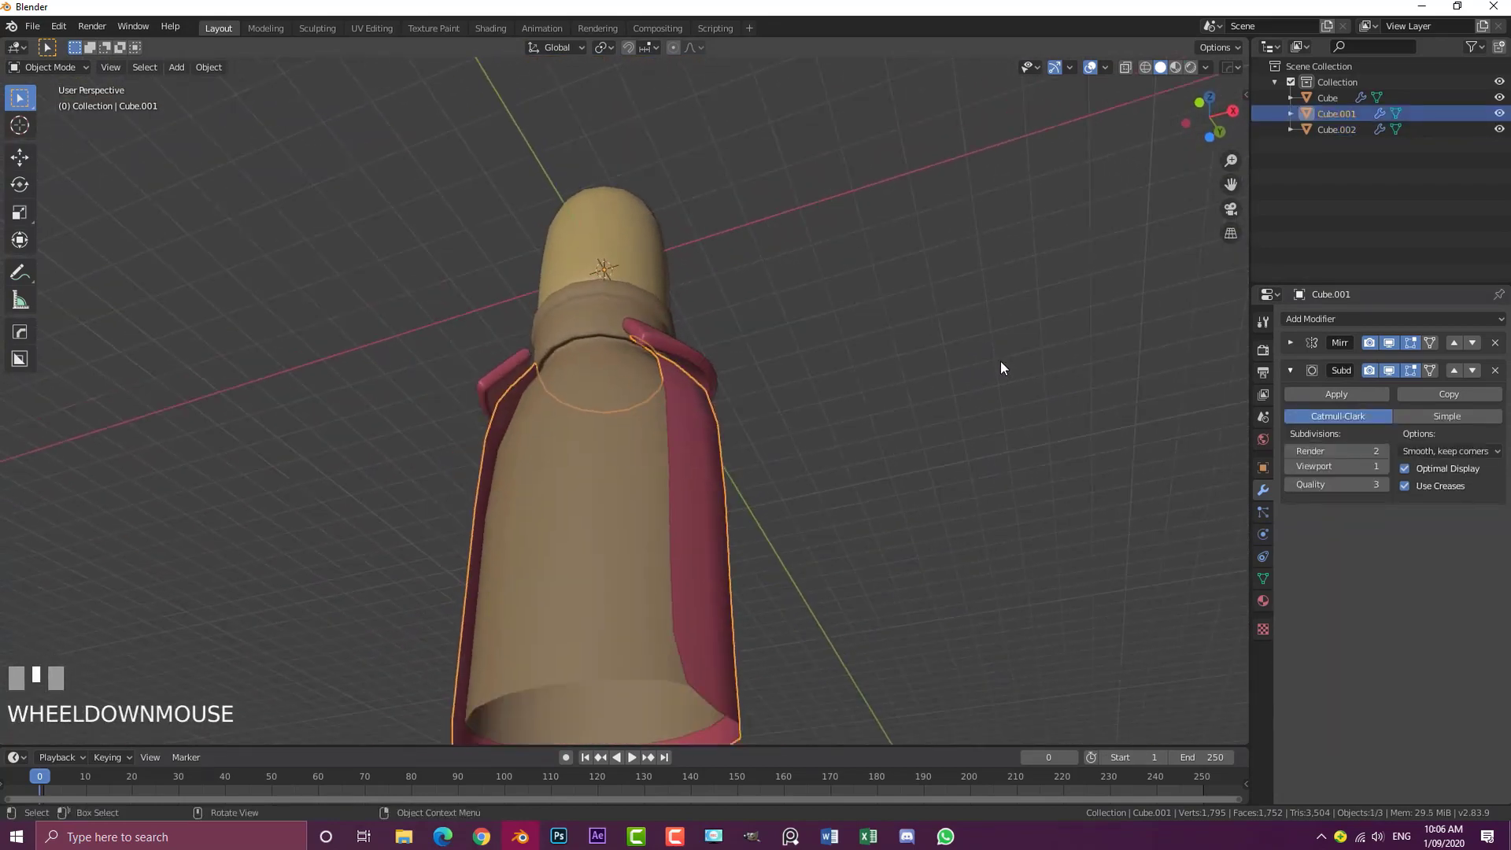
{"action": "left_click", "coordinate": [1320, 319]}
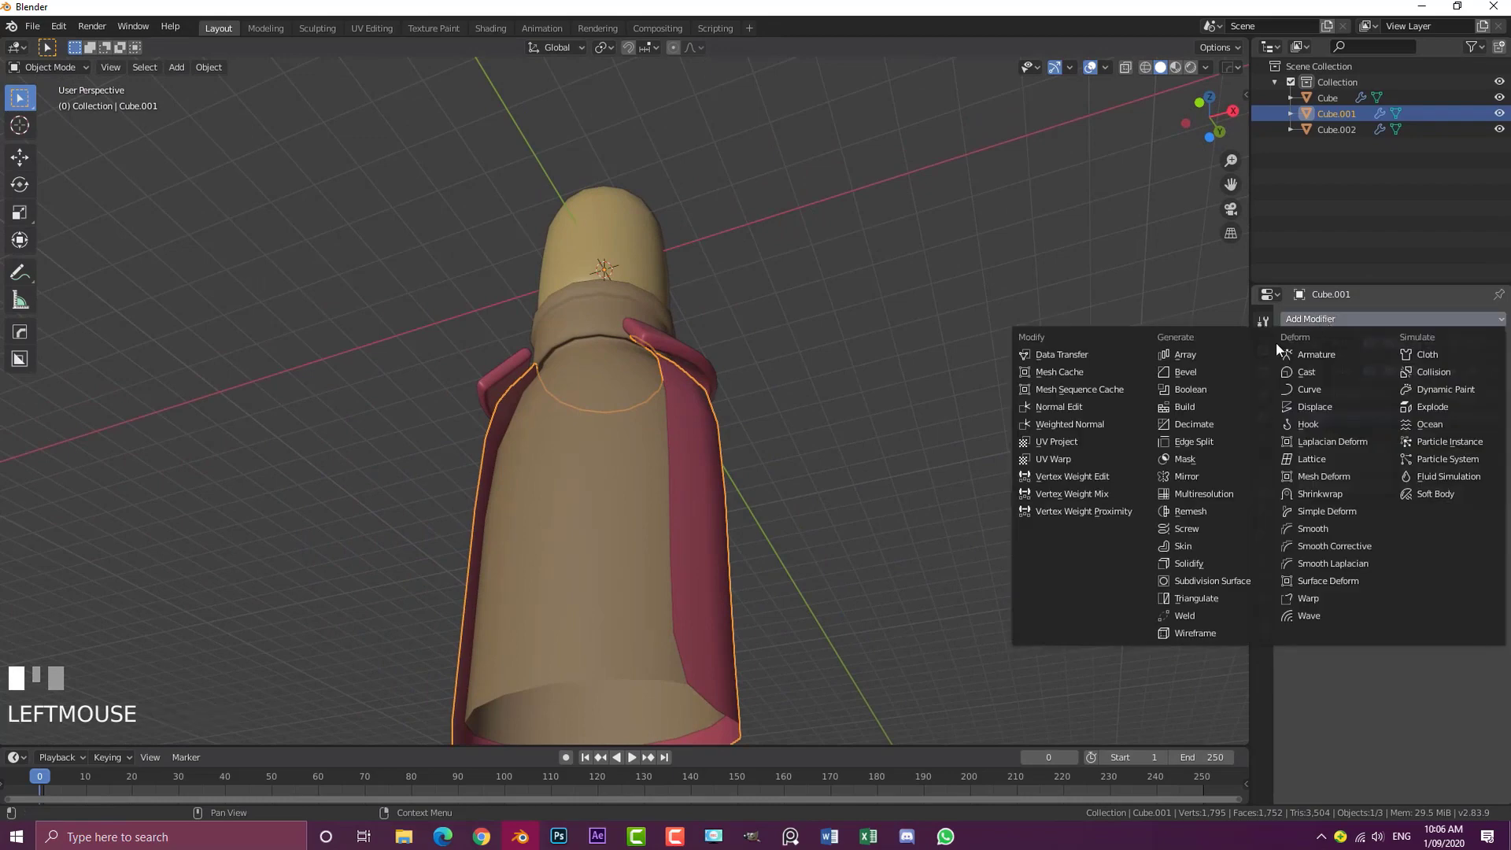
{"action": "middle_click_drag", "start_coordinate": [829, 362], "coordinate": [836, 431]}
{"action": "scroll", "coordinate": [1056, 433], "scroll_direction": "up", "scroll_amount": 2}
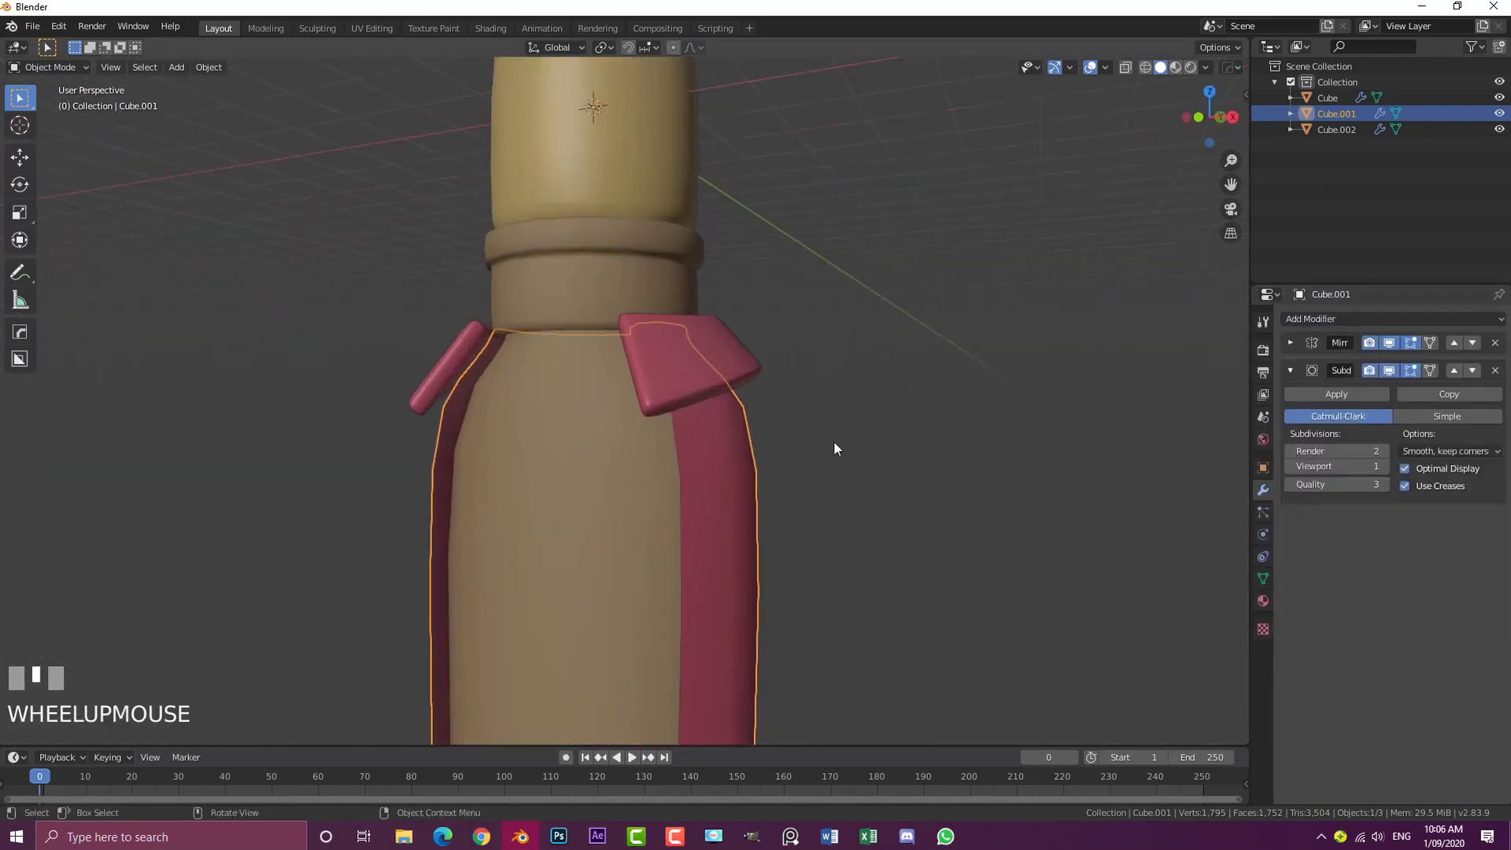
Select the jacket, add the collar as the active object, and link the collar's modifiers to the jacket
{"action": "left_click", "coordinate": [749, 458]}
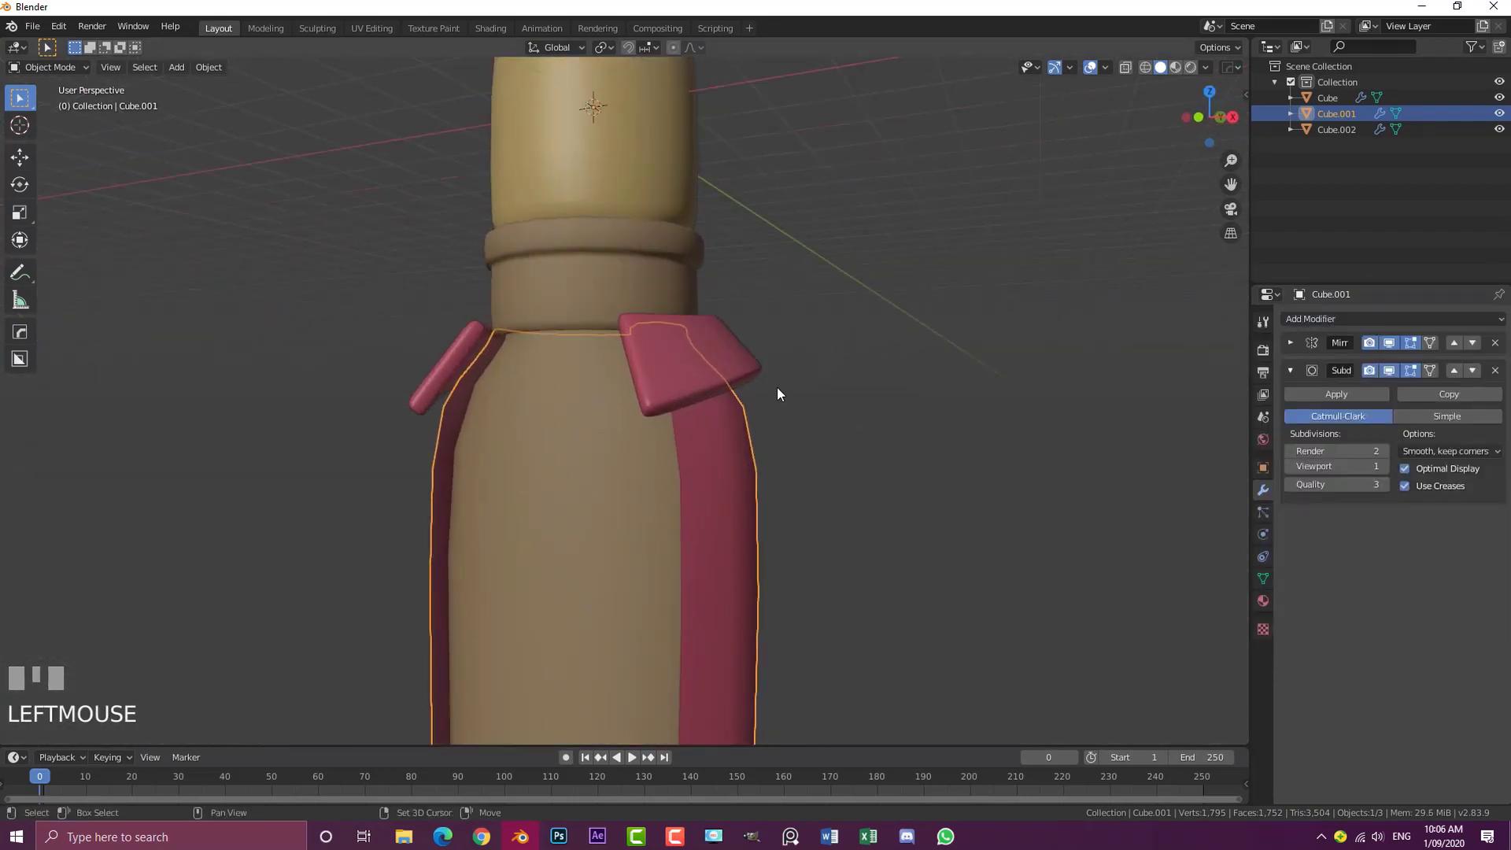
{"action": "left_click", "coordinate": [749, 351], "text": "shift"}
{"action": "key", "text": "ctrl+l"}
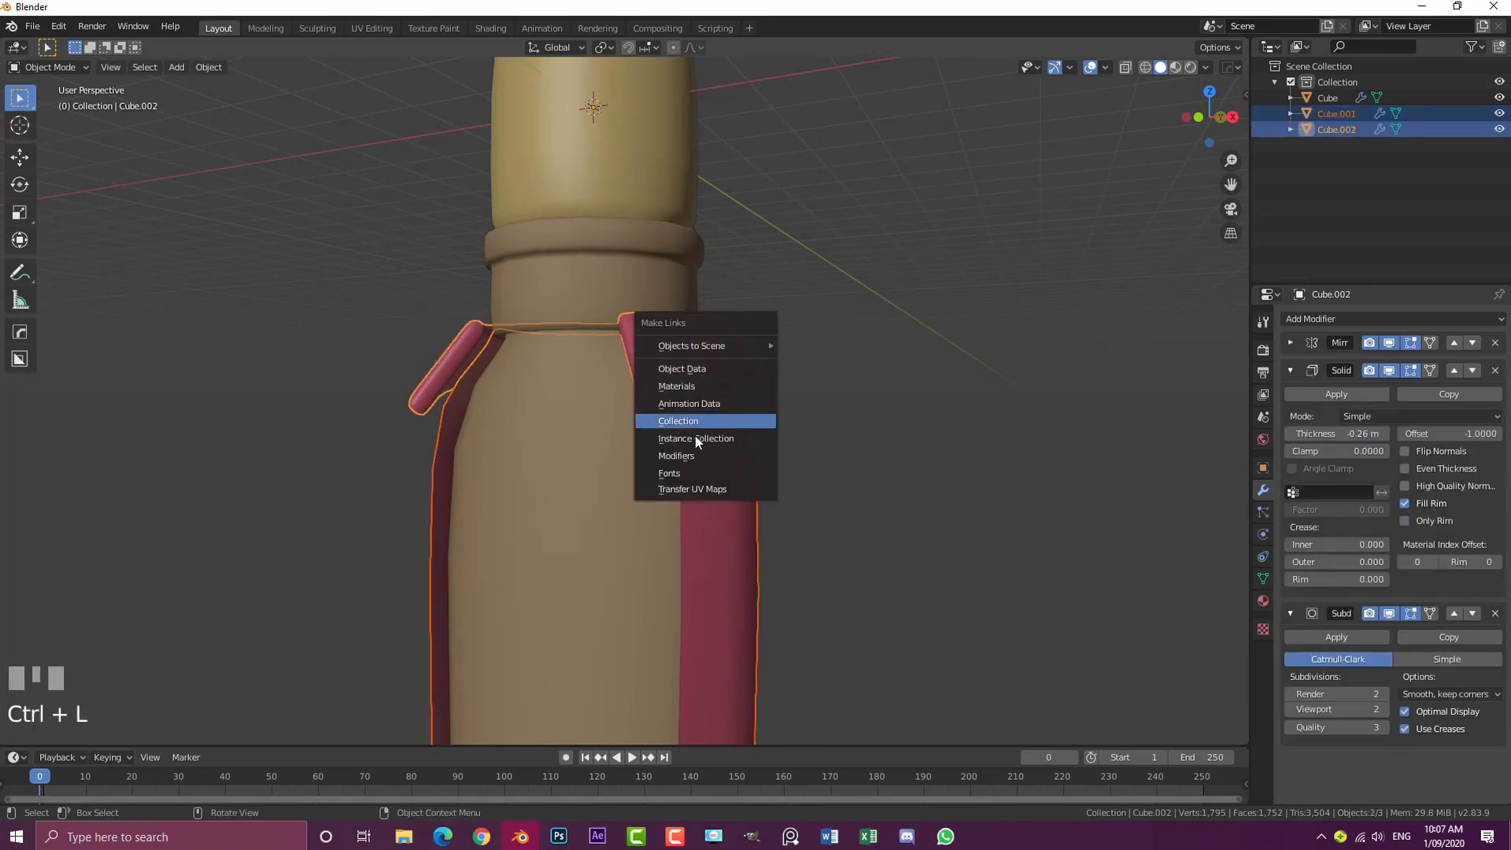
{"action": "left_click", "coordinate": [694, 455]}
{"action": "scroll", "coordinate": [666, 441], "scroll_direction": "down", "scroll_amount": 3}
{"action": "middle_click_drag", "start_coordinate": [665, 442], "coordinate": [751, 445]}
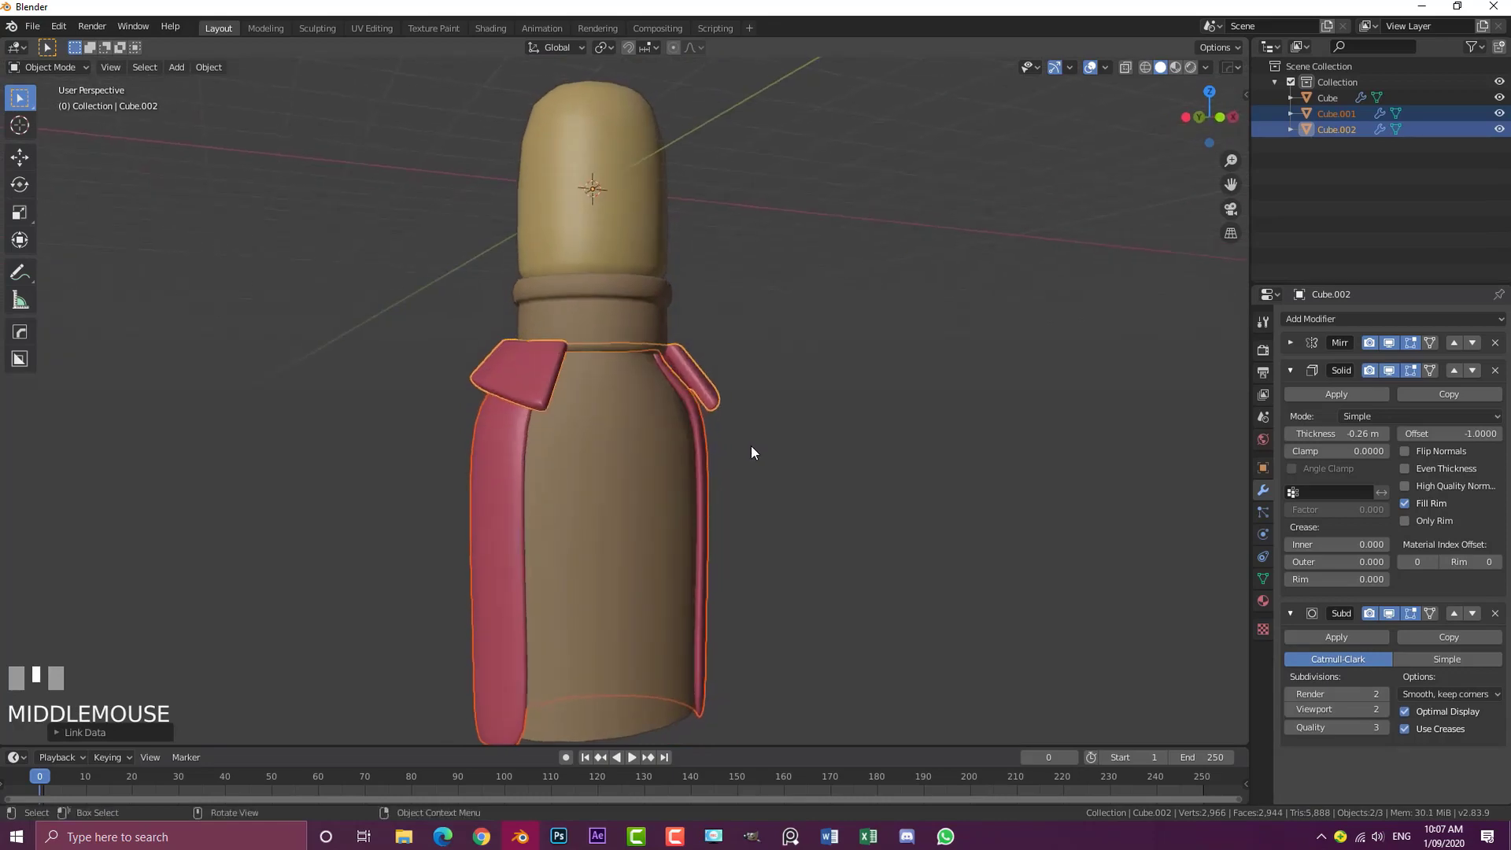
{"action": "left_click", "coordinate": [711, 456]}
{"action": "left_click", "coordinate": [712, 457]}
{"action": "key", "text": "KP_1"}
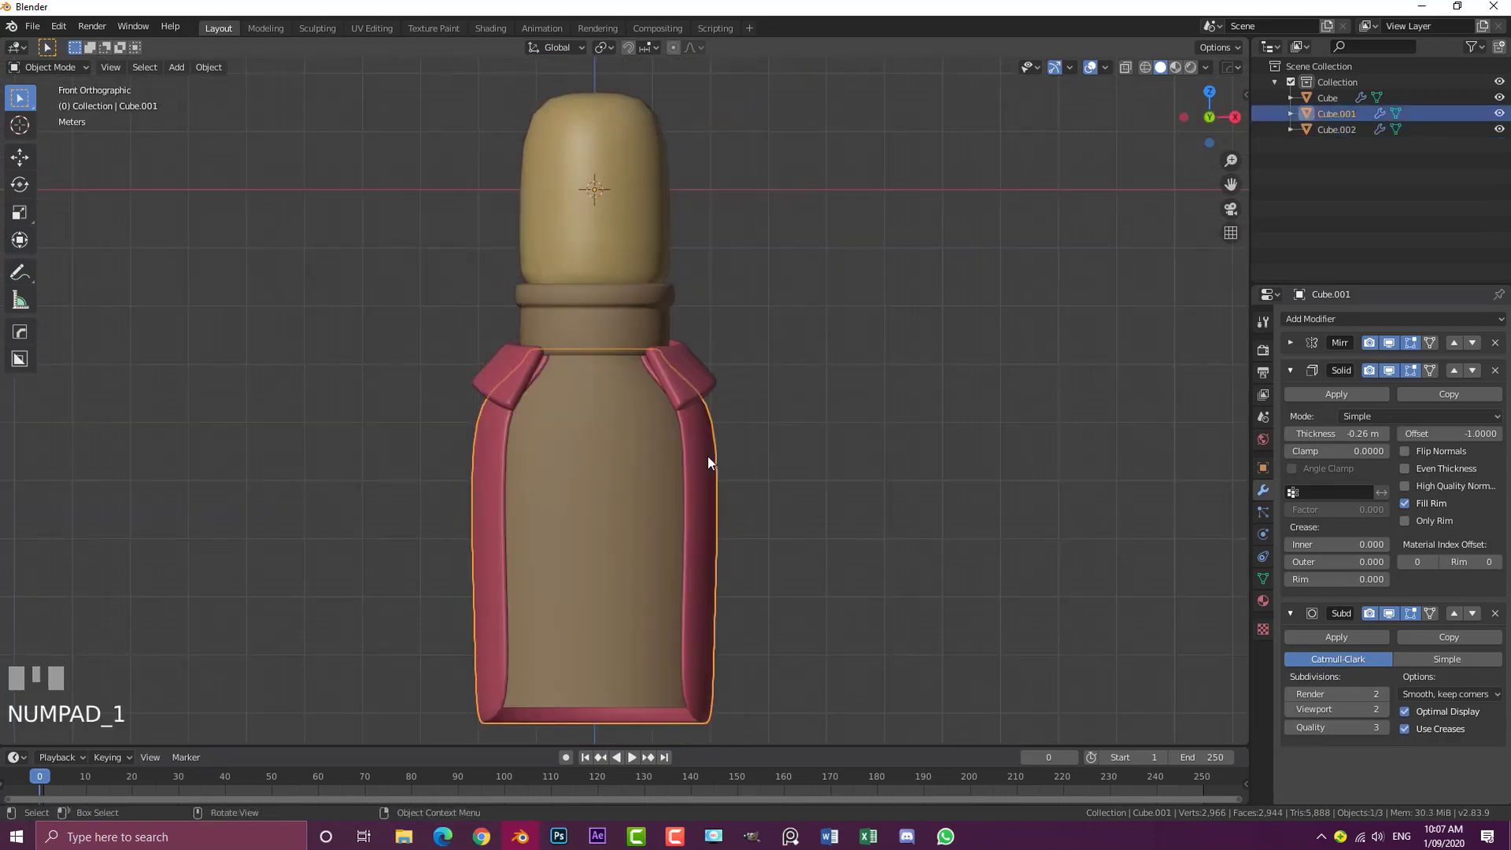
{"action": "key", "text": "Tab"}
{"action": "middle_click_drag", "start_coordinate": [683, 454], "coordinate": [637, 398], "text": "shift"}
{"action": "key", "text": "z"}
{"action": "left_click", "coordinate": [523, 401]}
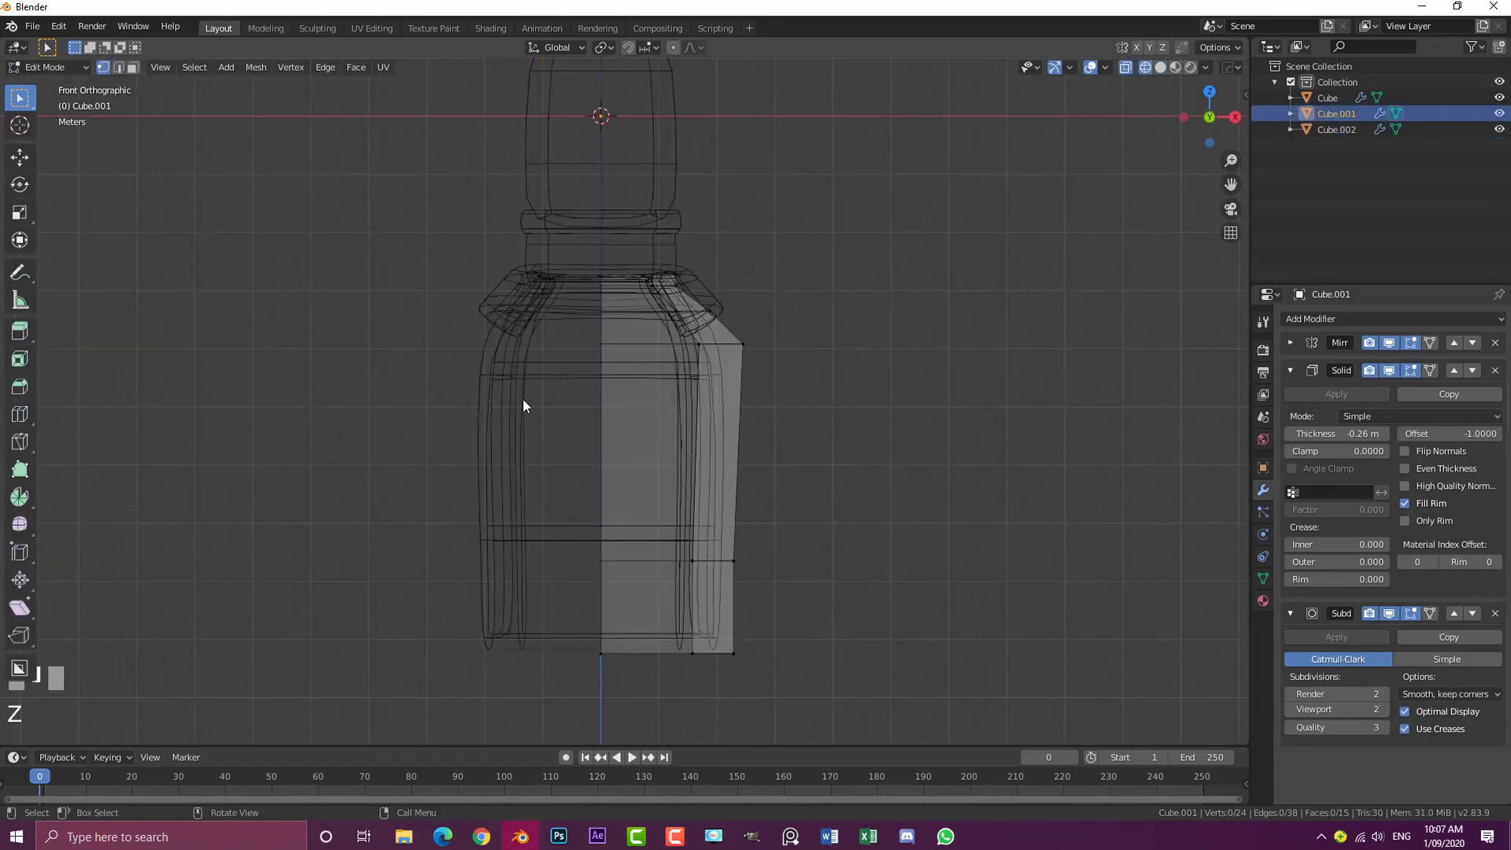
{"action": "key", "text": "a"}
{"action": "key", "text": "Tab"}
{"action": "left_click", "coordinate": [718, 294]}
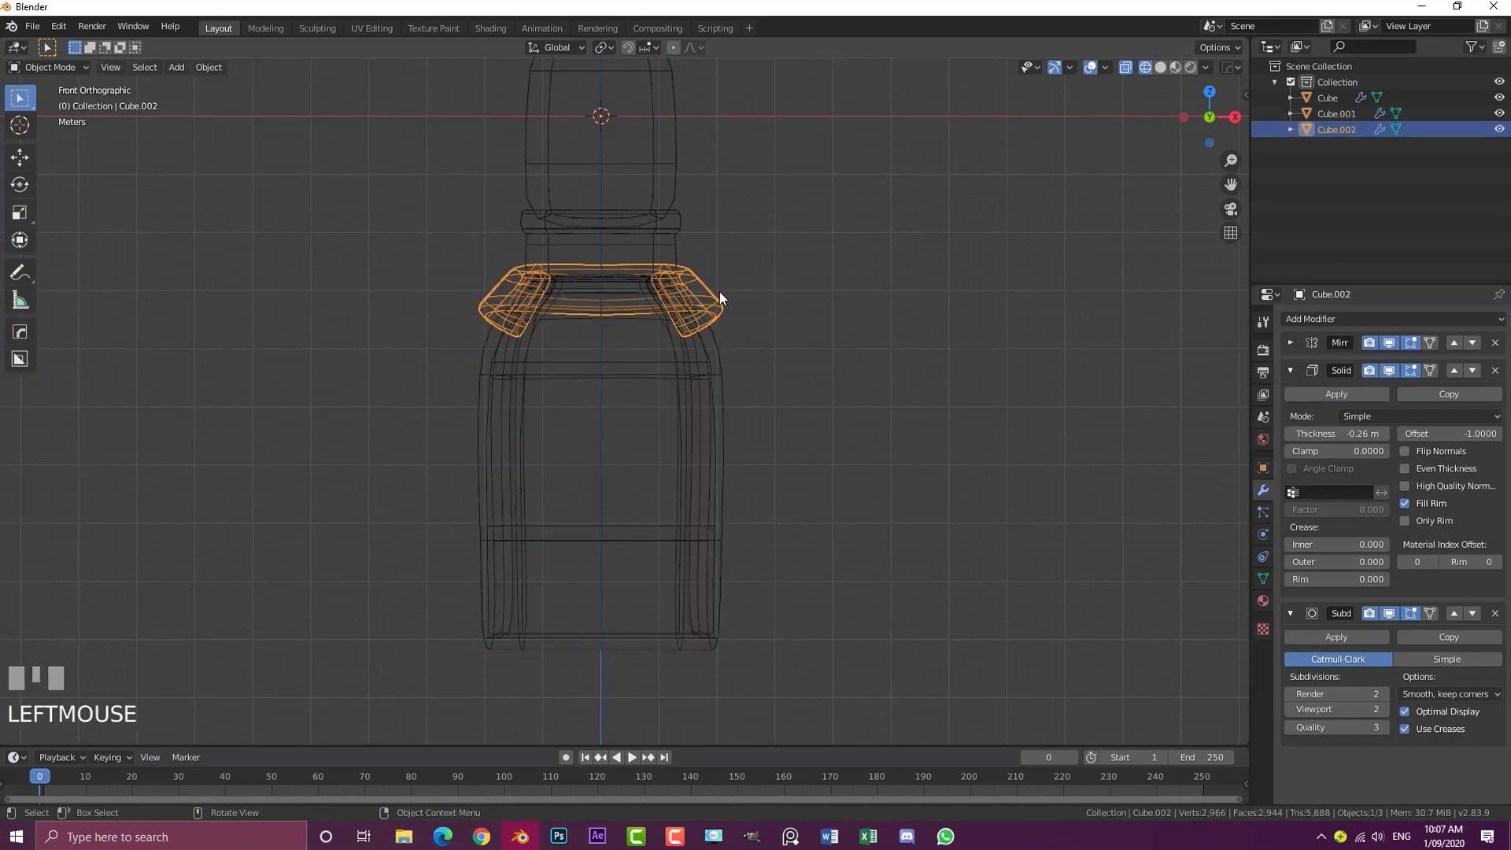
{"action": "key", "text": "Tab"}
{"action": "key", "text": "z"}
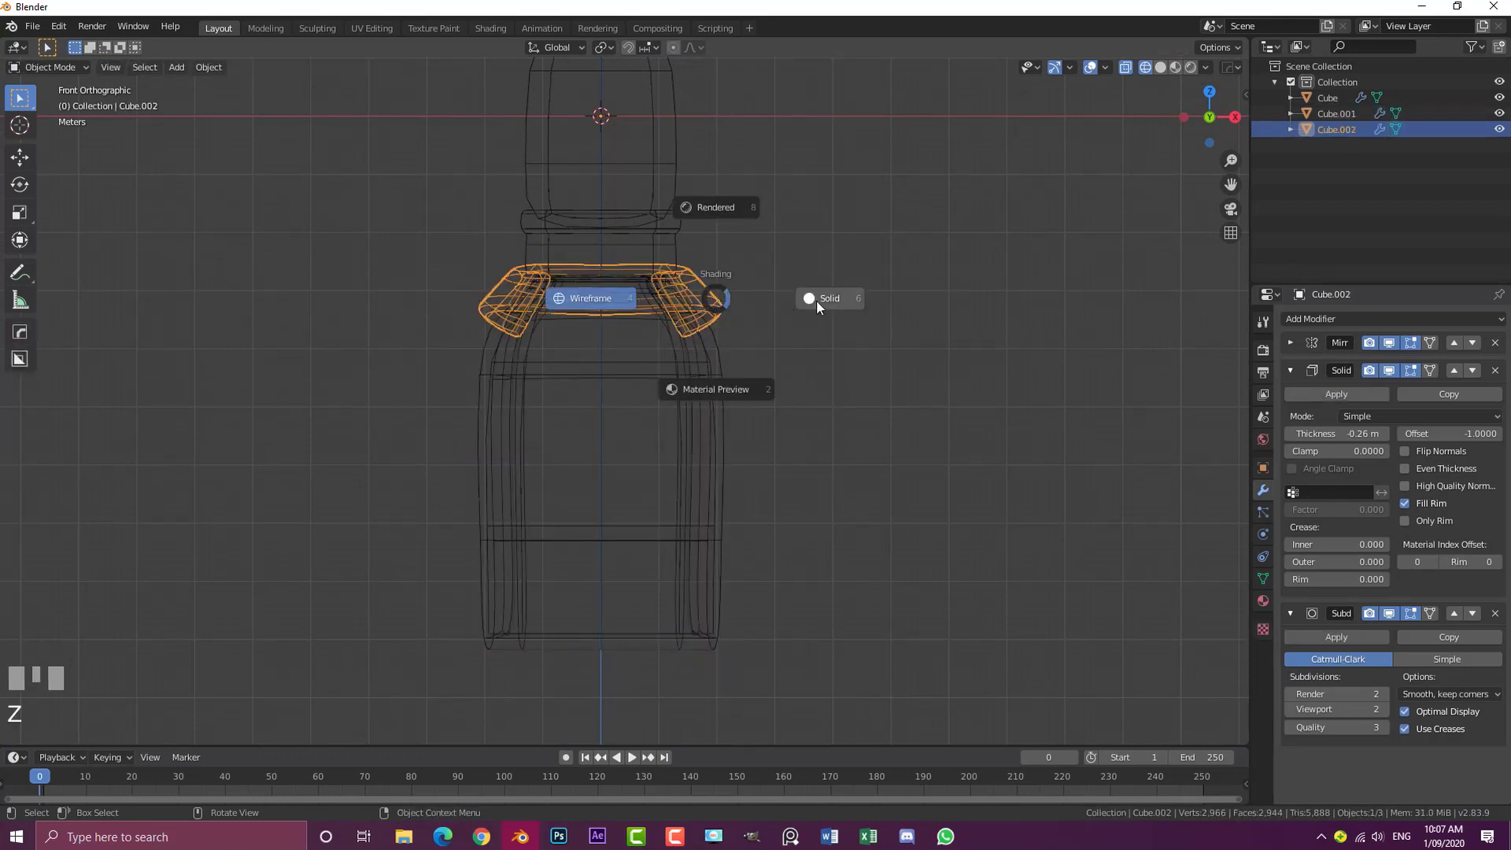
{"action": "left_click", "coordinate": [816, 300]}
{"action": "key", "text": "Tab"}
Add a vertical loop cut to the jacket's front panel and slide it close to the front opening edge
{"action": "key", "text": "alt+a"}
{"action": "left_click", "coordinate": [720, 402]}
{"action": "middle_click_drag", "start_coordinate": [721, 401], "coordinate": [648, 409]}
{"action": "key", "text": "g"}
{"action": "right_click", "coordinate": [820, 359]}
{"action": "middle_click_drag", "start_coordinate": [820, 367], "coordinate": [658, 373]}
{"action": "scroll", "coordinate": [908, 382], "scroll_direction": "up", "scroll_amount": 3}
{"action": "key", "text": "Tab"}
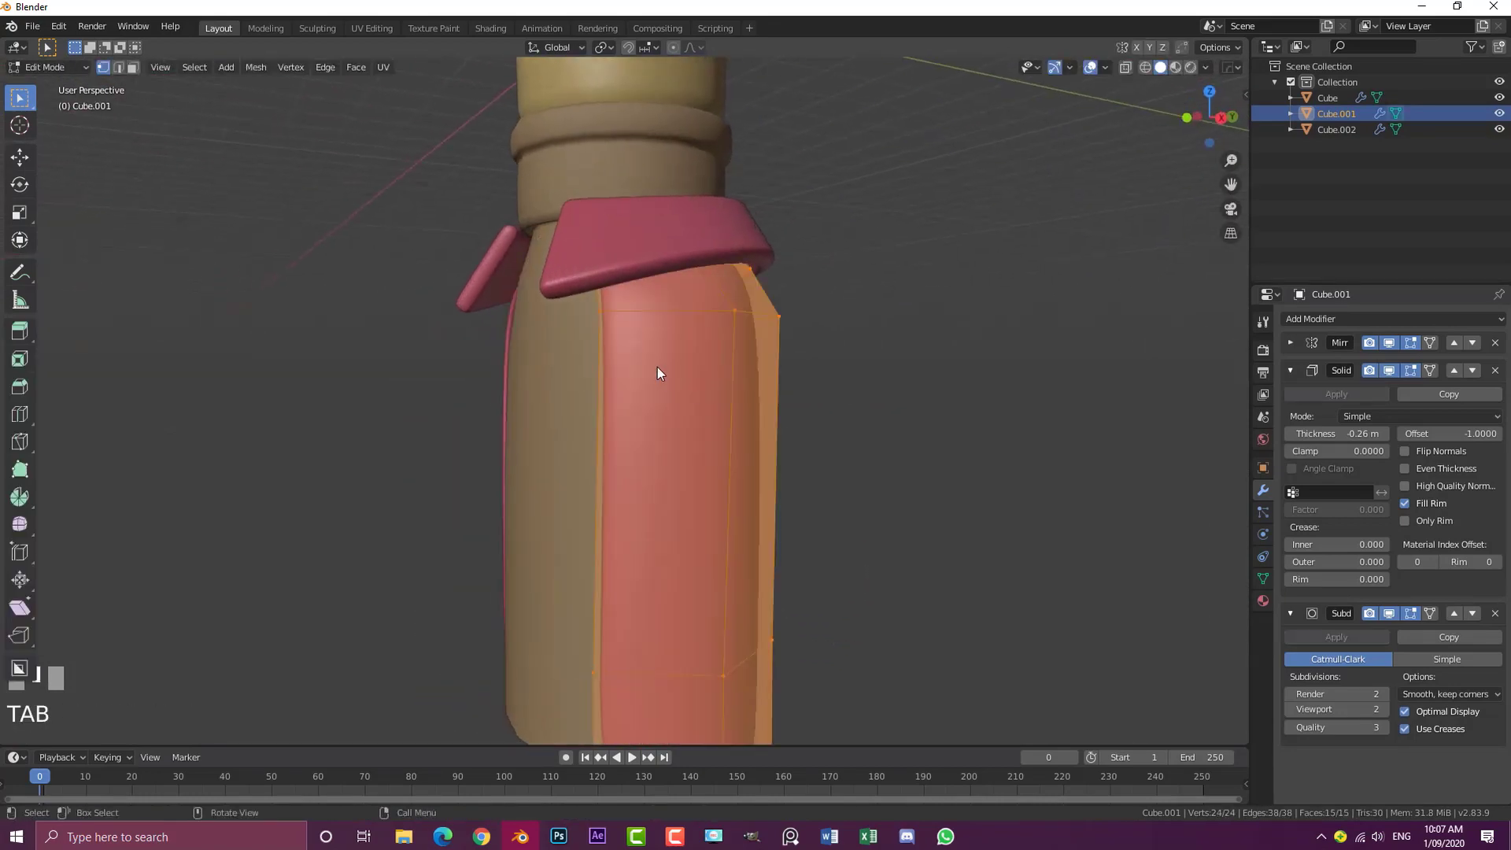
{"action": "key", "text": "ctrl+r"}
{"action": "left_click", "coordinate": [662, 314]}
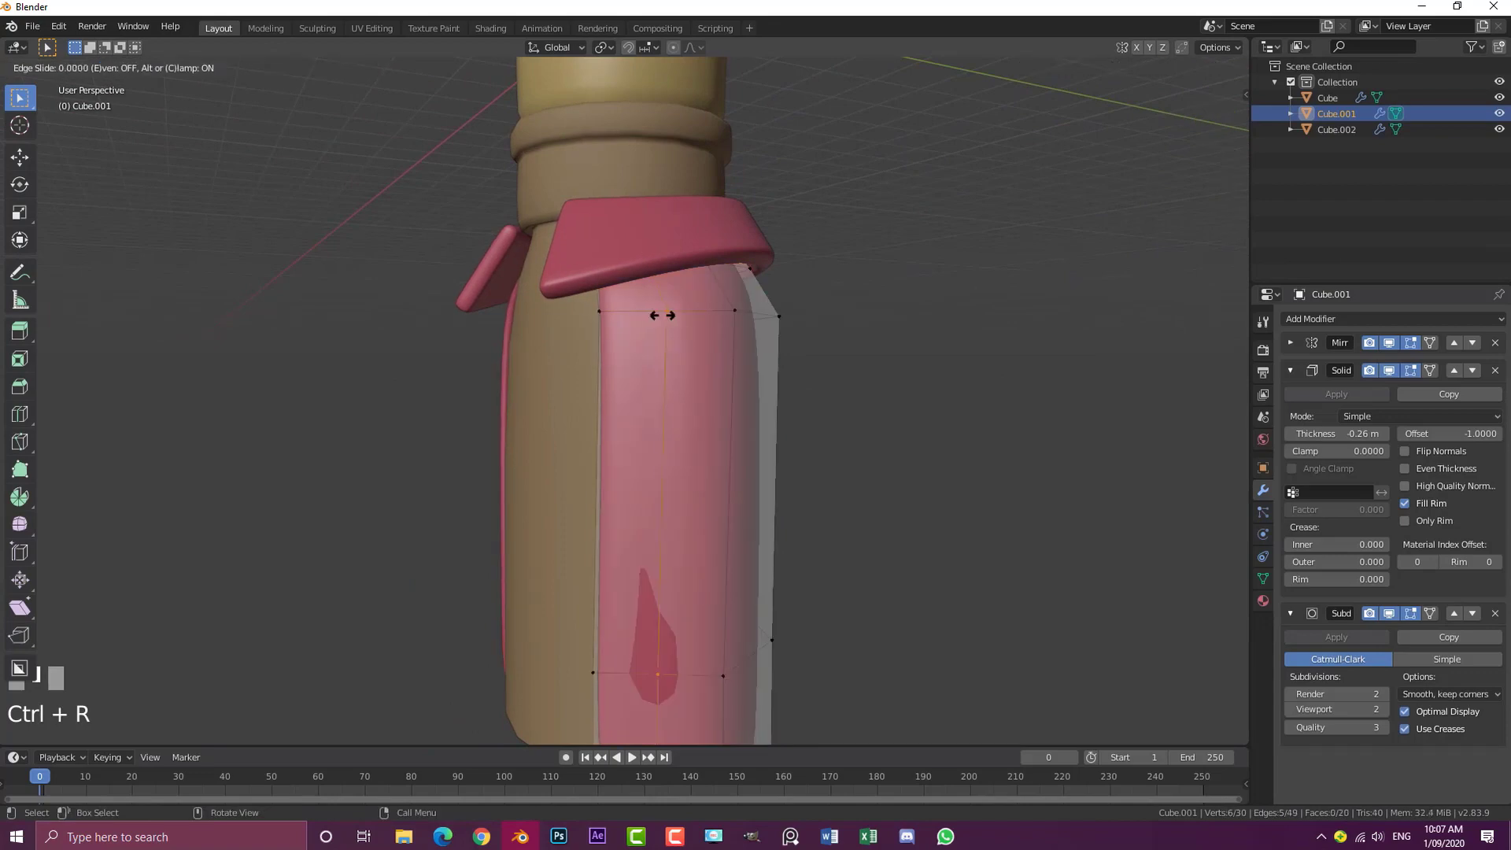
{"action": "left_click", "coordinate": [605, 327]}
{"action": "middle_click_drag", "start_coordinate": [606, 328], "coordinate": [672, 366]}
{"action": "key", "text": "Tab"}
{"action": "scroll", "coordinate": [683, 398], "scroll_direction": "down", "scroll_amount": 3}
{"action": "key", "text": "alt+a"}
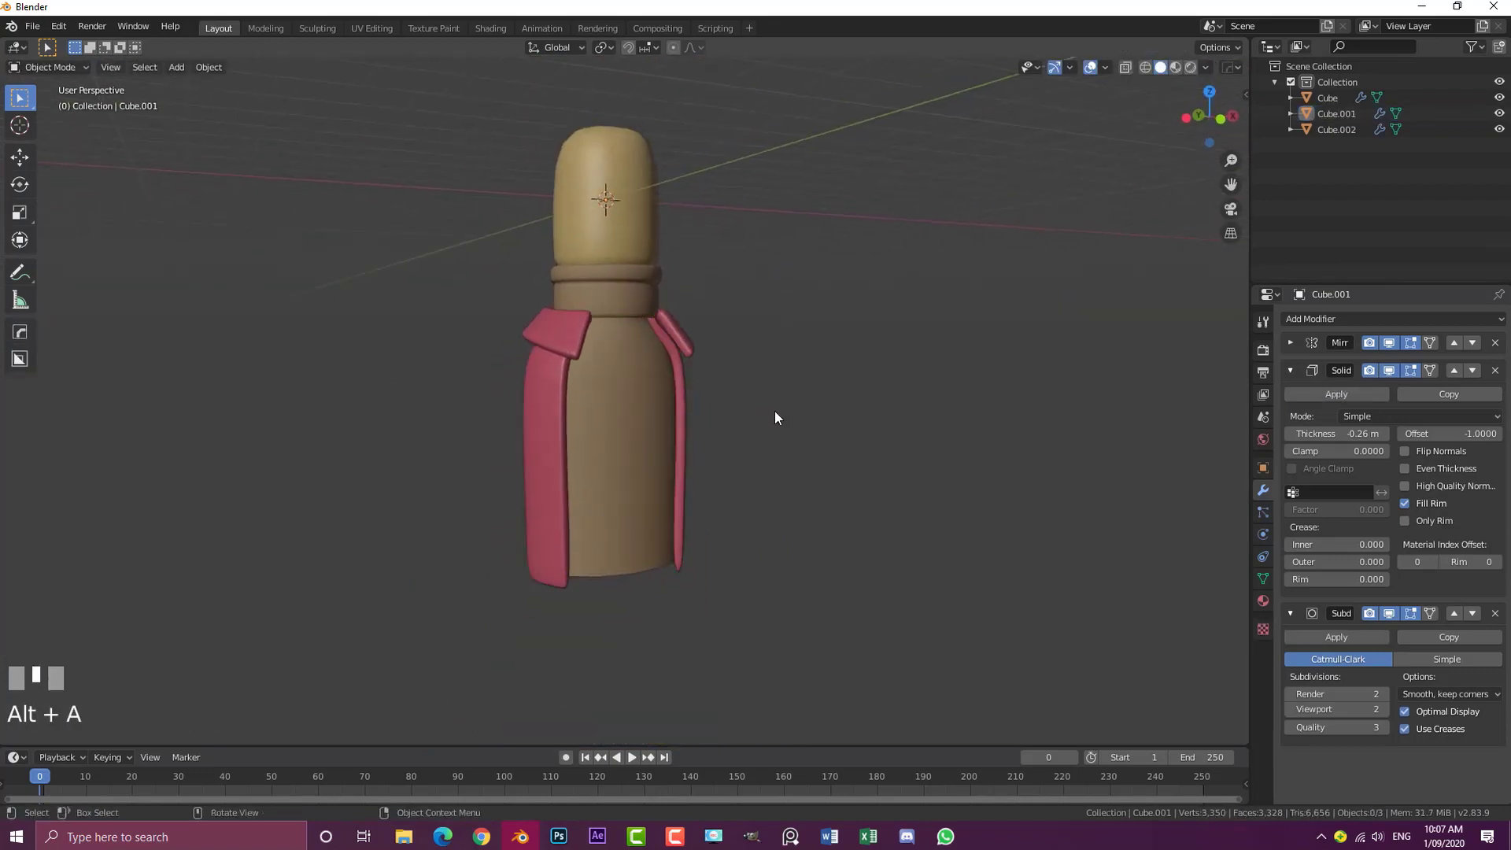
Add a horizontal loop cut around the jacket's lower section and slide it down close to the hem
{"action": "middle_click_drag", "start_coordinate": [775, 410], "coordinate": [627, 448]}
{"action": "scroll", "coordinate": [654, 504], "scroll_direction": "up", "scroll_amount": 3}
{"action": "key", "text": "Tab"}
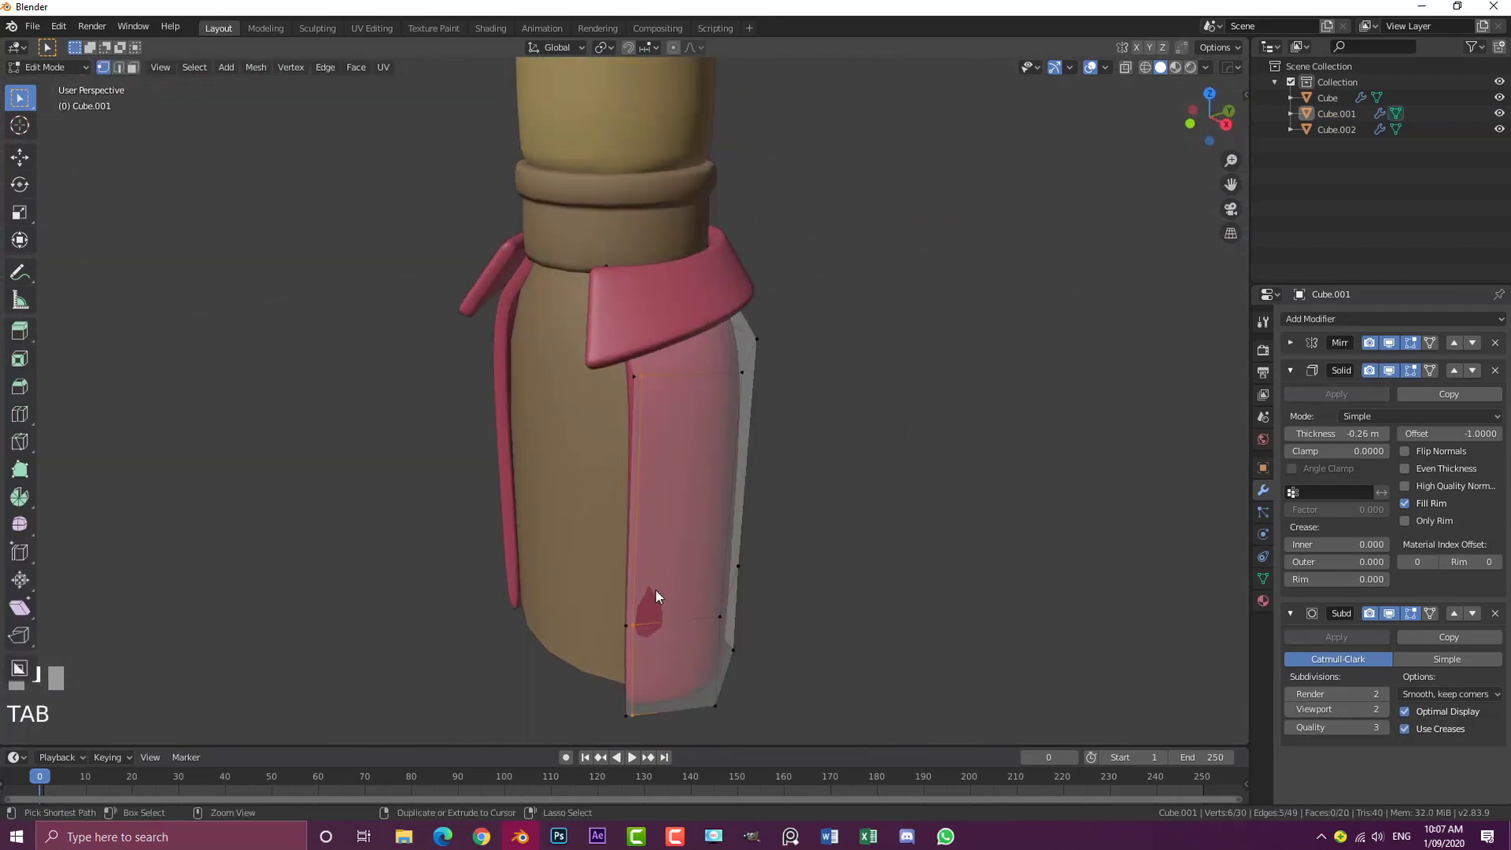
{"action": "middle_click_drag", "start_coordinate": [655, 591], "coordinate": [640, 557]}
{"action": "key", "text": "alt+a"}
{"action": "key", "text": "ctrl+r"}
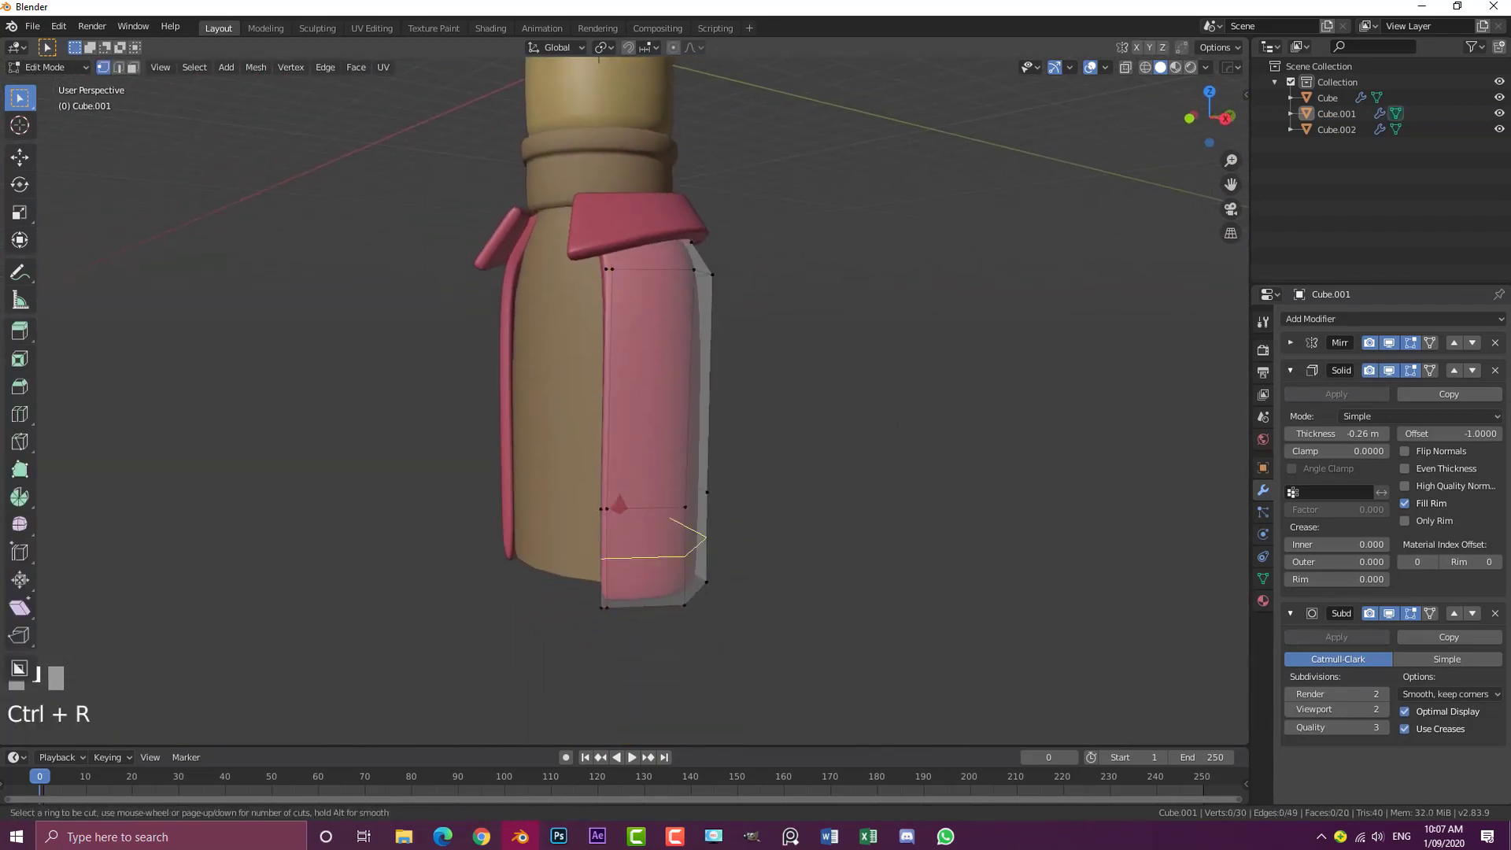
{"action": "left_click", "coordinate": [615, 554]}
{"action": "left_click", "coordinate": [628, 586]}
{"action": "scroll", "coordinate": [622, 554], "scroll_direction": "down", "scroll_amount": 2}
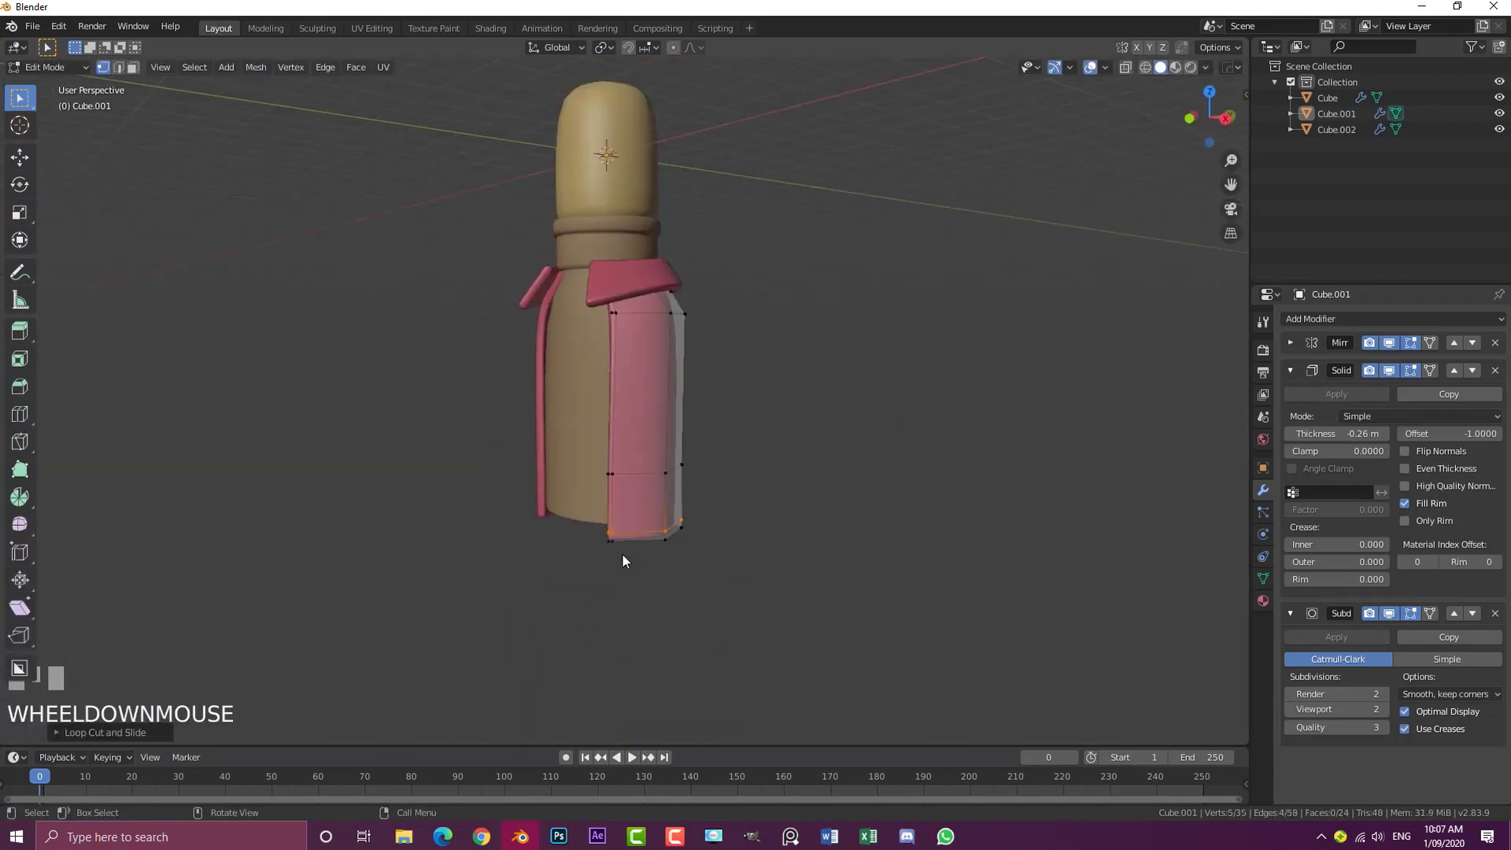
Select the jacket's hem edge loops and flare them outward with Shrink/Fatten
{"action": "key", "text": "KP_1"}
{"action": "middle_click_drag", "start_coordinate": [668, 495], "coordinate": [730, 407], "text": "shift"}
{"action": "scroll", "coordinate": [683, 381], "scroll_direction": "up", "scroll_amount": 3}
{"action": "left_click", "coordinate": [695, 387], "text": "alt+shift"}
{"action": "key", "text": "alt+s"}
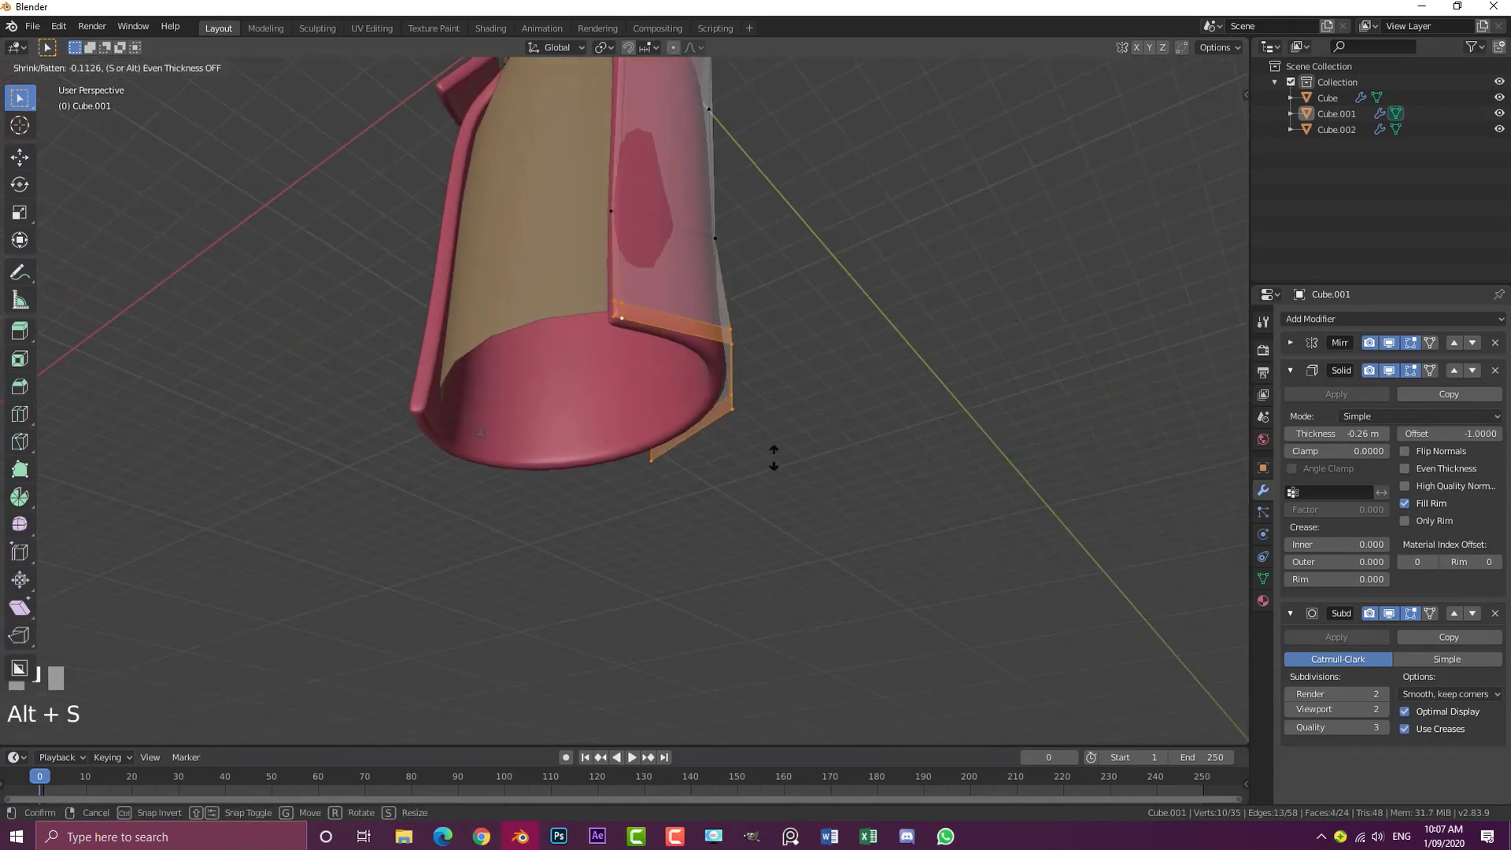
{"action": "left_click", "coordinate": [775, 456]}
Select the horizontal edge loop above the jacket's hem and adjust it with Shrink/Fatten
{"action": "left_click", "coordinate": [644, 215], "text": "alt"}
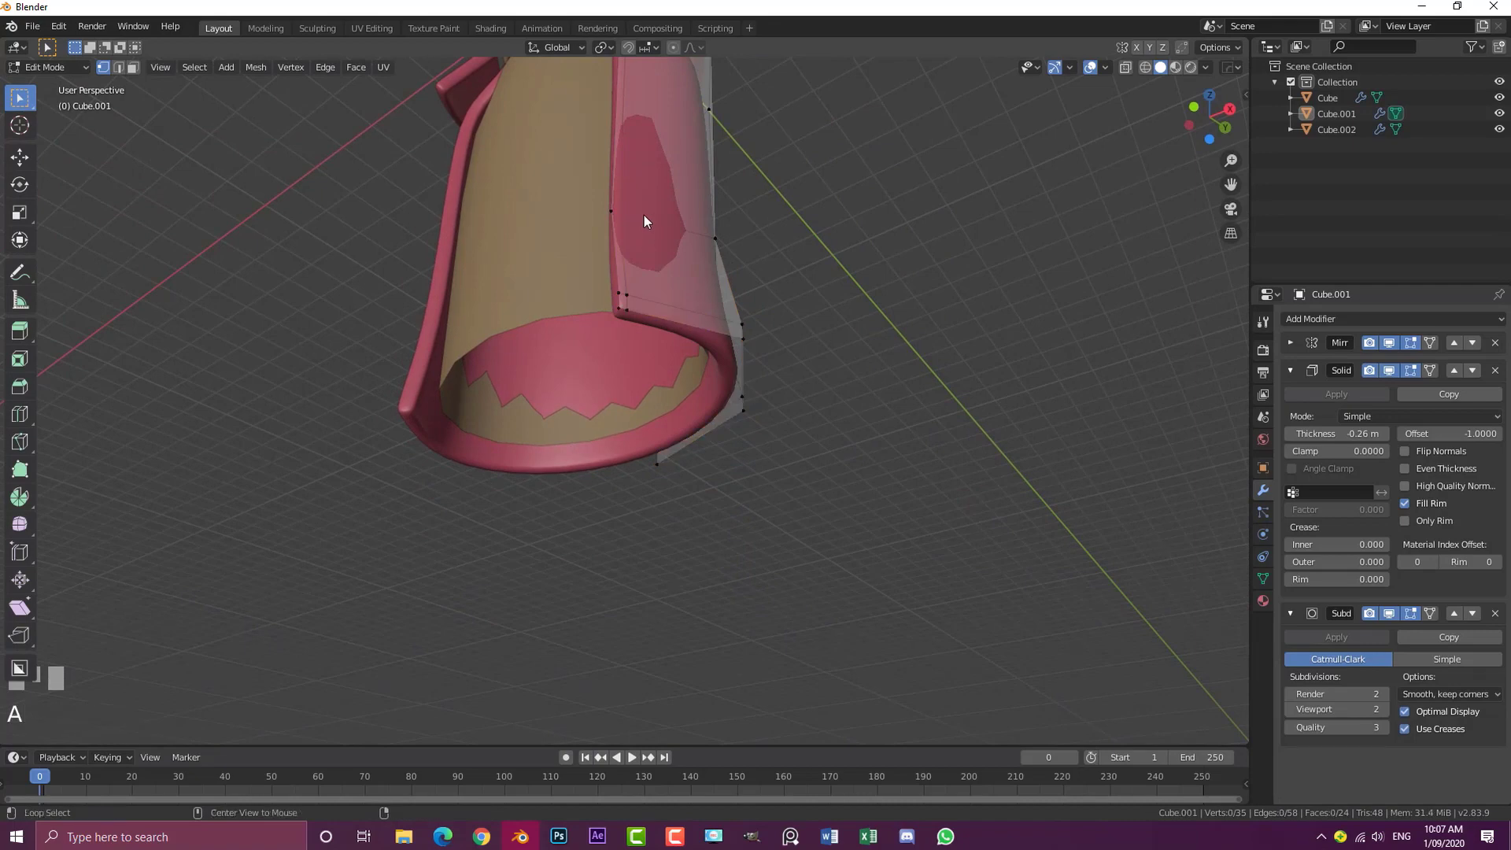
{"action": "key", "text": "alt+s"}
{"action": "left_click", "coordinate": [796, 342], "text": "shift"}
{"action": "middle_click_drag", "start_coordinate": [796, 341], "coordinate": [640, 399]}
Scale the edge loop above the jacket's hem along the Y axis by about 1.07 in the right view
{"action": "key", "text": "KP_3"}
{"action": "key", "text": "g"}
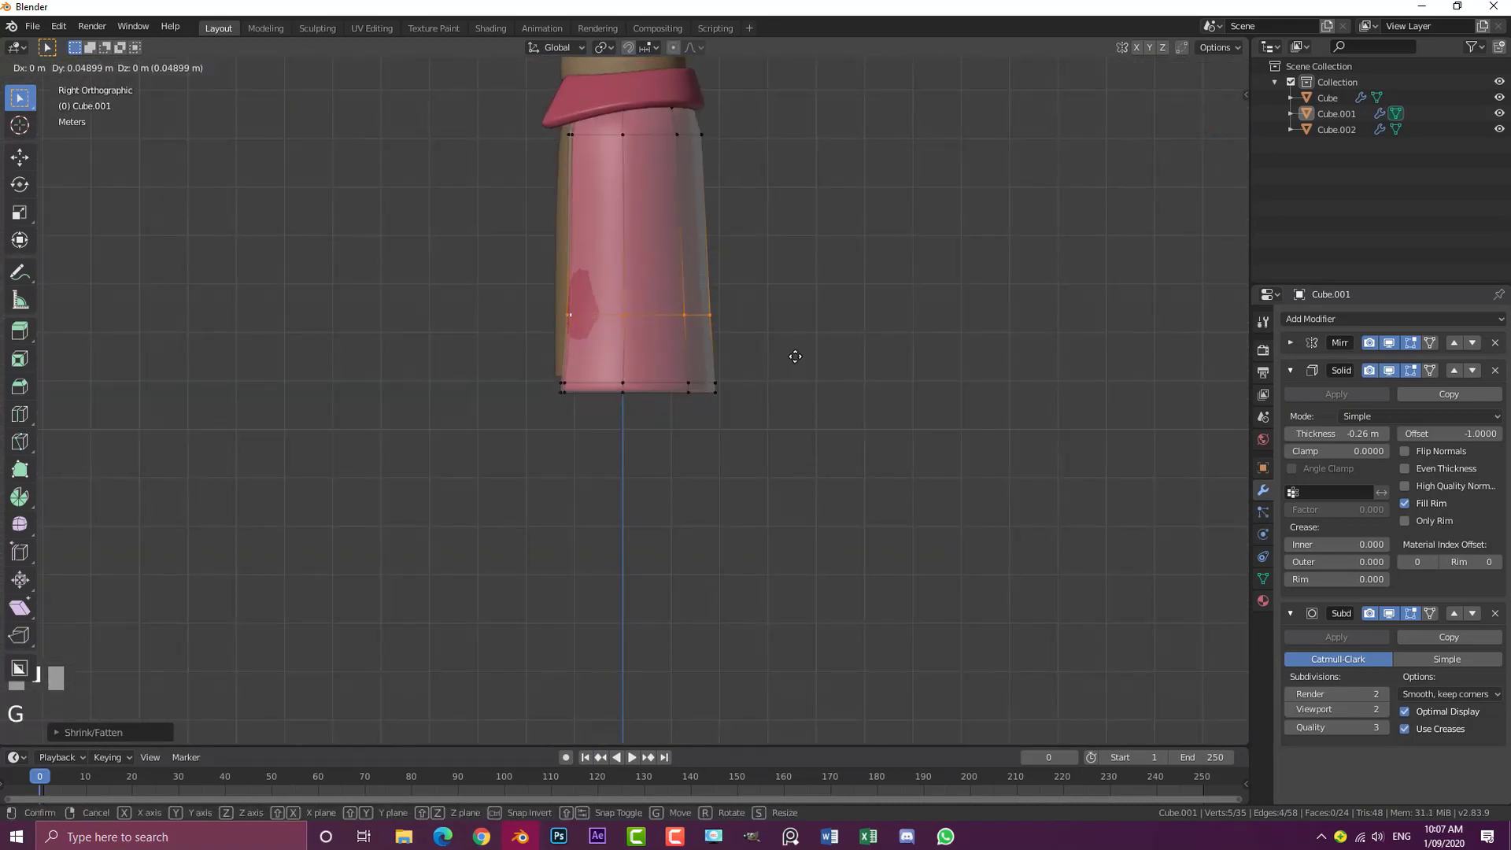
{"action": "right_click", "coordinate": [825, 398]}
{"action": "key", "text": "s"}
{"action": "key", "text": "y"}
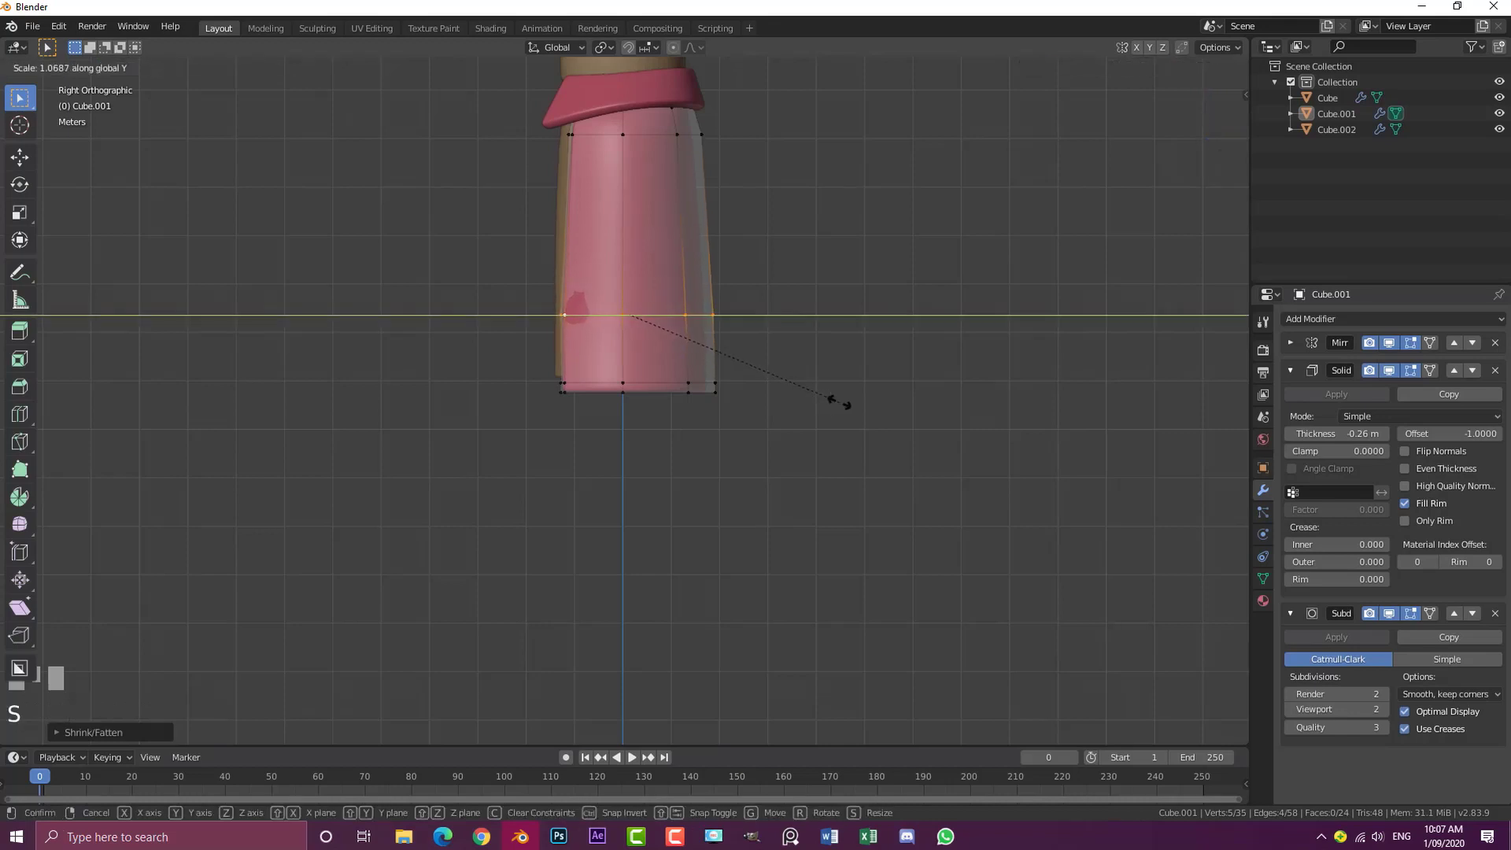
{"action": "left_click", "coordinate": [841, 404]}
{"action": "scroll", "coordinate": [648, 364], "scroll_direction": "down", "scroll_amount": 3}
{"action": "middle_click_drag", "start_coordinate": [648, 364], "coordinate": [850, 369]}
{"action": "key", "text": "alt+a"}
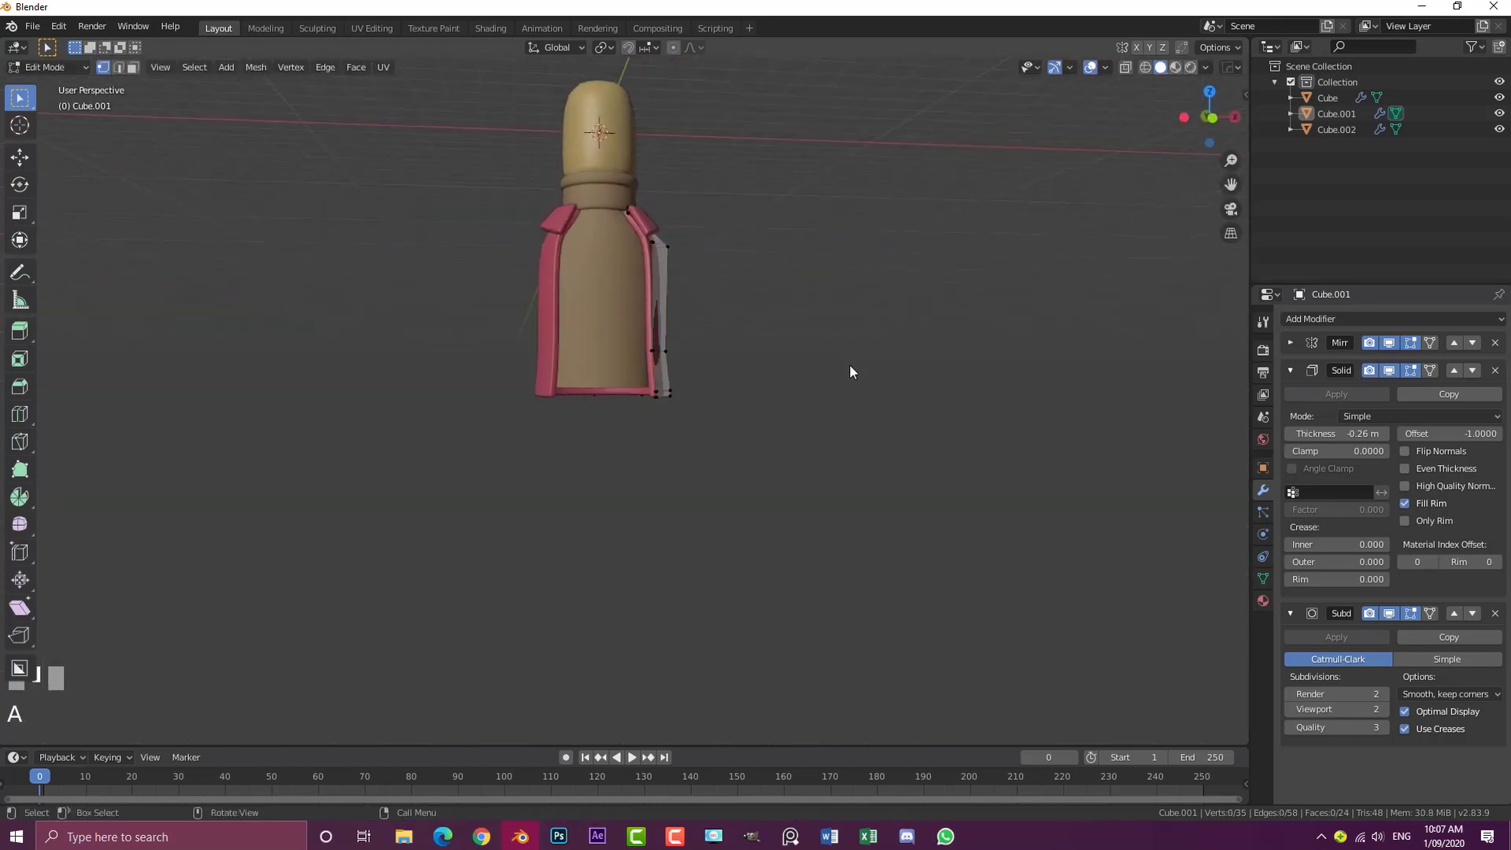
Leave Edit Mode on the jacket and move all the character's objects up along Z until the base sits near the world origin
{"action": "key", "text": "KP_1"}
{"action": "middle_click_drag", "start_coordinate": [734, 230], "coordinate": [753, 421], "text": "shift"}
{"action": "middle_click_drag", "start_coordinate": [753, 421], "coordinate": [748, 431]}
{"action": "scroll", "coordinate": [748, 431], "scroll_direction": "up", "scroll_amount": 2}
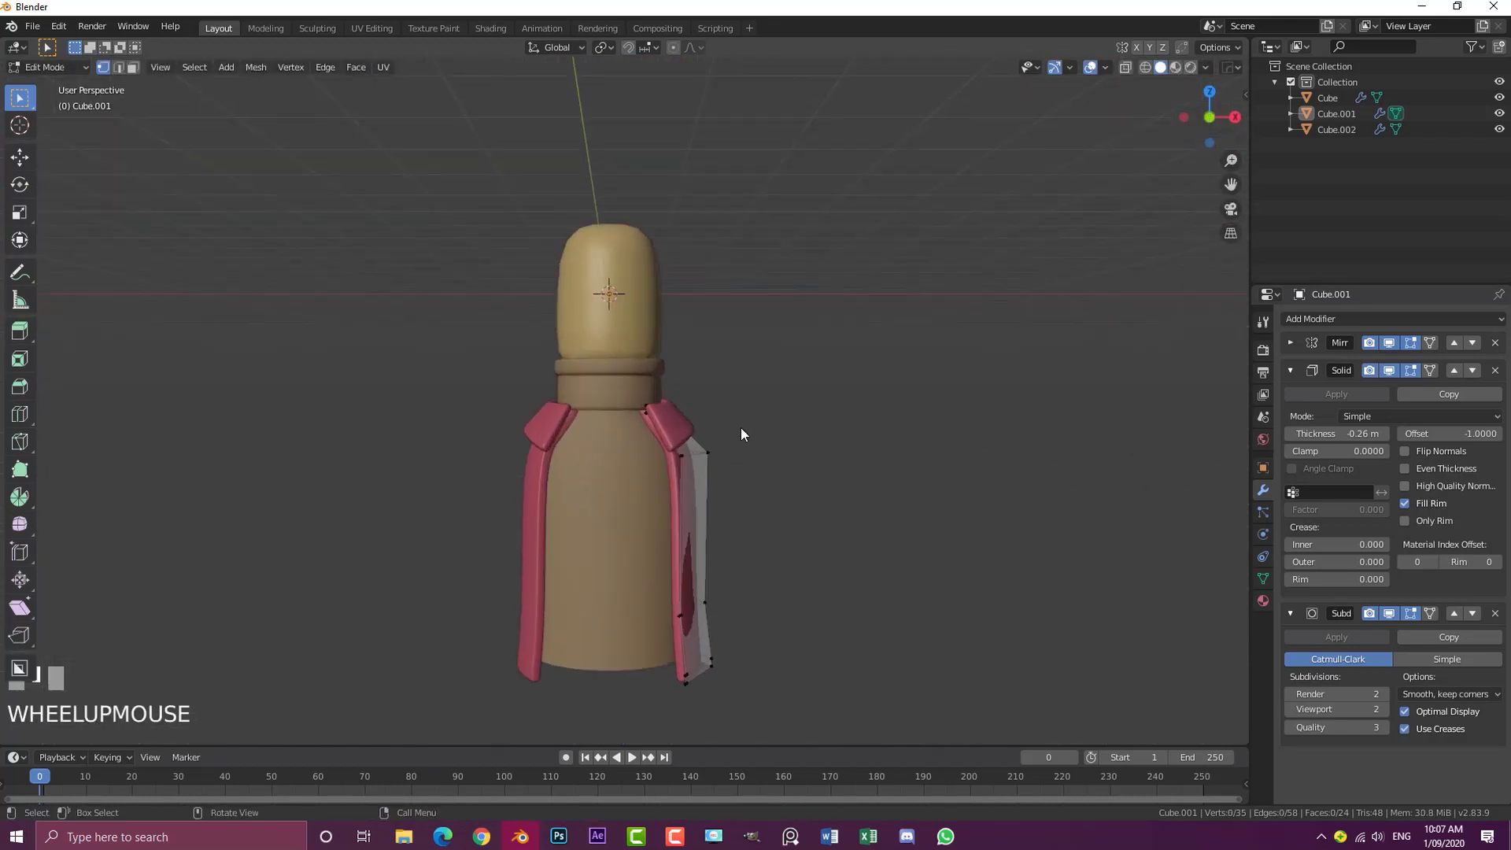
{"action": "key", "text": "Tab"}
{"action": "key", "text": "KP_1"}
{"action": "key", "text": "alt+a"}
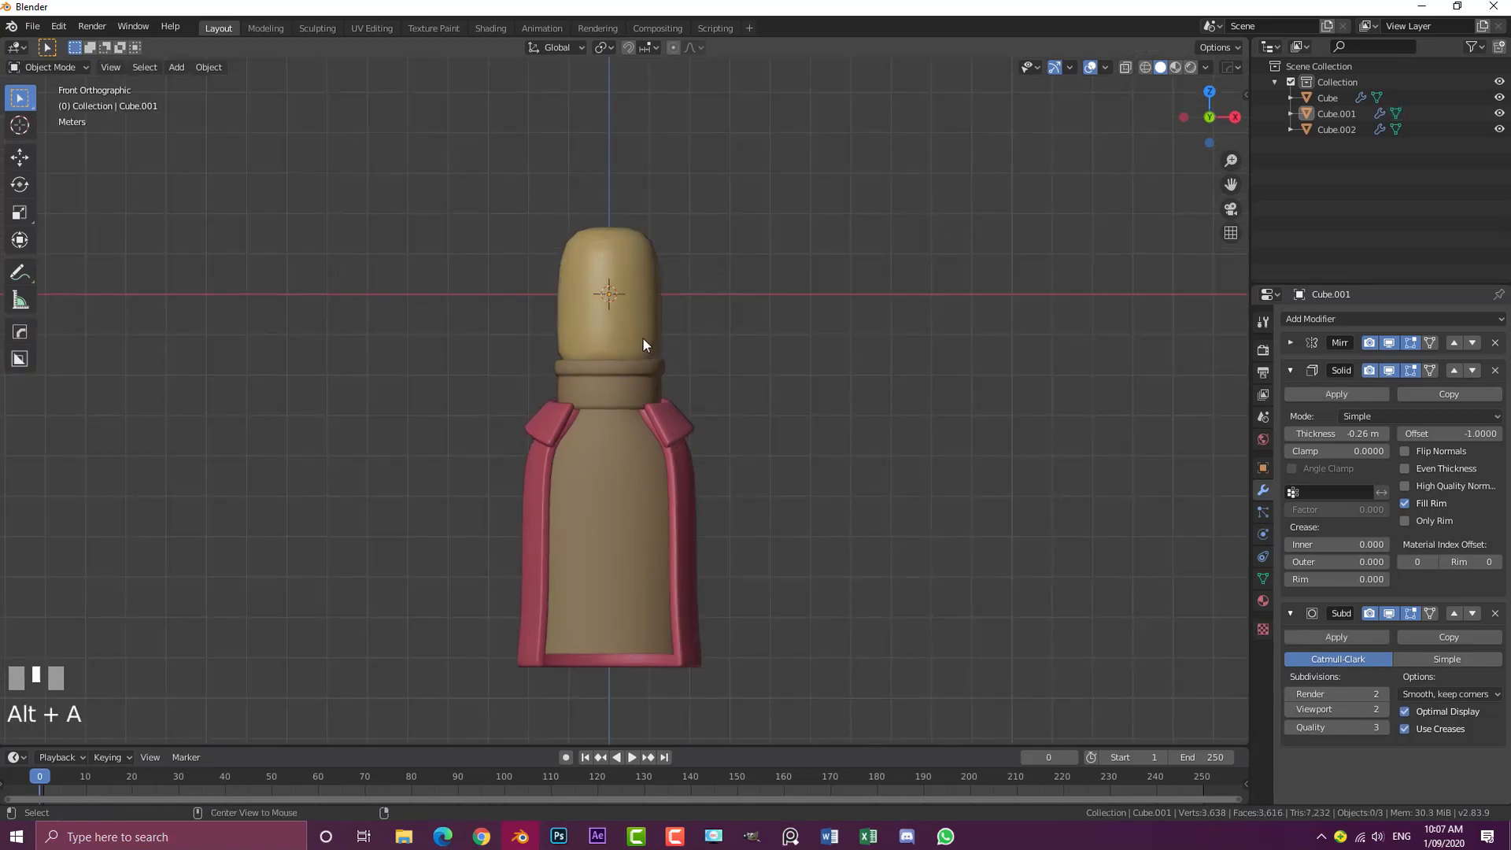
{"action": "left_click", "coordinate": [621, 302]}
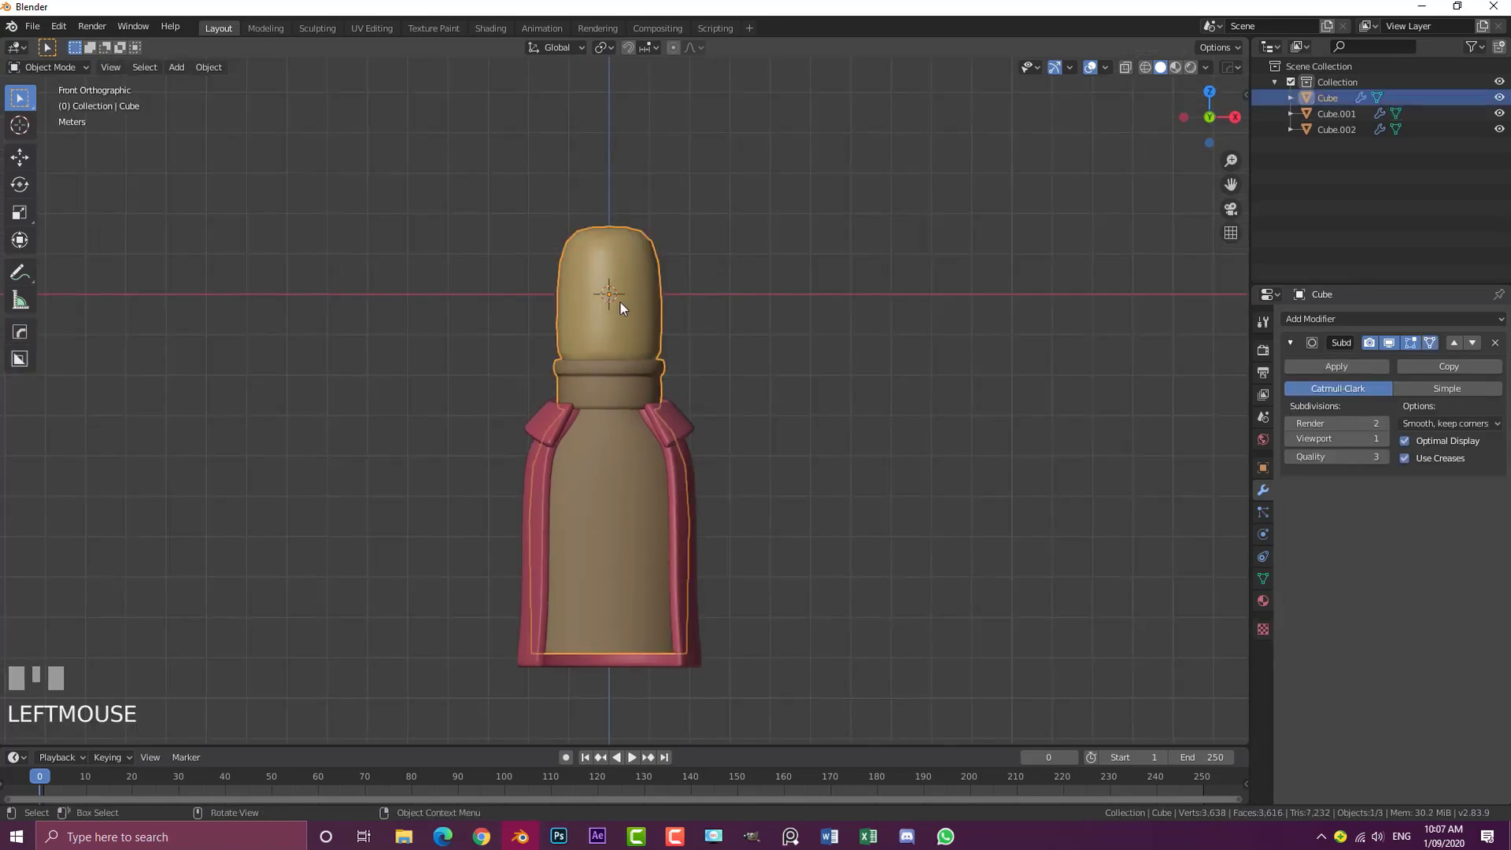
{"action": "scroll", "coordinate": [691, 361], "scroll_direction": "down", "scroll_amount": 2}
{"action": "key", "text": "a"}
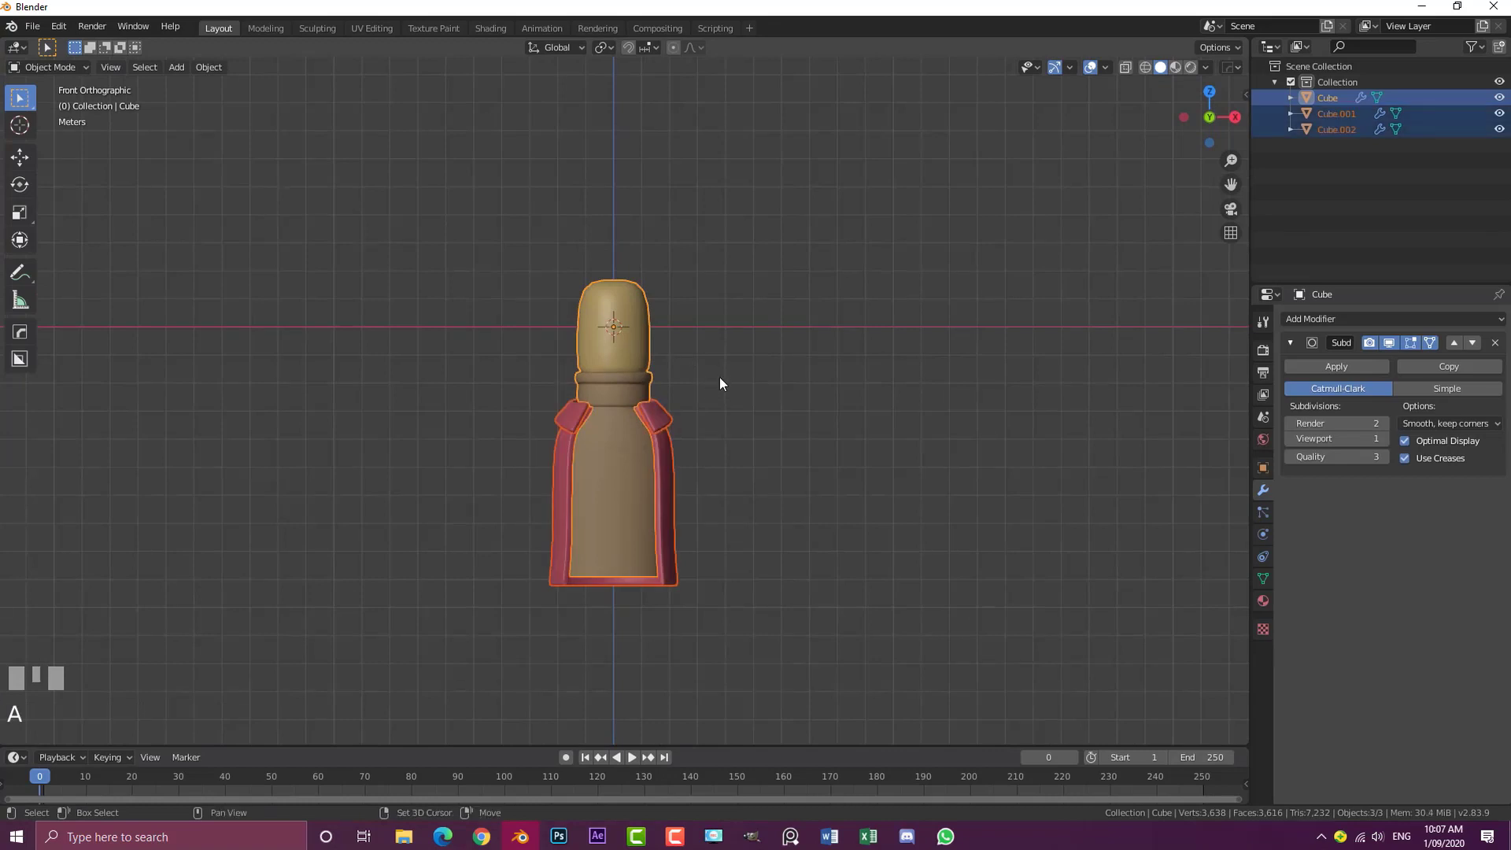
{"action": "middle_click_drag", "start_coordinate": [719, 377], "coordinate": [693, 472], "text": "shift"}
{"action": "key", "text": "g"}
{"action": "key", "text": "z"}
{"action": "left_click", "coordinate": [734, 240]}
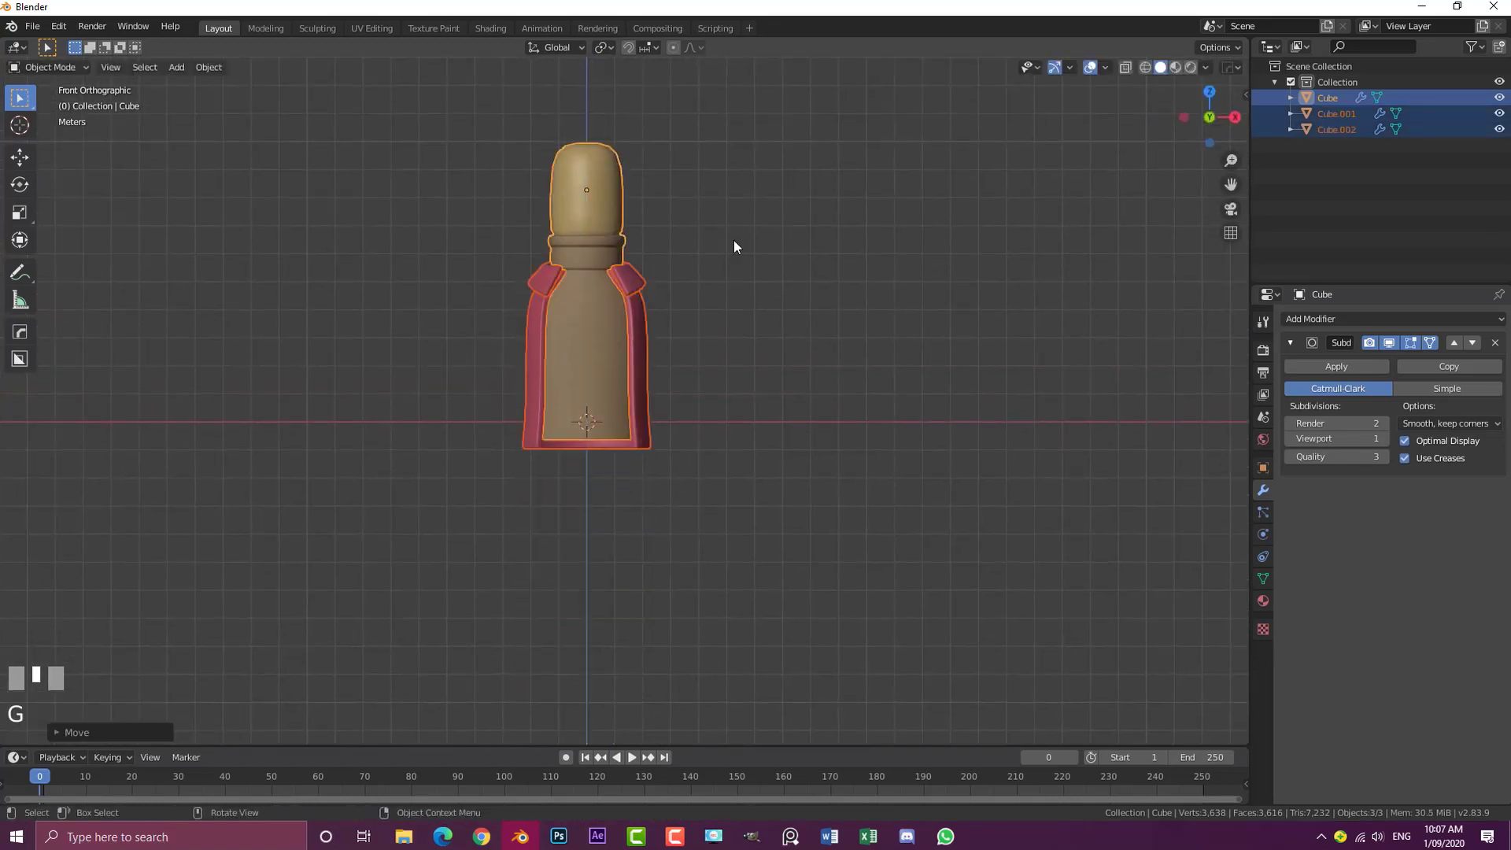
Raise the body's Subdivision Surface viewport level to 2
{"action": "middle_click_drag", "start_coordinate": [734, 240], "coordinate": [732, 308], "text": "shift"}
{"action": "scroll", "coordinate": [661, 338], "scroll_direction": "up", "scroll_amount": 3}
{"action": "key", "text": "alt+a"}
{"action": "middle_click_drag", "start_coordinate": [623, 243], "coordinate": [635, 320], "text": "shift"}
{"action": "middle_click_drag", "start_coordinate": [636, 315], "coordinate": [635, 311]}
{"action": "left_click", "coordinate": [627, 226]}
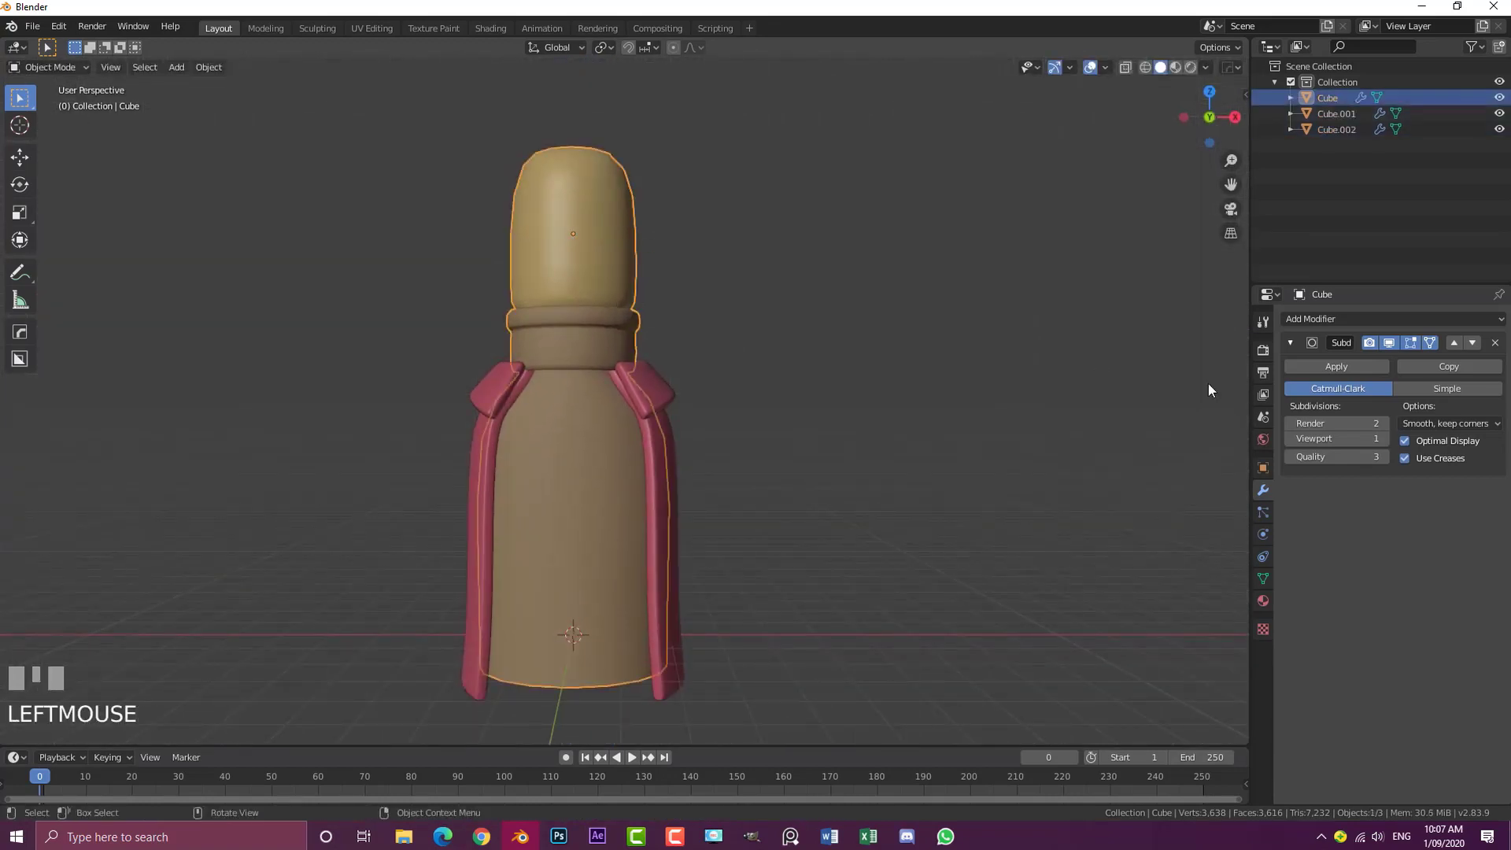
{"action": "left_click", "coordinate": [1382, 439]}
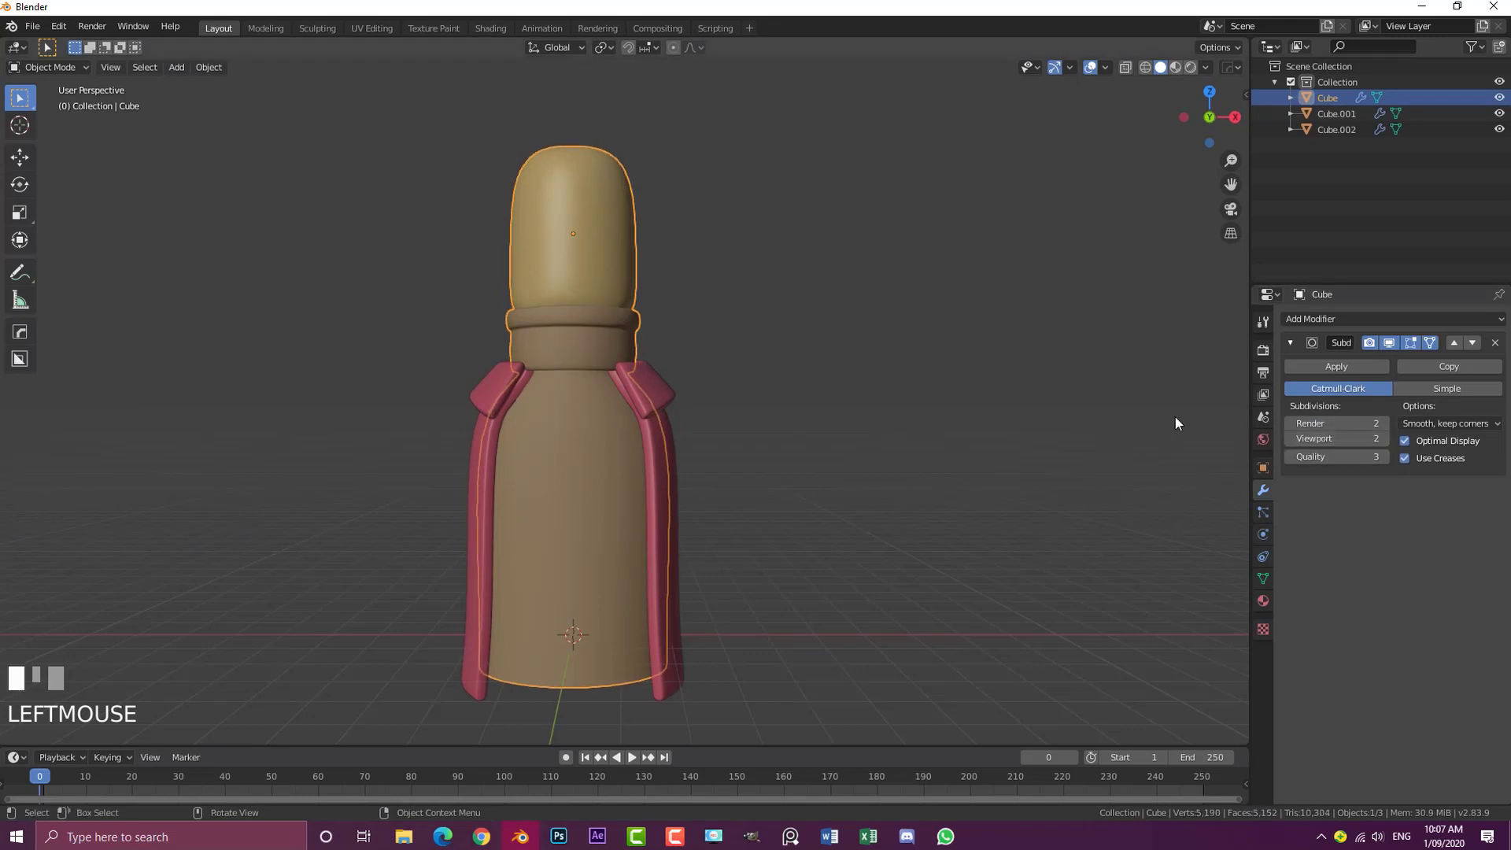
Add a UV sphere and move it up beside the character's neck in the front view
{"action": "key", "text": "KP_1"}
{"action": "key", "text": "alt+a"}
{"action": "key", "text": "shift+a"}
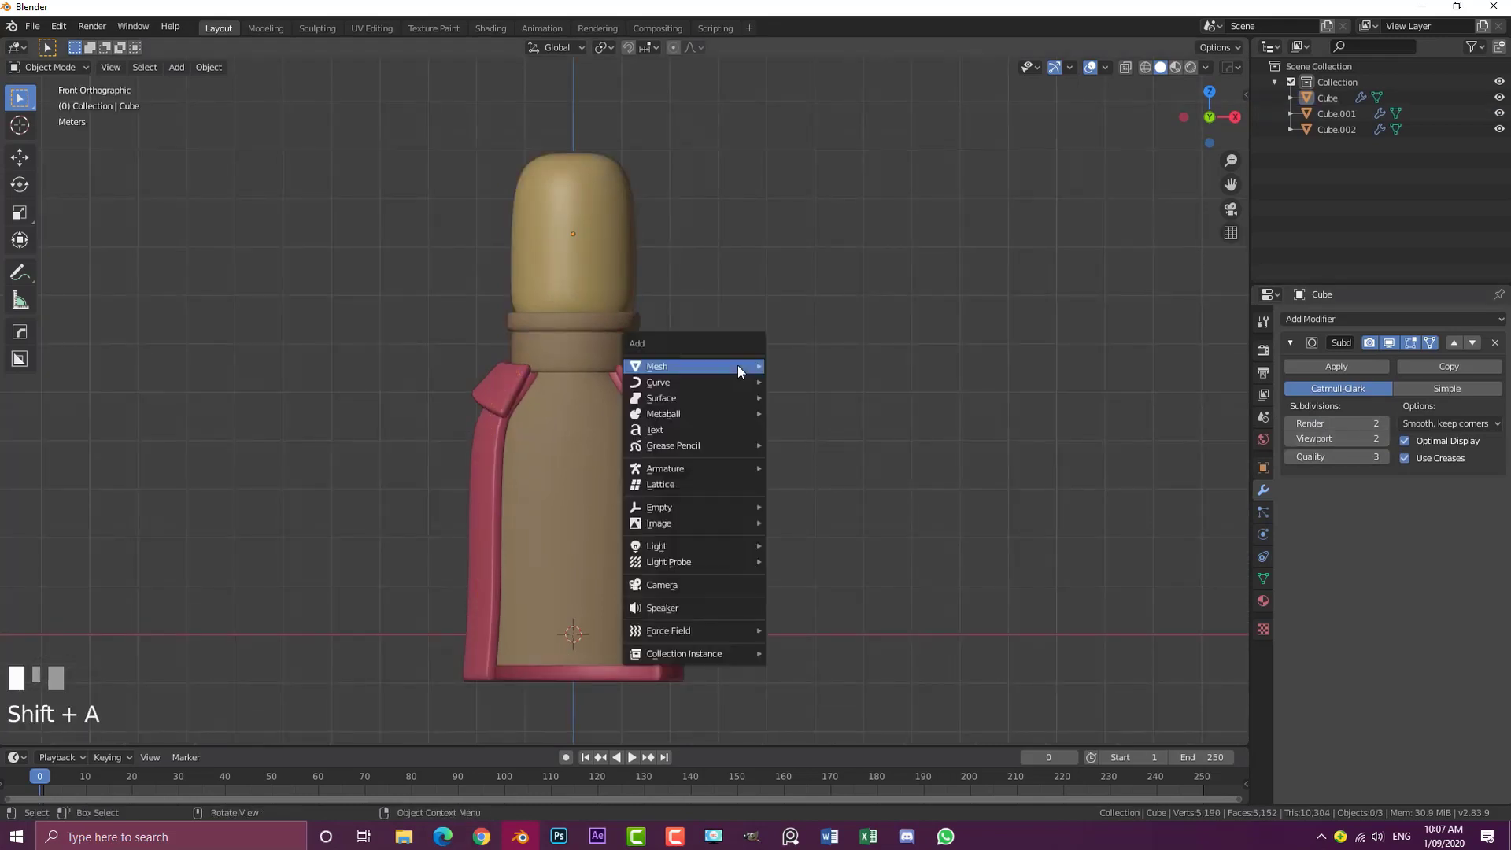
{"action": "mouse_move", "coordinate": [740, 365]}
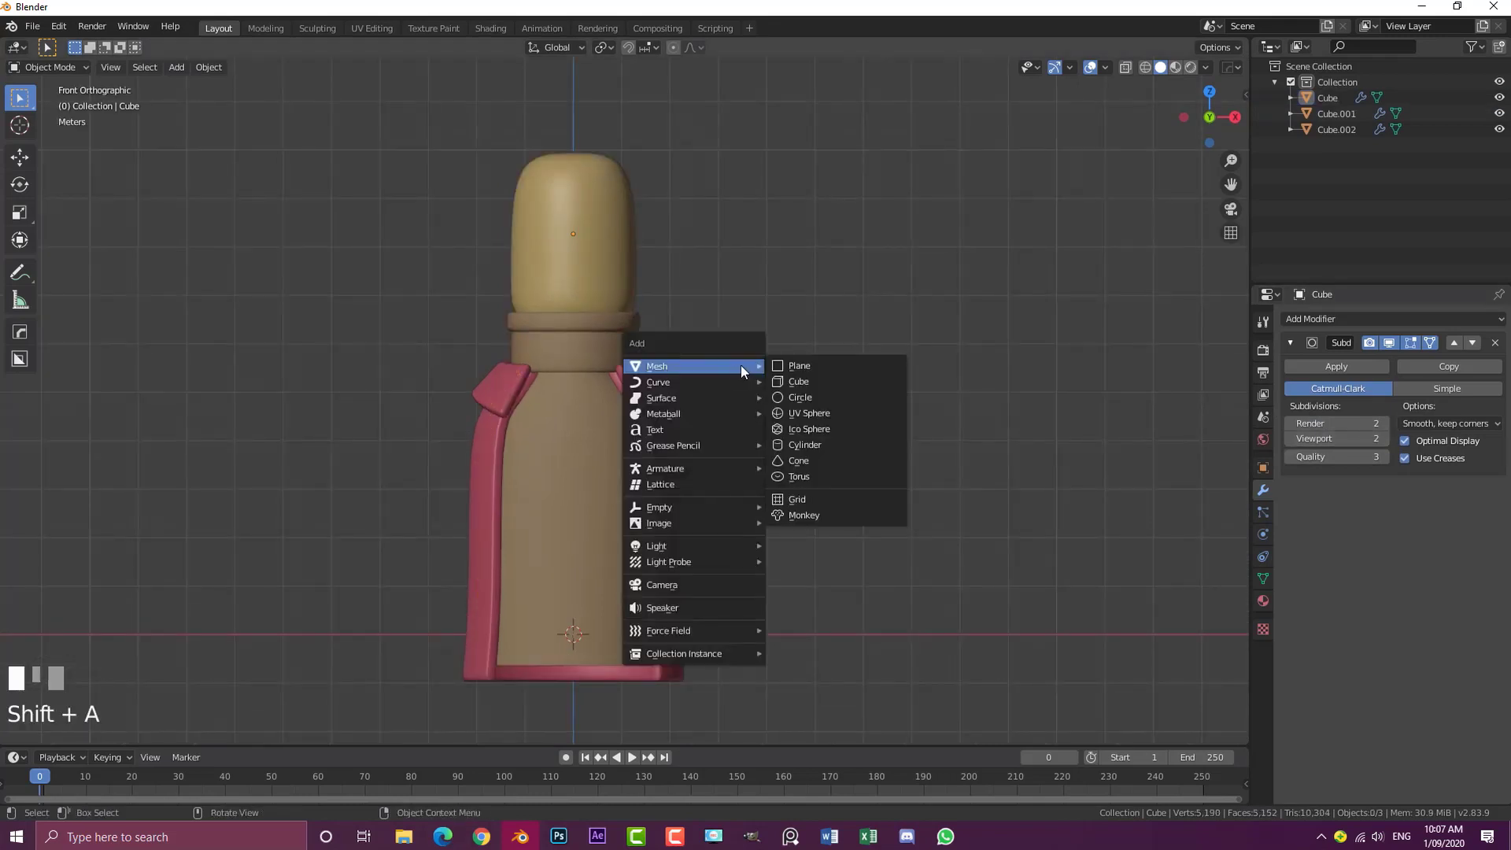
{"action": "left_click", "coordinate": [817, 414]}
{"action": "scroll", "coordinate": [811, 418], "scroll_direction": "down", "scroll_amount": 2}
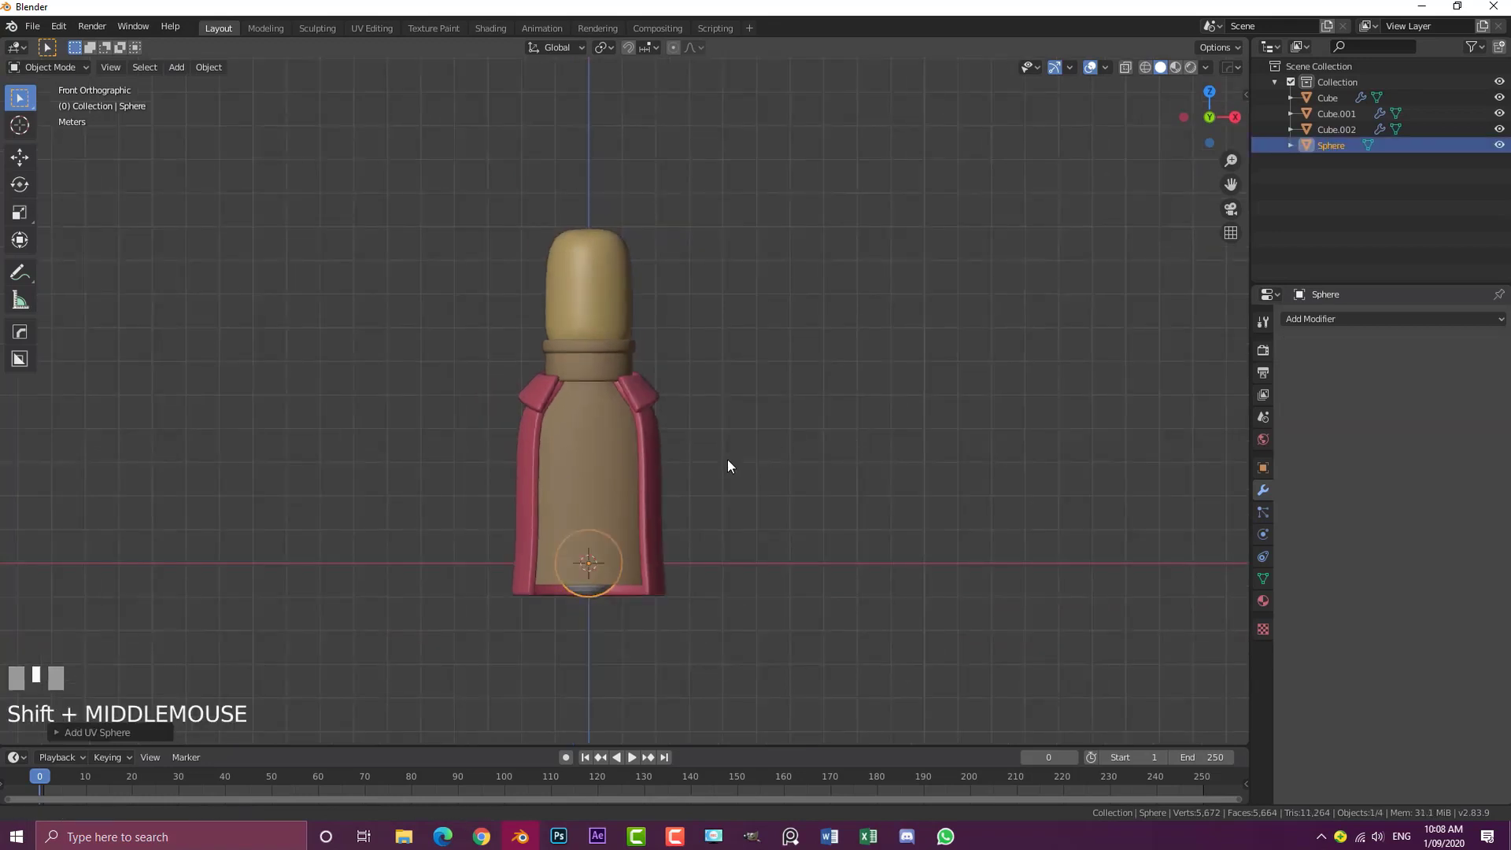
{"action": "middle_click_drag", "start_coordinate": [727, 460], "coordinate": [721, 413], "text": "shift"}
{"action": "scroll", "coordinate": [716, 417], "scroll_direction": "up", "scroll_amount": 2}
{"action": "key", "text": "g"}
{"action": "left_click", "coordinate": [787, 275]}
{"action": "middle_click_drag", "start_coordinate": [871, 276], "coordinate": [831, 359], "text": "shift"}
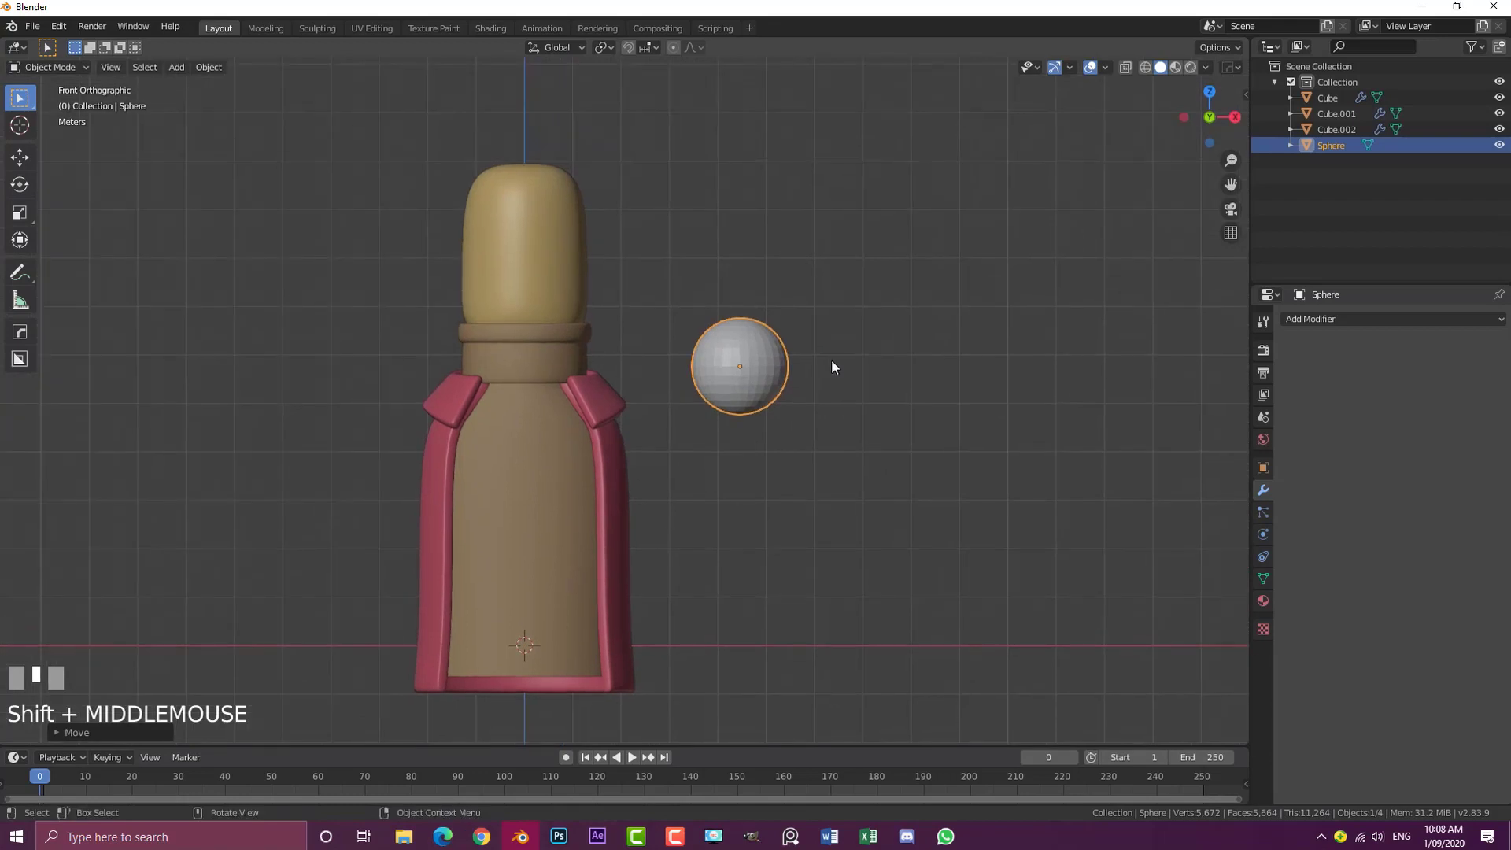
Rotate the sphere 90 degrees about X and flatten it along Y into a thin disc
{"action": "type", "text": "rx90"}
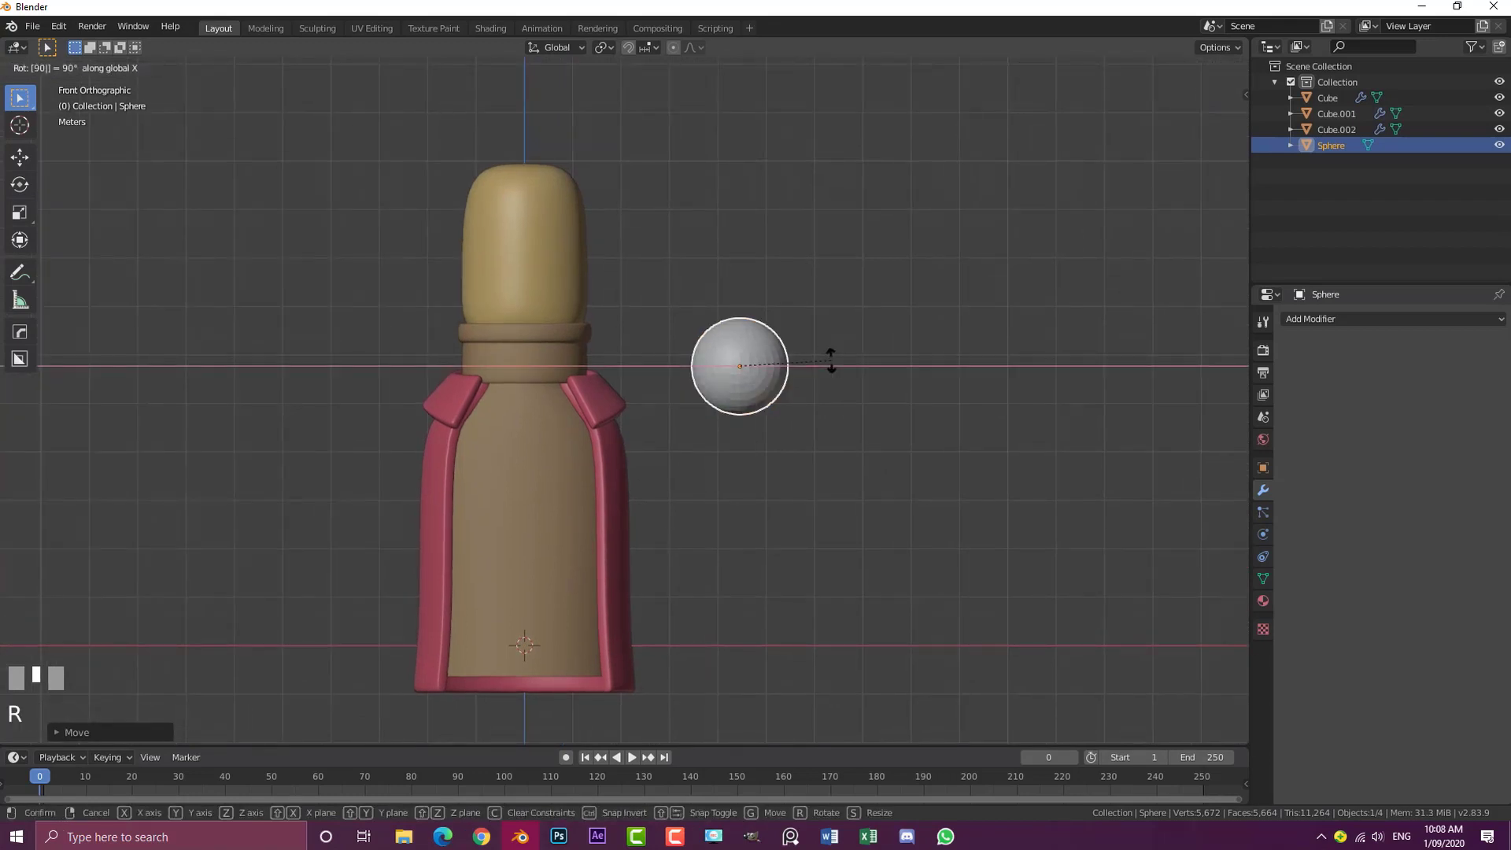
{"action": "key", "text": "Return"}
{"action": "key", "text": "KP_3"}
{"action": "scroll", "coordinate": [851, 516], "scroll_direction": "up", "scroll_amount": 4}
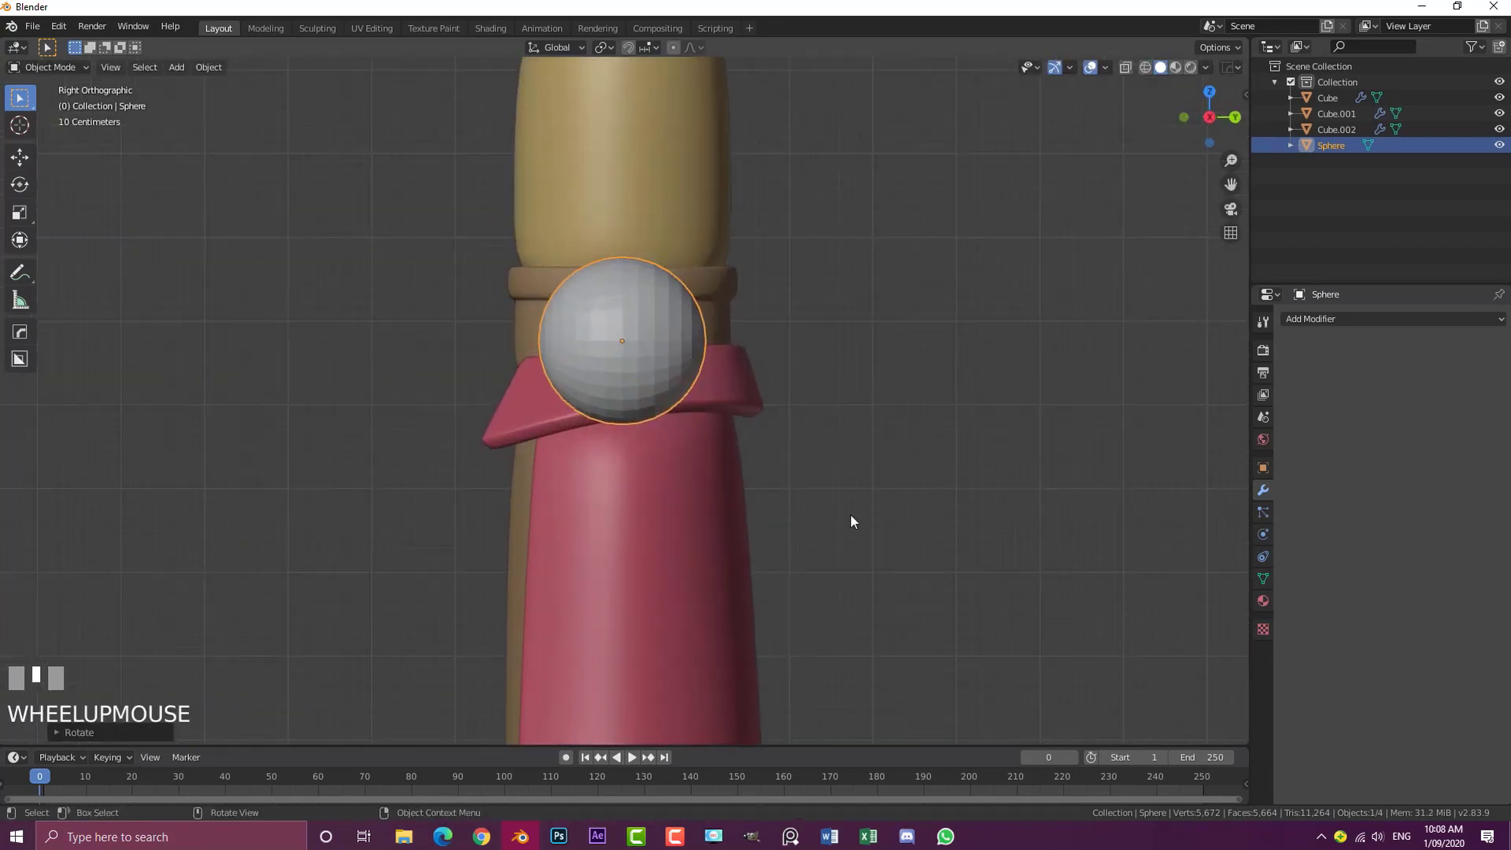
{"action": "key", "text": "s"}
{"action": "key", "text": "y"}
{"action": "left_click", "coordinate": [685, 350]}
Grow a selection from the flattened sphere's back pole vertex and delete the back half's vertices
{"action": "key", "text": "Tab"}
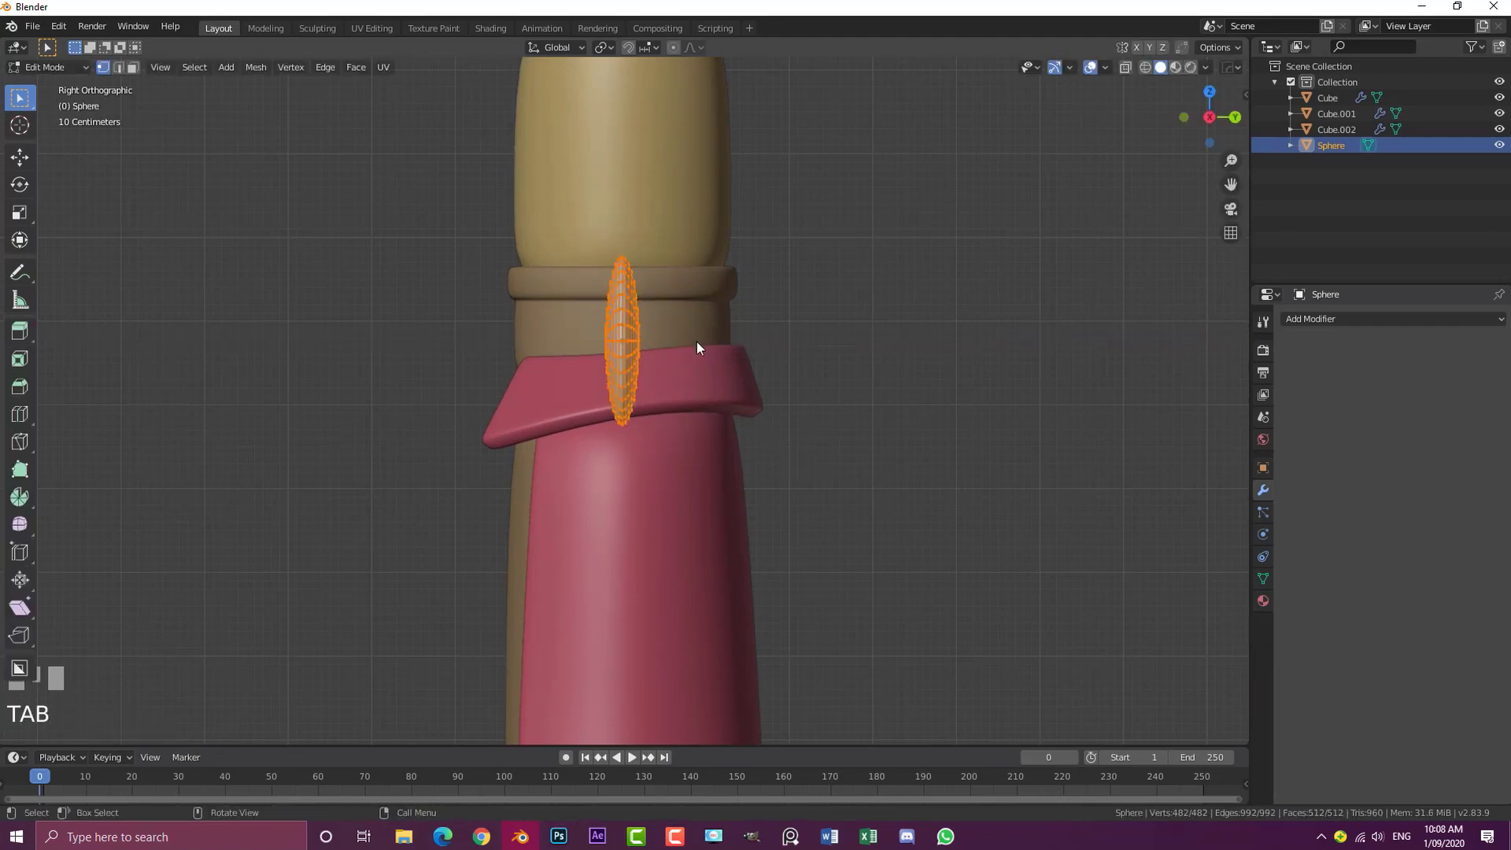
{"action": "middle_click_drag", "start_coordinate": [697, 342], "coordinate": [622, 353]}
{"action": "scroll", "coordinate": [622, 353], "scroll_direction": "up", "scroll_amount": 3}
{"action": "key", "text": "a"}
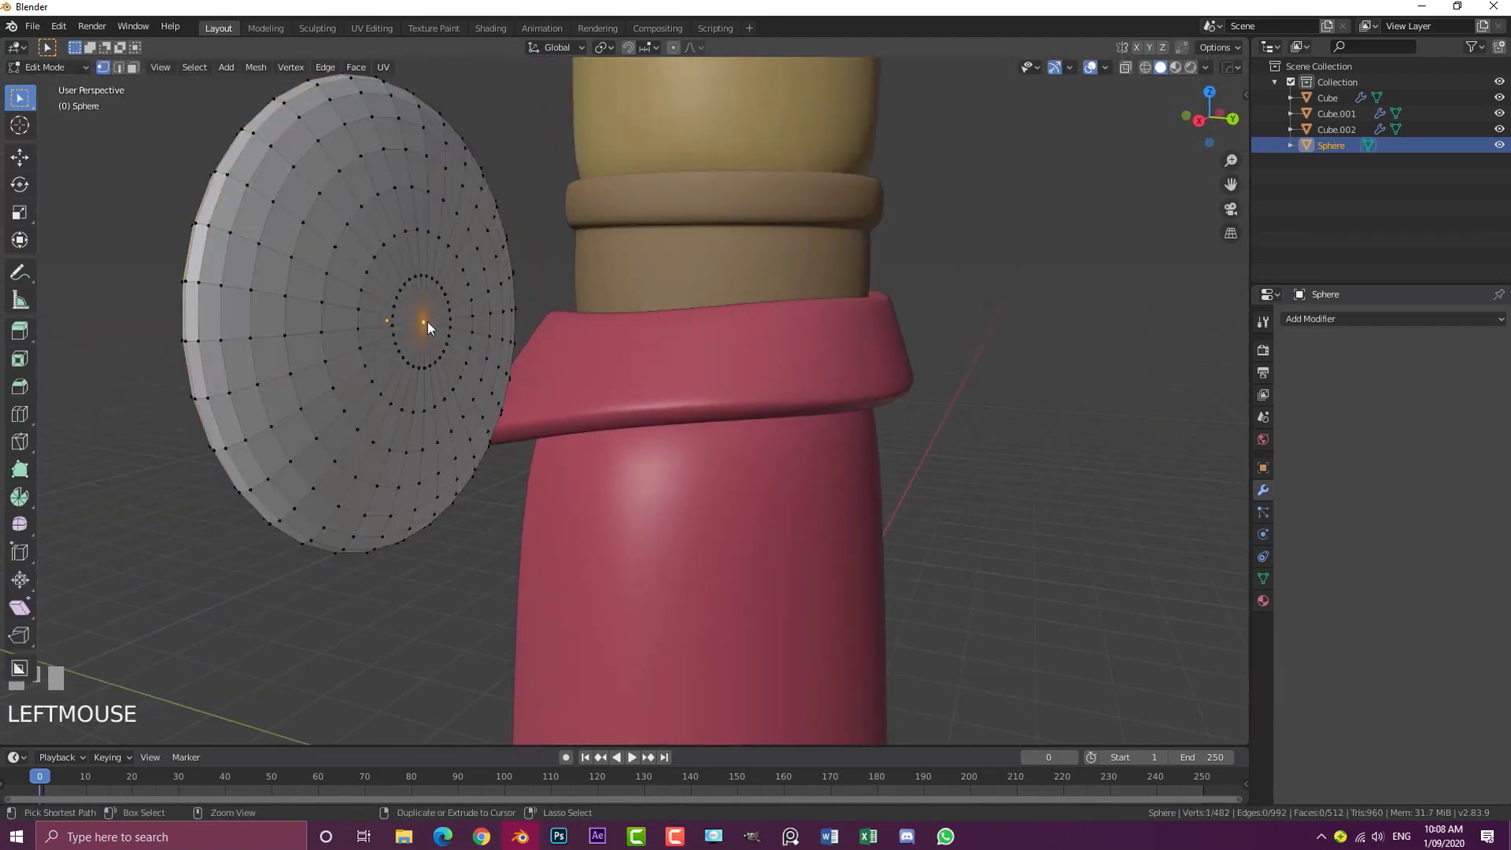
{"action": "key", "text": "ctrl+KP_Add"}
{"action": "key", "text": "ctrl+KP_Add"}
{"action": "key", "text": "ctrl+KP_Add"}
{"action": "key", "text": "ctrl+KP_Add"}
{"action": "key", "text": "ctrl+KP_Add"}
{"action": "key", "text": "ctrl+KP_Add"}
{"action": "key", "text": "ctrl+KP_Add"}
{"action": "key", "text": "x"}
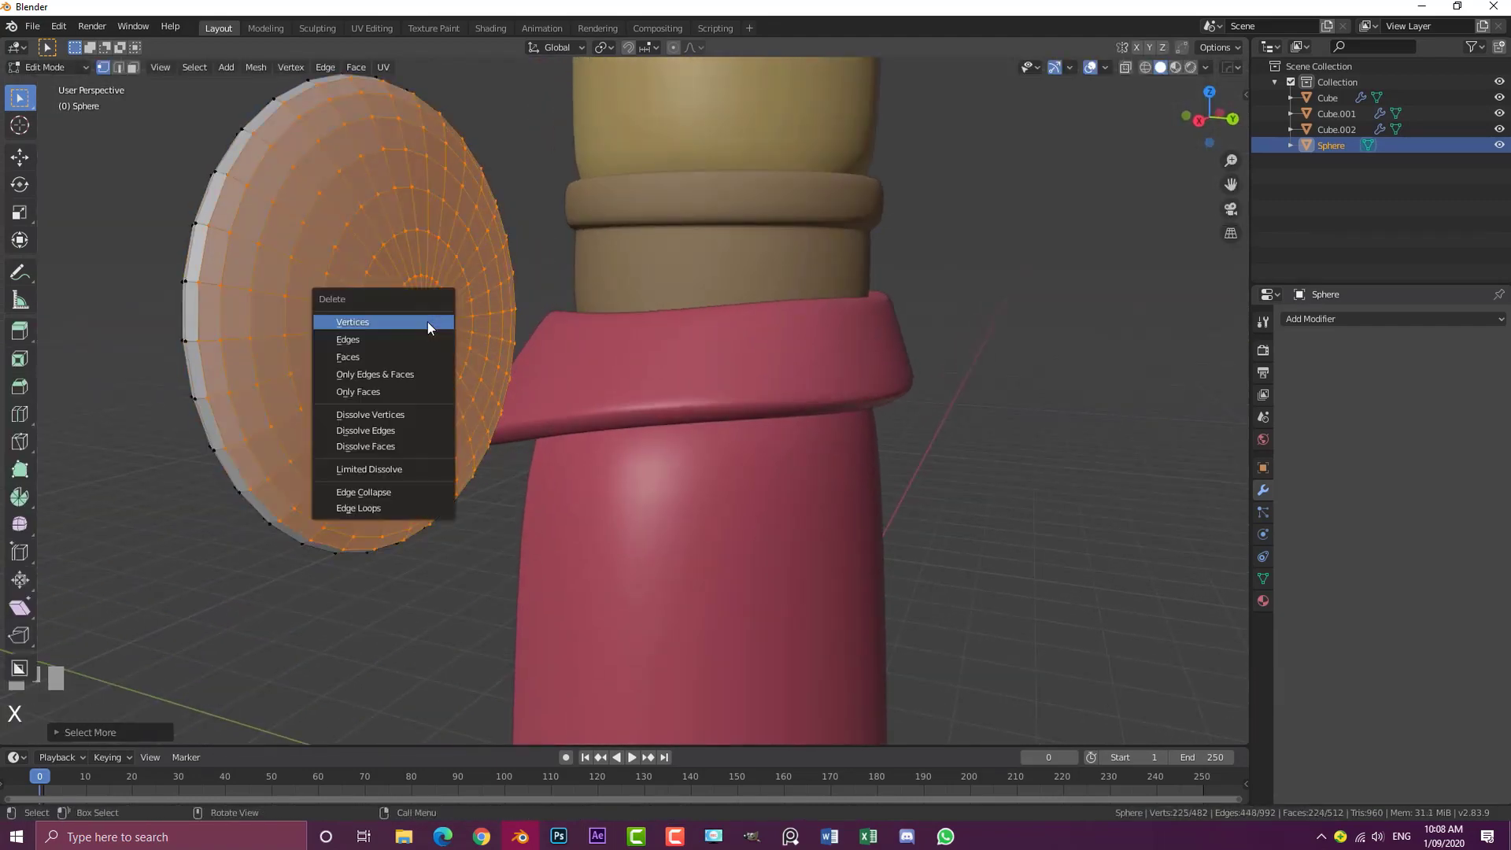
{"action": "left_click", "coordinate": [427, 323]}
Extrude the disc's open rim loop backward to give it a side wall, and return to Object Mode
{"action": "middle_click_drag", "start_coordinate": [428, 323], "coordinate": [682, 356]}
{"action": "left_click", "coordinate": [669, 355], "text": "alt+shift"}
{"action": "key", "text": "e"}
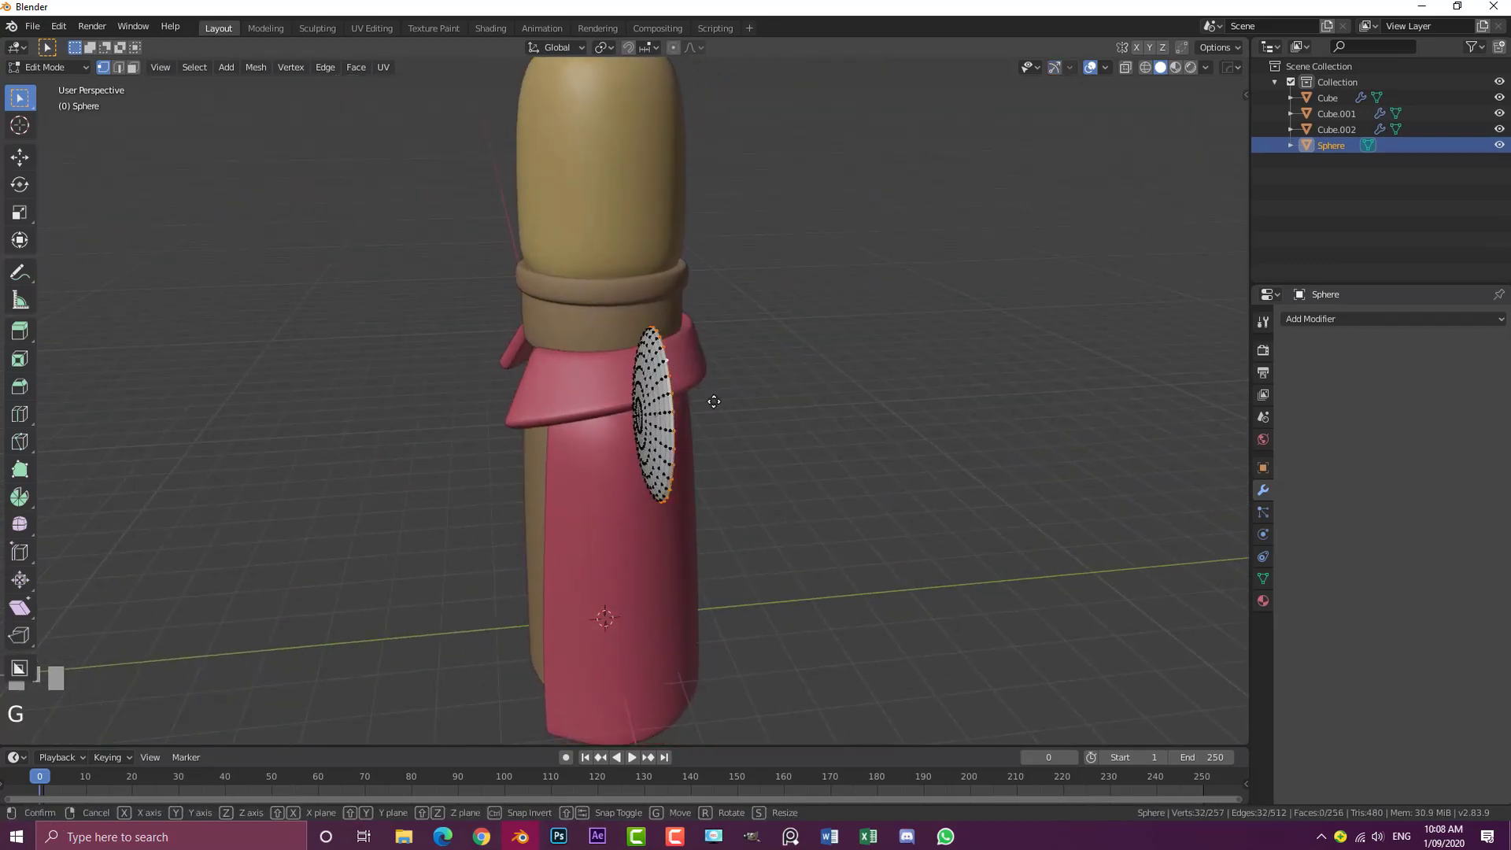
{"action": "left_click", "coordinate": [744, 407]}
{"action": "key", "text": "Tab"}
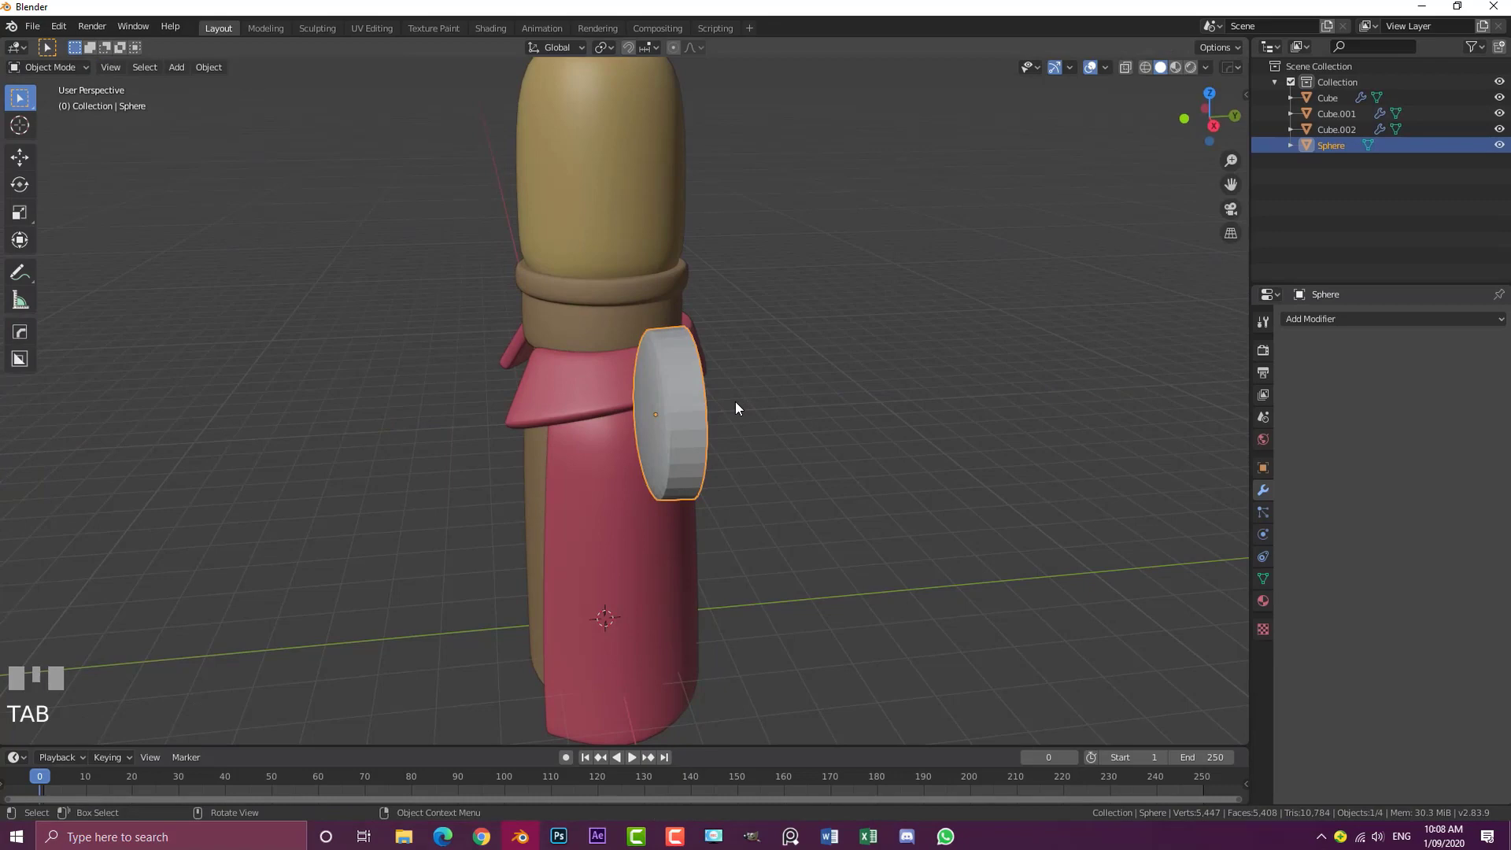
Add a Subdivision Surface modifier to the disc and shade it smooth
{"action": "left_click", "coordinate": [1385, 318]}
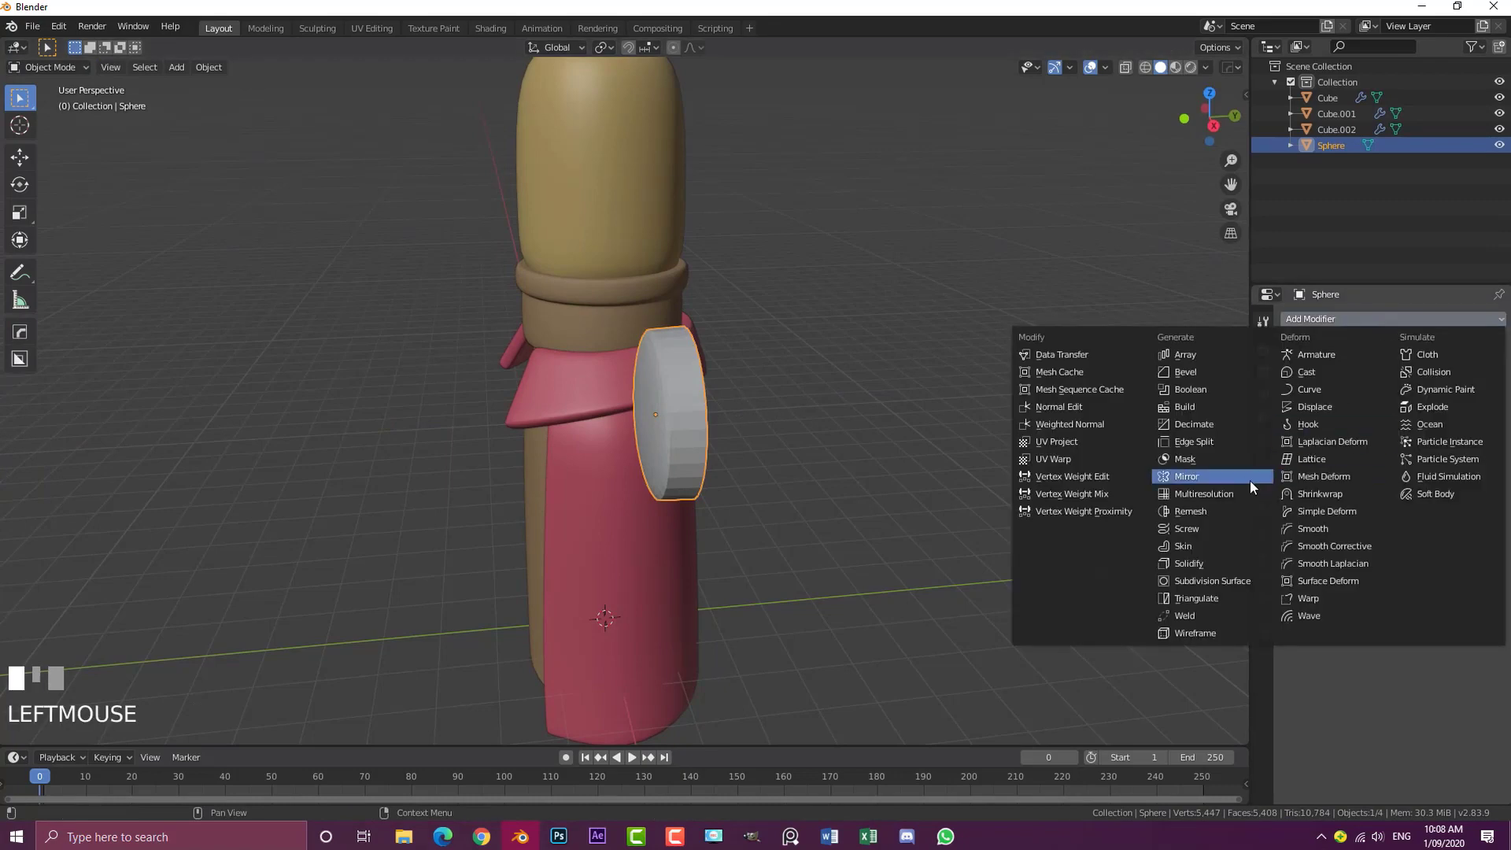
{"action": "left_click", "coordinate": [1213, 580]}
{"action": "left_click", "coordinate": [206, 67]}
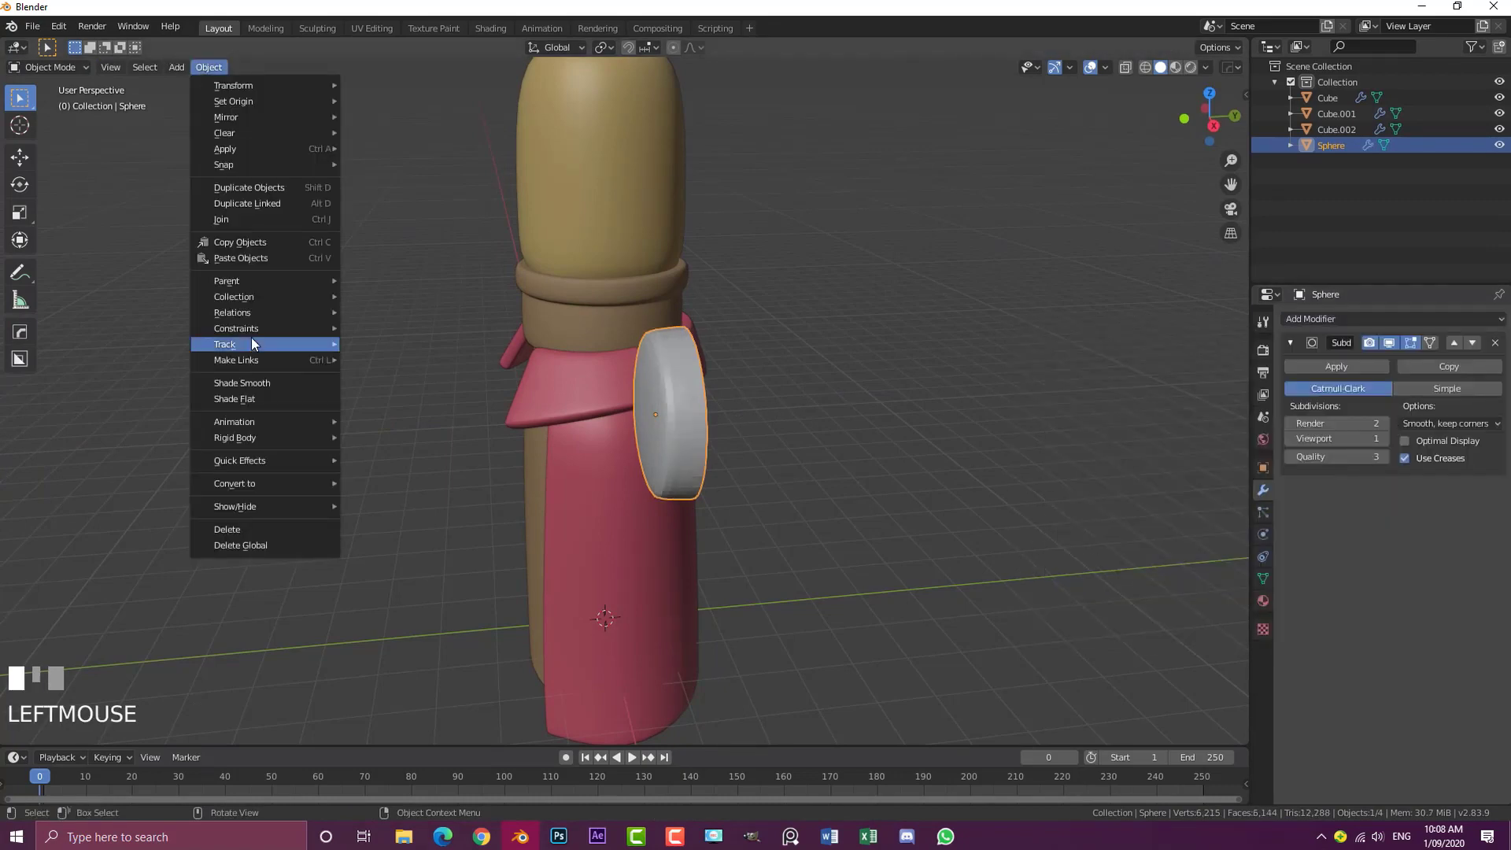
{"action": "left_click", "coordinate": [258, 382]}
Move the disc over one side of the face in the front view and scale it down to eye size
{"action": "key", "text": "KP_1"}
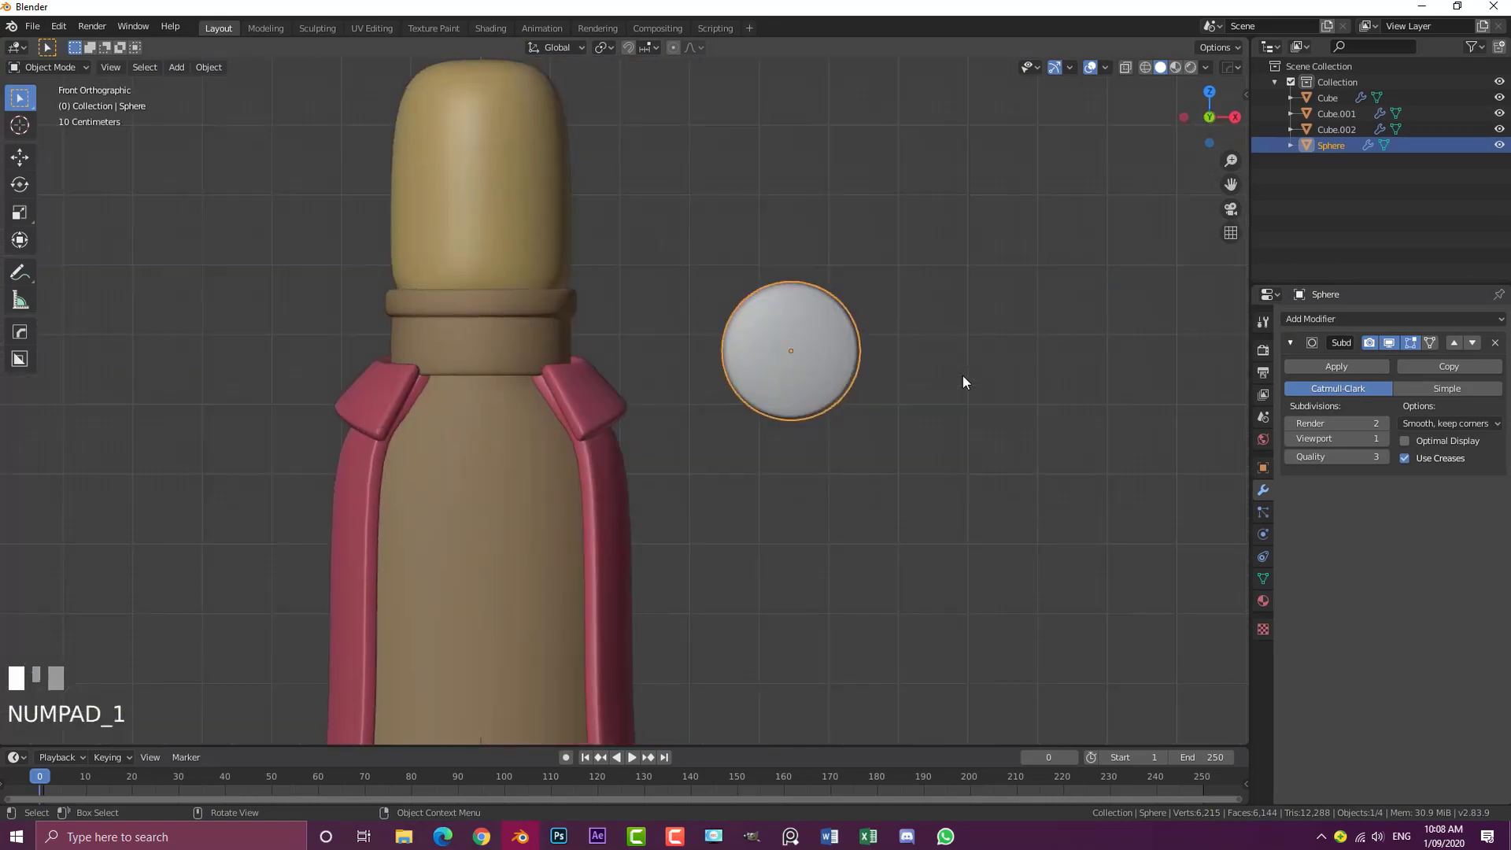
{"action": "middle_click_drag", "start_coordinate": [962, 383], "coordinate": [905, 432], "text": "shift"}
{"action": "scroll", "coordinate": [905, 432], "scroll_direction": "up", "scroll_amount": 2}
{"action": "key", "text": "g"}
{"action": "key", "text": "s"}
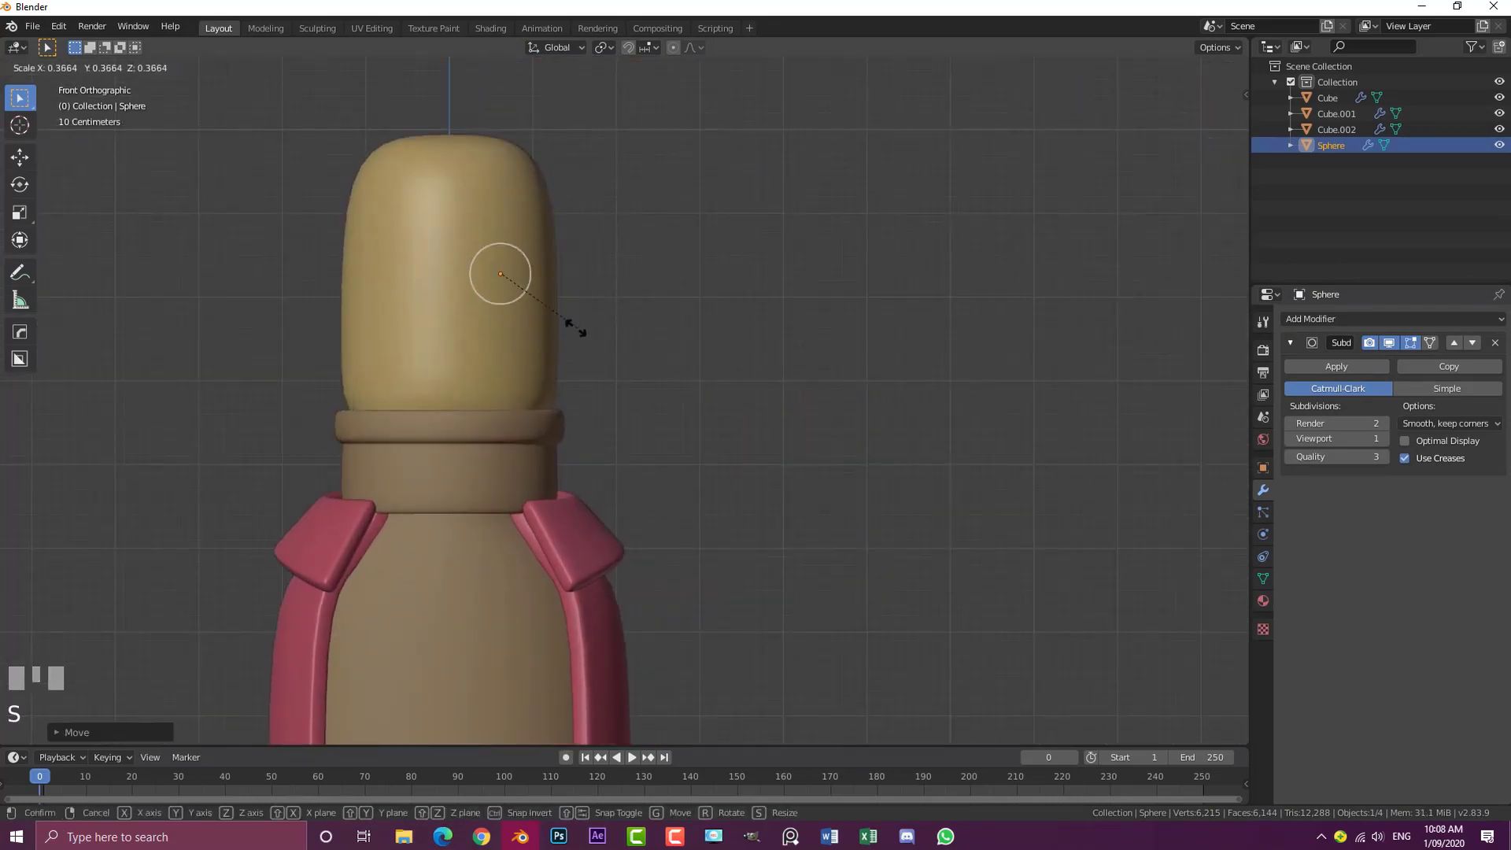
{"action": "left_click", "coordinate": [550, 305]}
Move the eye to the front surface of the head and rotate it in the top view to follow the face's curve
{"action": "key", "text": "KP_3"}
{"action": "key", "text": "g"}
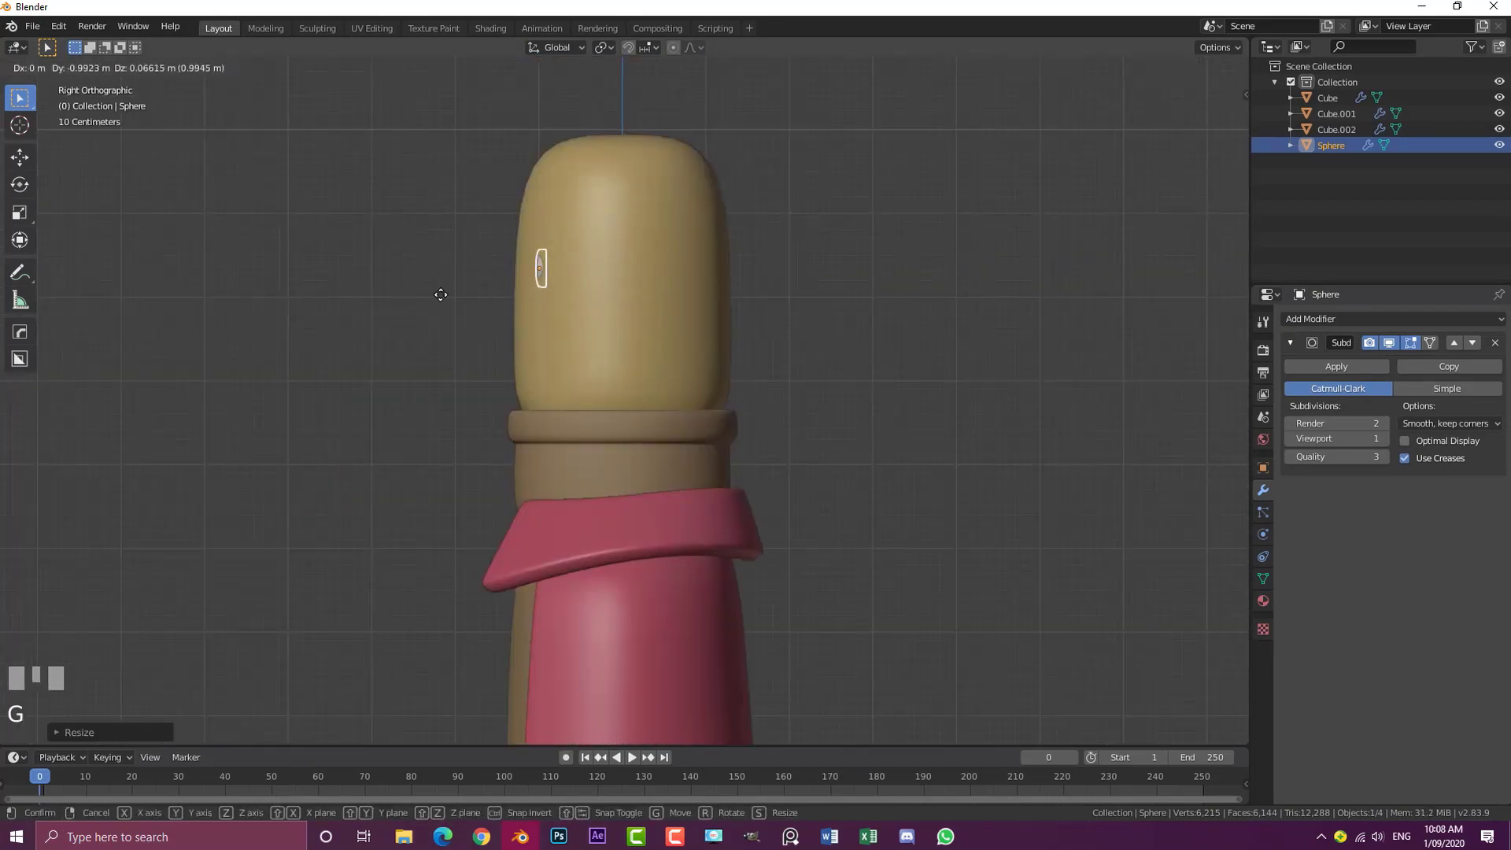
{"action": "left_click", "coordinate": [443, 305]}
{"action": "key", "text": "KP_7"}
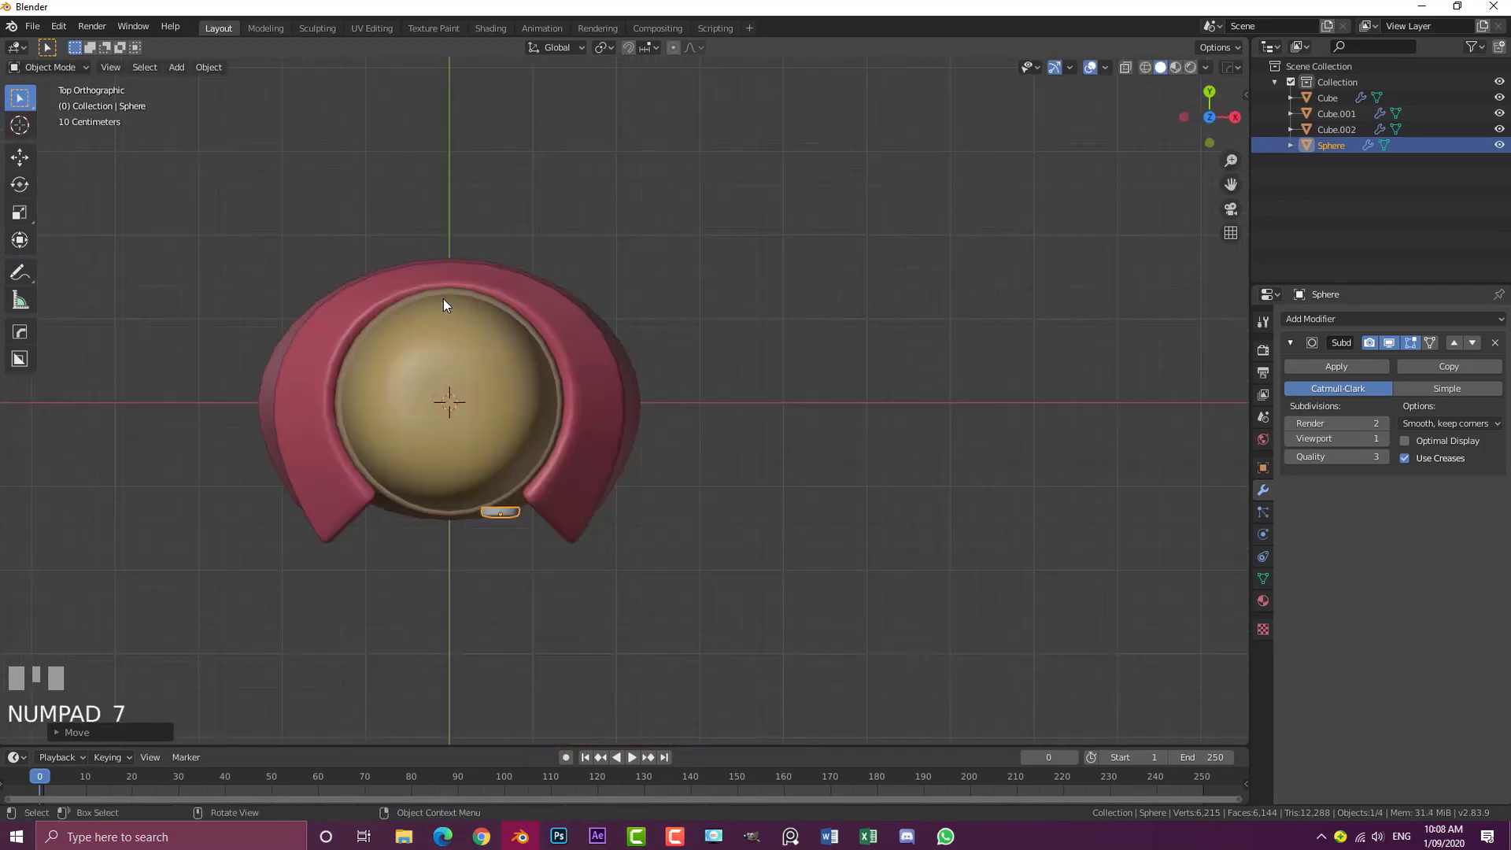
{"action": "scroll", "coordinate": [573, 427], "scroll_direction": "up", "scroll_amount": 4}
{"action": "key", "text": "r"}
{"action": "left_click", "coordinate": [671, 349]}
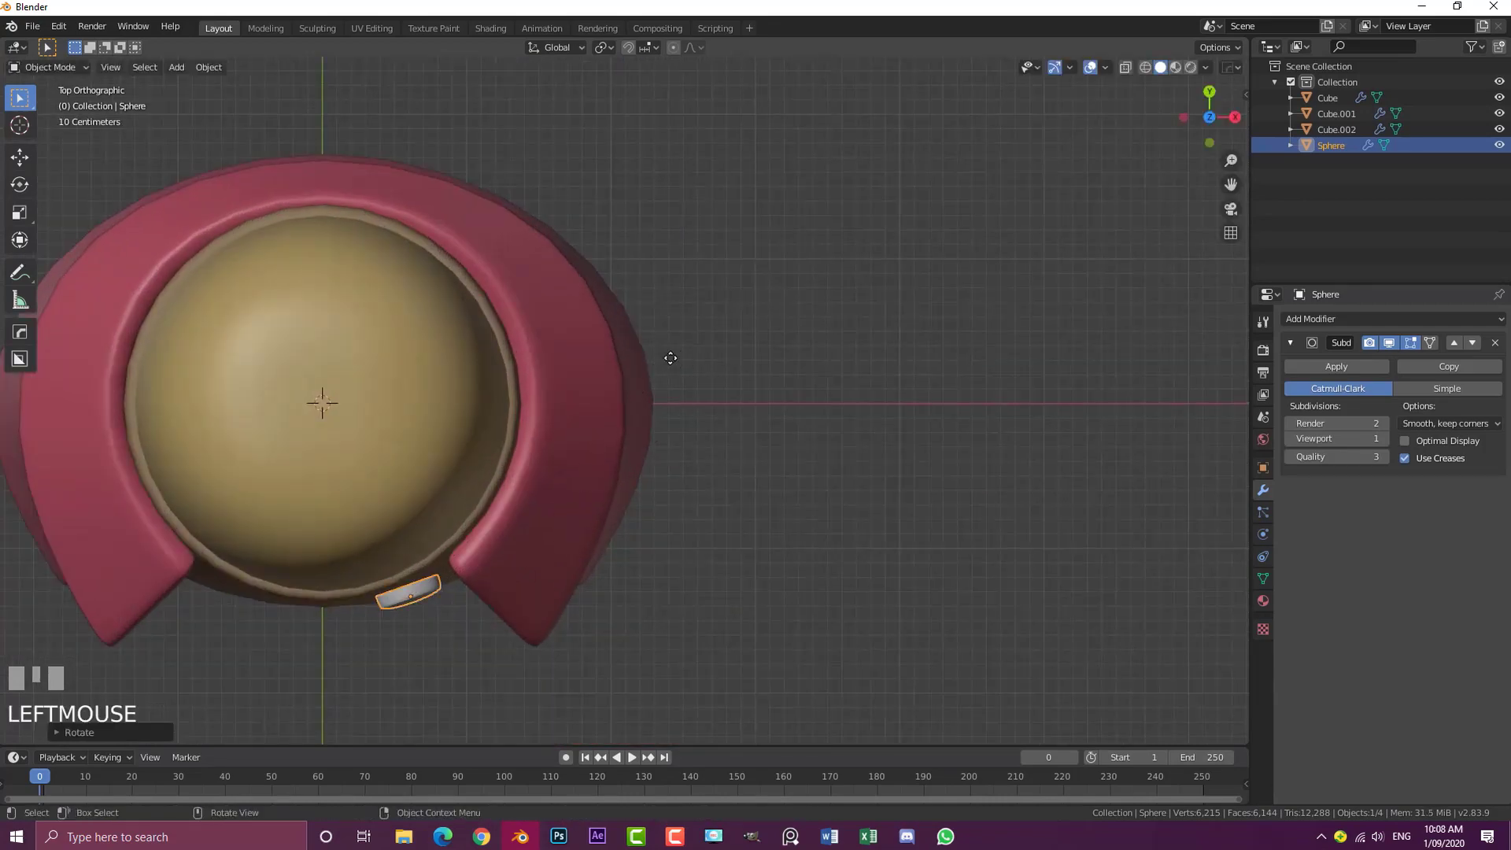
{"action": "key", "text": "g"}
{"action": "left_click", "coordinate": [659, 325], "text": "shift"}
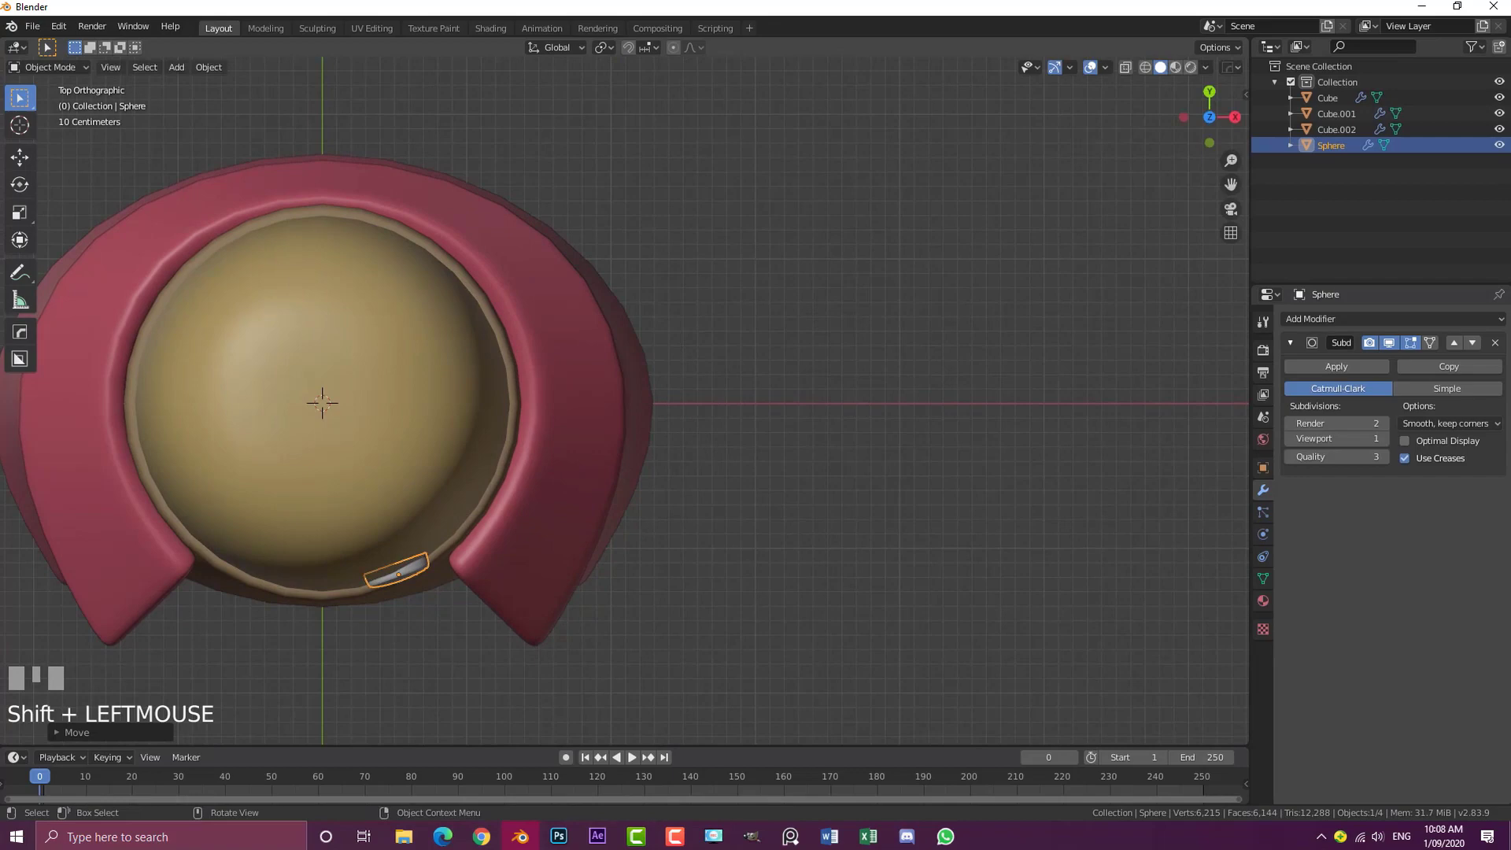
{"action": "left_click", "coordinate": [709, 376]}
{"action": "key", "text": "KP_1"}
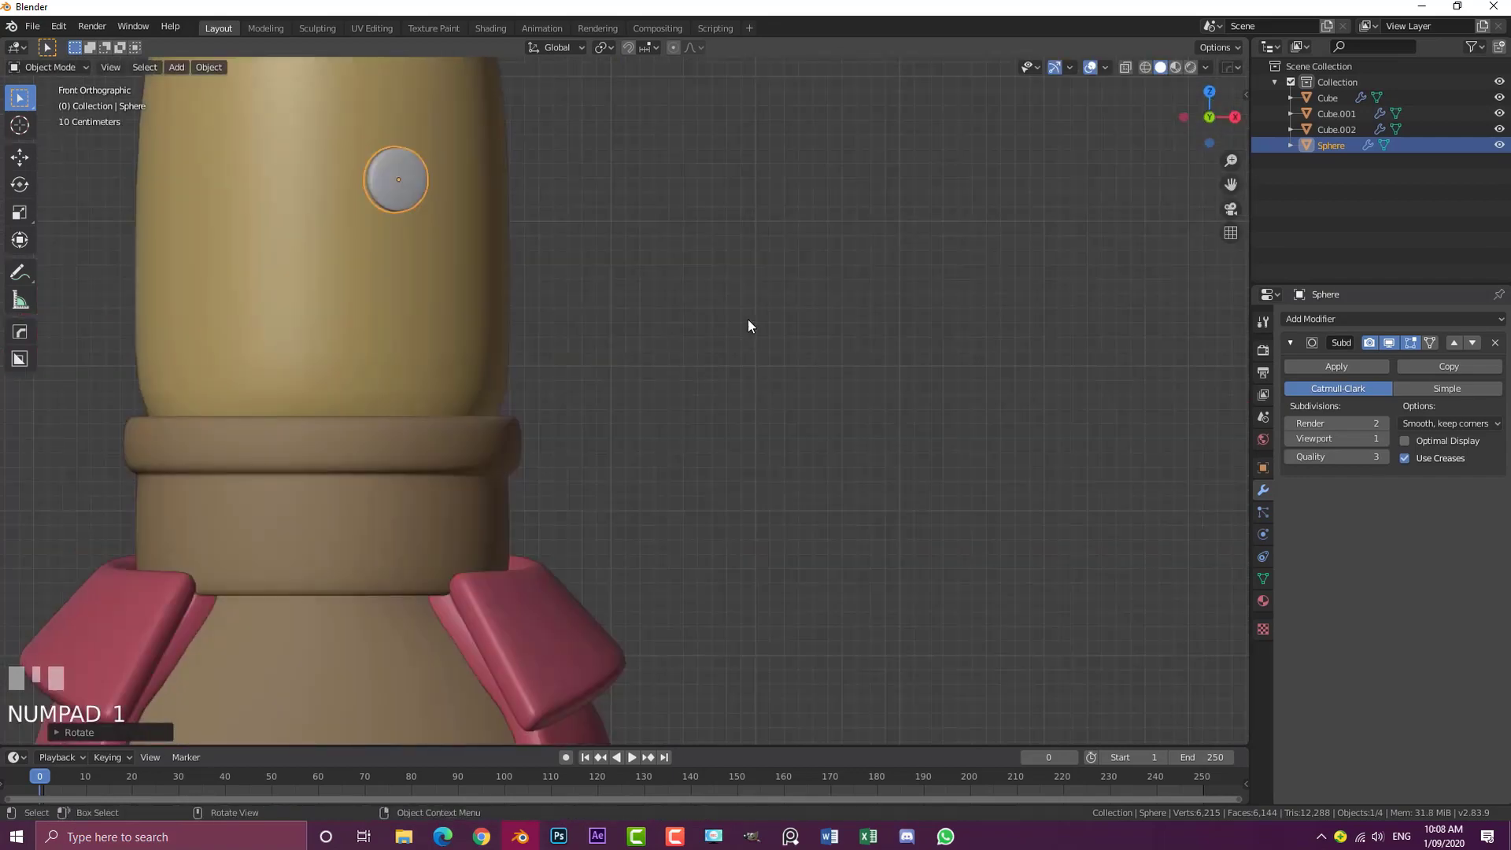
Create a new material for the eye and name it "eyes"
{"action": "left_click", "coordinate": [1263, 601]}
{"action": "left_click", "coordinate": [1385, 386]}
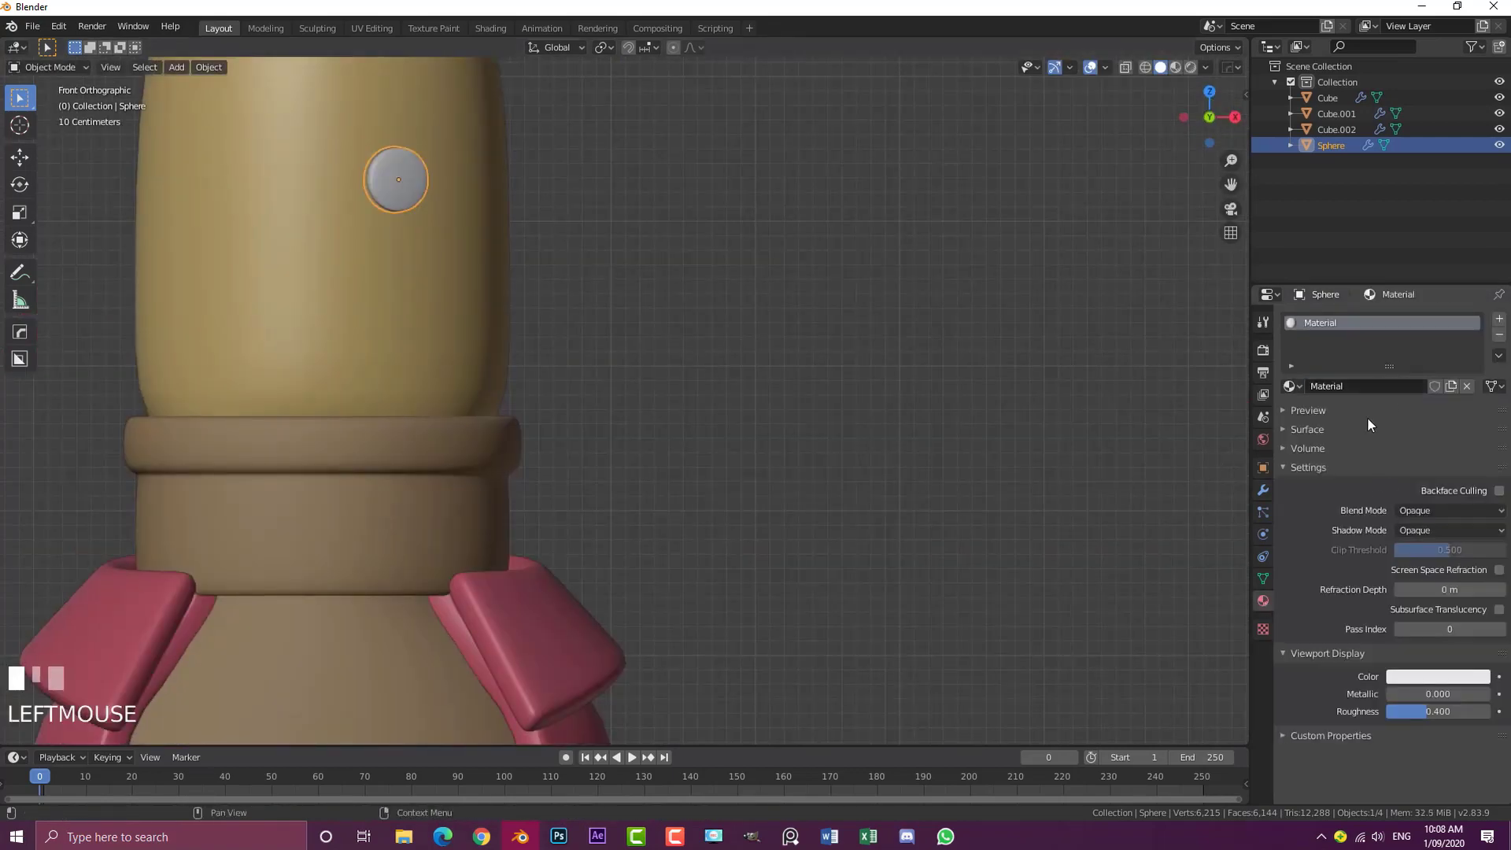
{"action": "left_click", "coordinate": [1354, 385]}
{"action": "type", "text": "eyes"}
{"action": "key", "text": "Return"}
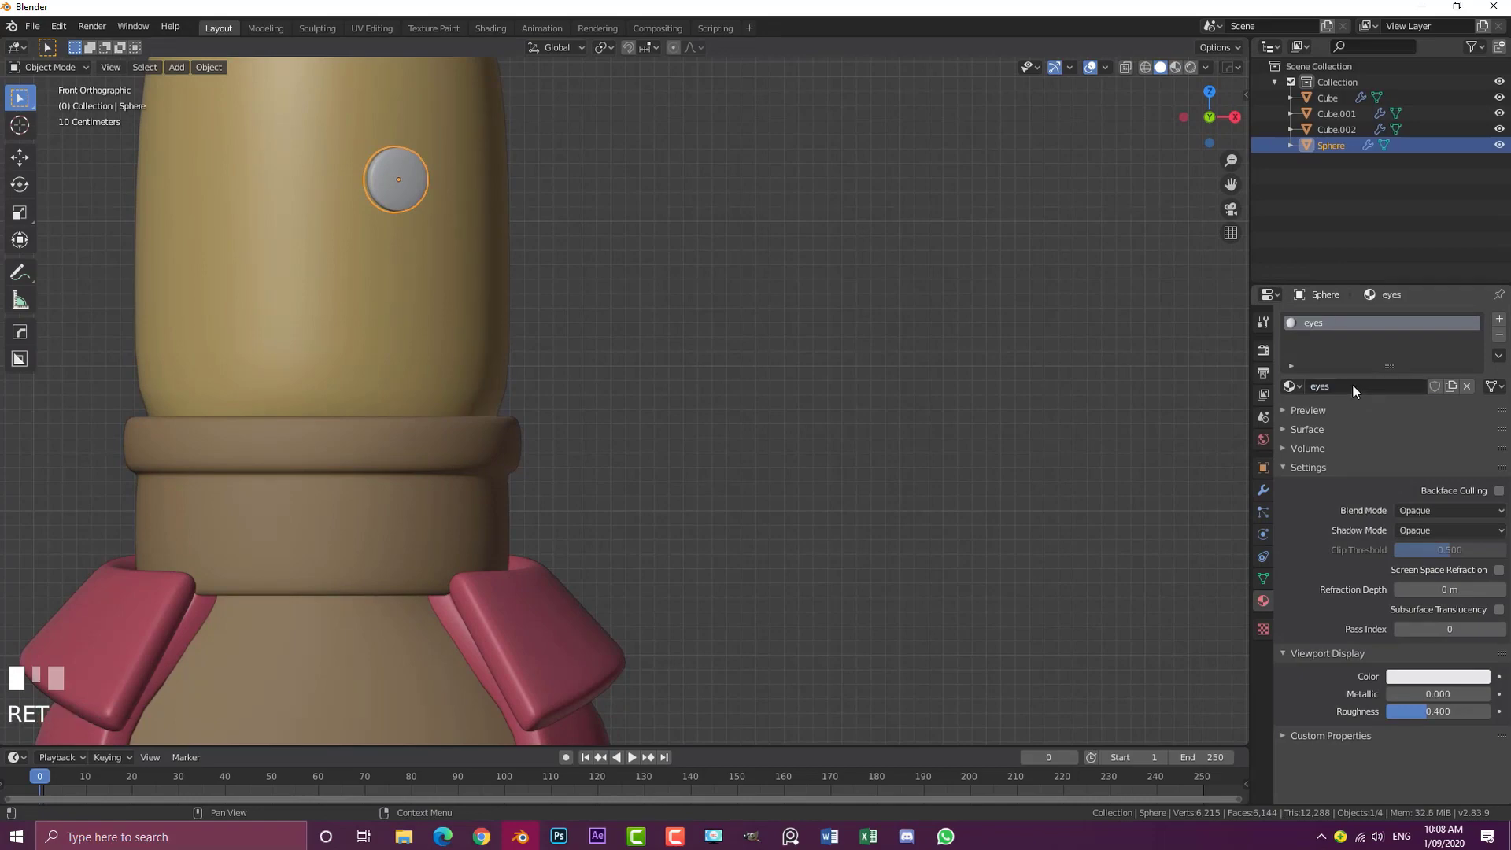
Darken the eyes material's viewport display color to near black, with an HSV value of 0.180
{"action": "left_click", "coordinate": [1459, 673]}
{"action": "left_click", "coordinate": [1477, 538]}
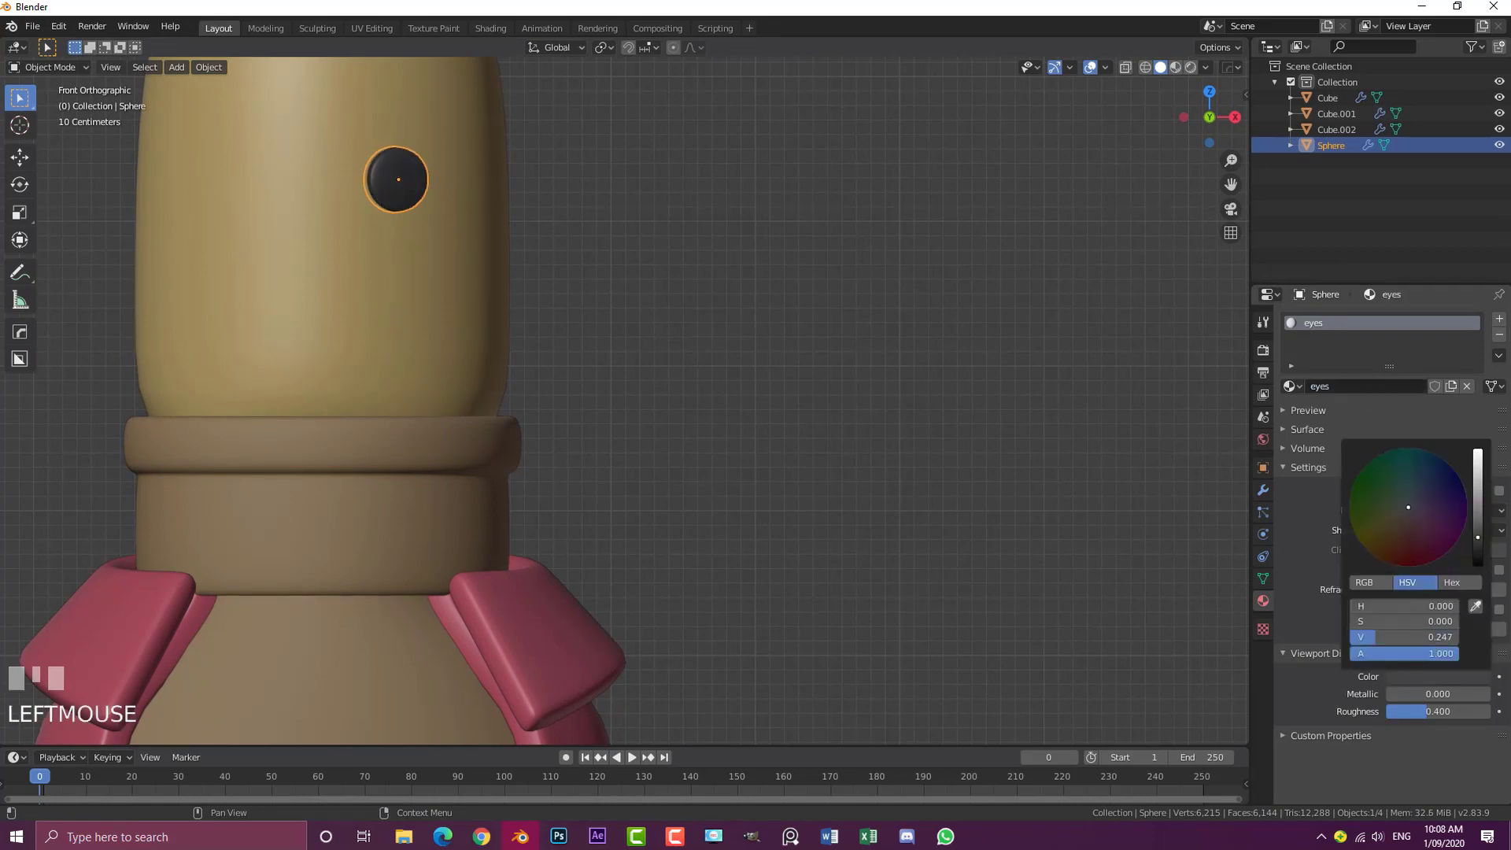
{"action": "scroll", "coordinate": [718, 394], "scroll_direction": "down", "scroll_amount": 4}
{"action": "left_click", "coordinate": [517, 295]}
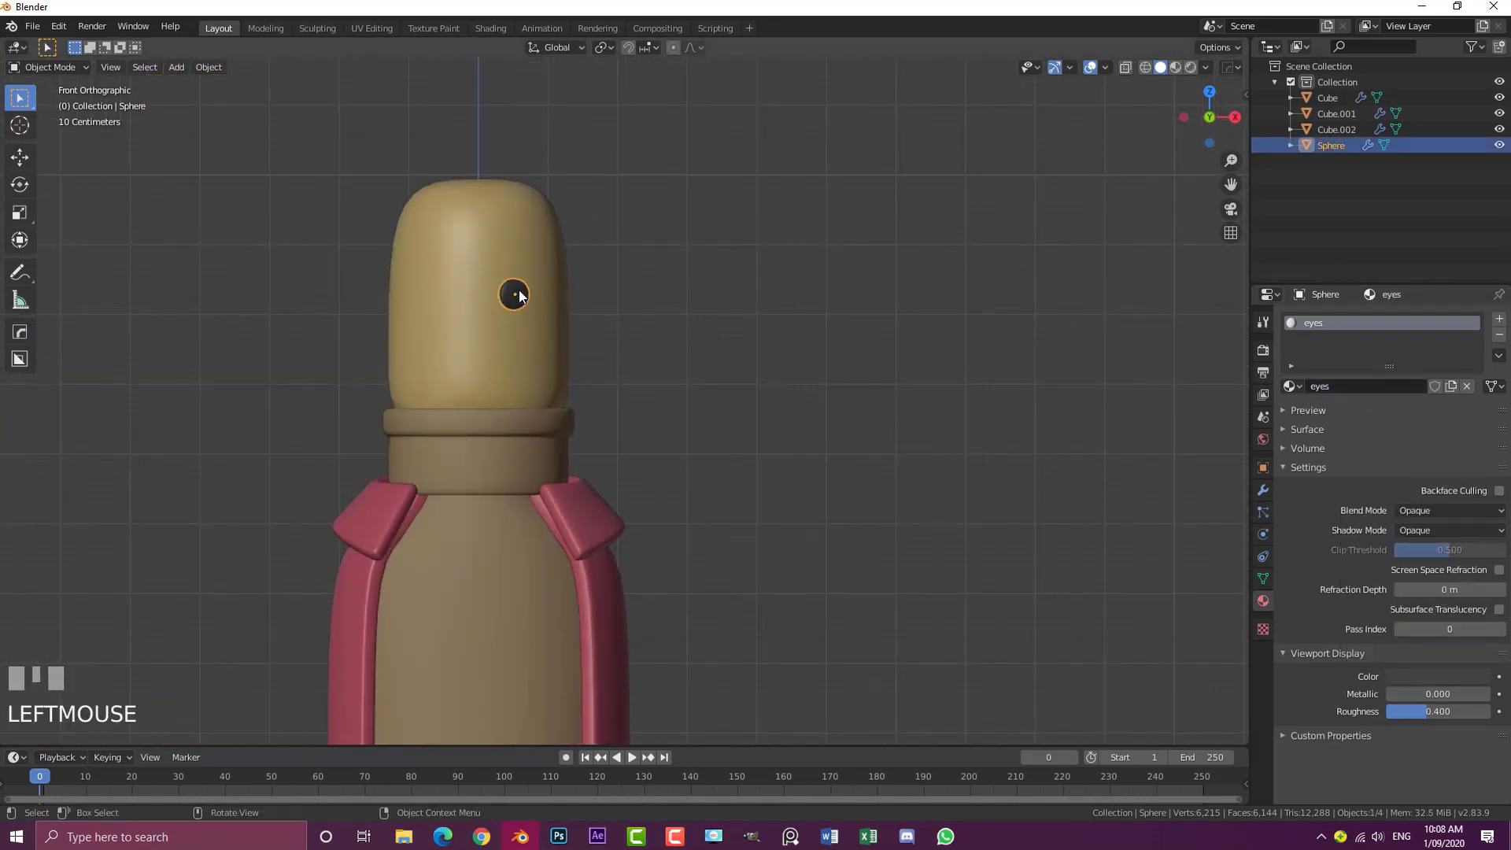
{"action": "left_click", "coordinate": [1418, 674]}
{"action": "left_click", "coordinate": [1482, 551]}
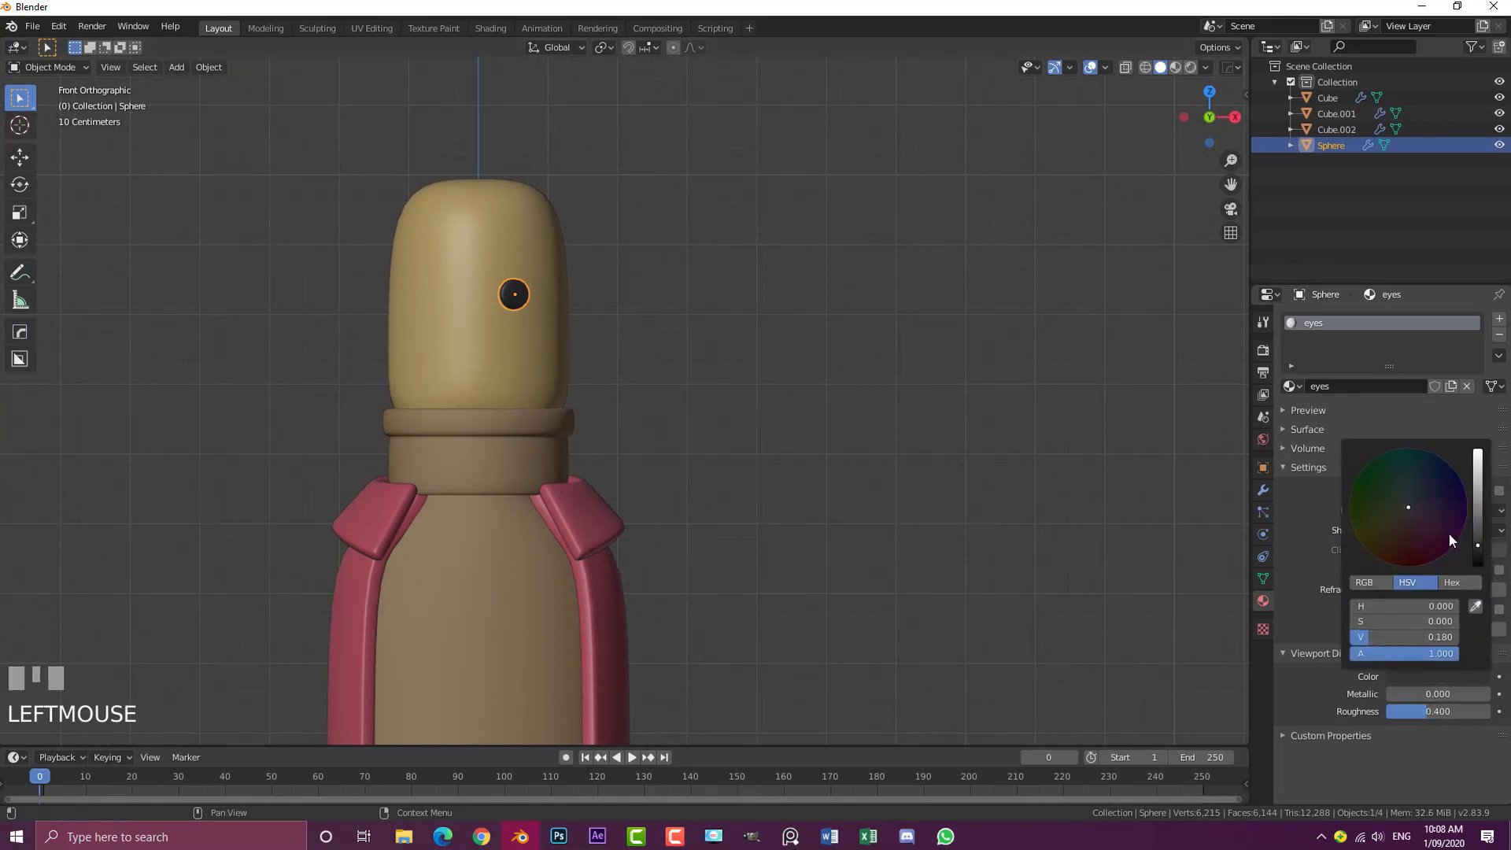
Add a Mirror modifier to the eye on the X axis, with the body object Cube as the mirror object
{"action": "key", "text": "alt+a"}
{"action": "left_click", "coordinate": [524, 304]}
{"action": "left_click", "coordinate": [1263, 488]}
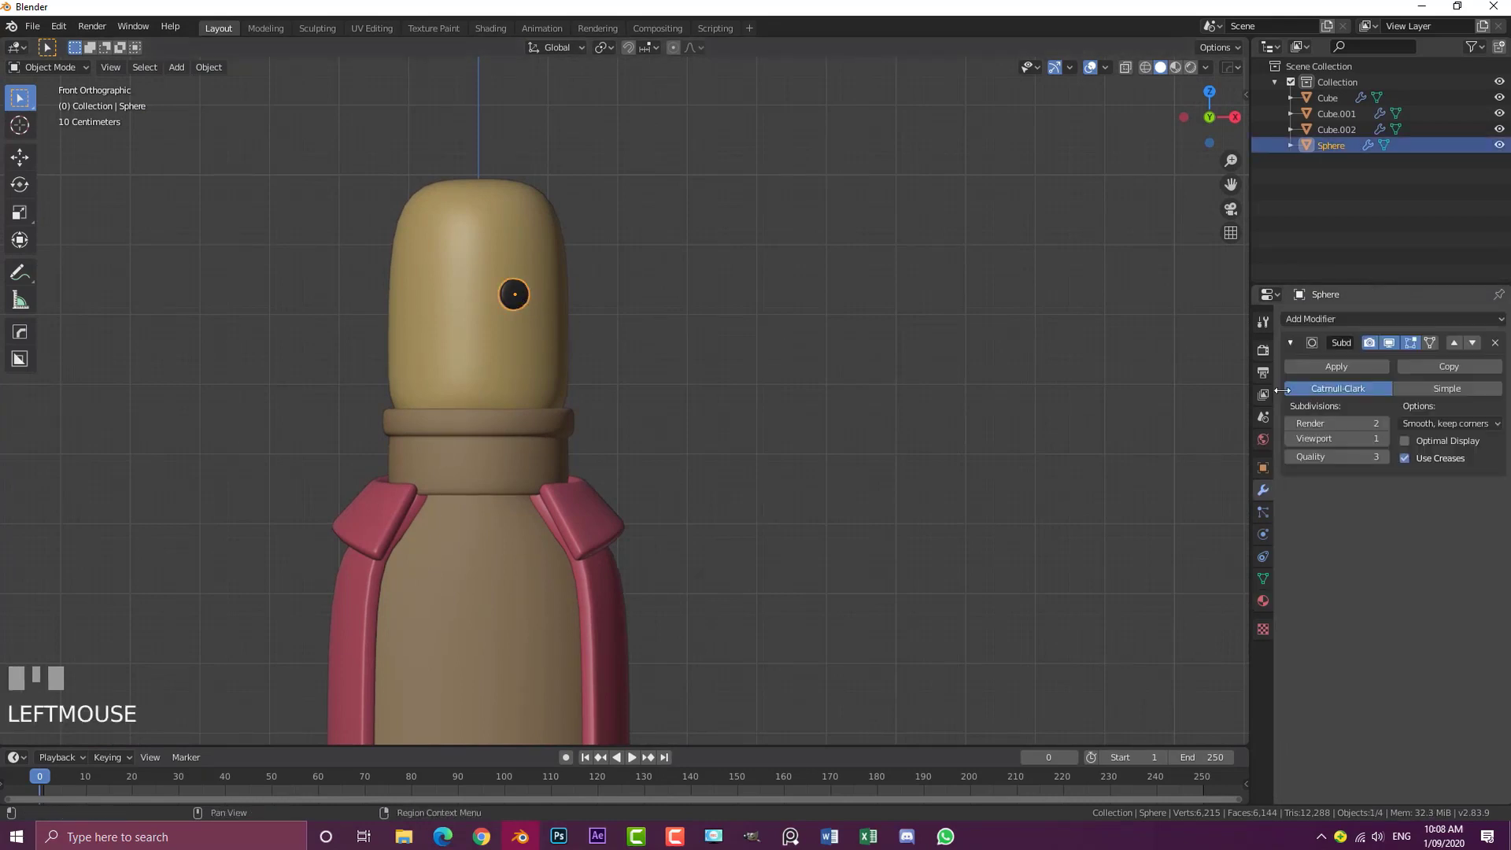
{"action": "left_click", "coordinate": [1309, 318]}
{"action": "left_click", "coordinate": [1212, 478]}
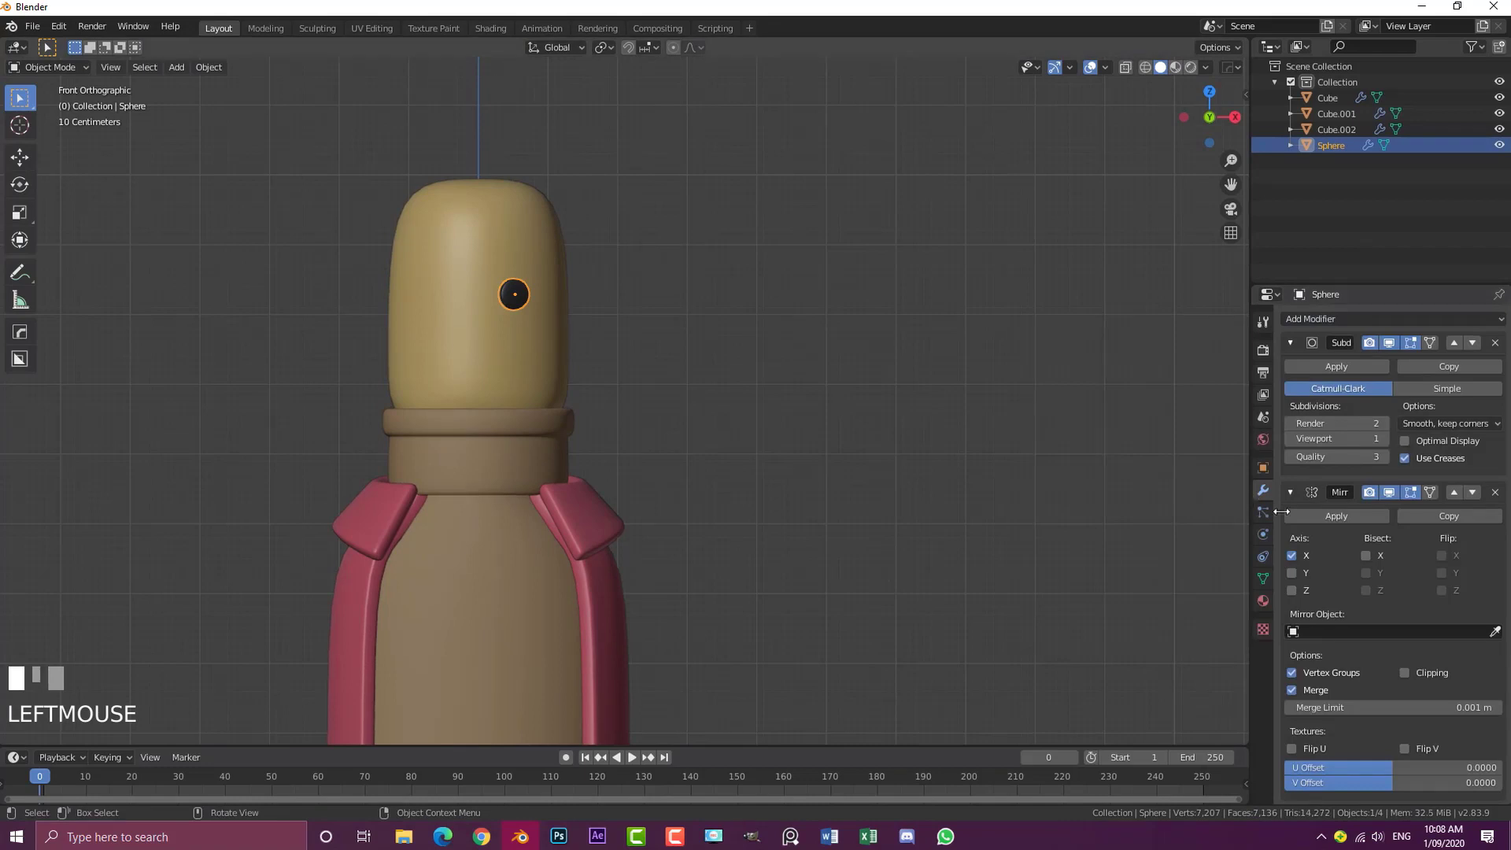
{"action": "left_click", "coordinate": [1496, 632]}
{"action": "left_click", "coordinate": [510, 233]}
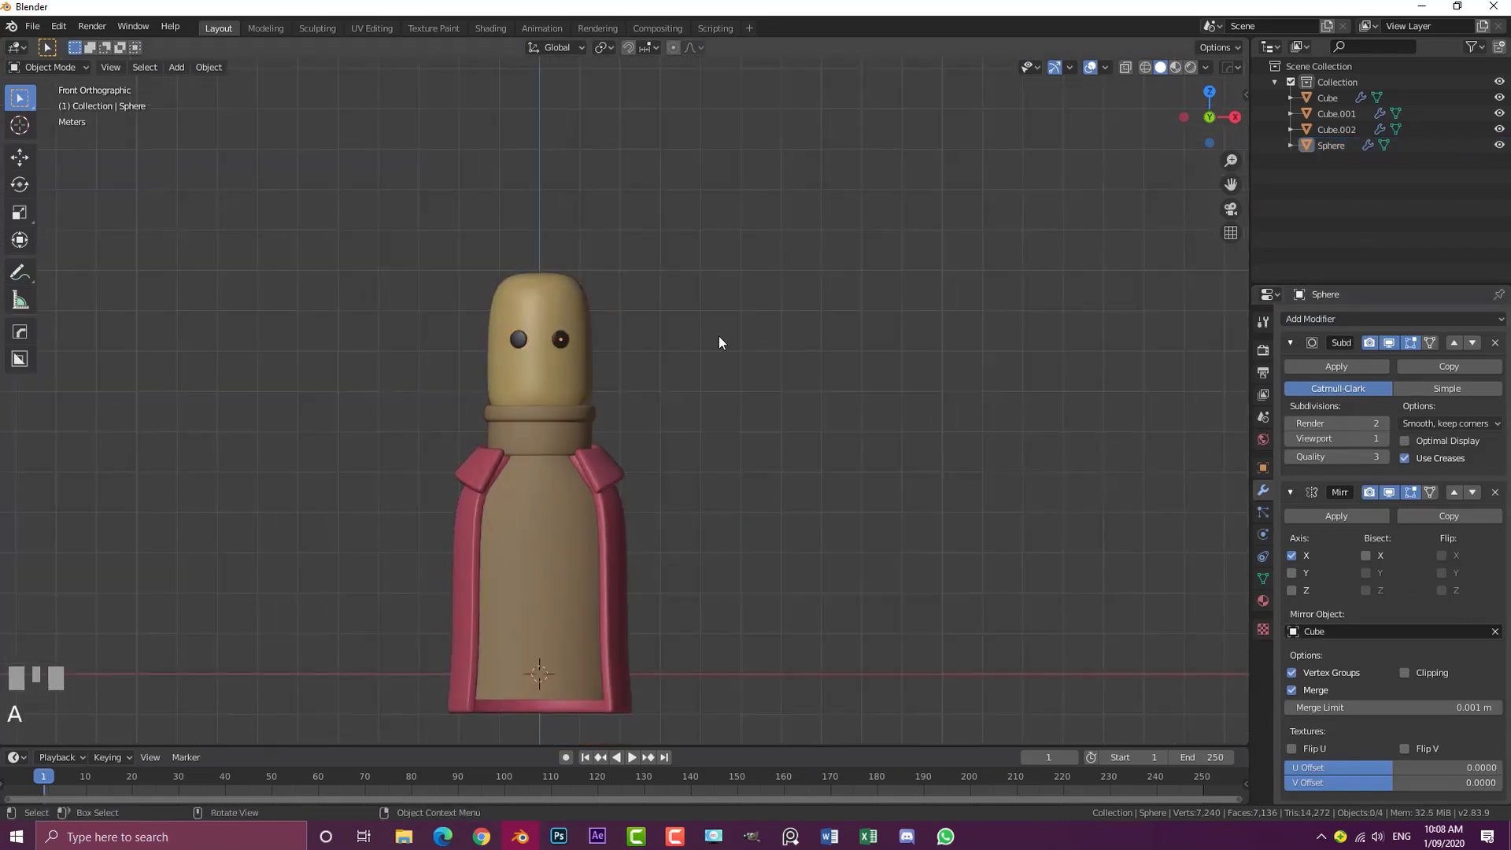
Scale the mirrored eyes down slightly and move them lower and farther apart on the face in the front view
{"action": "scroll", "coordinate": [661, 346], "scroll_direction": "up", "scroll_amount": 6}
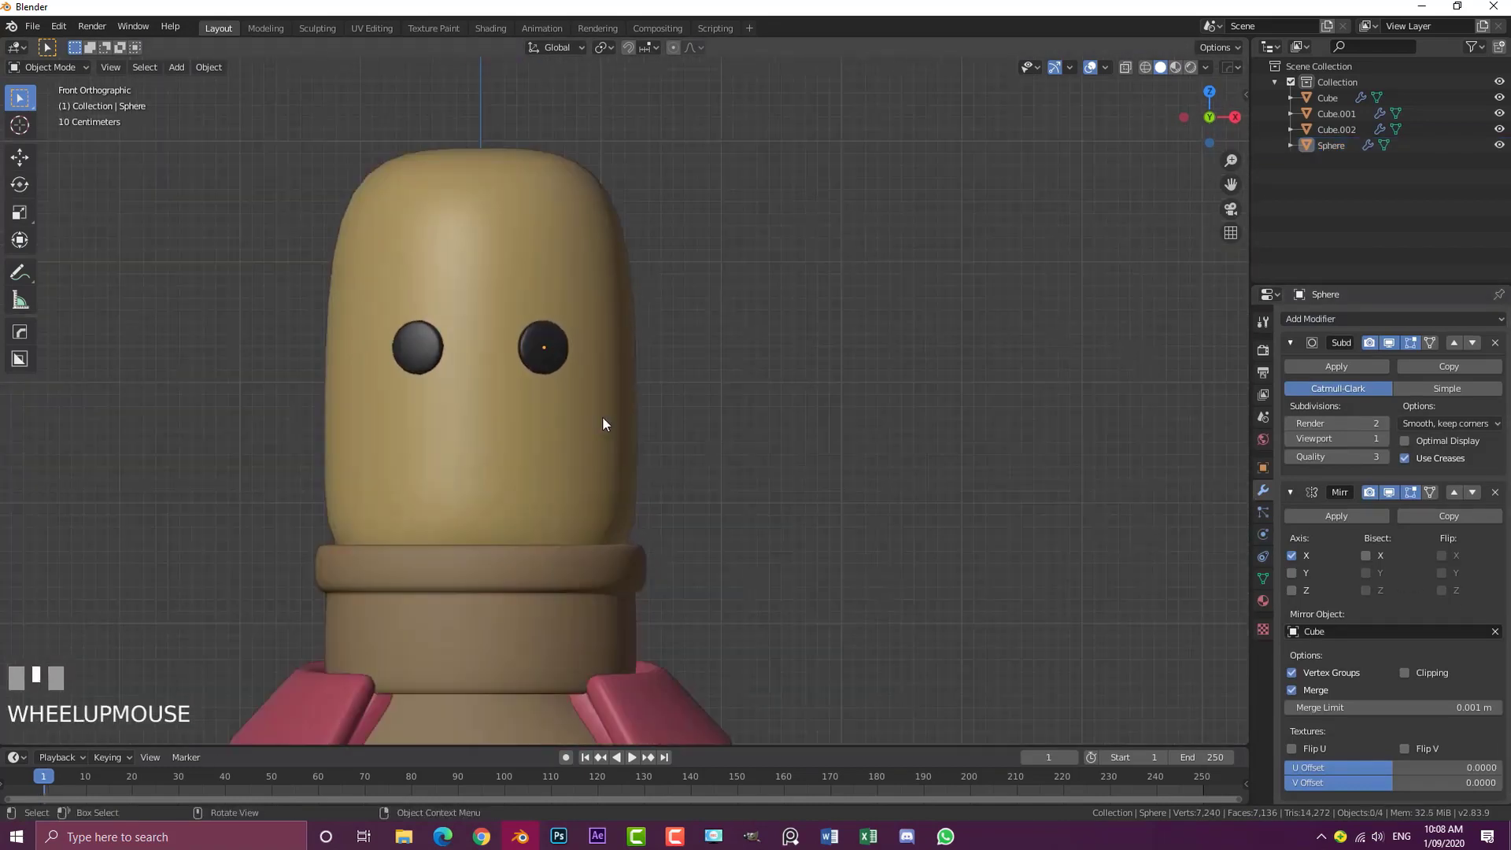
{"action": "left_click", "coordinate": [543, 343]}
{"action": "key", "text": "s"}
{"action": "left_click", "coordinate": [628, 398]}
{"action": "key", "text": "g"}
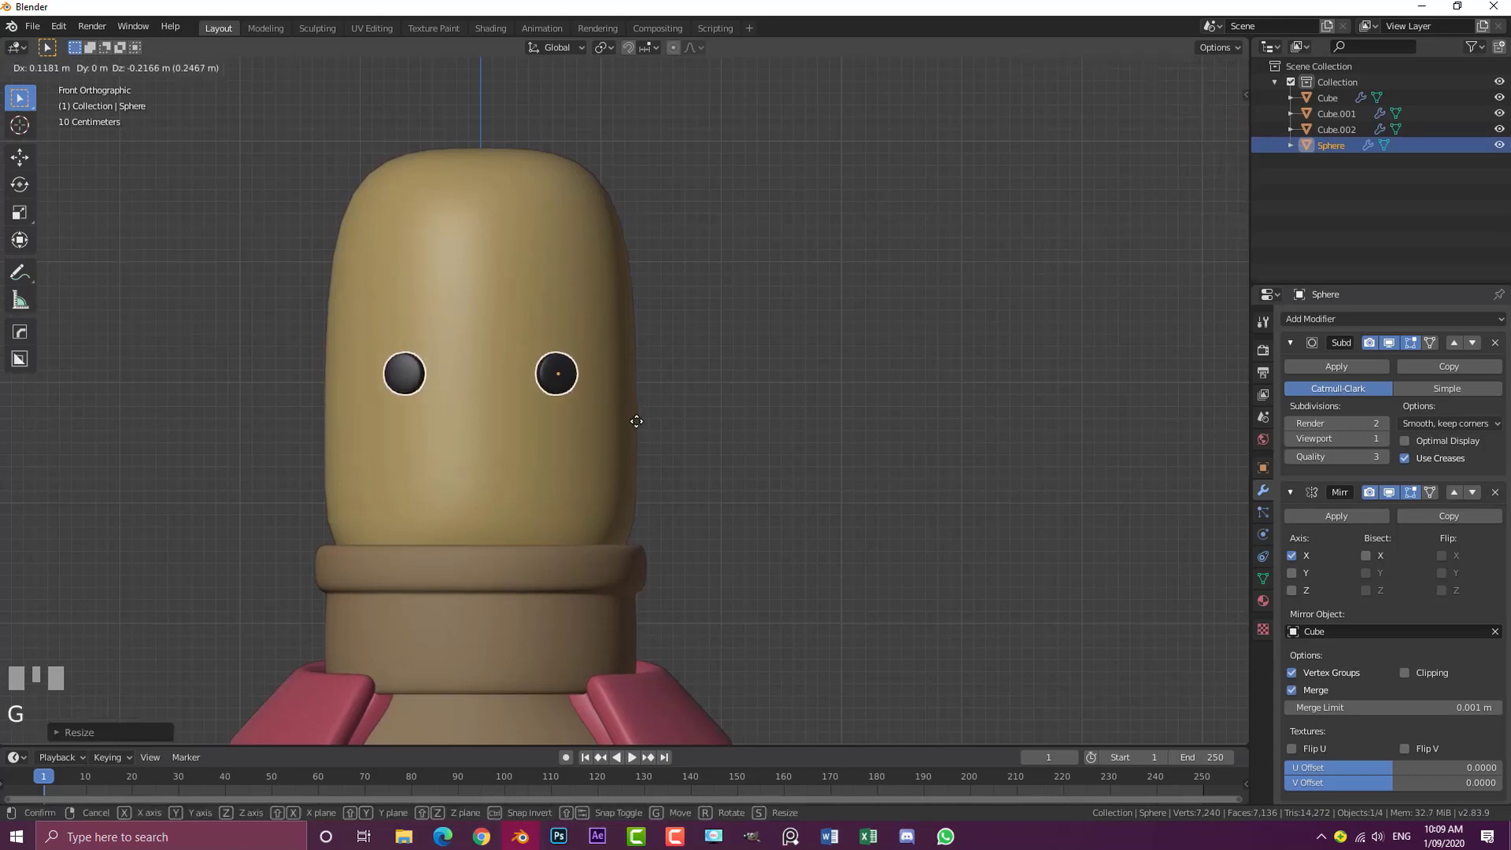
{"action": "left_click", "coordinate": [627, 407]}
{"action": "scroll", "coordinate": [683, 408], "scroll_direction": "down", "scroll_amount": 4}
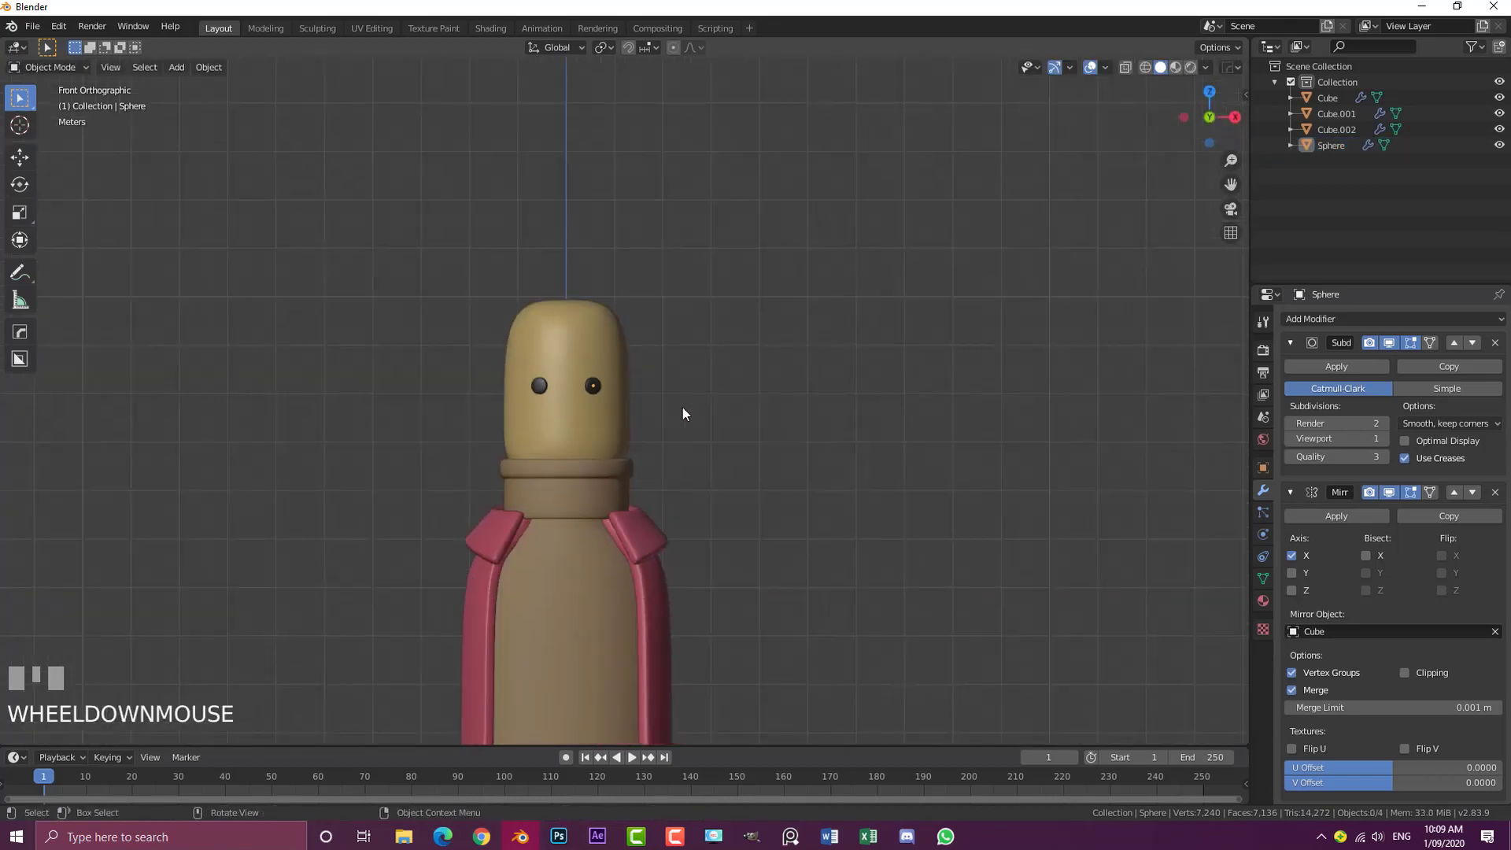
{"action": "left_click", "coordinate": [640, 417]}
{"action": "left_click", "coordinate": [707, 521]}
{"action": "scroll", "coordinate": [737, 509], "scroll_direction": "down", "scroll_amount": 3}
{"action": "middle_click_drag", "start_coordinate": [784, 547], "coordinate": [783, 546]}
{"action": "key", "text": "KP_1"}
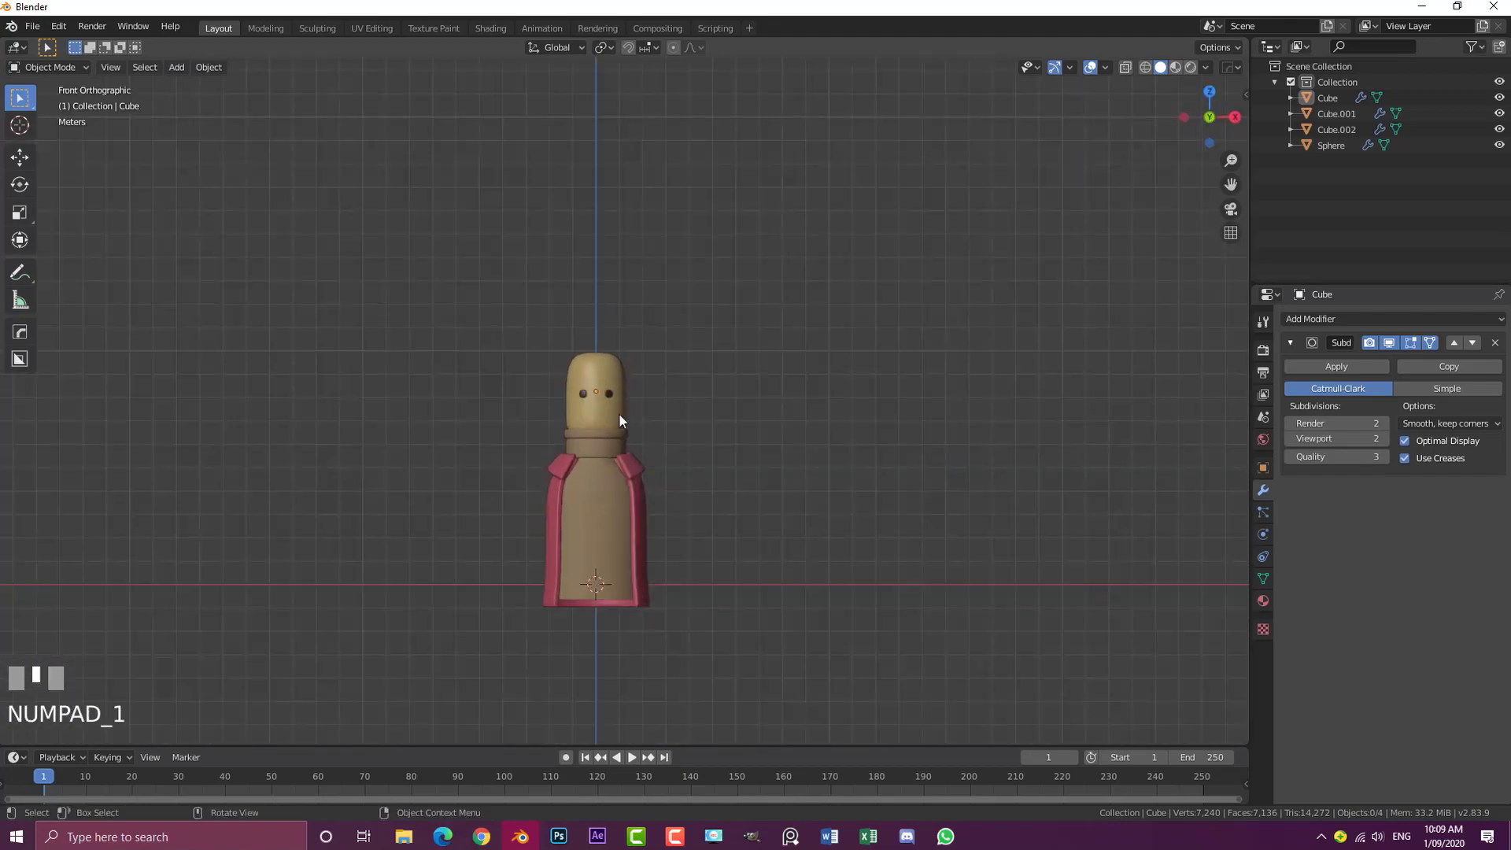
{"action": "scroll", "coordinate": [532, 336], "scroll_direction": "up", "scroll_amount": 5}
{"action": "key", "text": "Tab"}
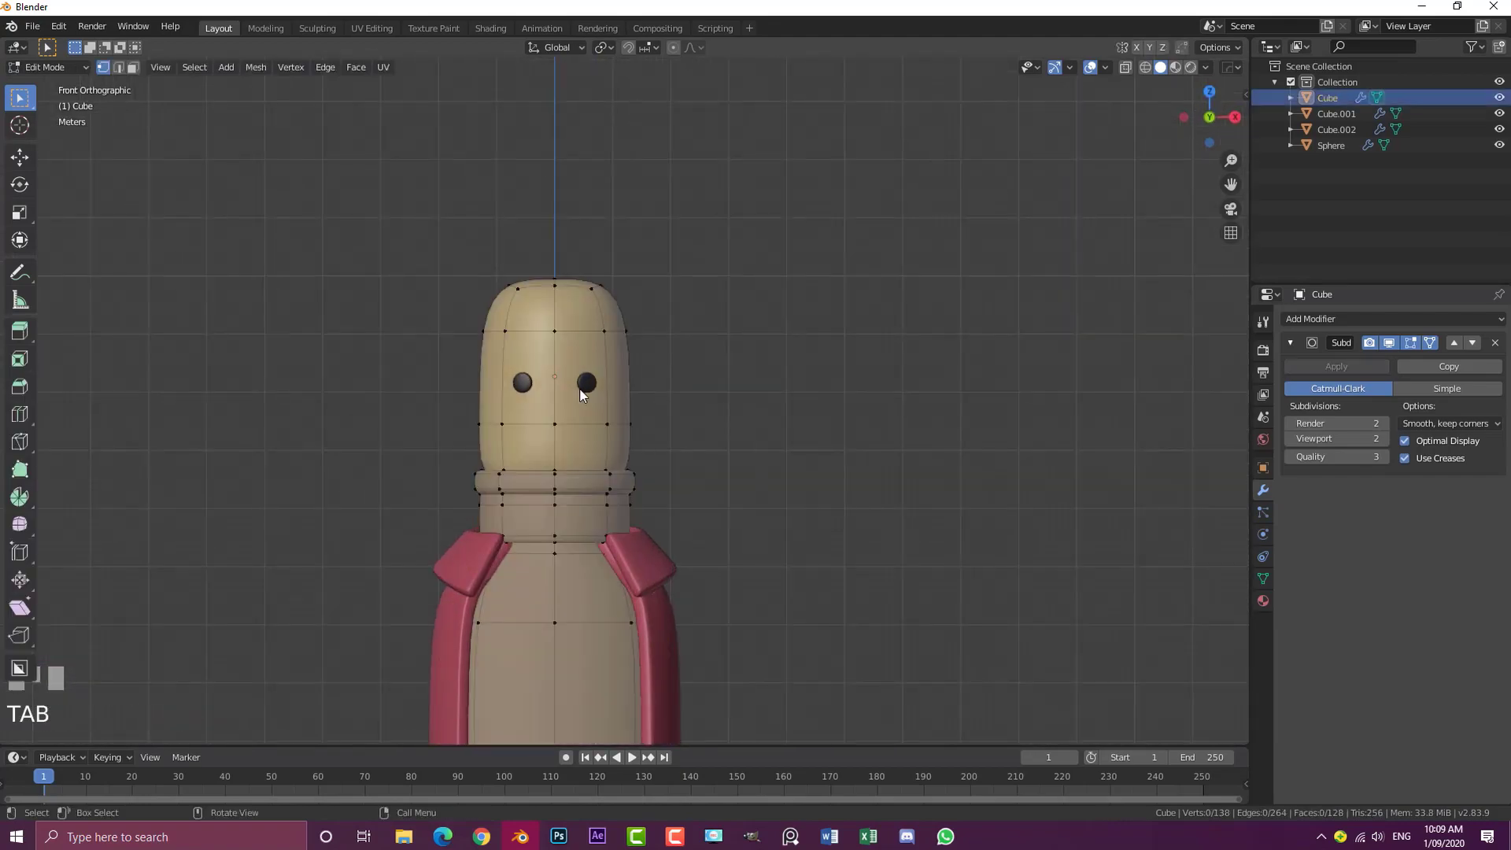
{"action": "key", "text": "Tab"}
Add a cube for the nose and give it a Subdivision Surface modifier with viewport level 2
{"action": "key", "text": "alt+a"}
{"action": "key", "text": "shift+a"}
{"action": "mouse_move", "coordinate": [595, 386]}
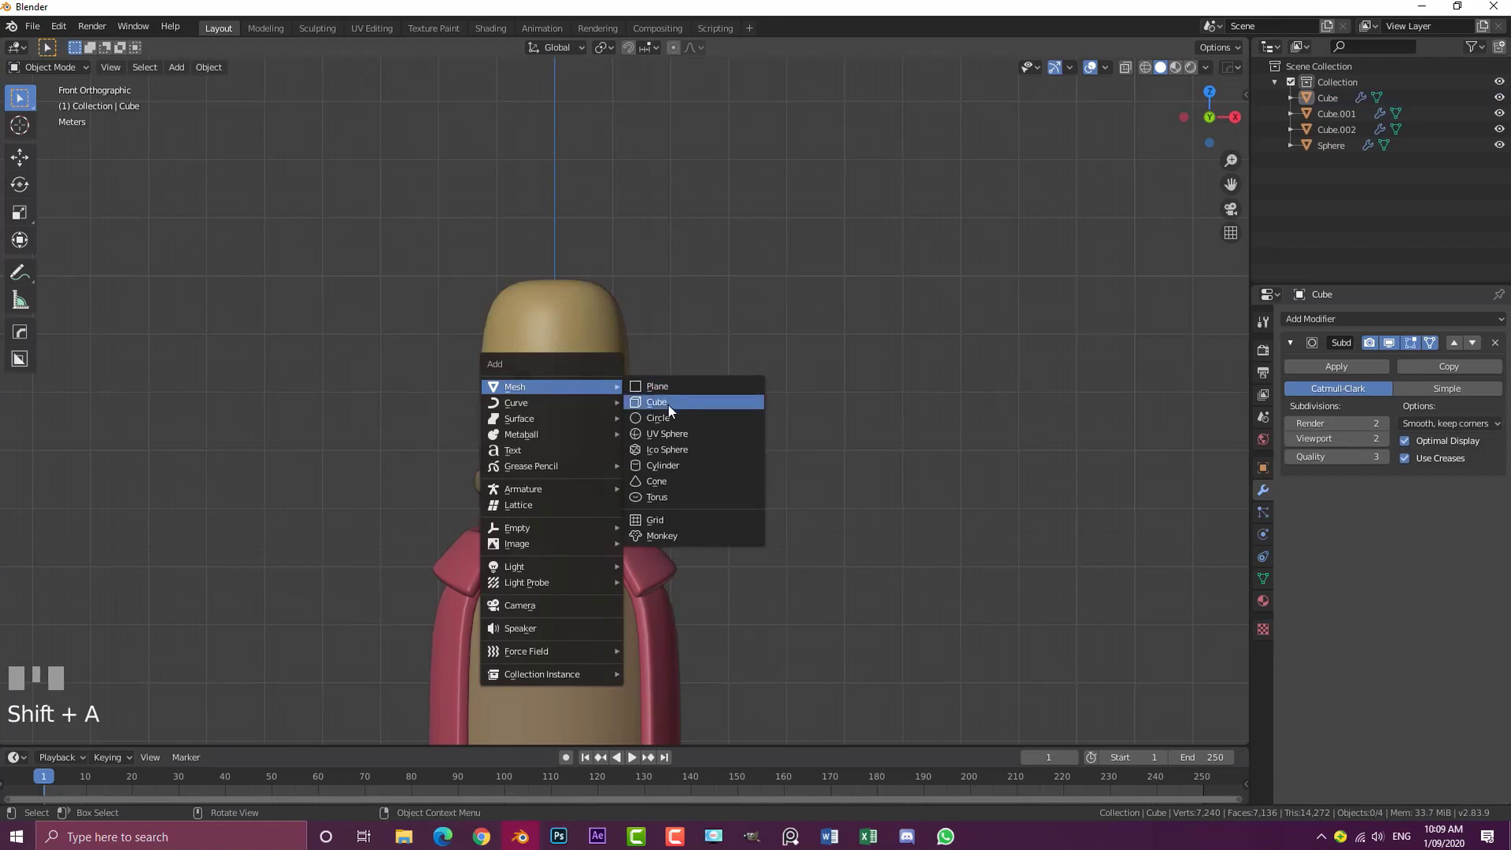
{"action": "left_click", "coordinate": [651, 403]}
{"action": "scroll", "coordinate": [658, 432], "scroll_direction": "down", "scroll_amount": 6}
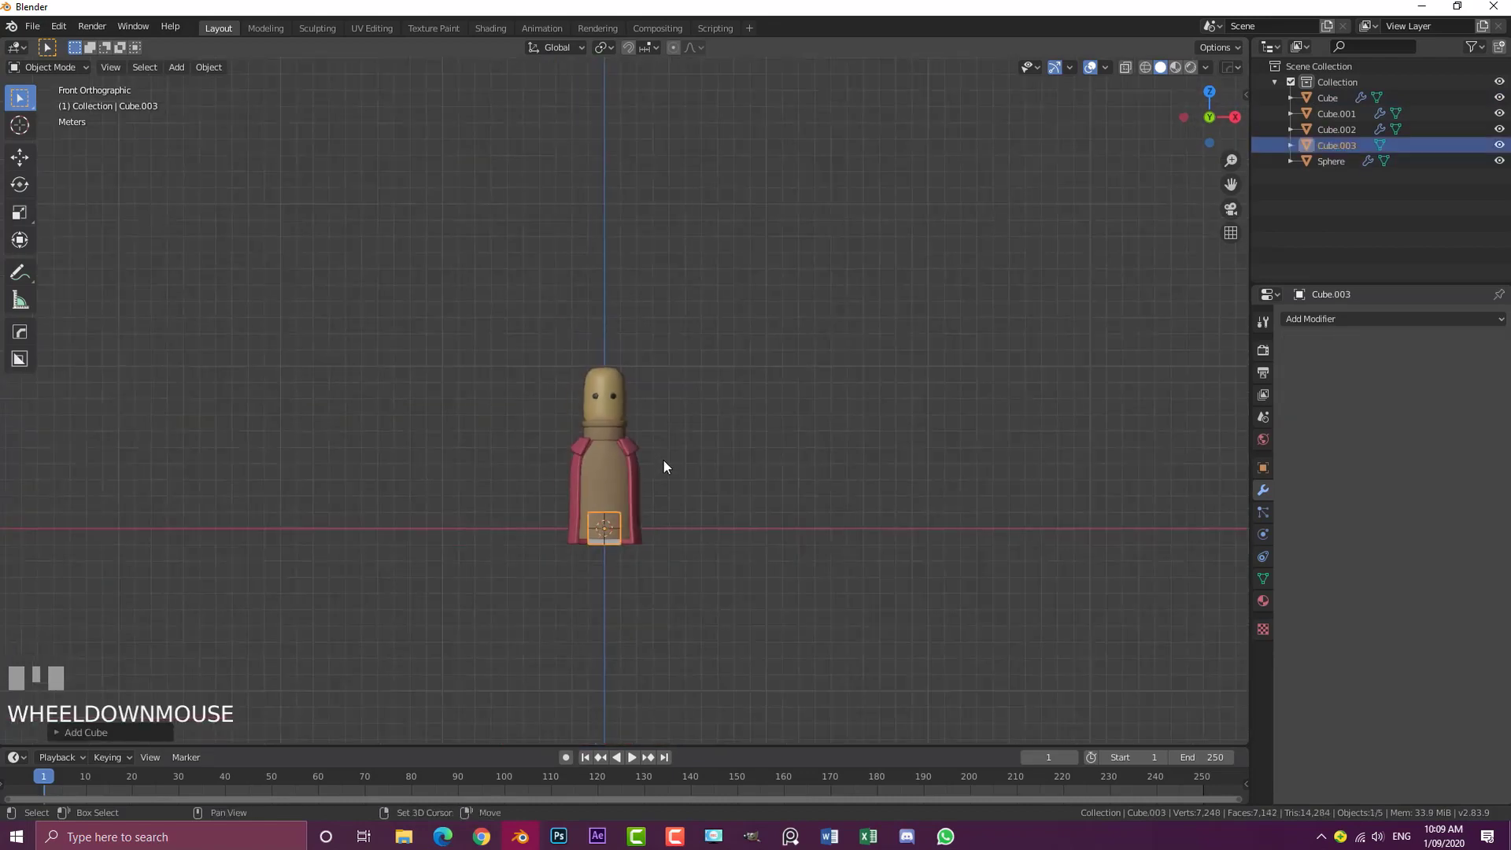
{"action": "scroll", "coordinate": [674, 437], "scroll_direction": "up", "scroll_amount": 3}
{"action": "left_click", "coordinate": [1306, 321]}
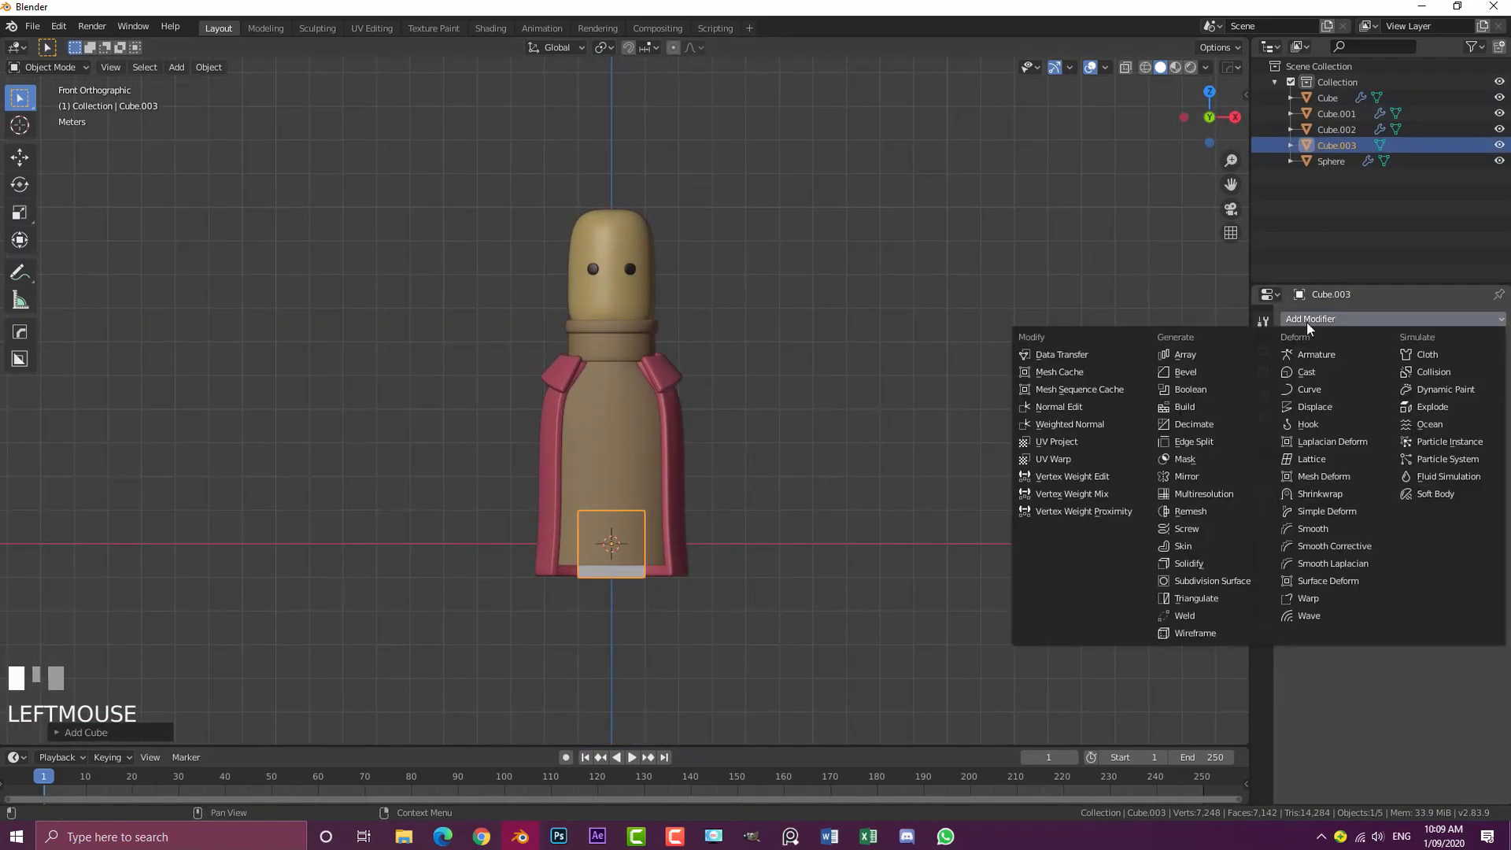
{"action": "left_click", "coordinate": [1228, 580]}
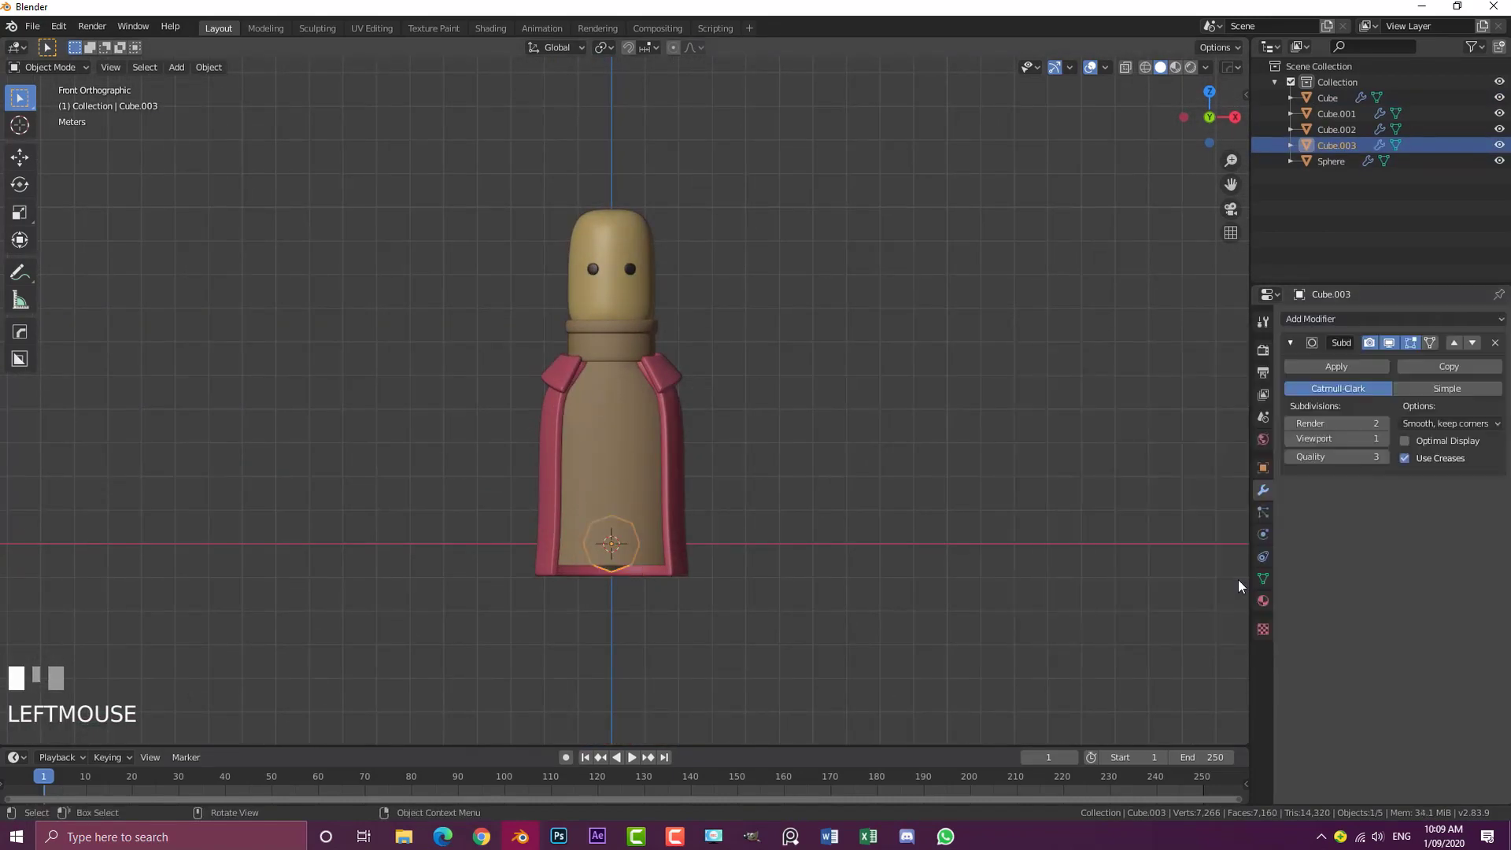
{"action": "left_click", "coordinate": [1384, 439]}
Move the subdivided cube up to the face in the front view and forward to the head's front in the side view
{"action": "key", "text": "g"}
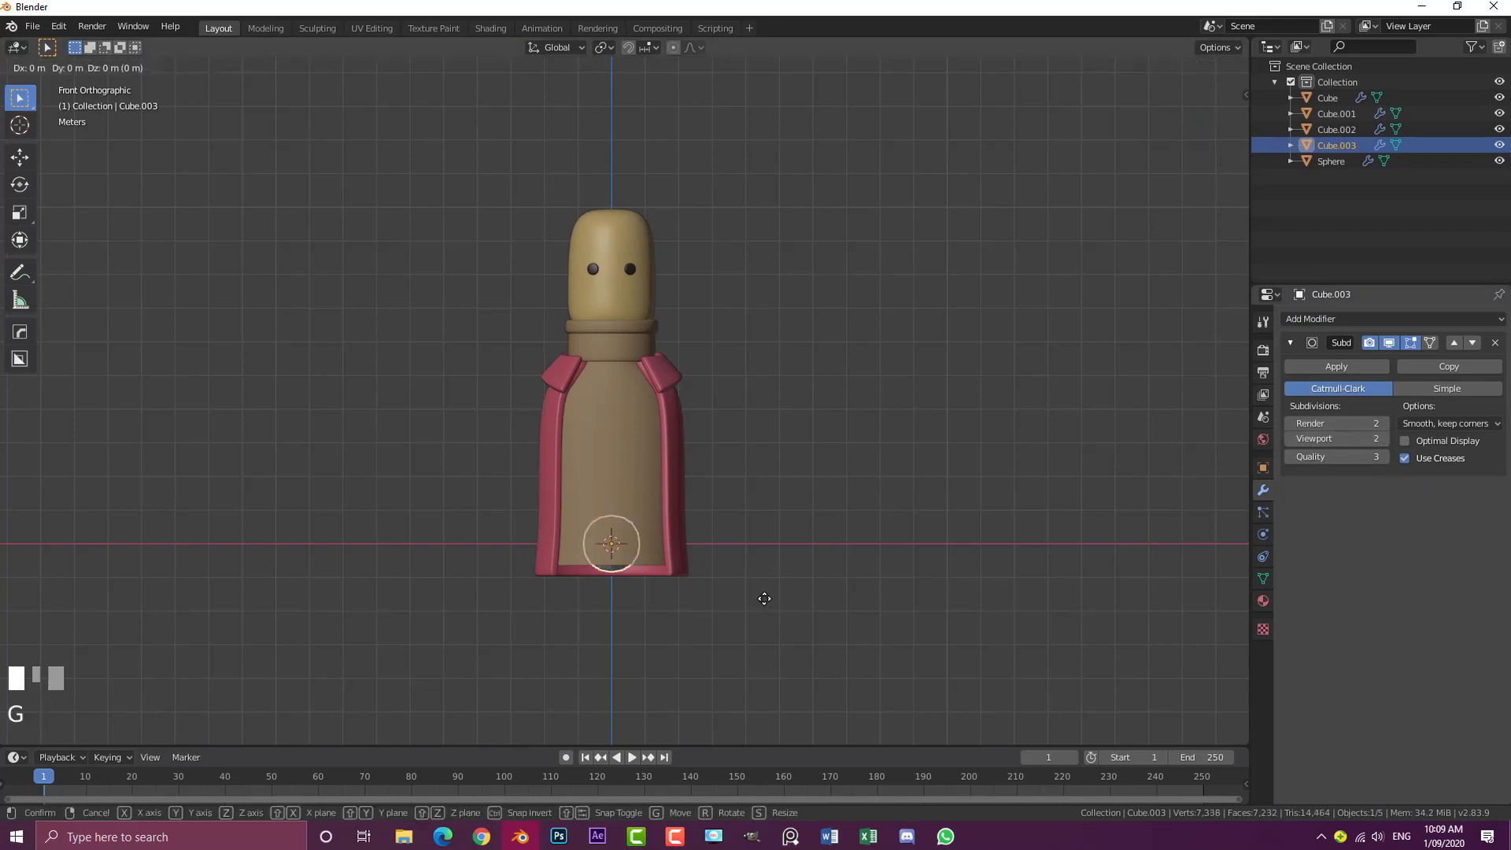
{"action": "left_click", "coordinate": [797, 338]}
{"action": "key", "text": "KP_3"}
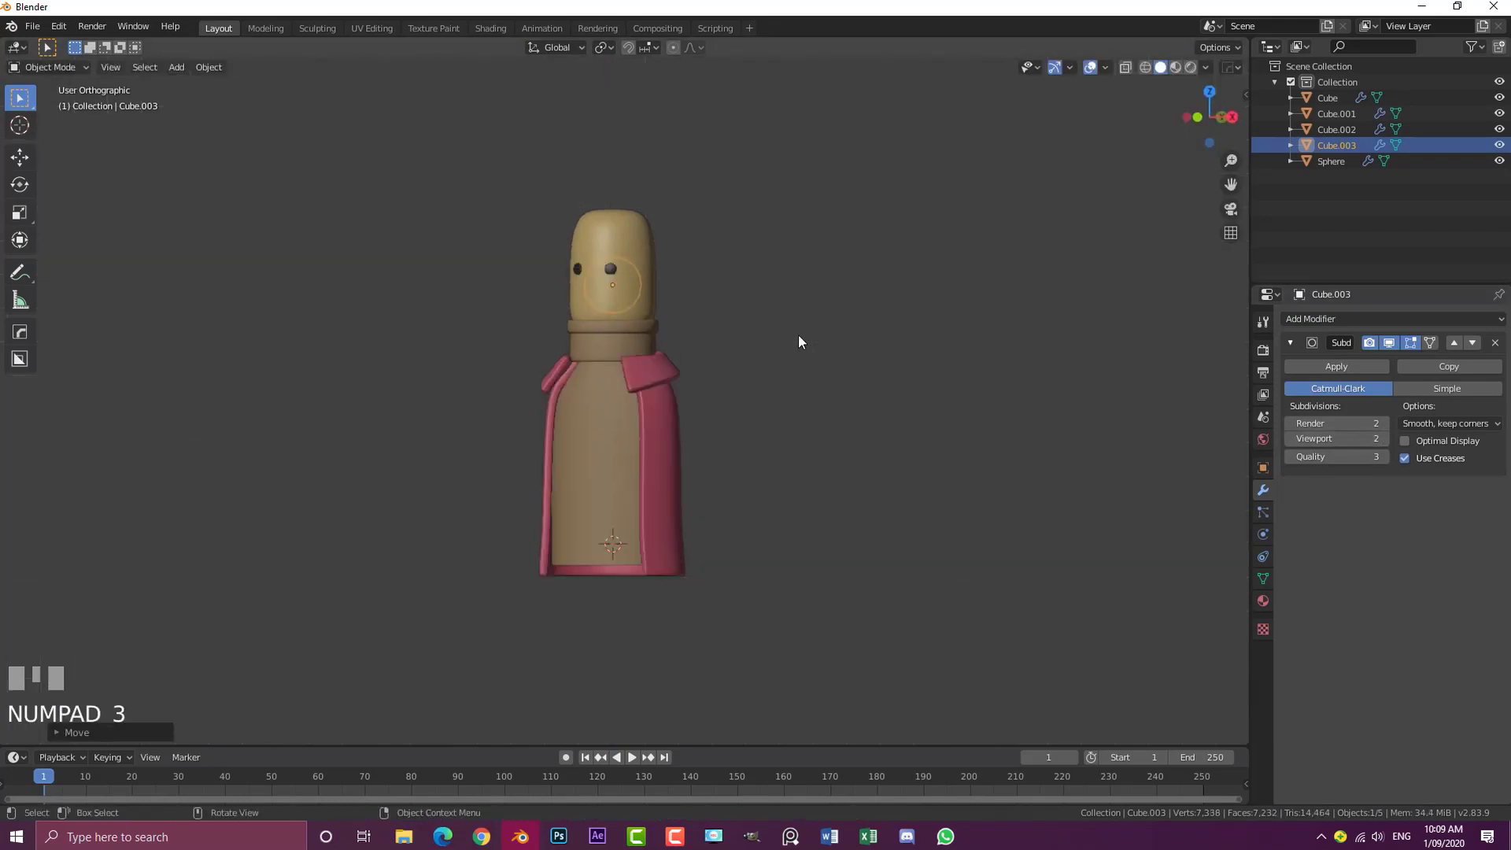
{"action": "scroll", "coordinate": [768, 332], "scroll_direction": "up", "scroll_amount": 5}
{"action": "key", "text": "g"}
{"action": "left_click", "coordinate": [675, 289]}
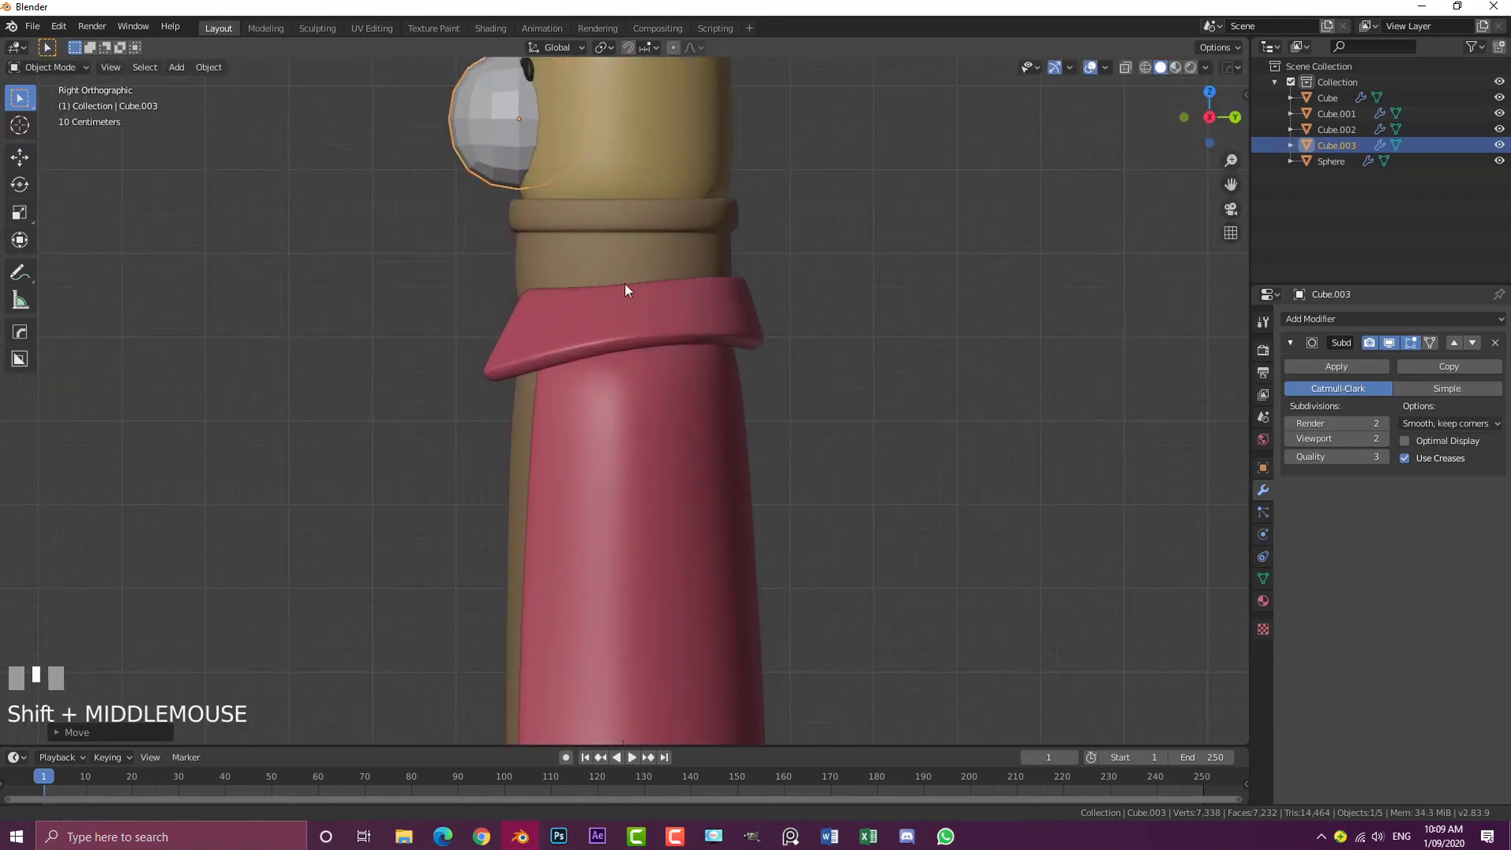
Scale the nose down and move it so that it sits half embedded in the face, just below eye level
{"action": "middle_click_drag", "start_coordinate": [627, 287], "coordinate": [711, 483], "text": "shift"}
{"action": "scroll", "coordinate": [711, 483], "scroll_direction": "up", "scroll_amount": 5}
{"action": "key", "text": "s"}
{"action": "left_click", "coordinate": [638, 284]}
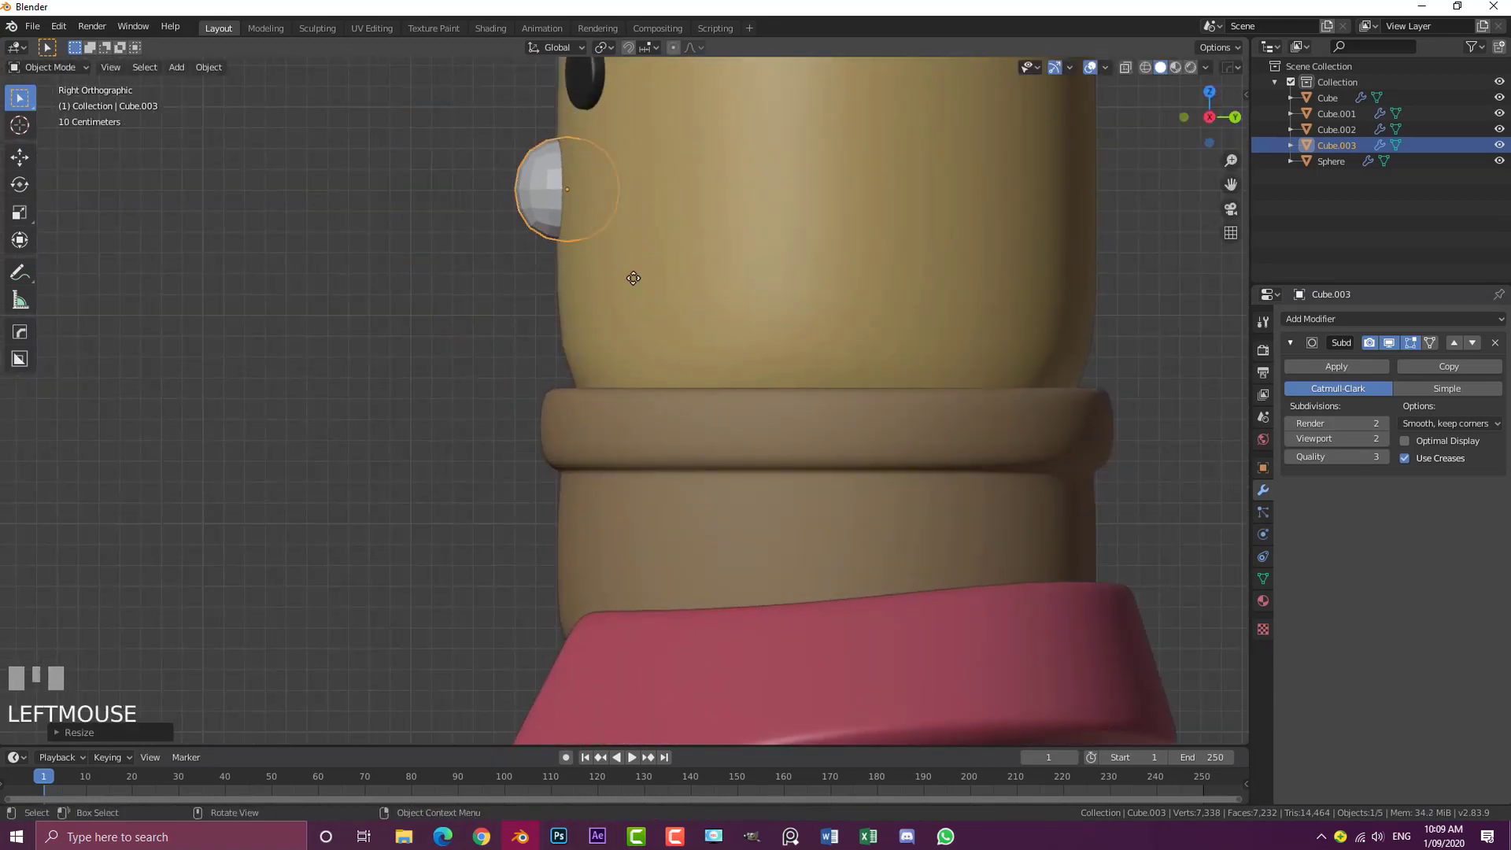
{"action": "key", "text": "g"}
{"action": "left_click", "coordinate": [627, 266]}
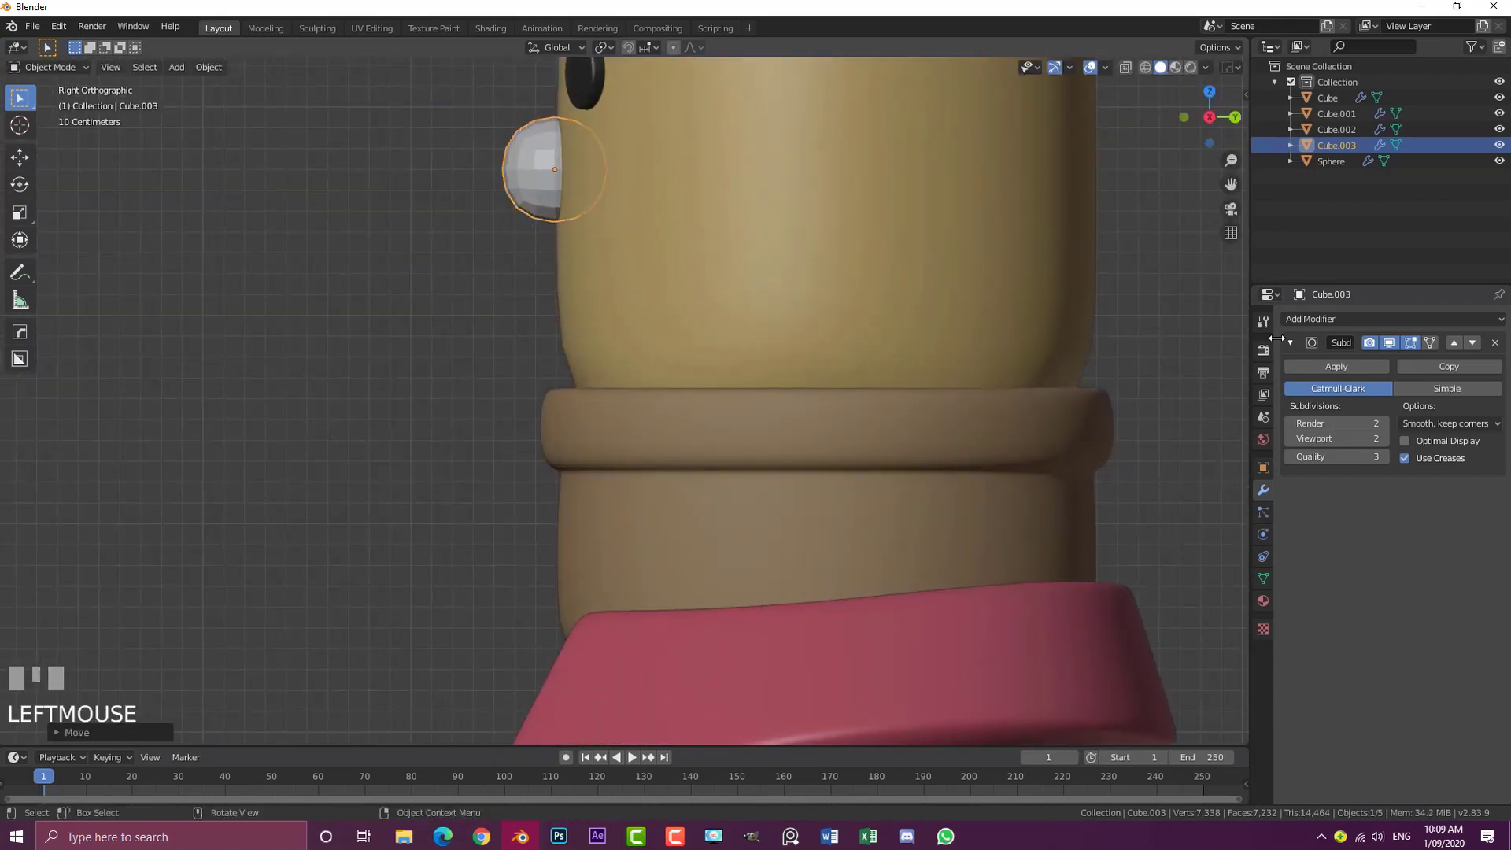
Shade the nose smooth and assign the existing "skin" material to it
{"action": "left_click", "coordinate": [209, 67]}
{"action": "left_click", "coordinate": [254, 384]}
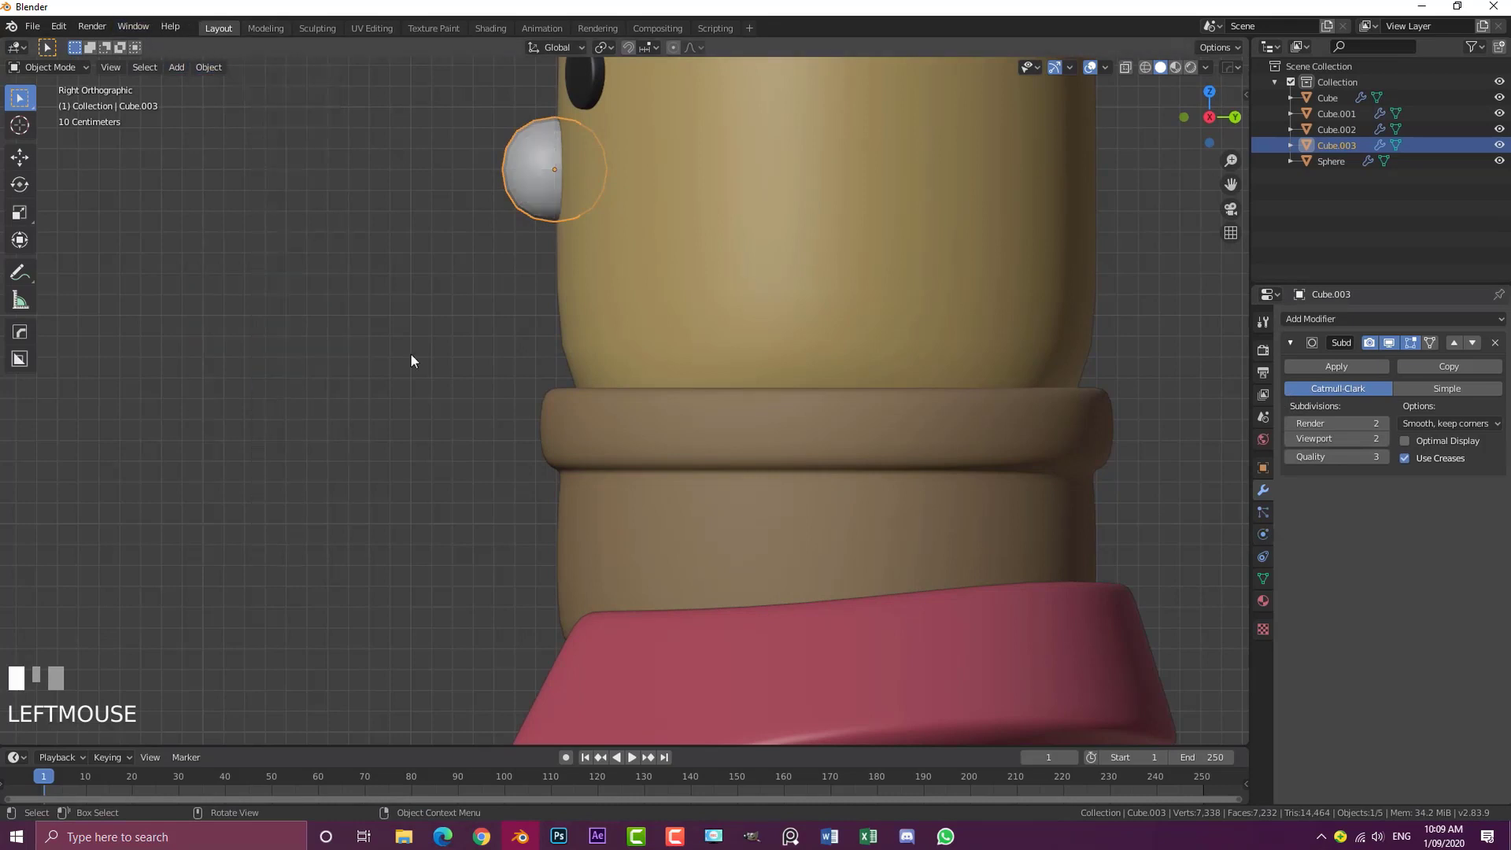
{"action": "left_click", "coordinate": [1263, 600]}
{"action": "left_click", "coordinate": [1290, 386]}
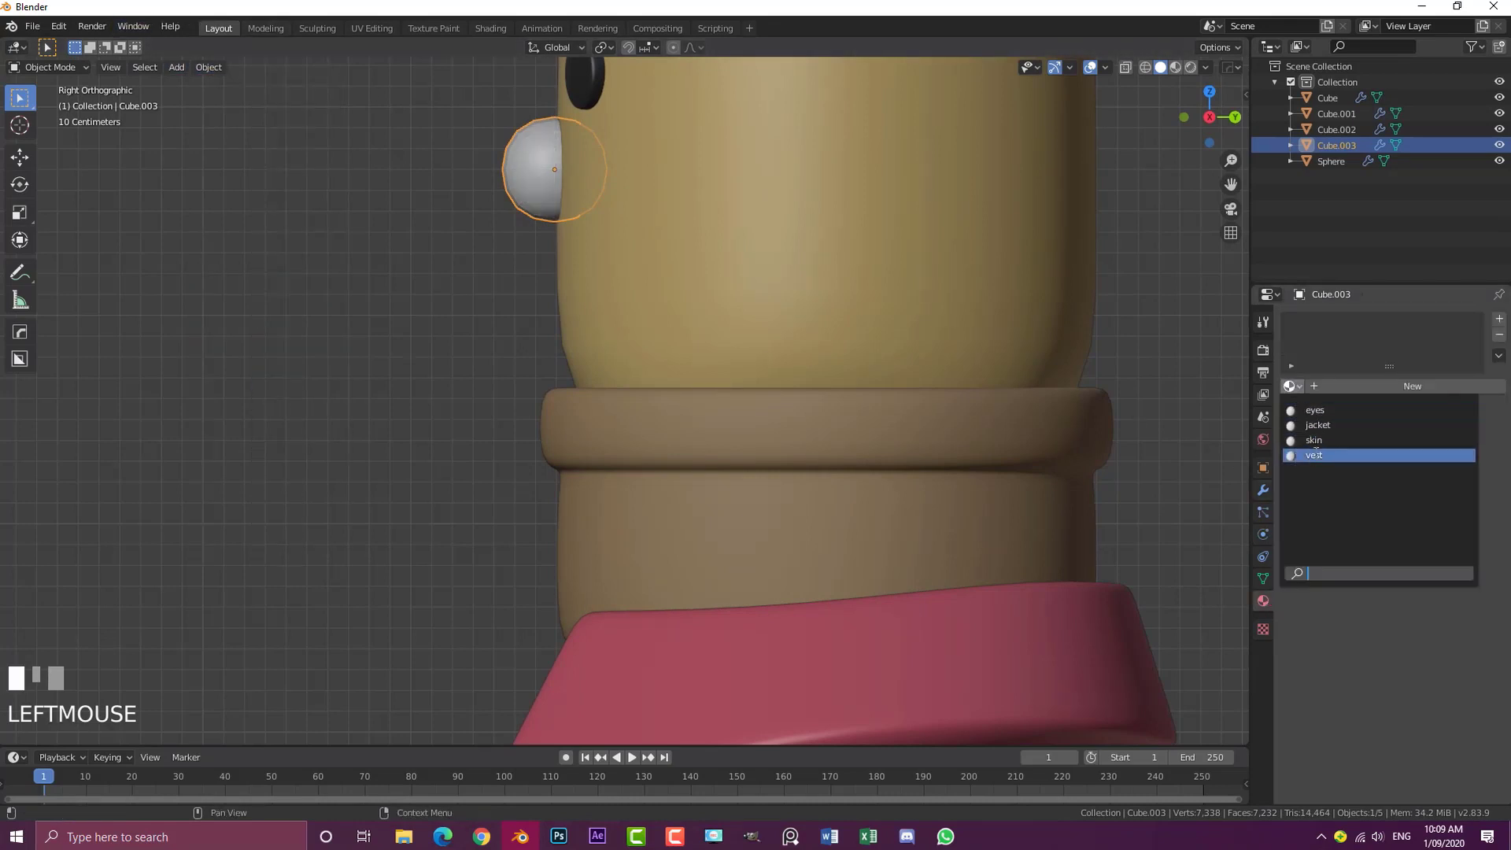
{"action": "left_click", "coordinate": [1314, 440]}
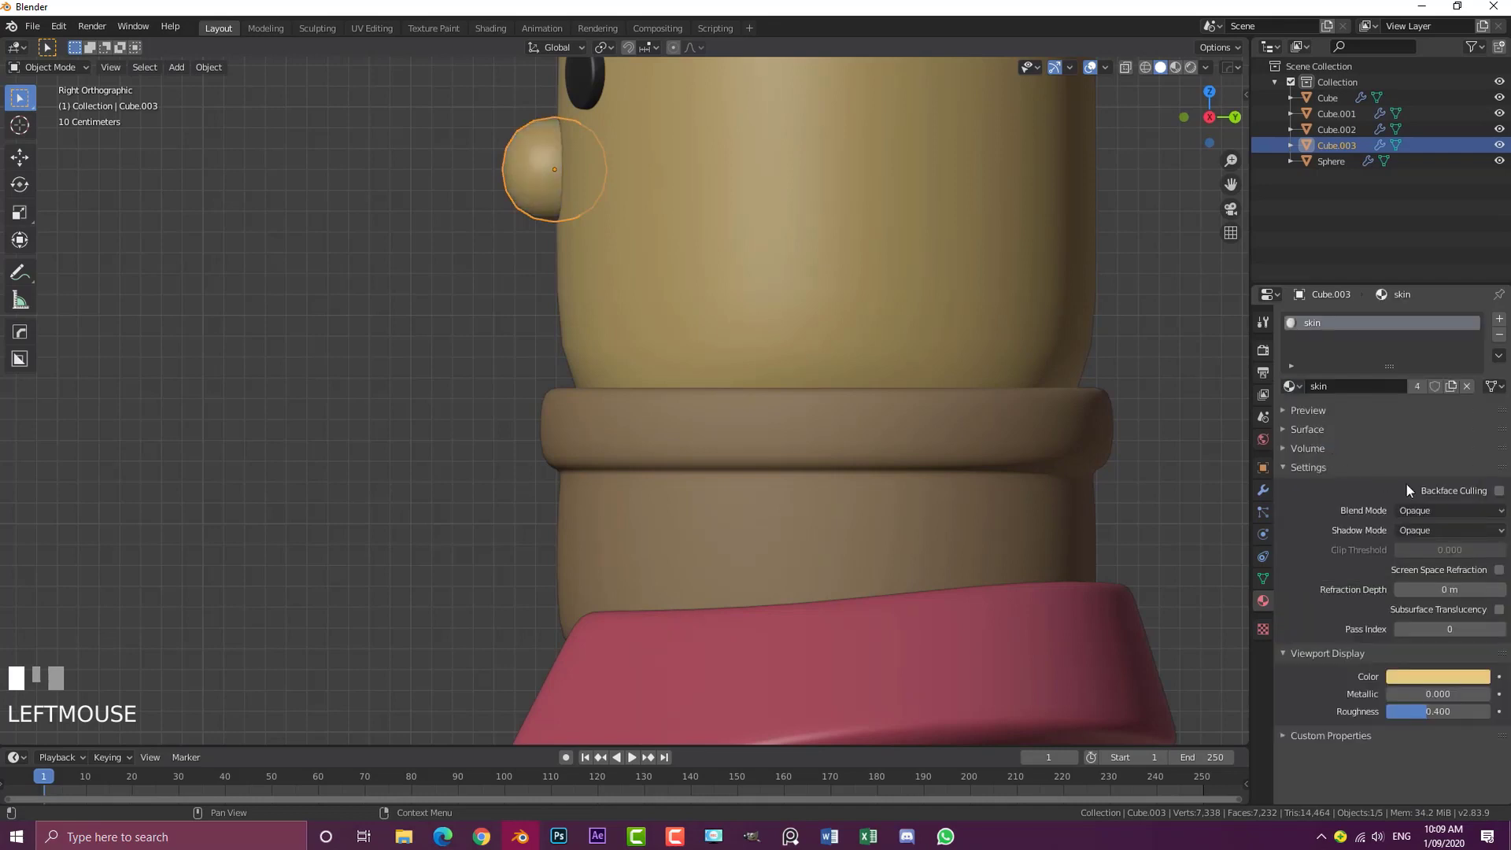
Set the nose's Subdivision Surface levels to 3 for both viewport and render
{"action": "left_click", "coordinate": [1263, 489]}
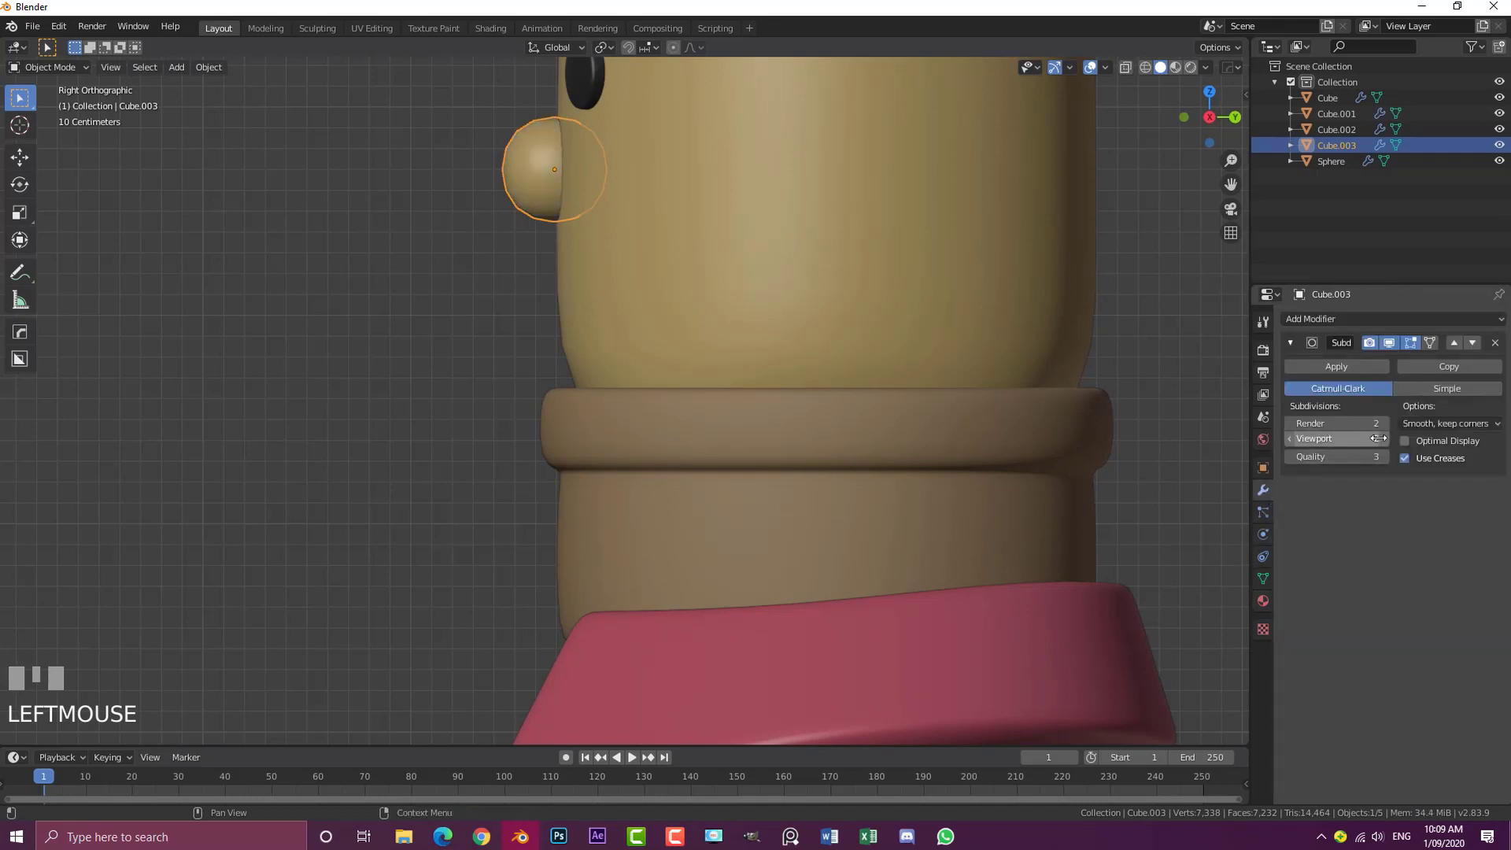
{"action": "left_click", "coordinate": [1385, 439]}
{"action": "left_click", "coordinate": [1385, 423]}
Raise the nose slightly along Z in the front view and narrow it along the X axis
{"action": "key", "text": "KP_1"}
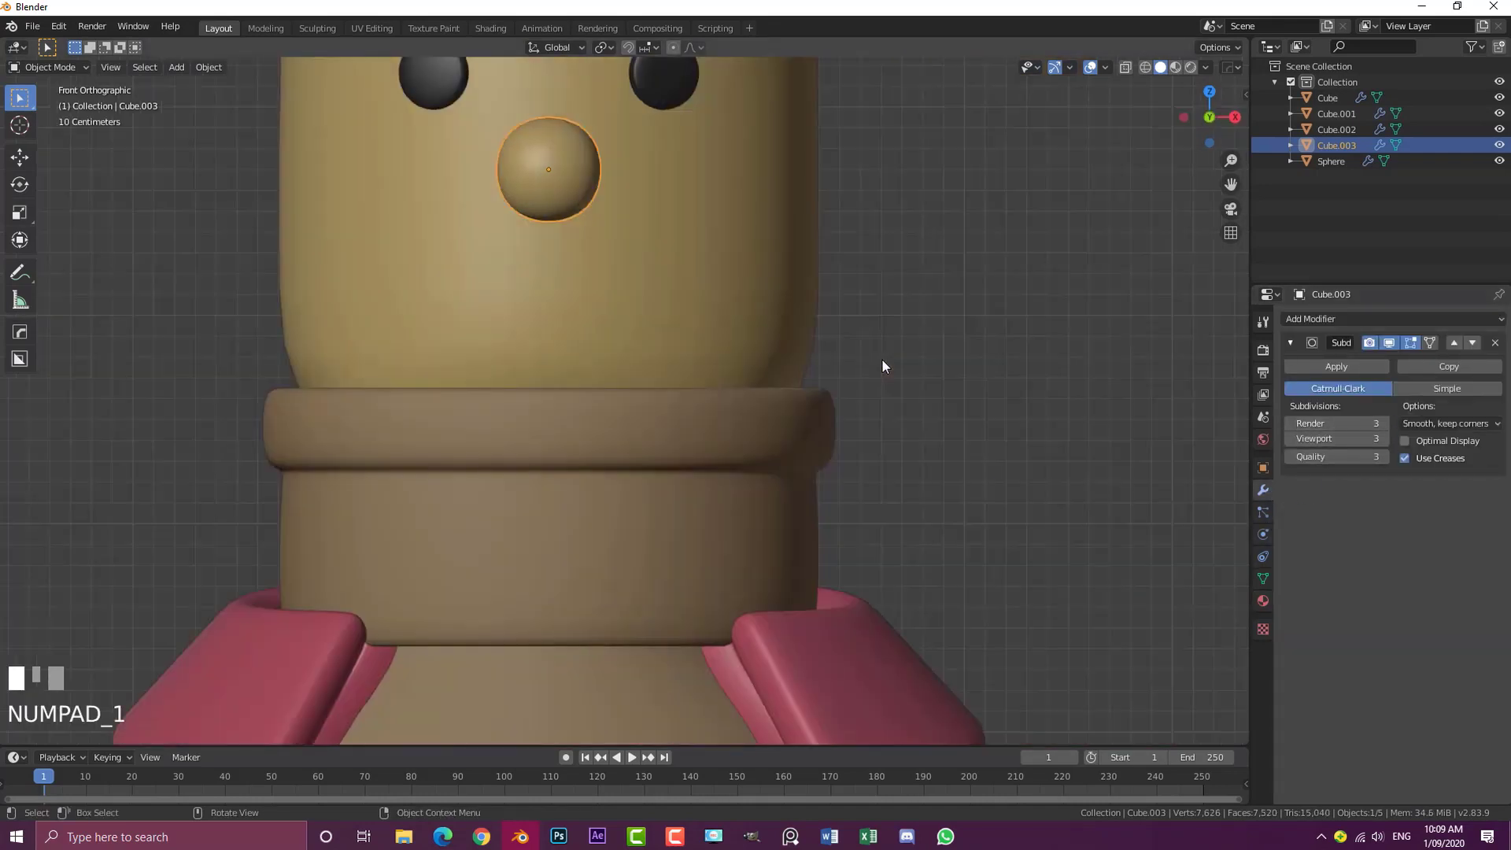
{"action": "middle_click_drag", "start_coordinate": [472, 200], "coordinate": [548, 425], "text": "shift"}
{"action": "key", "text": "g"}
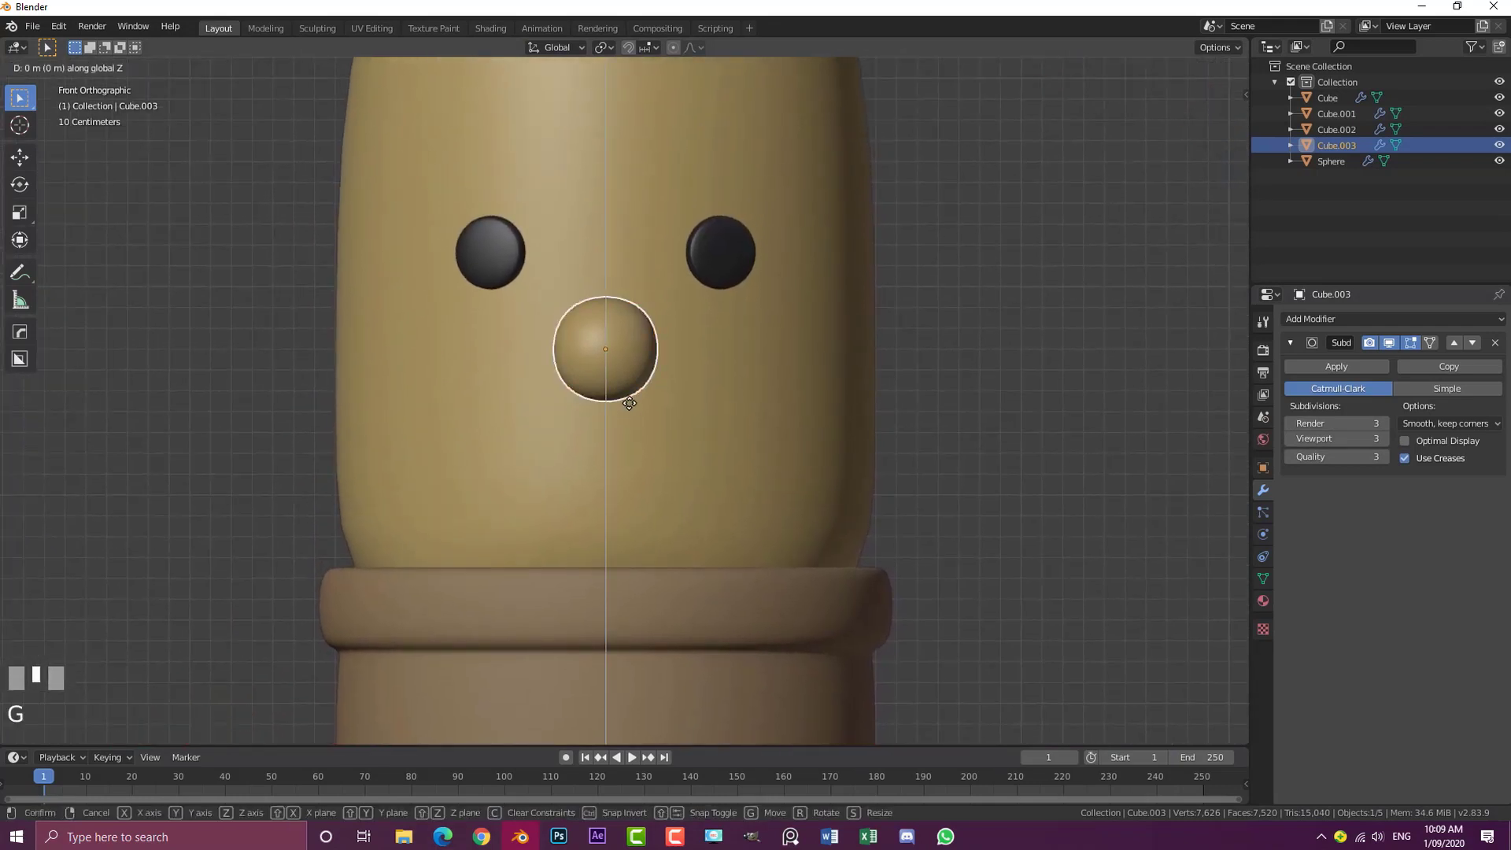
{"action": "left_click", "coordinate": [630, 395]}
{"action": "key", "text": "s"}
{"action": "key", "text": "x"}
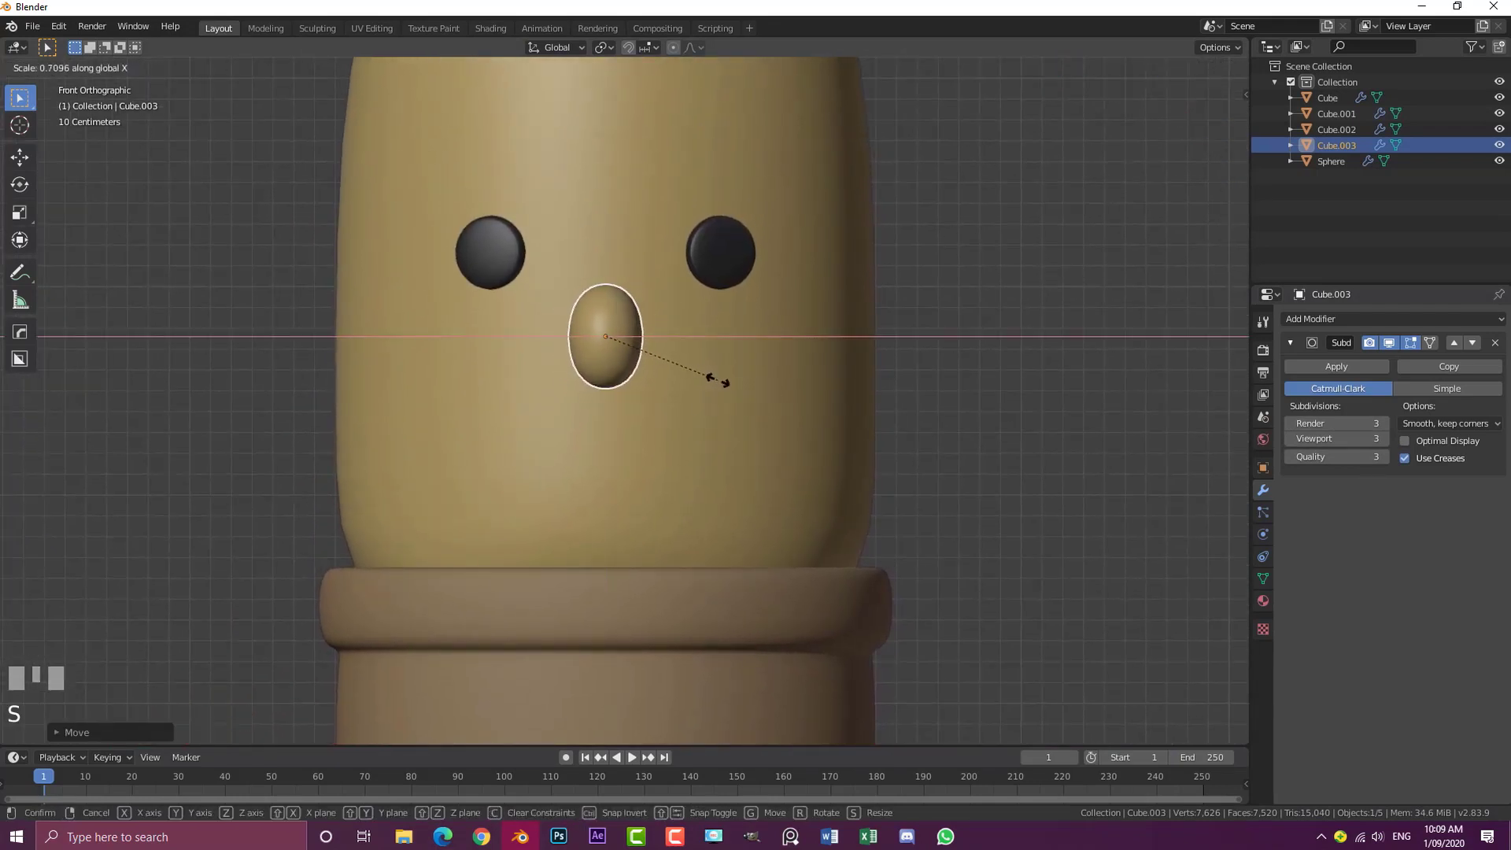
{"action": "left_click", "coordinate": [645, 333]}
Narrow the top of the nose by scaling its two upper front vertices closer together in Edit Mode
{"action": "scroll", "coordinate": [607, 260], "scroll_direction": "up", "scroll_amount": 2}
{"action": "key", "text": "Tab"}
{"action": "key", "text": "alt+a"}
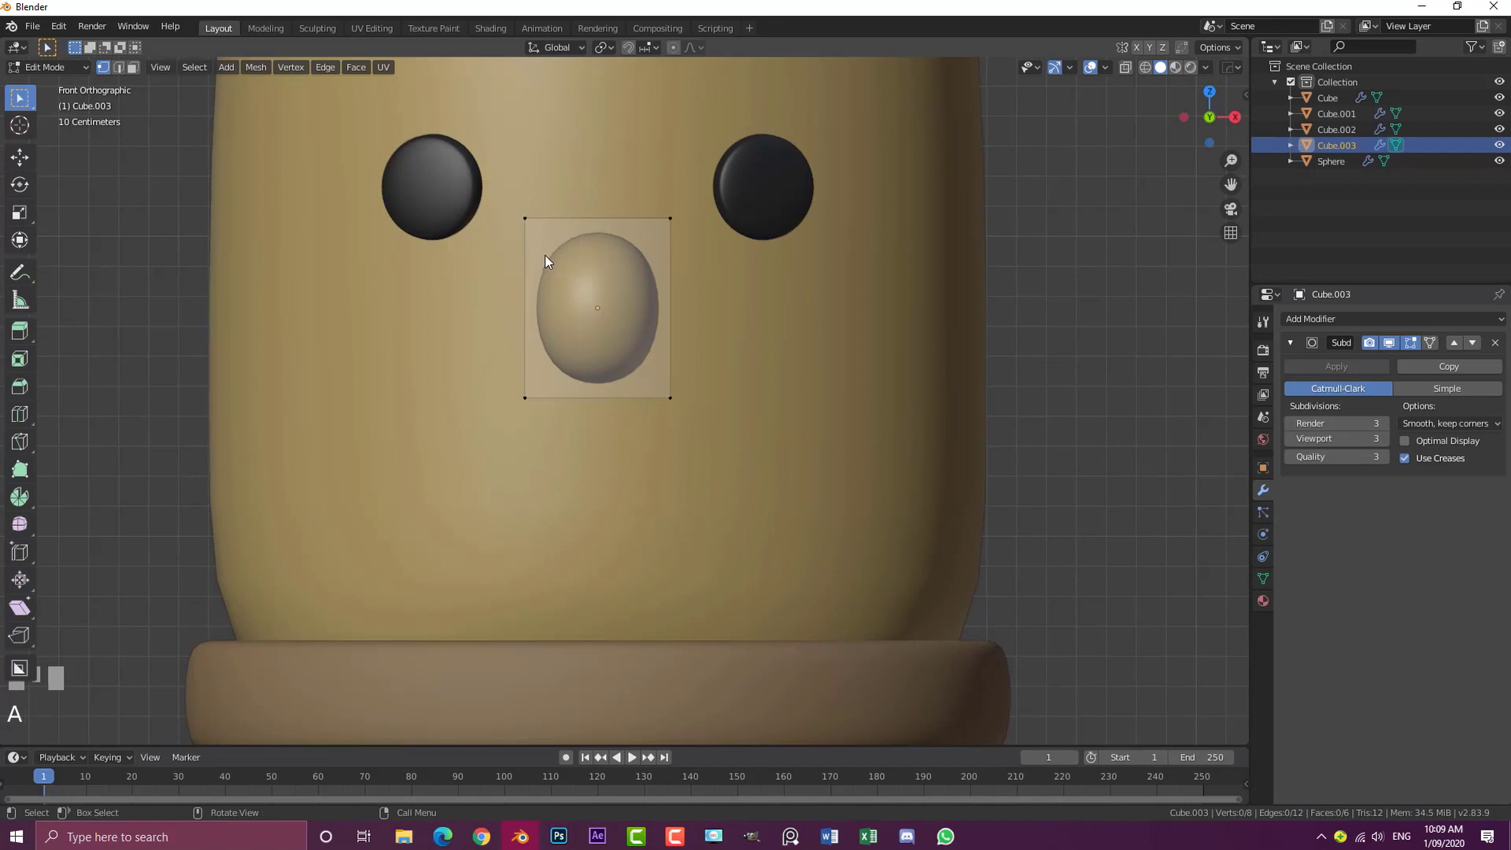
{"action": "left_click", "coordinate": [524, 234]}
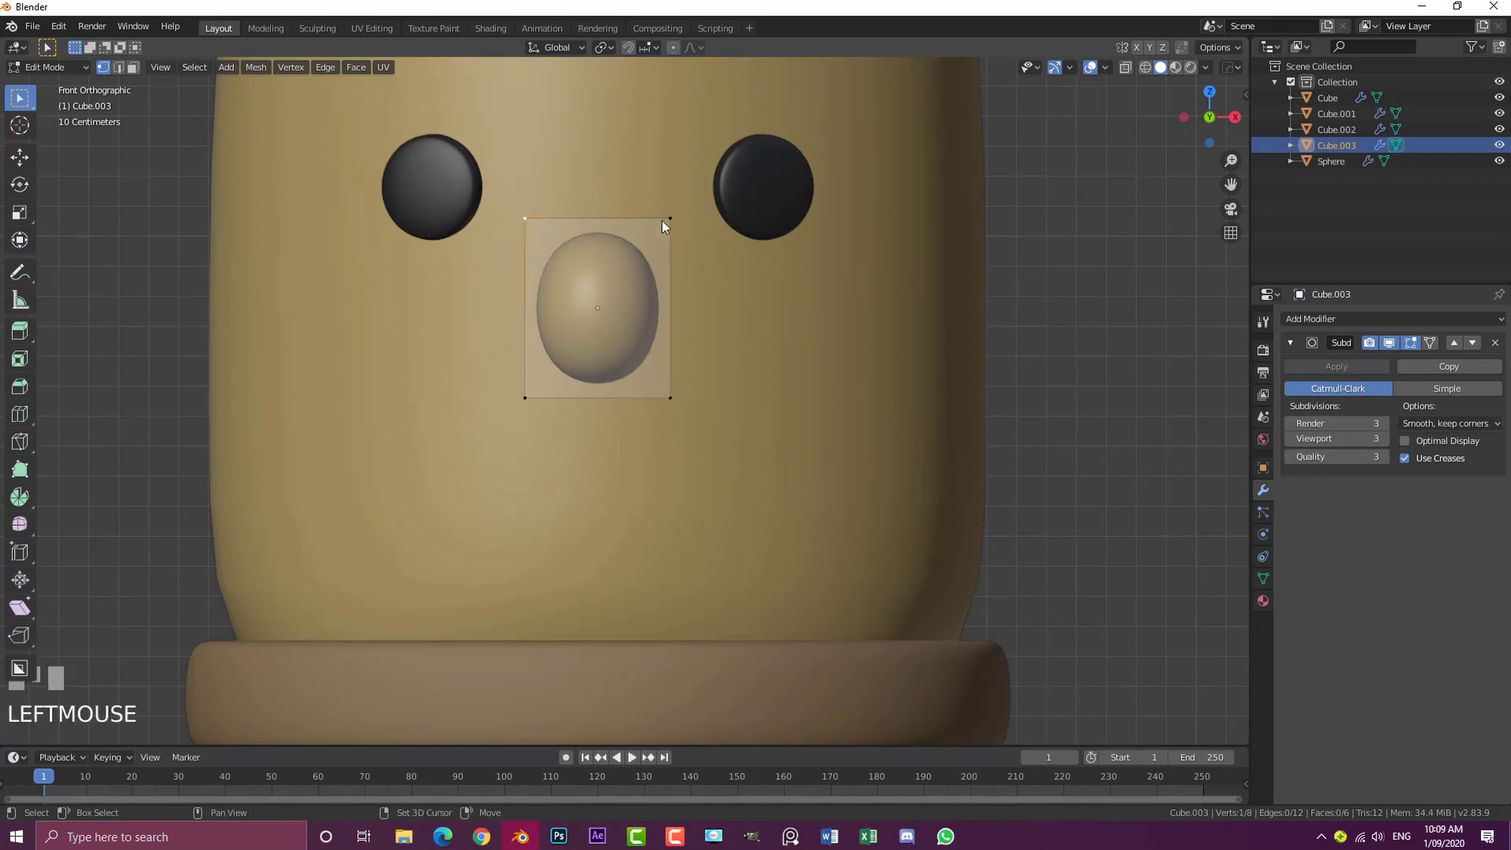
{"action": "left_click", "coordinate": [665, 219], "text": "shift"}
{"action": "key", "text": "s"}
{"action": "left_click", "coordinate": [685, 259]}
{"action": "middle_click_drag", "start_coordinate": [686, 262], "coordinate": [583, 338]}
Move the nose's two upper front vertices back toward the face in the side view so the bridge slopes
{"action": "key", "text": "a"}
{"action": "key", "text": "KP_3"}
{"action": "key", "text": "alt+a"}
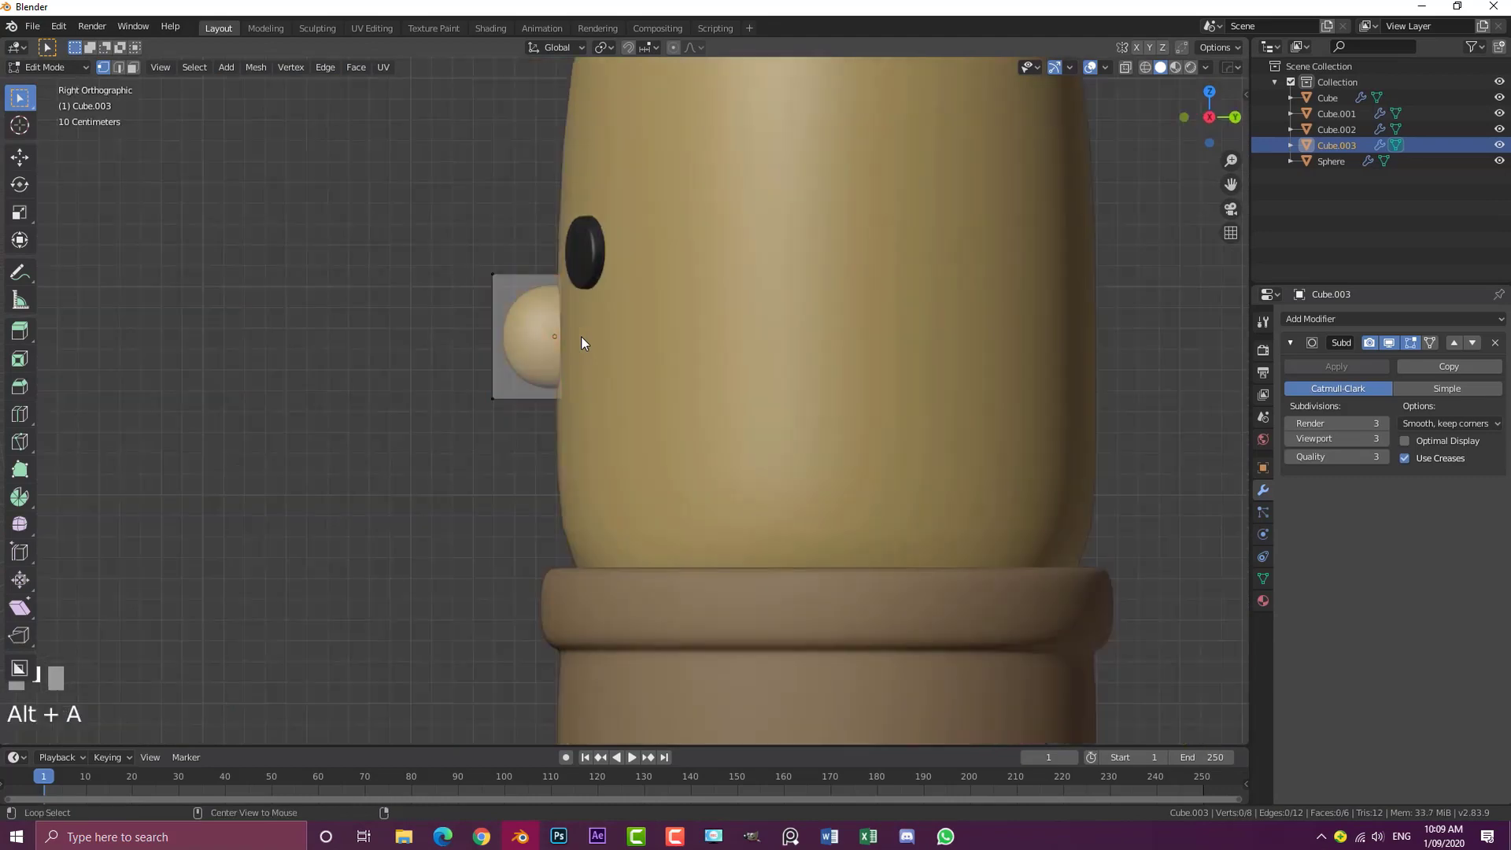
{"action": "key", "text": "b"}
{"action": "left_click_drag", "start_coordinate": [347, 196], "coordinate": [510, 315]}
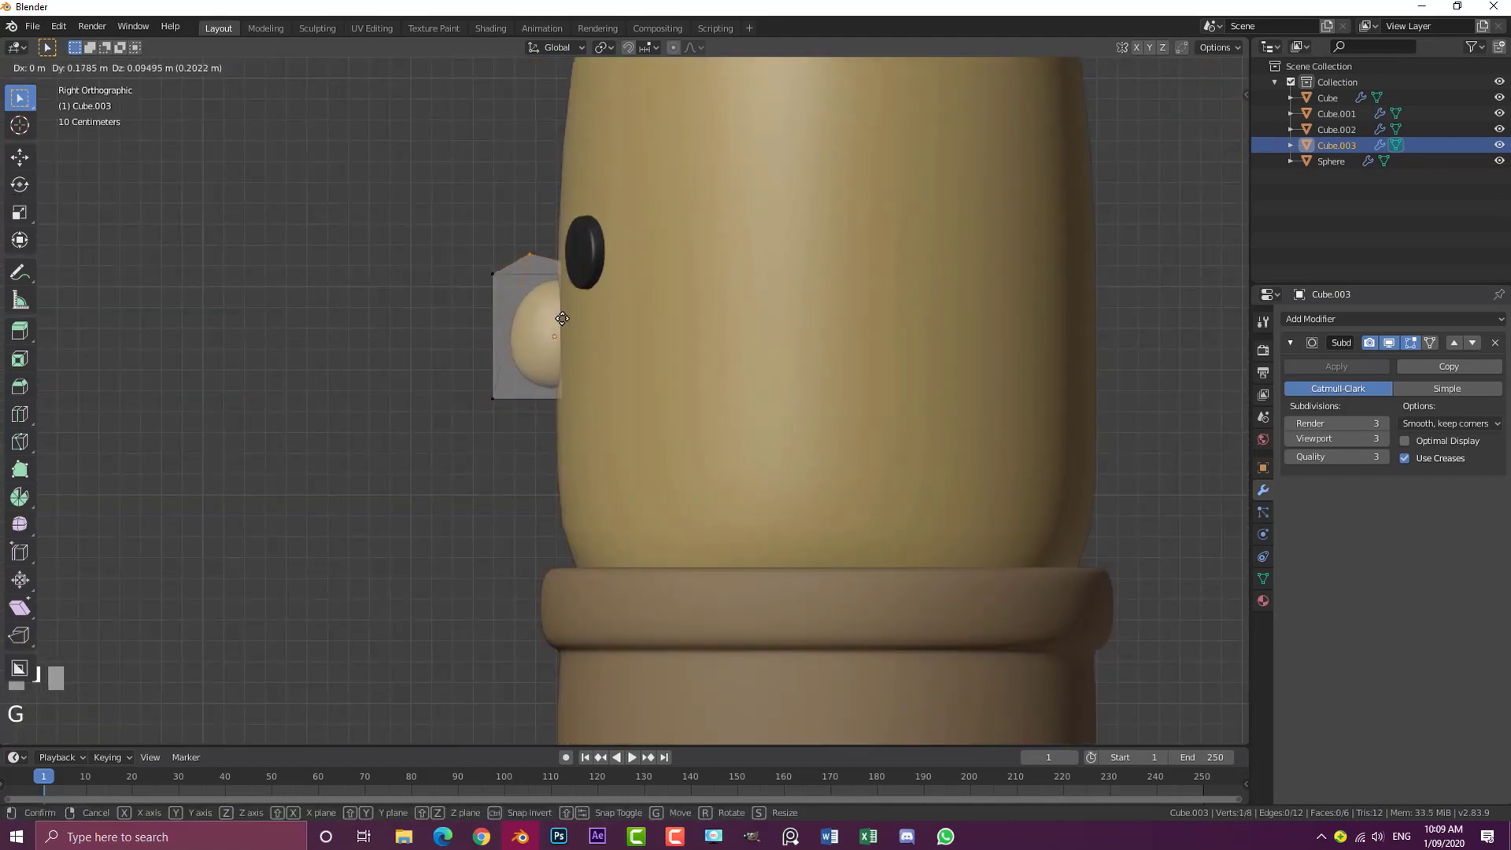
{"action": "key", "text": "b"}
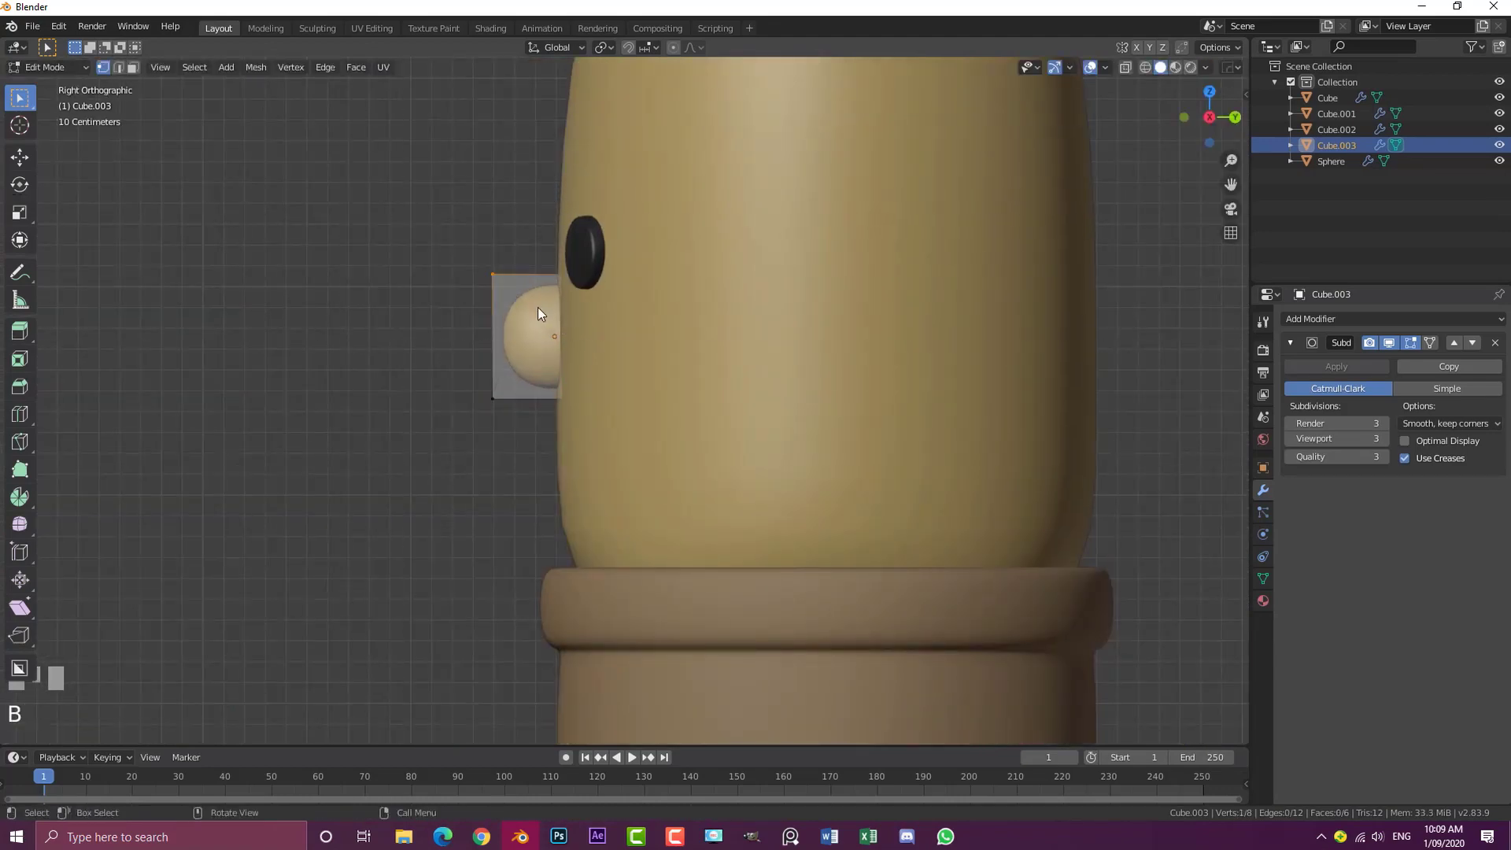
{"action": "right_click", "coordinate": [506, 257]}
{"action": "middle_click_drag", "start_coordinate": [506, 256], "coordinate": [485, 275]}
{"action": "left_click", "coordinate": [479, 266], "text": "shift"}
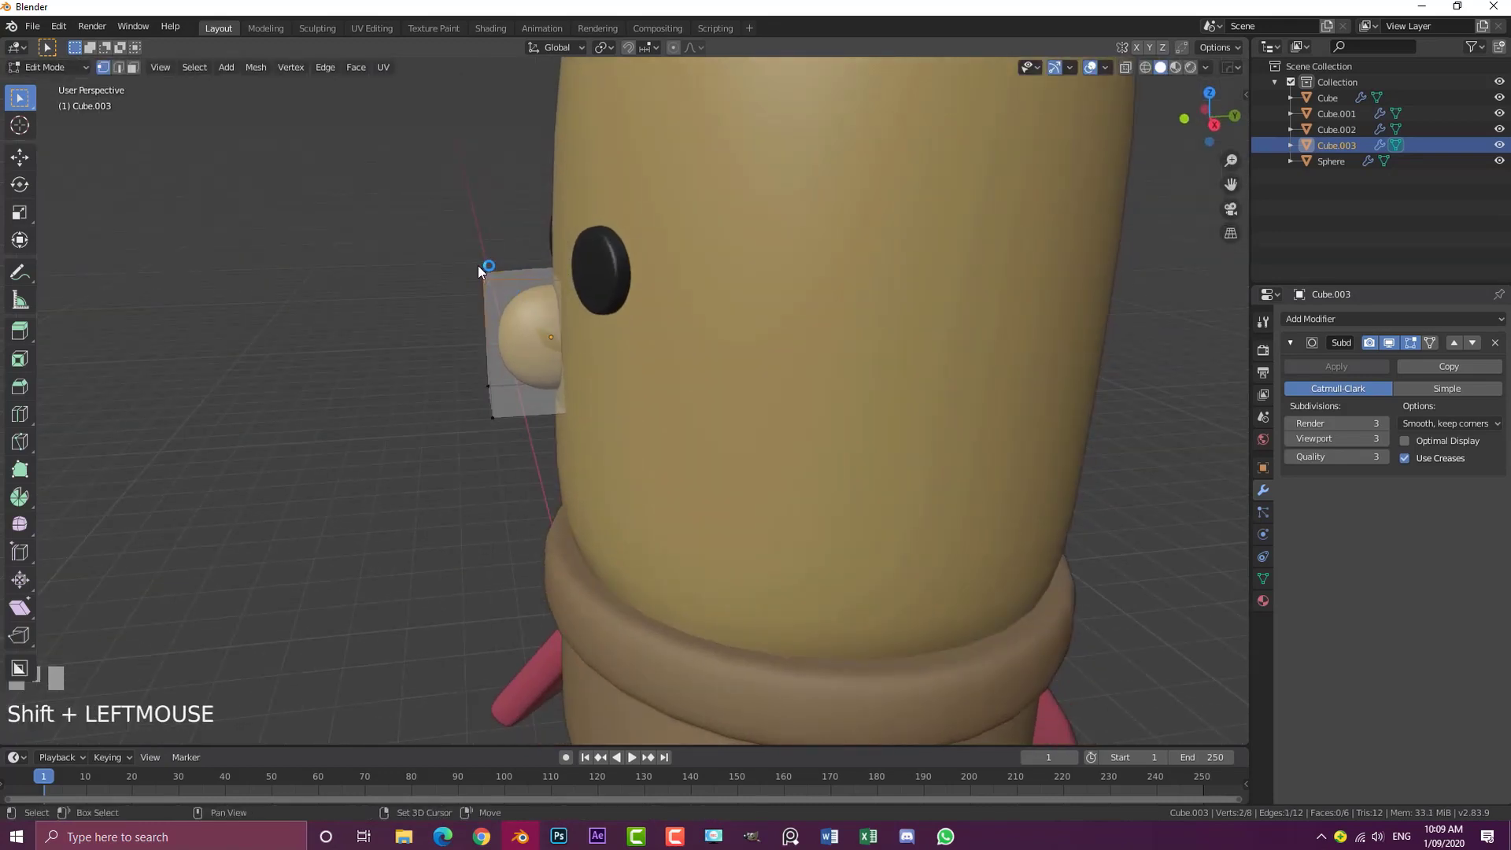
{"action": "key", "text": "KP_3"}
{"action": "key", "text": "g"}
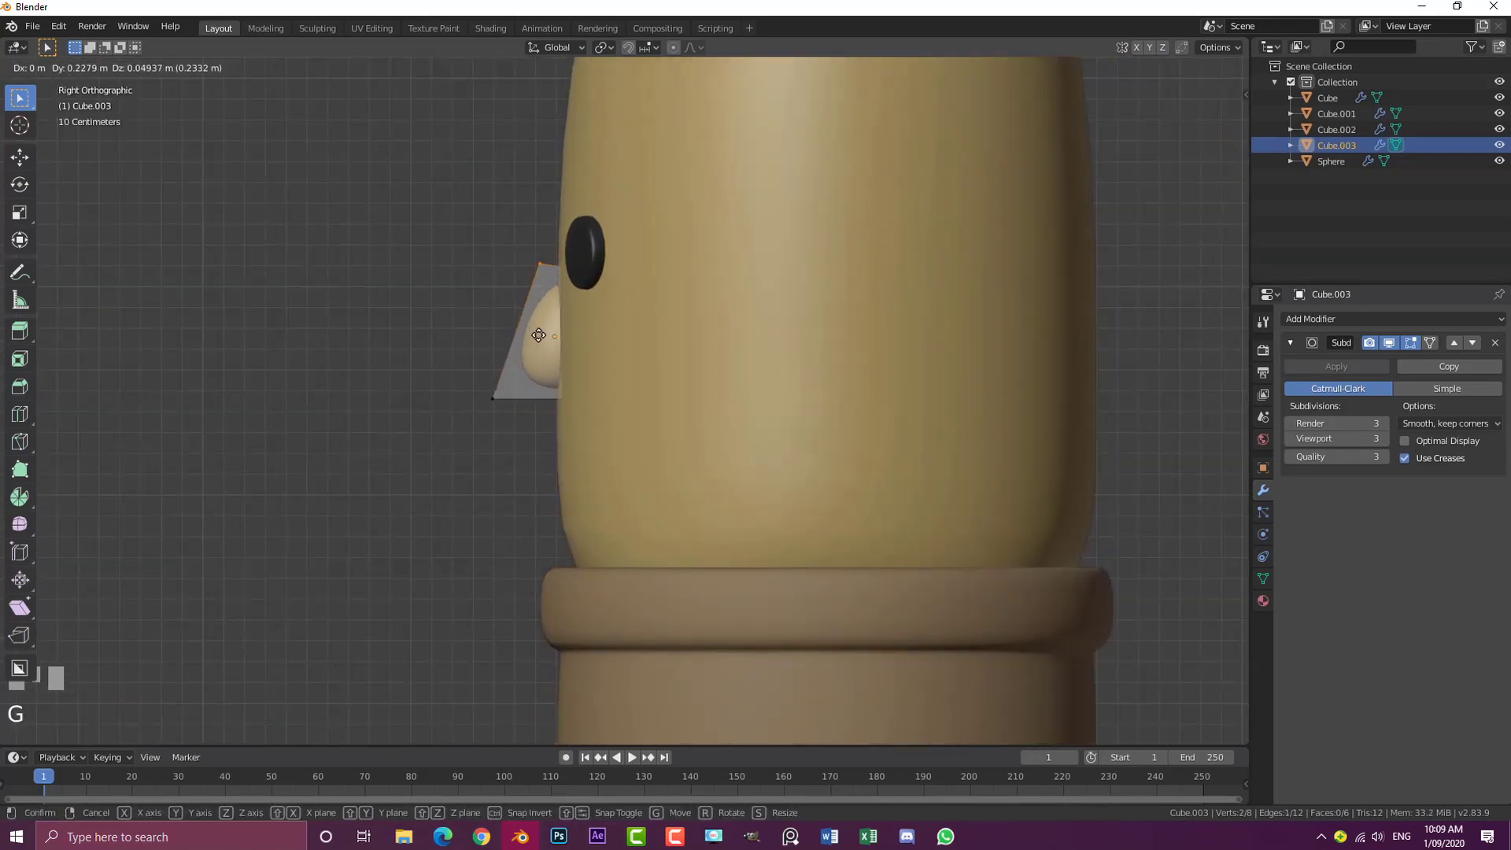
{"action": "left_click", "coordinate": [542, 329]}
{"action": "key", "text": "Tab"}
{"action": "scroll", "coordinate": [588, 371], "scroll_direction": "down", "scroll_amount": 3}
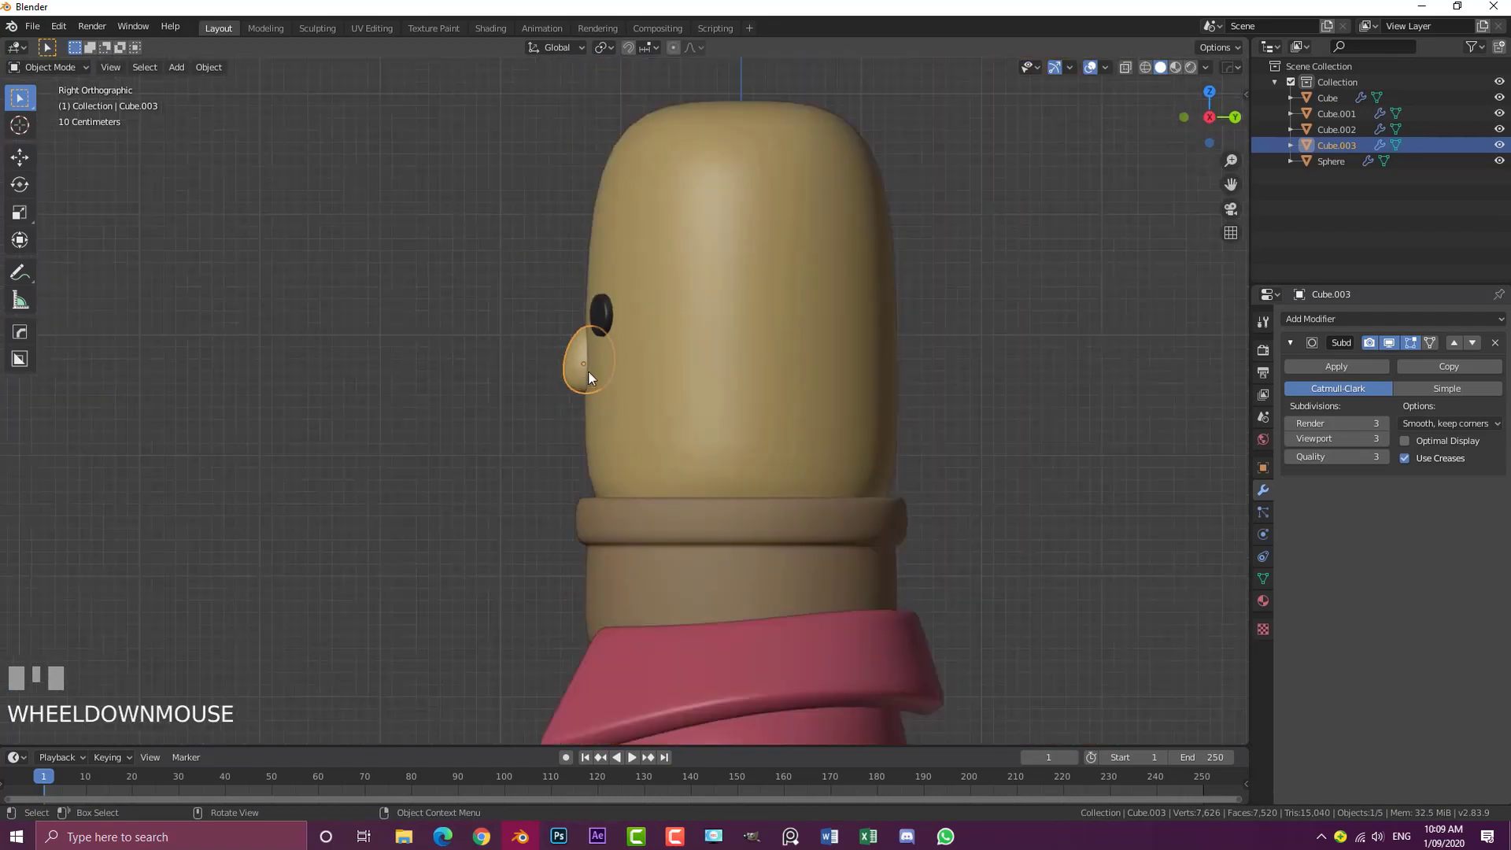
Widen the bottom of the nose by scaling its four lower vertices along X, selected in wireframe shading
{"action": "key", "text": "alt+a"}
{"action": "key", "text": "KP_1"}
{"action": "scroll", "coordinate": [625, 338], "scroll_direction": "up", "scroll_amount": 4}
{"action": "key", "text": "Tab"}
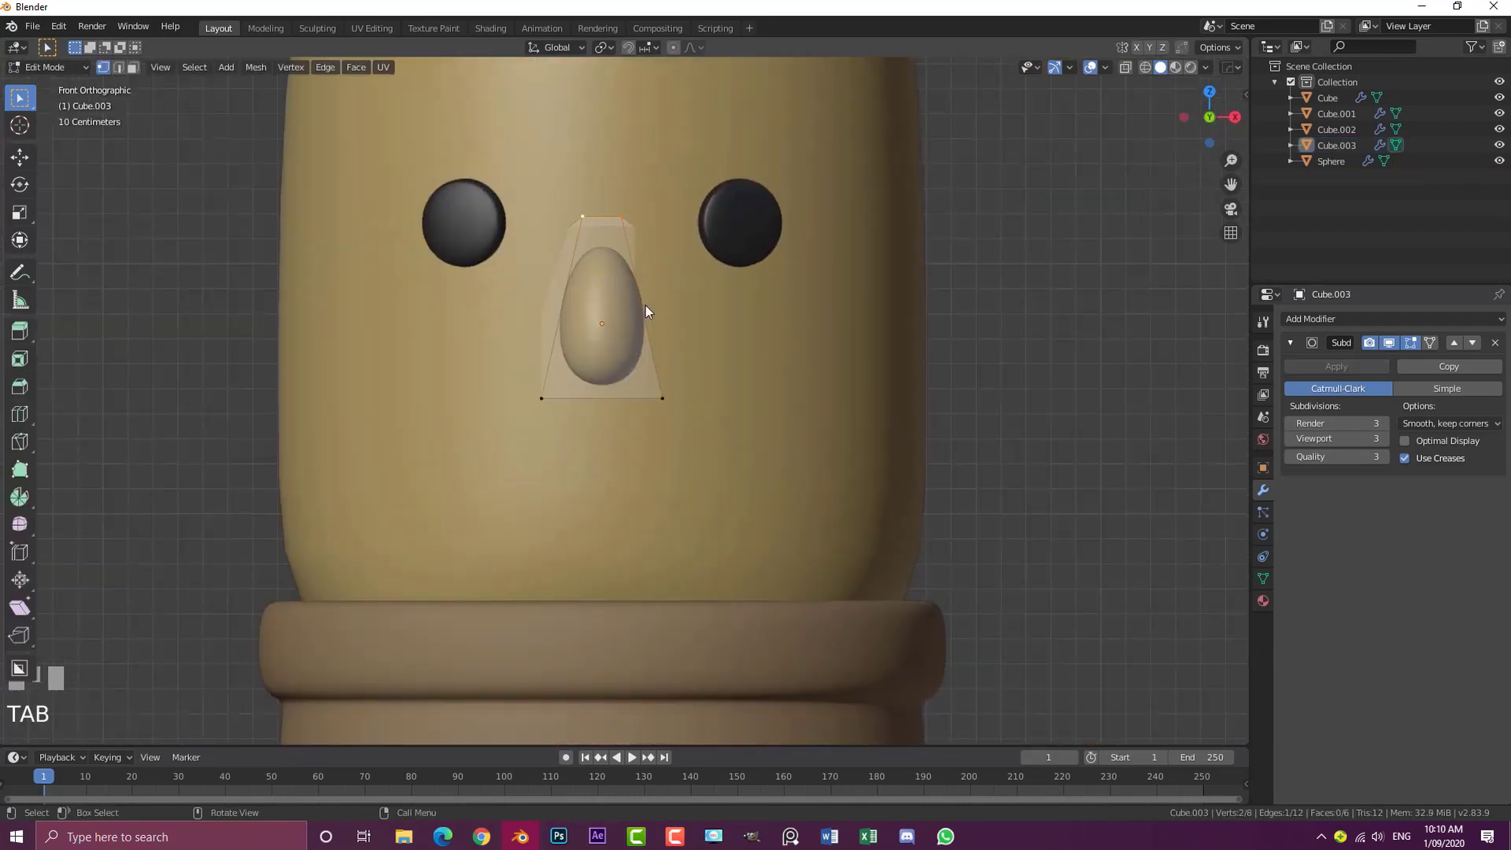
{"action": "key", "text": "alt+a"}
{"action": "key", "text": "z"}
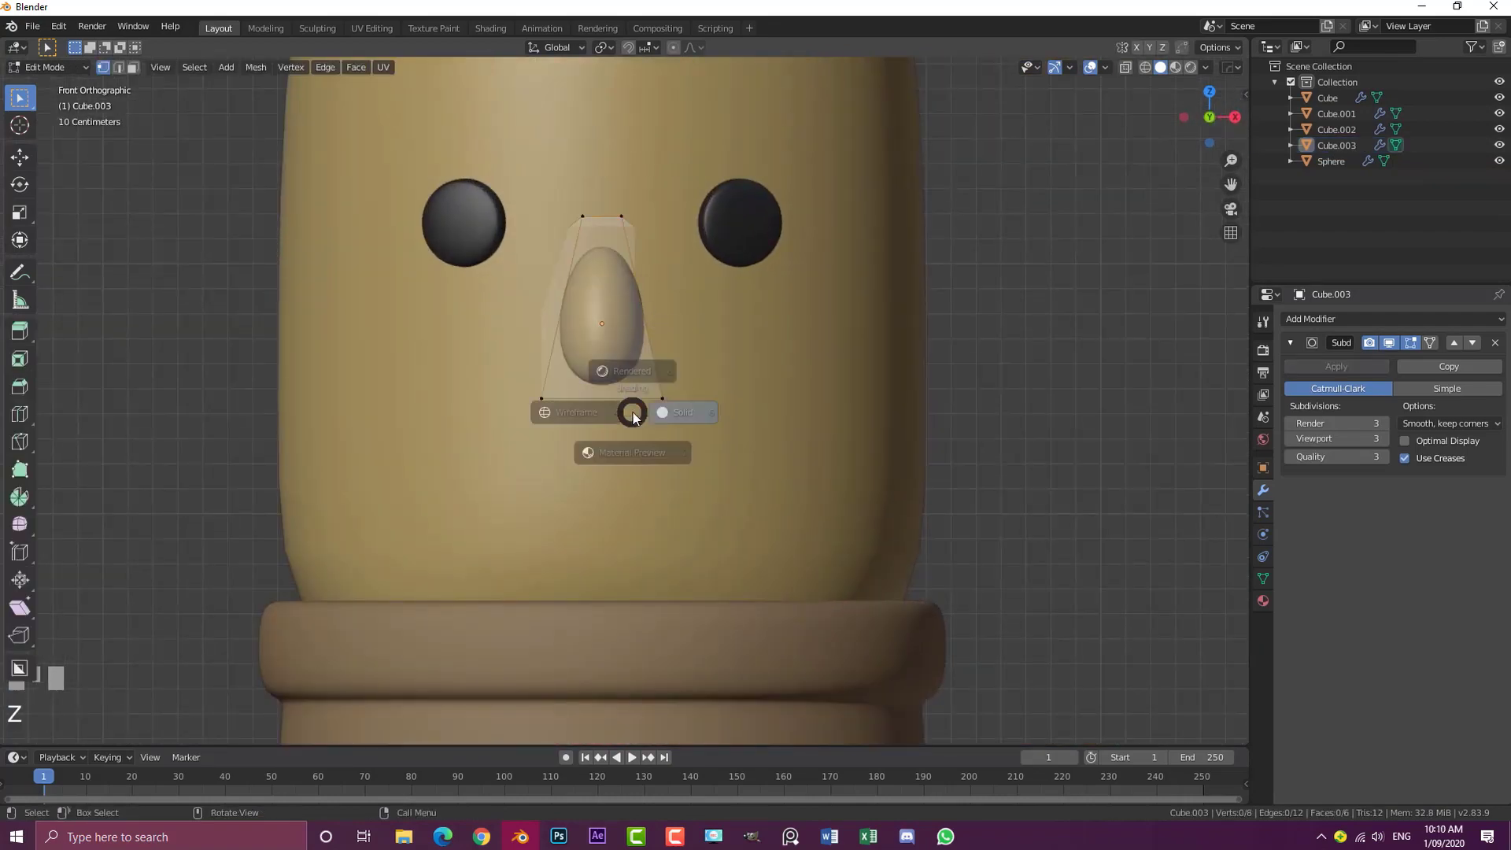
{"action": "left_click", "coordinate": [483, 419]}
{"action": "left_click_drag", "start_coordinate": [386, 449], "coordinate": [775, 366]}
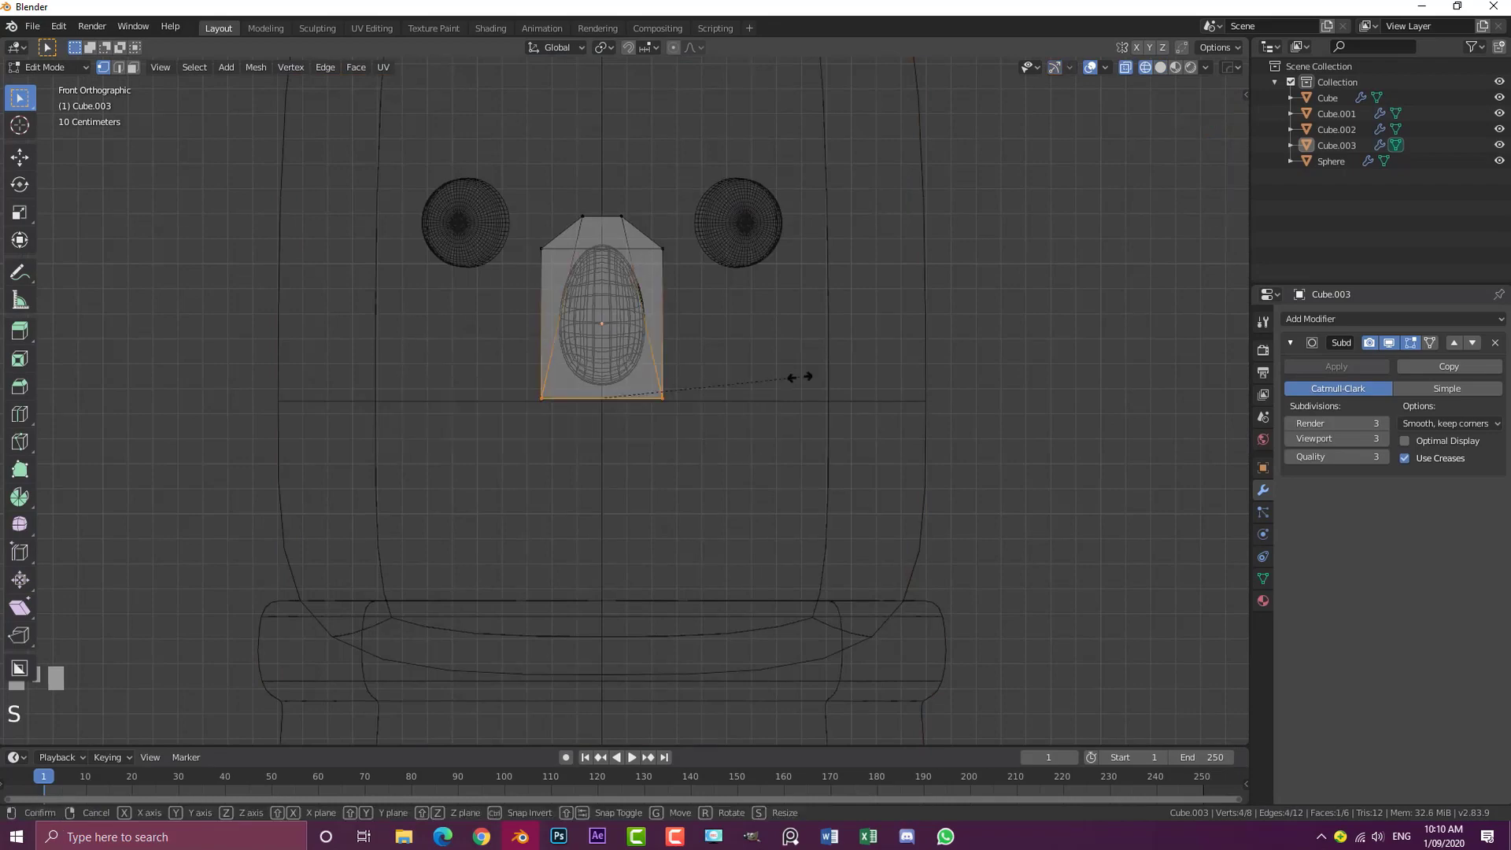
{"action": "key", "text": "s"}
{"action": "key", "text": "x"}
{"action": "left_click", "coordinate": [899, 394]}
{"action": "key", "text": "z"}
{"action": "left_click", "coordinate": [932, 397]}
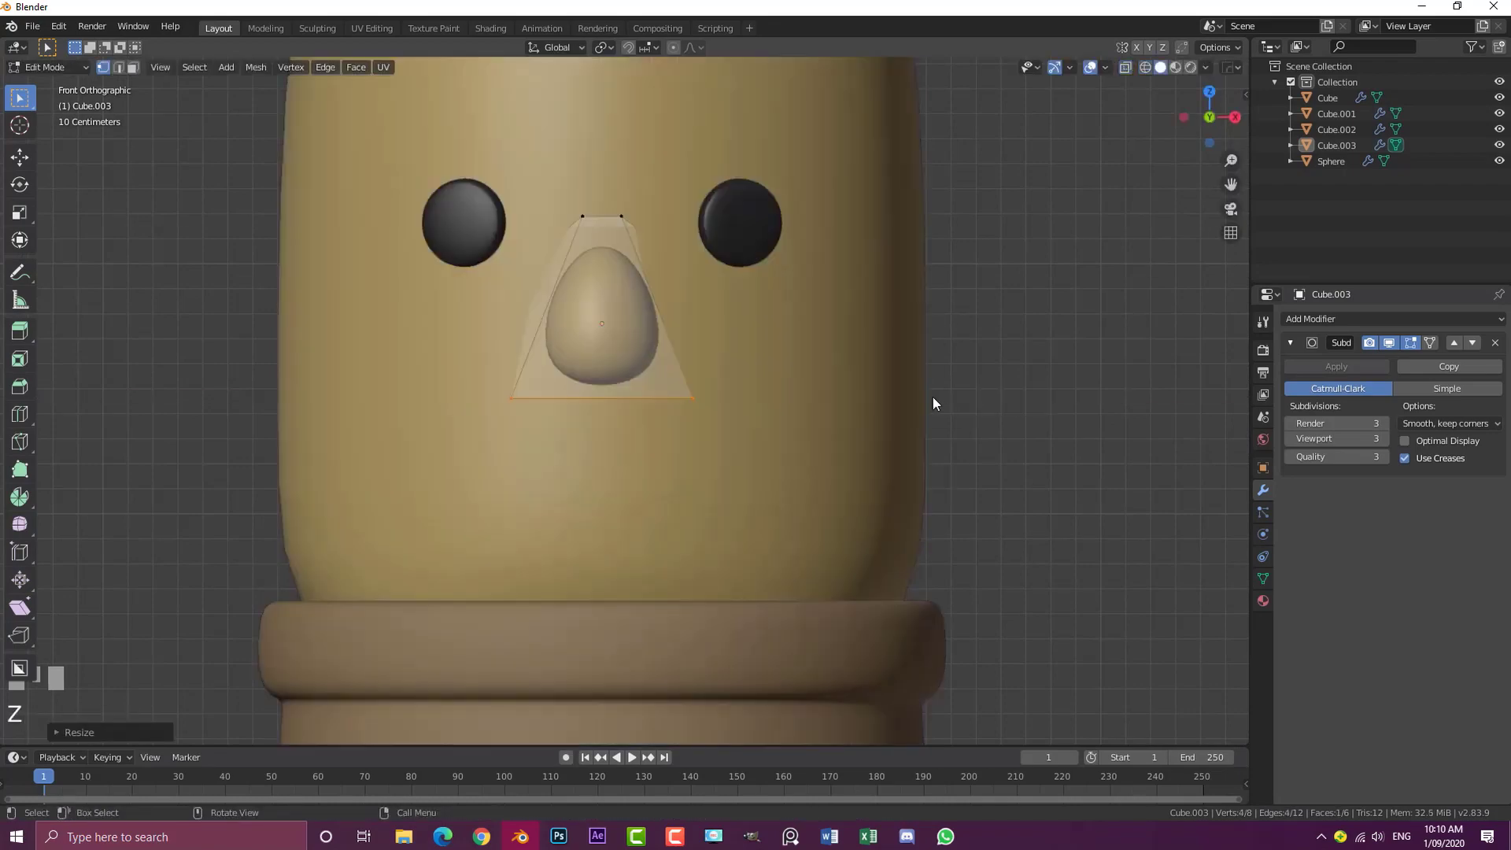
{"action": "key", "text": "Tab"}
Examine the shape of the nose and the face from different angles and distances
{"action": "key", "text": "z"}
{"action": "left_click", "coordinate": [932, 394]}
{"action": "scroll", "coordinate": [932, 393], "scroll_direction": "down", "scroll_amount": 1}
{"action": "middle_click_drag", "start_coordinate": [932, 394], "coordinate": [769, 405]}
{"action": "left_click", "coordinate": [768, 405]}
{"action": "scroll", "coordinate": [826, 416], "scroll_direction": "down", "scroll_amount": 3}
{"action": "left_click", "coordinate": [825, 418]}
{"action": "scroll", "coordinate": [710, 469], "scroll_direction": "down", "scroll_amount": 5}
{"action": "mouse_move", "coordinate": [710, 469]}
{"action": "middle_mouse_down"}
{"action": "mouse_move", "coordinate": [942, 480]}
{"action": "mouse_move", "coordinate": [731, 474]}
{"action": "middle_mouse_up"}
{"action": "scroll", "coordinate": [676, 390], "scroll_direction": "up", "scroll_amount": 5}
Change the viewport display color of the head's skin material to a light peach pink
{"action": "left_click", "coordinate": [669, 379]}
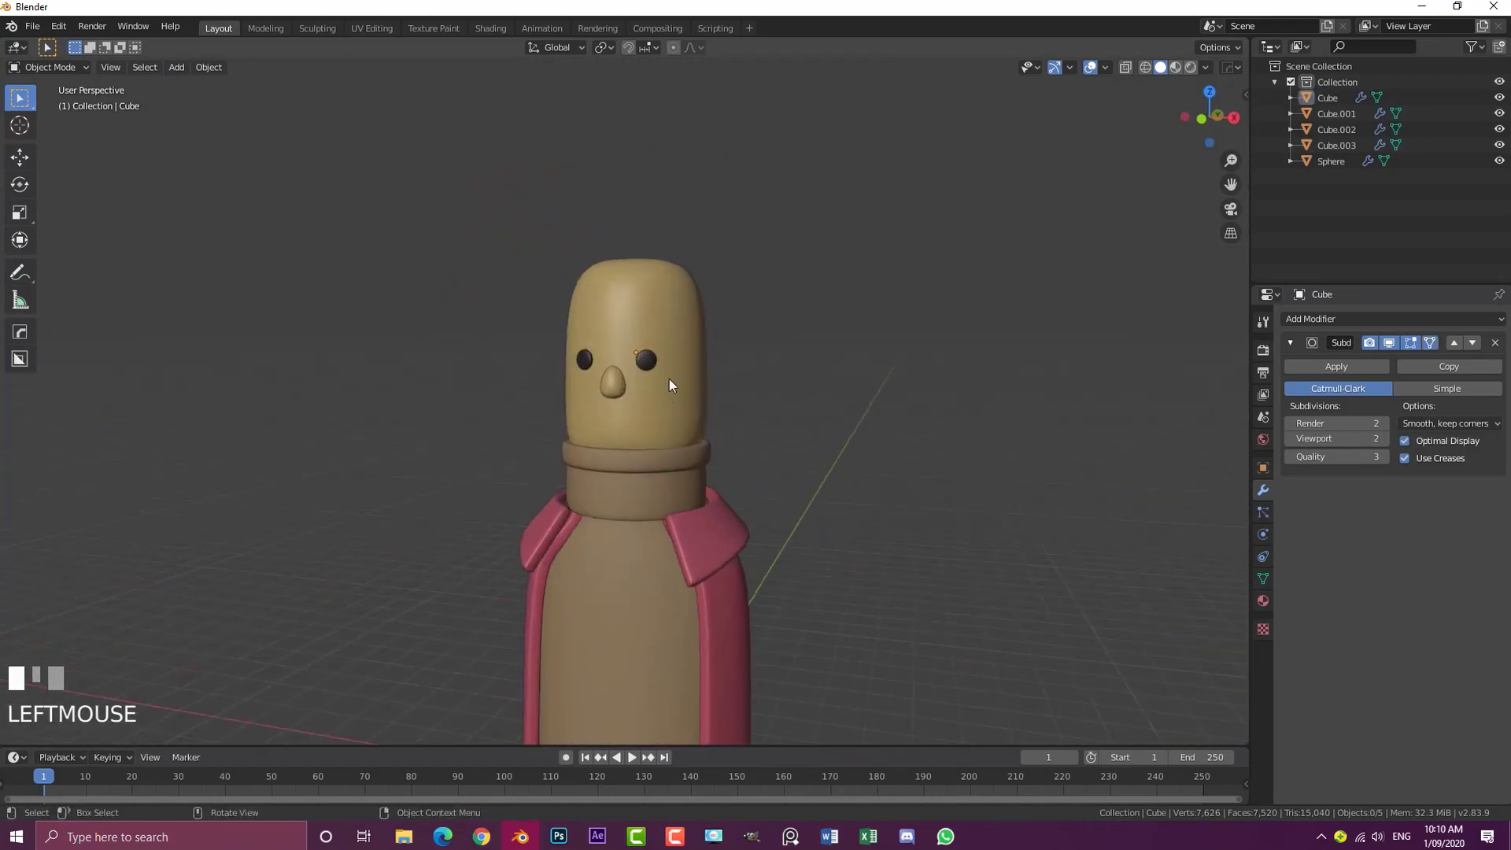
{"action": "left_click", "coordinate": [1263, 600]}
{"action": "left_click", "coordinate": [1439, 708]}
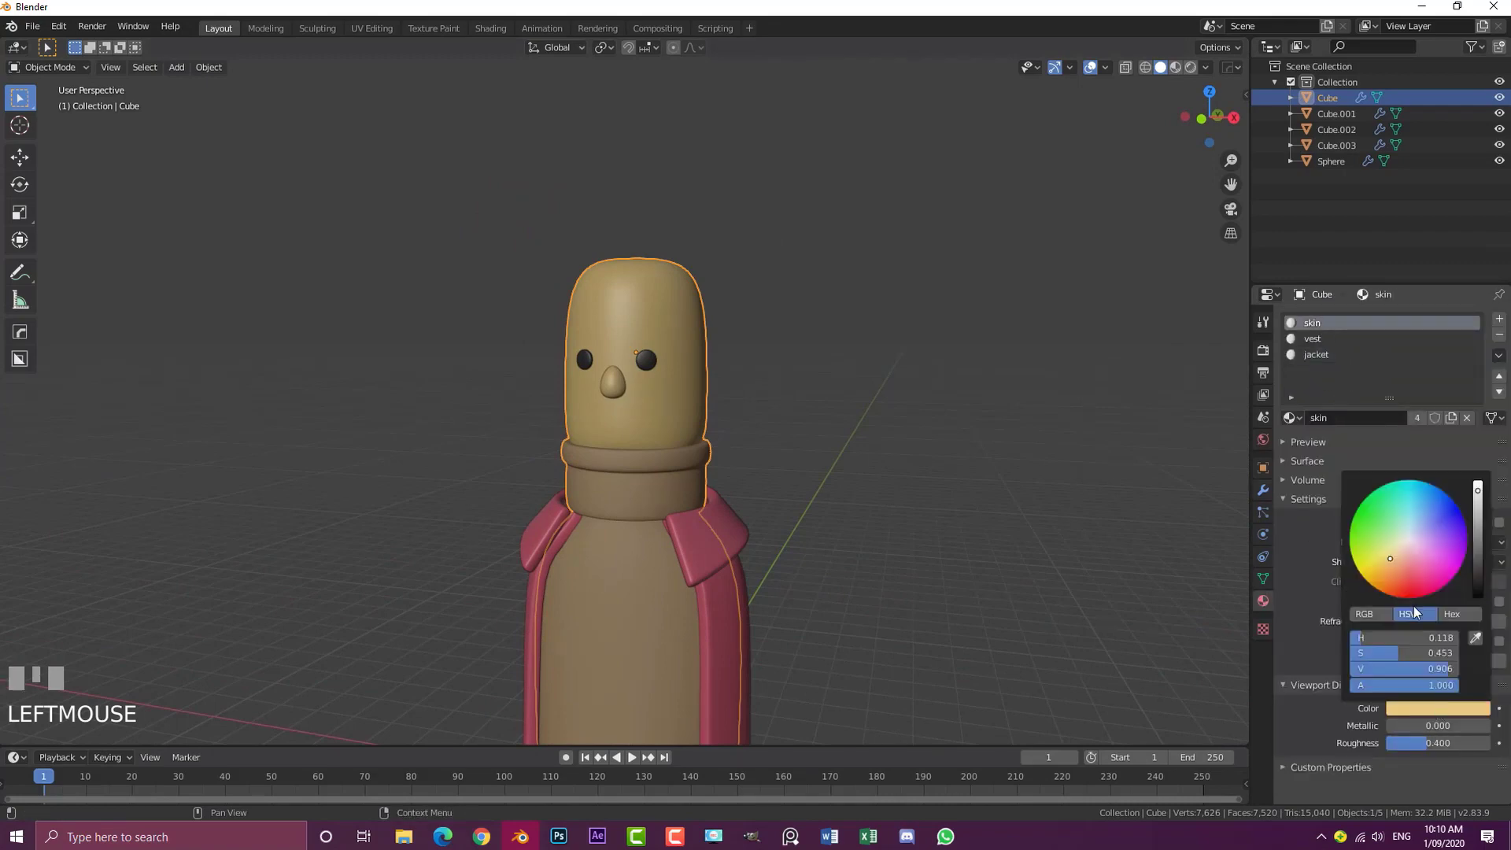
{"action": "left_click", "coordinate": [1396, 550]}
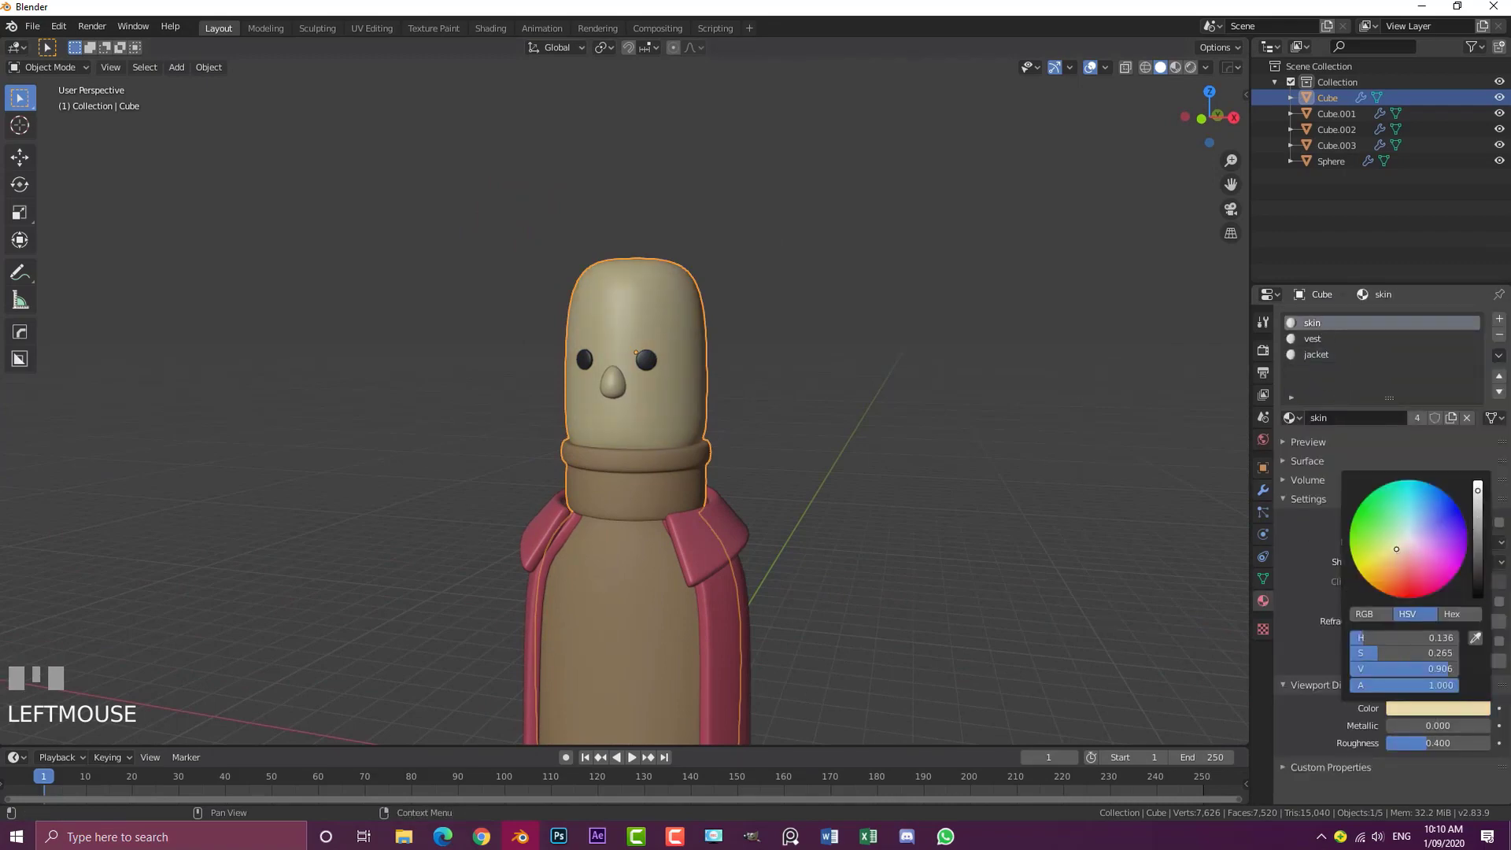
{"action": "left_click", "coordinate": [1478, 486]}
{"action": "left_click_drag", "start_coordinate": [1390, 555], "coordinate": [1402, 556]}
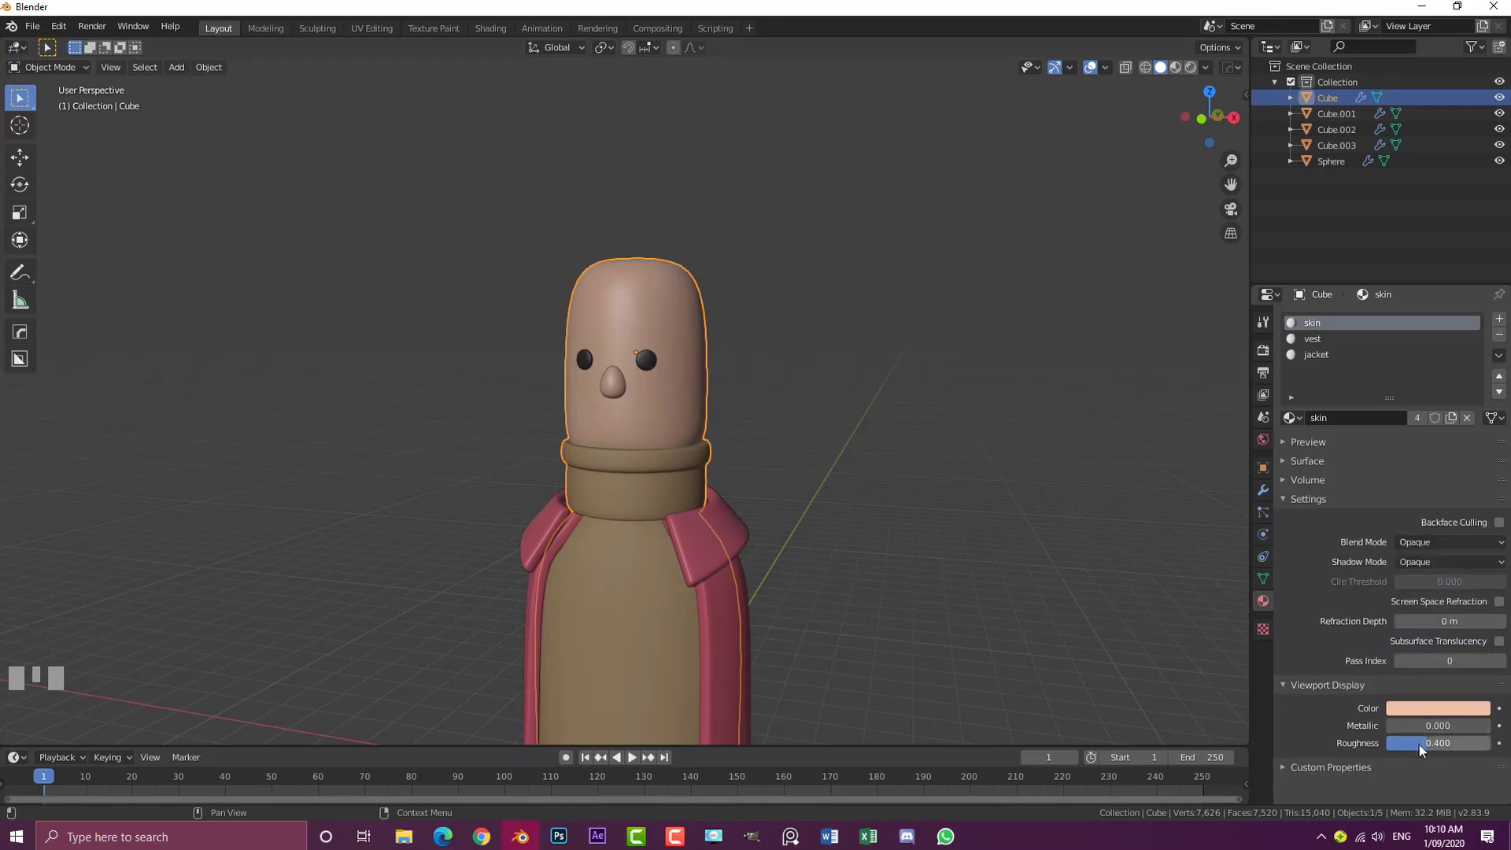
Set the viewport roughness of the skin material to 0.616 and clear the selection
{"action": "left_click_drag", "start_coordinate": [1419, 744], "coordinate": [1447, 744]}
{"action": "key", "text": "alt+a"}
{"action": "scroll", "coordinate": [744, 479], "scroll_direction": "down", "scroll_amount": 3}
{"action": "middle_click_drag", "start_coordinate": [745, 478], "coordinate": [697, 488]}
{"action": "scroll", "coordinate": [698, 488], "scroll_direction": "up", "scroll_amount": 3}
{"action": "left_click", "coordinate": [671, 479]}
{"action": "key", "text": "alt+a"}
{"action": "key", "text": "KP_1"}
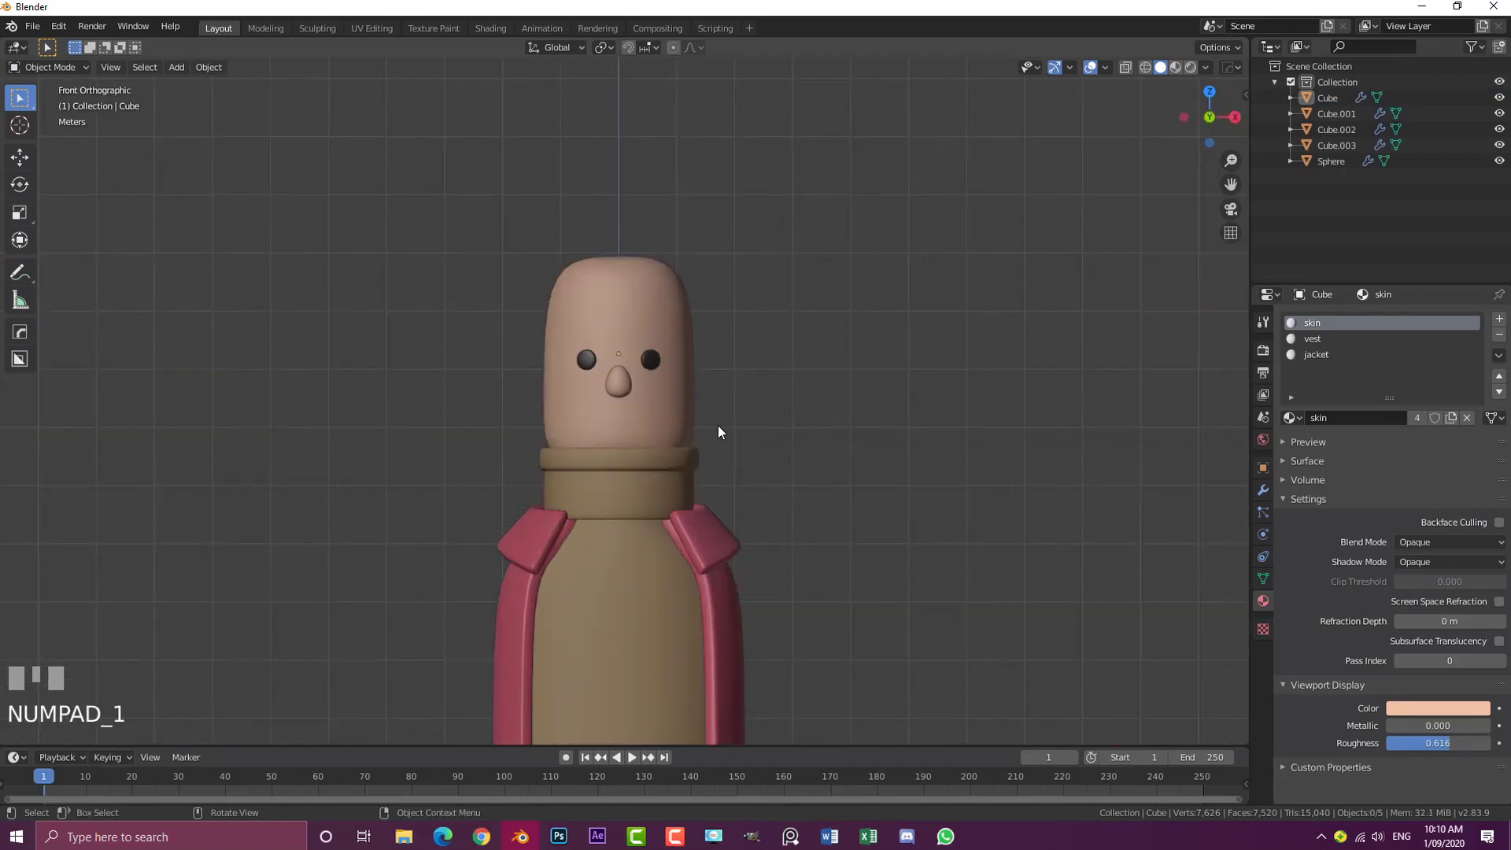
{"action": "scroll", "coordinate": [713, 435], "scroll_direction": "down", "scroll_amount": 2}
{"action": "middle_click_drag", "start_coordinate": [727, 477], "coordinate": [748, 485], "text": "shift"}
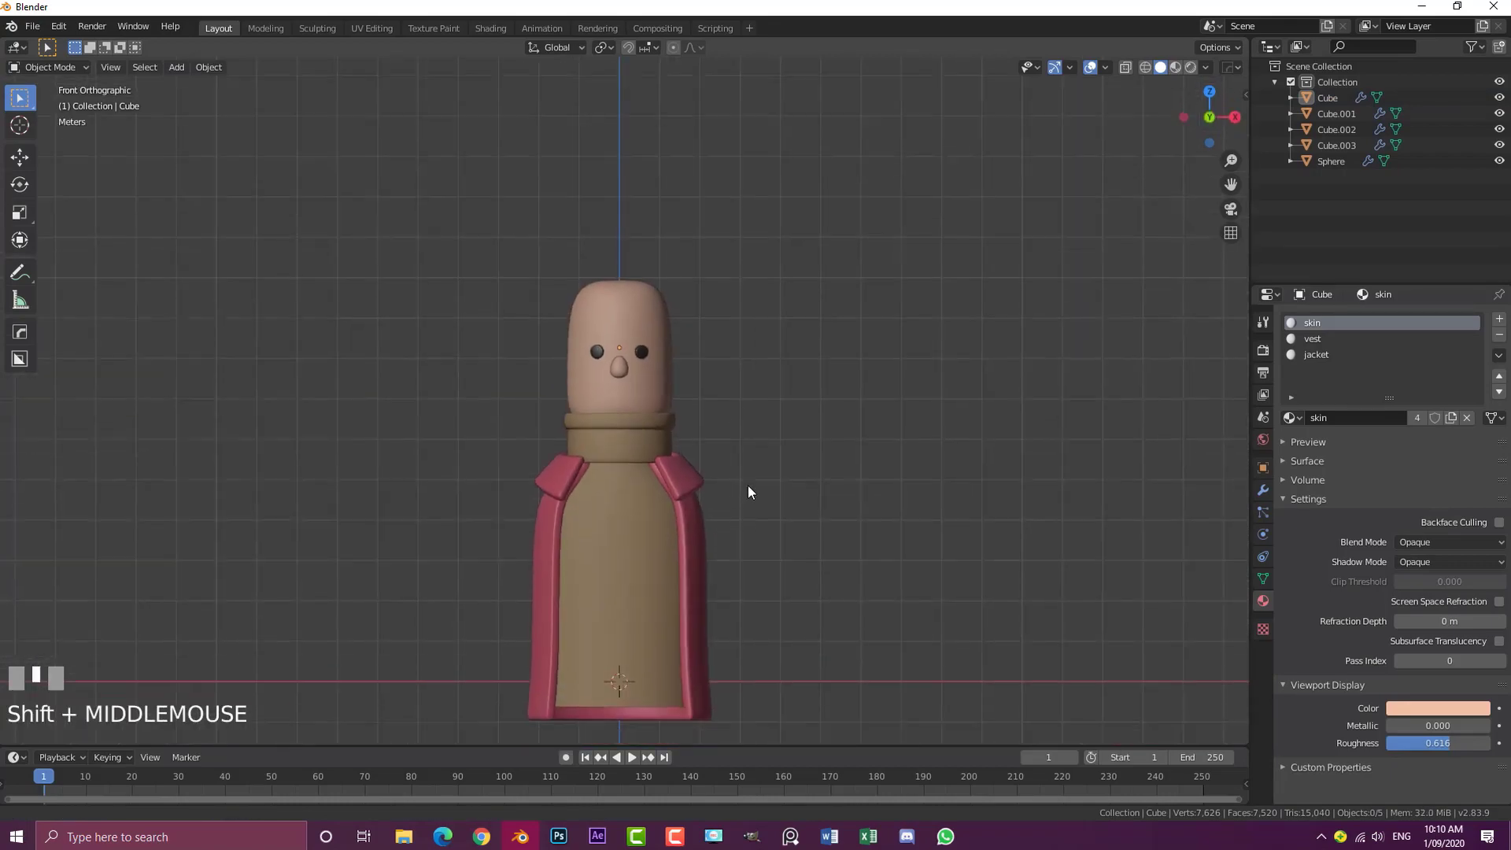
Extrude the jacket's vertical front edge loop toward the middle of the torso in the top view, using wireframe shading
{"action": "scroll", "coordinate": [751, 441], "scroll_direction": "up", "scroll_amount": 2}
{"action": "left_click", "coordinate": [738, 401]}
{"action": "key", "text": "Tab"}
{"action": "middle_click_drag", "start_coordinate": [738, 401], "coordinate": [739, 433]}
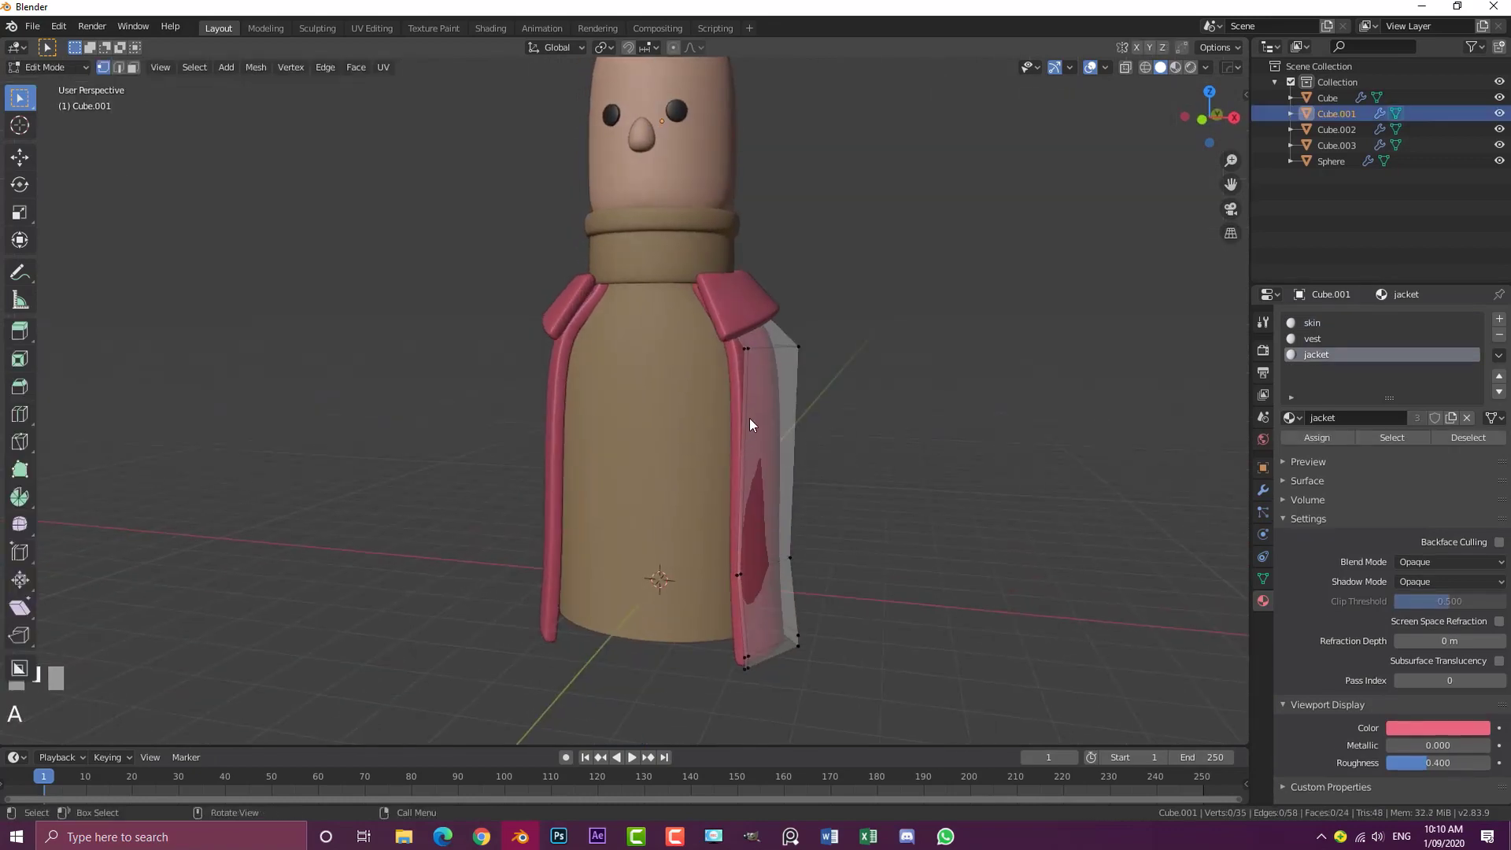
{"action": "left_click", "coordinate": [741, 401], "text": "alt+shift"}
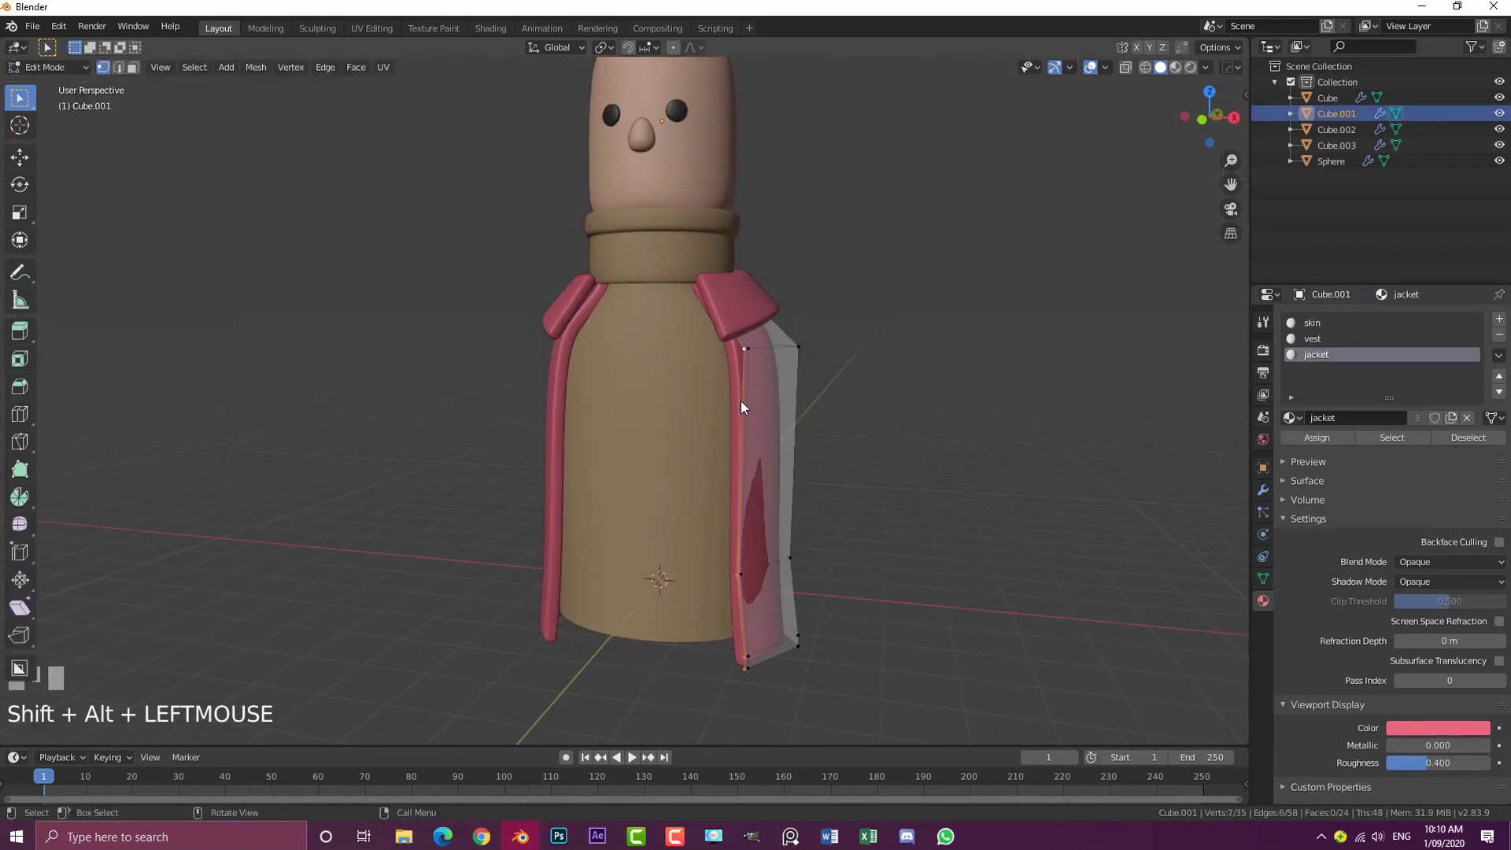
{"action": "key", "text": "z"}
{"action": "mouse_move", "coordinate": [884, 428]}
{"action": "middle_mouse_down"}
{"action": "mouse_move", "coordinate": [781, 429]}
{"action": "mouse_move", "coordinate": [852, 434]}
{"action": "middle_mouse_up"}
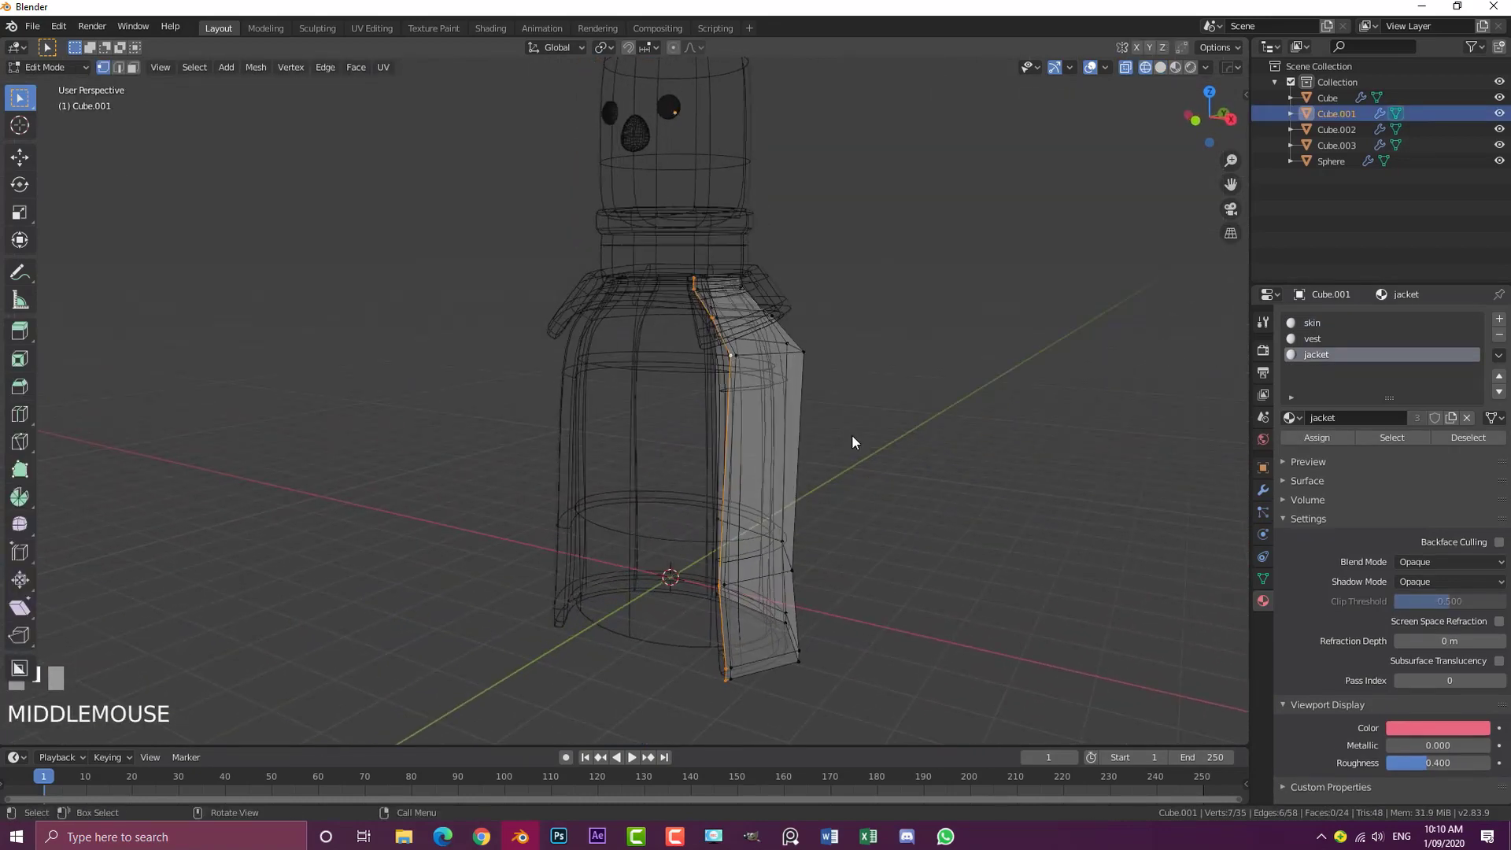
{"action": "key", "text": "KP_7"}
{"action": "scroll", "coordinate": [847, 421], "scroll_direction": "up", "scroll_amount": 2}
{"action": "key", "text": "e"}
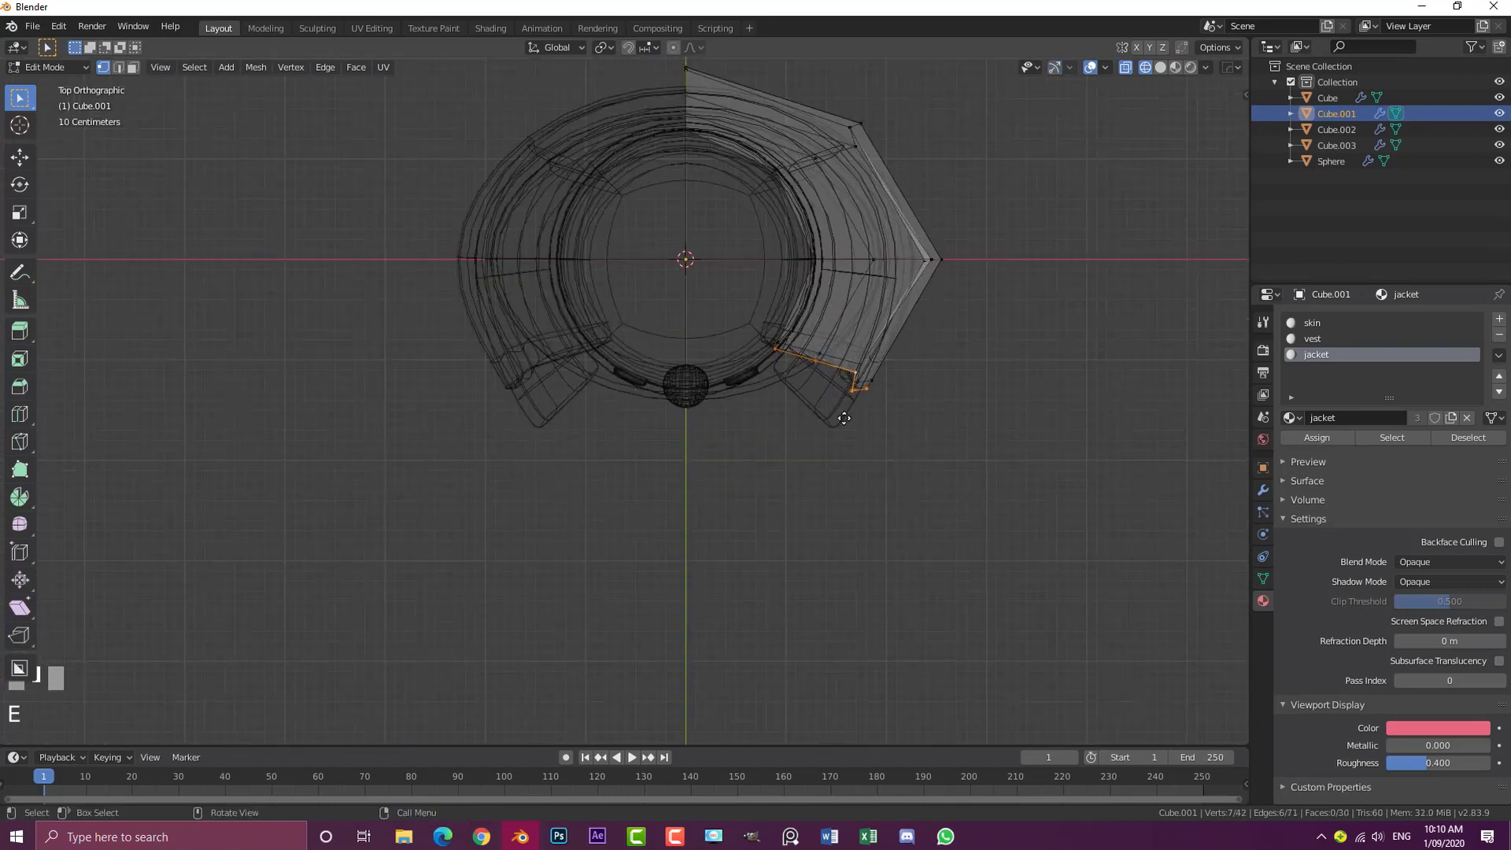
{"action": "left_click", "coordinate": [941, 446]}
Rotate and move the extruded jacket edge so it follows the front of the torso, and return to solid shading
{"action": "key", "text": "r"}
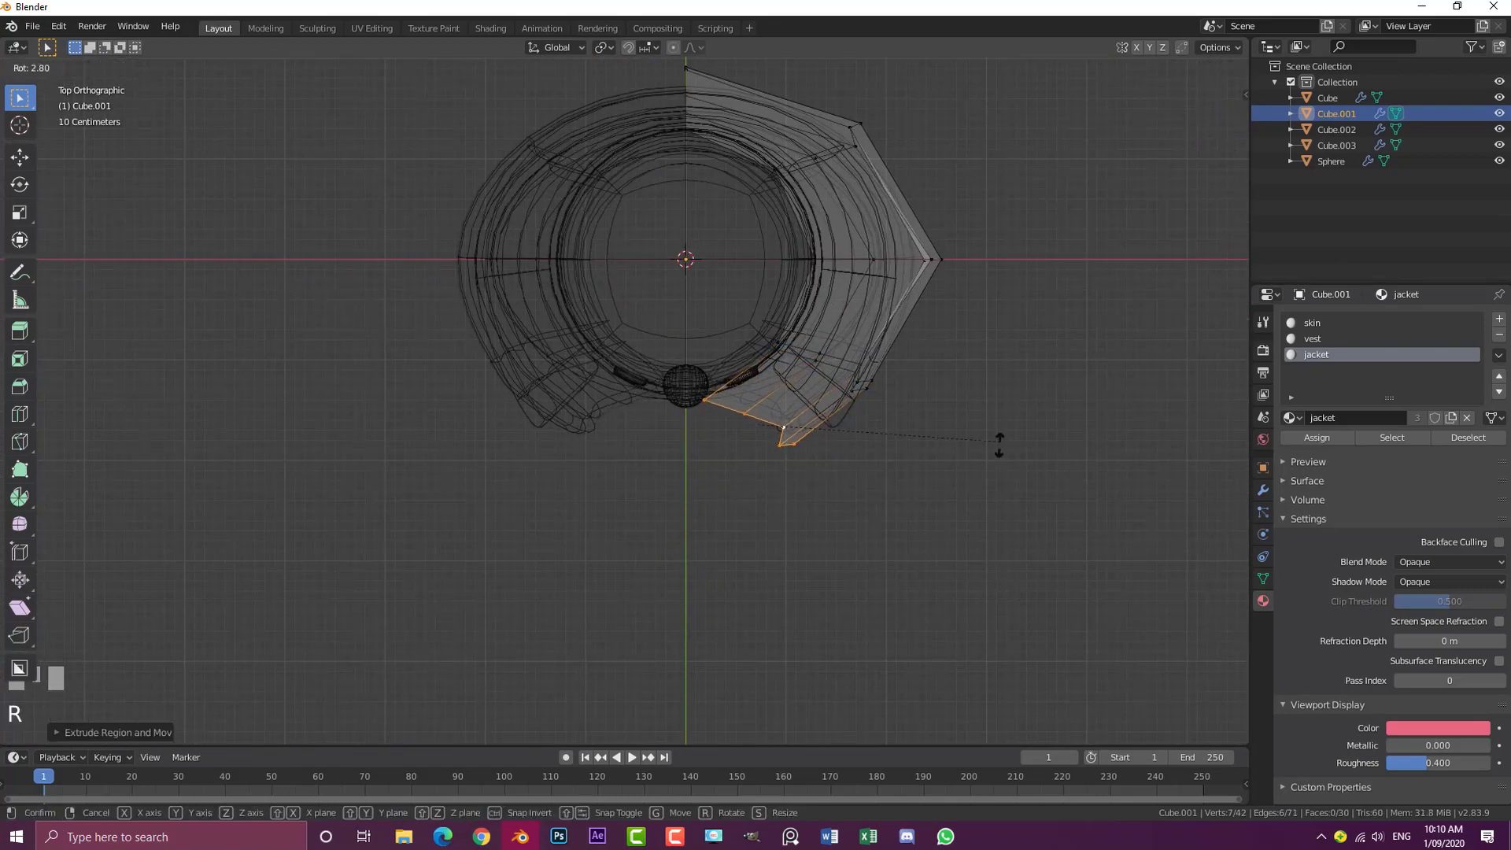
{"action": "left_click", "coordinate": [823, 494]}
{"action": "key", "text": "g"}
{"action": "left_click", "coordinate": [810, 487]}
{"action": "key", "text": "z"}
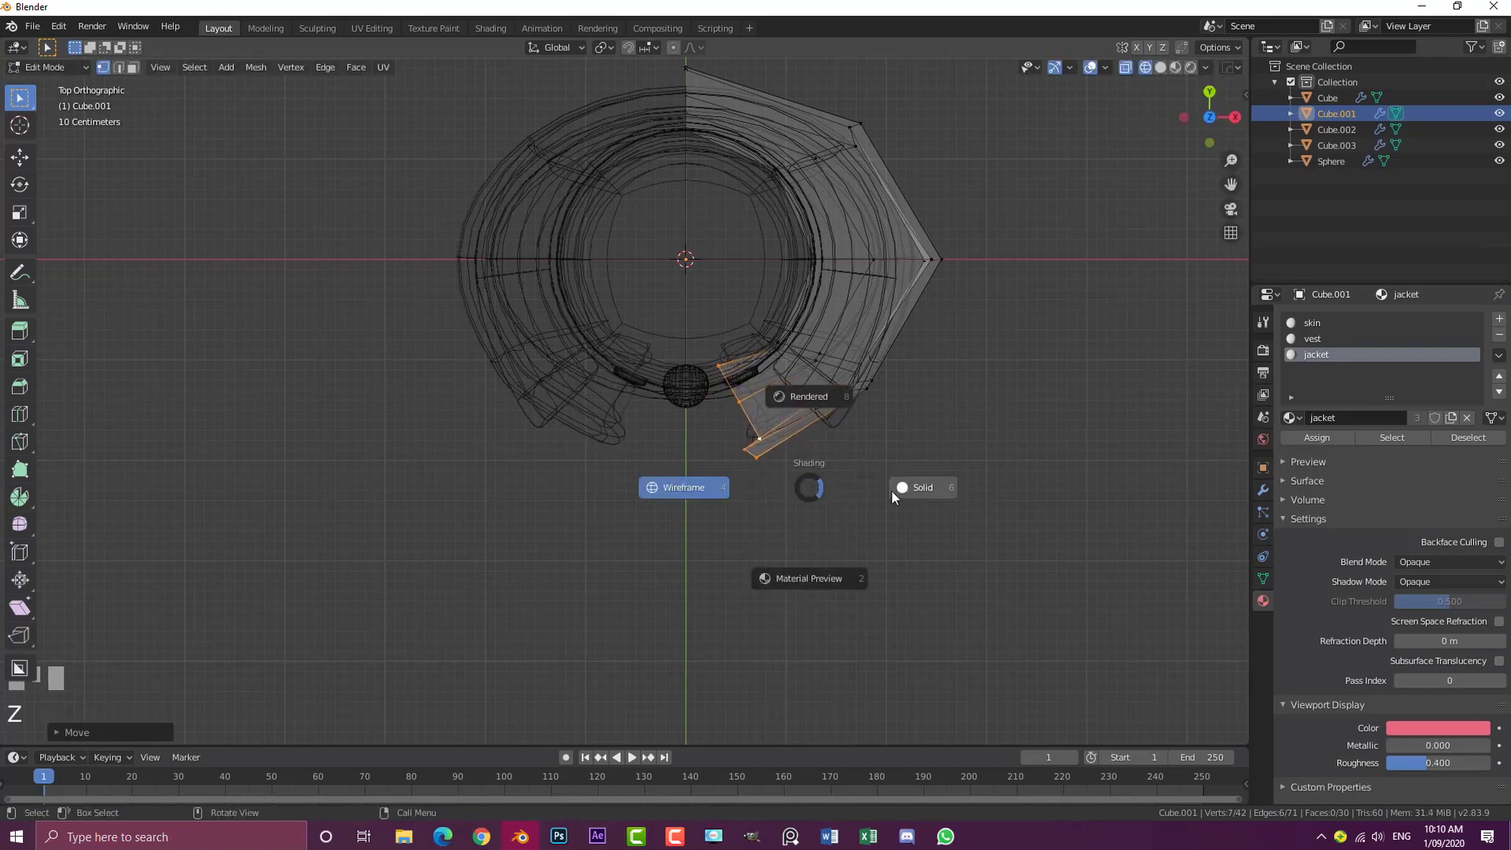
{"action": "left_click", "coordinate": [897, 493]}
Pull the topmost front vertex of the jacket opening forward with proportional editing
{"action": "mouse_move", "coordinate": [899, 494]}
{"action": "middle_mouse_down"}
{"action": "mouse_move", "coordinate": [904, 466]}
{"action": "mouse_move", "coordinate": [1043, 392]}
{"action": "mouse_move", "coordinate": [1044, 354]}
{"action": "mouse_move", "coordinate": [826, 375]}
{"action": "middle_mouse_up"}
{"action": "left_click", "coordinate": [727, 207]}
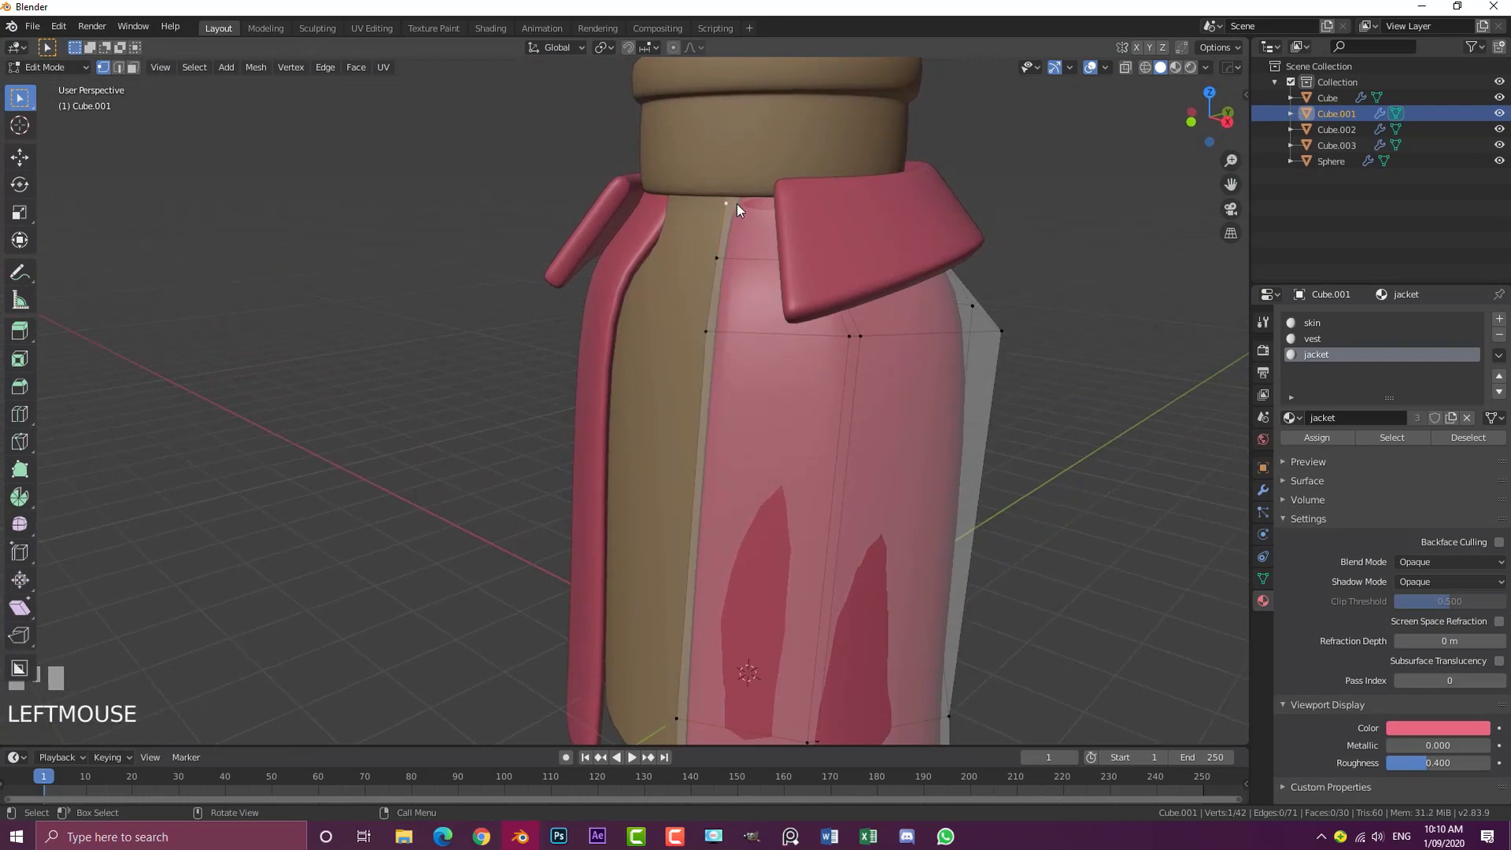
{"action": "middle_click_drag", "start_coordinate": [674, 69], "coordinate": [617, 186]}
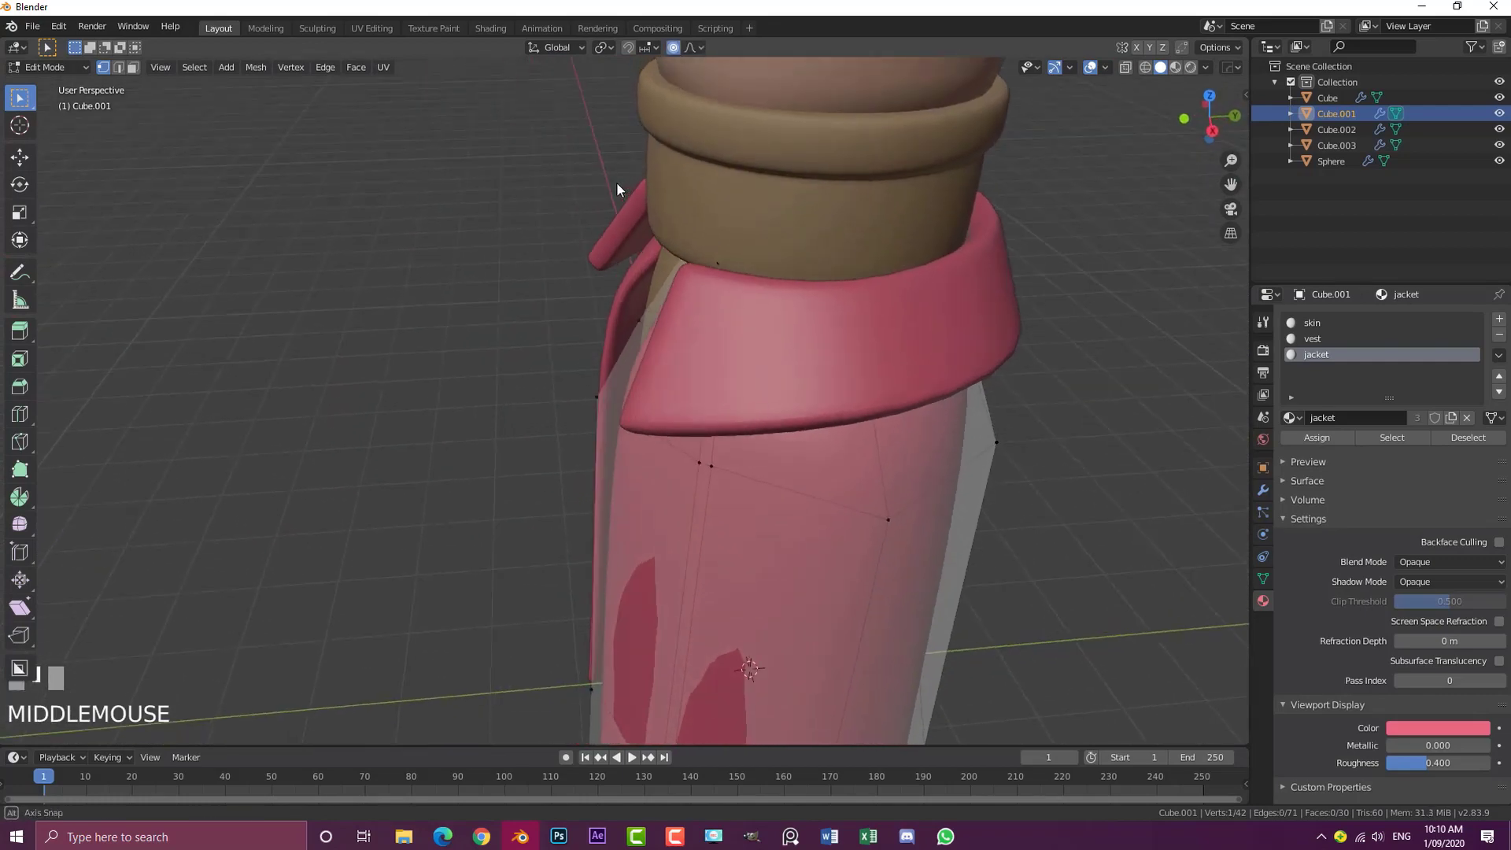
{"action": "key", "text": "g"}
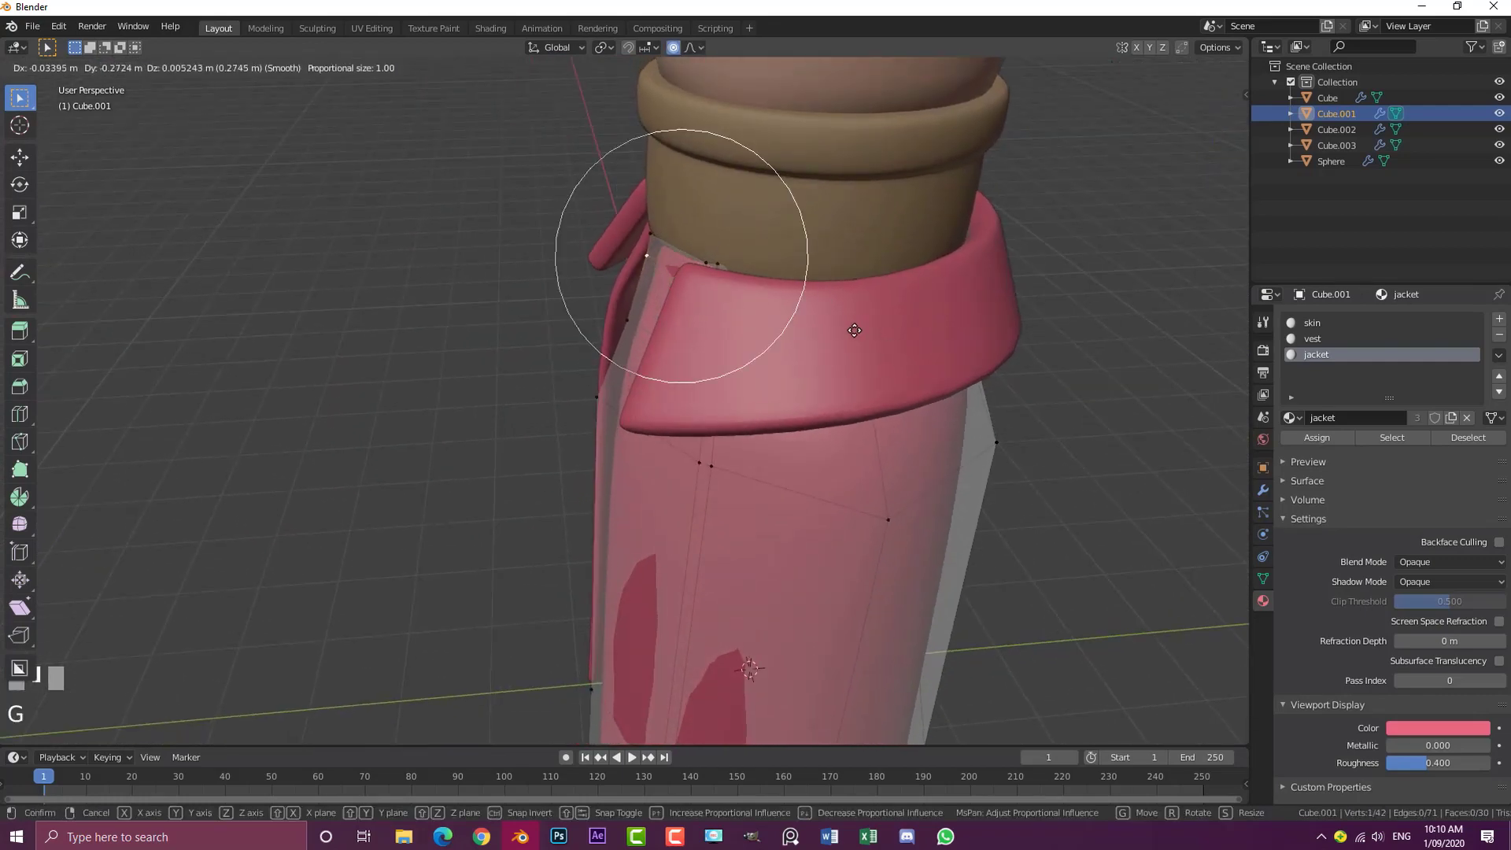
{"action": "left_click", "coordinate": [786, 347]}
{"action": "middle_click_drag", "start_coordinate": [826, 330], "coordinate": [889, 315]}
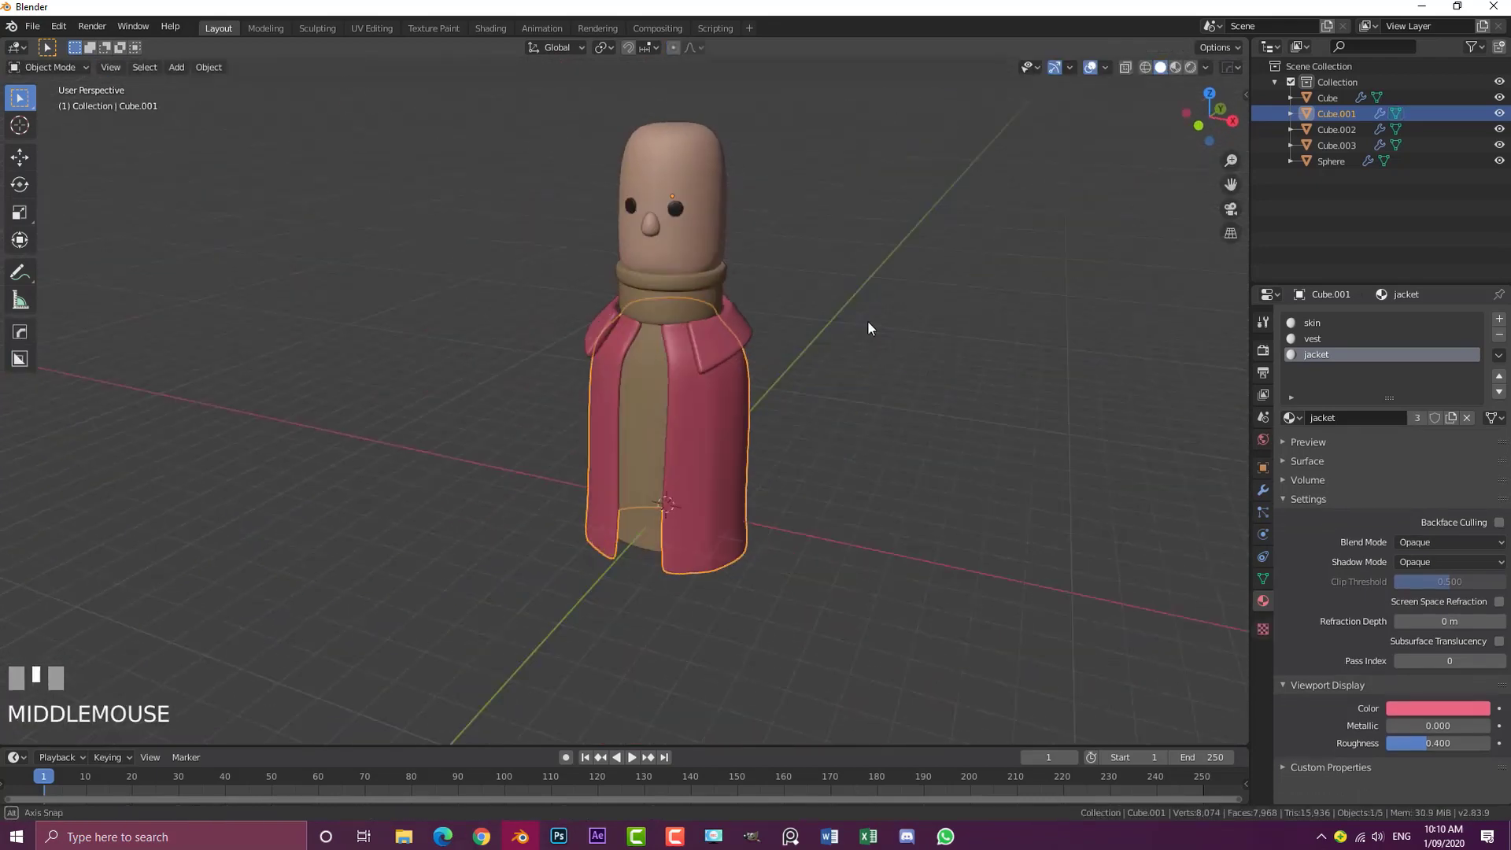
{"action": "key", "text": "a"}
{"action": "key", "text": "a"}
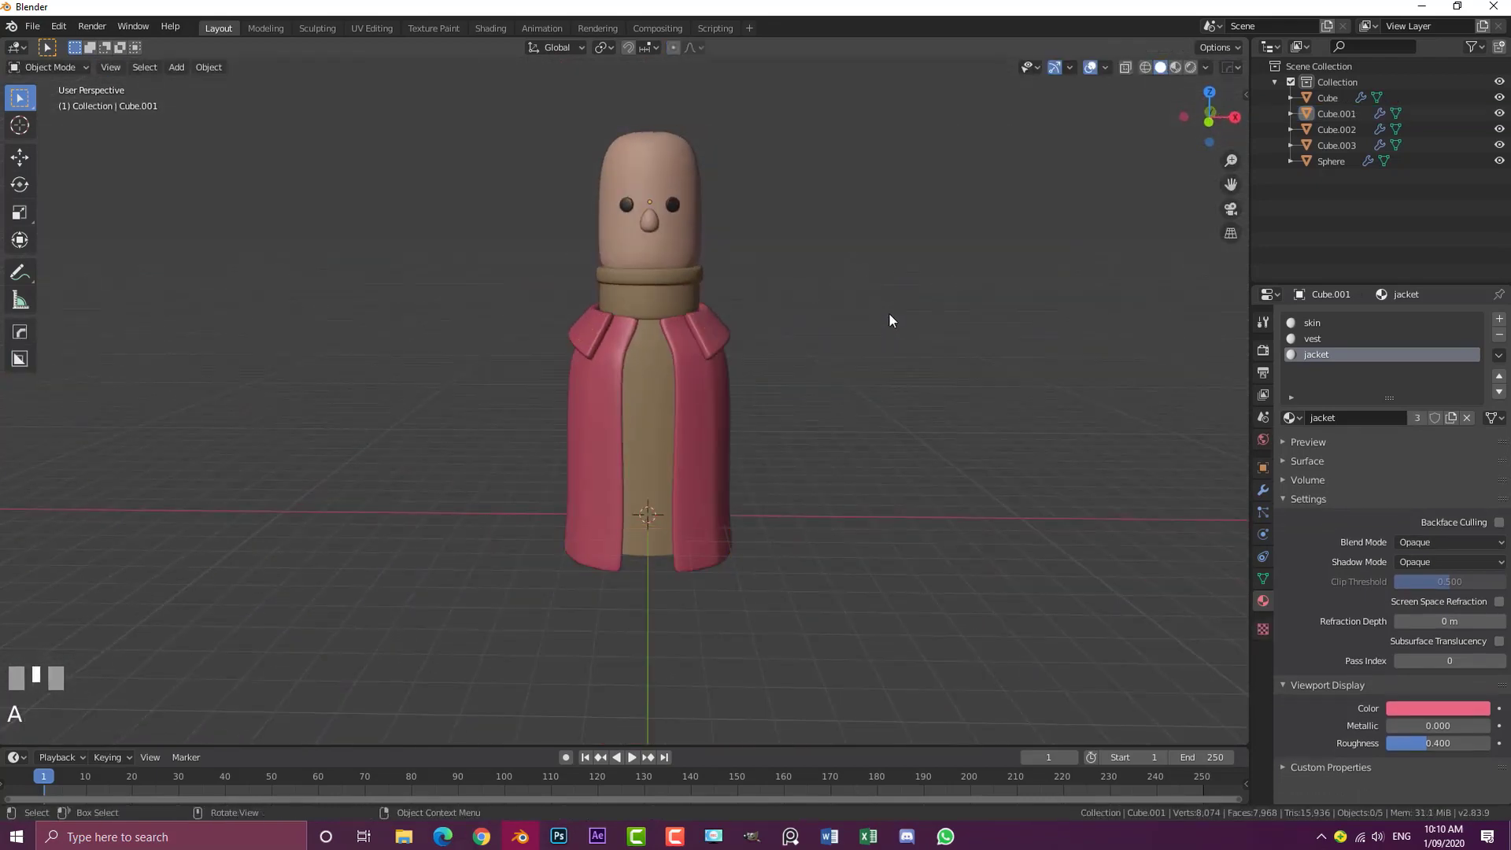
Move the chest-level vertices on the jacket's front edge toward the center with proportional editing to straighten the opening
{"action": "key", "text": "KP_1"}
{"action": "key", "text": "Tab"}
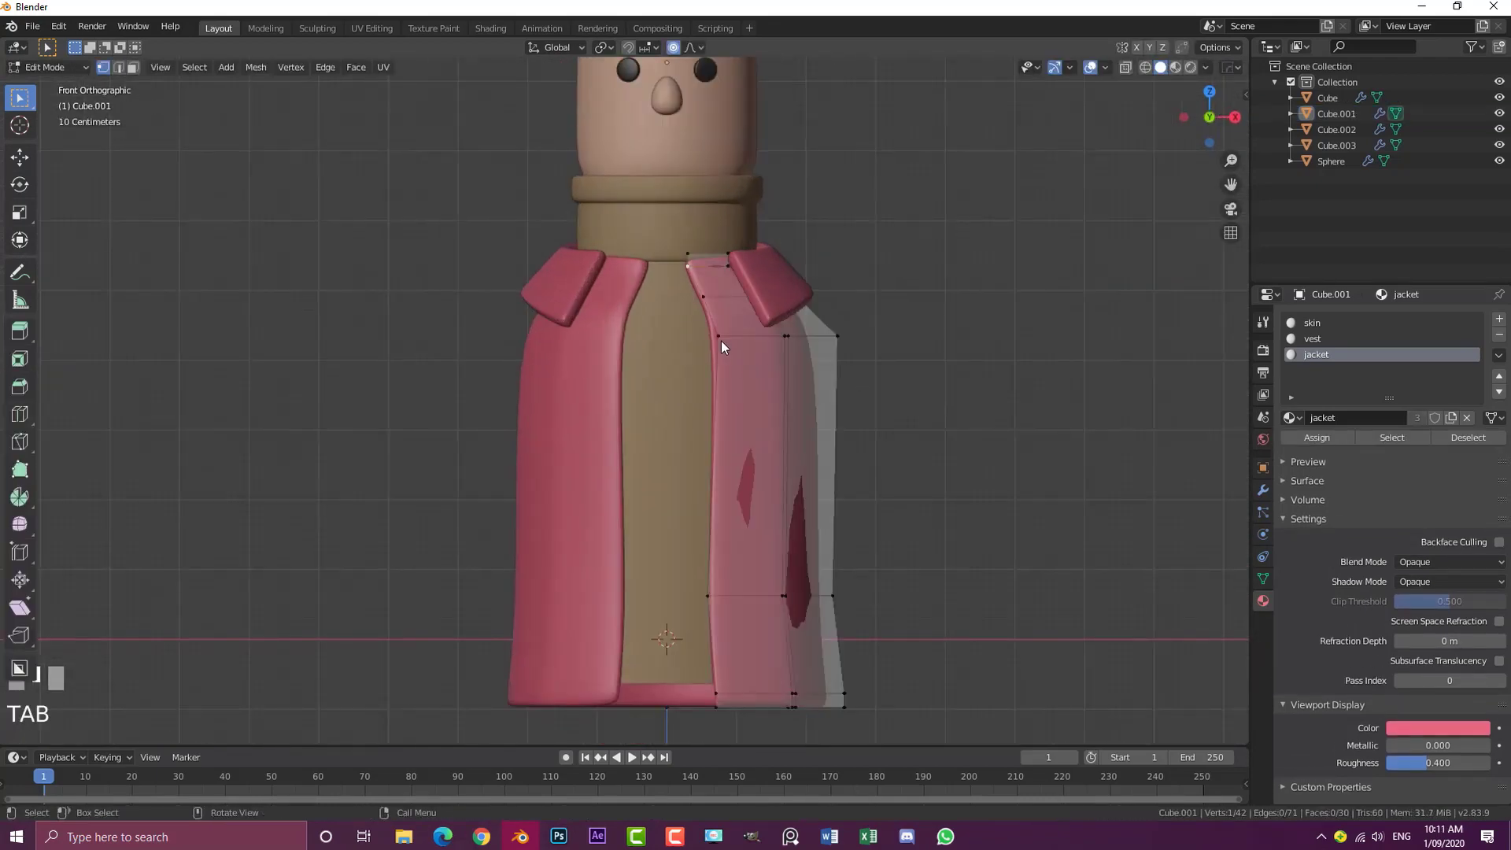
{"action": "middle_click_drag", "start_coordinate": [720, 340], "coordinate": [765, 383]}
{"action": "key", "text": "g"}
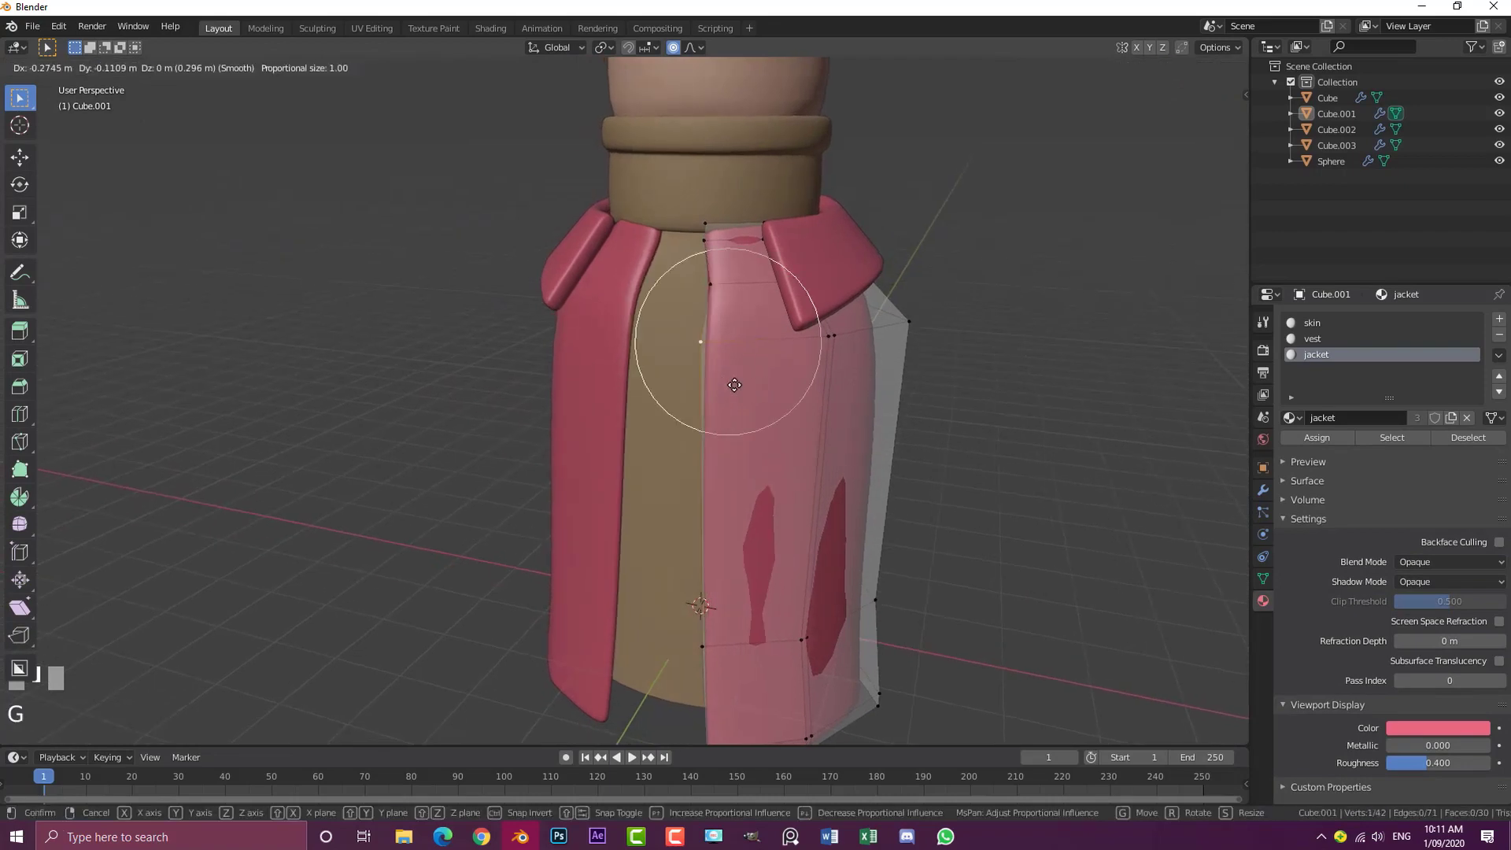
{"action": "left_click", "coordinate": [710, 294]}
{"action": "key", "text": "g"}
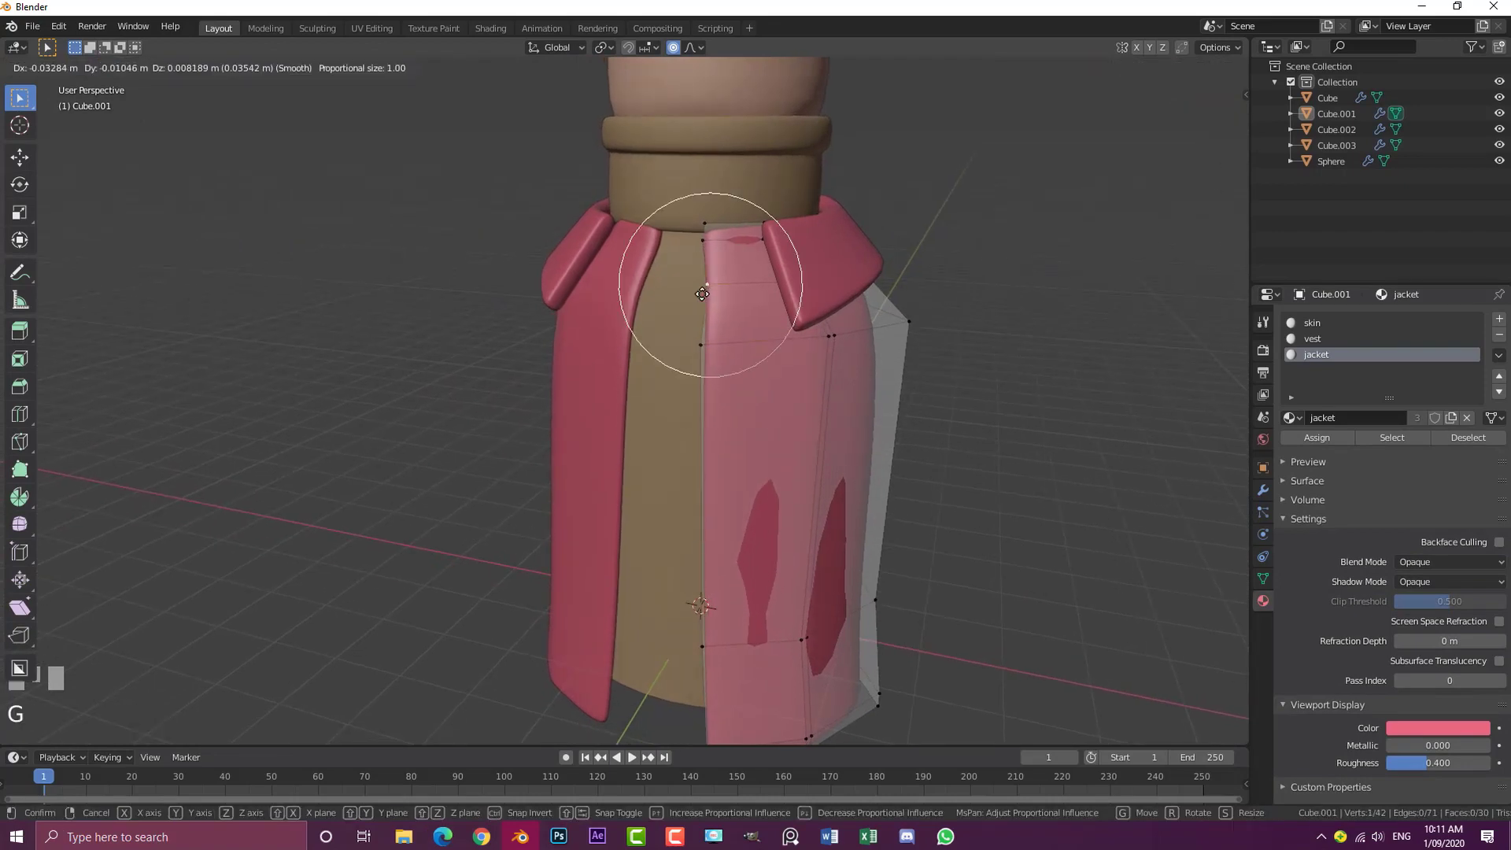
{"action": "left_click", "coordinate": [712, 332]}
{"action": "scroll", "coordinate": [713, 335], "scroll_direction": "down", "scroll_amount": 3}
{"action": "mouse_move", "coordinate": [736, 535]}
{"action": "middle_mouse_down"}
{"action": "mouse_move", "coordinate": [875, 515]}
{"action": "mouse_move", "coordinate": [747, 532]}
{"action": "middle_mouse_up"}
{"action": "key", "text": "Tab"}
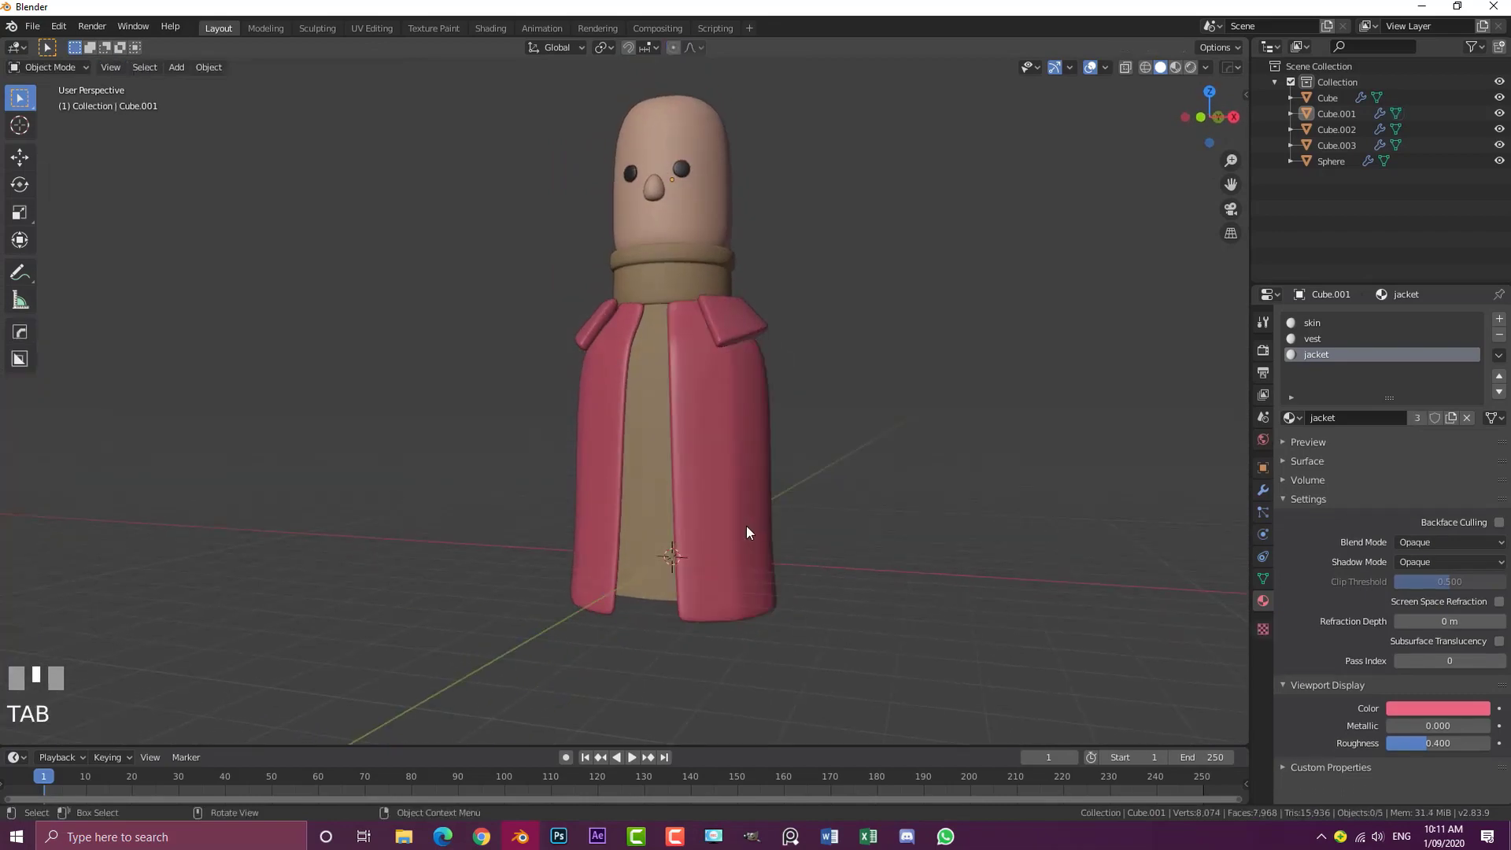
Examine the proportions of the whole character and the closed-up jacket, mainly in the front view
{"action": "key", "text": "KP_1"}
{"action": "key", "text": "alt+a"}
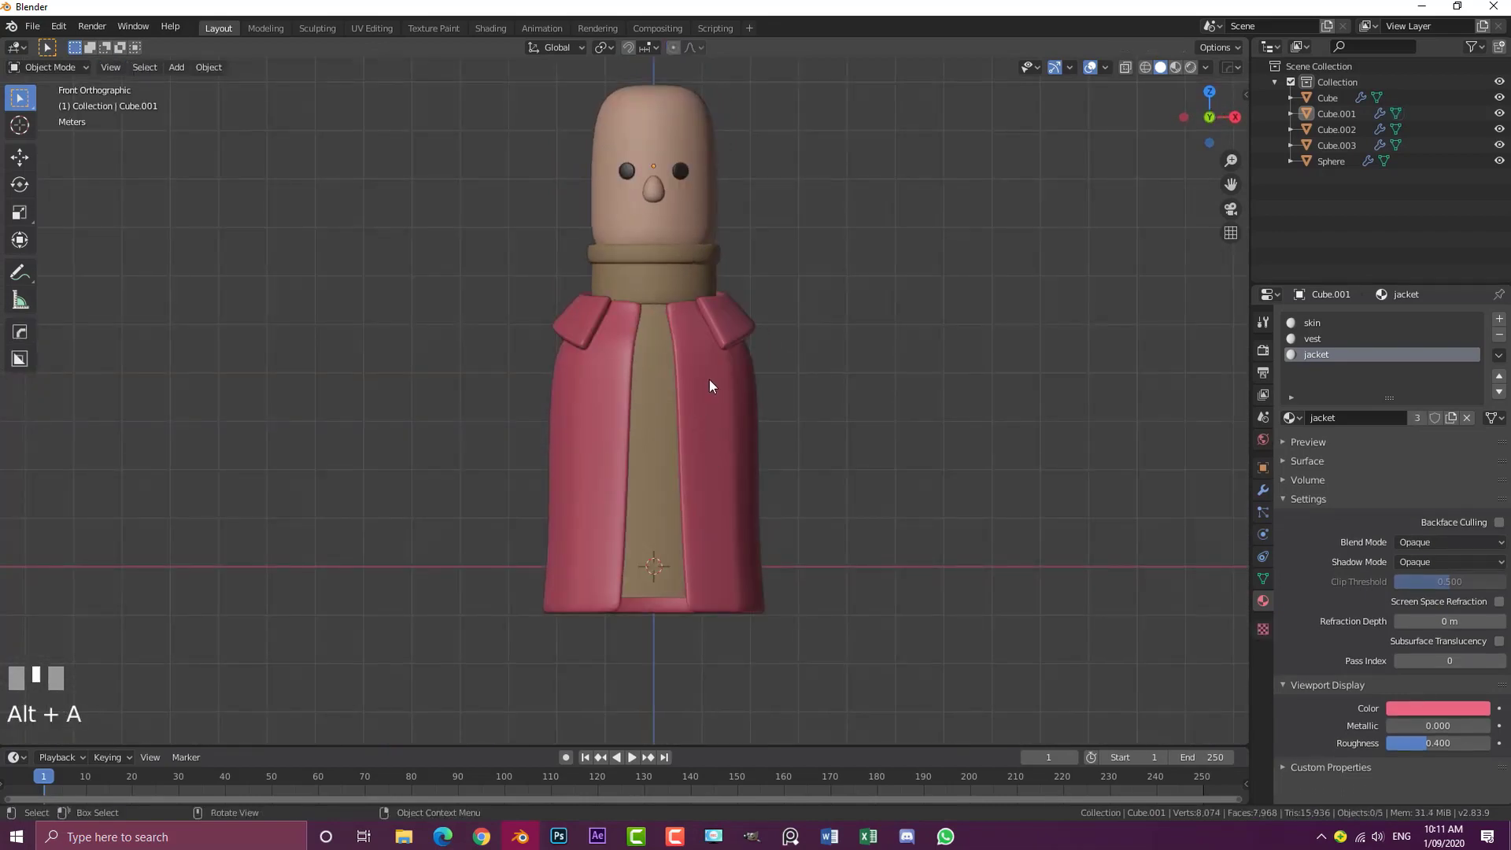
{"action": "middle_click_drag", "start_coordinate": [715, 327], "coordinate": [681, 371], "text": "shift"}
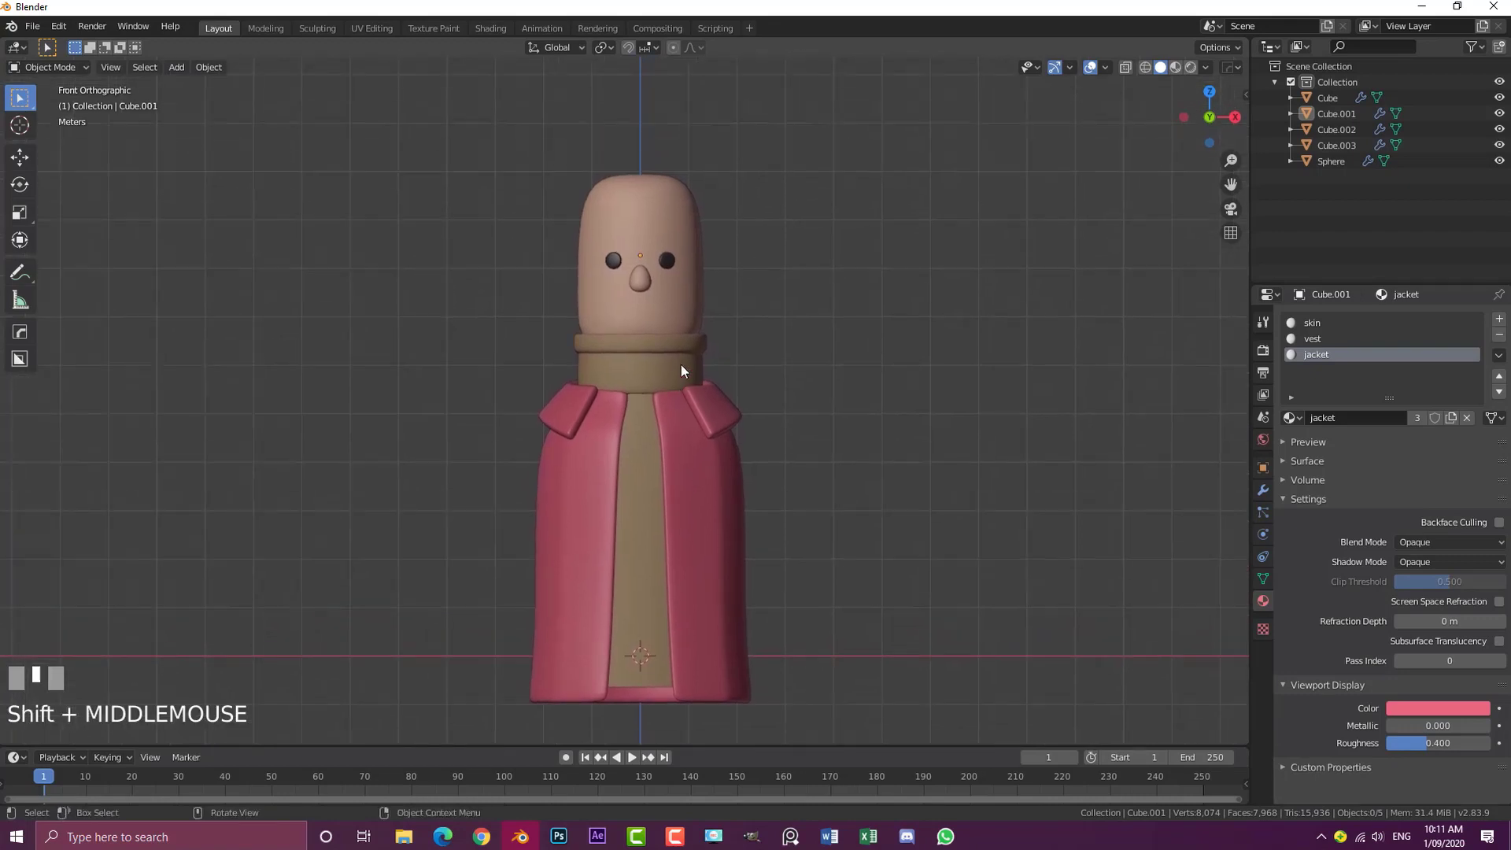
{"action": "scroll", "coordinate": [647, 303], "scroll_direction": "up", "scroll_amount": 2}
{"action": "scroll", "coordinate": [650, 300], "scroll_direction": "down", "scroll_amount": 1}
{"action": "middle_click_drag", "start_coordinate": [654, 304], "coordinate": [668, 325], "text": "shift"}
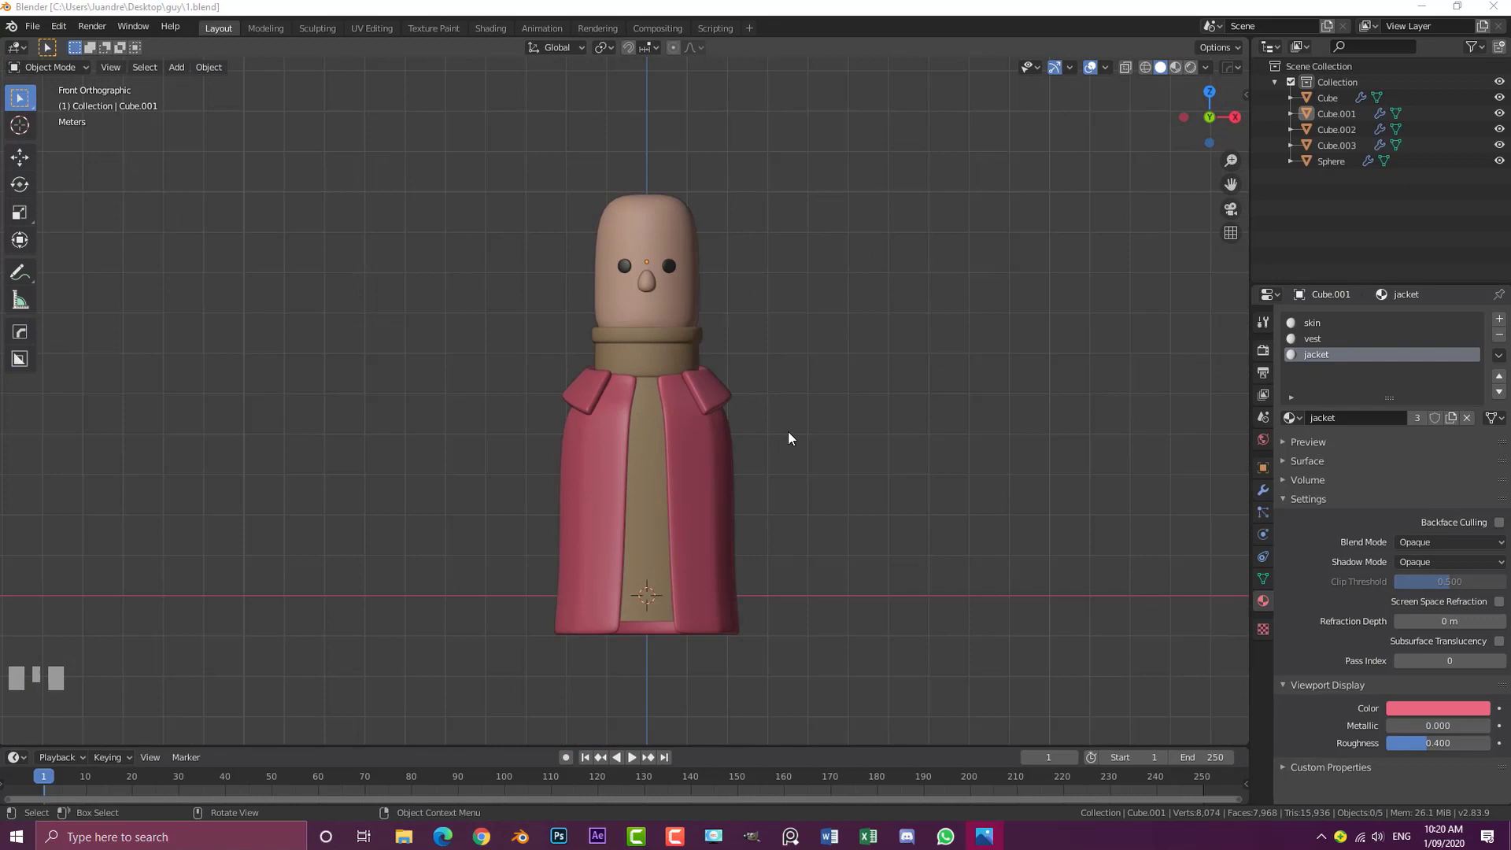
{"action": "scroll", "coordinate": [748, 425], "scroll_direction": "up", "scroll_amount": 2}
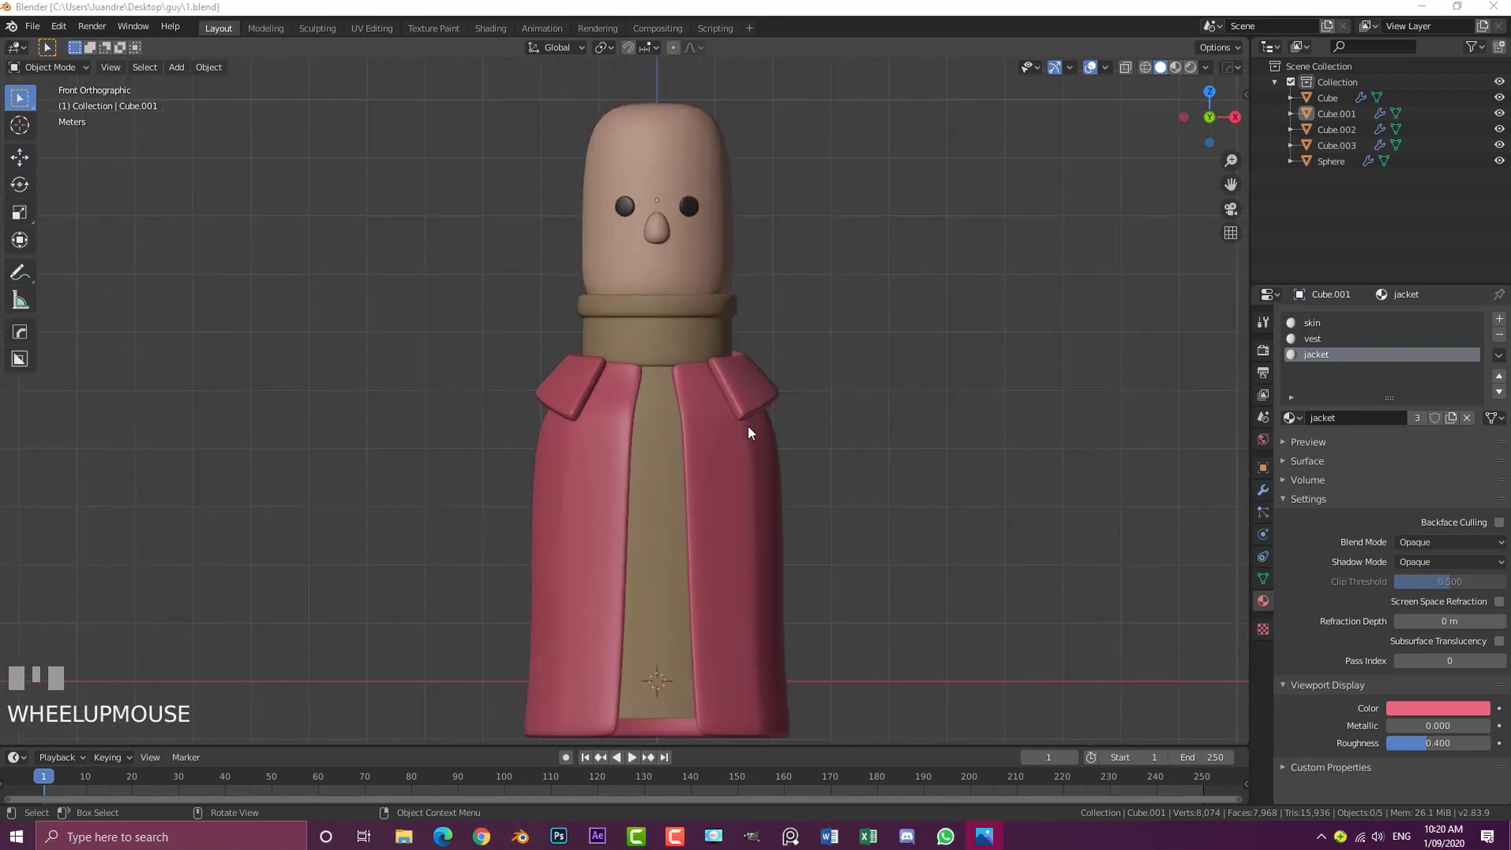
{"action": "middle_click_drag", "start_coordinate": [749, 425], "coordinate": [663, 452]}
{"action": "key", "text": "KP_1"}
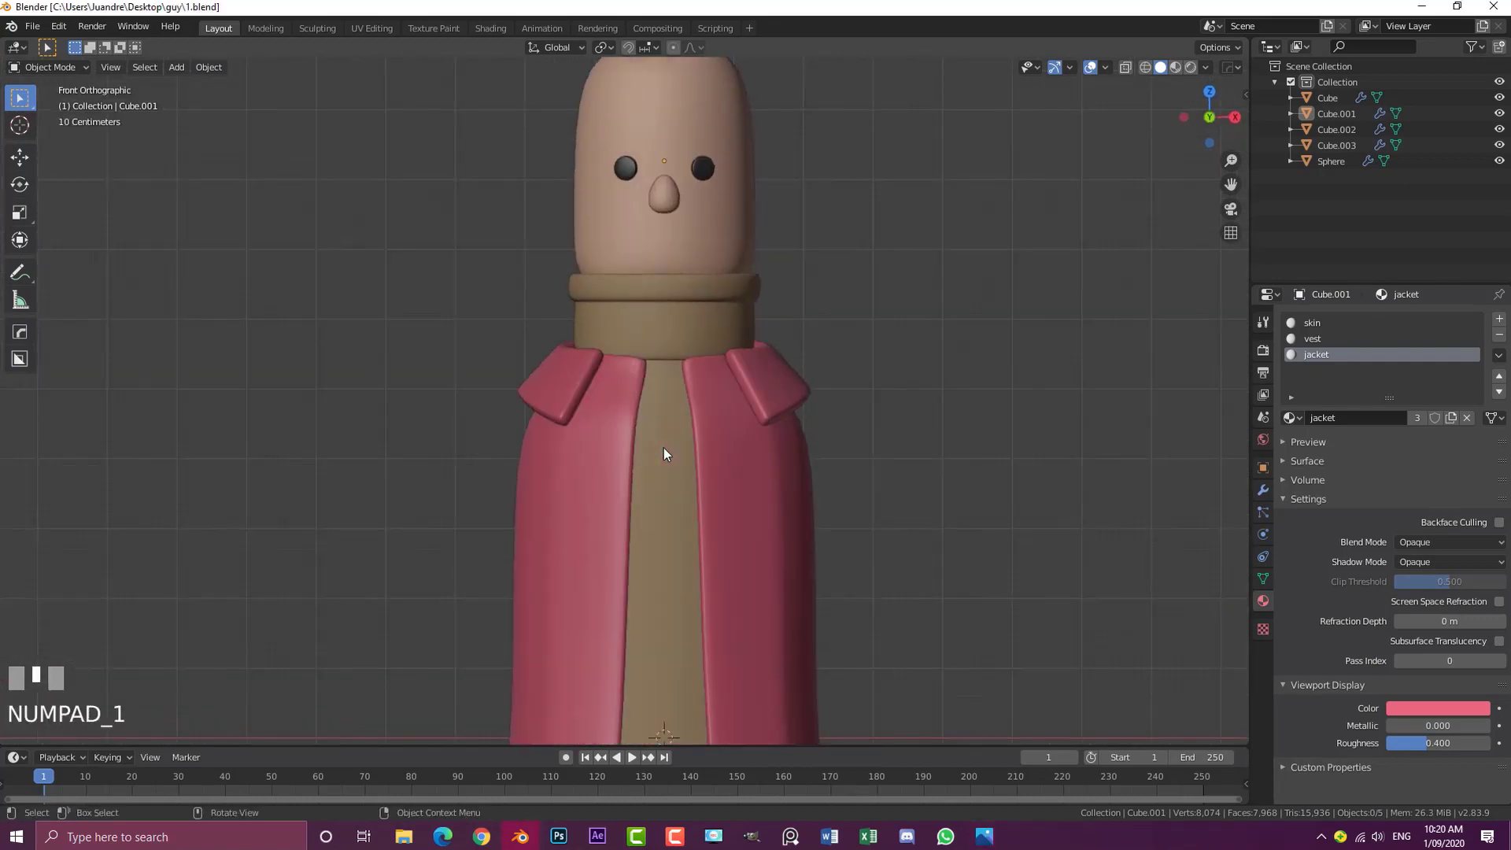
Move the collar's front edge loop toward the jacket opening with proportional editing
{"action": "scroll", "coordinate": [842, 386], "scroll_direction": "up", "scroll_amount": 2}
{"action": "middle_click_drag", "start_coordinate": [842, 386], "coordinate": [645, 451], "text": "shift"}
{"action": "left_click", "coordinate": [678, 403]}
{"action": "key", "text": "Tab"}
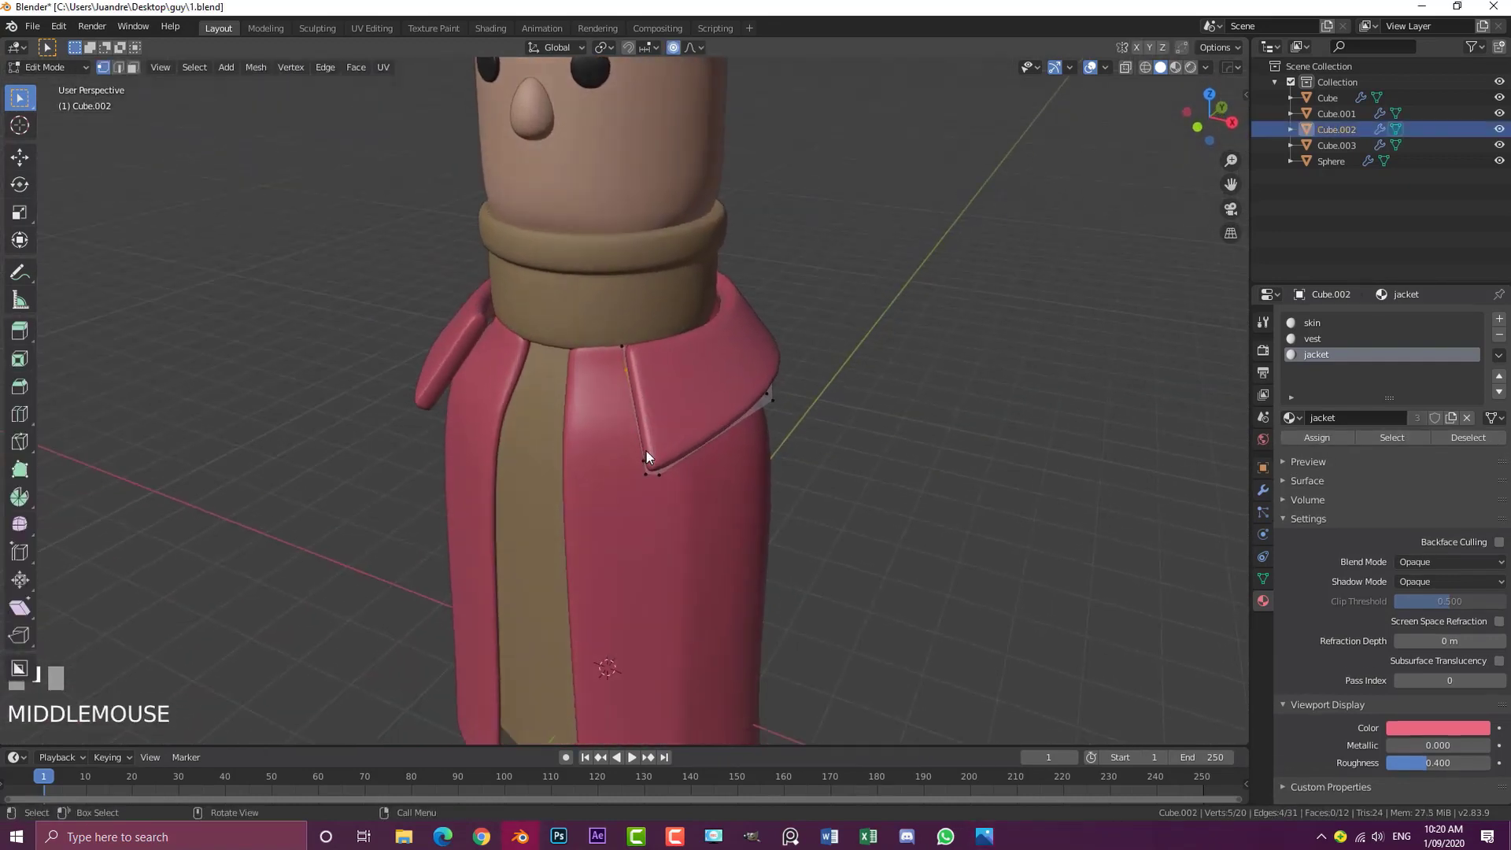
{"action": "left_click", "coordinate": [631, 410], "text": "alt+shift"}
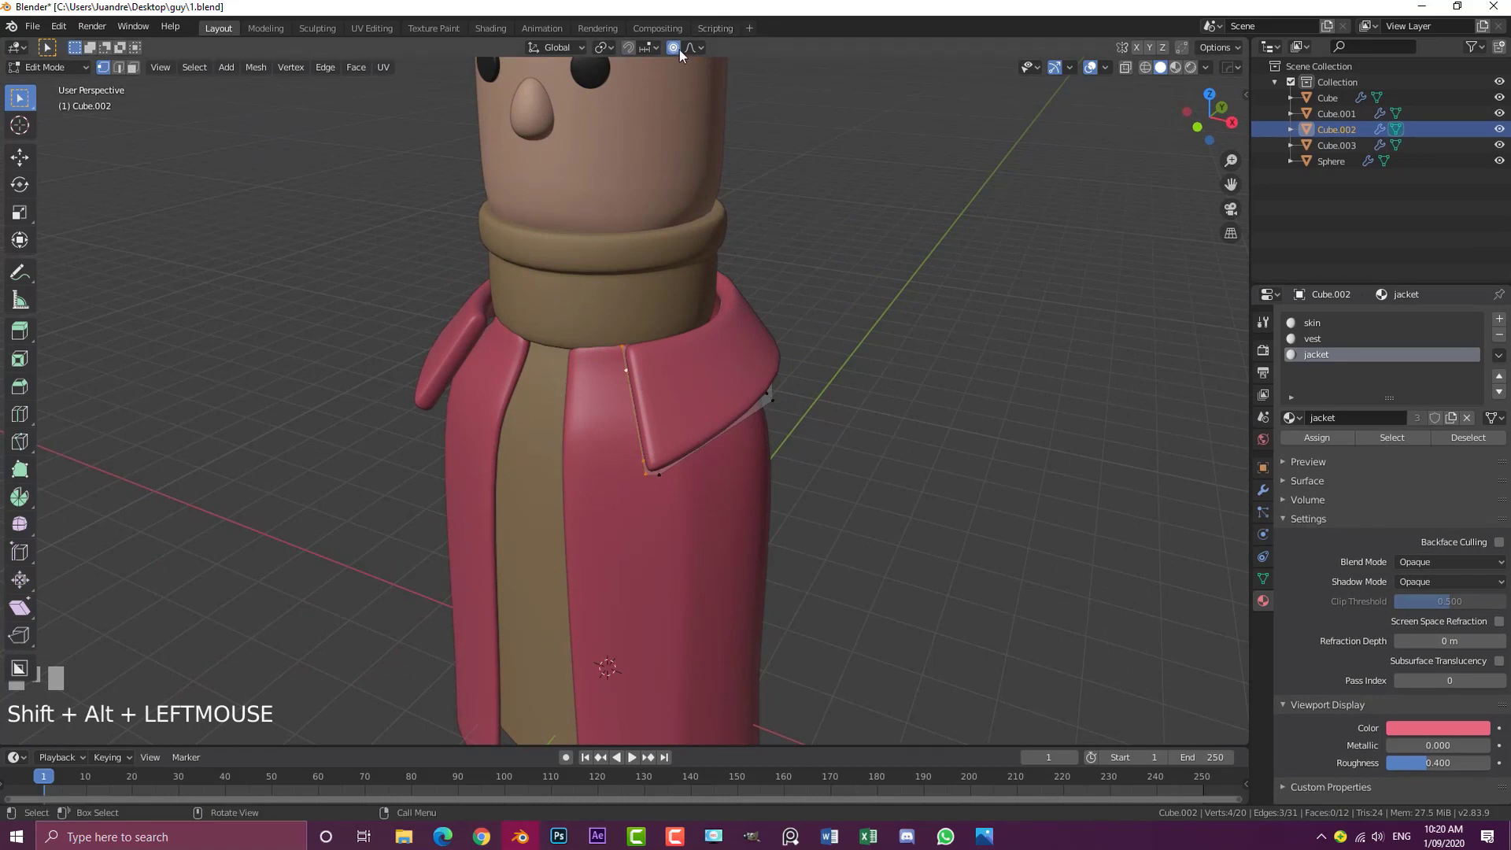
{"action": "middle_click_drag", "start_coordinate": [581, 348], "coordinate": [615, 395]}
{"action": "scroll", "coordinate": [616, 395], "scroll_direction": "up", "scroll_amount": 2}
{"action": "key", "text": "g"}
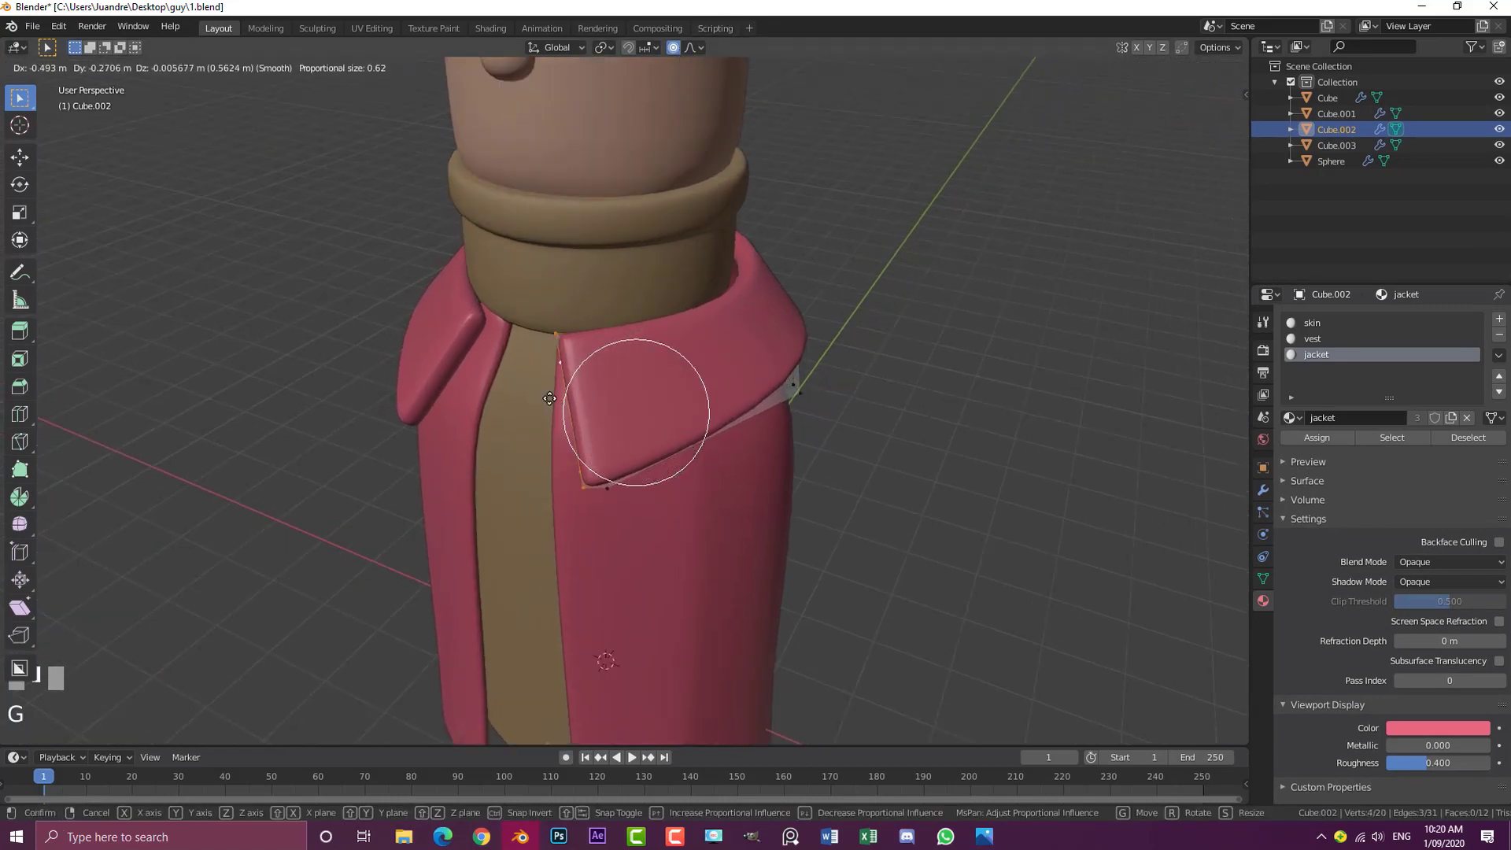
{"action": "left_click", "coordinate": [550, 398]}
Push the two middle vertices of the collar's front edge outward in wireframe shading to round it, and return to solid shading
{"action": "scroll", "coordinate": [607, 372], "scroll_direction": "up", "scroll_amount": 2}
{"action": "key", "text": "z"}
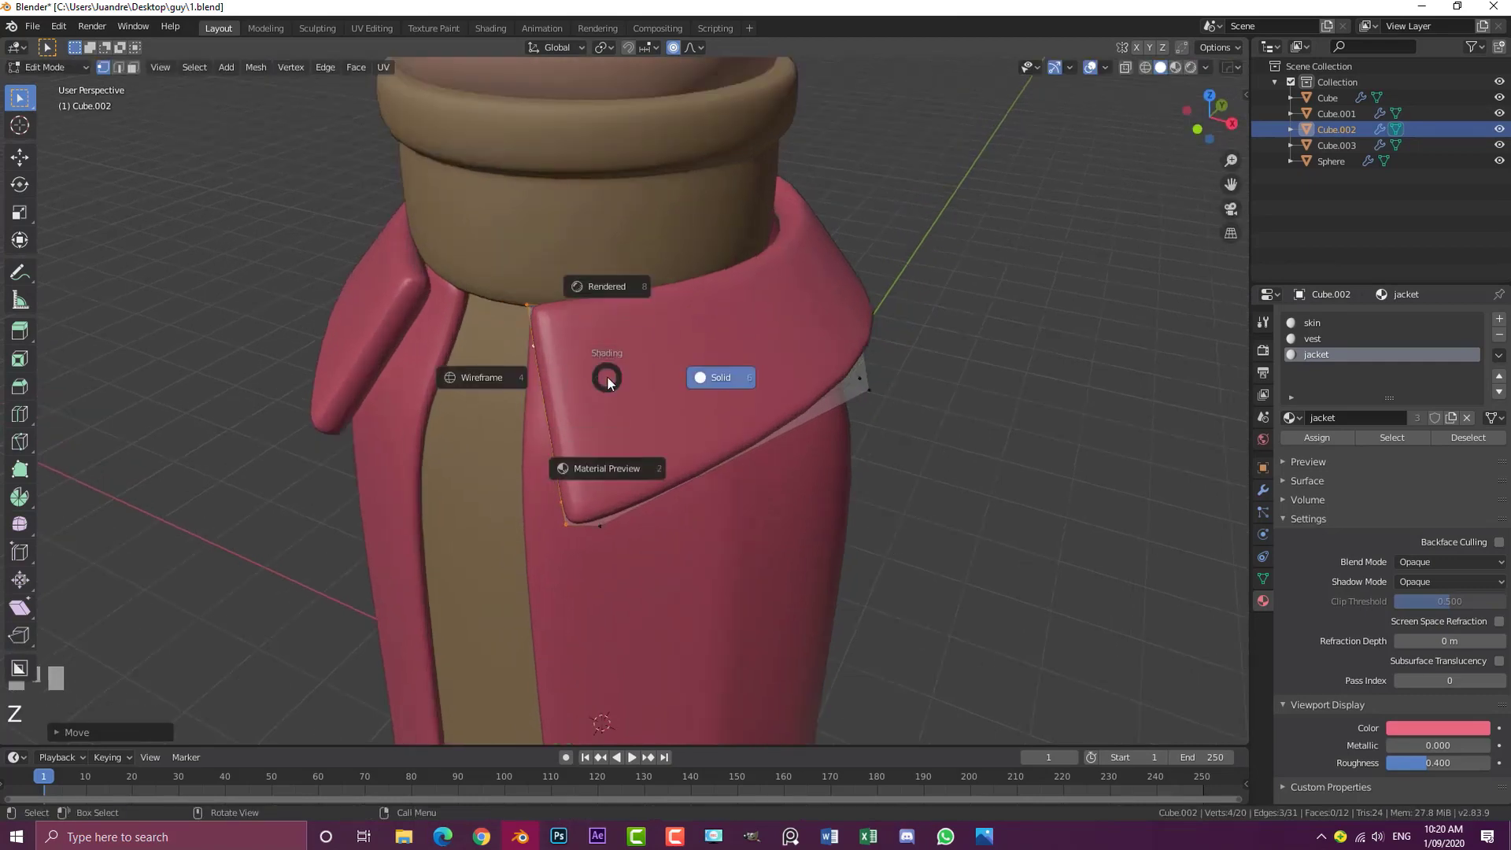
{"action": "left_click", "coordinate": [540, 351]}
{"action": "left_click", "coordinate": [560, 485], "text": "shift"}
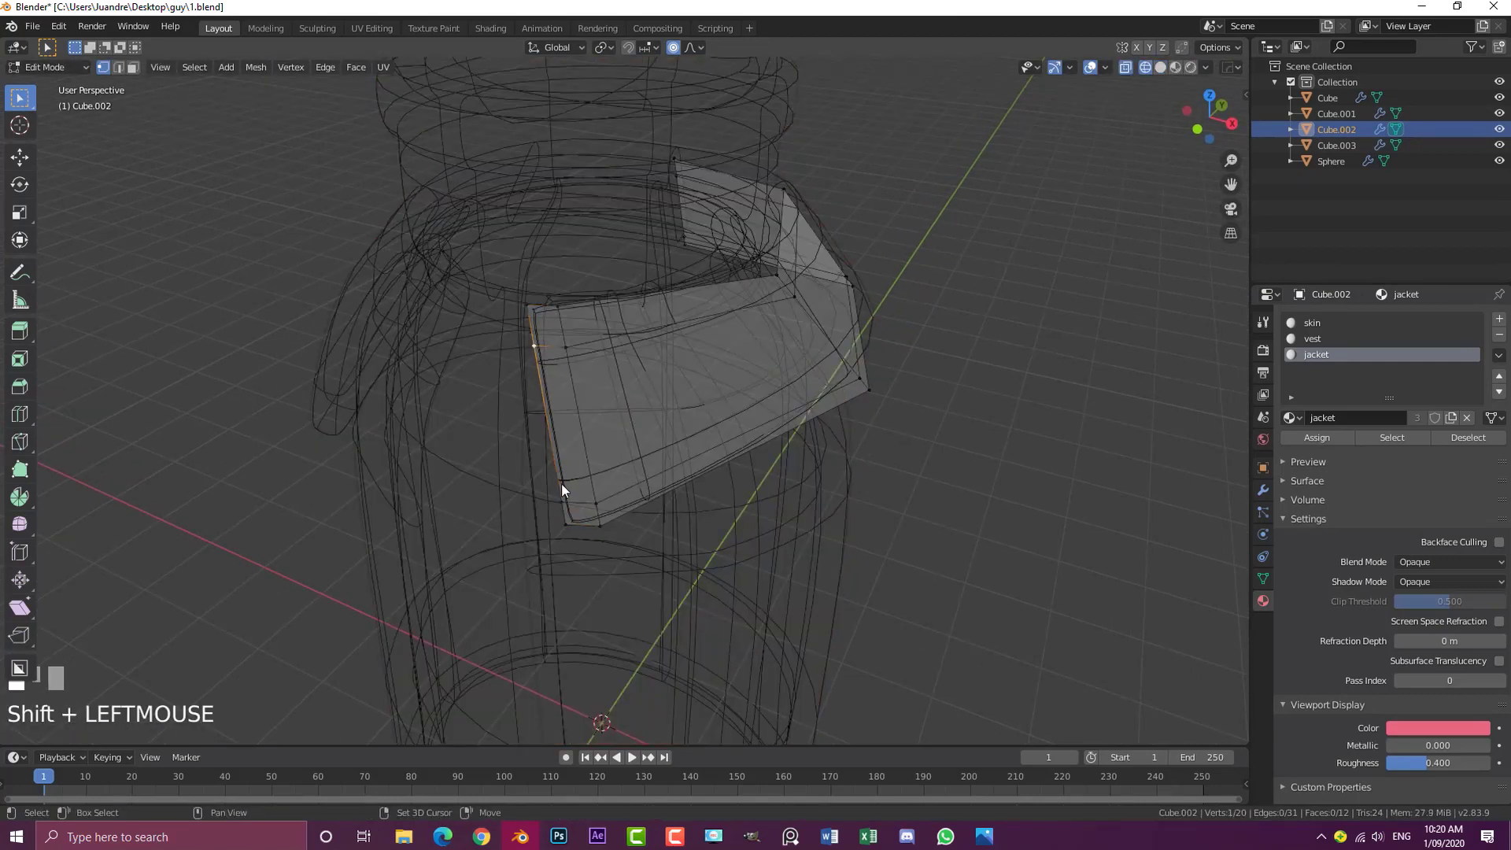
{"action": "middle_click_drag", "start_coordinate": [549, 465], "coordinate": [546, 456]}
{"action": "key", "text": "g"}
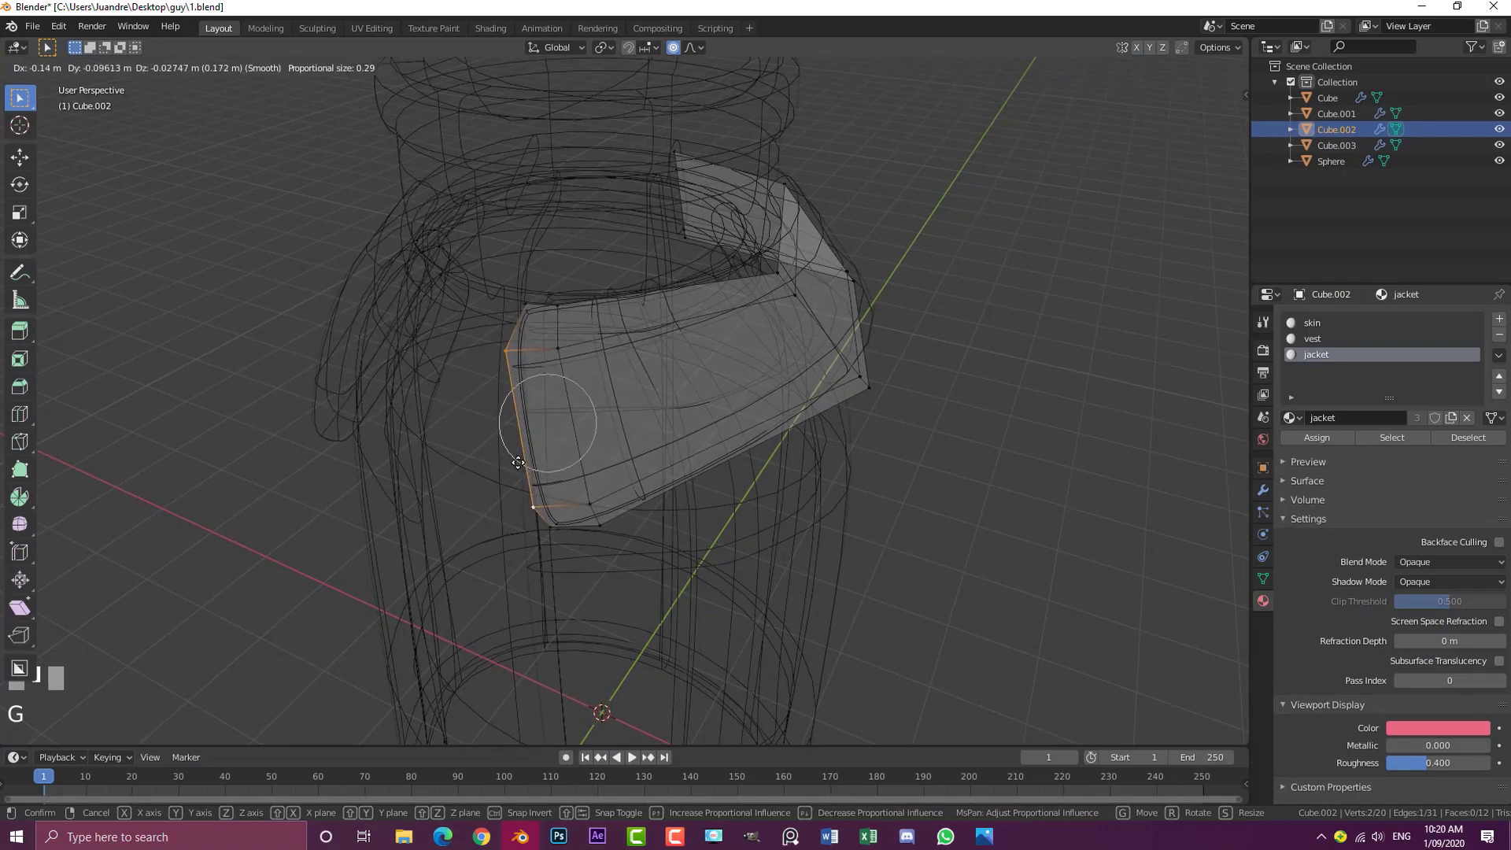
{"action": "left_click", "coordinate": [517, 461]}
{"action": "key", "text": "z"}
{"action": "left_click", "coordinate": [635, 470]}
{"action": "mouse_move", "coordinate": [587, 510]}
{"action": "middle_mouse_down"}
{"action": "mouse_move", "coordinate": [581, 466]}
{"action": "mouse_move", "coordinate": [558, 527]}
{"action": "middle_mouse_up"}
{"action": "key", "text": "alt+a"}
Try to move the collar's lower front corner vertex back along the jacket with proportional editing, and undo the move
{"action": "left_click", "coordinate": [571, 494]}
{"action": "key", "text": "g"}
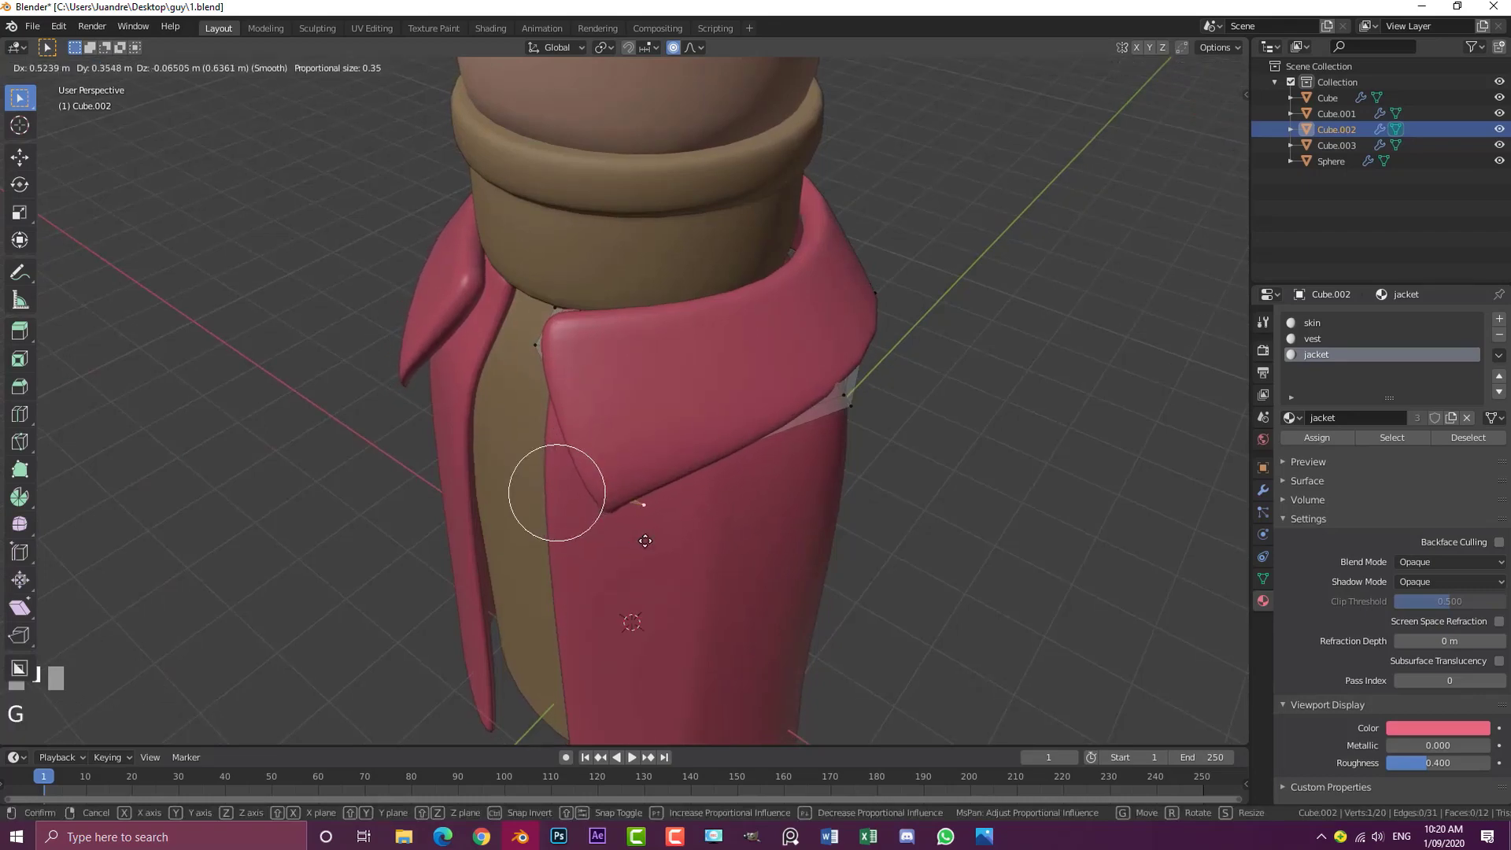
{"action": "left_click", "coordinate": [624, 508]}
{"action": "middle_click_drag", "start_coordinate": [623, 508], "coordinate": [607, 368]}
{"action": "key", "text": "ctrl+z"}
Move the collar's lower front corner vertex back and outward from a view below the jacket
{"action": "mouse_move", "coordinate": [656, 420]}
{"action": "middle_mouse_down"}
{"action": "mouse_move", "coordinate": [627, 402]}
{"action": "mouse_move", "coordinate": [681, 428]}
{"action": "mouse_move", "coordinate": [646, 429]}
{"action": "middle_mouse_up"}
{"action": "key", "text": "g"}
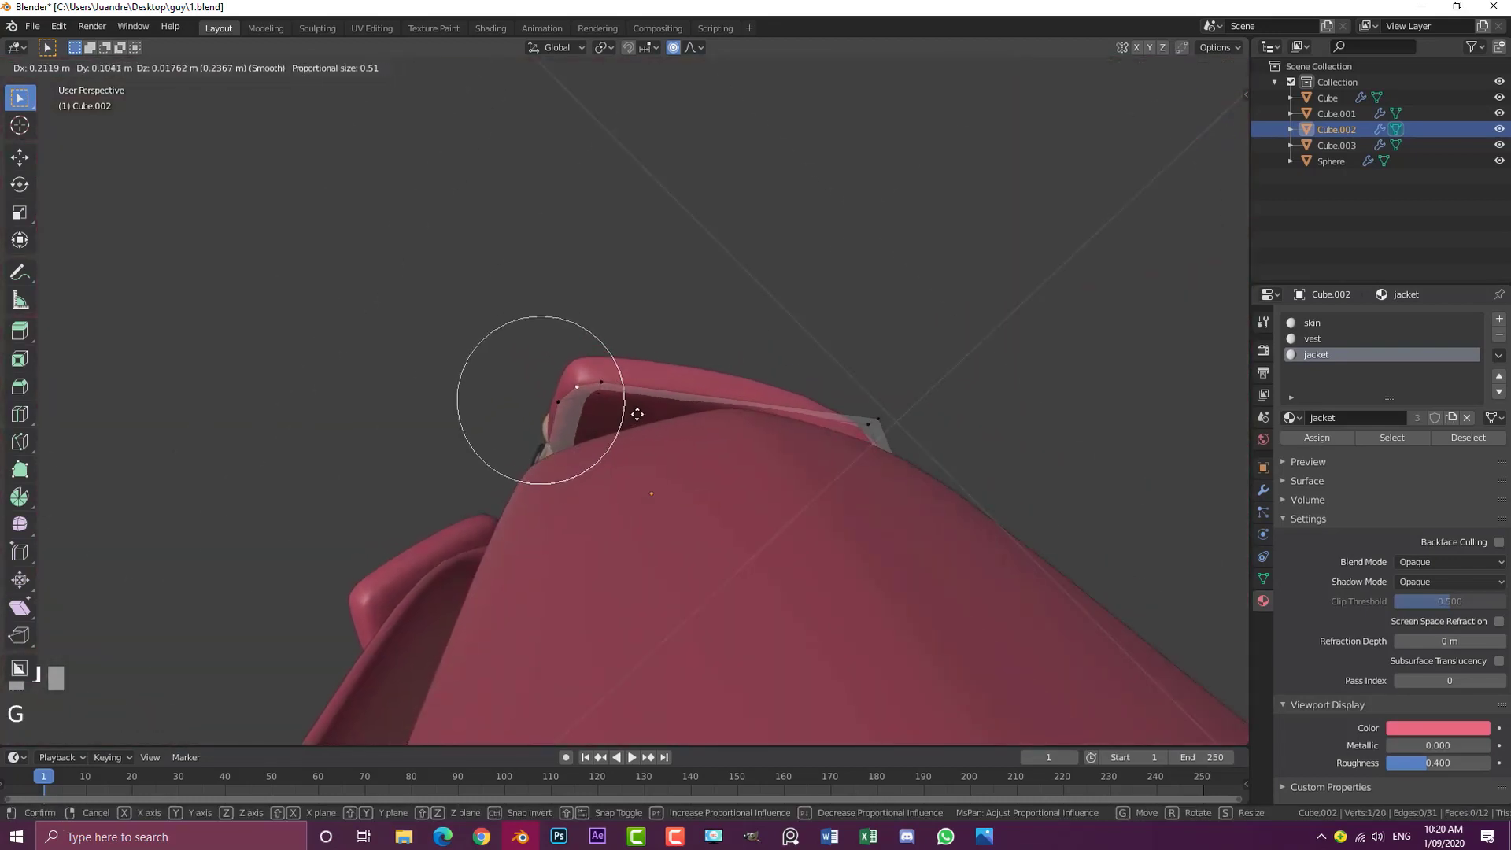
{"action": "middle_click_drag", "start_coordinate": [659, 410], "coordinate": [698, 574]}
{"action": "key", "text": "KP_1"}
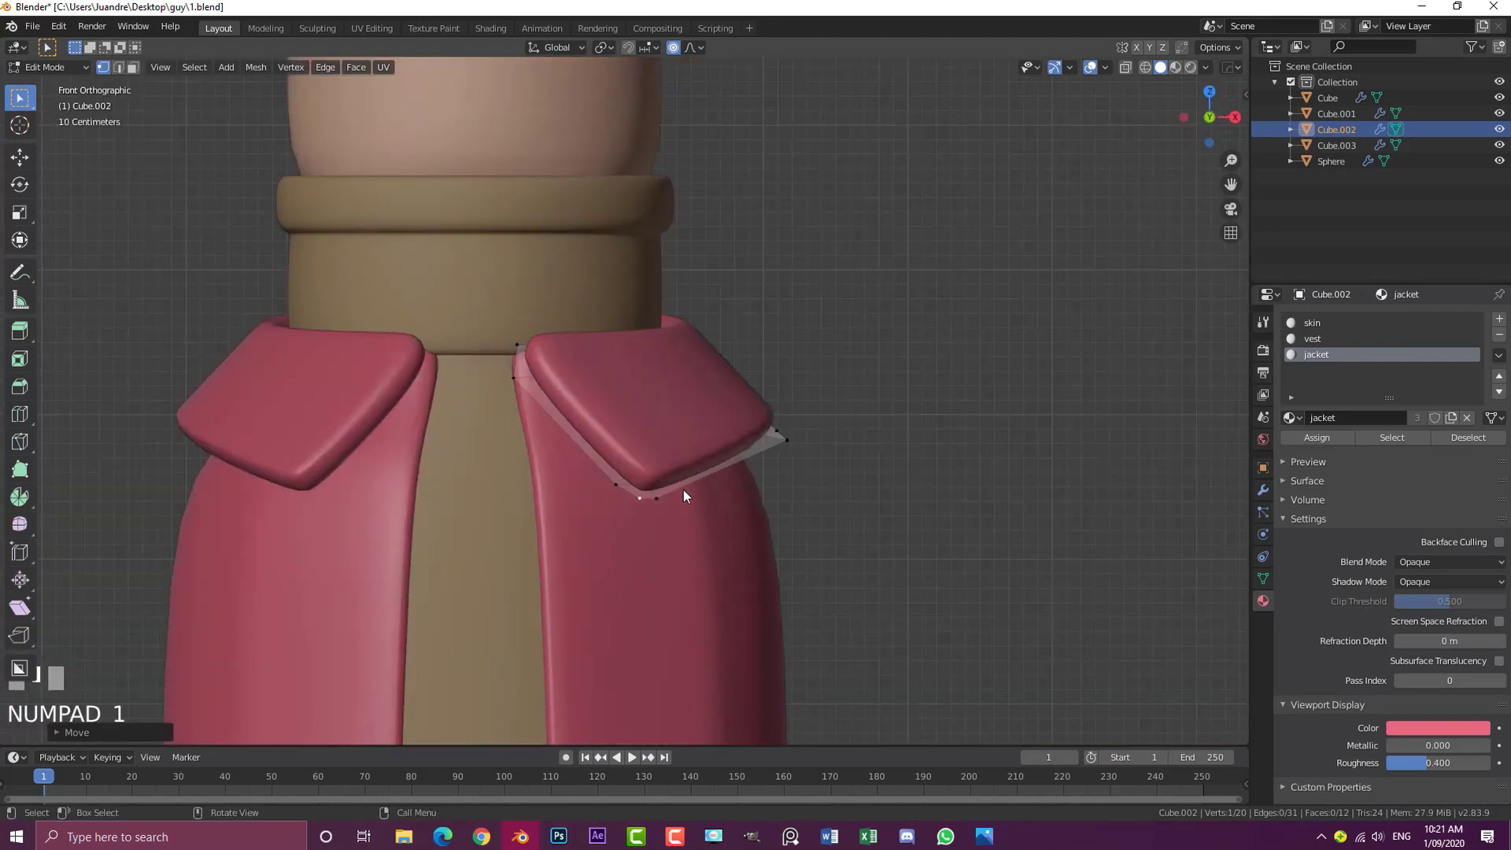
Move the collar's upper front corner vertex toward the jacket opening and the vertex below it up and back, using a smaller proportional editing radius
{"action": "middle_click_drag", "start_coordinate": [559, 272], "coordinate": [511, 376]}
{"action": "key", "text": "a"}
{"action": "key", "text": "a"}
{"action": "left_click", "coordinate": [521, 389]}
{"action": "left_click", "coordinate": [523, 328]}
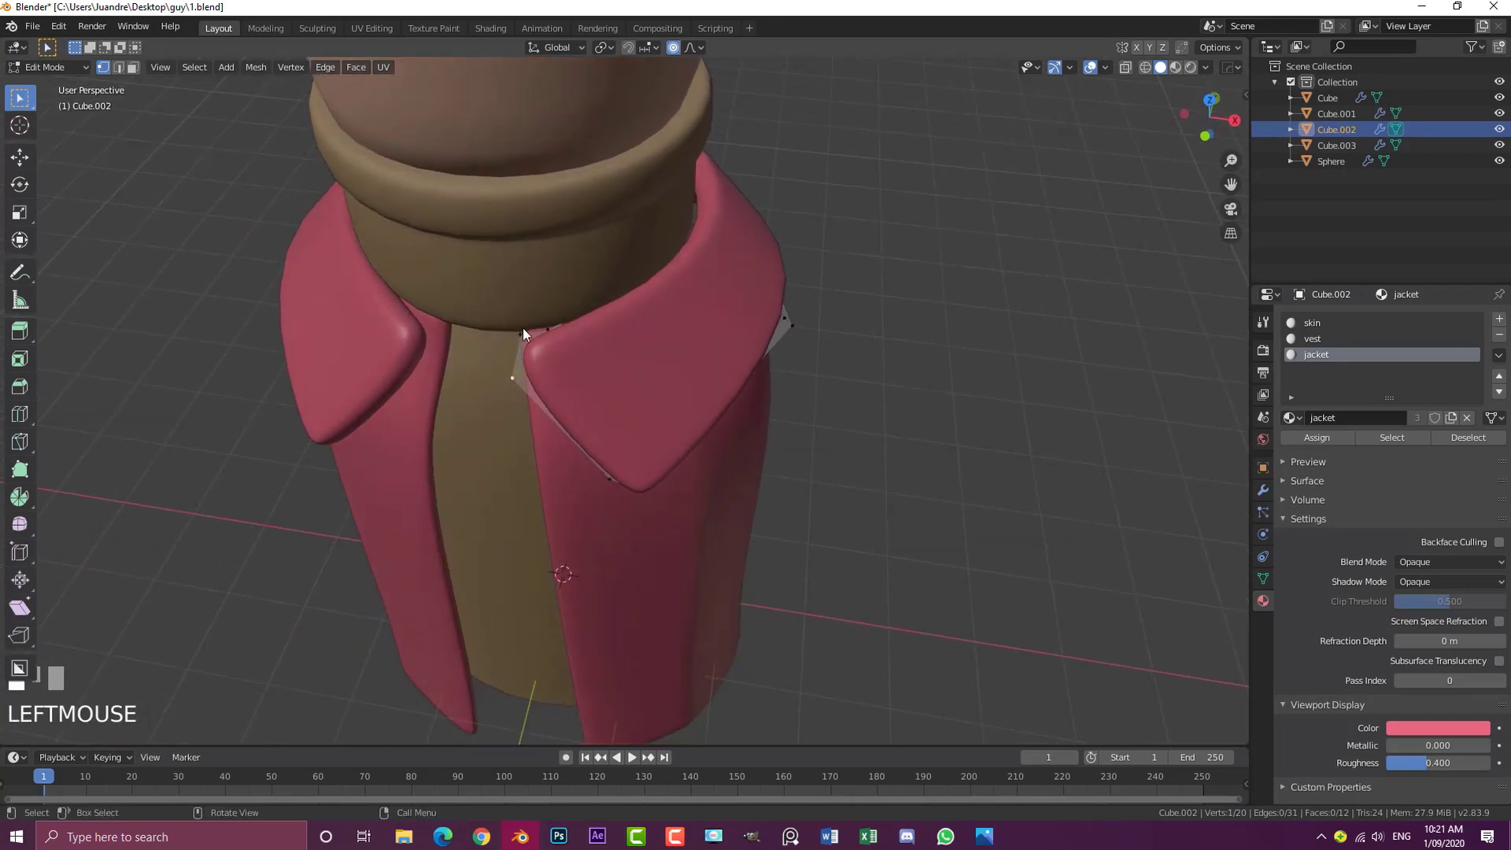
{"action": "key", "text": "g"}
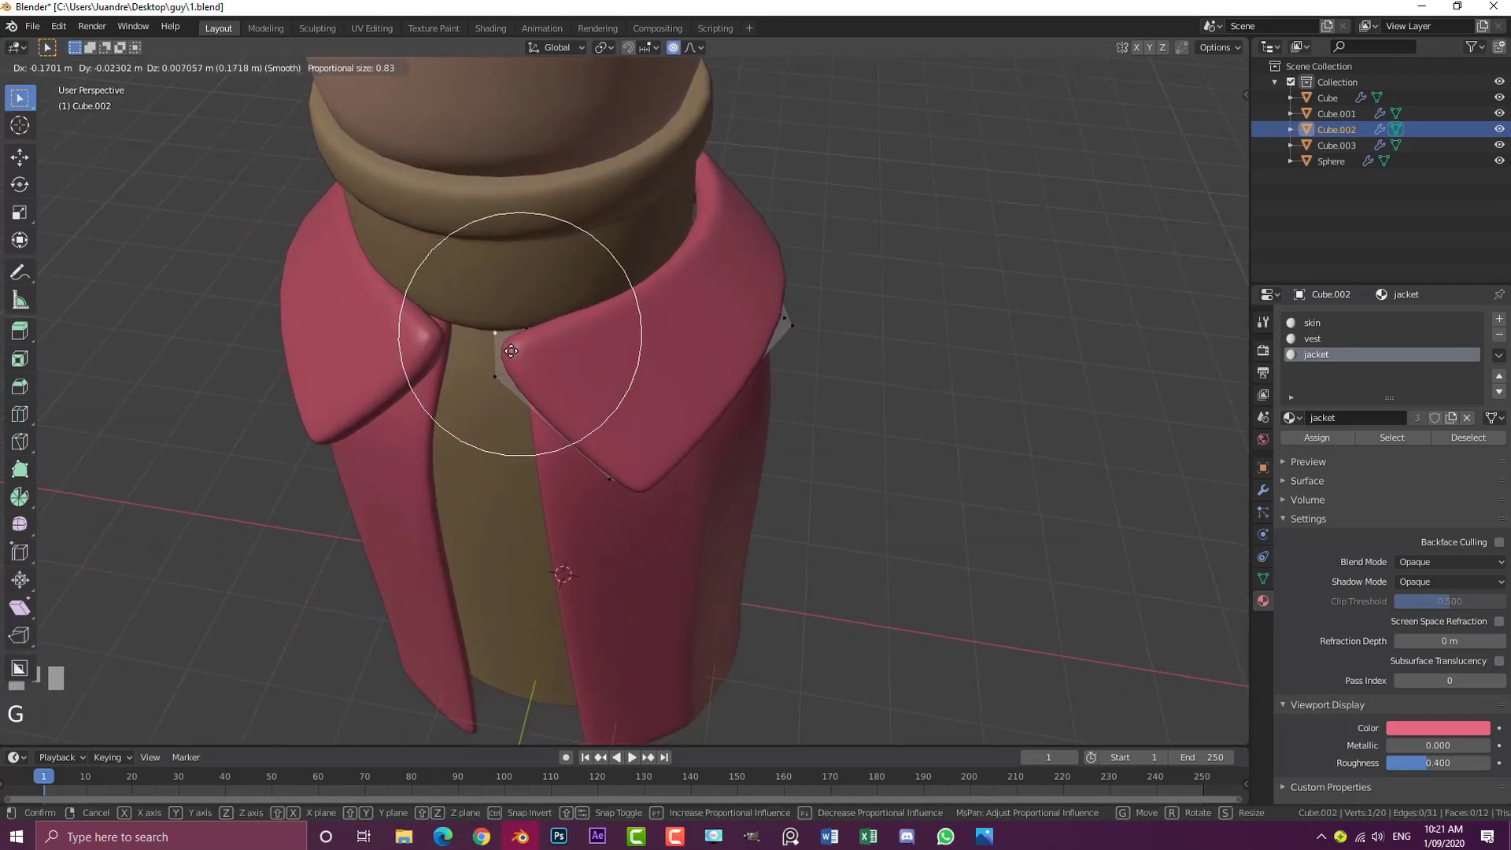
{"action": "scroll", "coordinate": [505, 347], "scroll_direction": "up", "scroll_amount": 2}
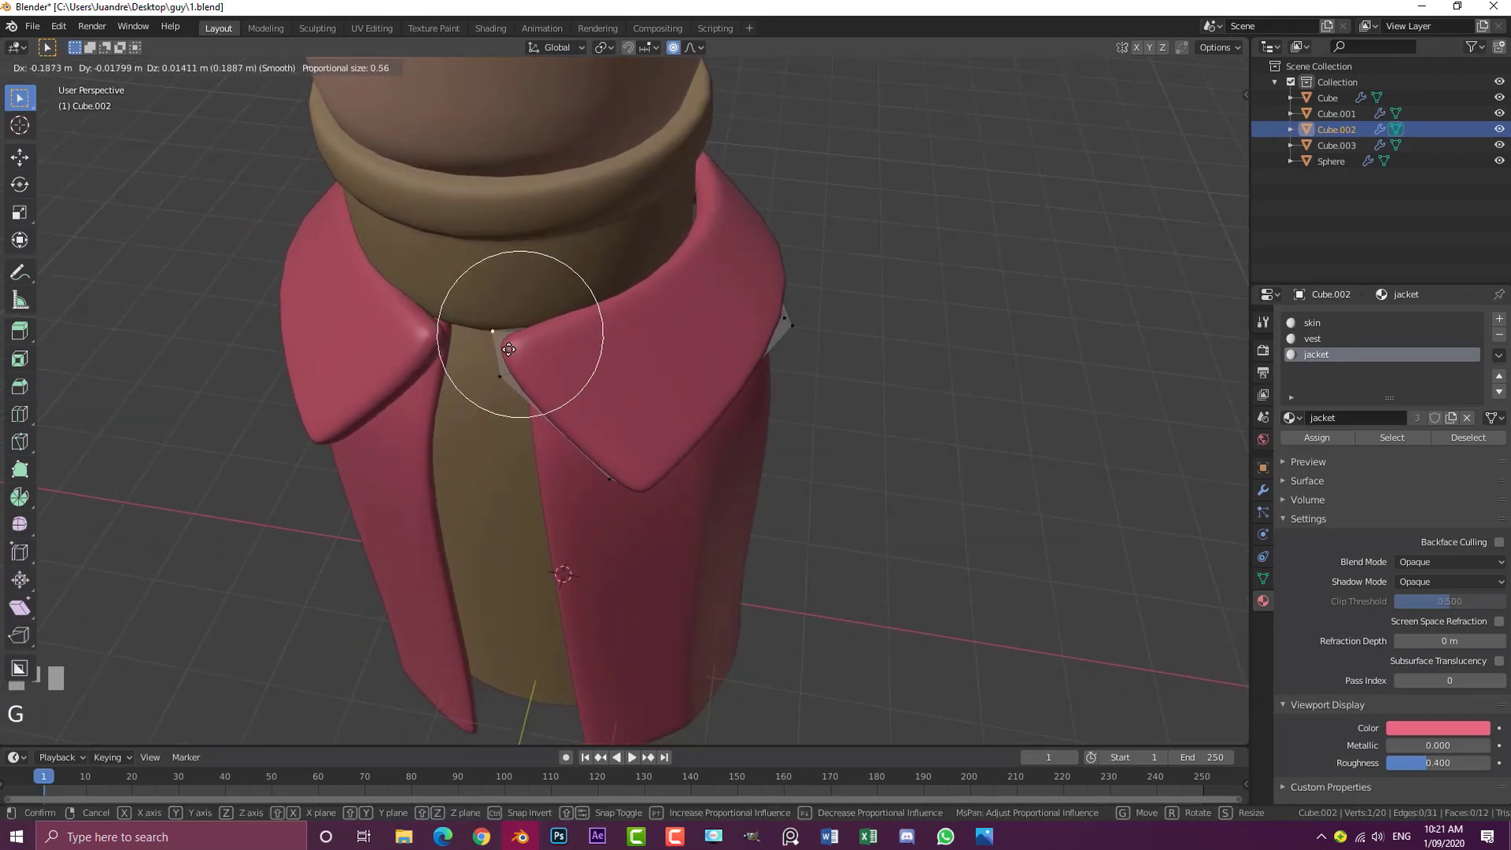
{"action": "left_click", "coordinate": [498, 385]}
{"action": "key", "text": "g"}
{"action": "scroll", "coordinate": [504, 369], "scroll_direction": "up", "scroll_amount": 5}
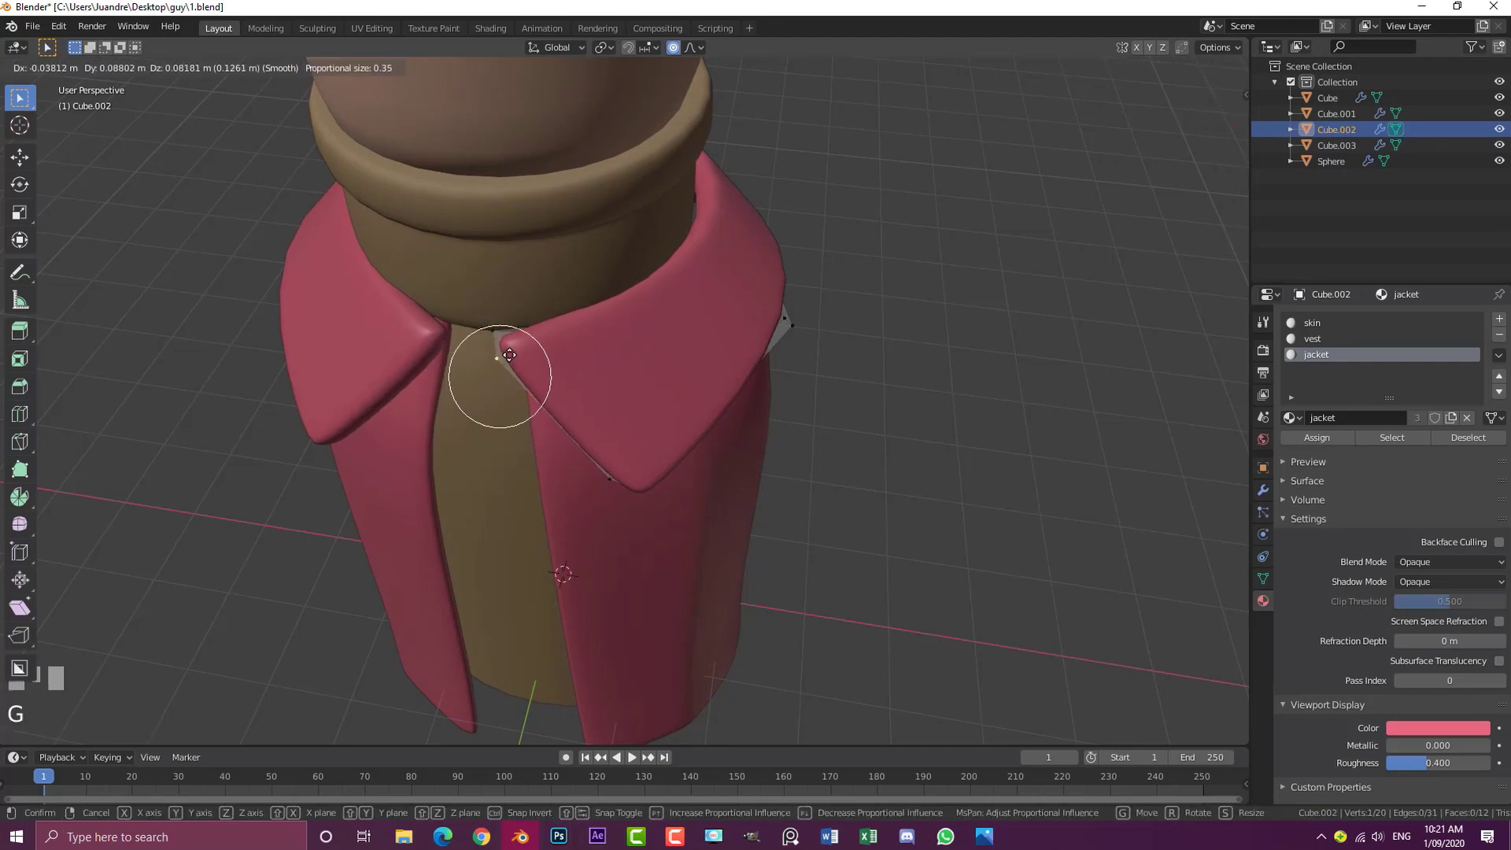
{"action": "left_click", "coordinate": [512, 354]}
Move the collar's lower front corner vertex inward, closer to the jacket, with proportional editing, and return to Object Mode
{"action": "scroll", "coordinate": [624, 388], "scroll_direction": "down", "scroll_amount": 3}
{"action": "middle_click_drag", "start_coordinate": [625, 390], "coordinate": [673, 498]}
{"action": "key", "text": "Tab"}
{"action": "key", "text": "alt+a"}
{"action": "scroll", "coordinate": [599, 398], "scroll_direction": "up", "scroll_amount": 3}
{"action": "key", "text": "Tab"}
{"action": "scroll", "coordinate": [597, 400], "scroll_direction": "up", "scroll_amount": 2}
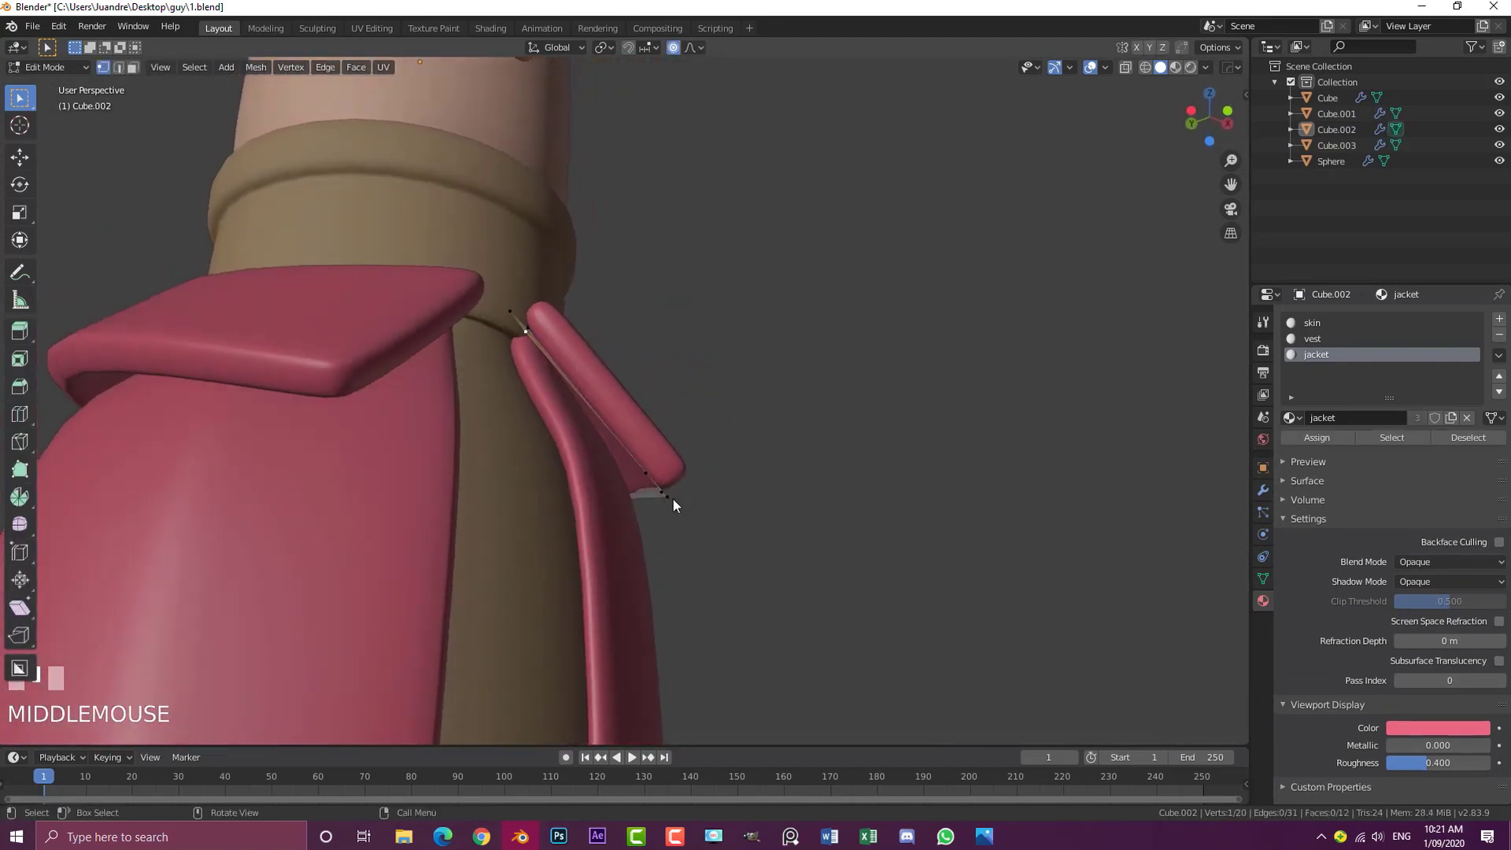
{"action": "left_click", "coordinate": [672, 503]}
{"action": "key", "text": "g"}
{"action": "left_click", "coordinate": [666, 520]}
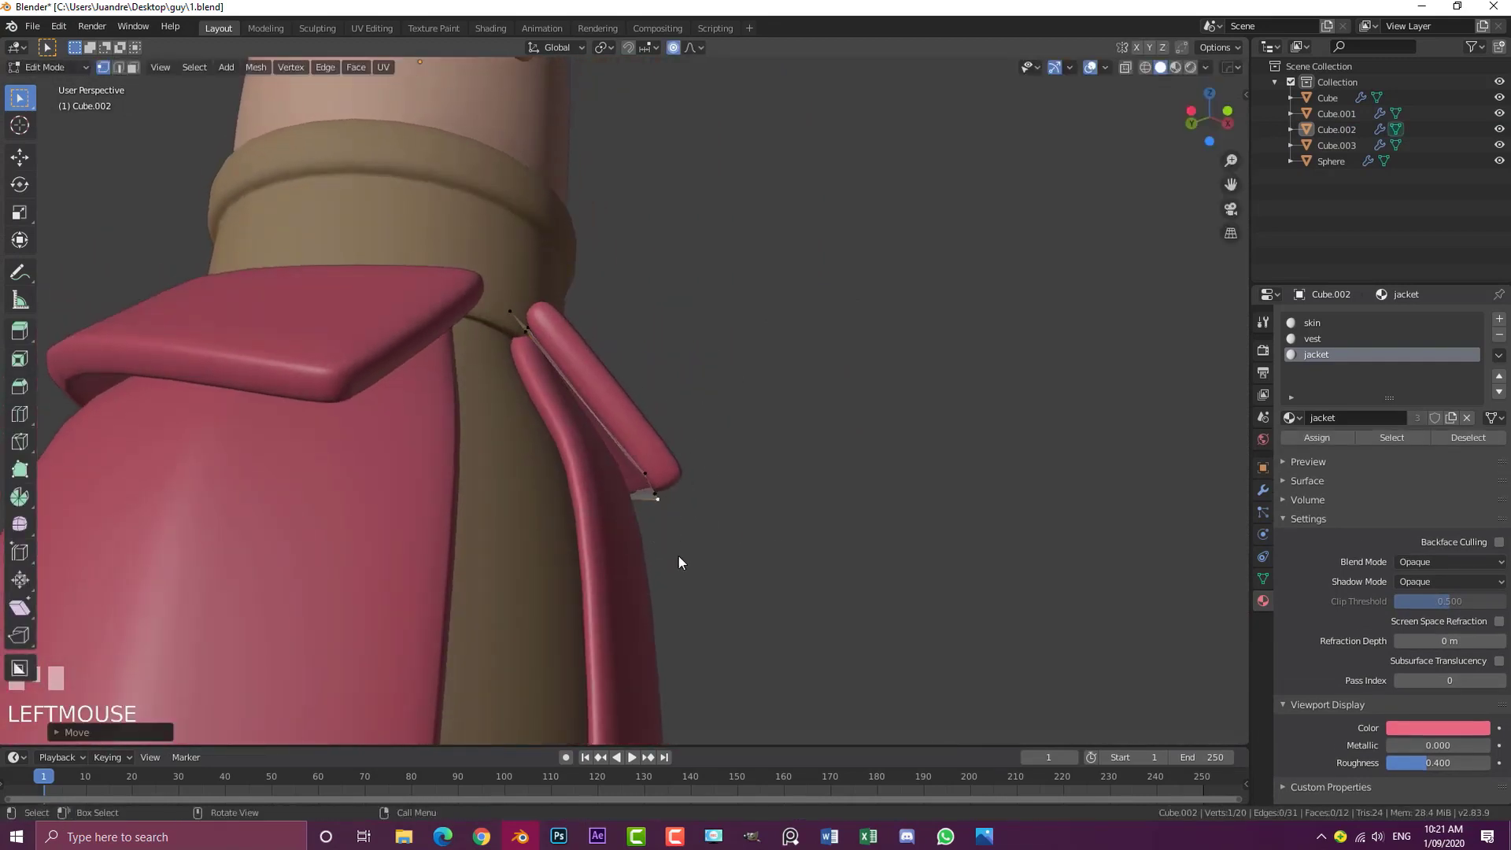
{"action": "key", "text": "g"}
{"action": "scroll", "coordinate": [658, 560], "scroll_direction": "down", "scroll_amount": 3}
{"action": "left_click", "coordinate": [659, 558]}
{"action": "middle_click_drag", "start_coordinate": [731, 390], "coordinate": [612, 442]}
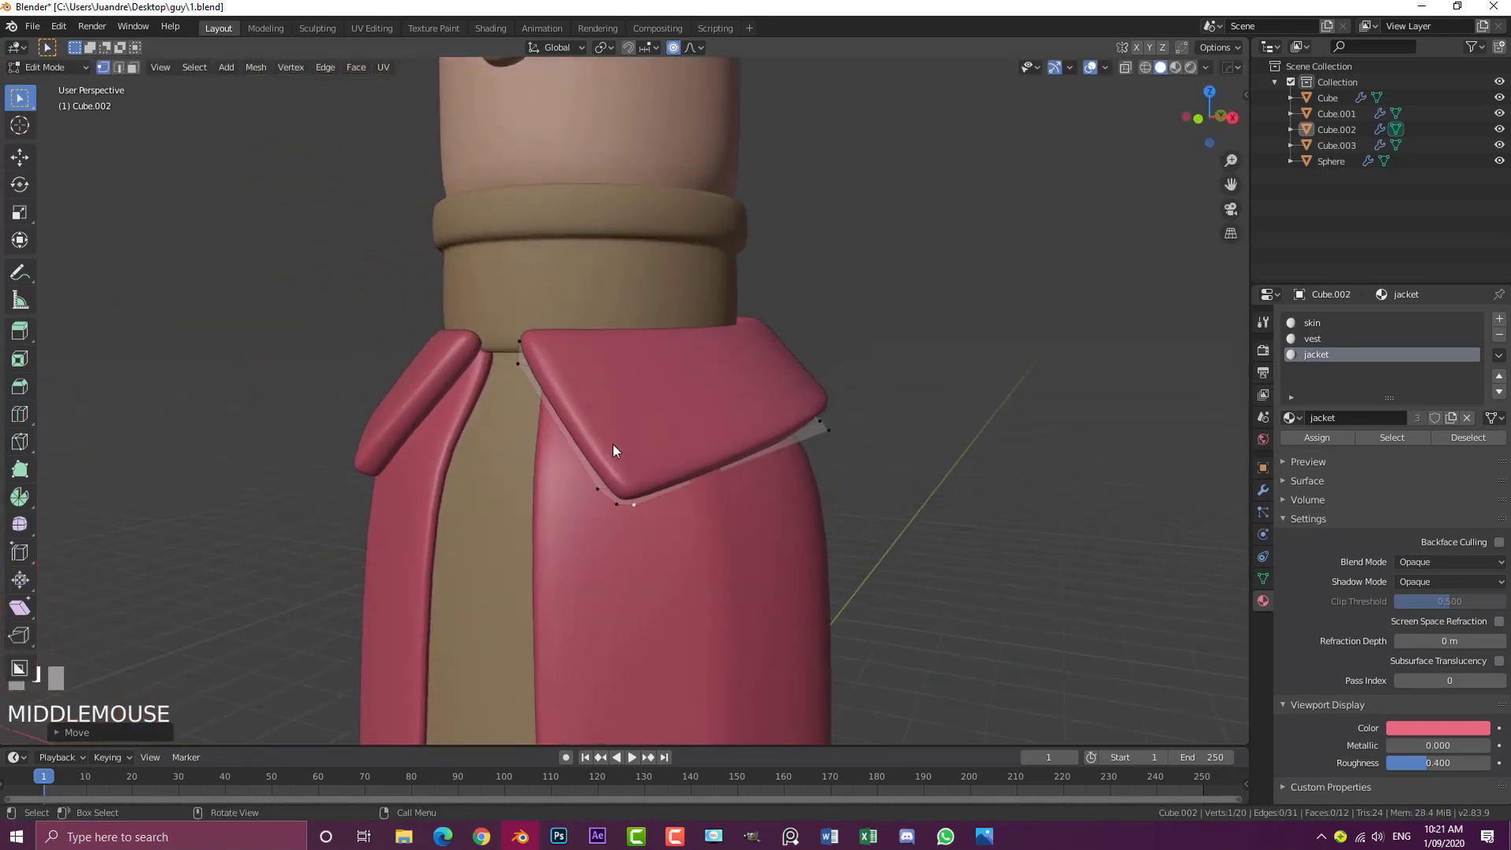
{"action": "key", "text": "Tab"}
Add a camera to the scene from the front view
{"action": "scroll", "coordinate": [612, 423], "scroll_direction": "down", "scroll_amount": 3}
{"action": "key", "text": "KP_1"}
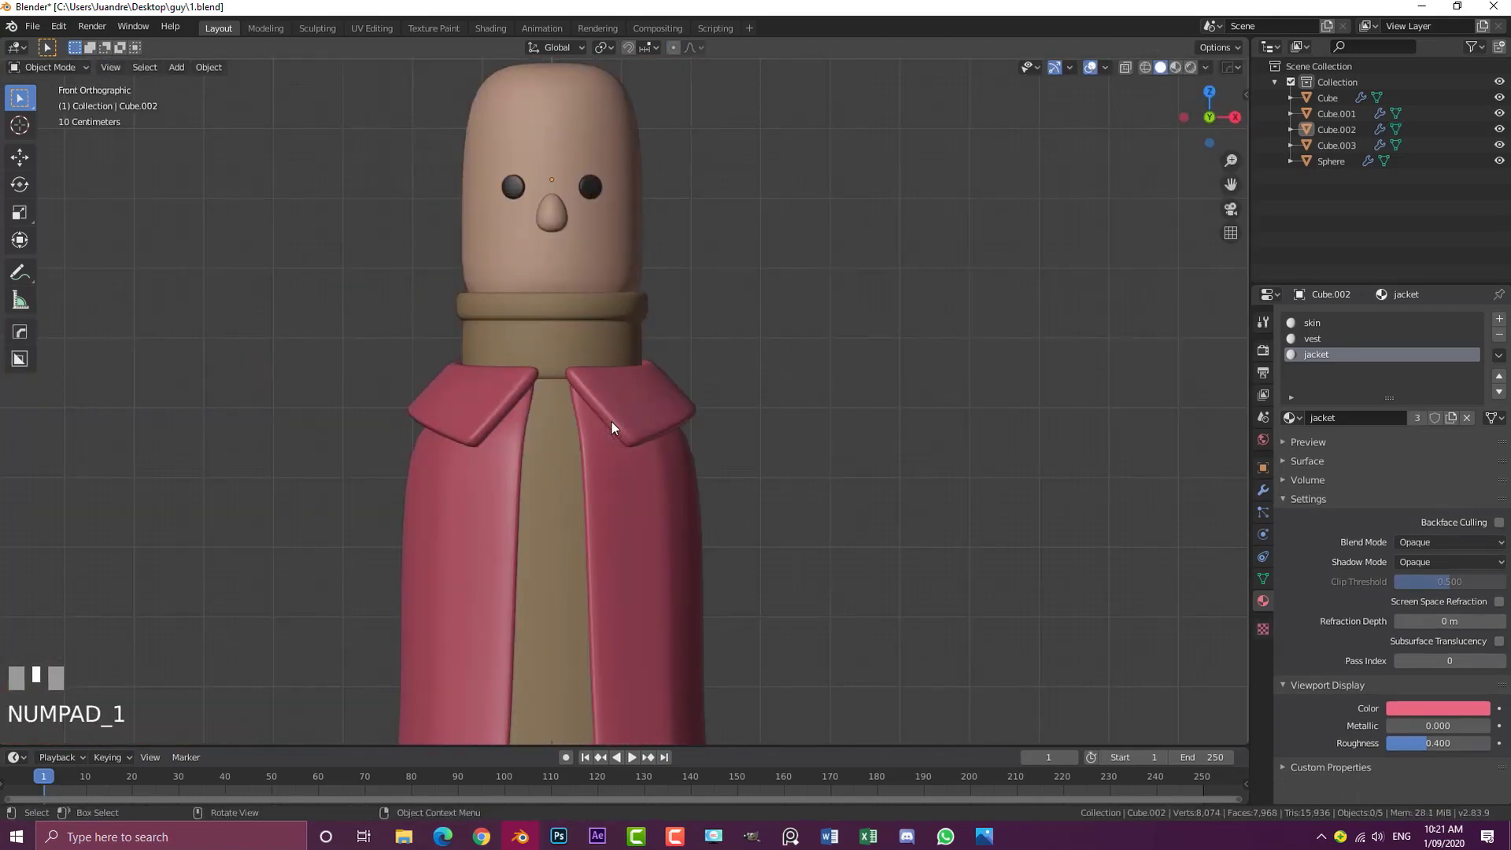
{"action": "scroll", "coordinate": [596, 508], "scroll_direction": "down", "scroll_amount": 2}
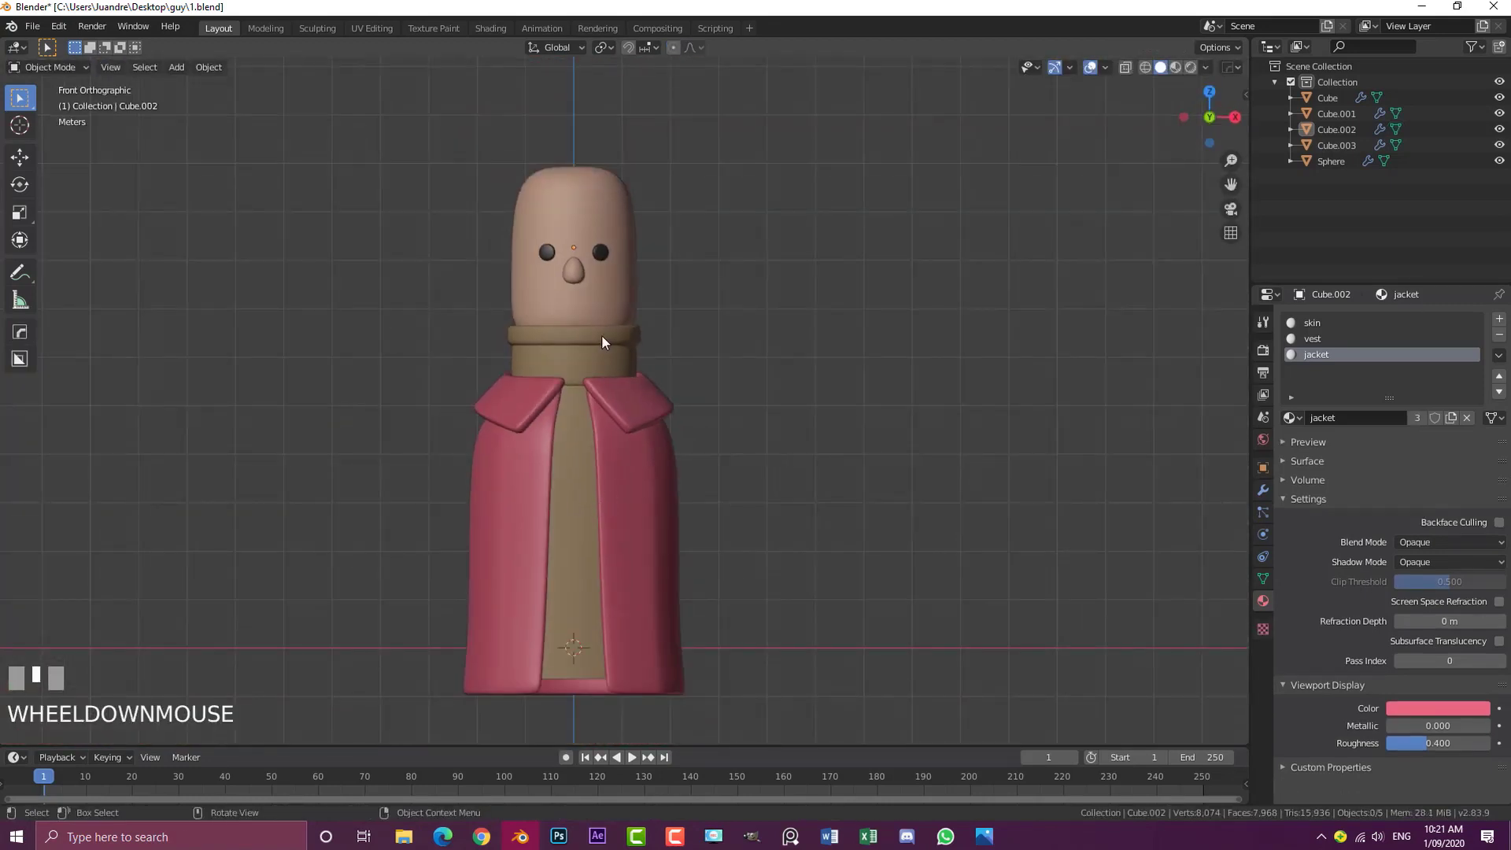
{"action": "middle_click_drag", "start_coordinate": [619, 296], "coordinate": [611, 258], "text": "shift"}
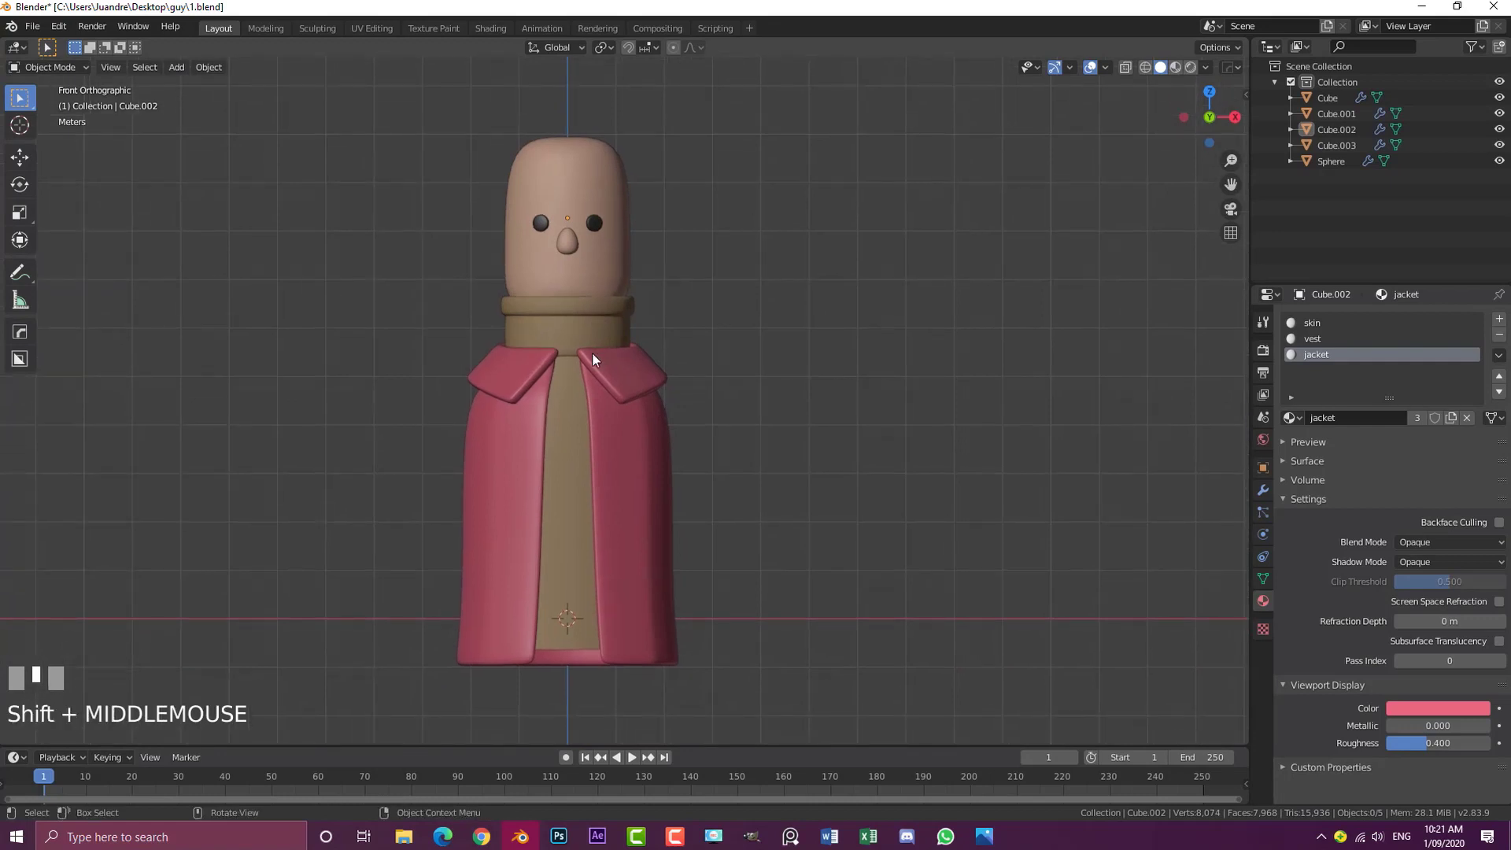
{"action": "scroll", "coordinate": [590, 370], "scroll_direction": "down", "scroll_amount": 2}
{"action": "scroll", "coordinate": [590, 370], "scroll_direction": "up", "scroll_amount": 2}
{"action": "middle_click_drag", "start_coordinate": [590, 370], "coordinate": [607, 486], "text": "shift"}
{"action": "key", "text": "shift+a"}
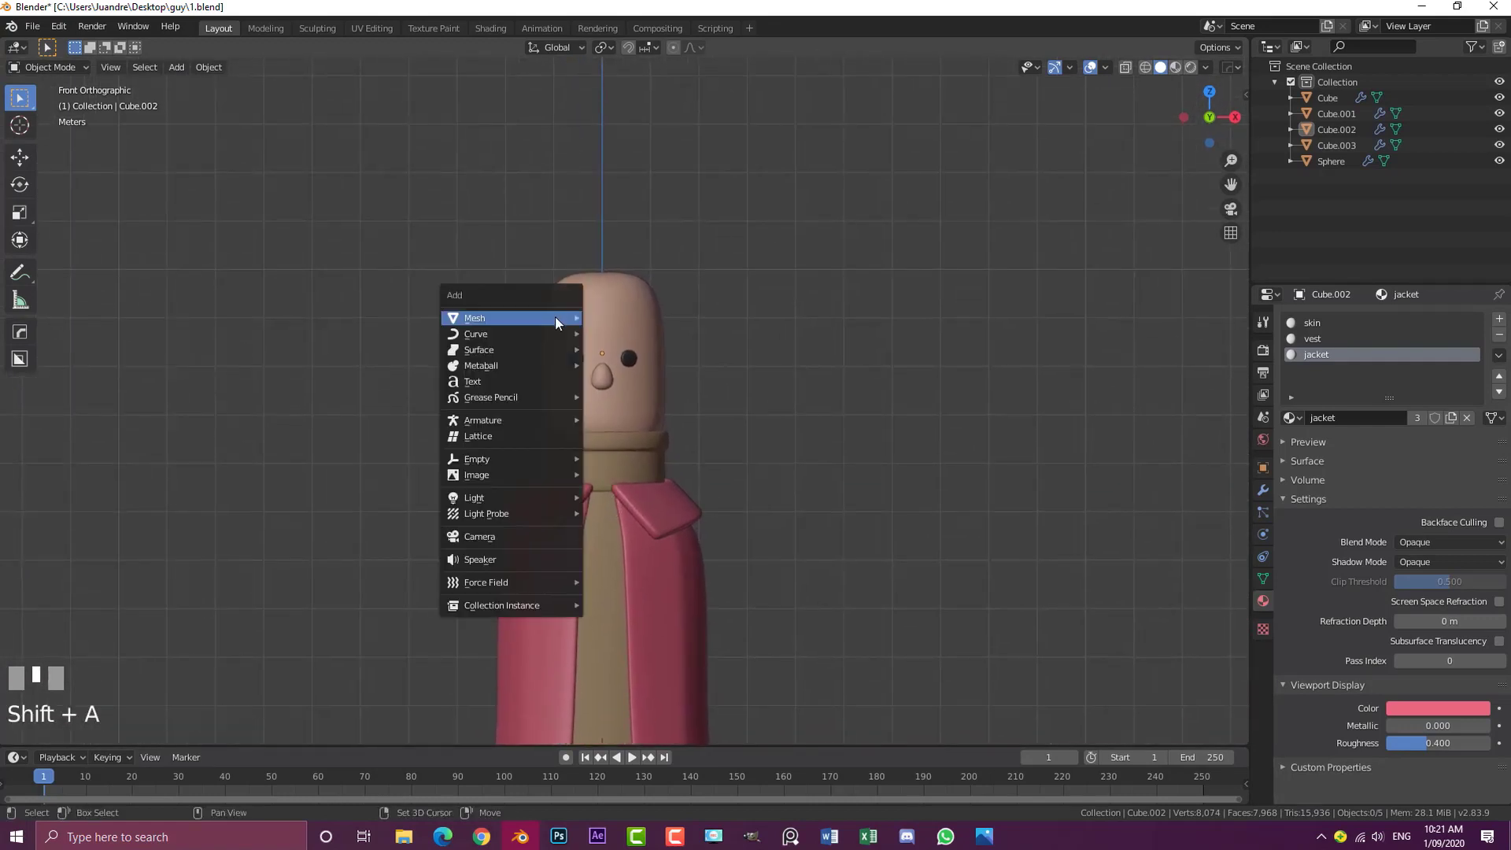
{"action": "left_click", "coordinate": [496, 536]}
Move the camera along Y to the front of the character and raise it along Z to about collar height
{"action": "scroll", "coordinate": [752, 470], "scroll_direction": "down", "scroll_amount": 2}
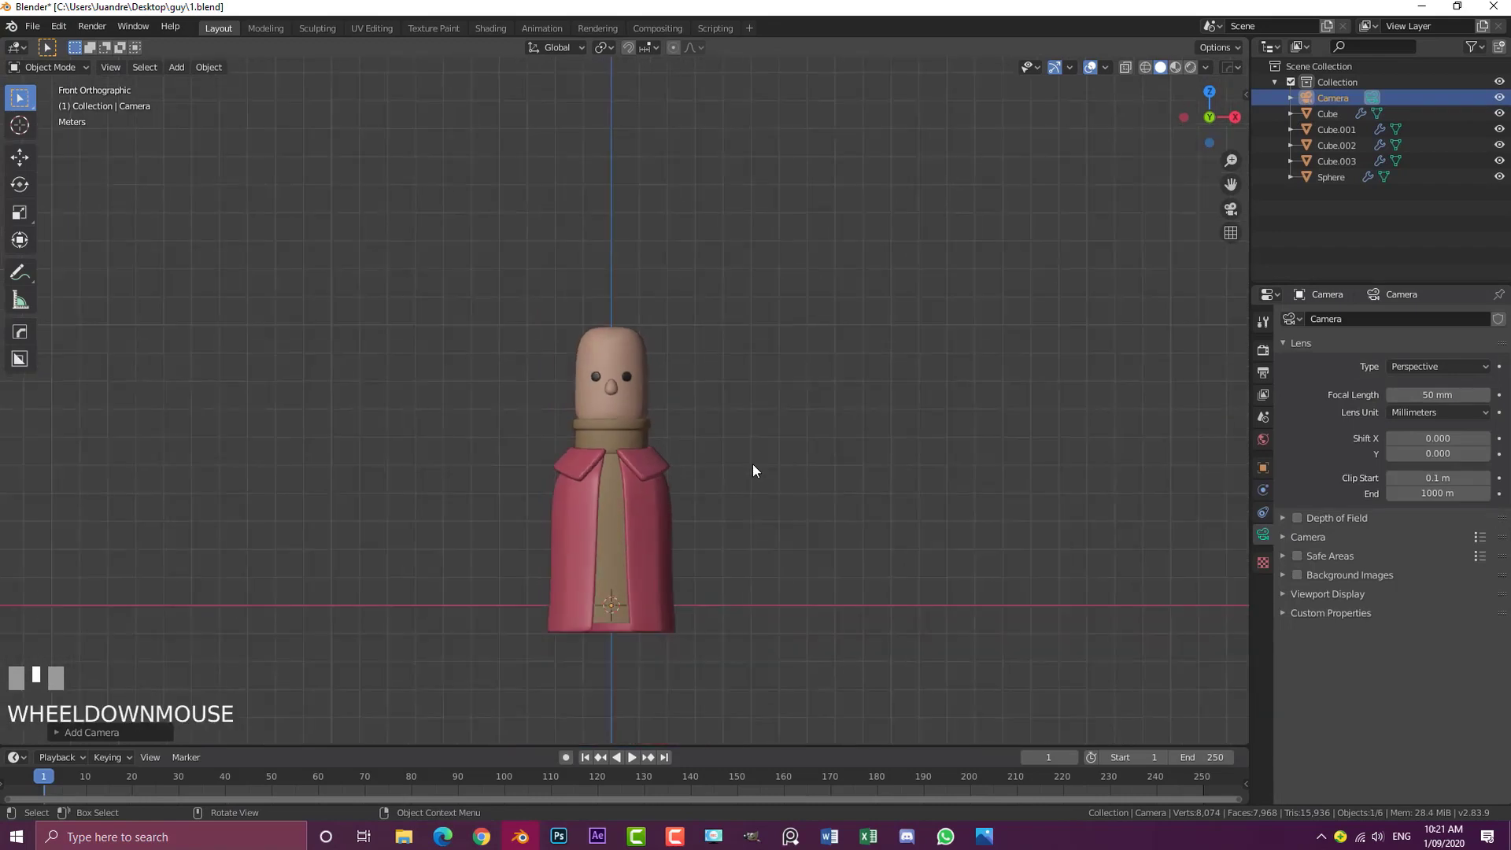
{"action": "middle_click_drag", "start_coordinate": [752, 469], "coordinate": [671, 499]}
{"action": "key", "text": "g"}
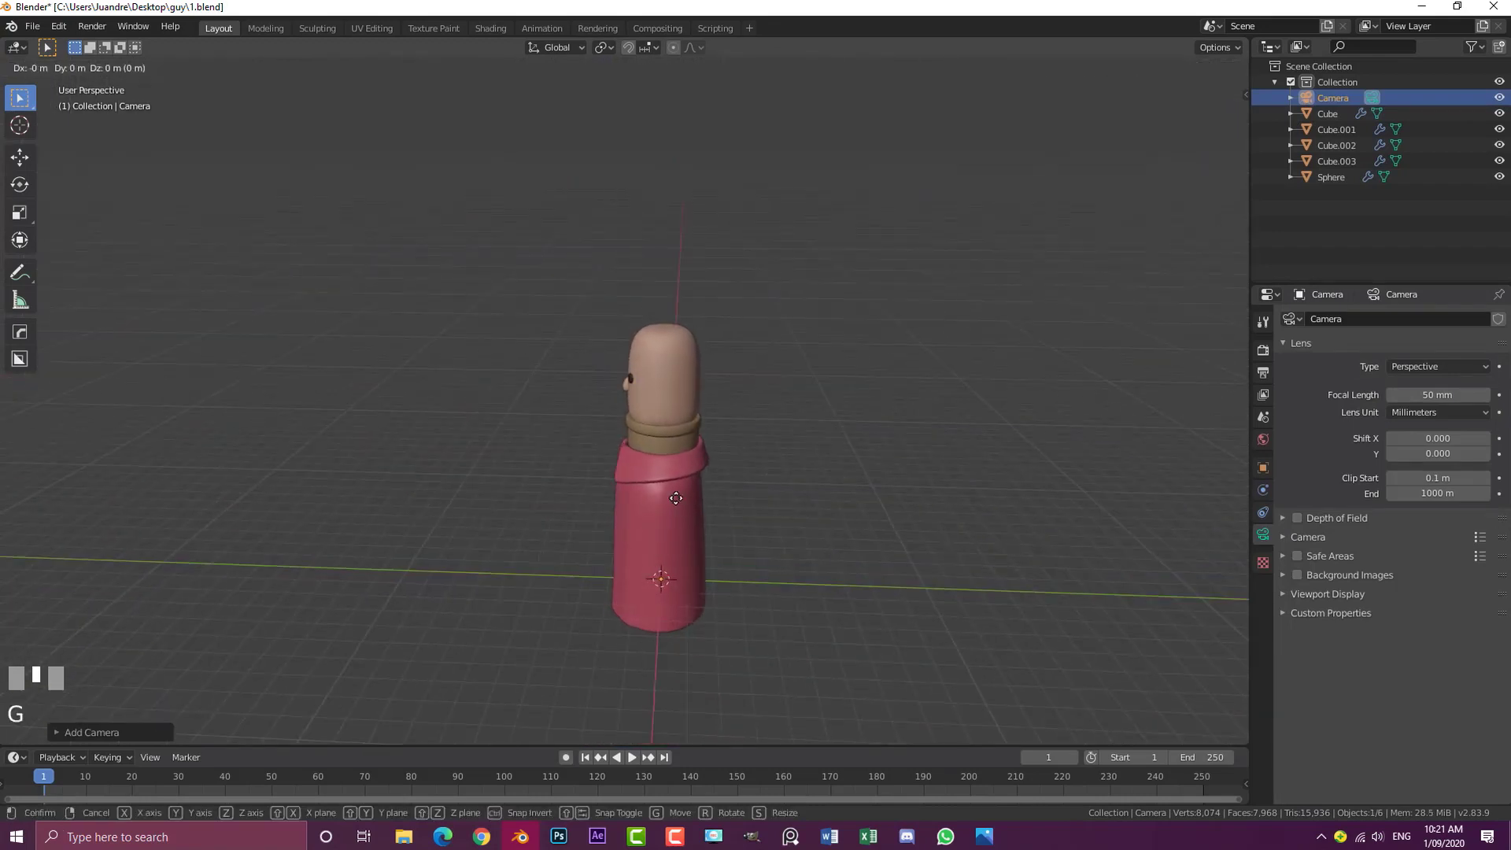
{"action": "key", "text": "y"}
{"action": "left_click", "coordinate": [462, 466]}
{"action": "middle_click_drag", "start_coordinate": [472, 513], "coordinate": [503, 506]}
{"action": "key", "text": "g"}
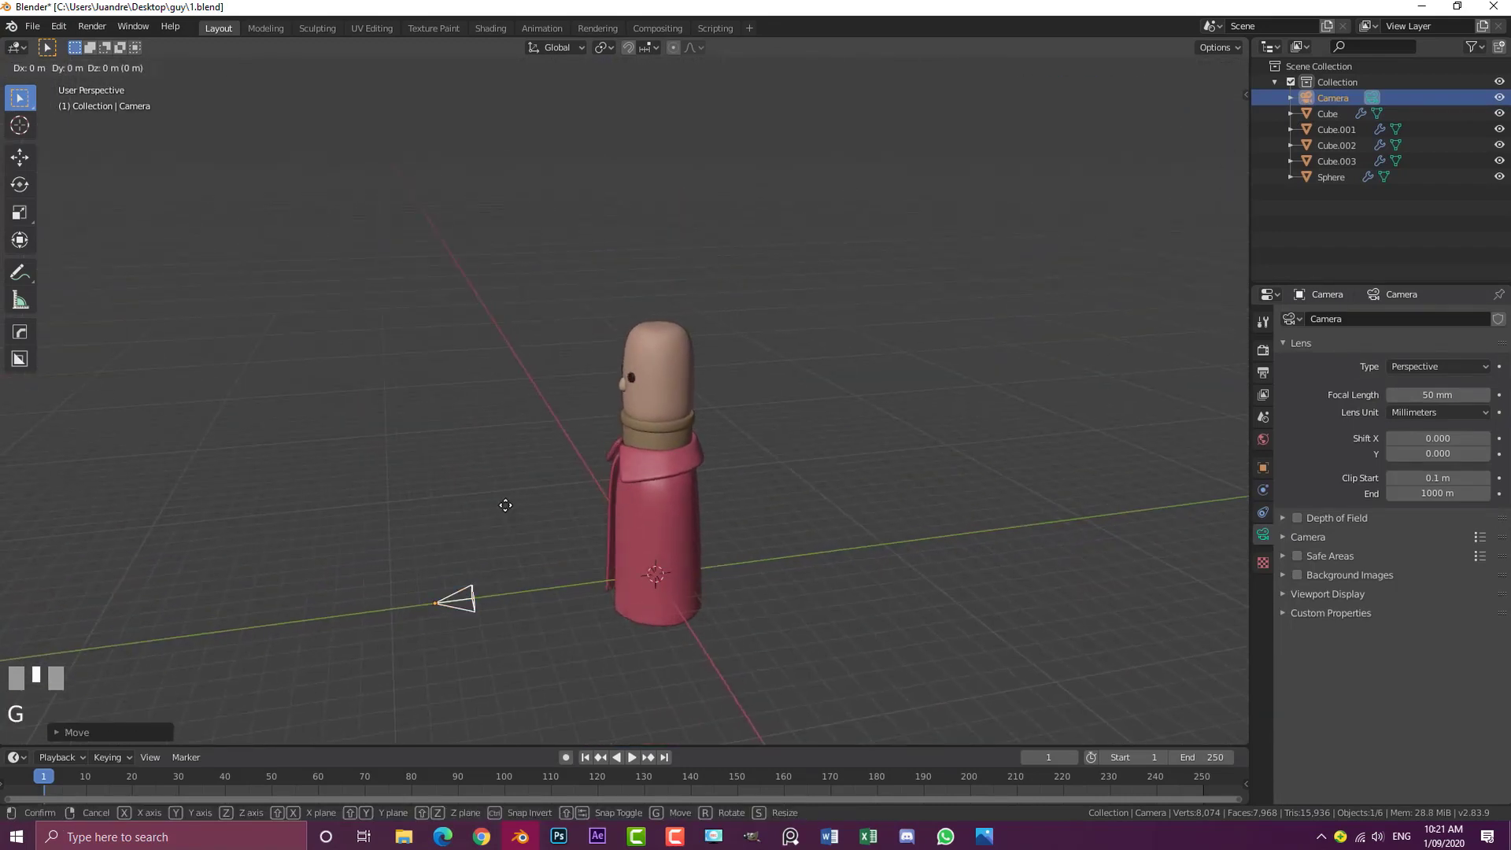
{"action": "key", "text": "z"}
{"action": "left_click", "coordinate": [517, 345]}
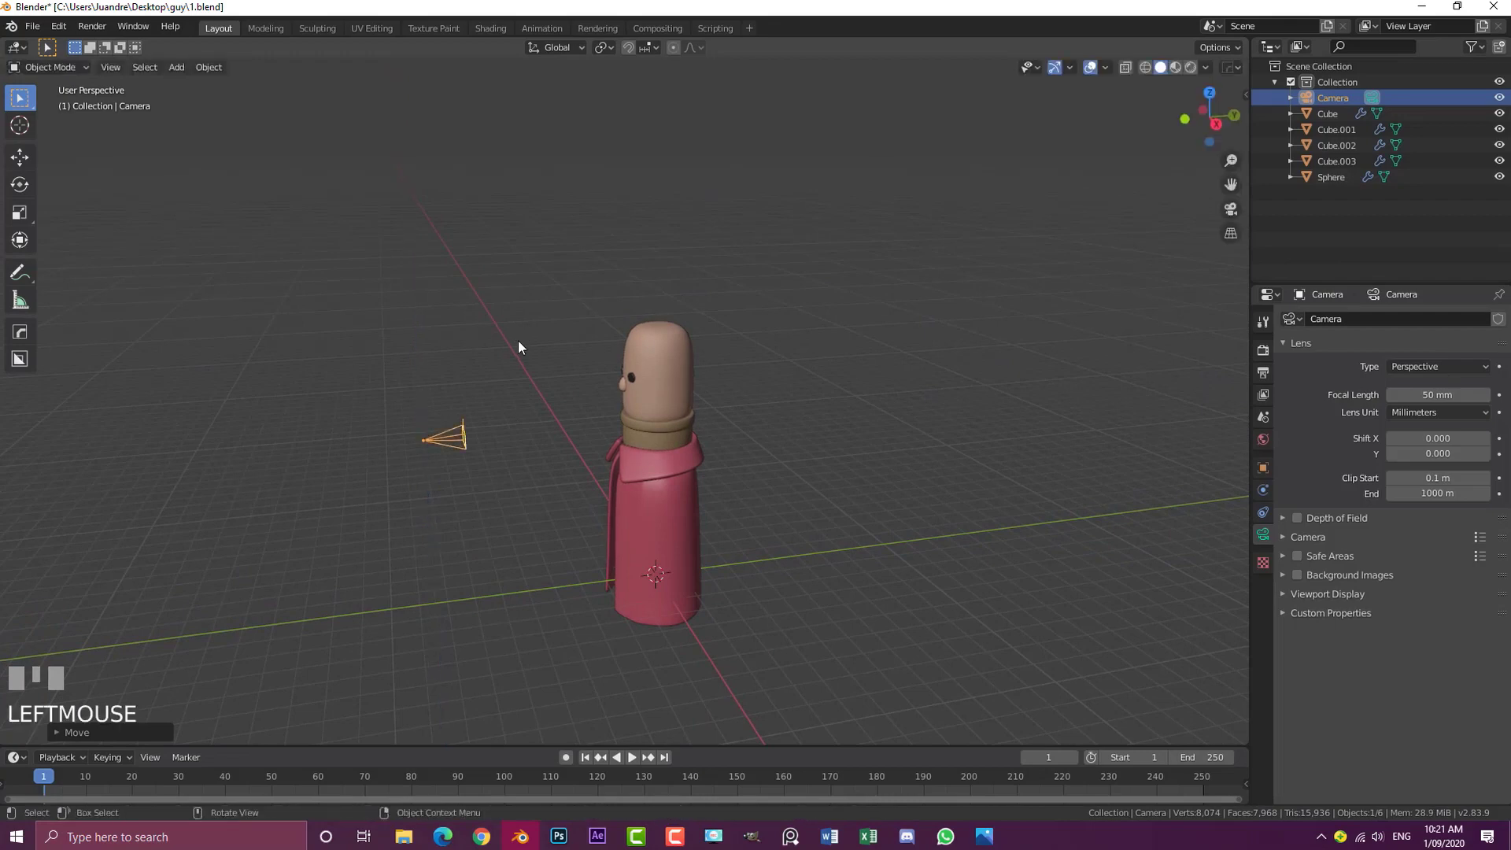
Look through the camera and move it back along its local Z axis by about 13 m
{"action": "key", "text": "KP_0"}
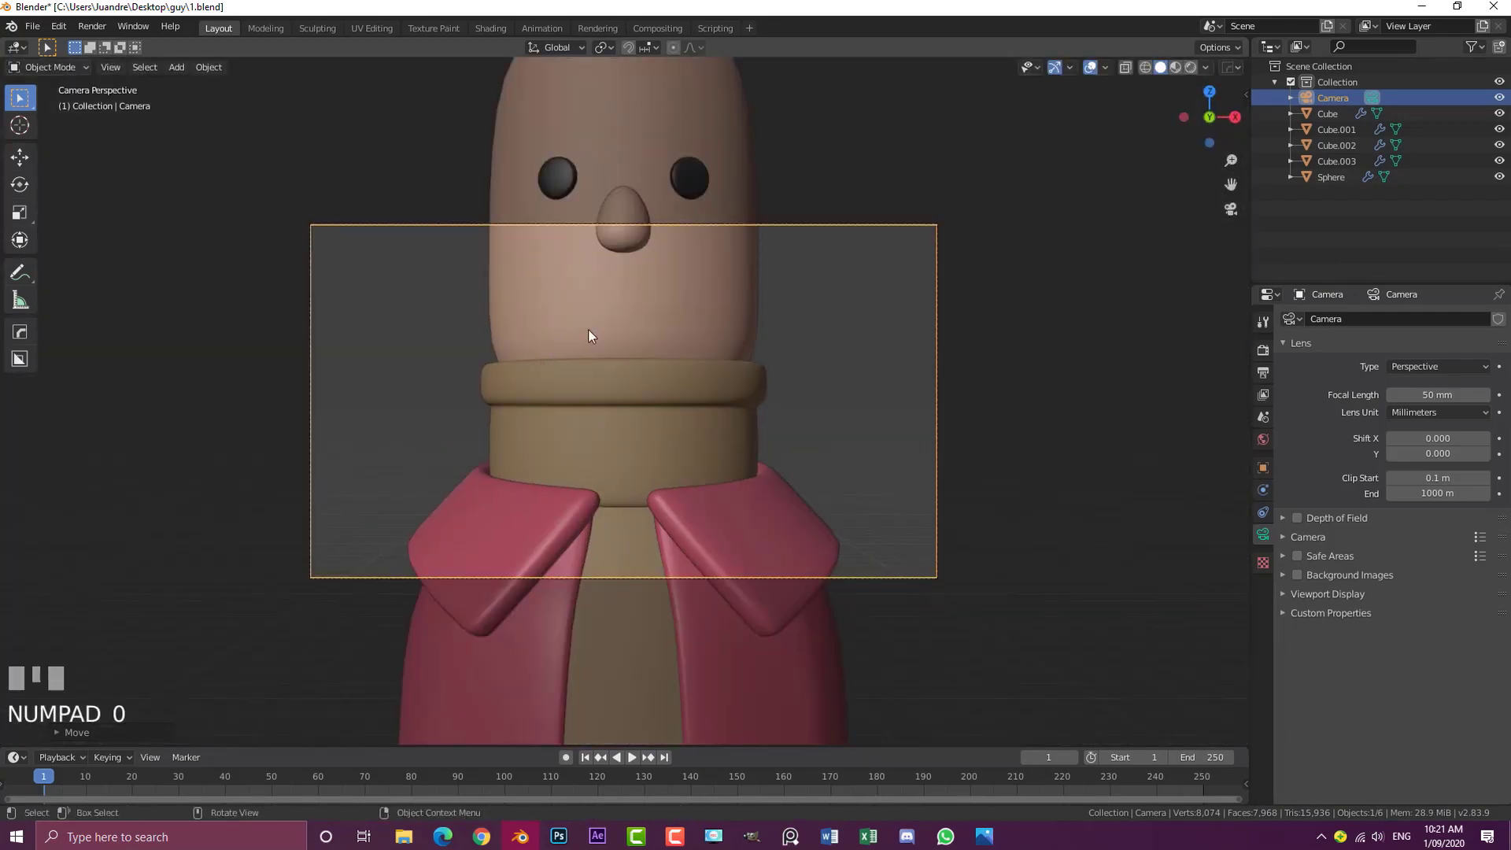
{"action": "key", "text": "g"}
{"action": "key", "text": "z"}
{"action": "key", "text": "z"}
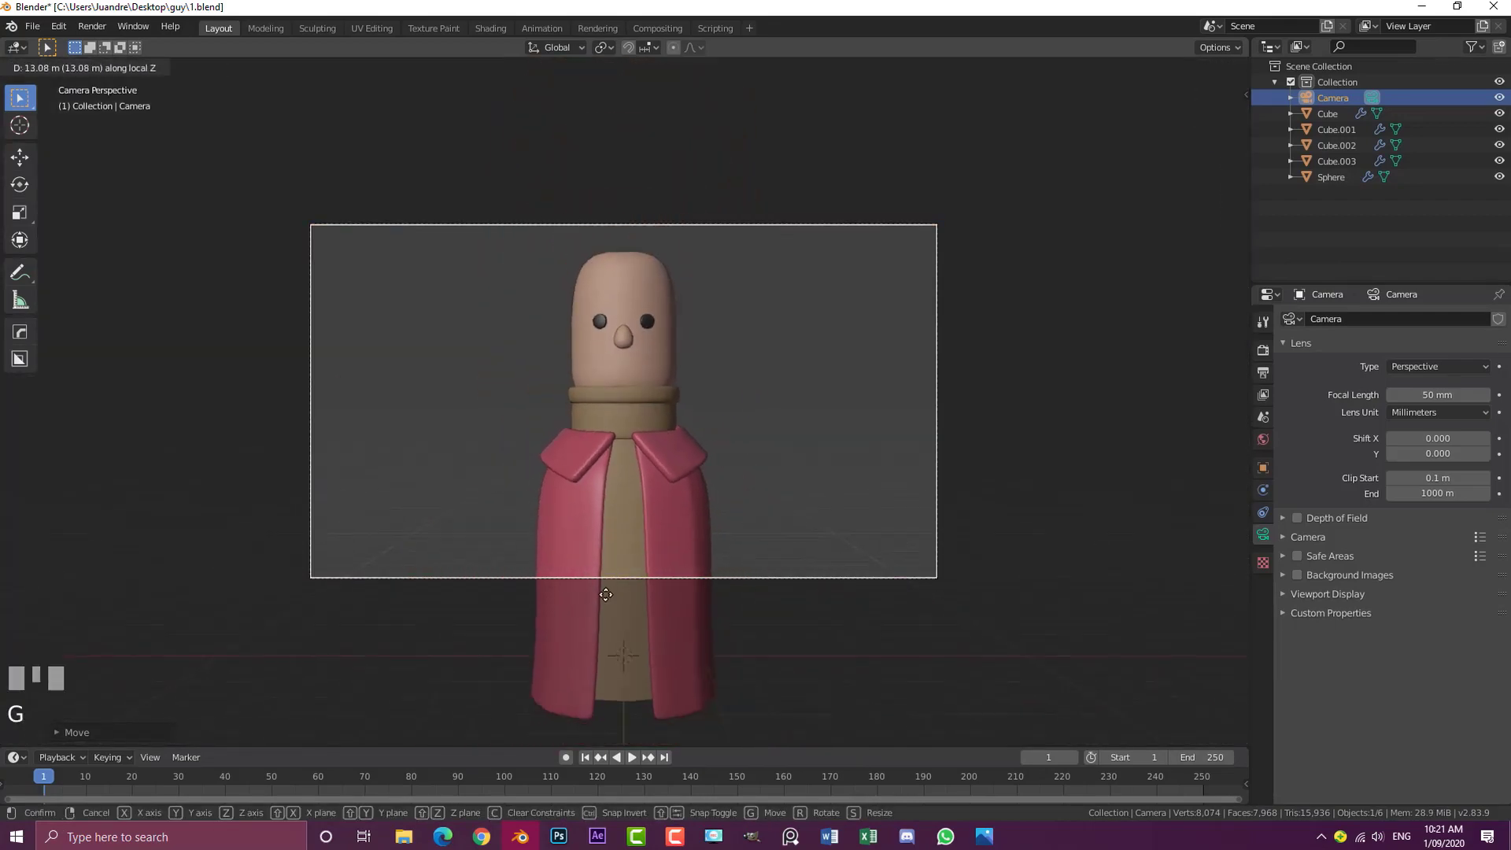
{"action": "left_click", "coordinate": [787, 511]}
Set the render resolution to 1500 px in X and 1829 px in Y
{"action": "left_click", "coordinate": [1263, 351]}
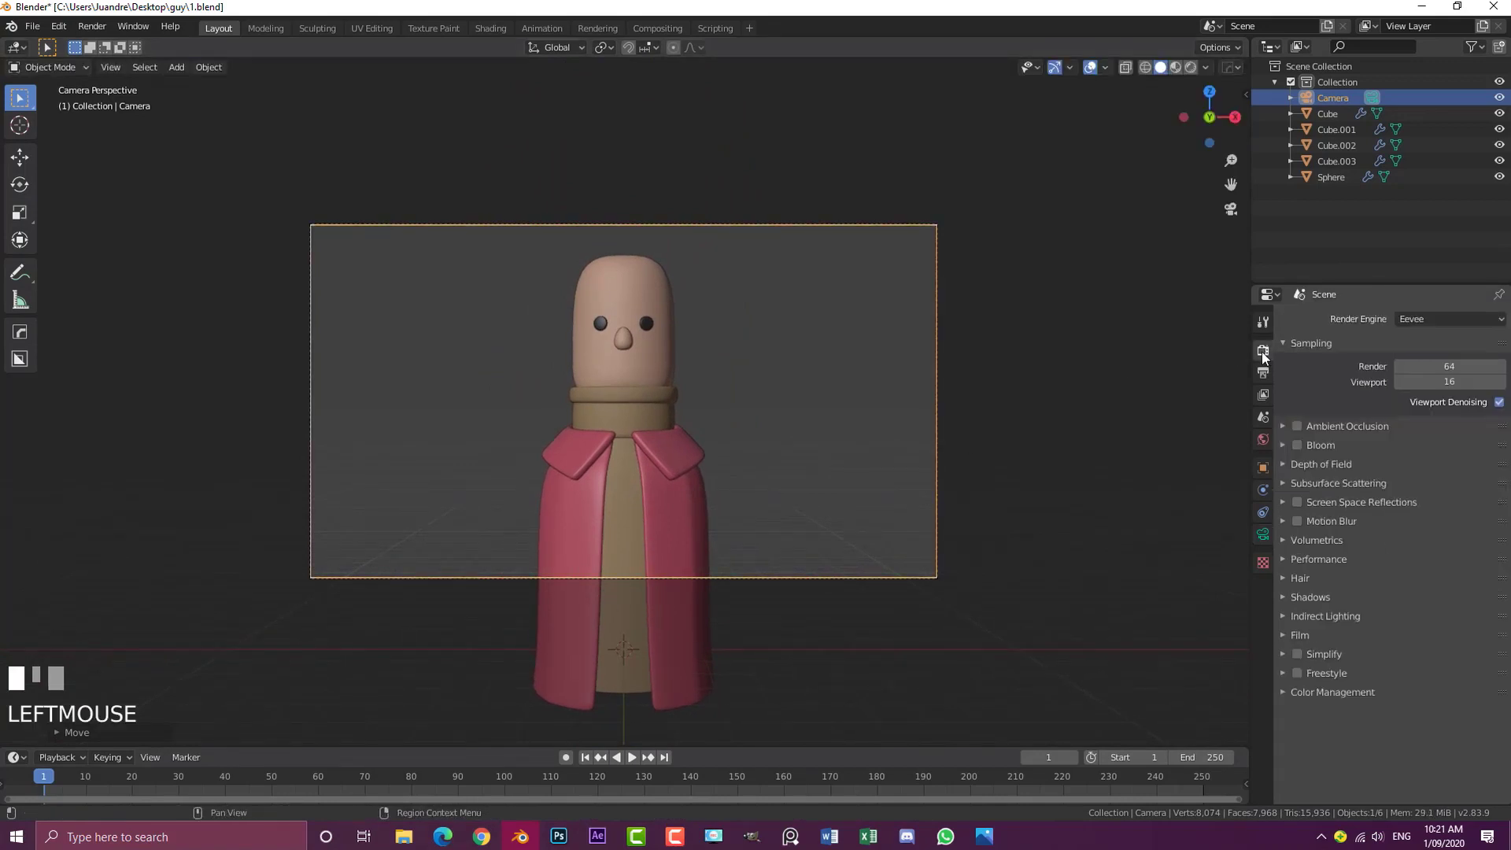
{"action": "left_click", "coordinate": [1263, 374]}
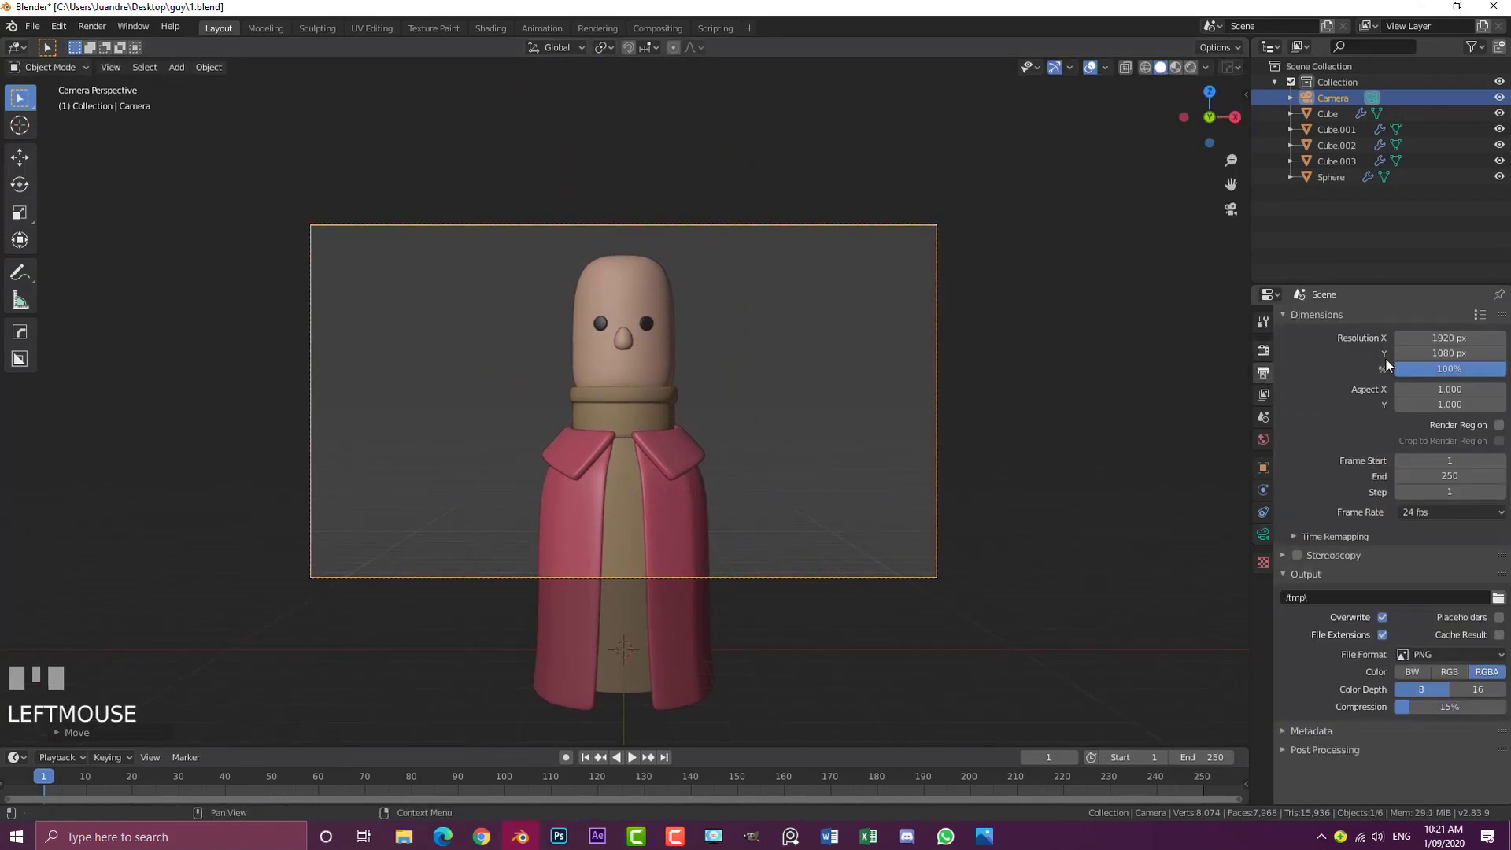
{"action": "left_click", "coordinate": [1449, 354]}
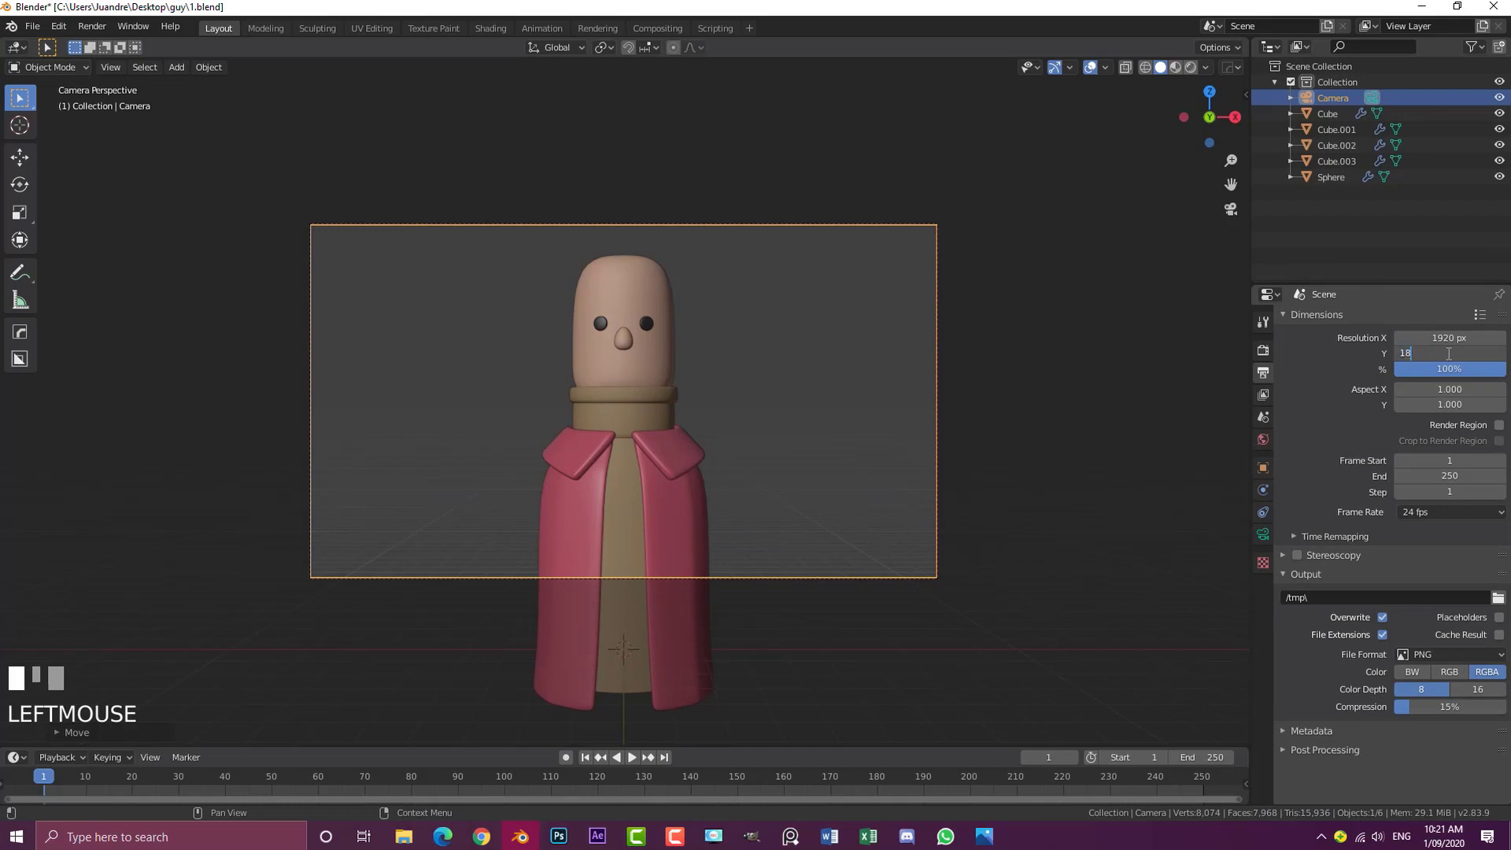
{"action": "type", "text": "1829"}
{"action": "key", "text": "Return"}
{"action": "left_click", "coordinate": [1442, 339]}
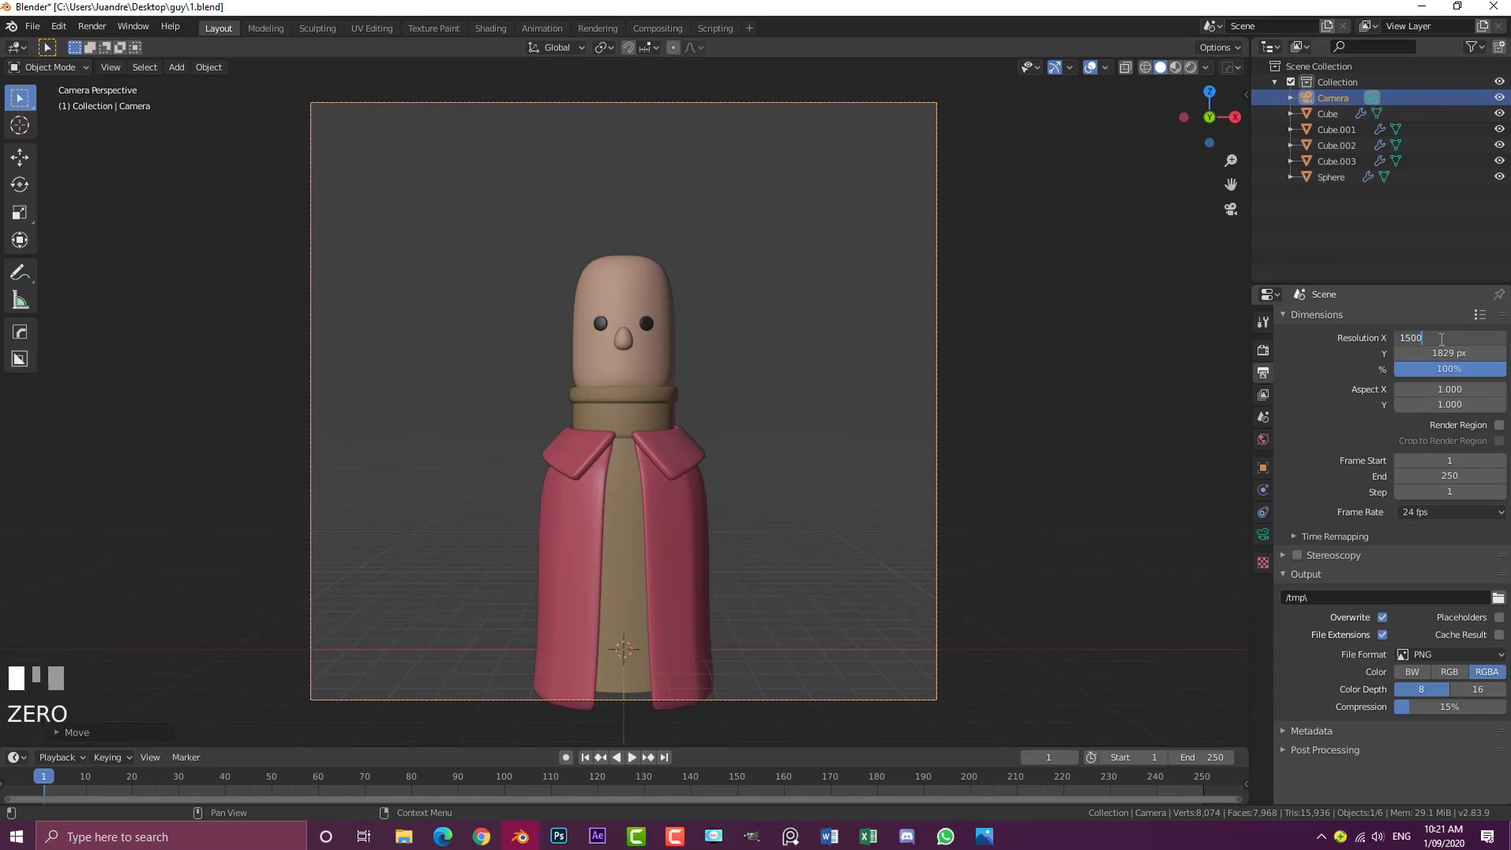
{"action": "type", "text": "1500"}
{"action": "key", "text": "Return"}
Move the camera closer to the character along its local Z axis, framing the head and upper jacket
{"action": "key", "text": "g"}
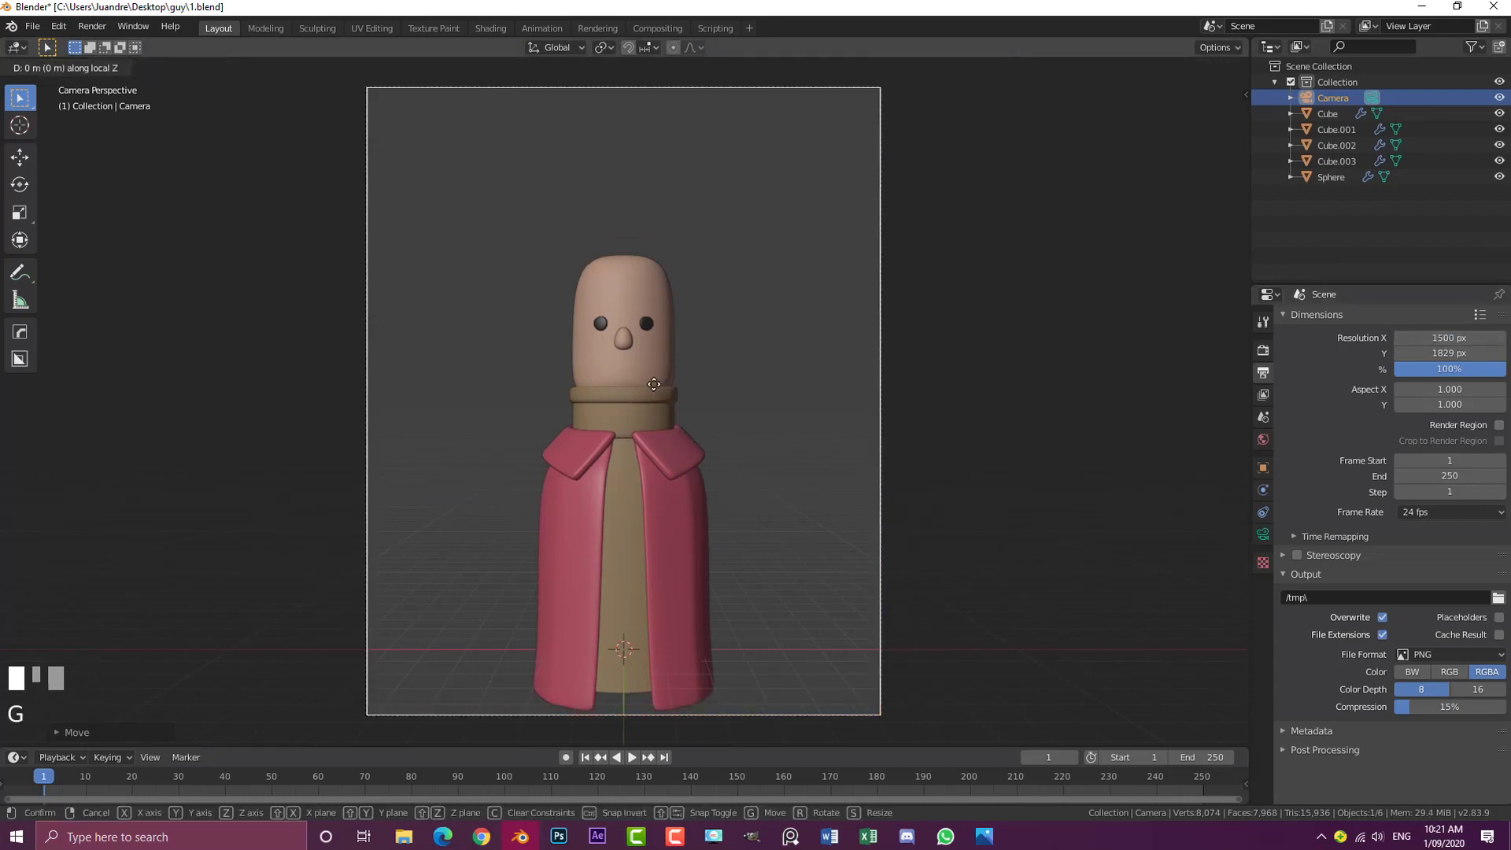
{"action": "key", "text": "z"}
{"action": "key", "text": "z"}
{"action": "left_click", "coordinate": [1194, 438]}
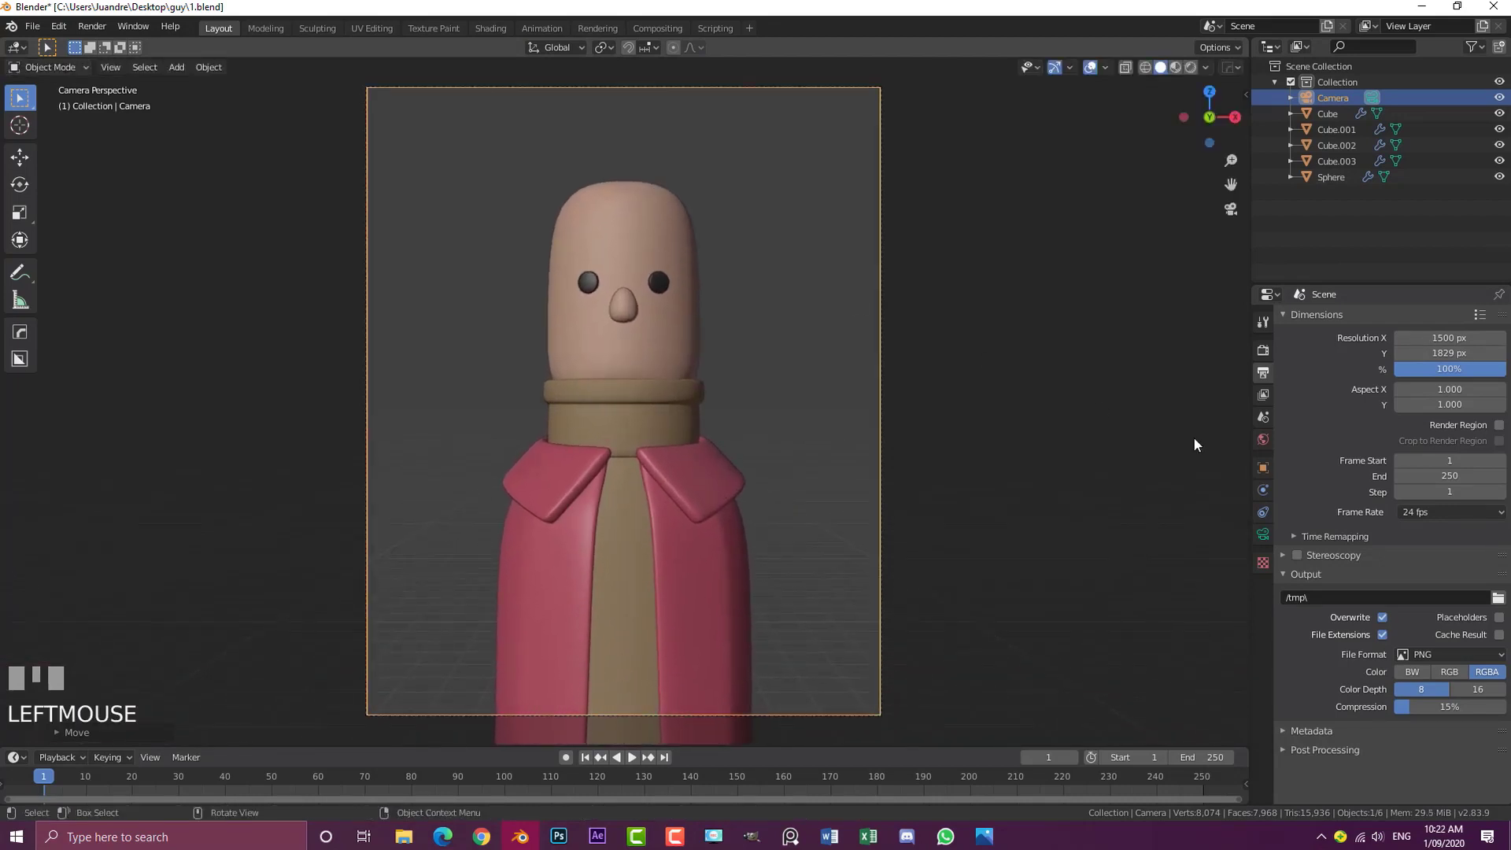
Set the camera's focal length to 95 mm and move the camera back along its local Z axis by about 14.5 m
{"action": "left_click", "coordinate": [1263, 534]}
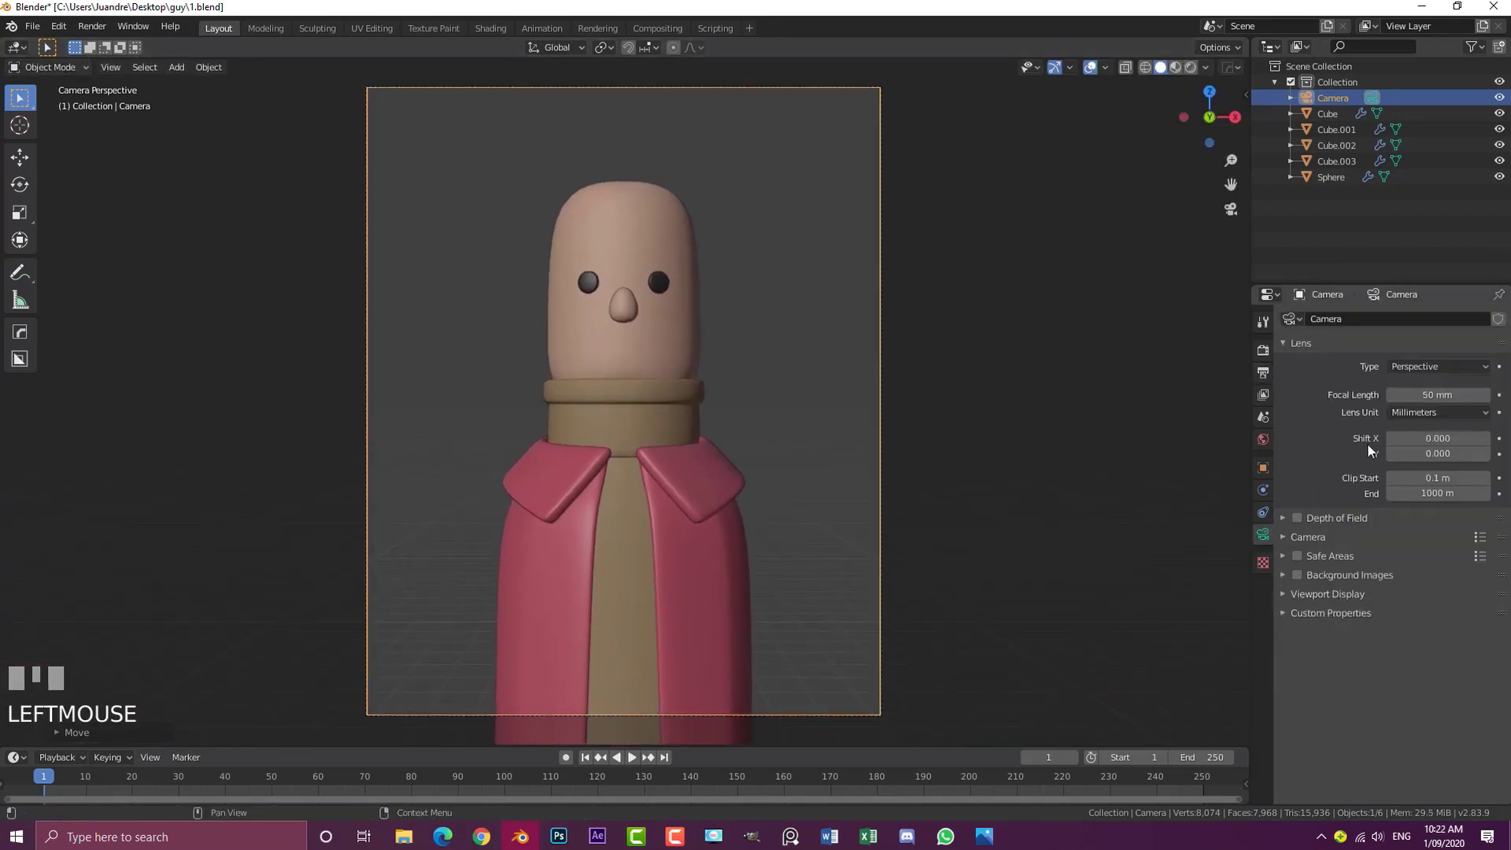
{"action": "left_click", "coordinate": [1446, 395]}
{"action": "type", "text": "95"}
{"action": "key", "text": "Return"}
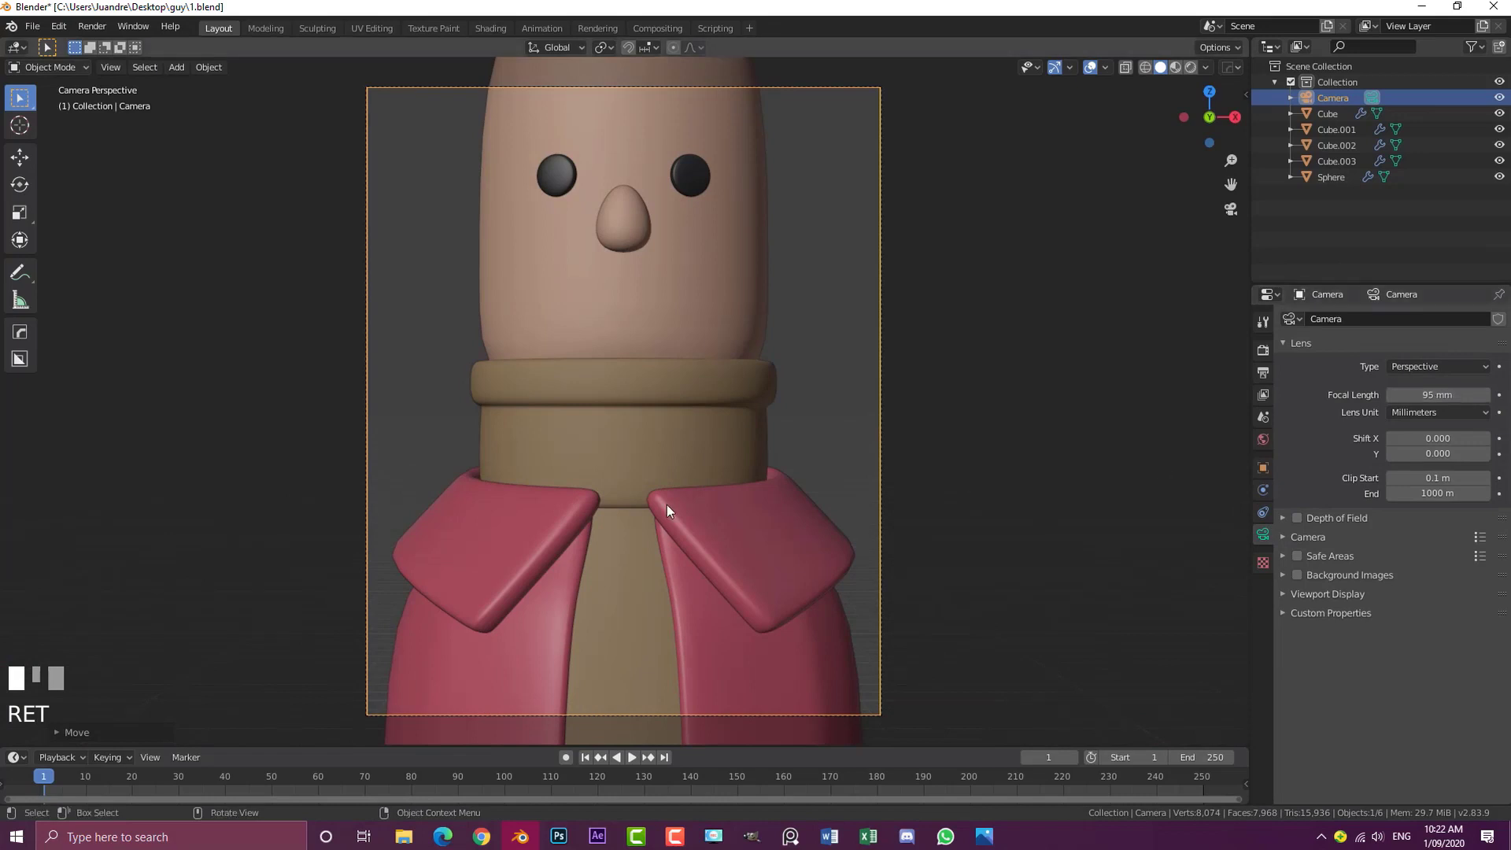
{"action": "key", "text": "g"}
{"action": "key", "text": "z"}
{"action": "key", "text": "z"}
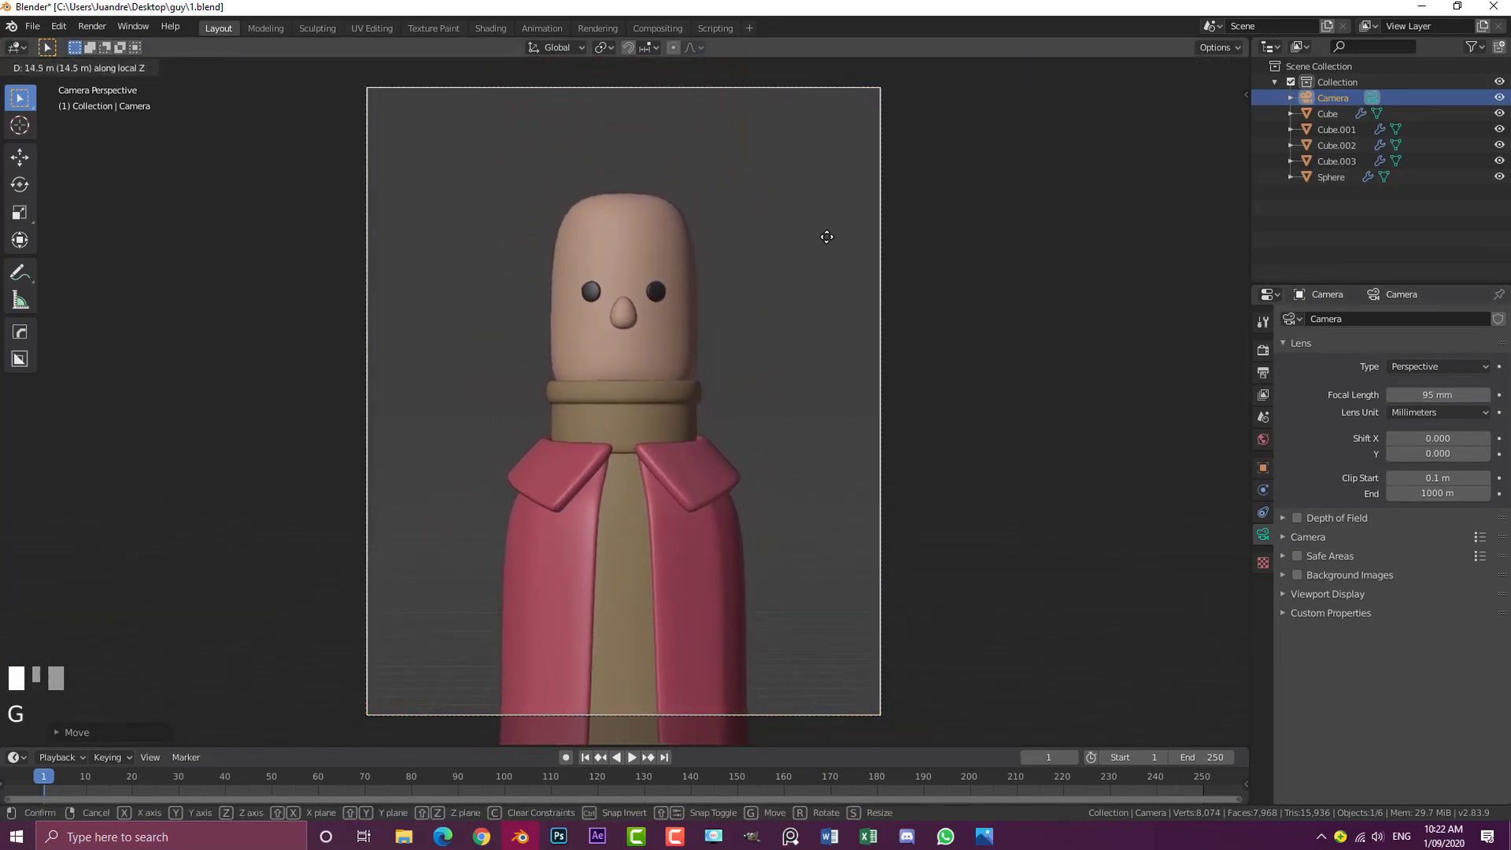
{"action": "left_click", "coordinate": [826, 249]}
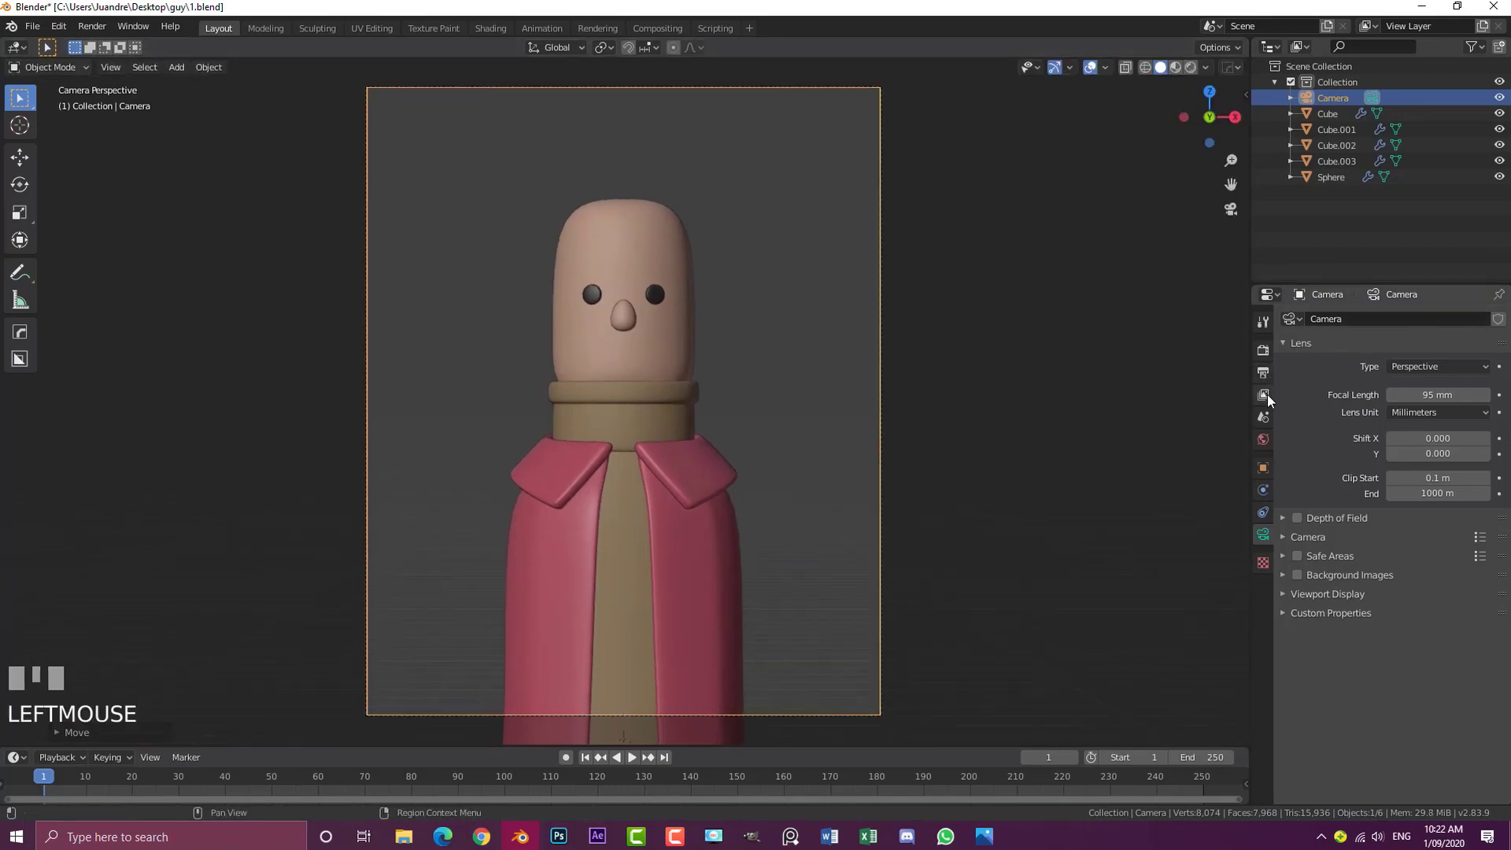
Set the render resolution to 1920 px in both X and Y
{"action": "left_click", "coordinate": [1264, 374]}
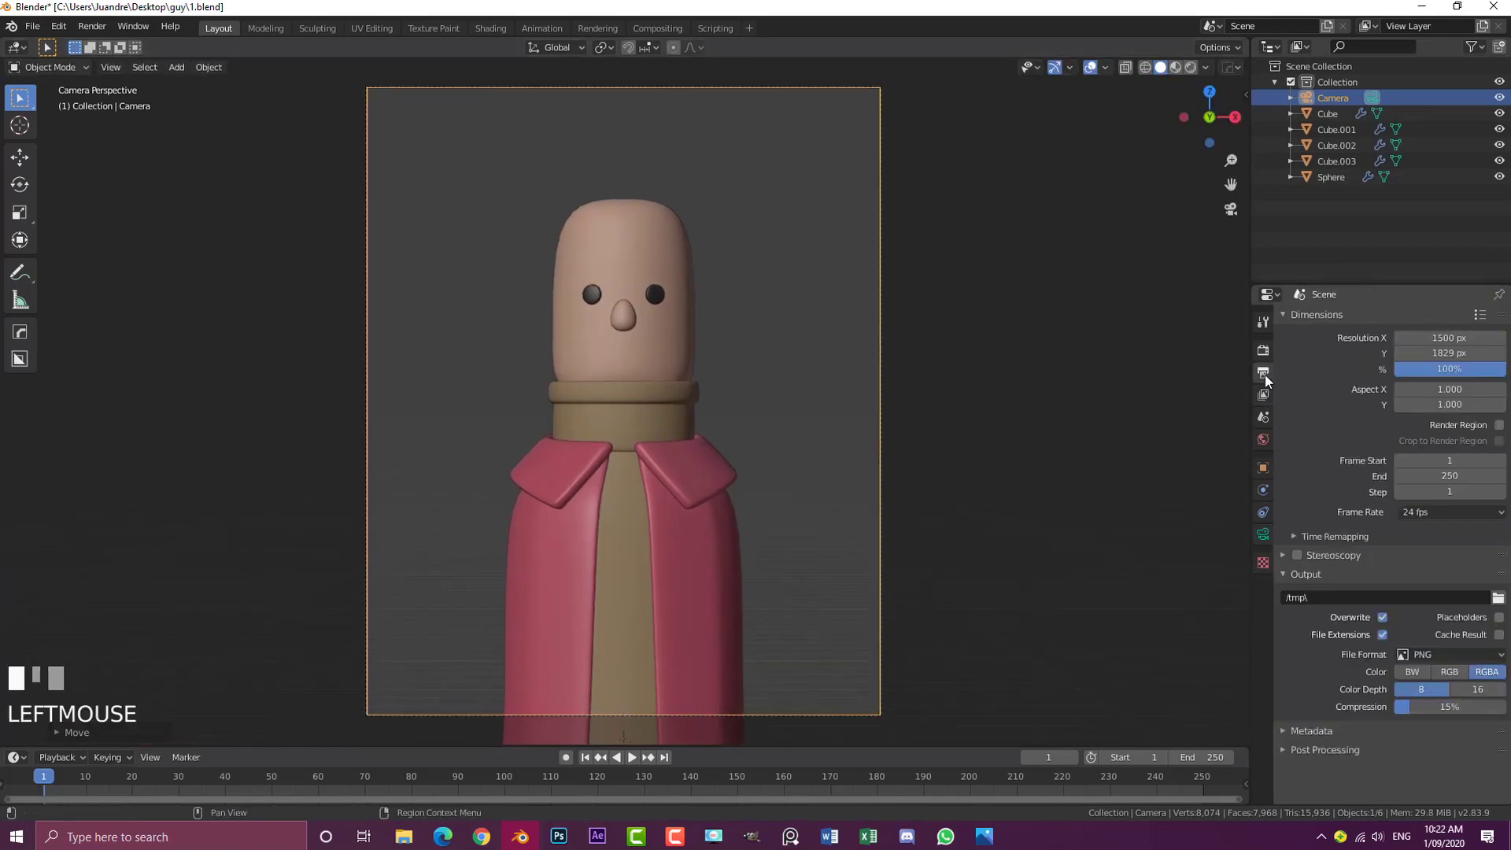
{"action": "left_click", "coordinate": [1451, 353]}
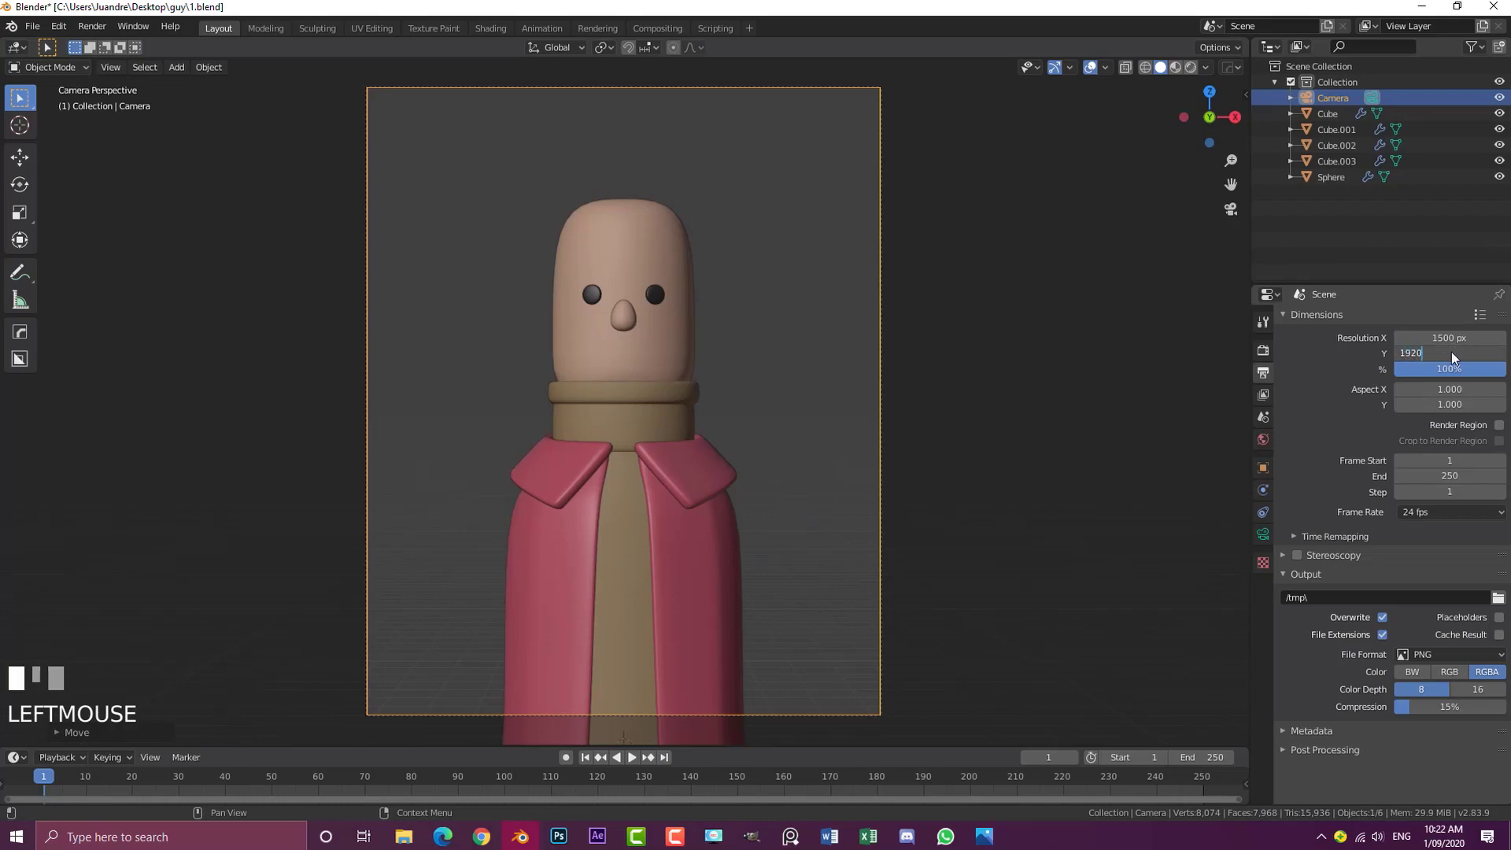
{"action": "key", "text": "Return"}
{"action": "left_click", "coordinate": [1450, 339]}
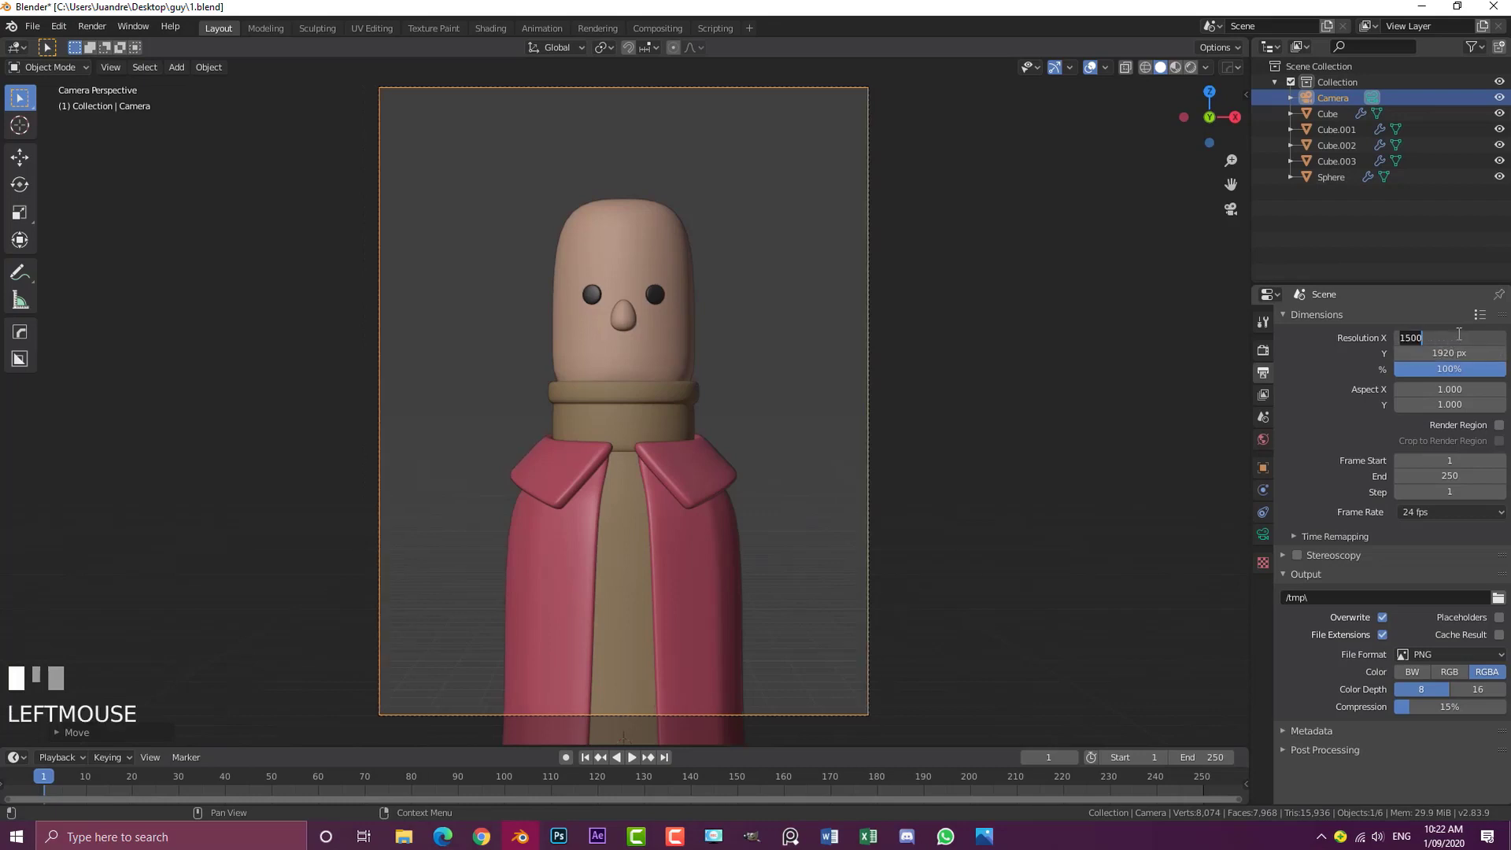
{"action": "type", "text": "1920"}
{"action": "key", "text": "Return"}
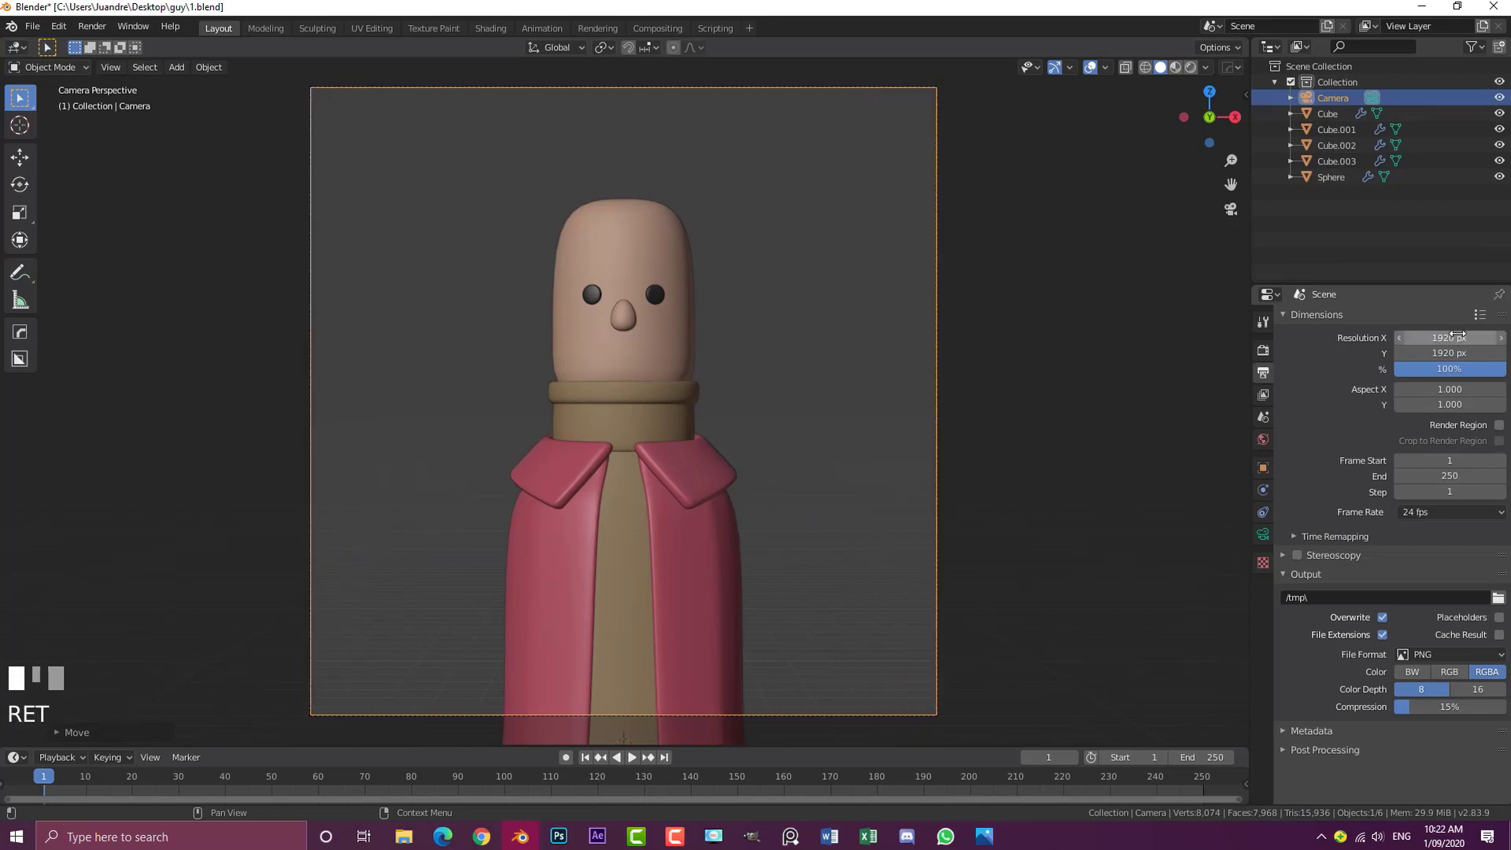
Deselect the camera and open the jacket mesh in Edit Mode
{"action": "scroll", "coordinate": [683, 323], "scroll_direction": "down", "scroll_amount": 3}
{"action": "key", "text": "alt+a"}
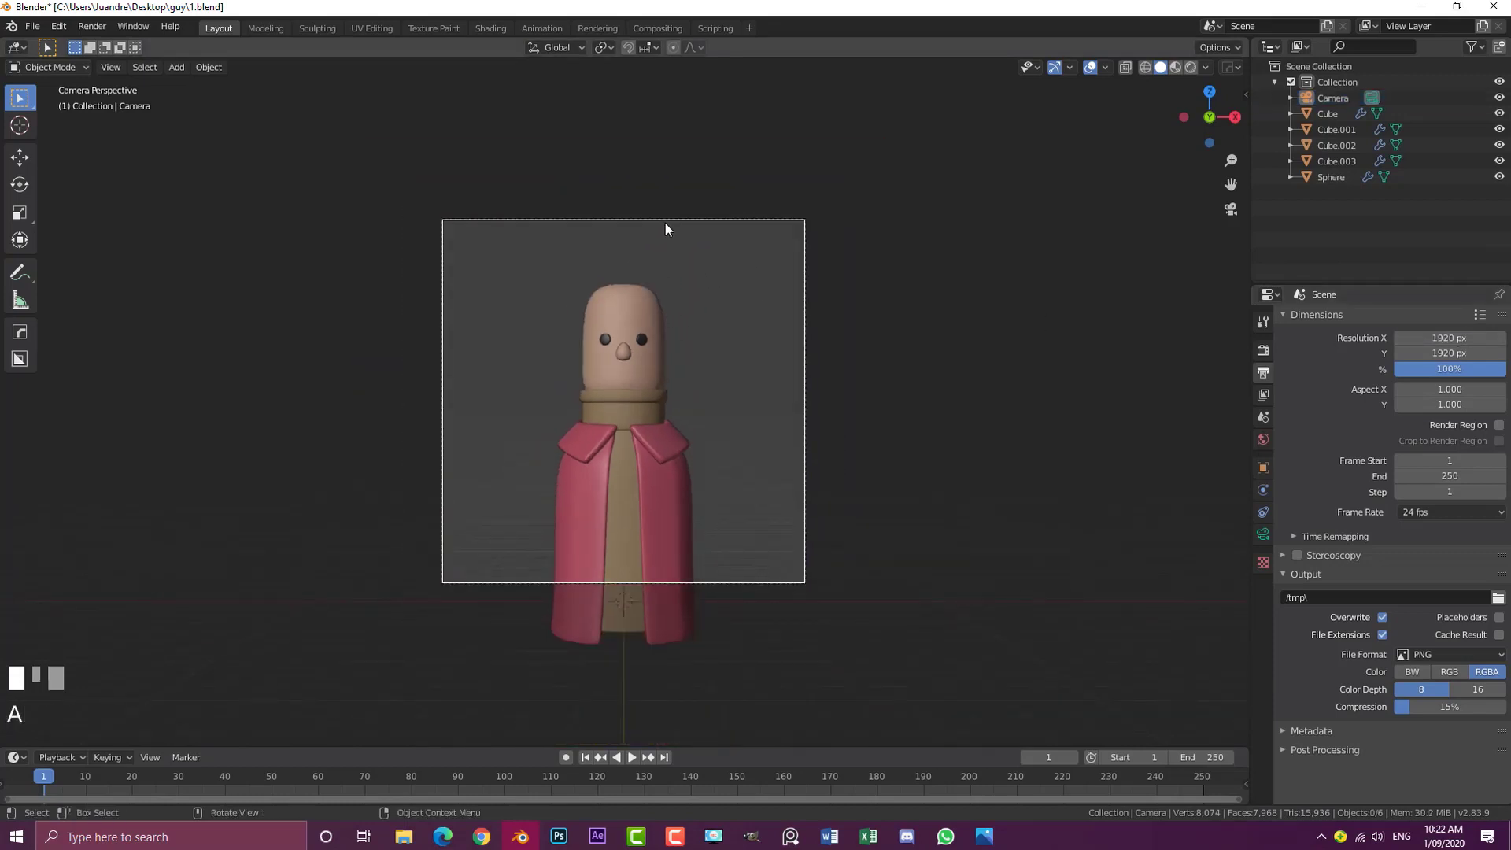
{"action": "middle_click_drag", "start_coordinate": [664, 224], "coordinate": [714, 376], "text": "shift"}
{"action": "middle_click_drag", "start_coordinate": [679, 427], "coordinate": [653, 331], "text": "shift"}
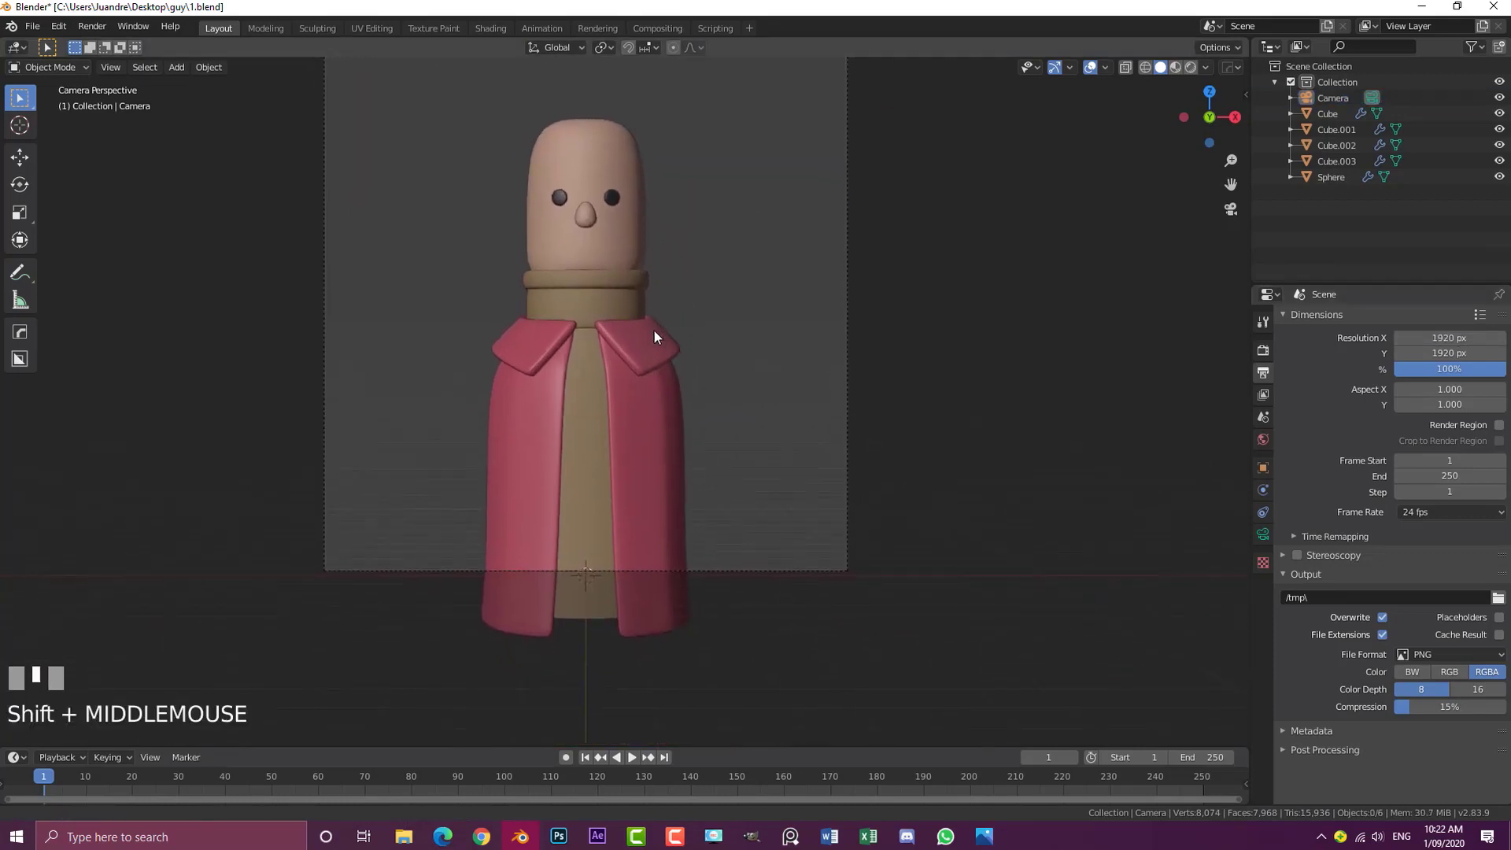
{"action": "left_click", "coordinate": [644, 418]}
{"action": "key", "text": "Tab"}
{"action": "middle_click_drag", "start_coordinate": [661, 430], "coordinate": [663, 431]}
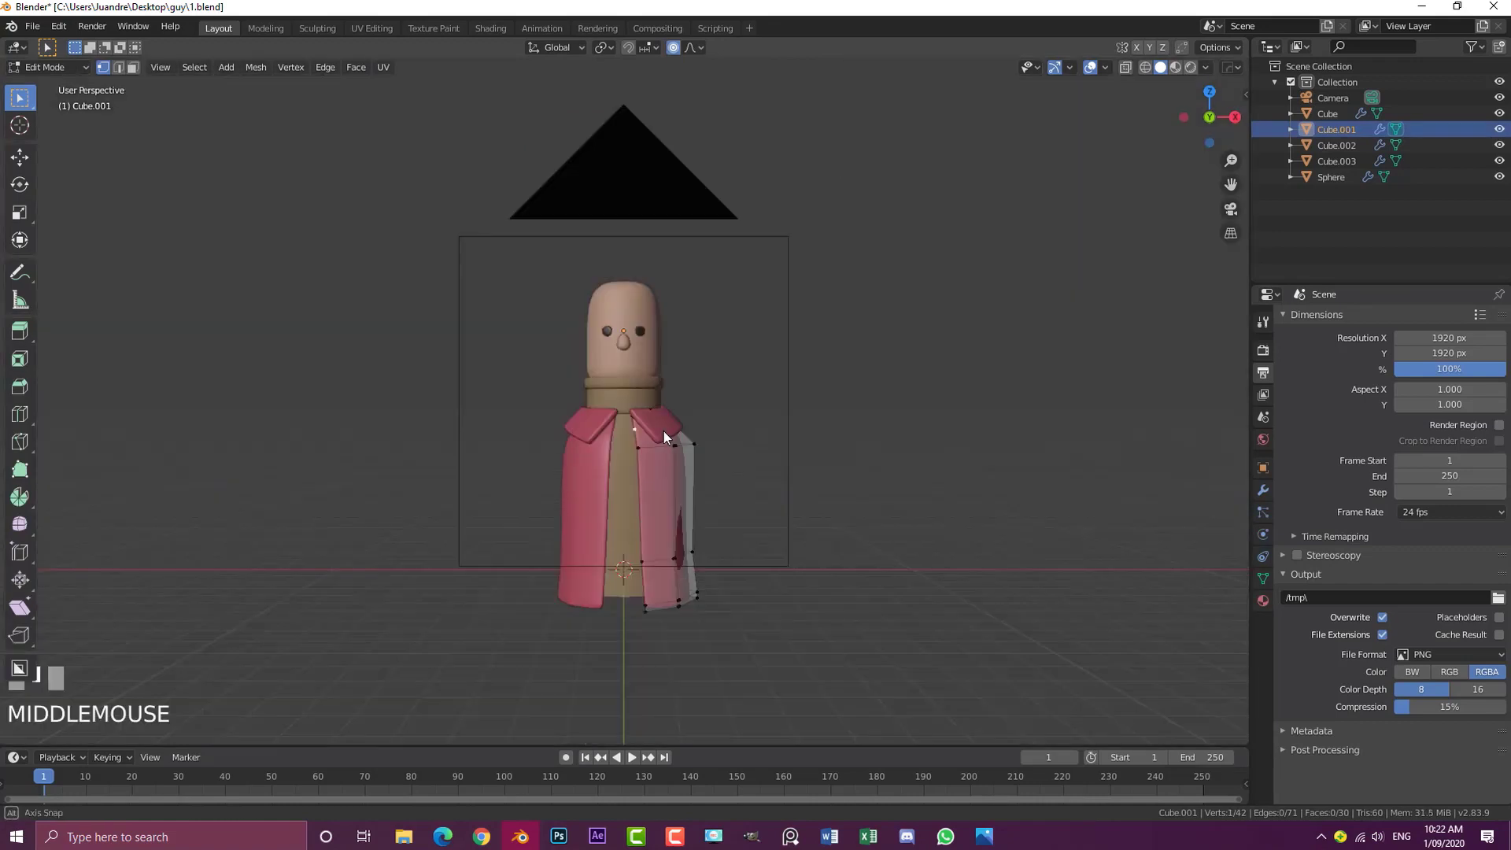
Edge-slide the vertical edge loop on the jacket's side toward the back, about midway to the neighbouring loop, and return to Object Mode
{"action": "scroll", "coordinate": [696, 494], "scroll_direction": "up", "scroll_amount": 2}
{"action": "middle_click_drag", "start_coordinate": [696, 494], "coordinate": [654, 451], "text": "shift"}
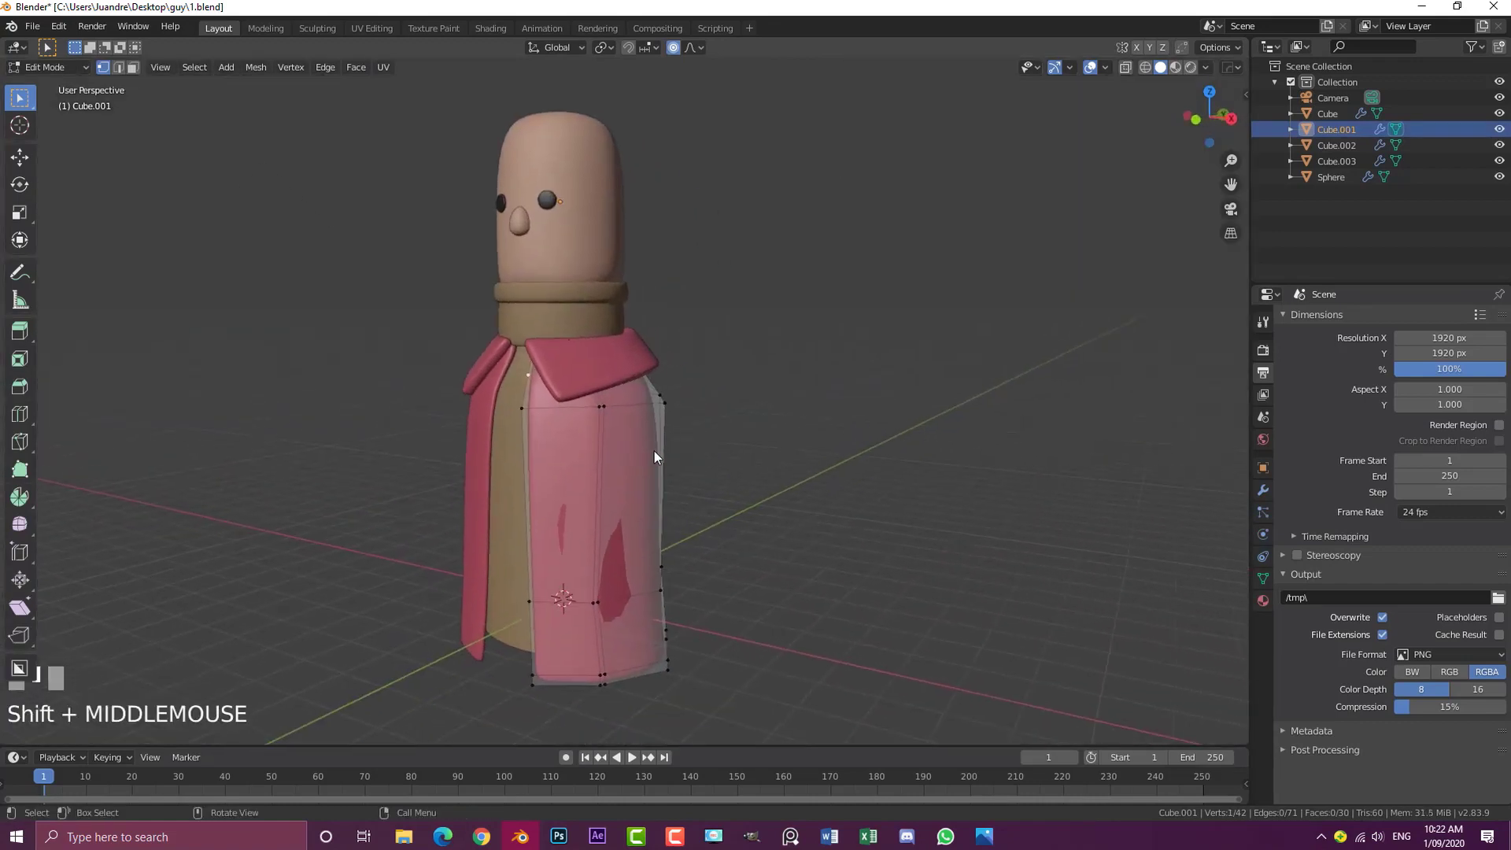
{"action": "scroll", "coordinate": [606, 471], "scroll_direction": "up", "scroll_amount": 4}
{"action": "key", "text": "alt+a"}
{"action": "left_click", "coordinate": [579, 453], "text": "alt+shift"}
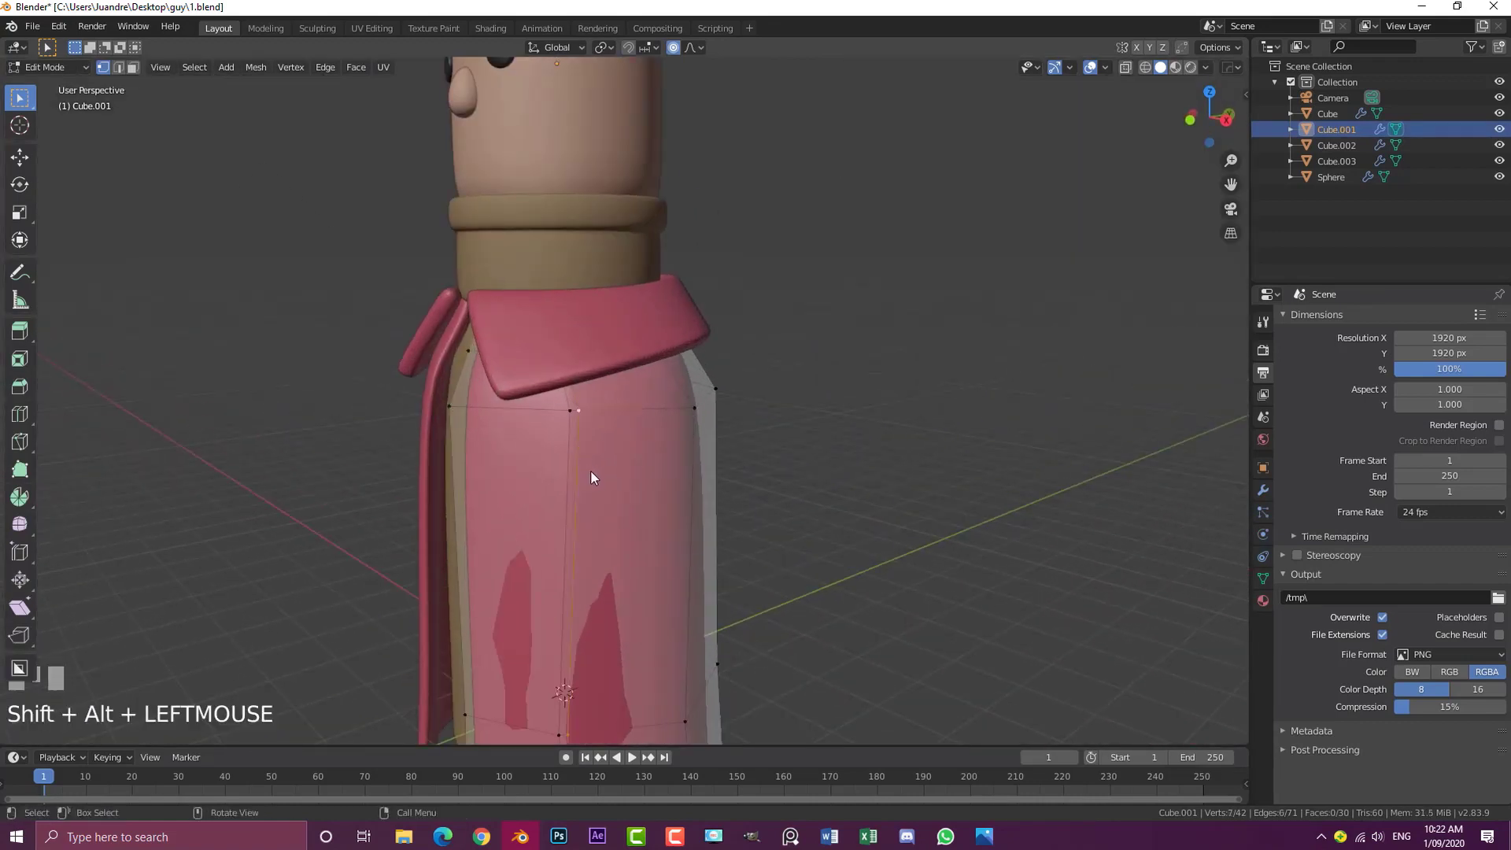
{"action": "key", "text": "g"}
{"action": "key", "text": "g"}
{"action": "left_click", "coordinate": [636, 482]}
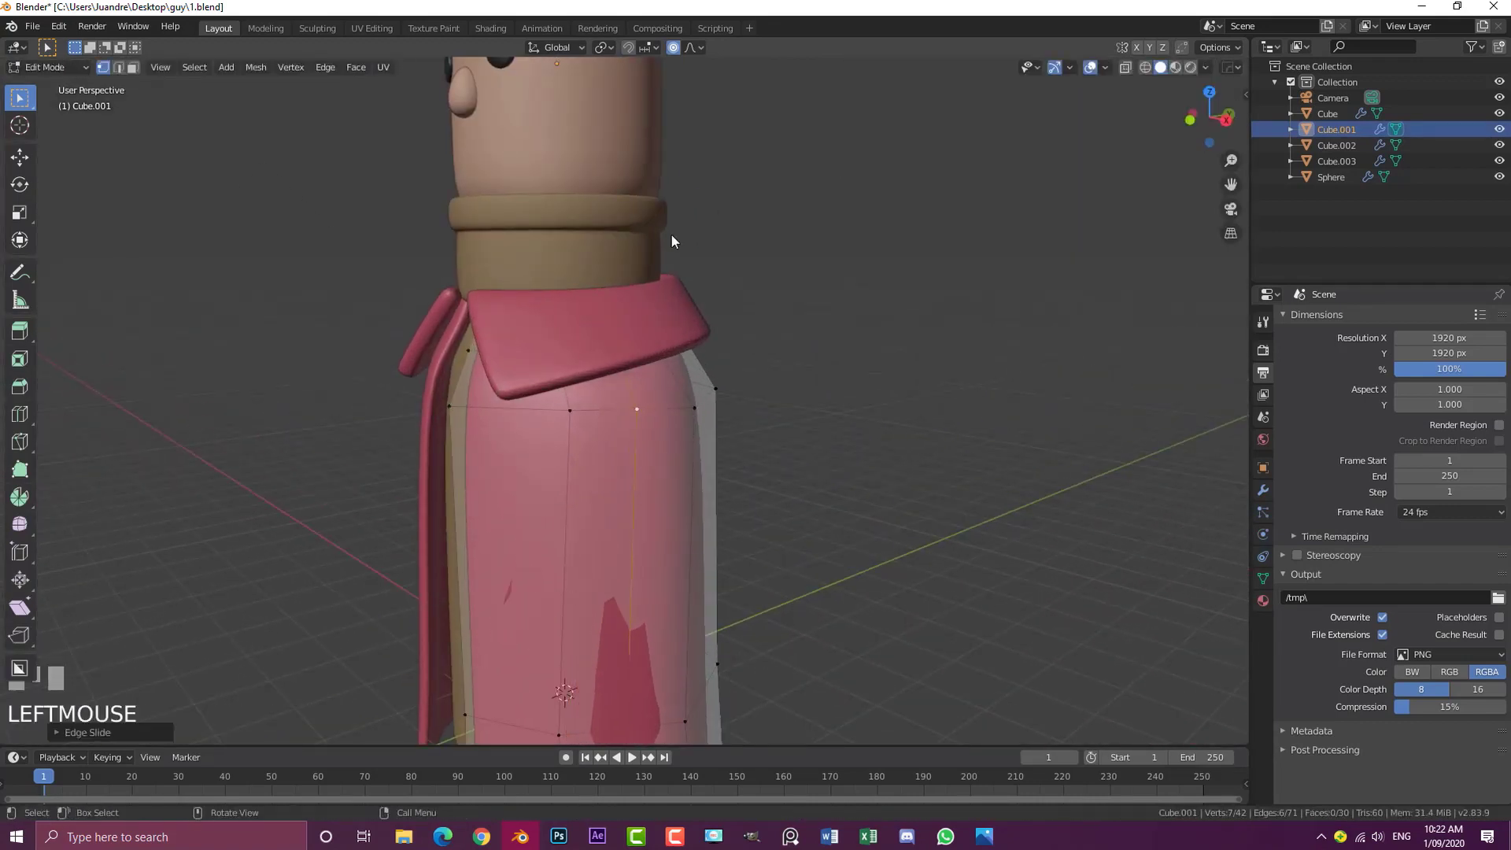
{"action": "scroll", "coordinate": [678, 108], "scroll_direction": "down", "scroll_amount": 5}
{"action": "key", "text": "alt+a"}
{"action": "middle_click_drag", "start_coordinate": [660, 285], "coordinate": [560, 322]}
{"action": "key", "text": "KP_1"}
{"action": "key", "text": "Tab"}
With nothing selected, add a new mesh primitive to the scene in front orthographic view
{"action": "middle_click_drag", "start_coordinate": [675, 216], "coordinate": [766, 292]}
{"action": "key", "text": "KP_1"}
{"action": "key", "text": "a"}
{"action": "key", "text": "a"}
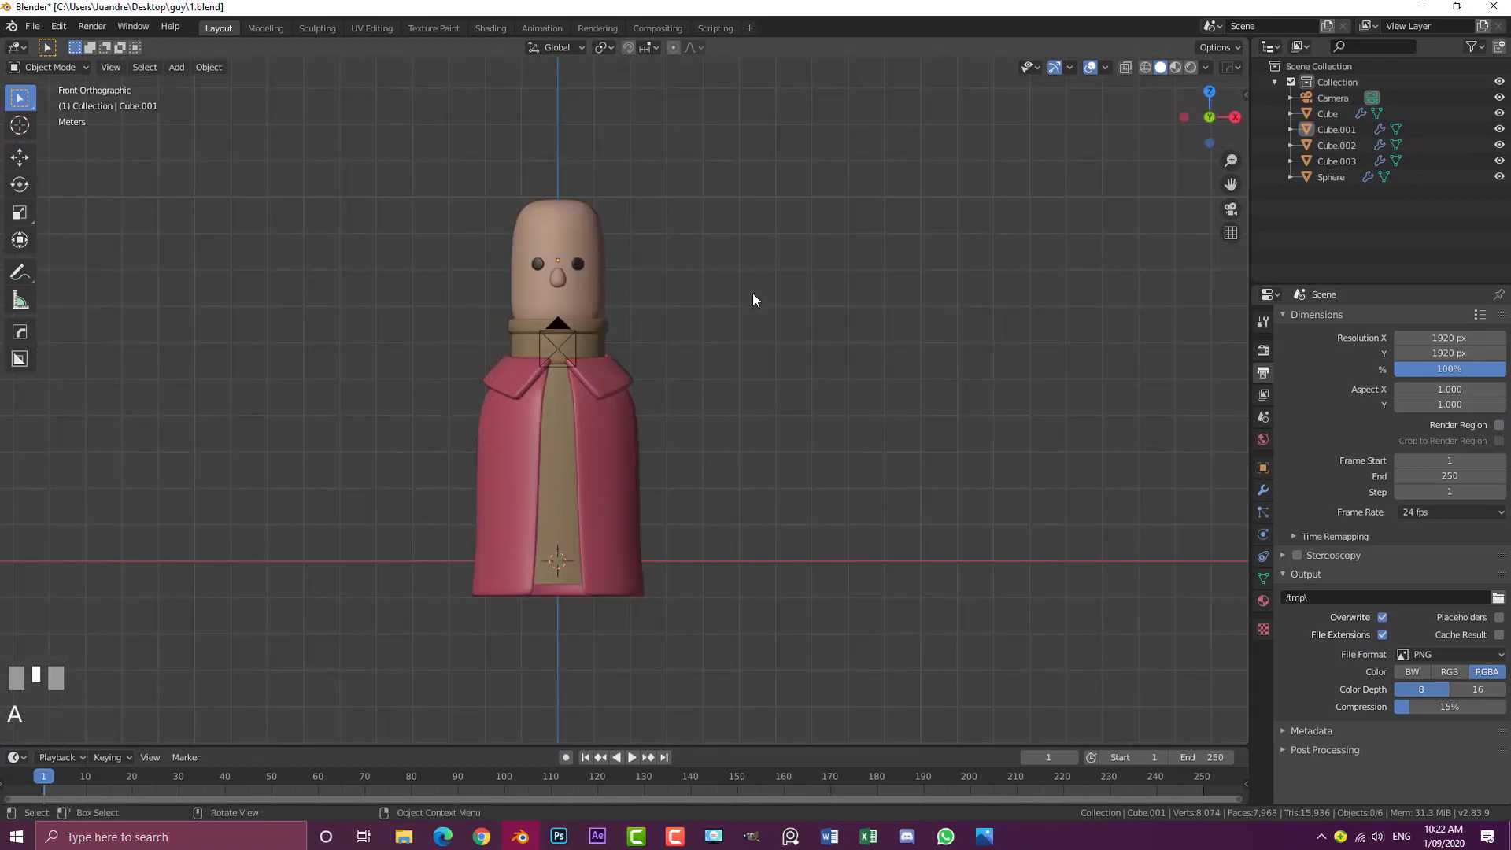
{"action": "scroll", "coordinate": [777, 238], "scroll_direction": "up", "scroll_amount": 1}
{"action": "key", "text": "shift+a"}
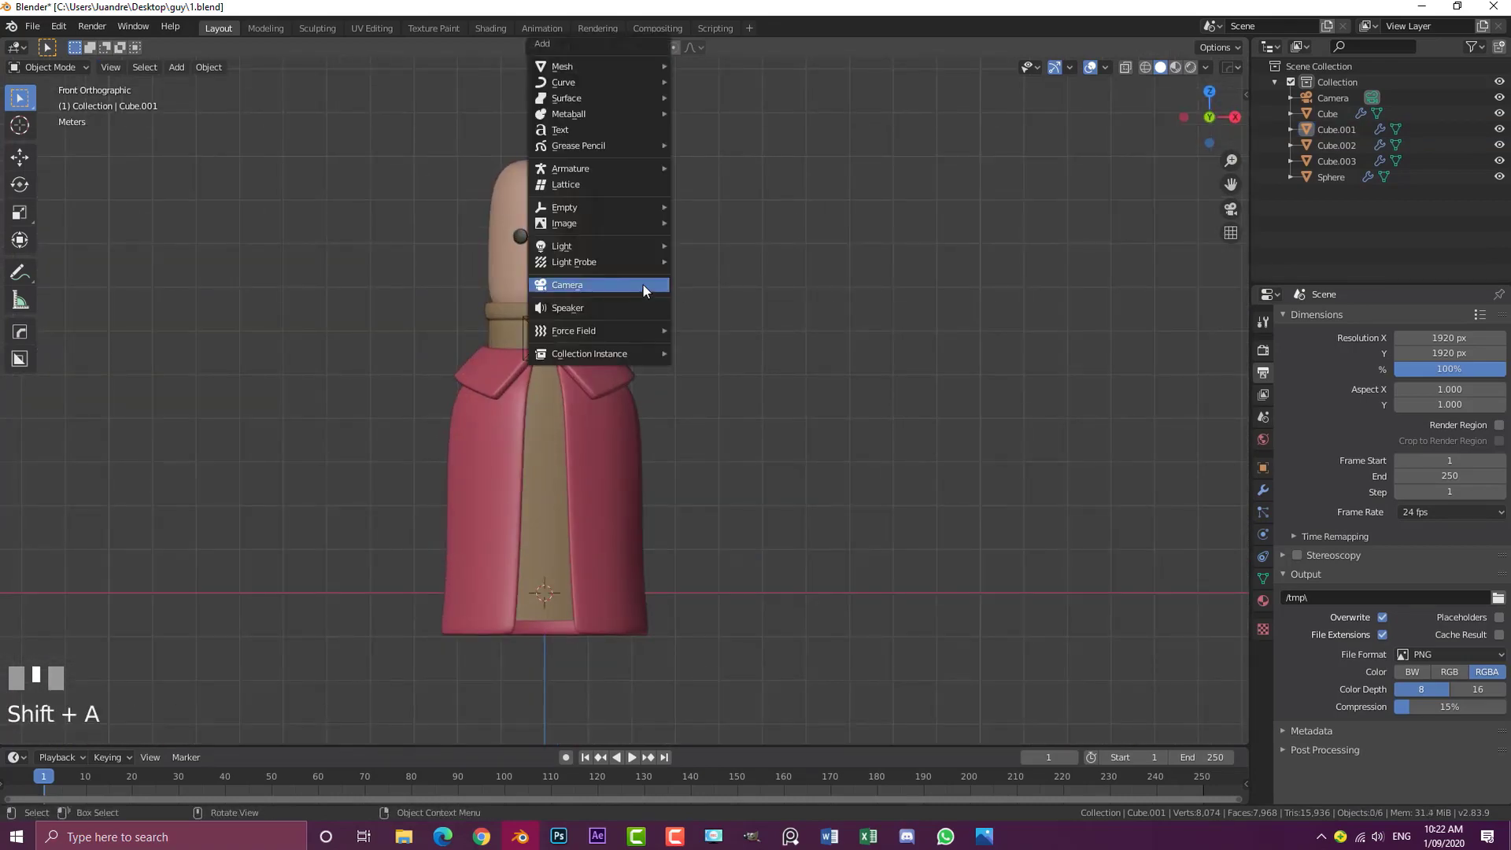
{"action": "mouse_move", "coordinate": [606, 66]}
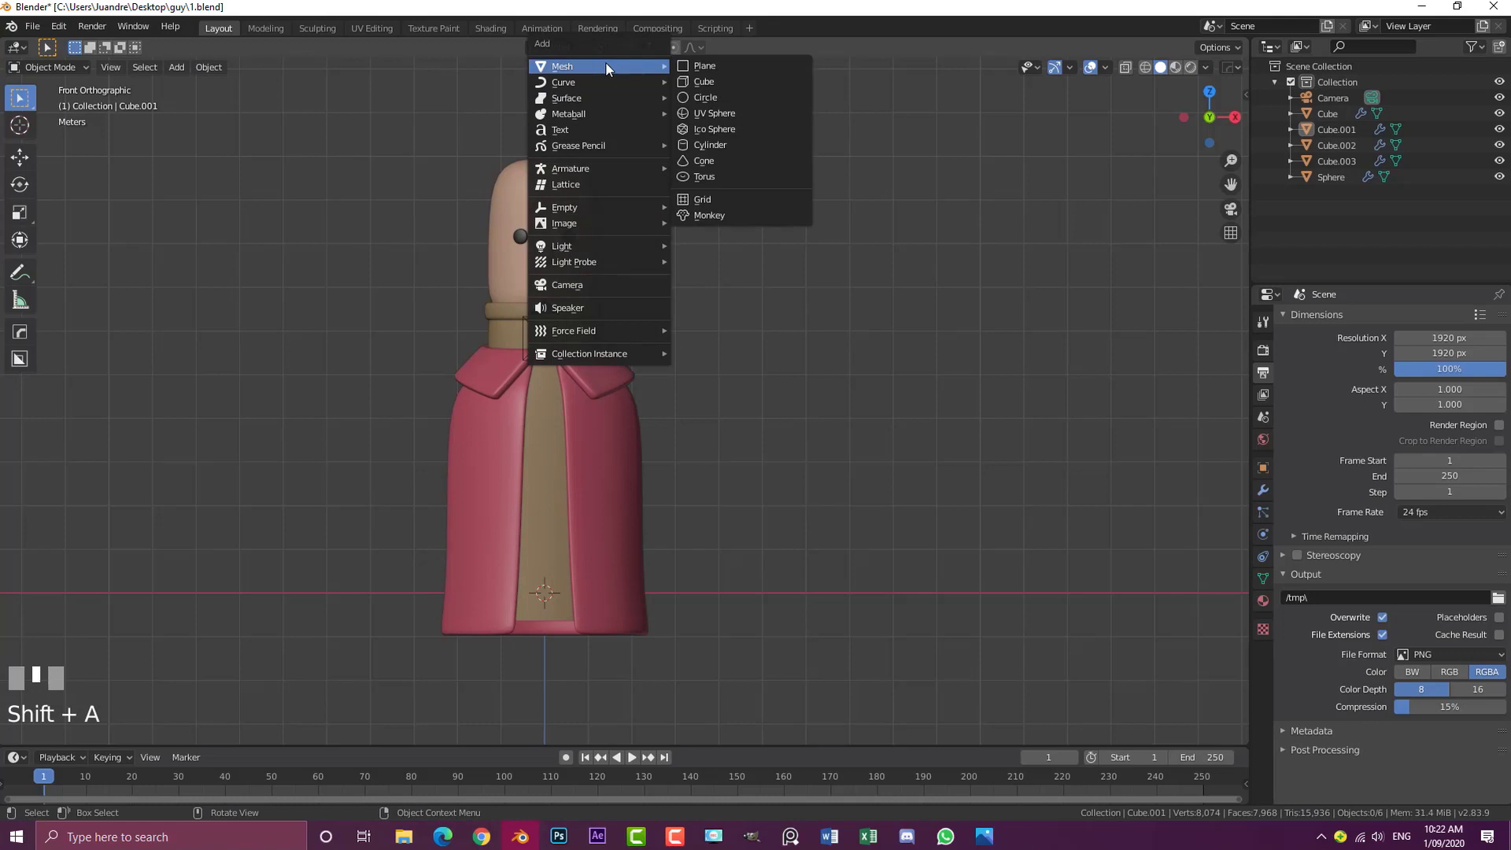
{"action": "key", "text": "shift+a"}
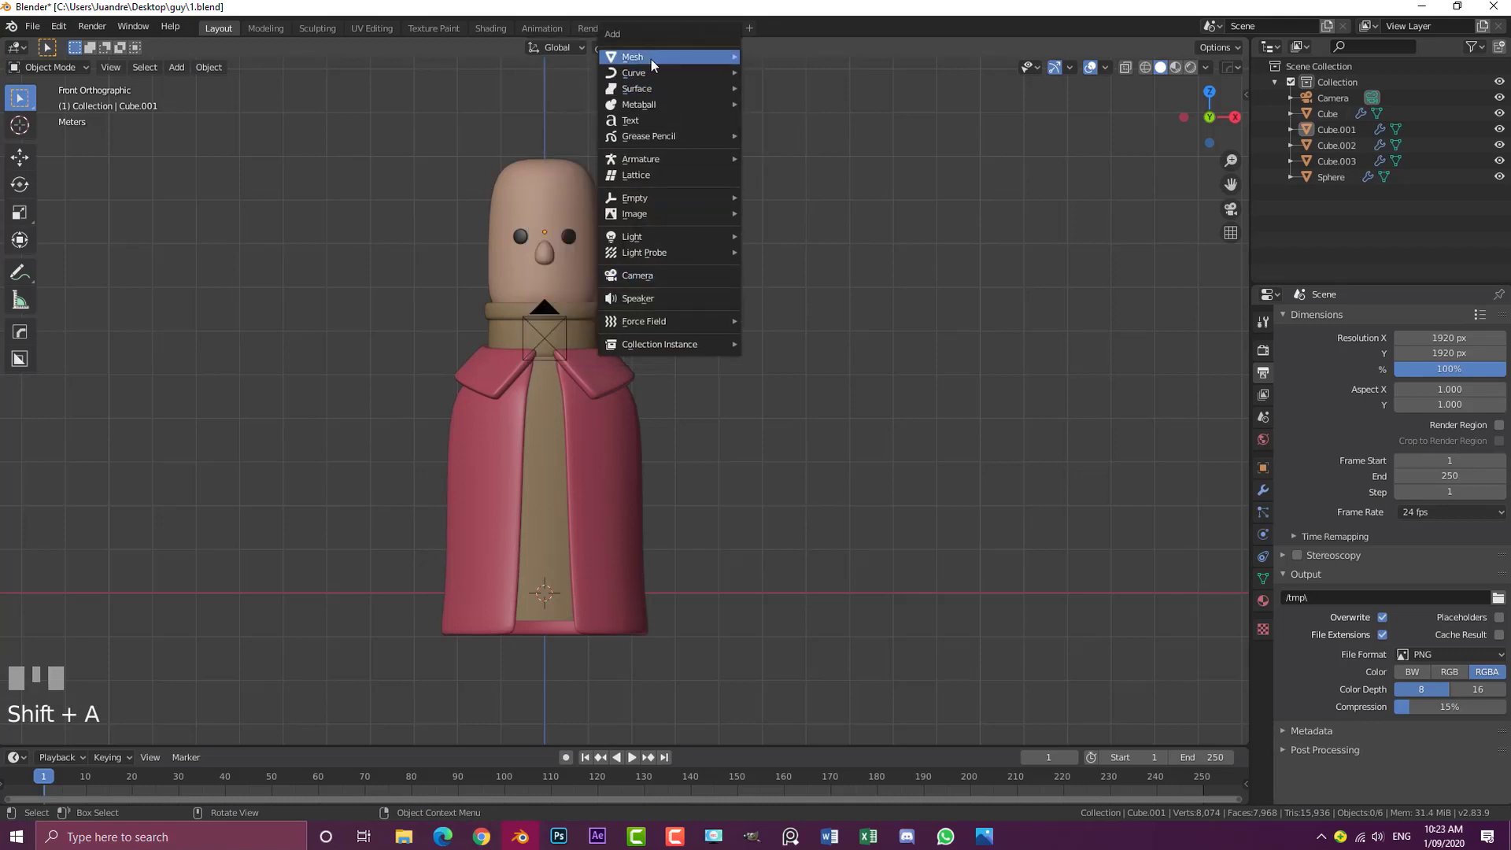
{"action": "mouse_move", "coordinate": [650, 59]}
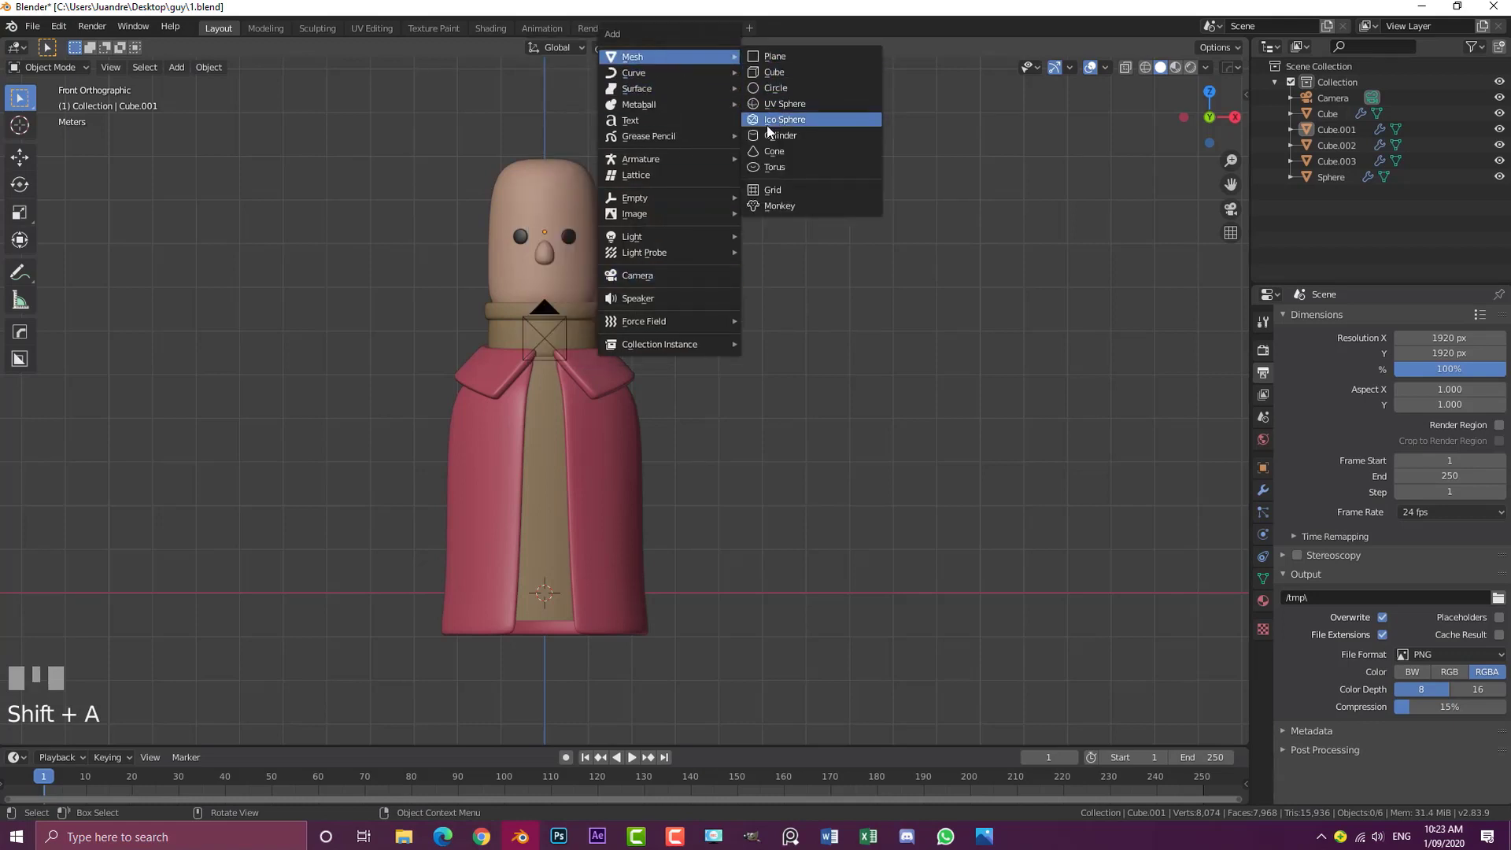
Add a cylinder mesh with 5 vertices to the scene
{"action": "left_click", "coordinate": [774, 134]}
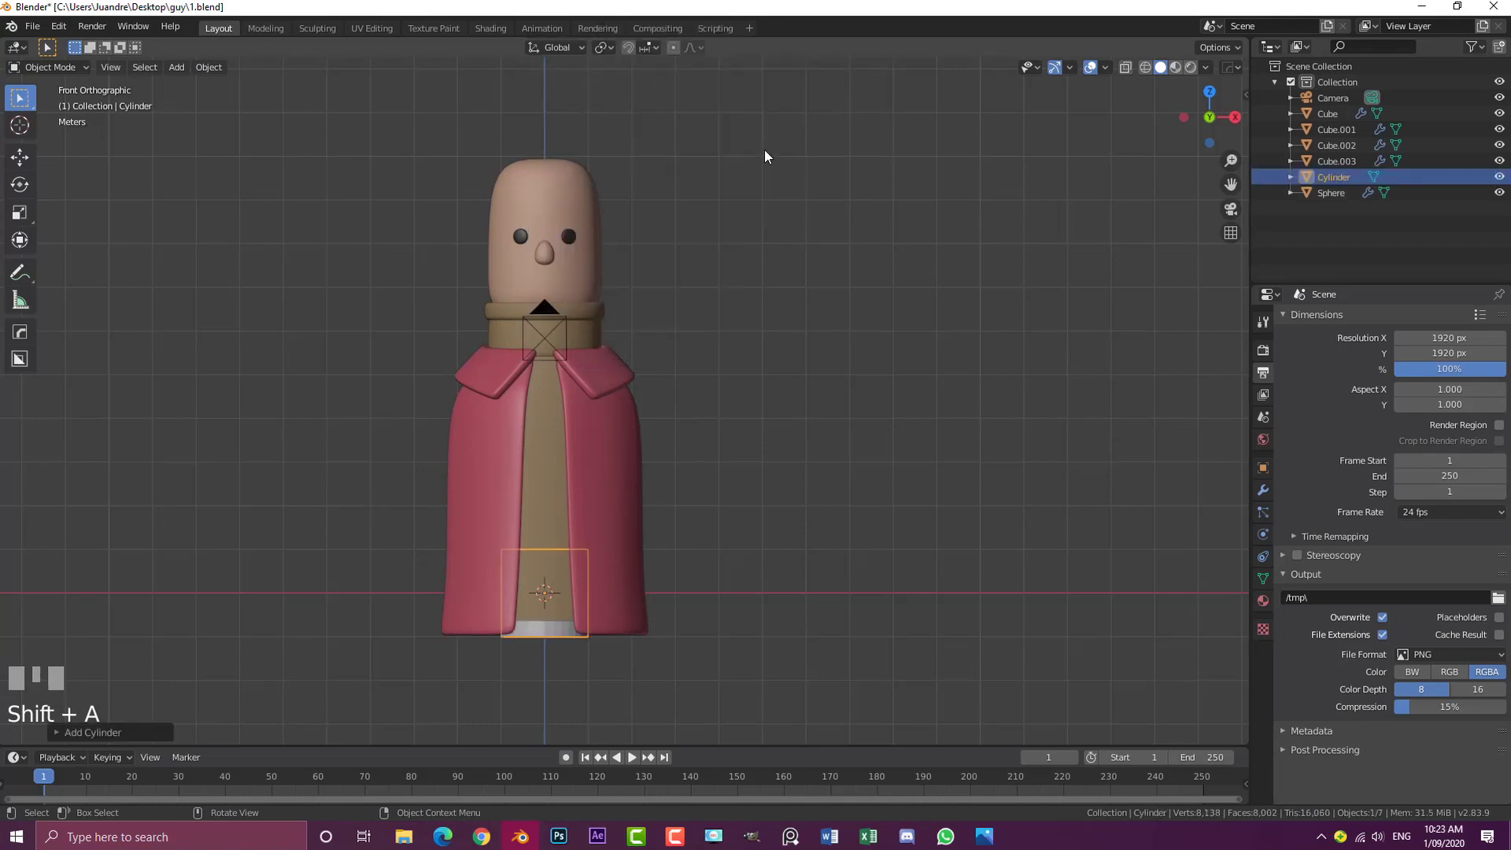
{"action": "left_click", "coordinate": [57, 732]}
{"action": "left_click", "coordinate": [205, 543]}
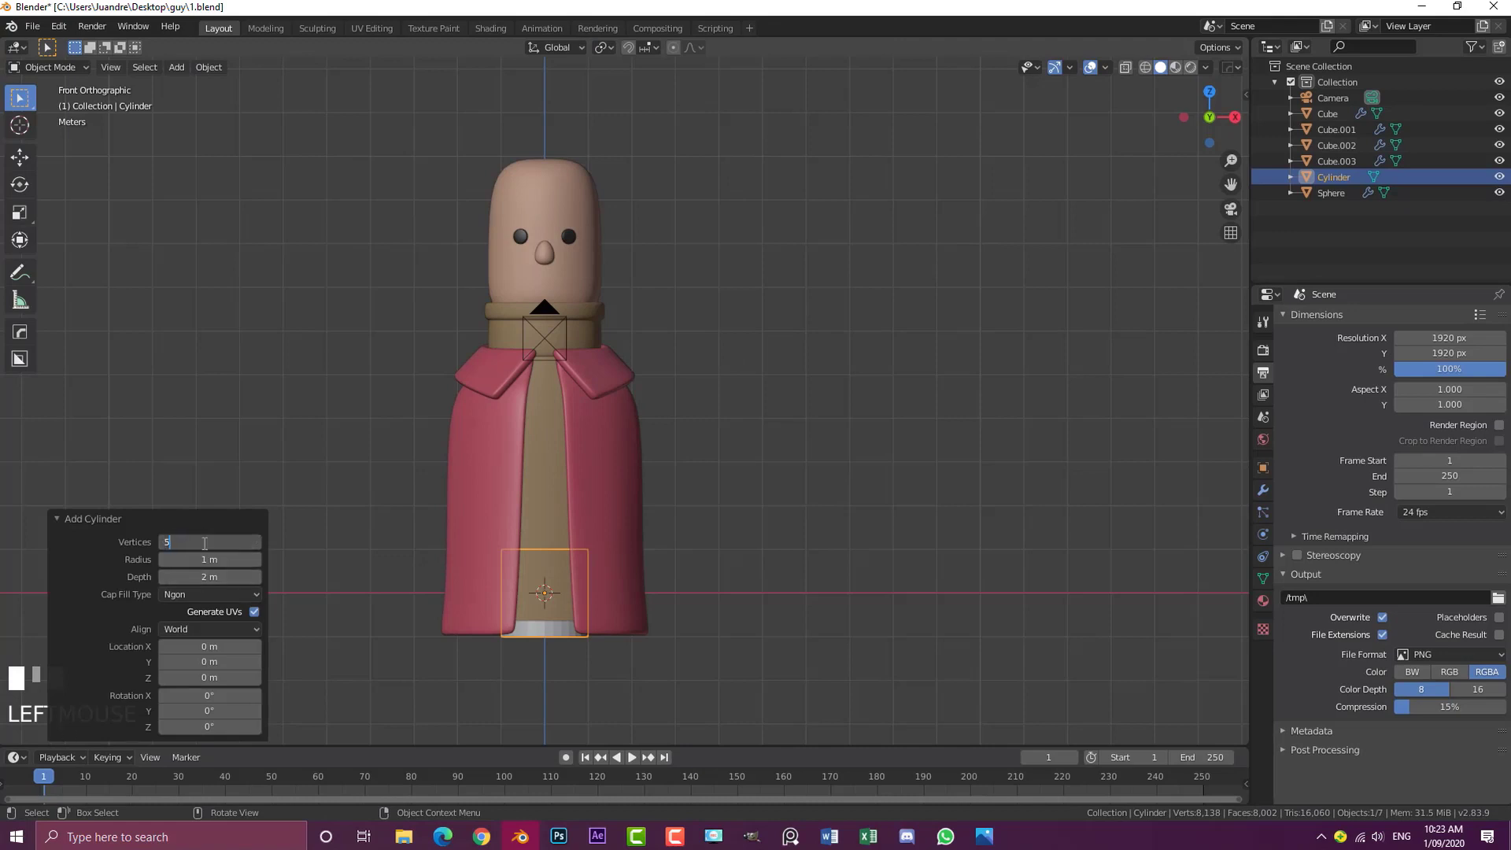
{"action": "type", "text": "5"}
{"action": "key", "text": "Return"}
{"action": "left_click", "coordinate": [65, 519]}
Rotate the cylinder diagonally and position it over the character's shoulder beneath the collar flap as the start of a sleeve
{"action": "key", "text": "g"}
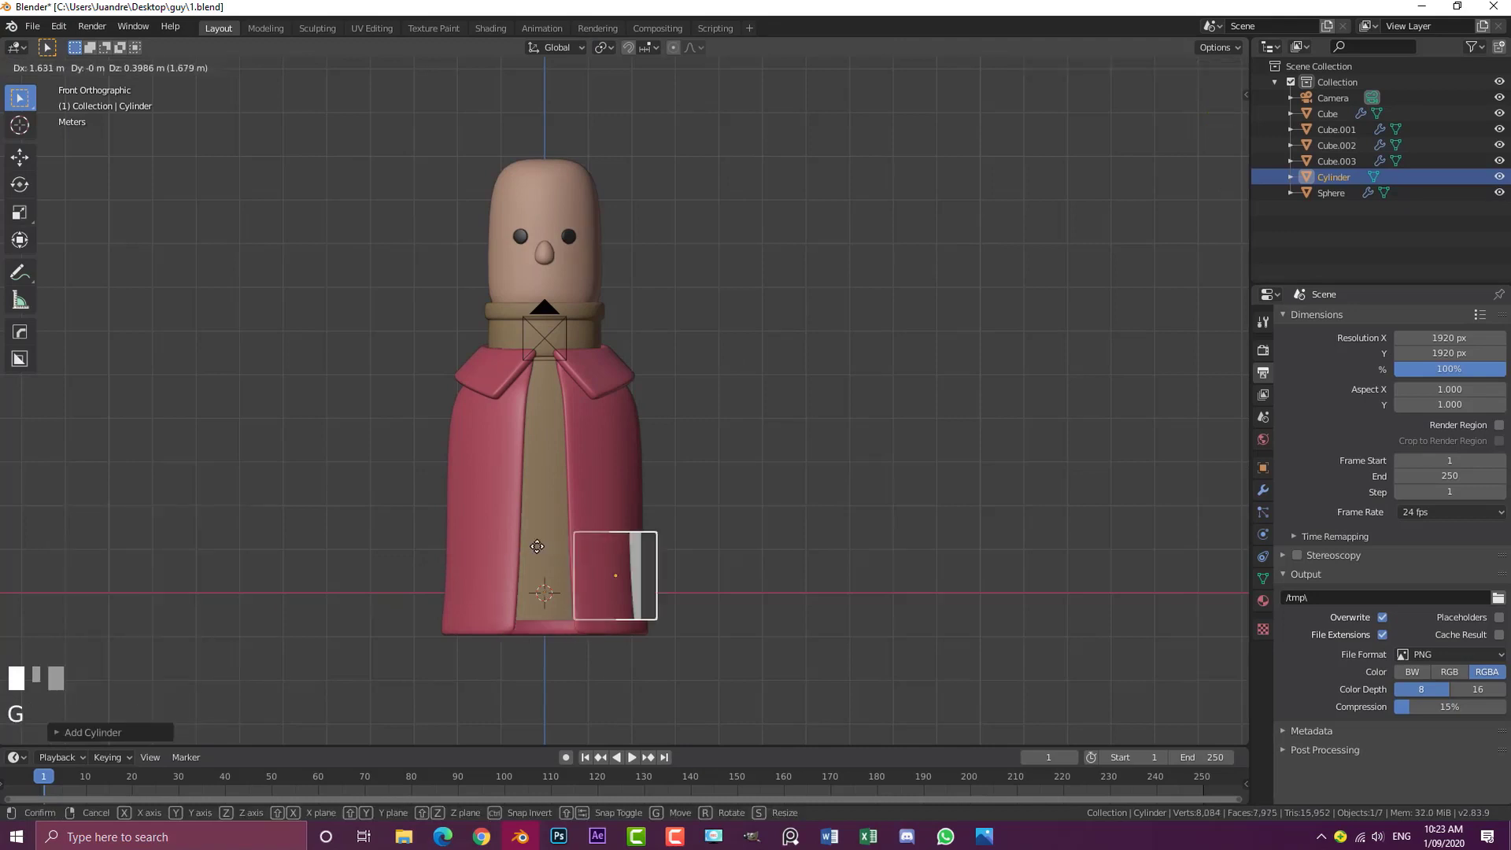
{"action": "left_click", "coordinate": [806, 383]}
{"action": "middle_click_drag", "start_coordinate": [805, 382], "coordinate": [755, 424], "text": "shift"}
{"action": "scroll", "coordinate": [755, 443], "scroll_direction": "up", "scroll_amount": 2}
{"action": "key", "text": "r"}
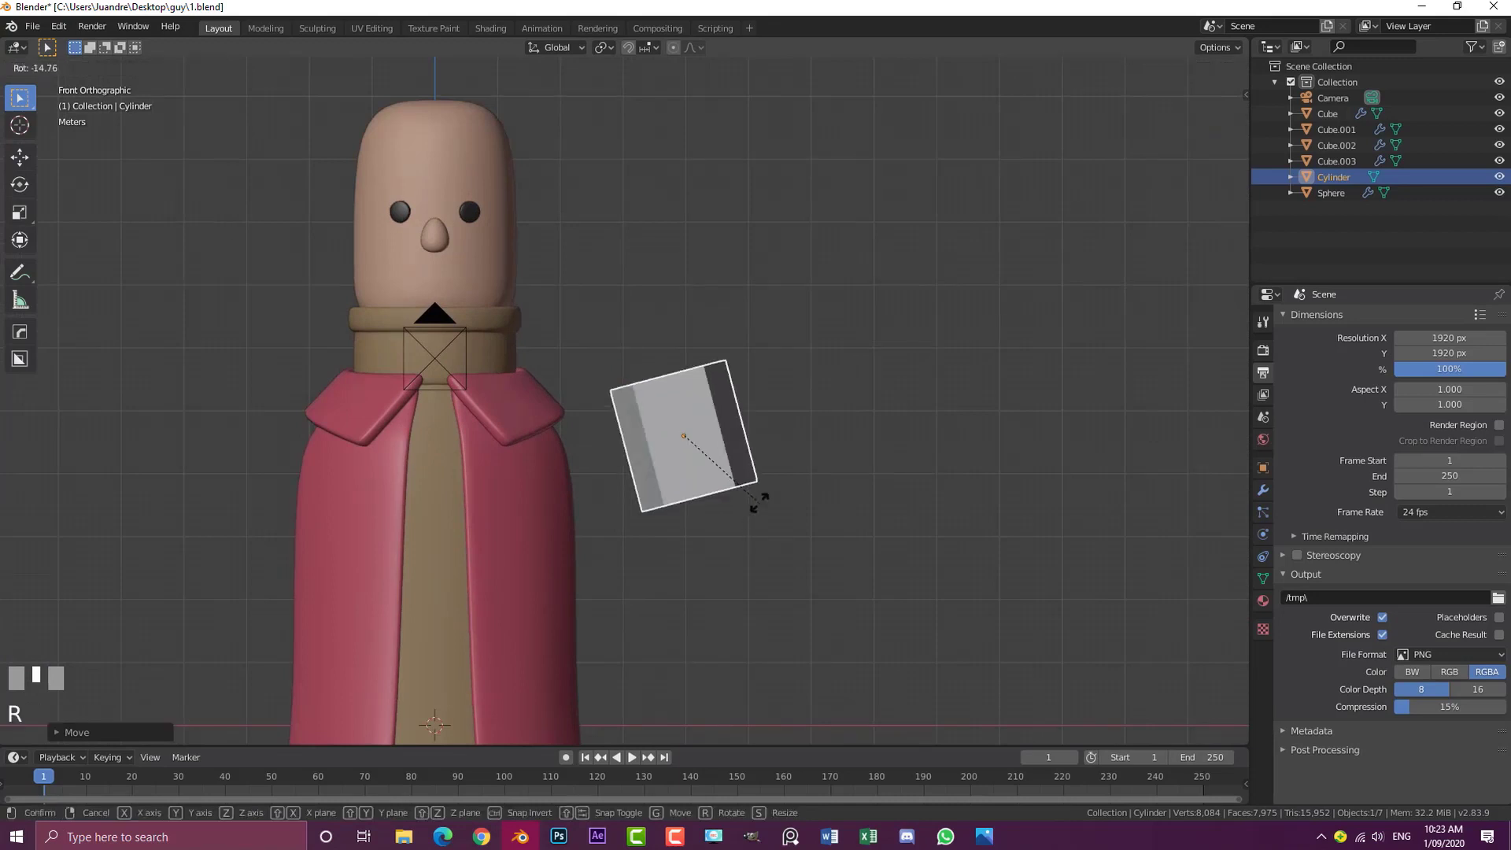
{"action": "left_click", "coordinate": [759, 471]}
{"action": "key", "text": "g"}
{"action": "left_click", "coordinate": [617, 477]}
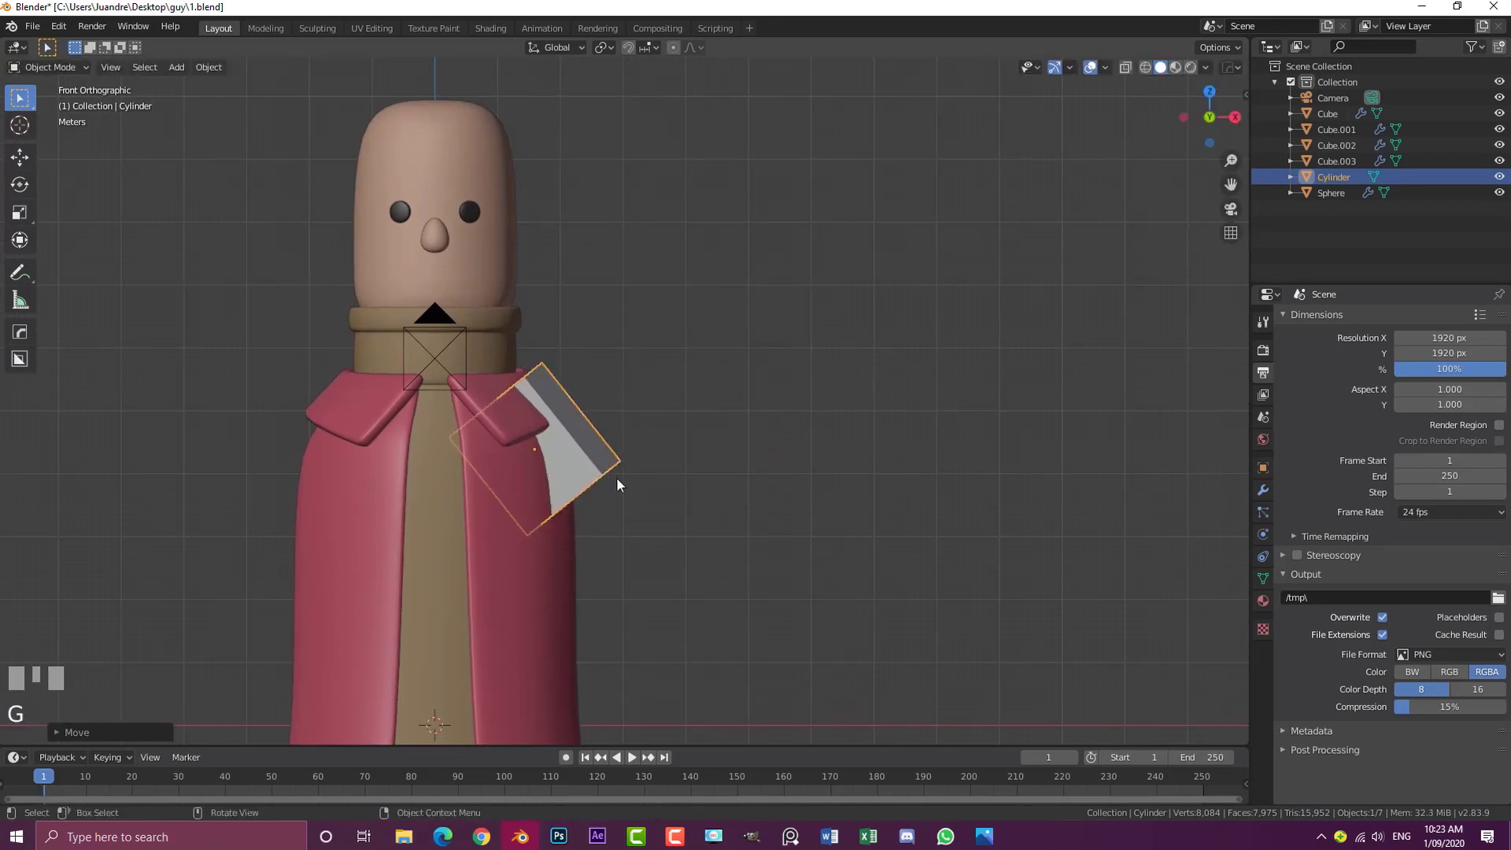
Assign the existing jacket material to the cylinder and shade it smooth
{"action": "left_click", "coordinate": [1264, 600]}
{"action": "left_click", "coordinate": [1289, 385]}
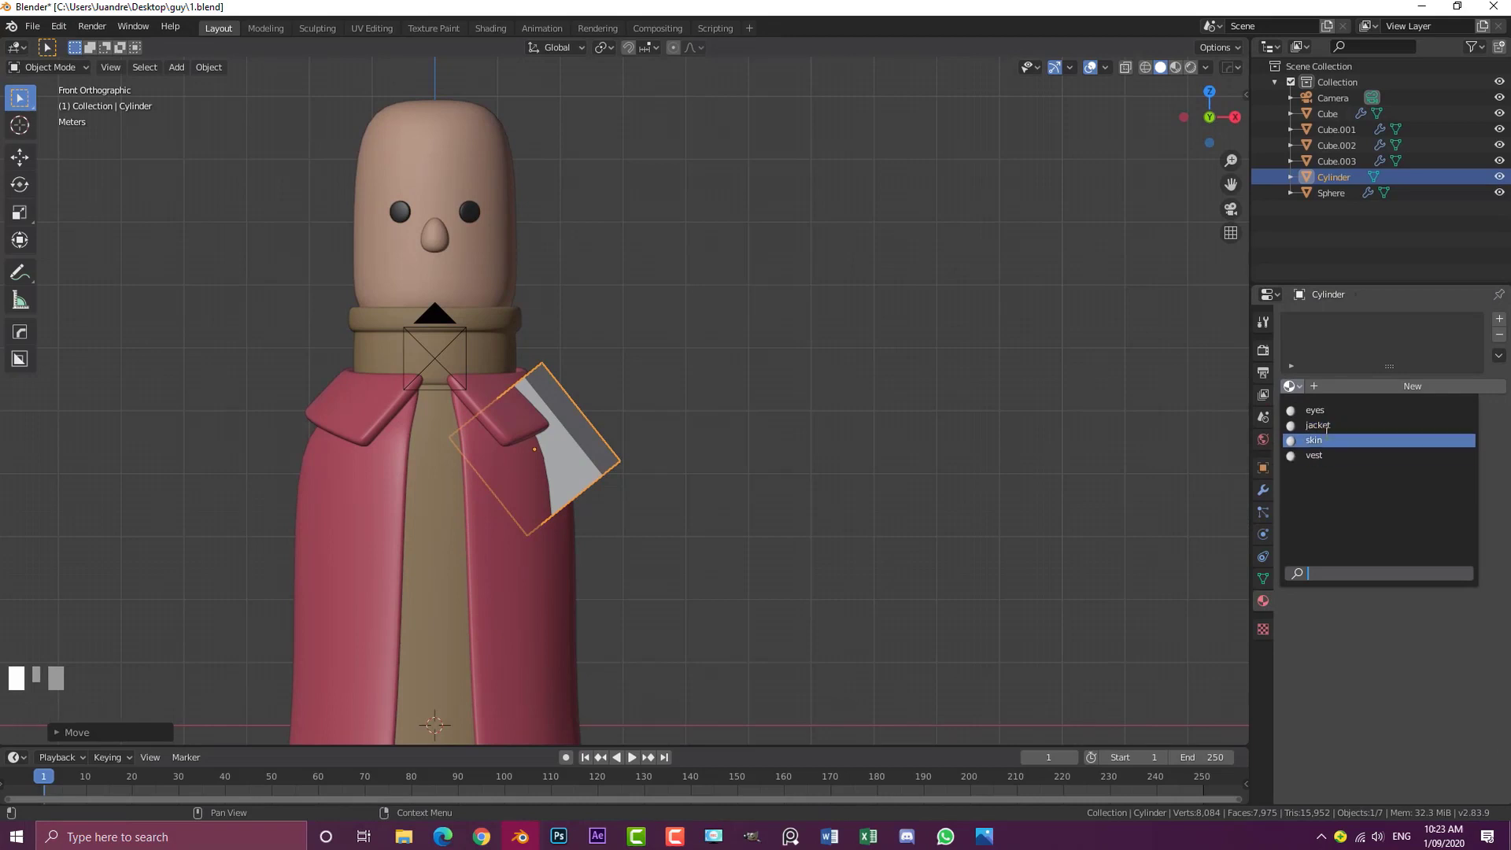
{"action": "left_click", "coordinate": [1317, 425]}
{"action": "scroll", "coordinate": [638, 468], "scroll_direction": "up", "scroll_amount": 1}
{"action": "left_click", "coordinate": [218, 73]}
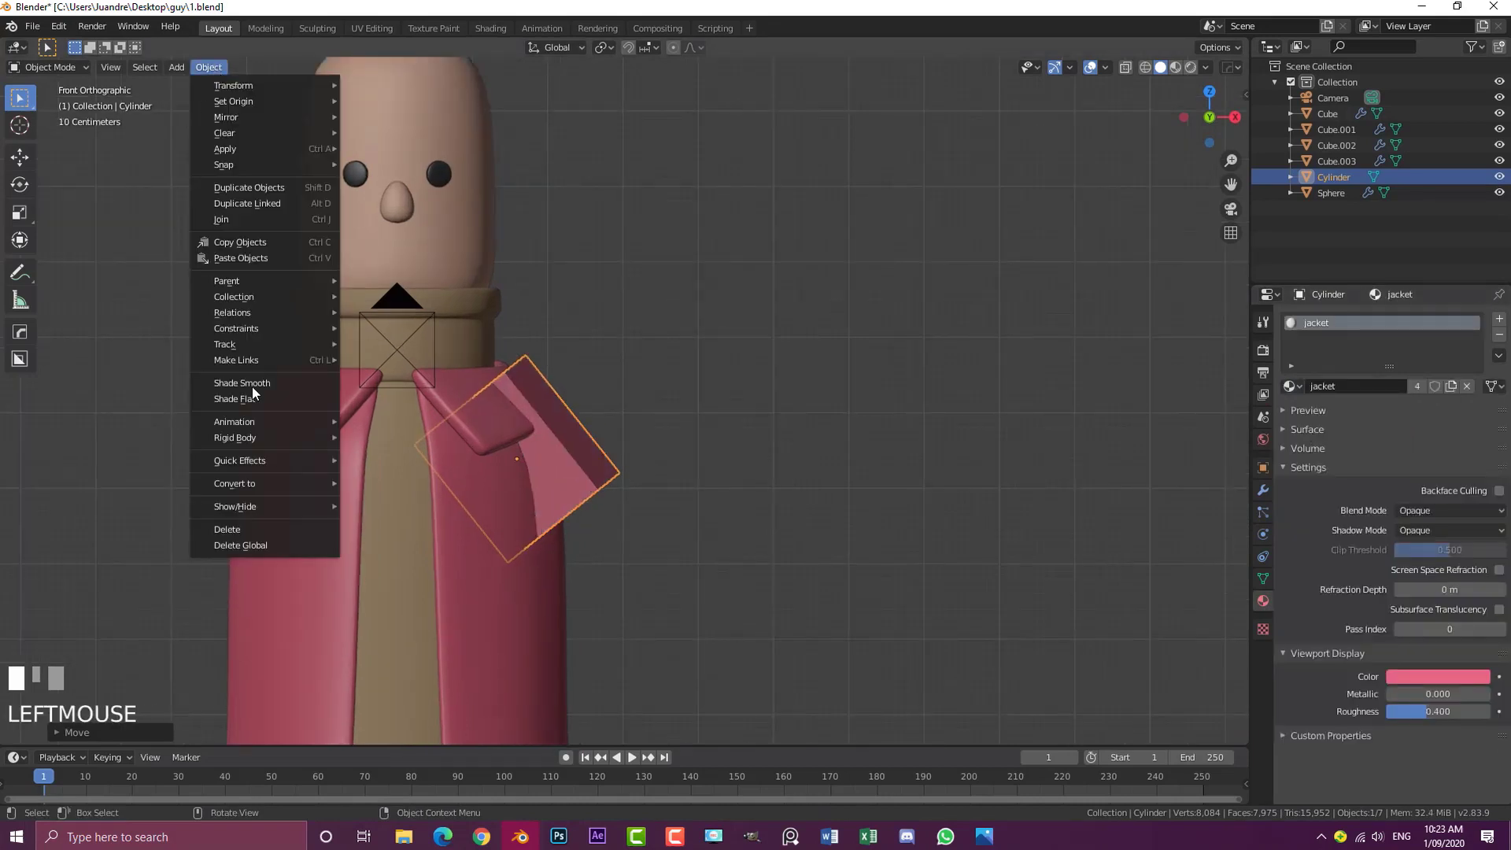
{"action": "left_click", "coordinate": [272, 385]}
Add a Subdivision Surface modifier to the shoulder cylinder
{"action": "scroll", "coordinate": [563, 468], "scroll_direction": "down", "scroll_amount": 2}
{"action": "middle_click_drag", "start_coordinate": [564, 462], "coordinate": [693, 479]}
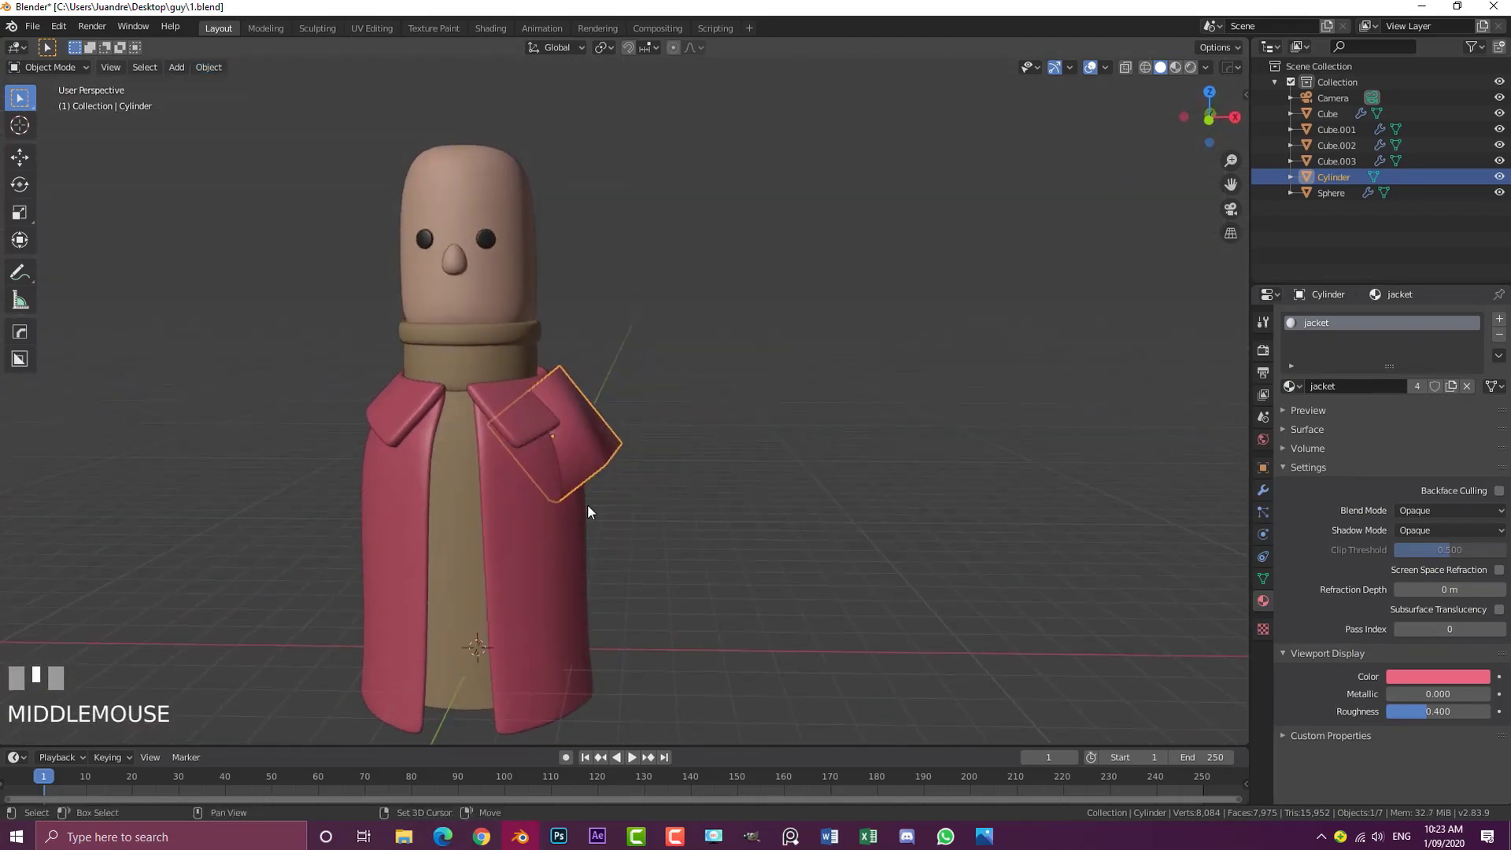
{"action": "left_click", "coordinate": [601, 442]}
{"action": "left_click", "coordinate": [1264, 489]}
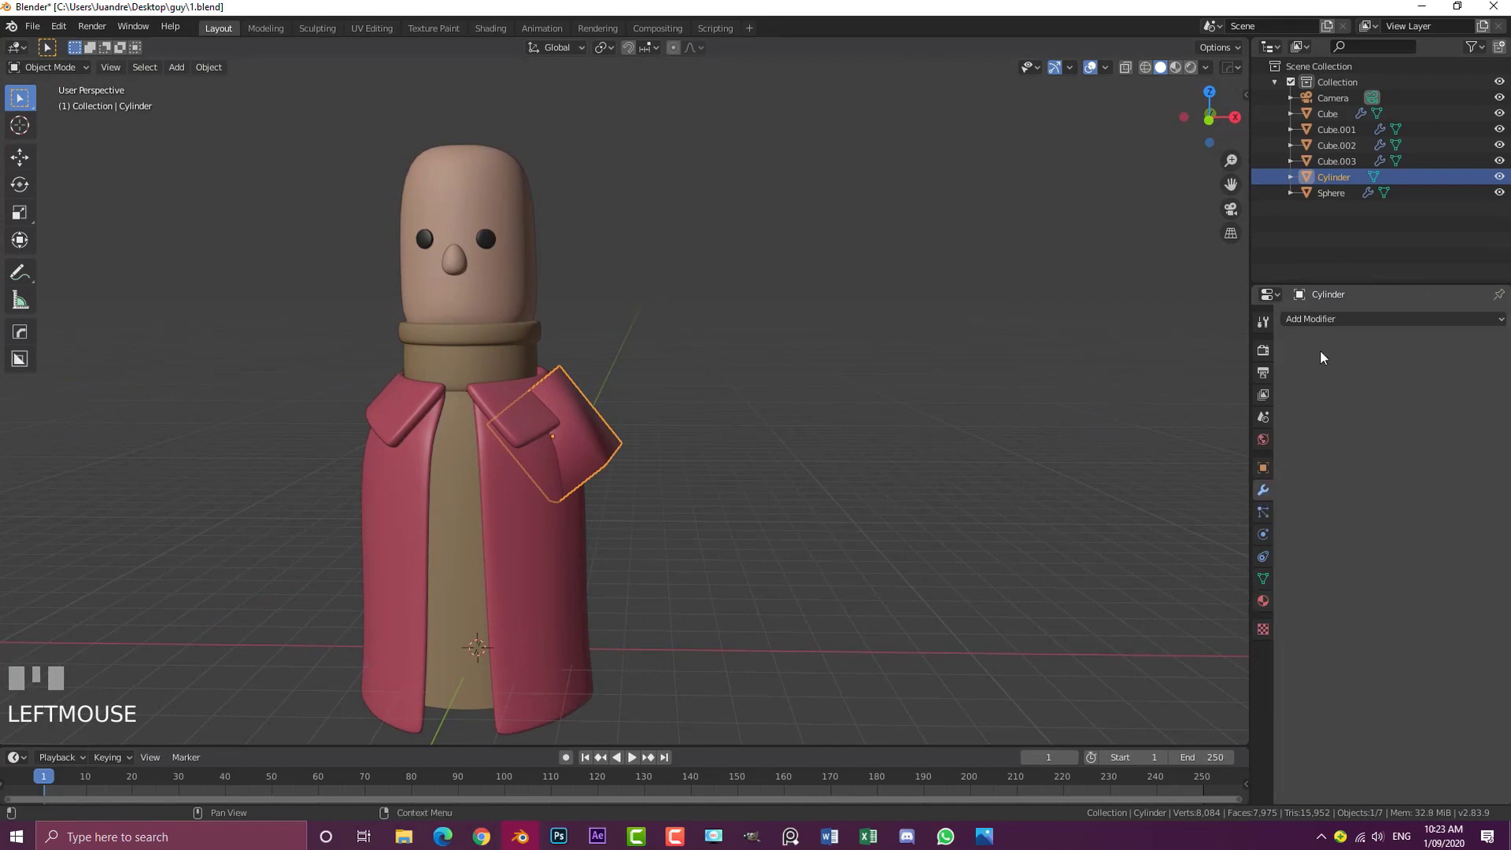
{"action": "left_click", "coordinate": [1313, 319]}
{"action": "left_click", "coordinate": [1215, 581]}
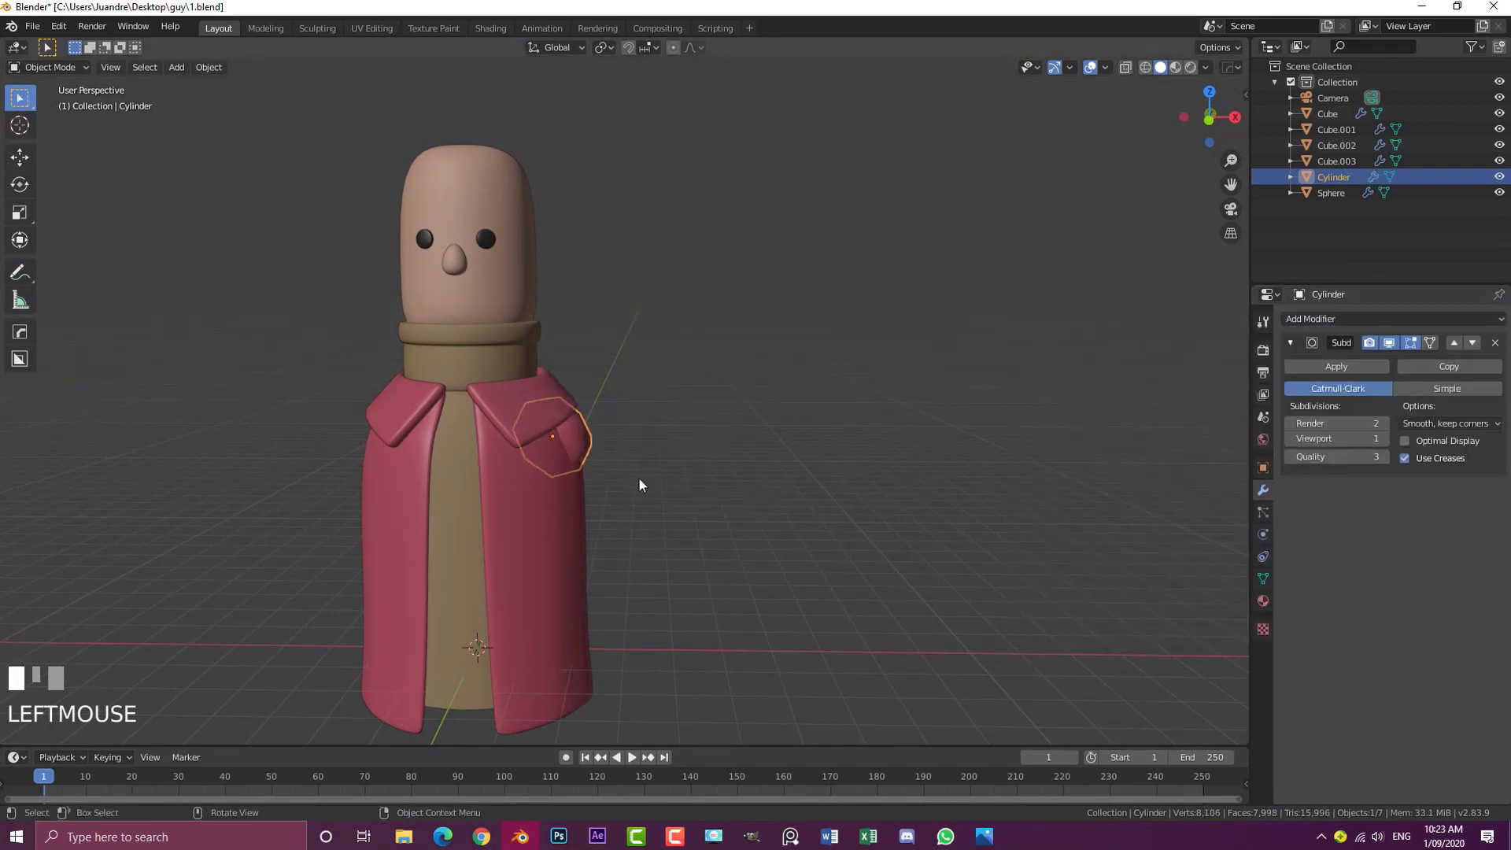
Delete the cap face at the cylinder's upper, collar-side end in Edit Mode
{"action": "key", "text": "KP_1"}
{"action": "key", "text": "z"}
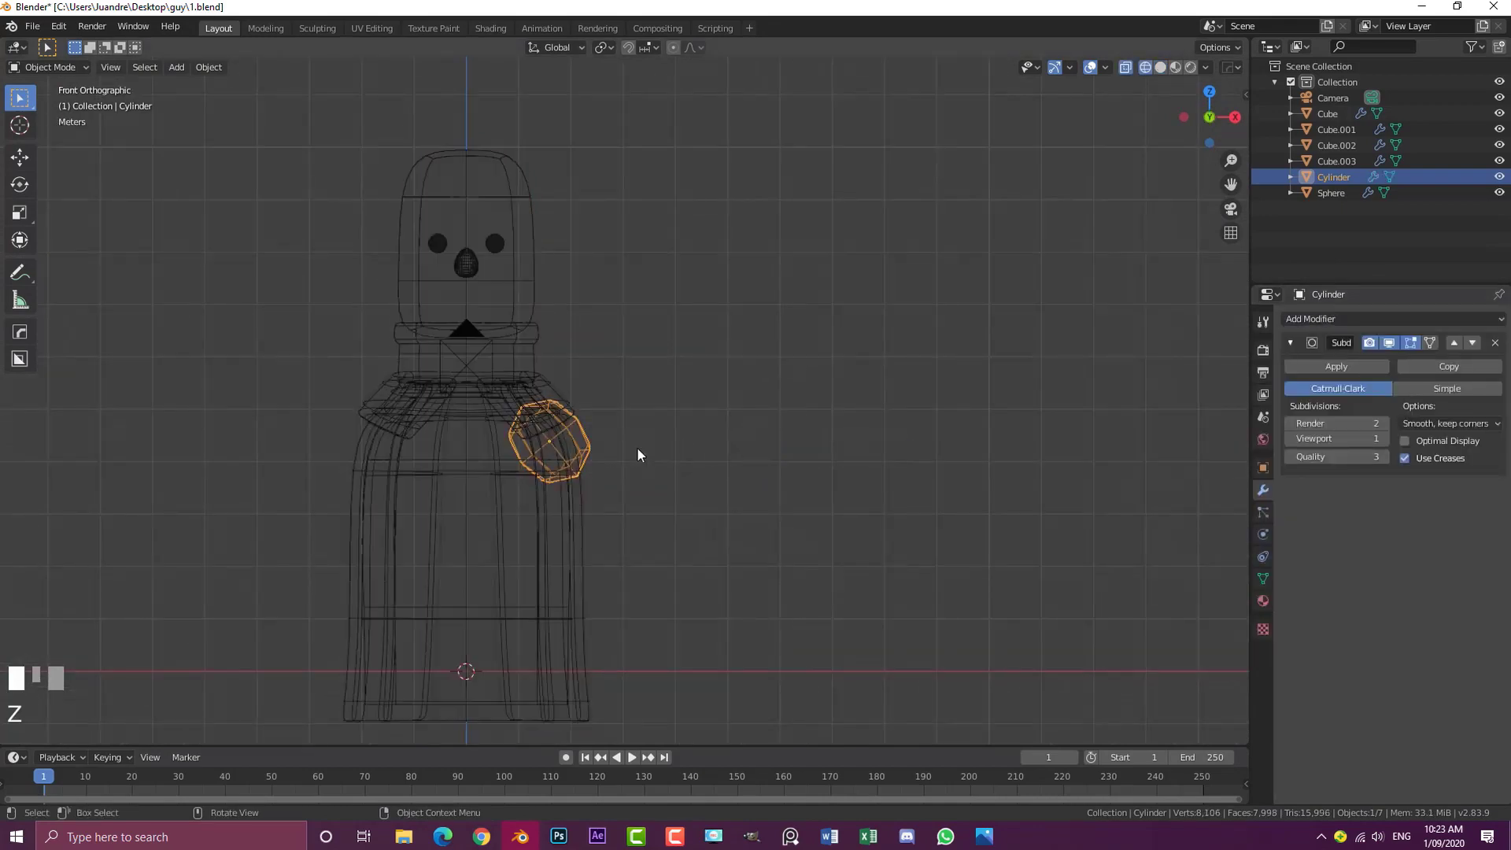
{"action": "scroll", "coordinate": [652, 425], "scroll_direction": "up", "scroll_amount": 3}
{"action": "key", "text": "Tab"}
{"action": "key", "text": "alt+a"}
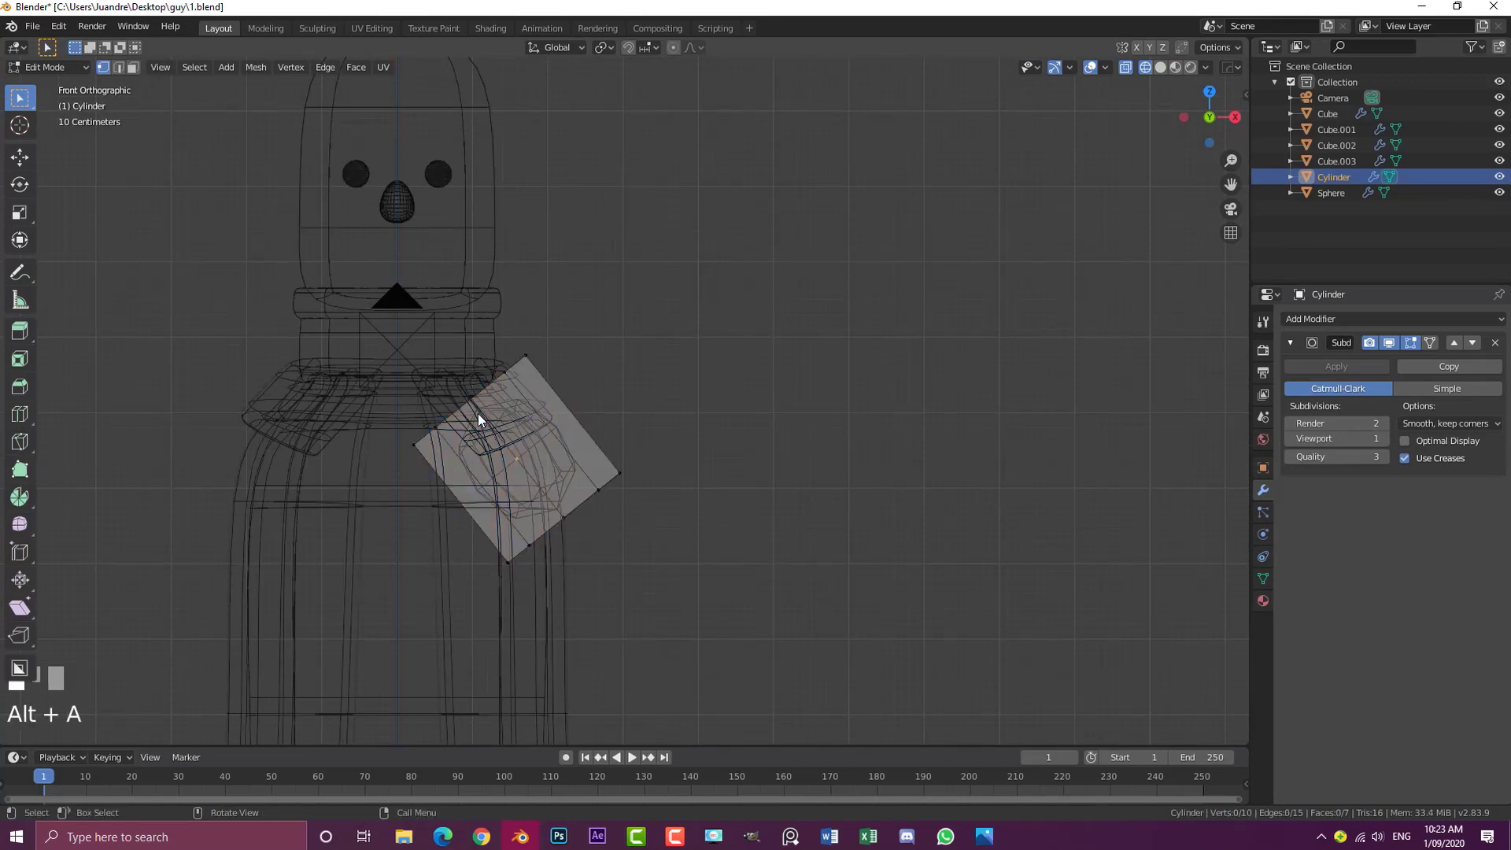
{"action": "key", "text": "c"}
{"action": "scroll", "coordinate": [542, 320], "scroll_direction": "down", "scroll_amount": 5}
{"action": "left_click_drag", "start_coordinate": [541, 319], "coordinate": [329, 494]}
{"action": "right_click", "coordinate": [331, 492]}
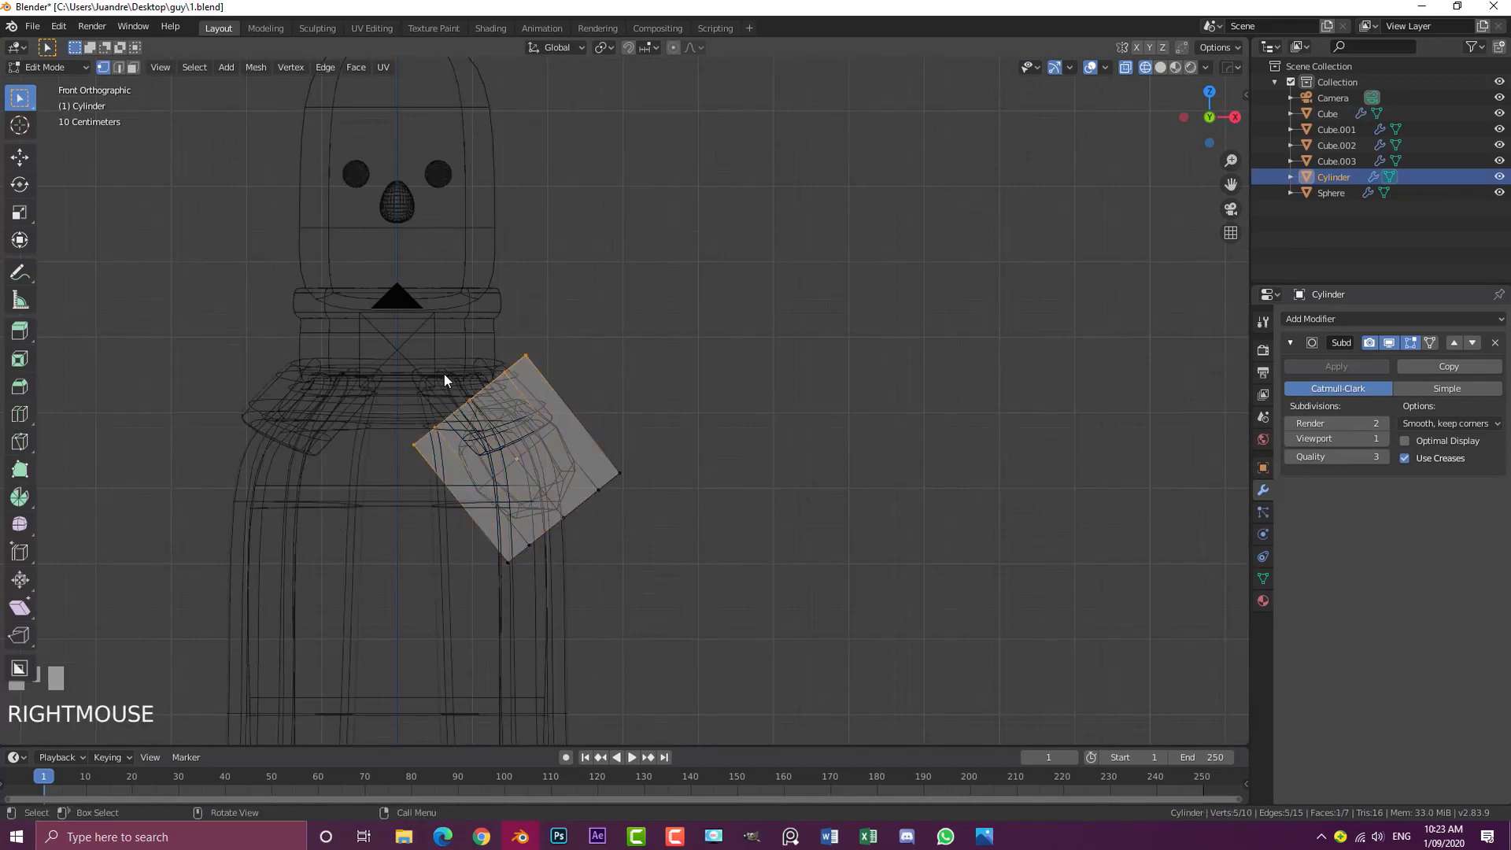
{"action": "middle_click_drag", "start_coordinate": [444, 374], "coordinate": [470, 374]}
{"action": "key", "text": "x"}
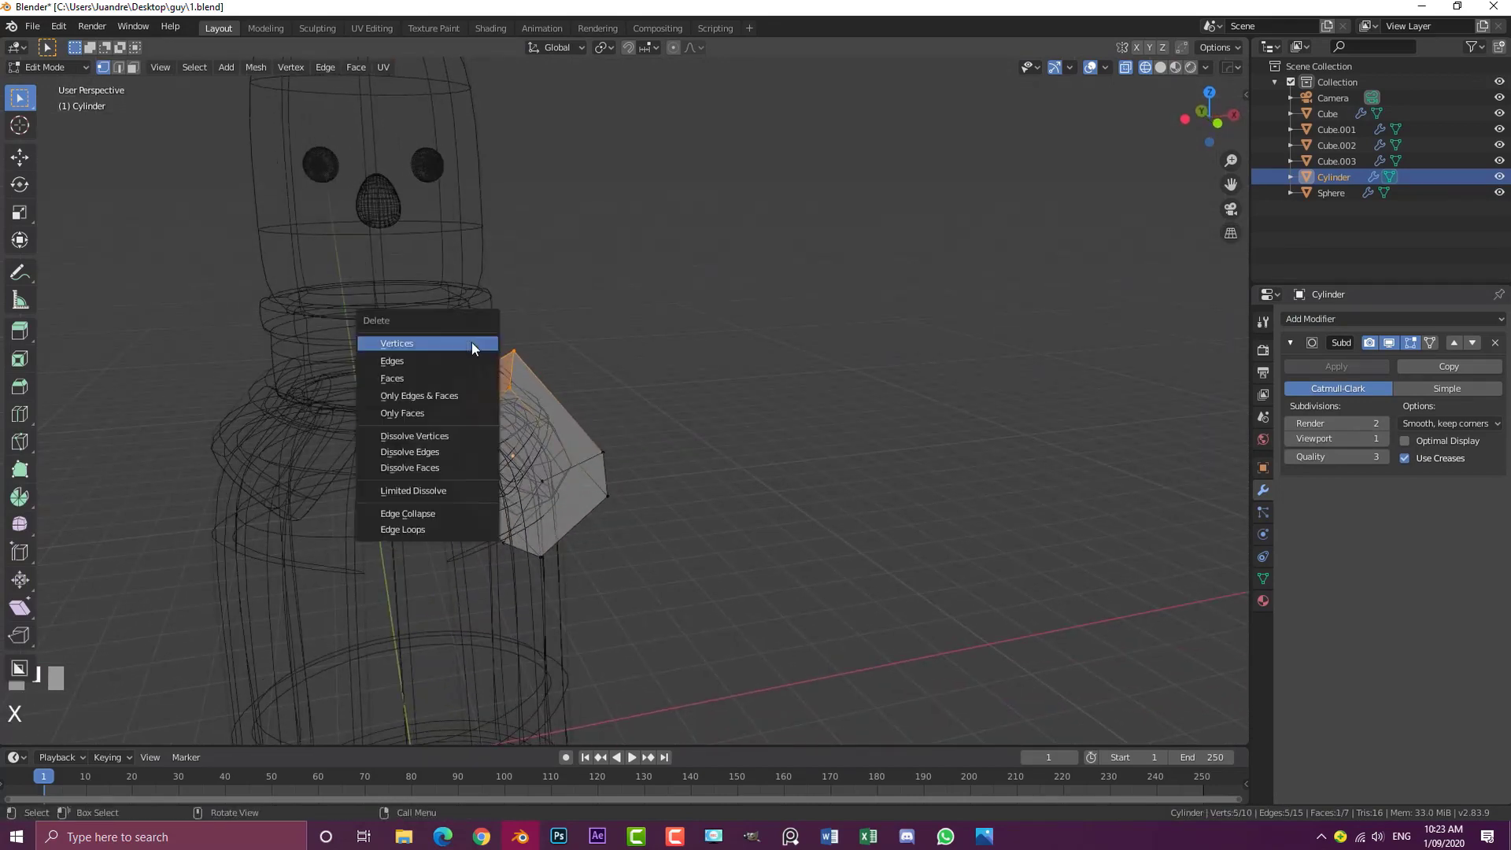
{"action": "left_click", "coordinate": [417, 380]}
Delete the cap face at the cylinder's lower, outer end so the sleeve is an open tube
{"action": "mouse_move", "coordinate": [576, 516]}
{"action": "middle_mouse_down"}
{"action": "mouse_move", "coordinate": [644, 516]}
{"action": "mouse_move", "coordinate": [587, 506]}
{"action": "middle_mouse_up"}
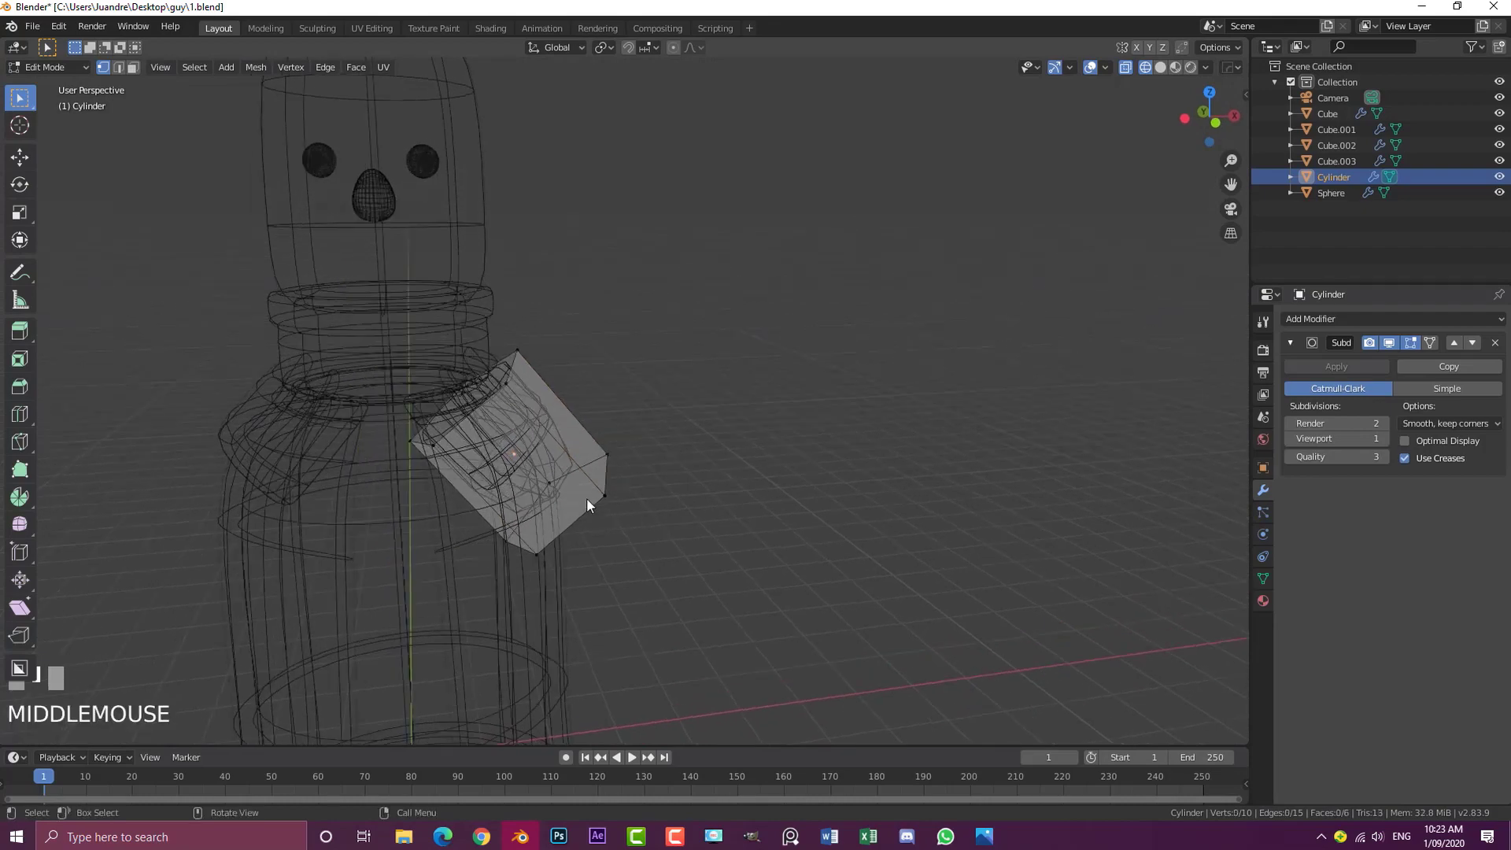
{"action": "key", "text": "c"}
{"action": "mouse_move", "coordinate": [588, 506]}
{"action": "left_mouse_down"}
{"action": "mouse_move", "coordinate": [512, 546]}
{"action": "mouse_move", "coordinate": [588, 515]}
{"action": "left_mouse_up"}
{"action": "key", "text": "x"}
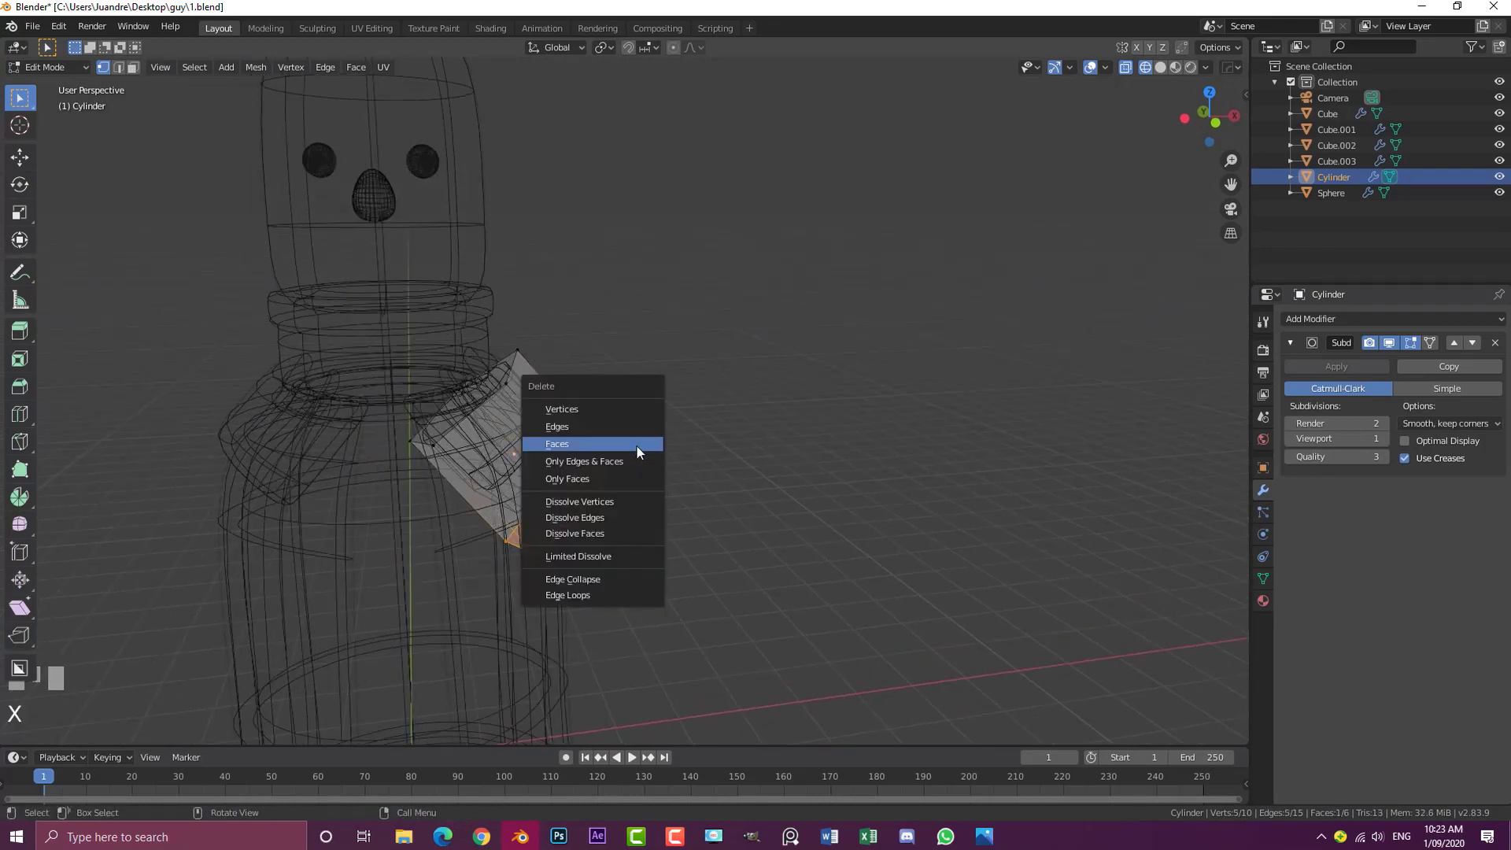
{"action": "left_click", "coordinate": [636, 446]}
Scale the sleeve's upper edge loop to about 0.64 and move it slightly up into the shoulder
{"action": "key", "text": "KP_1"}
{"action": "key", "text": "z"}
{"action": "left_click", "coordinate": [810, 455]}
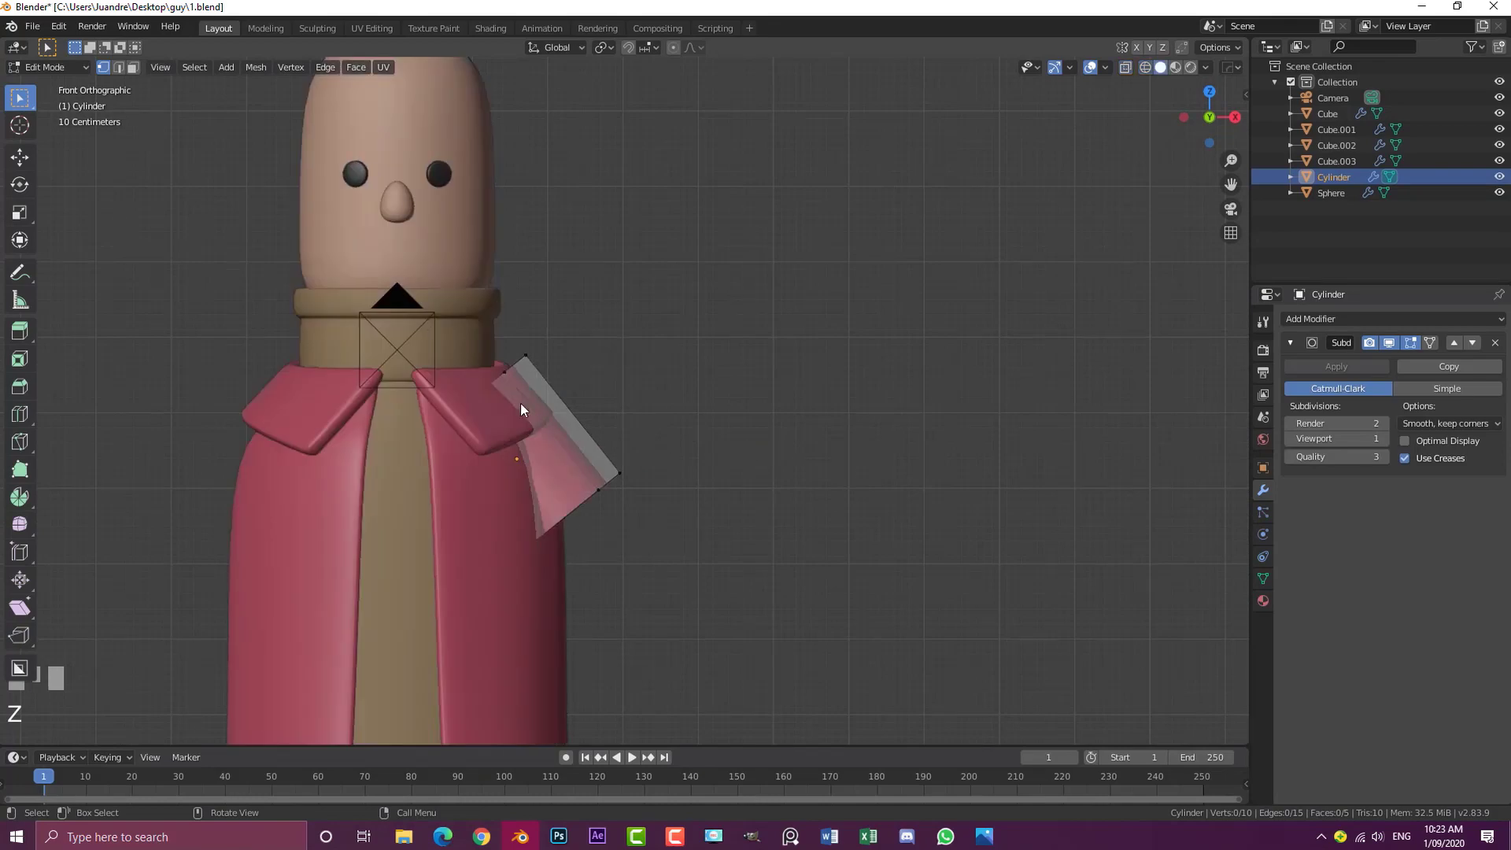
{"action": "left_click", "coordinate": [515, 361], "text": "alt+shift"}
{"action": "key", "text": "z"}
{"action": "left_click", "coordinate": [431, 370]}
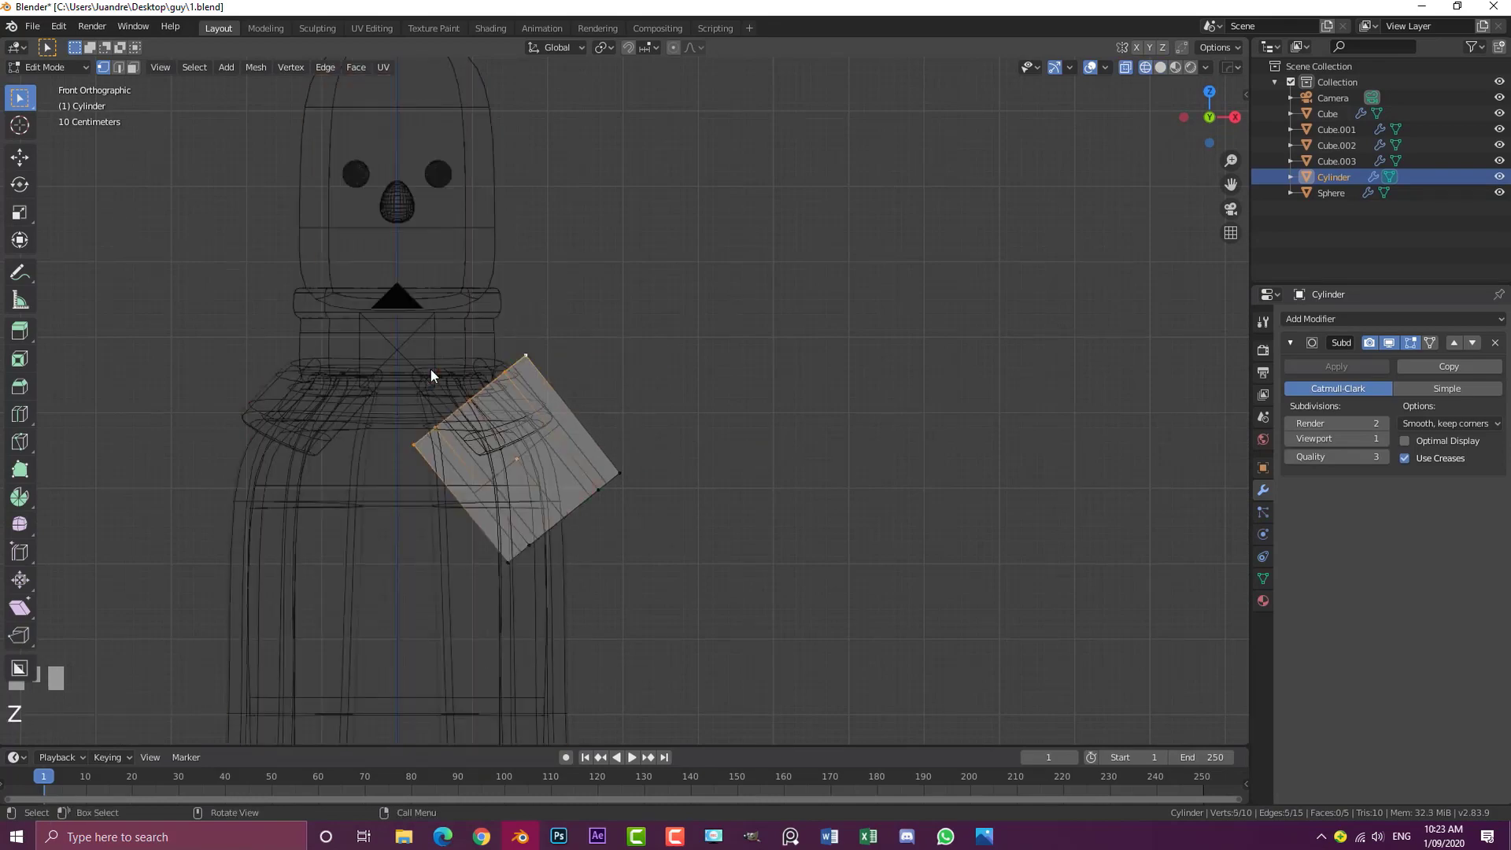
{"action": "middle_click_drag", "start_coordinate": [506, 436], "coordinate": [537, 458], "text": "shift"}
{"action": "scroll", "coordinate": [590, 455], "scroll_direction": "up", "scroll_amount": 1}
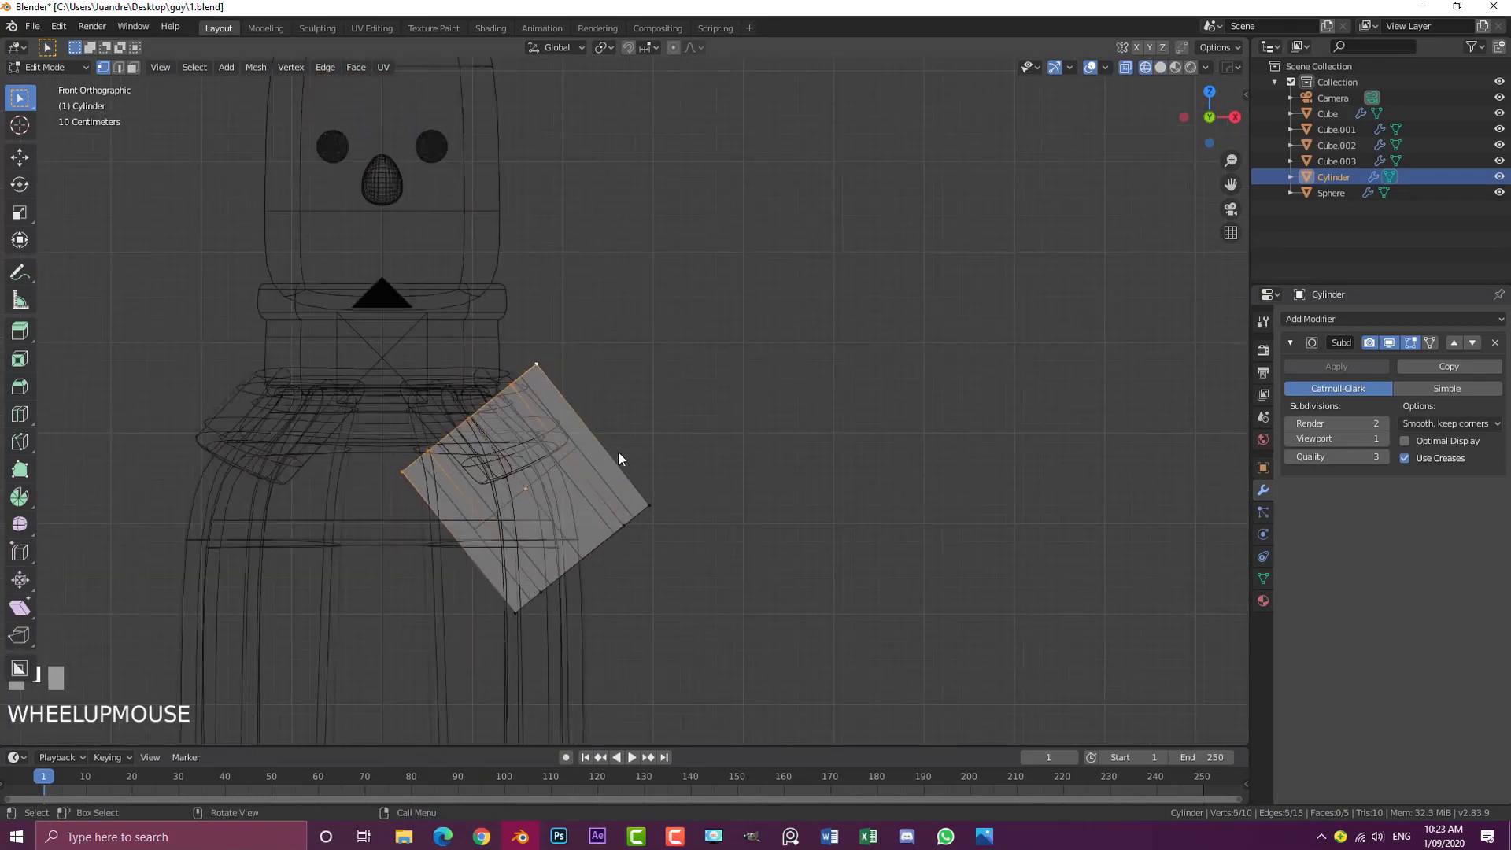
{"action": "scroll", "coordinate": [614, 460], "scroll_direction": "down", "scroll_amount": 2}
{"action": "scroll", "coordinate": [708, 498], "scroll_direction": "up", "scroll_amount": 3}
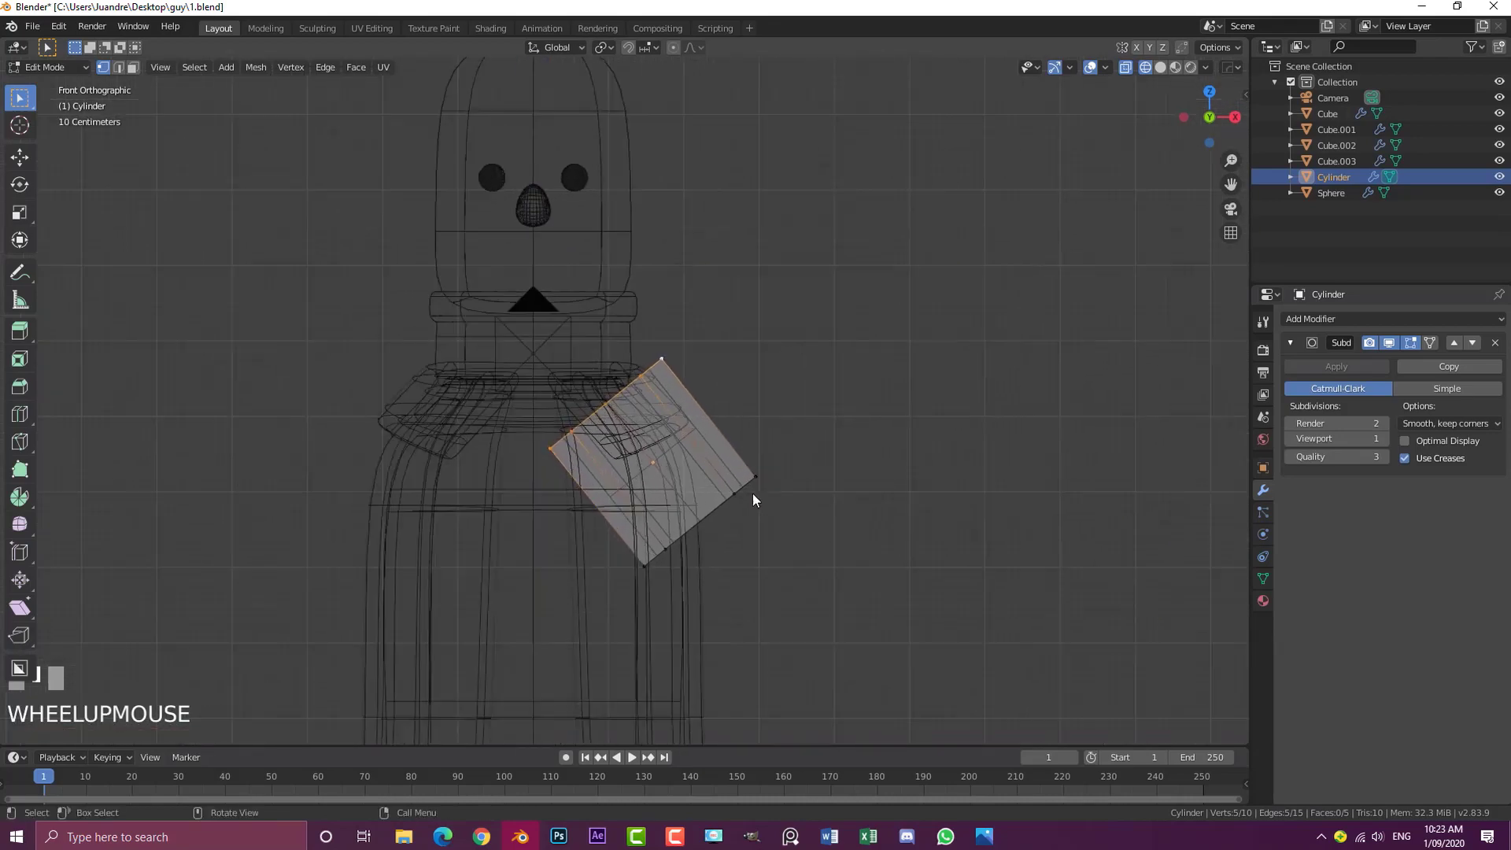
{"action": "key", "text": "s"}
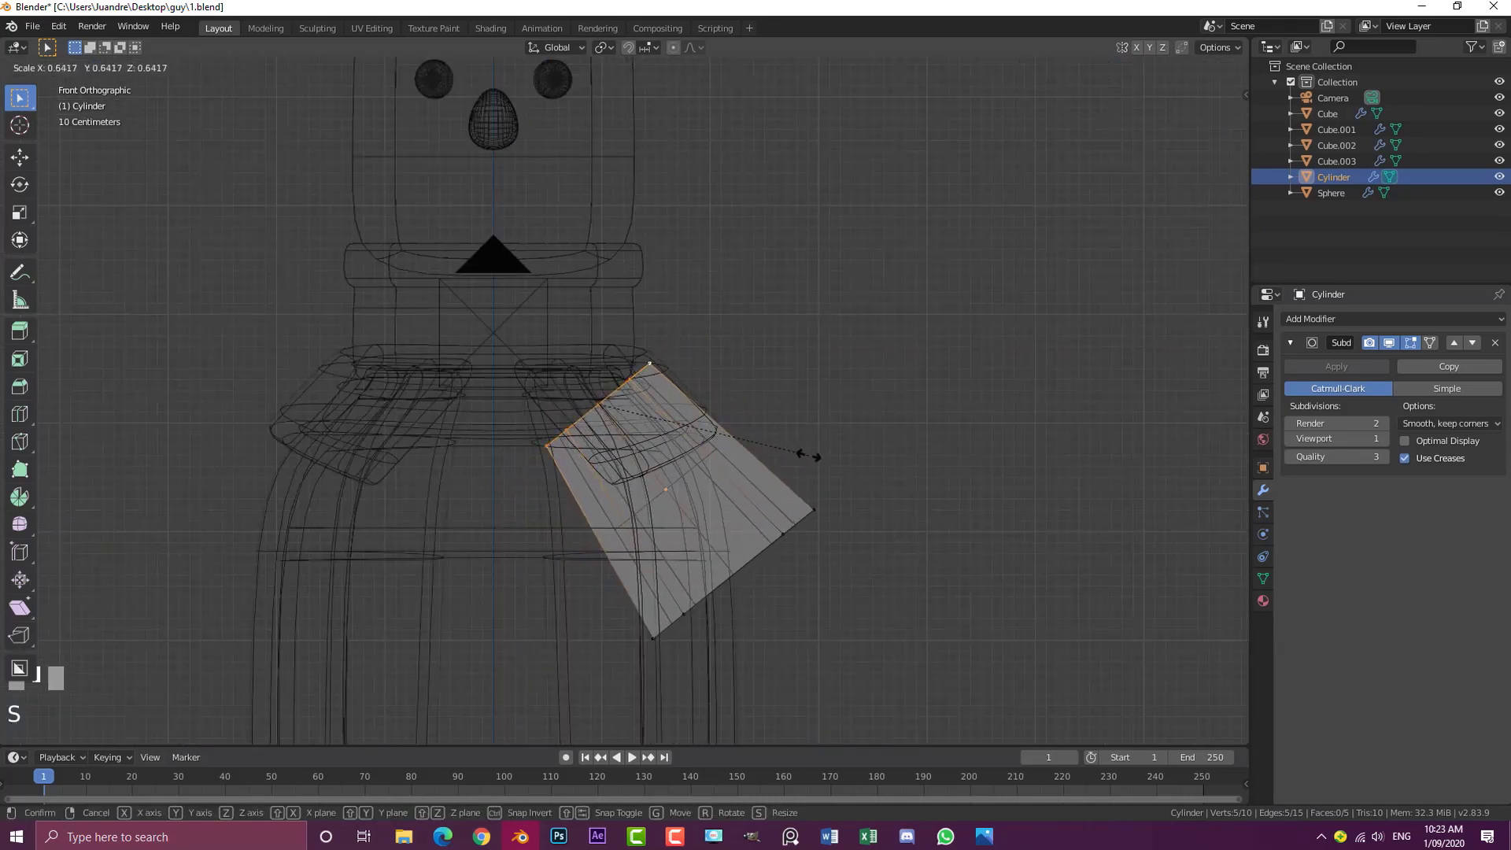
{"action": "left_click", "coordinate": [806, 454]}
{"action": "key", "text": "g"}
{"action": "left_click", "coordinate": [805, 445]}
Rotate the sleeve's lower edge loop to nearly horizontal and reposition it beside the upper torso
{"action": "left_click", "coordinate": [795, 542]}
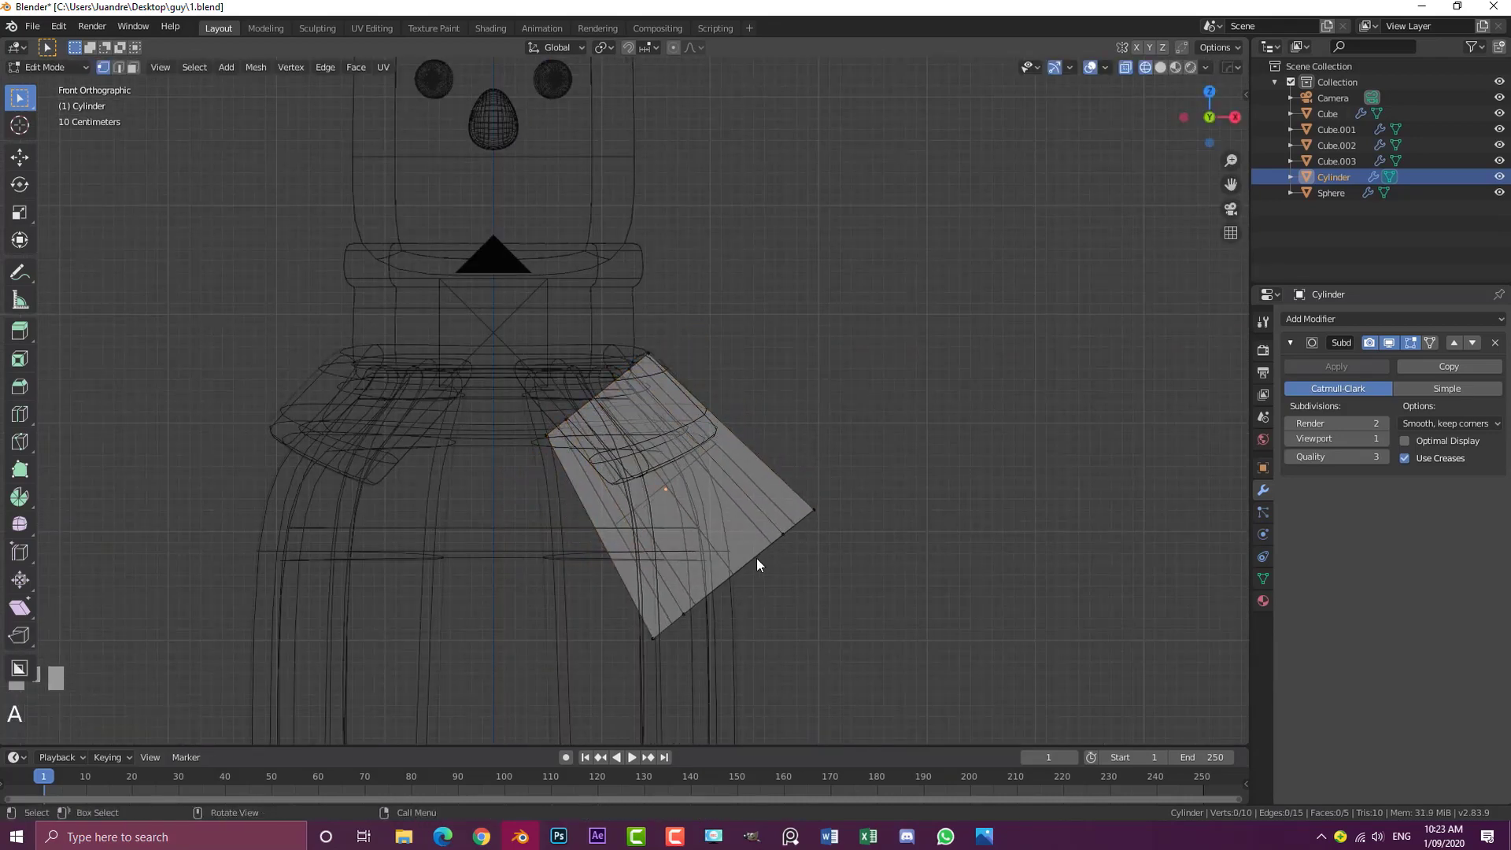
{"action": "left_click", "coordinate": [754, 559], "text": "alt+shift"}
{"action": "scroll", "coordinate": [754, 559], "scroll_direction": "down", "scroll_amount": 3}
{"action": "middle_click_drag", "start_coordinate": [749, 542], "coordinate": [726, 419], "text": "shift"}
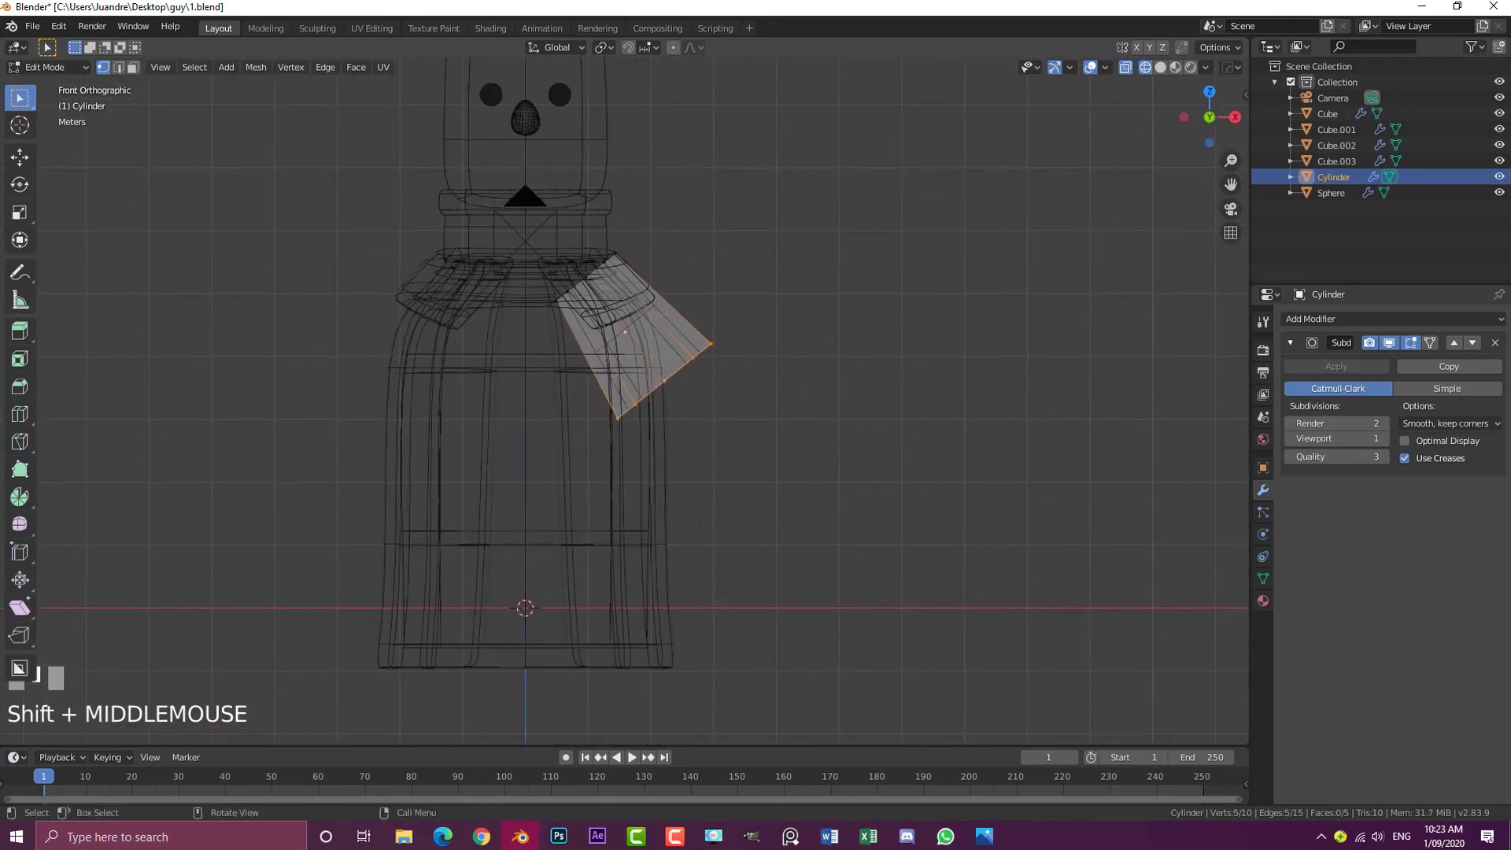
{"action": "key", "text": "r"}
{"action": "left_click", "coordinate": [796, 474]}
{"action": "key", "text": "g"}
{"action": "left_click", "coordinate": [798, 447]}
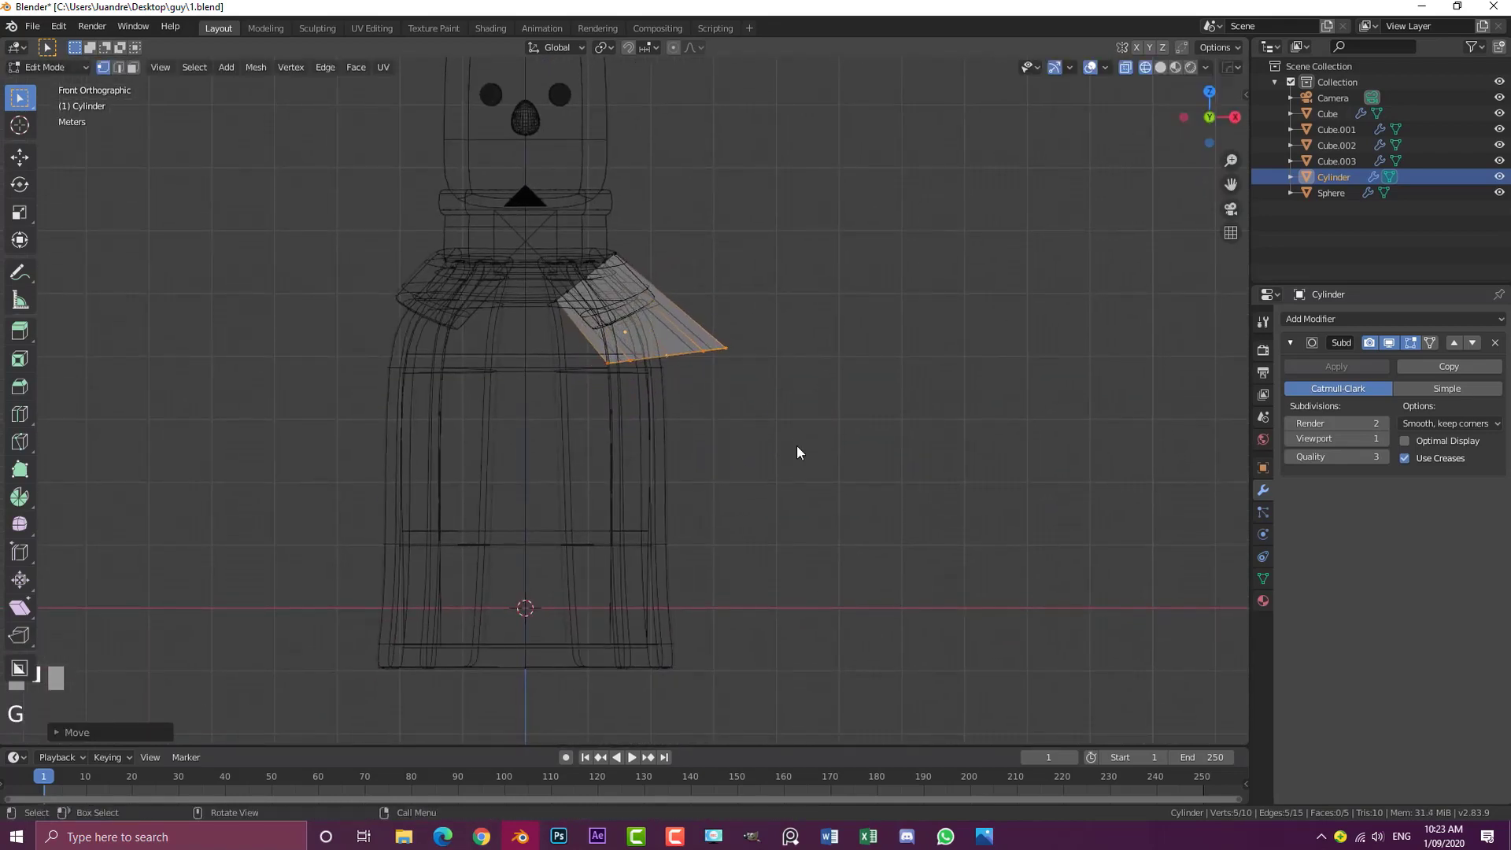
Extrude the sleeve's lower edge loop downward along the coat and shift the new cuff end slightly outward
{"action": "key", "text": "e"}
{"action": "left_click", "coordinate": [806, 608]}
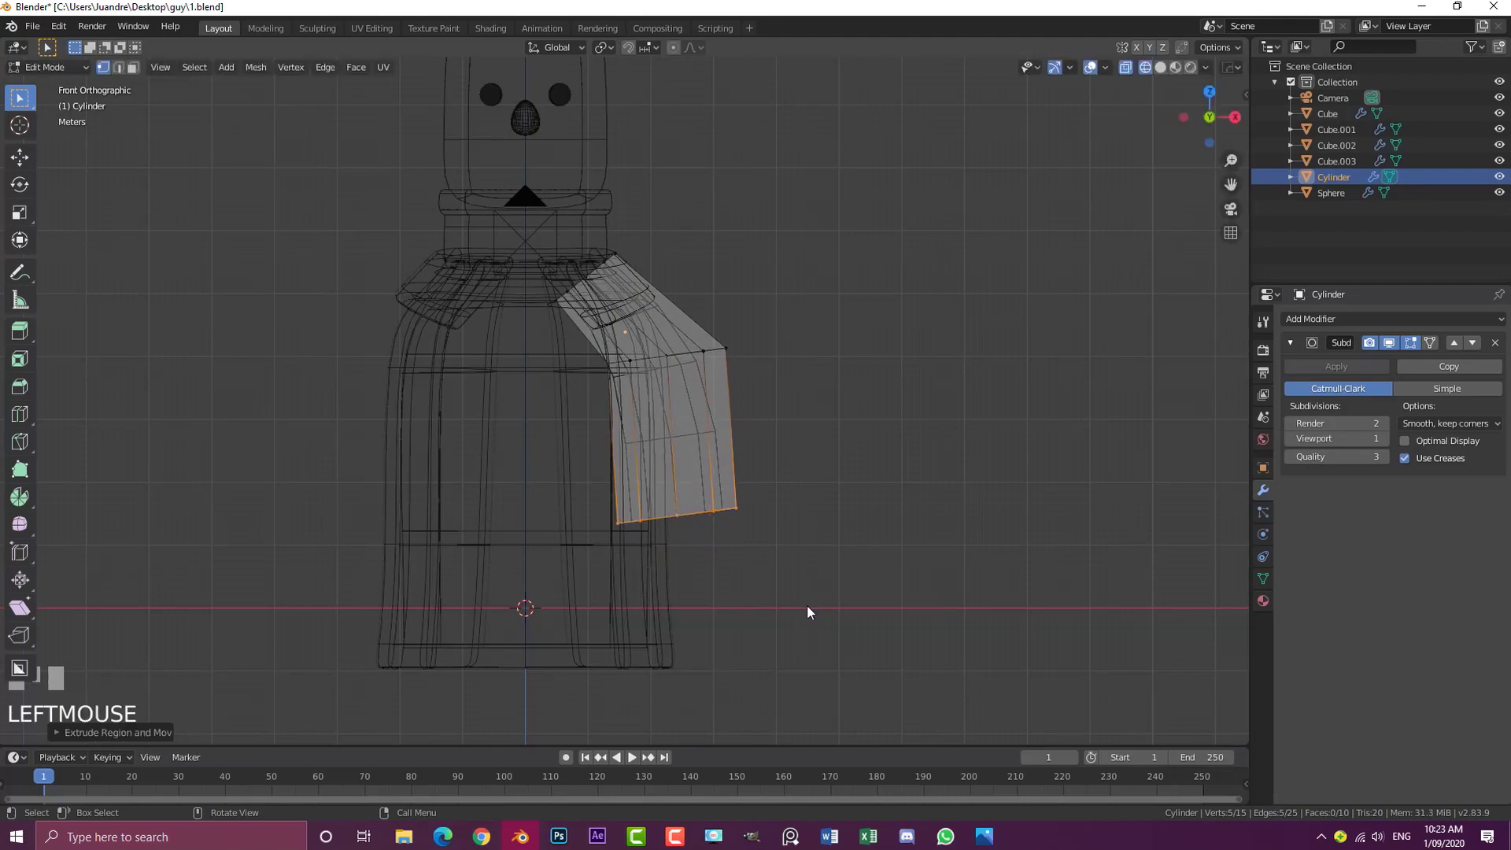
{"action": "key", "text": "z"}
{"action": "middle_click_drag", "start_coordinate": [904, 611], "coordinate": [866, 468]}
{"action": "key", "text": "KP_1"}
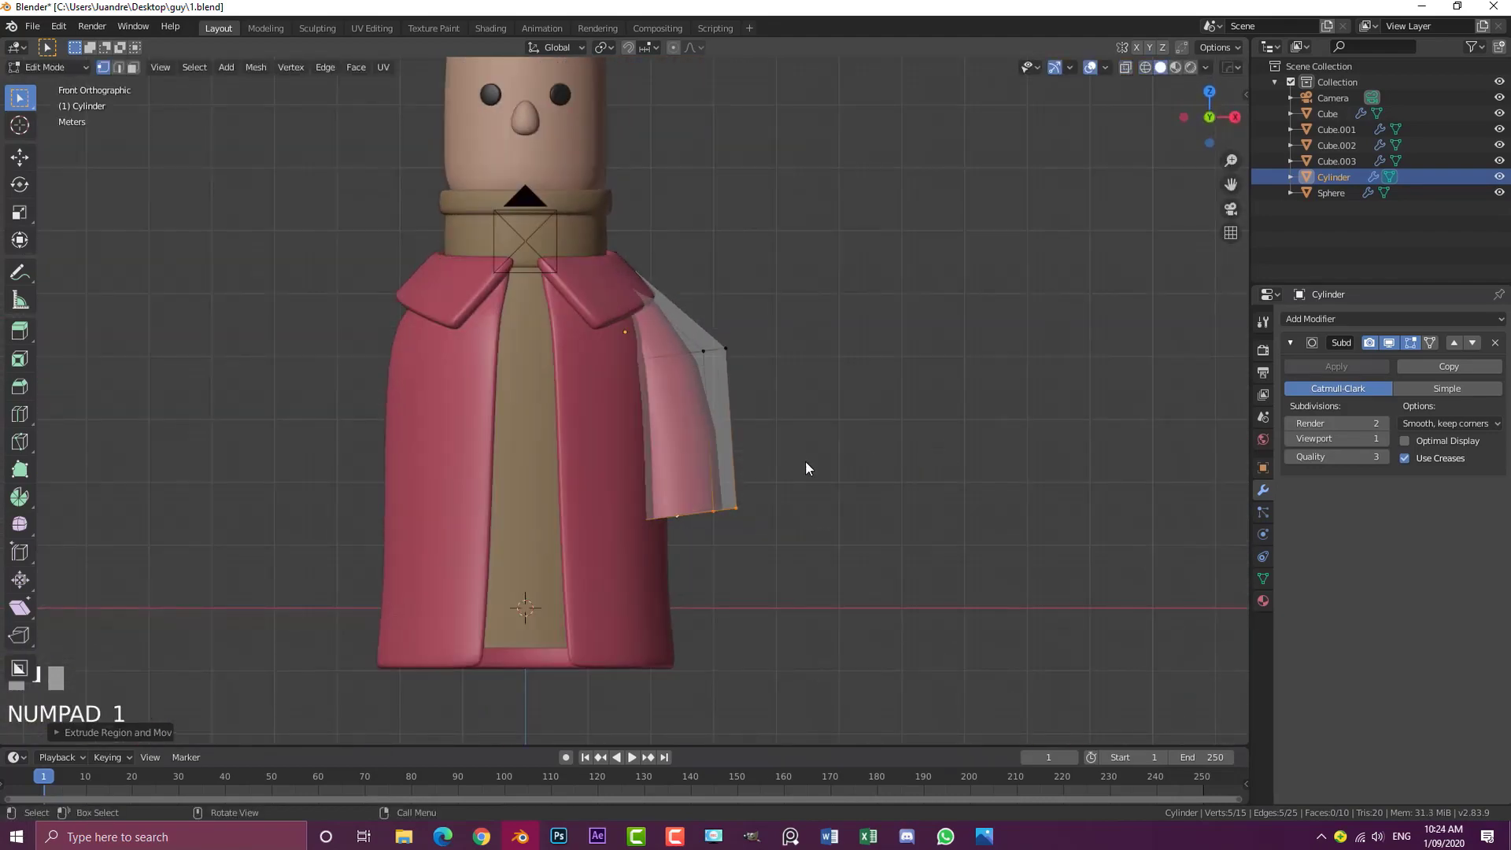
{"action": "key", "text": "g"}
{"action": "left_click", "coordinate": [751, 469]}
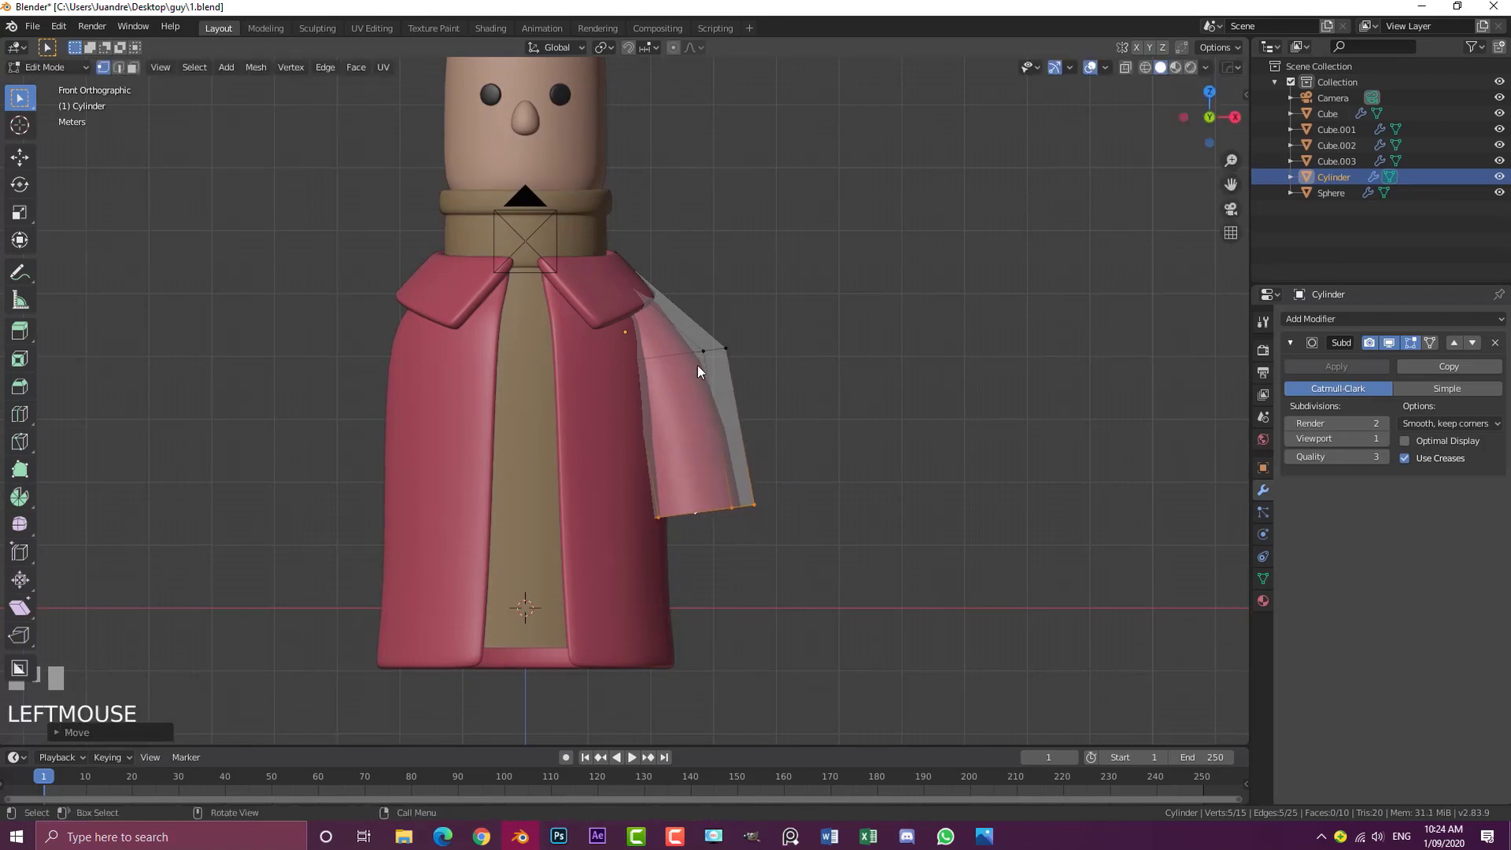
Move the sleeve's middle edge loop slightly down and inward to soften the elbow
{"action": "left_click", "coordinate": [689, 359], "text": "alt"}
{"action": "left_click", "coordinate": [681, 354], "text": "alt+shift"}
{"action": "key", "text": "g"}
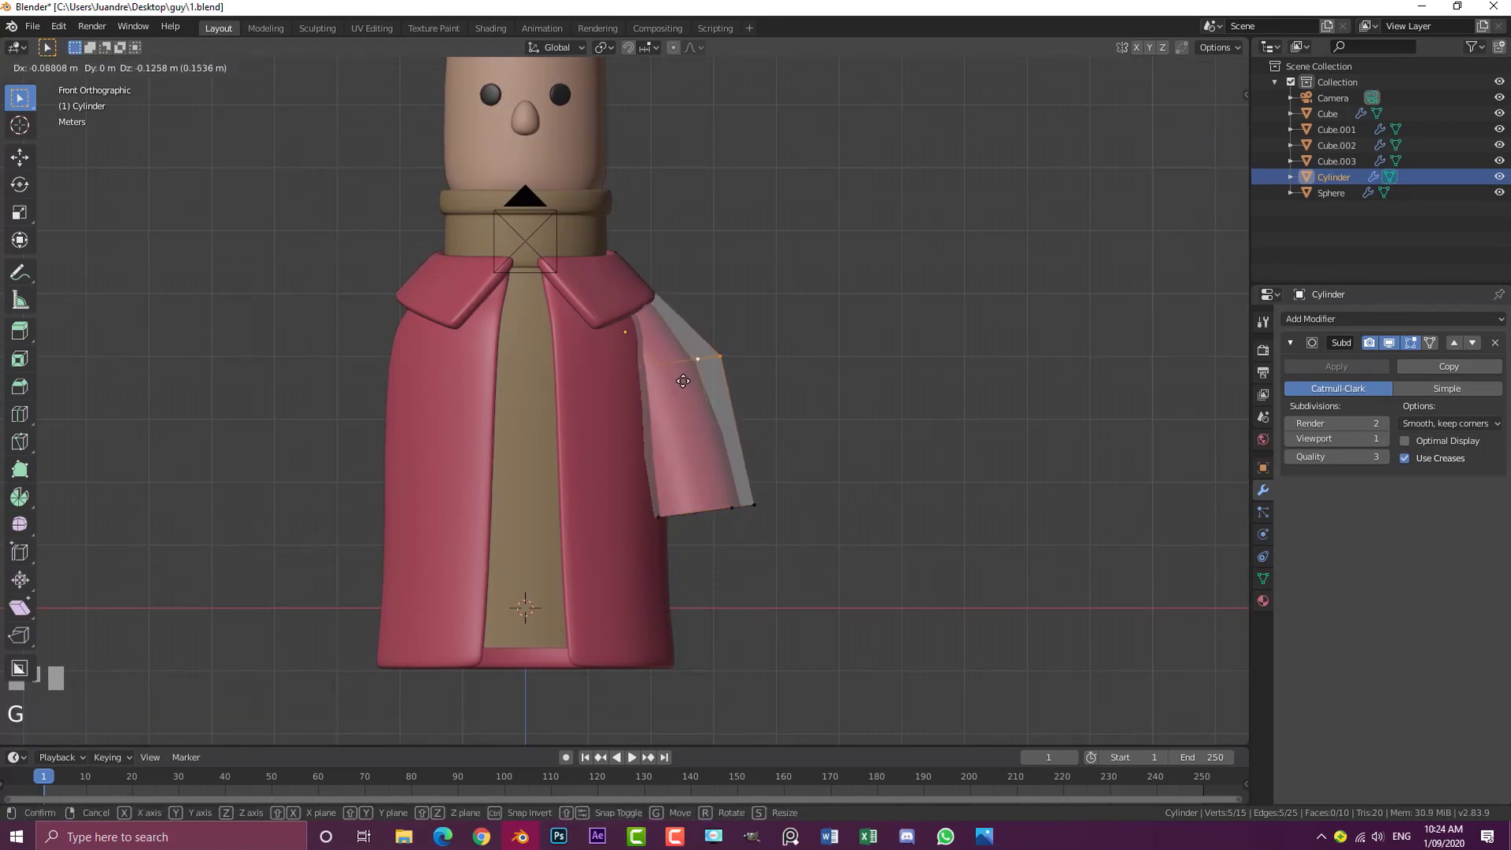
{"action": "left_click", "coordinate": [683, 381]}
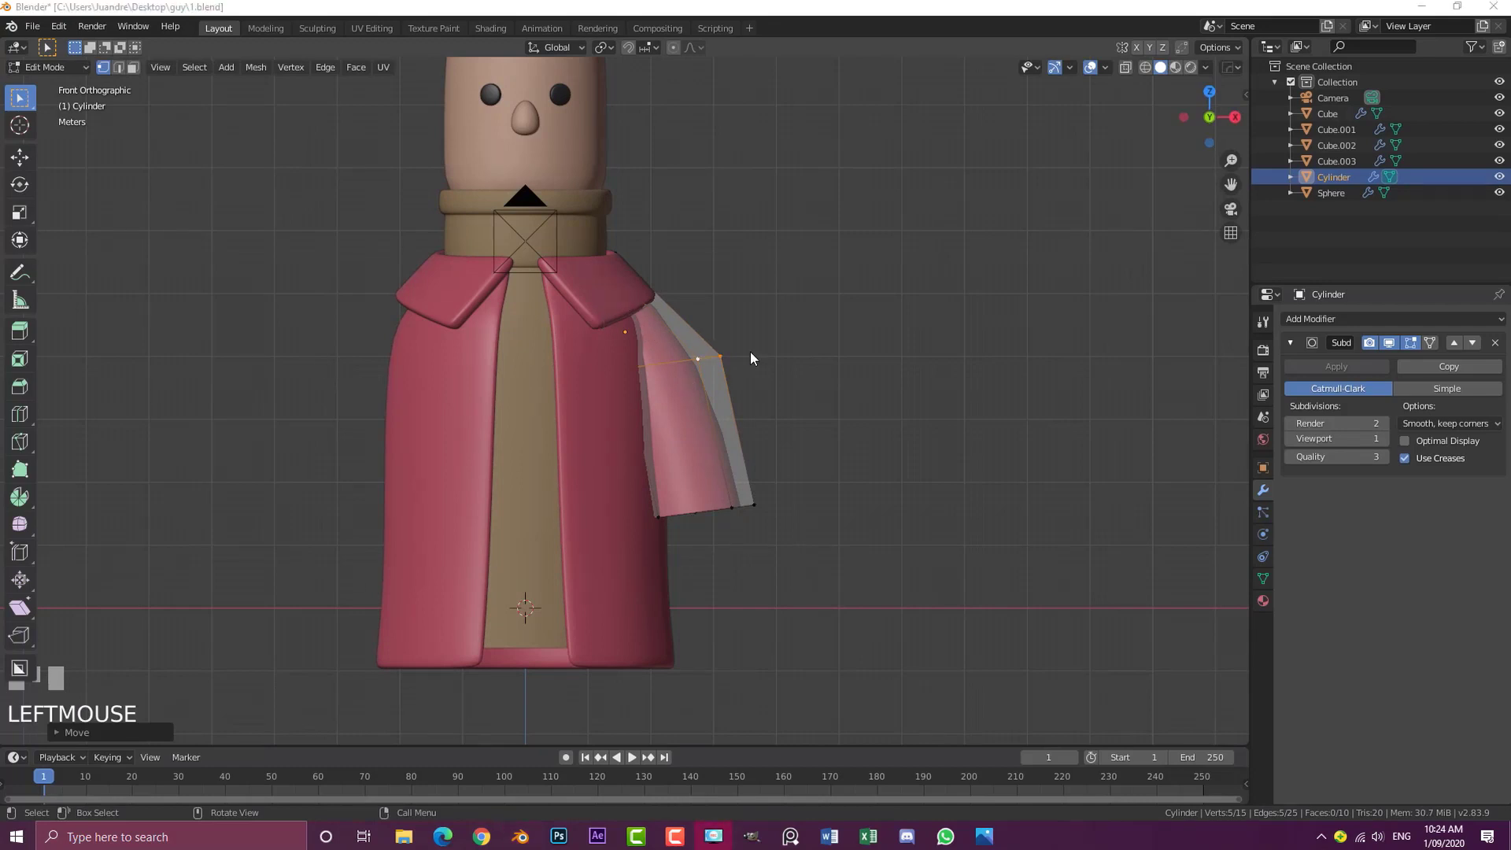
Return to Object Mode and set the sleeve's viewport subdivision level to 2
{"action": "scroll", "coordinate": [740, 378], "scroll_direction": "down", "scroll_amount": 3}
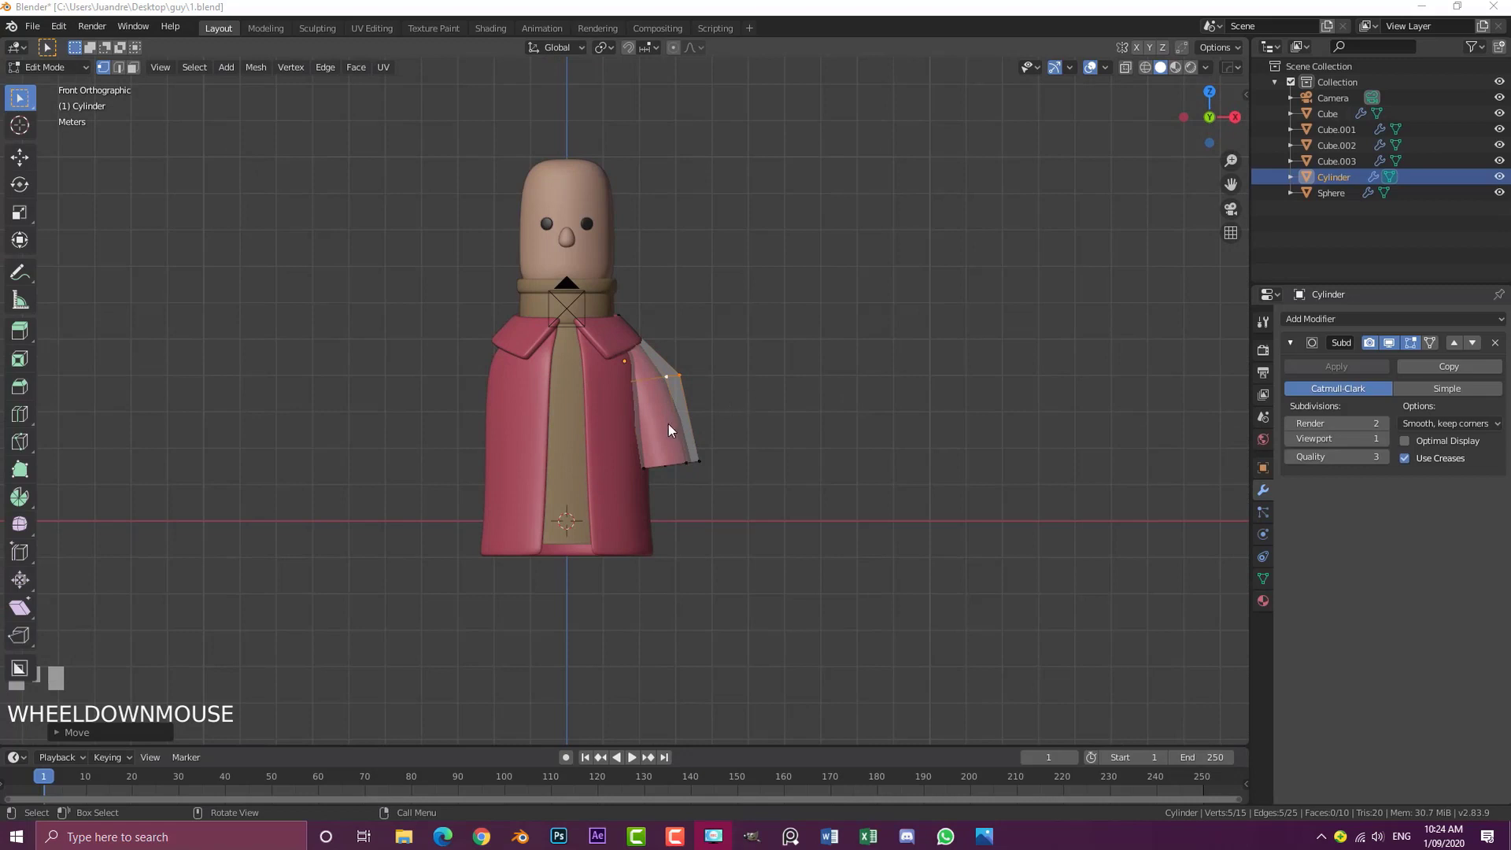
{"action": "scroll", "coordinate": [726, 400], "scroll_direction": "down", "scroll_amount": 1}
{"action": "middle_click_drag", "start_coordinate": [731, 394], "coordinate": [894, 439]}
{"action": "key", "text": "Tab"}
{"action": "key", "text": "a"}
{"action": "key", "text": "a"}
{"action": "scroll", "coordinate": [945, 439], "scroll_direction": "up", "scroll_amount": 2}
{"action": "left_click", "coordinate": [1384, 438]}
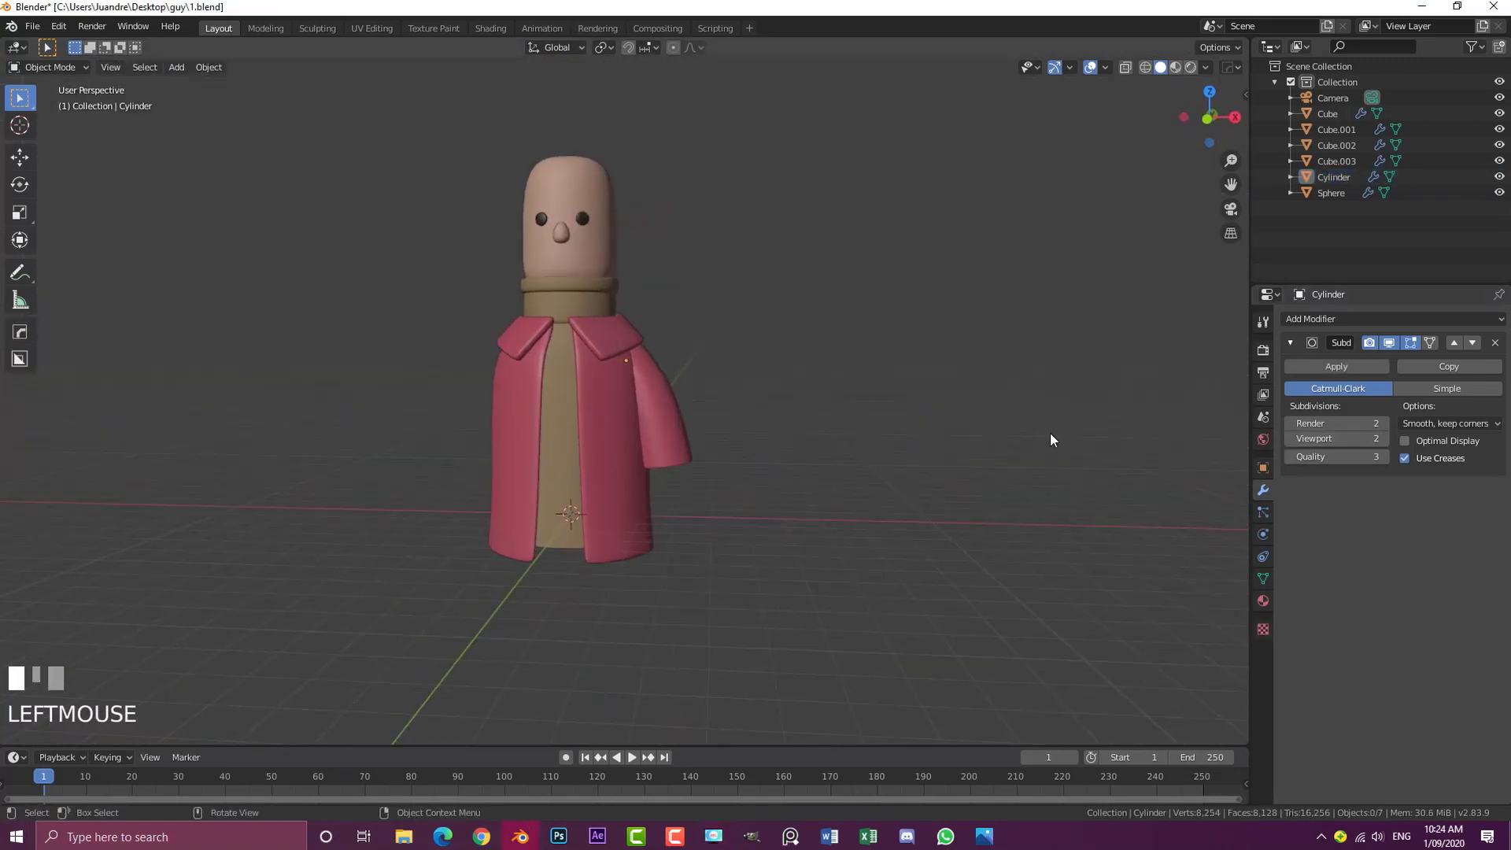
{"action": "middle_click_drag", "start_coordinate": [1050, 440], "coordinate": [990, 433]}
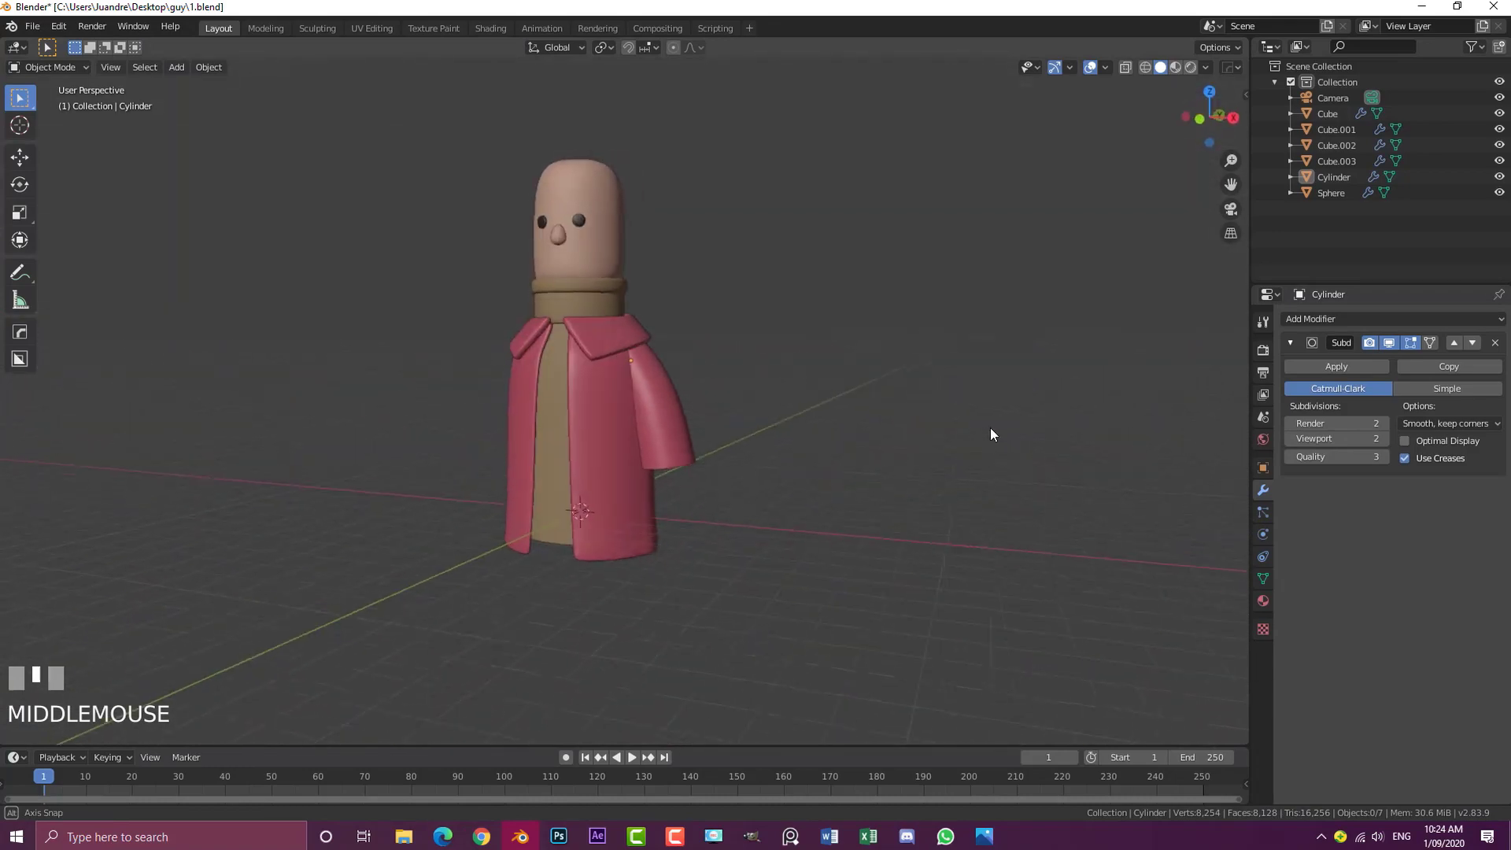
Add a Mirror modifier to the sleeve on the X axis, with the Cube body as the mirror object
{"action": "key", "text": "KP_1"}
{"action": "left_click", "coordinate": [1388, 319]}
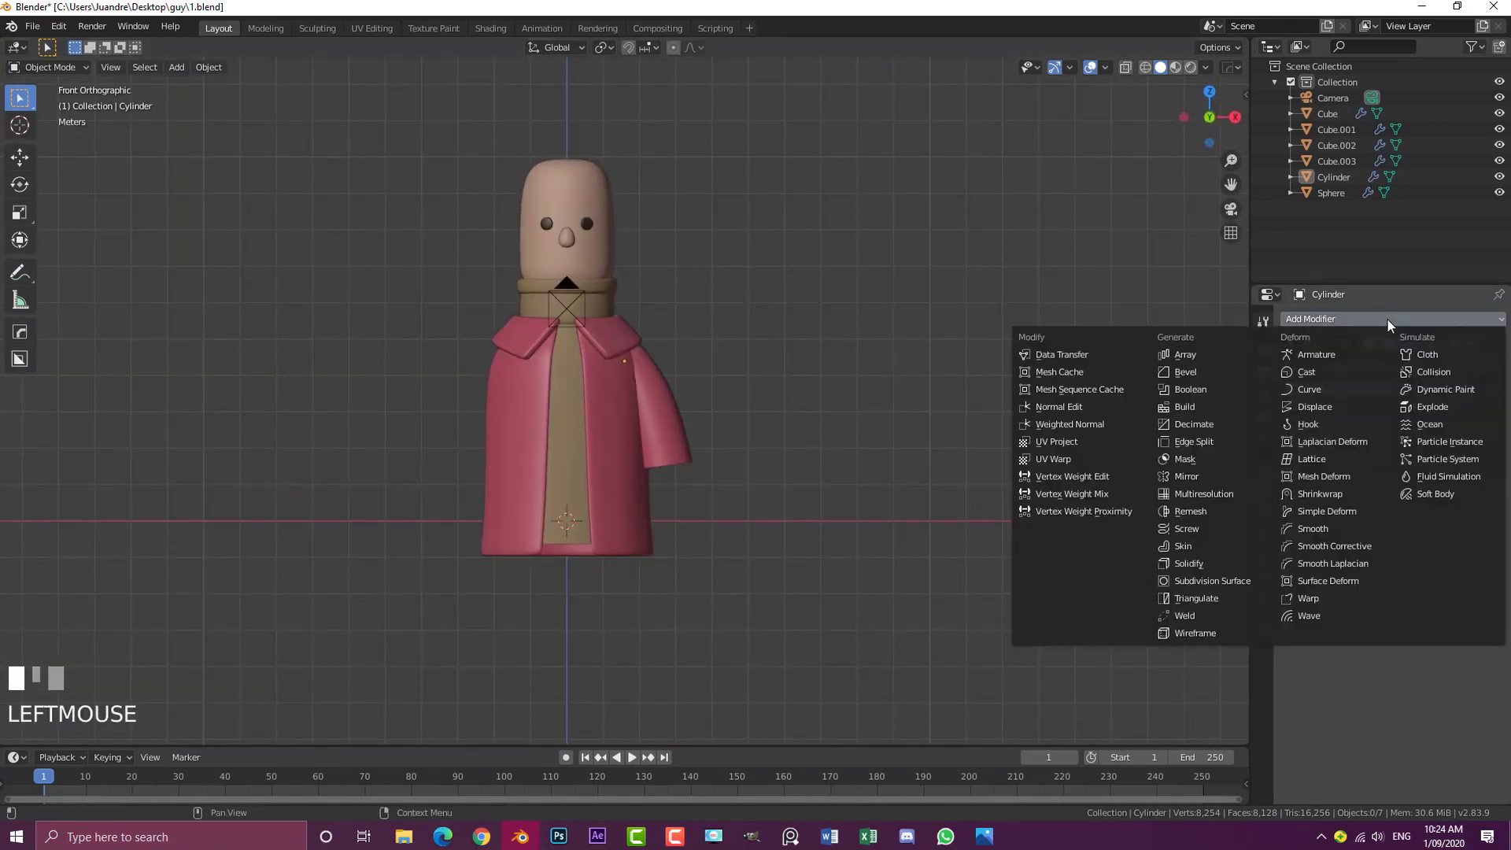
{"action": "left_click", "coordinate": [1212, 475]}
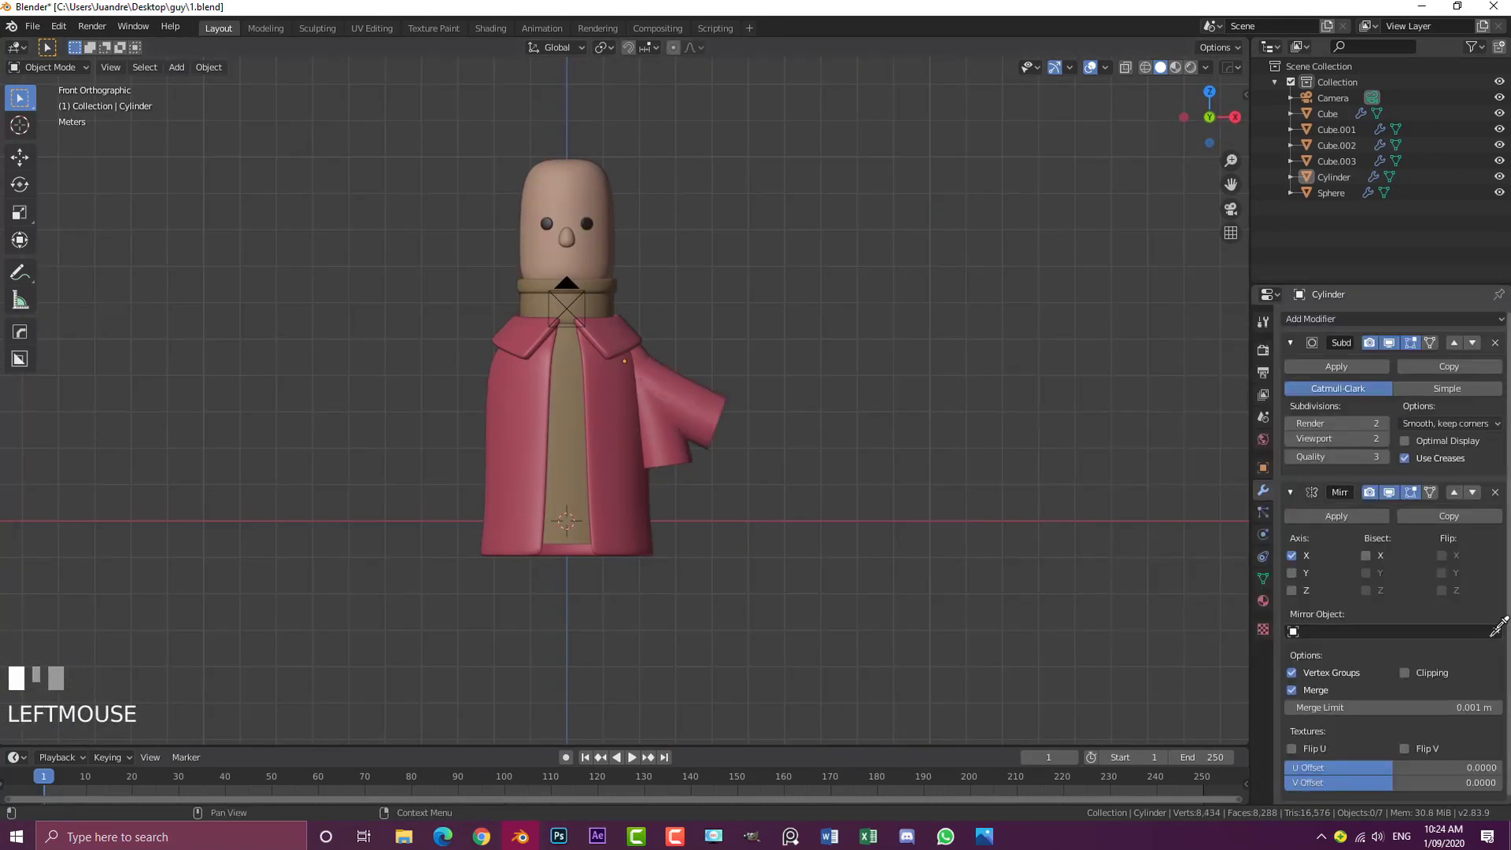
{"action": "left_click", "coordinate": [568, 380]}
{"action": "scroll", "coordinate": [724, 464], "scroll_direction": "up", "scroll_amount": 3}
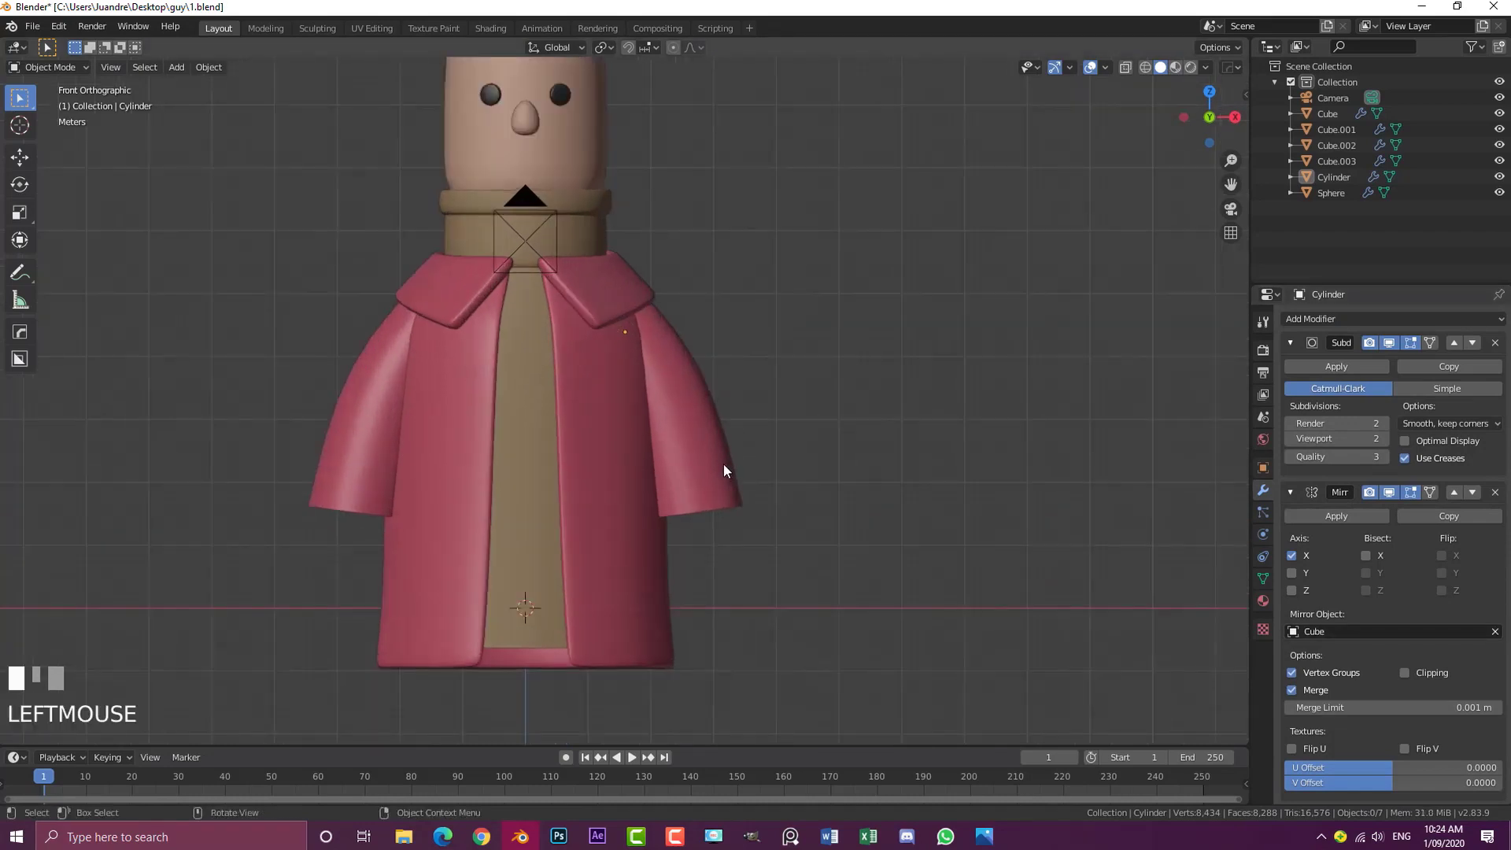
Extrude the sleeve's cuff edge loop downward to just below the coat's hem
{"action": "left_click", "coordinate": [724, 470]}
{"action": "key", "text": "Tab"}
{"action": "left_click", "coordinate": [711, 516], "text": "alt+shift"}
{"action": "middle_click_drag", "start_coordinate": [713, 517], "coordinate": [700, 438], "text": "shift"}
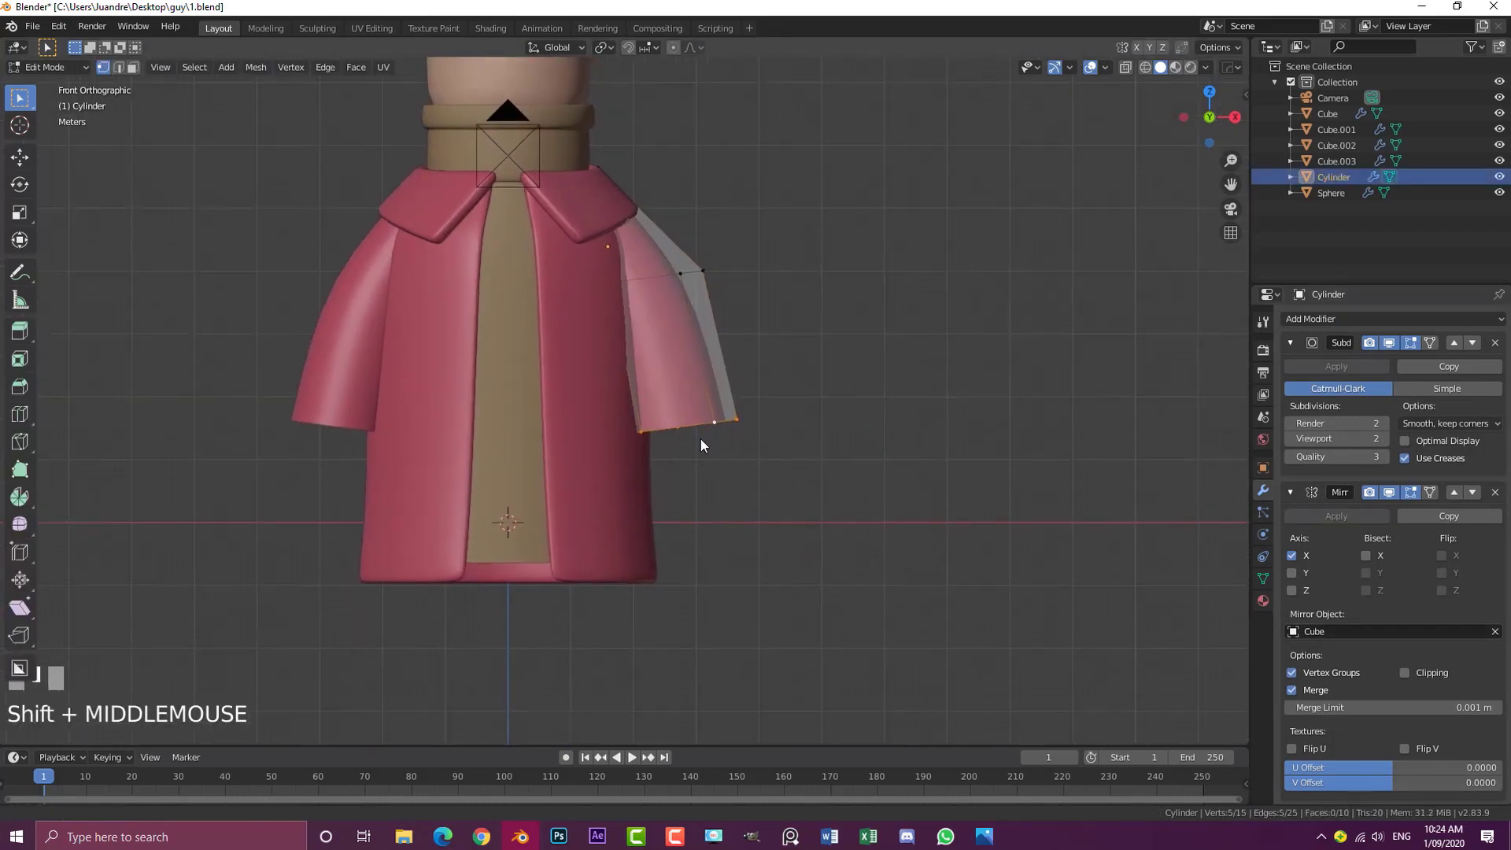
{"action": "key", "text": "e"}
{"action": "left_click", "coordinate": [816, 516]}
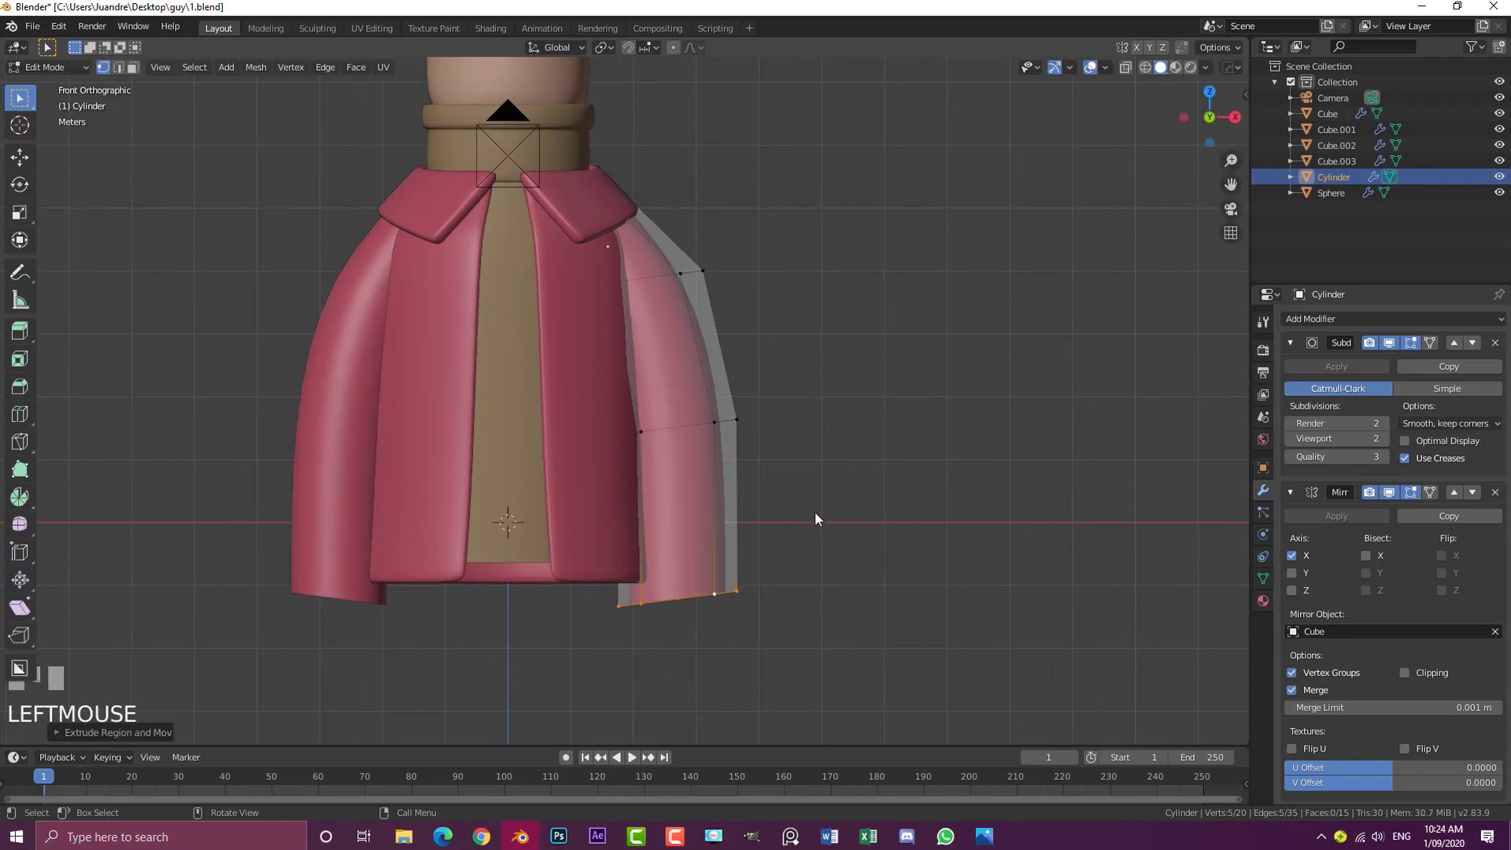
Rotate the new cuff edge, shift it slightly outward, and return to Object Mode with nothing selected
{"action": "key", "text": "r"}
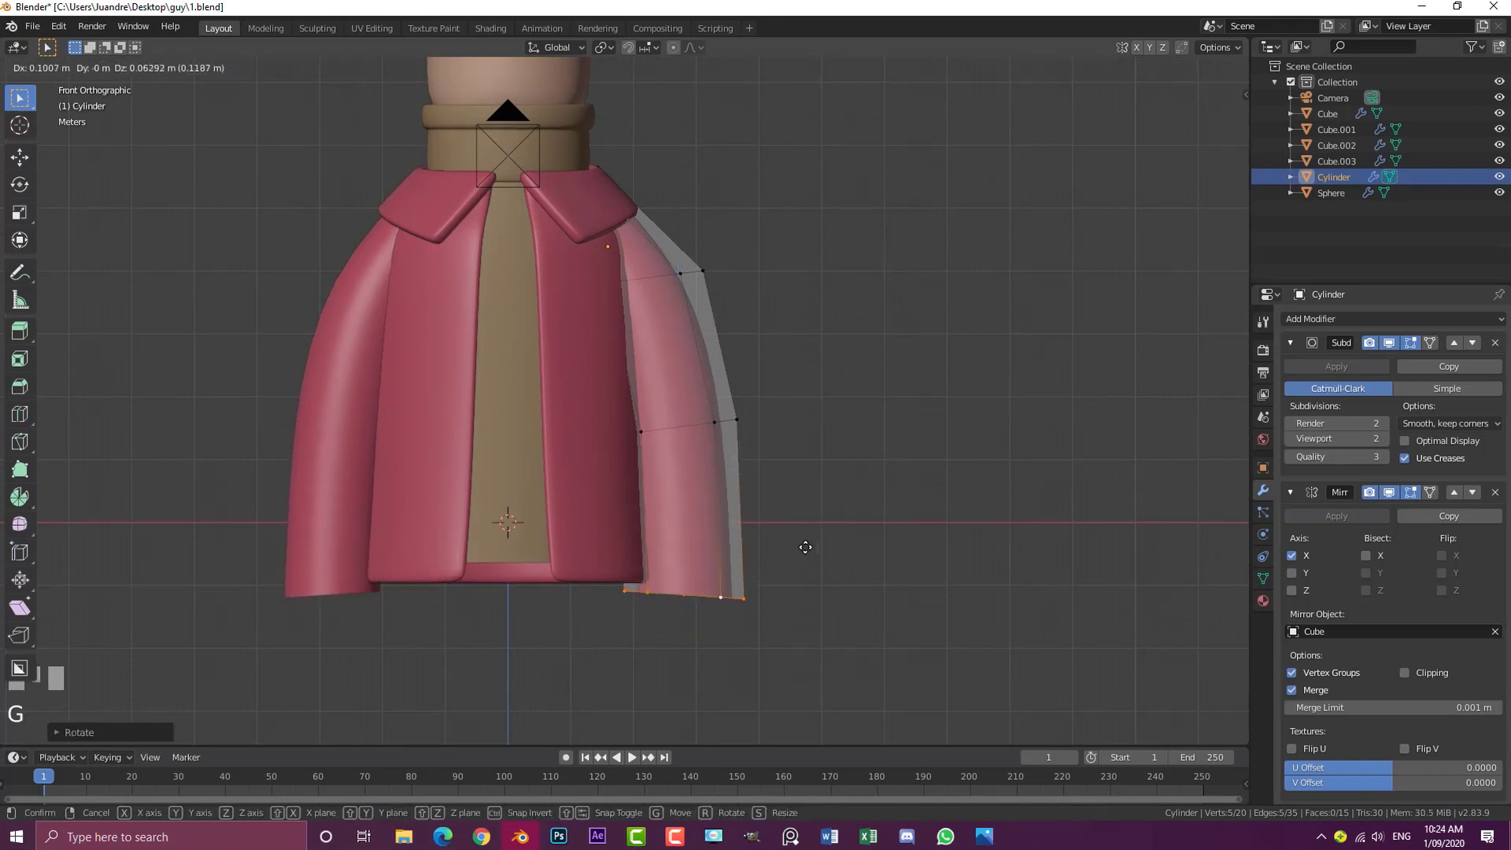
{"action": "left_click", "coordinate": [791, 455]}
{"action": "key", "text": "Tab"}
{"action": "left_click", "coordinate": [792, 414]}
{"action": "scroll", "coordinate": [780, 412], "scroll_direction": "down", "scroll_amount": 3}
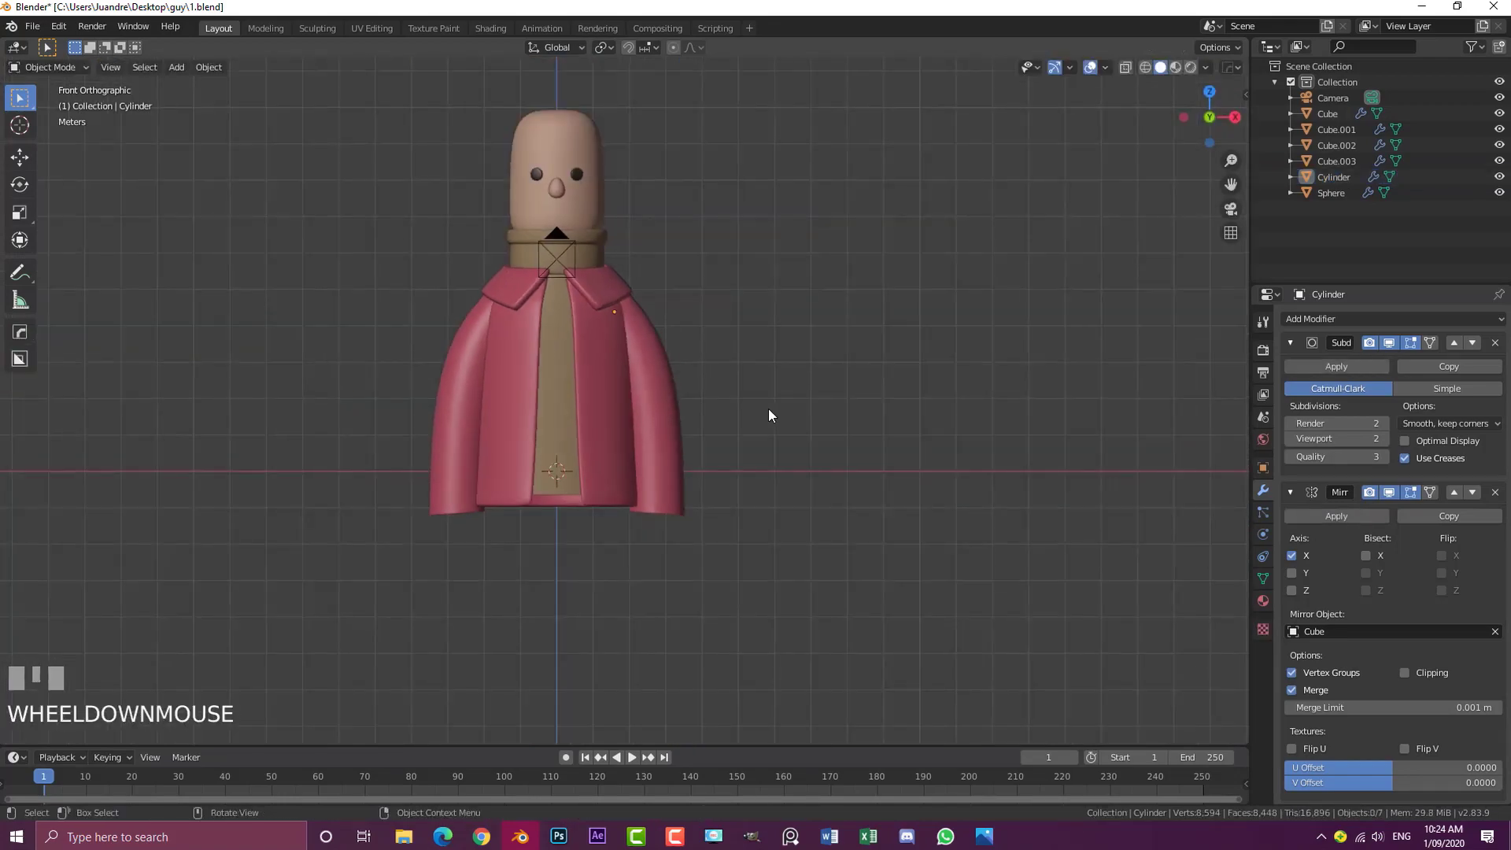
Raise the sleeve's render and viewport subdivision levels to 3
{"action": "key", "text": "KP_0"}
{"action": "middle_click_drag", "start_coordinate": [714, 397], "coordinate": [681, 408], "text": "shift"}
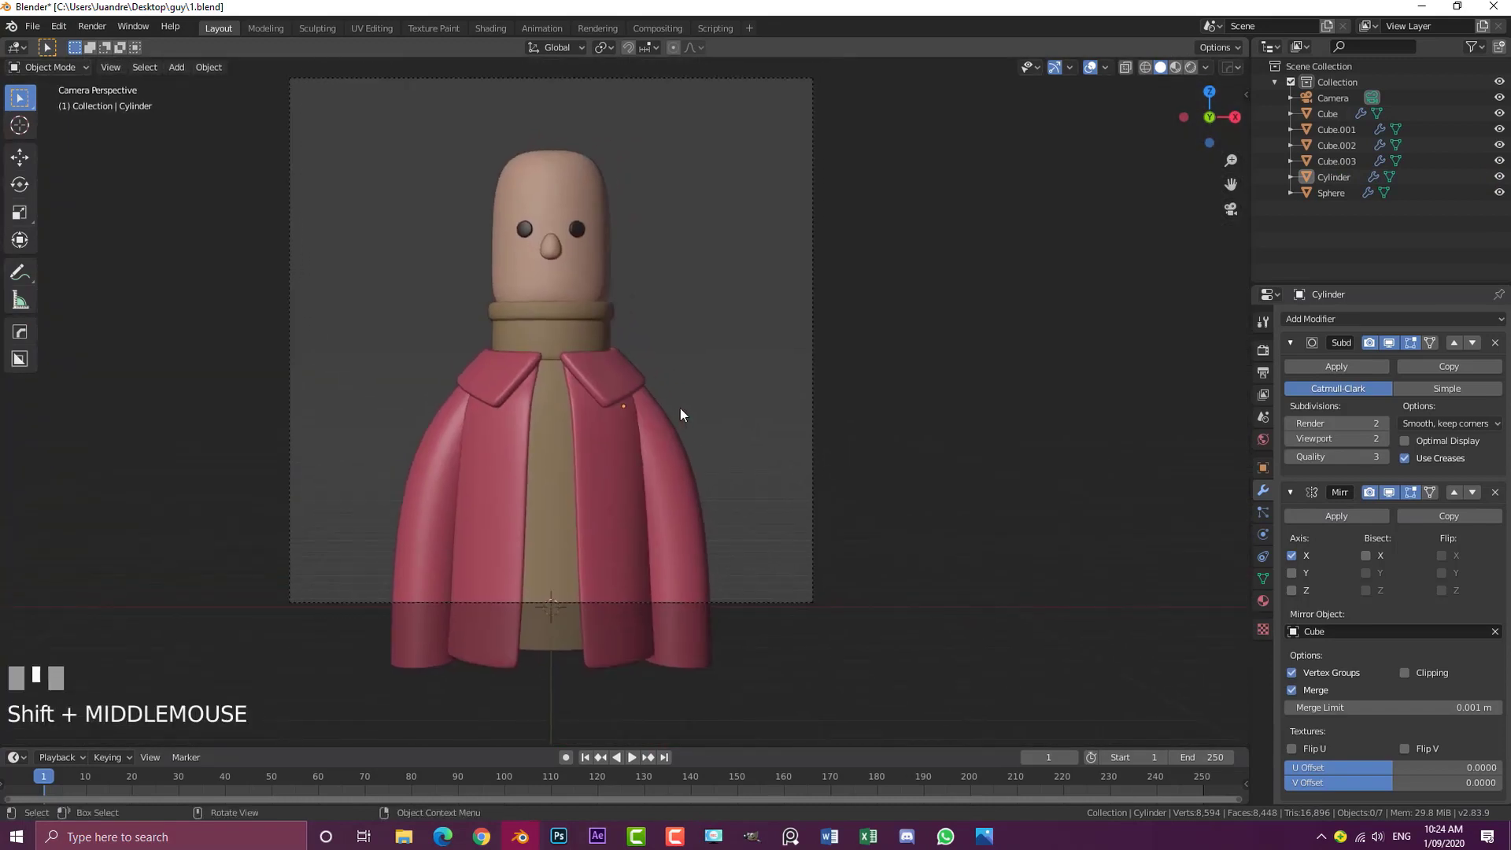
{"action": "key", "text": "alt+a"}
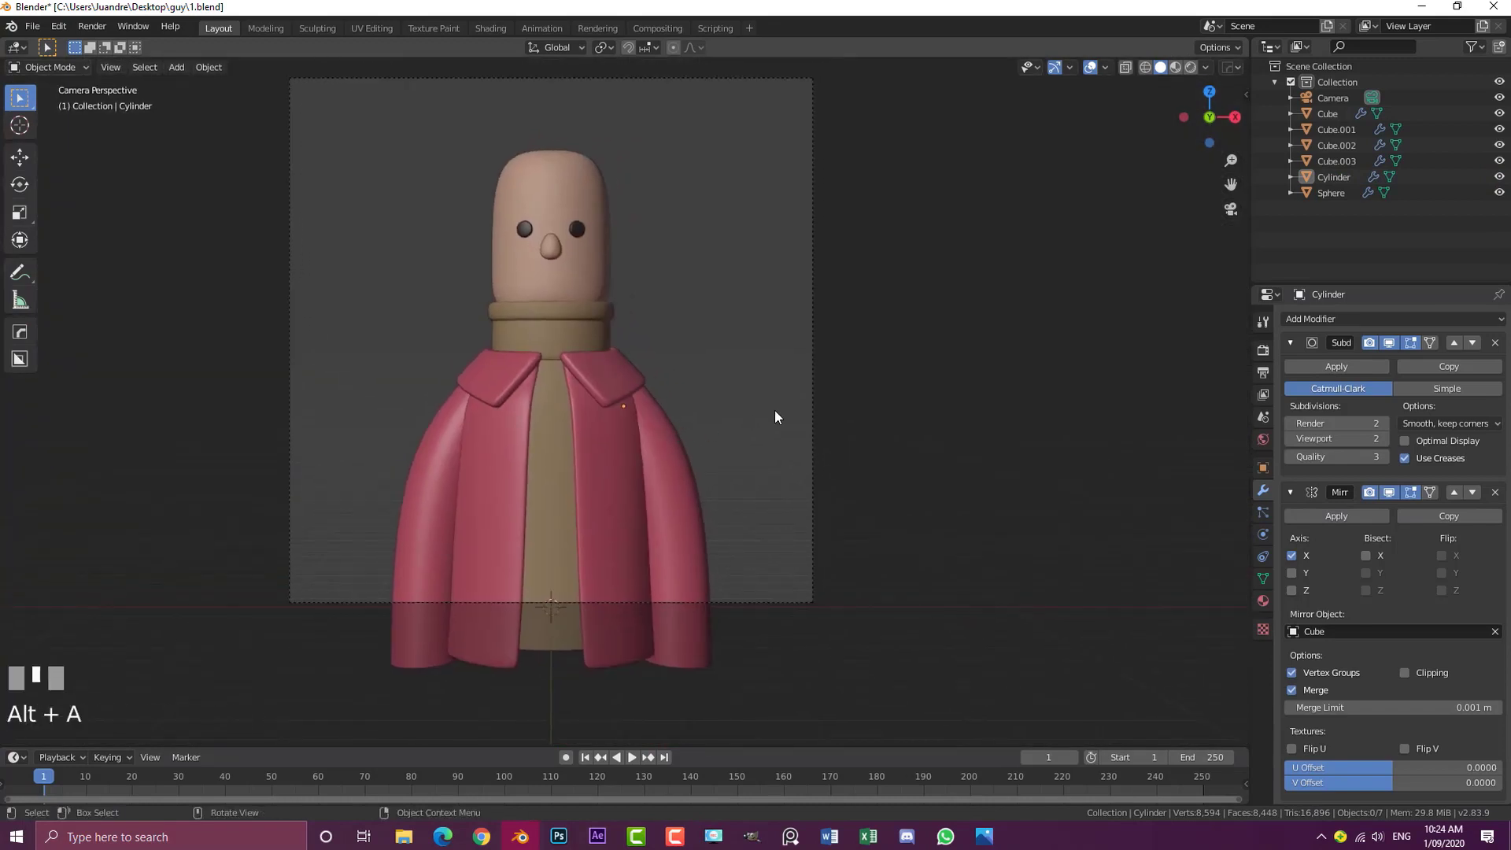
{"action": "mouse_move", "coordinate": [815, 425]}
{"action": "middle_mouse_down"}
{"action": "mouse_move", "coordinate": [666, 436]}
{"action": "mouse_move", "coordinate": [840, 428]}
{"action": "mouse_move", "coordinate": [826, 422]}
{"action": "middle_mouse_up"}
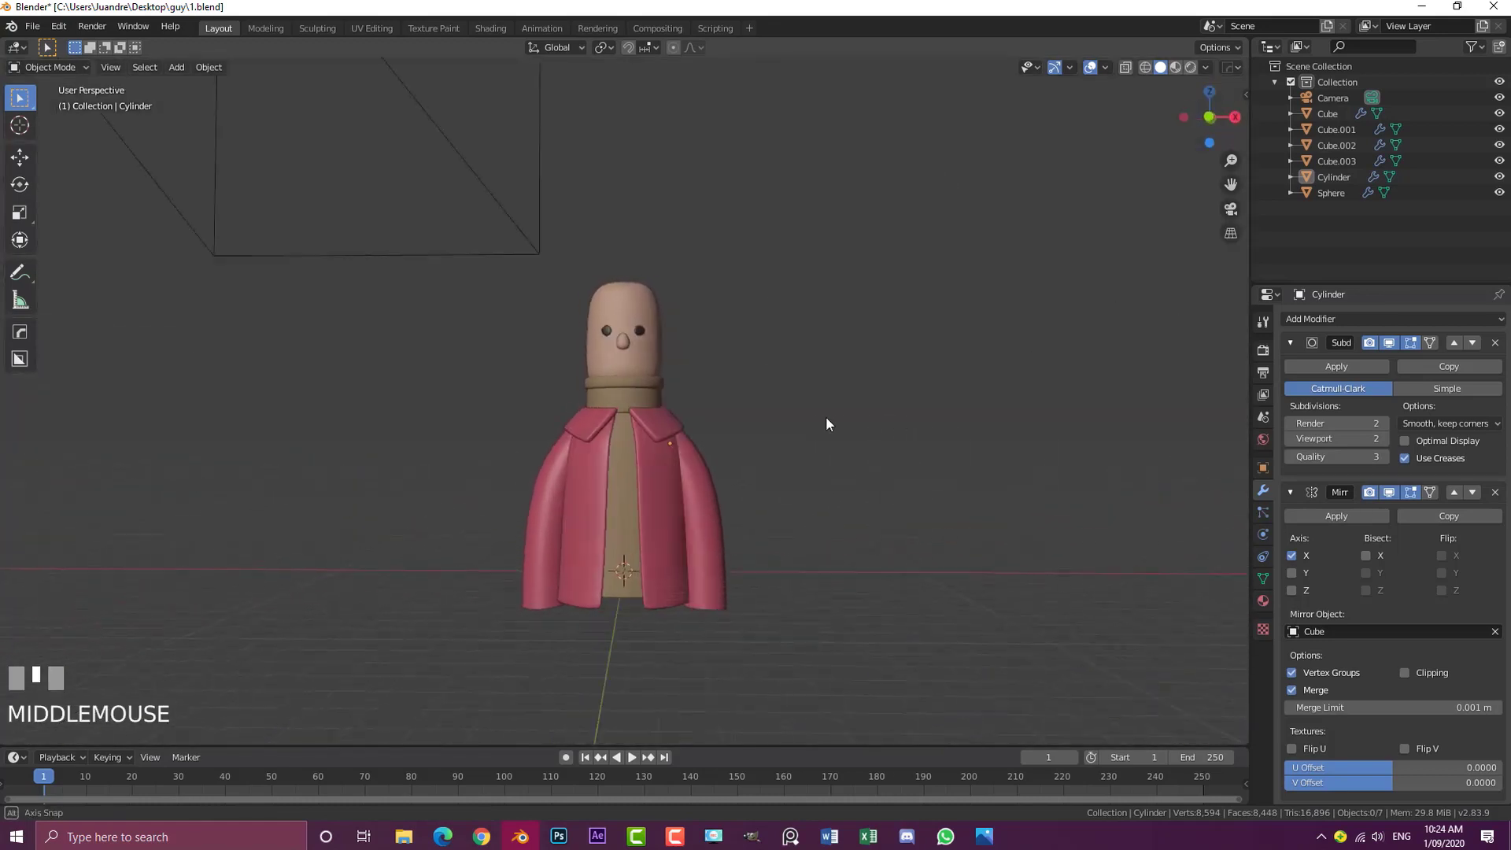
{"action": "scroll", "coordinate": [729, 502], "scroll_direction": "up", "scroll_amount": 2}
{"action": "left_click", "coordinate": [730, 501]}
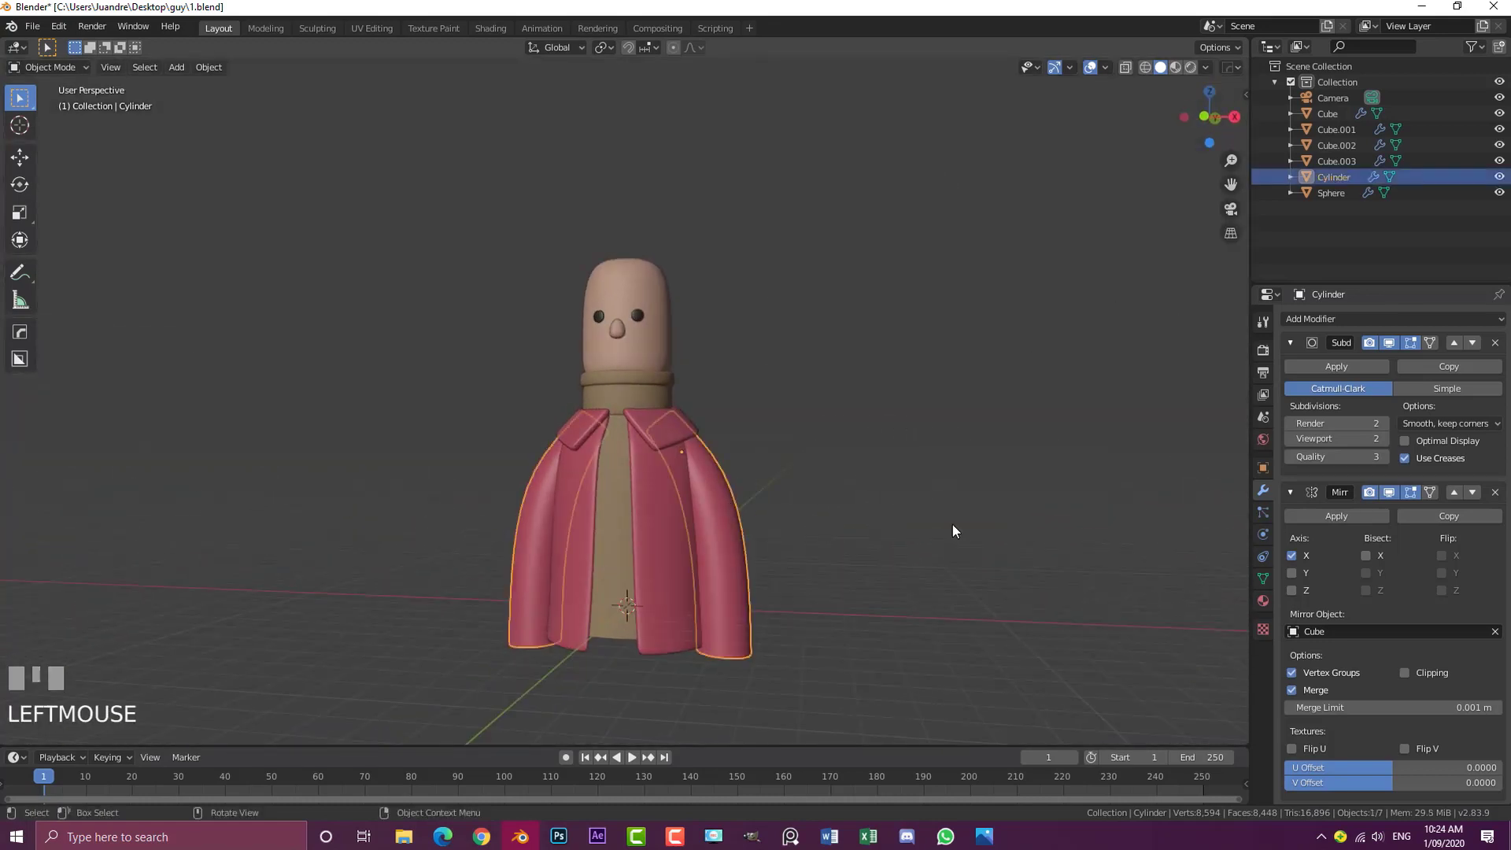
{"action": "left_click", "coordinate": [1290, 342]}
{"action": "left_click", "coordinate": [1290, 370]}
{"action": "left_click", "coordinate": [1290, 342]}
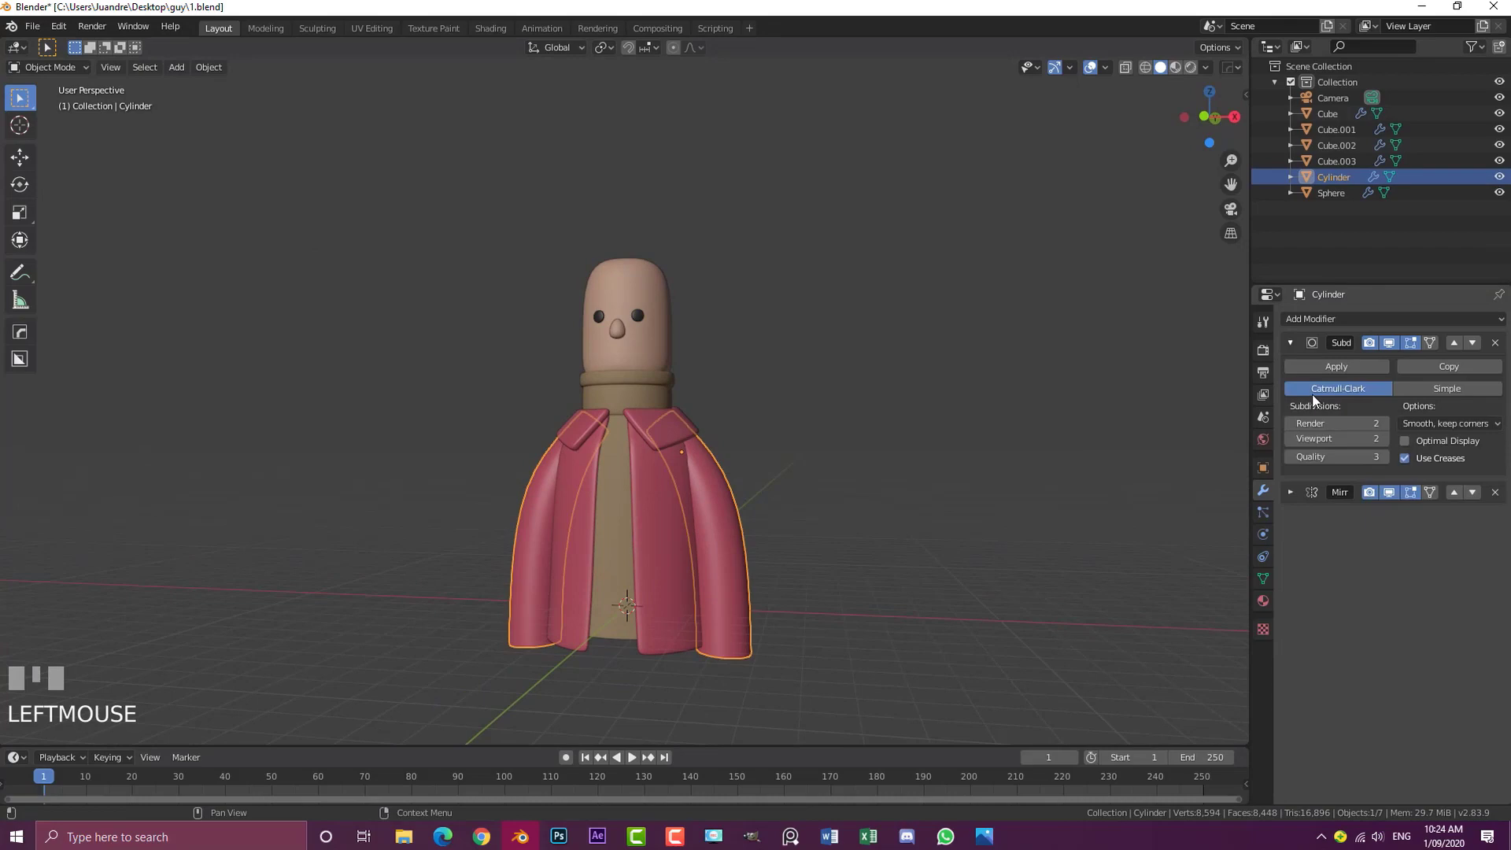
{"action": "left_click", "coordinate": [1384, 423]}
{"action": "key", "text": "a"}
{"action": "key", "text": "a"}
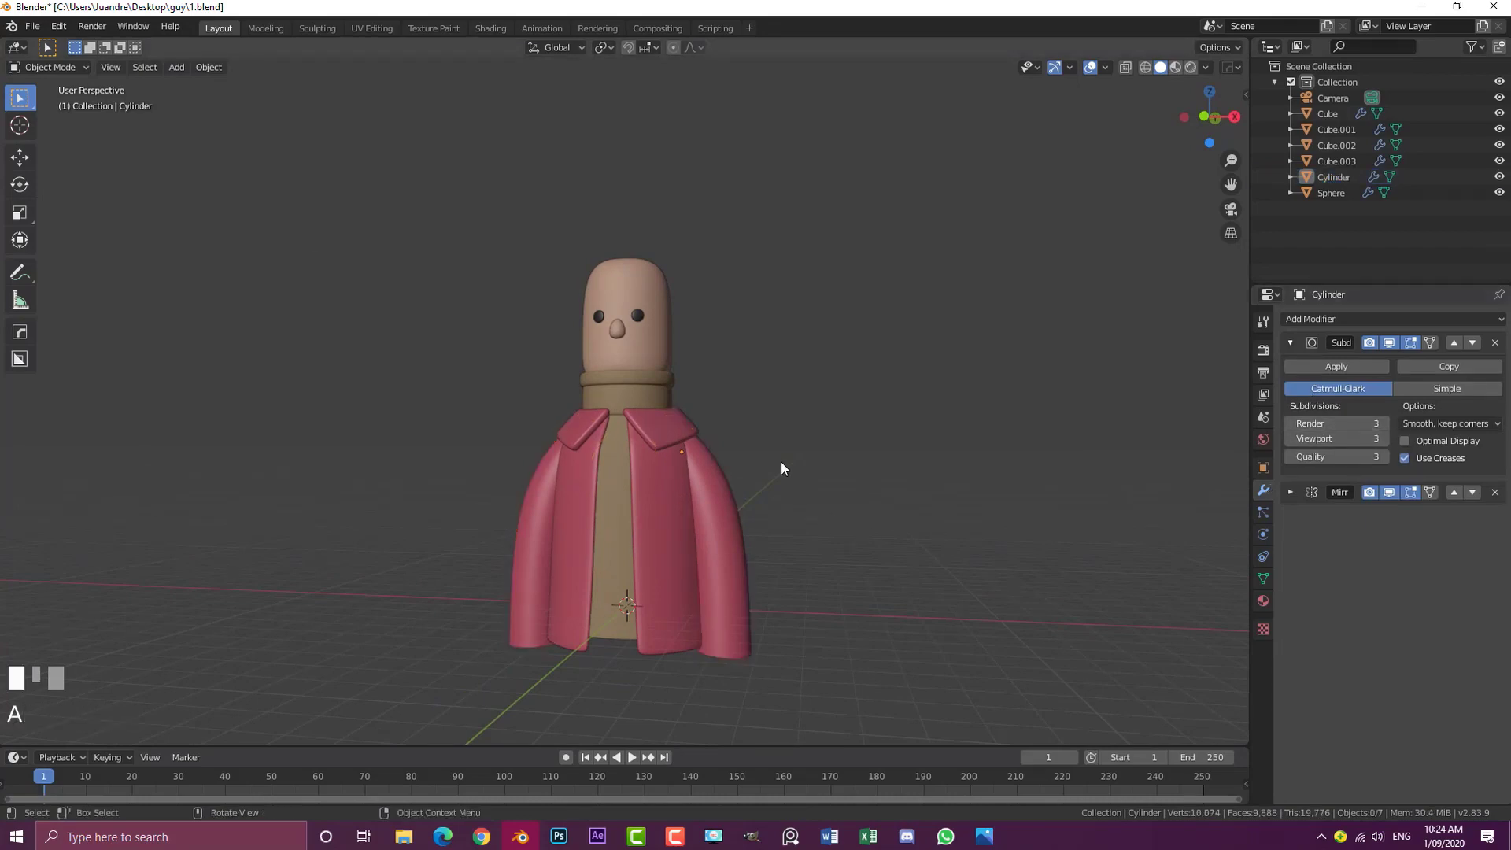
Add a mesh circle with 8 vertices at the world origin
{"action": "key", "text": "KP_1"}
{"action": "scroll", "coordinate": [777, 477], "scroll_direction": "up", "scroll_amount": 2}
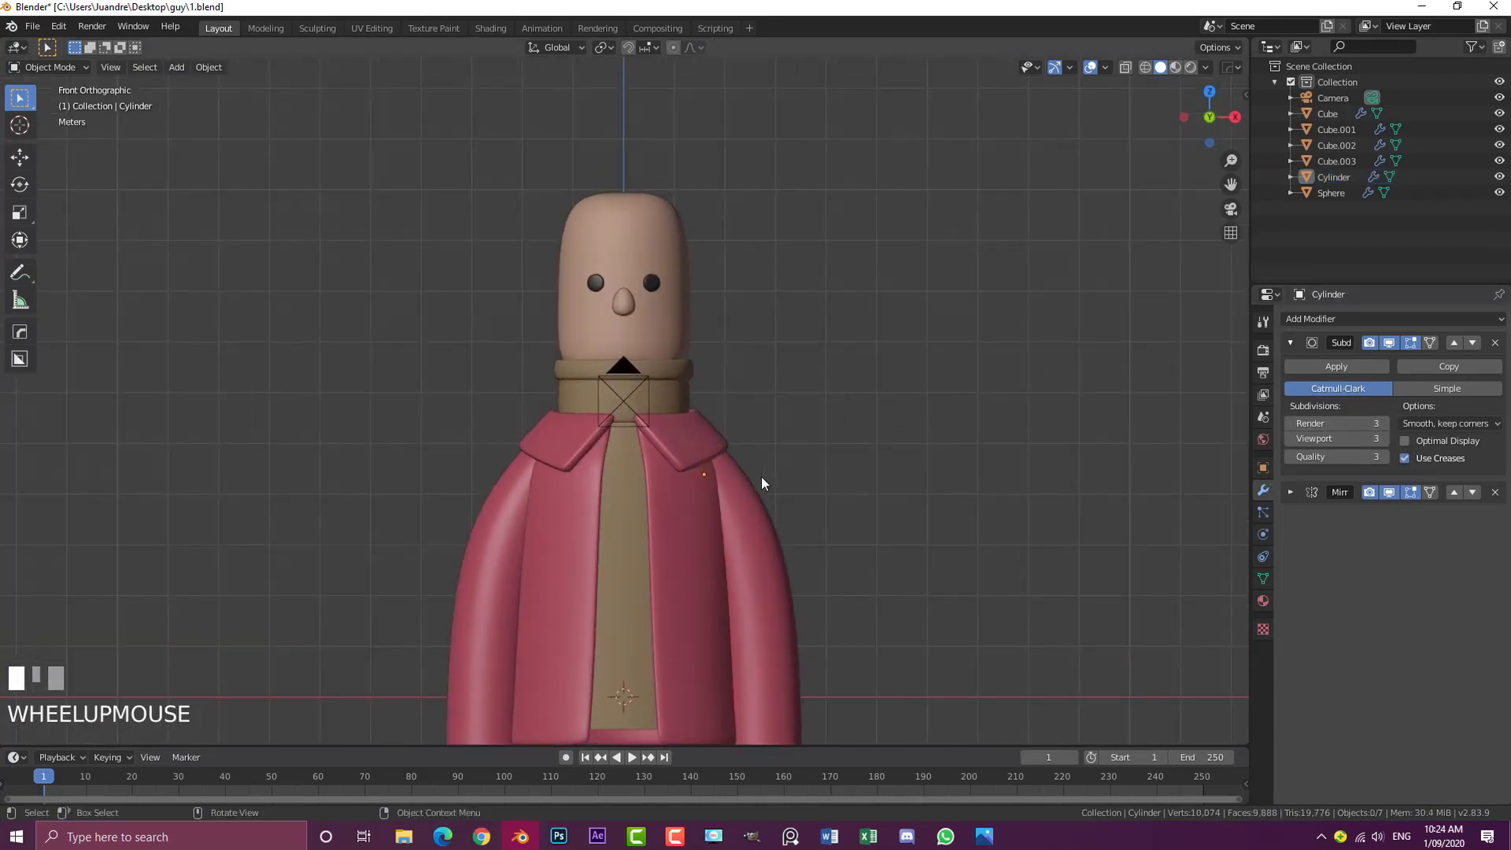
{"action": "scroll", "coordinate": [650, 492], "scroll_direction": "down", "scroll_amount": 2}
{"action": "scroll", "coordinate": [644, 491], "scroll_direction": "up", "scroll_amount": 1}
{"action": "key", "text": "shift+a"}
{"action": "left_click", "coordinate": [693, 502]}
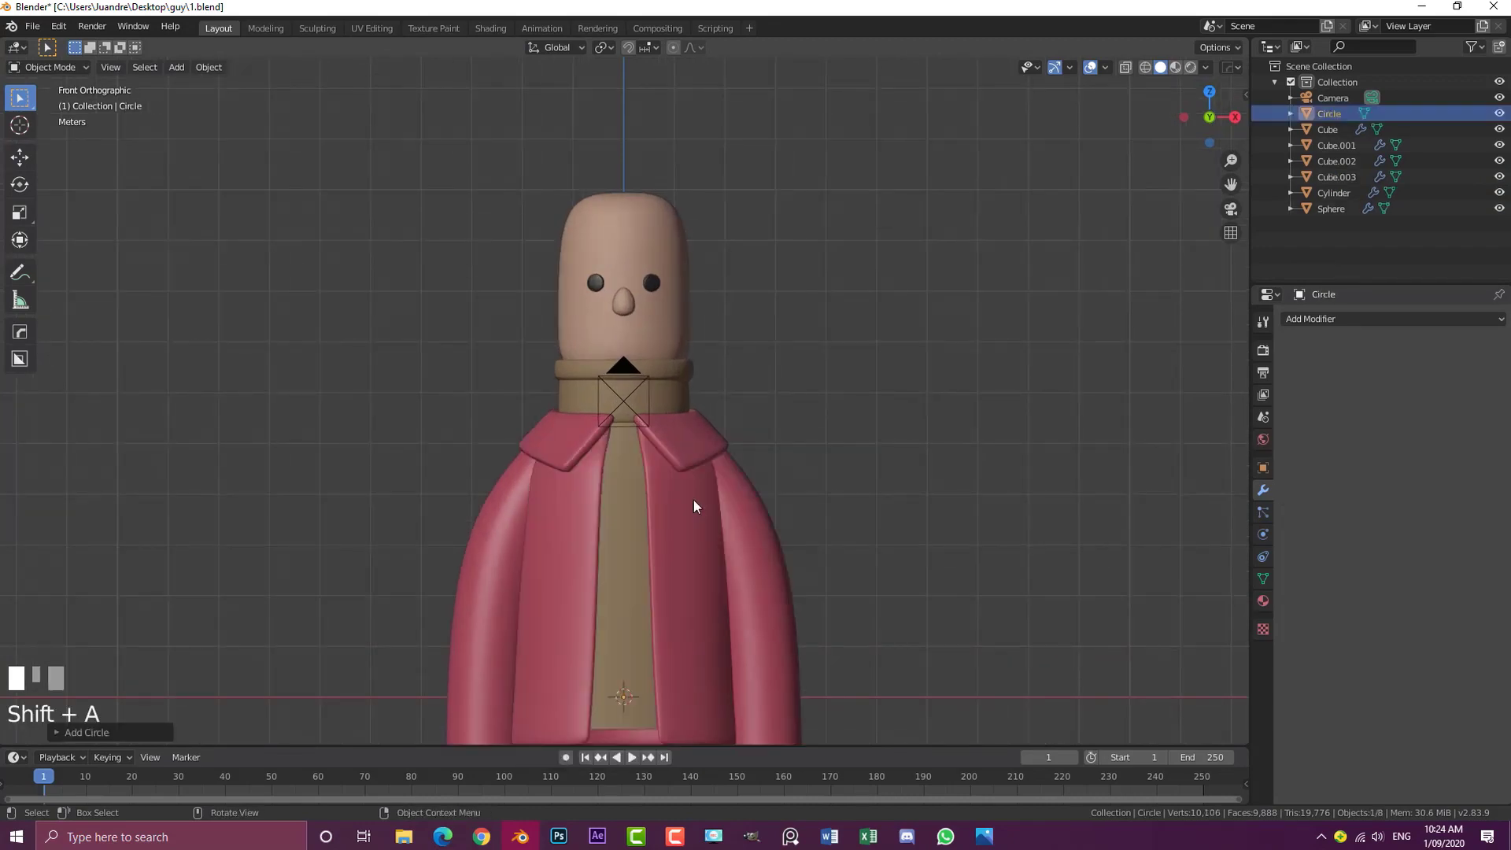
{"action": "scroll", "coordinate": [661, 527], "scroll_direction": "down", "scroll_amount": 3}
{"action": "middle_click_drag", "start_coordinate": [634, 564], "coordinate": [529, 571]}
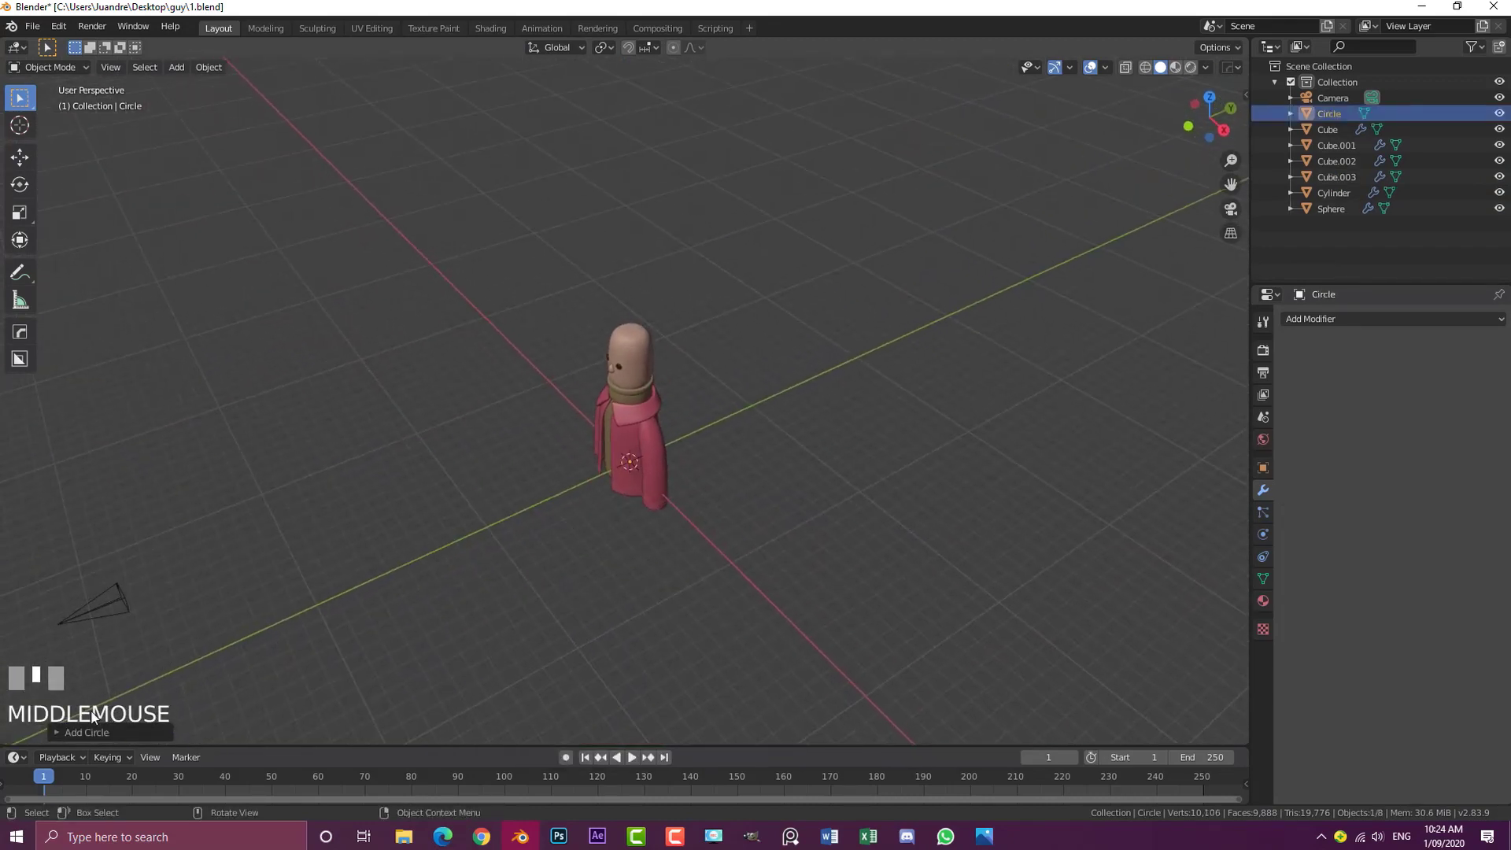
{"action": "left_click", "coordinate": [60, 731]}
{"action": "left_click", "coordinate": [221, 557]}
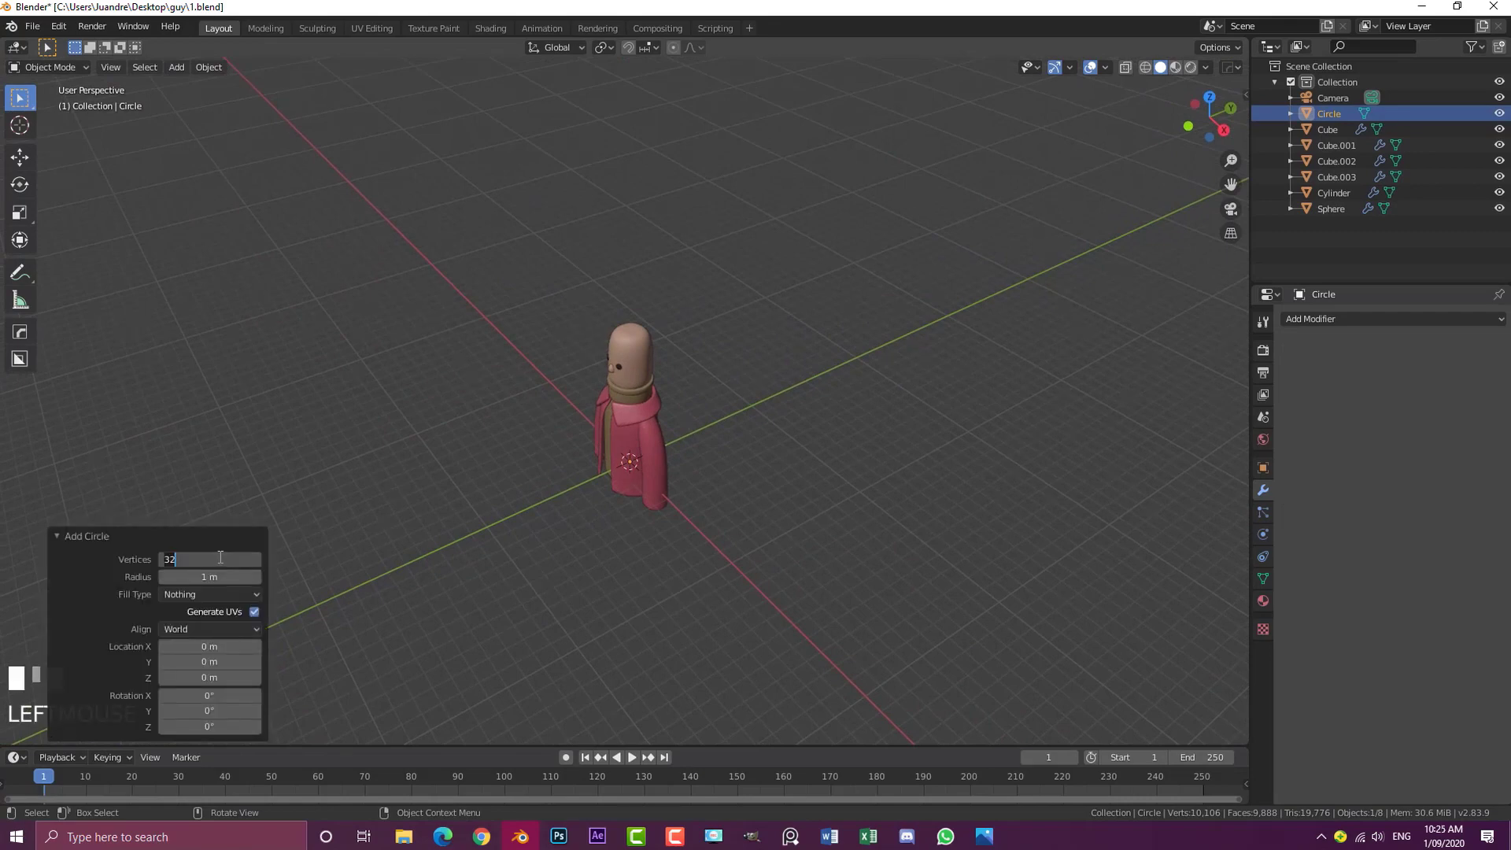
{"action": "type", "text": "8"}
{"action": "key", "text": "Return"}
{"action": "scroll", "coordinate": [660, 432], "scroll_direction": "up", "scroll_amount": 2}
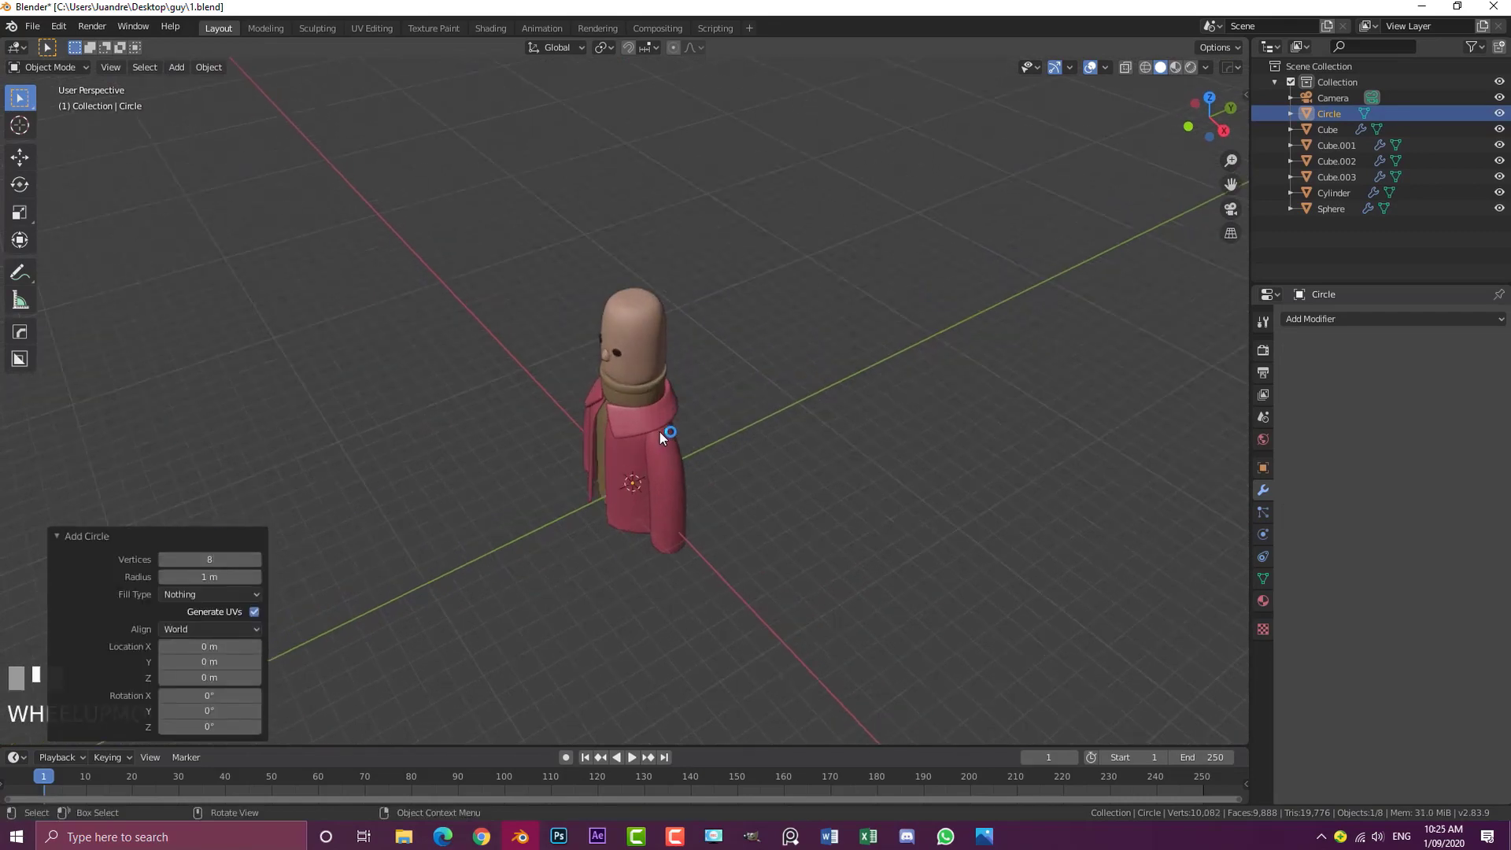
{"action": "left_click", "coordinate": [61, 536]}
Move the circle along the Y axis to a clear spot in front of the character
{"action": "scroll", "coordinate": [636, 482], "scroll_direction": "up", "scroll_amount": 2}
{"action": "key", "text": "g"}
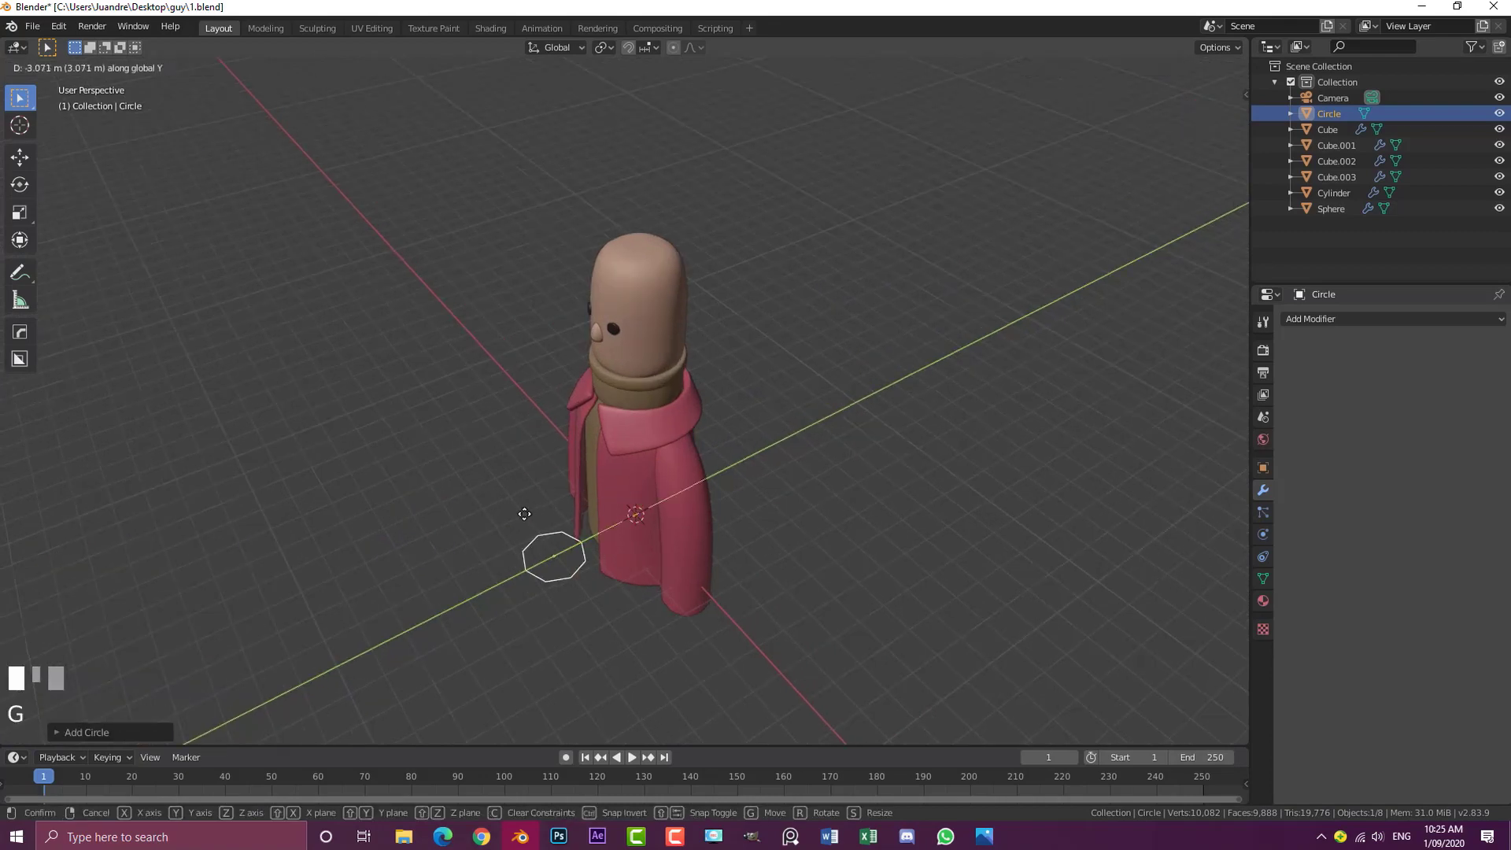
{"action": "left_click", "coordinate": [483, 522]}
Extrude the circle's outline inward into a flat ring and fill the central opening with a face
{"action": "middle_click_drag", "start_coordinate": [483, 523], "coordinate": [702, 403], "text": "shift"}
{"action": "scroll", "coordinate": [664, 323], "scroll_direction": "up", "scroll_amount": 3}
{"action": "key", "text": "Tab"}
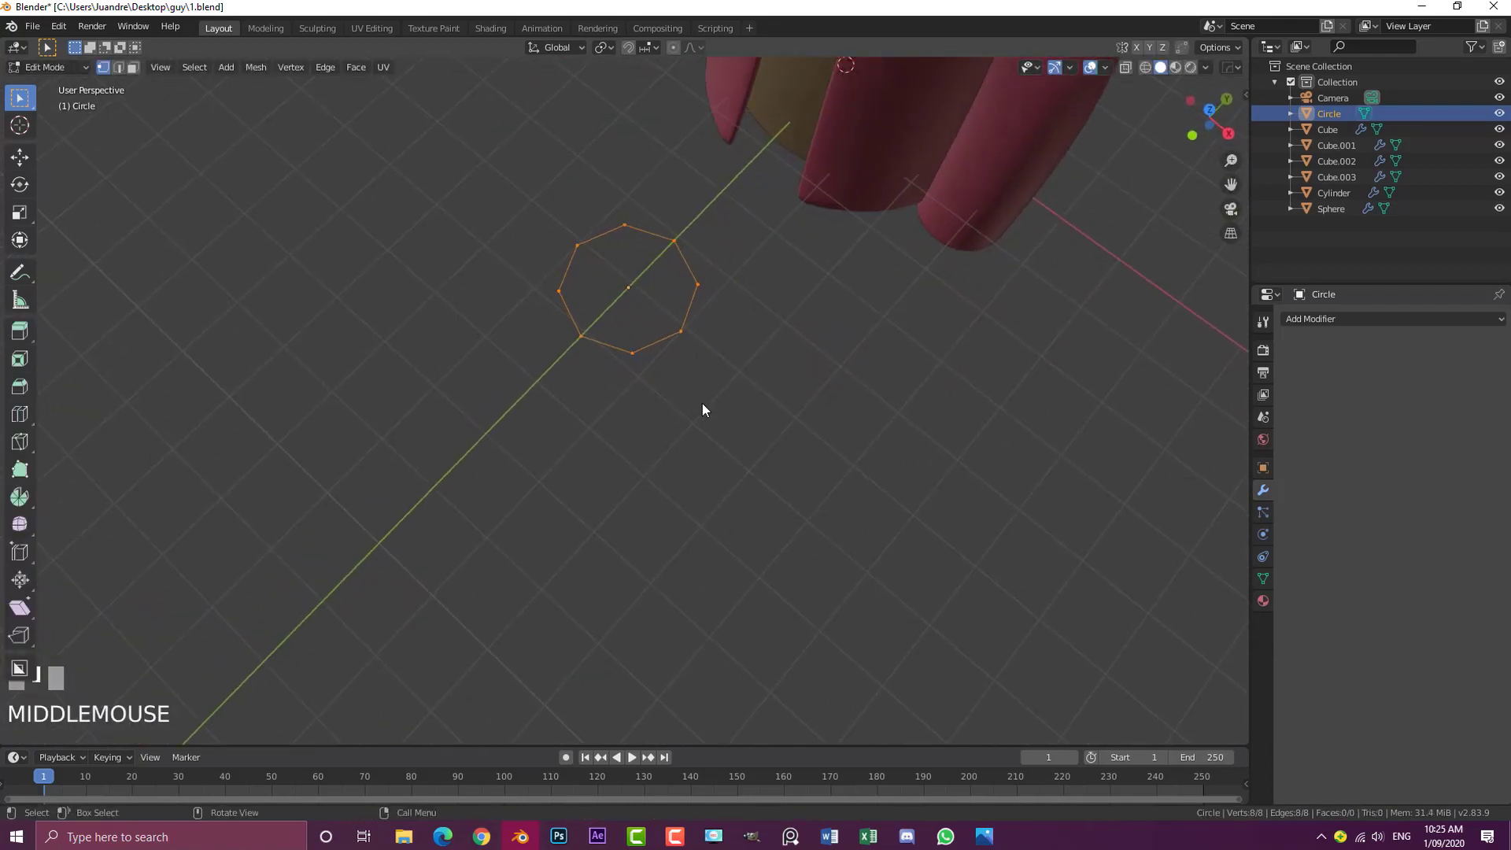
{"action": "scroll", "coordinate": [700, 394], "scroll_direction": "up", "scroll_amount": 1}
{"action": "middle_click_drag", "start_coordinate": [688, 291], "coordinate": [699, 492], "text": "shift"}
{"action": "middle_click_drag", "start_coordinate": [699, 492], "coordinate": [716, 449]}
{"action": "key", "text": "e"}
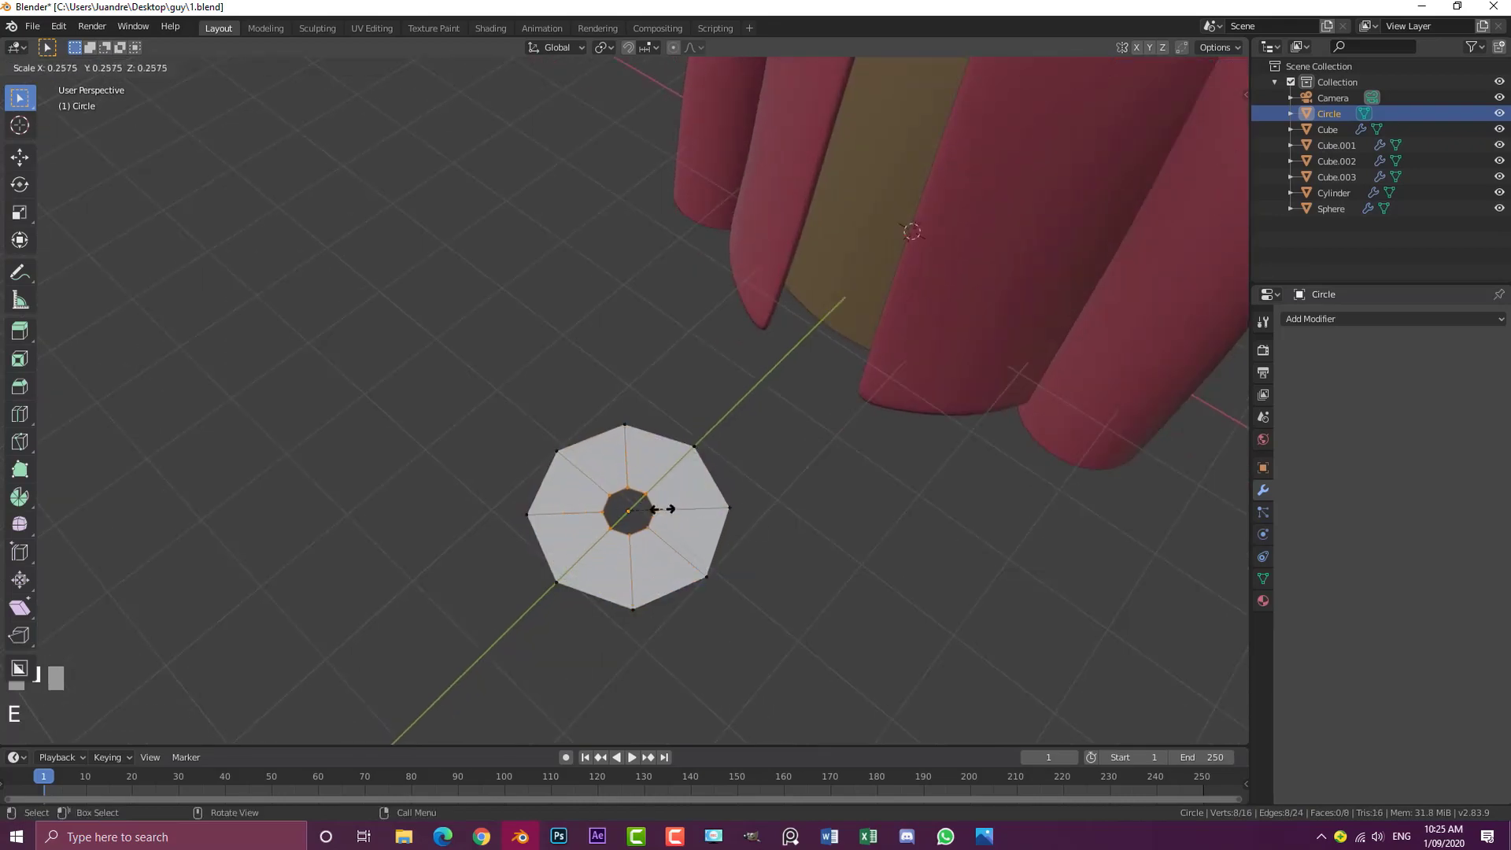
{"action": "left_click", "coordinate": [678, 525]}
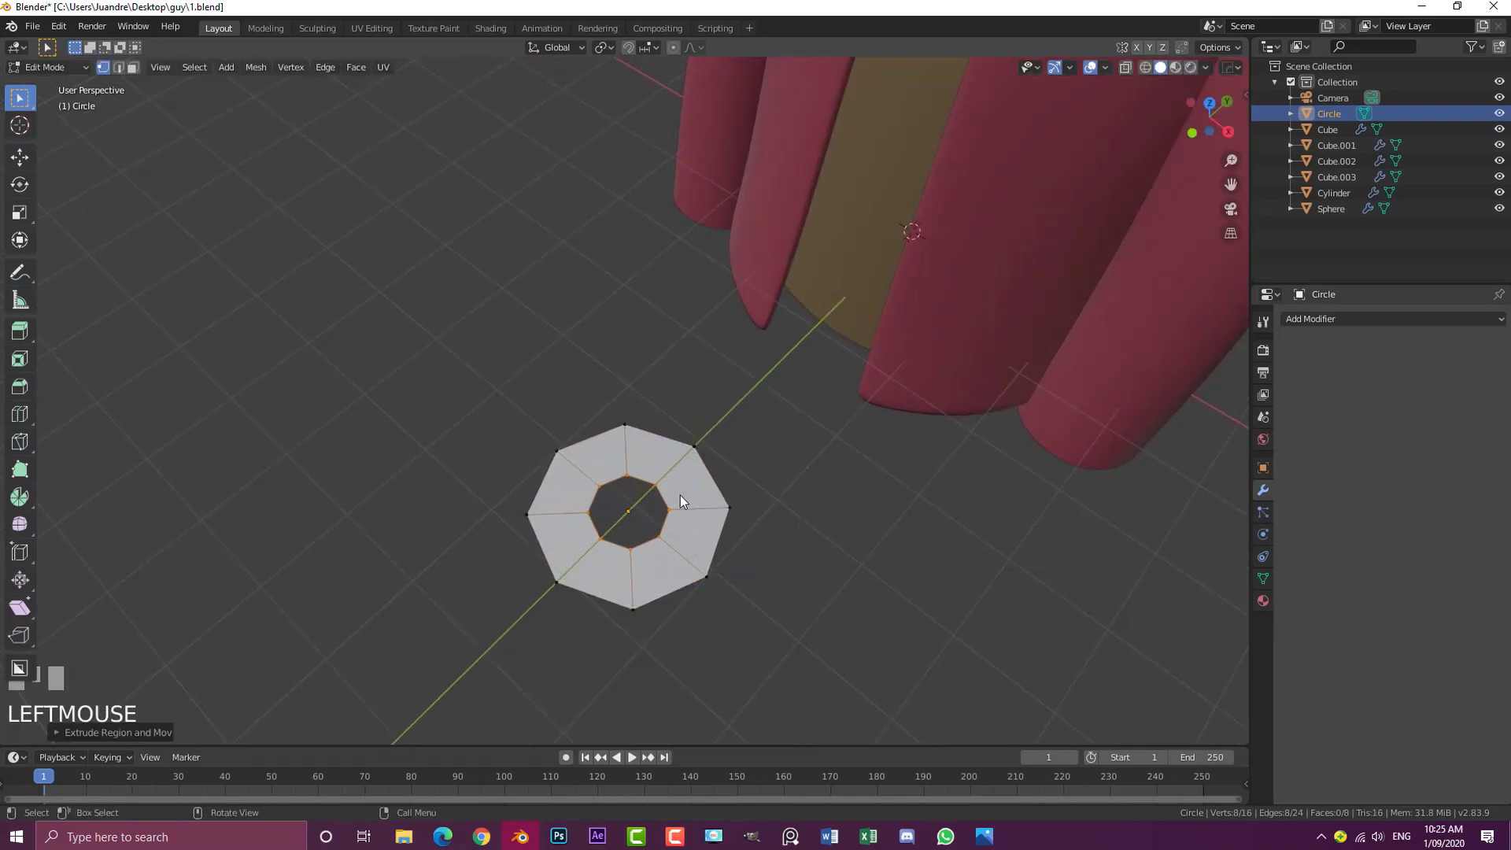
{"action": "key", "text": "f"}
Inset every second face of the ring, four in total, with the pivot point set to Individual Origins
{"action": "left_click", "coordinate": [135, 69]}
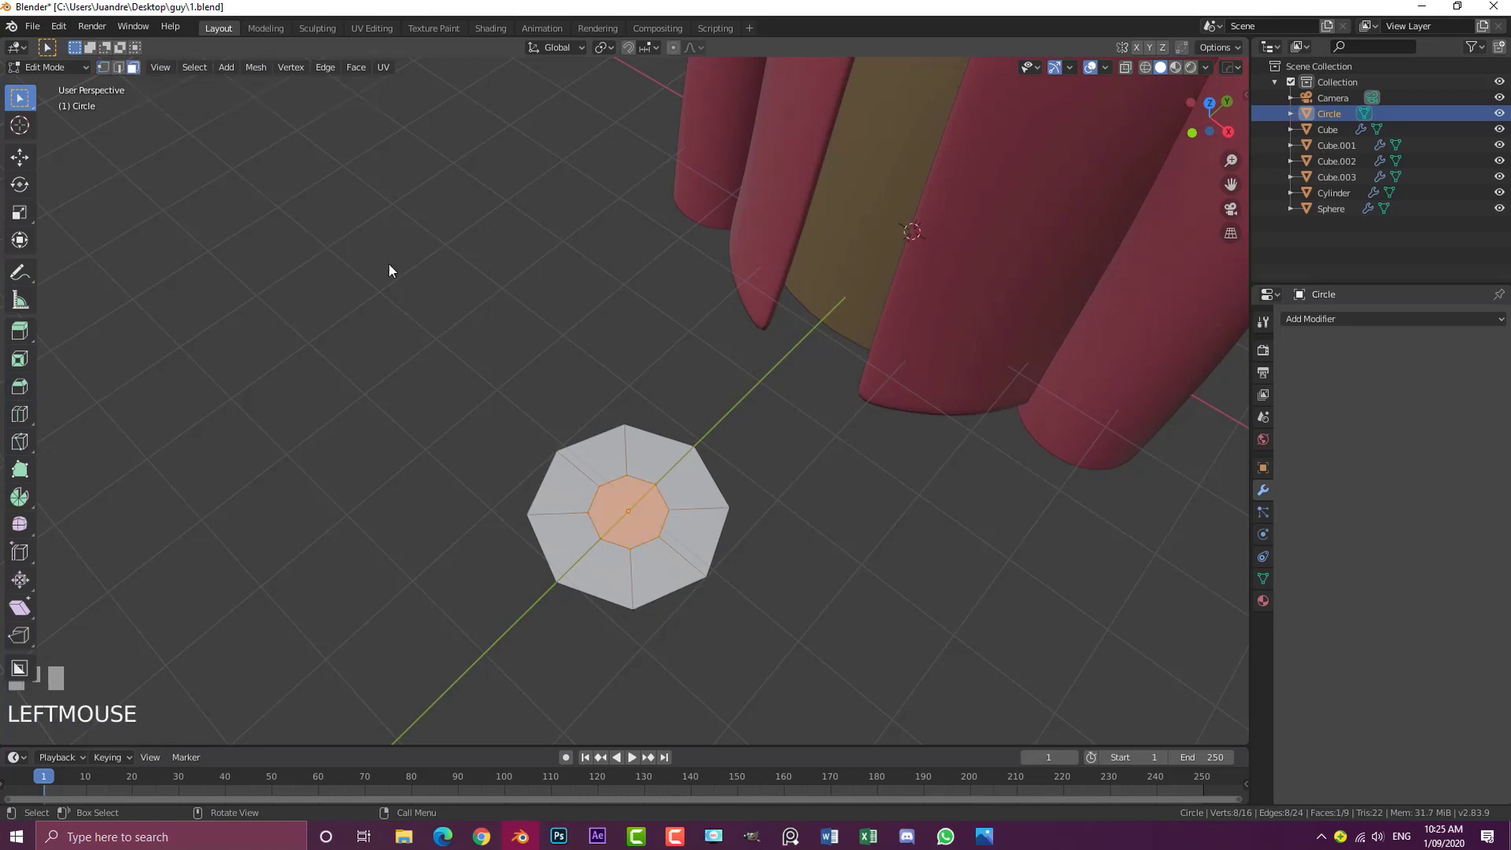
{"action": "left_click", "coordinate": [641, 454]}
{"action": "left_click", "coordinate": [702, 537], "text": "shift"}
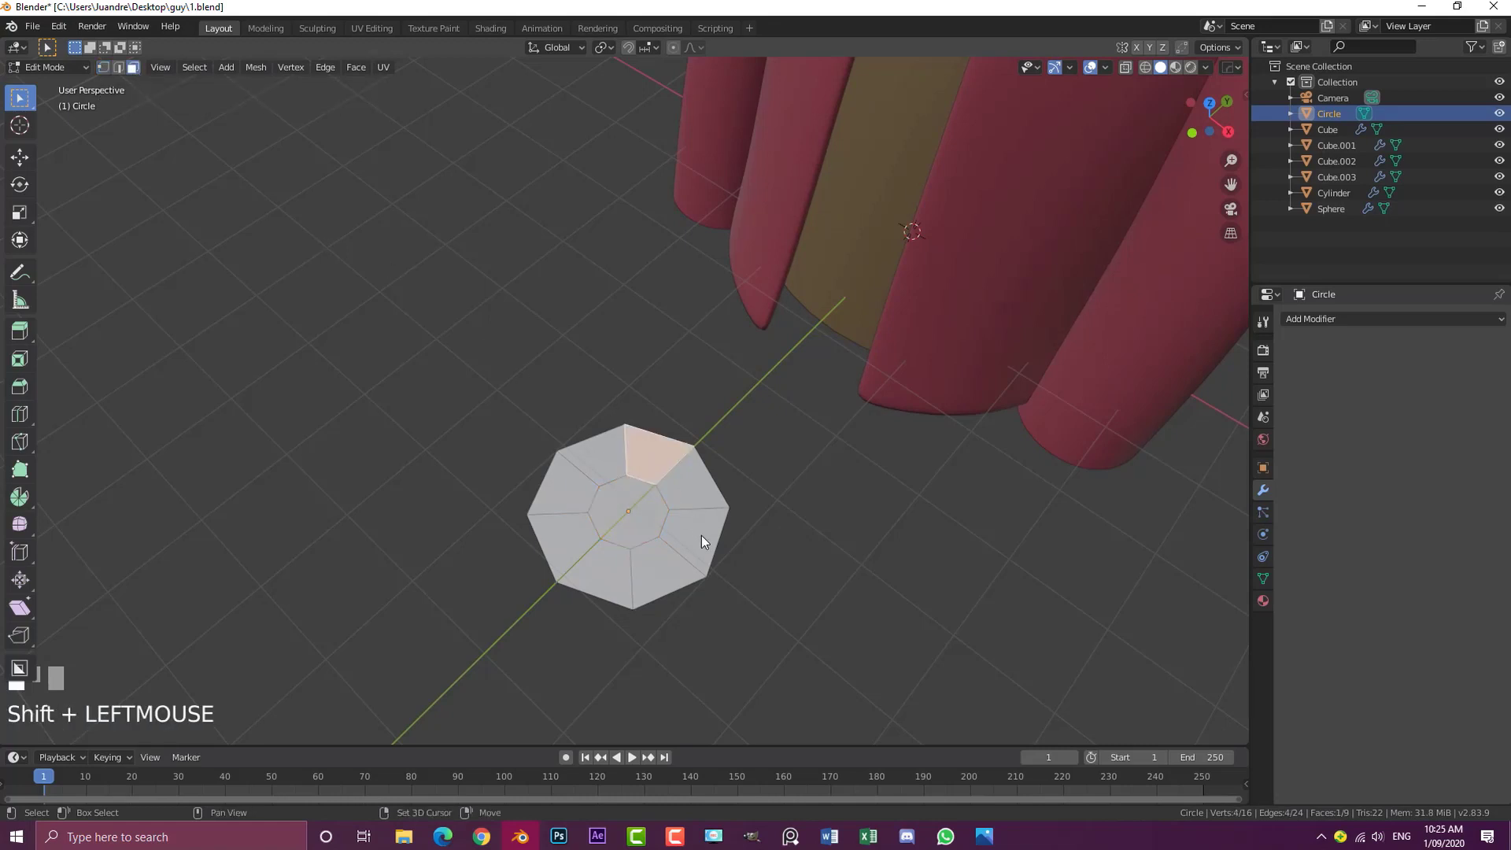
{"action": "left_click", "coordinate": [607, 580], "text": "shift"}
{"action": "left_click", "coordinate": [573, 489], "text": "shift"}
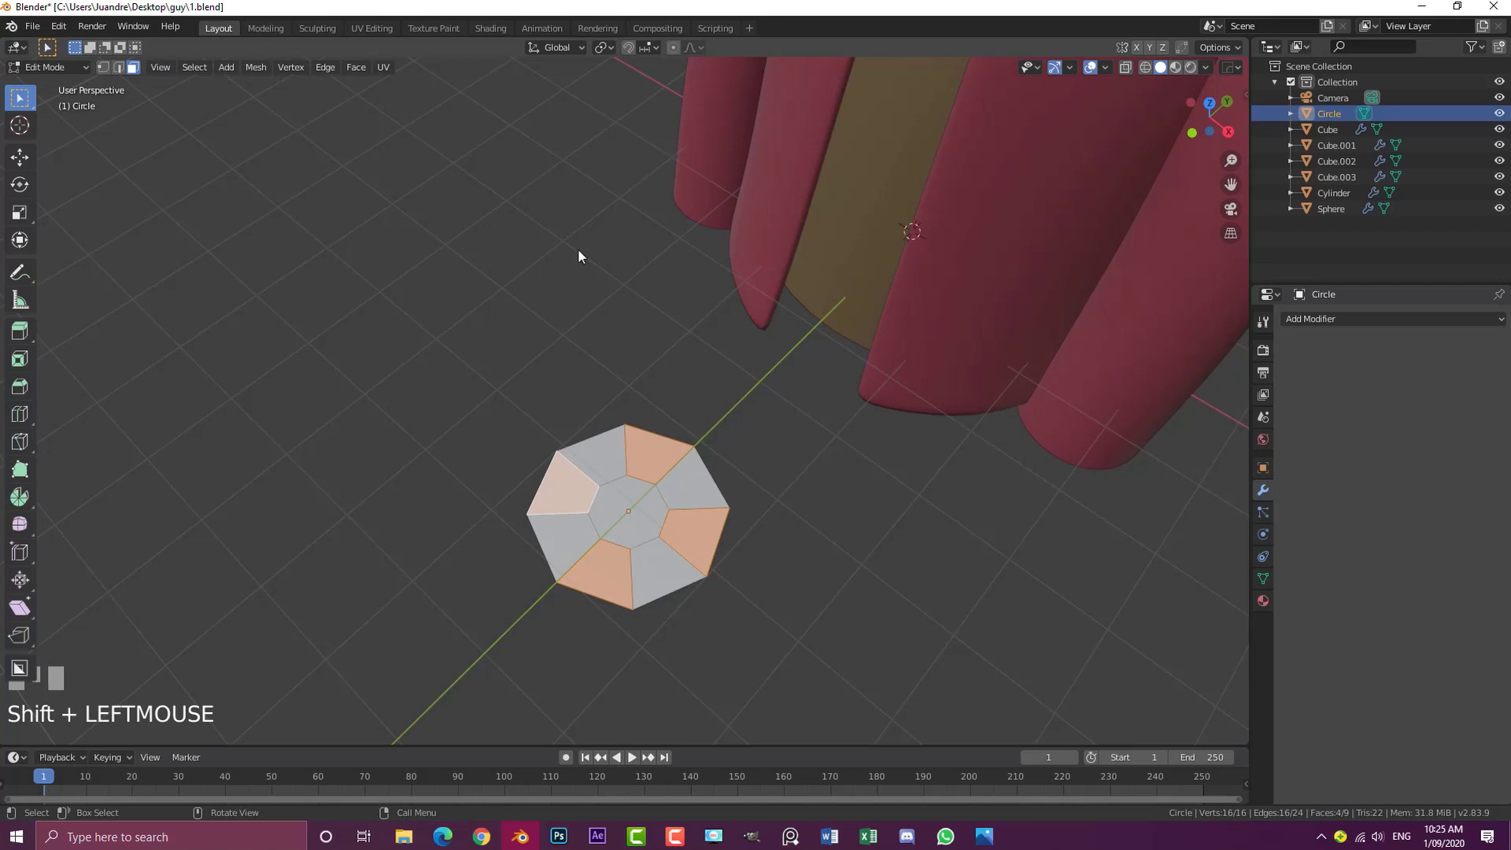
{"action": "left_click", "coordinate": [604, 47]}
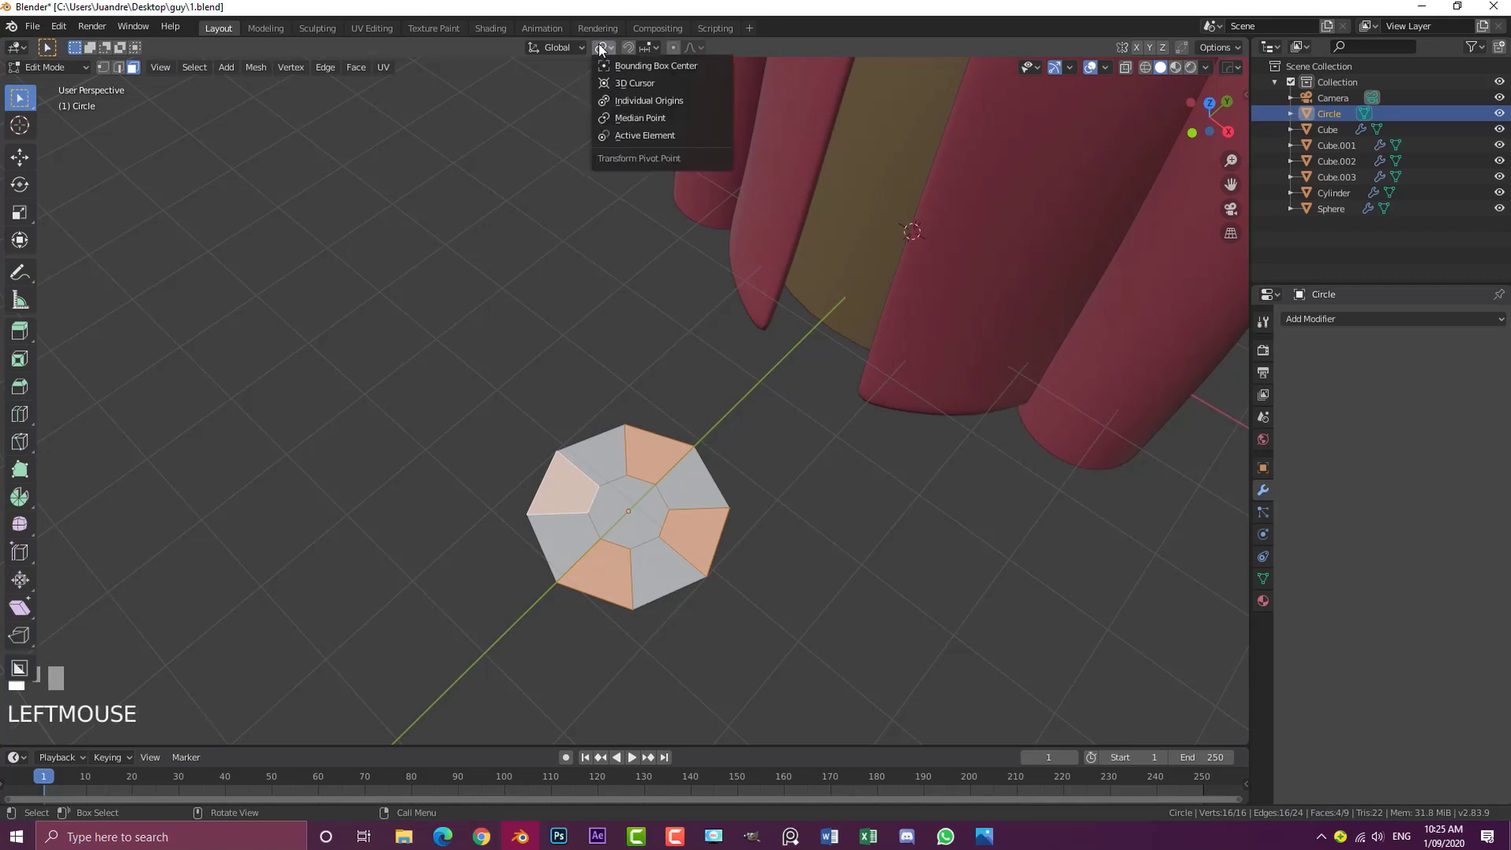
{"action": "left_click", "coordinate": [617, 101]}
{"action": "key", "text": "i"}
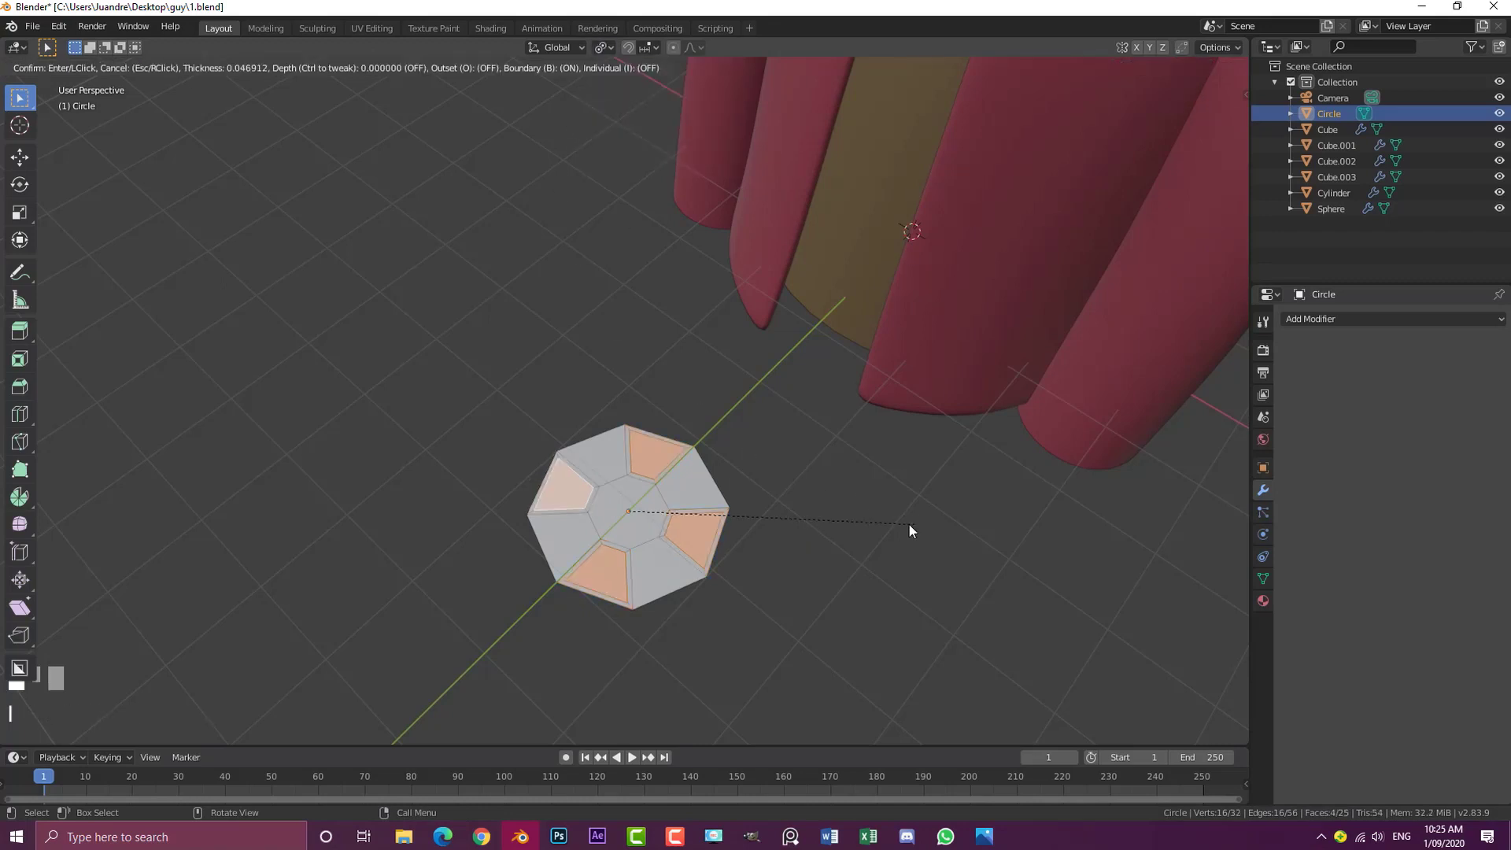
{"action": "left_click", "coordinate": [899, 592]}
{"action": "key", "text": "x"}
{"action": "left_click", "coordinate": [820, 474]}
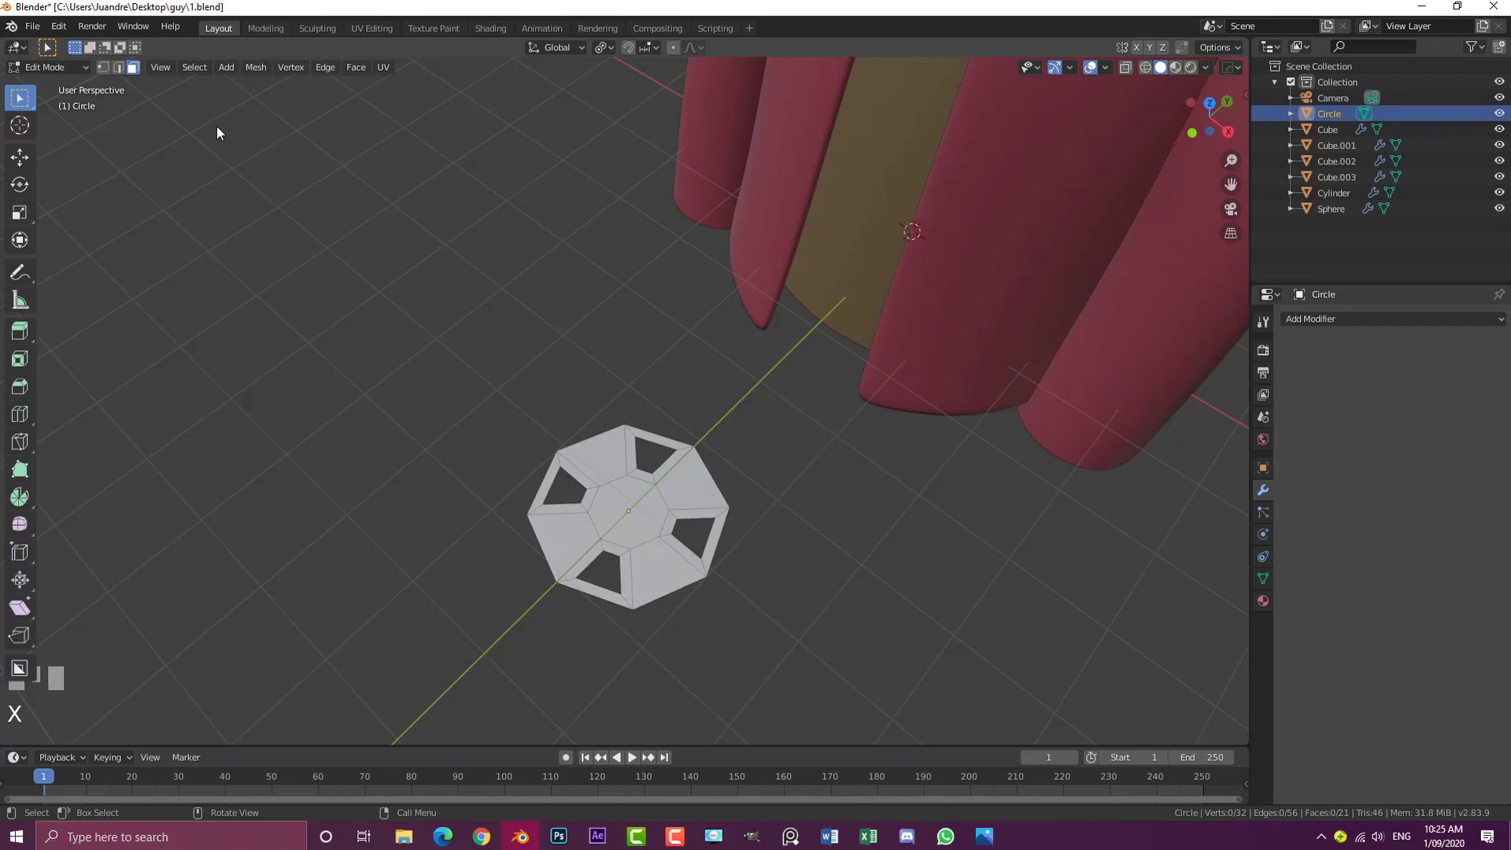
{"action": "key", "text": "ctrl+z"}
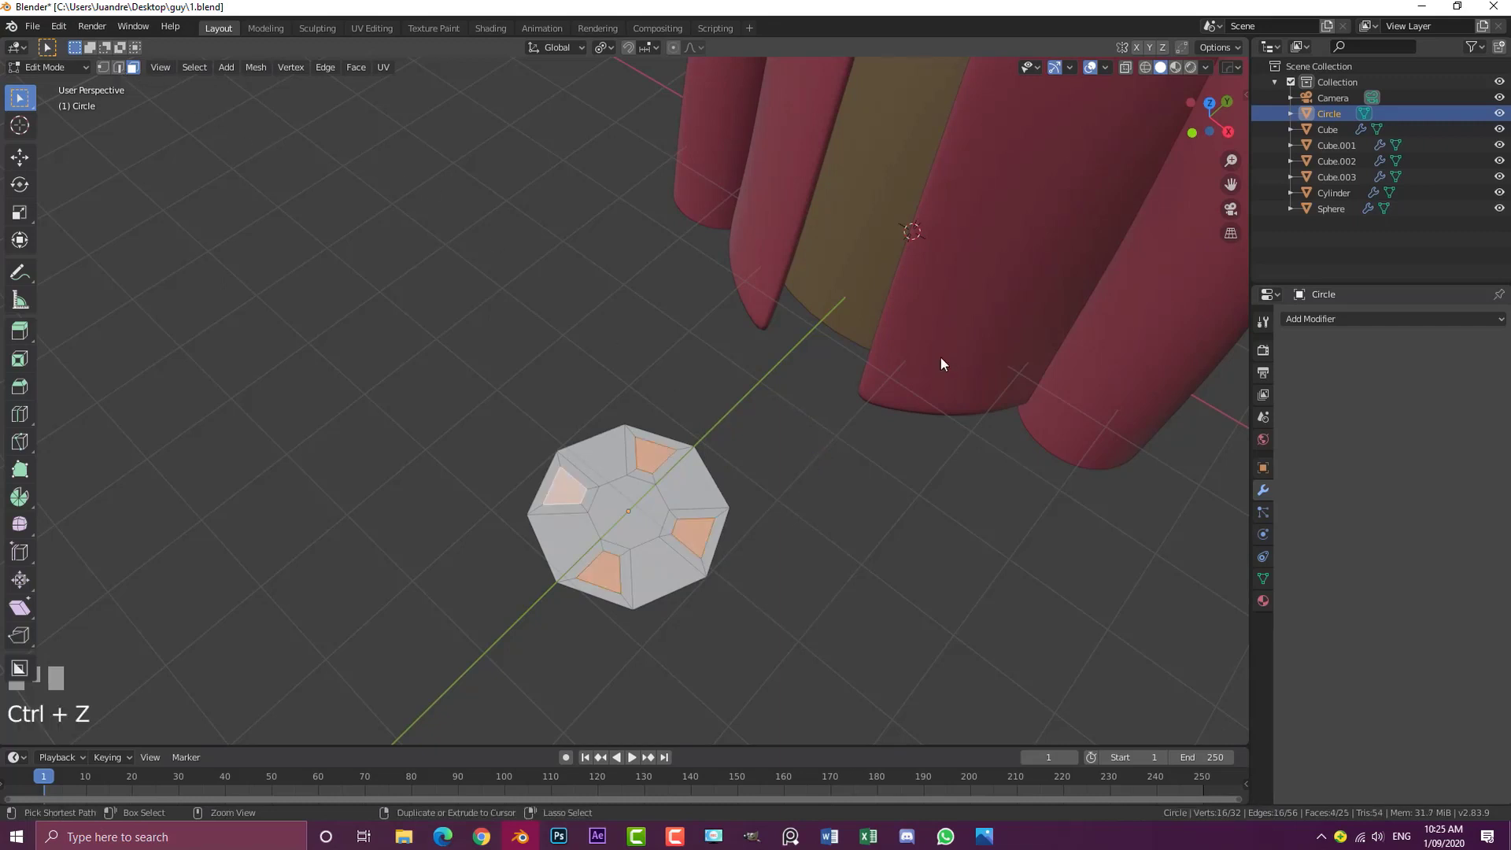
Extrude the four inset faces about 0.15 m down into the disc to form recesses
{"action": "middle_click_drag", "start_coordinate": [941, 357], "coordinate": [917, 472]}
{"action": "middle_click_drag", "start_coordinate": [736, 395], "coordinate": [600, 260]}
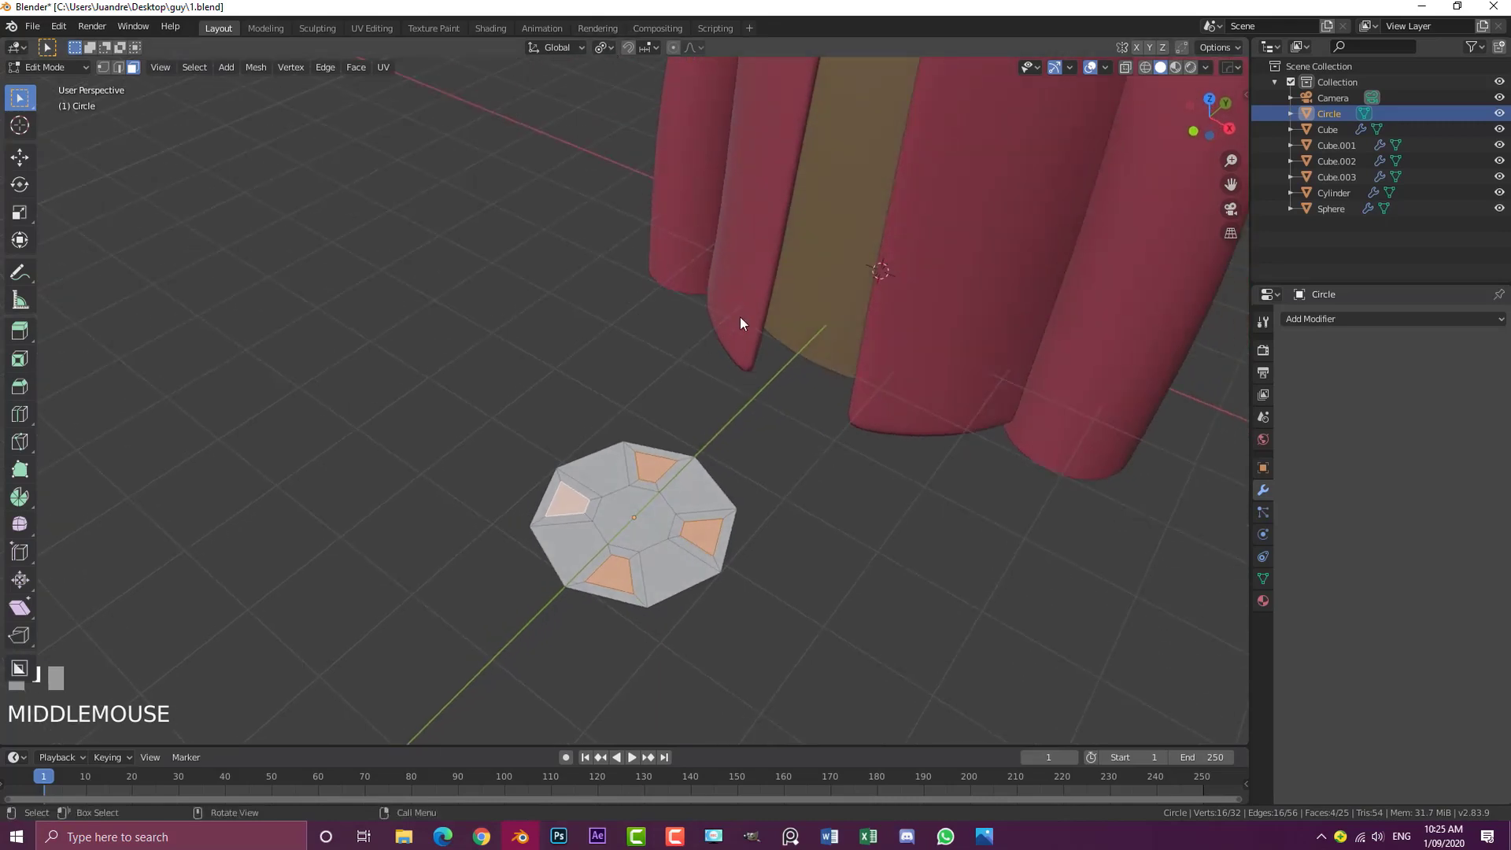
{"action": "key", "text": "e"}
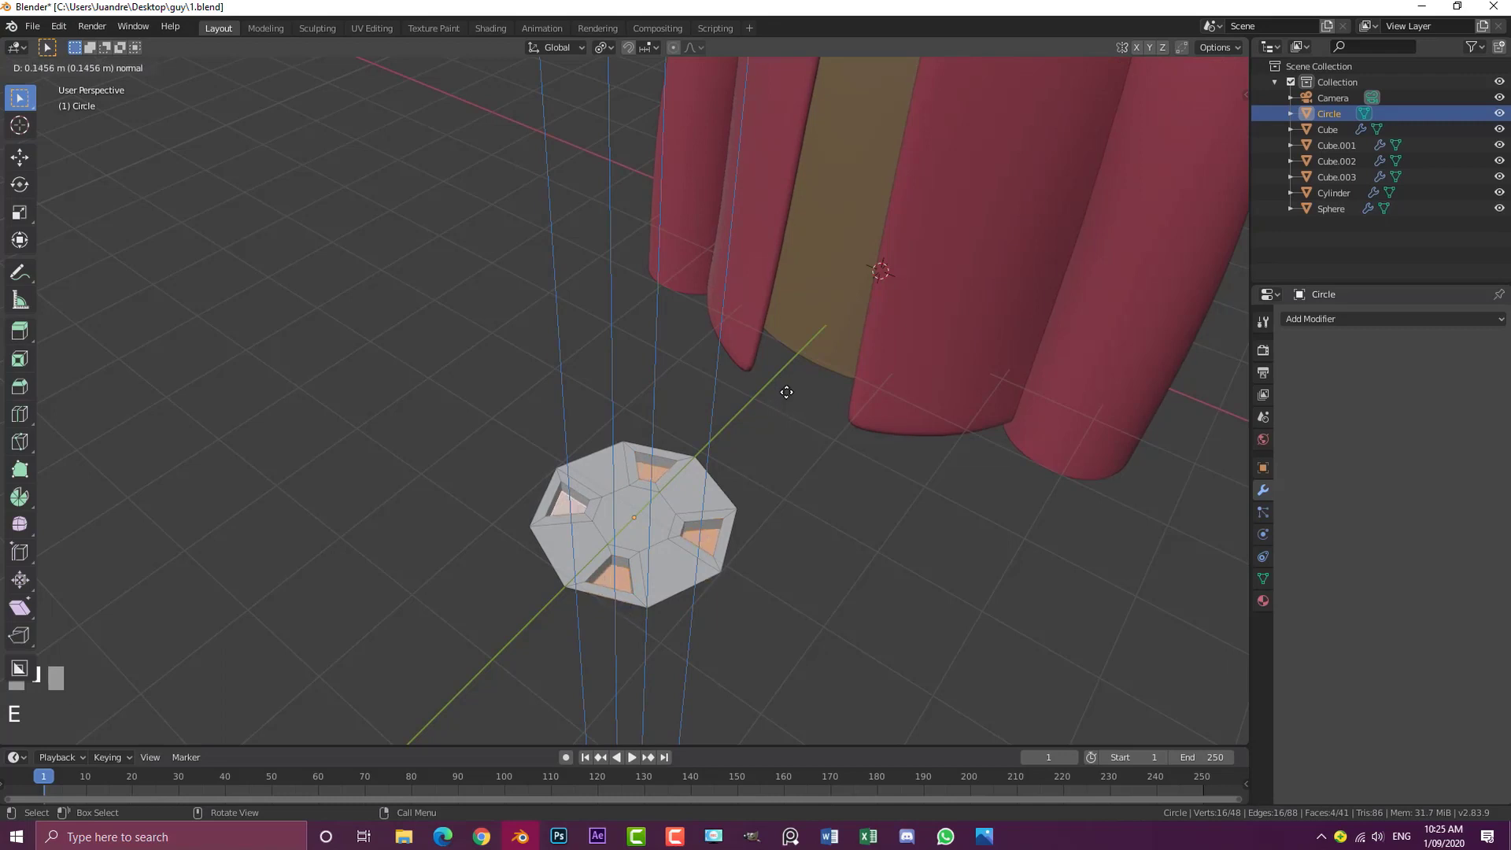
{"action": "left_click", "coordinate": [787, 392]}
Set the pivot point to Median Point and extrude the disc's outer edge loop down along Z into a side wall
{"action": "left_click", "coordinate": [606, 49]}
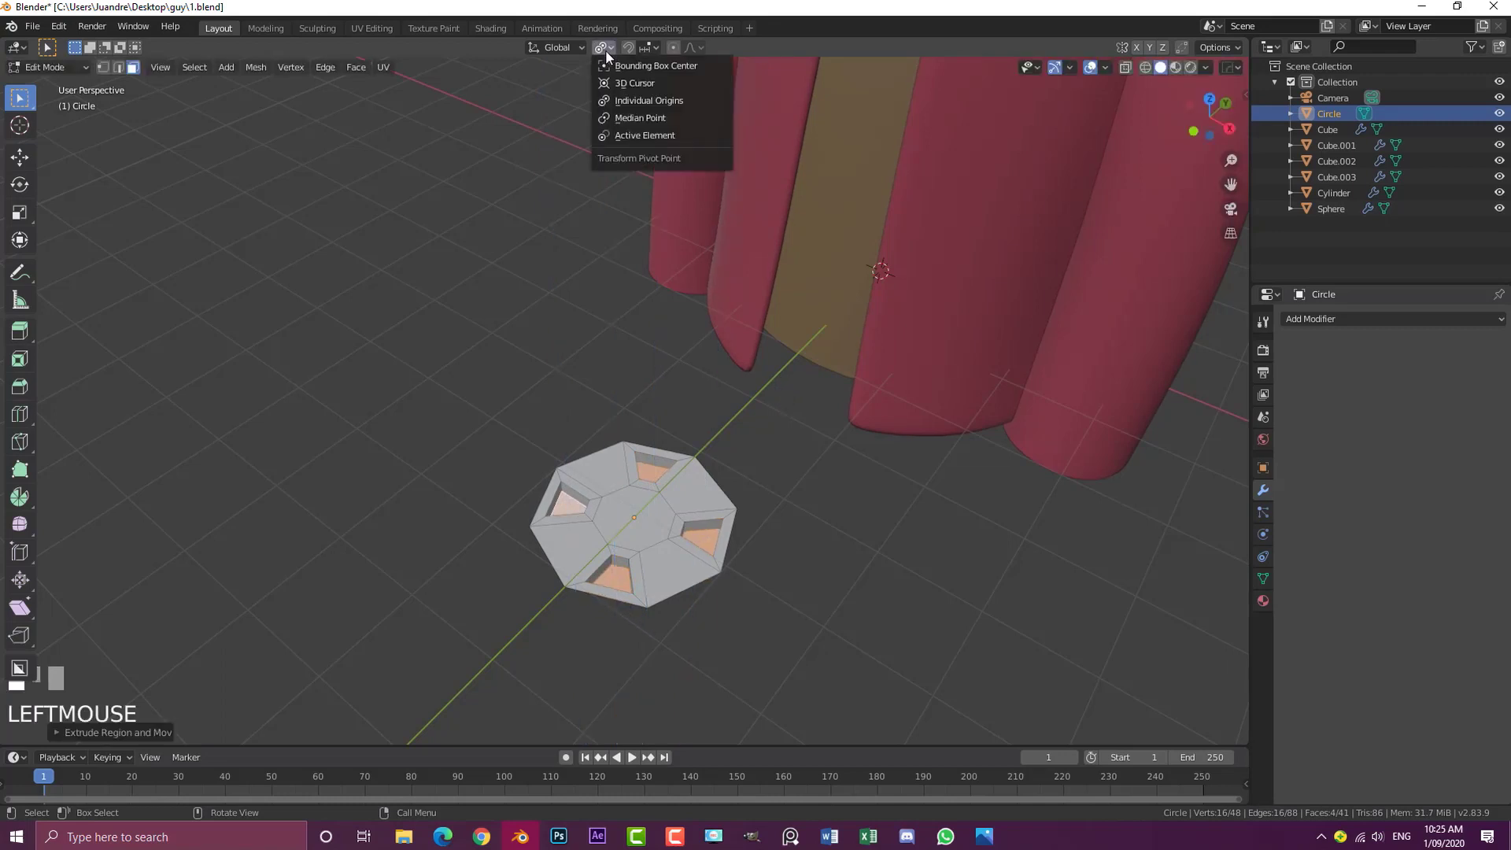
{"action": "left_click", "coordinate": [624, 118]}
{"action": "key", "text": "a"}
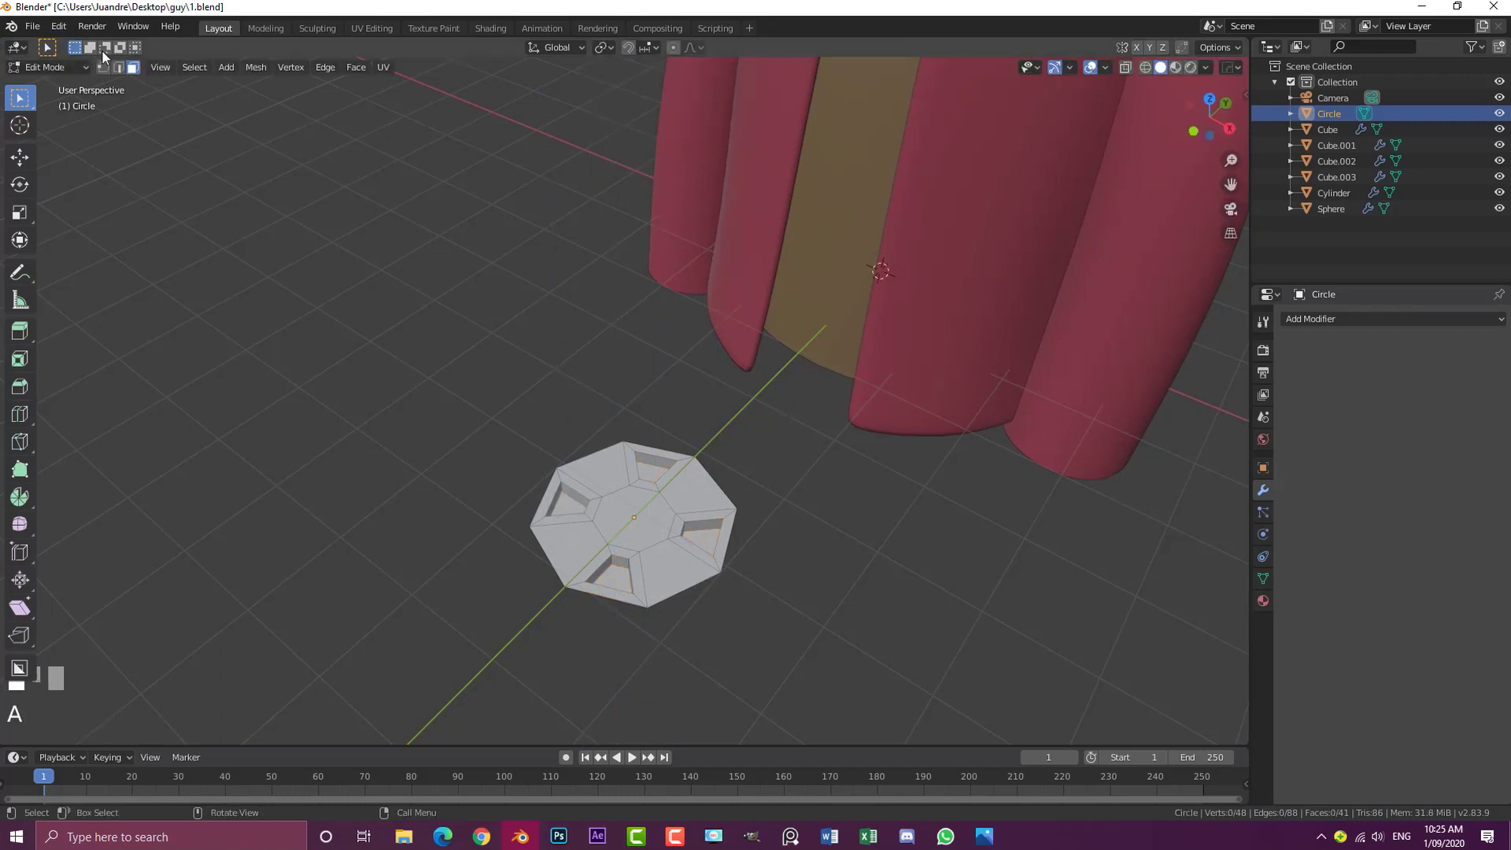
{"action": "left_click", "coordinate": [123, 67]}
{"action": "left_click", "coordinate": [600, 455], "text": "alt+shift"}
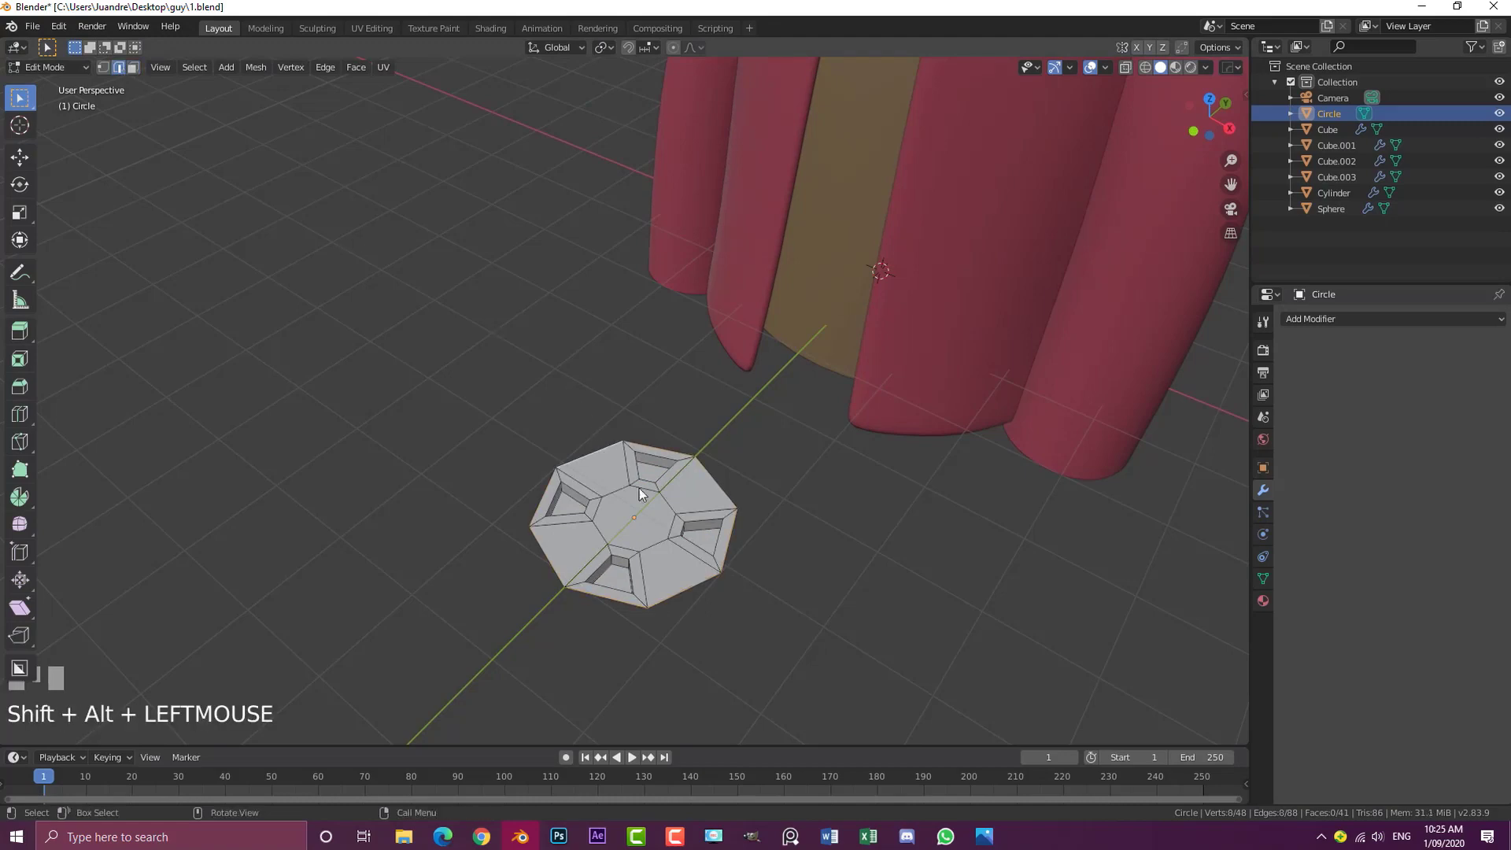
{"action": "middle_click_drag", "start_coordinate": [639, 488], "coordinate": [714, 409]}
{"action": "scroll", "coordinate": [720, 471], "scroll_direction": "down", "scroll_amount": 1}
{"action": "key", "text": "e"}
{"action": "key", "text": "z"}
{"action": "left_click", "coordinate": [732, 482]}
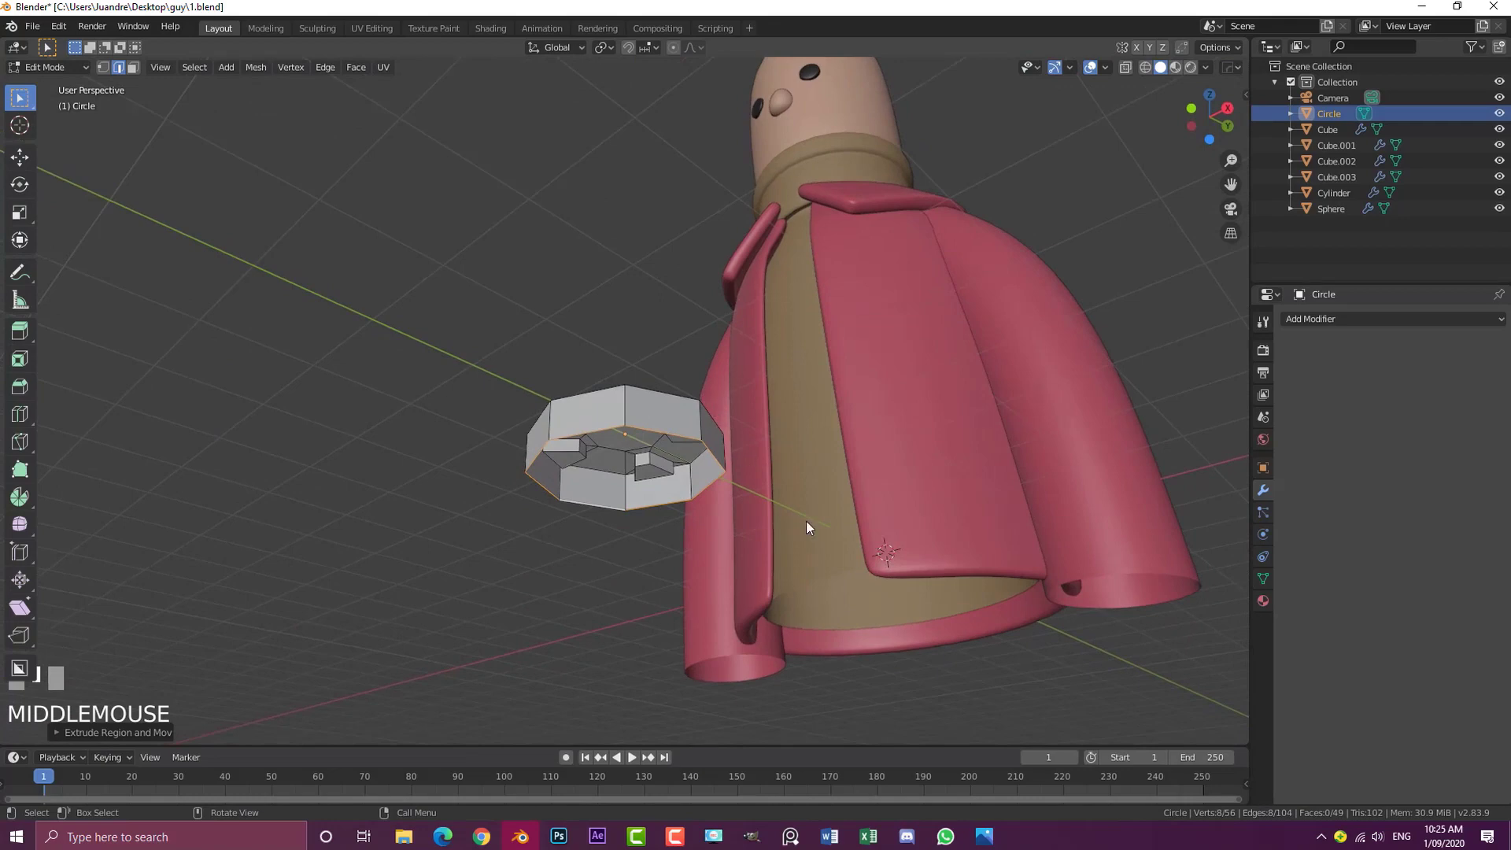
Extrude the lower rim inward to form an underside, and extrude its inner edge down along Z as a narrower collar
{"action": "key", "text": "e"}
{"action": "key", "text": "s"}
{"action": "left_click", "coordinate": [753, 505]}
{"action": "key", "text": "e"}
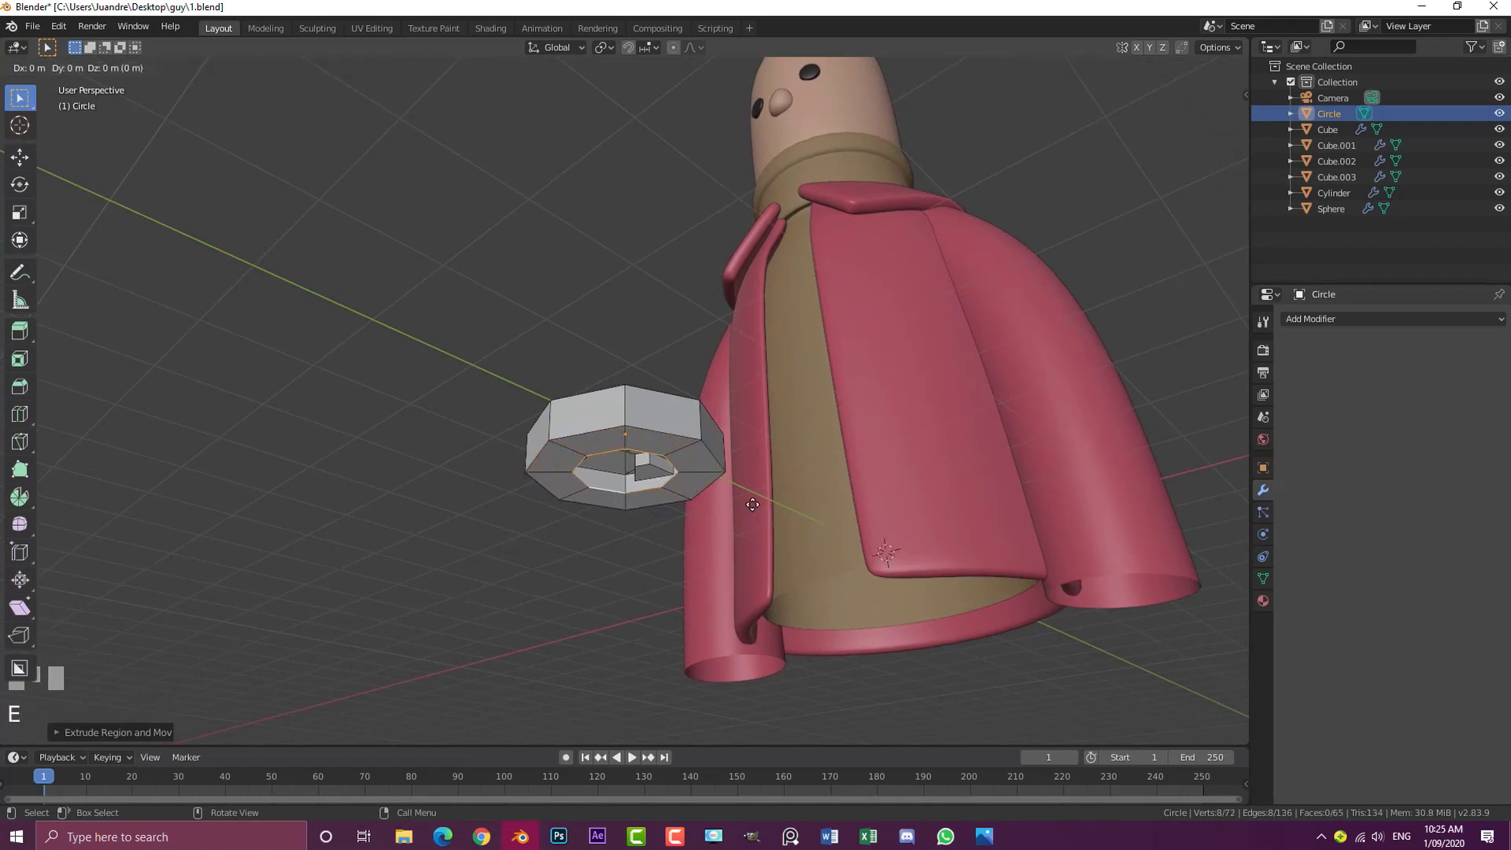
{"action": "key", "text": "z"}
{"action": "left_click", "coordinate": [899, 413]}
Move the whole disc mesh up along Z until the bottom of its collar sits near the object origin
{"action": "key", "text": "KP_1"}
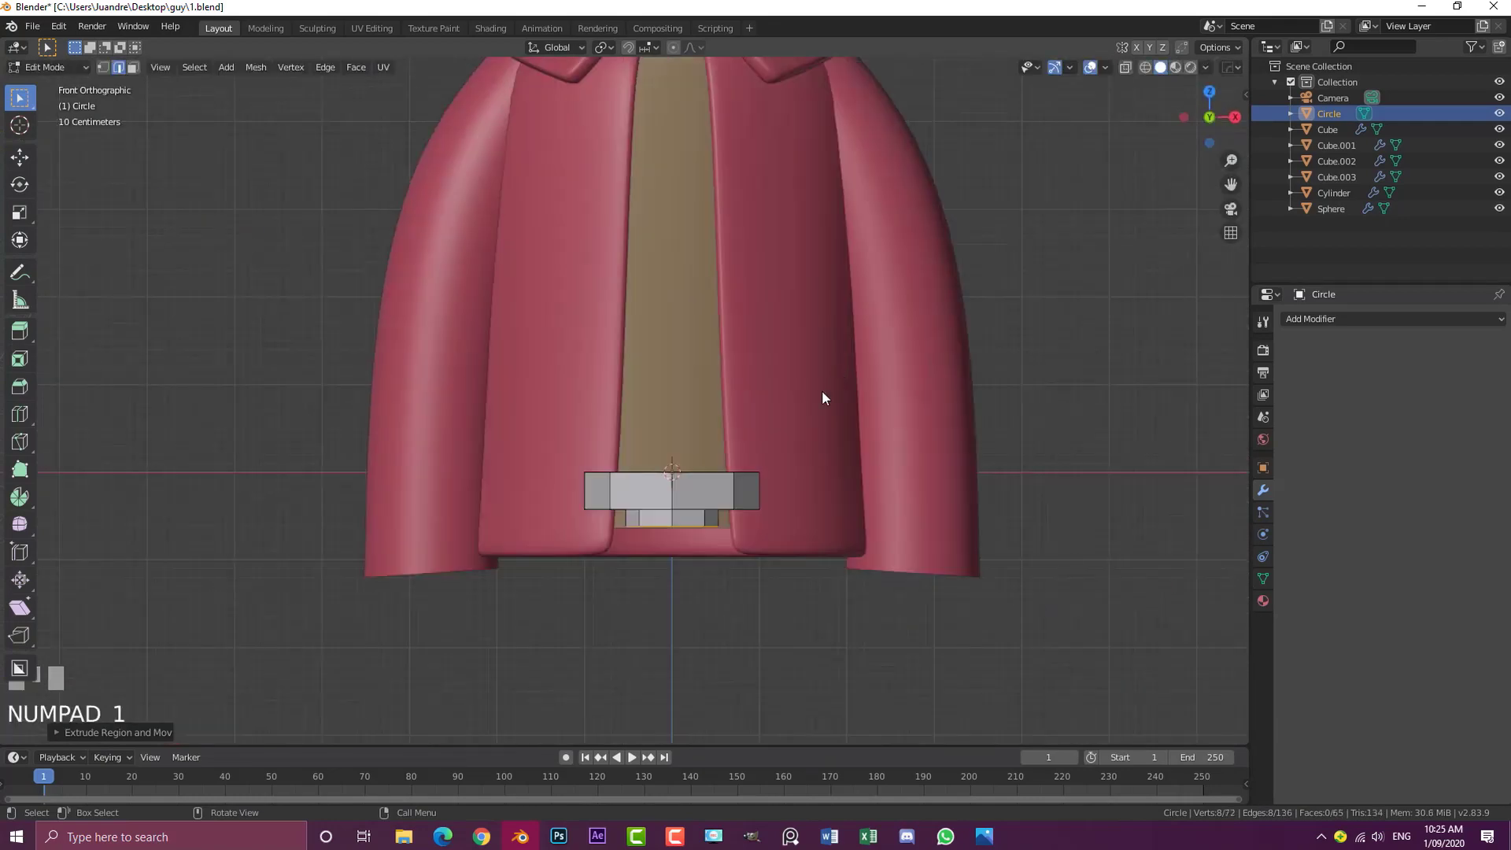
{"action": "scroll", "coordinate": [822, 392], "scroll_direction": "up", "scroll_amount": 1}
{"action": "key", "text": "a"}
{"action": "key", "text": "g"}
{"action": "key", "text": "z"}
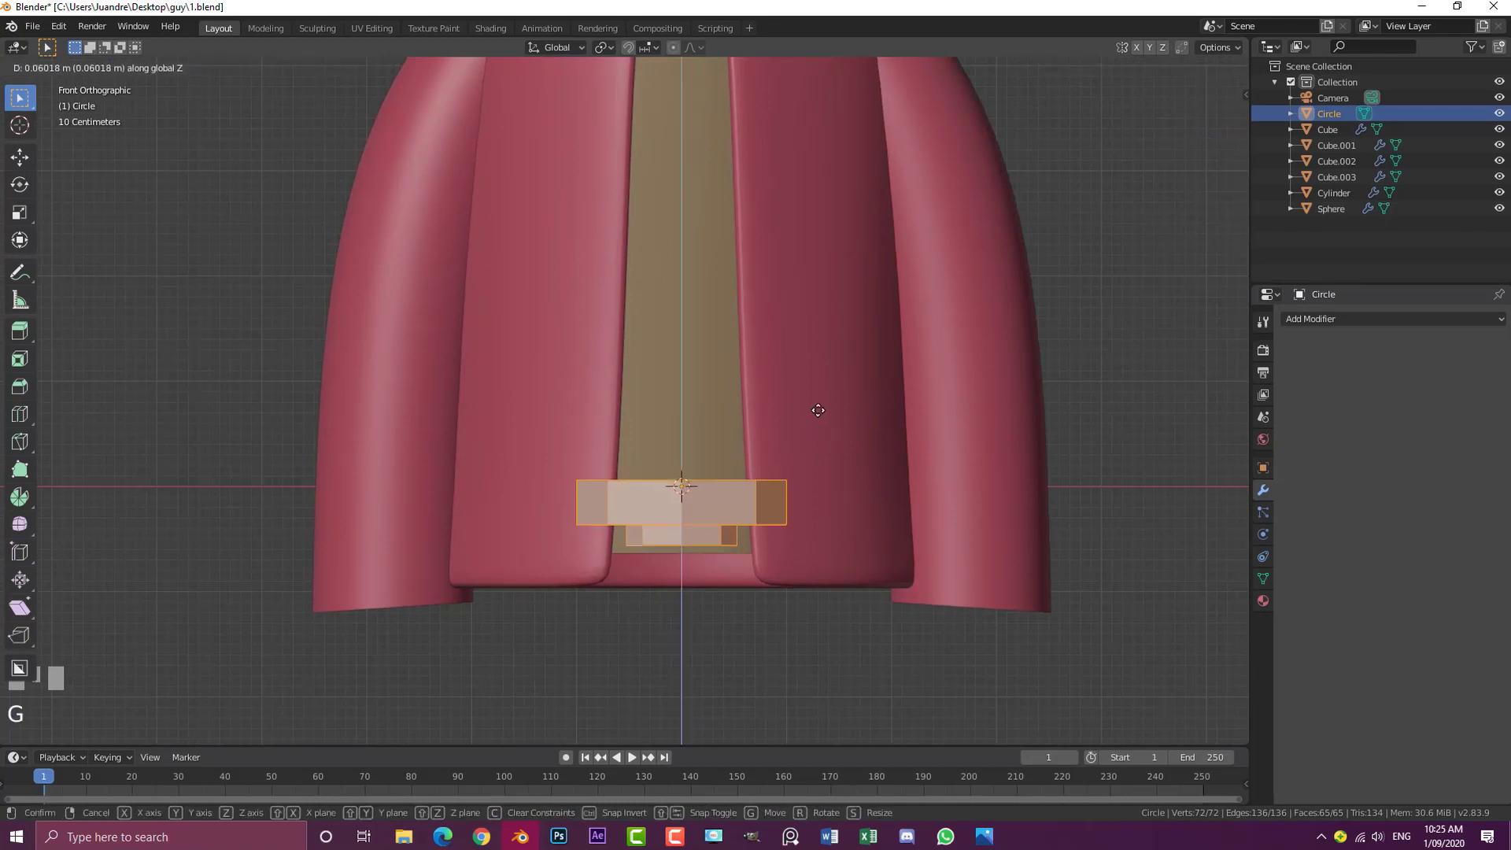
{"action": "left_click", "coordinate": [819, 366]}
{"action": "scroll", "coordinate": [791, 494], "scroll_direction": "up", "scroll_amount": 2}
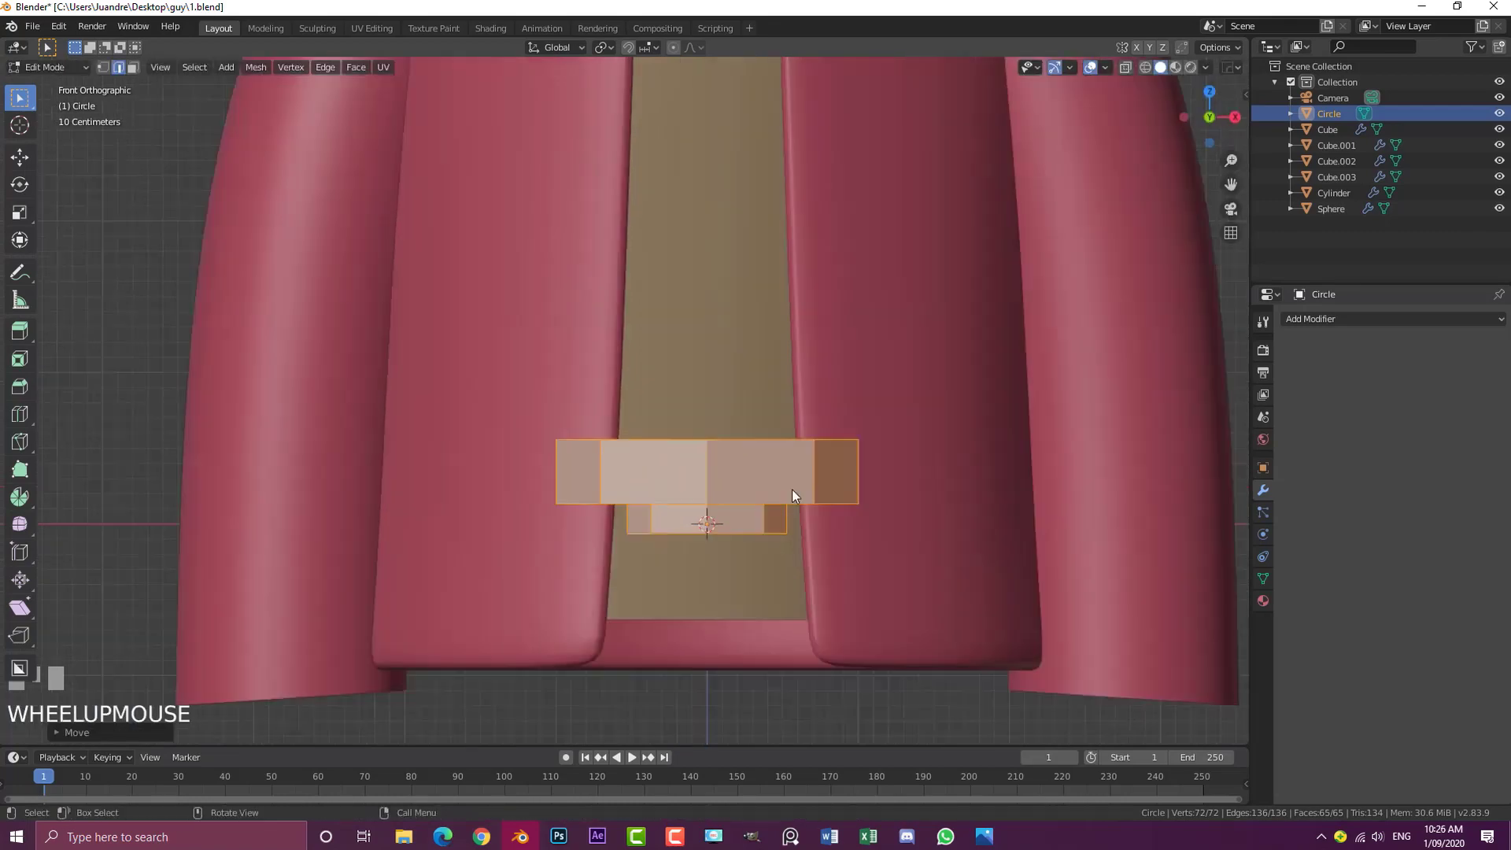
{"action": "scroll", "coordinate": [792, 494], "scroll_direction": "up", "scroll_amount": 3}
{"action": "scroll", "coordinate": [809, 504], "scroll_direction": "down", "scroll_amount": 5}
{"action": "key", "text": "Tab"}
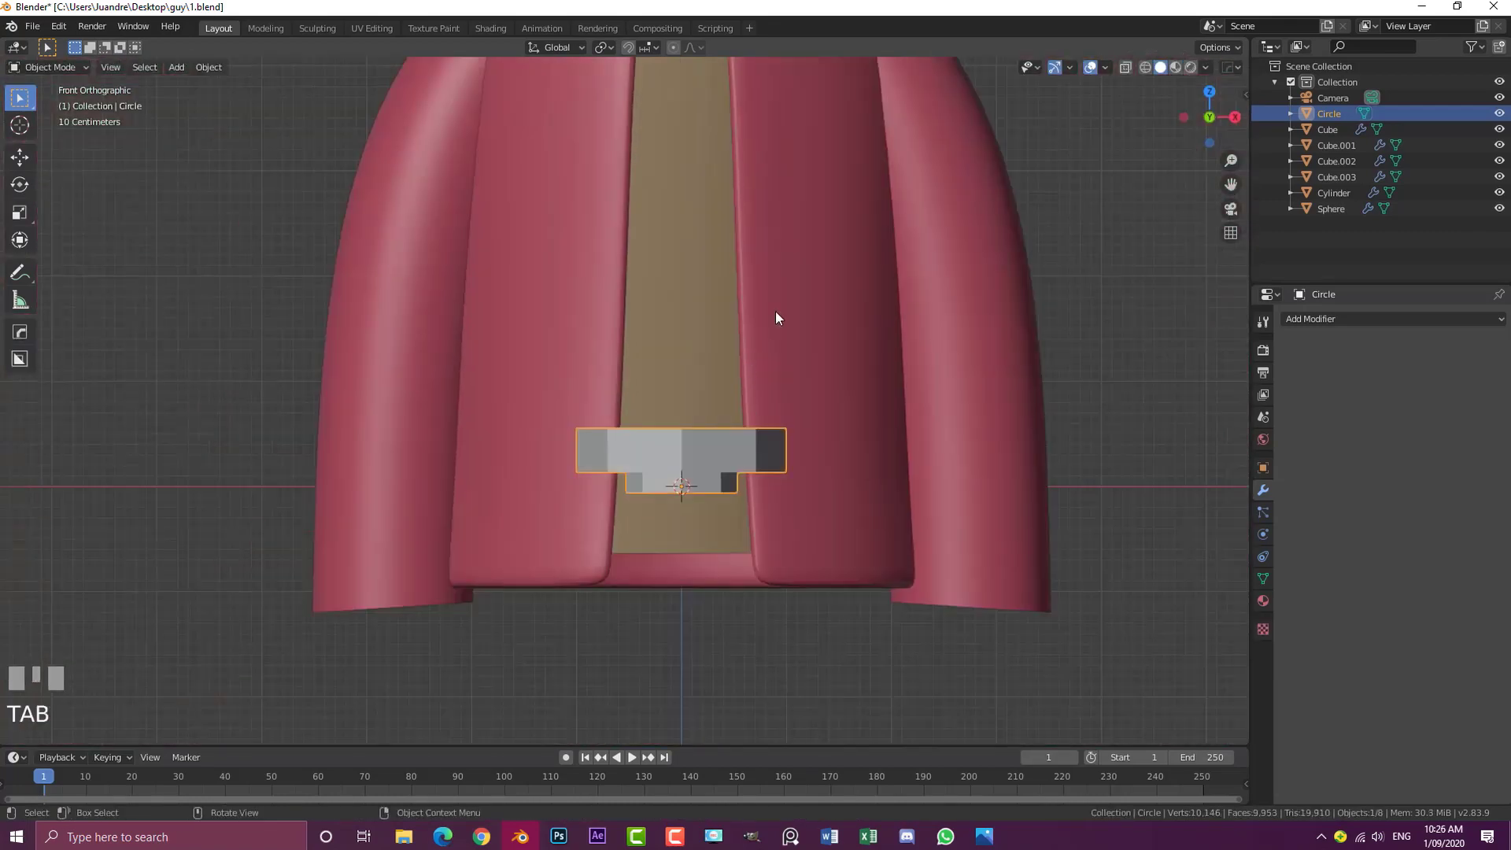
Add a Subdivision Surface modifier to the disc and shade it smooth
{"action": "middle_click_drag", "start_coordinate": [776, 318], "coordinate": [739, 389]}
{"action": "left_click", "coordinate": [1368, 318]}
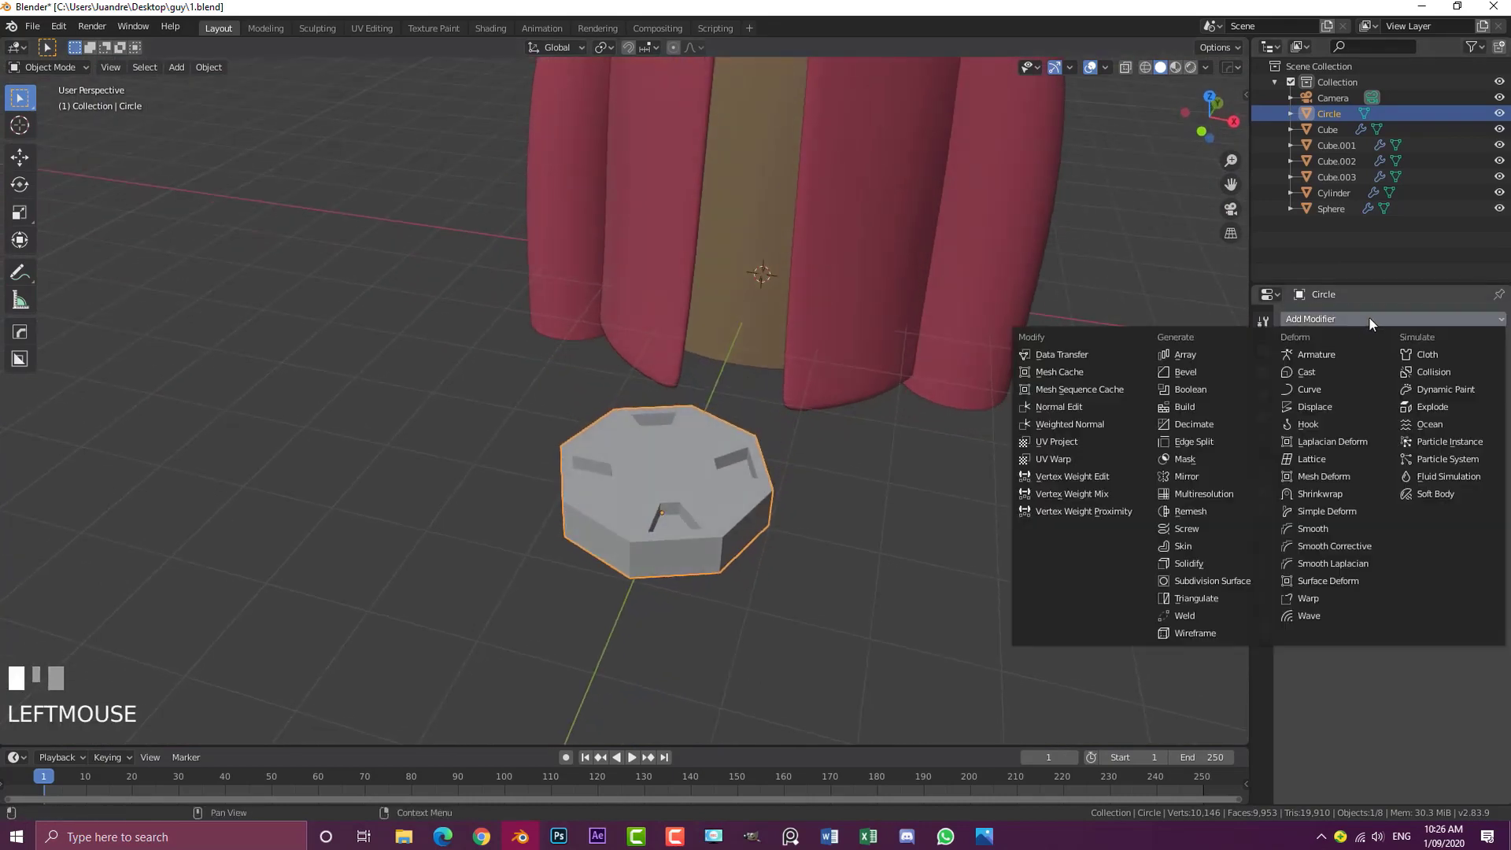
{"action": "left_click", "coordinate": [1221, 581]}
{"action": "left_click", "coordinate": [214, 69]}
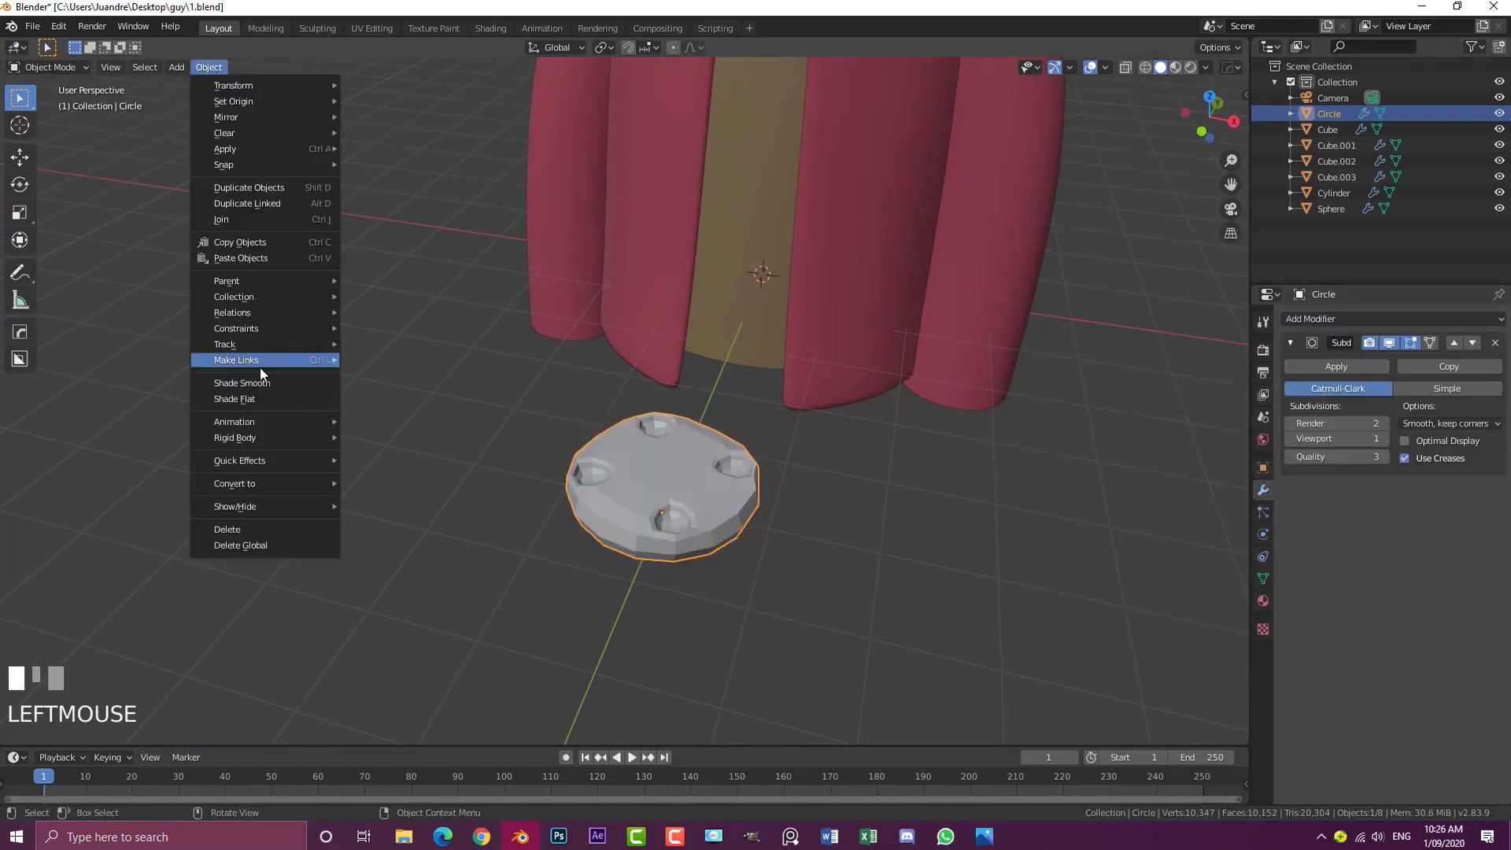
{"action": "left_click", "coordinate": [272, 381]}
{"action": "scroll", "coordinate": [748, 504], "scroll_direction": "up", "scroll_amount": 2}
Add a loop cut around the disc's side wall and scale it outward by about 1.09 to bulge the rim
{"action": "key", "text": "Tab"}
{"action": "middle_click_drag", "start_coordinate": [686, 539], "coordinate": [692, 601]}
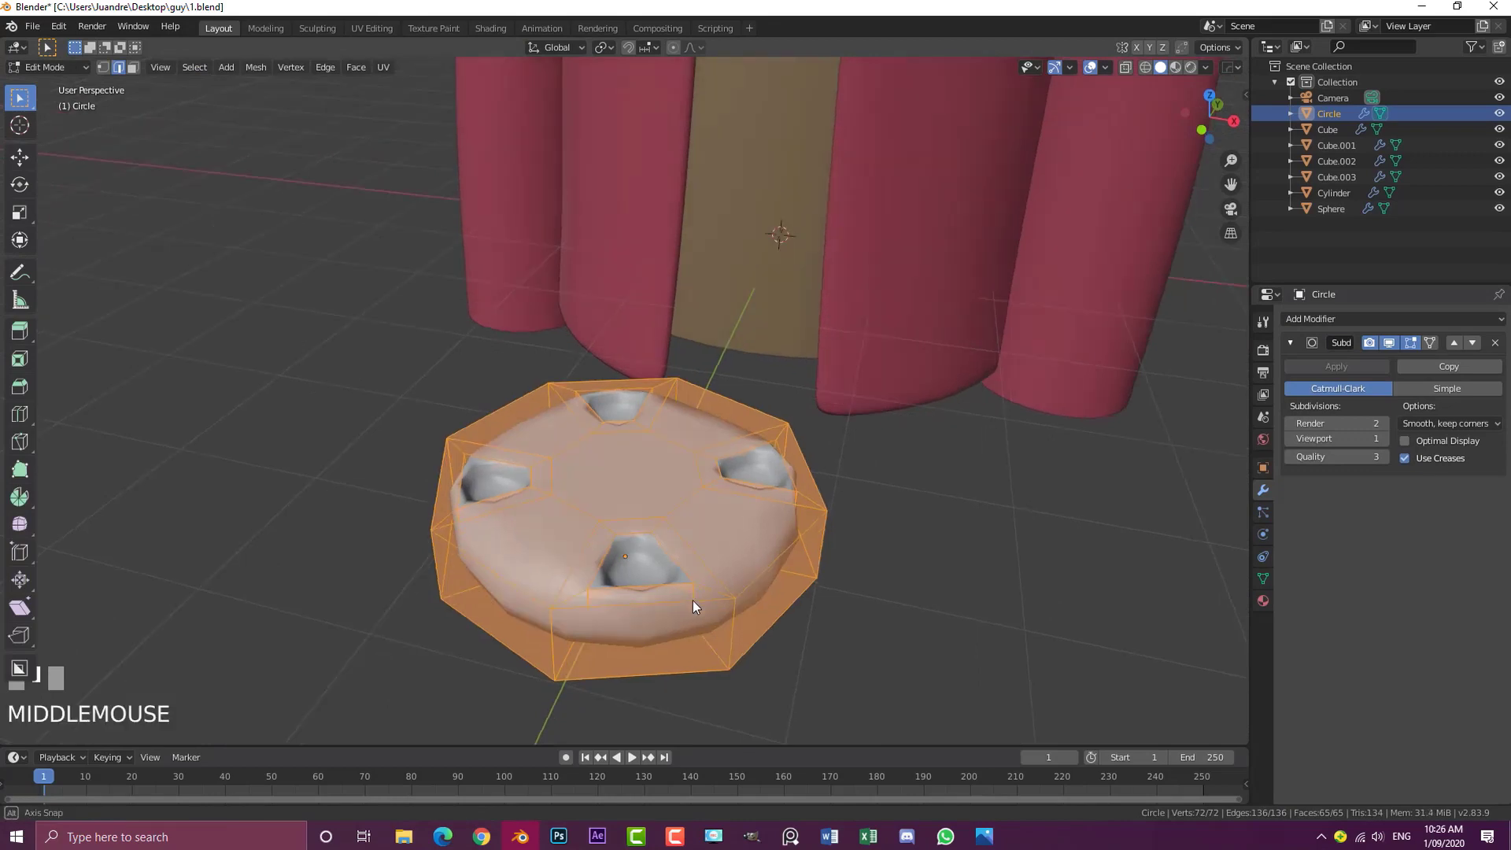
{"action": "key", "text": "a"}
{"action": "key", "text": "ctrl+r"}
{"action": "left_click", "coordinate": [561, 645]}
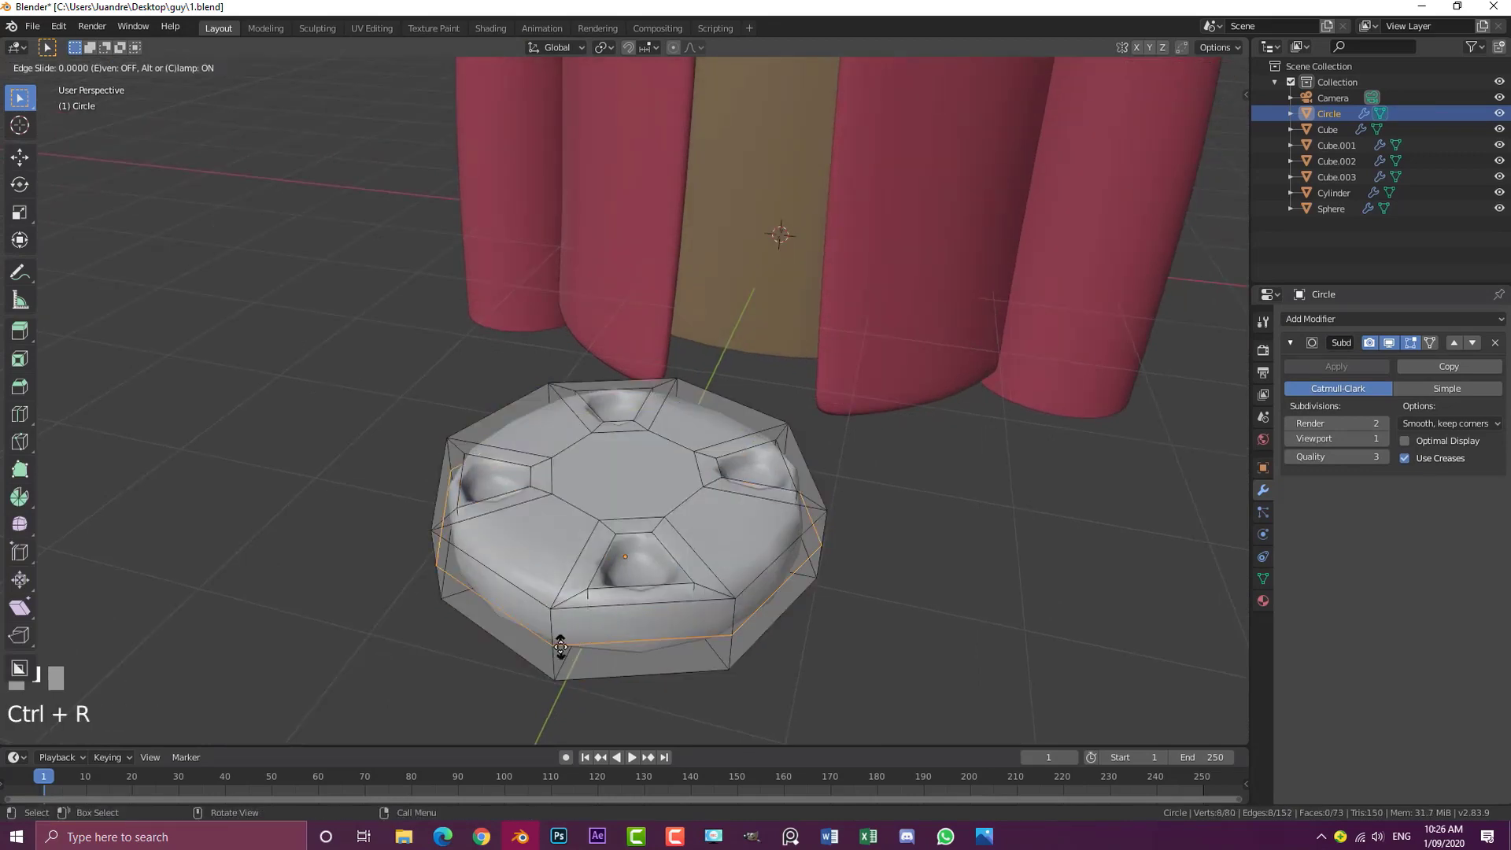
{"action": "left_click", "coordinate": [559, 621]}
{"action": "key", "text": "s"}
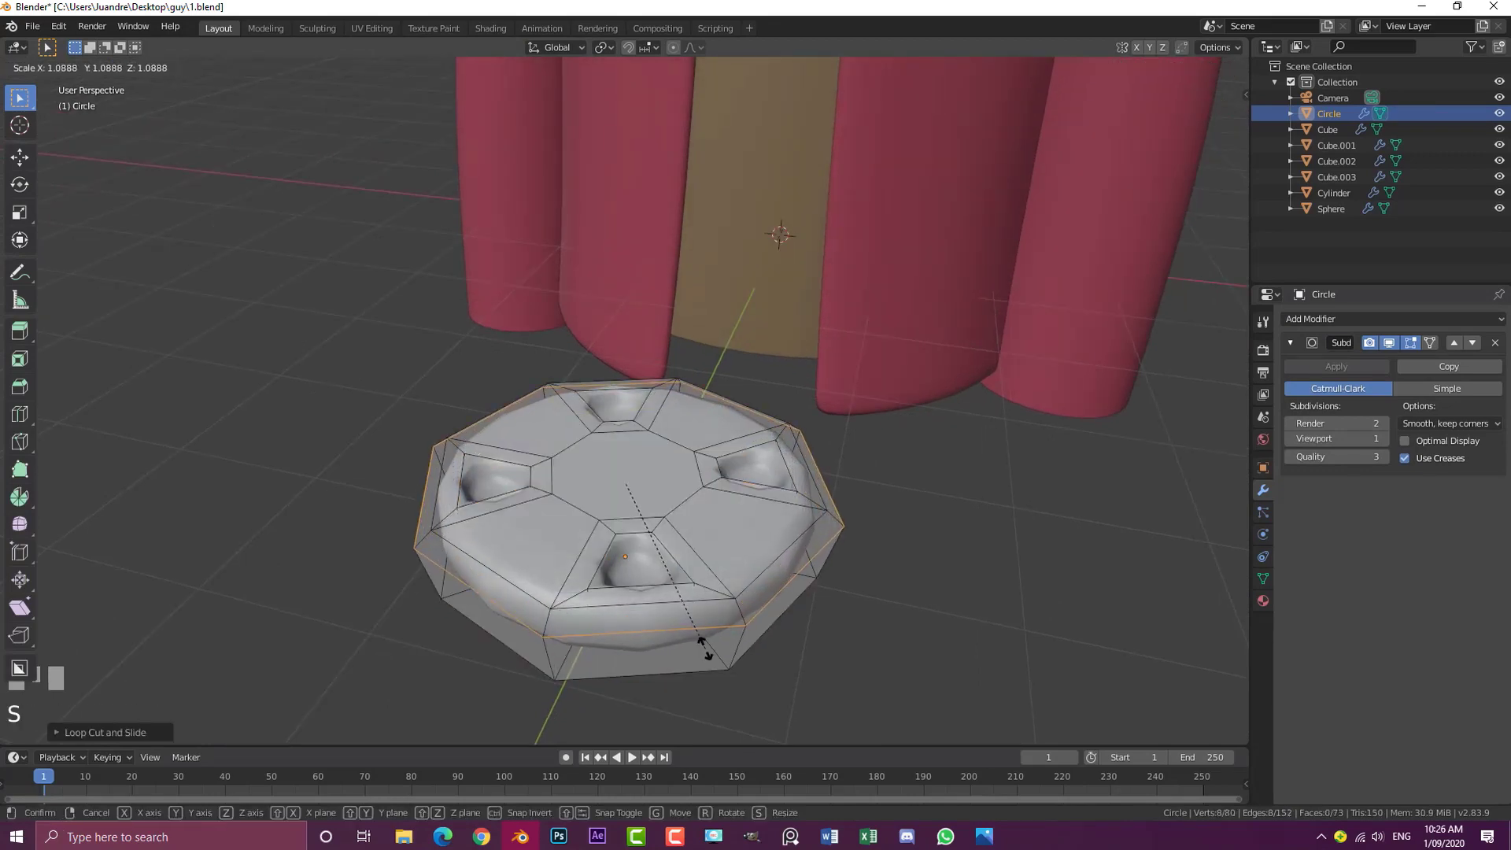
{"action": "left_click", "coordinate": [705, 649]}
{"action": "key", "text": "alt+a"}
Extrude the disc's central top face and sink it with Shrink/Fatten to form a rounded central hollow
{"action": "mouse_move", "coordinate": [699, 565]}
{"action": "middle_mouse_down"}
{"action": "mouse_move", "coordinate": [687, 485]}
{"action": "mouse_move", "coordinate": [689, 565]}
{"action": "middle_mouse_up"}
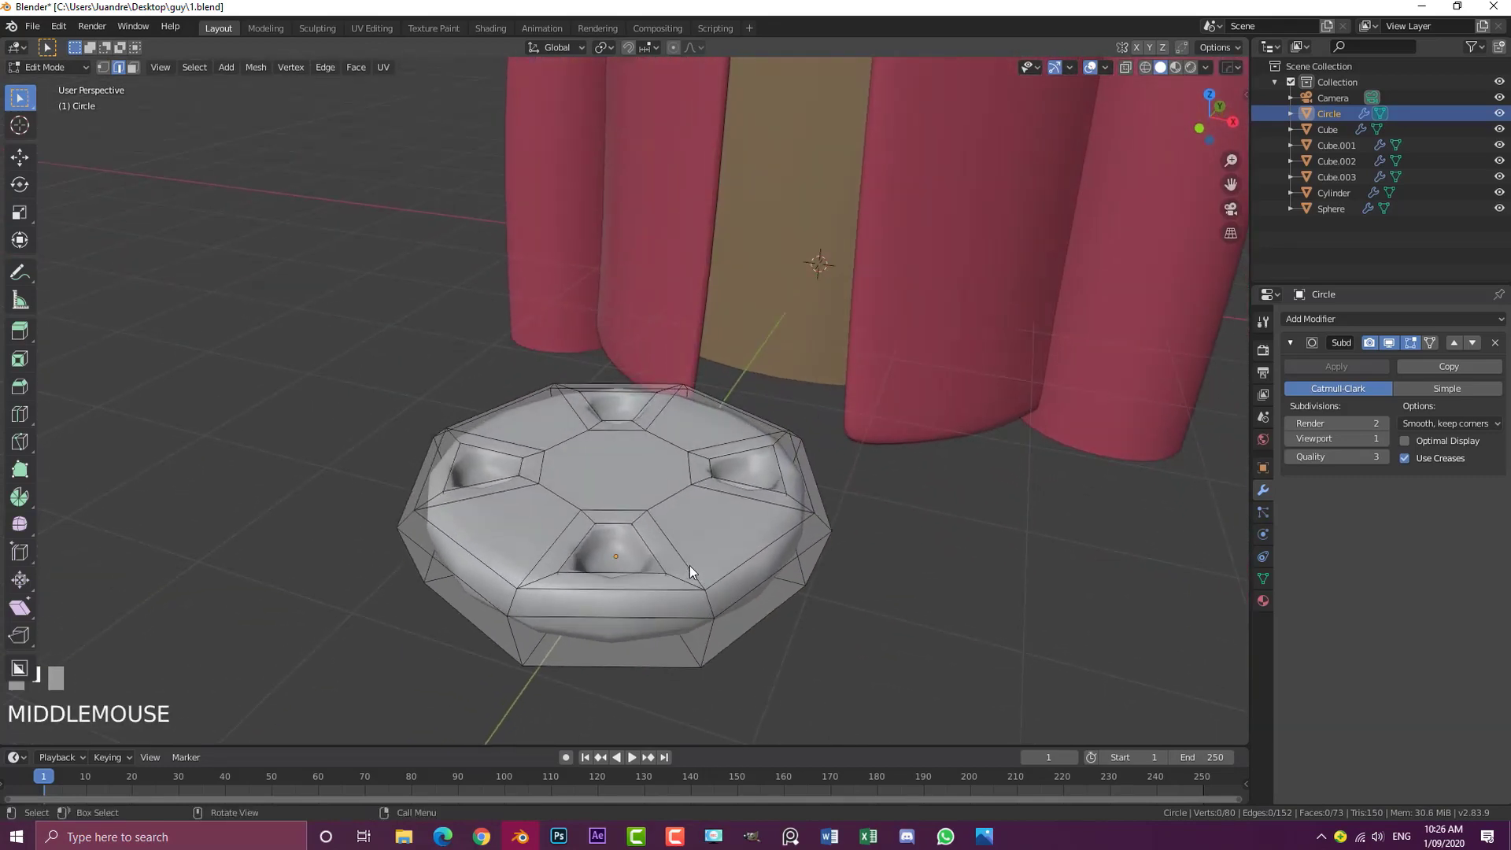
{"action": "left_click", "coordinate": [132, 68]}
{"action": "left_click", "coordinate": [622, 480]}
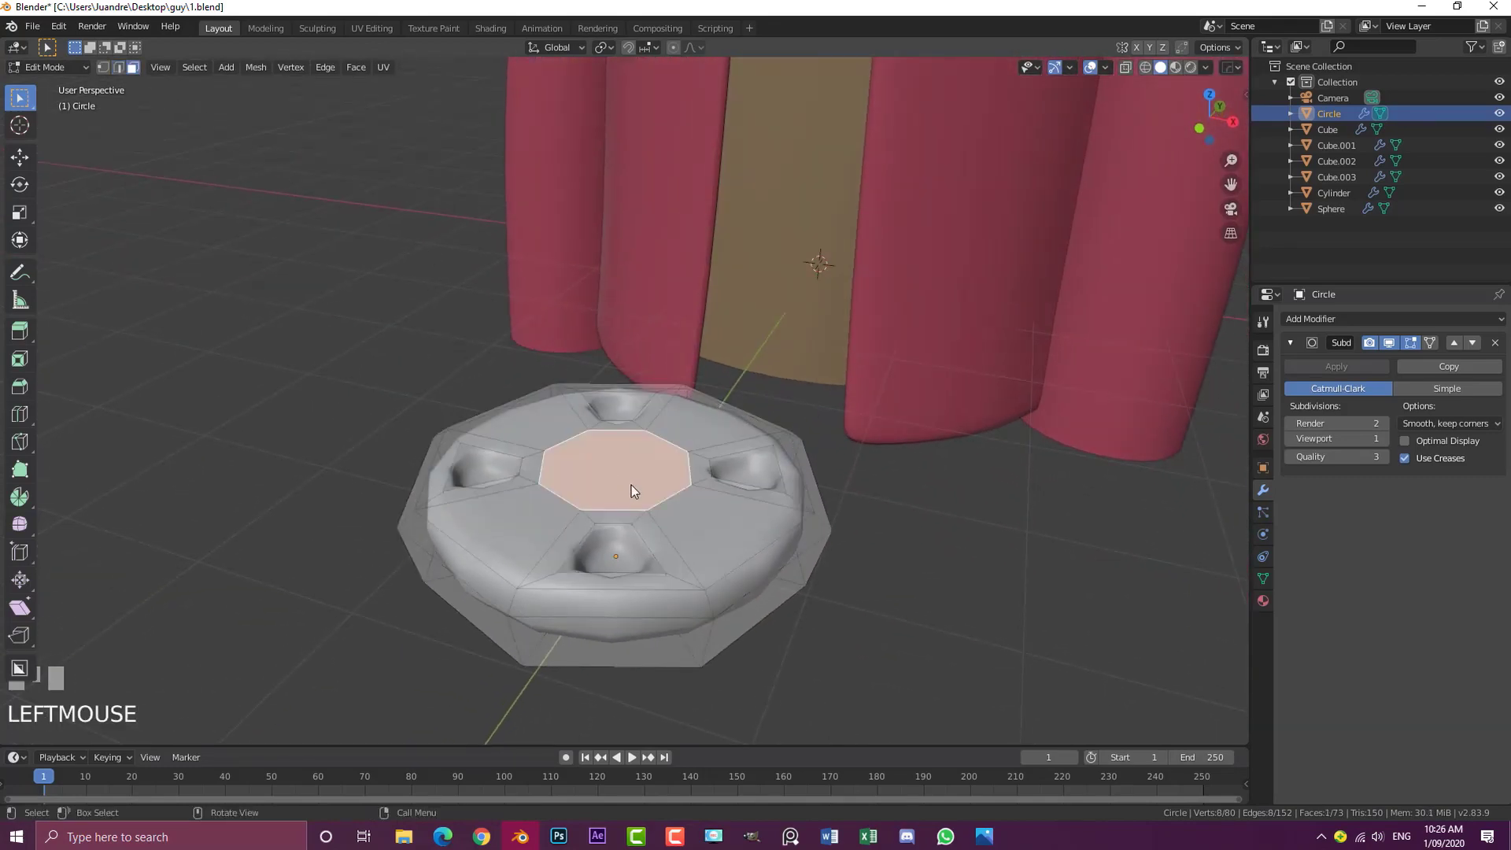
{"action": "key", "text": "e"}
{"action": "left_click", "coordinate": [740, 526]}
{"action": "key", "text": "alt+s"}
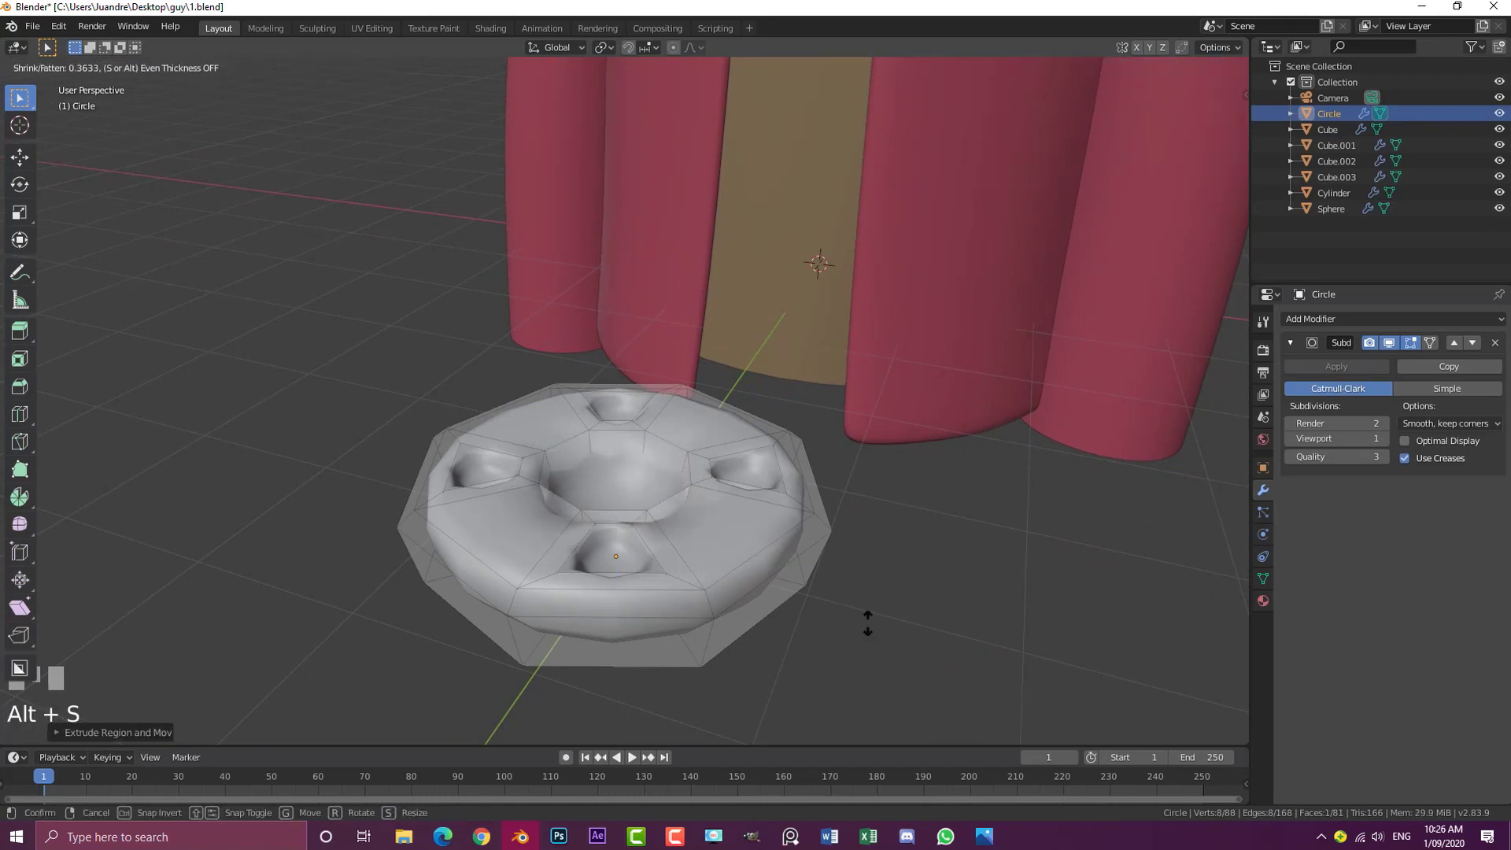
{"action": "left_click", "coordinate": [898, 644]}
Set the disc's viewport subdivision level to 2
{"action": "key", "text": "Tab"}
{"action": "scroll", "coordinate": [738, 537], "scroll_direction": "down", "scroll_amount": 3}
{"action": "middle_click_drag", "start_coordinate": [716, 537], "coordinate": [743, 636]}
{"action": "key", "text": "a"}
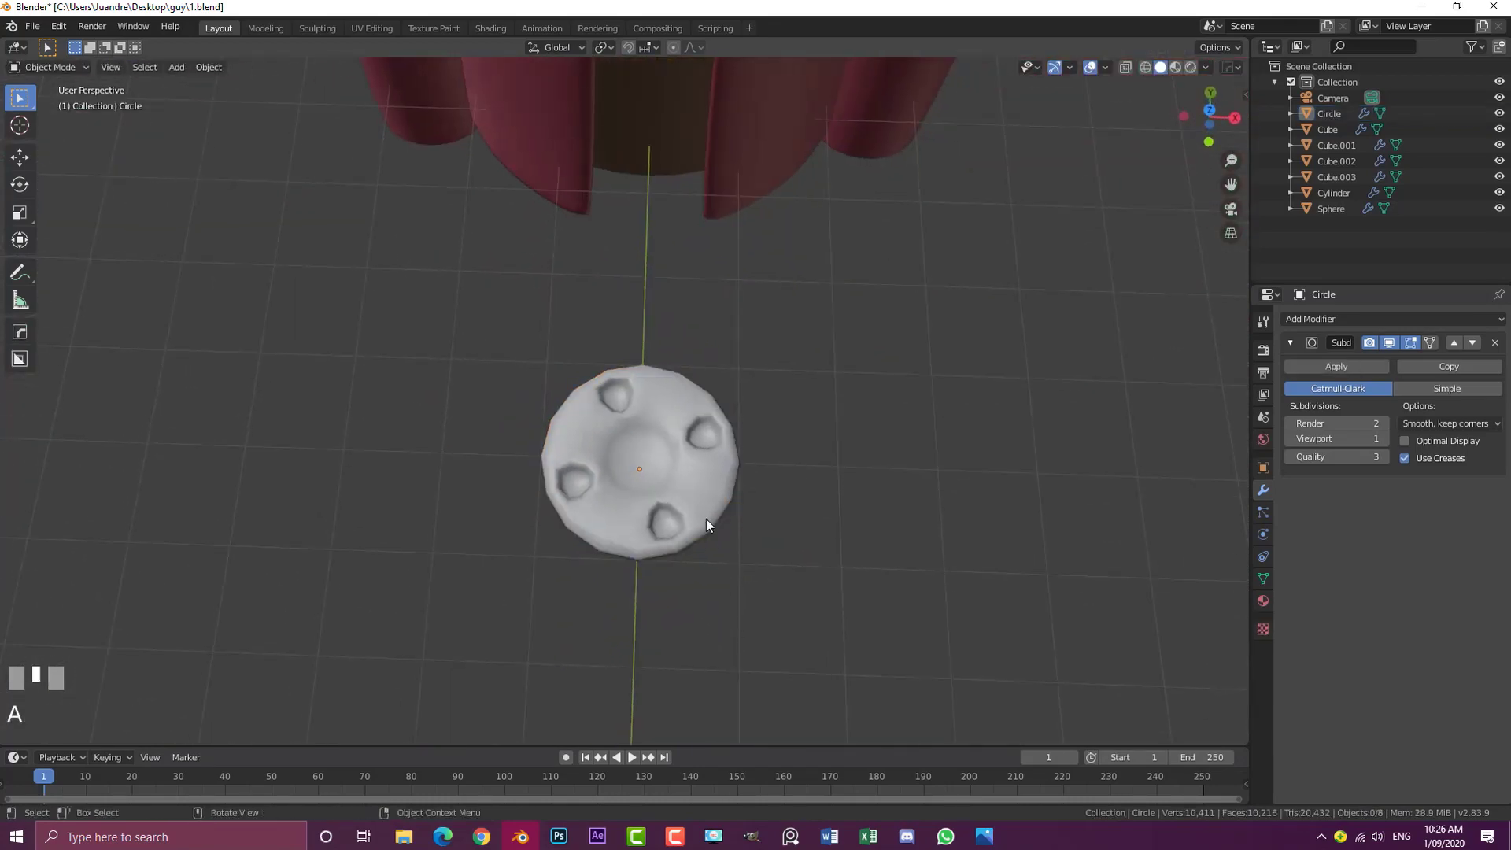
{"action": "left_click", "coordinate": [708, 459]}
{"action": "left_click", "coordinate": [1383, 438]}
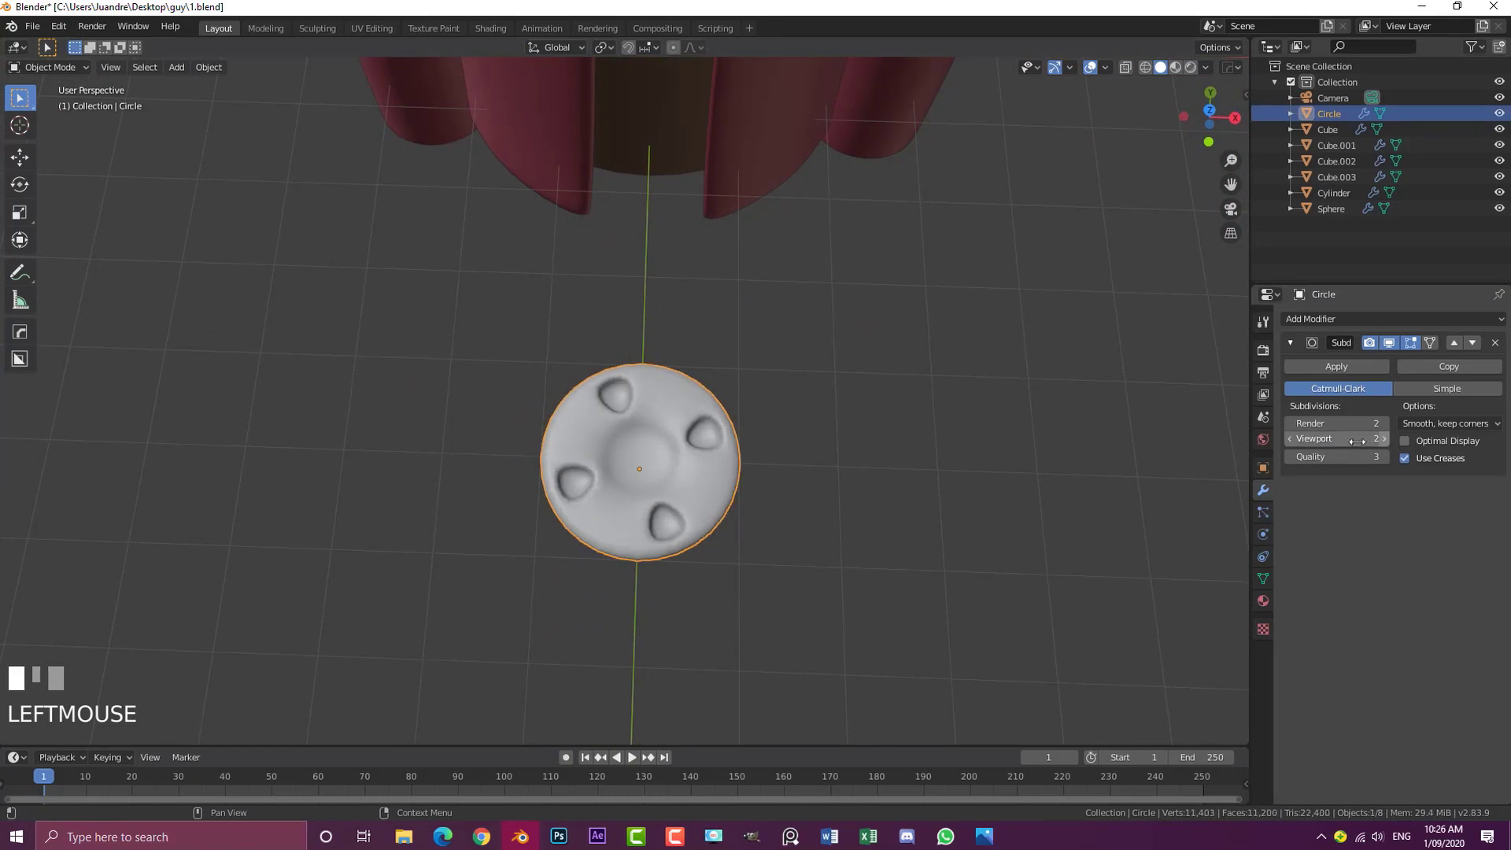
{"action": "key", "text": "alt+a"}
Rotate the disc 90 degrees about the X axis so its recessed side faces the front view
{"action": "key", "text": "KP_1"}
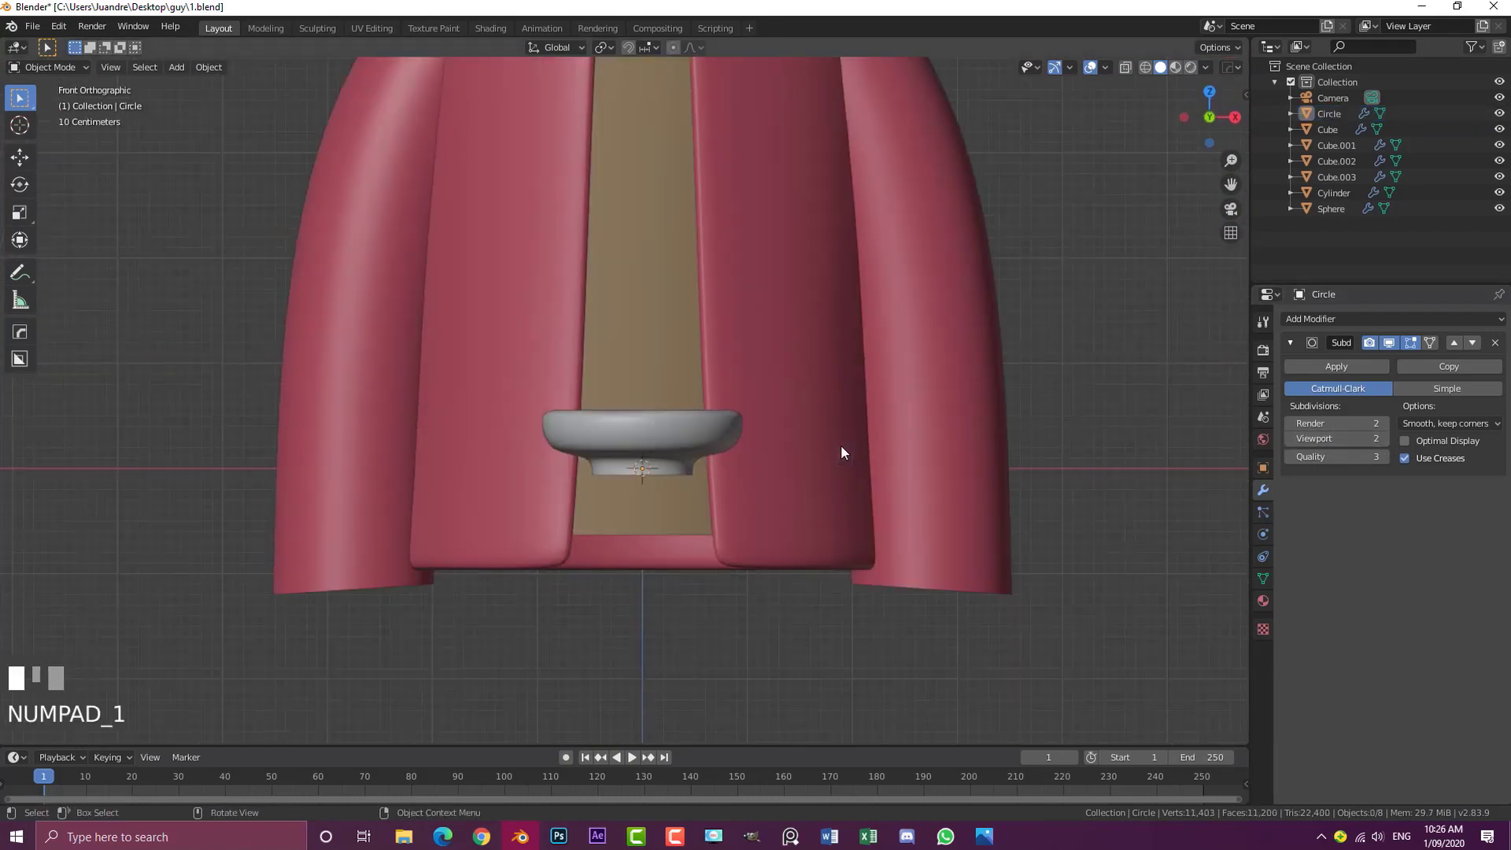
{"action": "left_click", "coordinate": [632, 428]}
{"action": "type", "text": "r"}
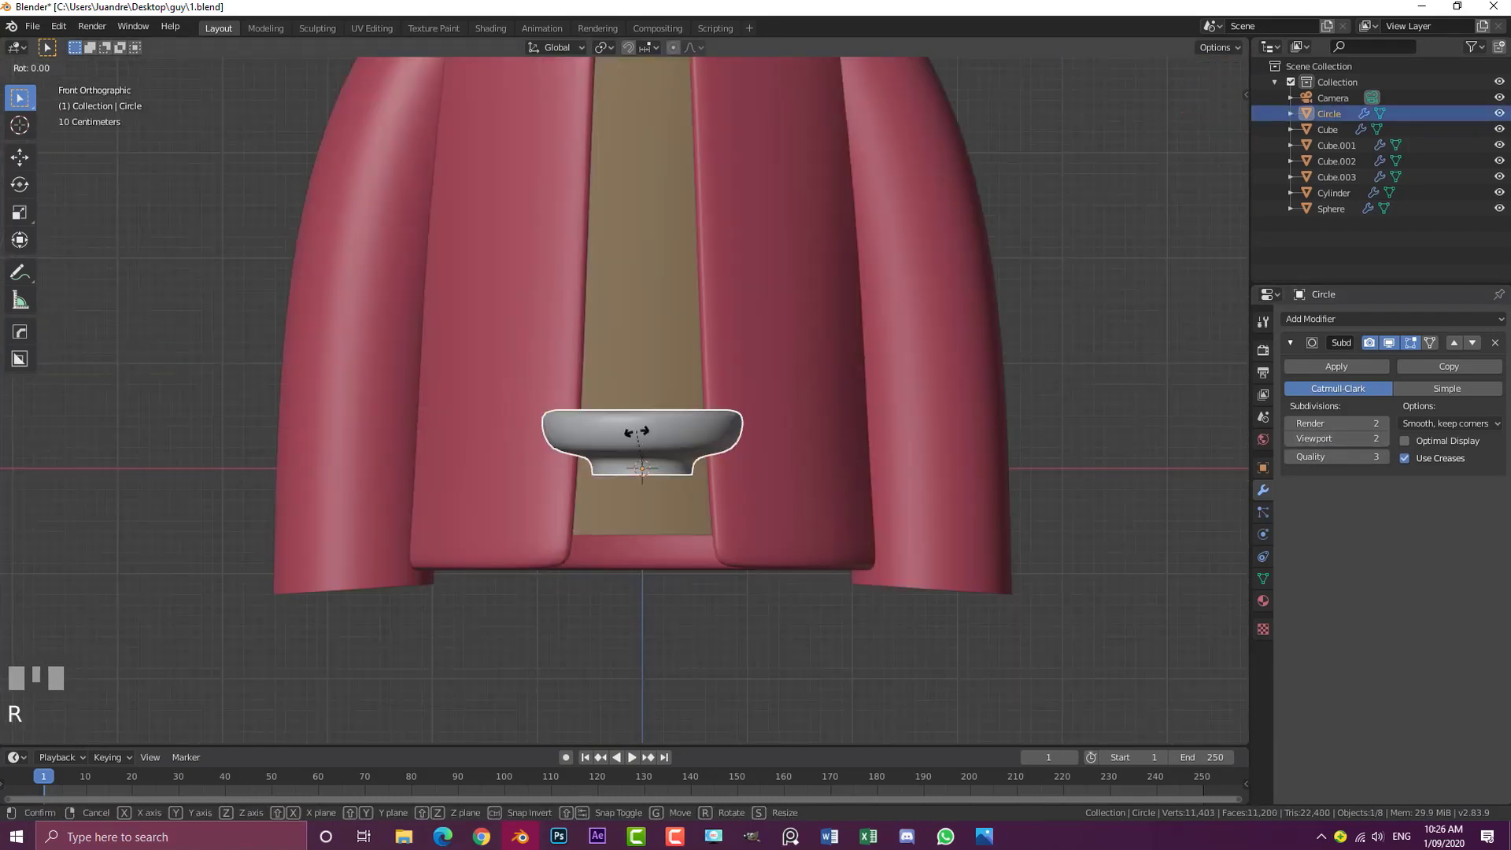
{"action": "type", "text": "x90"}
{"action": "key", "text": "Return"}
Add a loop cut around the disc's front face, running through the four recesses
{"action": "key", "text": "Tab"}
{"action": "scroll", "coordinate": [611, 578], "scroll_direction": "up", "scroll_amount": 4}
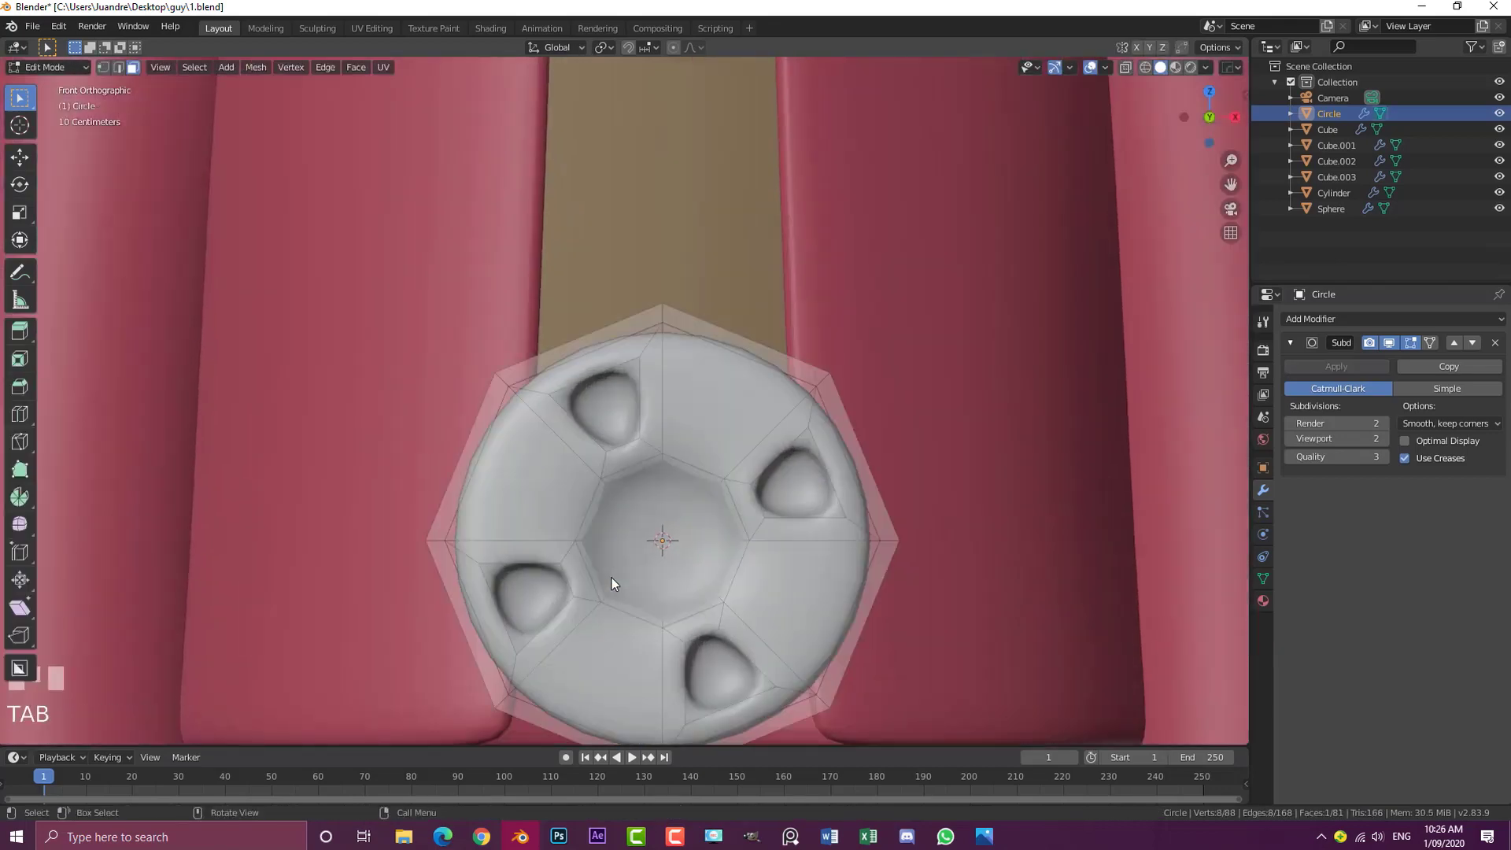
{"action": "key", "text": "ctrl+r"}
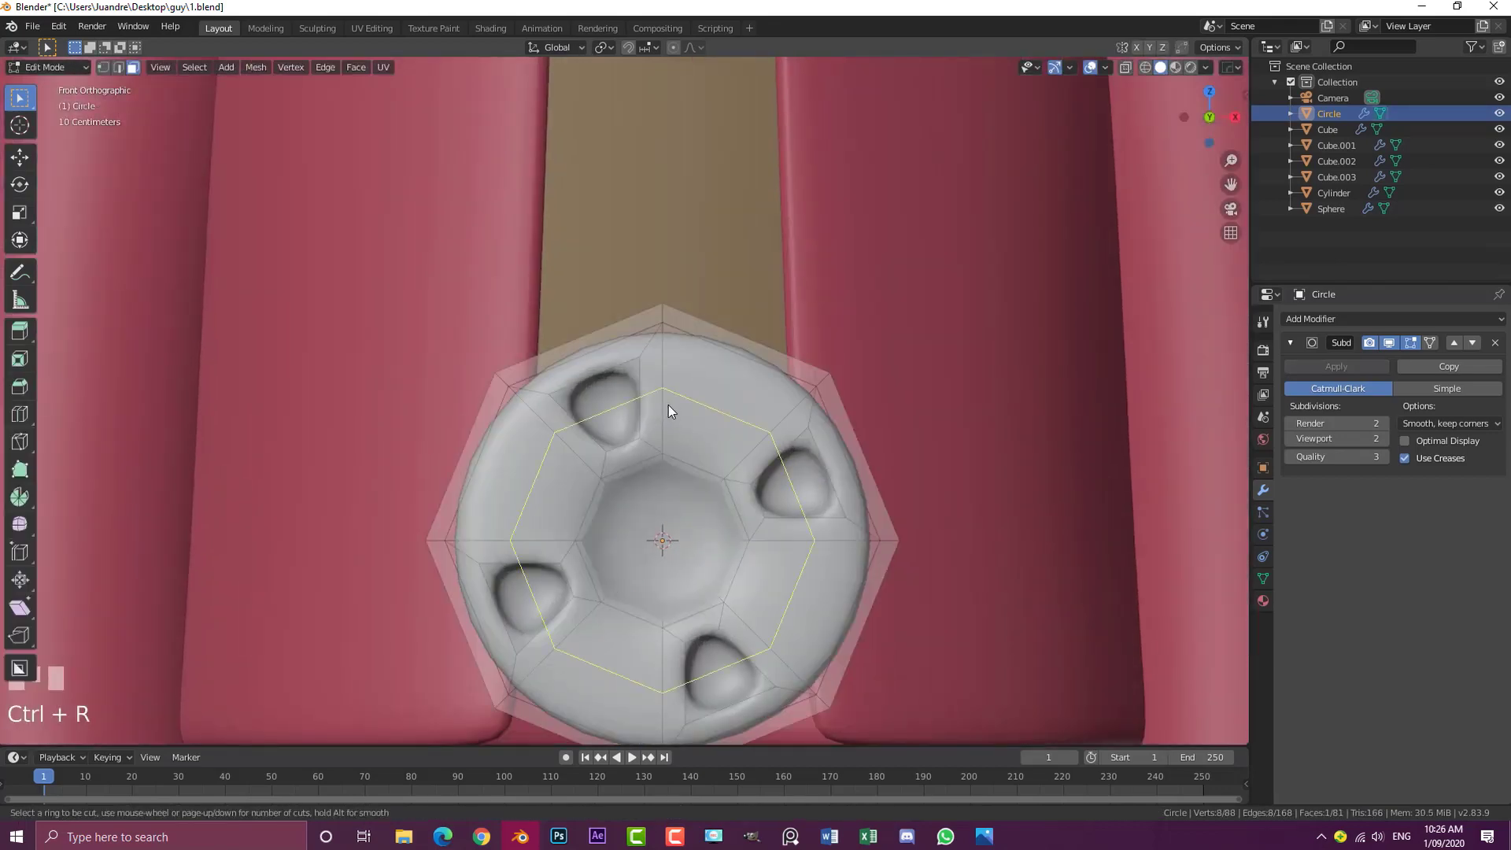
{"action": "left_click", "coordinate": [668, 404]}
{"action": "scroll", "coordinate": [703, 444], "scroll_direction": "down", "scroll_amount": 2}
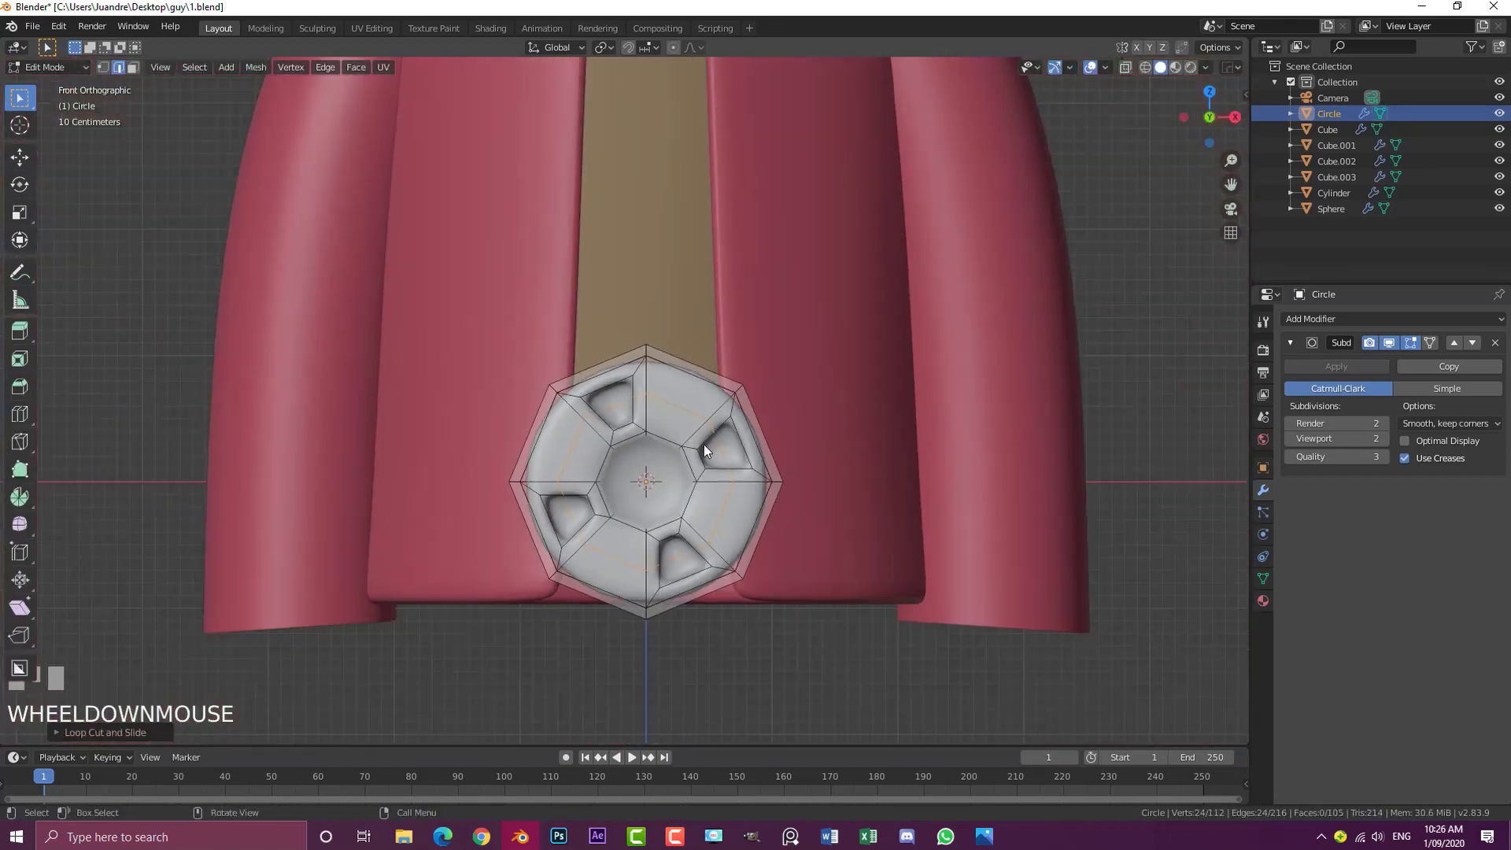
Smooth all of the disc's vertices slightly with the Smooth tool
{"action": "key", "text": "a"}
{"action": "left_click", "coordinate": [20, 524]}
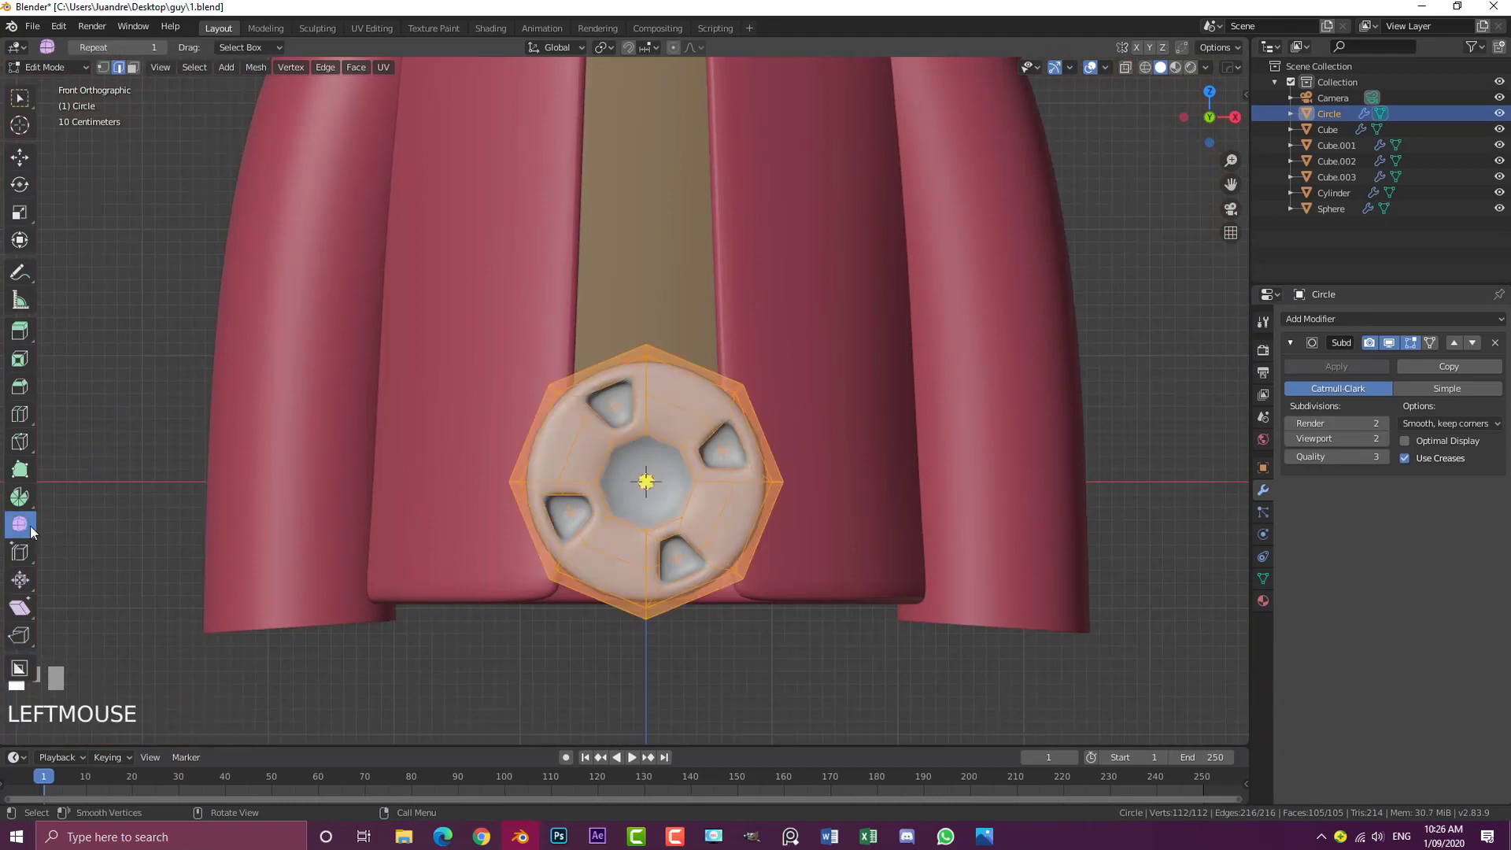
{"action": "mouse_move", "coordinate": [641, 481]}
{"action": "left_mouse_down"}
{"action": "mouse_move", "coordinate": [716, 555]}
{"action": "mouse_move", "coordinate": [800, 557]}
{"action": "mouse_move", "coordinate": [650, 465]}
{"action": "left_mouse_up"}
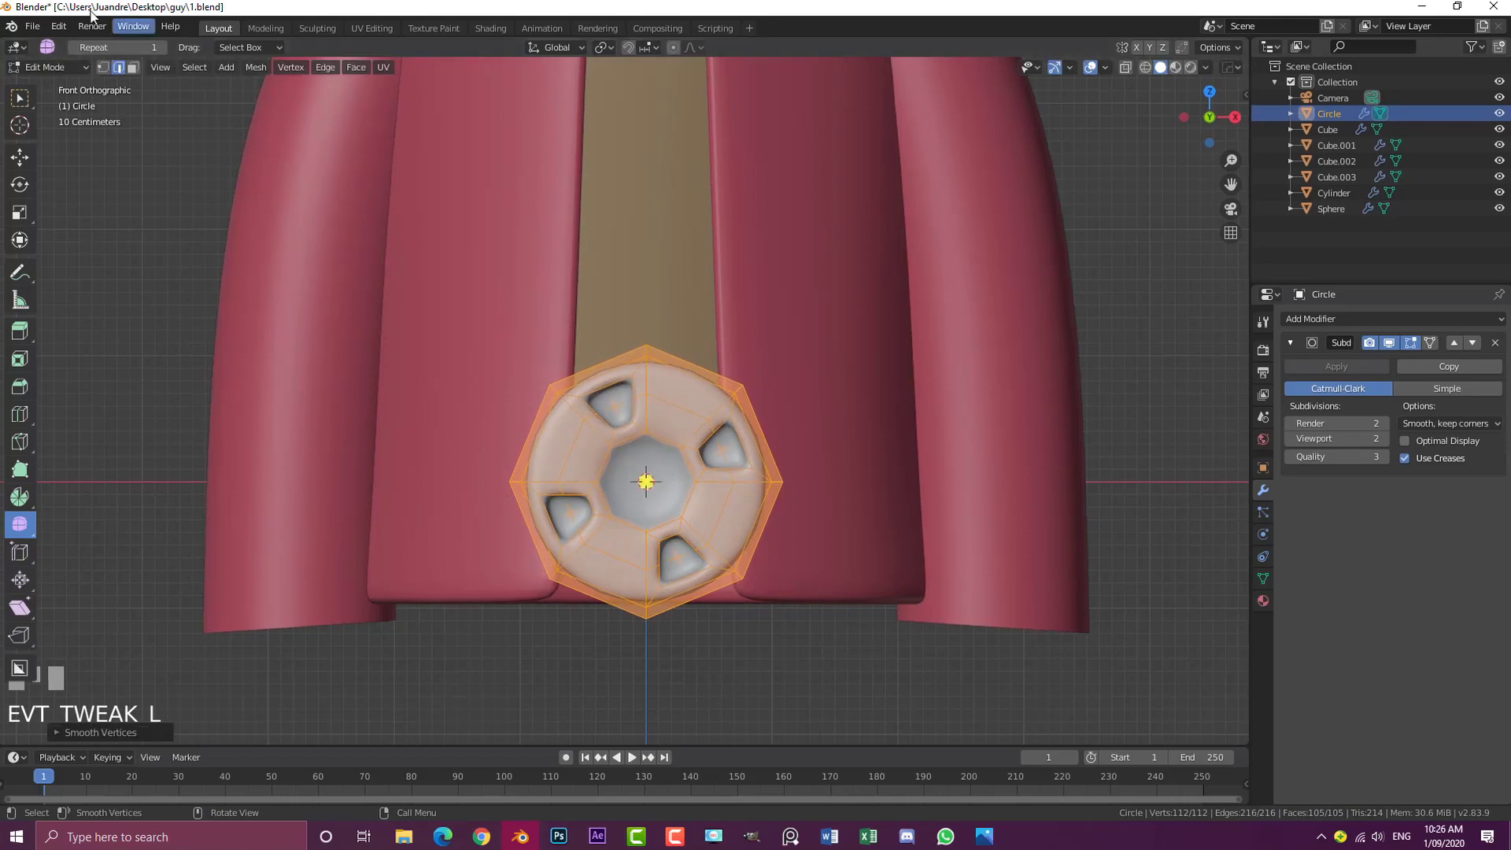
Select the new edge loop through the recesses, grow the selection once and smooth those vertices
{"action": "key", "text": "alt+a"}
{"action": "left_click", "coordinate": [665, 398], "text": "alt+shift"}
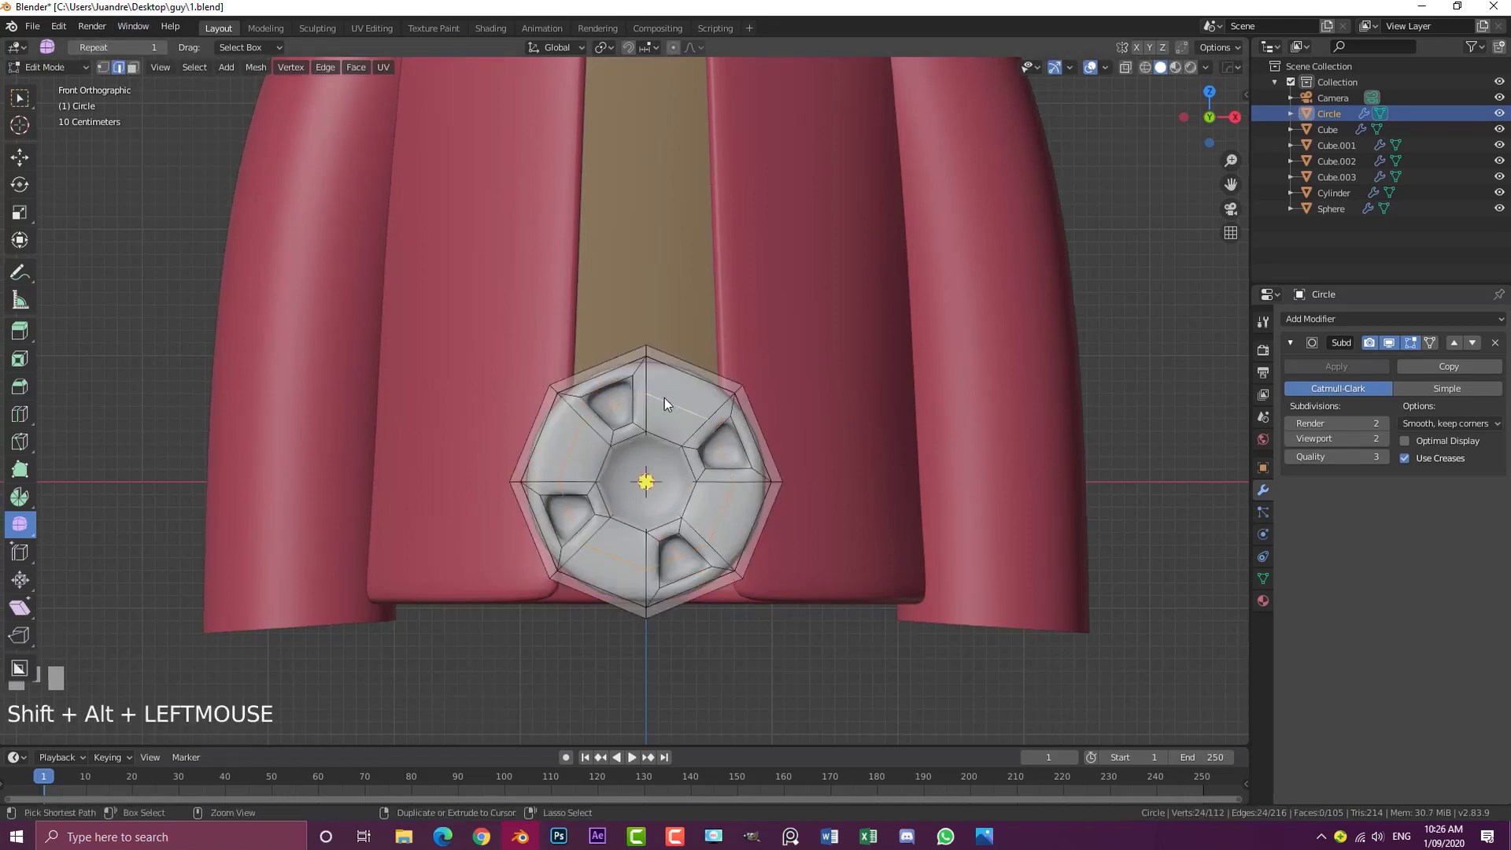
{"action": "key", "text": "ctrl+KP_Add"}
{"action": "middle_click_drag", "start_coordinate": [666, 484], "coordinate": [617, 502]}
{"action": "scroll", "coordinate": [617, 502], "scroll_direction": "down", "scroll_amount": 1}
{"action": "left_click_drag", "start_coordinate": [618, 482], "coordinate": [713, 484]}
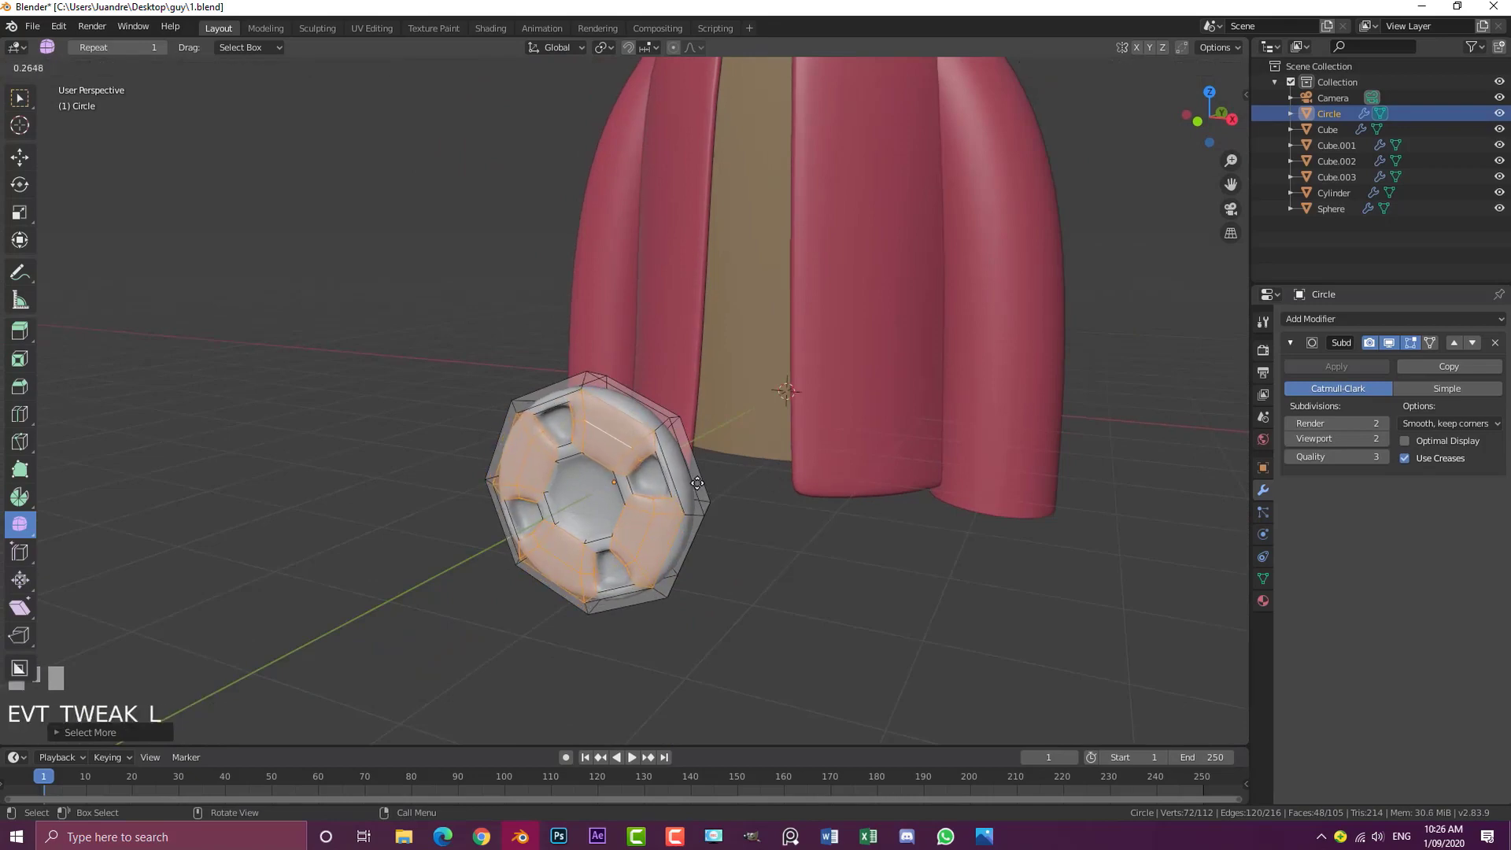
{"action": "key", "text": "Tab"}
{"action": "key", "text": "alt+a"}
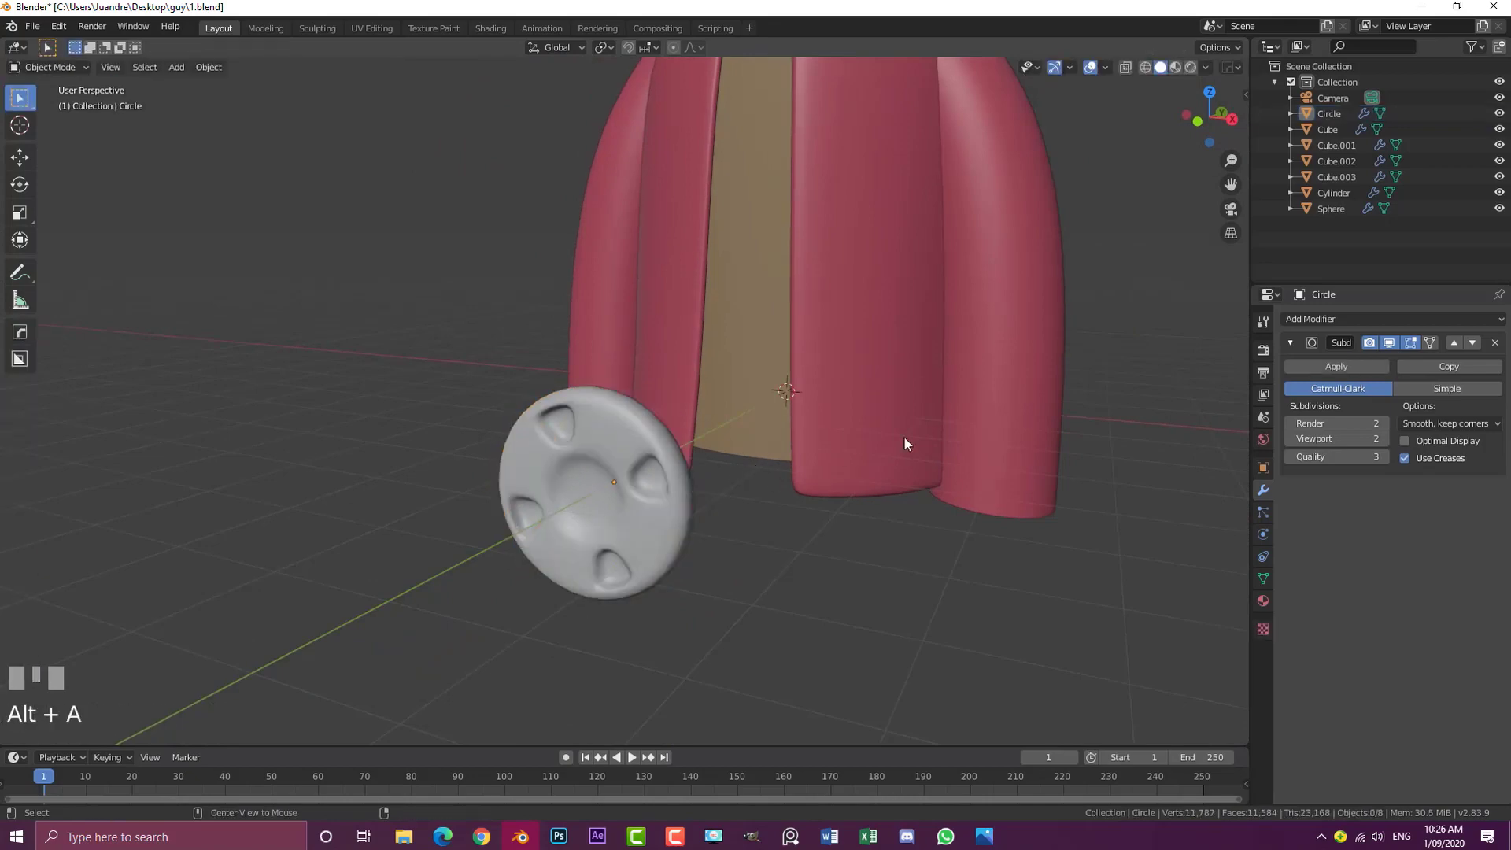
Rename the disc's material as buttons
{"action": "middle_click_drag", "start_coordinate": [904, 438], "coordinate": [762, 495]}
{"action": "scroll", "coordinate": [762, 494], "scroll_direction": "up", "scroll_amount": 1}
{"action": "left_click", "coordinate": [672, 465]}
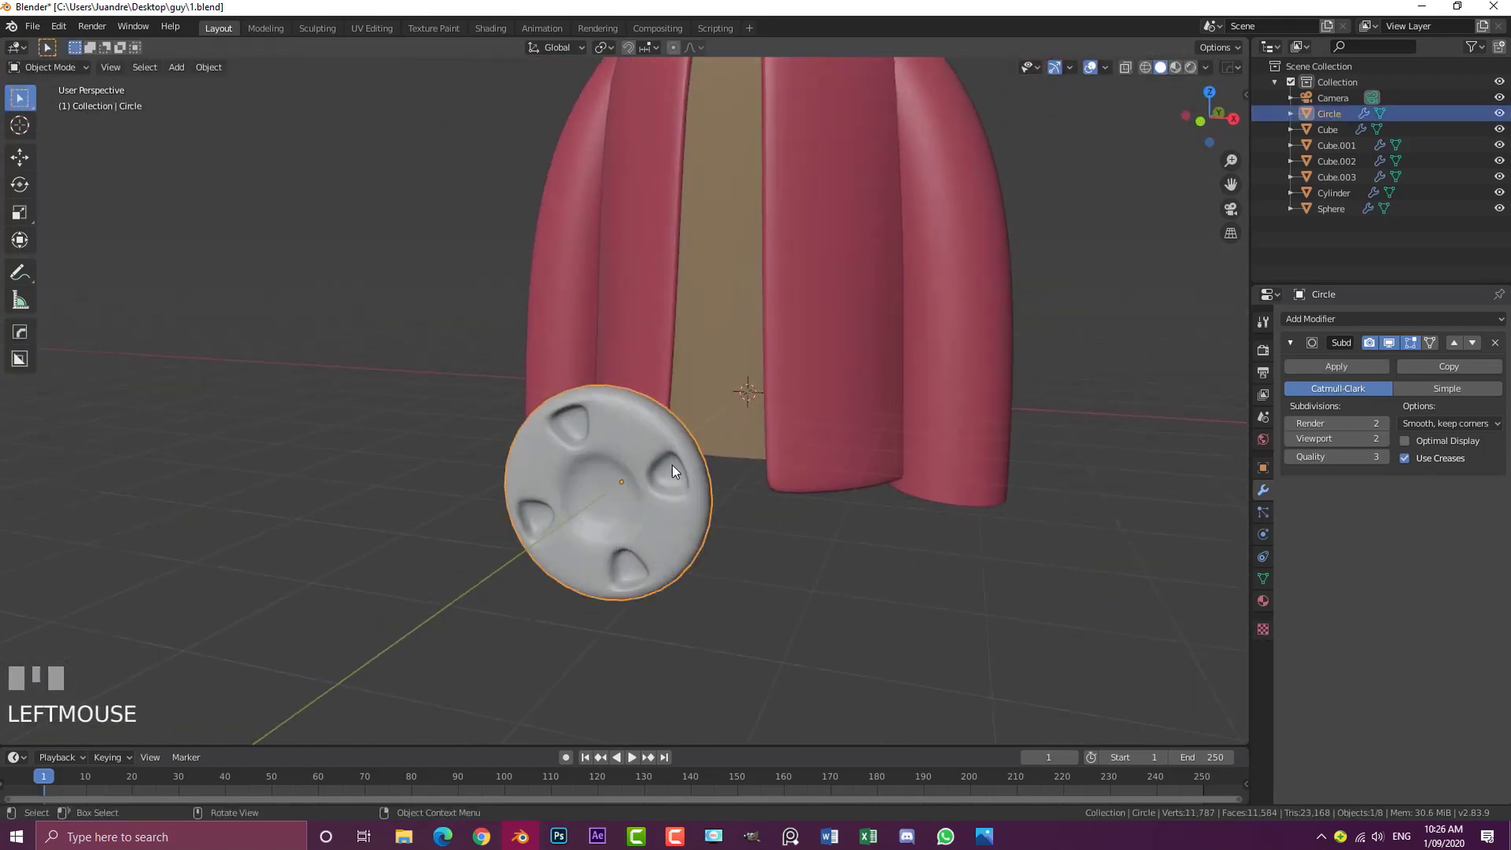
{"action": "left_click", "coordinate": [1263, 601]}
{"action": "left_click", "coordinate": [1374, 385]}
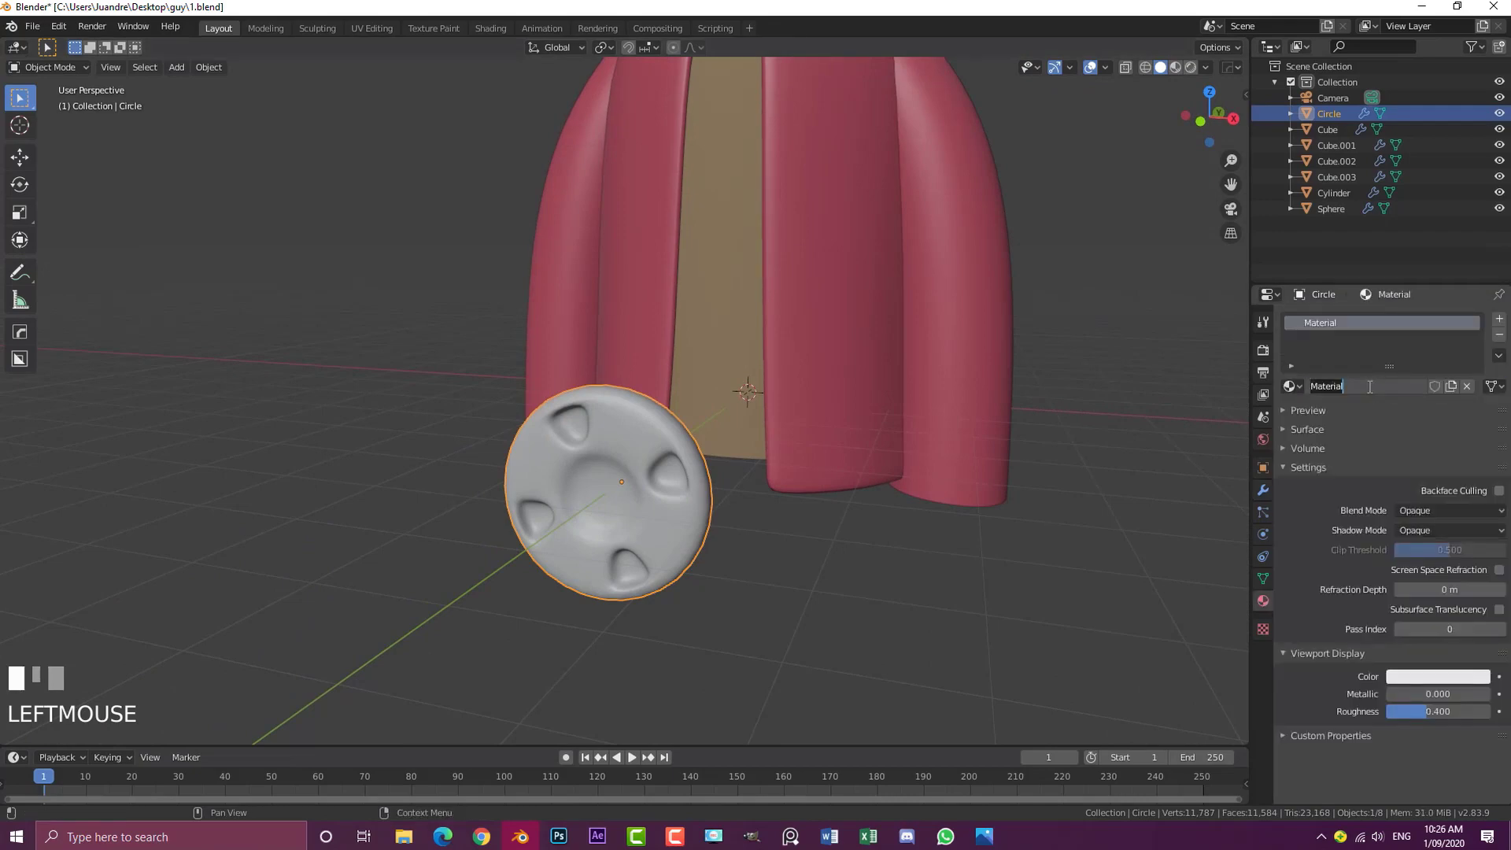
{"action": "double_click", "coordinate": [1369, 385]}
{"action": "type", "text": "buttons"}
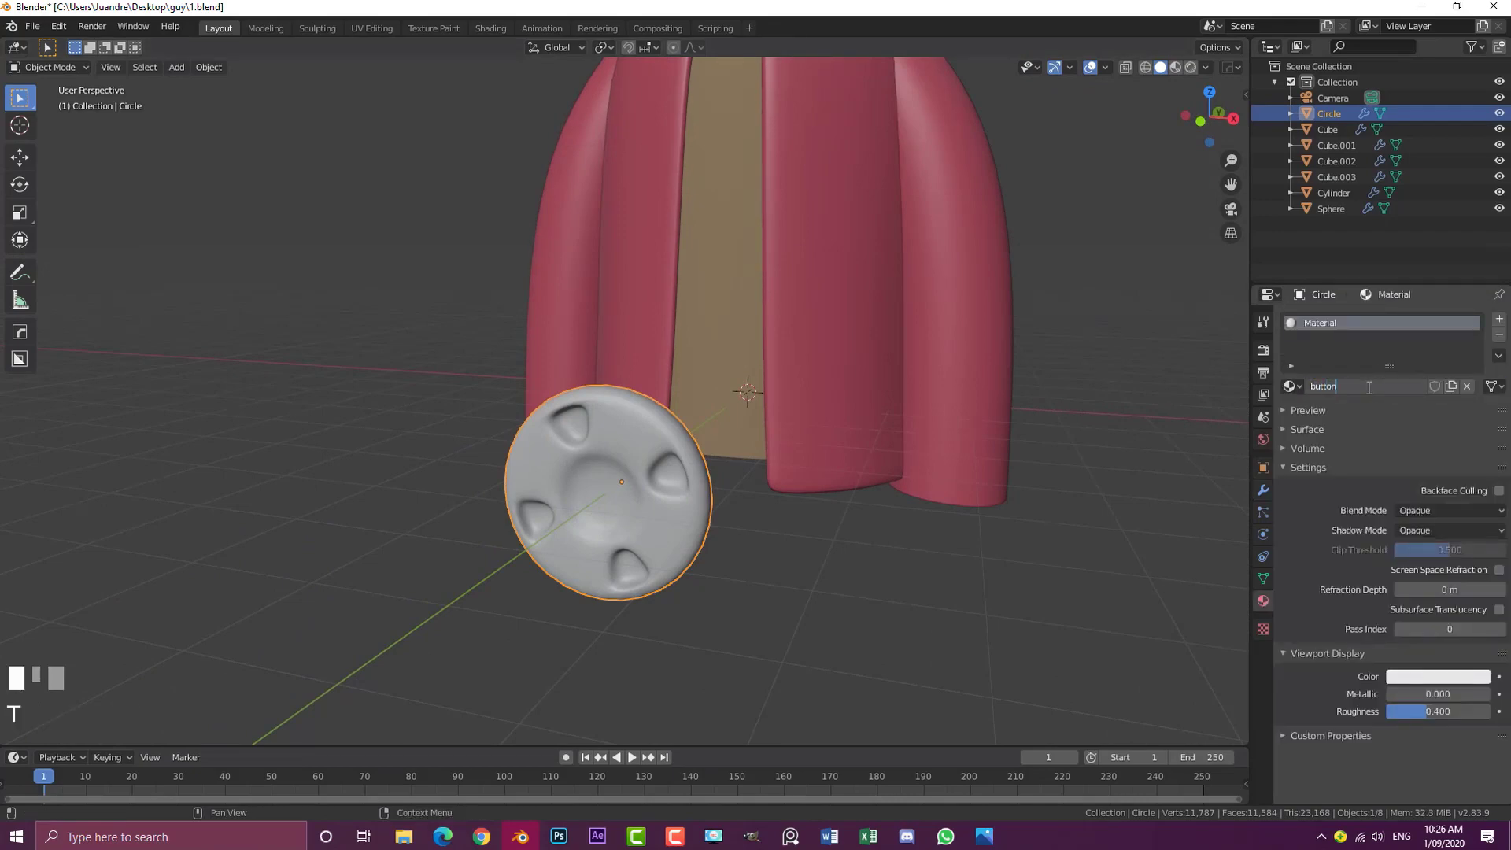
{"action": "key", "text": "Return"}
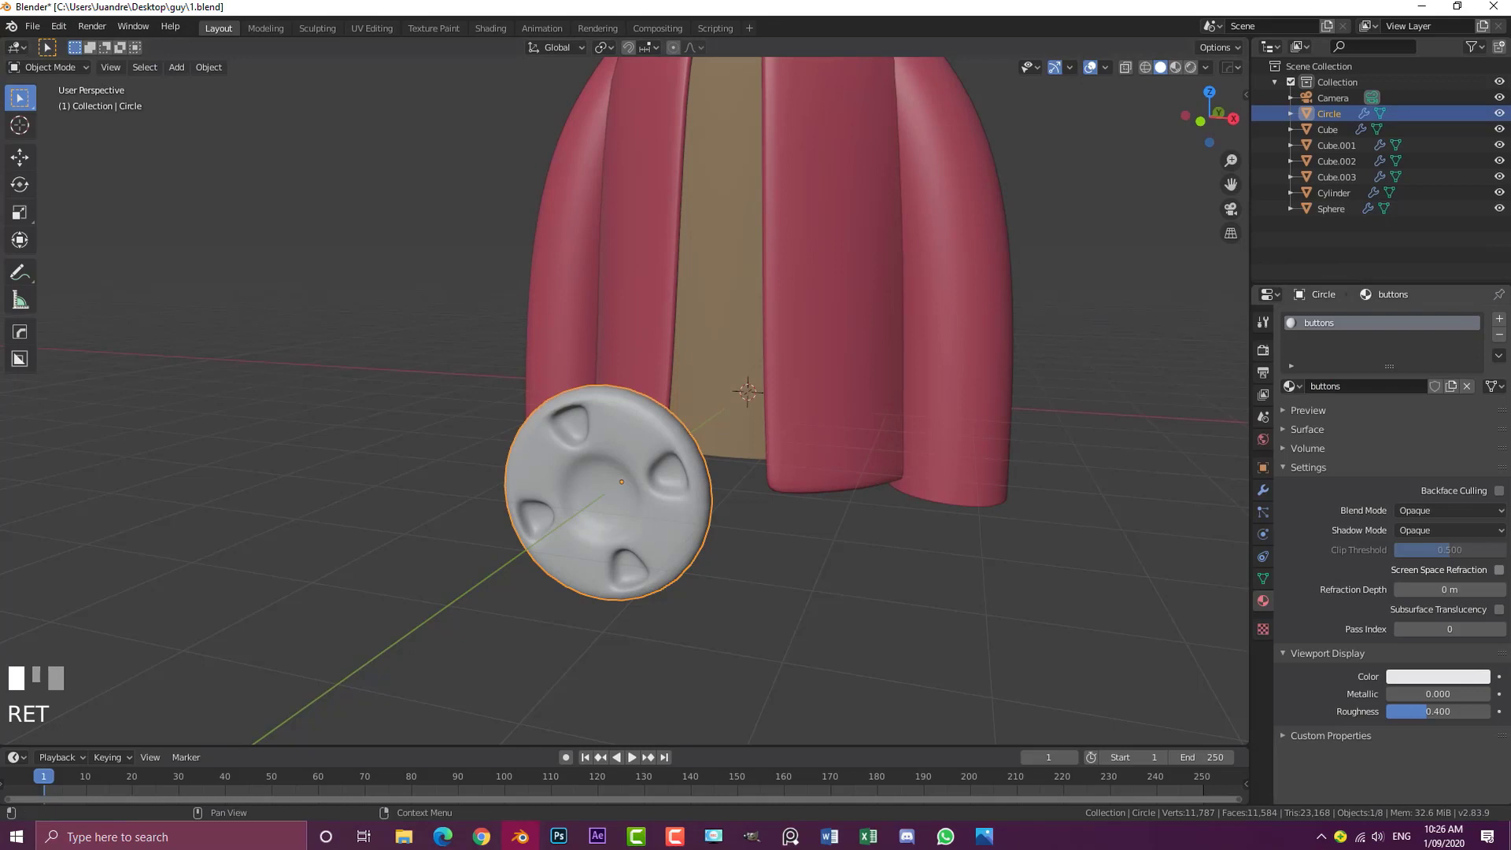
Set the buttons material's viewport colour to dark brown (H 0.043, S 0.705, V 0.353) and its roughness to 1.000
{"action": "left_click", "coordinate": [1461, 678]}
{"action": "left_click_drag", "start_coordinate": [1407, 540], "coordinate": [1401, 545]}
{"action": "left_click", "coordinate": [1395, 533]}
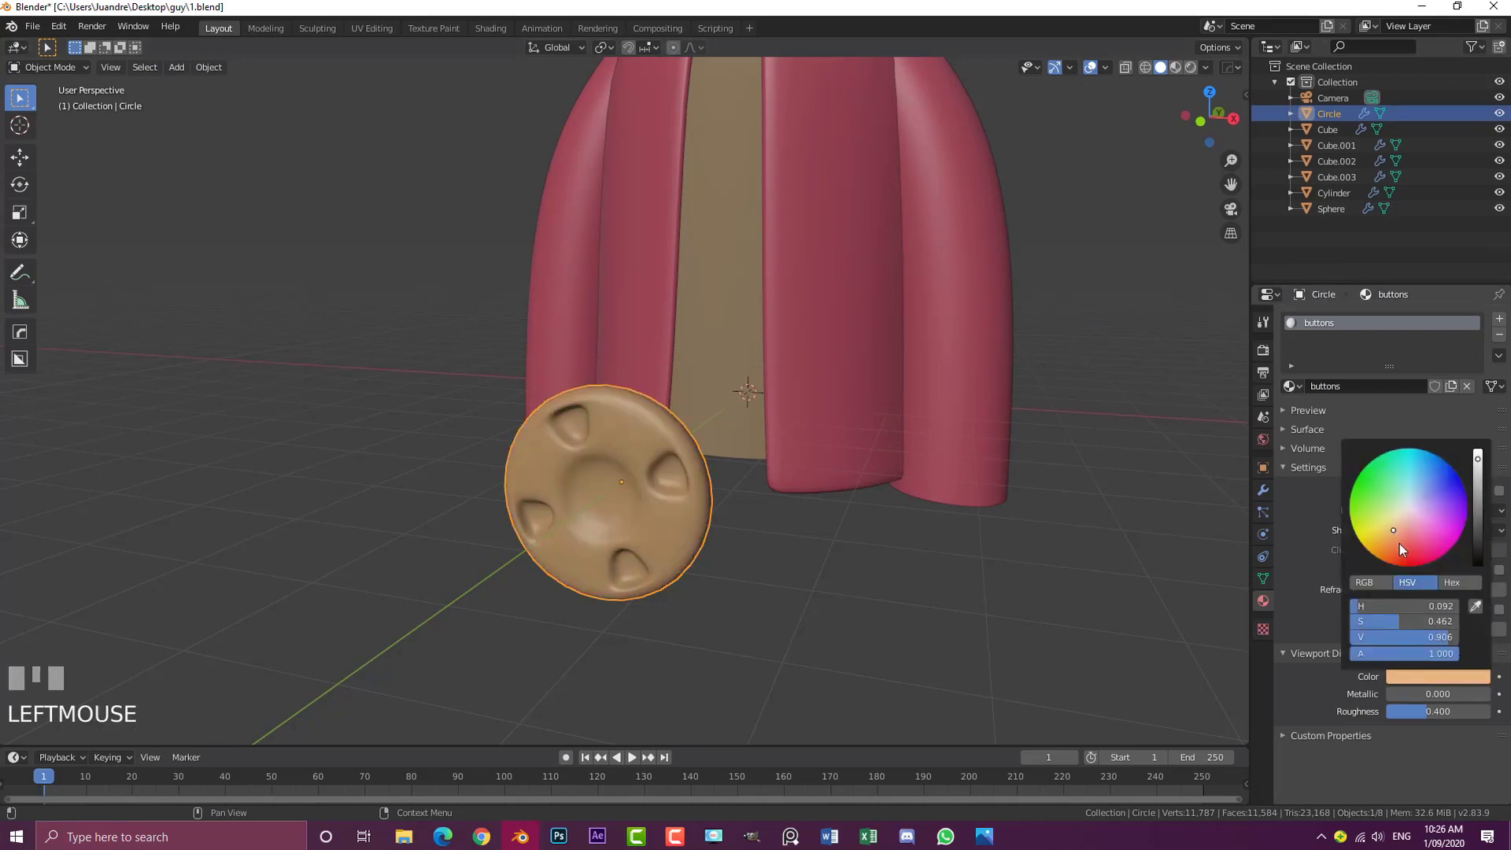
{"action": "left_click", "coordinate": [1397, 547]}
{"action": "left_click_drag", "start_coordinate": [1478, 491], "coordinate": [1478, 526]}
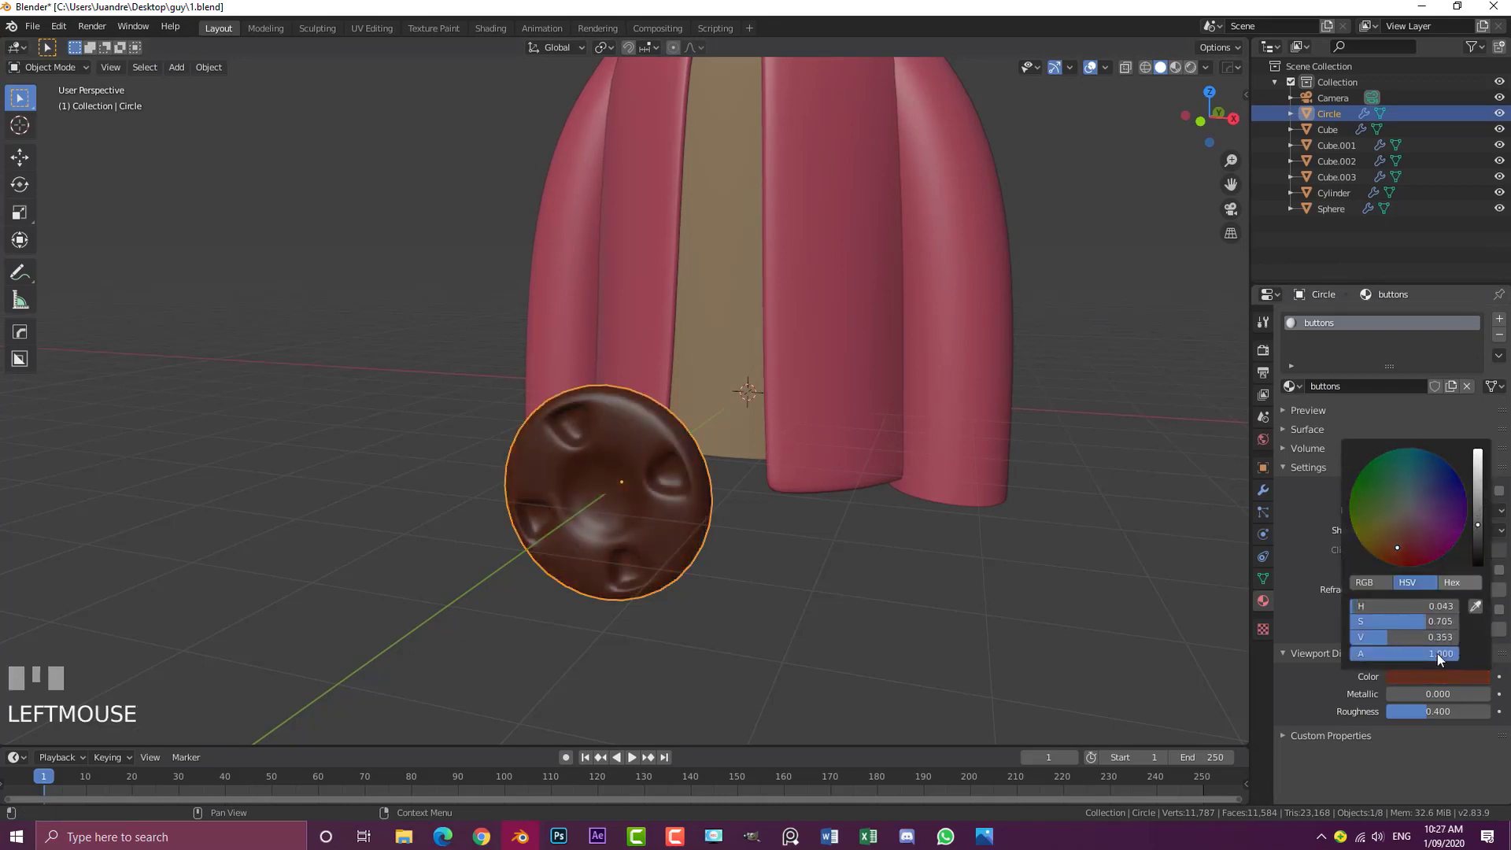
{"action": "left_click_drag", "start_coordinate": [1417, 711], "coordinate": [1490, 712]}
Scale the disc down to button size and place it over the upper jacket front, beside the opening below the collar
{"action": "key", "text": "KP_1"}
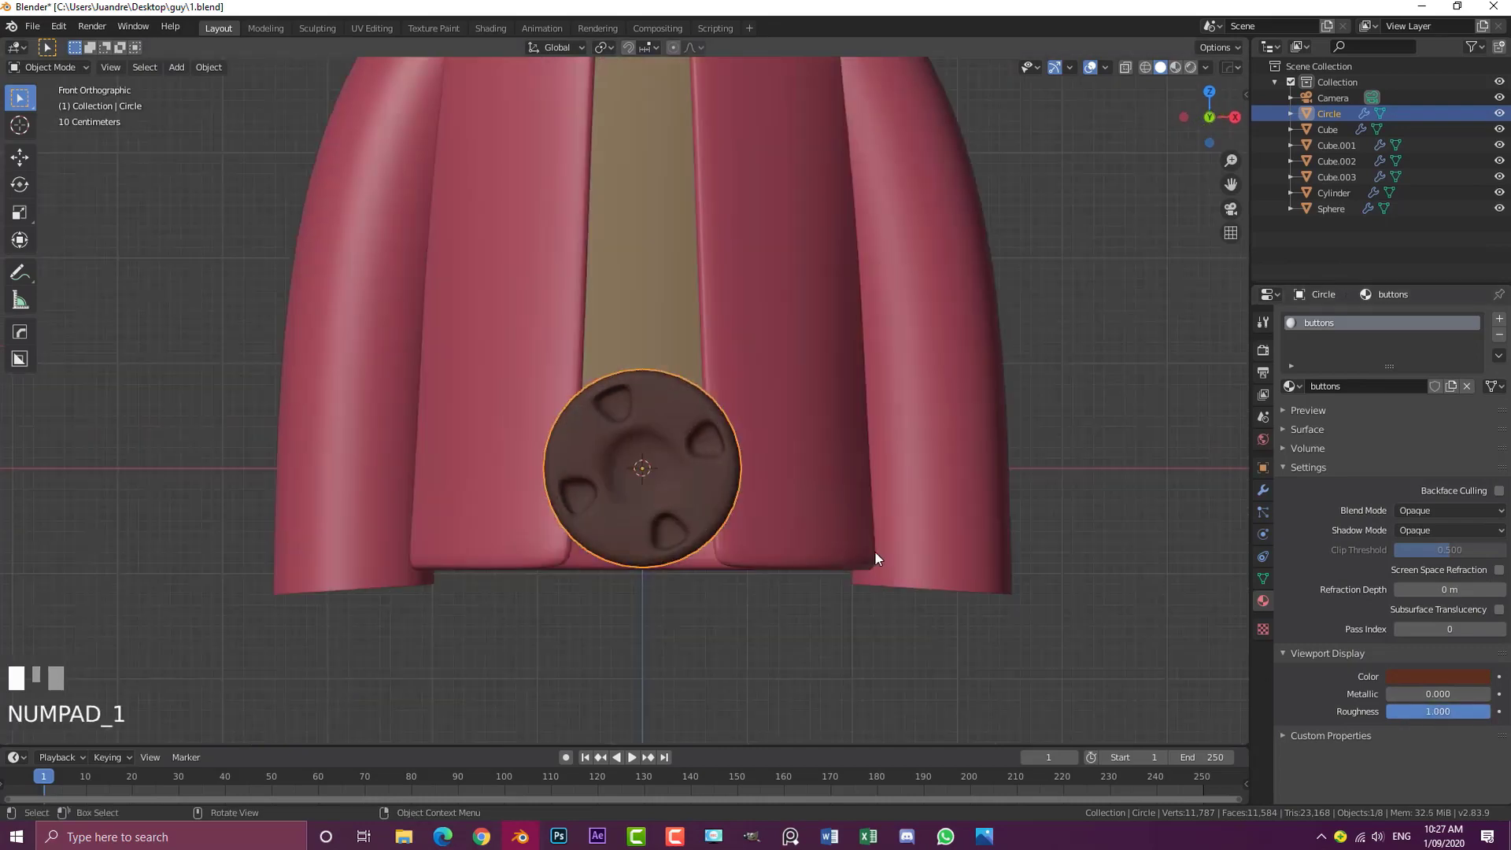
{"action": "key", "text": "alt+a"}
{"action": "left_click", "coordinate": [665, 415]}
{"action": "middle_click_drag", "start_coordinate": [1016, 454], "coordinate": [1008, 600], "text": "shift"}
{"action": "scroll", "coordinate": [1007, 601], "scroll_direction": "up", "scroll_amount": 1}
{"action": "key", "text": "s"}
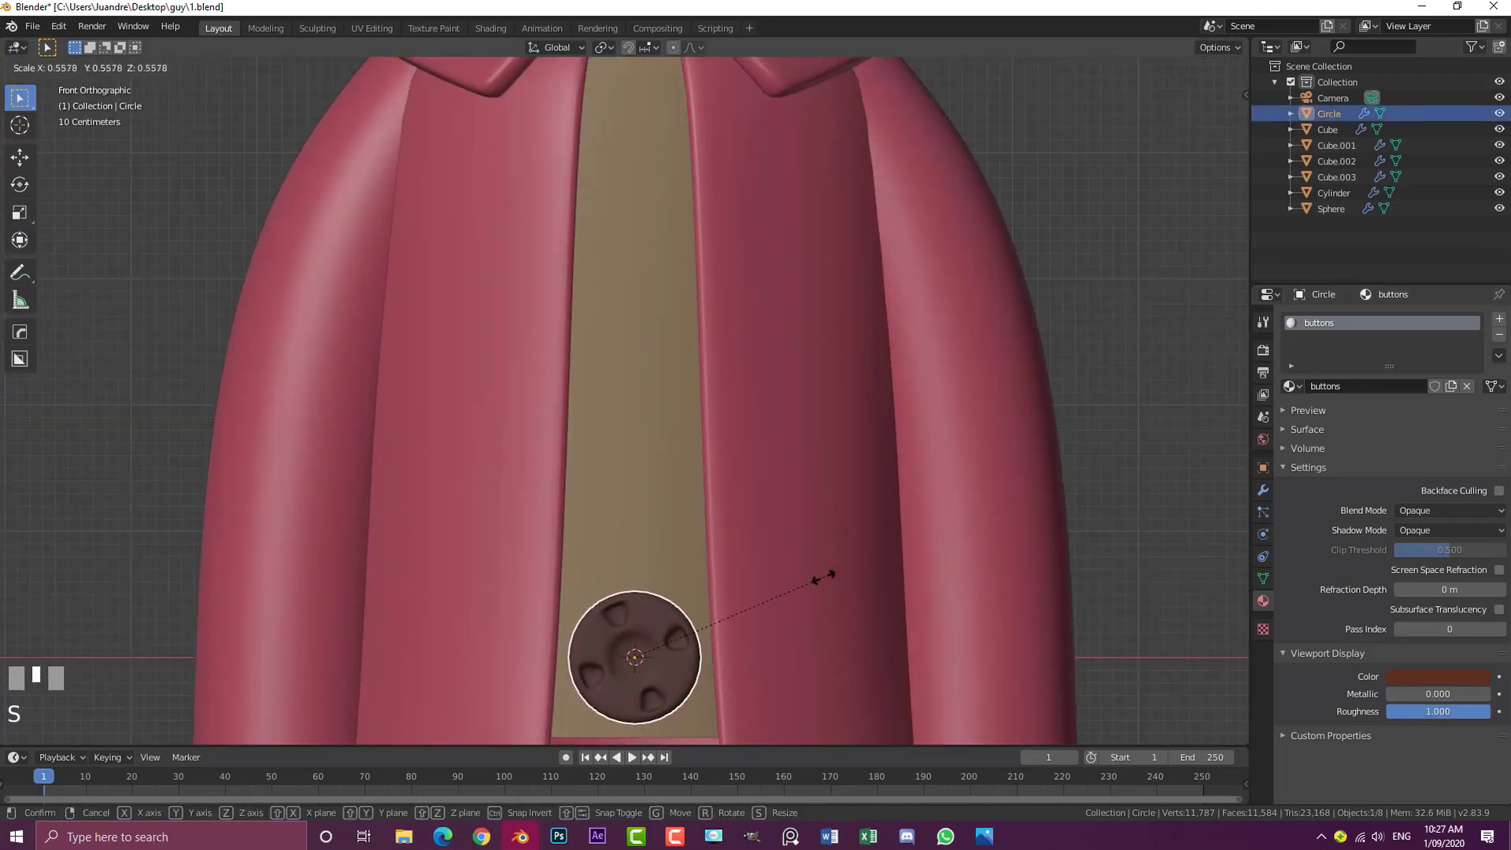
{"action": "left_click", "coordinate": [692, 639]}
{"action": "key", "text": "g"}
{"action": "left_click", "coordinate": [604, 140]}
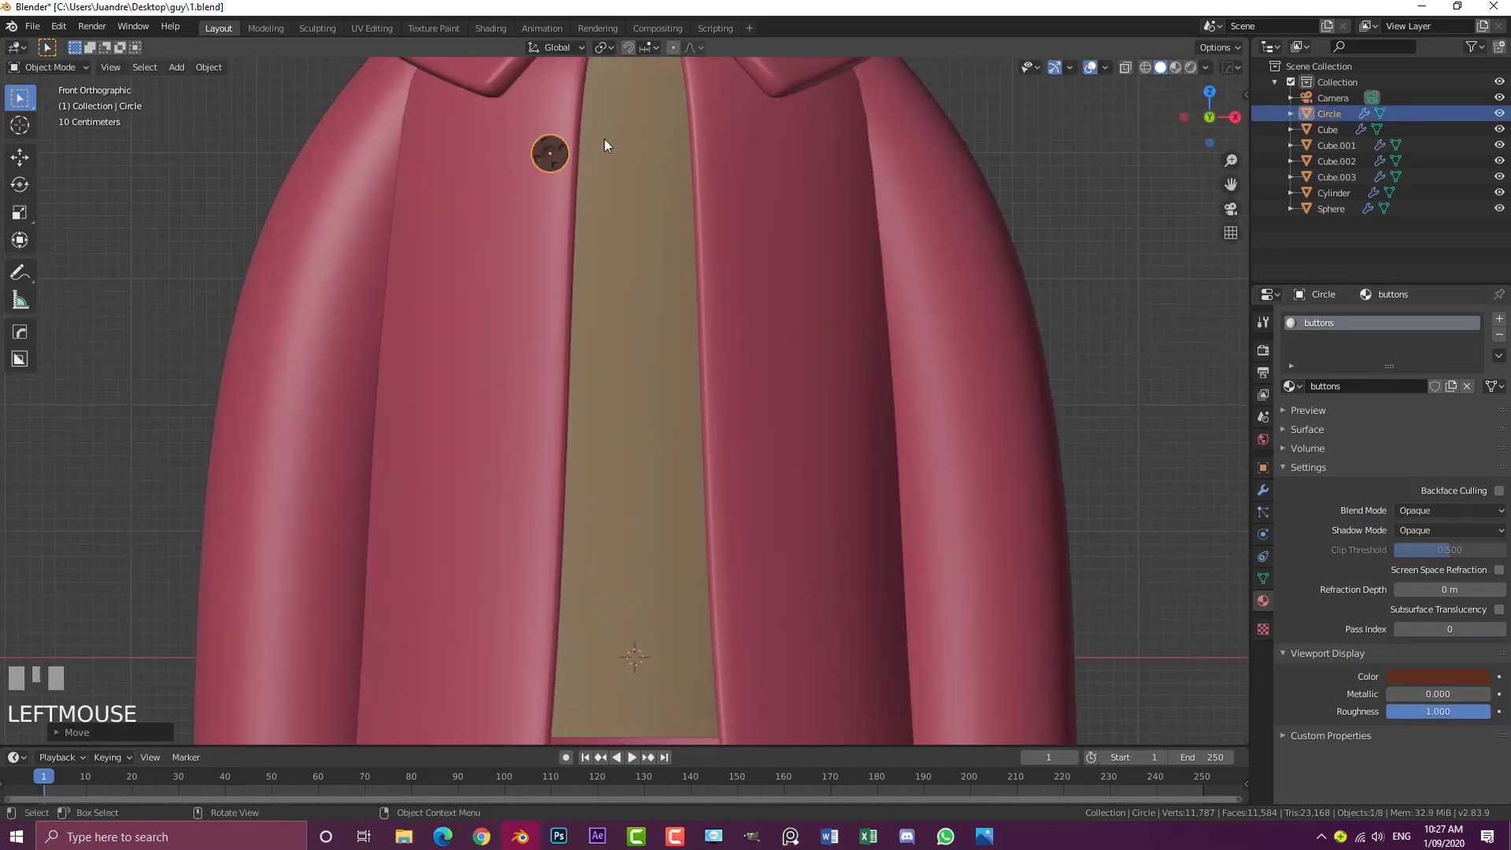
Move the button in top view toward the character until it sits just in front of the jacket panel
{"action": "key", "text": "KP_7"}
{"action": "scroll", "coordinate": [496, 196], "scroll_direction": "down", "scroll_amount": 2}
{"action": "middle_click_drag", "start_coordinate": [496, 196], "coordinate": [595, 254], "text": "shift"}
{"action": "scroll", "coordinate": [666, 406], "scroll_direction": "up", "scroll_amount": 4}
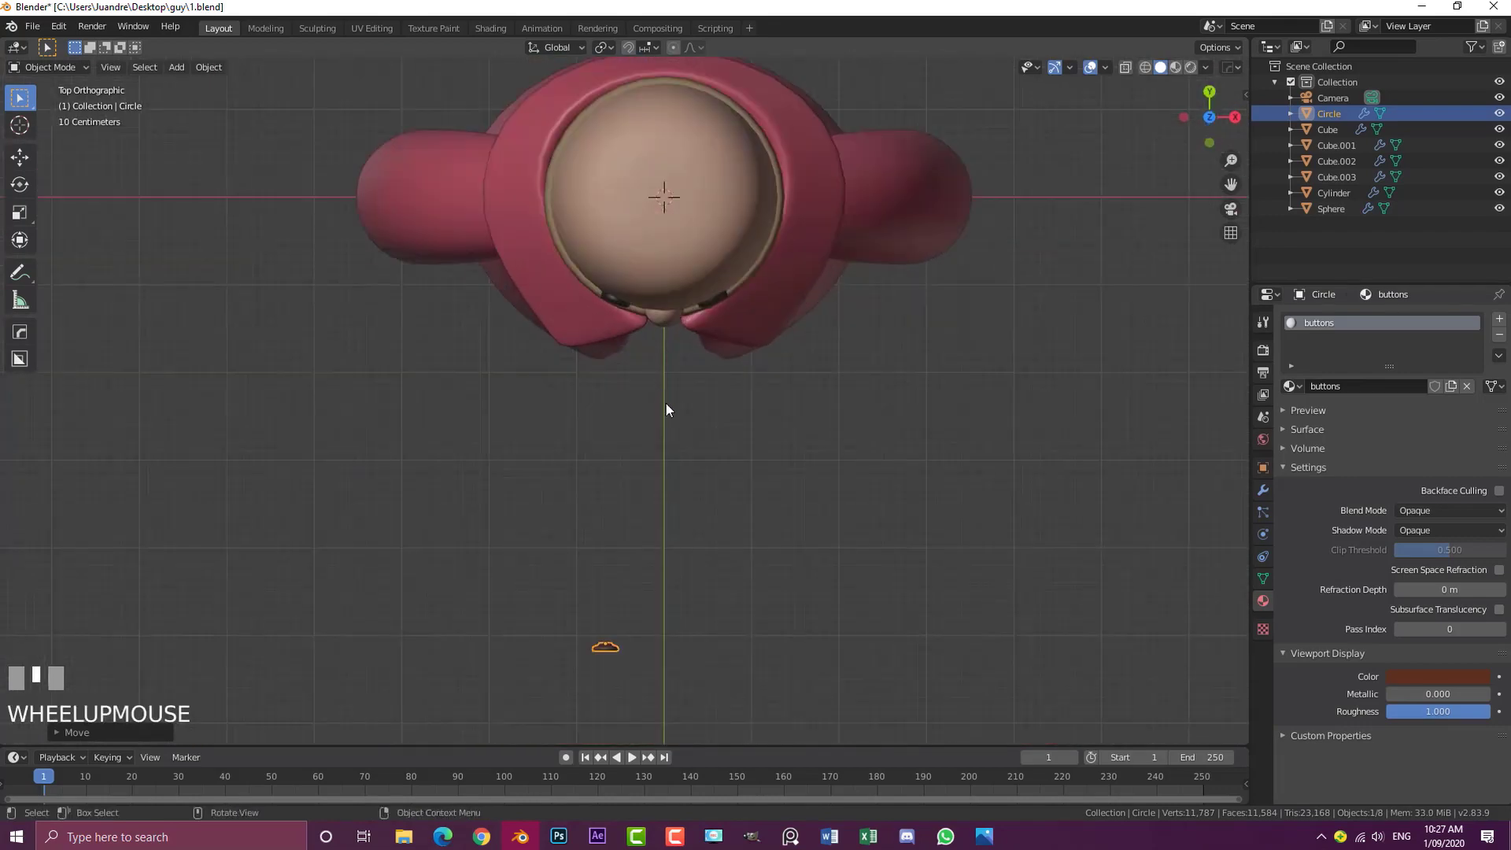
{"action": "key", "text": "g"}
{"action": "left_click", "coordinate": [703, 124]}
{"action": "middle_click_drag", "start_coordinate": [730, 254], "coordinate": [580, 394], "text": "shift"}
{"action": "scroll", "coordinate": [718, 465], "scroll_direction": "up", "scroll_amount": 3}
{"action": "scroll", "coordinate": [741, 431], "scroll_direction": "up", "scroll_amount": 4}
{"action": "scroll", "coordinate": [741, 431], "scroll_direction": "down", "scroll_amount": 3}
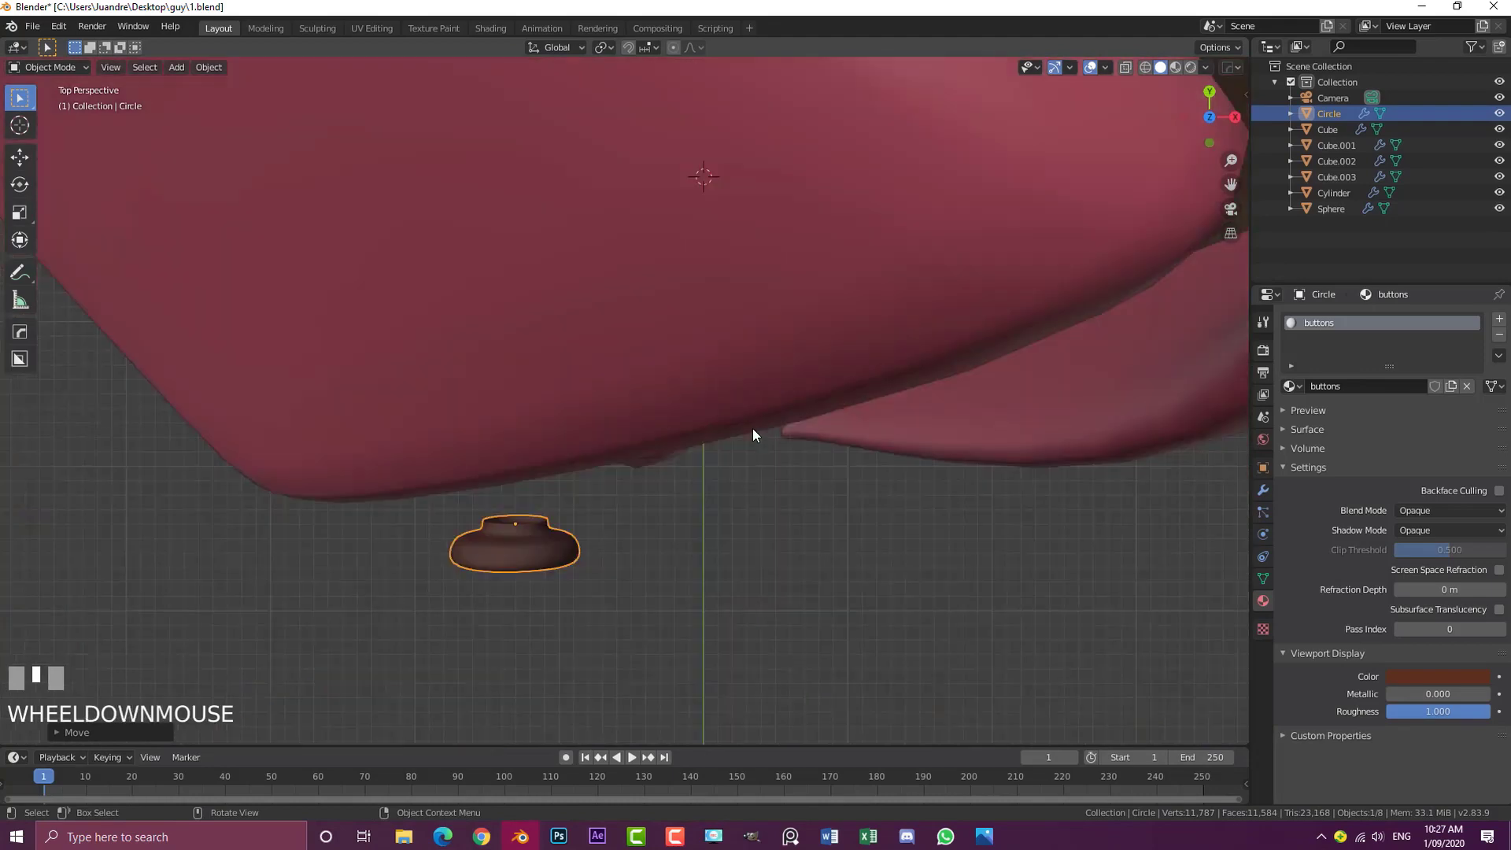
Move the button in front view slightly closer to the jacket's opening edge, below the collar
{"action": "key", "text": "KP_1"}
{"action": "key", "text": "KP_7"}
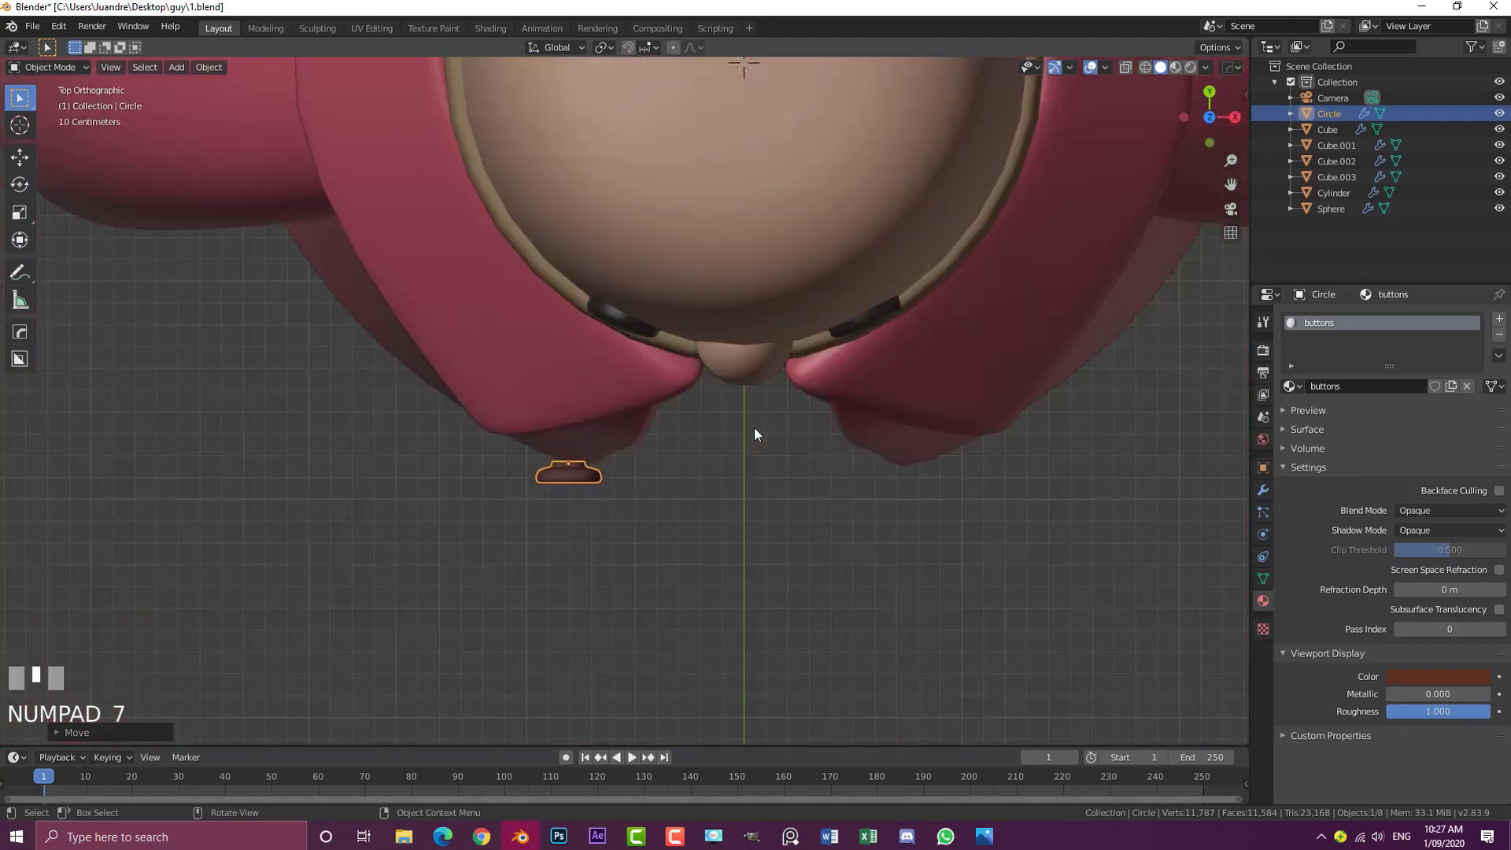
{"action": "middle_click_drag", "start_coordinate": [680, 436], "coordinate": [669, 473], "text": "shift"}
{"action": "scroll", "coordinate": [669, 472], "scroll_direction": "up", "scroll_amount": 5}
{"action": "key", "text": "KP_1"}
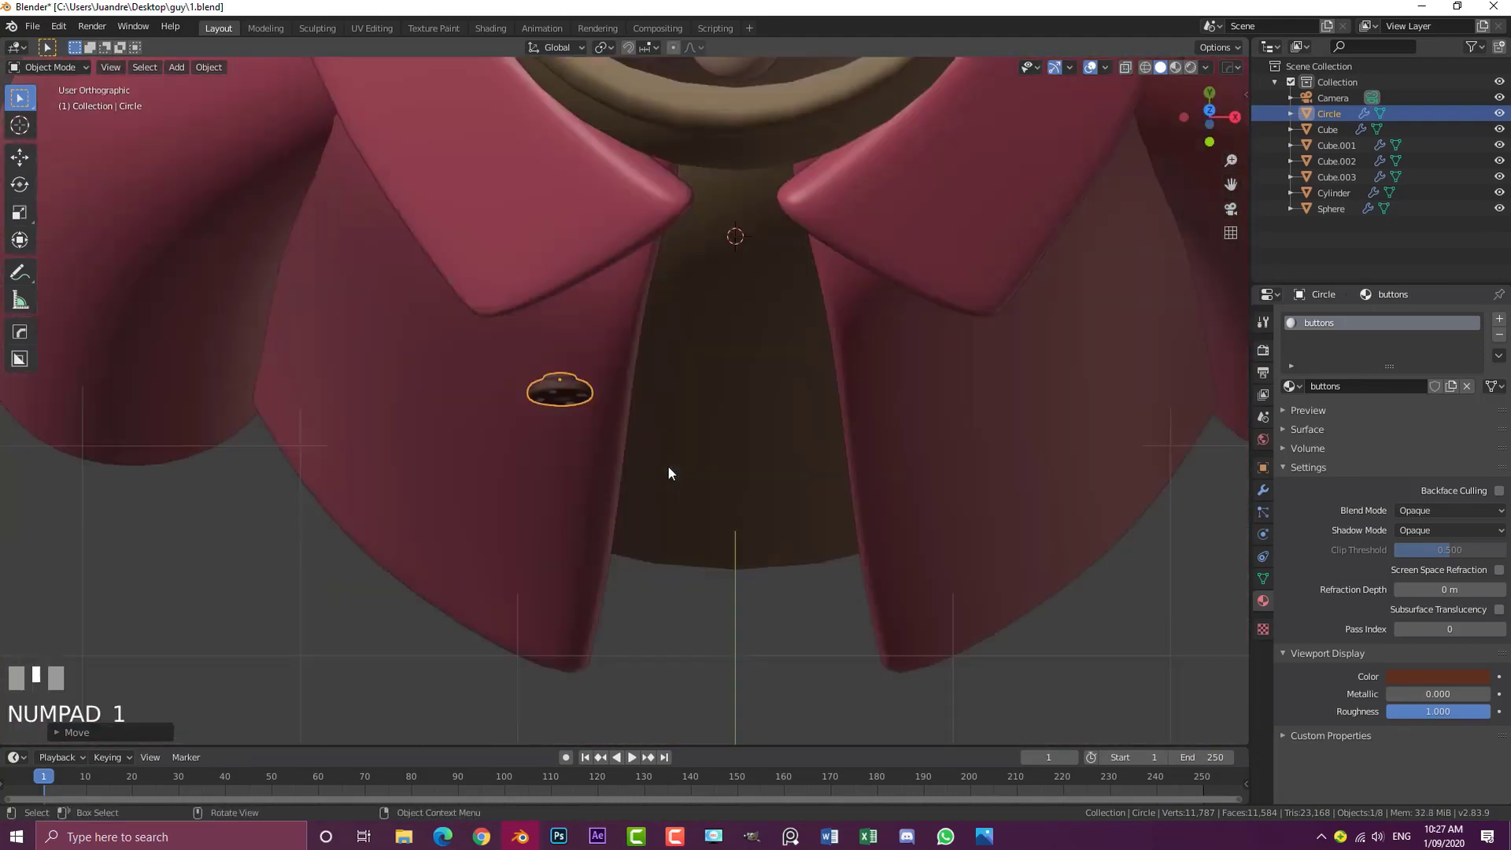
{"action": "scroll", "coordinate": [668, 470], "scroll_direction": "down", "scroll_amount": 6}
{"action": "middle_click_drag", "start_coordinate": [613, 374], "coordinate": [609, 452], "text": "shift"}
{"action": "scroll", "coordinate": [608, 442], "scroll_direction": "up", "scroll_amount": 5}
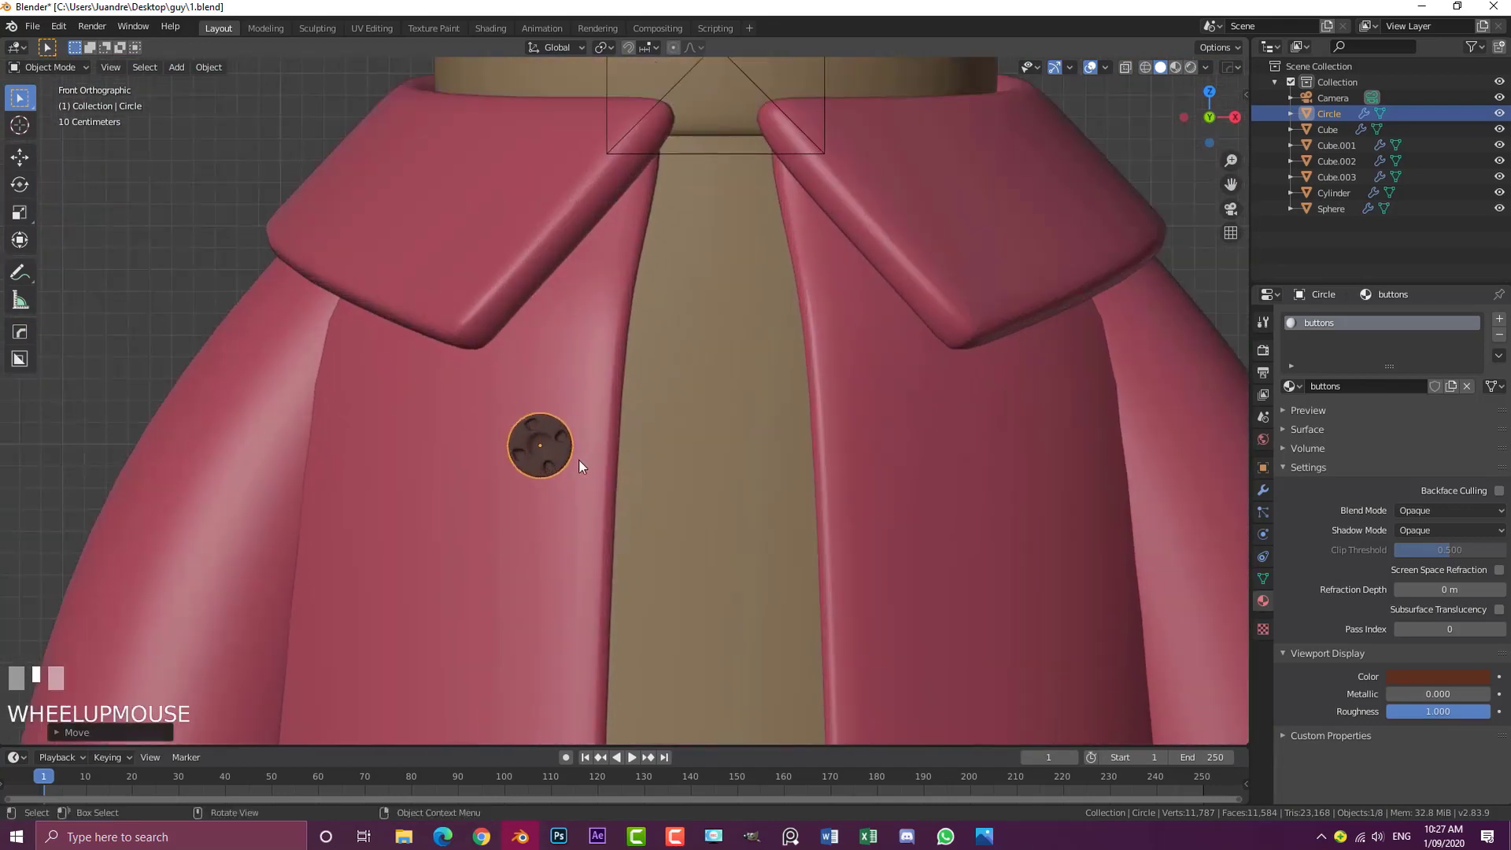
{"action": "key", "text": "g"}
{"action": "left_click", "coordinate": [620, 469]}
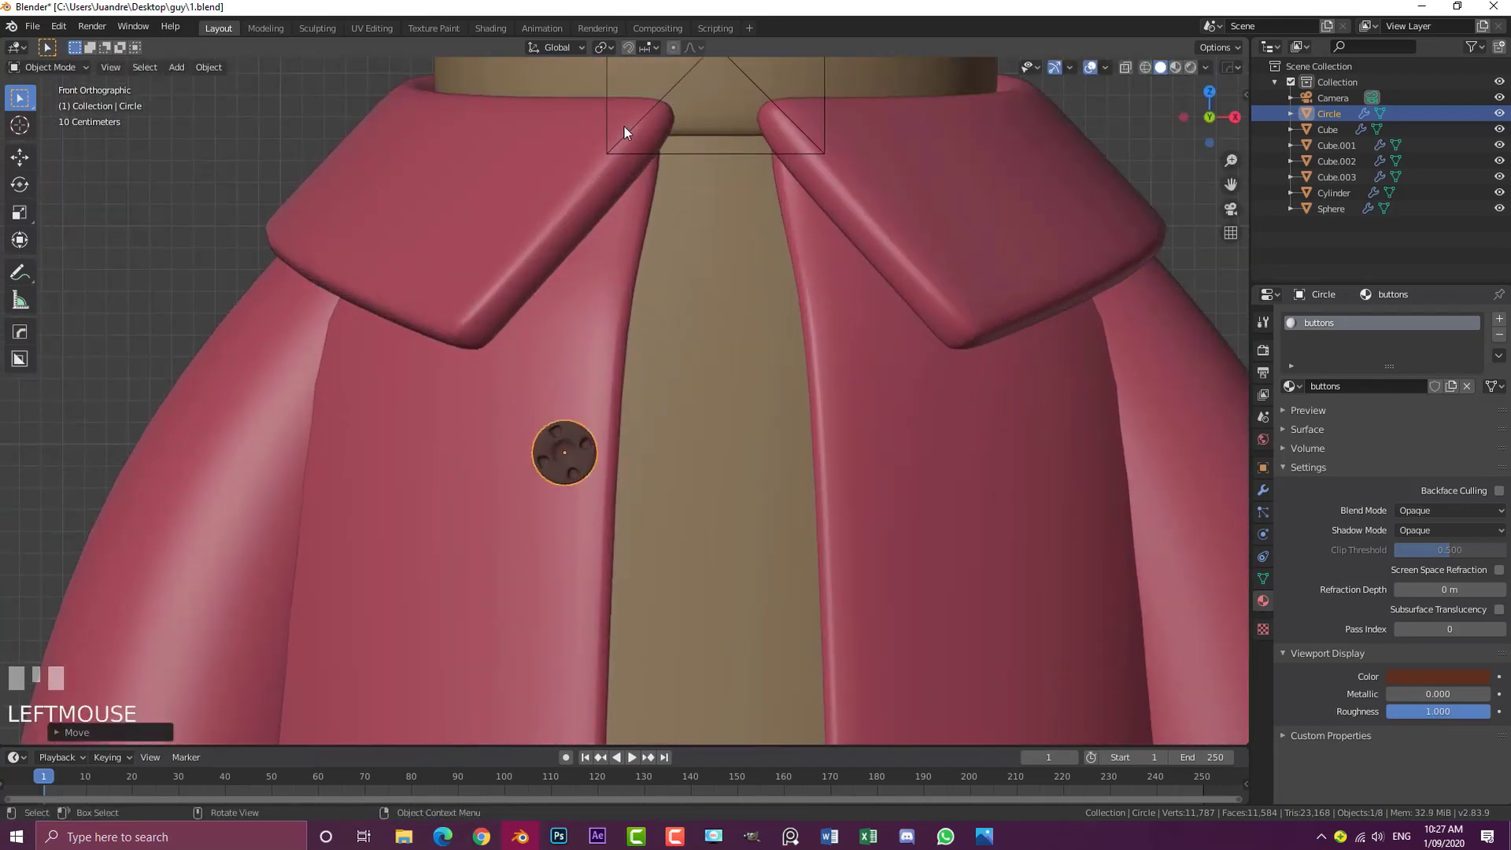
Enable snapping to Face and move the button up the jacket front so it snaps onto the surface just below the collar
{"action": "left_click", "coordinate": [629, 47]}
{"action": "left_click", "coordinate": [648, 49]}
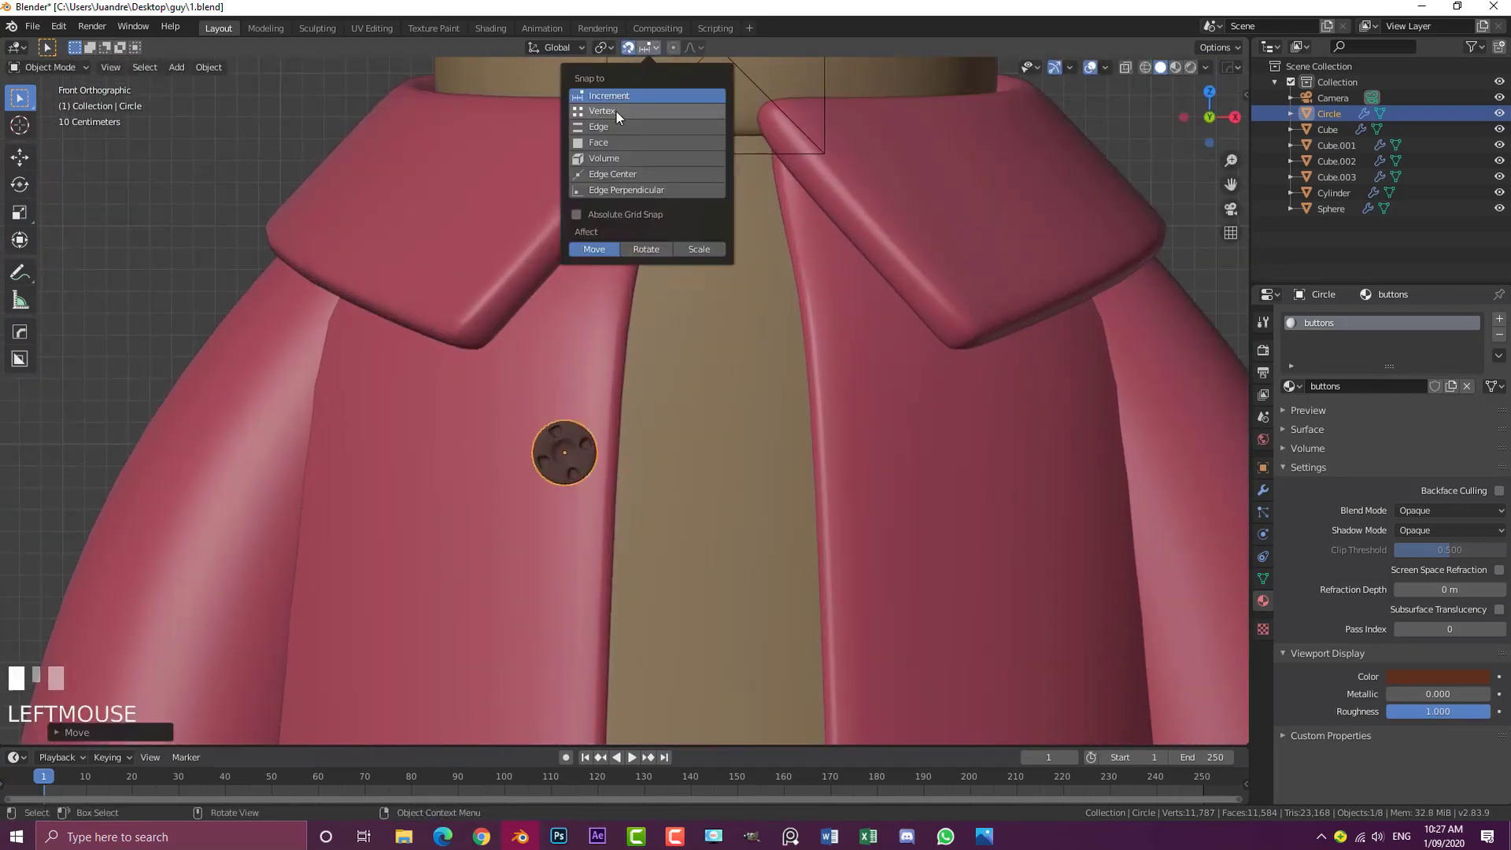
{"action": "left_click", "coordinate": [605, 143]}
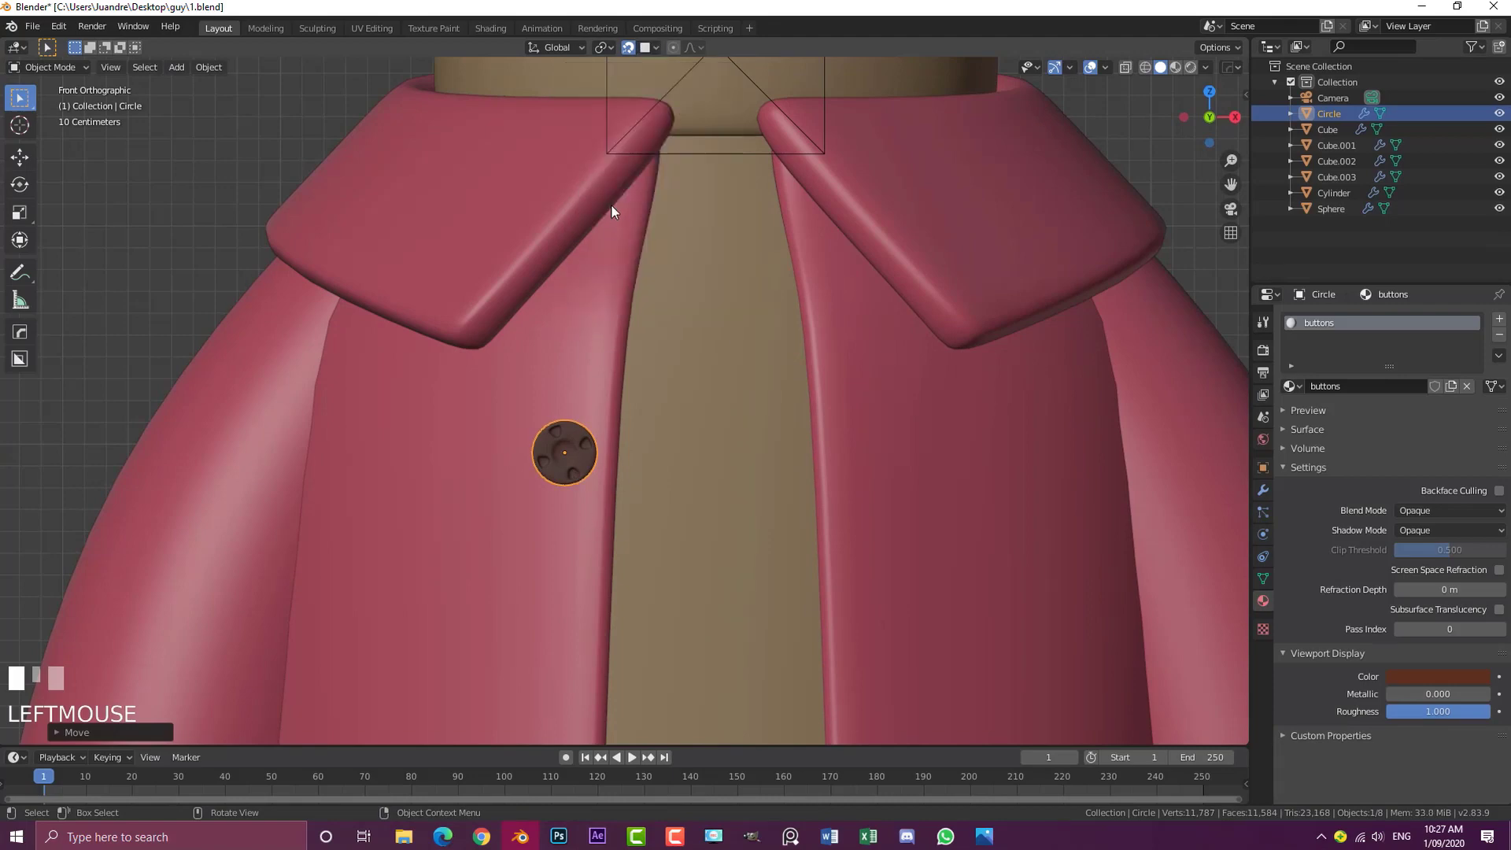
{"action": "left_click_drag", "start_coordinate": [565, 452], "coordinate": [591, 391]}
{"action": "scroll", "coordinate": [592, 391], "scroll_direction": "down", "scroll_amount": 5}
{"action": "mouse_move", "coordinate": [592, 391]}
{"action": "middle_mouse_down"}
{"action": "mouse_move", "coordinate": [442, 418]}
{"action": "mouse_move", "coordinate": [498, 452]}
{"action": "mouse_move", "coordinate": [590, 421]}
{"action": "middle_mouse_up"}
Duplicate the button in front view and snap the copy about 1.24 m lower along the jacket's opening edge
{"action": "key", "text": "KP_1"}
{"action": "middle_click_drag", "start_coordinate": [614, 473], "coordinate": [644, 373], "text": "shift"}
{"action": "scroll", "coordinate": [653, 368], "scroll_direction": "up", "scroll_amount": 1}
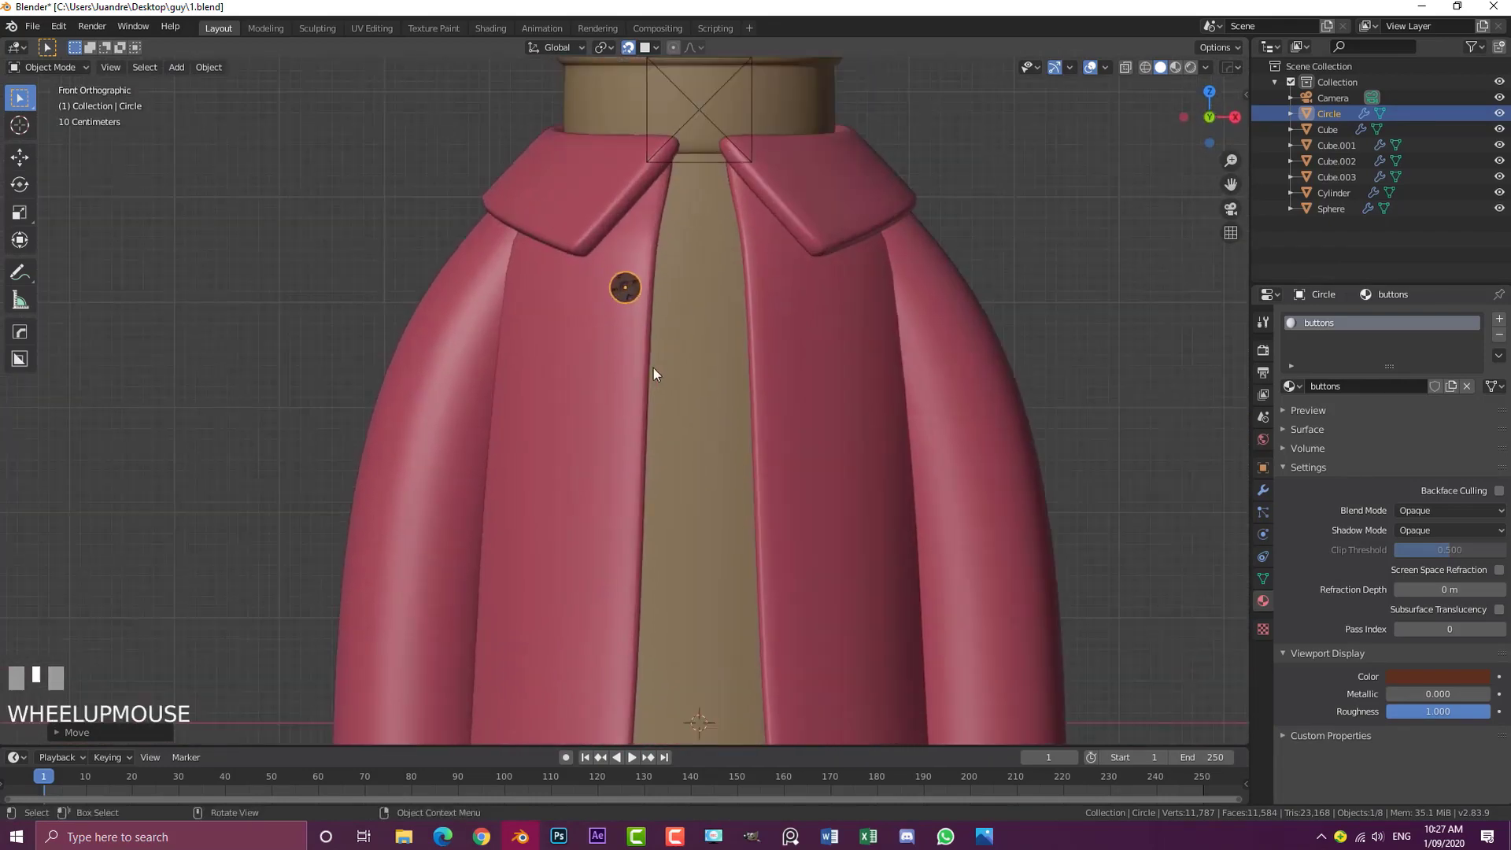
{"action": "key", "text": "shift+d"}
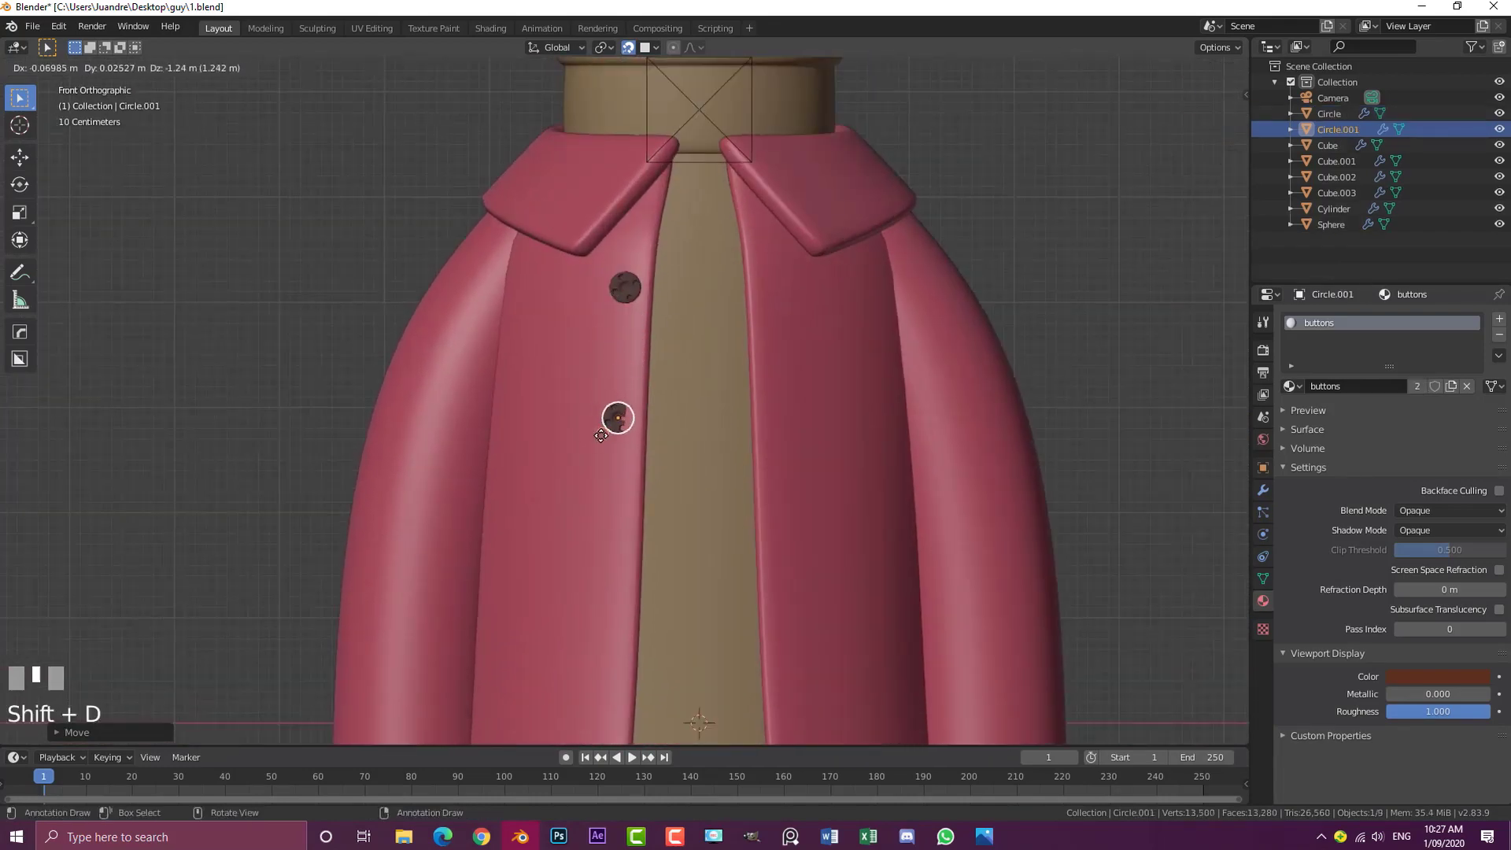
{"action": "left_click", "coordinate": [605, 432]}
Turn off snapping and rotate the second button about -21° around global Z to follow the jacket's curve
{"action": "scroll", "coordinate": [606, 435], "scroll_direction": "down", "scroll_amount": 2}
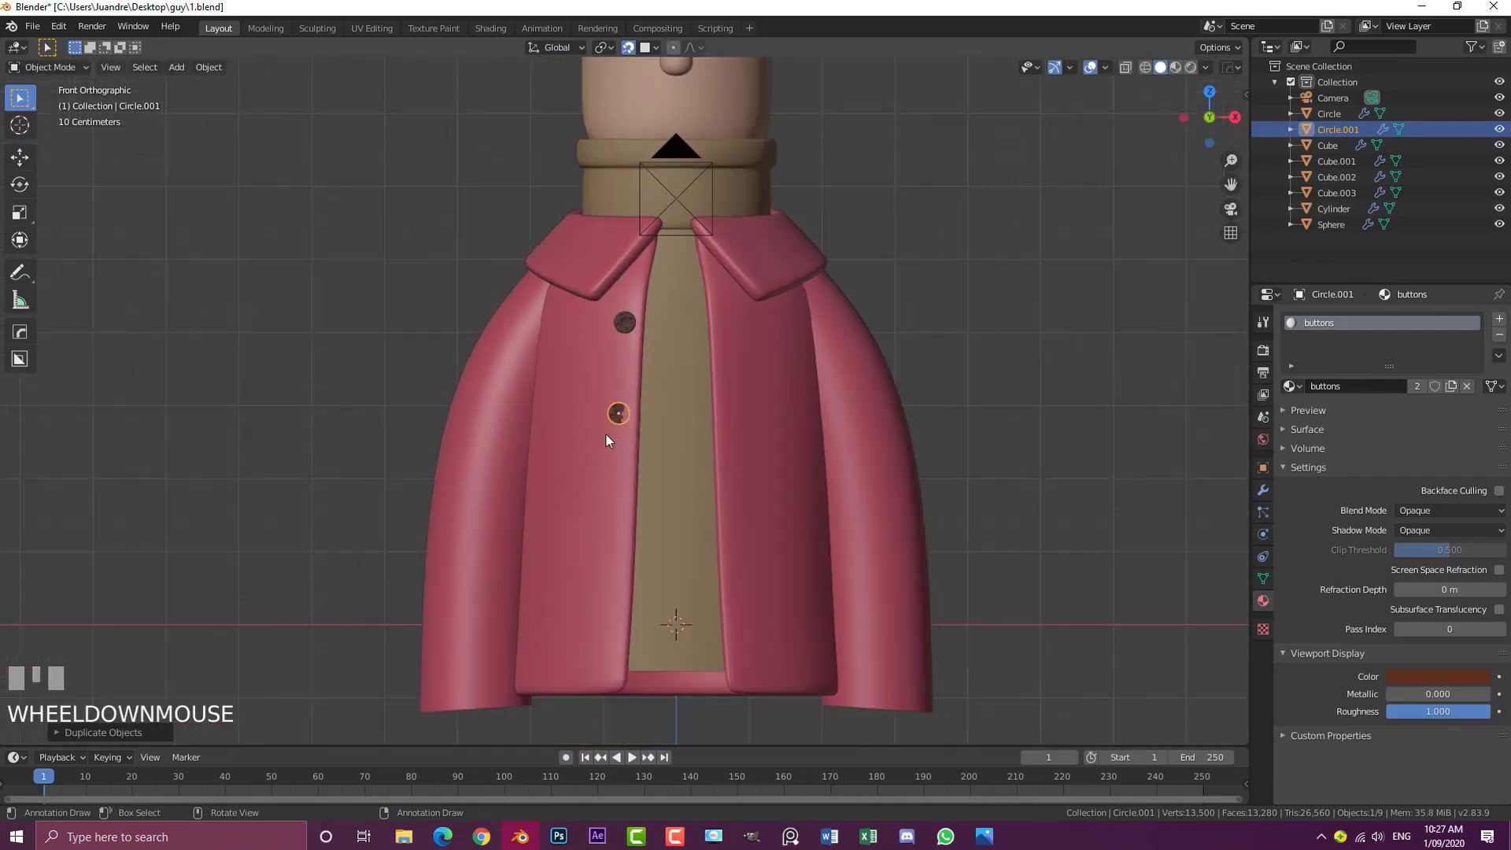
{"action": "middle_click_drag", "start_coordinate": [626, 428], "coordinate": [732, 521]}
{"action": "scroll", "coordinate": [732, 516], "scroll_direction": "up", "scroll_amount": 2}
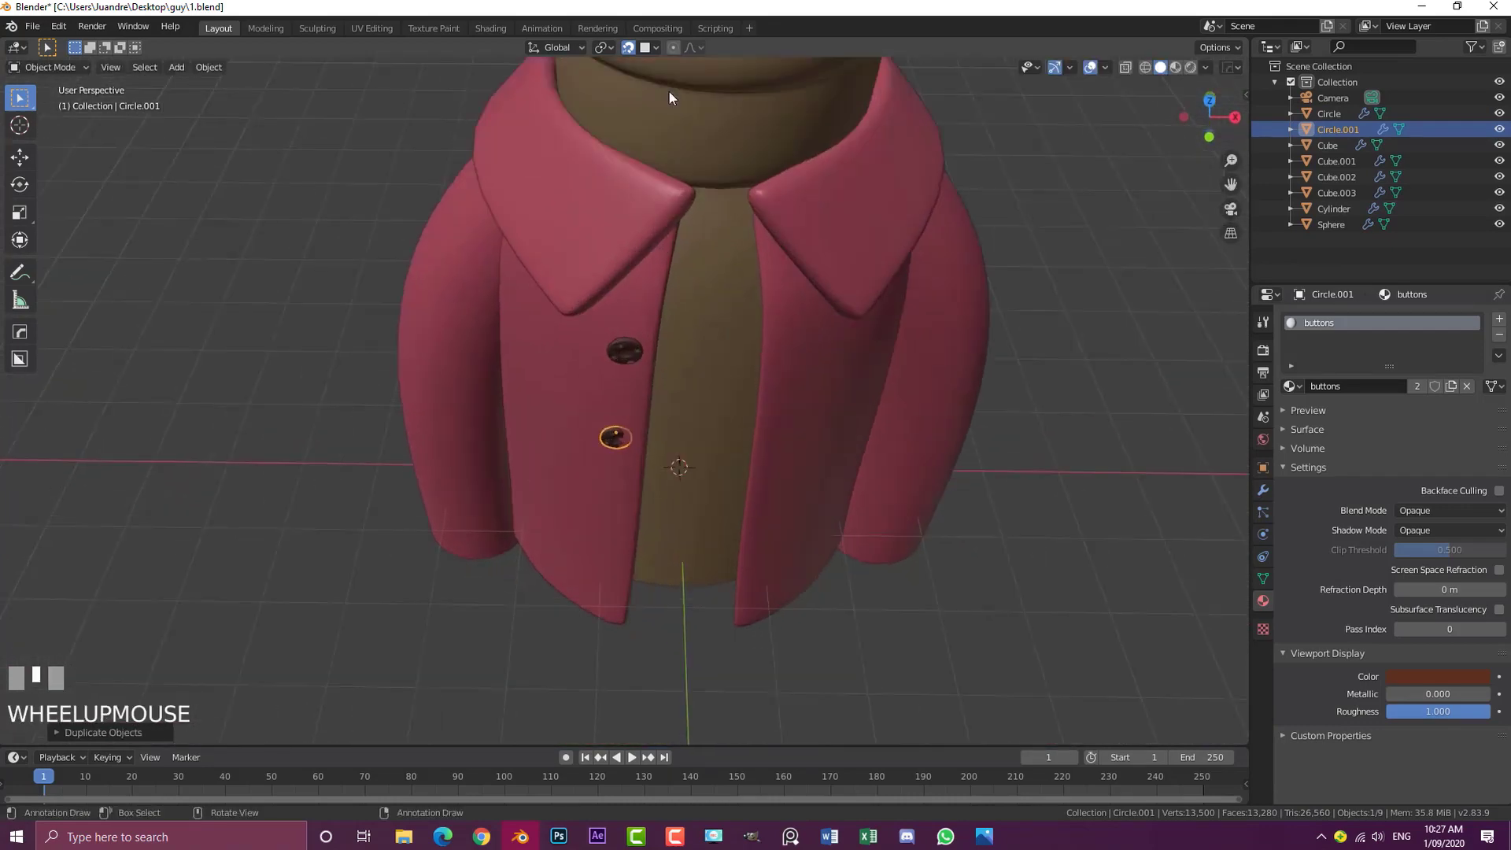
{"action": "left_click", "coordinate": [627, 49]}
{"action": "middle_click_drag", "start_coordinate": [732, 307], "coordinate": [820, 446]}
{"action": "scroll", "coordinate": [820, 445], "scroll_direction": "up", "scroll_amount": 2}
{"action": "key", "text": "r"}
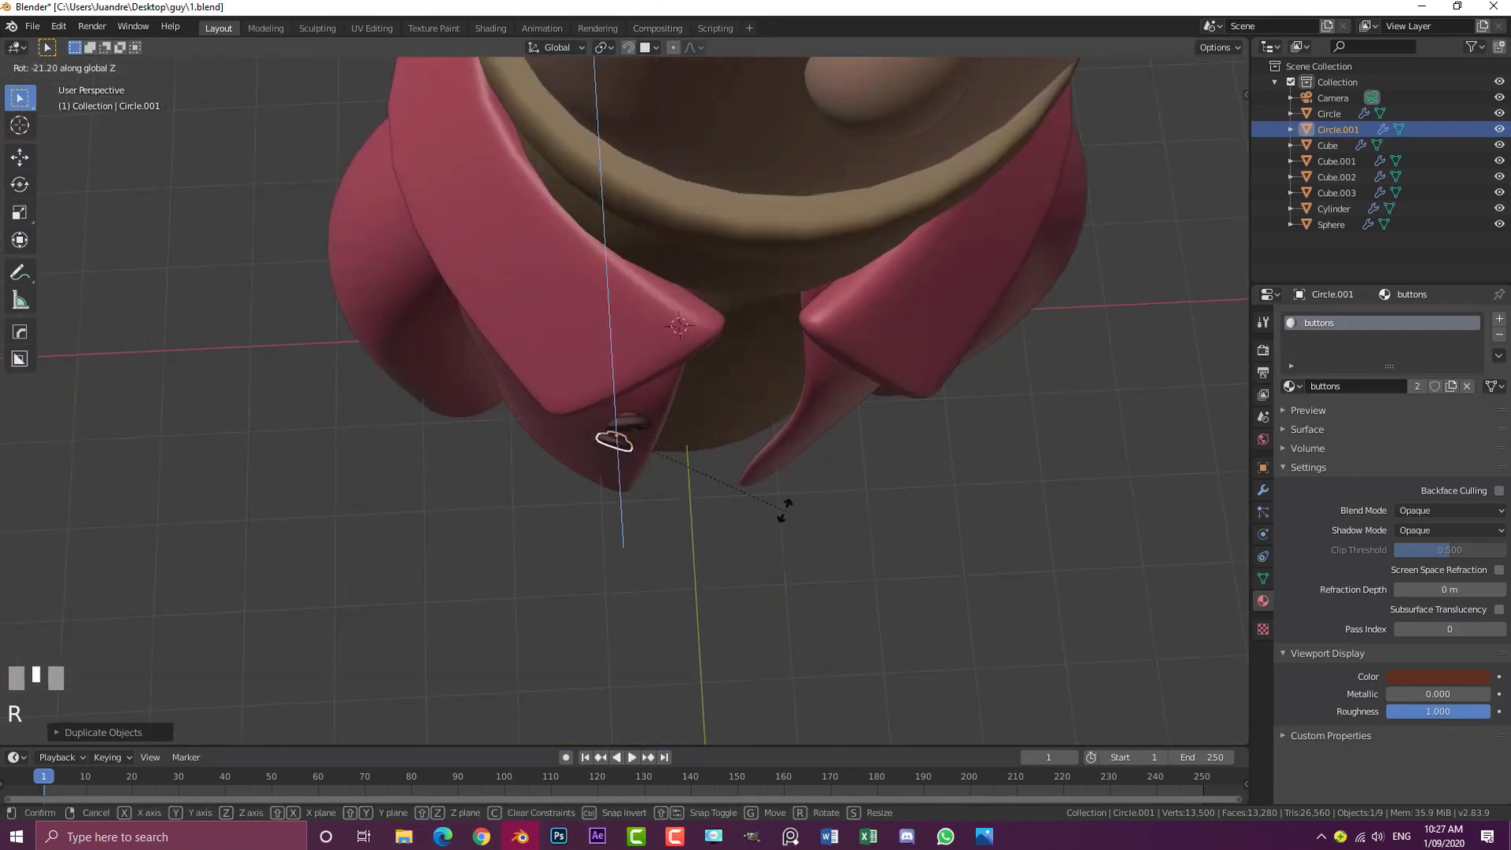
{"action": "left_click", "coordinate": [783, 512]}
Rotate the top button around the Z axis to follow the jacket's curve
{"action": "left_click", "coordinate": [635, 425]}
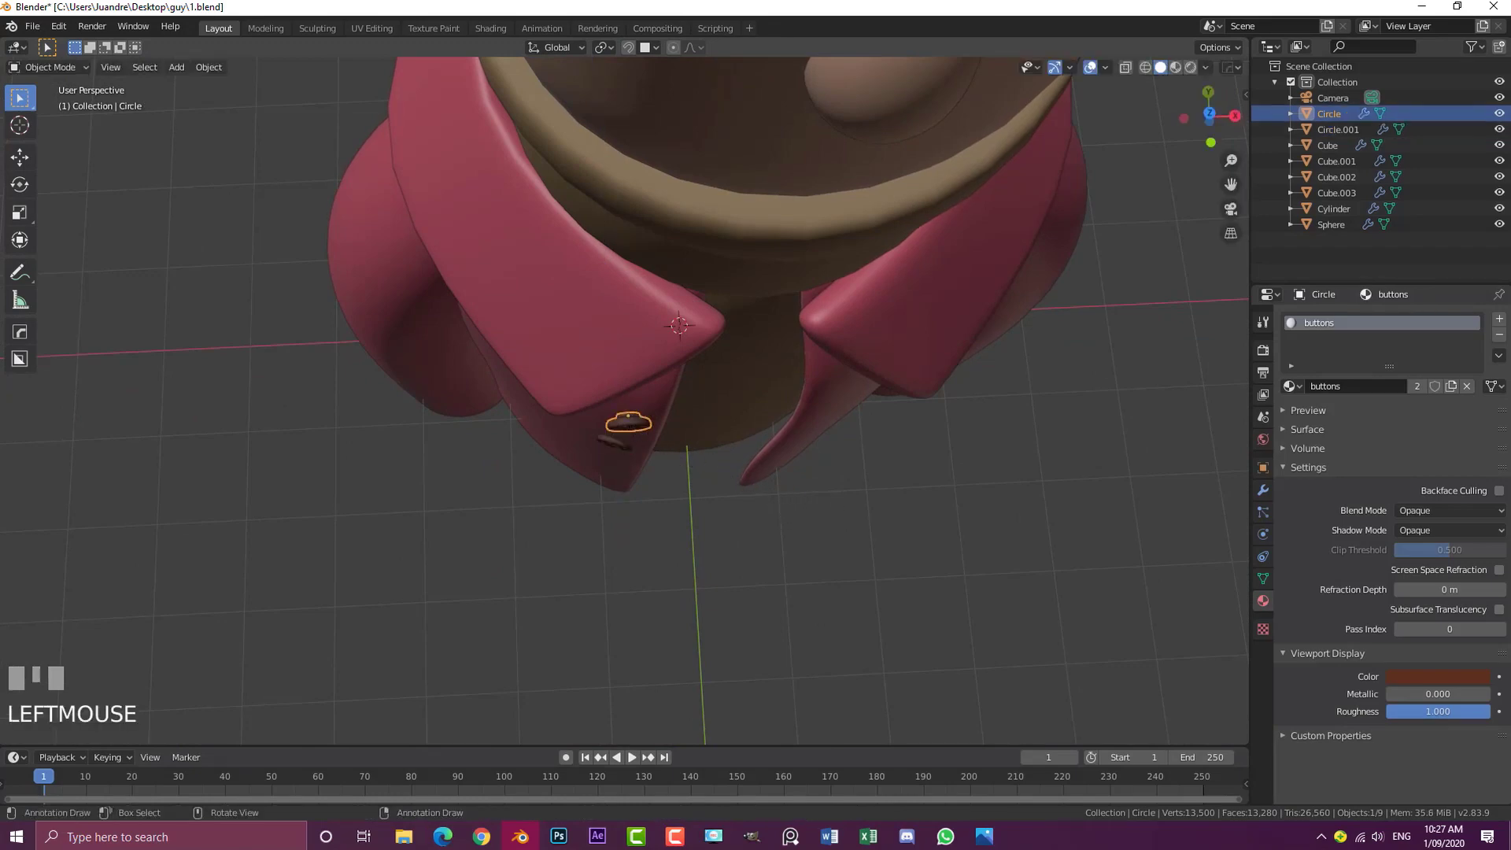
{"action": "key", "text": "r"}
{"action": "key", "text": "z"}
{"action": "left_click", "coordinate": [705, 508]}
Tilt the second button from the side so it lies parallel to the jacket front
{"action": "middle_click_drag", "start_coordinate": [705, 508], "coordinate": [577, 411]}
{"action": "left_click", "coordinate": [618, 443]}
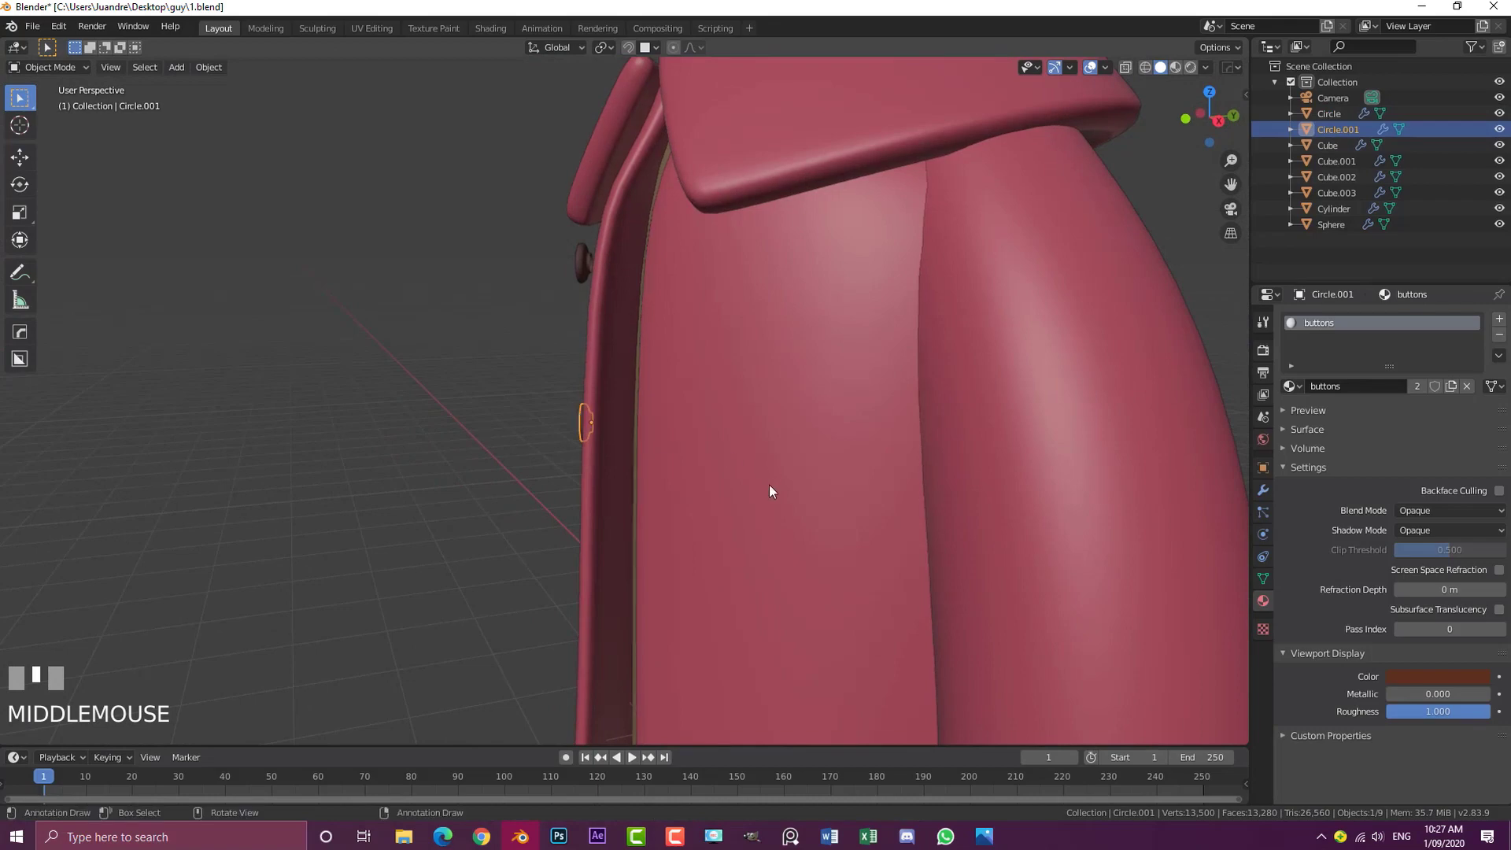
{"action": "key", "text": "r"}
{"action": "left_click", "coordinate": [809, 453]}
Turn snapping back on and duplicate the button twice down the jacket's opening edge, making an evenly spaced row of four
{"action": "key", "text": "KP_1"}
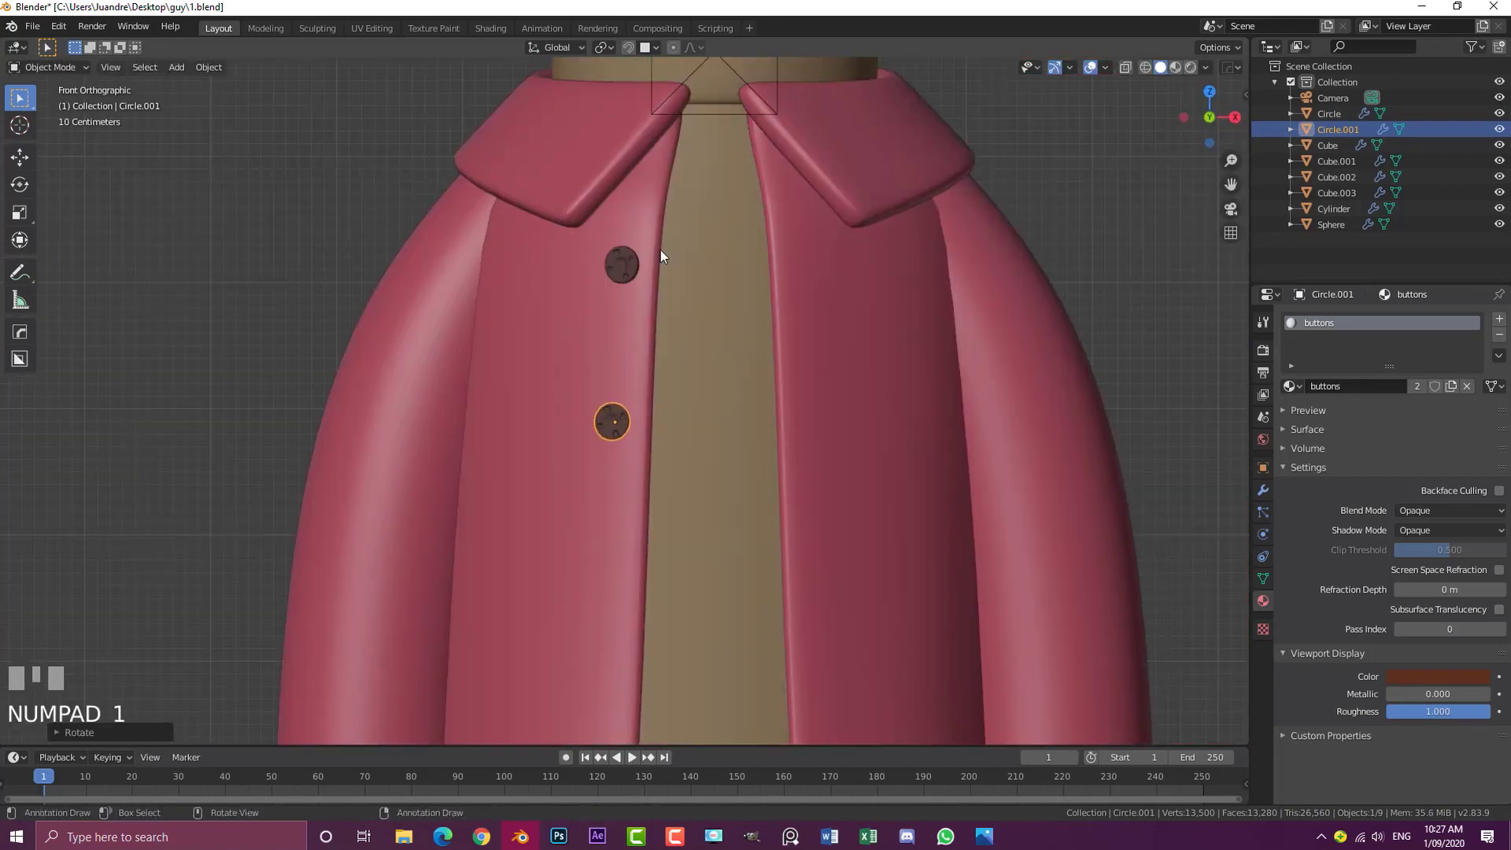
{"action": "left_click", "coordinate": [627, 47]}
{"action": "middle_click_drag", "start_coordinate": [598, 433], "coordinate": [580, 334], "text": "shift"}
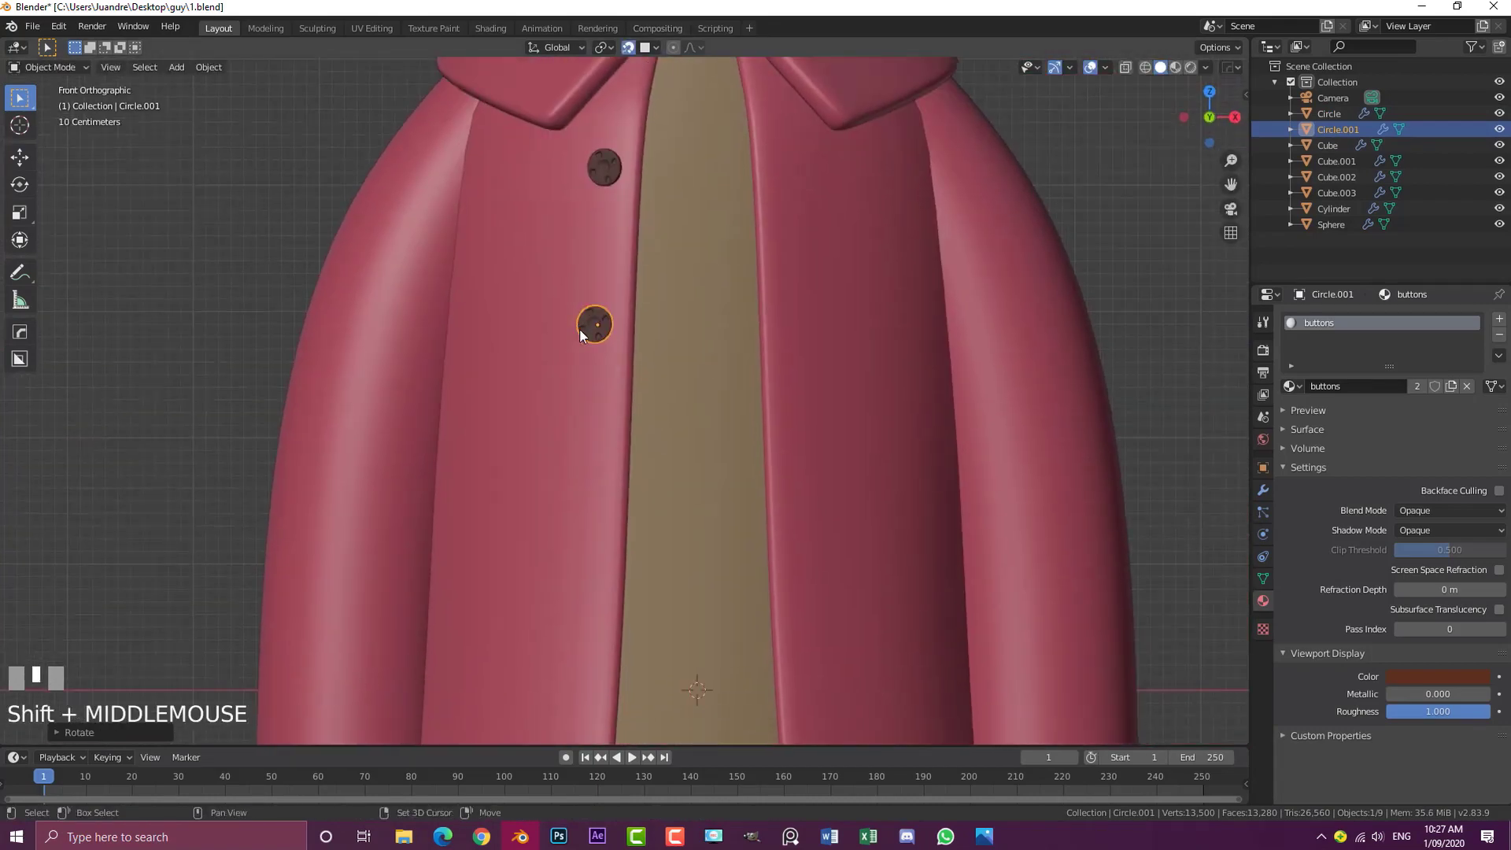
{"action": "key", "text": "shift+d"}
{"action": "left_click", "coordinate": [583, 510]}
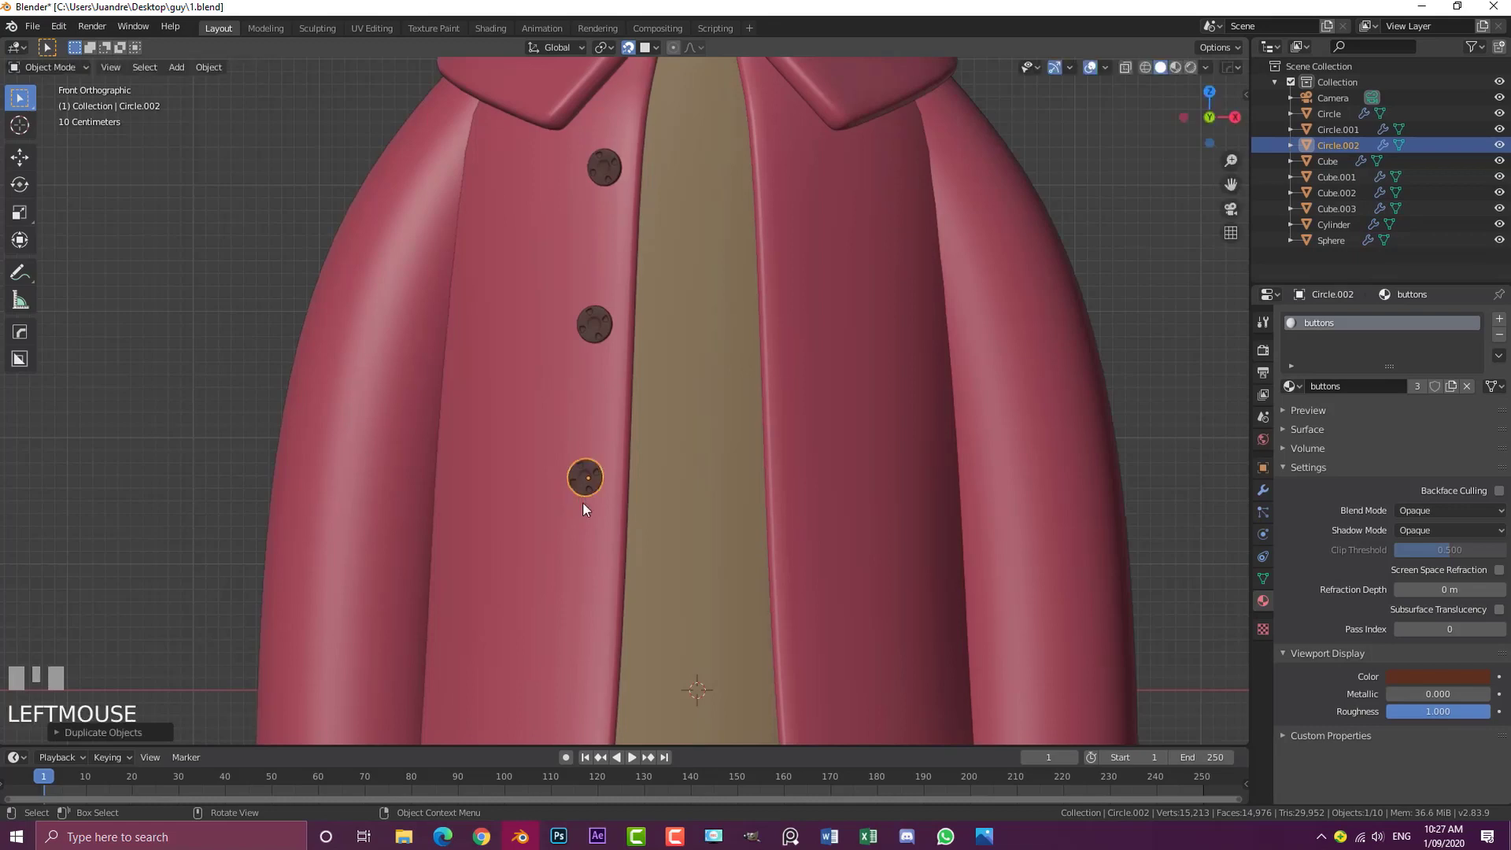
{"action": "scroll", "coordinate": [584, 509], "scroll_direction": "down", "scroll_amount": 1}
{"action": "key", "text": "shift+d"}
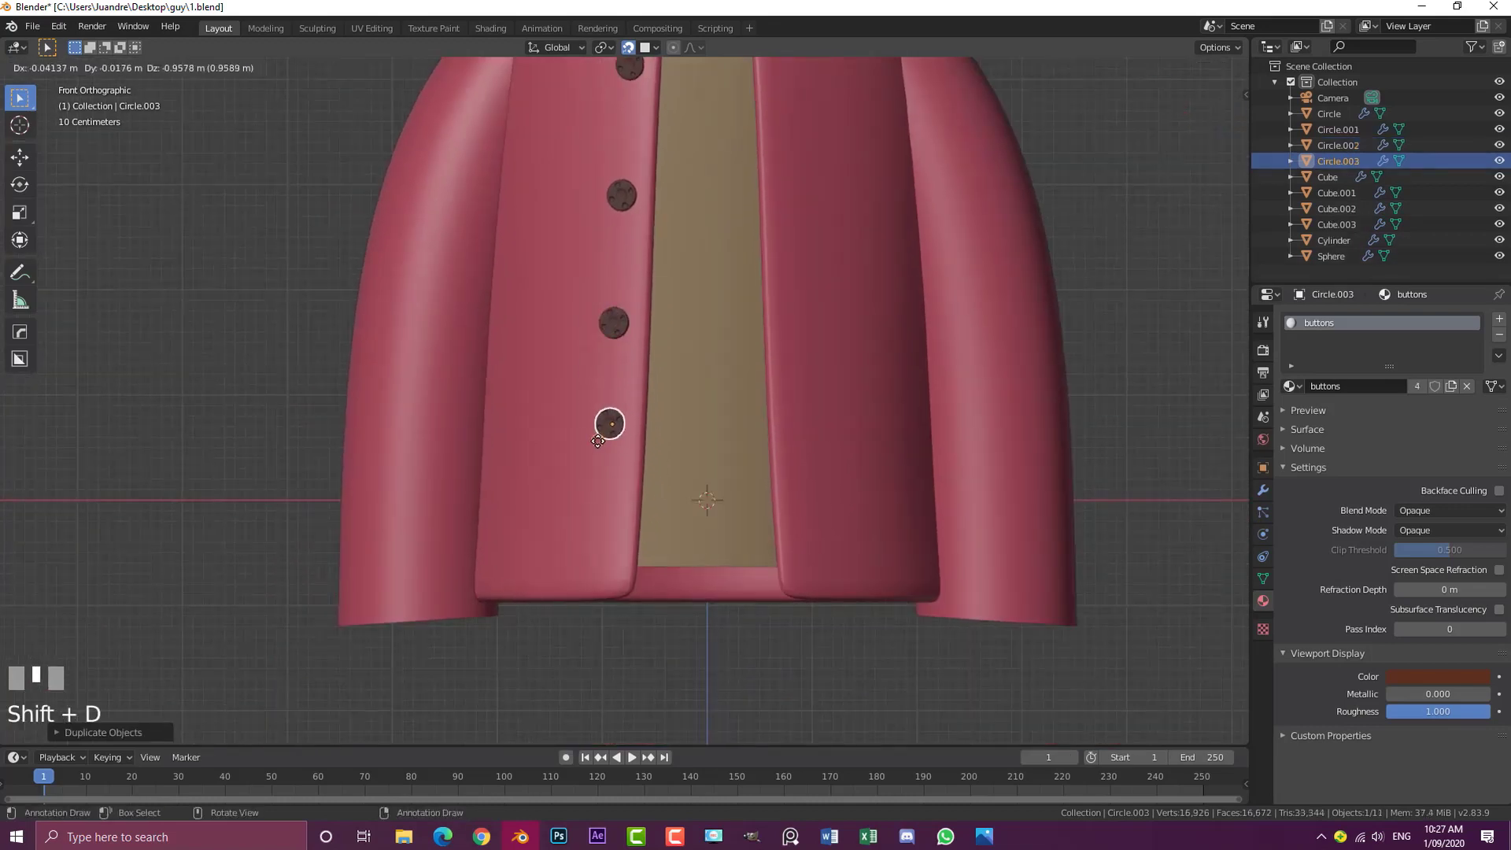
{"action": "left_click", "coordinate": [596, 477]}
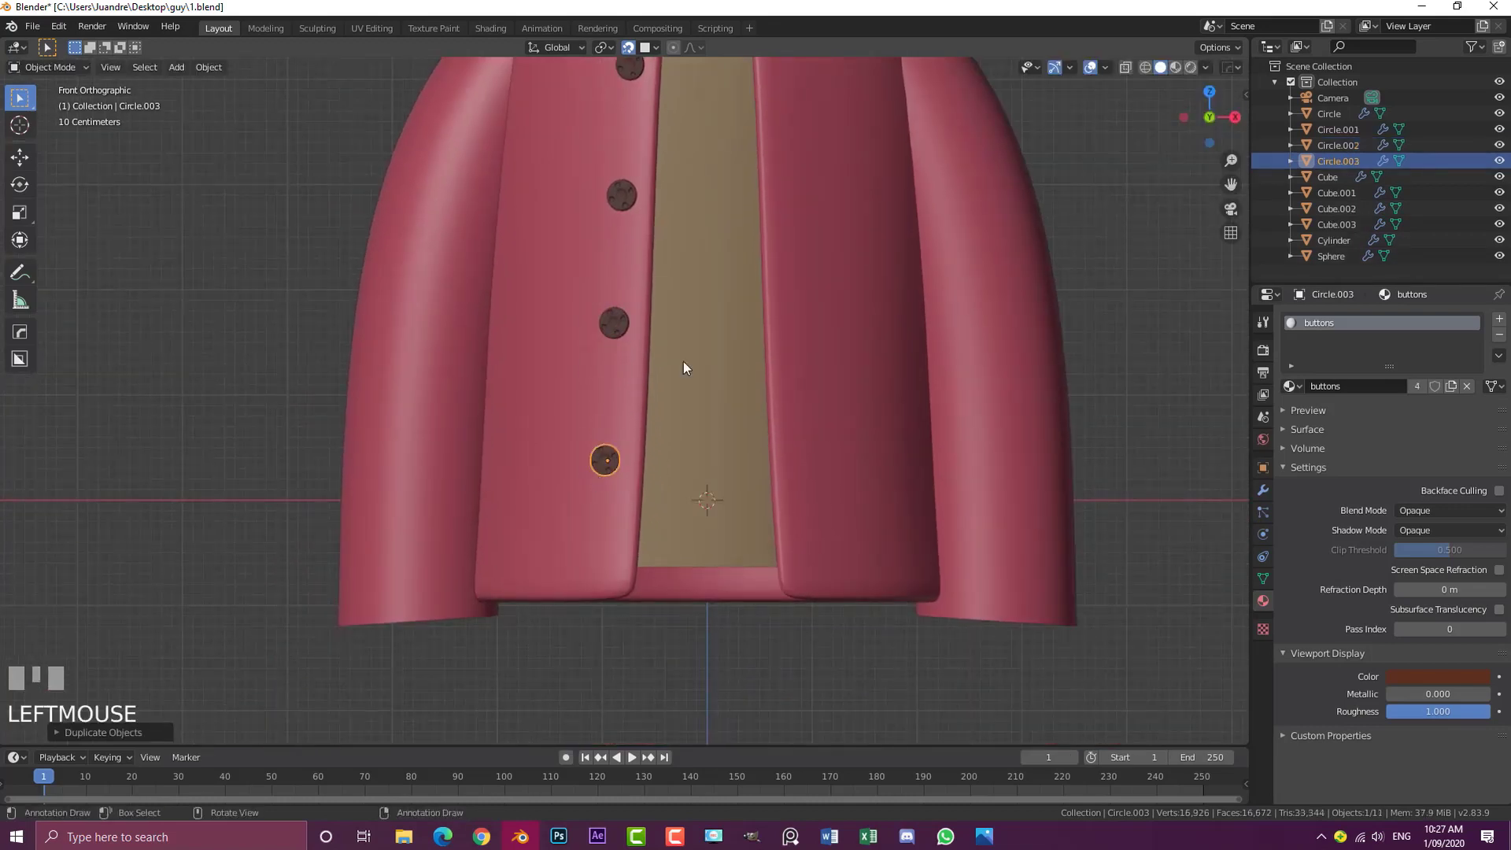
Check the character through the camera view with everything deselected, and turn off snapping
{"action": "key", "text": "KP_0"}
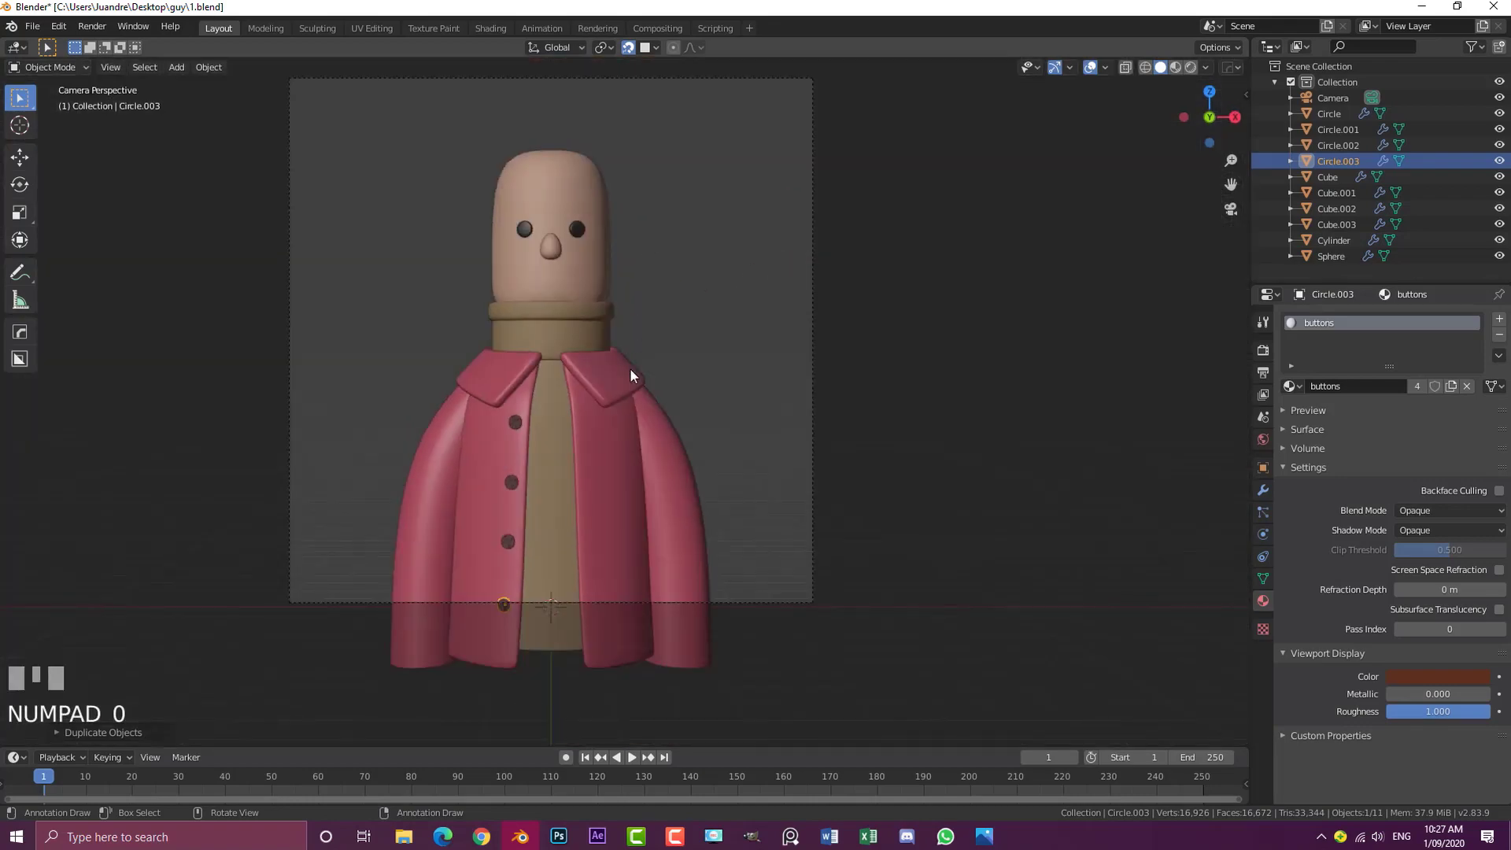
{"action": "key", "text": "a"}
{"action": "key", "text": "a"}
{"action": "scroll", "coordinate": [625, 371], "scroll_direction": "up", "scroll_amount": 2}
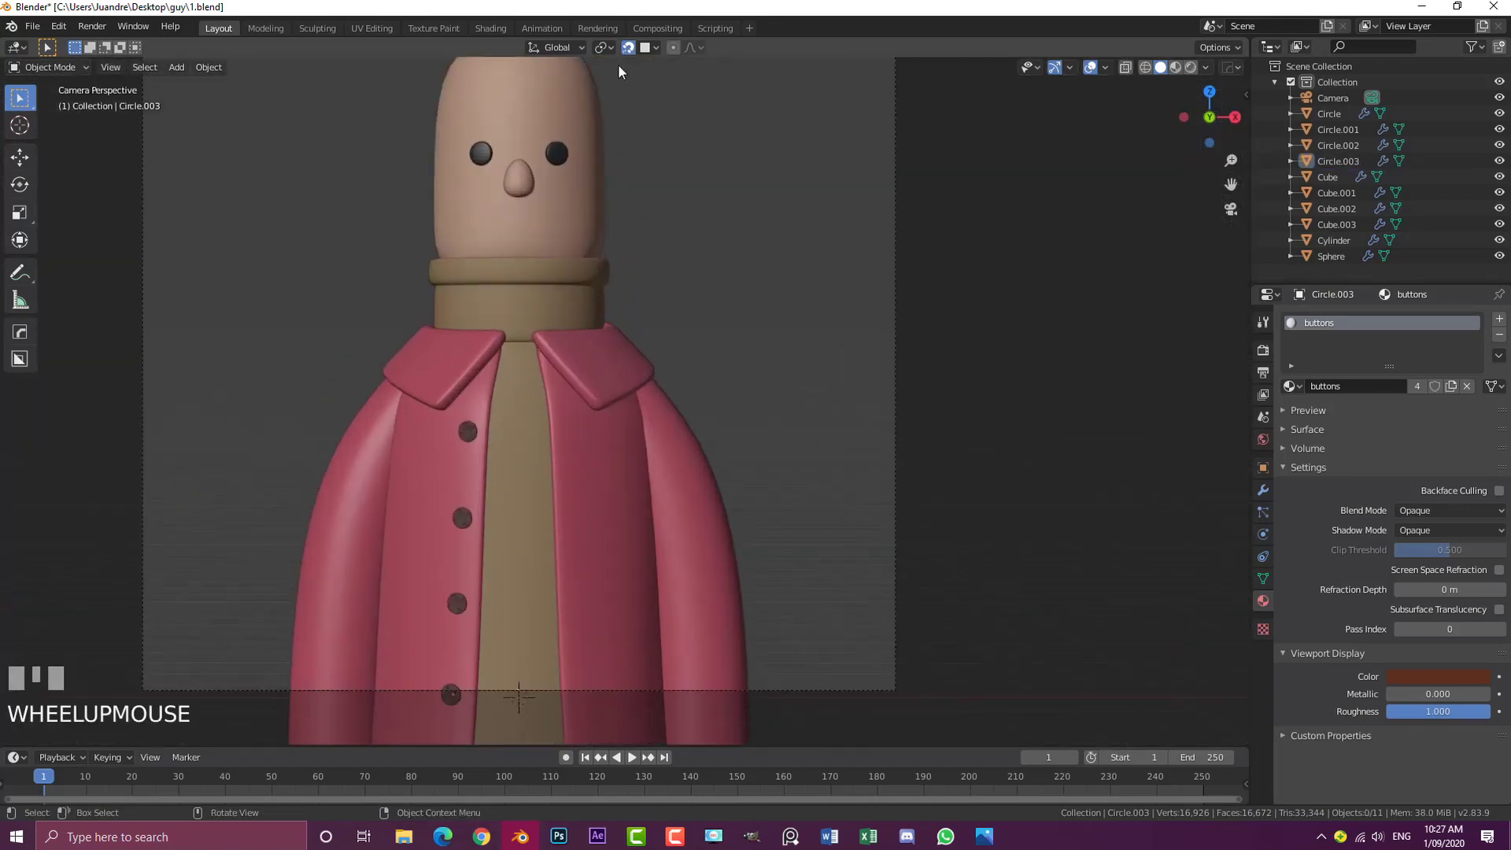
{"action": "left_click", "coordinate": [627, 48]}
{"action": "scroll", "coordinate": [543, 314], "scroll_direction": "down", "scroll_amount": 3}
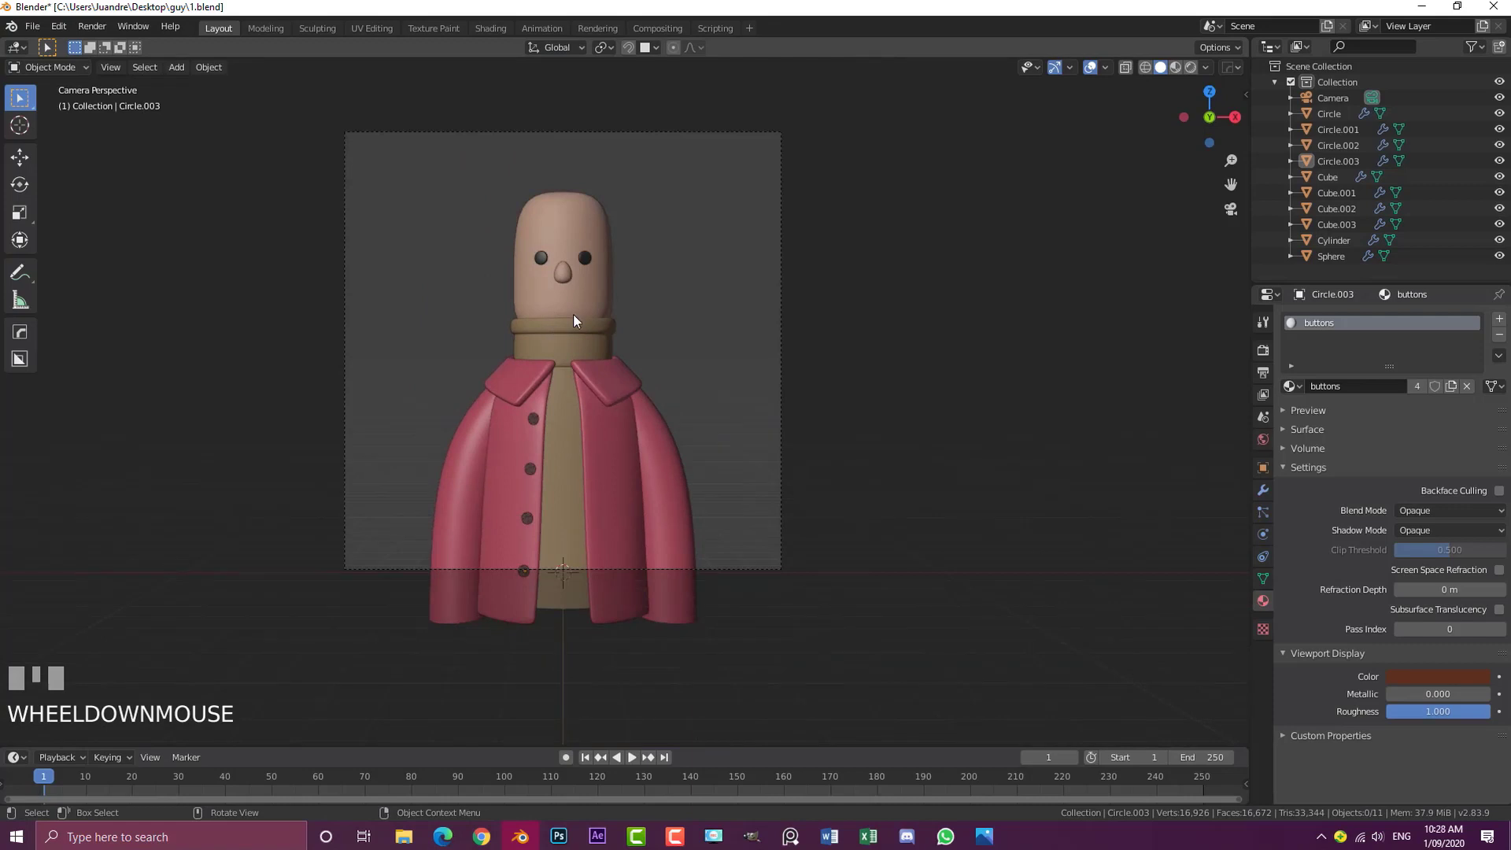
Select all four jacket buttons and scale them down together, each around its own origin
{"action": "scroll", "coordinate": [588, 311], "scroll_direction": "up", "scroll_amount": 3}
{"action": "middle_click_drag", "start_coordinate": [614, 423], "coordinate": [446, 346]}
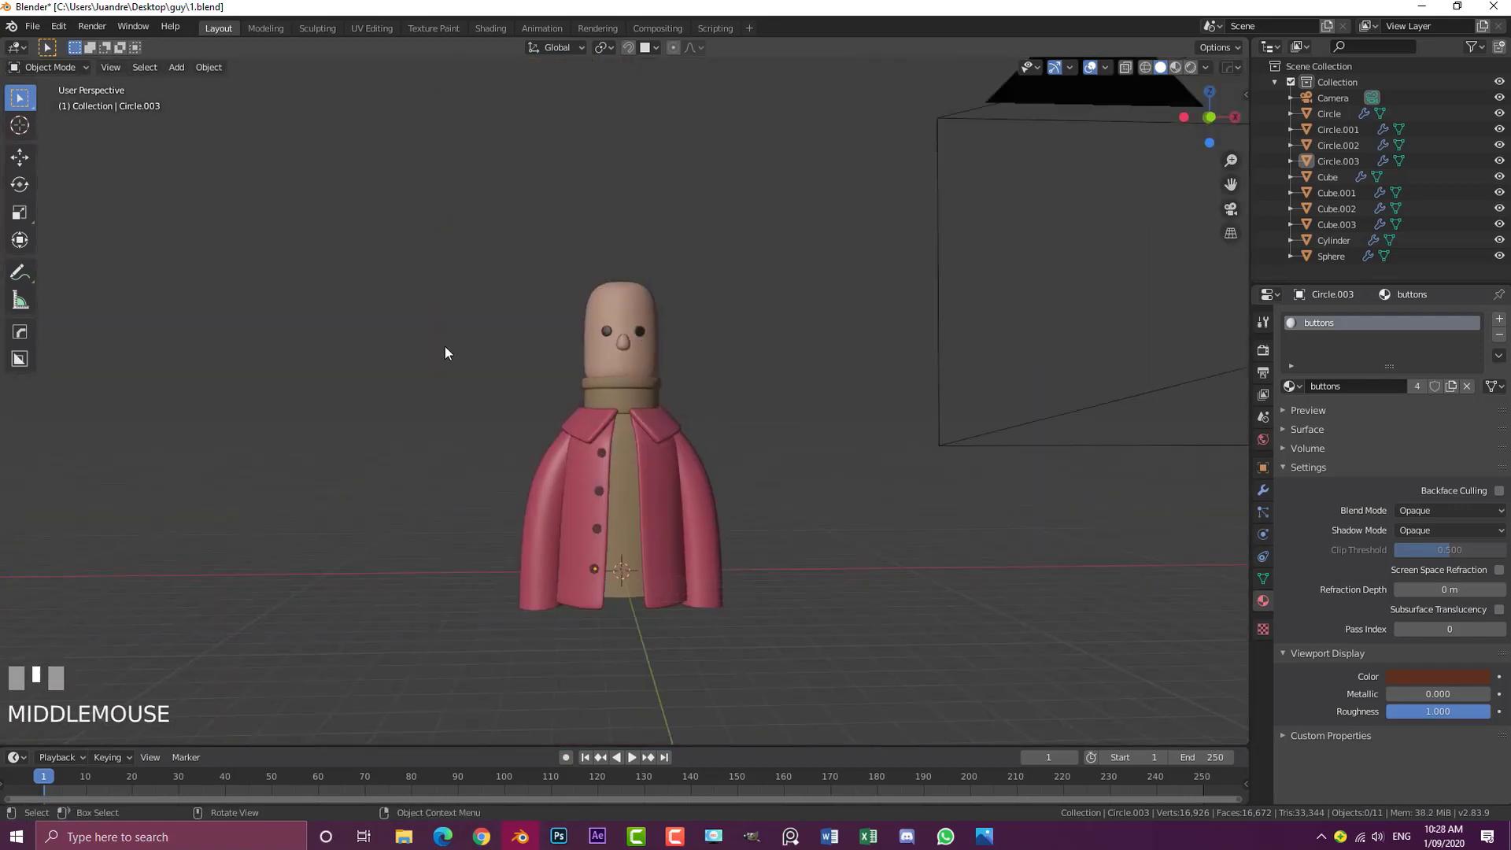
{"action": "scroll", "coordinate": [596, 403], "scroll_direction": "up", "scroll_amount": 3}
{"action": "scroll", "coordinate": [596, 402], "scroll_direction": "up", "scroll_amount": 1}
{"action": "middle_click_drag", "start_coordinate": [598, 410], "coordinate": [610, 480]}
{"action": "scroll", "coordinate": [608, 472], "scroll_direction": "up", "scroll_amount": 2}
{"action": "left_click", "coordinate": [588, 363]}
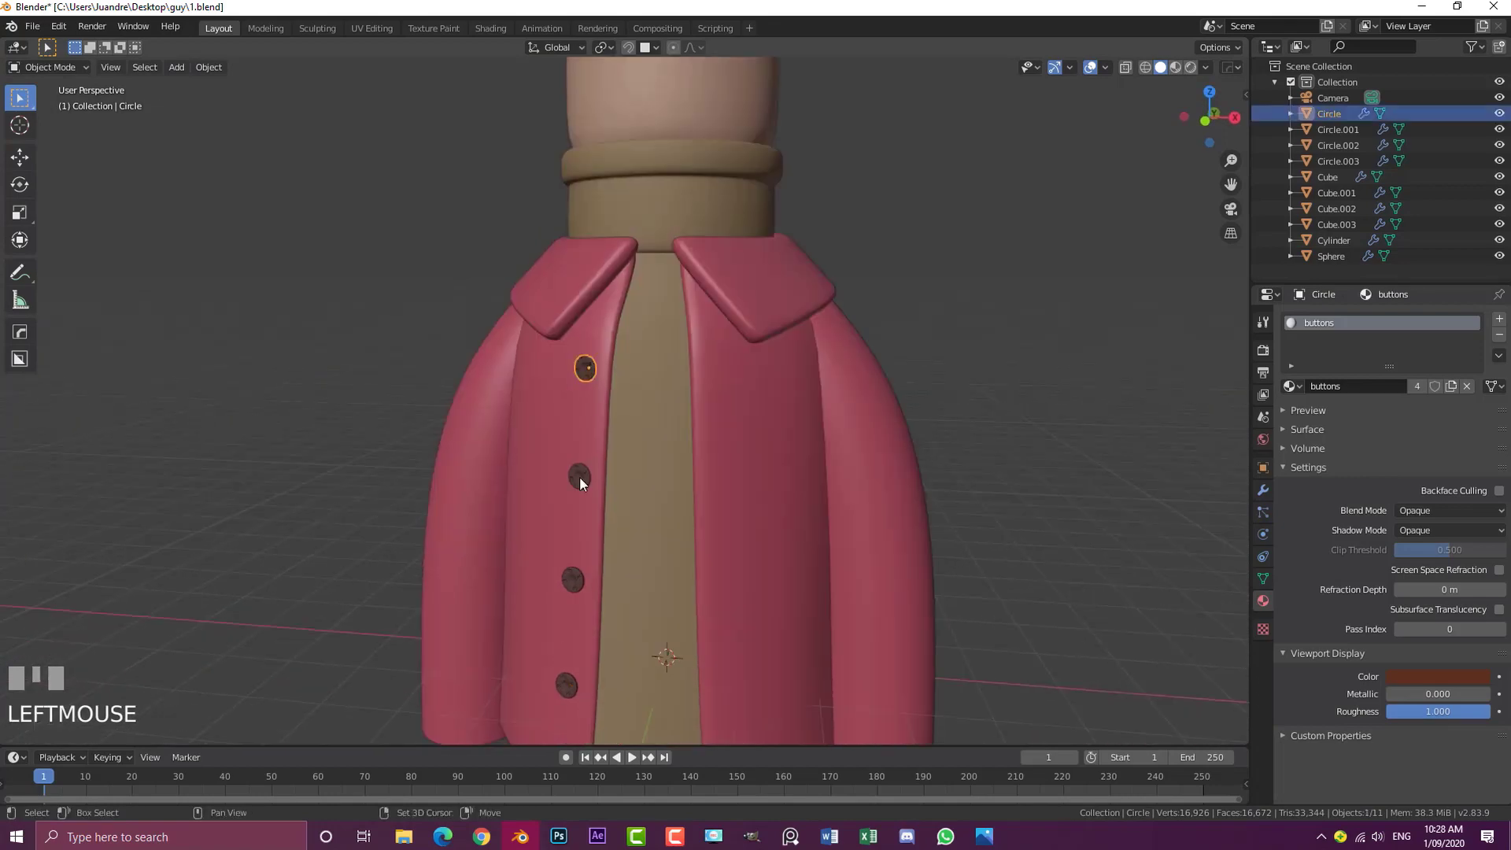
{"action": "left_click", "coordinate": [580, 476], "text": "shift"}
{"action": "left_click", "coordinate": [573, 580], "text": "shift"}
{"action": "left_click", "coordinate": [565, 687], "text": "shift"}
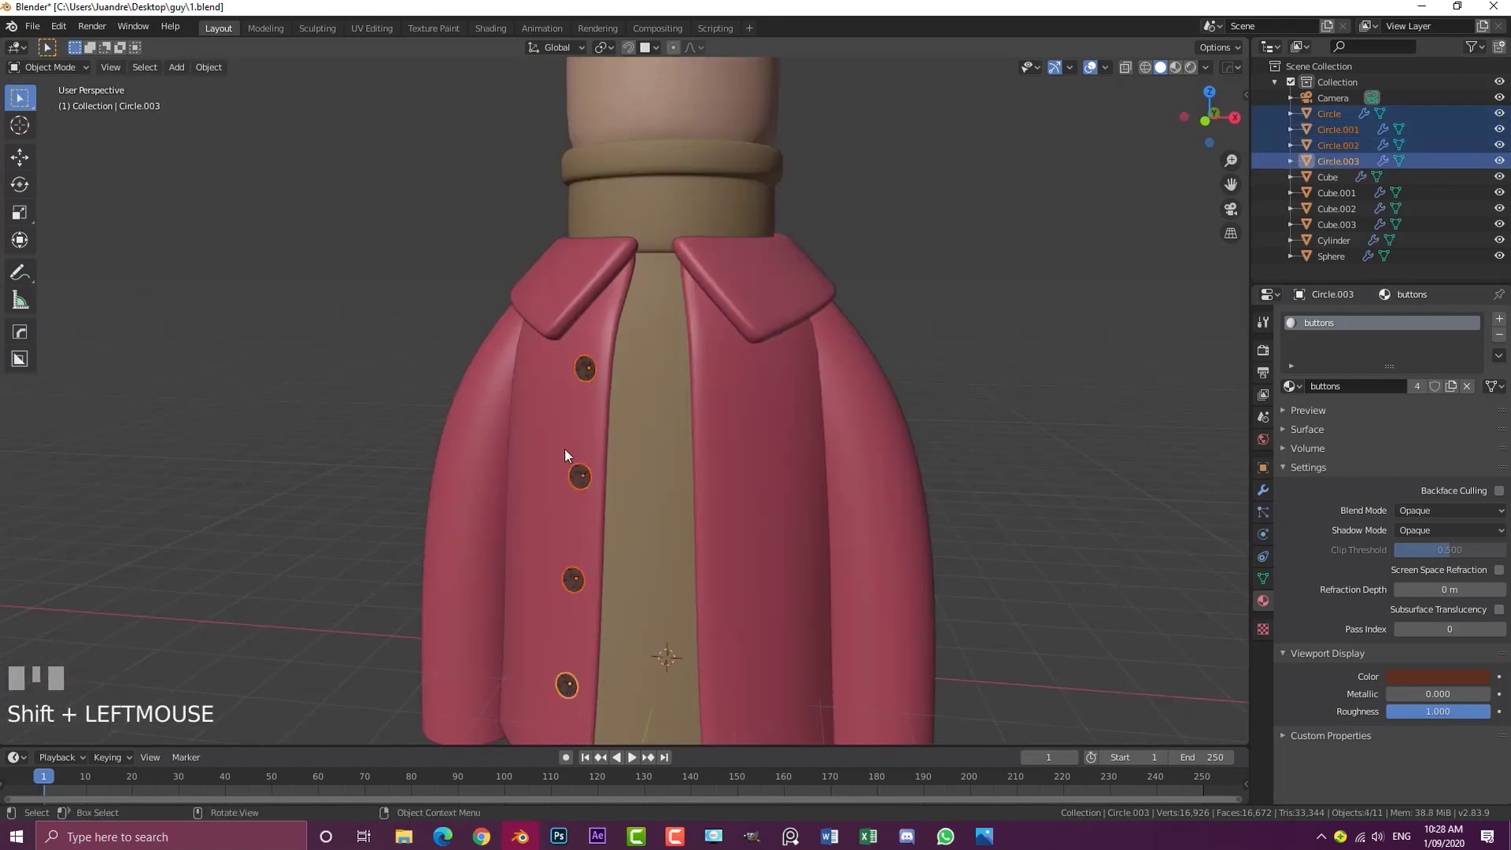
{"action": "left_click", "coordinate": [606, 47]}
{"action": "left_click", "coordinate": [639, 99]}
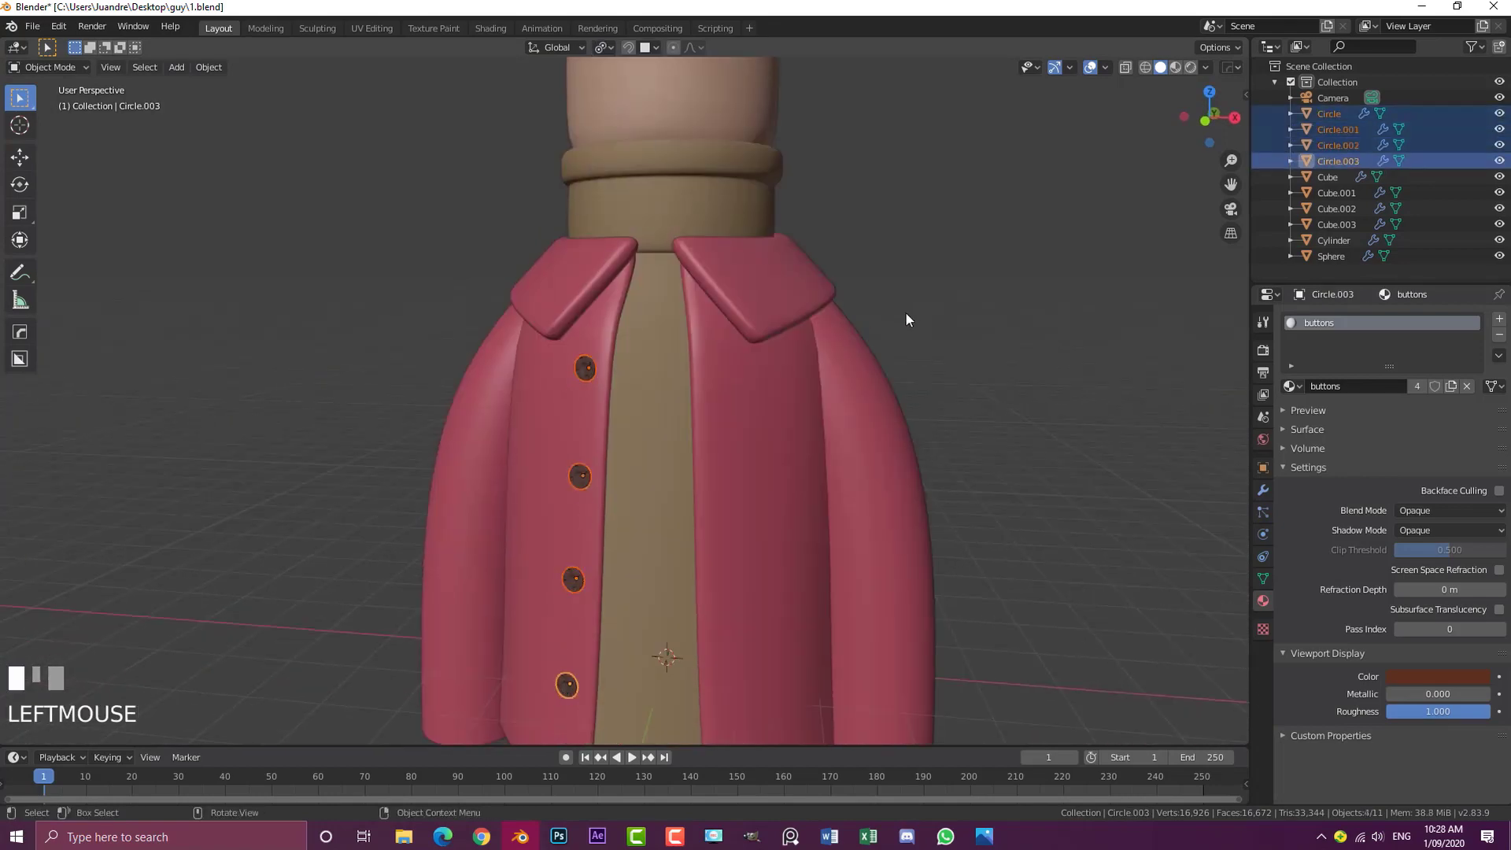
{"action": "key", "text": "s"}
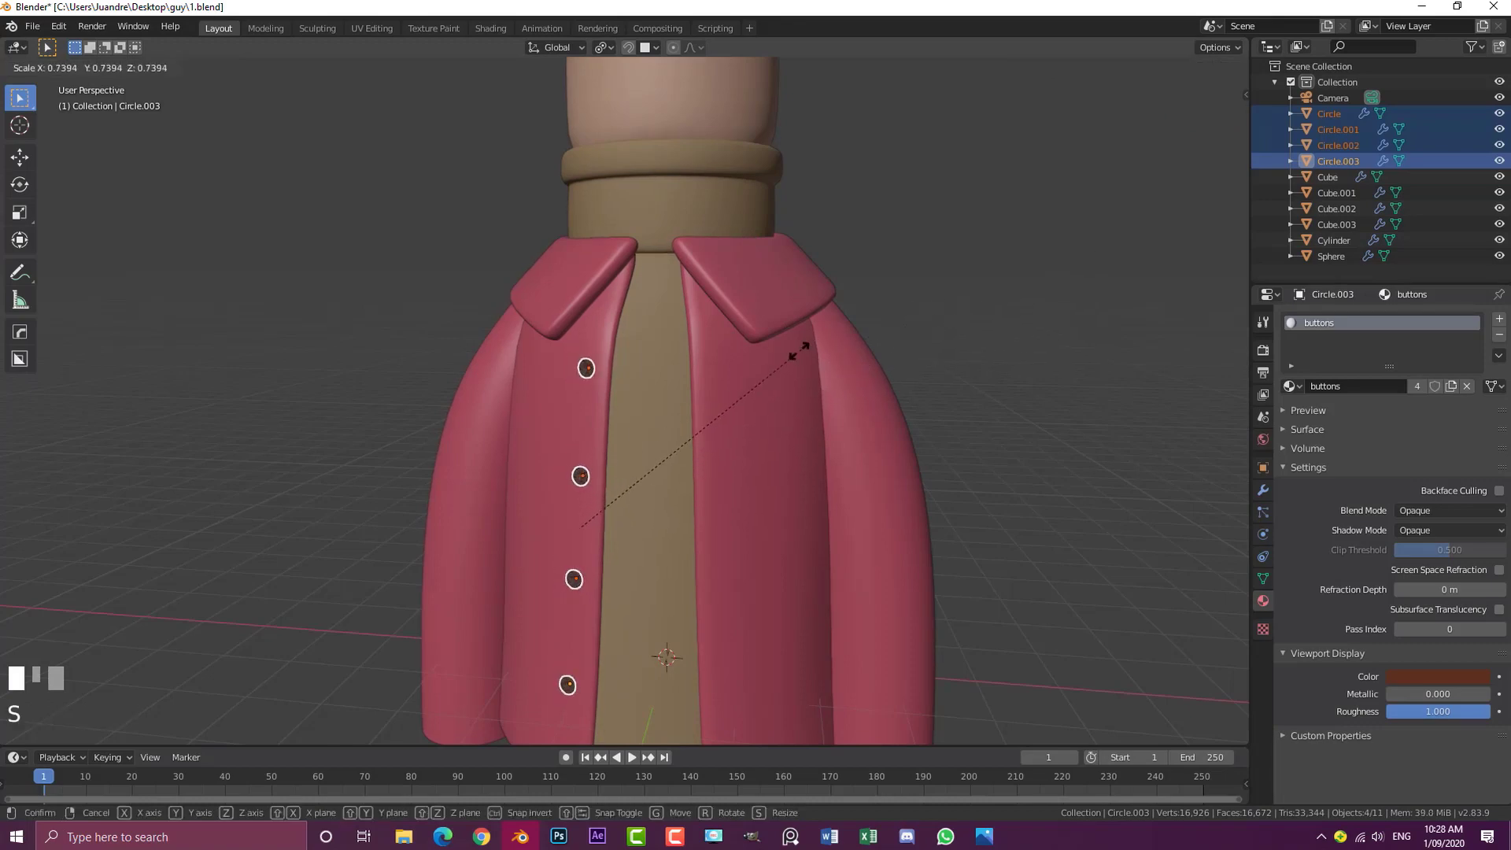
{"action": "left_click", "coordinate": [808, 332]}
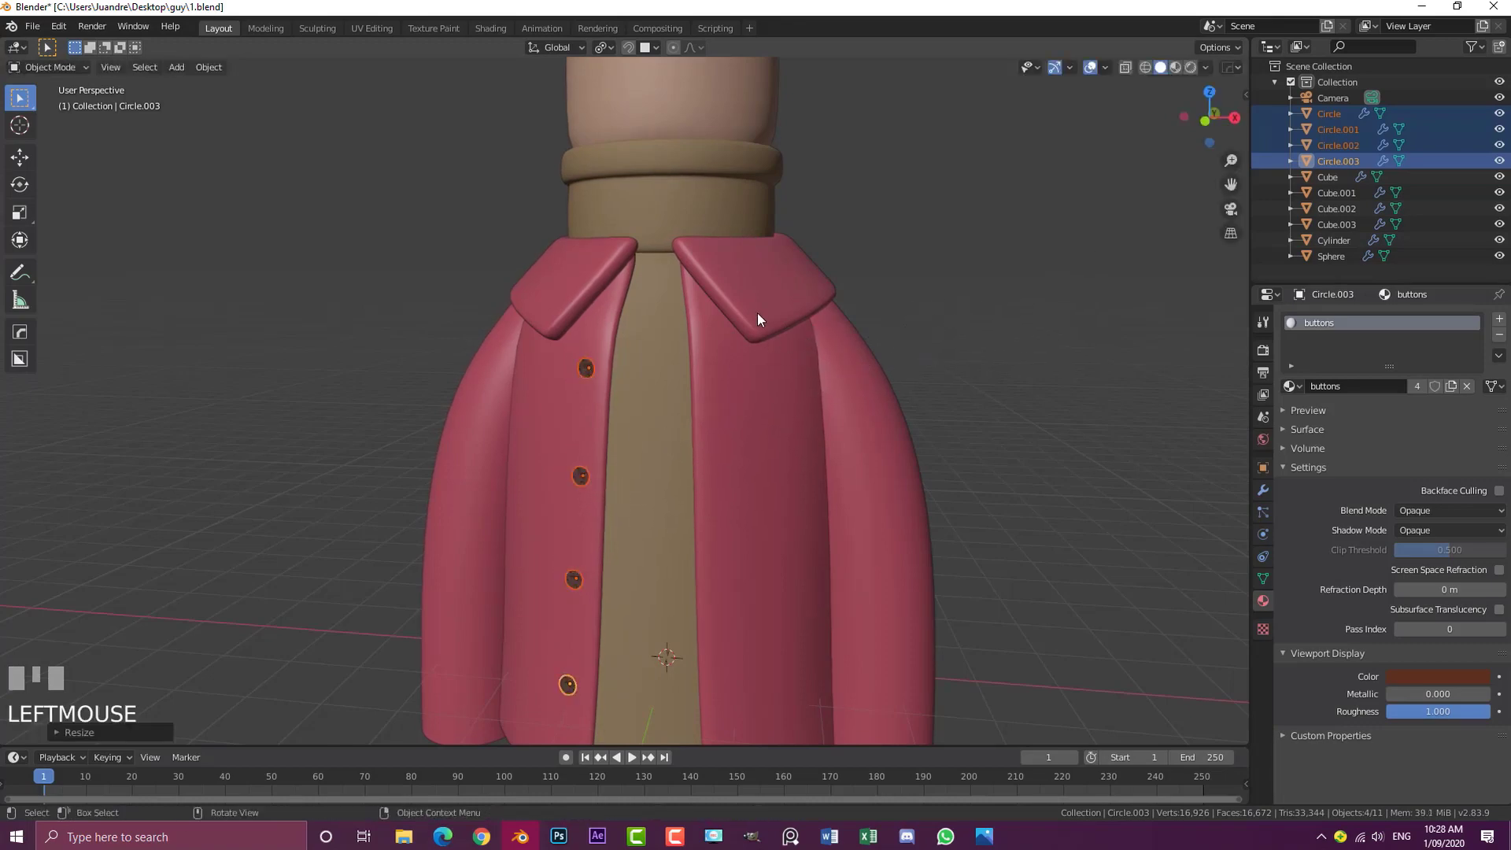
{"action": "left_click", "coordinate": [606, 49]}
Tilt the top button about 5° from the side and move it inward against the jacket front
{"action": "middle_click_drag", "start_coordinate": [778, 176], "coordinate": [710, 305]}
{"action": "scroll", "coordinate": [710, 302], "scroll_direction": "up", "scroll_amount": 2}
{"action": "key", "text": "g"}
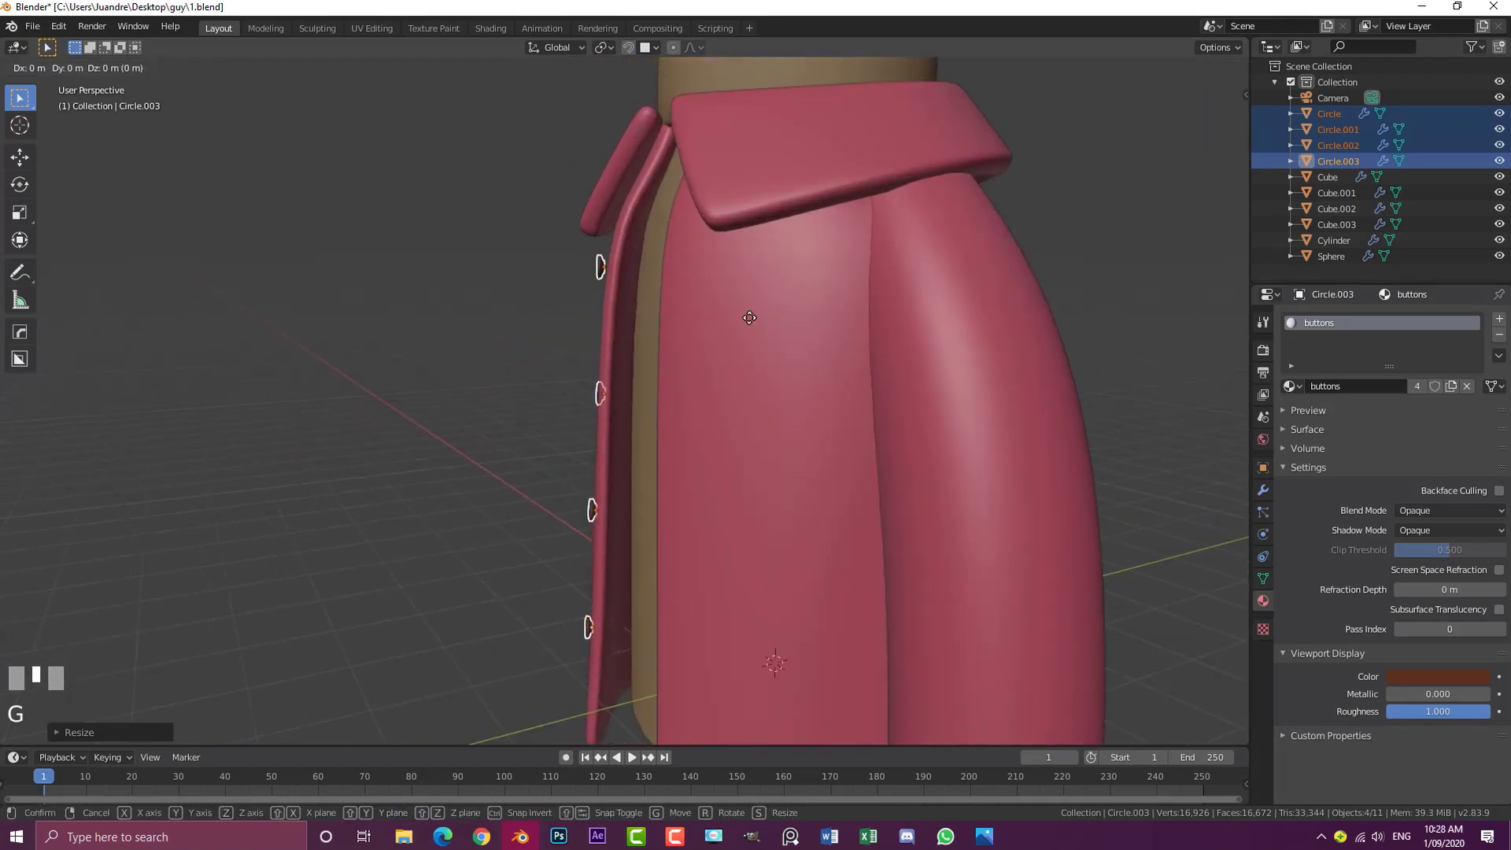
{"action": "right_click", "coordinate": [749, 317]}
{"action": "left_click", "coordinate": [598, 267]}
{"action": "key", "text": "r"}
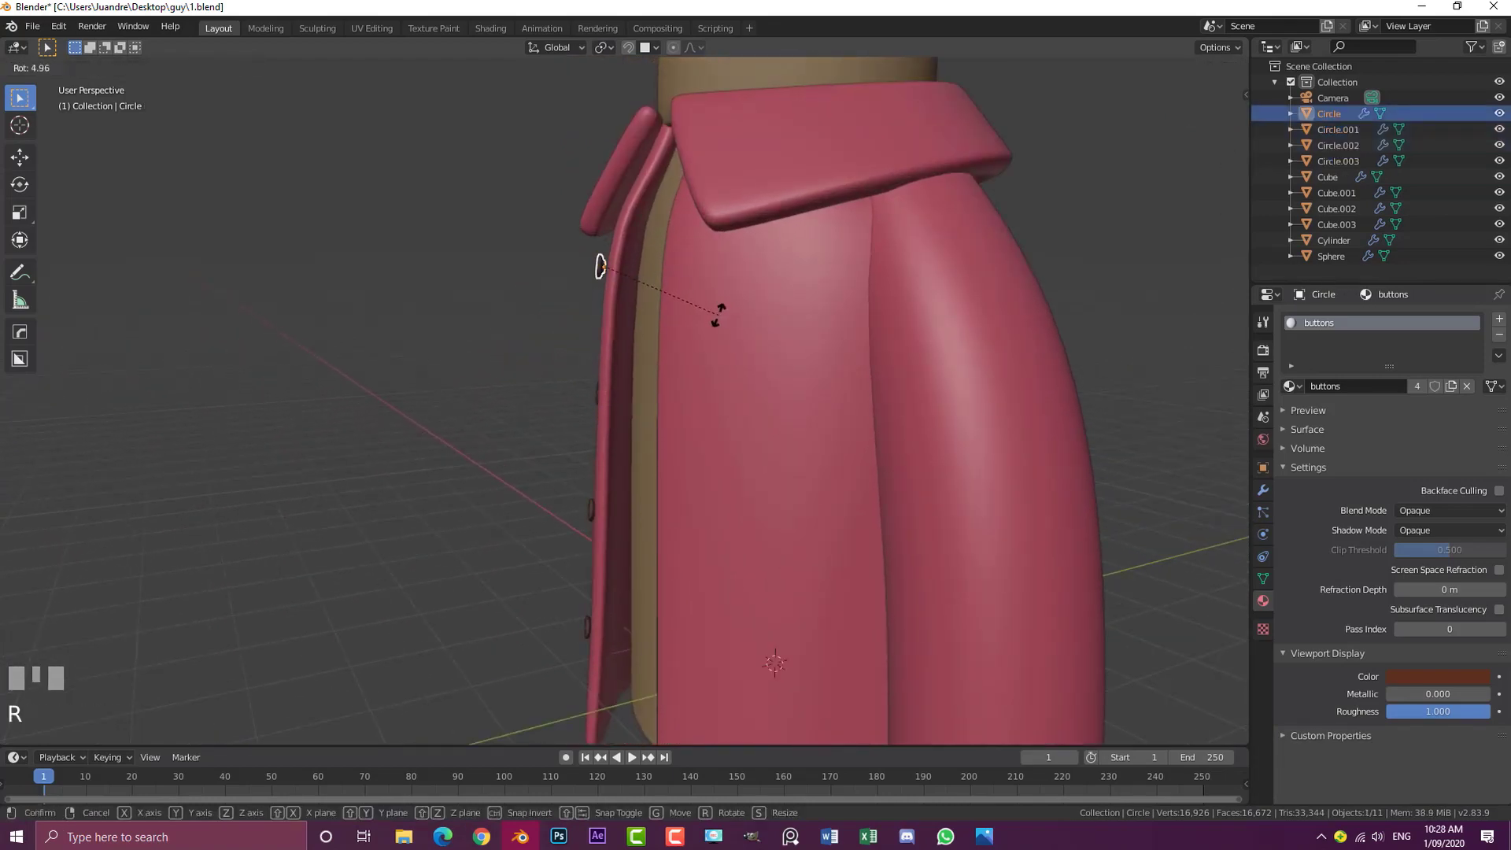
{"action": "left_click", "coordinate": [715, 319]}
{"action": "key", "text": "g"}
{"action": "left_click", "coordinate": [727, 324], "text": "shift"}
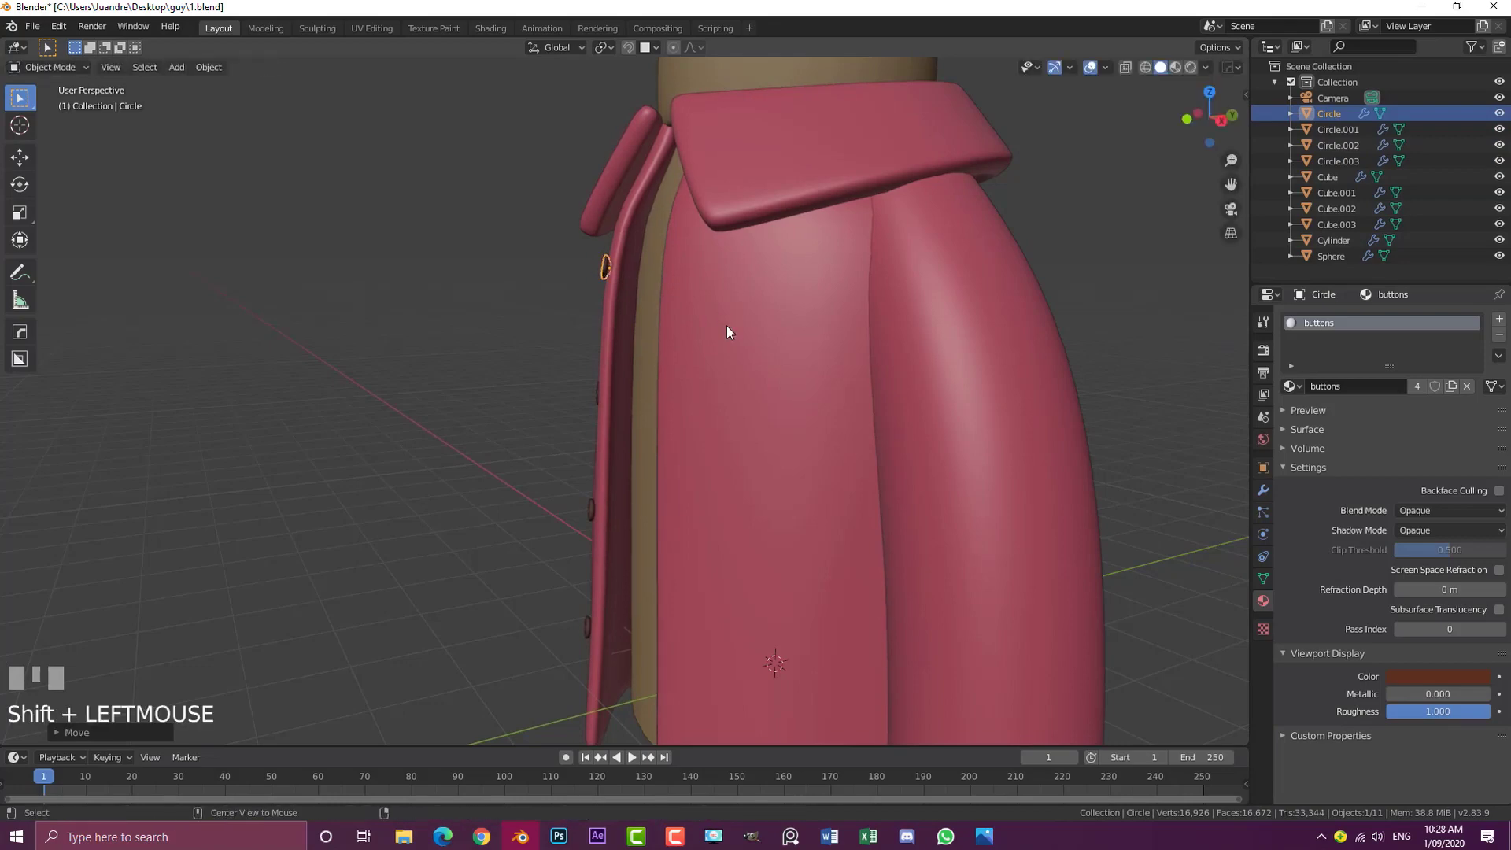
{"action": "key", "text": "alt+a"}
Adjust the second button's depth so it sits against the jacket surface
{"action": "middle_click_drag", "start_coordinate": [666, 357], "coordinate": [649, 403]}
{"action": "scroll", "coordinate": [626, 258], "scroll_direction": "up", "scroll_amount": 4}
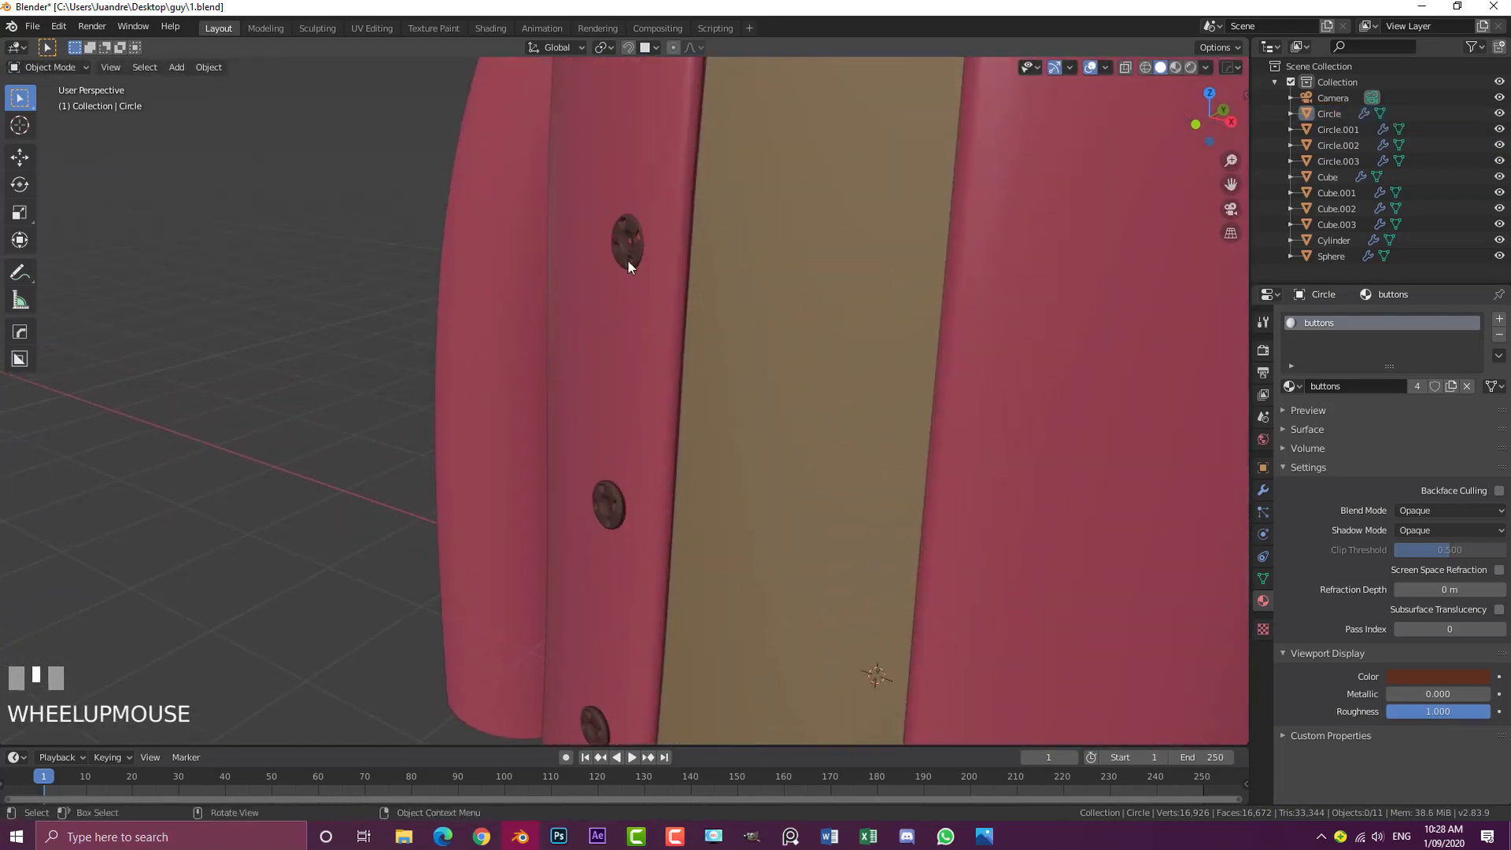
{"action": "left_click", "coordinate": [626, 257]}
{"action": "middle_click_drag", "start_coordinate": [674, 261], "coordinate": [659, 272]}
{"action": "key", "text": "g"}
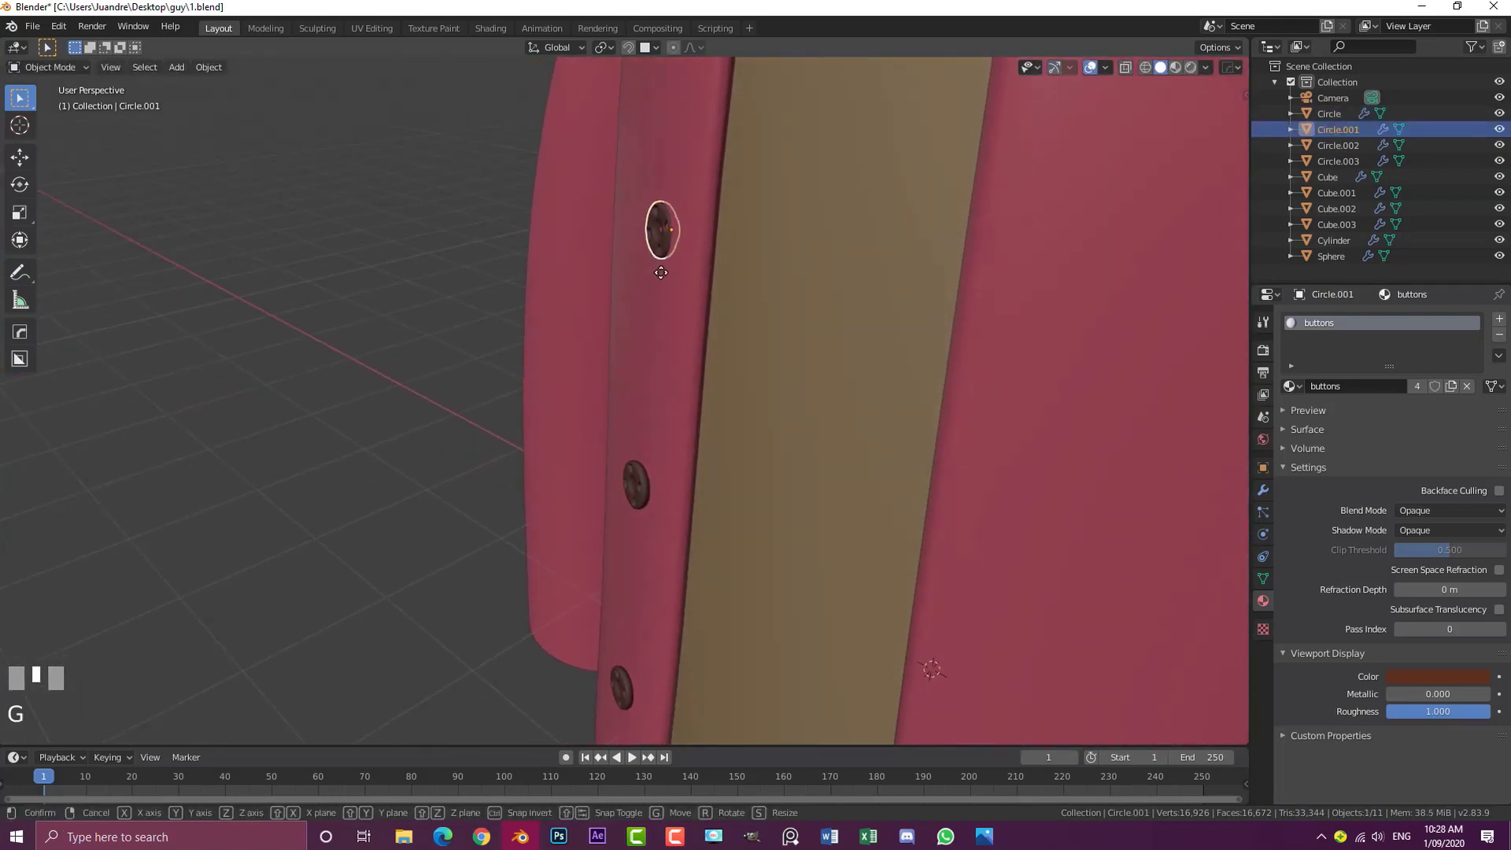
{"action": "left_click", "coordinate": [671, 400]}
{"action": "key", "text": "alt+a"}
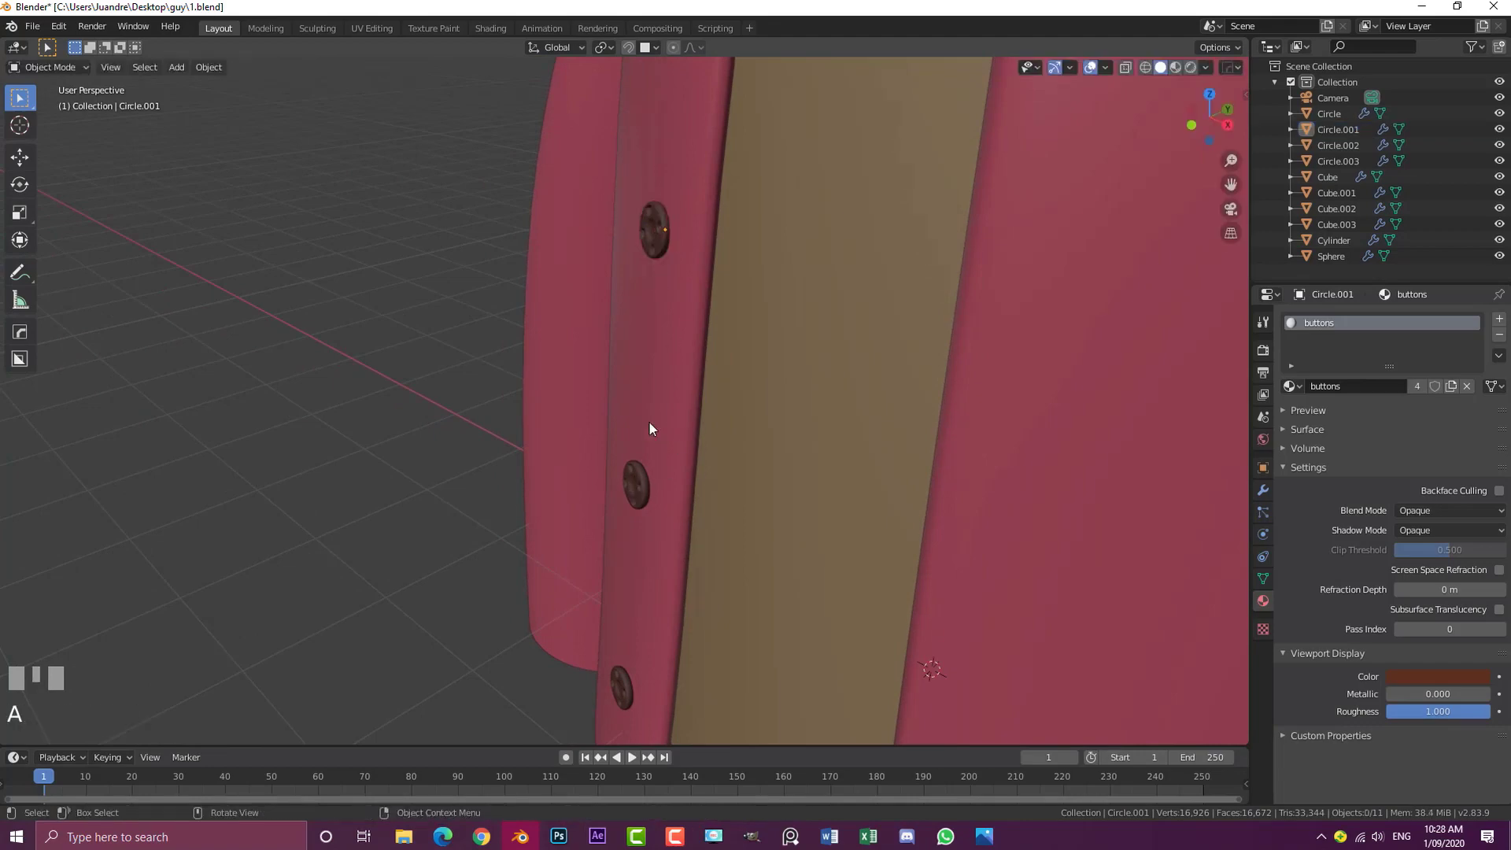
Move the third jacket button along its local Z axis so it sits against the jacket surface, and deselect it
{"action": "middle_click_drag", "start_coordinate": [649, 425], "coordinate": [609, 455]}
{"action": "left_click", "coordinate": [626, 439]}
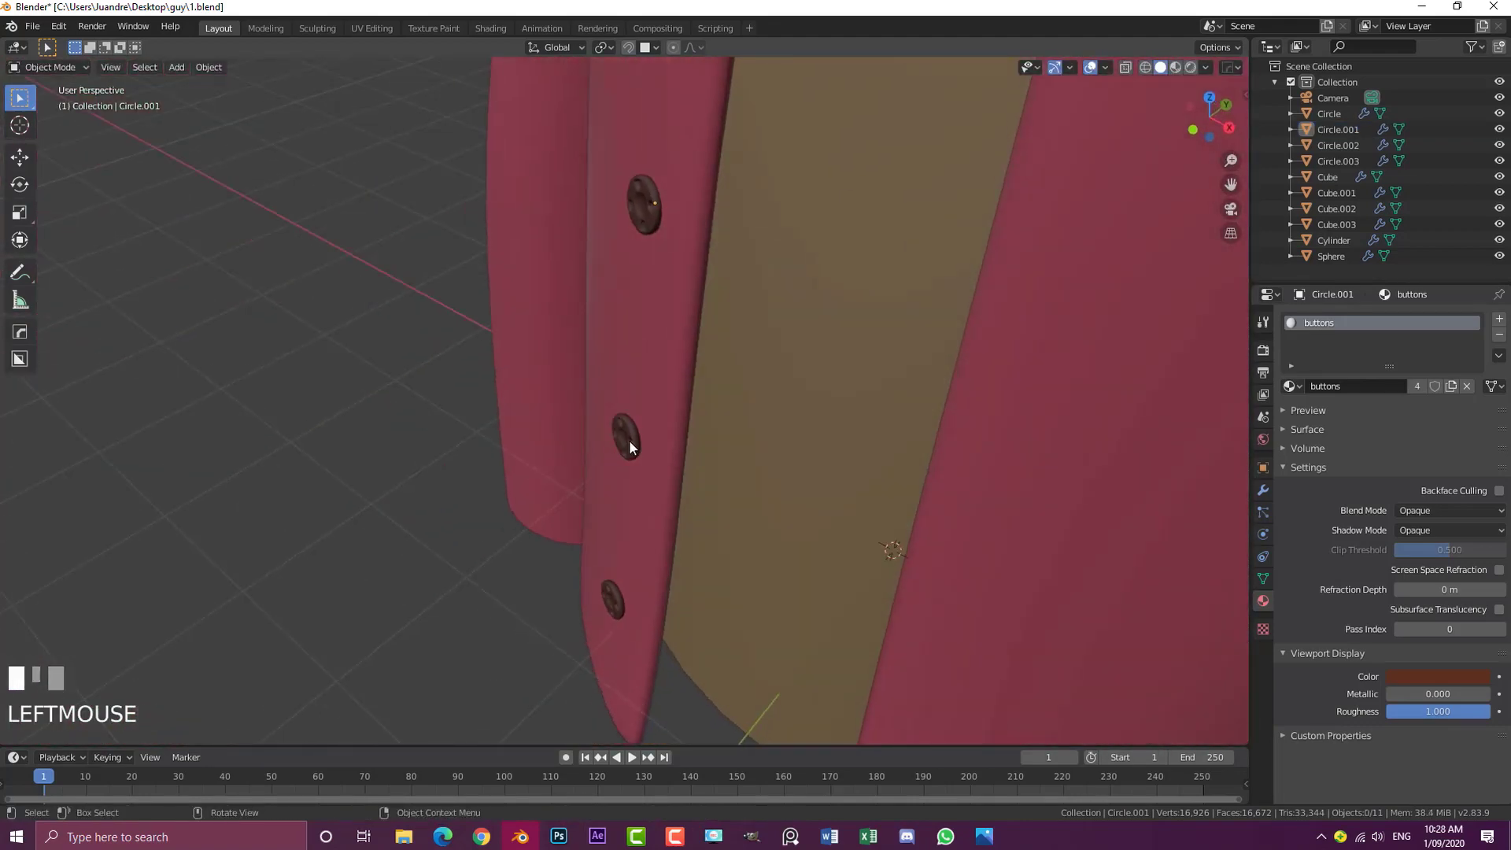
{"action": "key", "text": "g"}
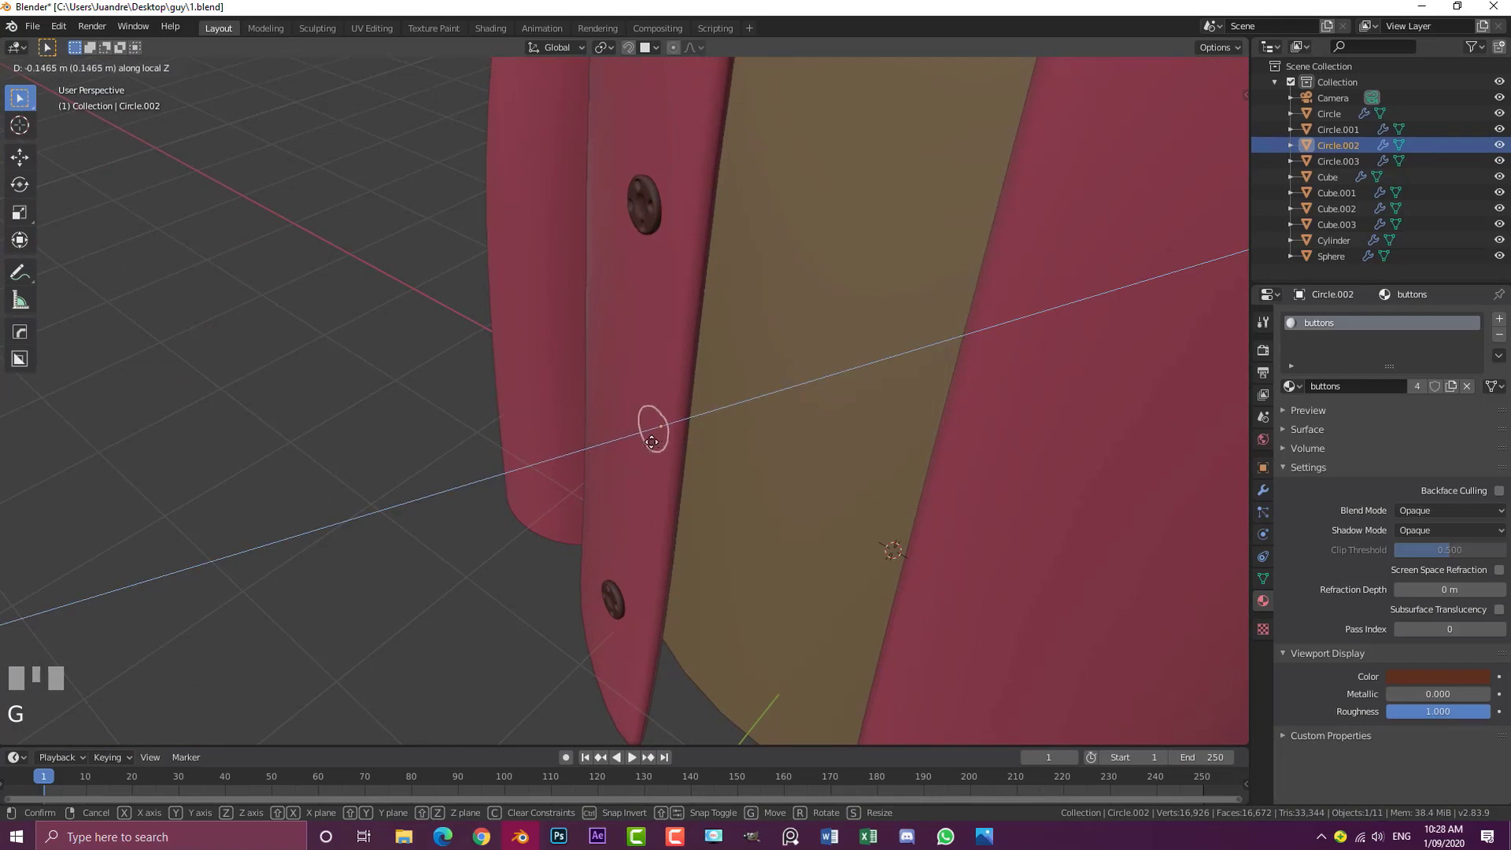
{"action": "left_click", "coordinate": [637, 451]}
{"action": "key", "text": "alt+a"}
{"action": "middle_click_drag", "start_coordinate": [641, 450], "coordinate": [682, 385]}
{"action": "scroll", "coordinate": [681, 385], "scroll_direction": "down", "scroll_amount": 3}
{"action": "scroll", "coordinate": [682, 385], "scroll_direction": "down", "scroll_amount": 2}
{"action": "middle_click_drag", "start_coordinate": [556, 365], "coordinate": [622, 336]}
{"action": "scroll", "coordinate": [665, 329], "scroll_direction": "down", "scroll_amount": 3}
Add a plane mesh to the scene from the front view
{"action": "key", "text": "KP_1"}
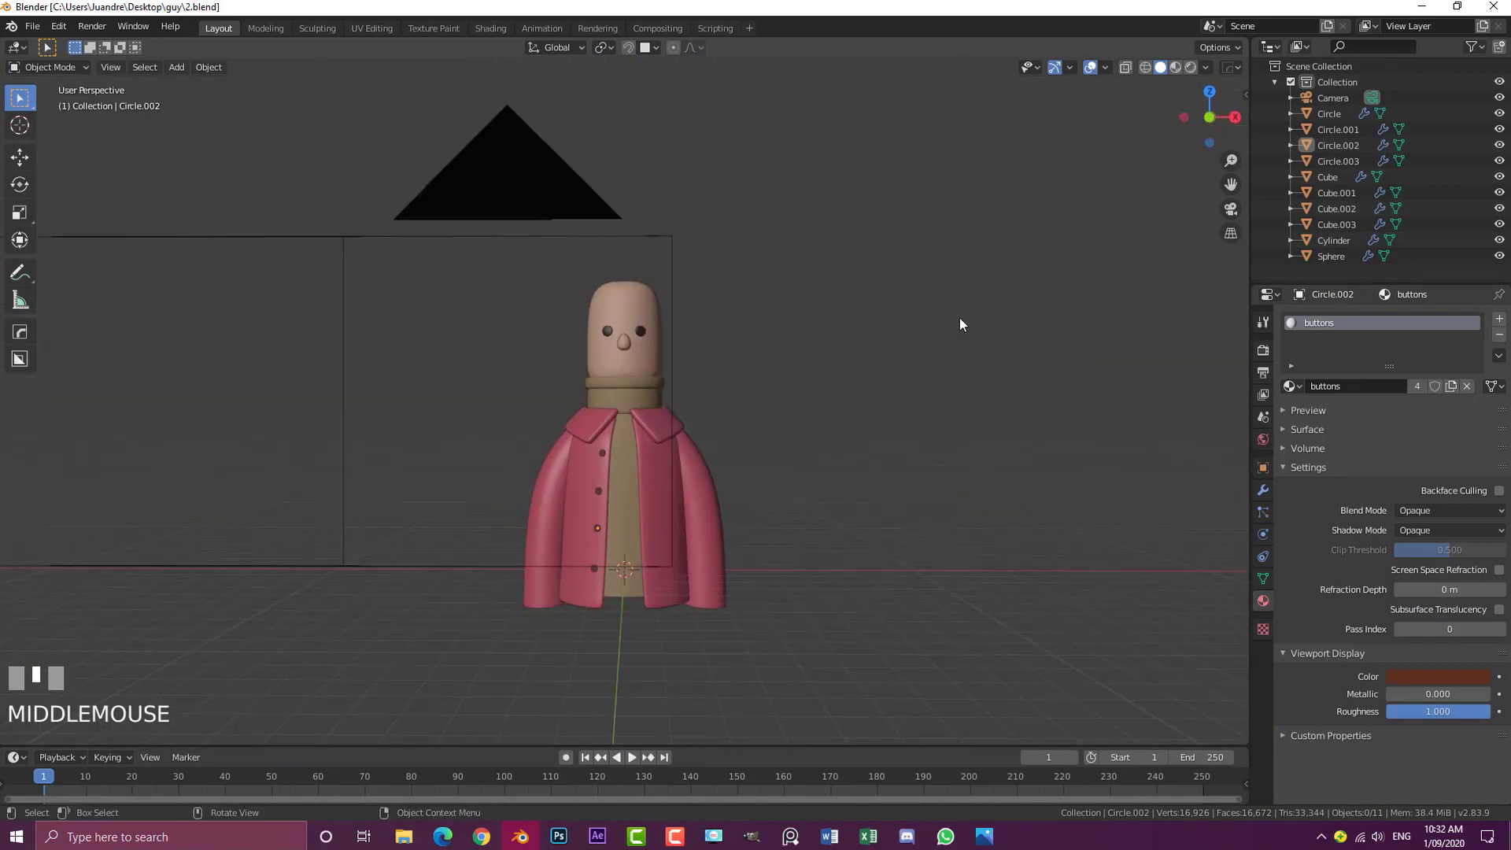
{"action": "key", "text": "KP_1"}
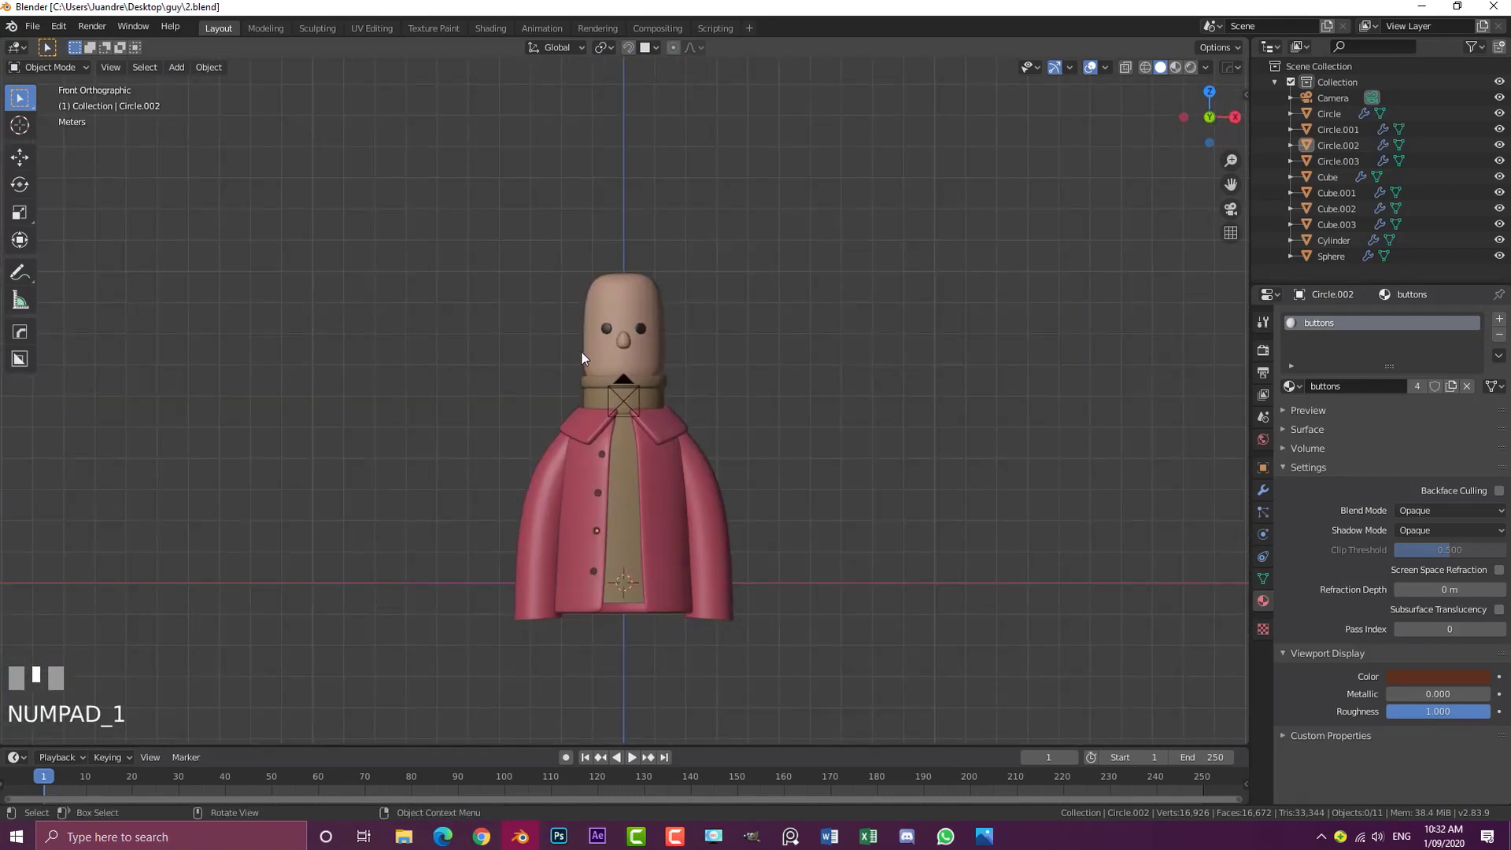
{"action": "scroll", "coordinate": [571, 401], "scroll_direction": "up", "scroll_amount": 5}
{"action": "key", "text": "shift+a"}
{"action": "mouse_move", "coordinate": [566, 399]}
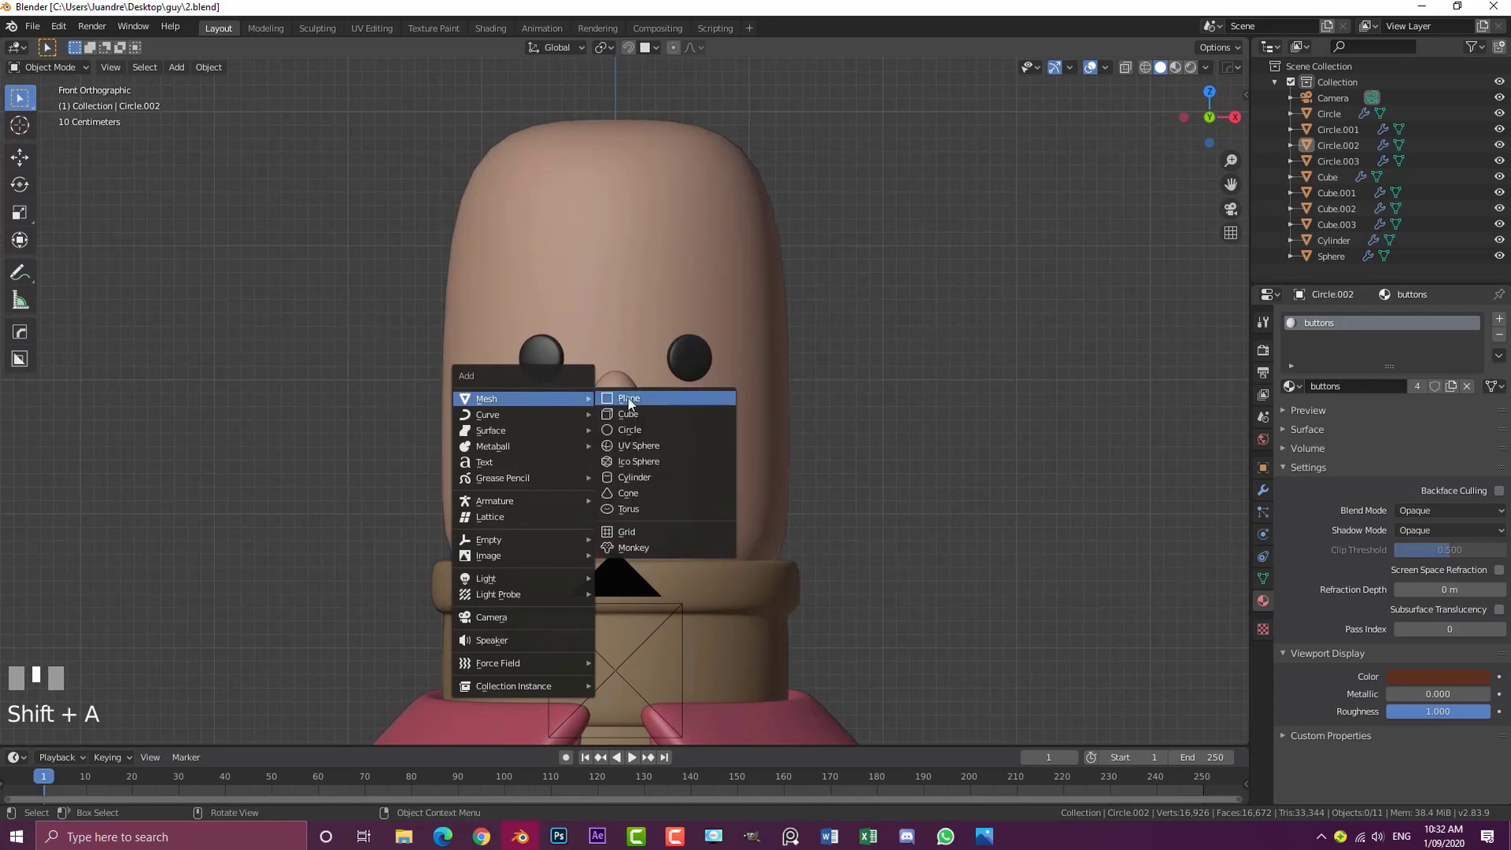
{"action": "left_click", "coordinate": [637, 398]}
Move the plane up beside the character's head and rotate it 90° around the X axis
{"action": "scroll", "coordinate": [611, 428], "scroll_direction": "down", "scroll_amount": 3}
{"action": "middle_click_drag", "start_coordinate": [611, 428], "coordinate": [577, 383], "text": "shift"}
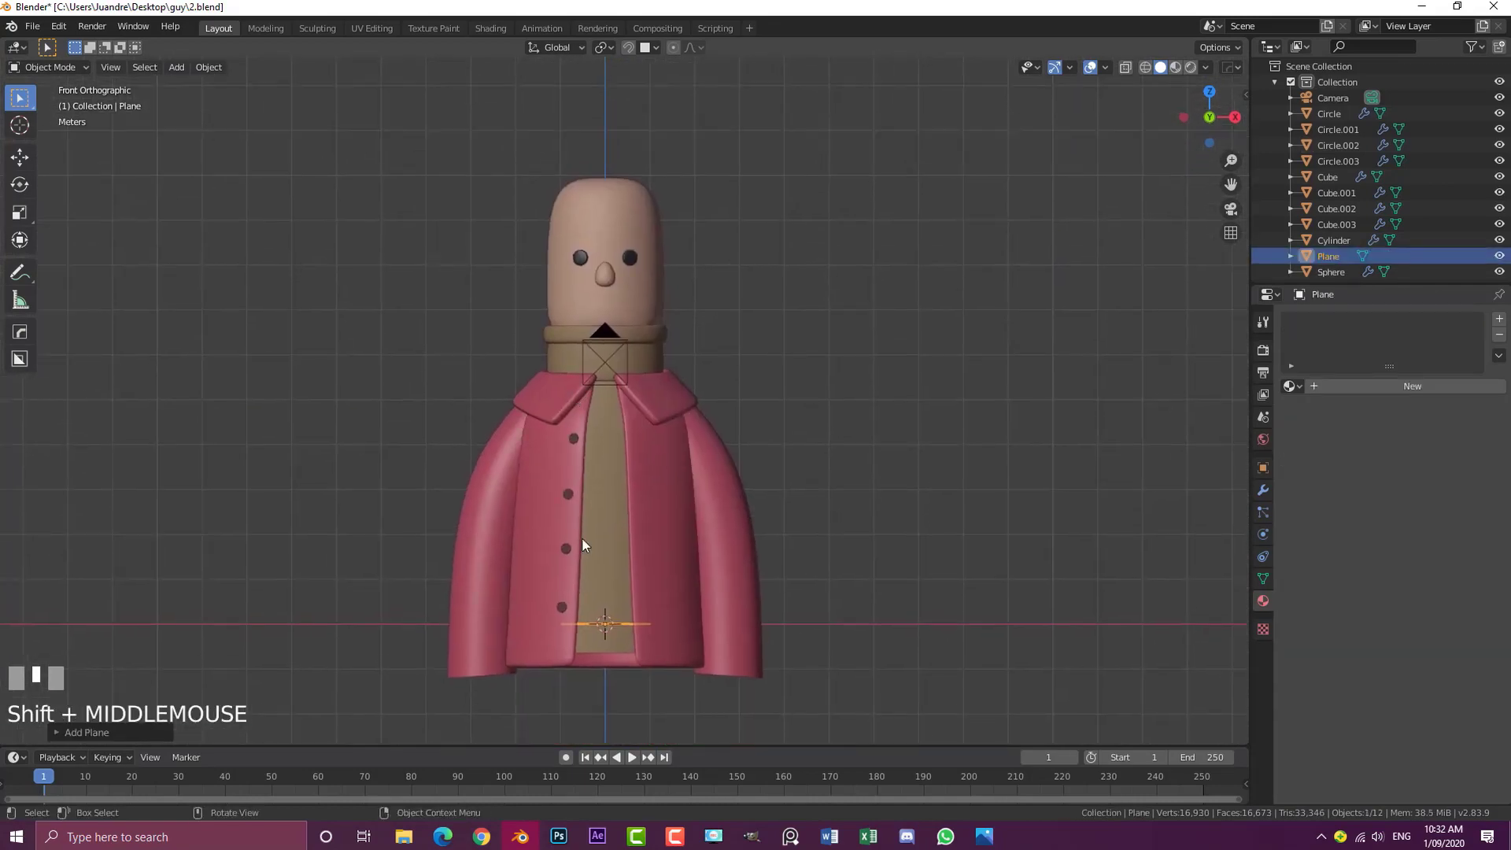
{"action": "key", "text": "g"}
{"action": "left_click", "coordinate": [696, 236]}
{"action": "middle_click_drag", "start_coordinate": [696, 237], "coordinate": [703, 365], "text": "shift"}
{"action": "scroll", "coordinate": [704, 365], "scroll_direction": "up", "scroll_amount": 2}
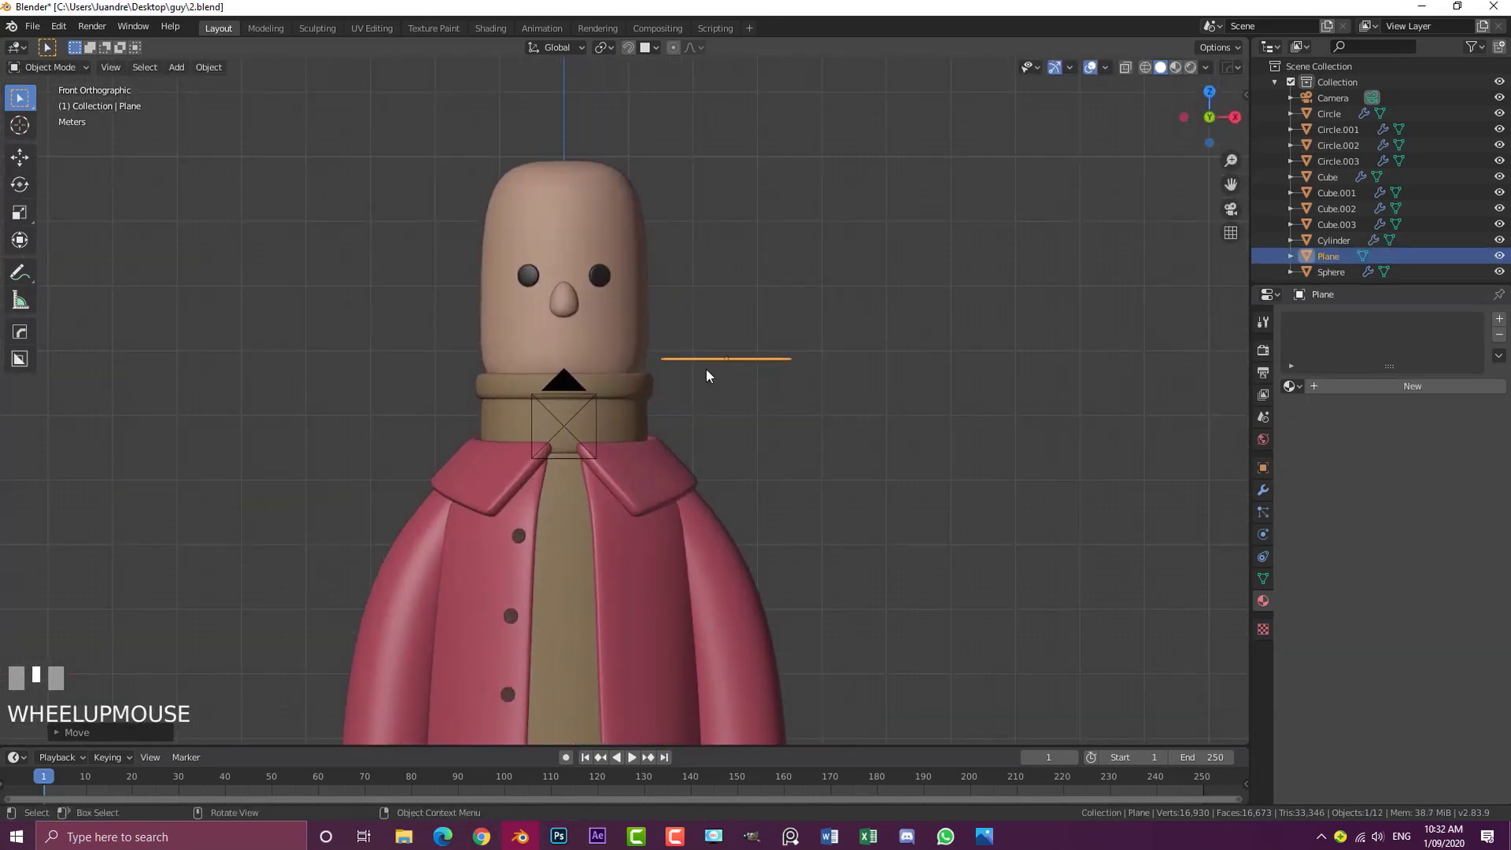
{"action": "type", "text": "rx90"}
{"action": "key", "text": "Return"}
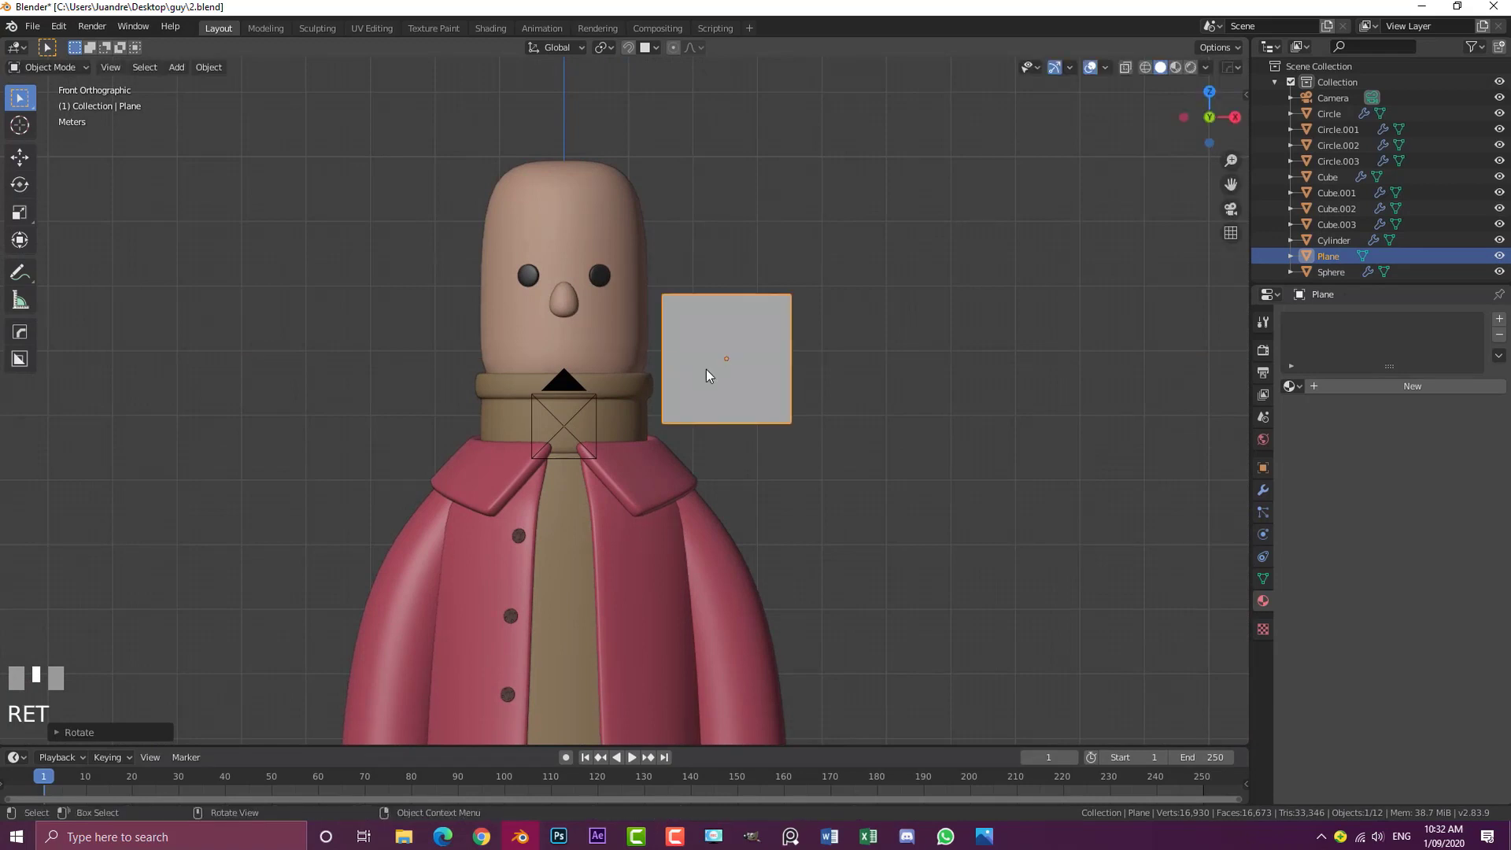
Add a Mirror modifier on the X axis to the plane, using the head (Cube) as the mirror object
{"action": "left_click", "coordinate": [1263, 489]}
{"action": "left_click", "coordinate": [1325, 318]}
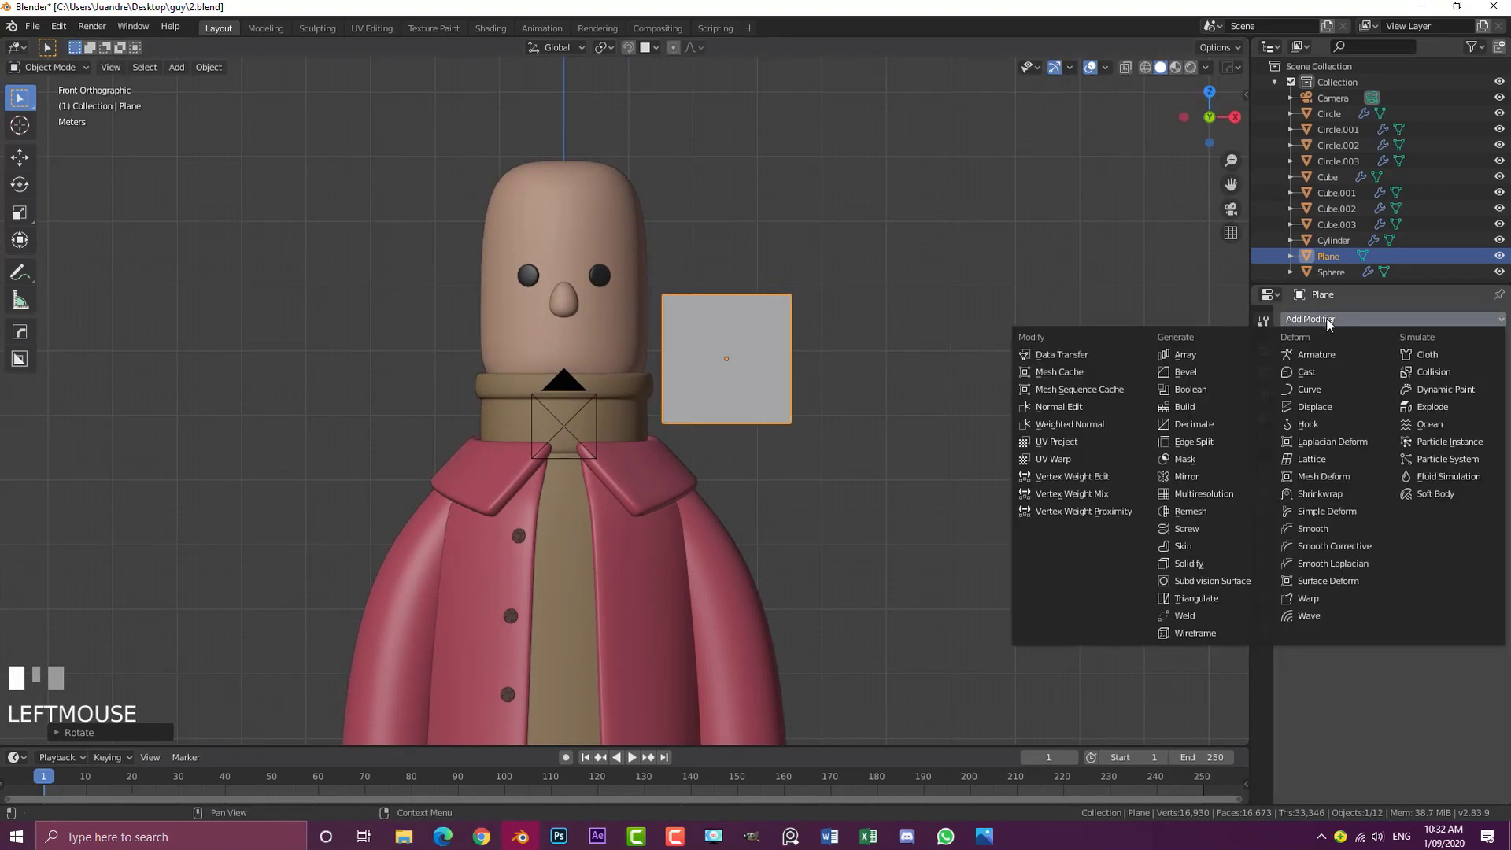
{"action": "left_click", "coordinate": [1220, 477]}
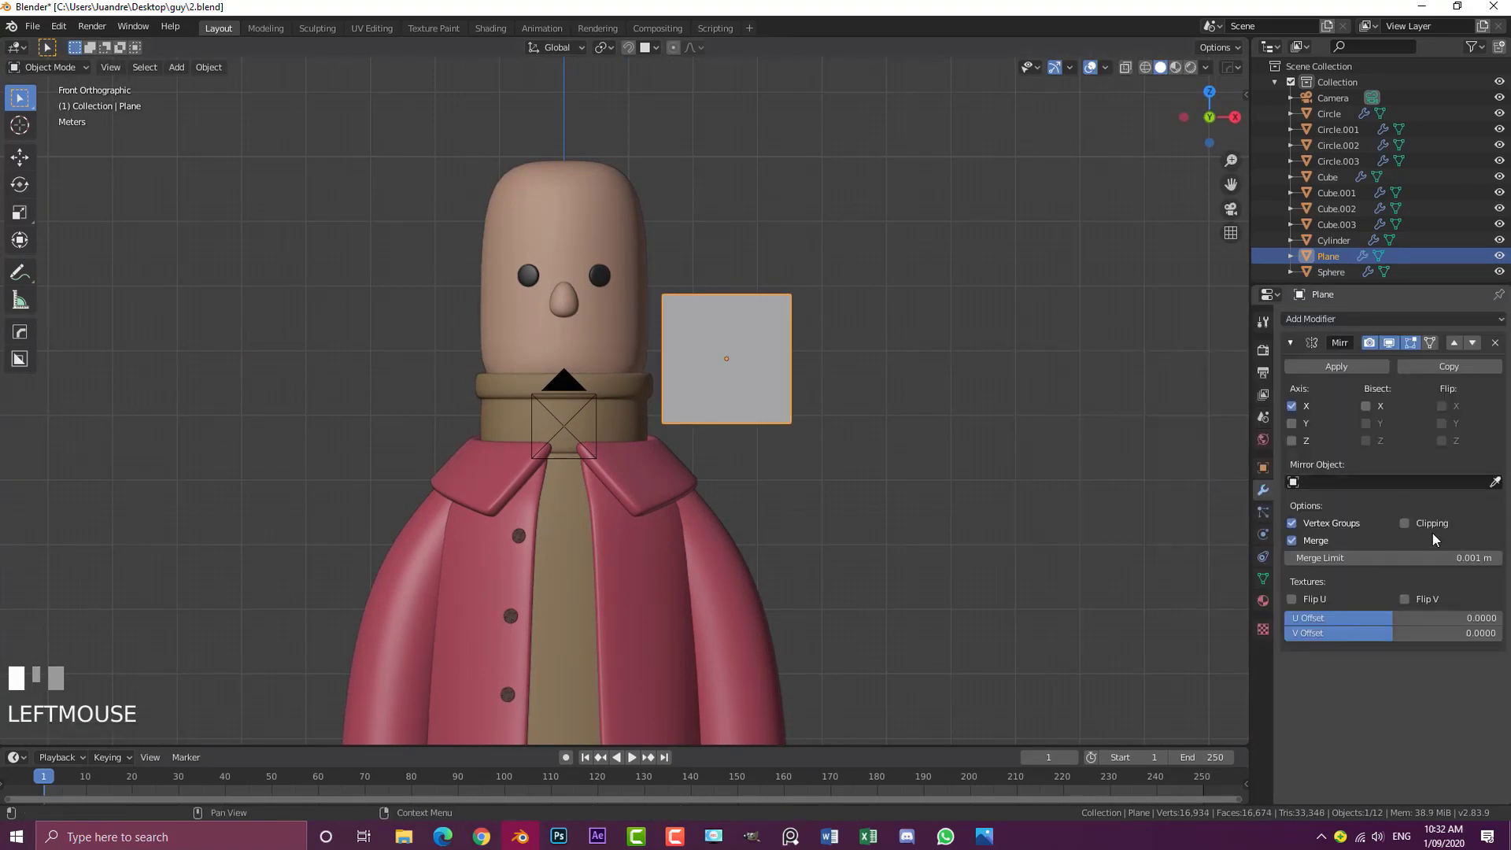
{"action": "left_click", "coordinate": [606, 228]}
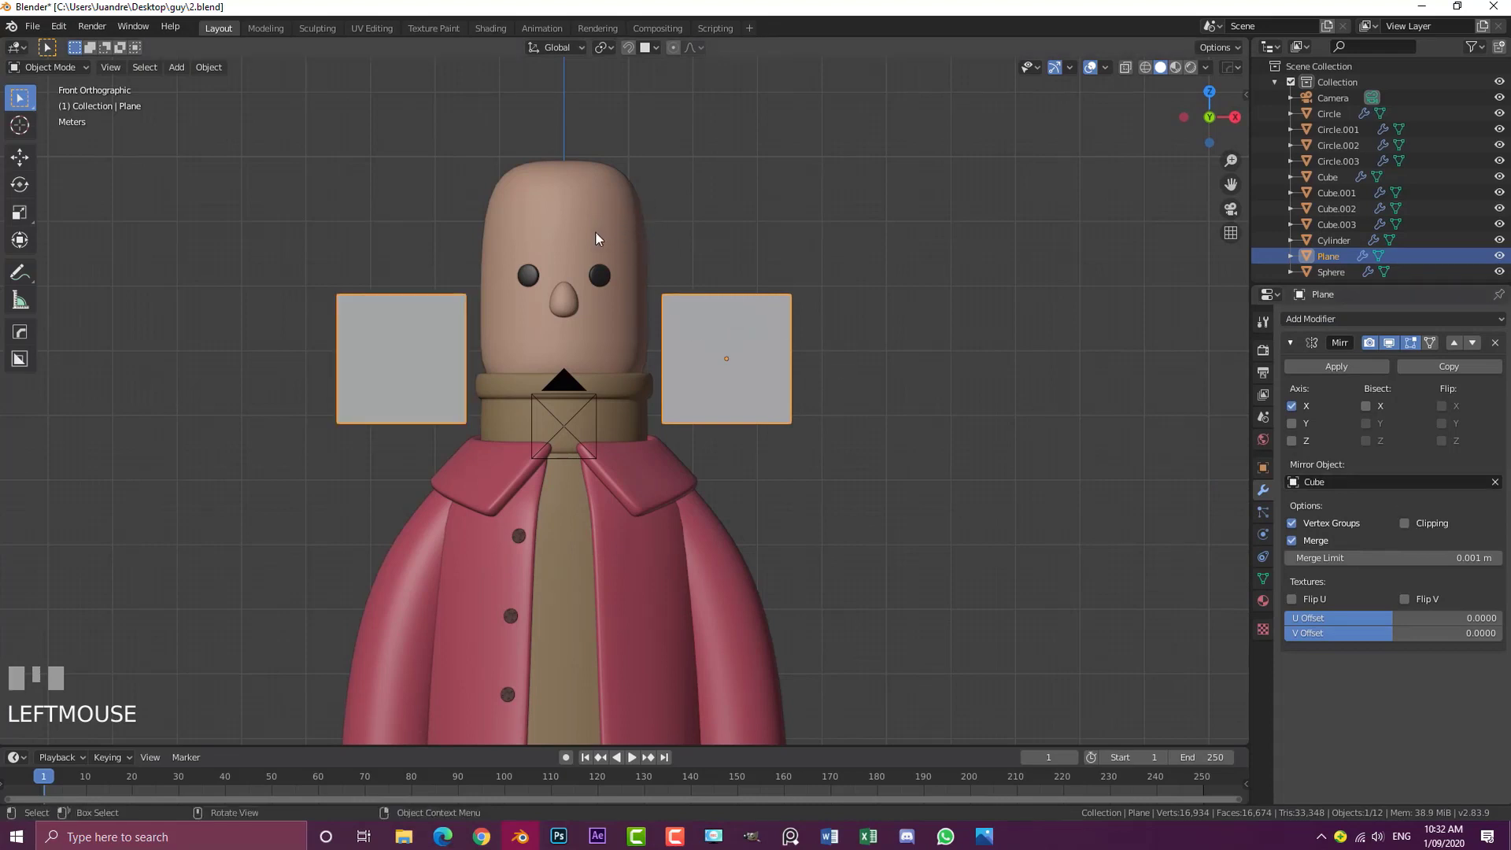
Scale the mirrored plane down and position it just below the character's nose
{"action": "scroll", "coordinate": [920, 496], "scroll_direction": "up", "scroll_amount": 3}
{"action": "key", "text": "s"}
{"action": "left_click", "coordinate": [826, 386]}
{"action": "key", "text": "g"}
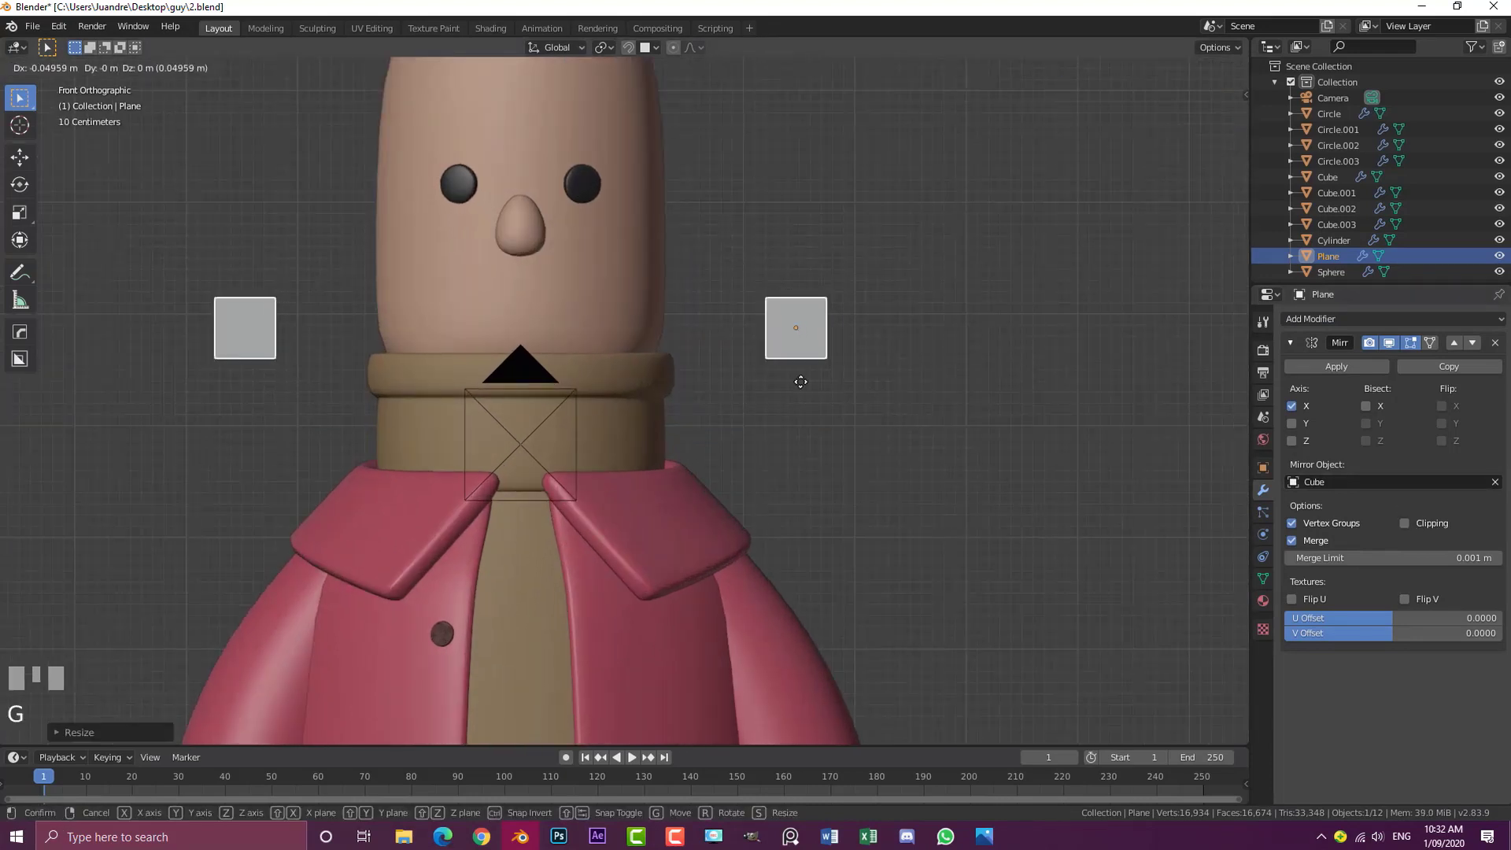
{"action": "left_click", "coordinate": [608, 350]}
Create a material named hair for the plane and set its viewport colour to brown, about hue 0.070, saturation 0.471, value 0.473
{"action": "left_click", "coordinate": [1263, 601]}
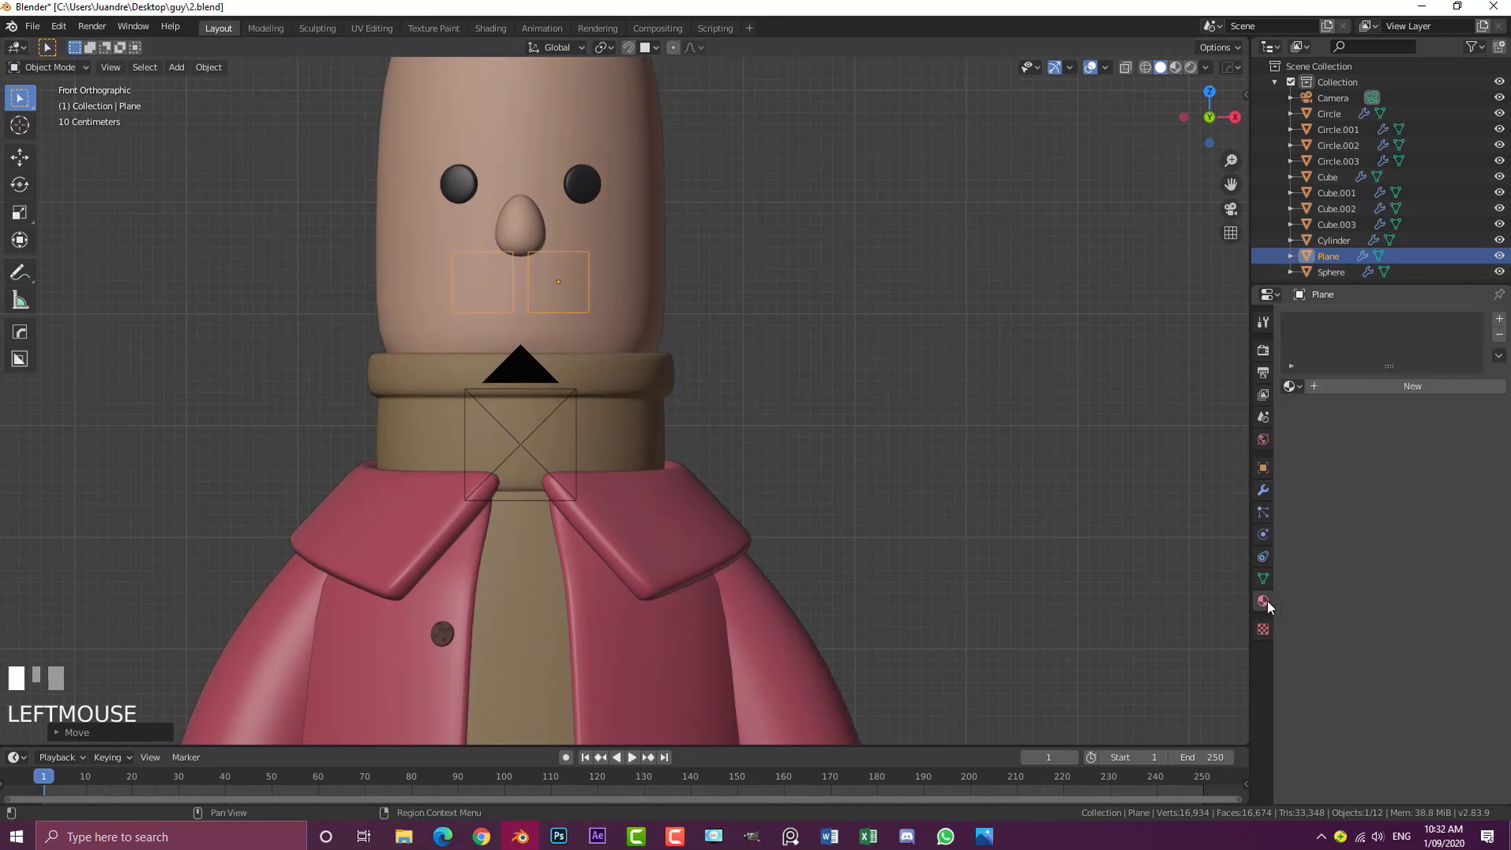
{"action": "left_click", "coordinate": [1359, 389]}
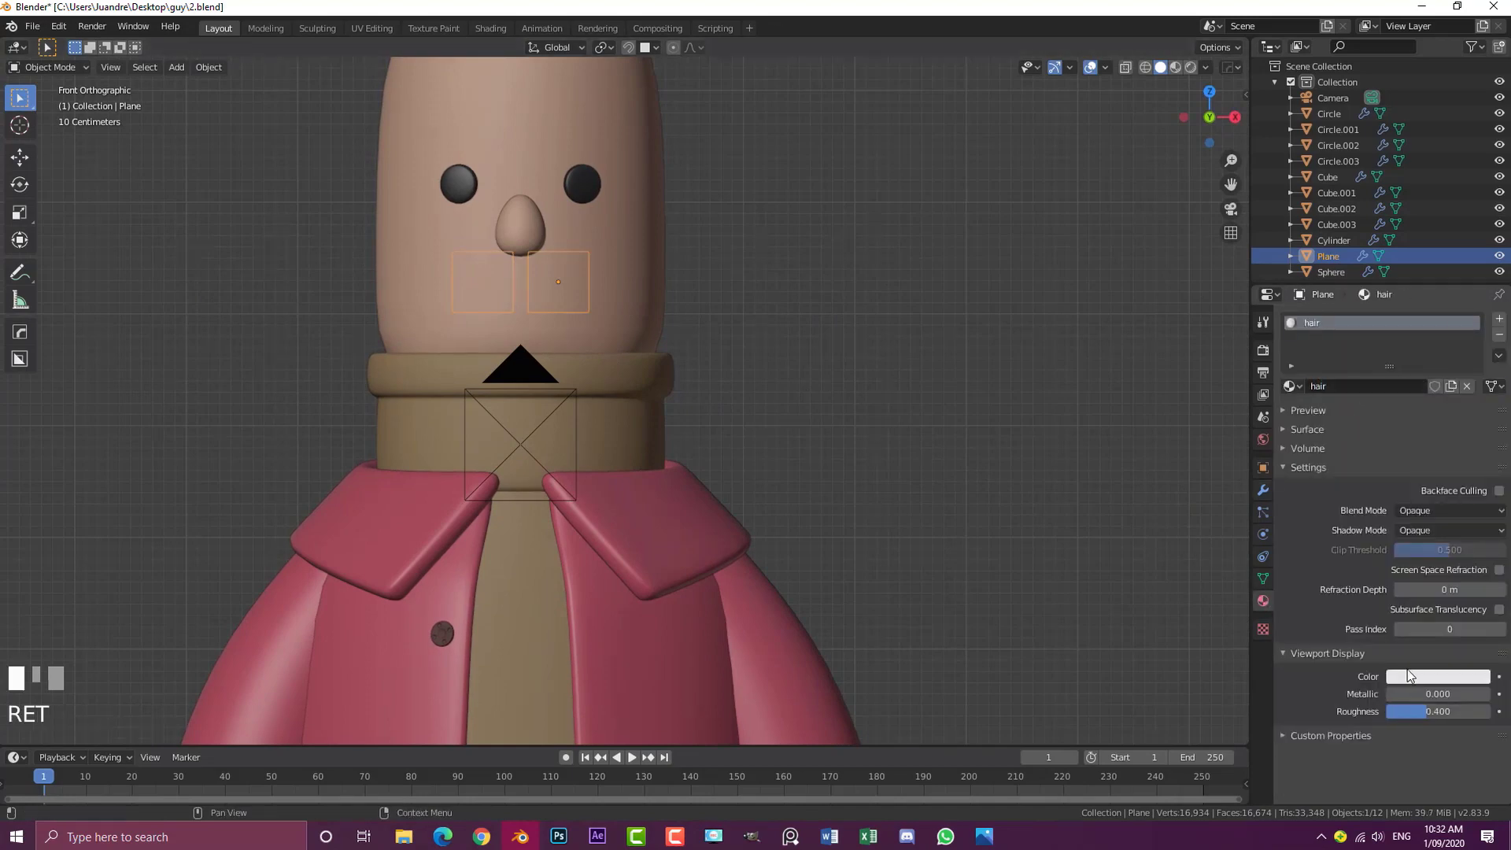
{"action": "left_click", "coordinate": [1409, 676]}
{"action": "left_click", "coordinate": [1397, 533]}
{"action": "left_click", "coordinate": [1486, 516]}
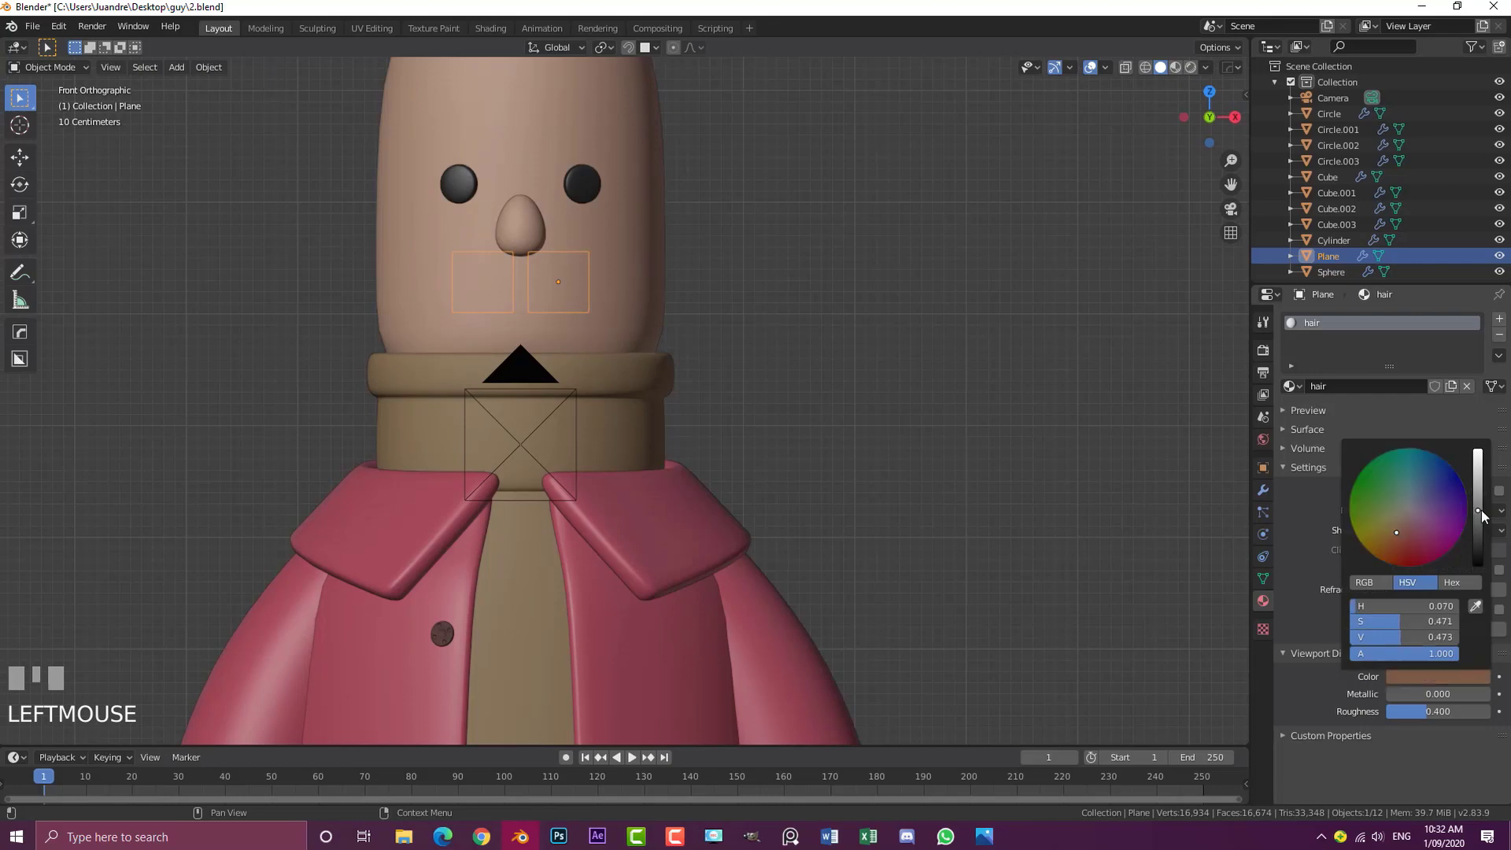
Move the plane forward along the global Y axis, about 1.48 m, until it sits in front of the face
{"action": "middle_click_drag", "start_coordinate": [614, 381], "coordinate": [598, 421]}
{"action": "key", "text": "g"}
{"action": "left_click", "coordinate": [598, 421]}
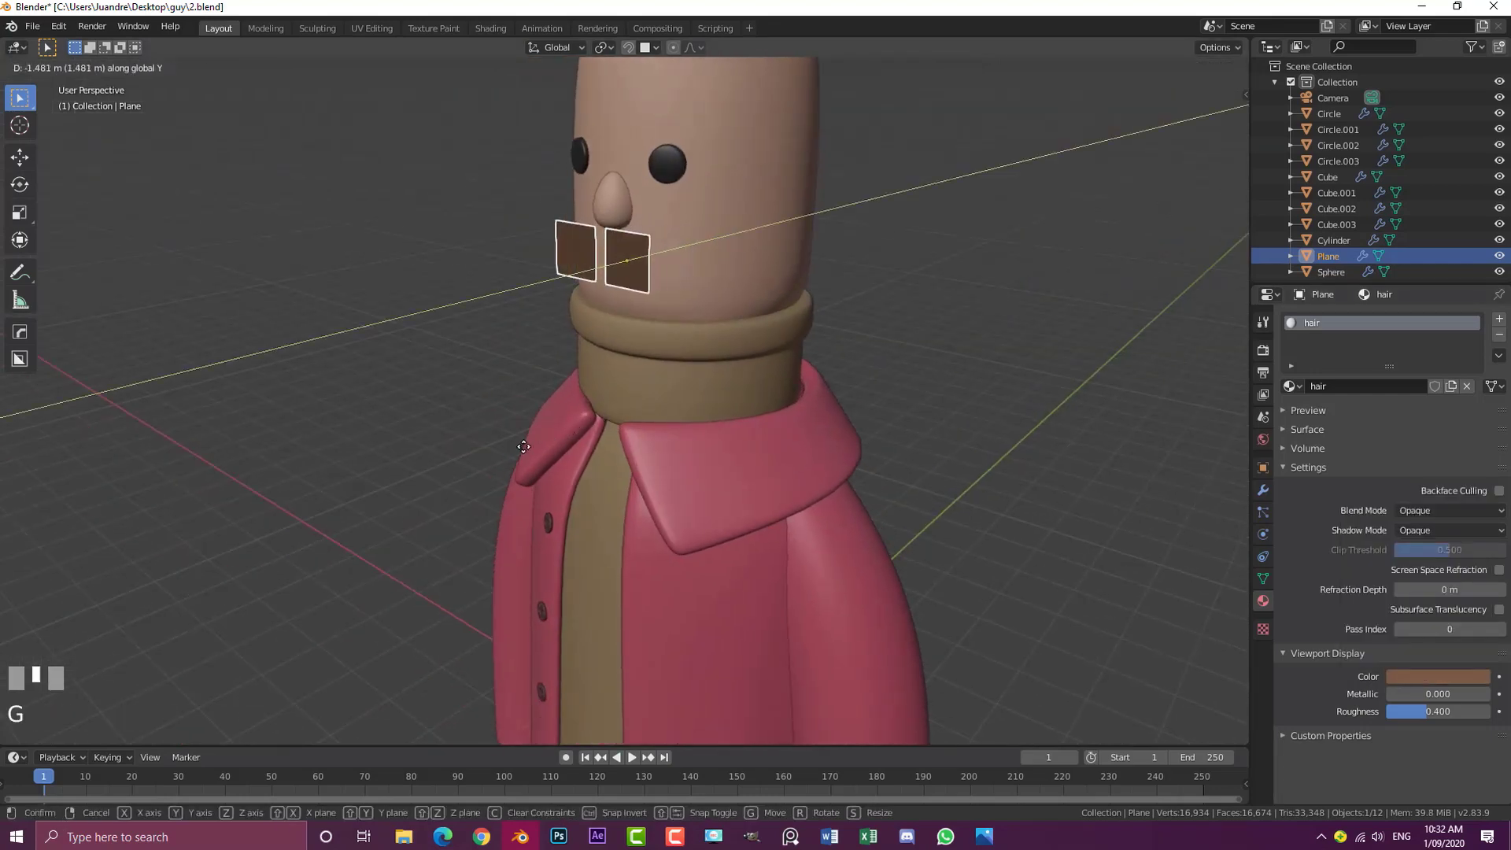
Scale the plane's inner edge down to about 0.38 and move it up under the nose
{"action": "key", "text": "KP_1"}
{"action": "middle_click_drag", "start_coordinate": [402, 330], "coordinate": [480, 395], "text": "shift"}
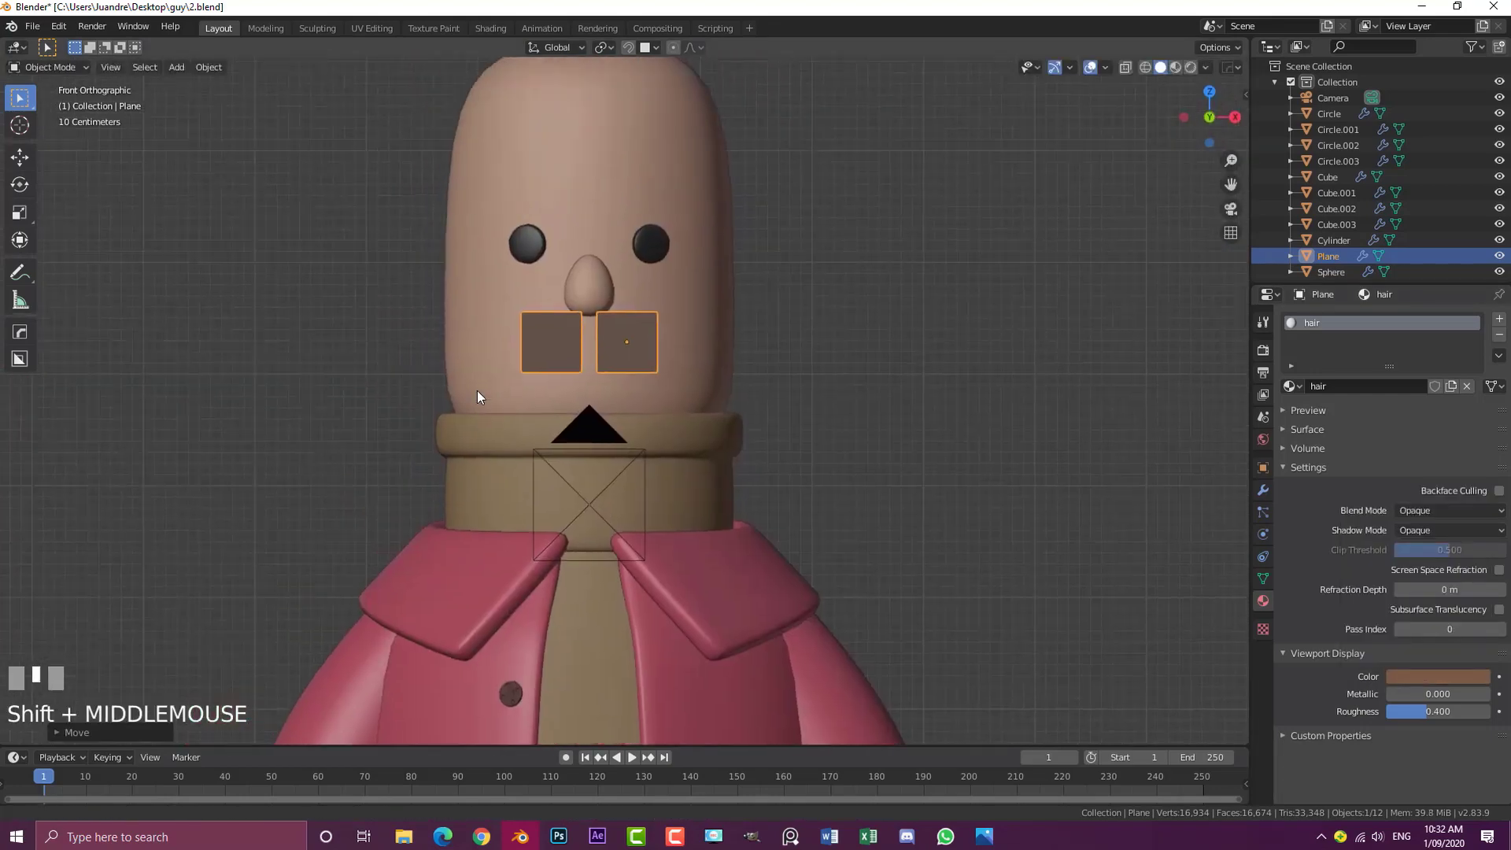
{"action": "scroll", "coordinate": [449, 364], "scroll_direction": "up", "scroll_amount": 4}
{"action": "key", "text": "Tab"}
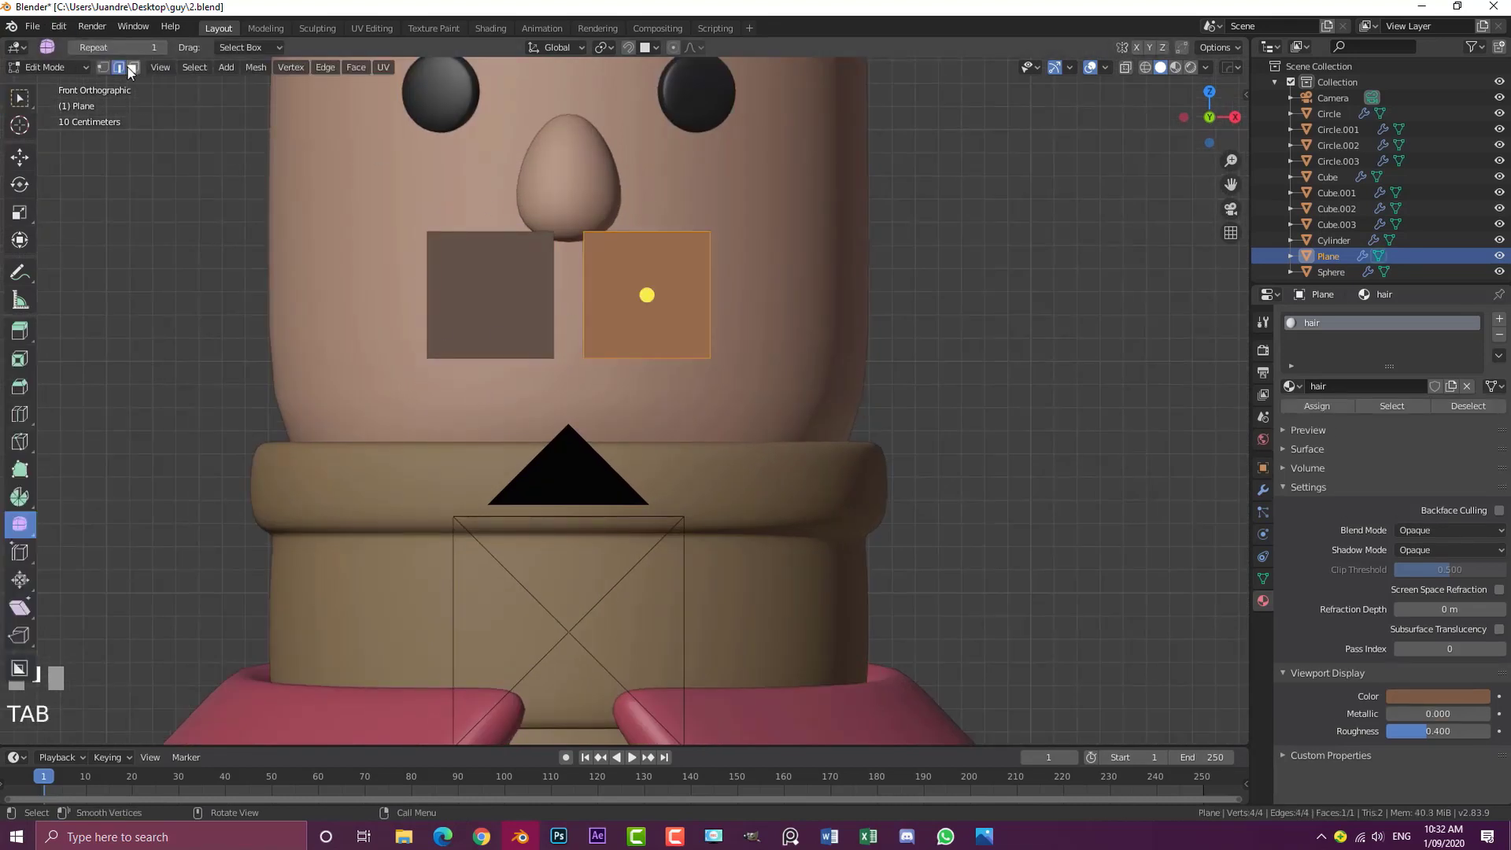
{"action": "key", "text": "s"}
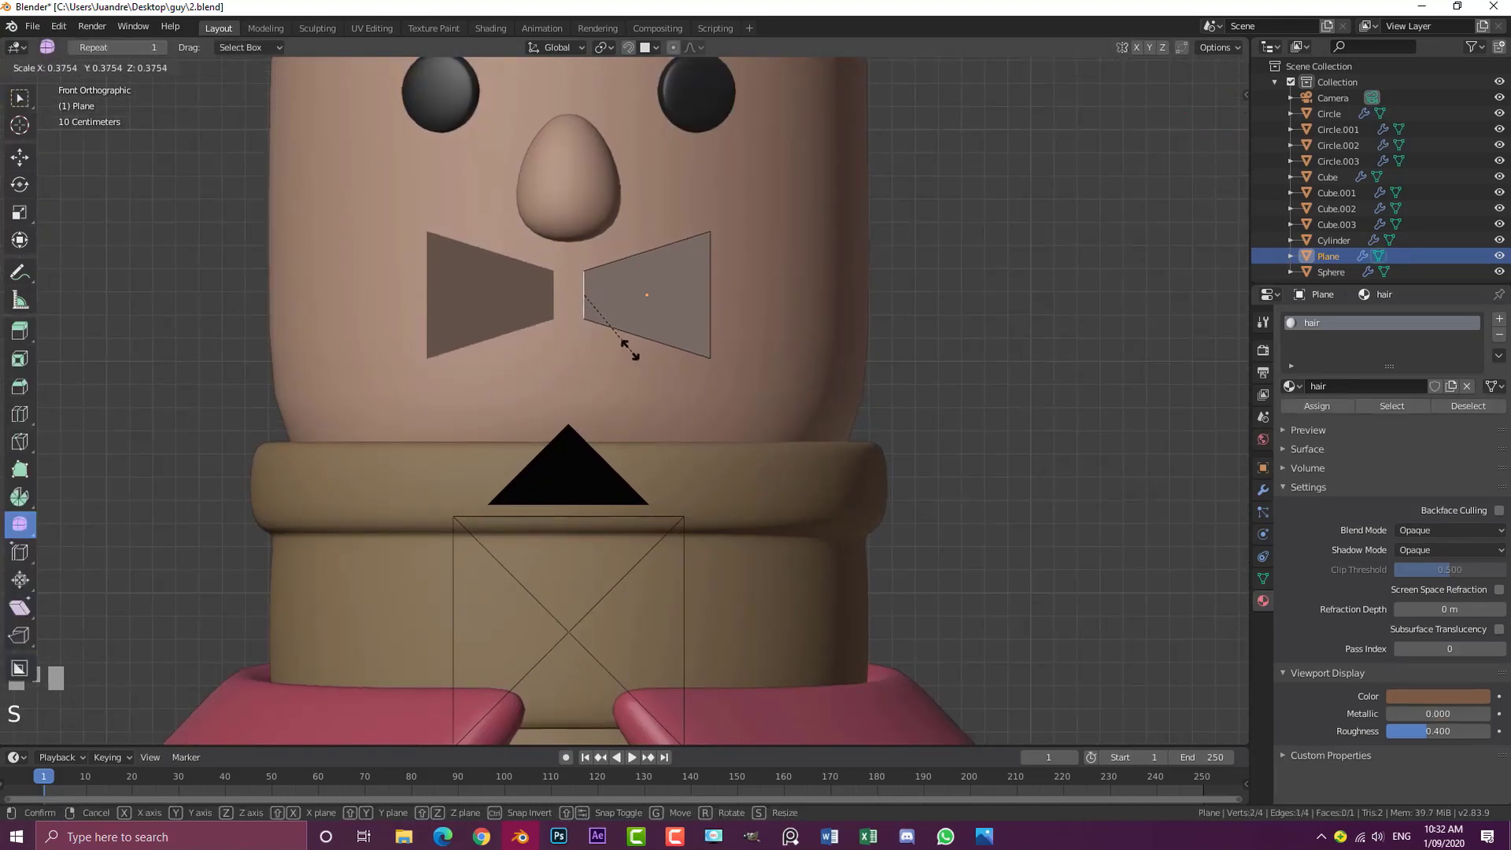
{"action": "left_click", "coordinate": [627, 346]}
{"action": "key", "text": "g"}
{"action": "left_click", "coordinate": [622, 310]}
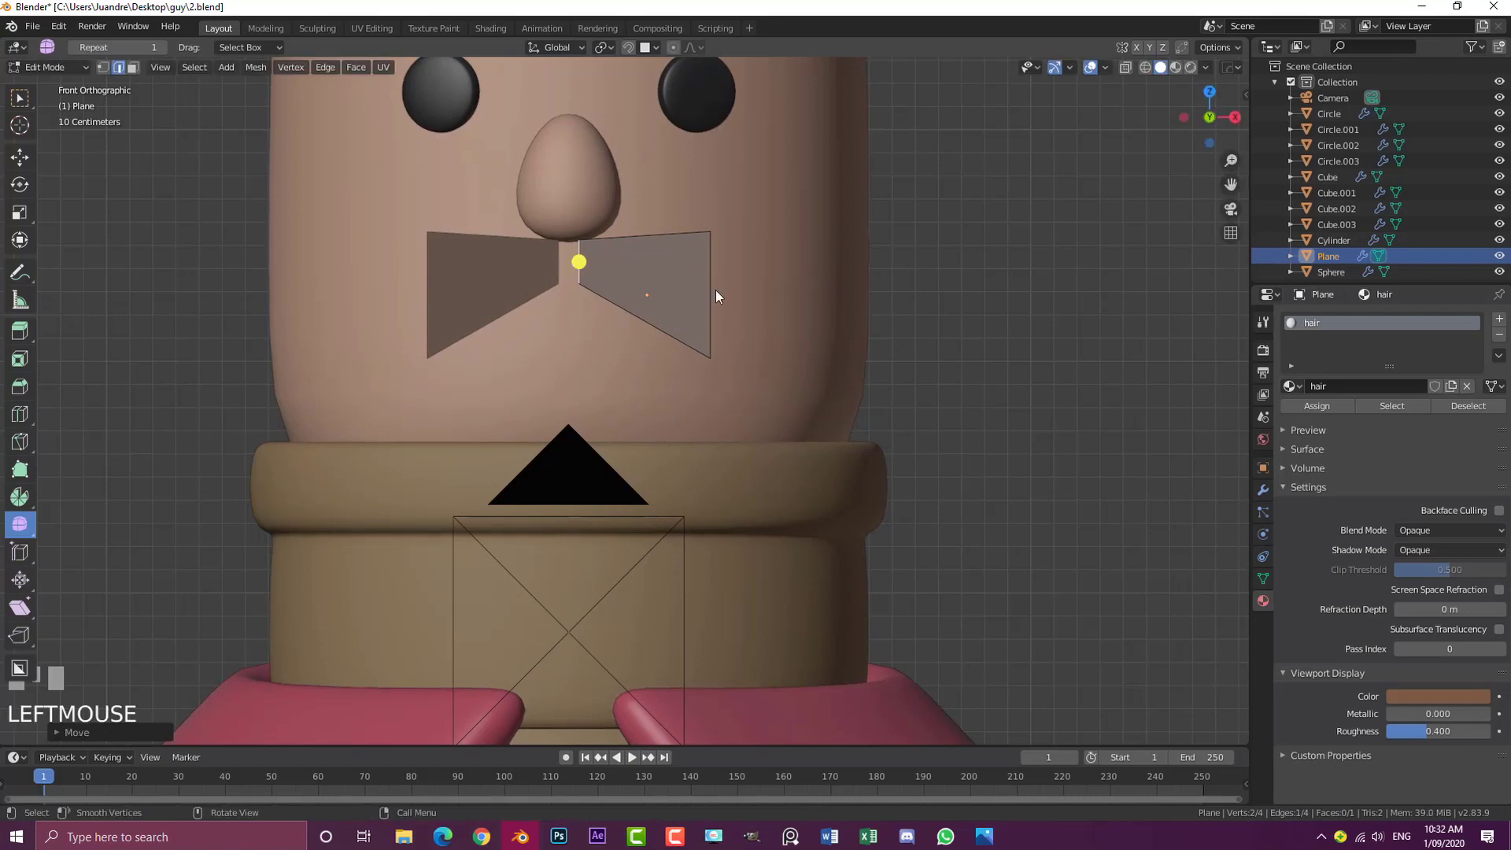
Reposition the plane's outer edge and rotate it so it slants outward from bottom to top
{"action": "left_click", "coordinate": [712, 291]}
{"action": "key", "text": "g"}
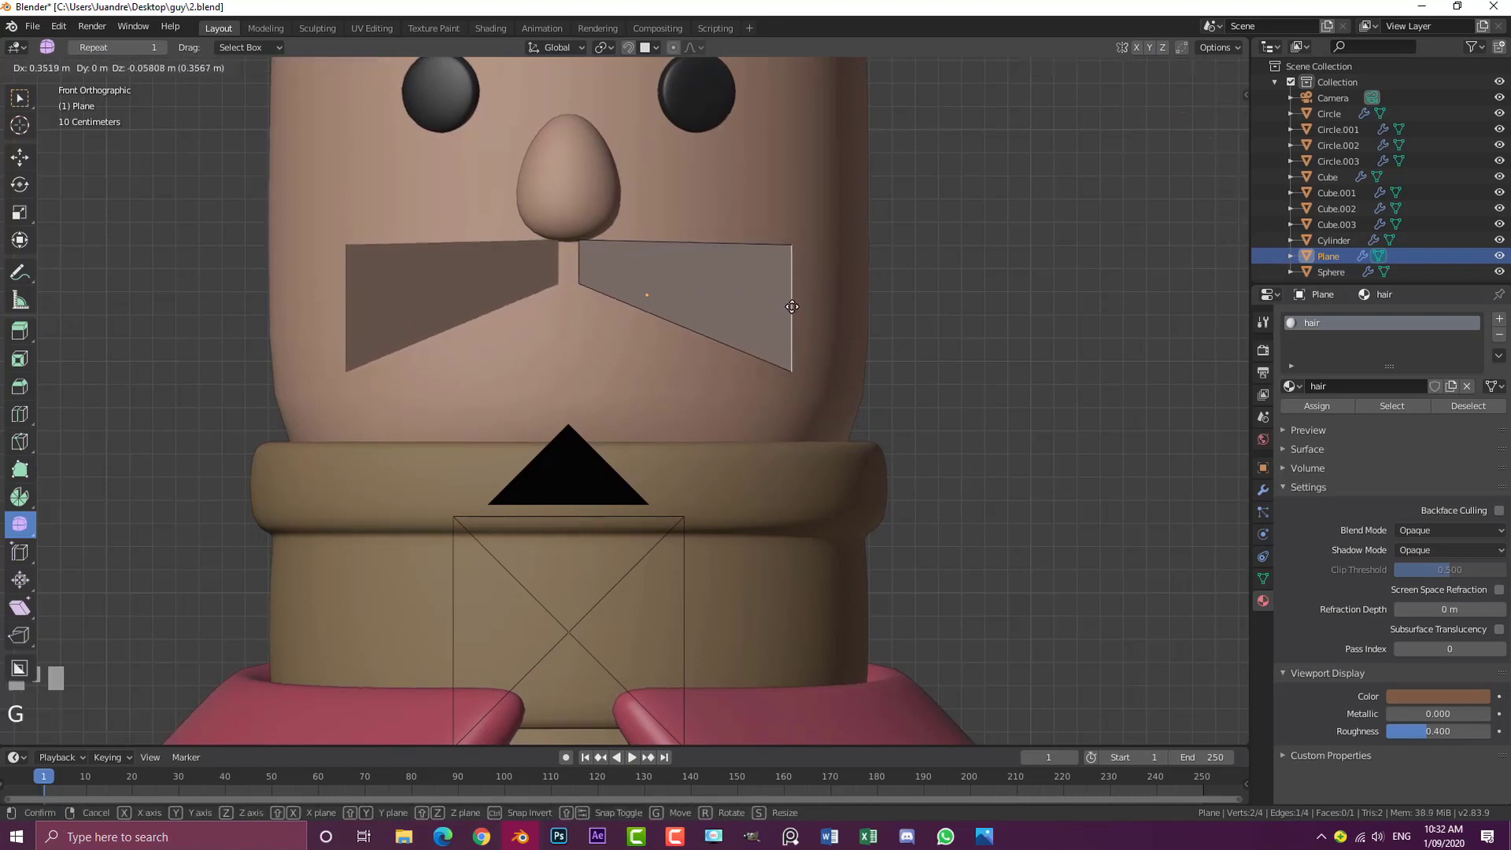
{"action": "left_click", "coordinate": [671, 300]}
{"action": "key", "text": "r"}
{"action": "left_click", "coordinate": [746, 380]}
Extrude the outer edge outward and downward, and scale the new edge to about 0.26 to taper the moustache
{"action": "key", "text": "e"}
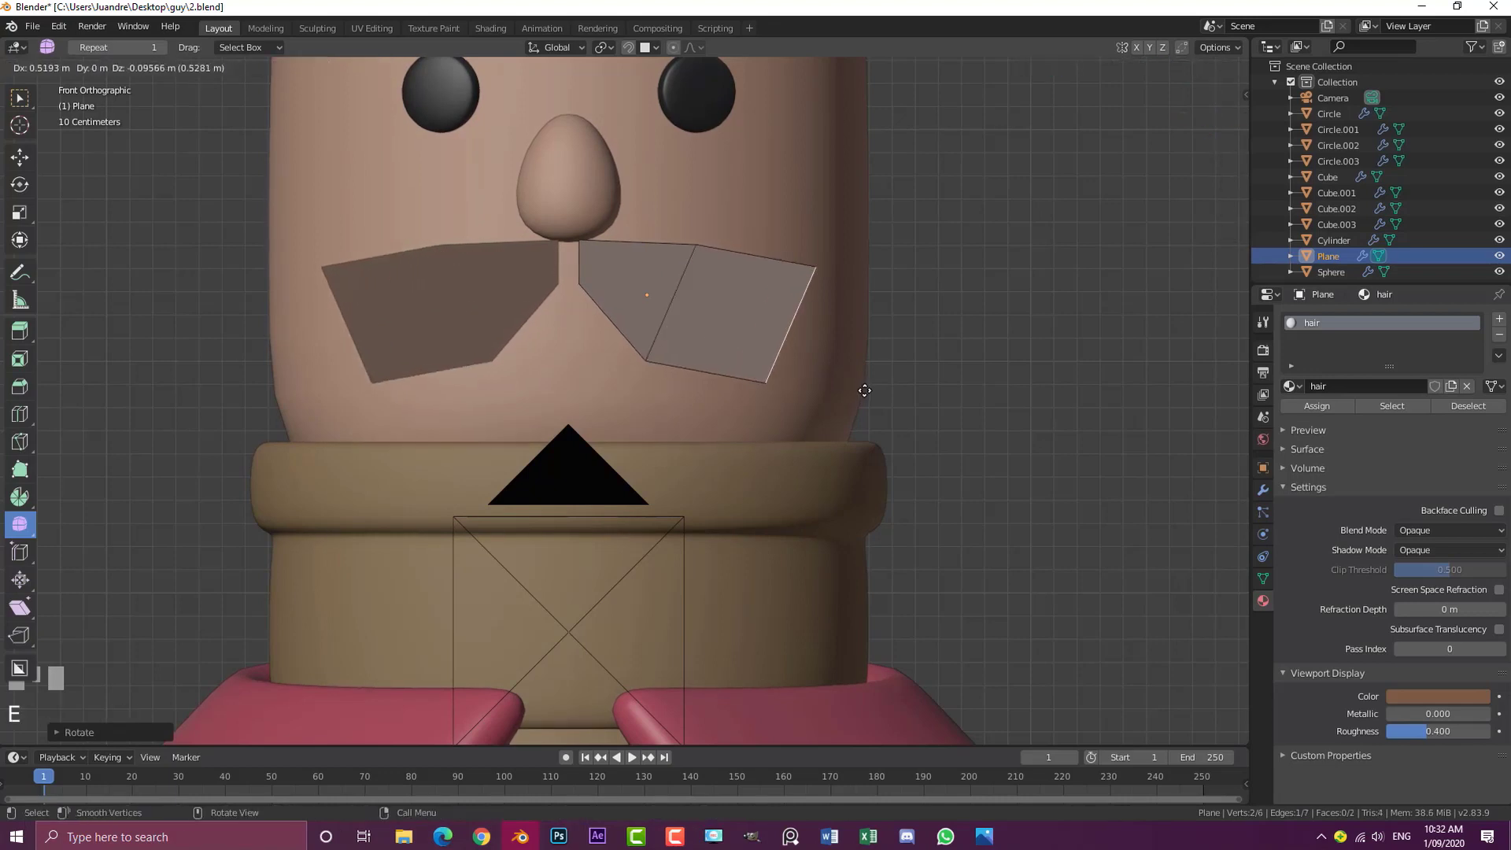
{"action": "left_click", "coordinate": [866, 421]}
{"action": "key", "text": "s"}
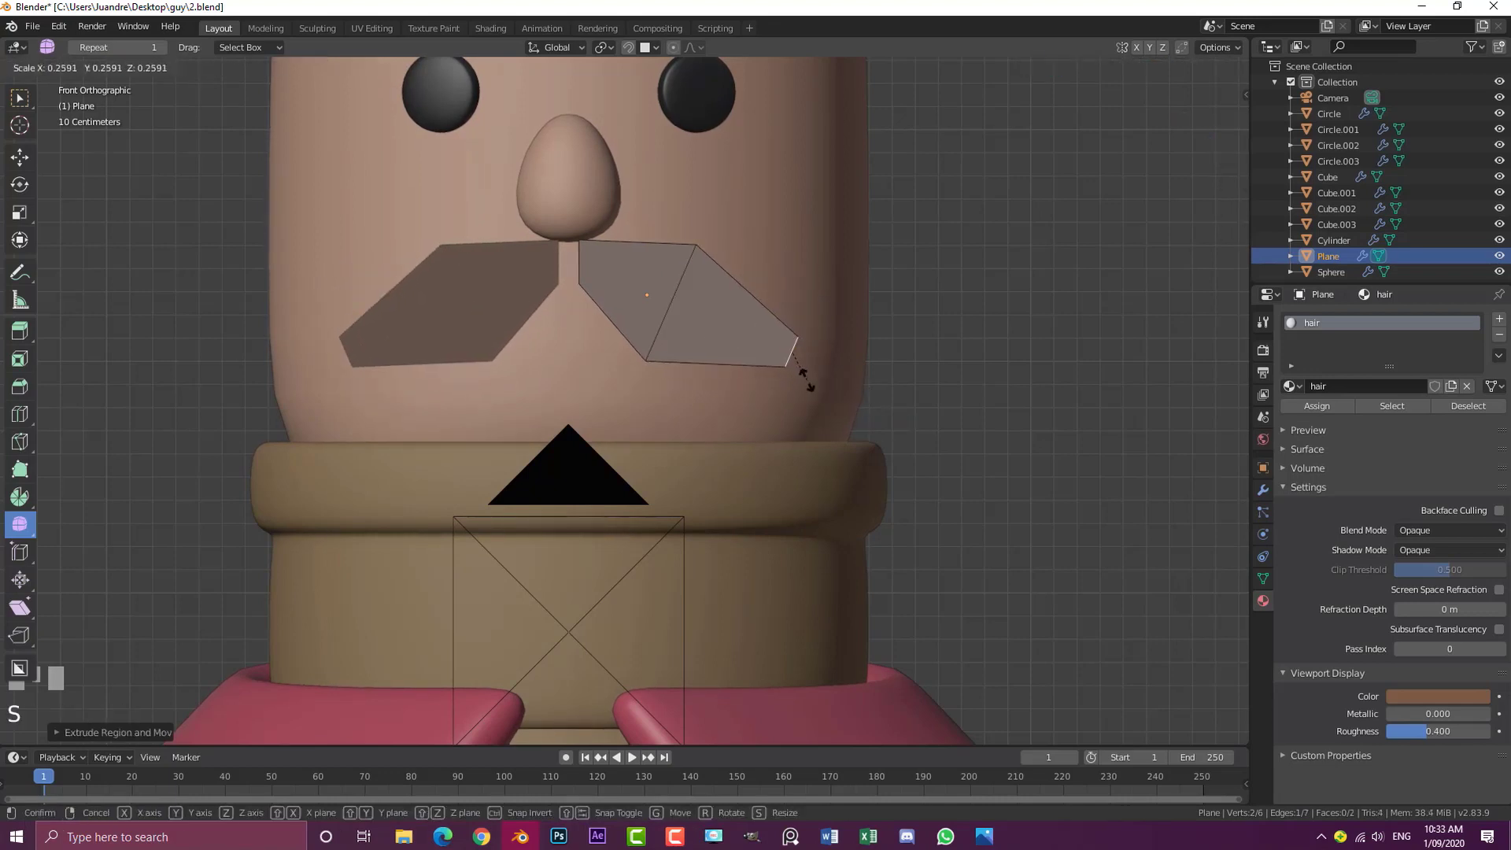
{"action": "left_click", "coordinate": [806, 381]}
Extrude the tapered edge outward to the side of the face, then rotate and shift the new edge to begin an upward curl
{"action": "scroll", "coordinate": [754, 401], "scroll_direction": "down", "scroll_amount": 3}
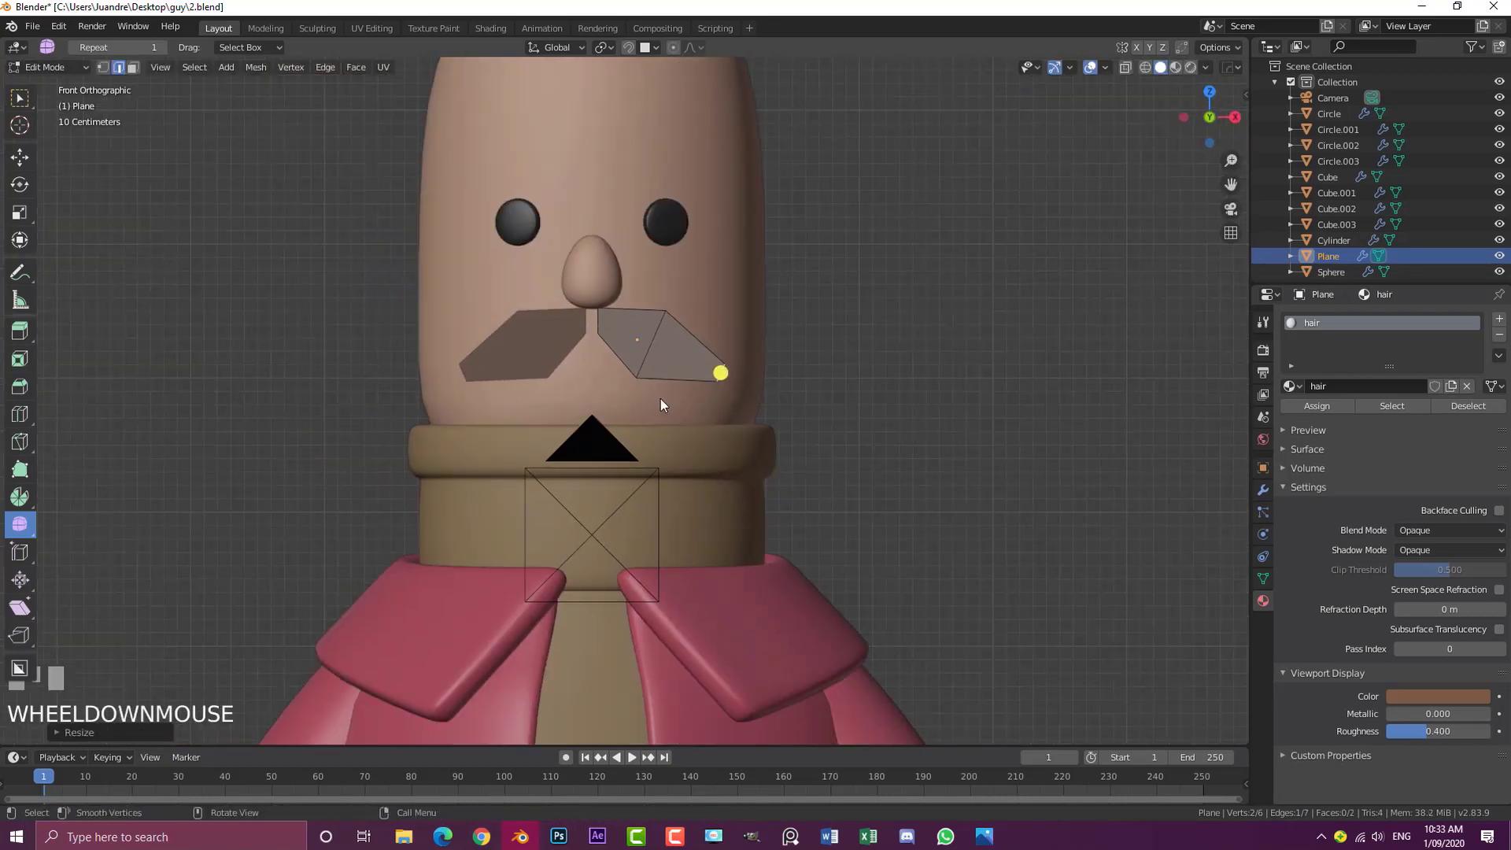
{"action": "middle_click_drag", "start_coordinate": [662, 405], "coordinate": [620, 414], "text": "shift"}
{"action": "scroll", "coordinate": [621, 416], "scroll_direction": "up", "scroll_amount": 2}
{"action": "key", "text": "e"}
{"action": "left_click", "coordinate": [706, 427]}
{"action": "key", "text": "r"}
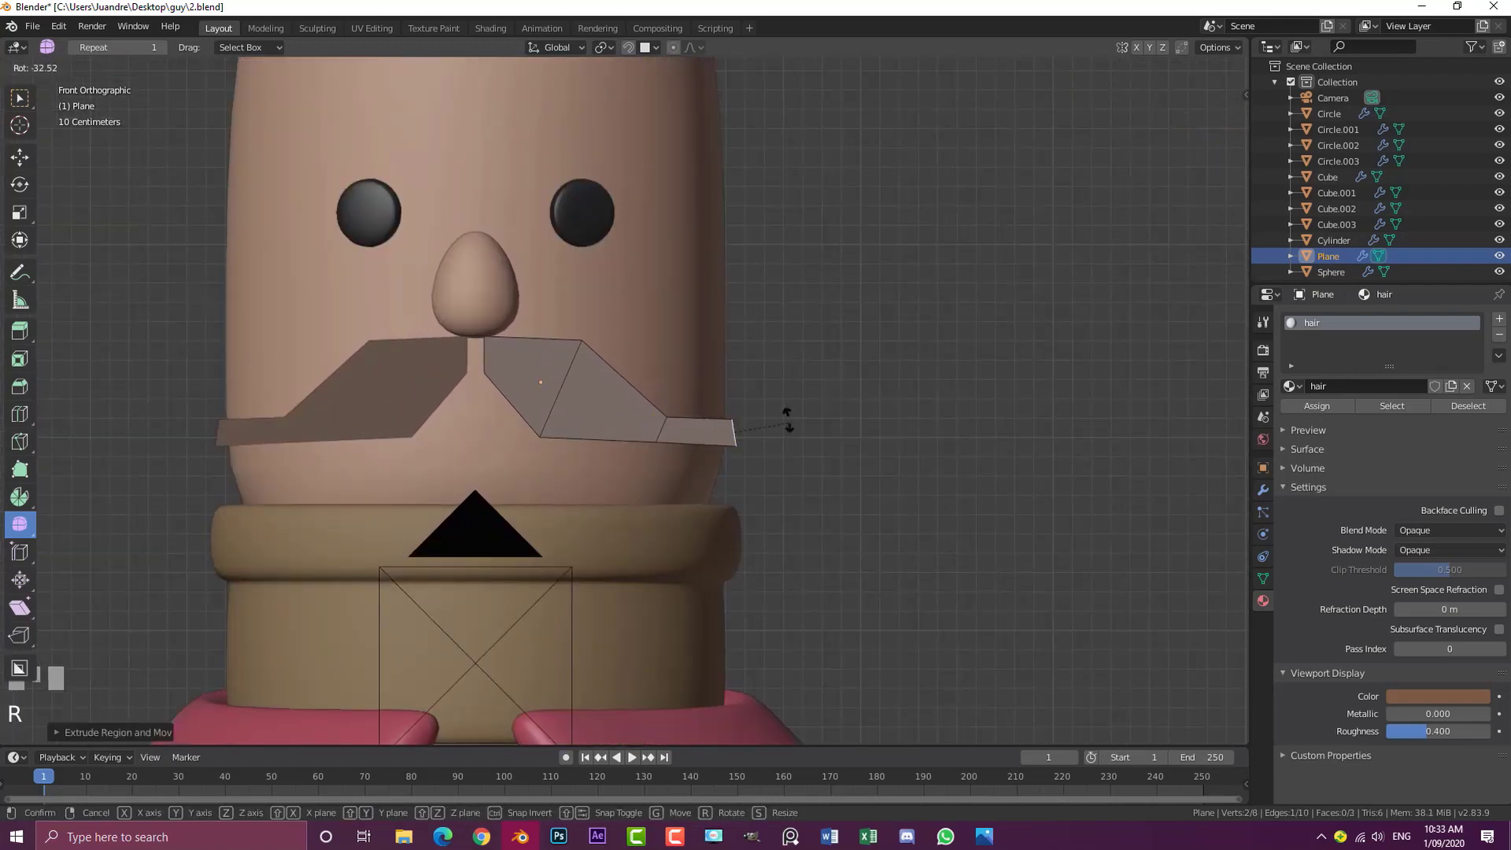
{"action": "left_click", "coordinate": [773, 393]}
{"action": "key", "text": "g"}
{"action": "left_click", "coordinate": [762, 394]}
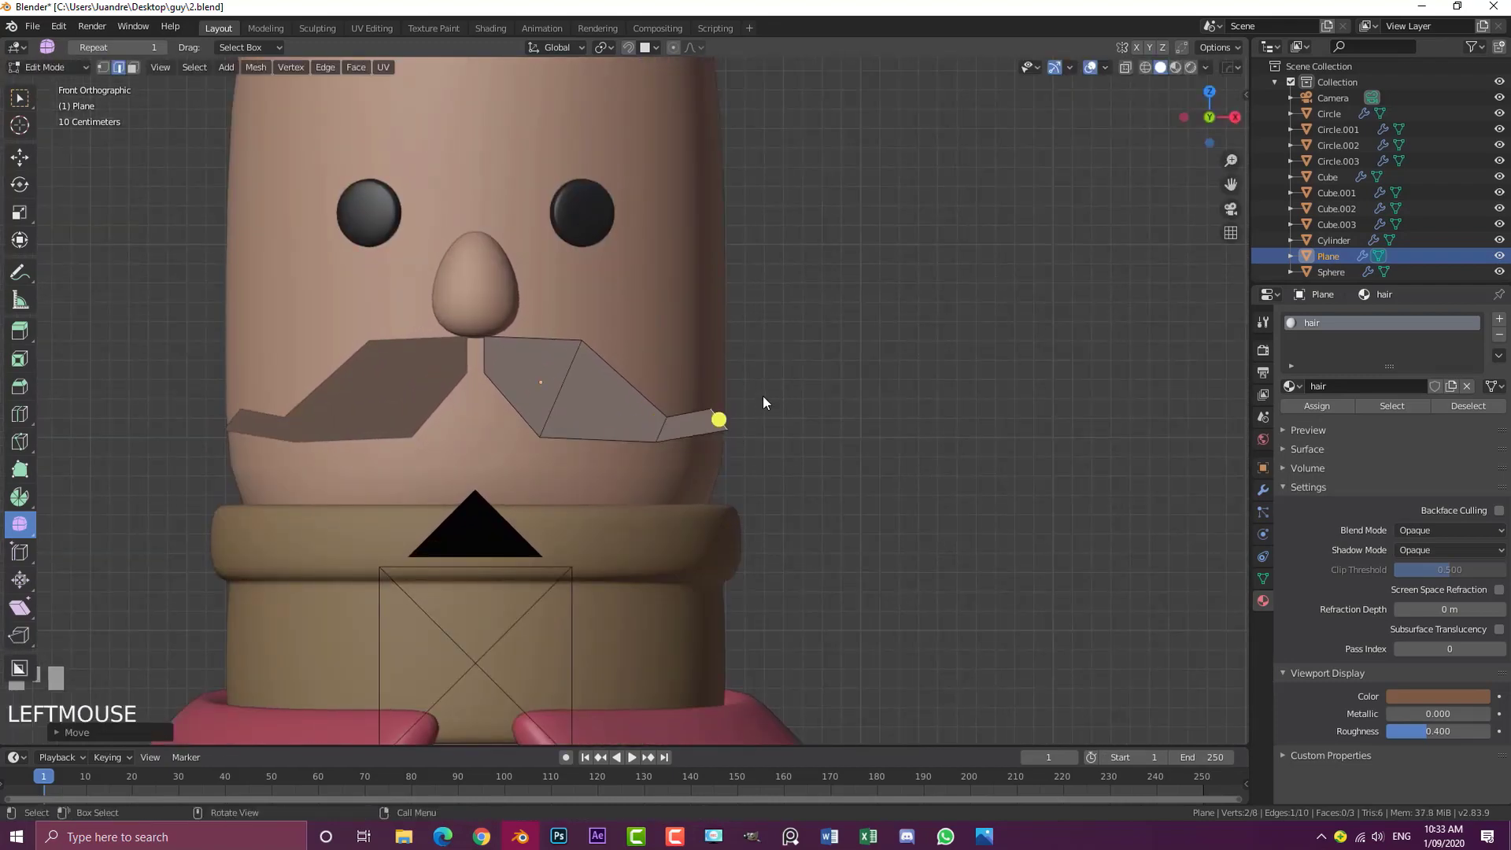
Extrude a narrow upturned moustache tip and scale the edge at the start of the curl up to about 1.7
{"action": "key", "text": "e"}
{"action": "key", "text": "s"}
{"action": "left_click", "coordinate": [763, 366]}
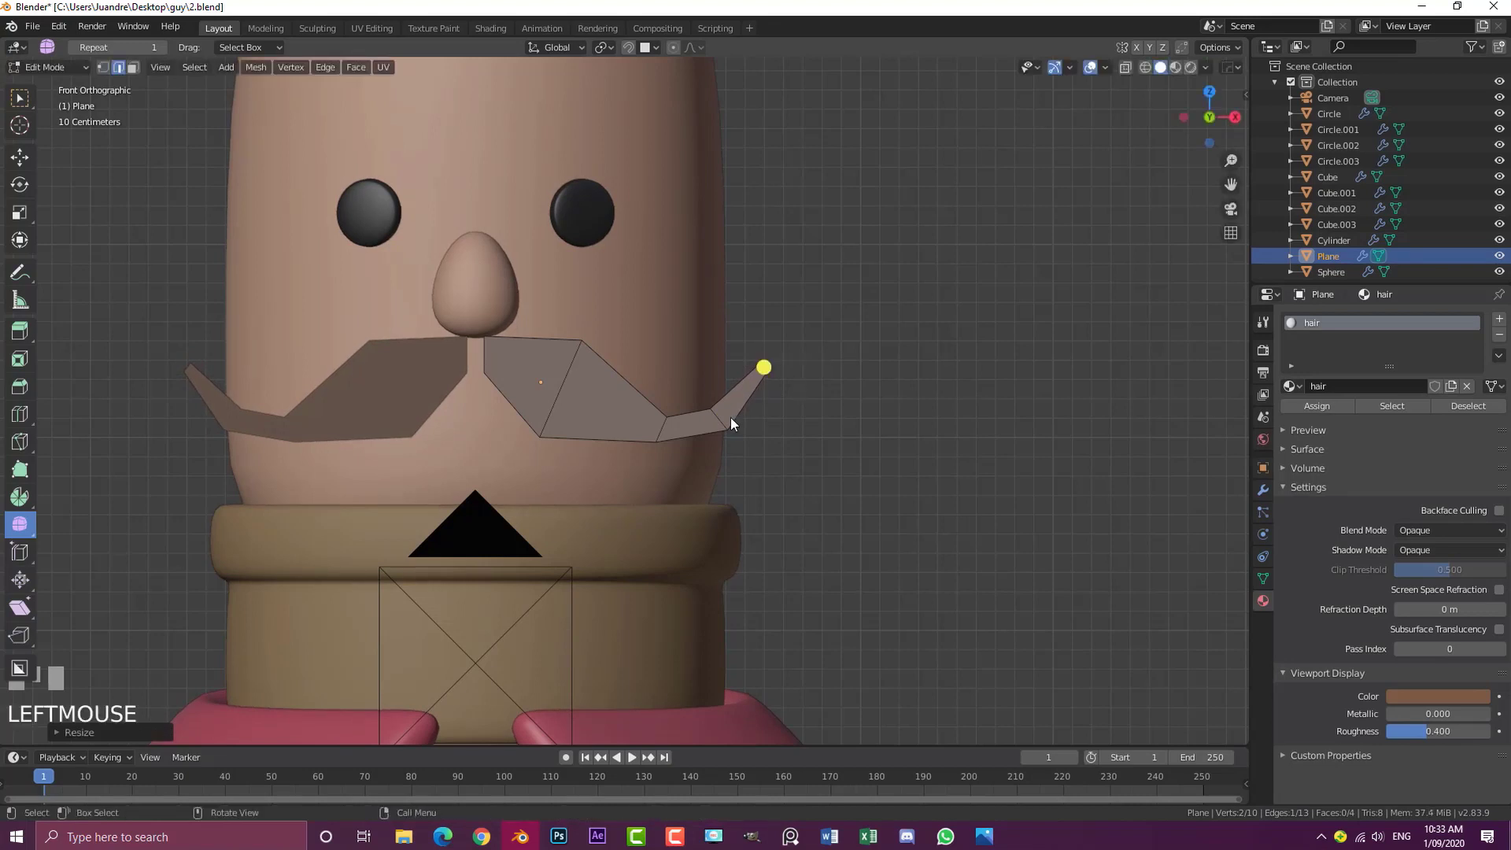
{"action": "key", "text": "s"}
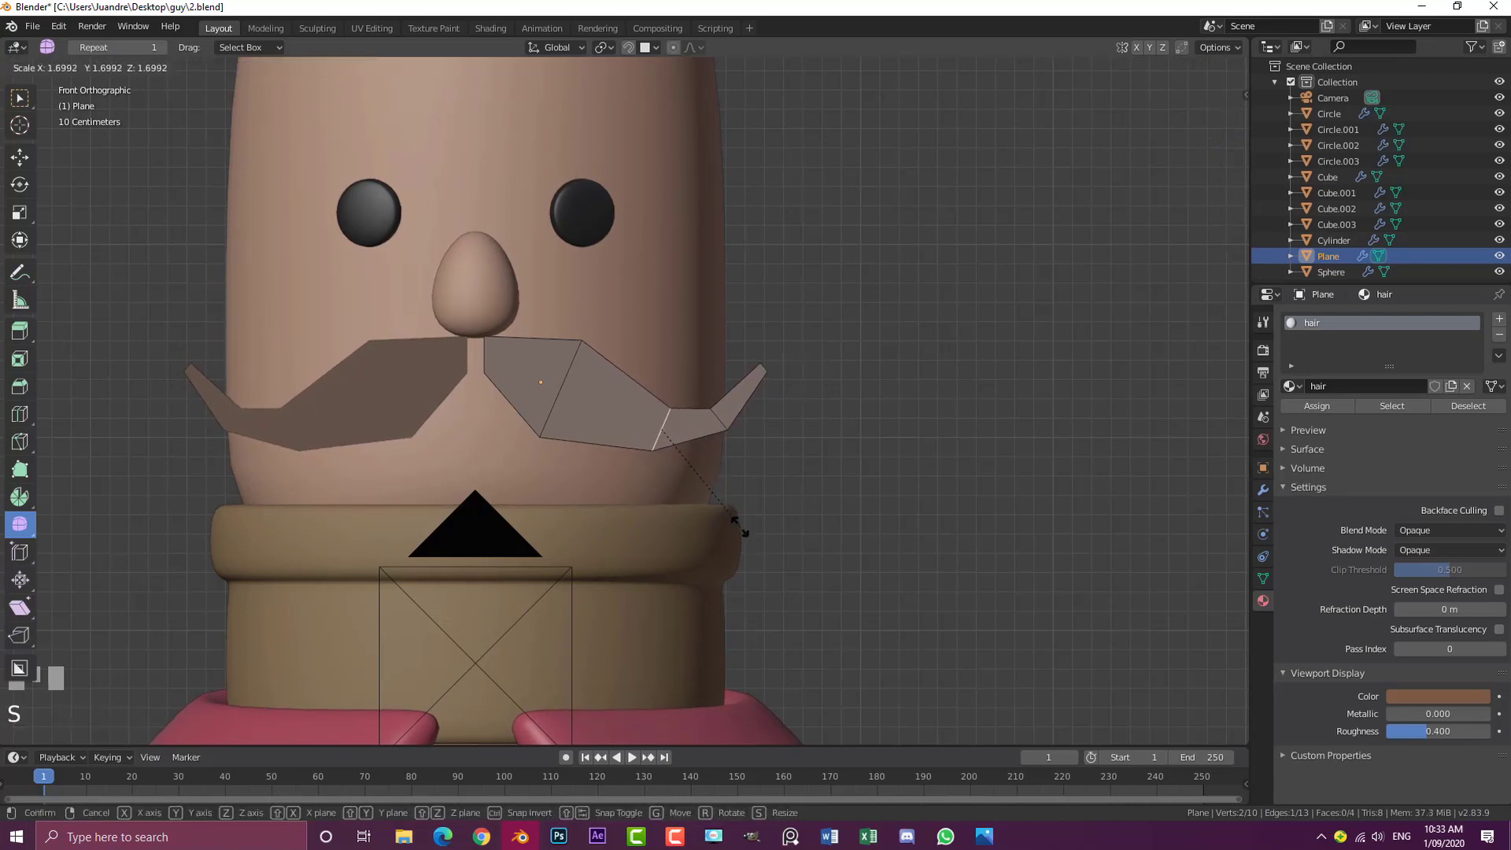
{"action": "left_click", "coordinate": [738, 525]}
Enable Clipping on the Mirror modifier and move the inner edge to the centre line, joining both moustache halves
{"action": "scroll", "coordinate": [456, 345], "scroll_direction": "up", "scroll_amount": 1}
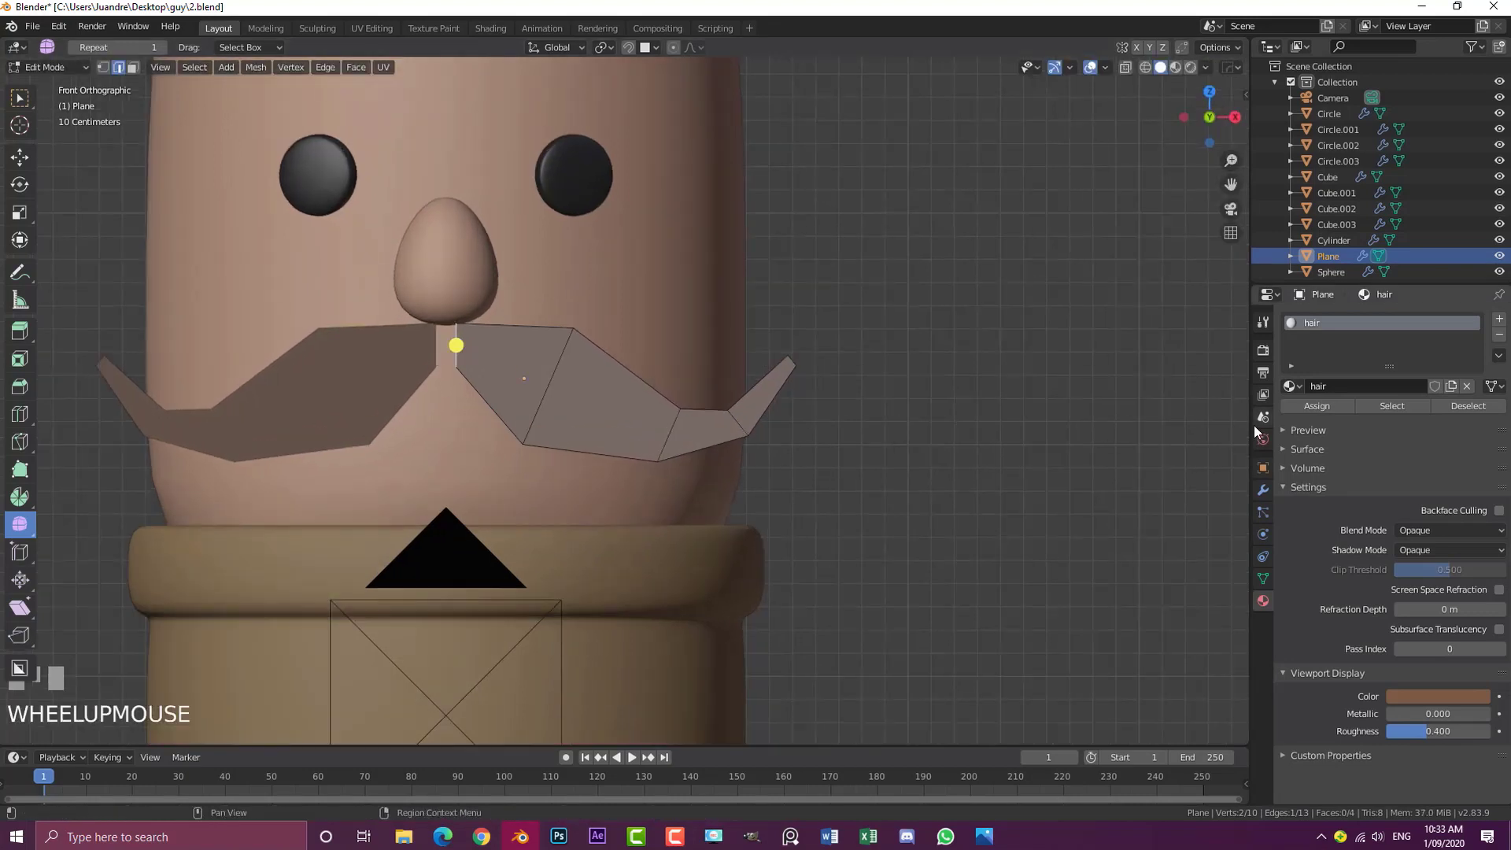
{"action": "left_click", "coordinate": [1263, 490]}
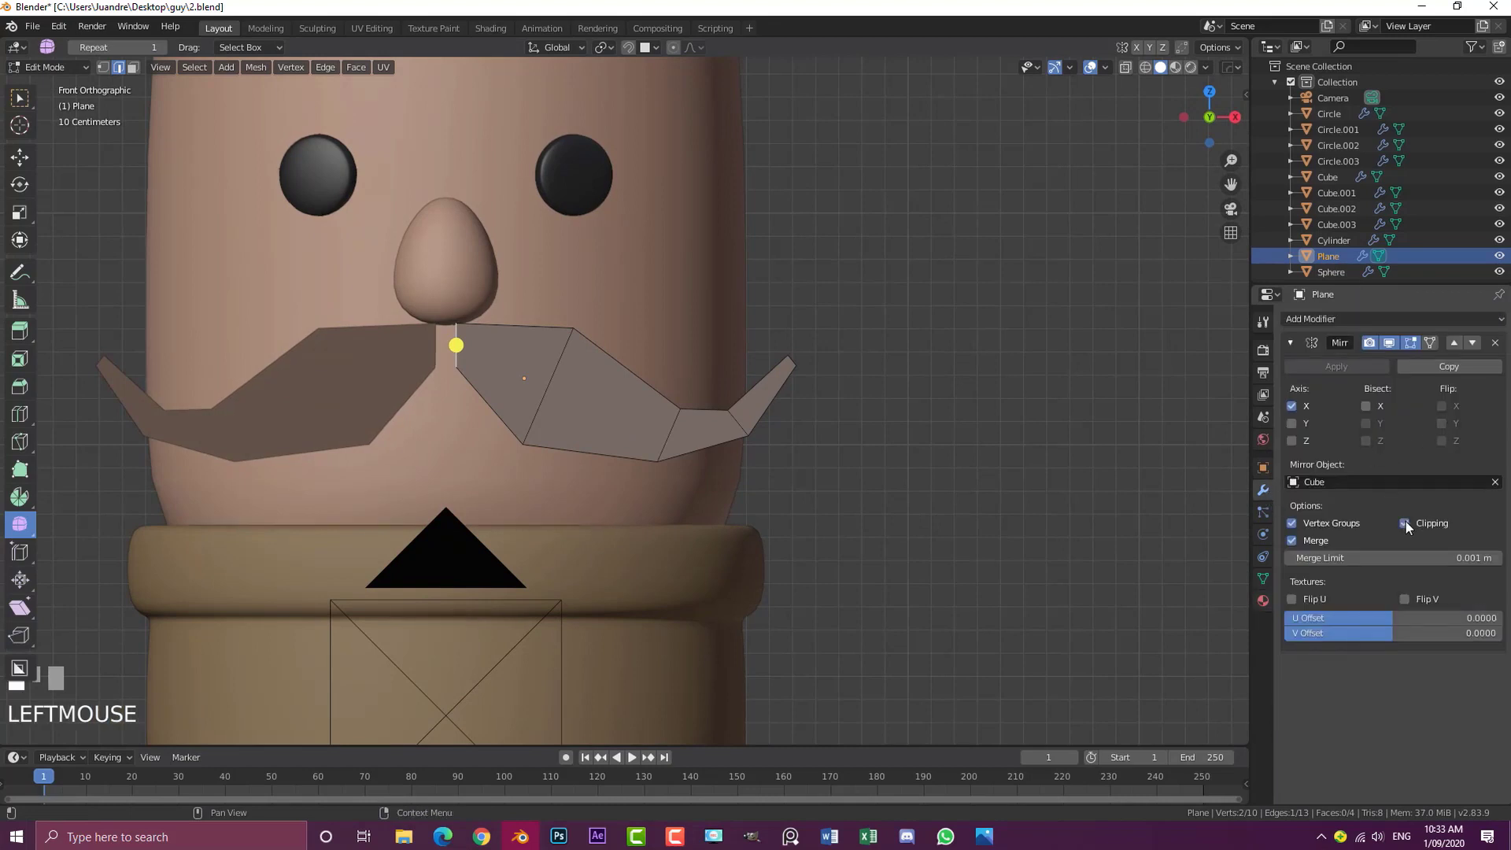
{"action": "key", "text": "g"}
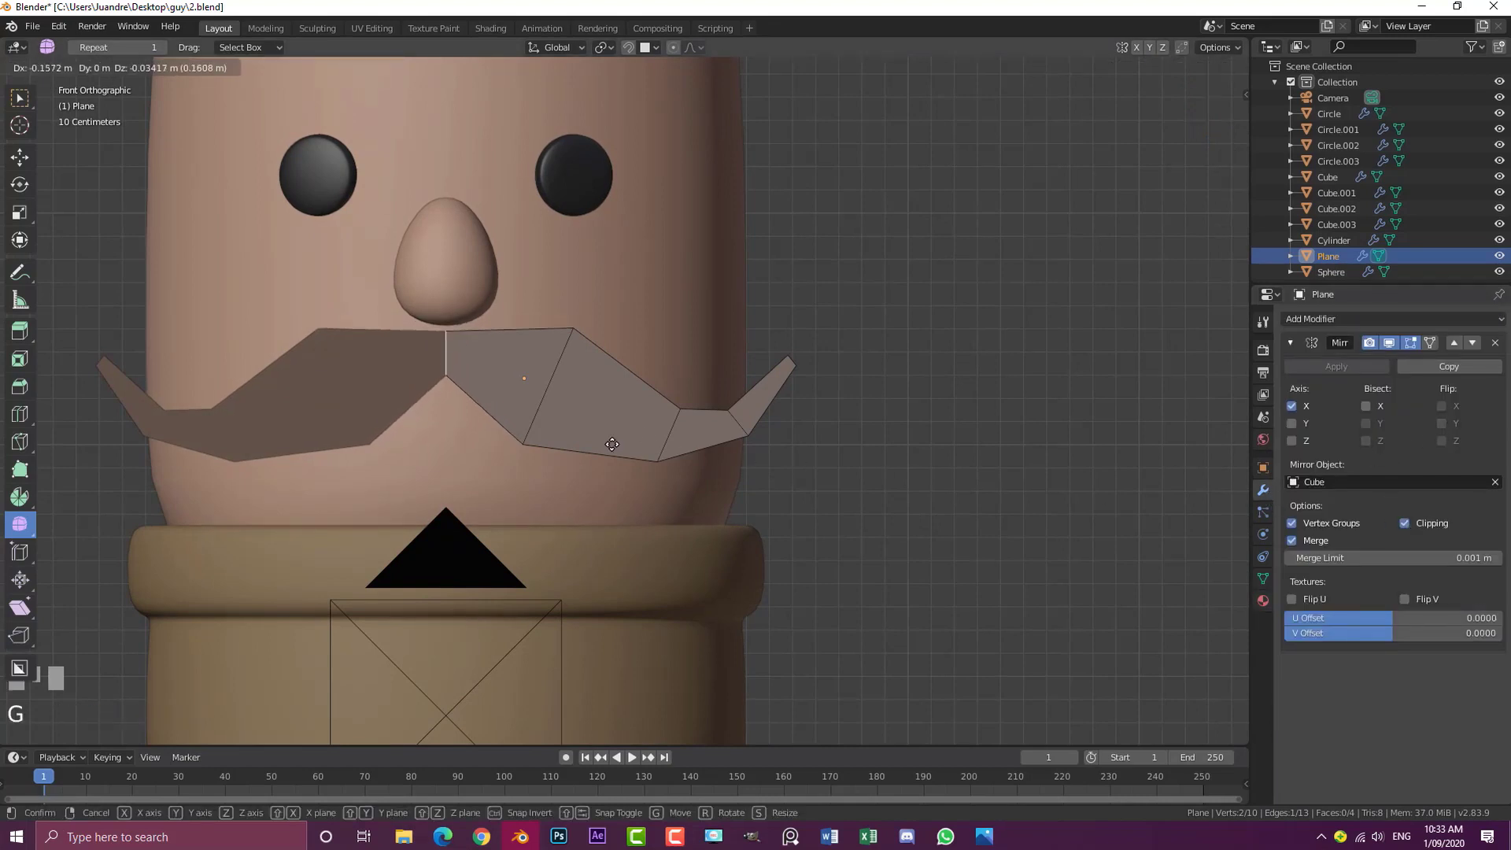
{"action": "left_click", "coordinate": [612, 428]}
Add a Subdivision Surface modifier to the moustache and check the smoothed shape in Object Mode
{"action": "left_click", "coordinate": [1310, 323]}
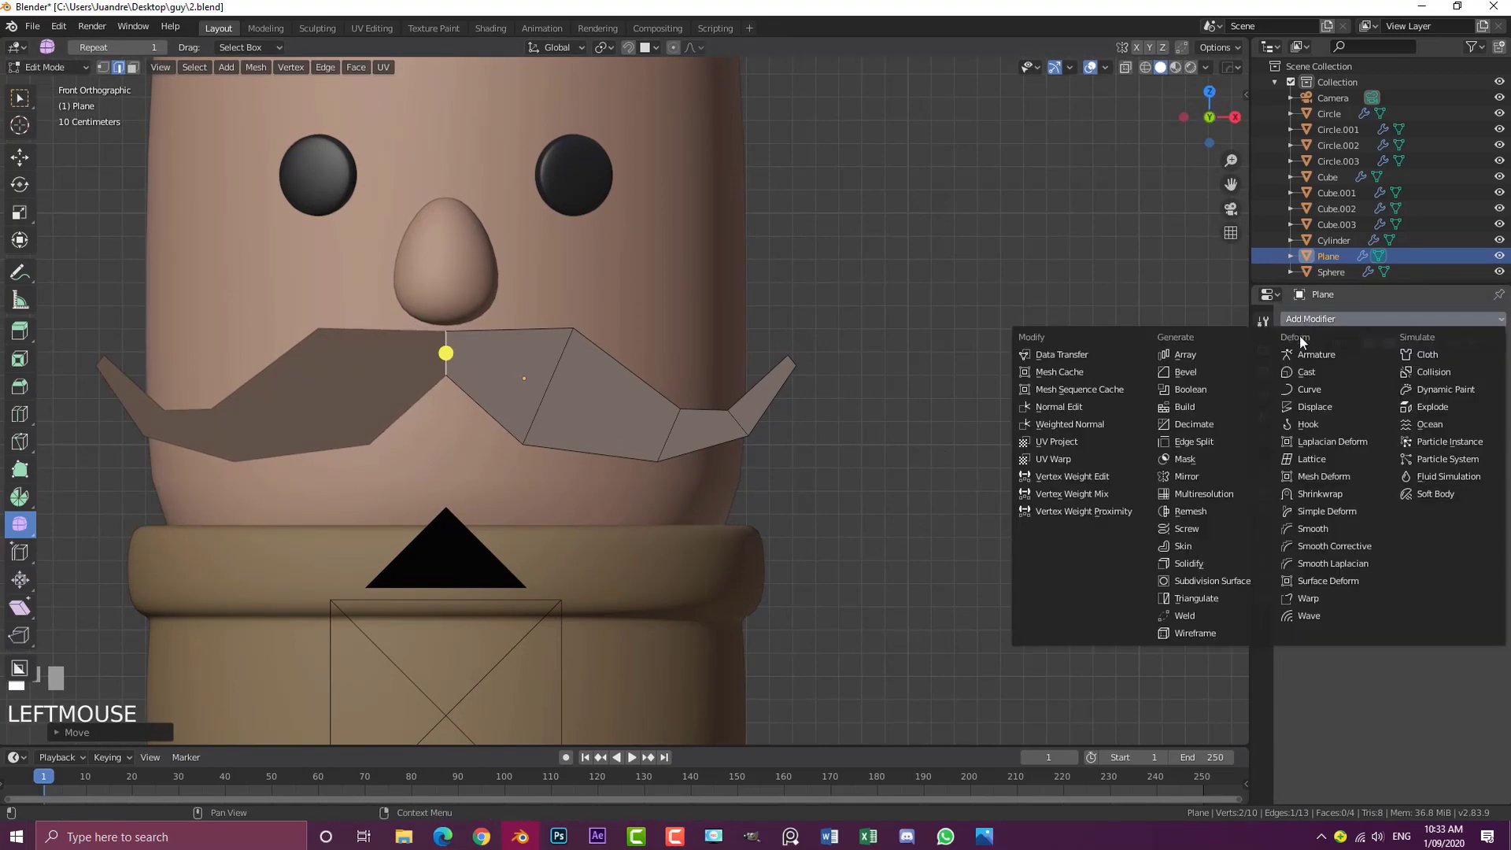
{"action": "left_click", "coordinate": [1236, 580]}
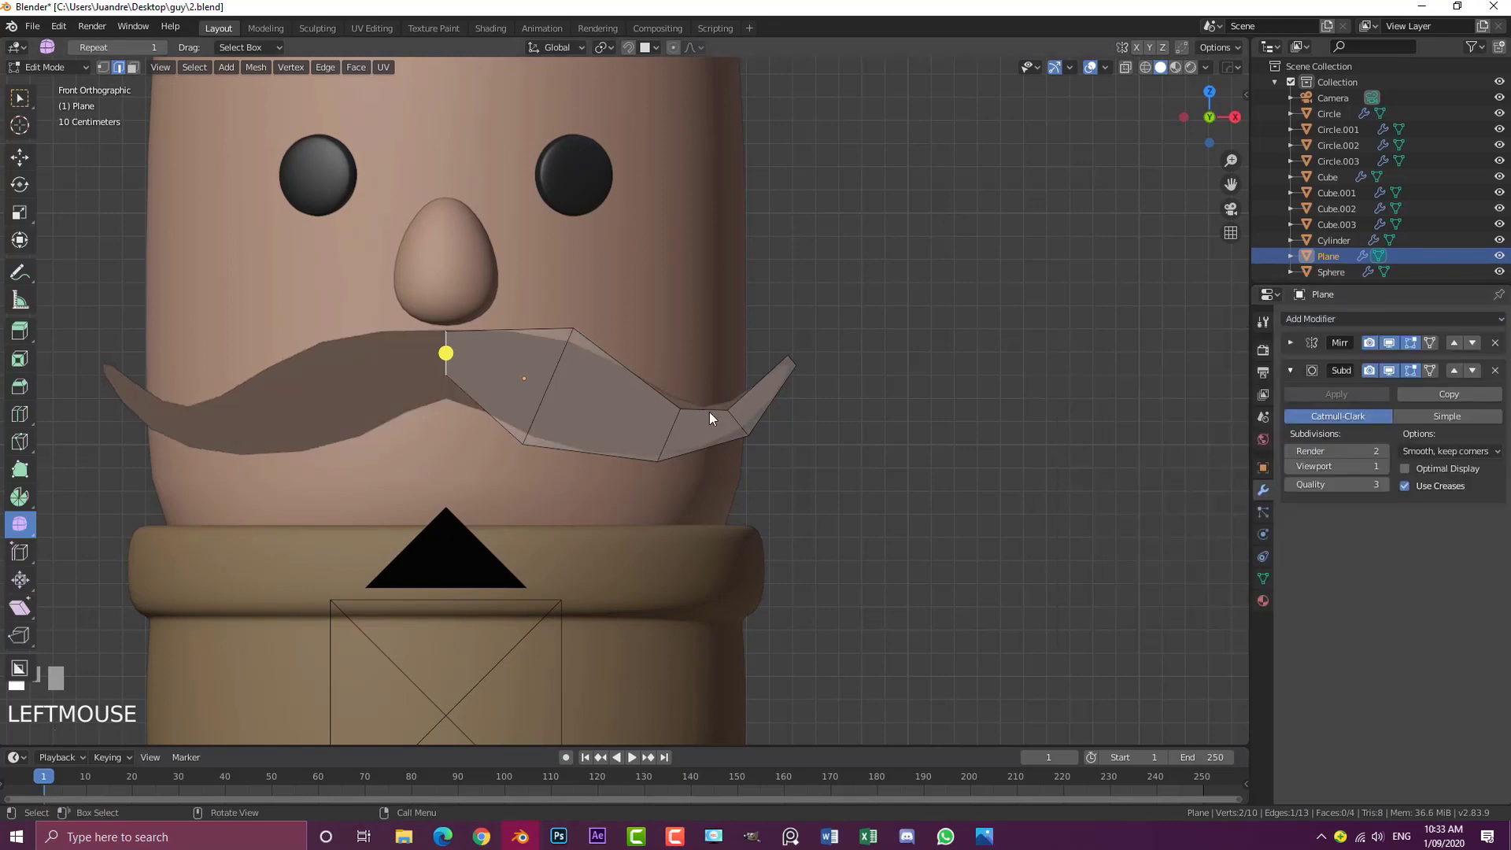
{"action": "key", "text": "Tab"}
{"action": "scroll", "coordinate": [652, 440], "scroll_direction": "down", "scroll_amount": 4}
{"action": "scroll", "coordinate": [642, 441], "scroll_direction": "up", "scroll_amount": 5}
Move the moustache's lower edge loop downward to make it taller and rotate the end edge of its tip
{"action": "key", "text": "Tab"}
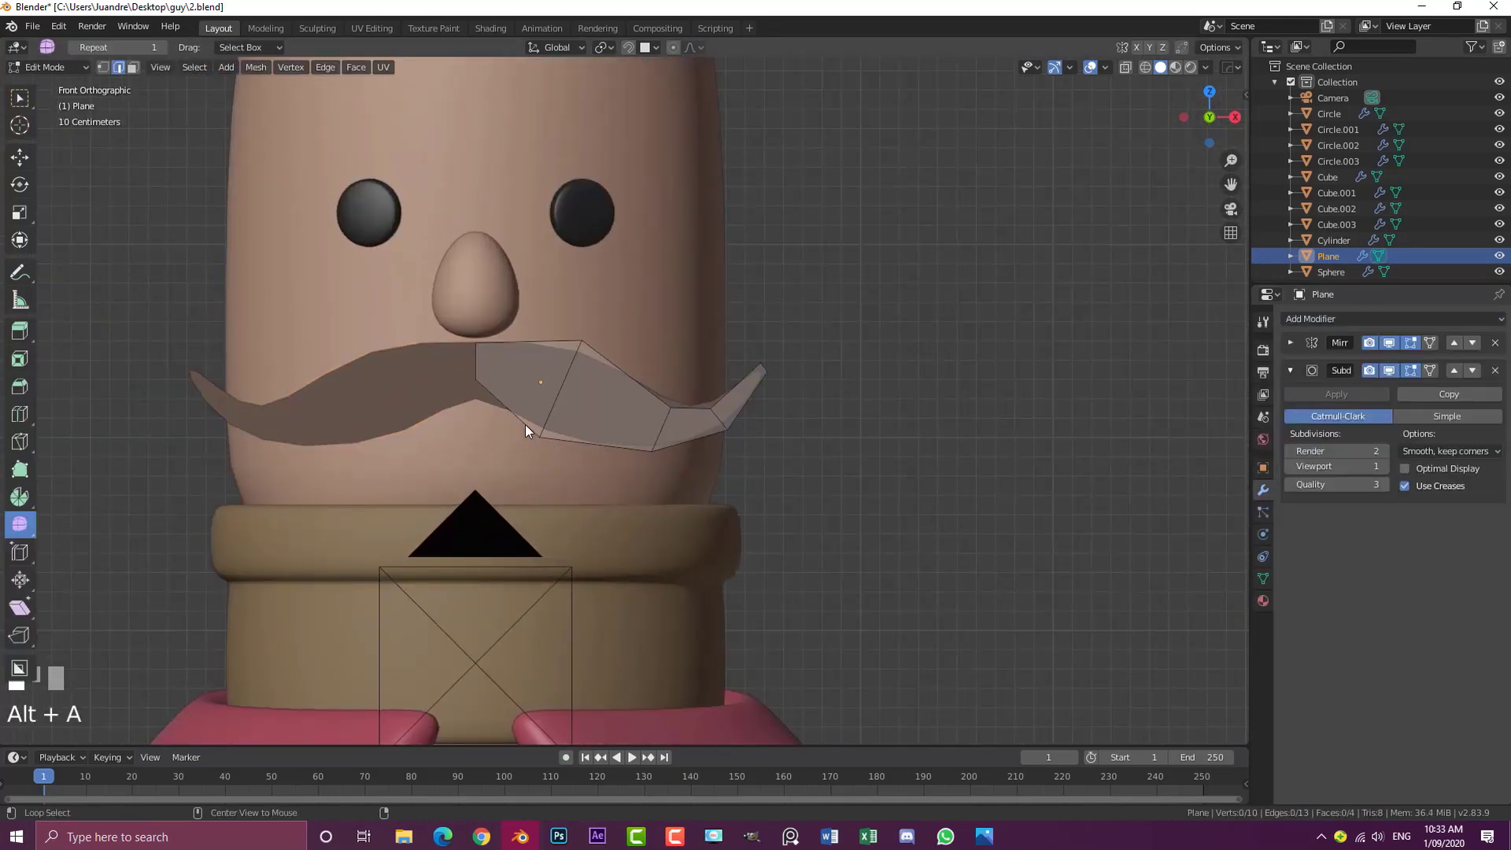
{"action": "left_click", "coordinate": [569, 435], "text": "alt+shift"}
{"action": "key", "text": "g"}
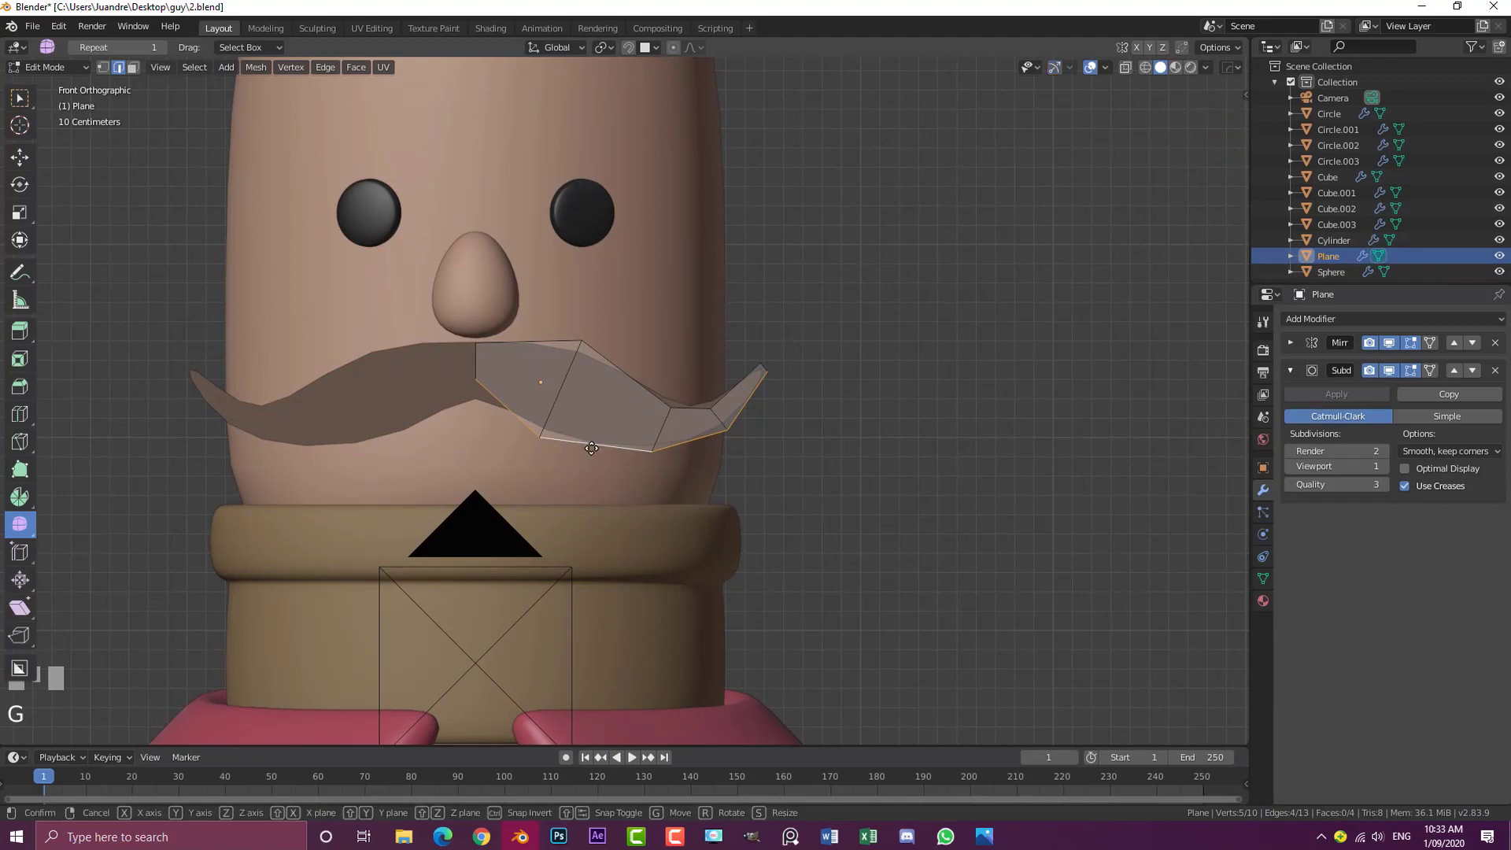
{"action": "left_click", "coordinate": [590, 488]}
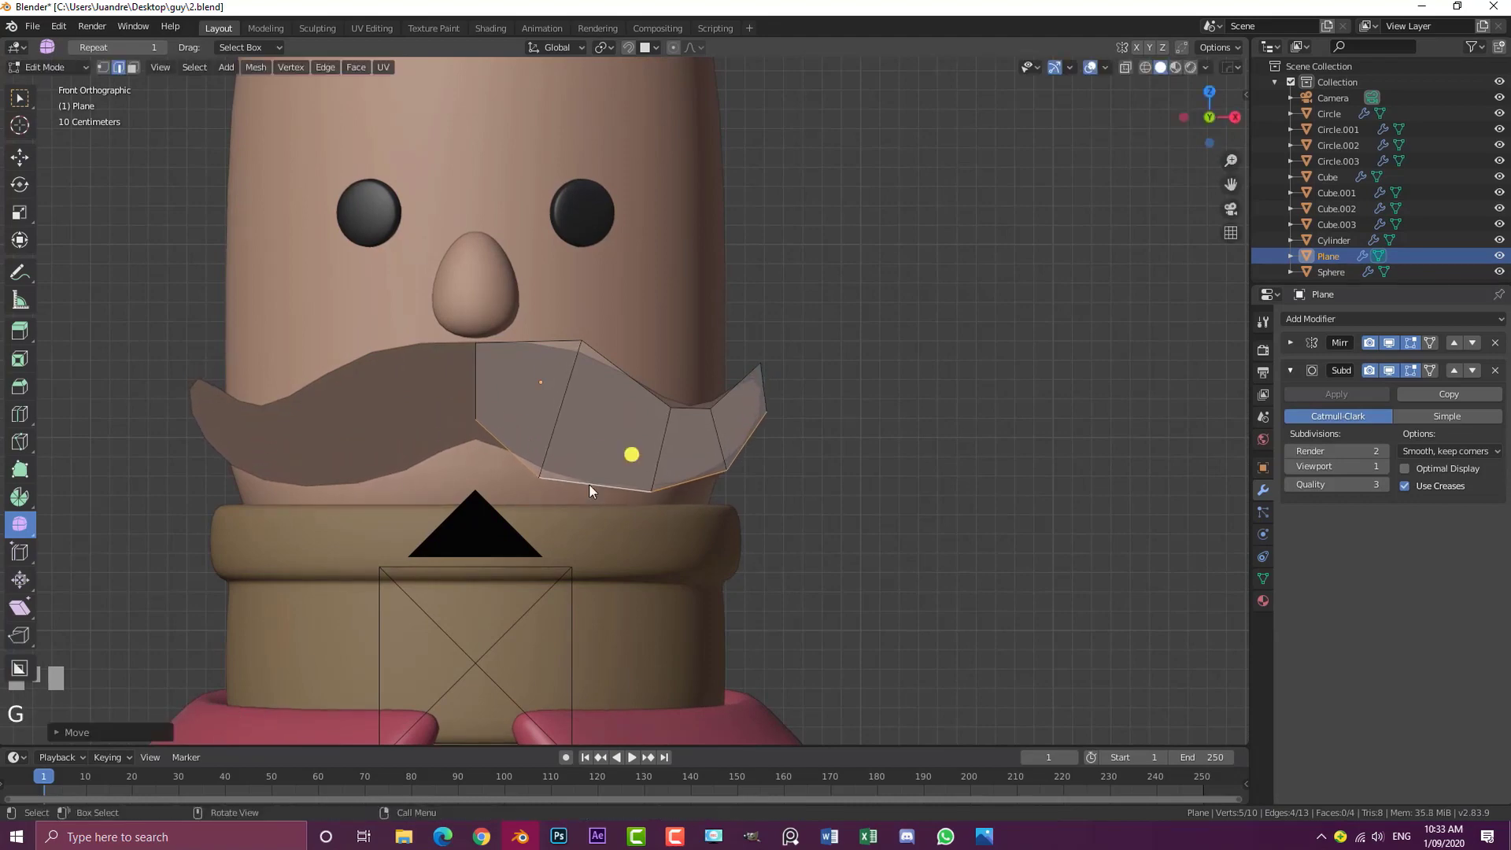
{"action": "key", "text": "Tab"}
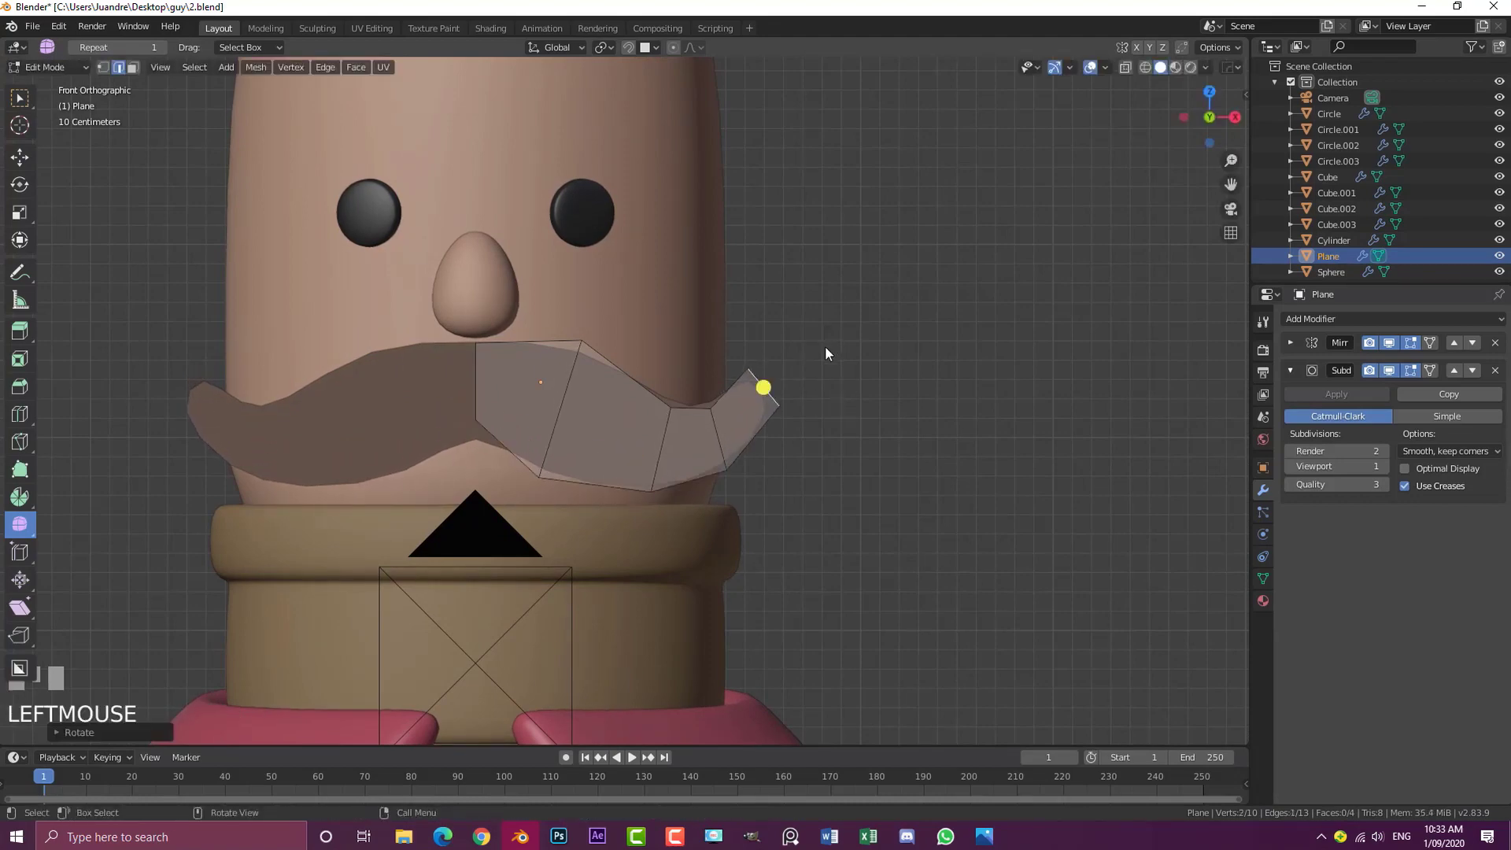
{"action": "scroll", "coordinate": [824, 346], "scroll_direction": "down", "scroll_amount": 2}
{"action": "scroll", "coordinate": [653, 446], "scroll_direction": "down", "scroll_amount": 1}
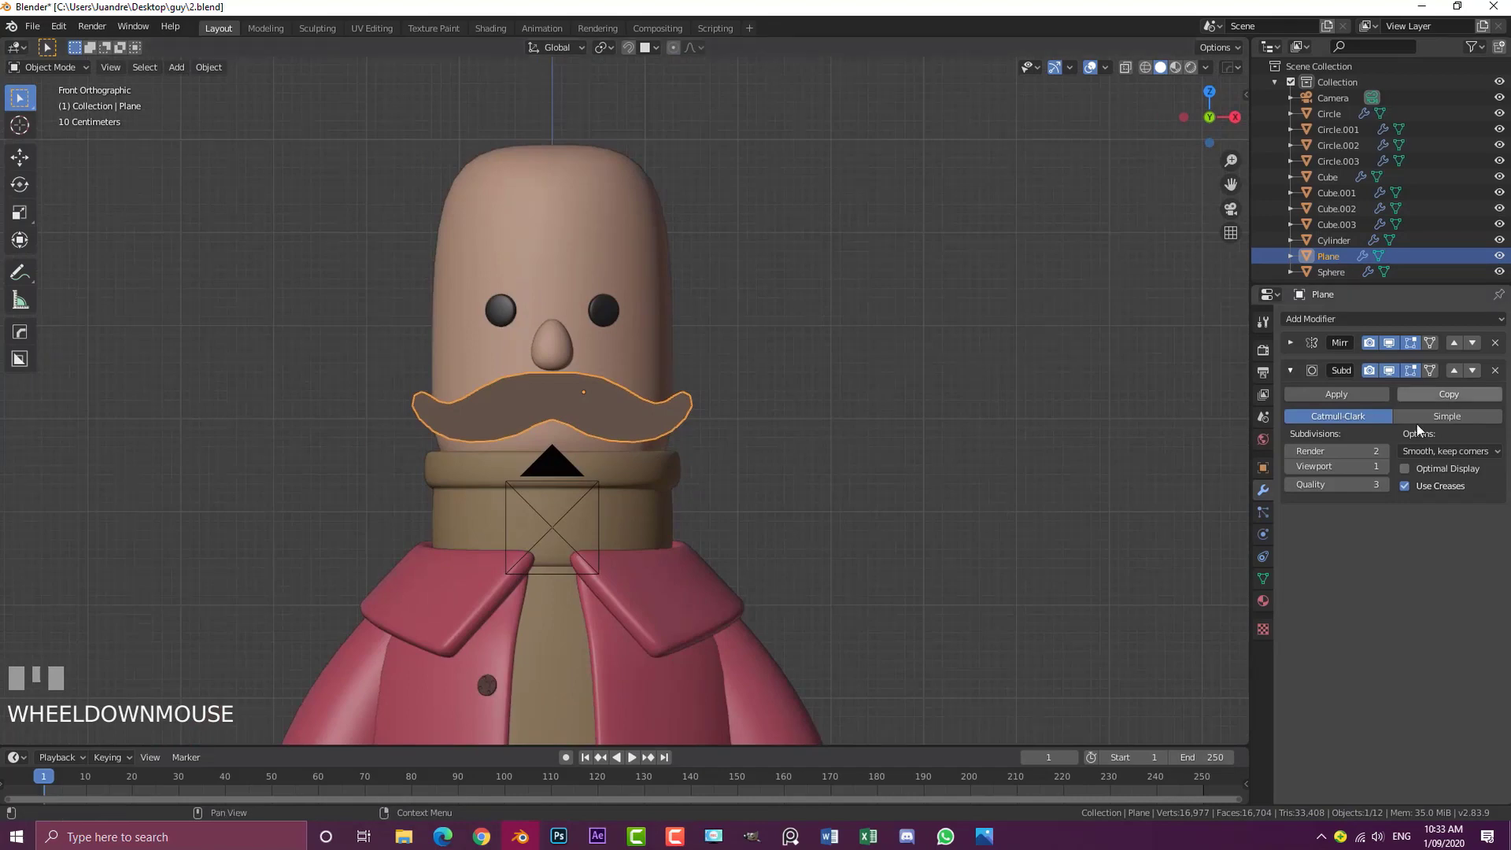
Add a Solidify modifier to the moustache with a thickness of about -1.01 m and place it above the Subdivision Surface modifier
{"action": "left_click", "coordinate": [1291, 369]}
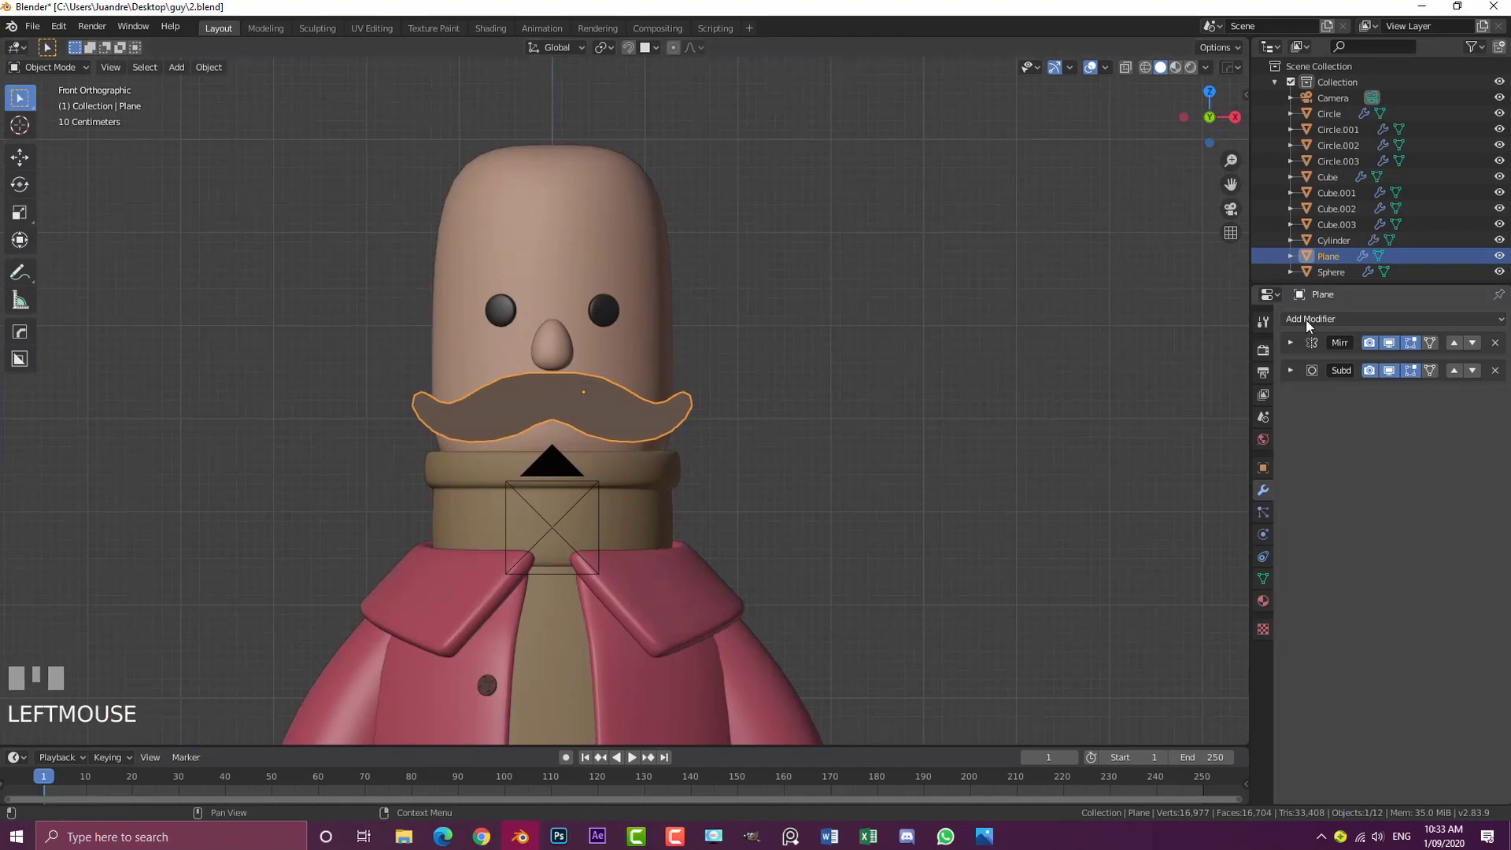
{"action": "left_click", "coordinate": [1304, 320]}
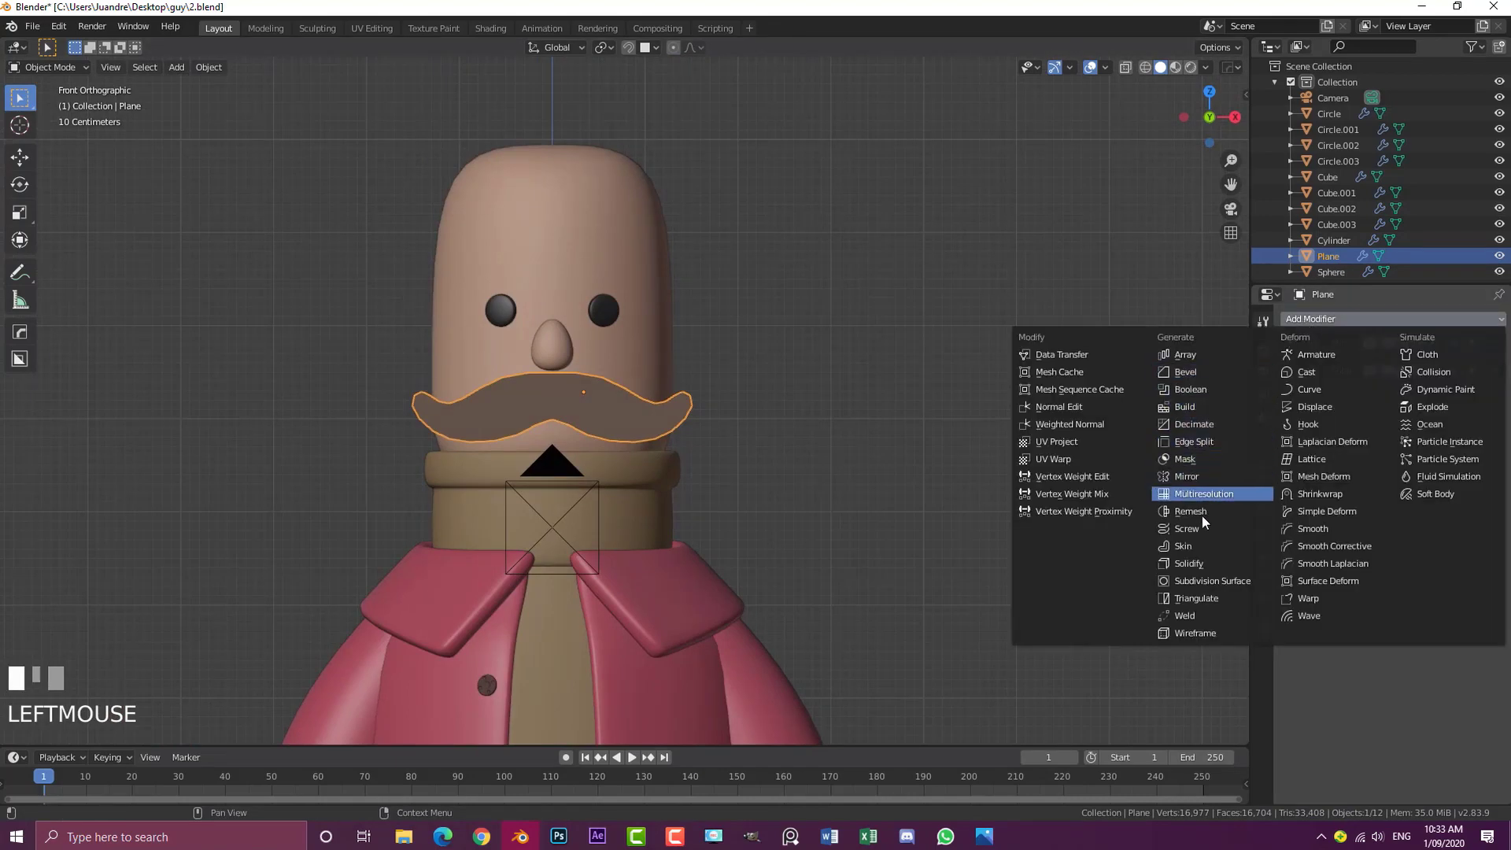
{"action": "left_click", "coordinate": [1201, 565]}
{"action": "middle_click_drag", "start_coordinate": [783, 409], "coordinate": [653, 431]}
{"action": "scroll", "coordinate": [765, 442], "scroll_direction": "up", "scroll_amount": 3}
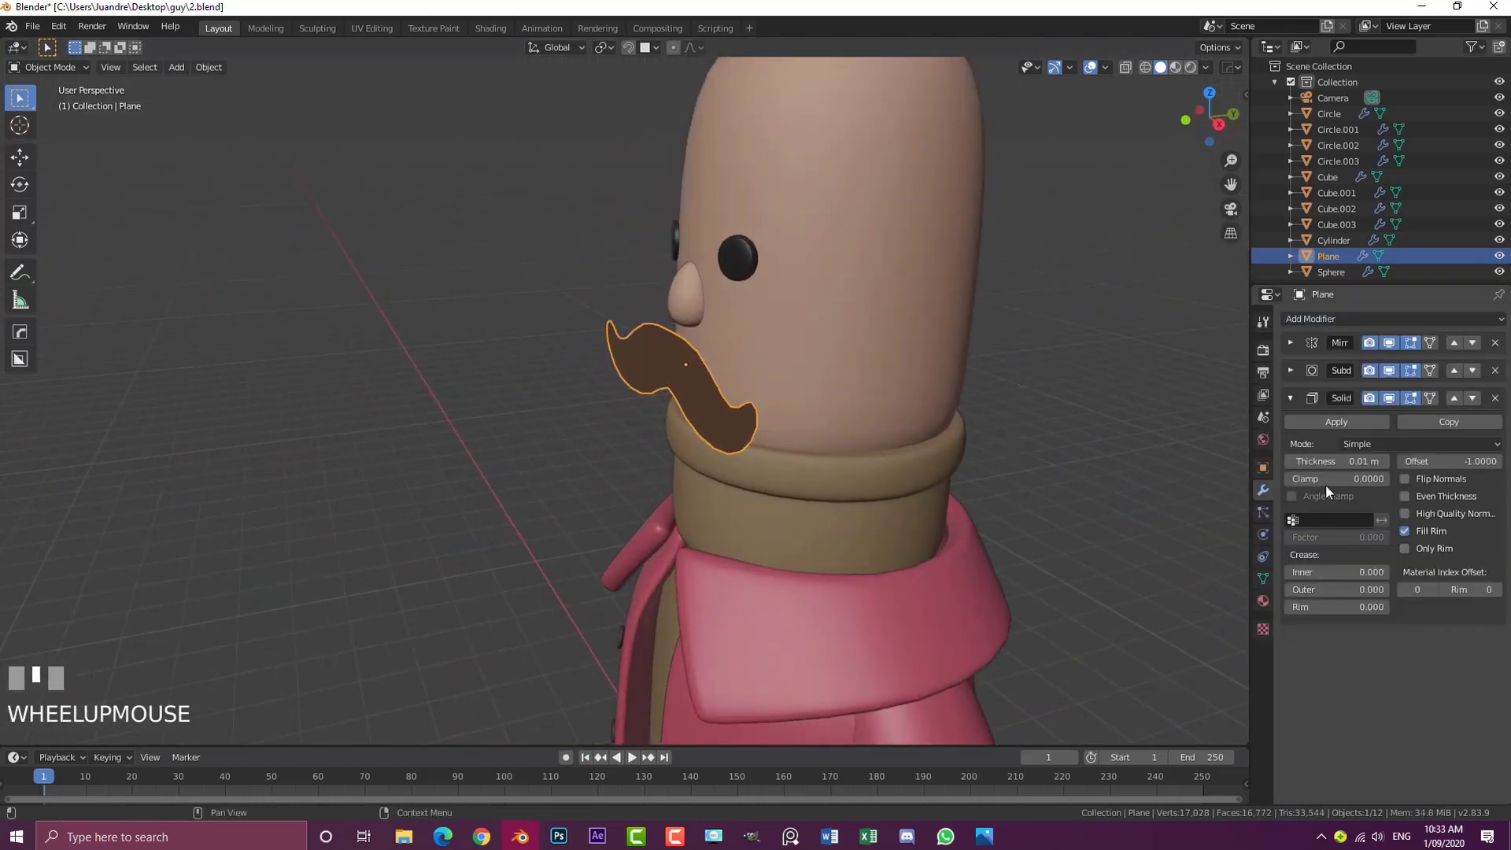
{"action": "left_click_drag", "start_coordinate": [1338, 461], "coordinate": [1271, 461]}
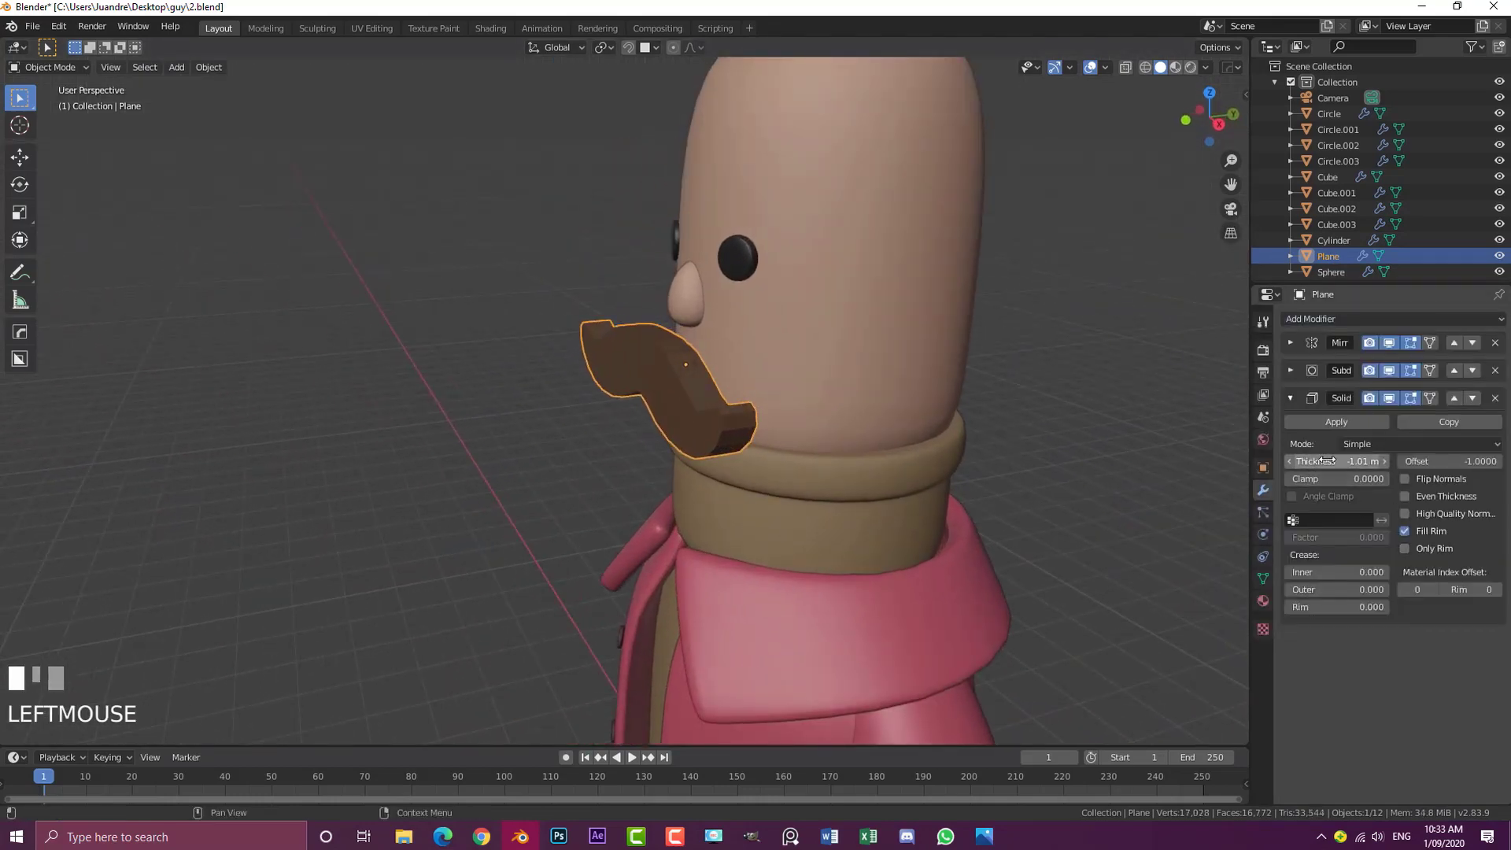
{"action": "left_click", "coordinate": [1471, 371]}
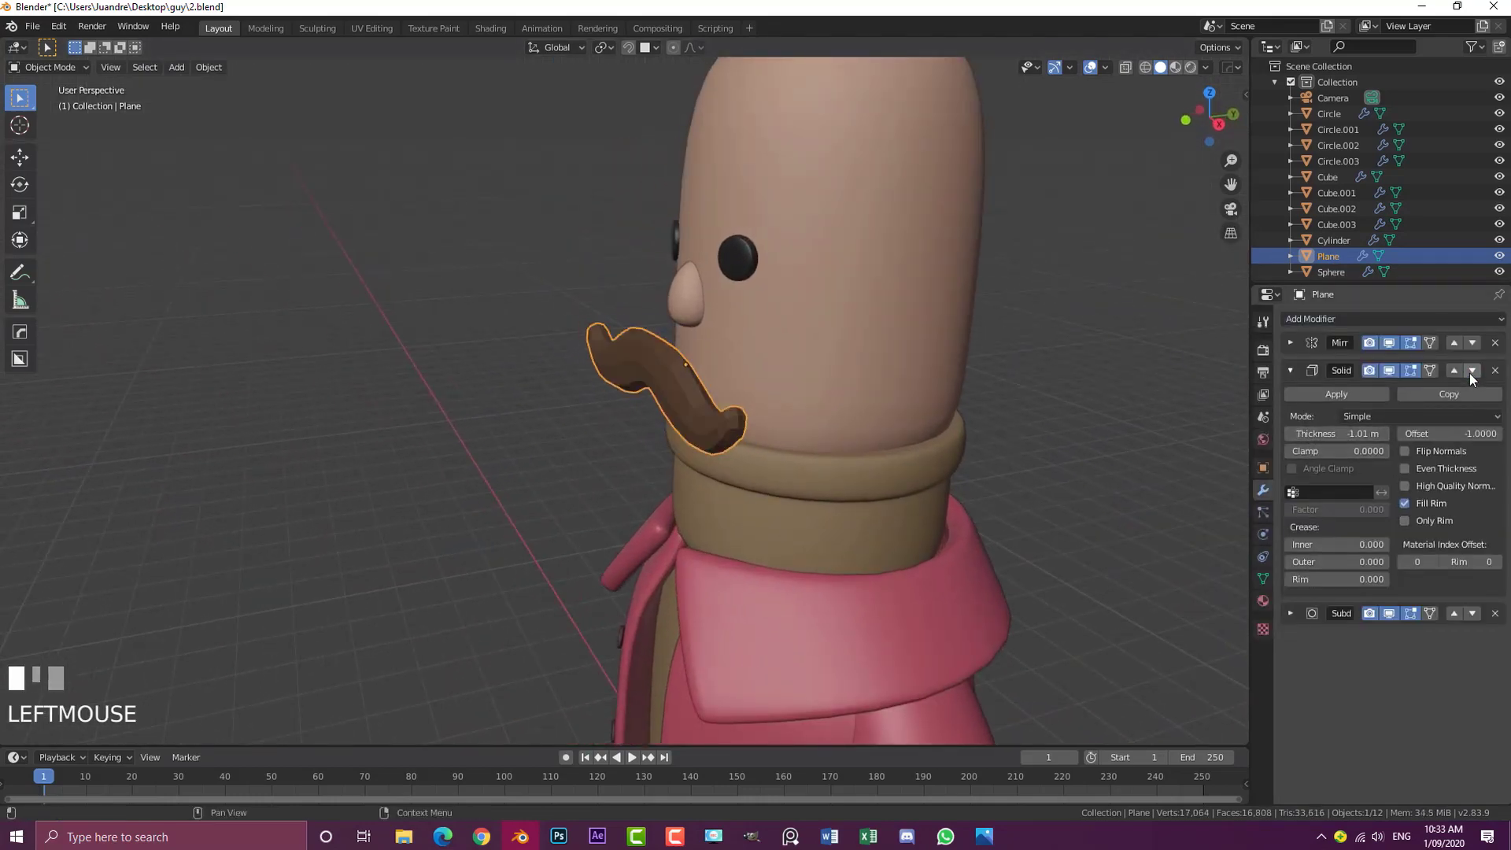
{"action": "left_click", "coordinate": [1289, 370]}
In the right side view, move the moustache back against the face beneath the nose
{"action": "middle_click_drag", "start_coordinate": [890, 422], "coordinate": [871, 408]}
{"action": "key", "text": "KP_3"}
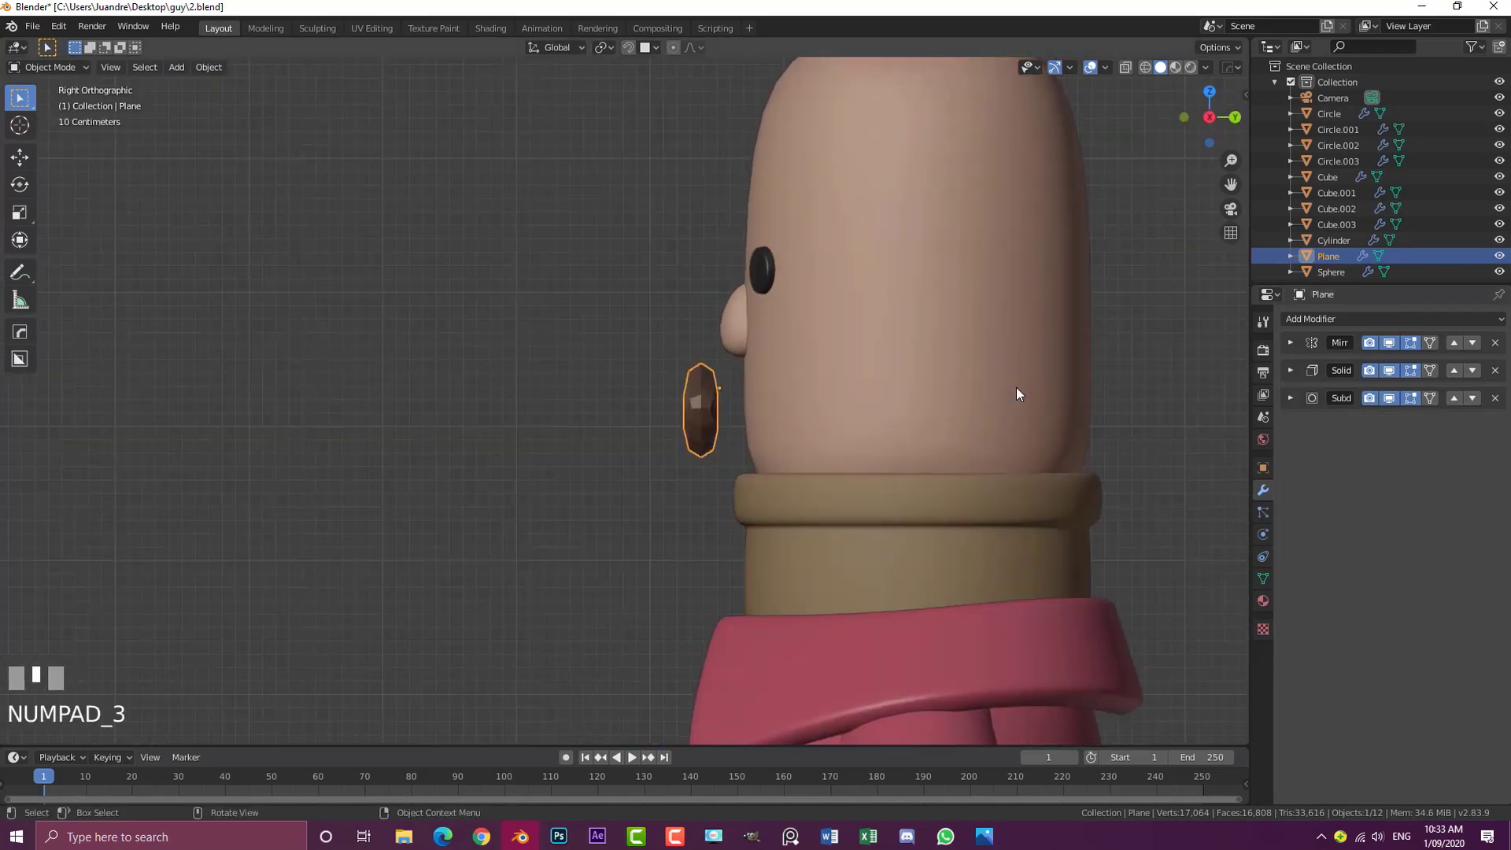
{"action": "scroll", "coordinate": [1017, 389], "scroll_direction": "up", "scroll_amount": 1}
{"action": "key", "text": "g"}
{"action": "left_click", "coordinate": [922, 432]}
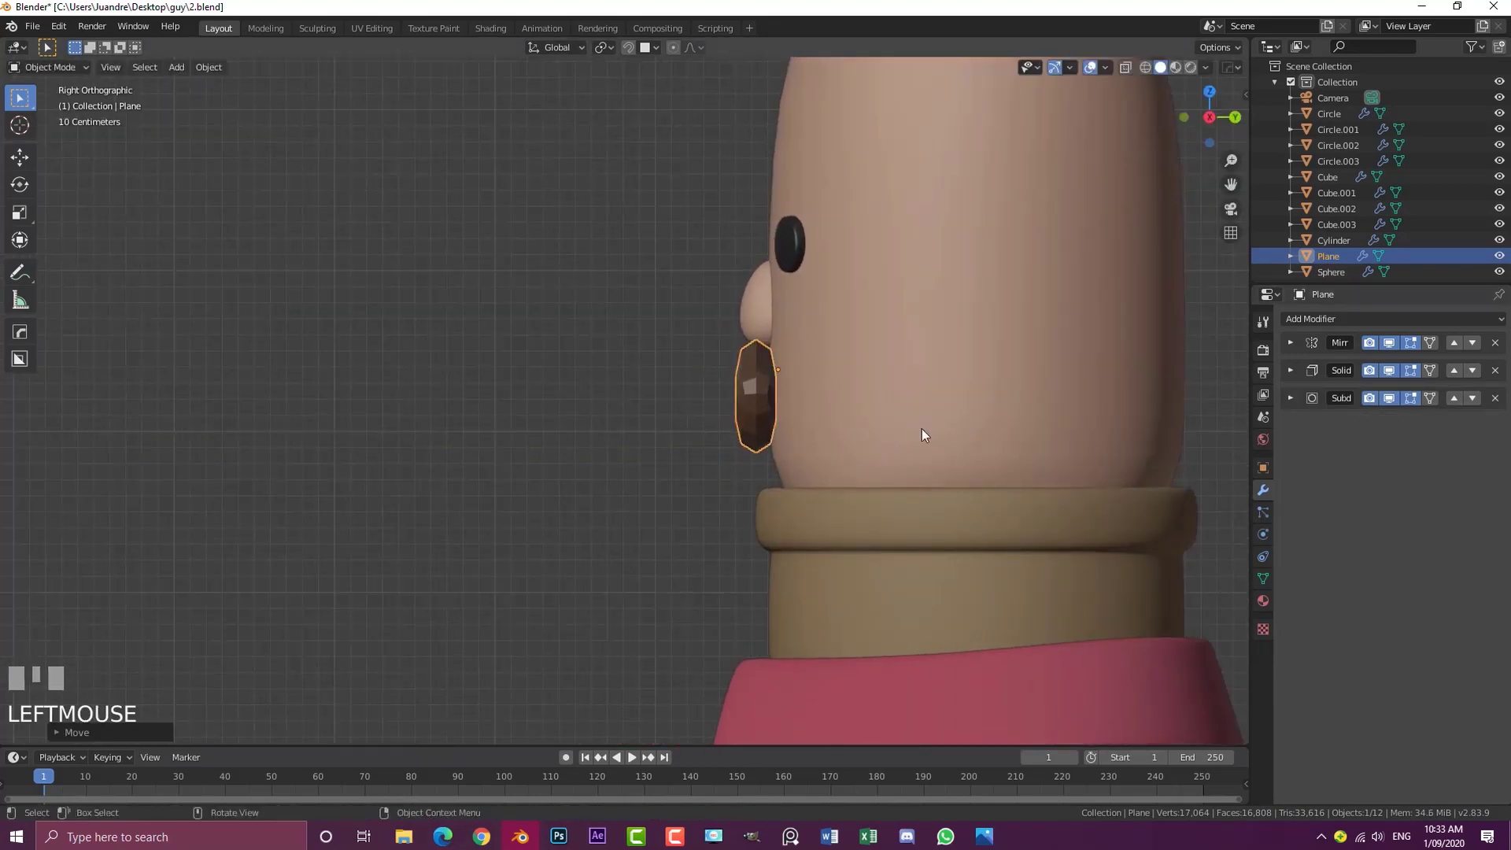
Shade the moustache smooth and set its Subdivision Surface viewport level to 2
{"action": "key", "text": "KP_1"}
{"action": "left_click", "coordinate": [207, 68]}
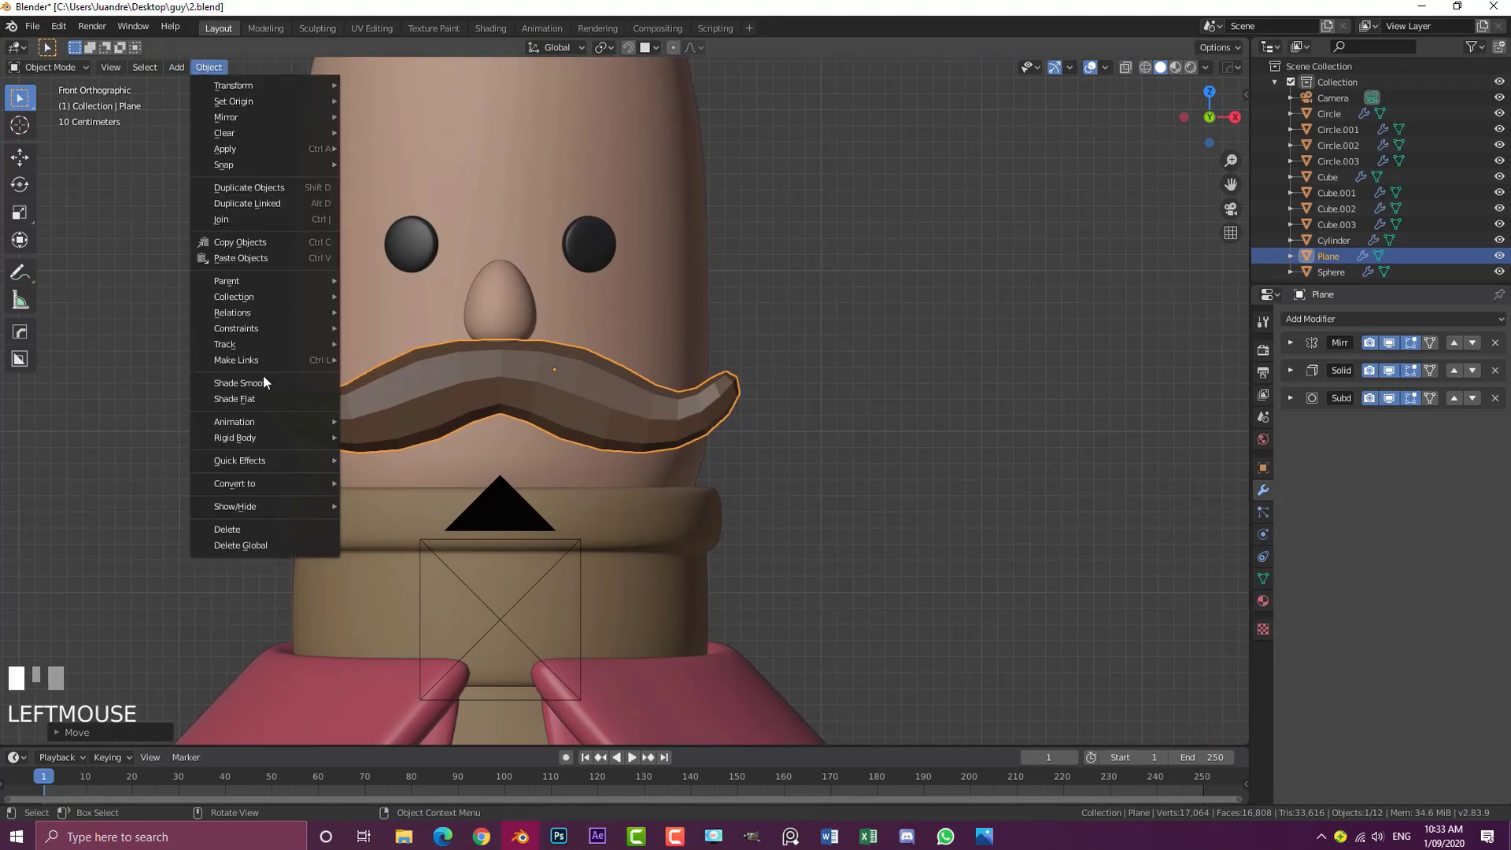
{"action": "left_click", "coordinate": [272, 380]}
{"action": "scroll", "coordinate": [658, 346], "scroll_direction": "down", "scroll_amount": 2}
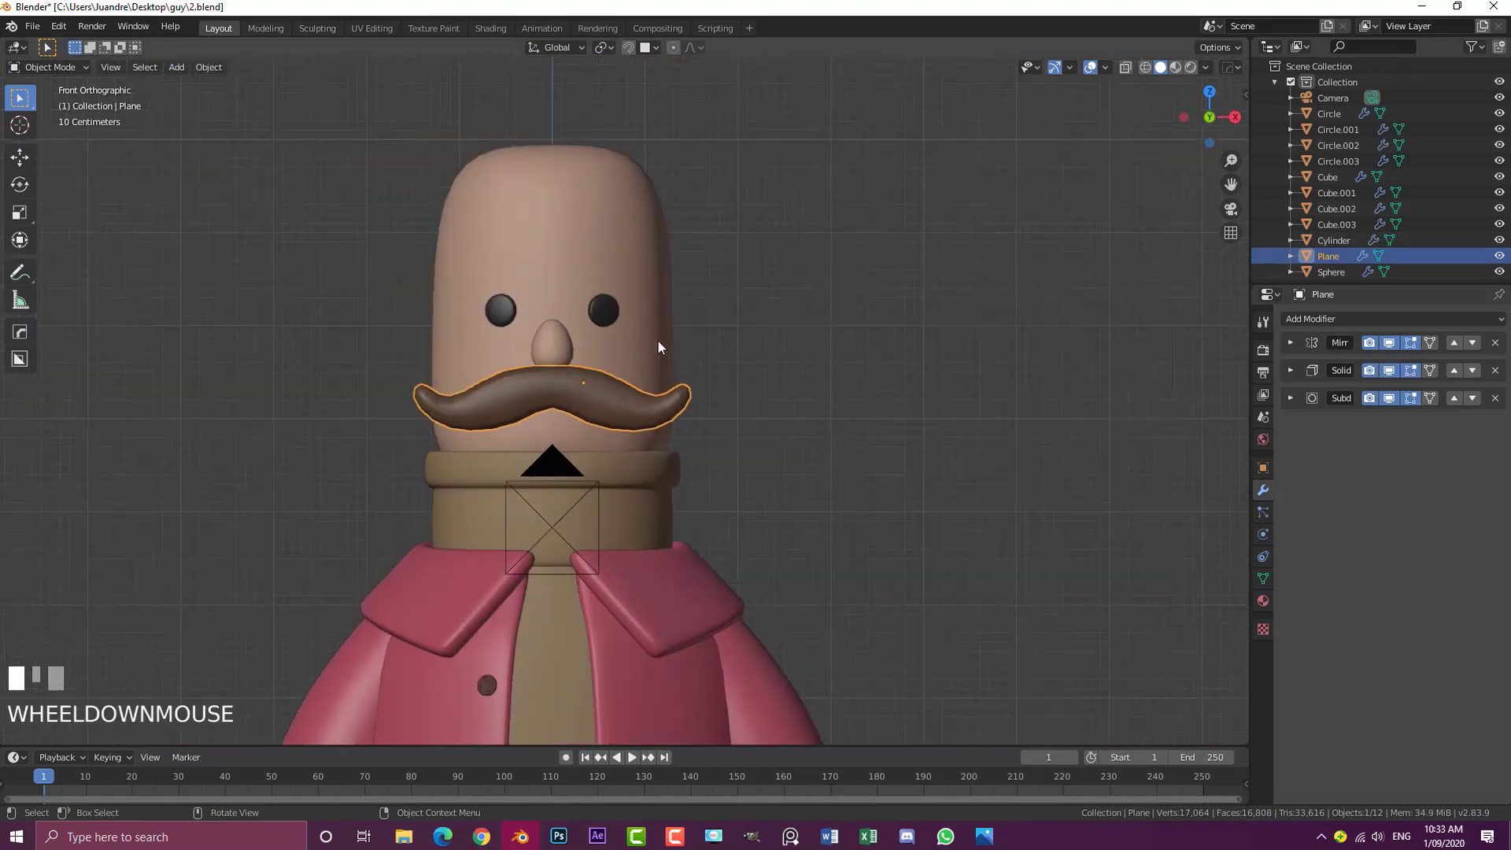
{"action": "left_click", "coordinate": [1295, 405]}
{"action": "left_click", "coordinate": [1385, 494]}
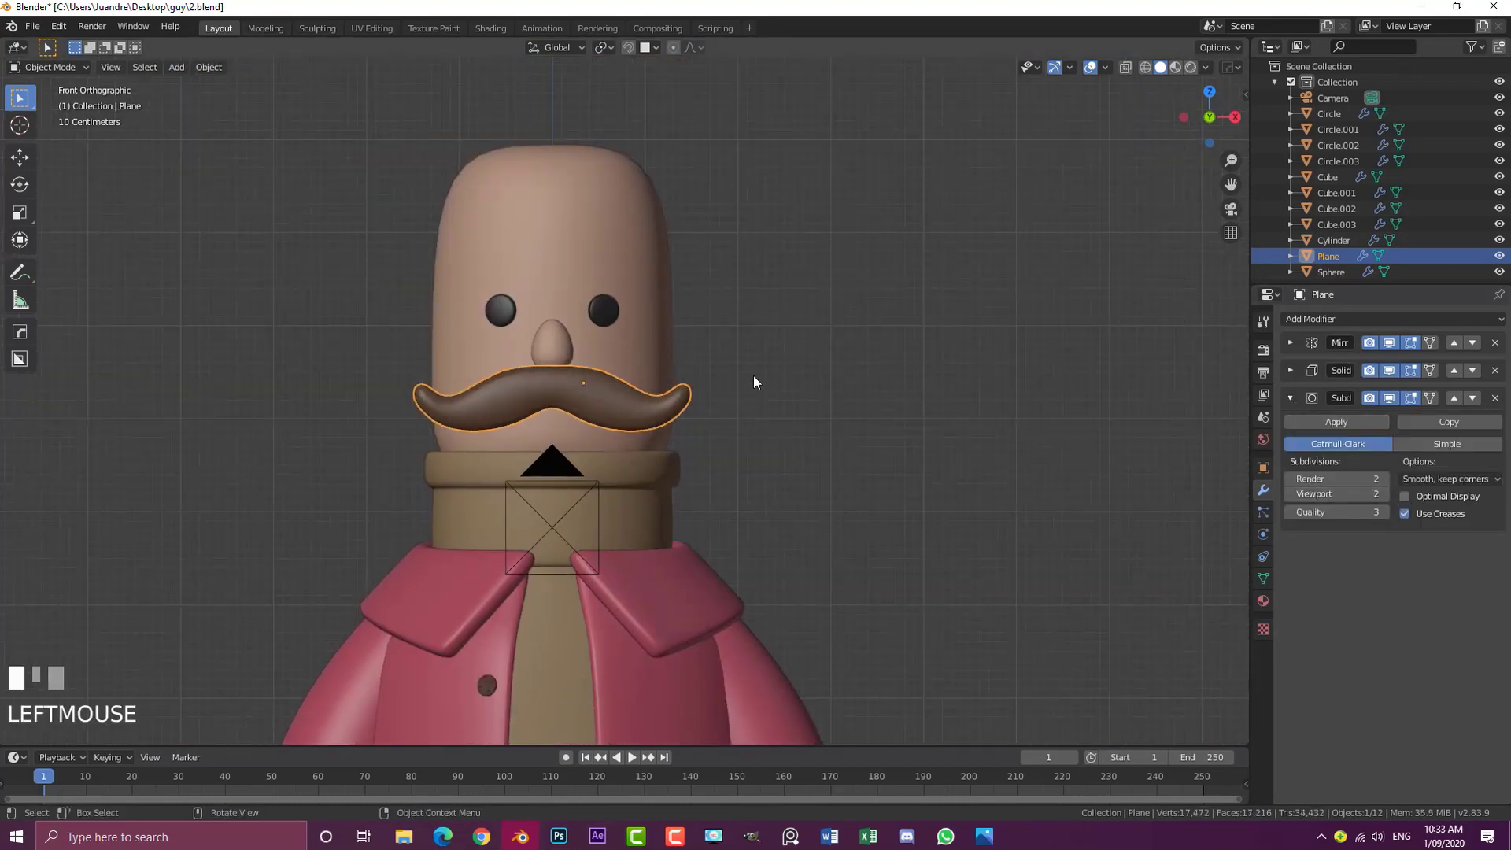
From the top view, rotate the whole moustache mesh so its sides angle back around the head, then shift it slightly
{"action": "key", "text": "KP_7"}
{"action": "scroll", "coordinate": [541, 356], "scroll_direction": "up", "scroll_amount": 3}
{"action": "key", "text": "Tab"}
{"action": "middle_click_drag", "start_coordinate": [658, 296], "coordinate": [672, 442], "text": "shift"}
{"action": "key", "text": "a"}
{"action": "key", "text": "r"}
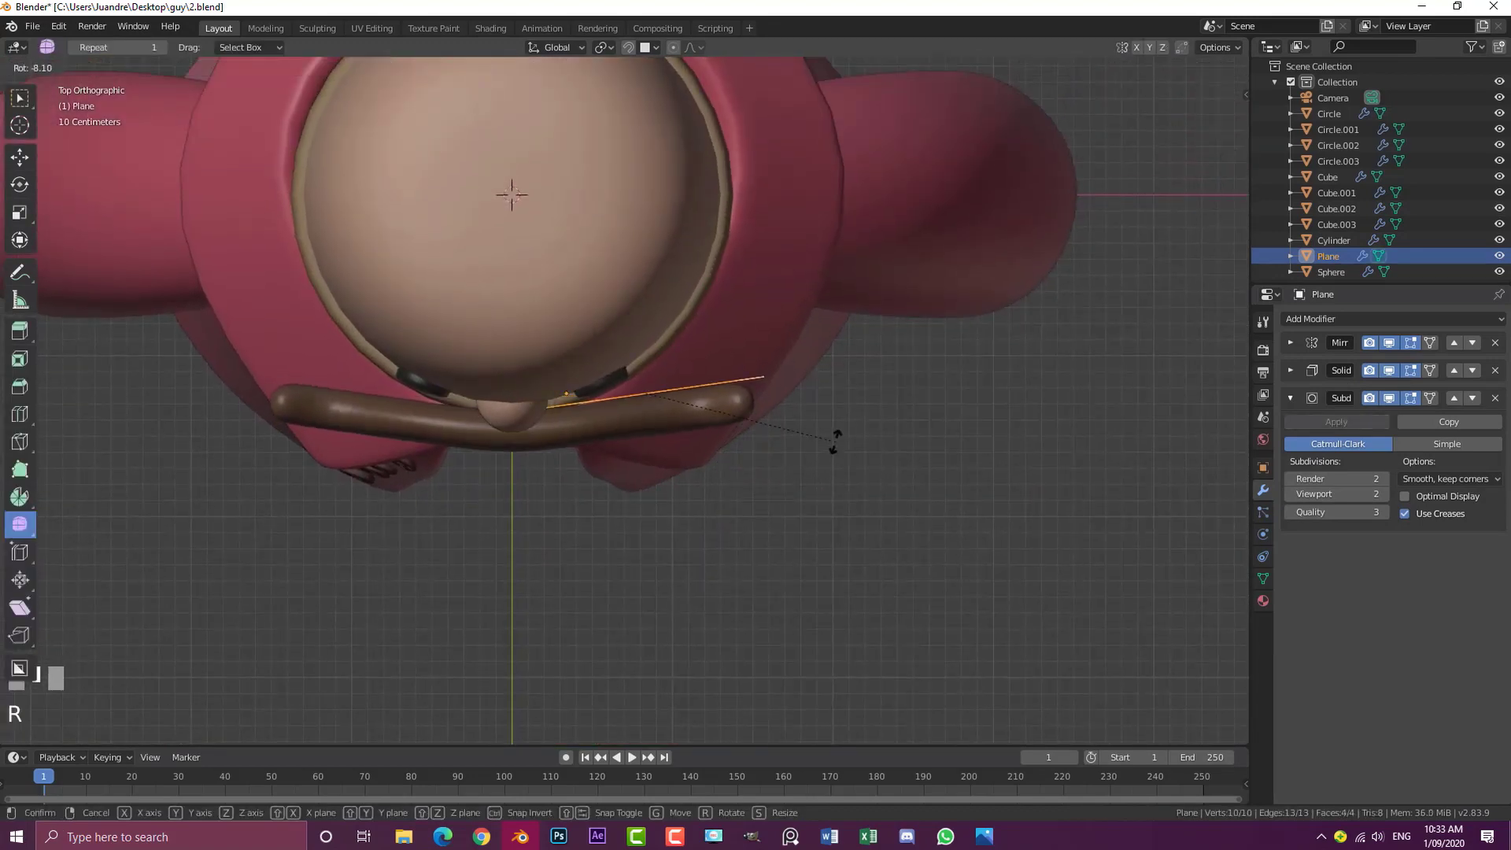
{"action": "left_click", "coordinate": [826, 418]}
{"action": "key", "text": "g"}
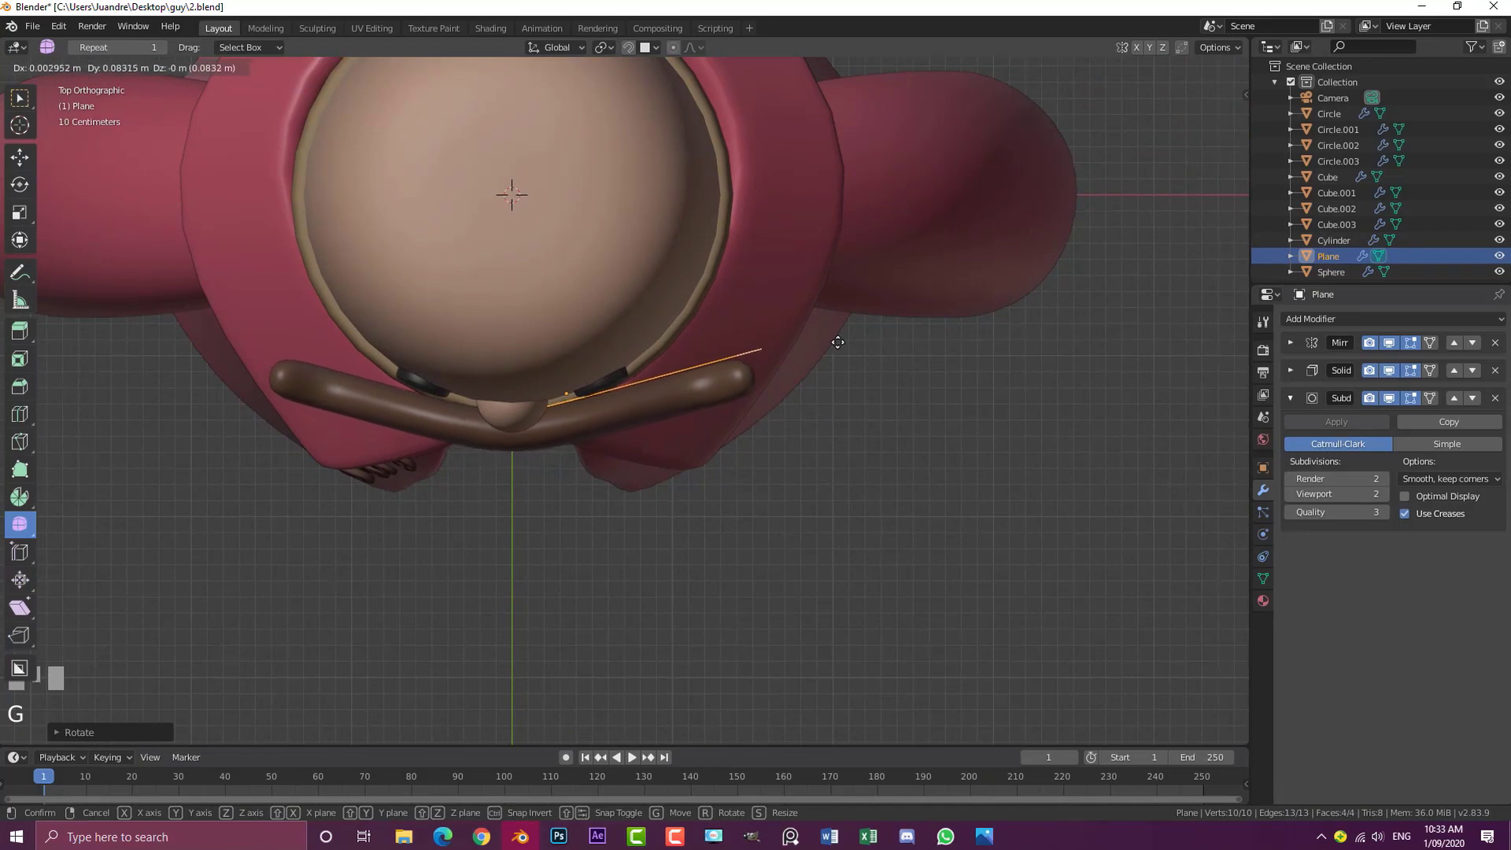
{"action": "left_click", "coordinate": [849, 319]}
{"action": "middle_click_drag", "start_coordinate": [848, 319], "coordinate": [707, 480]}
{"action": "key", "text": "r"}
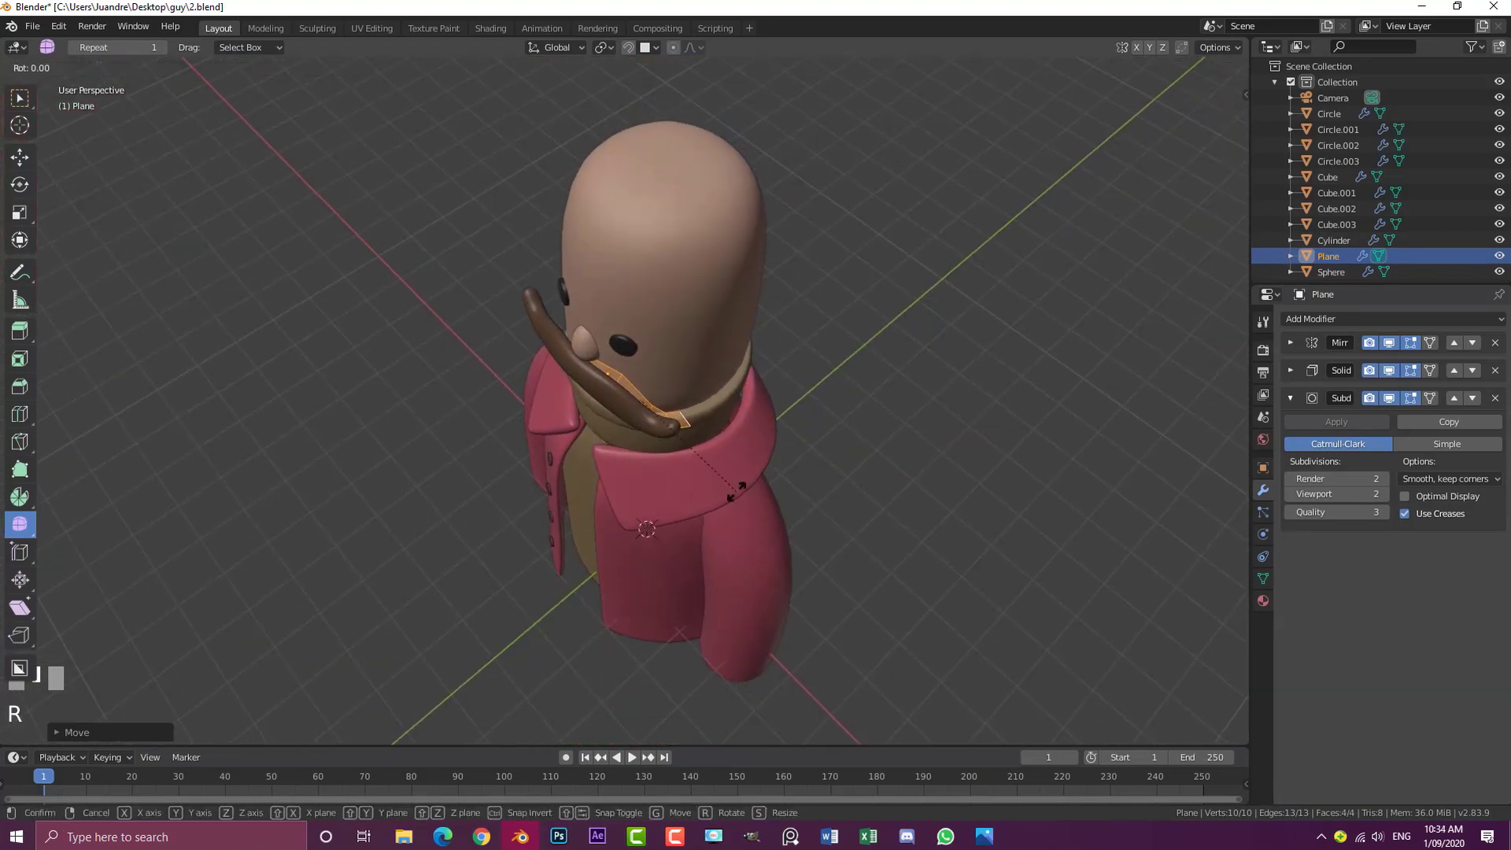
{"action": "key", "text": "z"}
{"action": "right_click", "coordinate": [692, 438]}
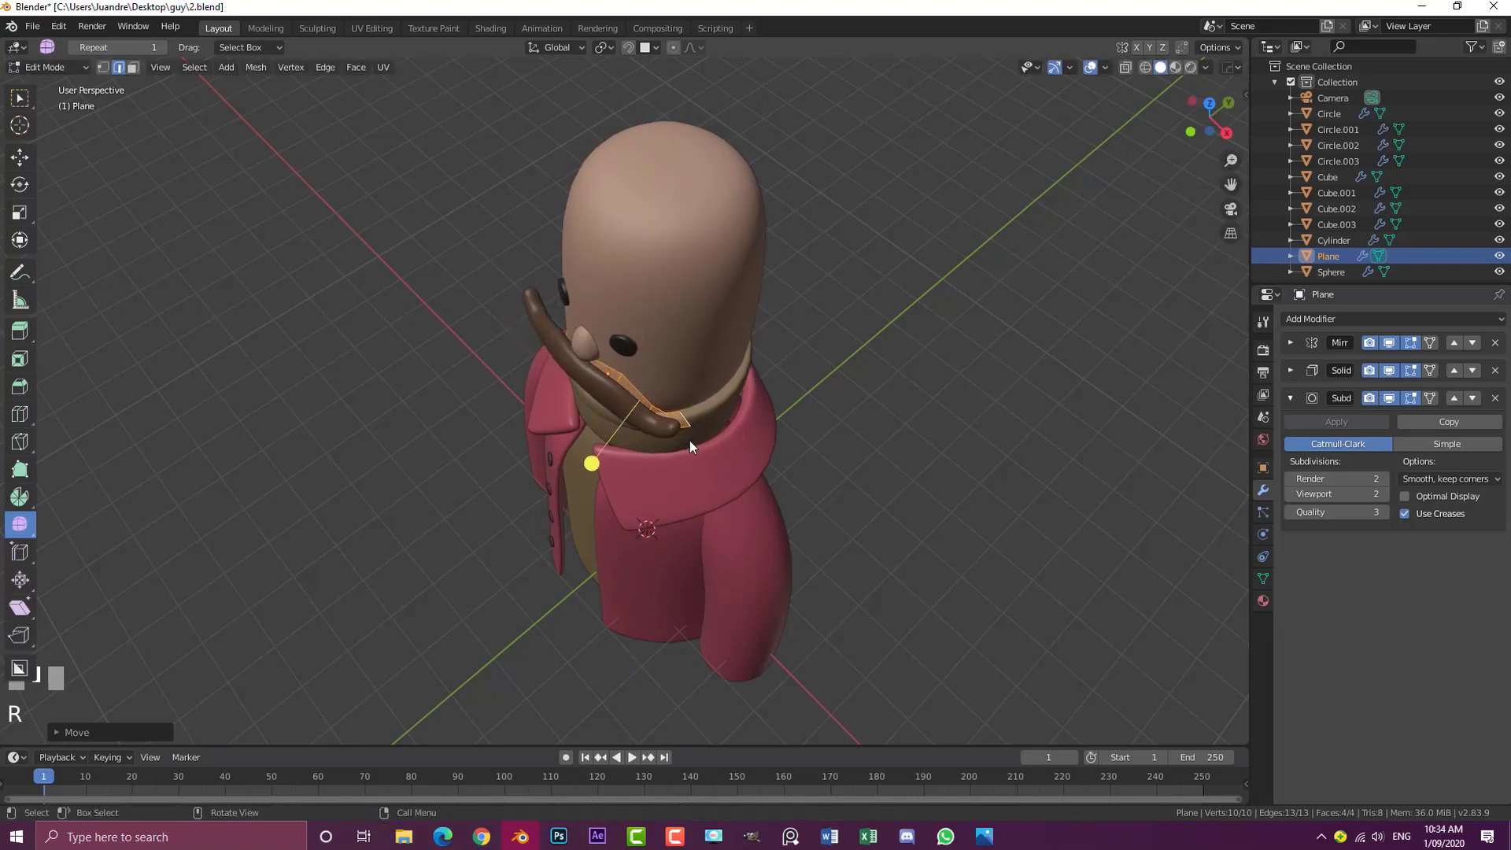
{"action": "key", "text": "KP_1"}
{"action": "key", "text": "Tab"}
{"action": "key", "text": "alt+a"}
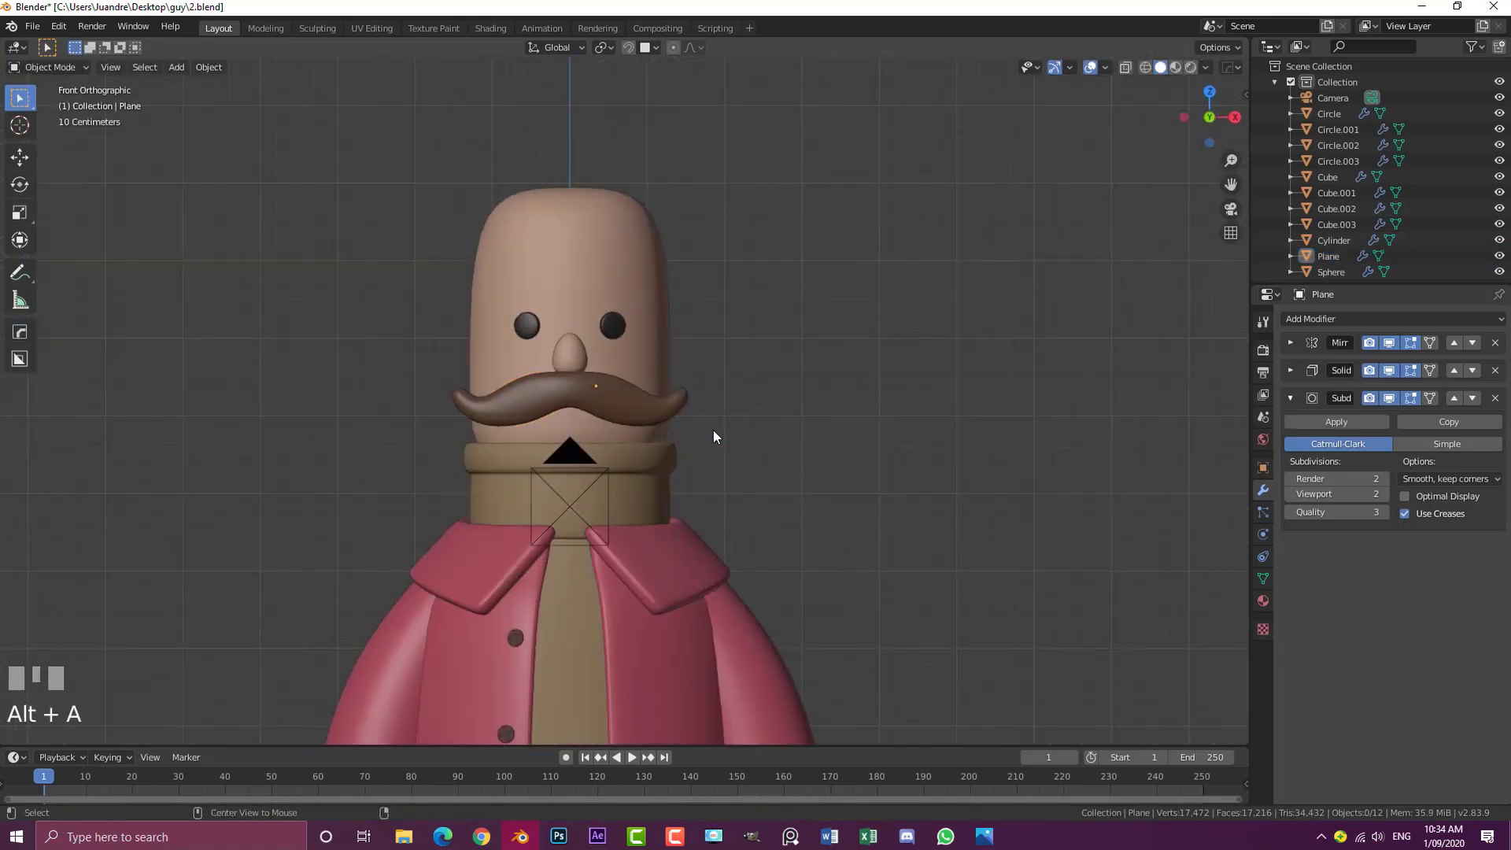
Enable proportional editing and move the moustache's outer tip edge back and inward so the sides curve around the head
{"action": "key", "text": "KP_7"}
{"action": "key", "text": "Tab"}
{"action": "middle_click_drag", "start_coordinate": [862, 362], "coordinate": [775, 374]}
{"action": "left_click", "coordinate": [683, 463]}
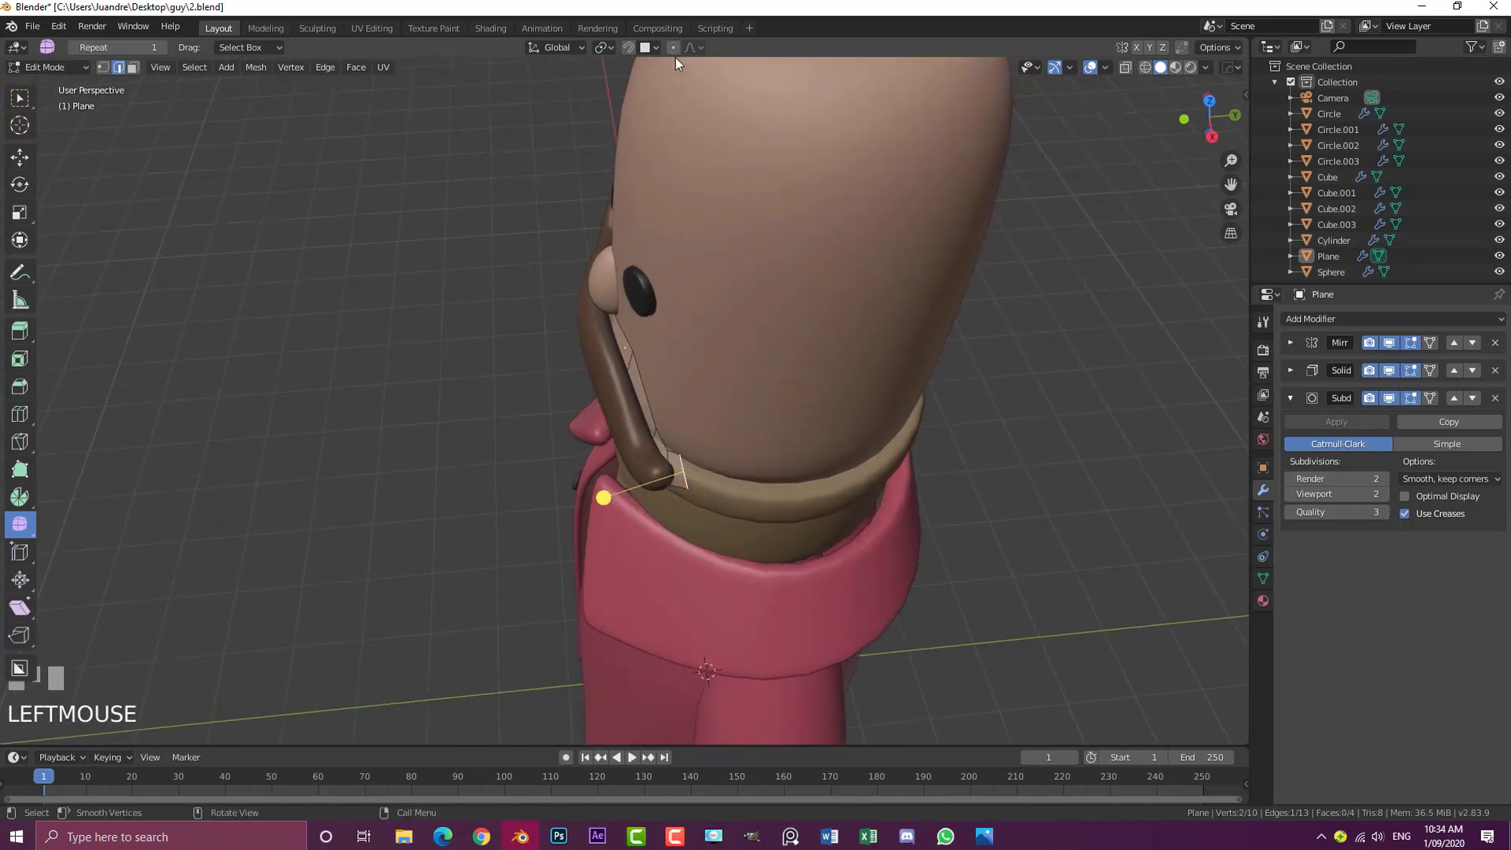
{"action": "key", "text": "KP_7"}
{"action": "scroll", "coordinate": [929, 324], "scroll_direction": "up", "scroll_amount": 3}
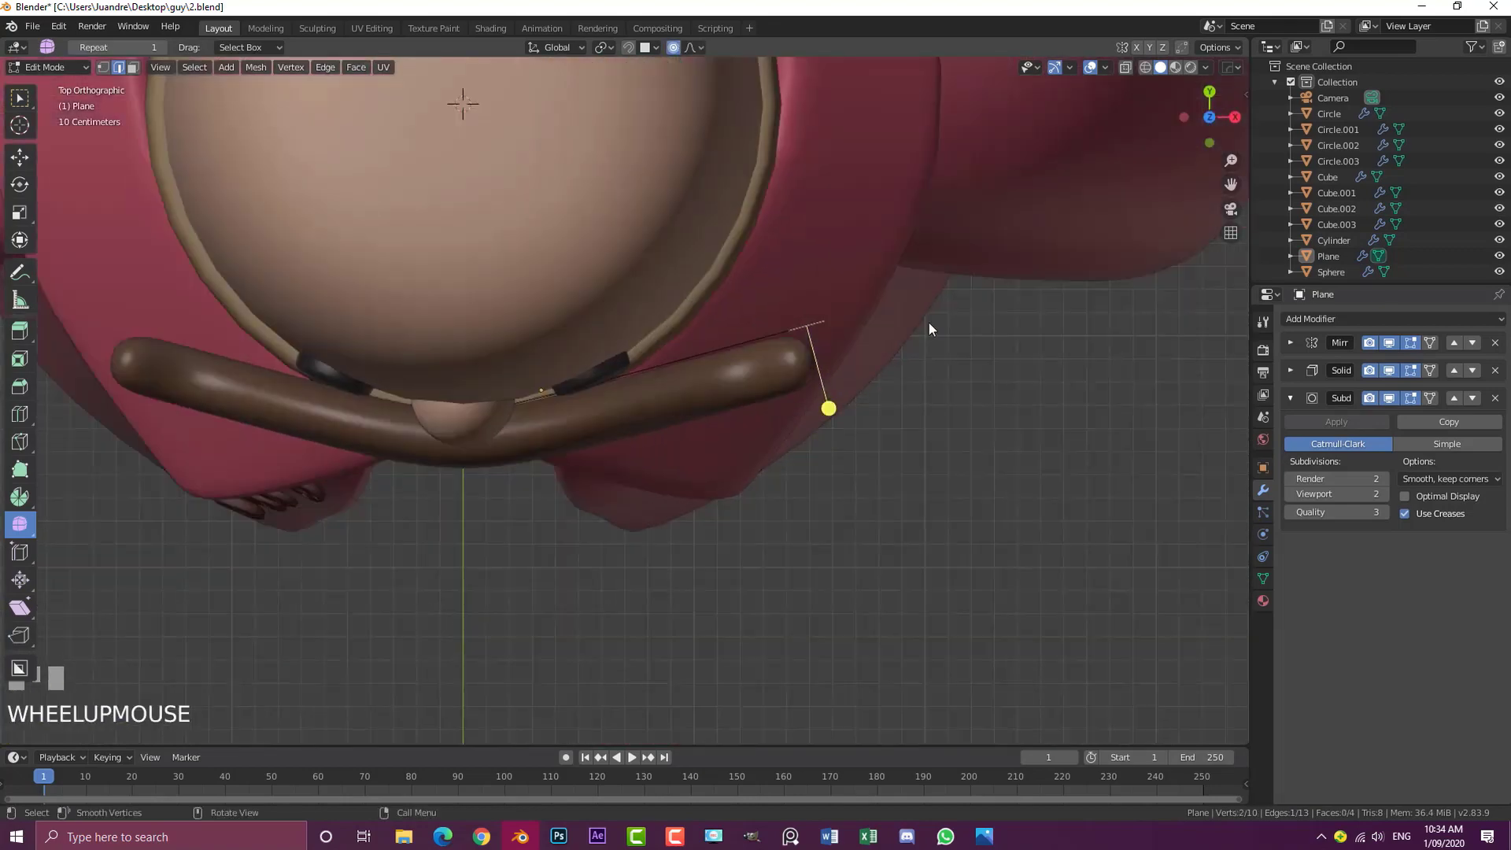
{"action": "key", "text": "g"}
{"action": "scroll", "coordinate": [894, 254], "scroll_direction": "down", "scroll_amount": 3}
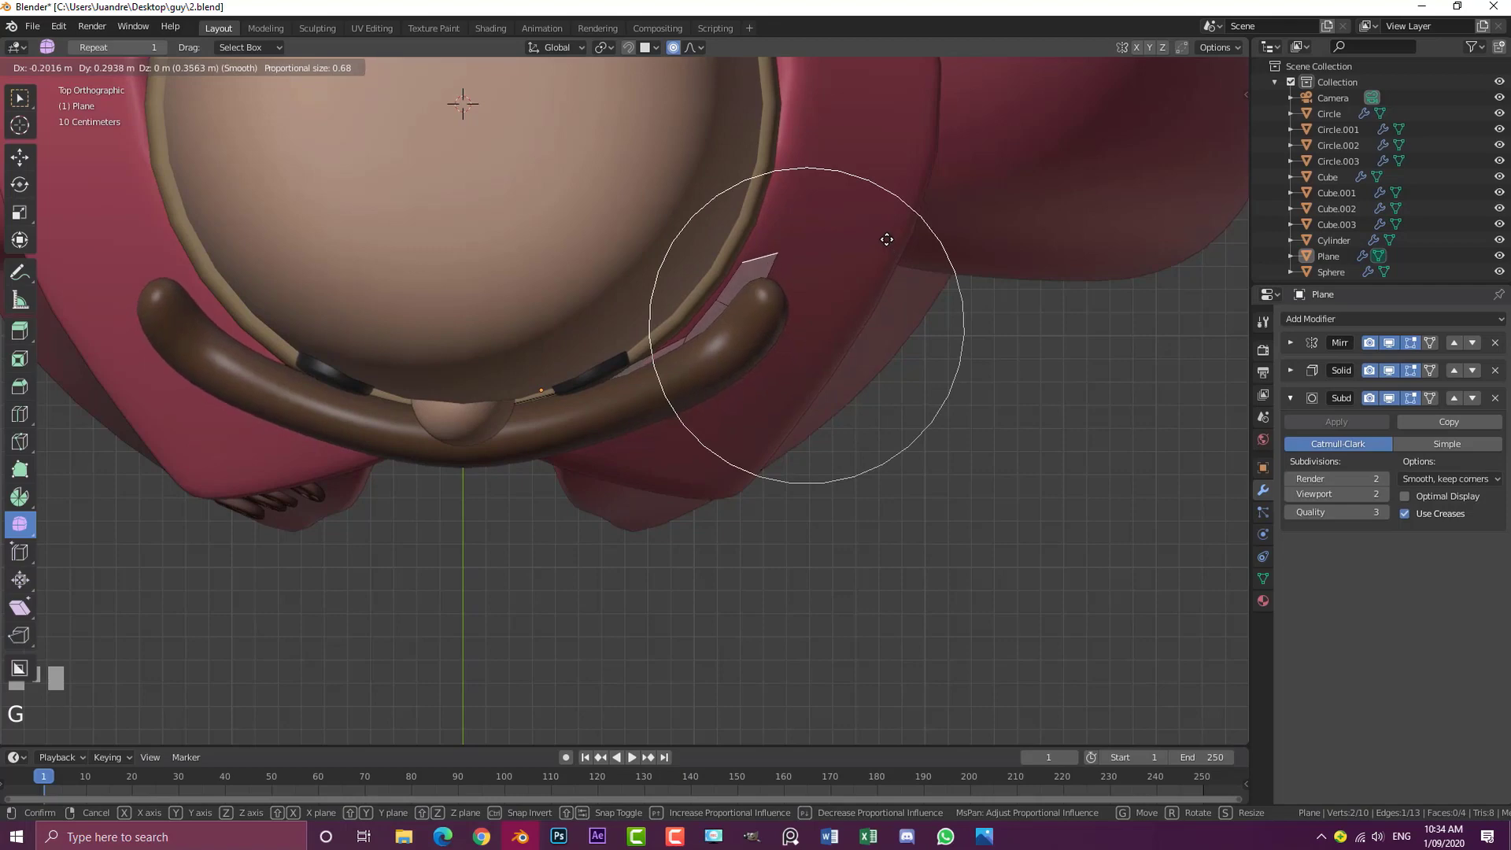
{"action": "scroll", "coordinate": [887, 239], "scroll_direction": "down", "scroll_amount": 1}
{"action": "left_click", "coordinate": [887, 239]}
{"action": "key", "text": "Tab"}
{"action": "scroll", "coordinate": [879, 368], "scroll_direction": "down", "scroll_amount": 4}
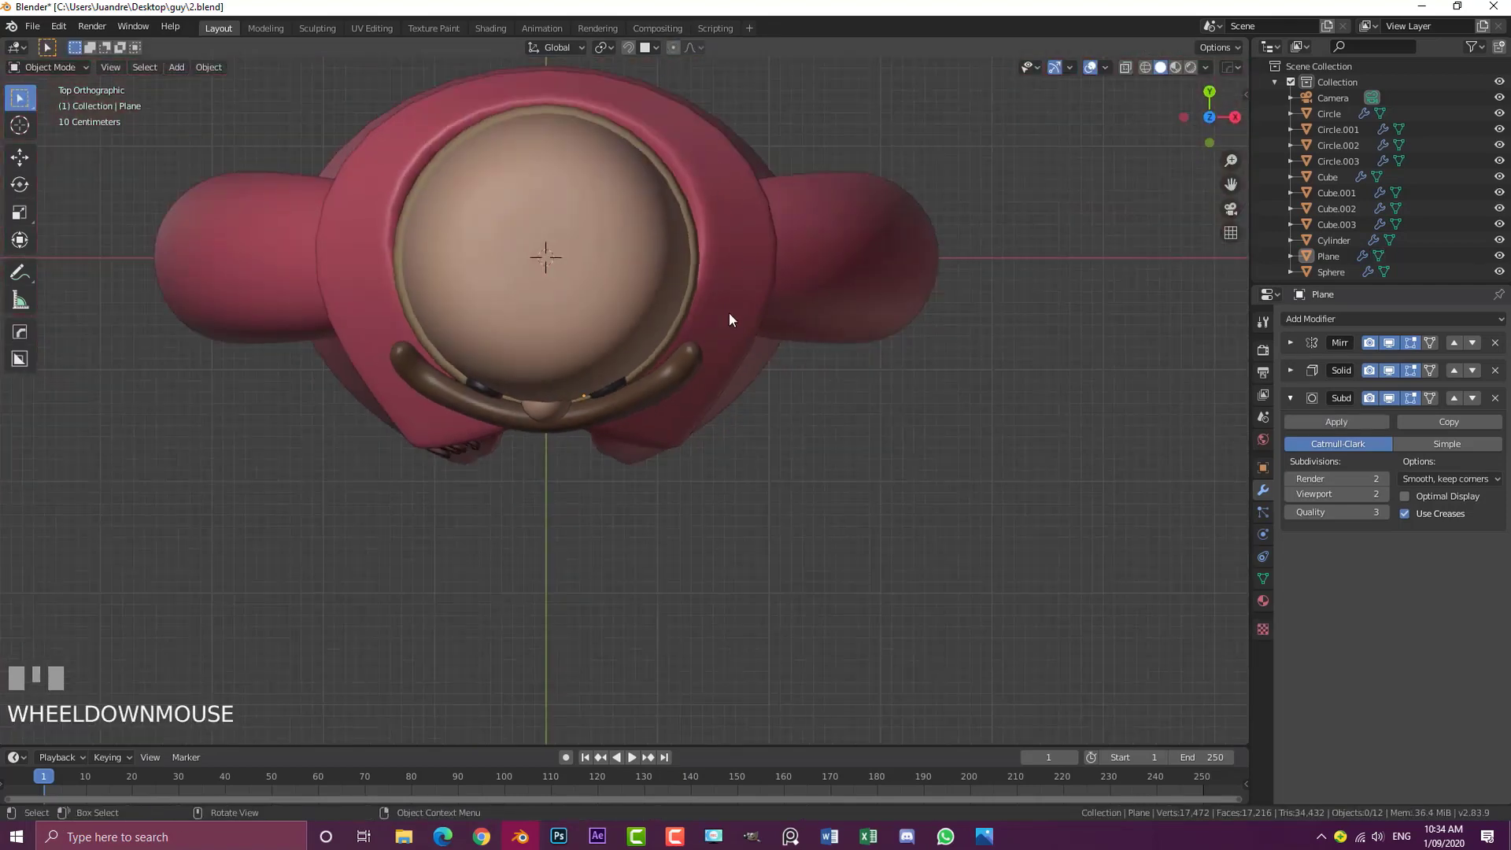
{"action": "scroll", "coordinate": [754, 308], "scroll_direction": "down", "scroll_amount": 2}
Scale the moustache's tip edge down to a narrow point, using proportional editing with a size of about 0.39
{"action": "key", "text": "KP_1"}
{"action": "scroll", "coordinate": [696, 389], "scroll_direction": "down", "scroll_amount": 3}
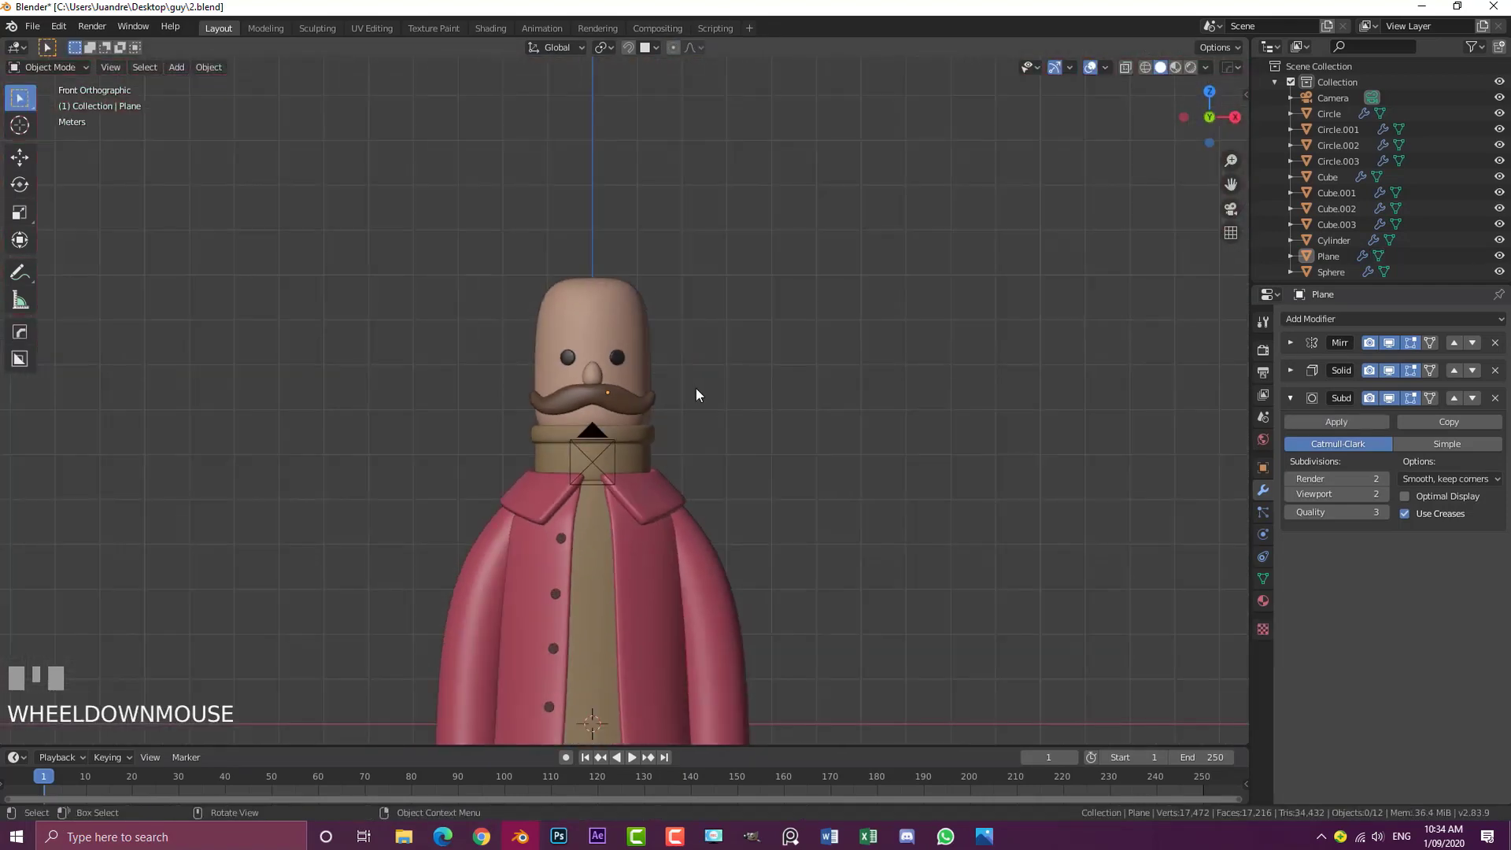
{"action": "scroll", "coordinate": [696, 393], "scroll_direction": "up", "scroll_amount": 4}
{"action": "key", "text": "Tab"}
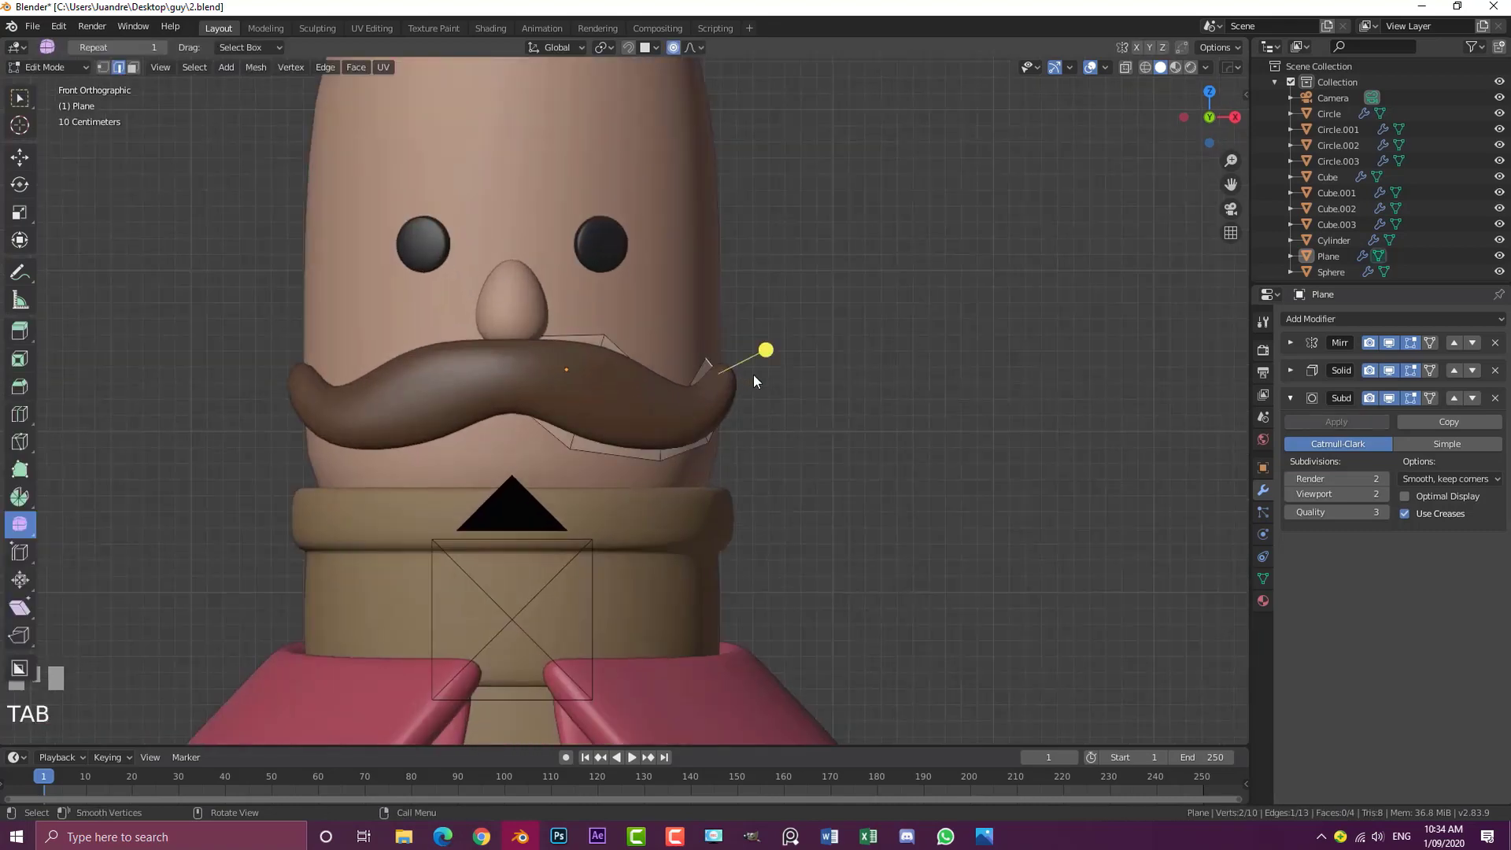
{"action": "key", "text": "s"}
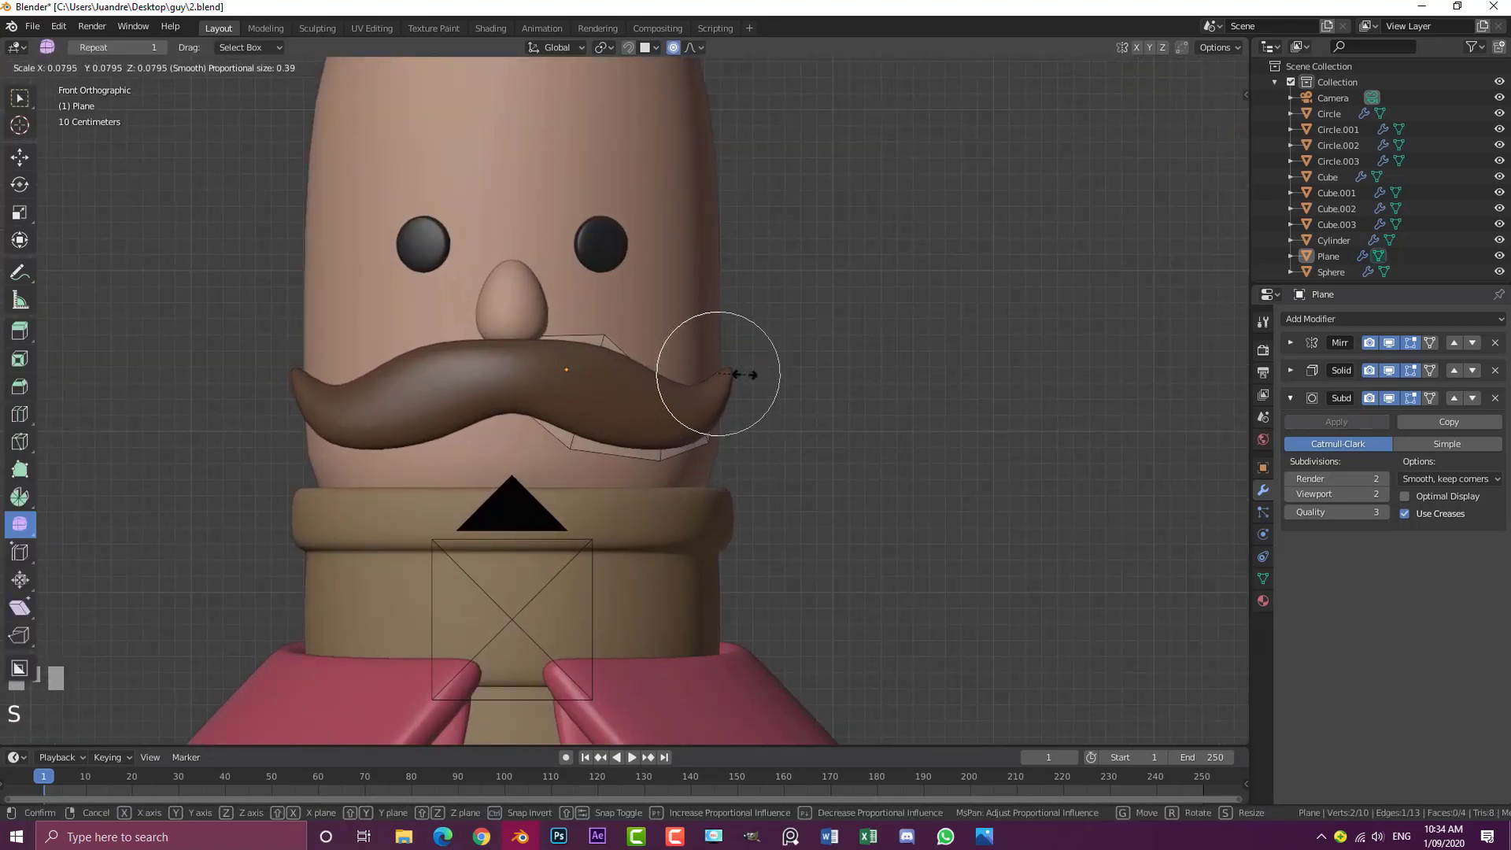
{"action": "left_click", "coordinate": [762, 376]}
{"action": "key", "text": "Tab"}
{"action": "scroll", "coordinate": [721, 393], "scroll_direction": "down", "scroll_amount": 4}
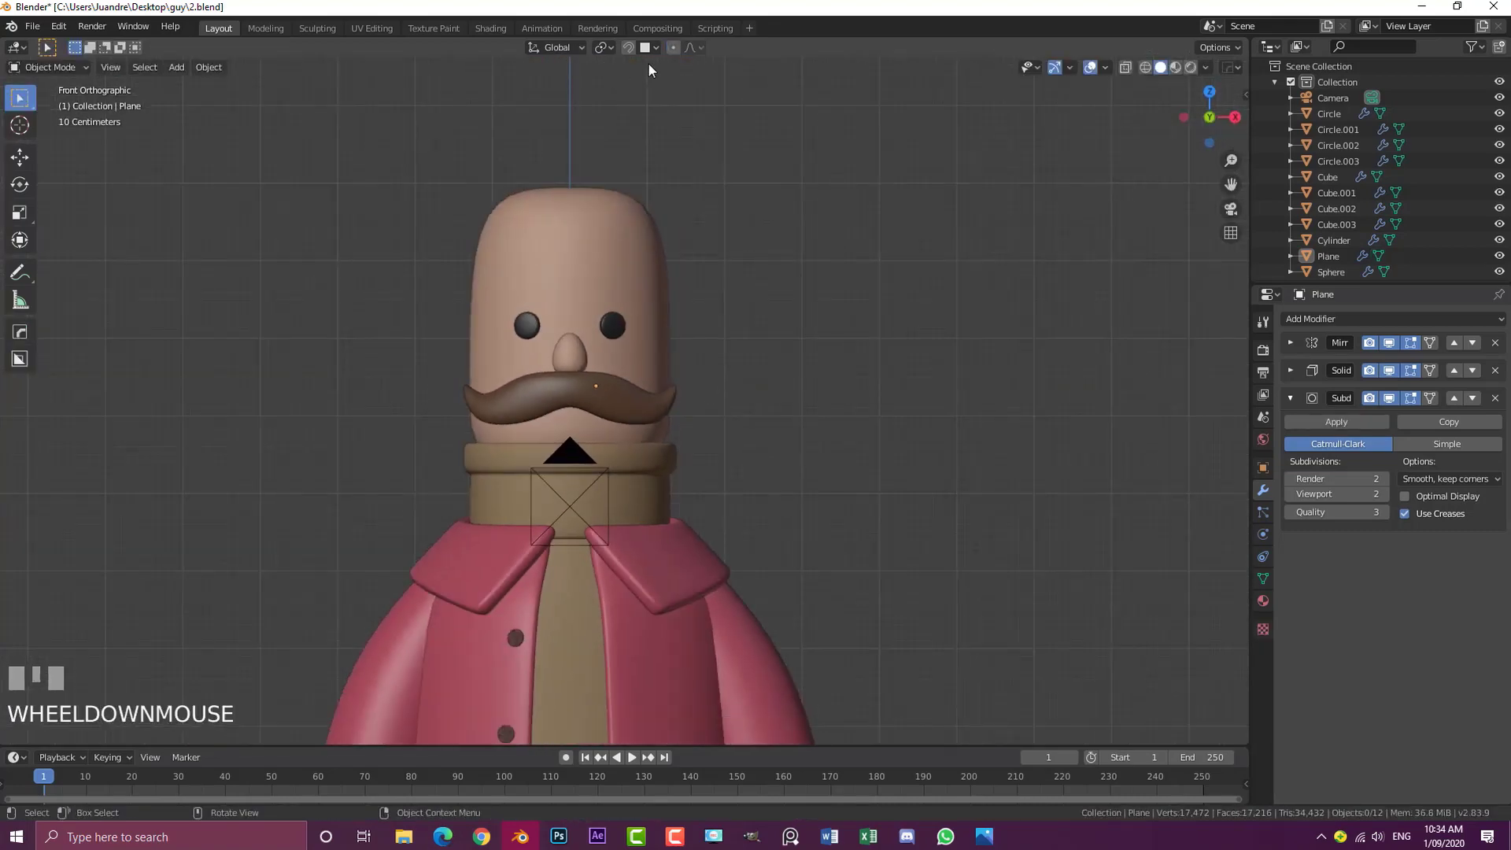
{"action": "middle_click_drag", "start_coordinate": [654, 208], "coordinate": [792, 381]}
{"action": "key", "text": "KP_1"}
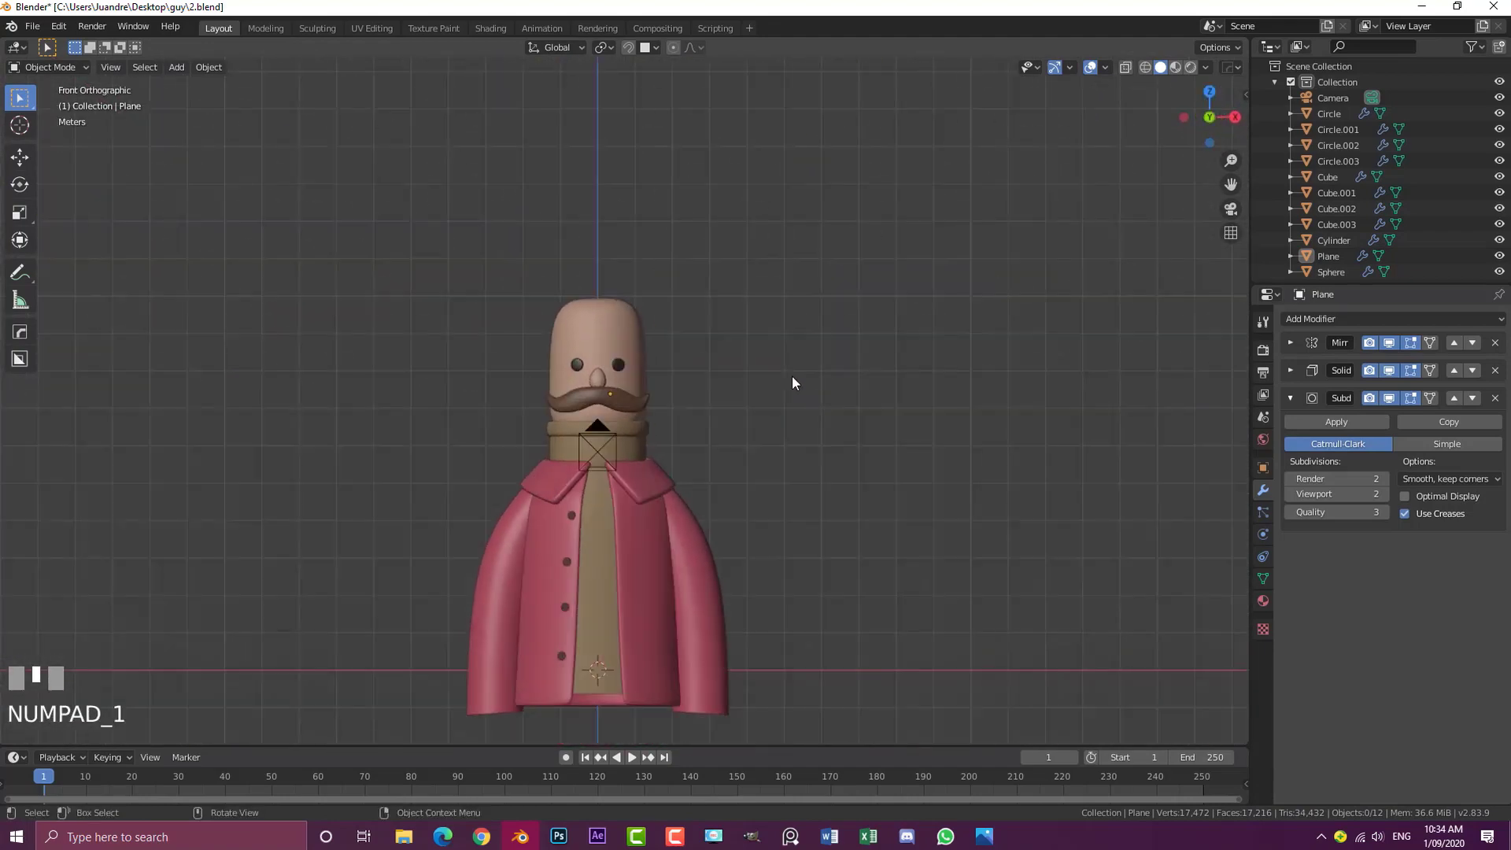
Move the moustache's lower middle edge downward with proportional editing at a size of about 0.39 to give it a fuller shape
{"action": "scroll", "coordinate": [708, 373], "scroll_direction": "up", "scroll_amount": 6}
{"action": "key", "text": "Tab"}
{"action": "left_click", "coordinate": [602, 465]}
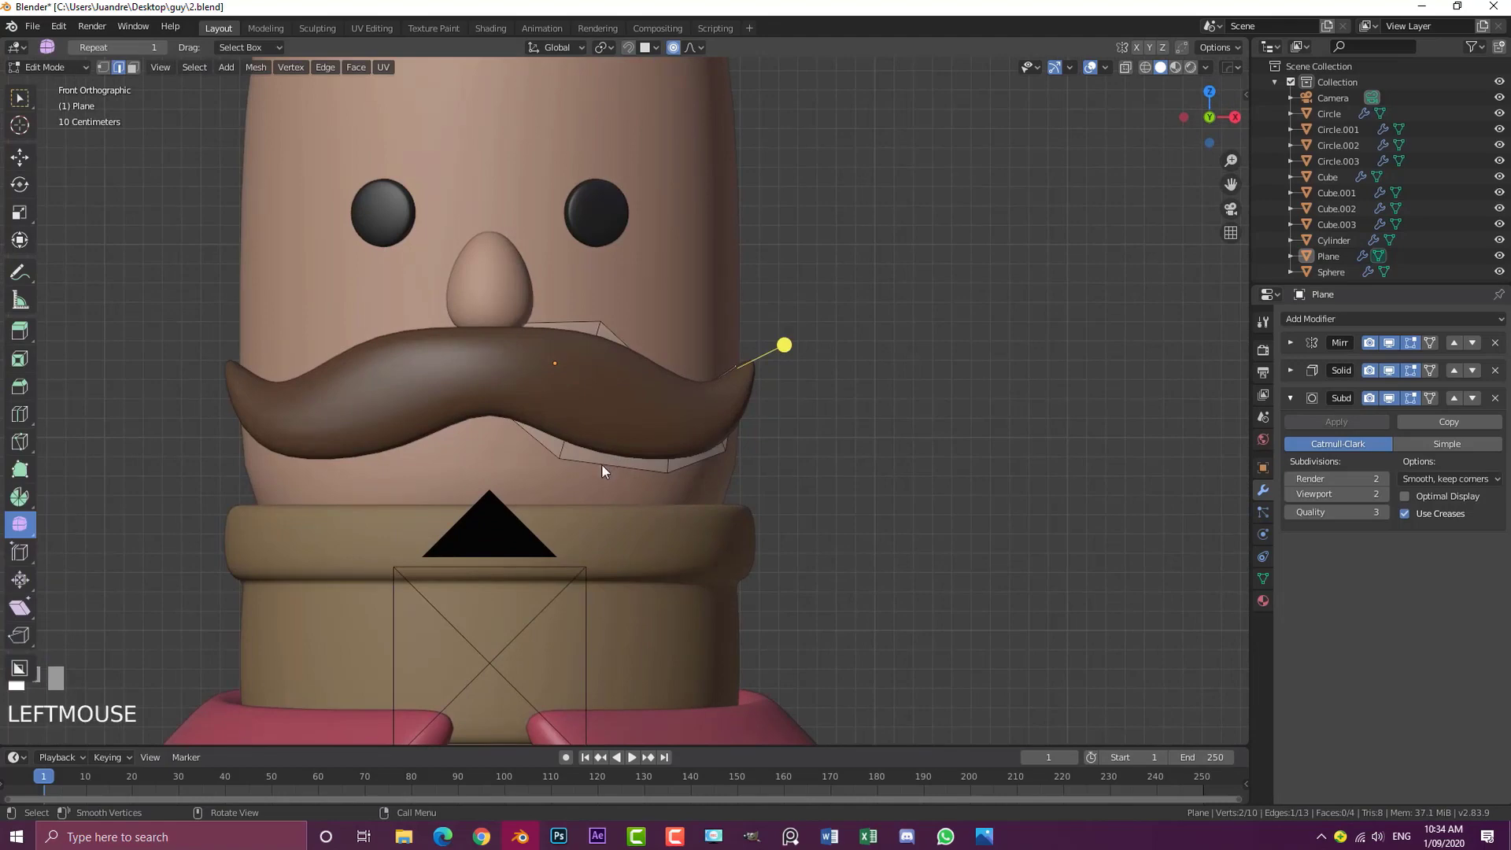
{"action": "key", "text": "g"}
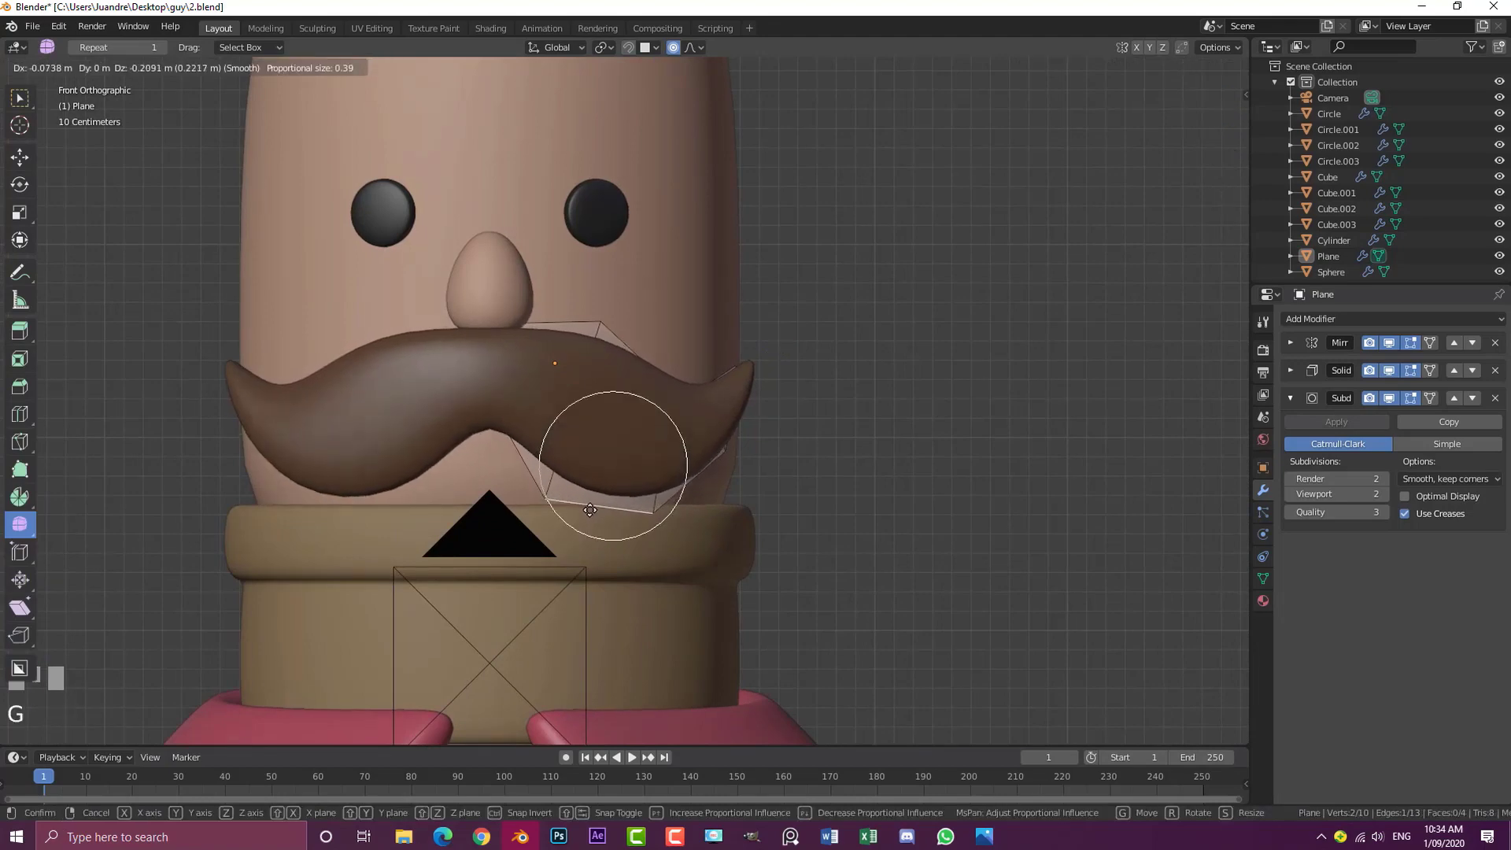
{"action": "left_click", "coordinate": [672, 455]}
{"action": "key", "text": "Tab"}
{"action": "scroll", "coordinate": [754, 465], "scroll_direction": "down", "scroll_amount": 5}
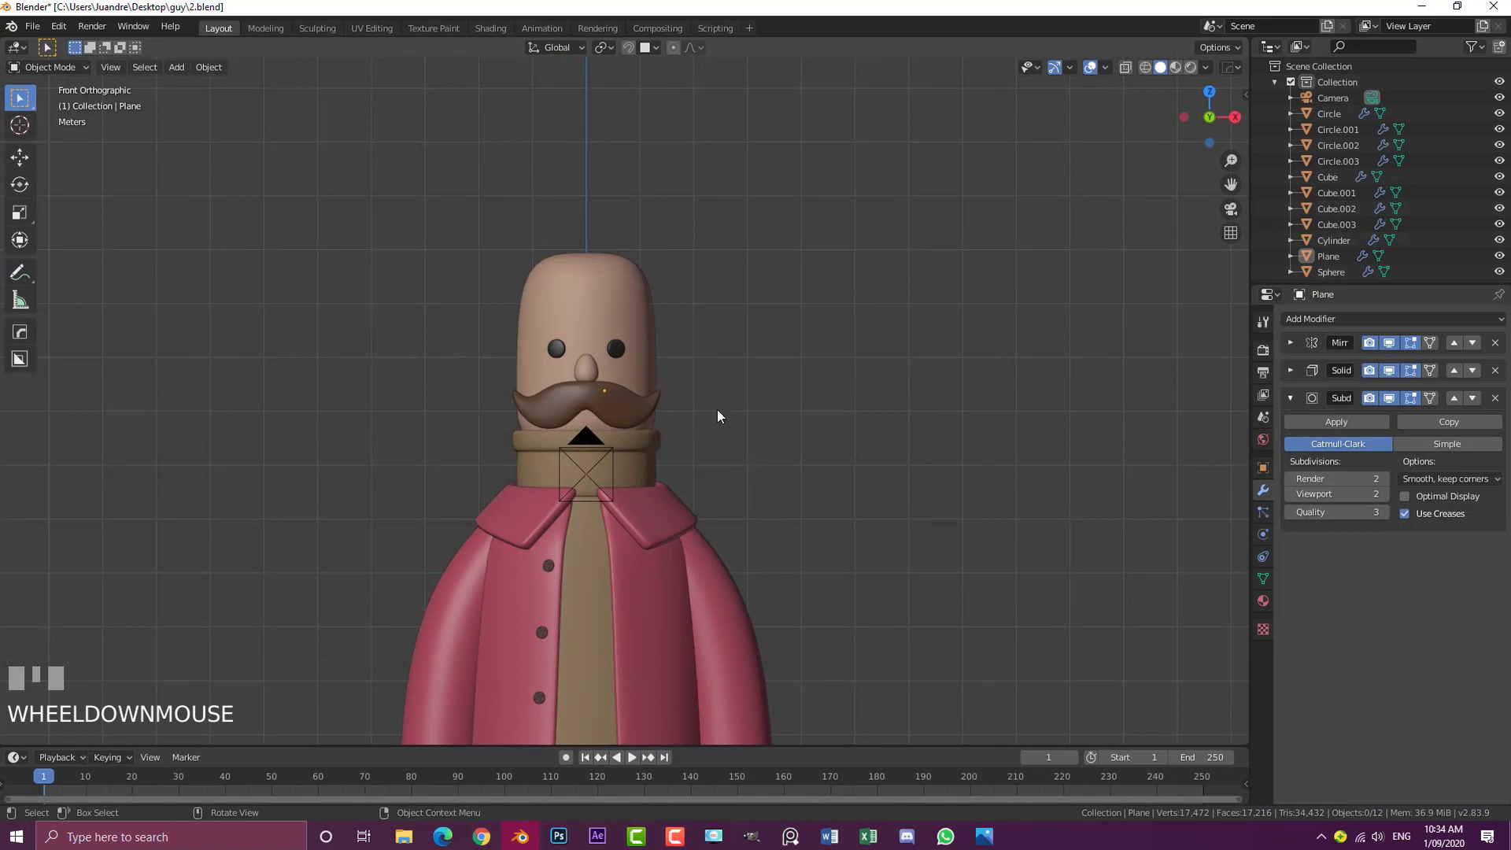
{"action": "scroll", "coordinate": [646, 351], "scroll_direction": "down", "scroll_amount": 2}
Add a cube and move it up beside the character's head in the front view
{"action": "scroll", "coordinate": [655, 348], "scroll_direction": "up", "scroll_amount": 3}
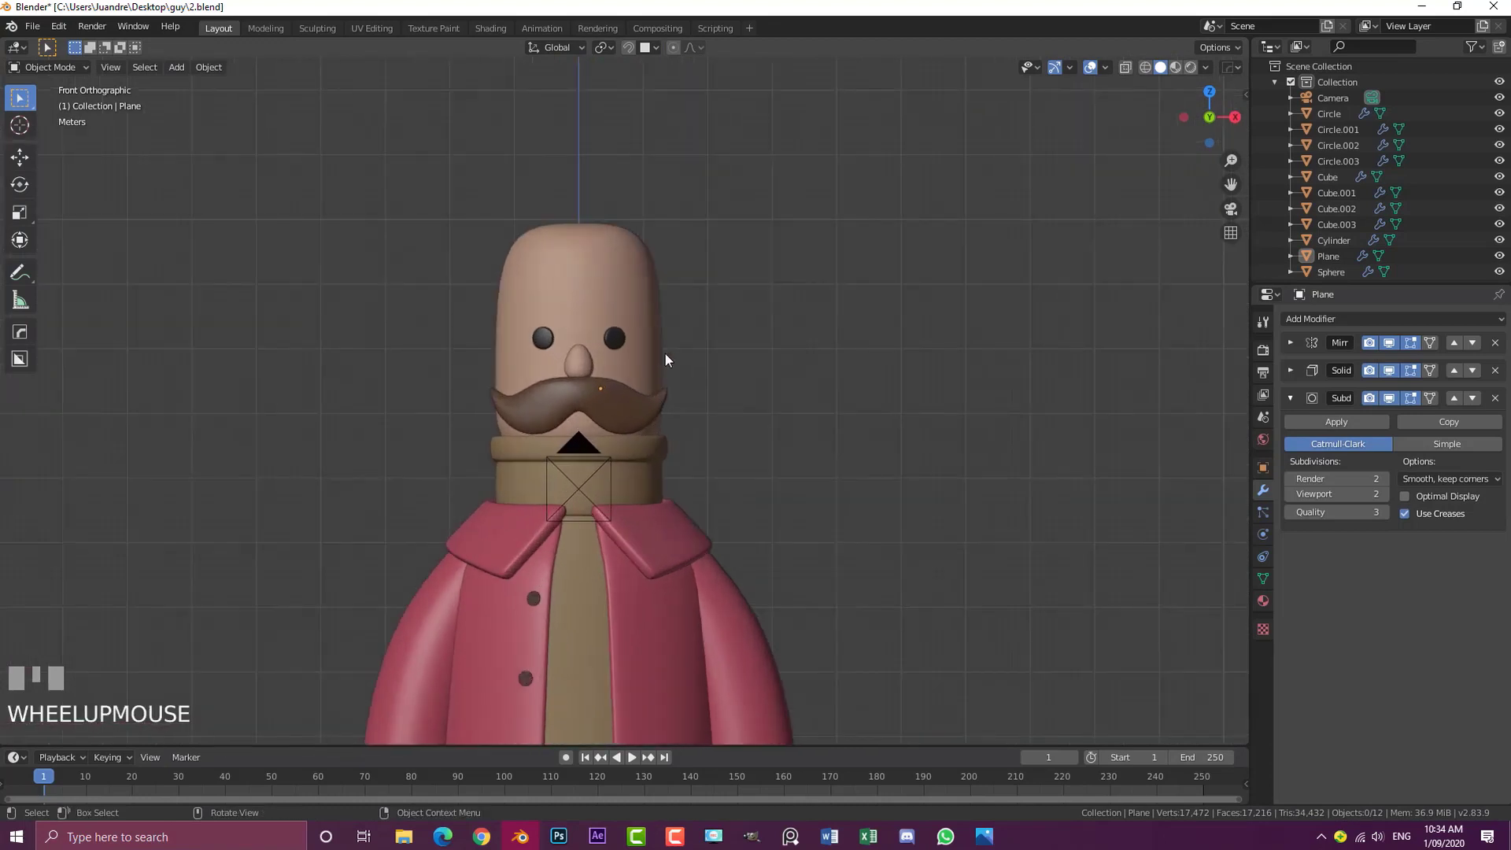
{"action": "scroll", "coordinate": [700, 347], "scroll_direction": "up", "scroll_amount": 1}
{"action": "key", "text": "shift+a"}
{"action": "mouse_move", "coordinate": [701, 344]}
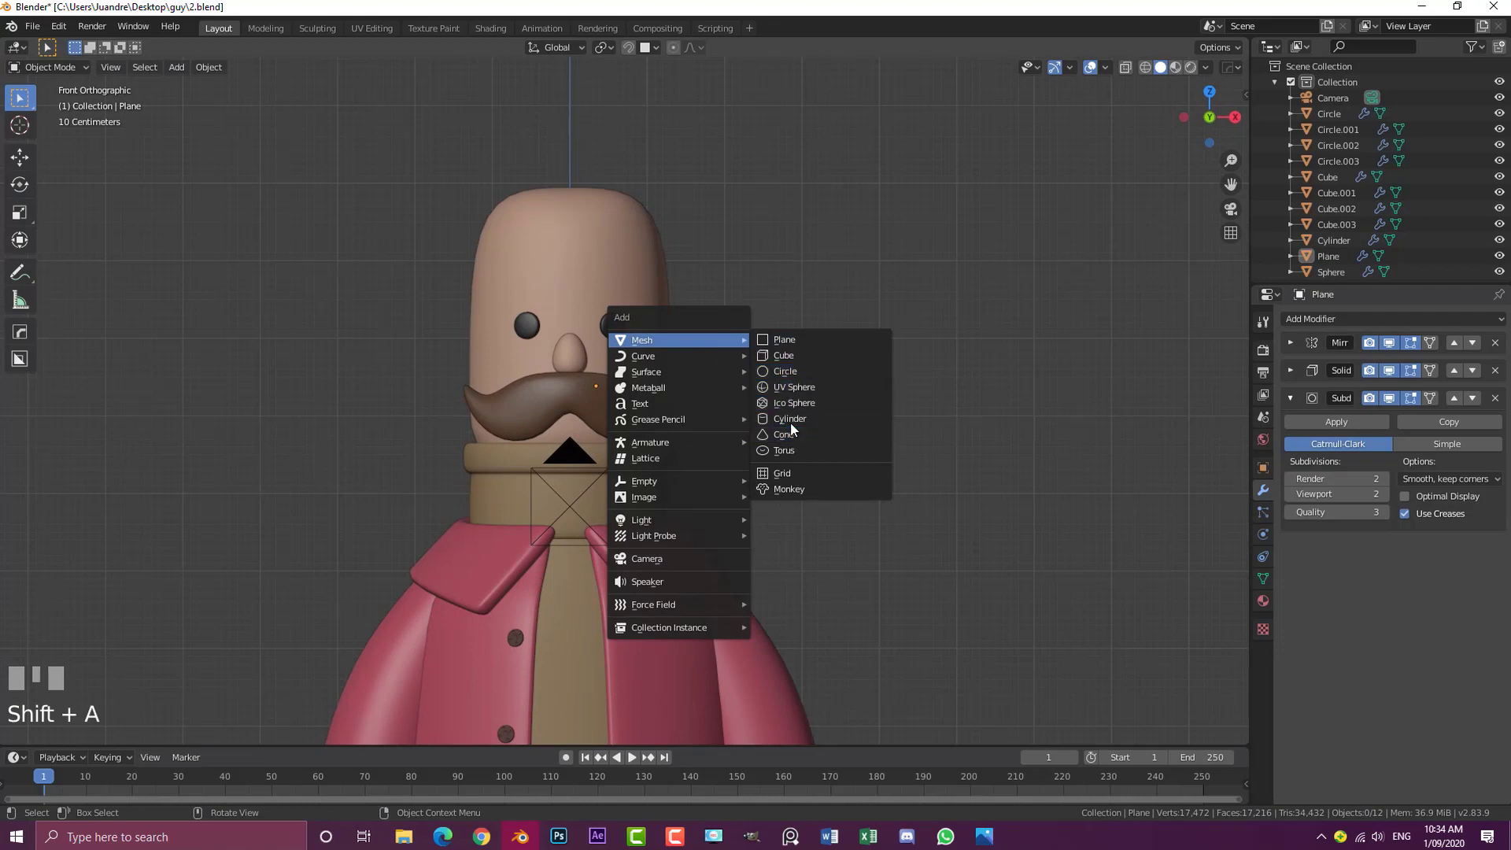
{"action": "left_click", "coordinate": [782, 356]}
{"action": "scroll", "coordinate": [615, 489], "scroll_direction": "down", "scroll_amount": 2}
{"action": "key", "text": "g"}
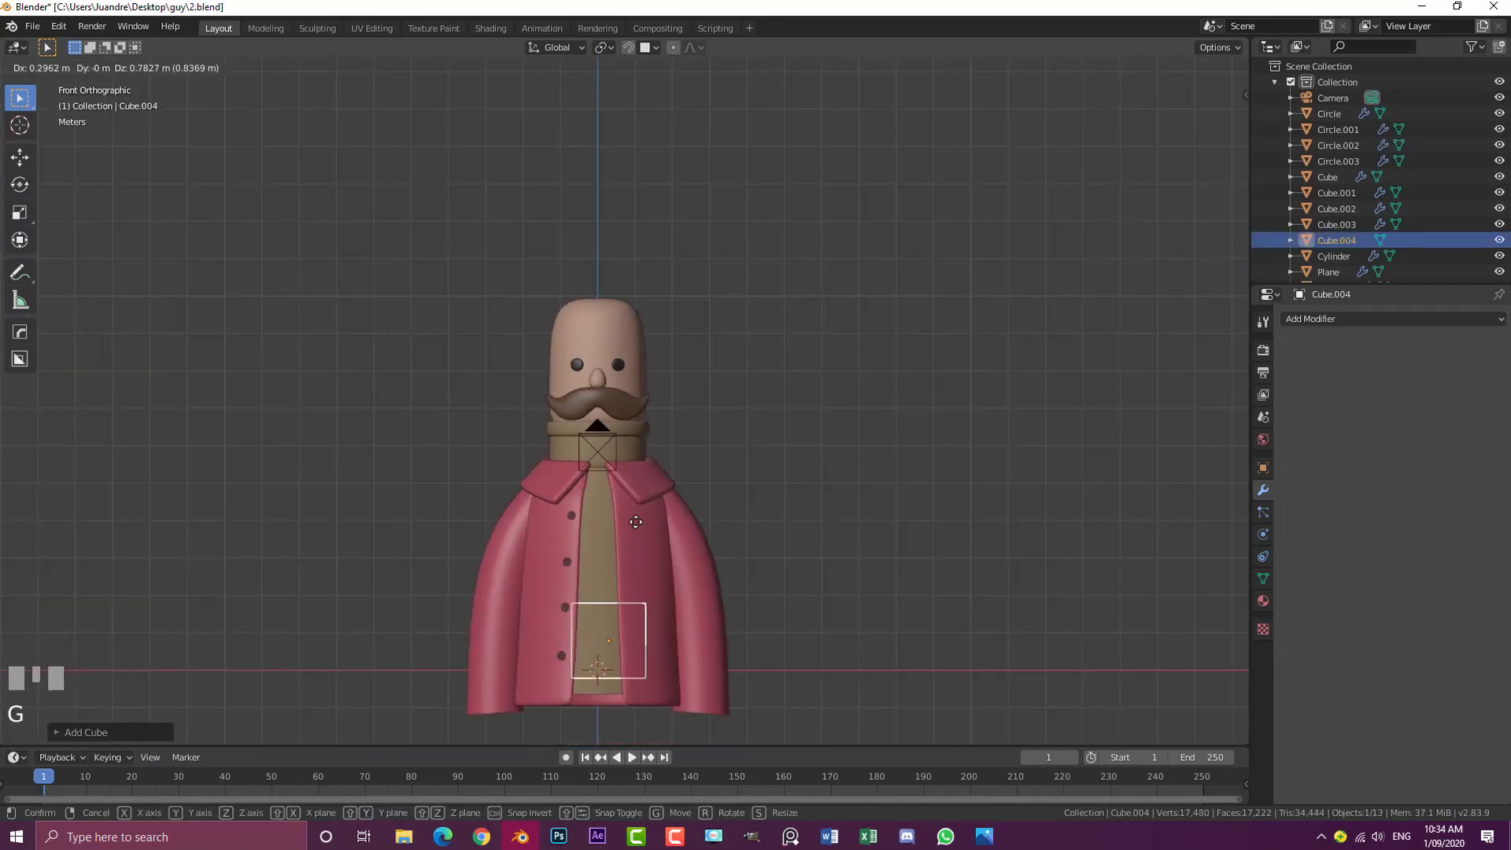
{"action": "left_click", "coordinate": [707, 307]}
{"action": "scroll", "coordinate": [831, 356], "scroll_direction": "up", "scroll_amount": 4}
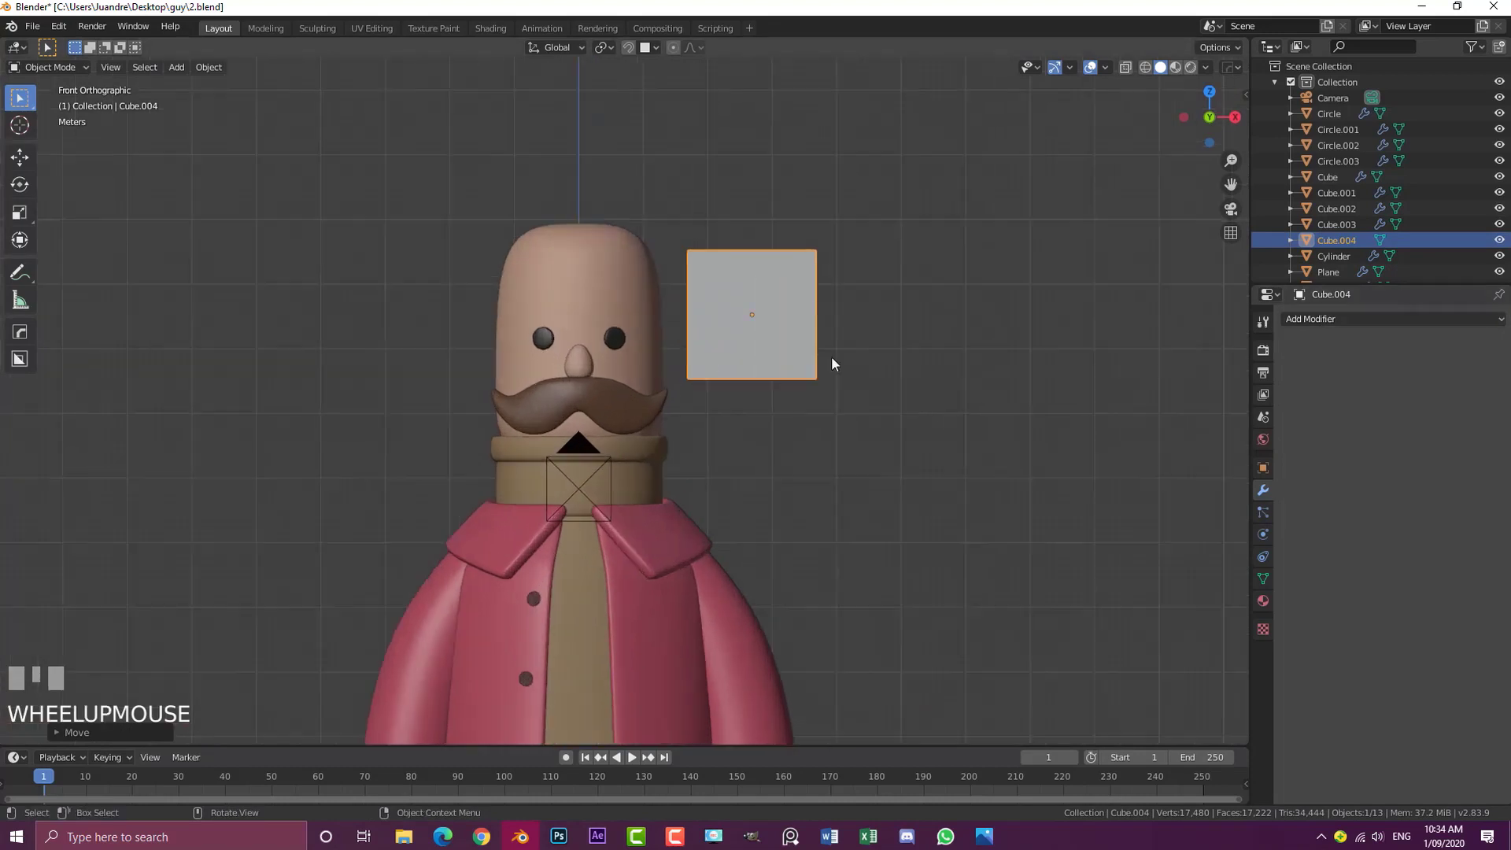
Copy the moustache's modifiers to the new cube by linking modifiers, leaving only the cube selected
{"action": "left_click", "coordinate": [627, 394], "text": "shift"}
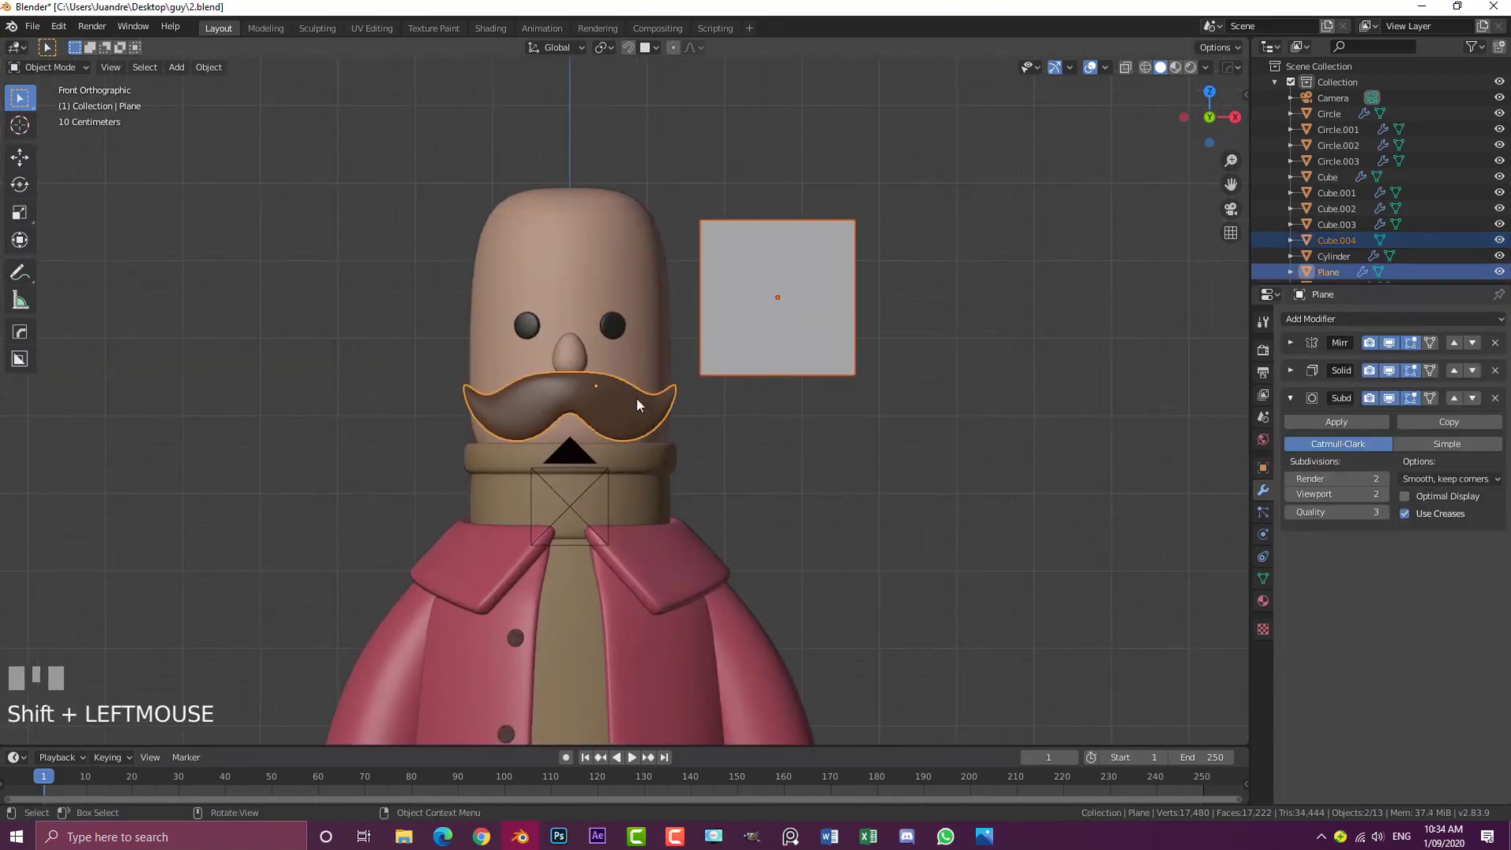
{"action": "key", "text": "ctrl+l"}
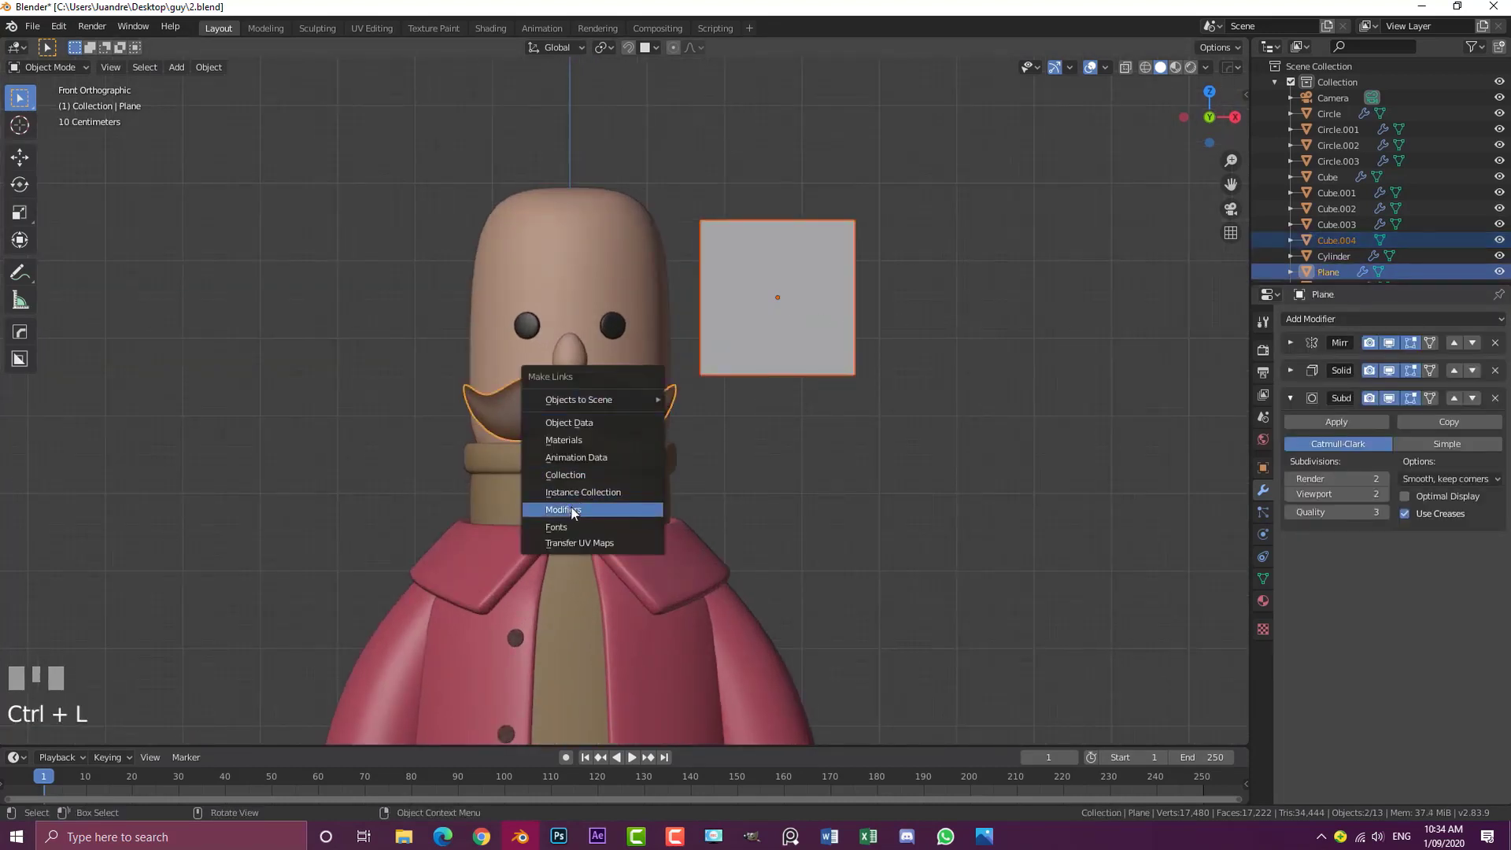
{"action": "left_click", "coordinate": [602, 510]}
{"action": "left_click", "coordinate": [834, 308]}
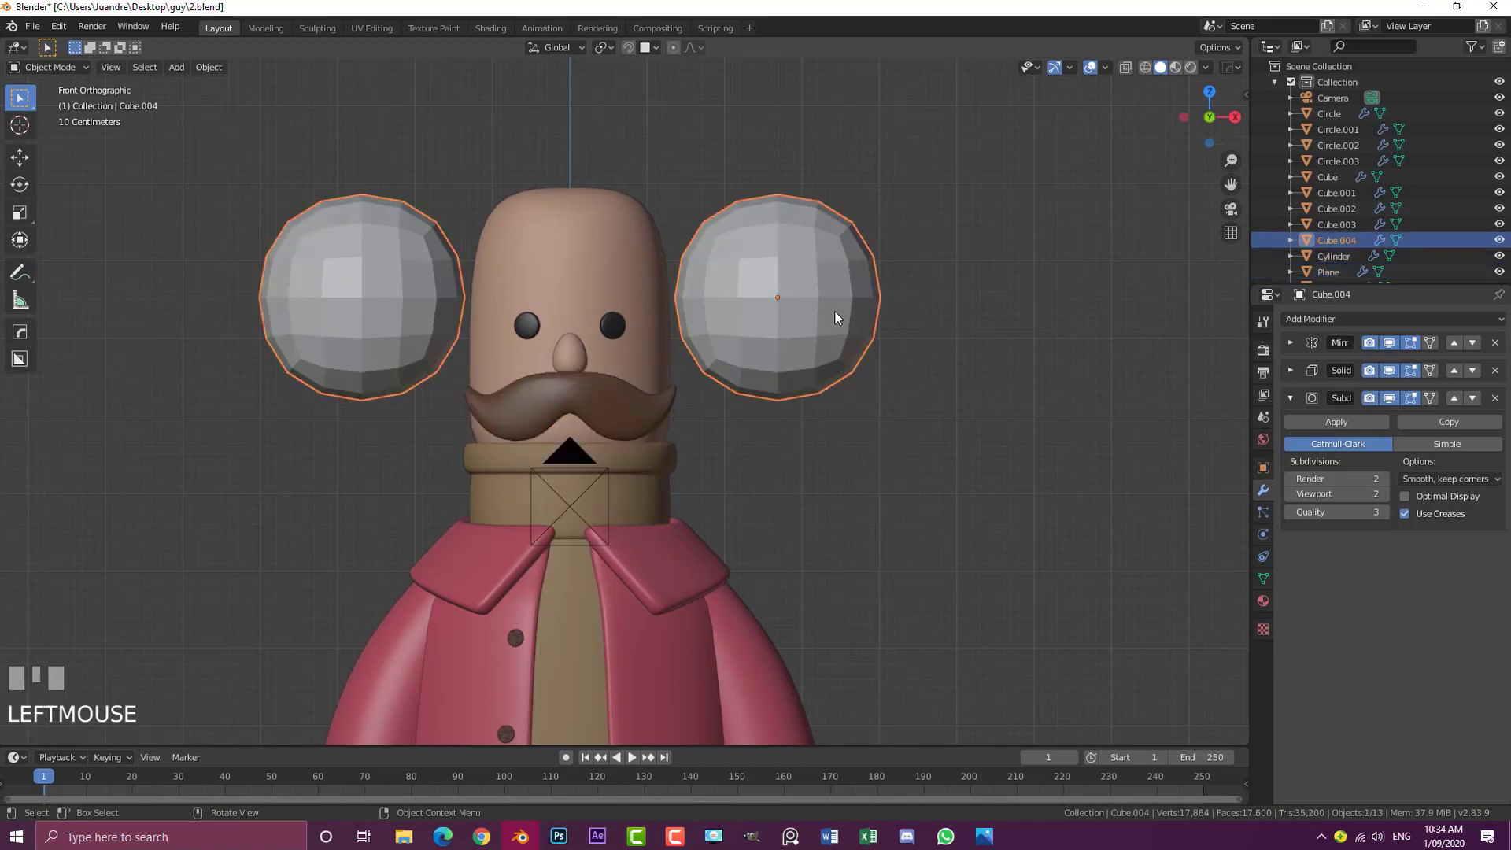
Scale the mirrored cube down to ear size and move it against the side of the head at eye level
{"action": "scroll", "coordinate": [971, 485], "scroll_direction": "up", "scroll_amount": 1}
{"action": "key", "text": "s"}
{"action": "key", "text": "g"}
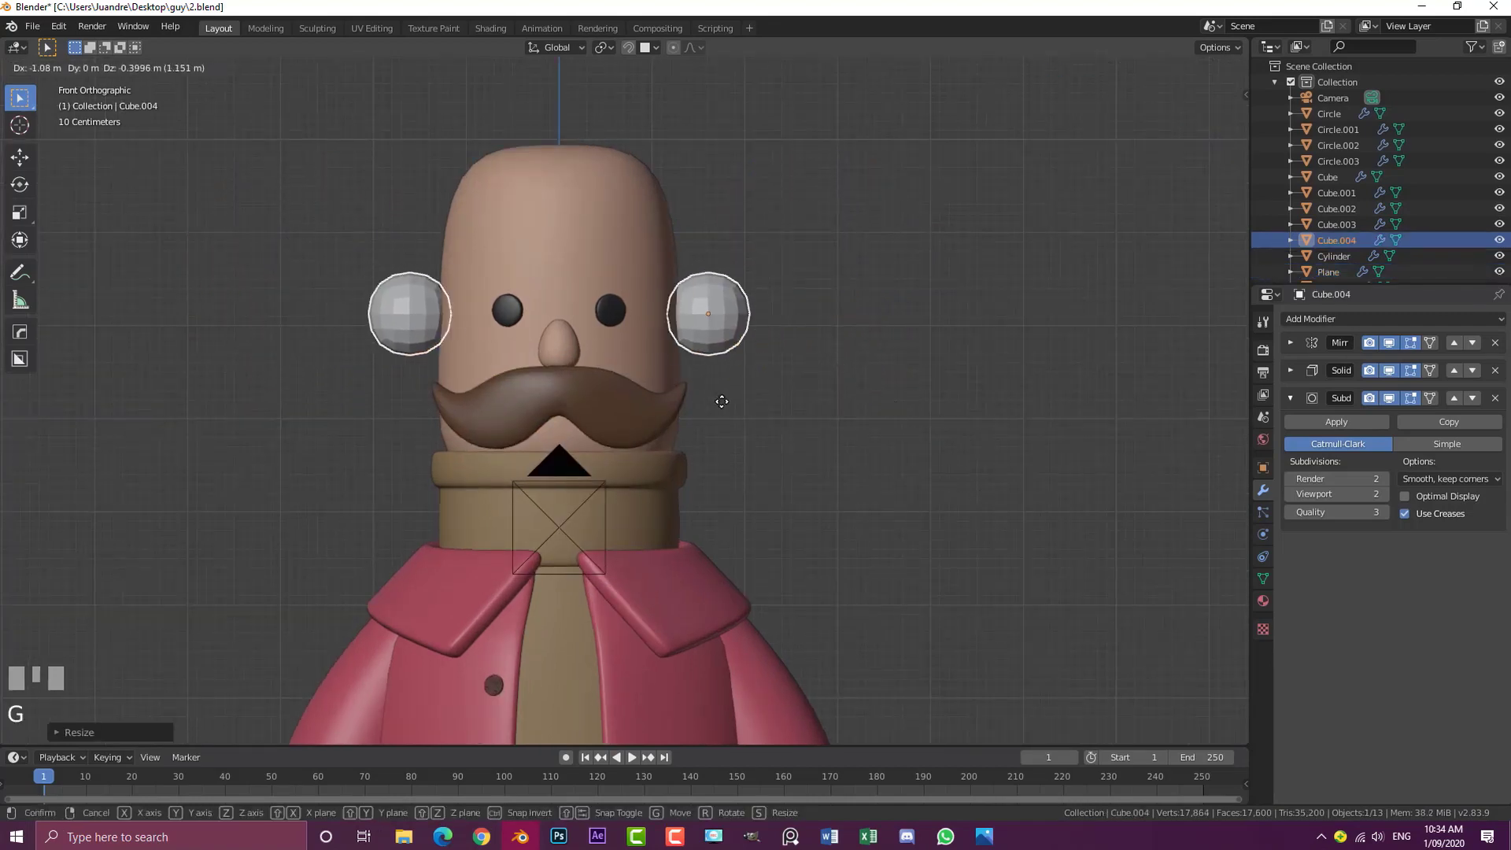
{"action": "left_click", "coordinate": [758, 425]}
Assign the existing skin material to the ears and shade them smooth
{"action": "left_click", "coordinate": [1262, 602]}
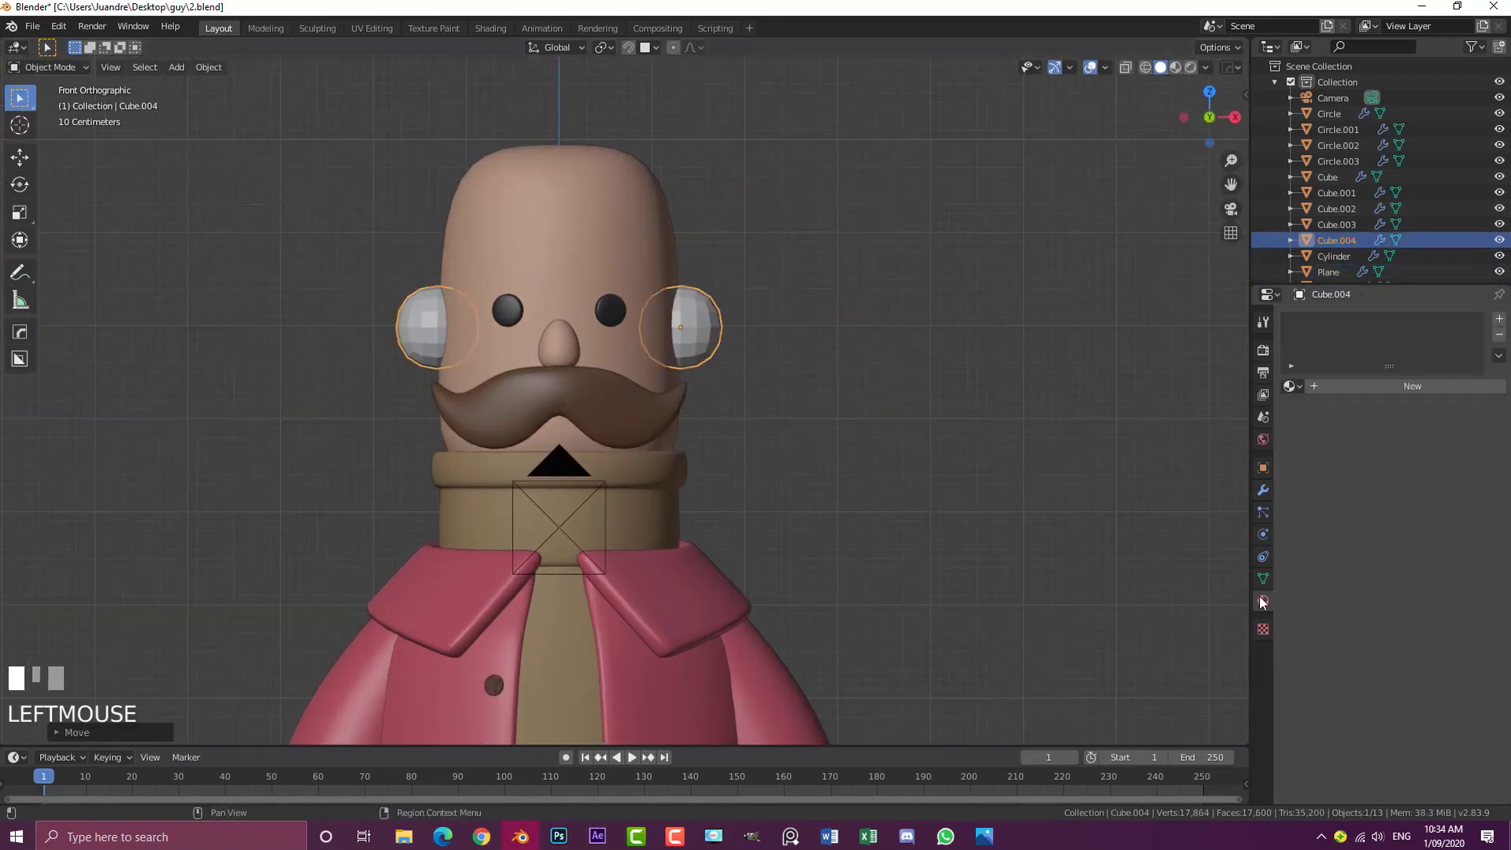
{"action": "left_click", "coordinate": [1290, 386]}
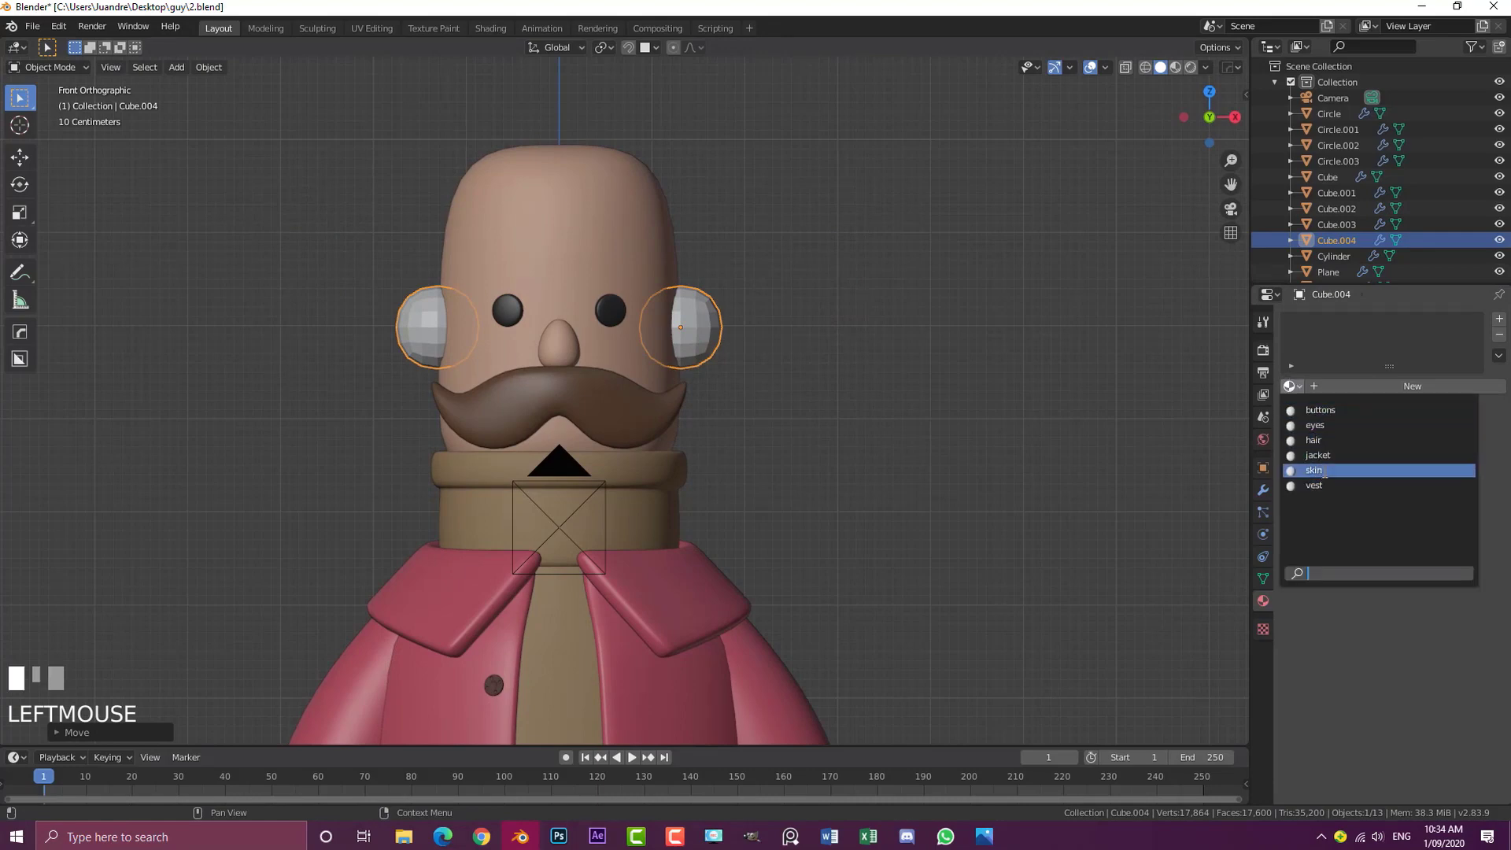
{"action": "left_click", "coordinate": [1325, 470]}
{"action": "left_click", "coordinate": [208, 67]}
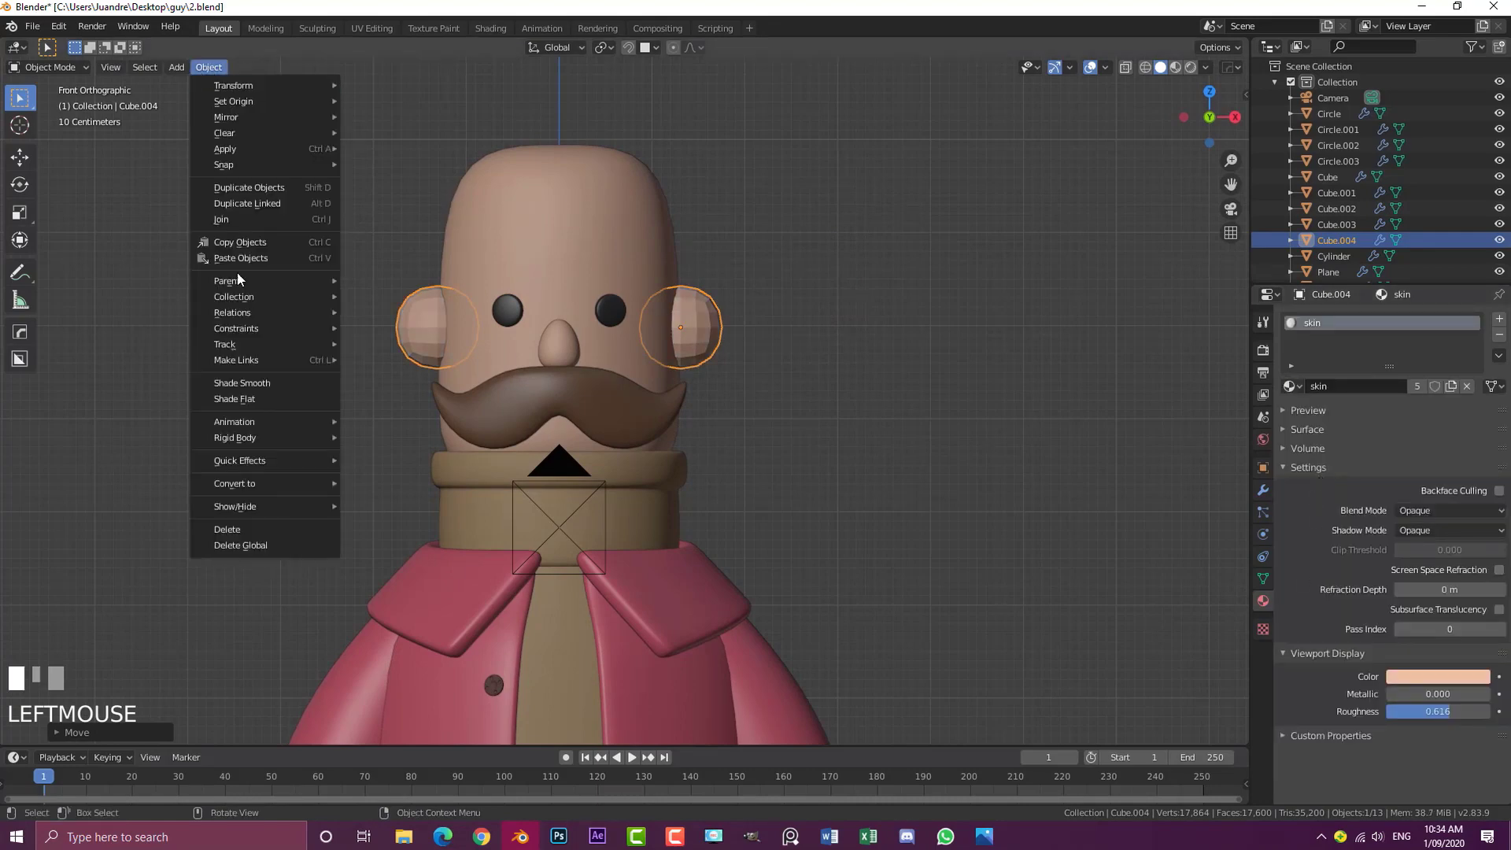
{"action": "left_click", "coordinate": [236, 386]}
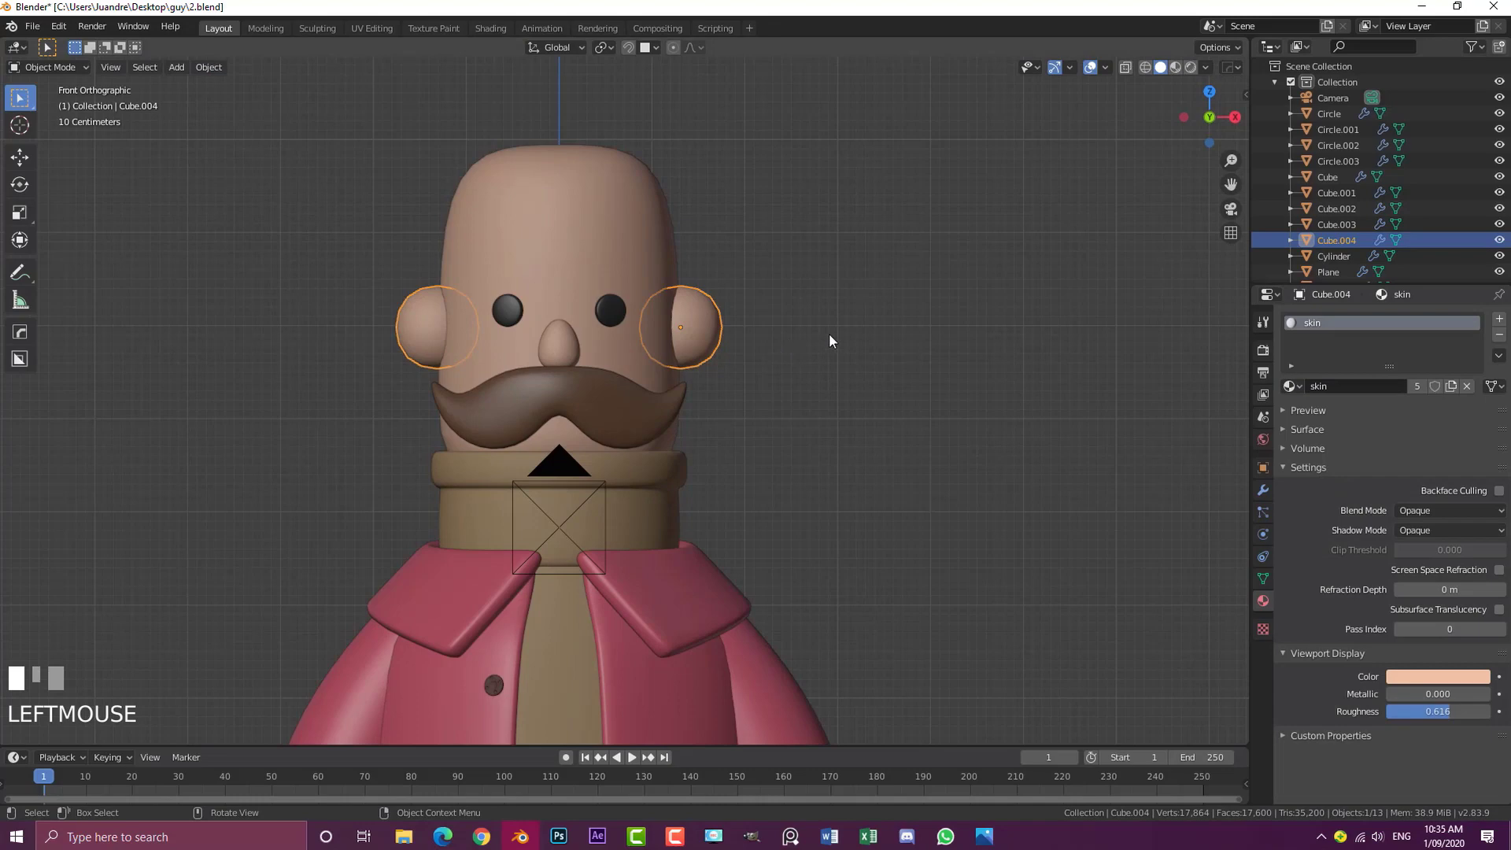
From the right side view, scale the ear along the Y axis to make it narrower from front to back
{"action": "key", "text": "KP_3"}
{"action": "scroll", "coordinate": [974, 384], "scroll_direction": "up", "scroll_amount": 1}
{"action": "key", "text": "s"}
{"action": "key", "text": "y"}
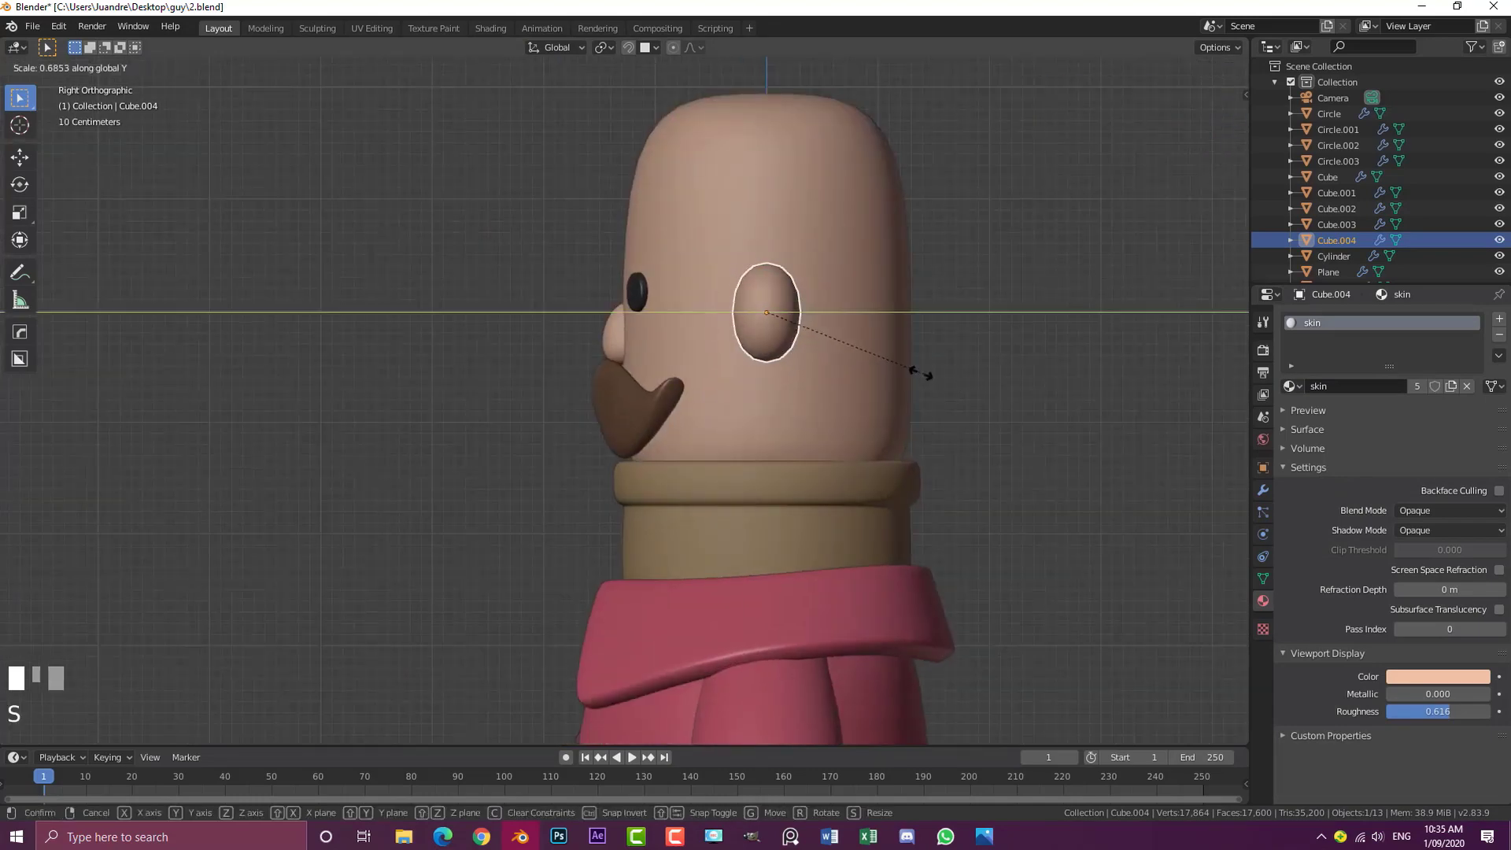
{"action": "left_click", "coordinate": [856, 342]}
From the front view, shift the ears slightly outward from the head and raise their Subdivision viewport level to 3
{"action": "key", "text": "KP_1"}
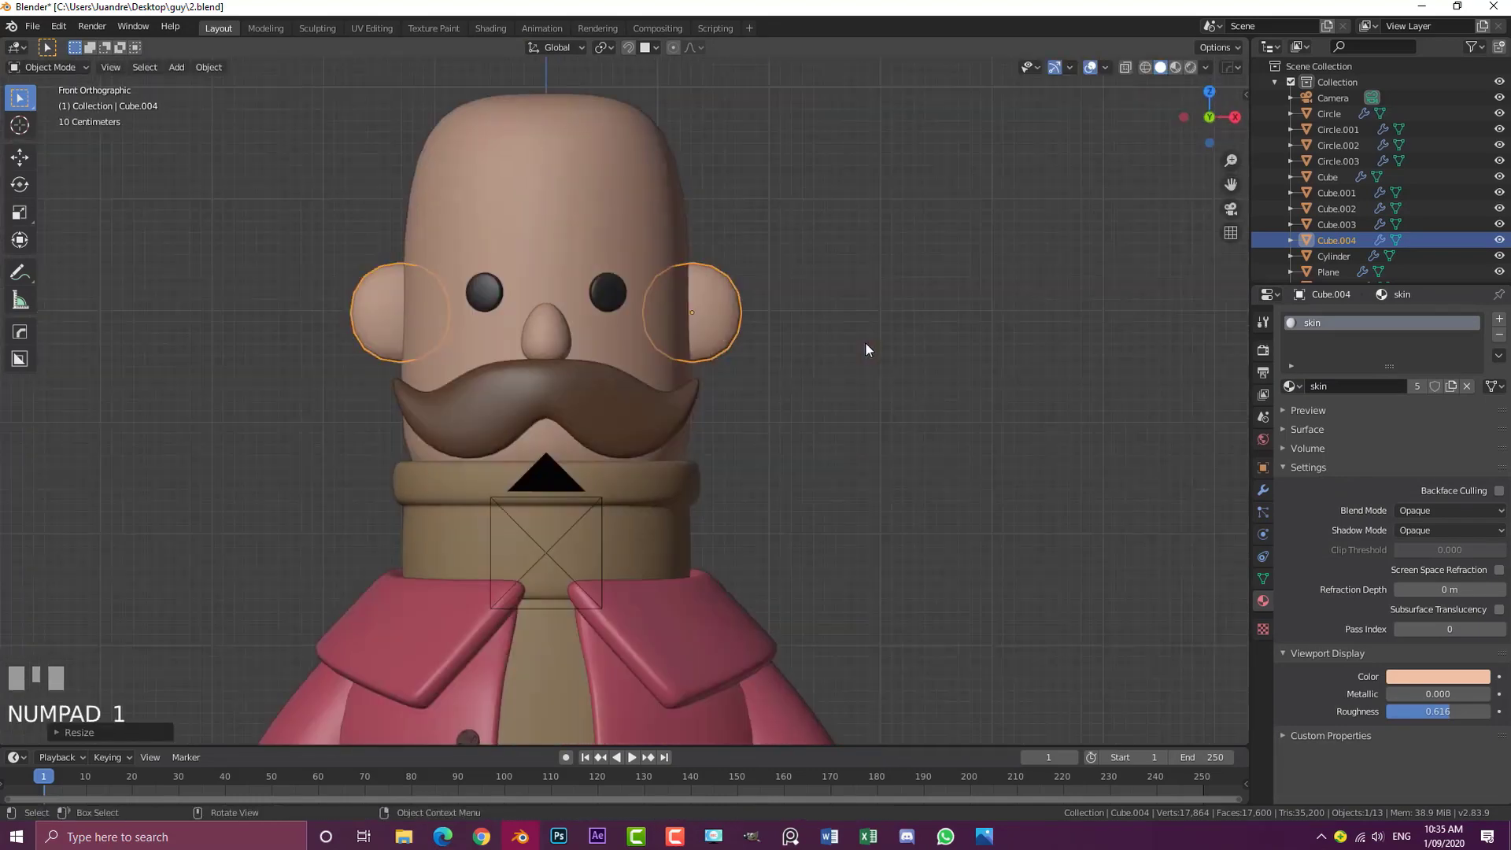
{"action": "scroll", "coordinate": [839, 342], "scroll_direction": "up", "scroll_amount": 1}
{"action": "key", "text": "g"}
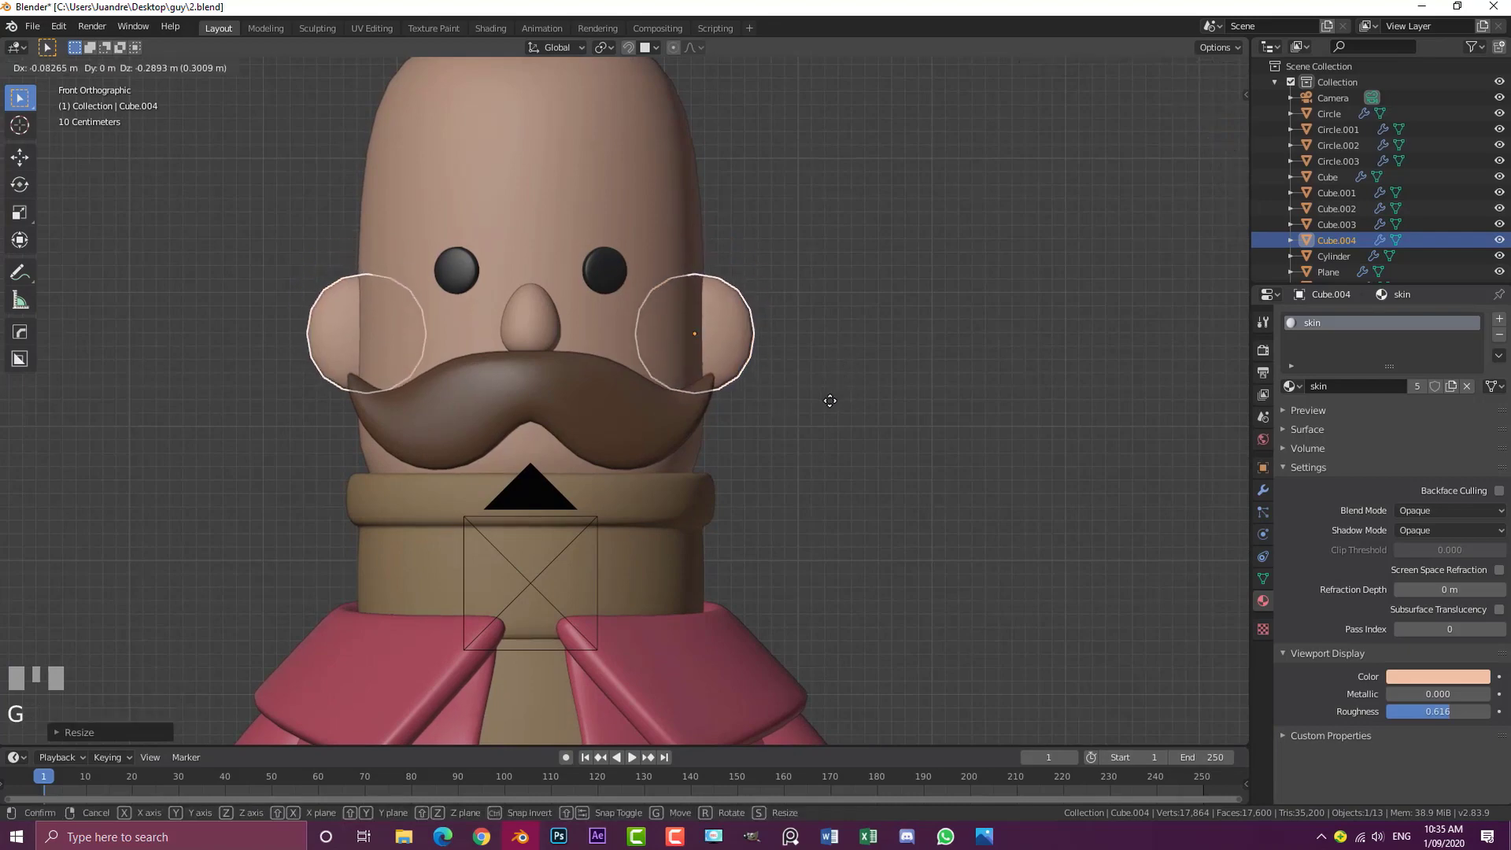
{"action": "left_click", "coordinate": [839, 408]}
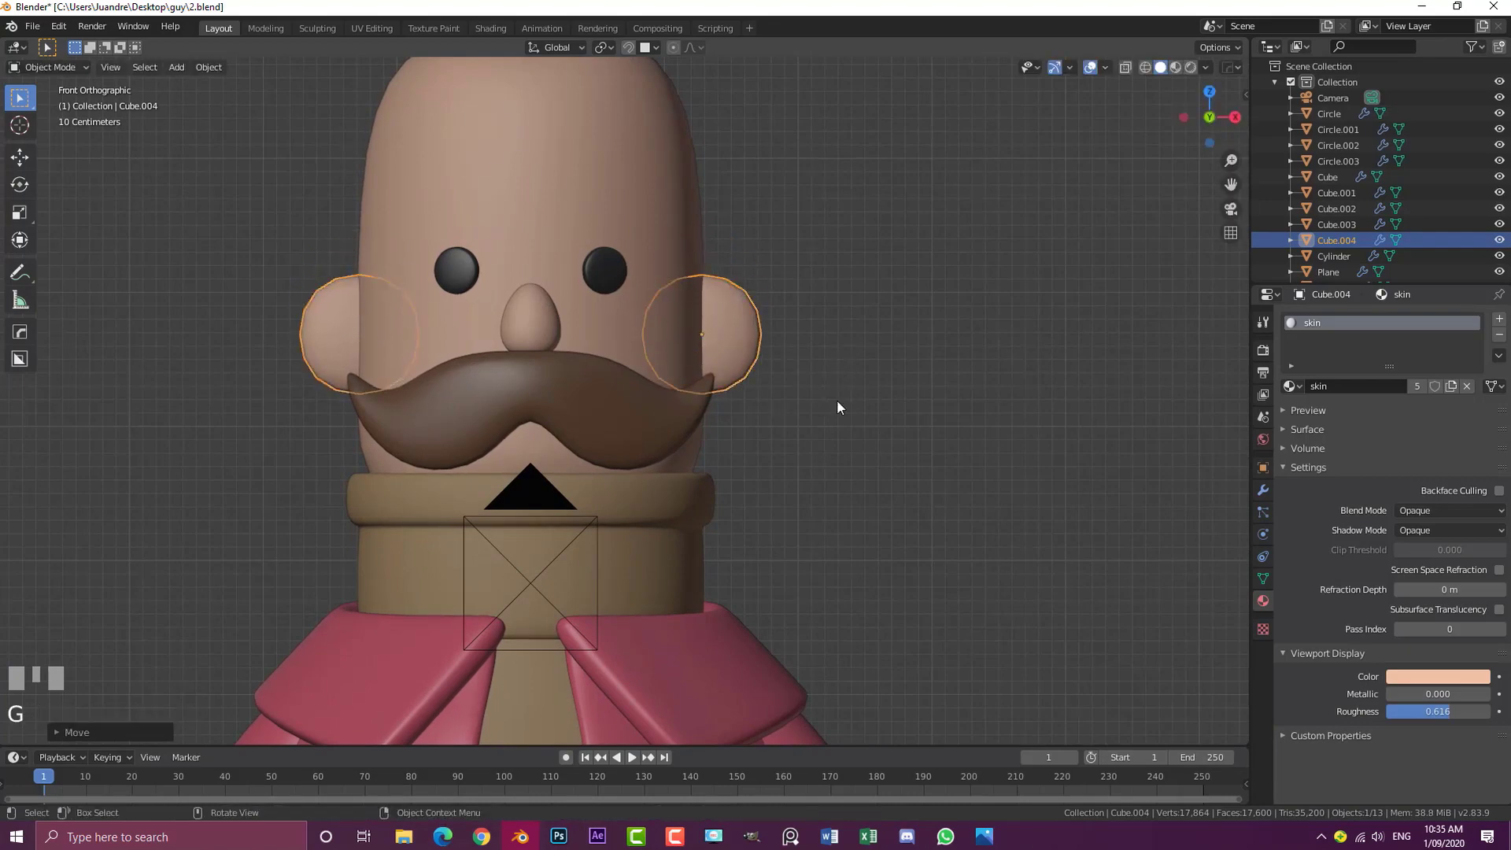
{"action": "left_click", "coordinate": [1264, 491]}
{"action": "left_click", "coordinate": [1379, 495]}
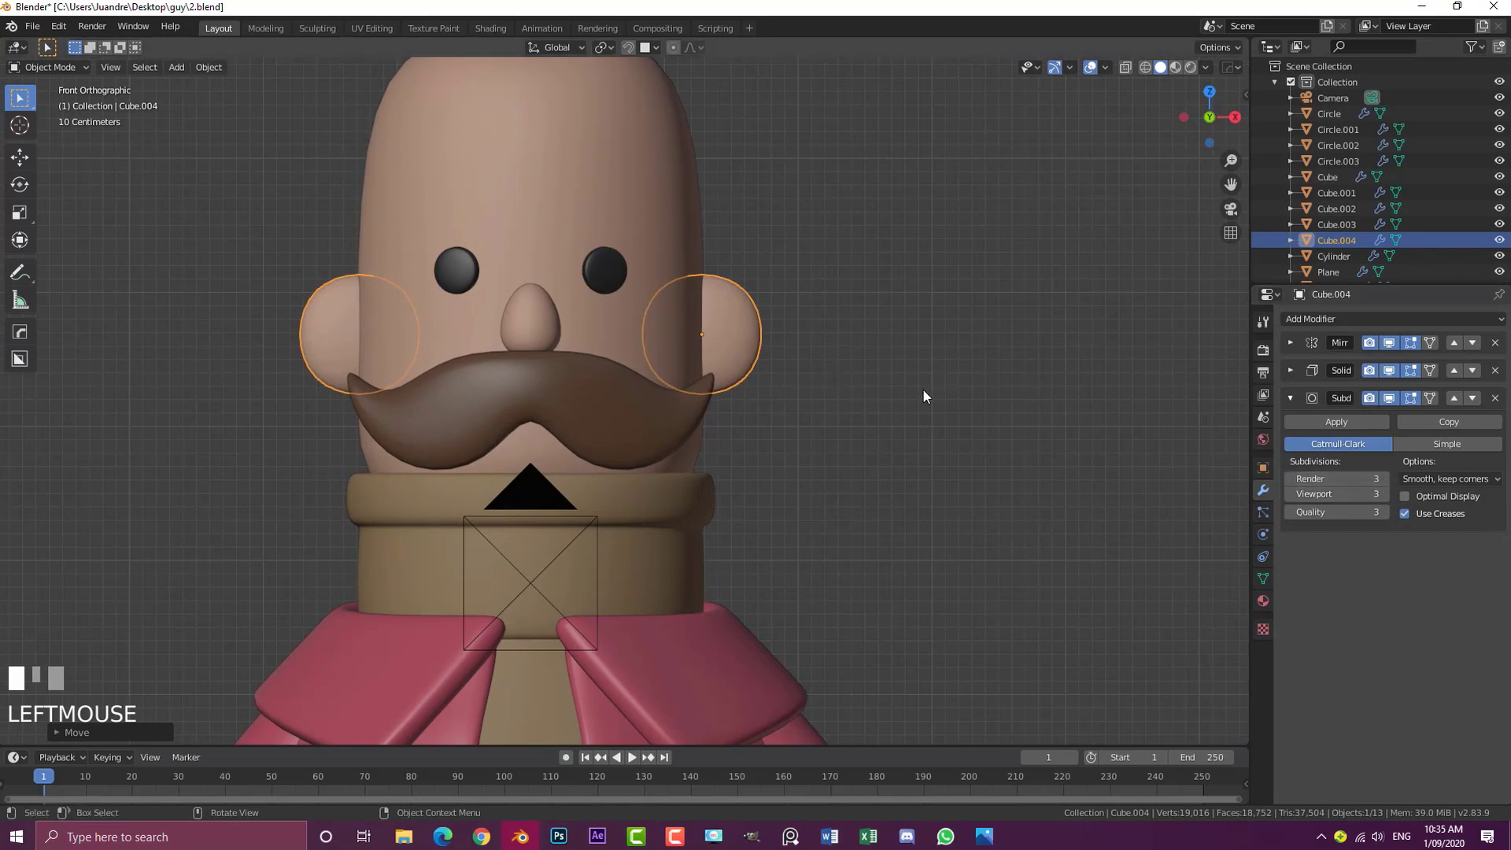
In wireframe, move the ear mesh's inner side vertices outward about 0.25 m with proportional editing to make the ear thinner
{"action": "scroll", "coordinate": [715, 370], "scroll_direction": "up", "scroll_amount": 2}
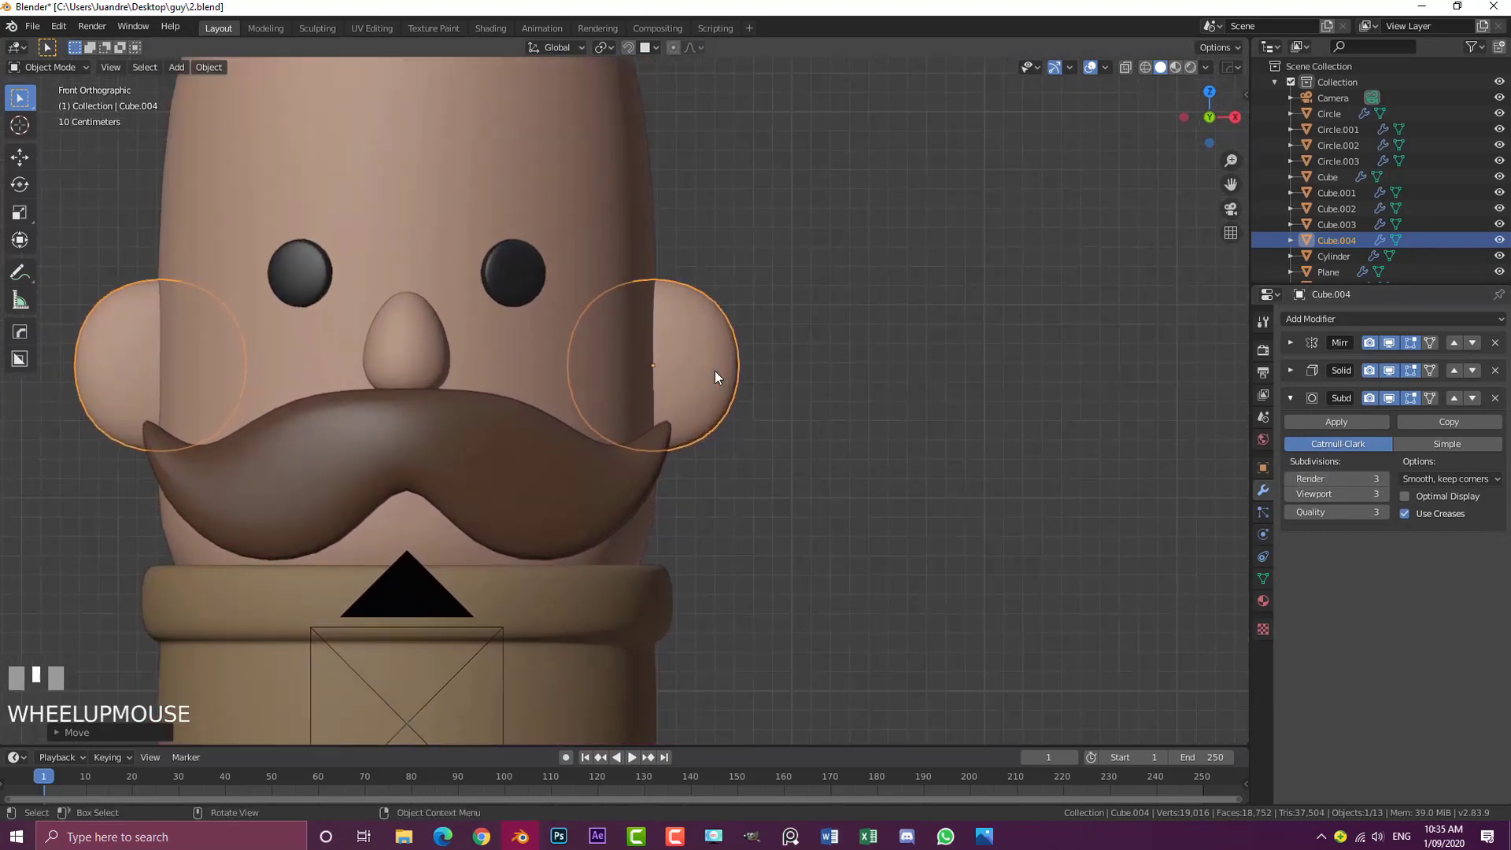
{"action": "key", "text": "Tab"}
{"action": "key", "text": "z"}
{"action": "left_click", "coordinate": [603, 360]}
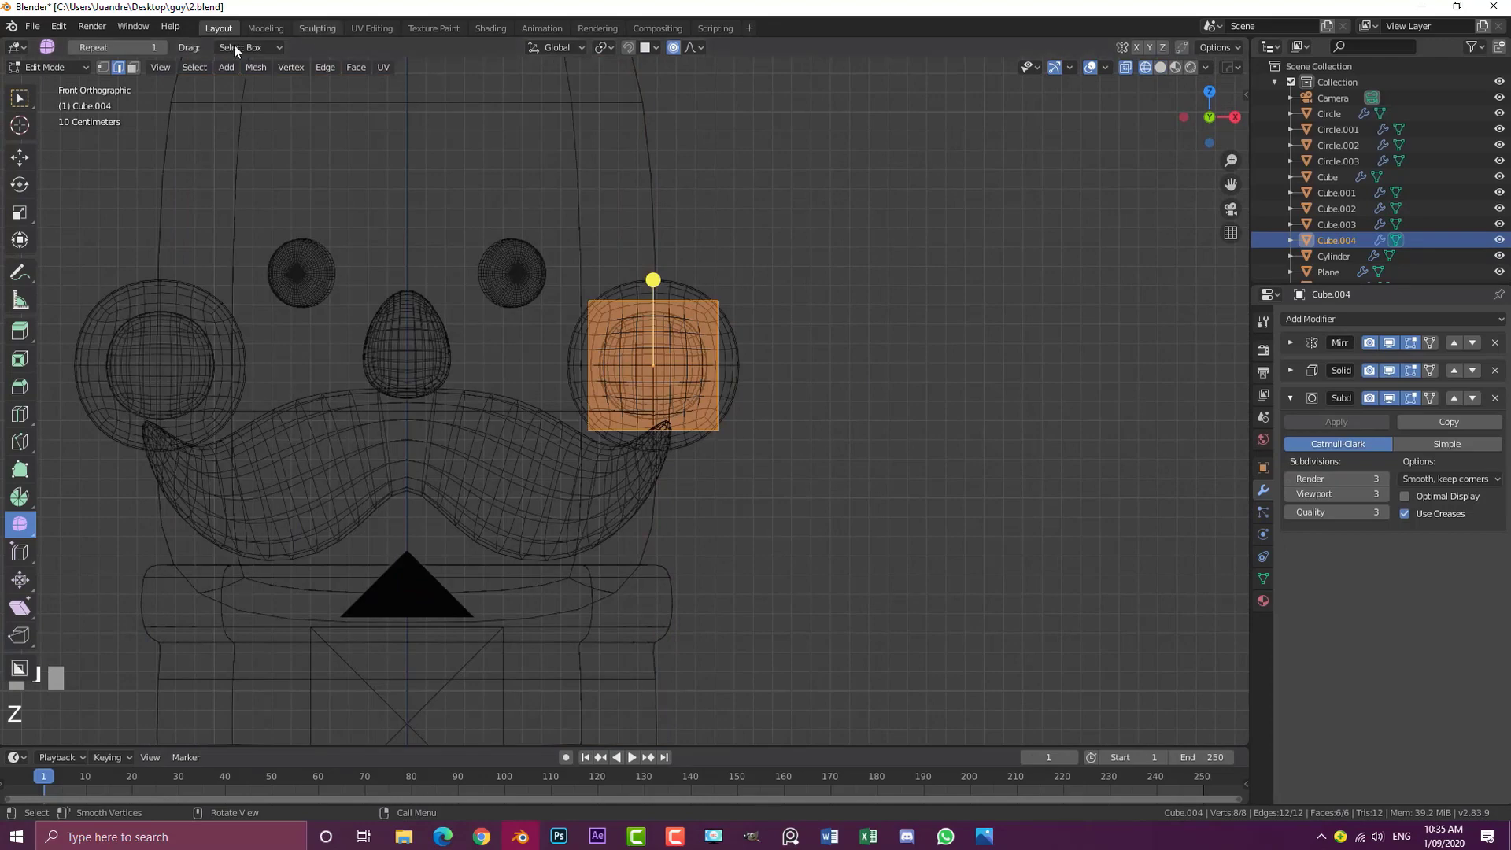
{"action": "left_click", "coordinate": [103, 67]}
{"action": "key", "text": "alt+a"}
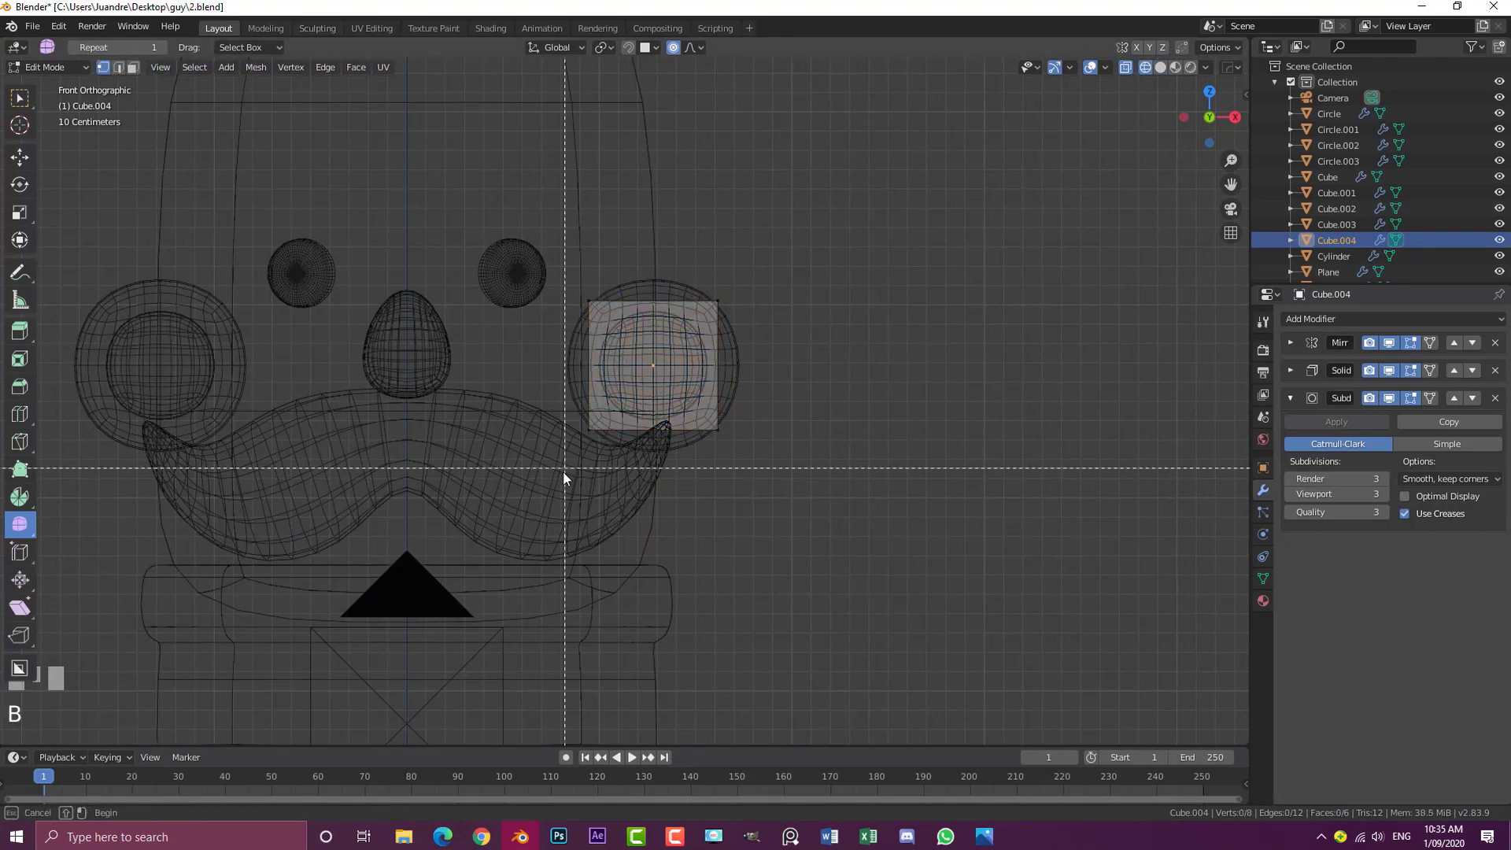
{"action": "left_click_drag", "start_coordinate": [563, 471], "coordinate": [627, 246]}
{"action": "key", "text": "g"}
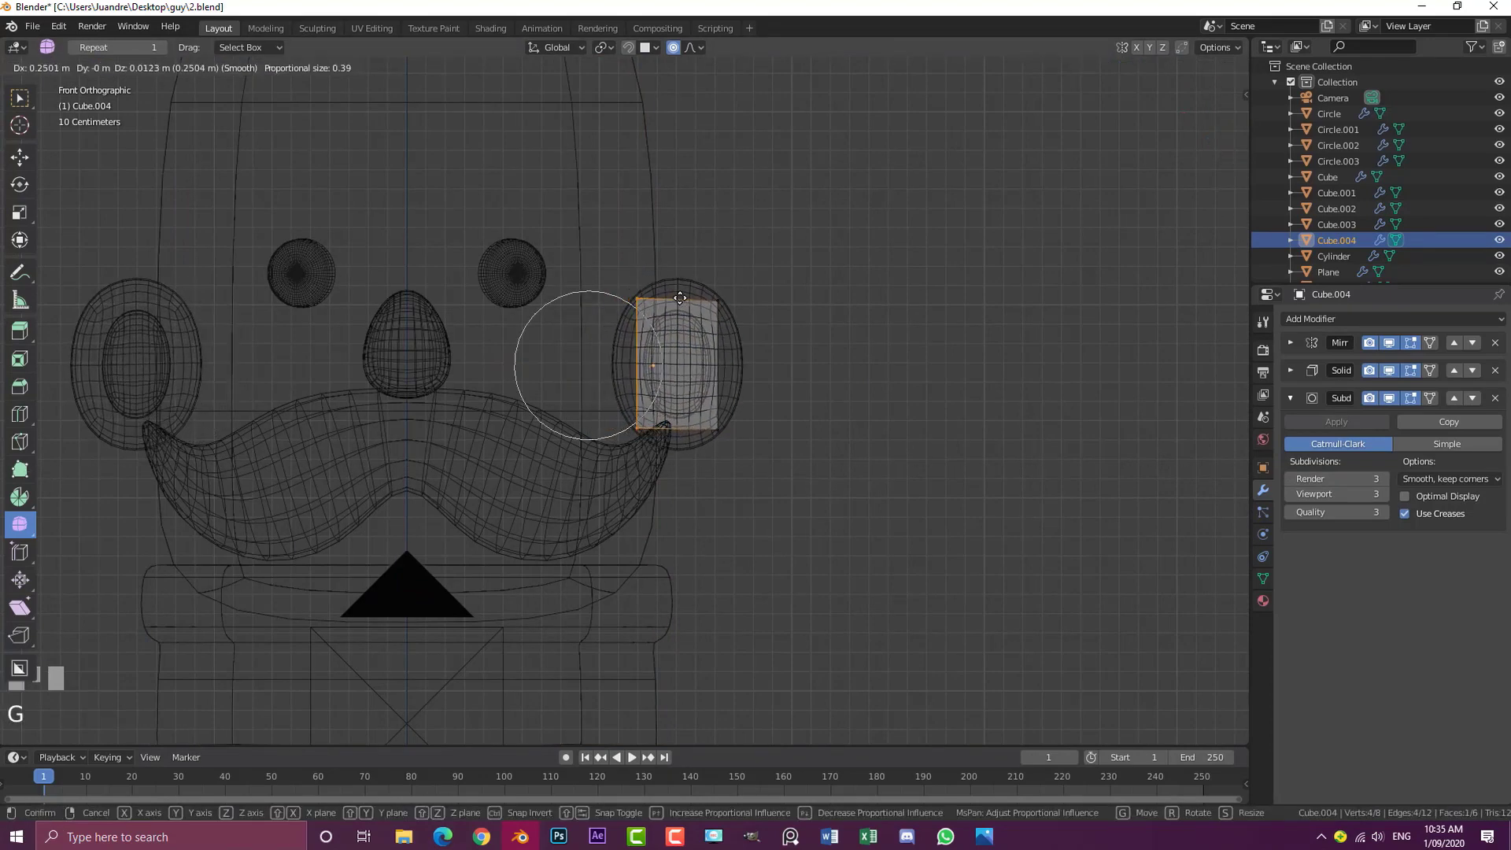
{"action": "left_click", "coordinate": [681, 298]}
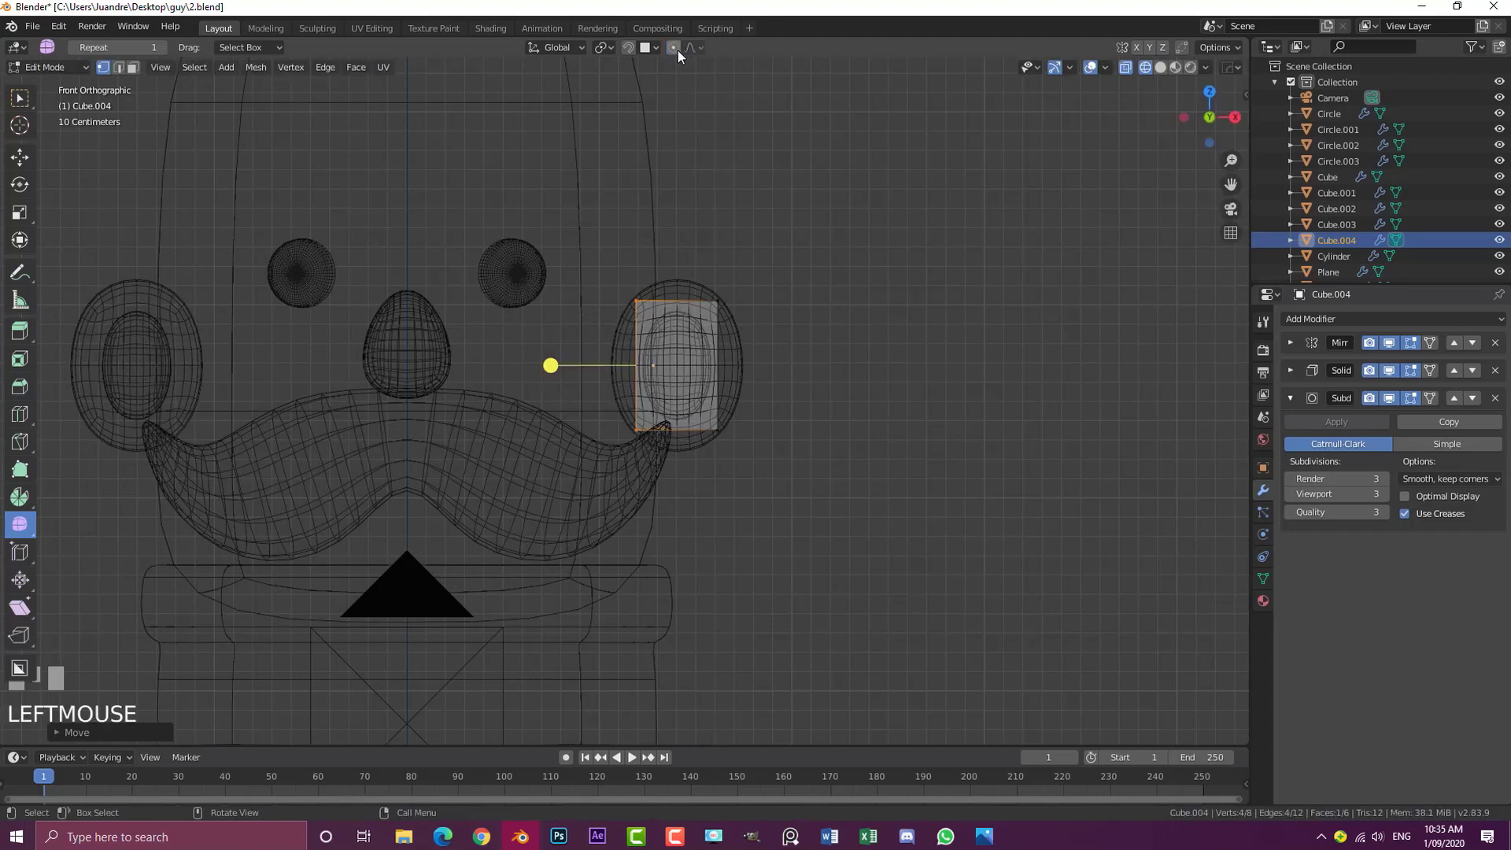
Turn off proportional editing and add a horizontal loop cut across the middle of the ear mesh
{"action": "left_click", "coordinate": [675, 49]}
{"action": "key", "text": "alt+a"}
{"action": "key", "text": "ctrl+r"}
{"action": "left_click", "coordinate": [715, 360]}
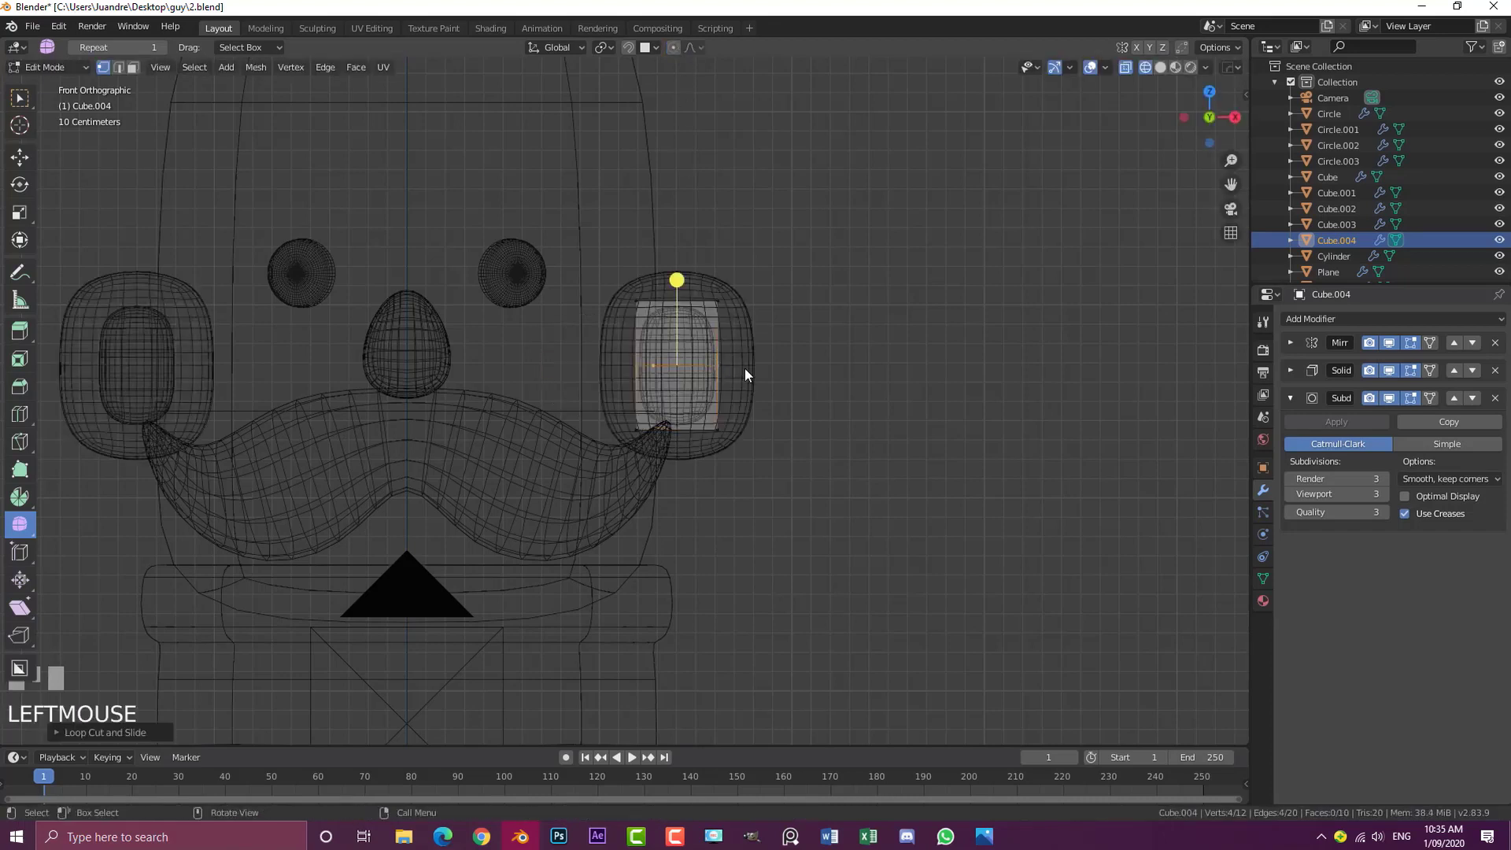
Rotate the ear's upper outer vertices and move them slightly up and outward to angle the top of the ear
{"action": "key", "text": "alt+a"}
{"action": "key", "text": "b"}
{"action": "left_click_drag", "start_coordinate": [753, 384], "coordinate": [698, 281]}
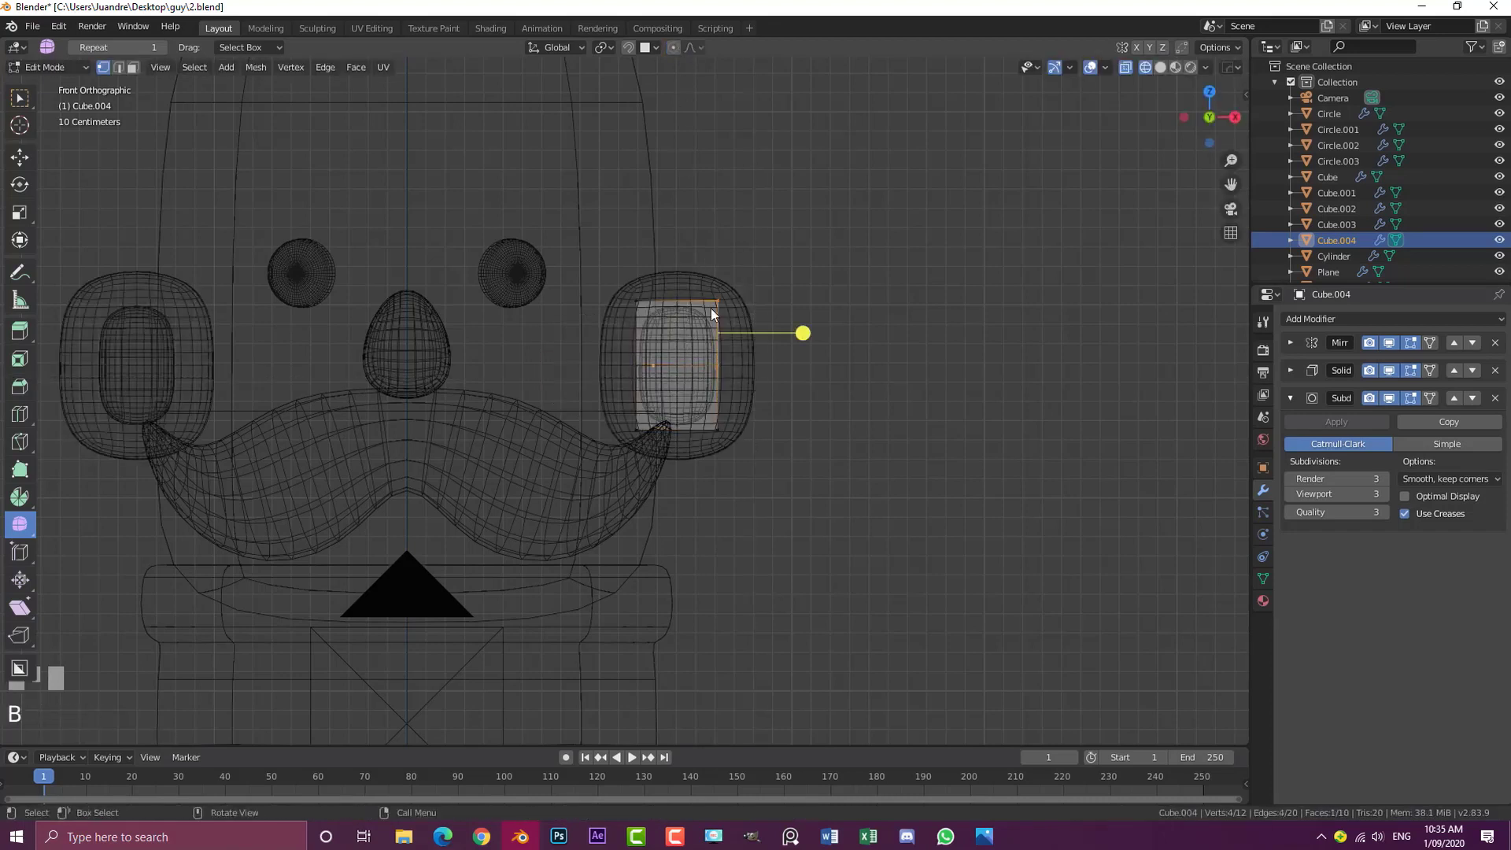
{"action": "key", "text": "r"}
{"action": "left_click", "coordinate": [782, 280]}
{"action": "key", "text": "g"}
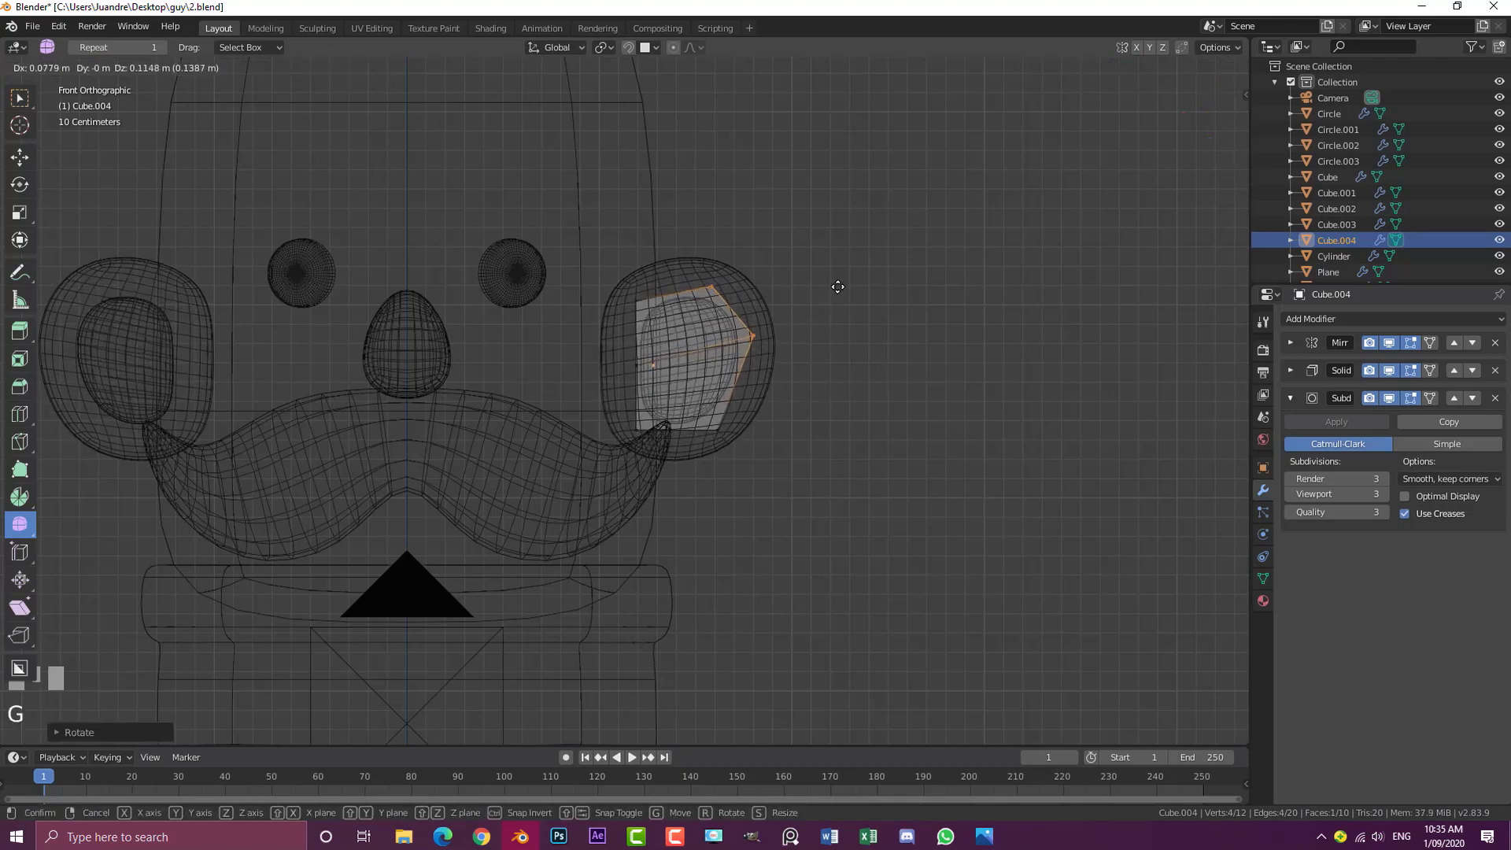
{"action": "left_click", "coordinate": [818, 285]}
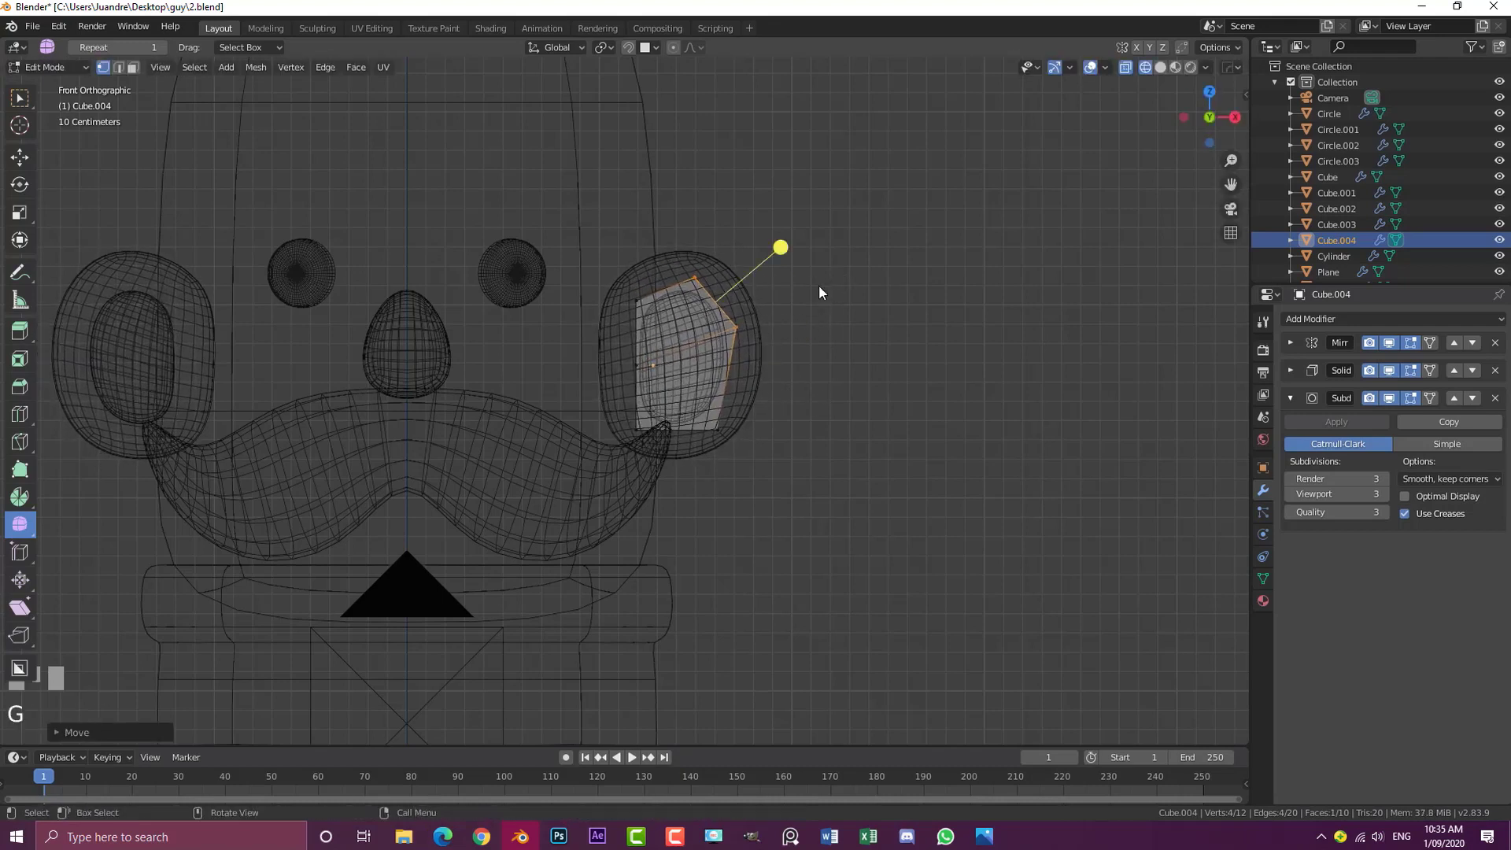
Return to solid shading and remove the Solidify modifier from the ears
{"action": "key", "text": "z"}
{"action": "left_click", "coordinate": [911, 295]}
{"action": "scroll", "coordinate": [821, 353], "scroll_direction": "down", "scroll_amount": 2}
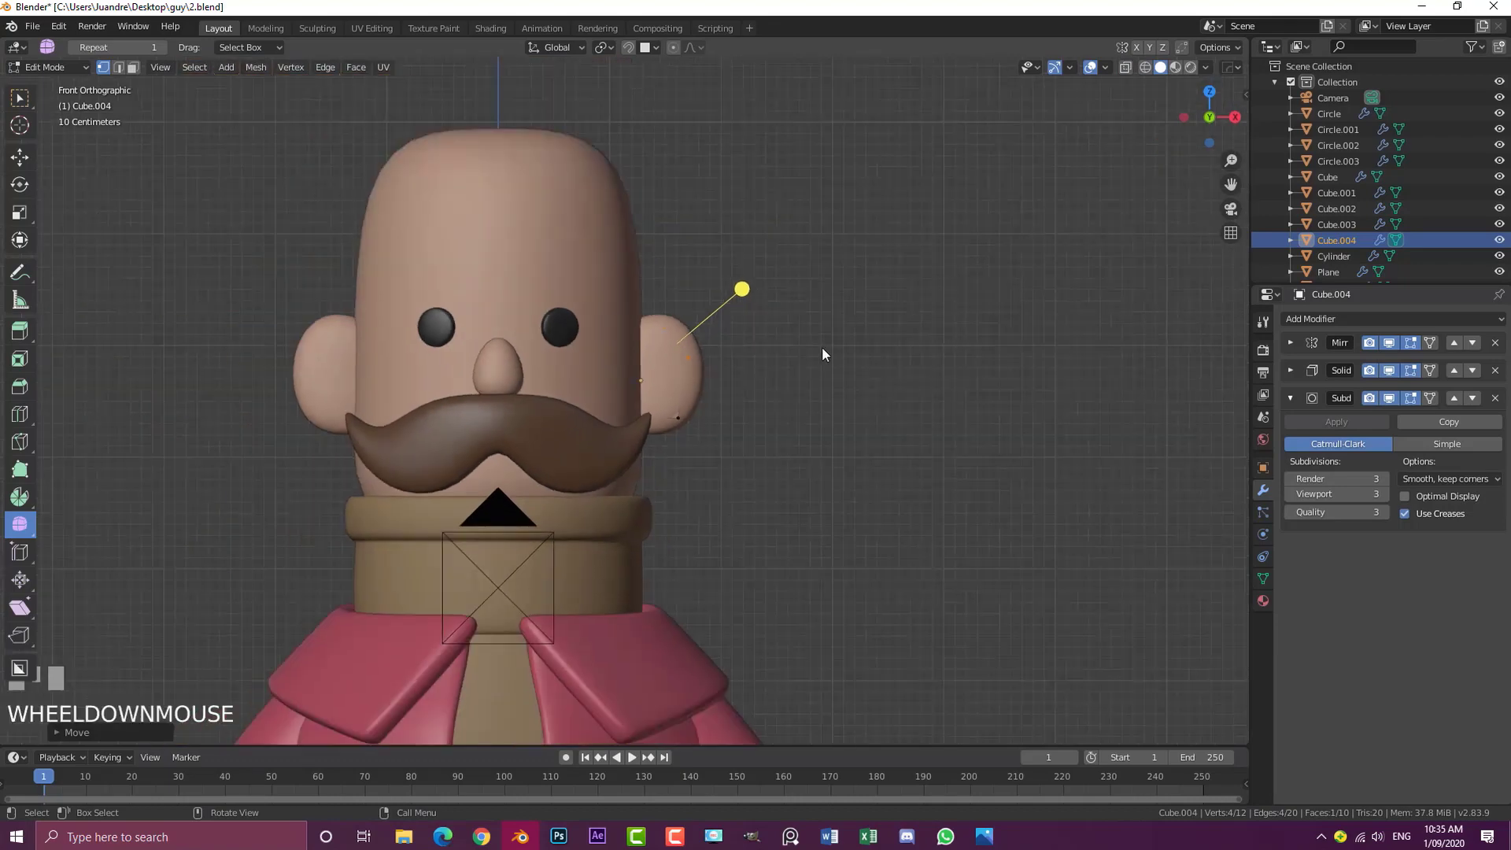
{"action": "left_click", "coordinate": [1495, 370]}
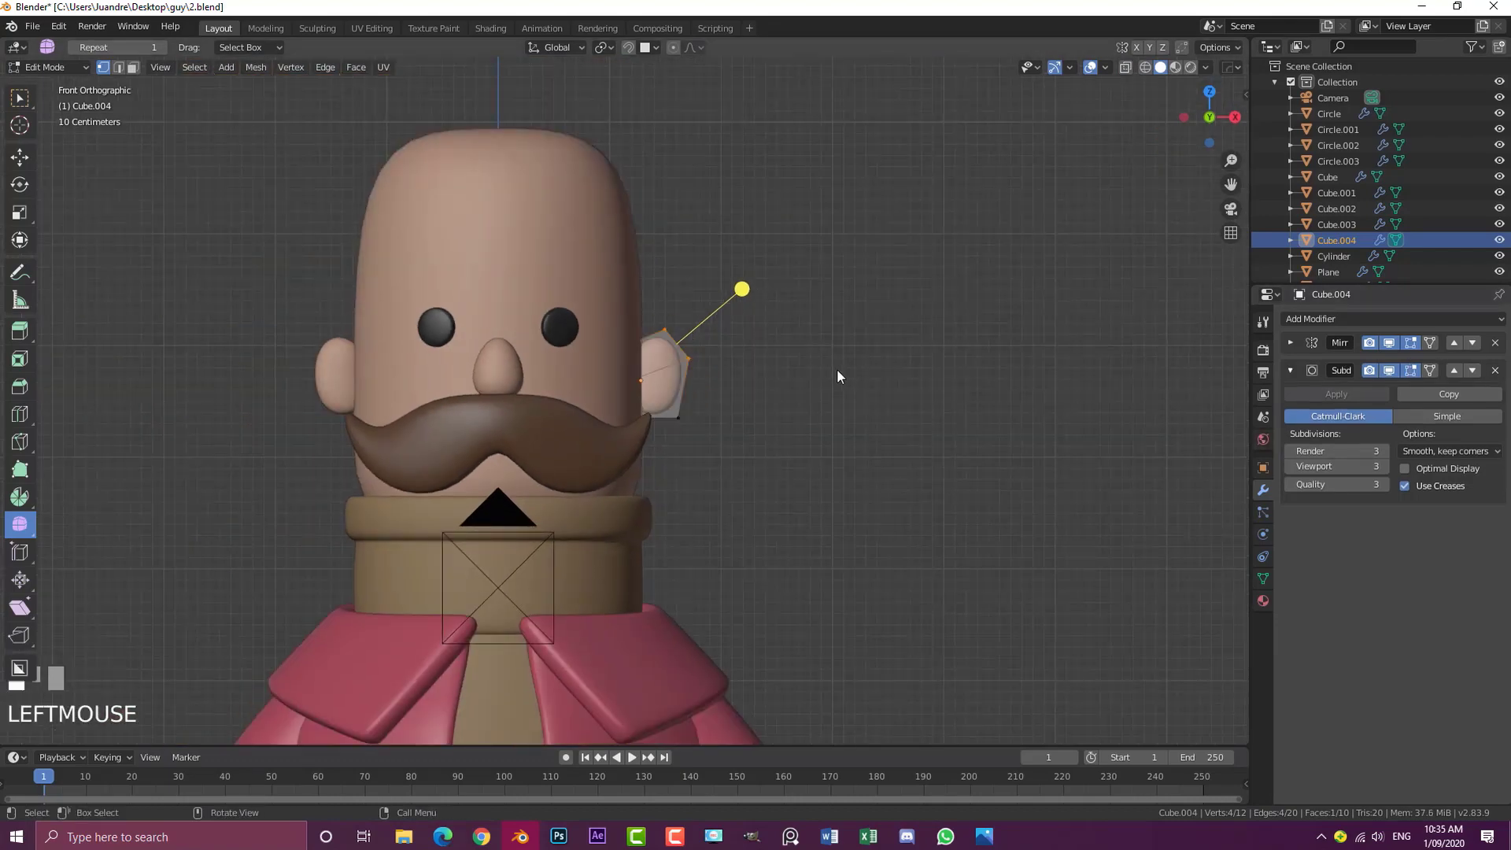
Select the two front faces of the ear in face select mode and inset them to form a rim
{"action": "scroll", "coordinate": [838, 368], "scroll_direction": "up", "scroll_amount": 2}
{"action": "mouse_move", "coordinate": [905, 384]}
{"action": "middle_mouse_down"}
{"action": "mouse_move", "coordinate": [672, 385]}
{"action": "mouse_move", "coordinate": [787, 415]}
{"action": "mouse_move", "coordinate": [880, 394]}
{"action": "middle_mouse_up"}
{"action": "key", "text": "KP_1"}
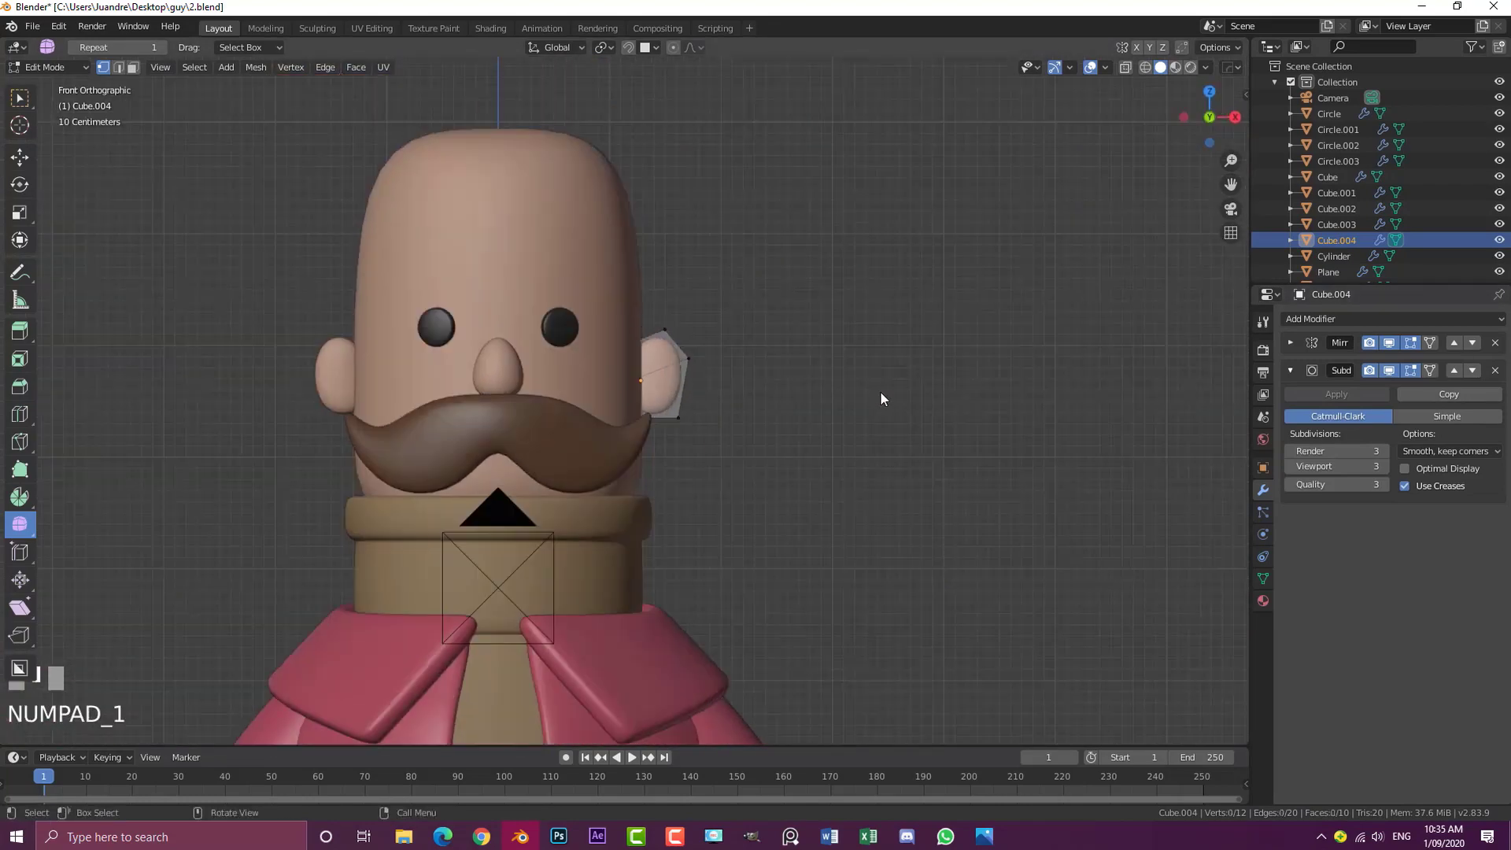
{"action": "scroll", "coordinate": [726, 360], "scroll_direction": "up", "scroll_amount": 2}
{"action": "left_click", "coordinate": [135, 68]}
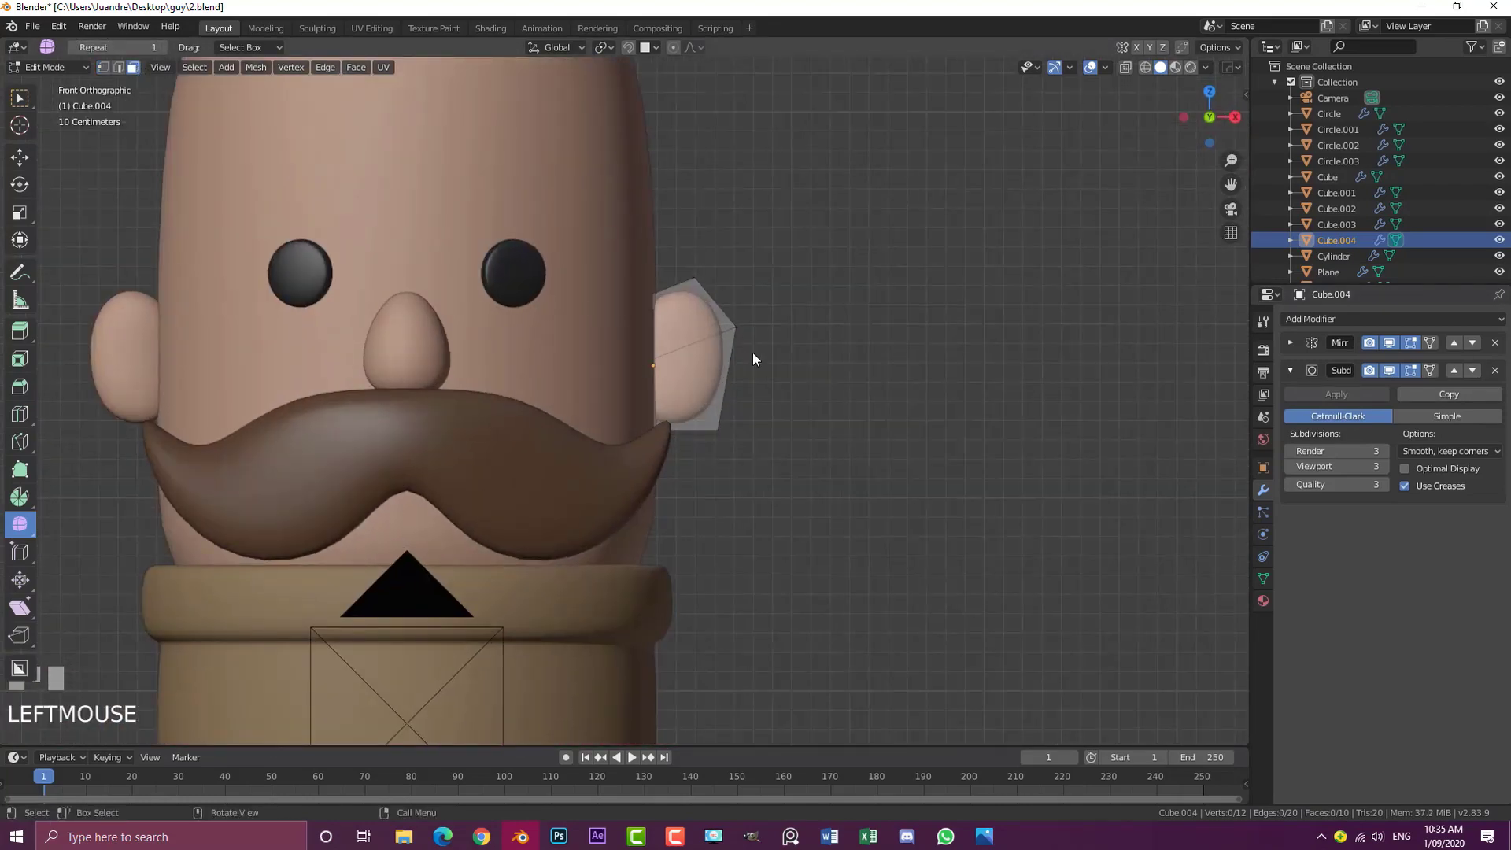
{"action": "left_click", "coordinate": [702, 373], "text": "shift"}
{"action": "middle_click_drag", "start_coordinate": [702, 373], "coordinate": [818, 355]}
{"action": "key", "text": "i"}
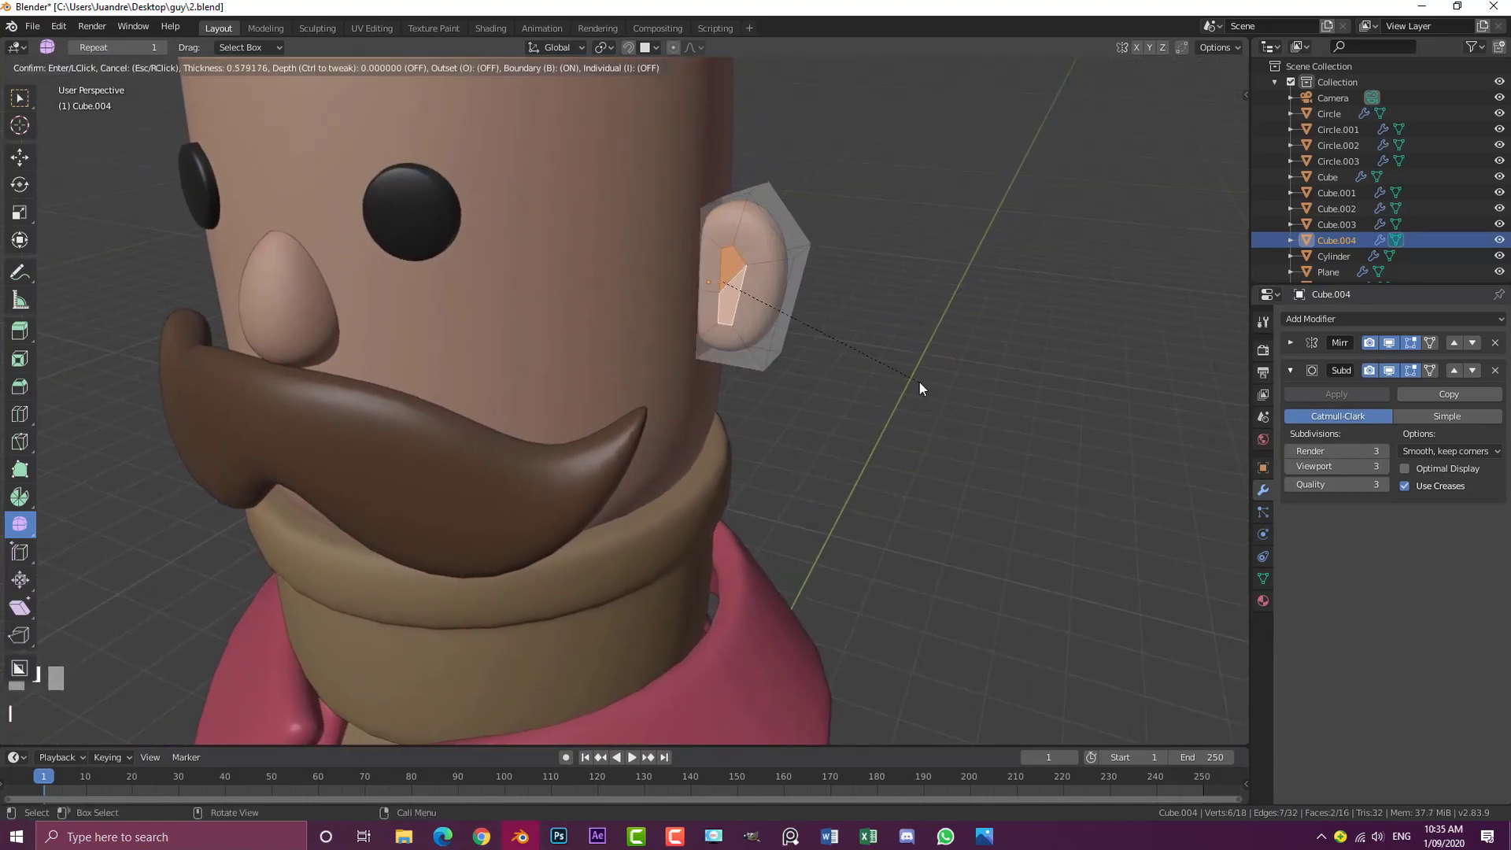
{"action": "left_click", "coordinate": [928, 404]}
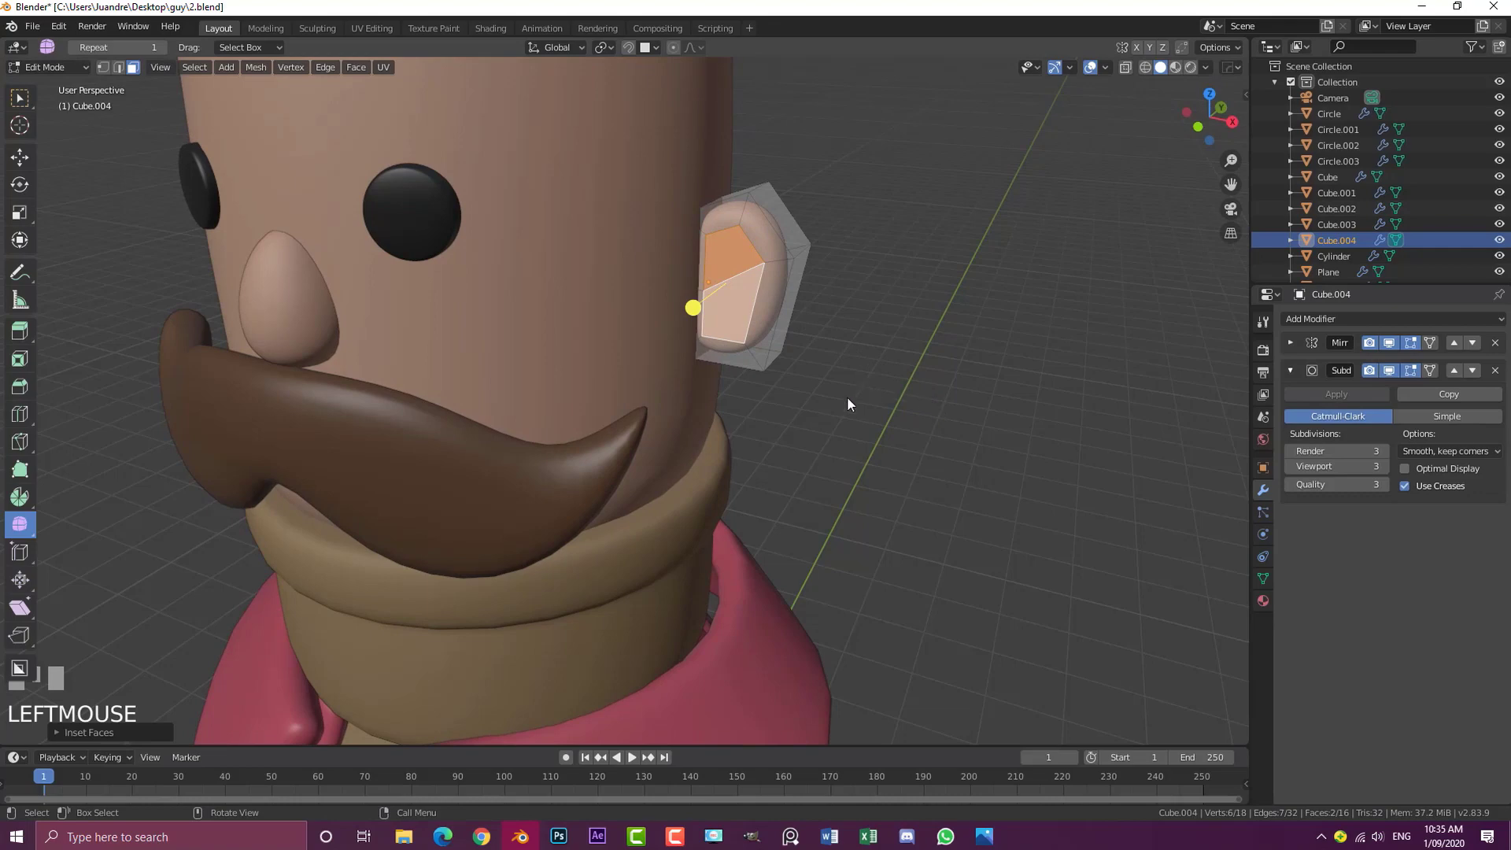
Extrude the inset faces back into the ear, scale them to finish the hollow, then leave Edit Mode and deselect the ears
{"action": "key", "text": "e"}
{"action": "left_click", "coordinate": [939, 433]}
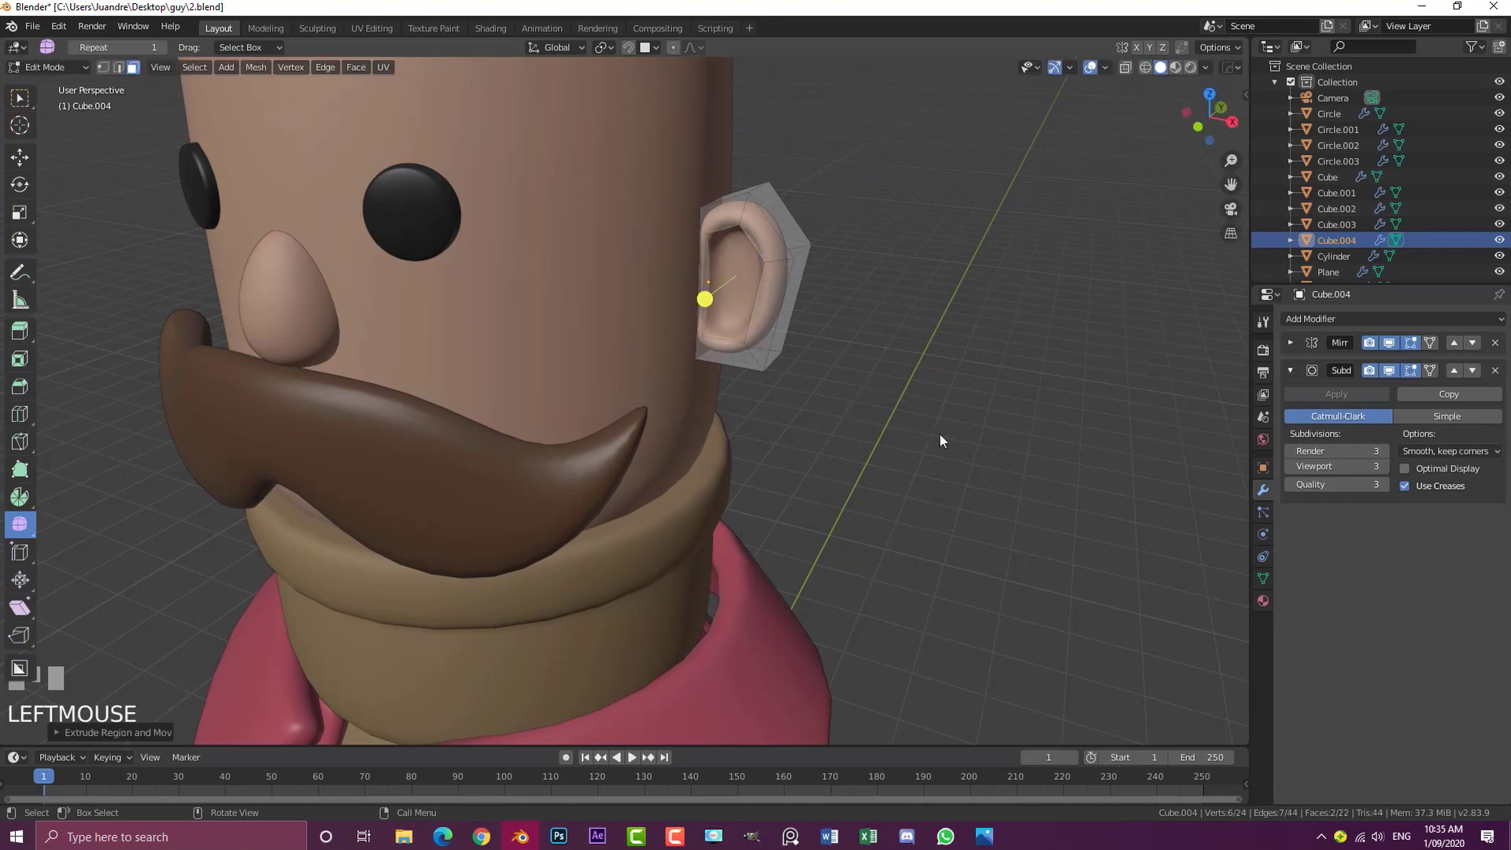
{"action": "key", "text": "s"}
{"action": "left_click", "coordinate": [862, 385]}
{"action": "key", "text": "Tab"}
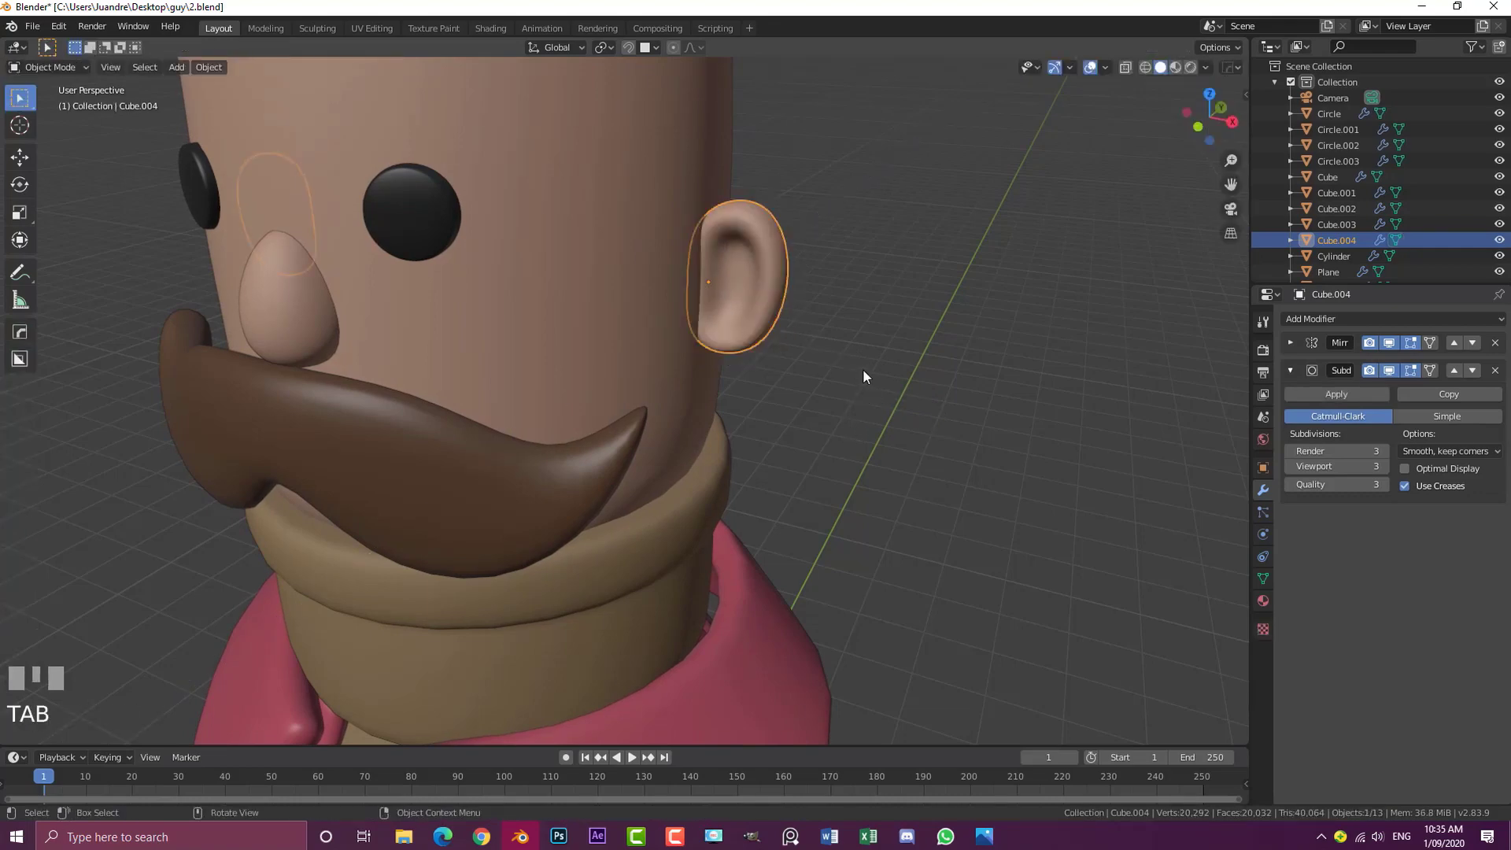
{"action": "key", "text": "KP_1"}
{"action": "left_click", "coordinate": [862, 375]}
{"action": "scroll", "coordinate": [780, 348], "scroll_direction": "down", "scroll_amount": 5}
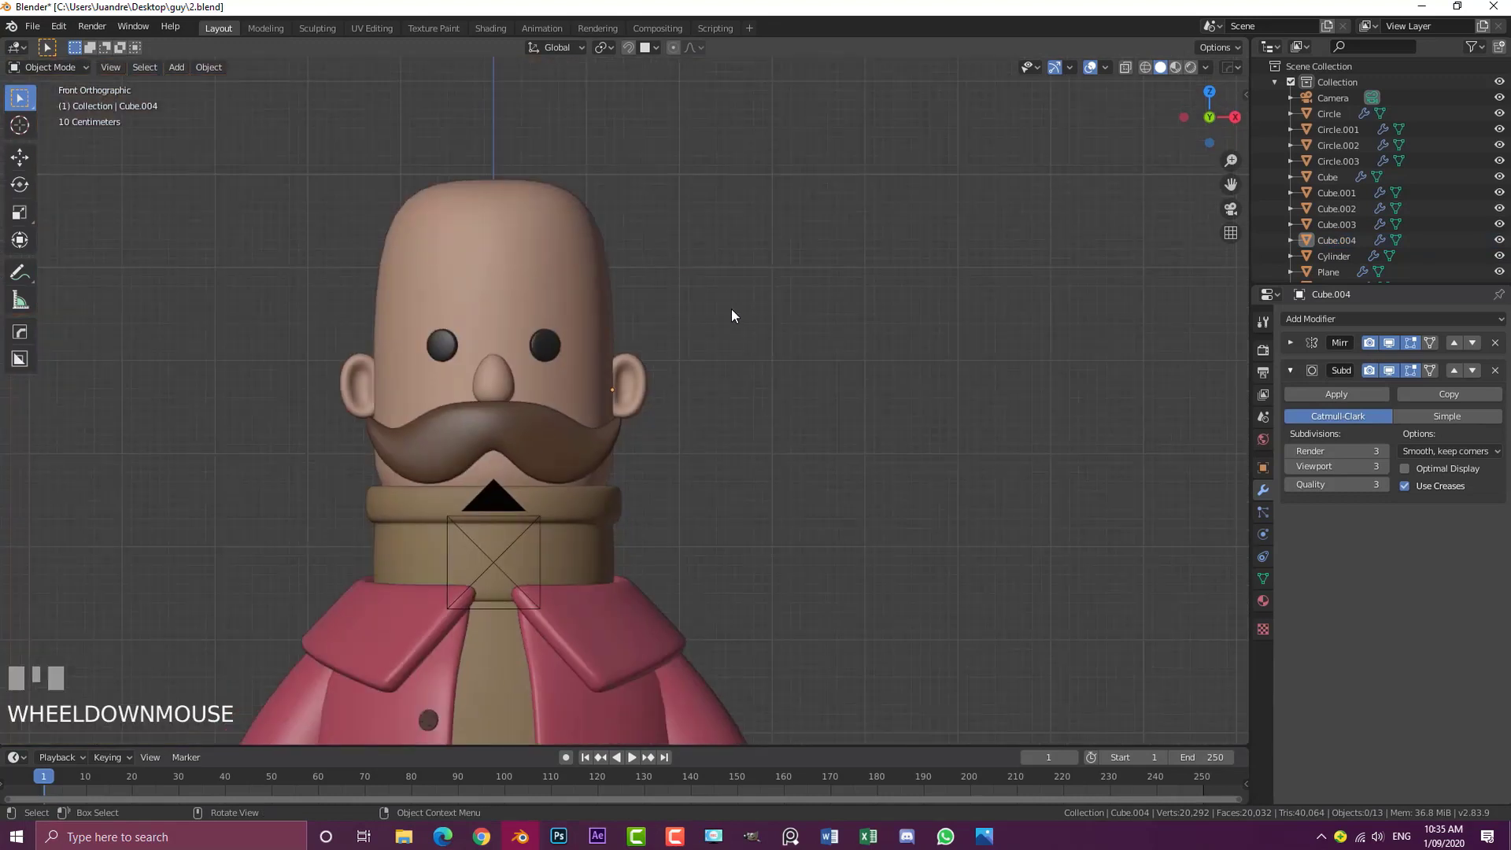
Enter Edit Mode on the body and select the front centre edge of the turtleneck's rolled collar in edge select mode
{"action": "scroll", "coordinate": [732, 316], "scroll_direction": "down", "scroll_amount": 3}
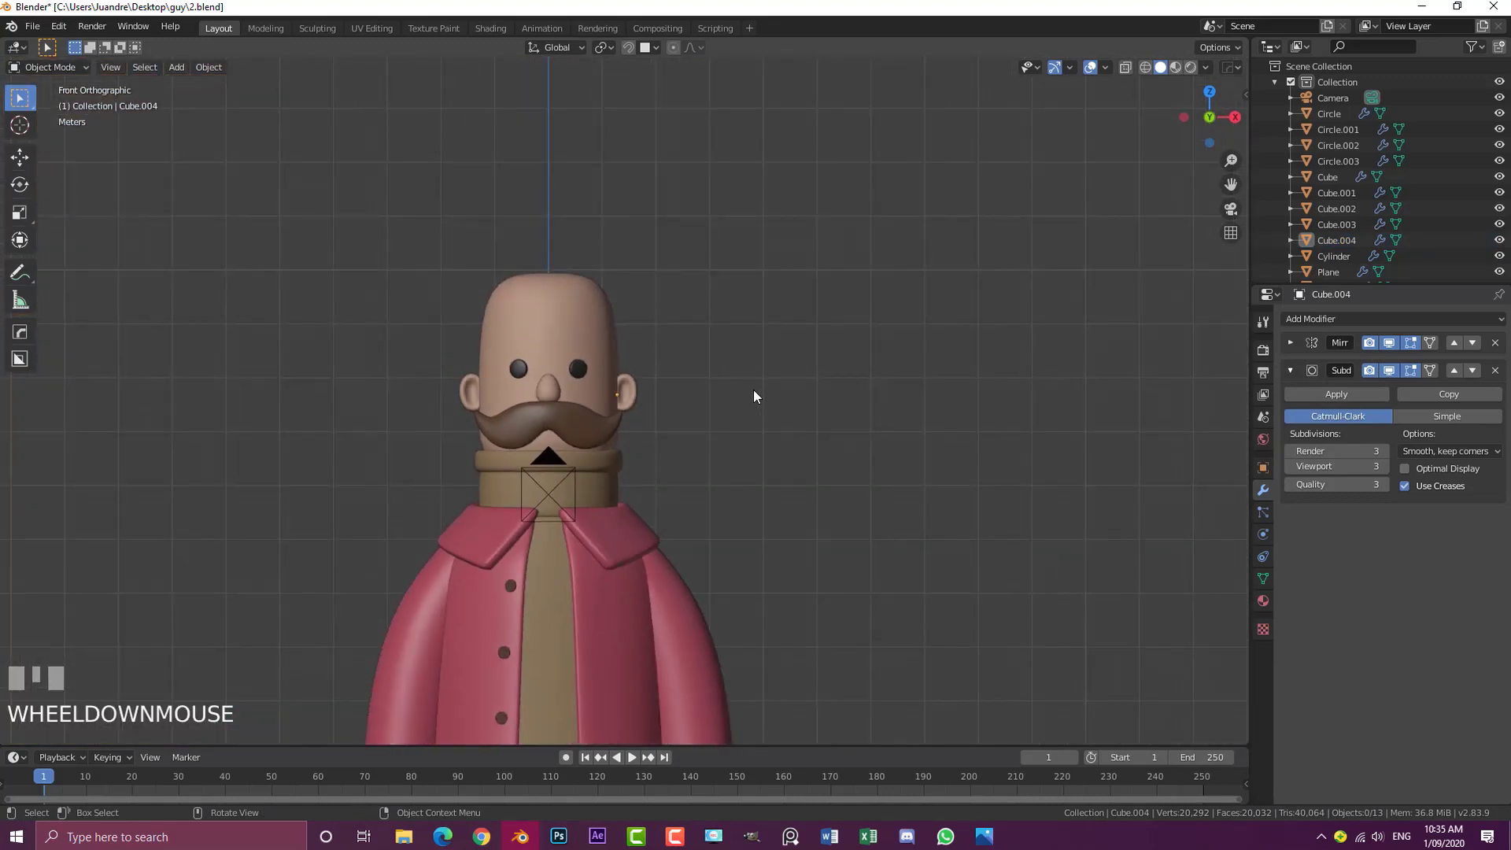
{"action": "middle_click_drag", "start_coordinate": [664, 394], "coordinate": [689, 261], "text": "shift"}
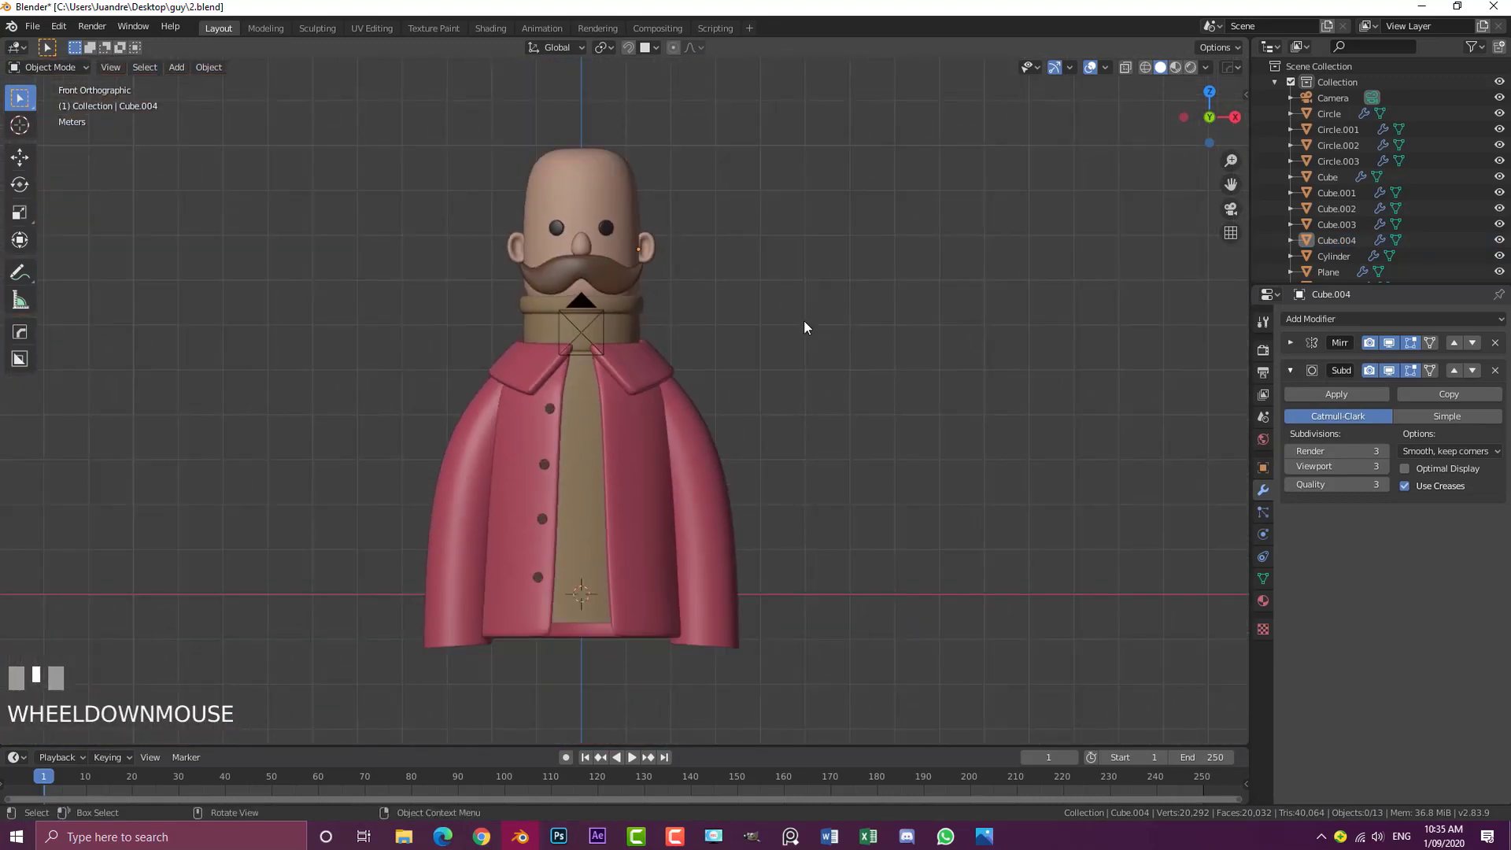
{"action": "scroll", "coordinate": [584, 277], "scroll_direction": "up", "scroll_amount": 3}
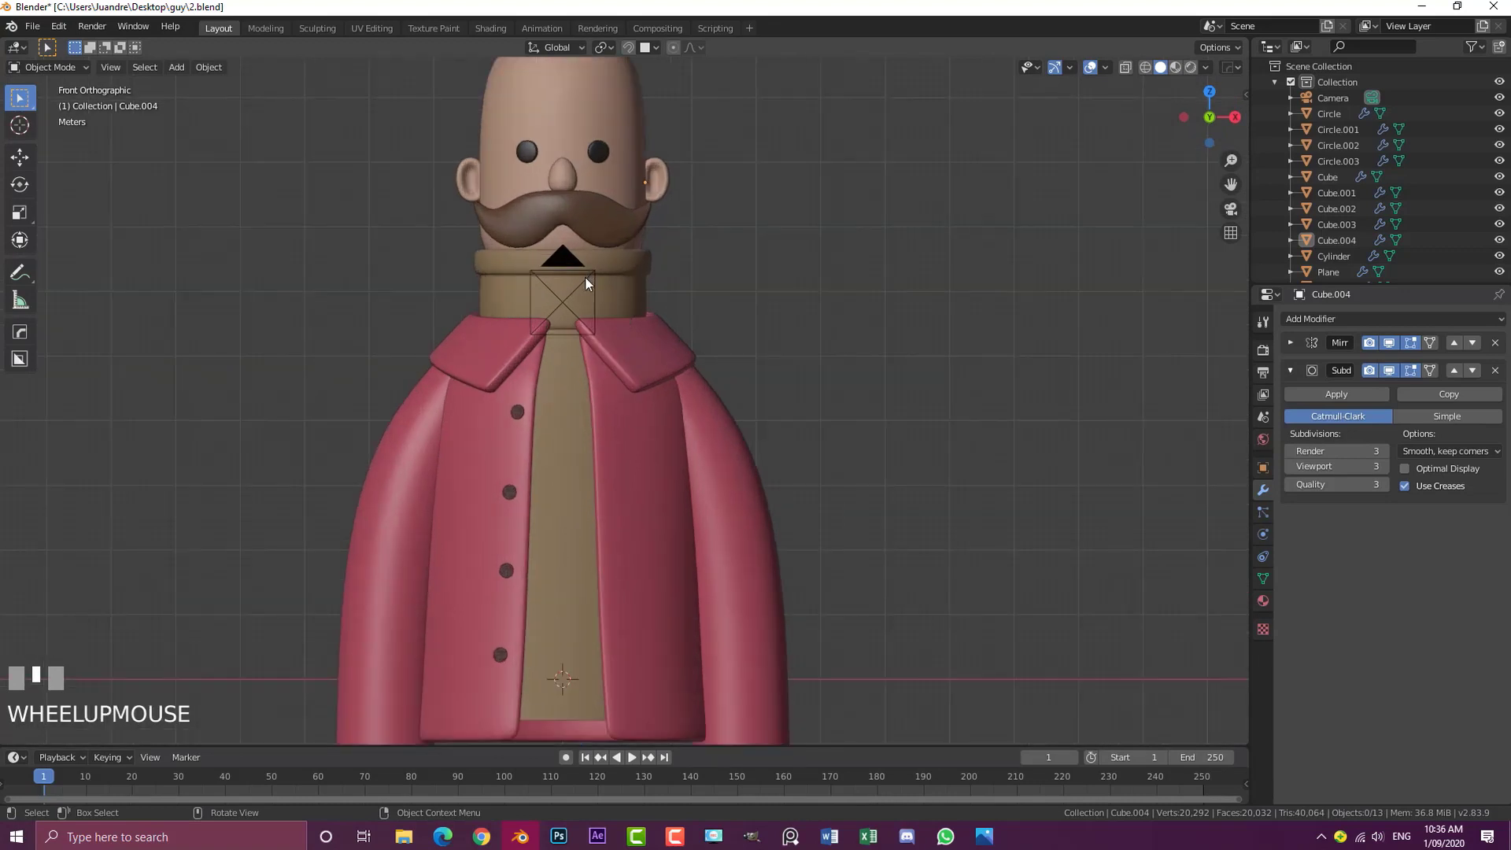
{"action": "middle_click_drag", "start_coordinate": [584, 276], "coordinate": [607, 295]}
{"action": "scroll", "coordinate": [571, 261], "scroll_direction": "up", "scroll_amount": 2}
{"action": "left_click", "coordinate": [571, 261]}
{"action": "key", "text": "Tab"}
{"action": "middle_click_drag", "start_coordinate": [537, 240], "coordinate": [532, 258], "text": "shift"}
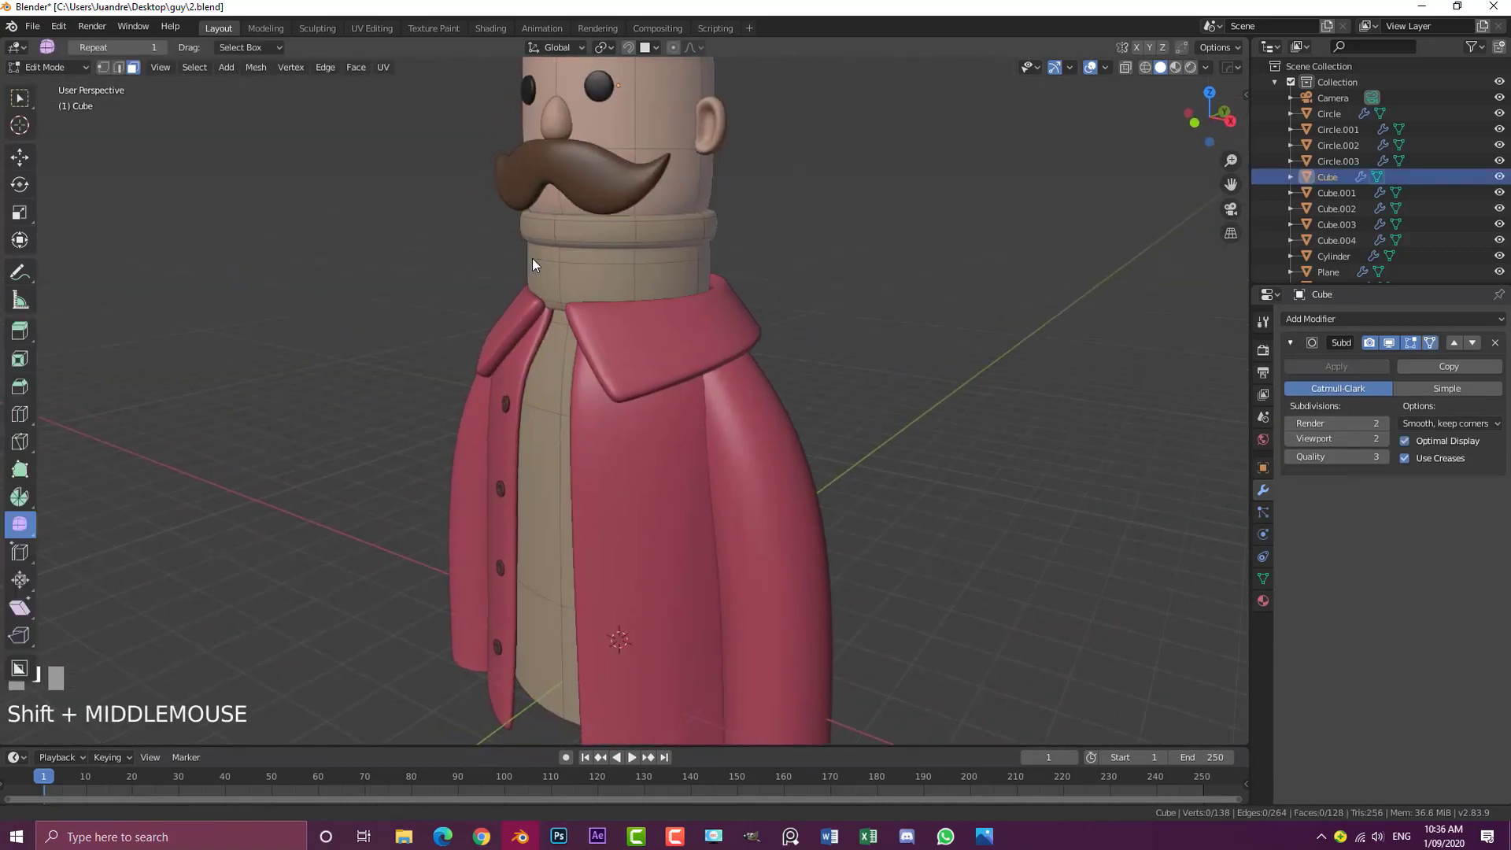
{"action": "scroll", "coordinate": [532, 258], "scroll_direction": "up", "scroll_amount": 2}
{"action": "left_click", "coordinate": [120, 67]}
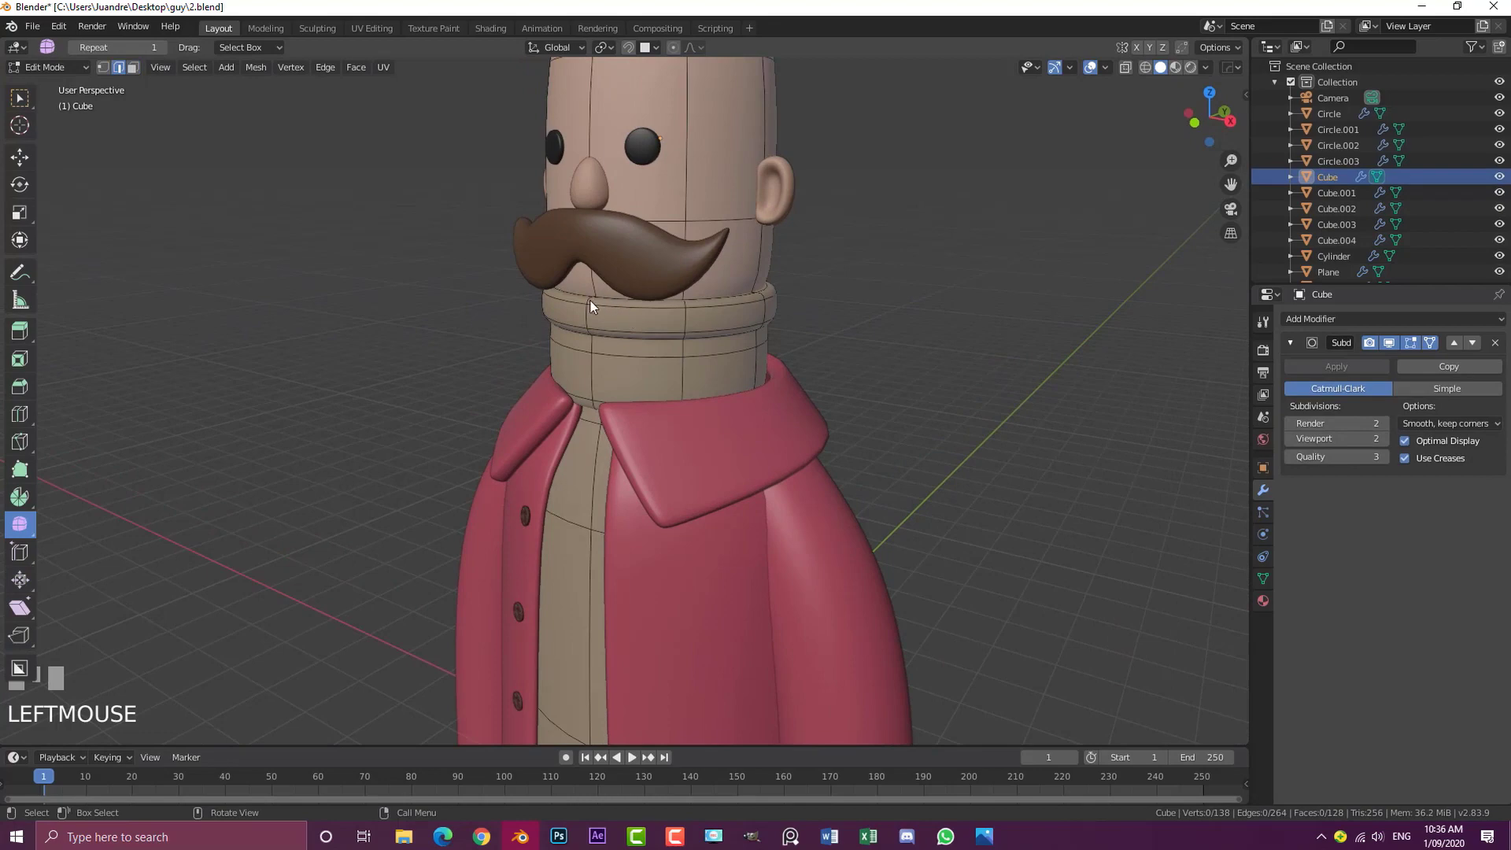
{"action": "left_click", "coordinate": [590, 301]}
{"action": "key", "text": "KP_1"}
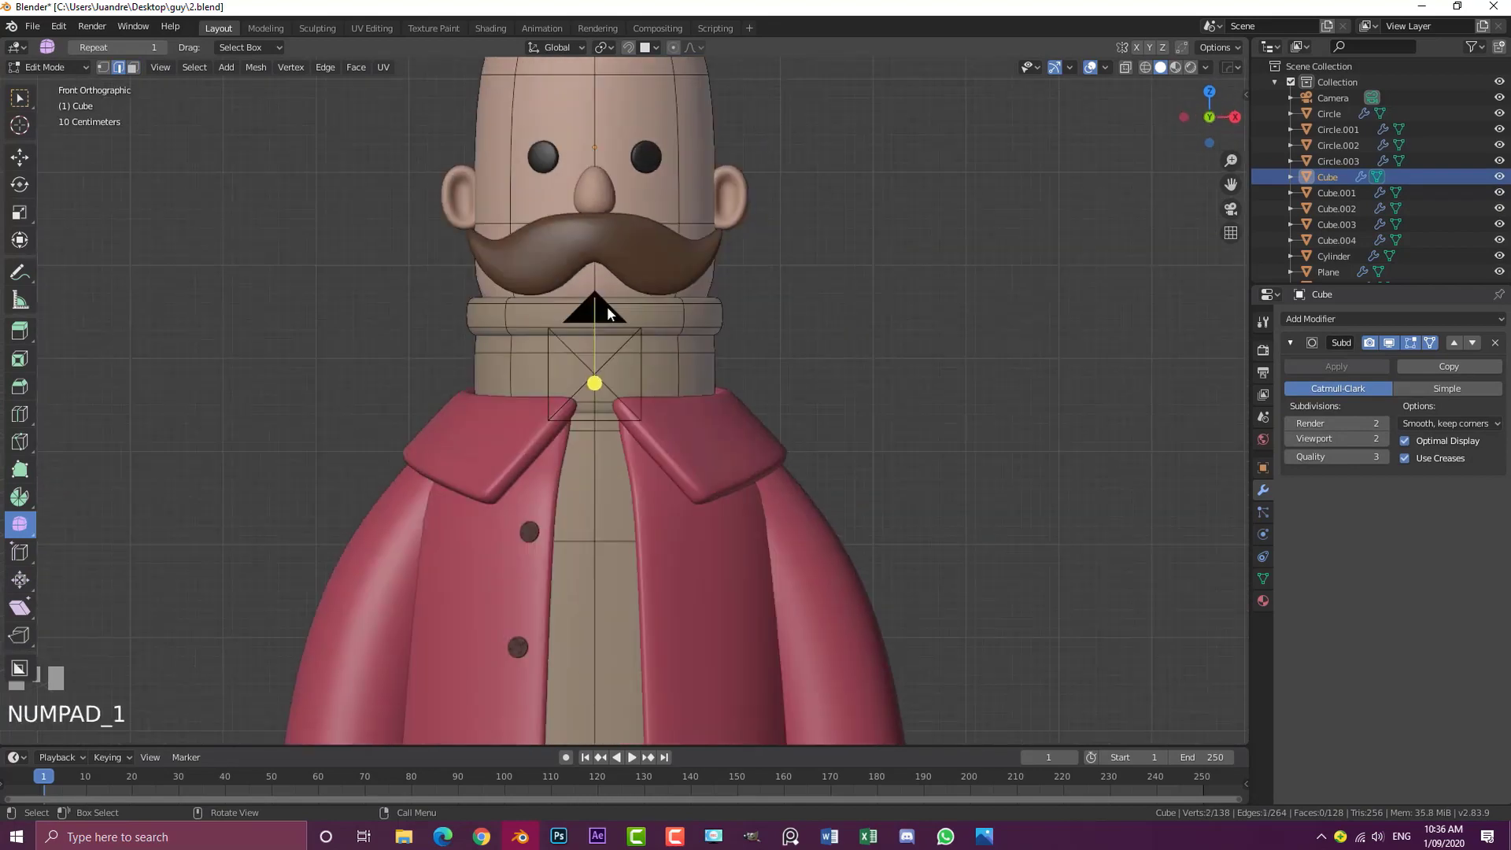
Move the collar edge down about 0.17 m along Z with smooth proportional editing at size 1.46, then leave Edit Mode
{"action": "left_click", "coordinate": [673, 47]}
{"action": "scroll", "coordinate": [592, 356], "scroll_direction": "up", "scroll_amount": 1}
{"action": "key", "text": "g"}
{"action": "key", "text": "z"}
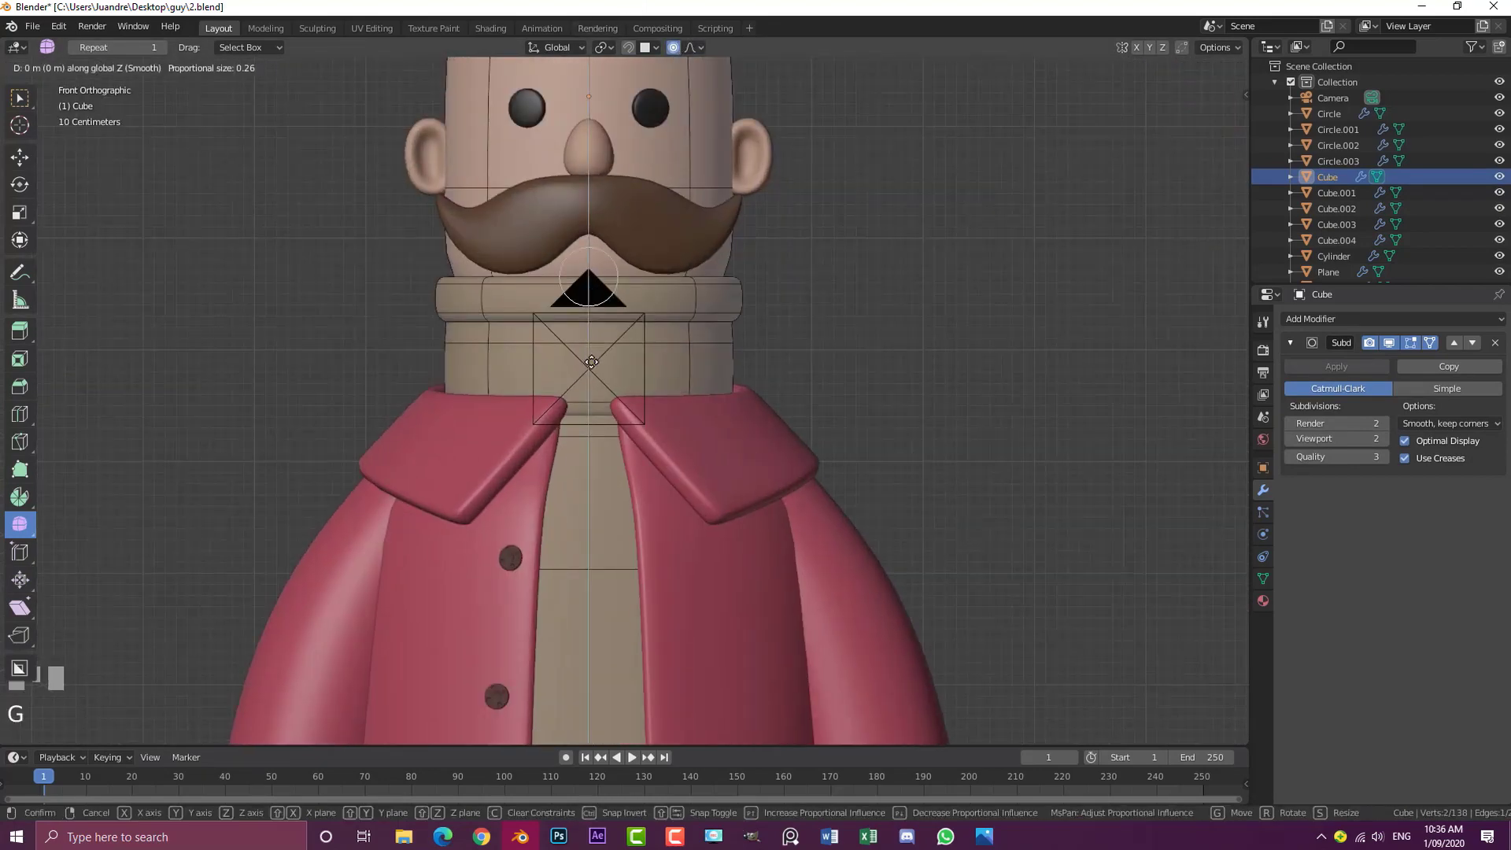
{"action": "scroll", "coordinate": [594, 366], "scroll_direction": "down", "scroll_amount": 17}
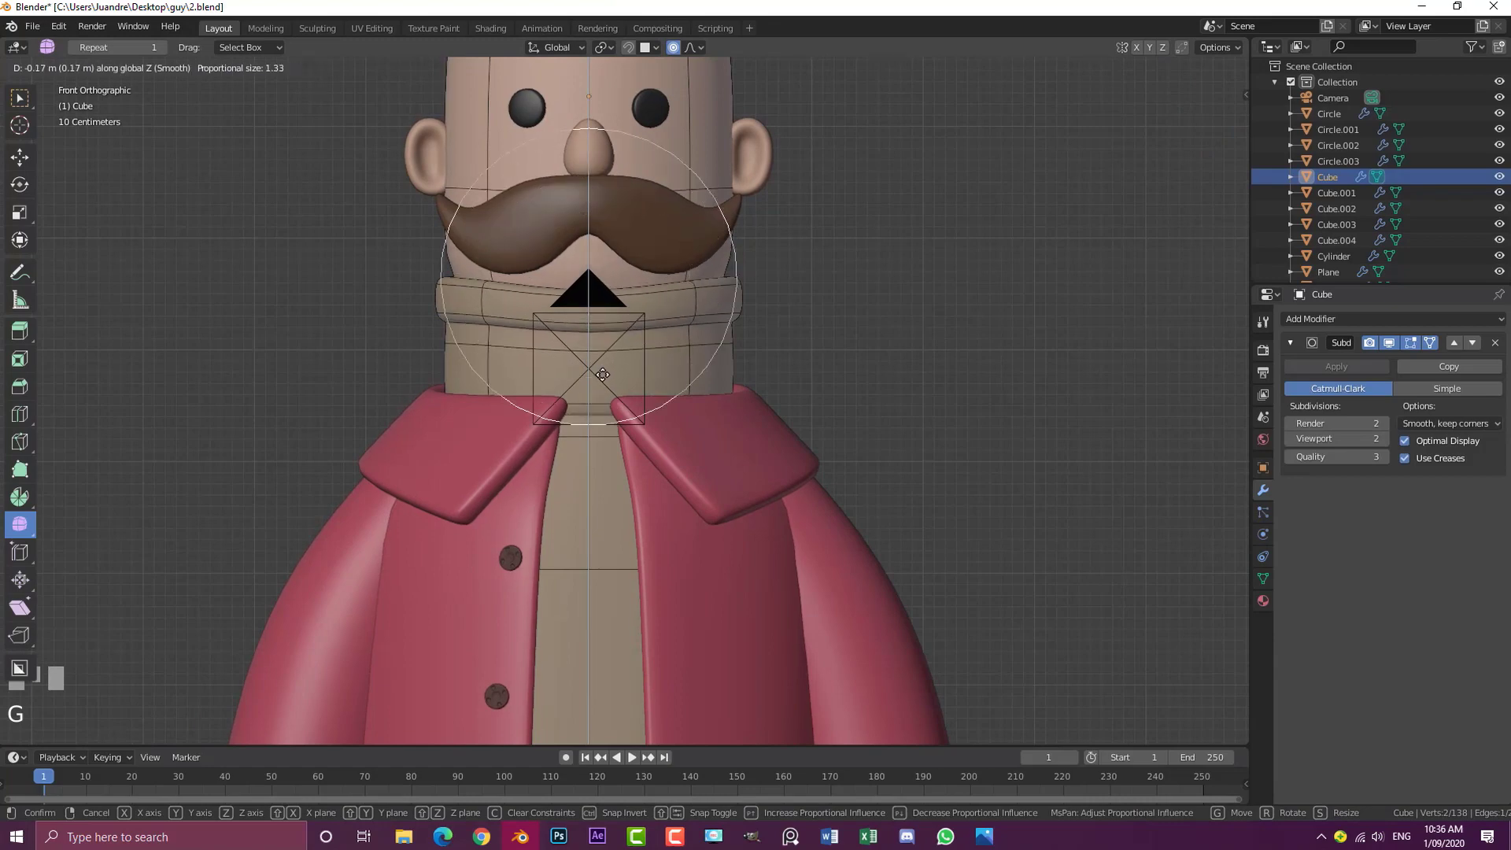
{"action": "scroll", "coordinate": [602, 374], "scroll_direction": "down", "scroll_amount": 1}
{"action": "left_click", "coordinate": [604, 377]}
{"action": "scroll", "coordinate": [738, 291], "scroll_direction": "down", "scroll_amount": 3}
{"action": "middle_click_drag", "start_coordinate": [738, 291], "coordinate": [714, 401]}
{"action": "scroll", "coordinate": [668, 324], "scroll_direction": "up", "scroll_amount": 1}
{"action": "key", "text": "Tab"}
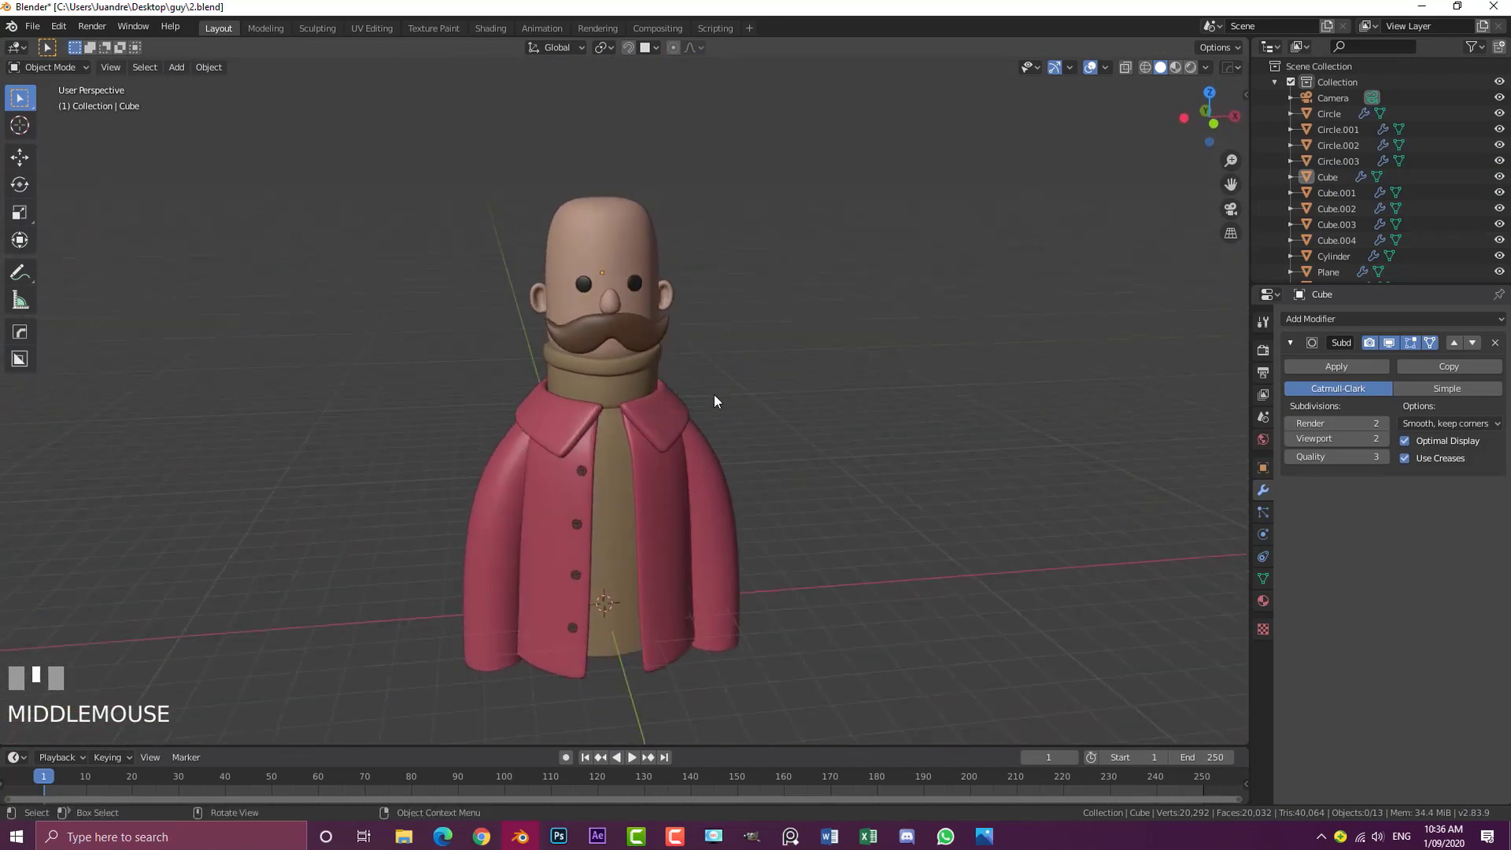
Set the jacket material's viewport roughness to 0.684, deselect the jacket sleeves and save the file
{"action": "key", "text": "KP_1"}
{"action": "scroll", "coordinate": [693, 383], "scroll_direction": "down", "scroll_amount": 2}
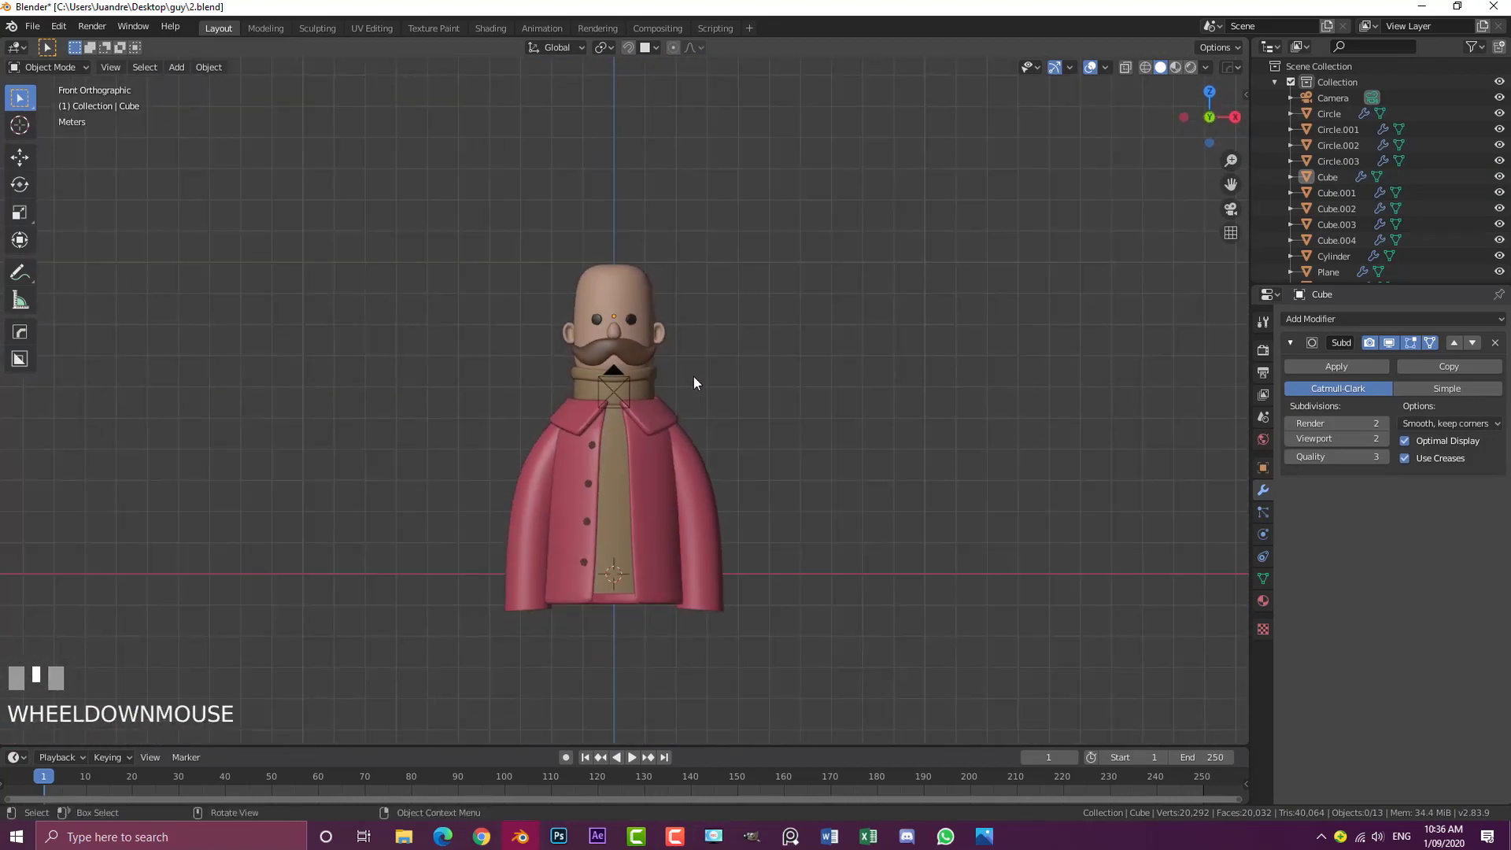
{"action": "left_click", "coordinate": [711, 536]}
{"action": "left_click", "coordinate": [1264, 601]}
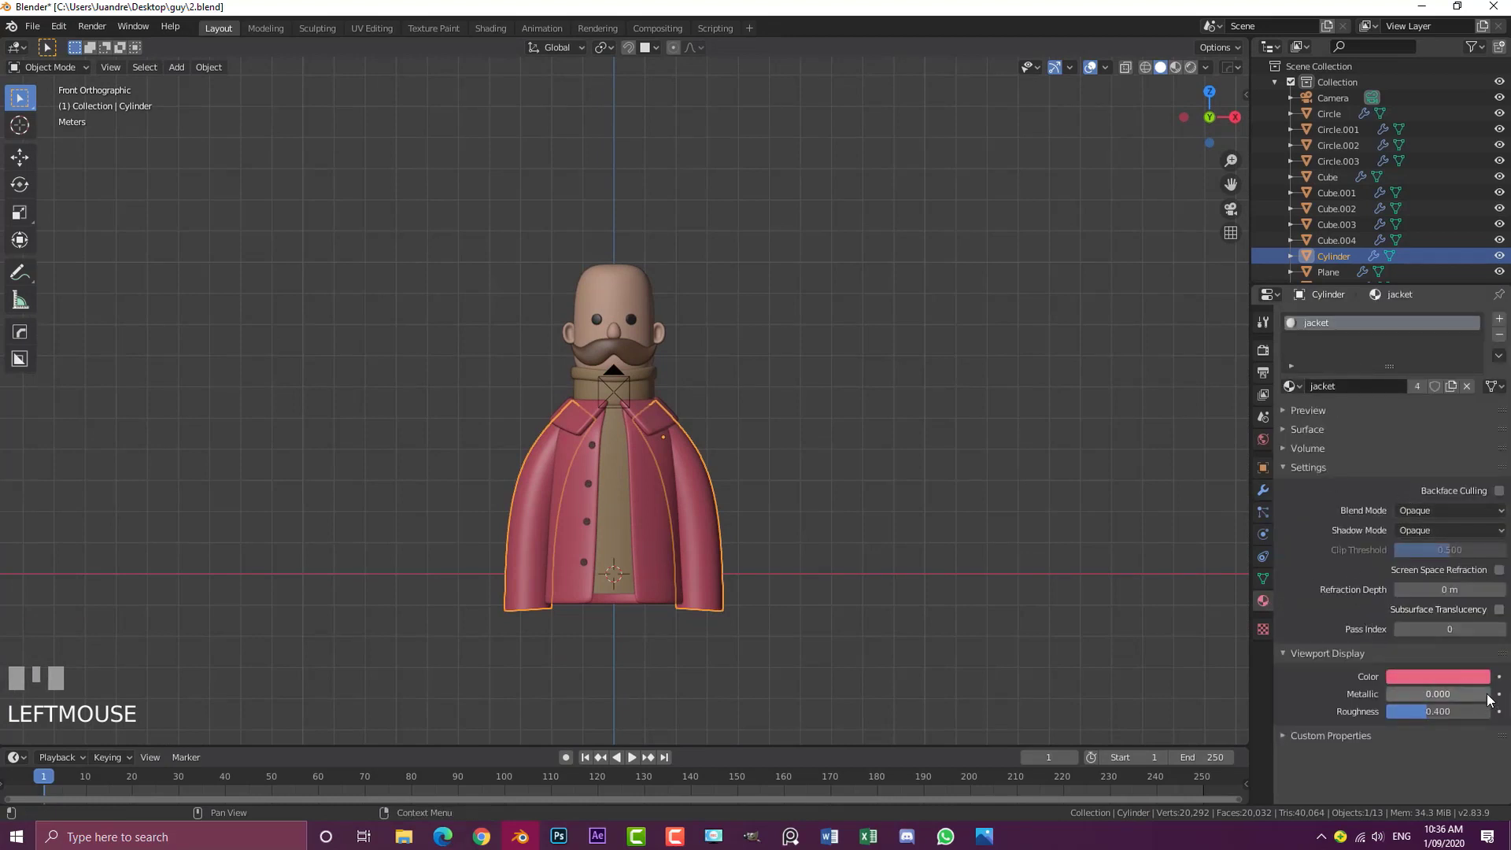
{"action": "left_click_drag", "start_coordinate": [1438, 710], "coordinate": [1460, 710]}
{"action": "key", "text": "alt+a"}
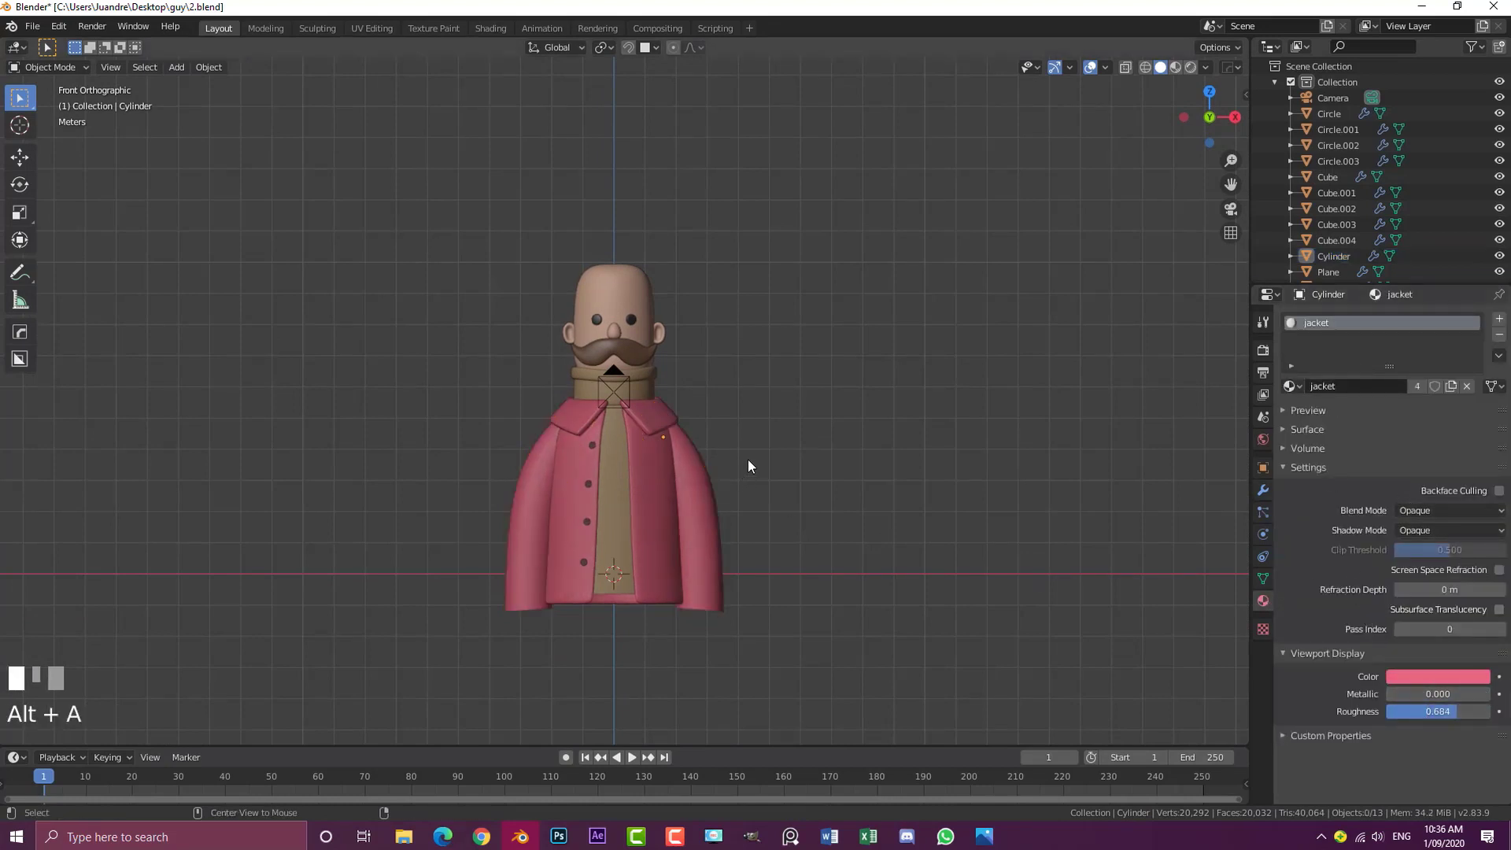
{"action": "scroll", "coordinate": [773, 450], "scroll_direction": "down", "scroll_amount": 1}
{"action": "scroll", "coordinate": [773, 445], "scroll_direction": "up", "scroll_amount": 3}
{"action": "key", "text": "ctrl+s"}
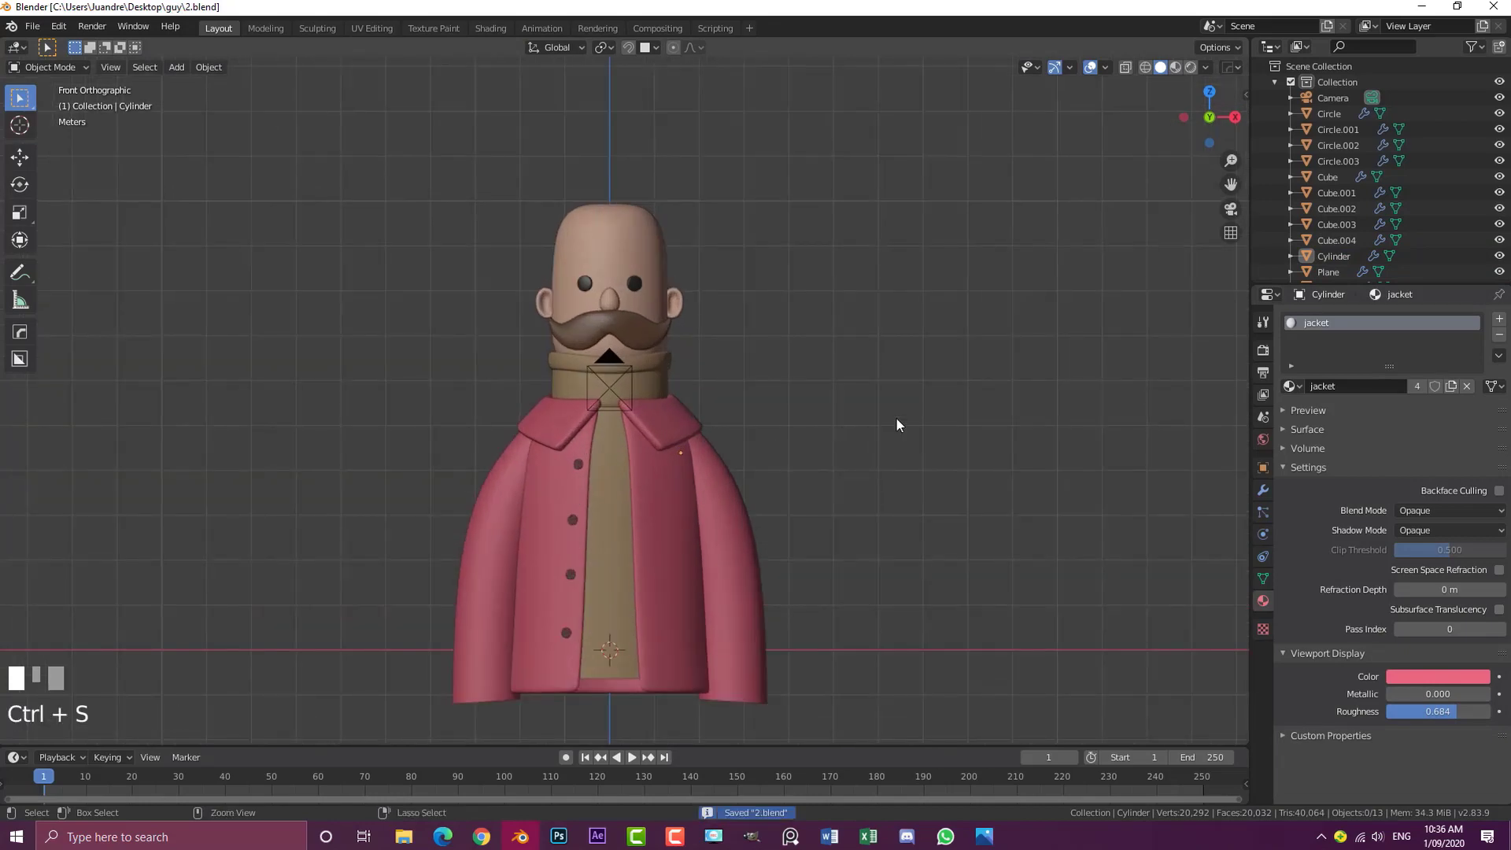
{"action": "middle_click_drag", "start_coordinate": [897, 422], "coordinate": [880, 447]}
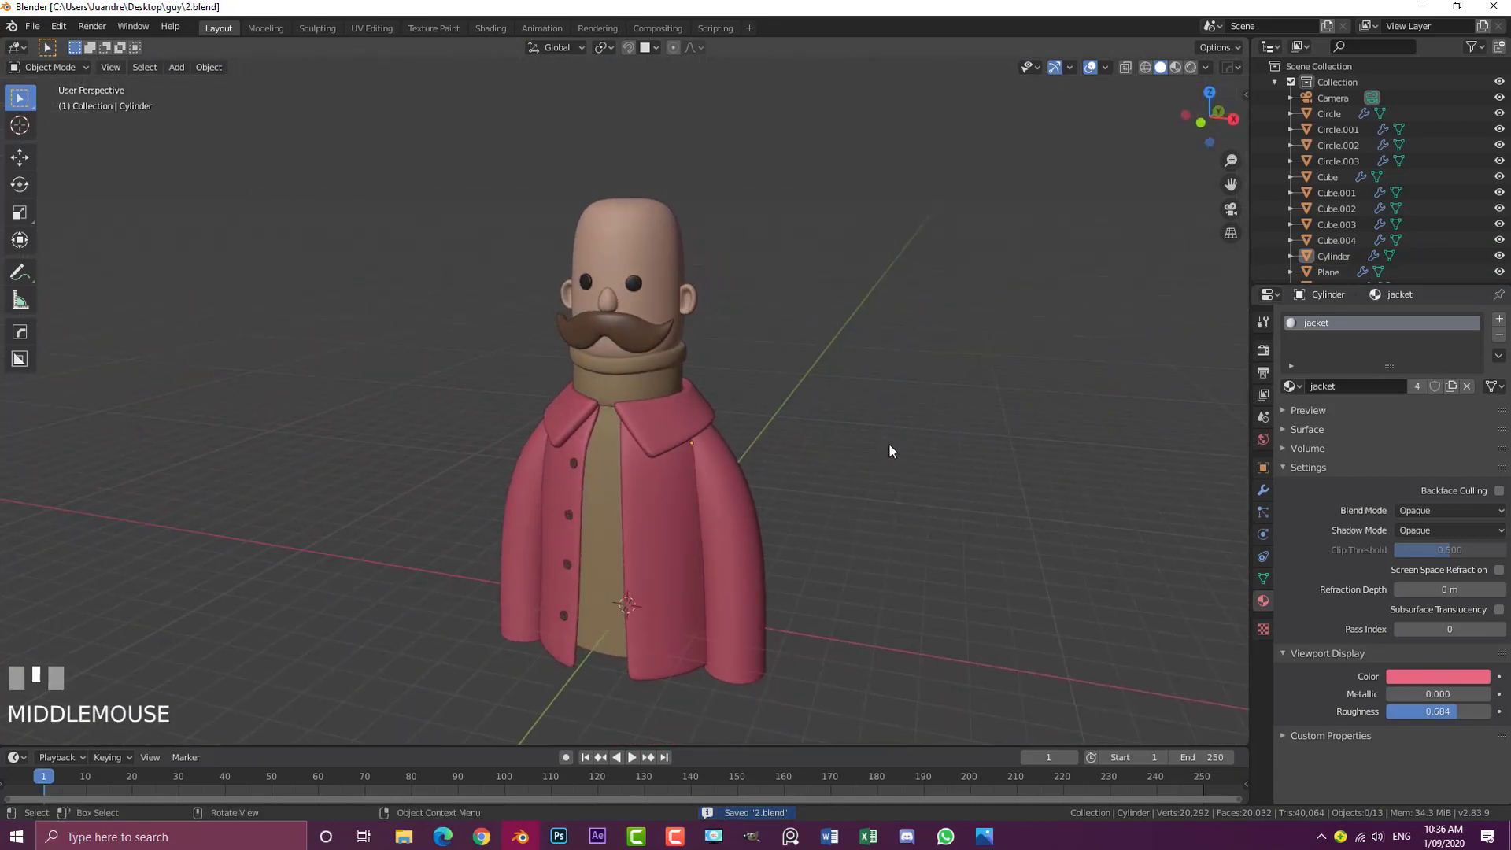
Enter Edit Mode on the body and select the horizontal edge loop around the forehead above the eyes
{"action": "key", "text": "Tab"}
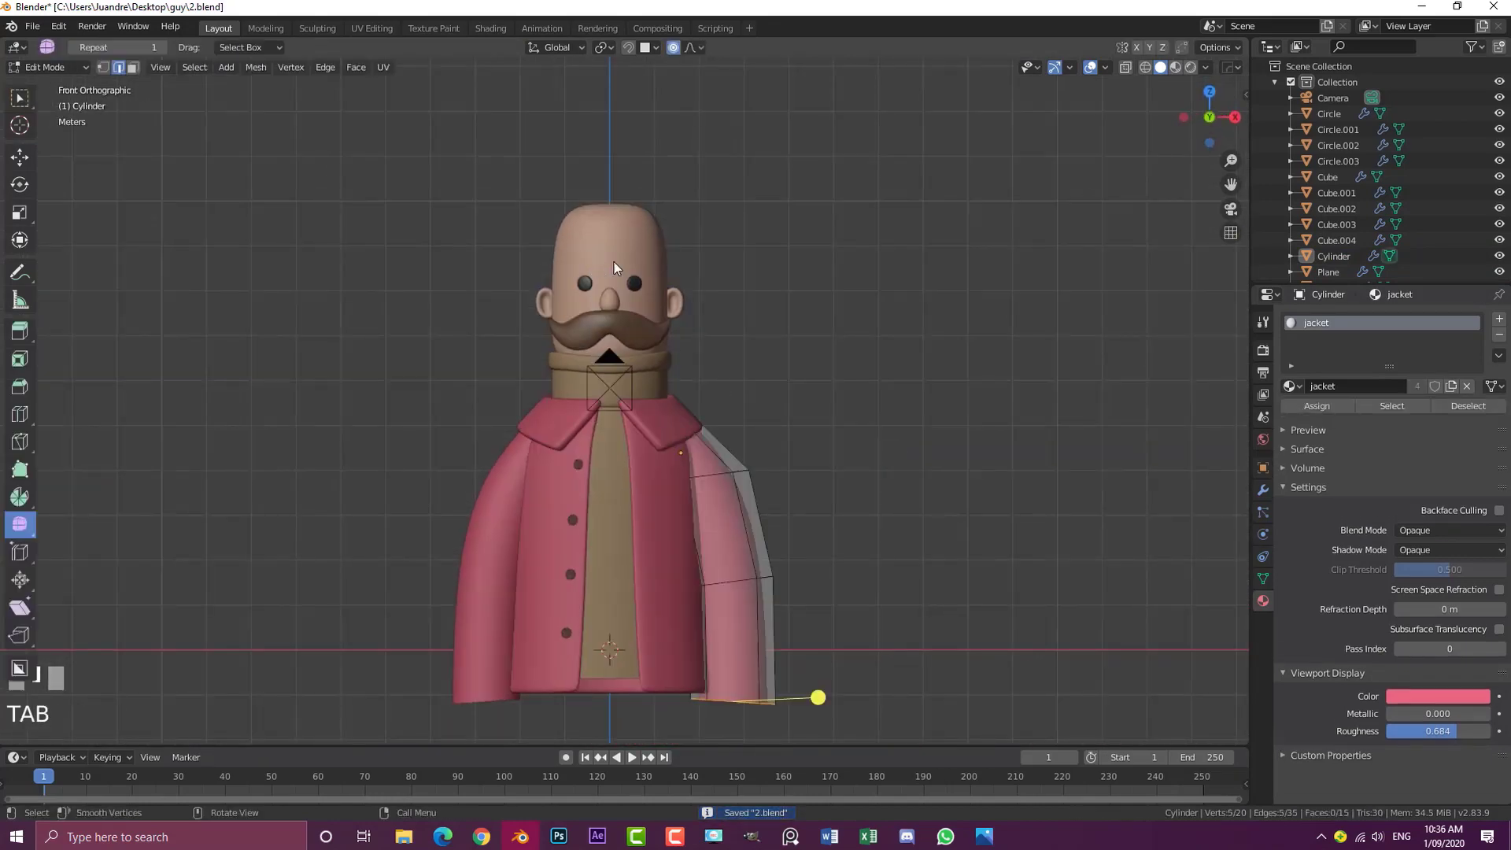
{"action": "scroll", "coordinate": [640, 346], "scroll_direction": "up", "scroll_amount": 5}
{"action": "left_click", "coordinate": [568, 321], "text": "alt"}
{"action": "key", "text": "s"}
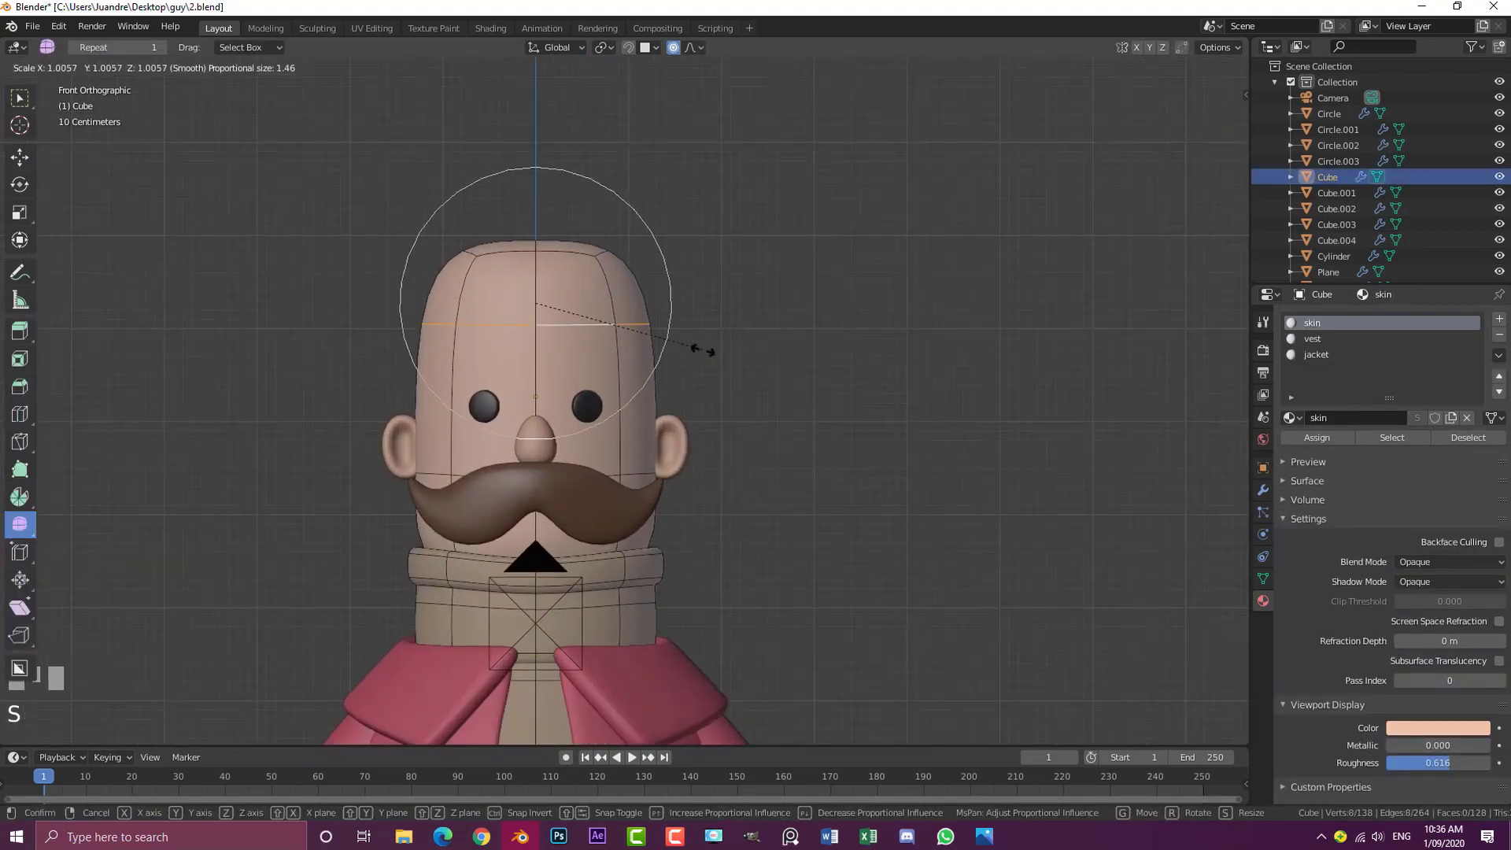
{"action": "scroll", "coordinate": [722, 361], "scroll_direction": "up", "scroll_amount": 9}
{"action": "key", "text": "x"}
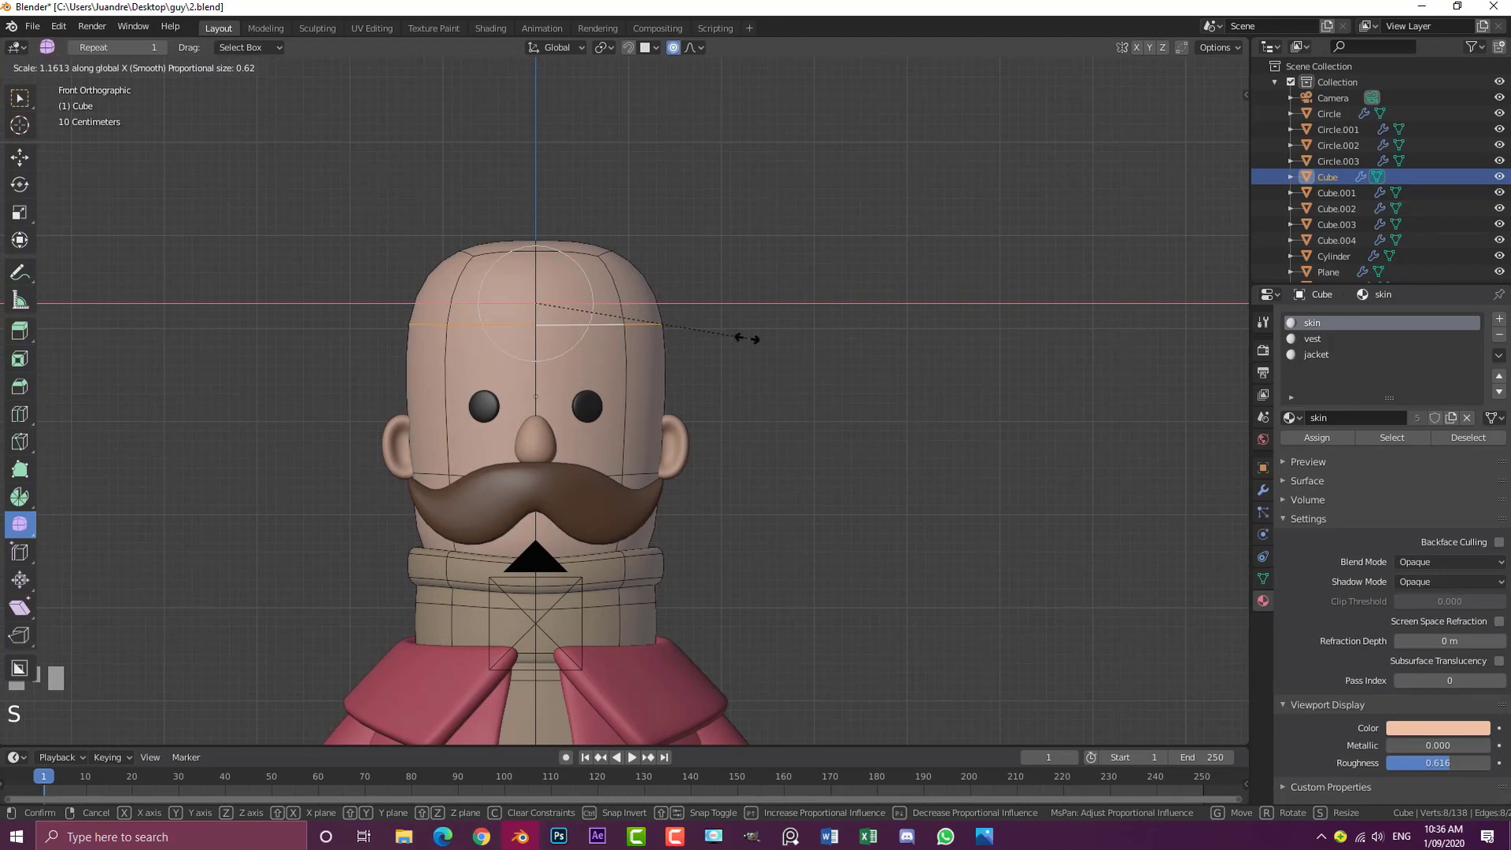
{"action": "right_click", "coordinate": [747, 338]}
Scale the forehead edge loop by about 1.13 along X with proportional size 0.42, then leave Edit Mode
{"action": "key", "text": "s"}
{"action": "key", "text": "x"}
{"action": "scroll", "coordinate": [755, 337], "scroll_direction": "up", "scroll_amount": 4}
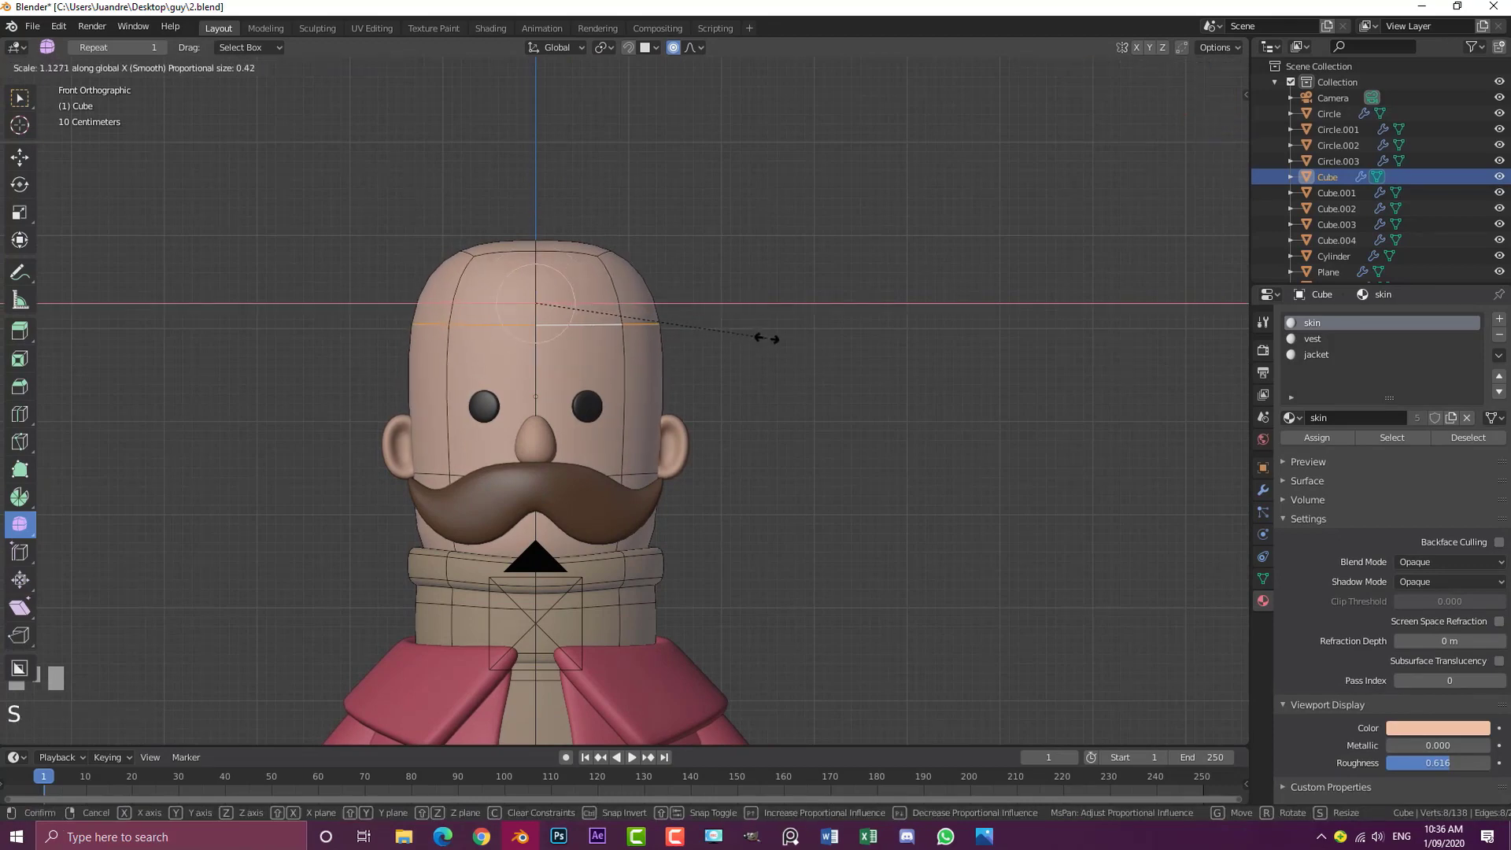
{"action": "left_click", "coordinate": [769, 345]}
{"action": "key", "text": "Tab"}
{"action": "middle_click_drag", "start_coordinate": [769, 345], "coordinate": [729, 385]}
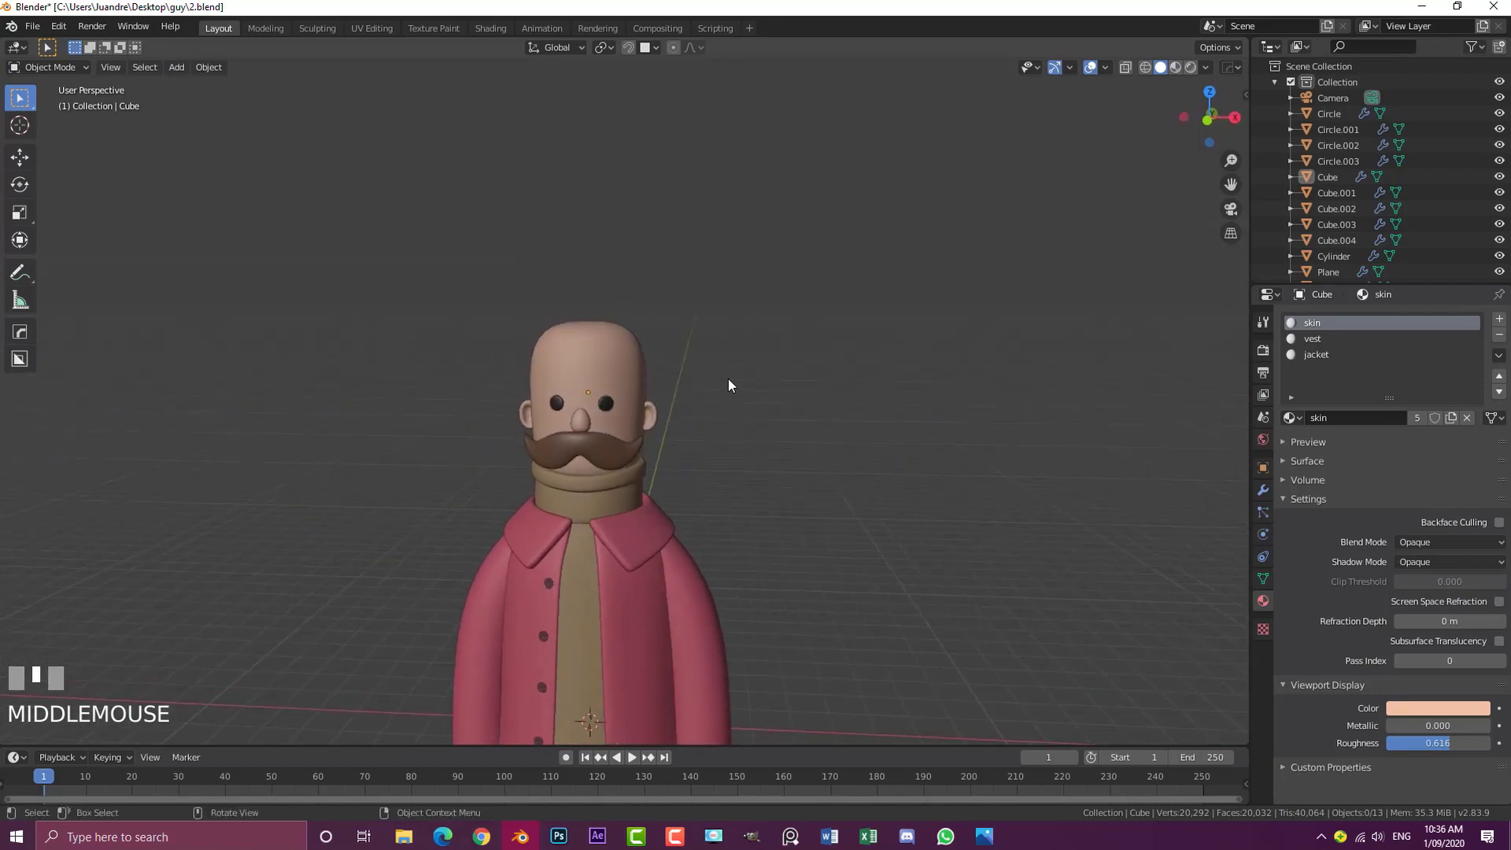
Enter Edit Mode on the body and select all faces of the head's top cap in face select mode
{"action": "key", "text": "KP_1"}
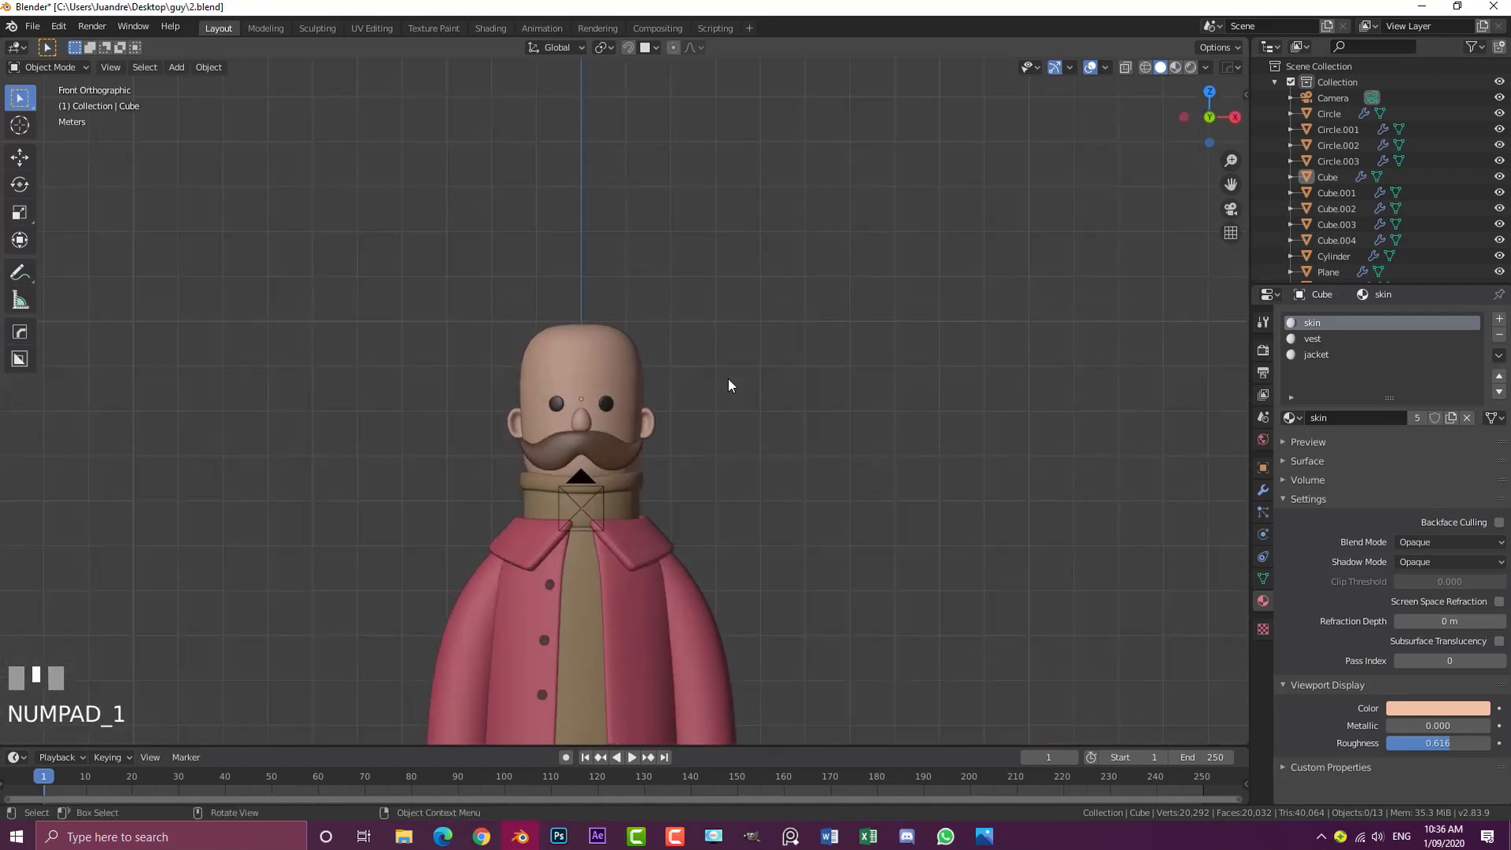
{"action": "scroll", "coordinate": [698, 425], "scroll_direction": "down", "scroll_amount": 3}
{"action": "middle_click_drag", "start_coordinate": [698, 425], "coordinate": [692, 401], "text": "shift"}
{"action": "scroll", "coordinate": [692, 401], "scroll_direction": "up", "scroll_amount": 3}
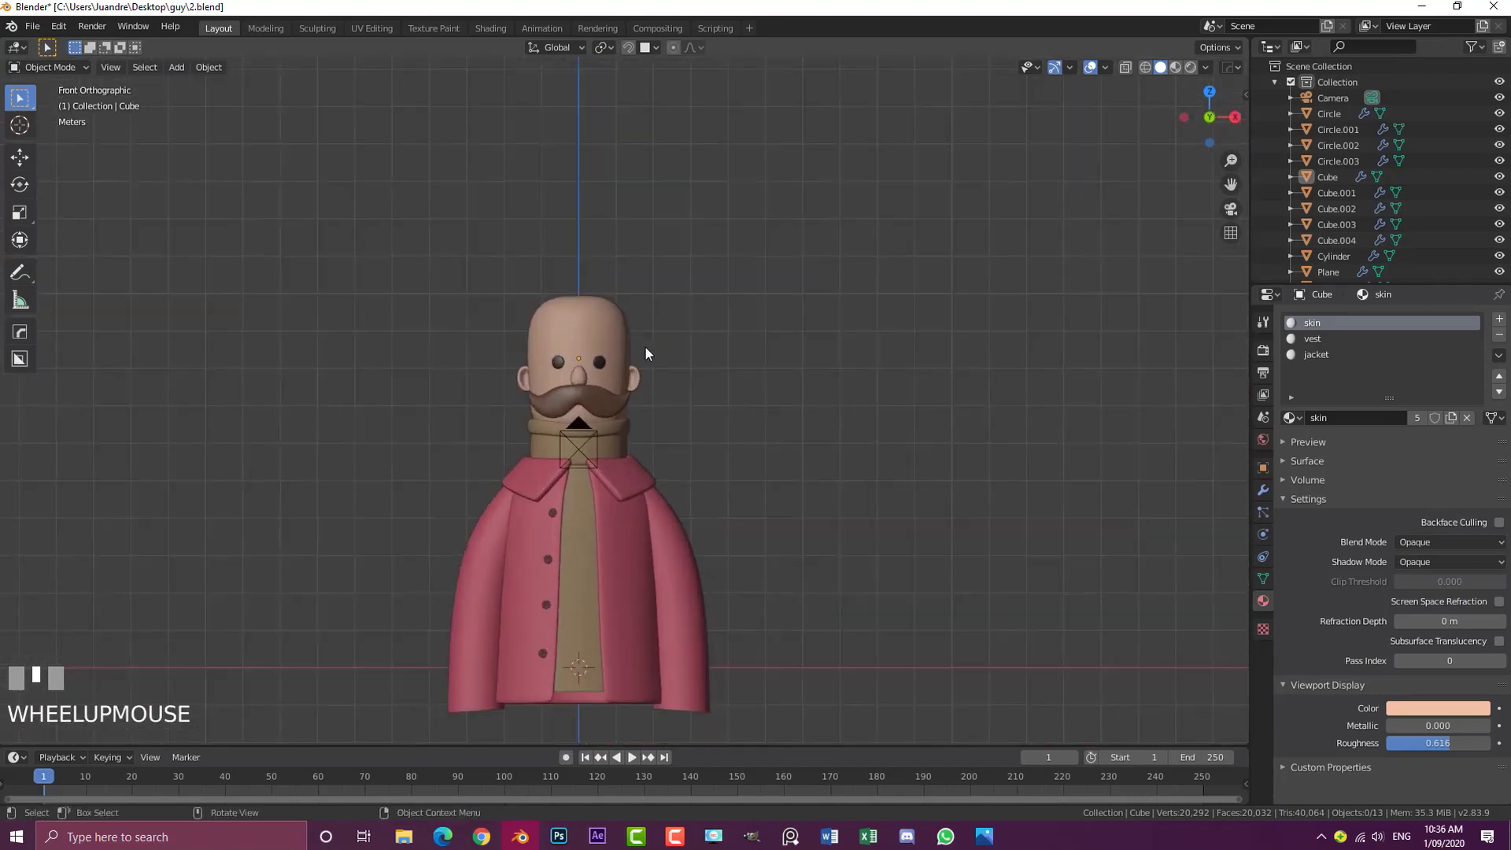
{"action": "middle_click_drag", "start_coordinate": [611, 305], "coordinate": [653, 361], "text": "shift"}
{"action": "left_click", "coordinate": [671, 338]}
{"action": "key", "text": "Tab"}
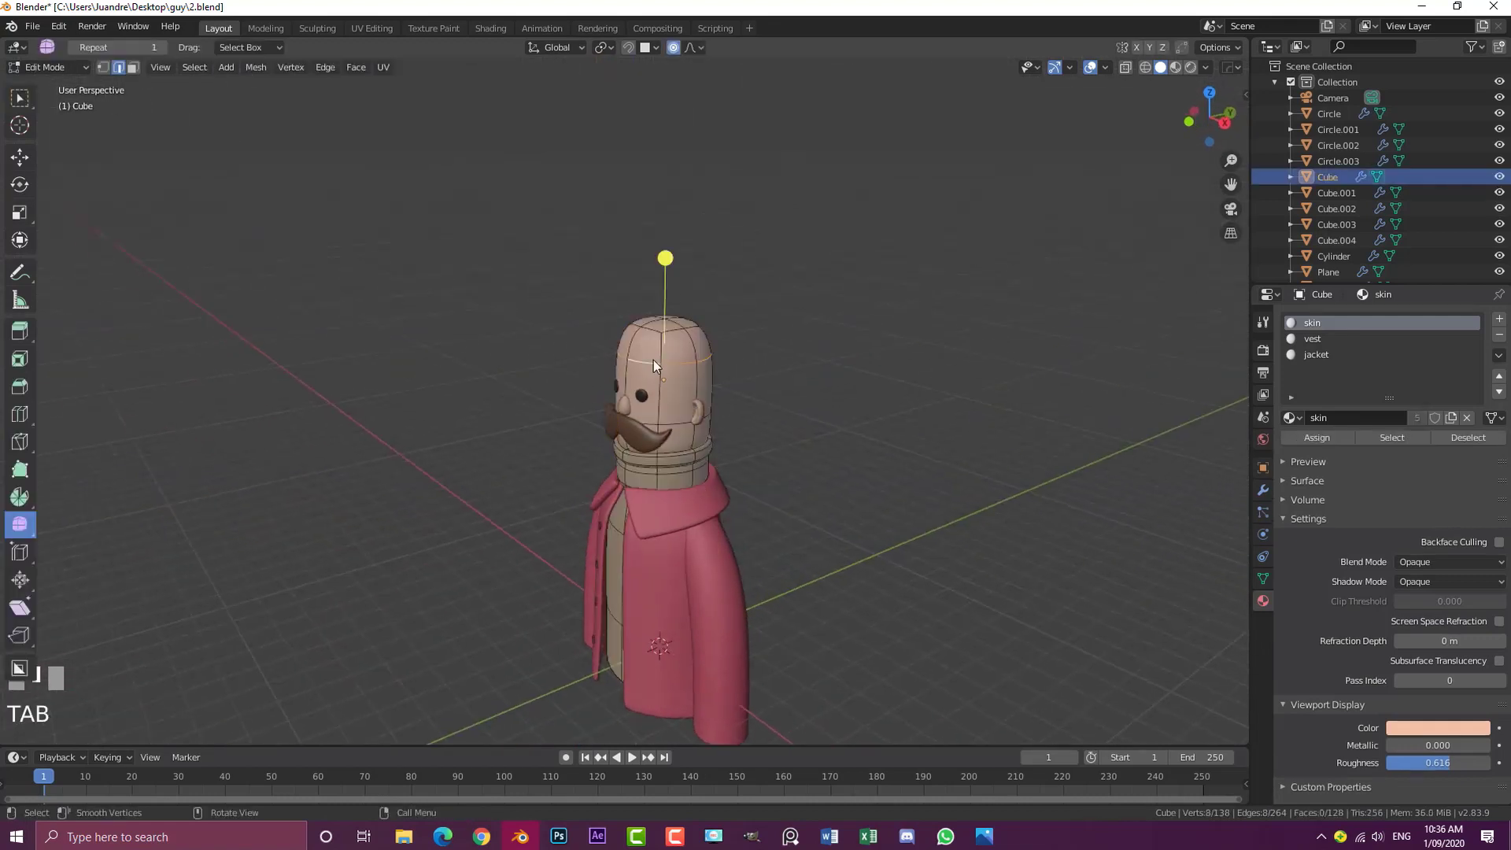
{"action": "scroll", "coordinate": [653, 360], "scroll_direction": "up", "scroll_amount": 2}
{"action": "left_click", "coordinate": [132, 67]}
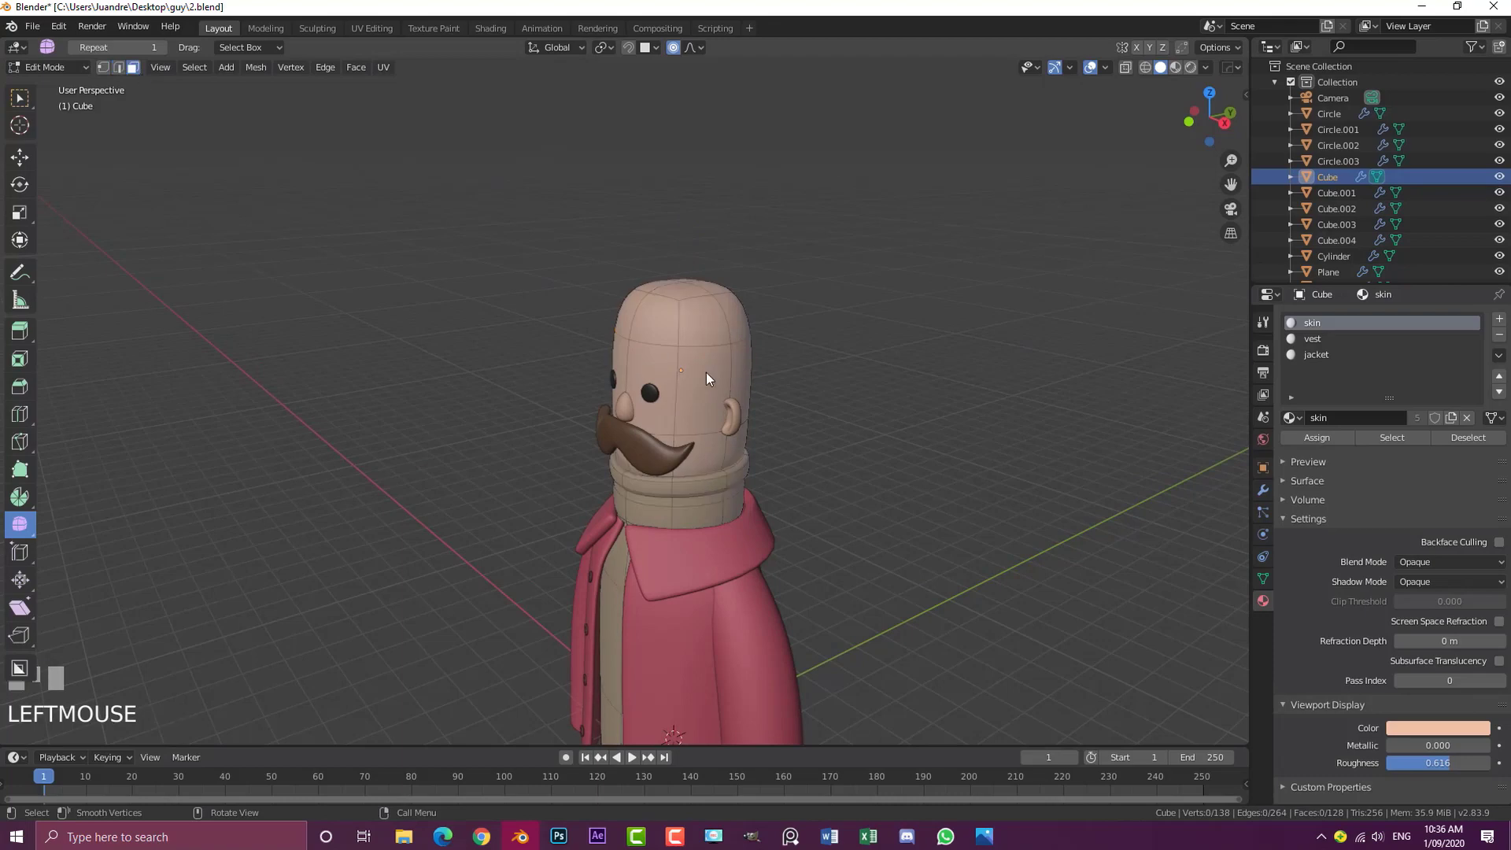
{"action": "left_click", "coordinate": [683, 318], "text": "alt+shift"}
{"action": "middle_click_drag", "start_coordinate": [683, 318], "coordinate": [620, 347]}
{"action": "key", "text": "c"}
{"action": "right_click", "coordinate": [698, 302]}
In wireframe side view, add the faces at the back of the head behind the ears to the selection, then restore solid shading
{"action": "key", "text": "KP_1"}
{"action": "key", "text": "KP_3"}
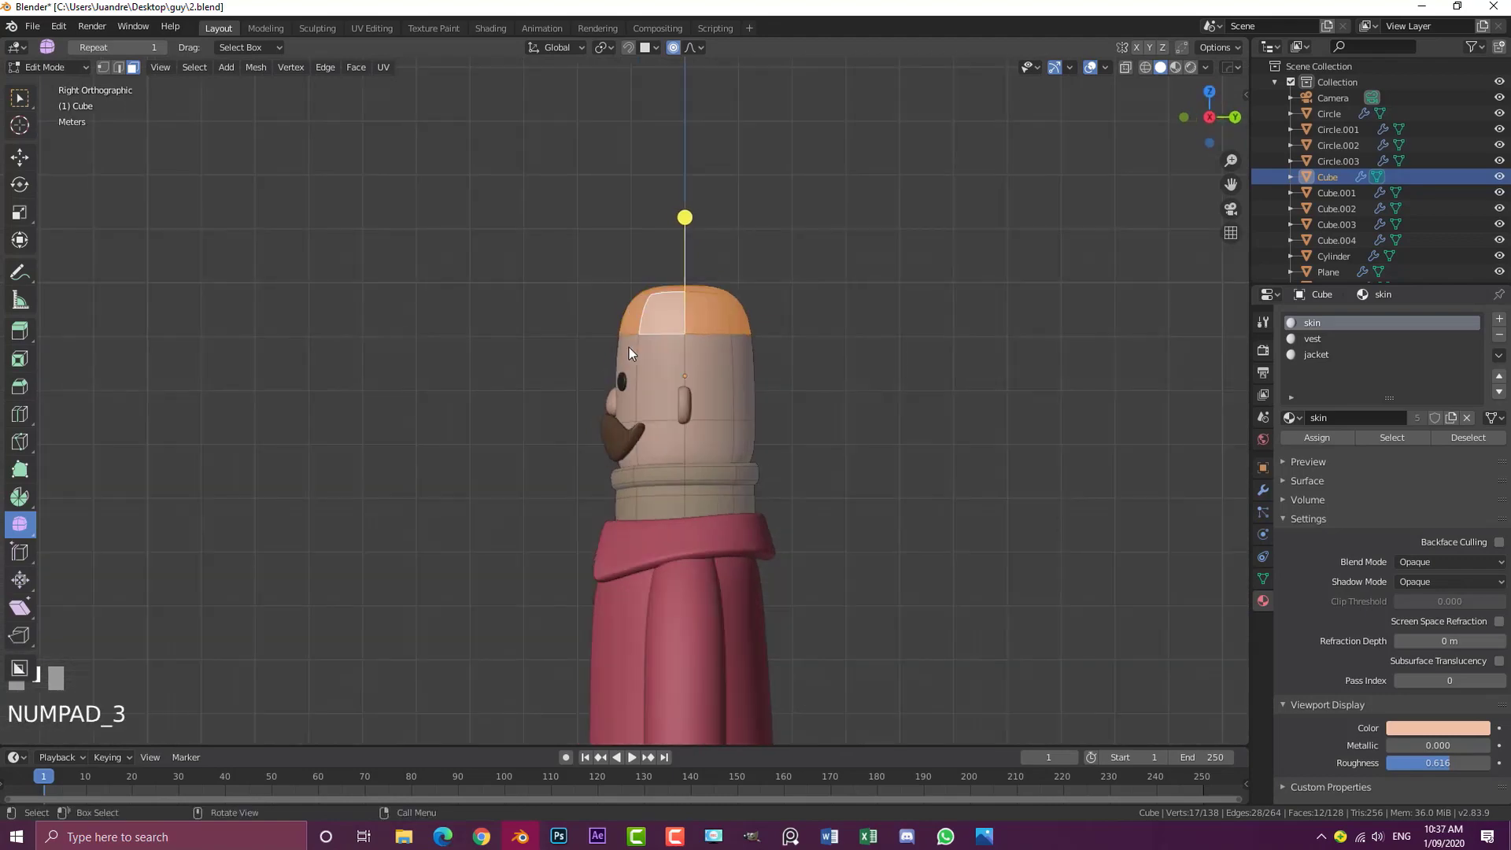
{"action": "key", "text": "z"}
{"action": "key", "text": "c"}
{"action": "left_click_drag", "start_coordinate": [724, 380], "coordinate": [767, 369]}
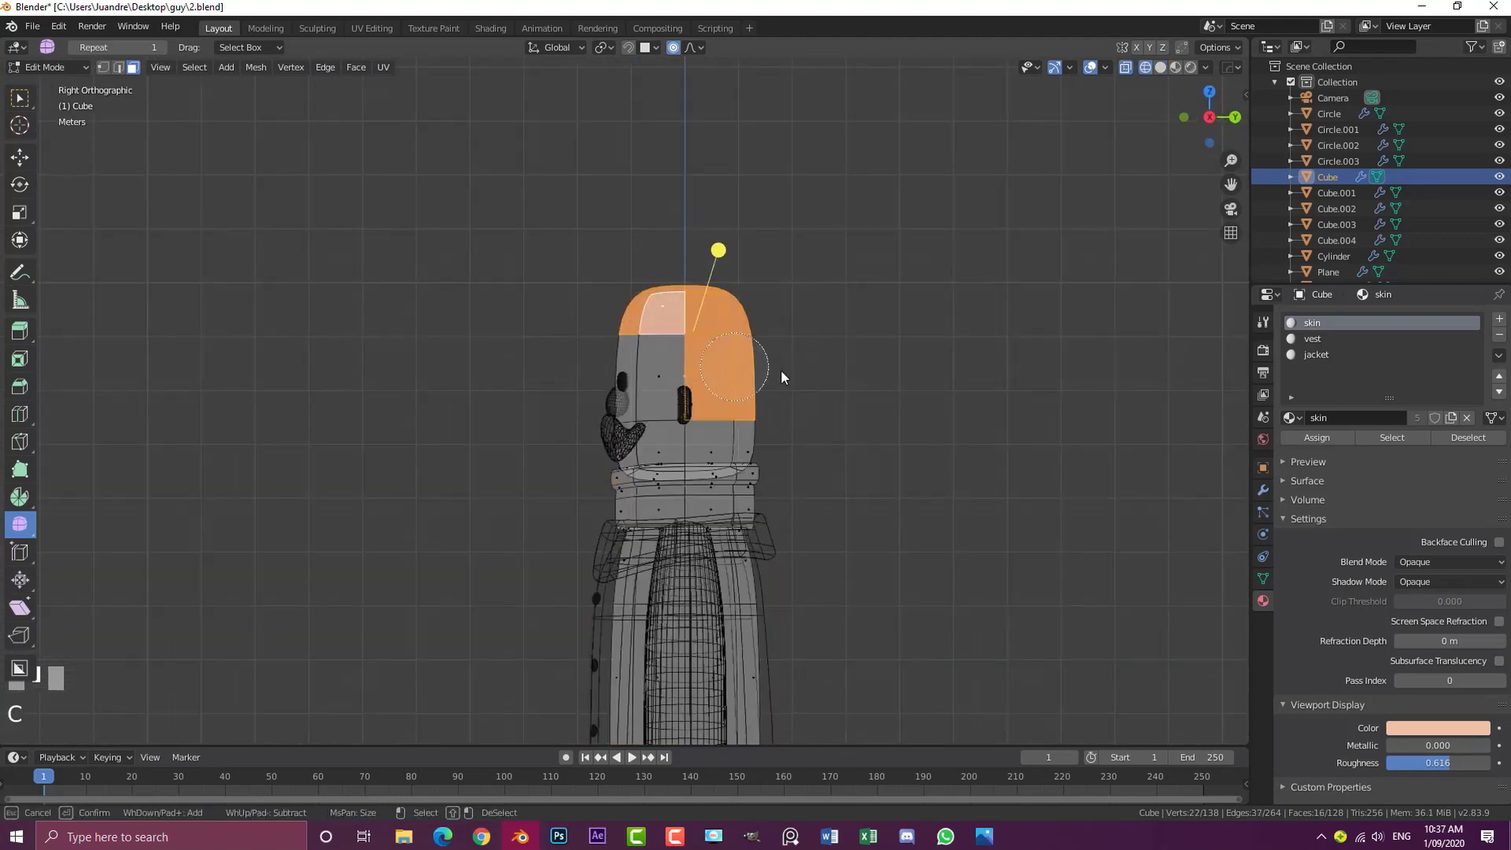
{"action": "right_click", "coordinate": [791, 363]}
{"action": "key", "text": "z"}
{"action": "left_click", "coordinate": [886, 367]}
{"action": "mouse_move", "coordinate": [886, 367]}
{"action": "middle_mouse_down"}
{"action": "mouse_move", "coordinate": [735, 398]}
{"action": "mouse_move", "coordinate": [870, 415]}
{"action": "middle_mouse_up"}
{"action": "scroll", "coordinate": [779, 409], "scroll_direction": "down", "scroll_amount": 2}
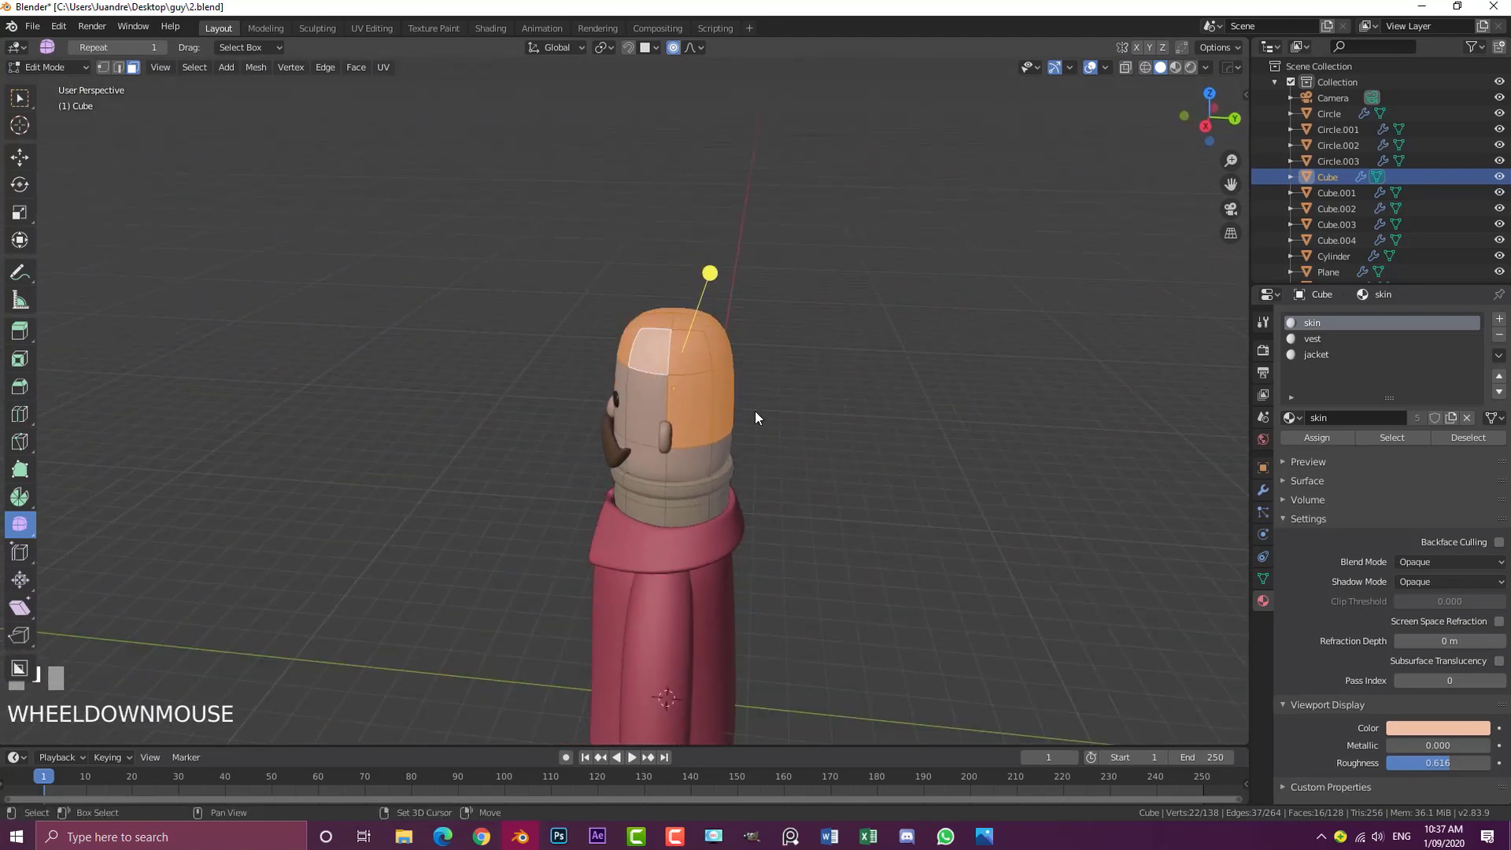
Duplicate the selected head faces in place, separate them into a new hair object and select it in Object Mode
{"action": "key", "text": "shift+d"}
{"action": "right_click", "coordinate": [798, 368]}
{"action": "key", "text": "p"}
{"action": "left_click", "coordinate": [796, 367]}
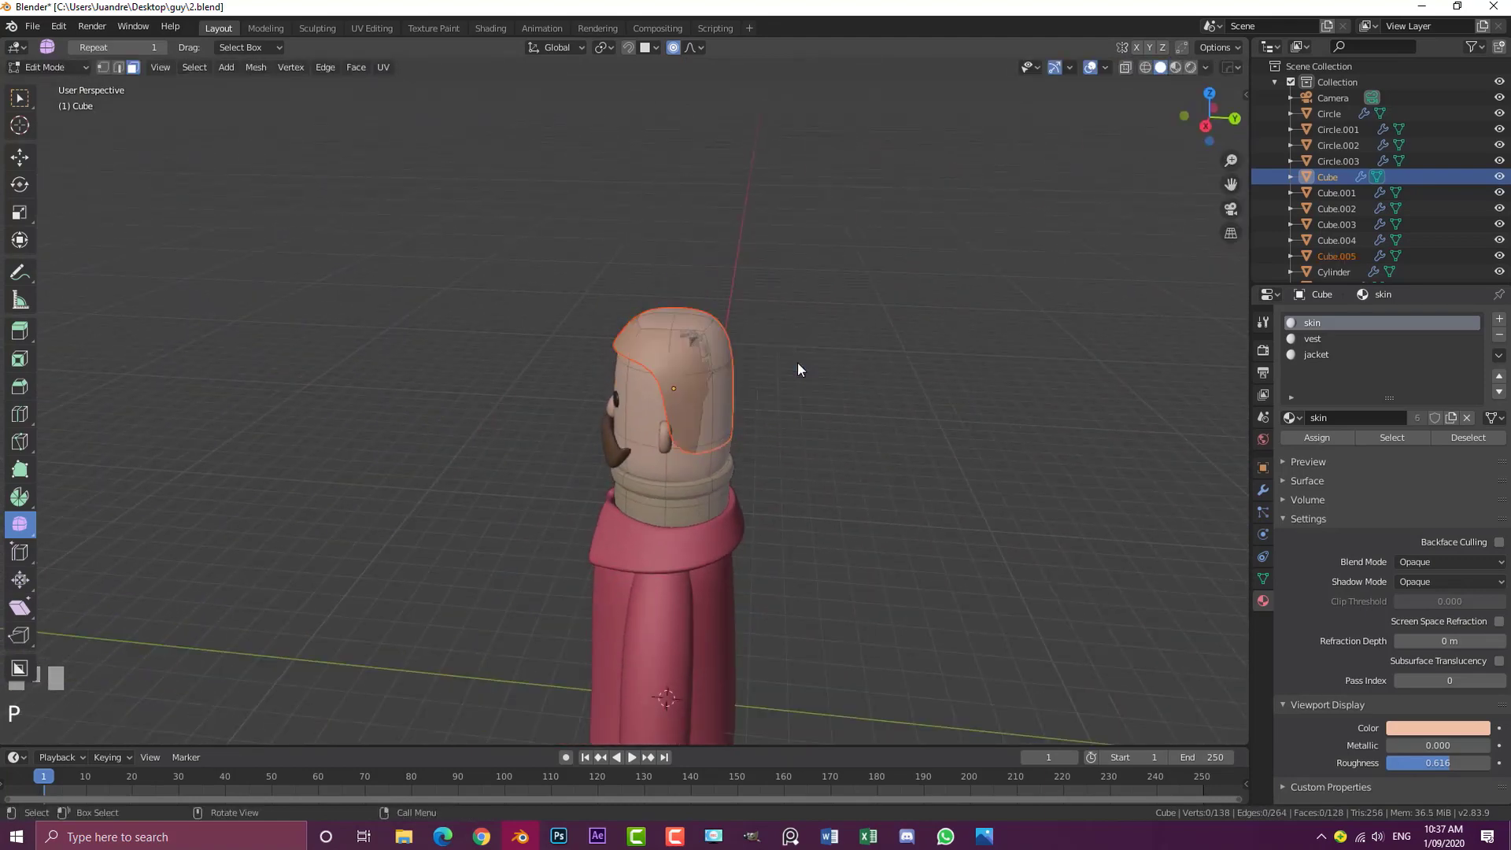
{"action": "key", "text": "Tab"}
{"action": "left_click", "coordinate": [677, 337]}
{"action": "left_click", "coordinate": [677, 337]}
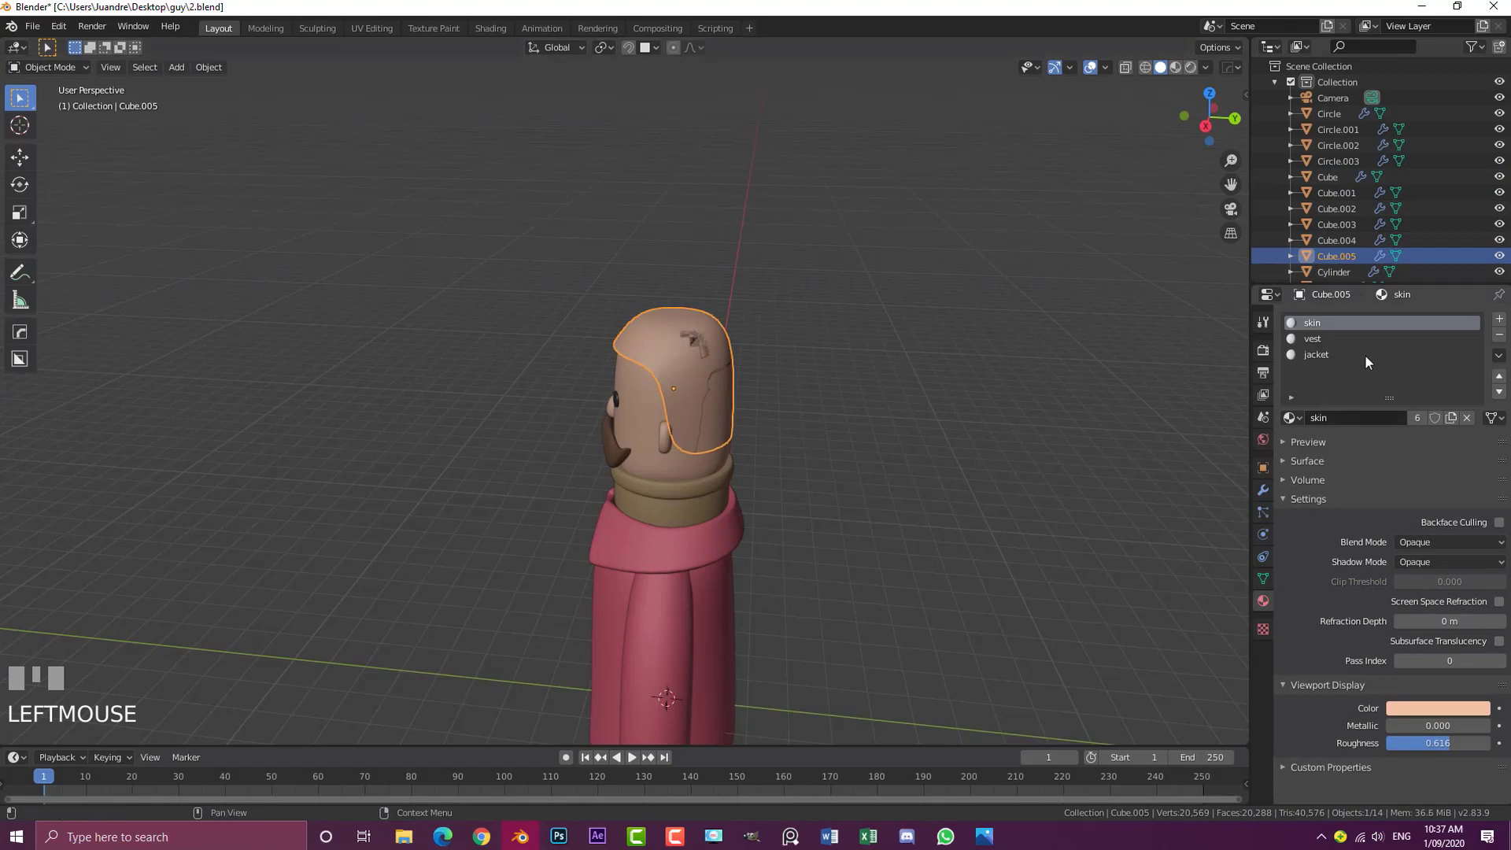
Remove the skin, vest and jacket materials from the new object and assign the existing hair material
{"action": "left_click", "coordinate": [1500, 335]}
{"action": "left_click", "coordinate": [1500, 335]}
{"action": "left_click", "coordinate": [1500, 336]}
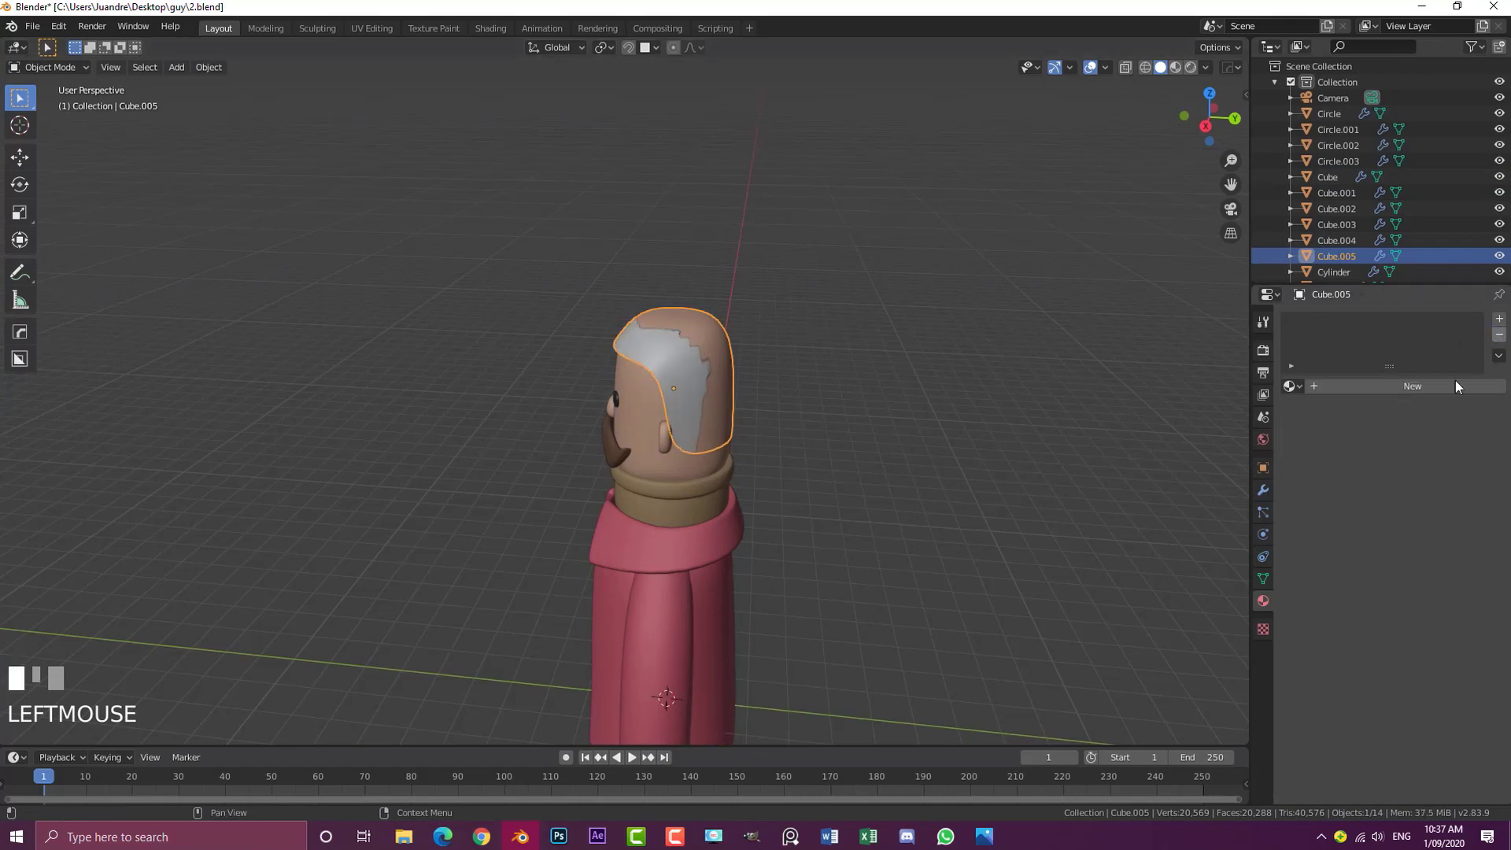
{"action": "left_click", "coordinate": [1291, 386]}
{"action": "left_click", "coordinate": [1323, 440]}
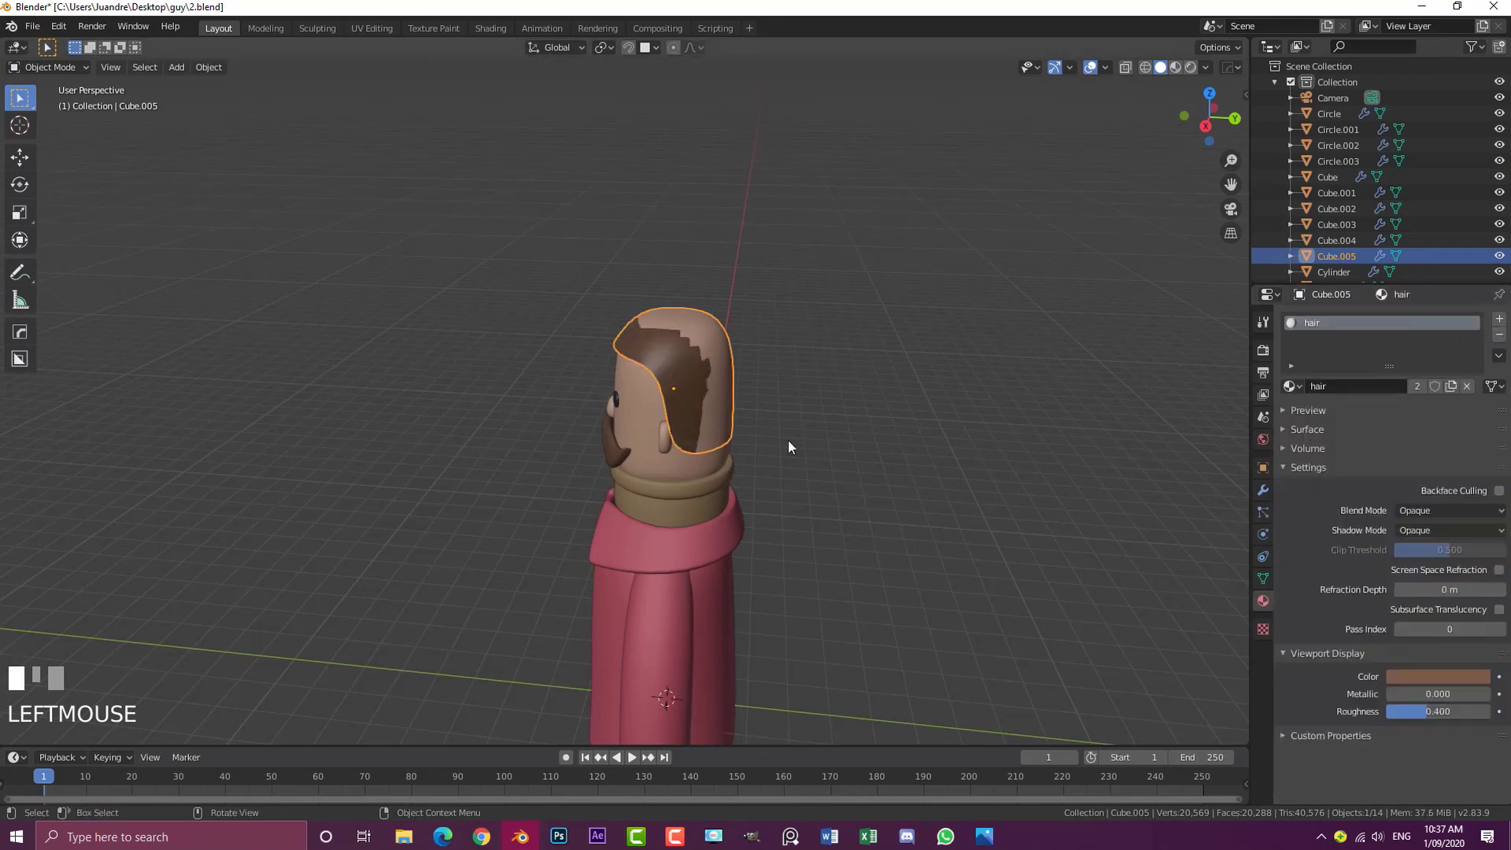
Select the whole hair mesh and fatten it slightly outward from the head with Shrink/Fatten, then return to Object Mode in front view
{"action": "key", "text": "KP_3"}
{"action": "scroll", "coordinate": [760, 455], "scroll_direction": "up", "scroll_amount": 1}
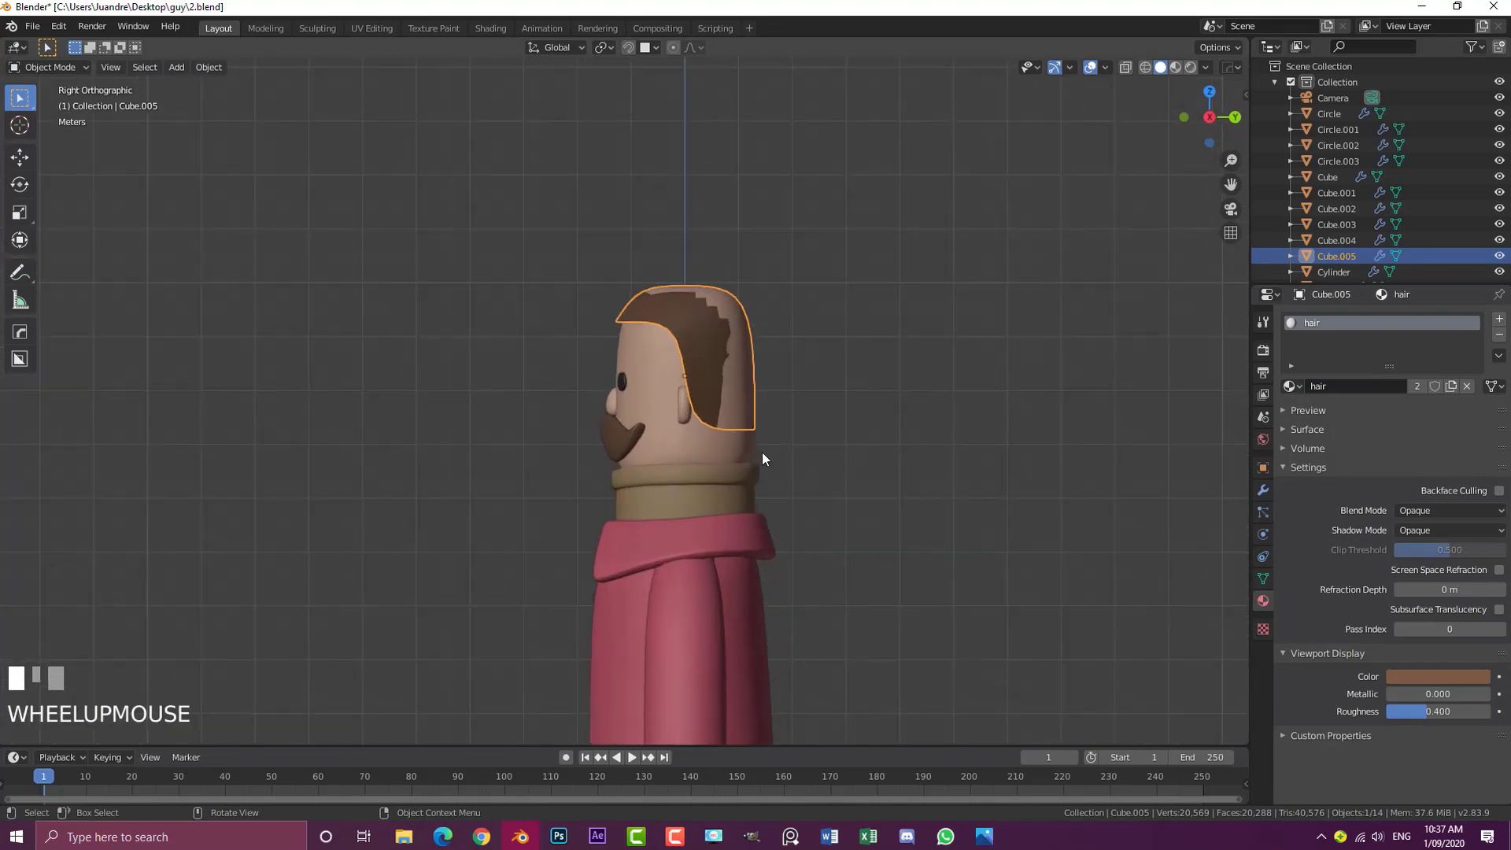
{"action": "key", "text": "Tab"}
{"action": "key", "text": "a"}
{"action": "key", "text": "alt+s"}
{"action": "left_click", "coordinate": [804, 430], "text": "shift"}
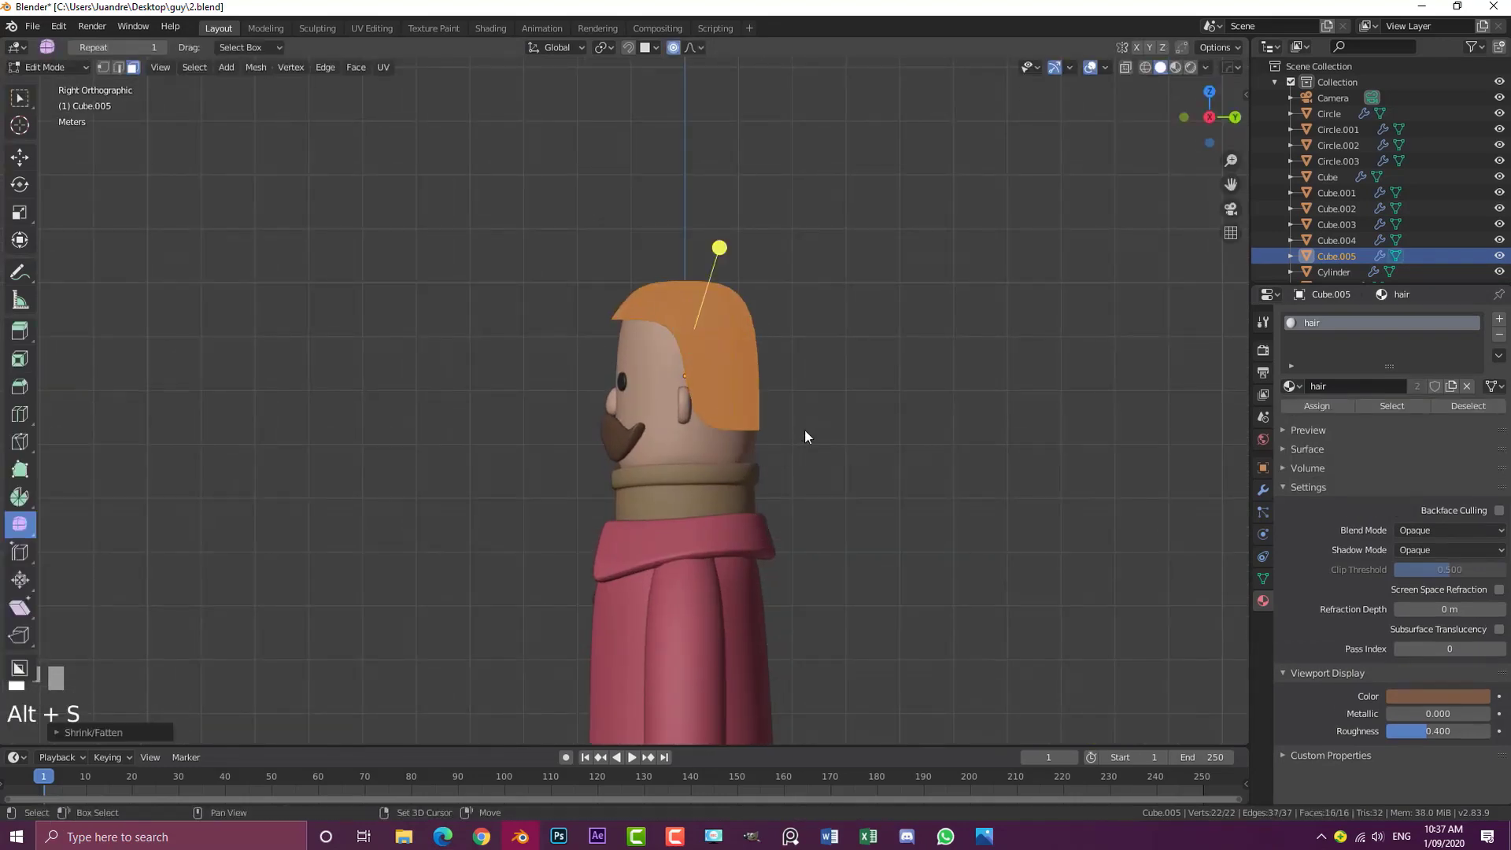
{"action": "key", "text": "KP_1"}
{"action": "key", "text": "Tab"}
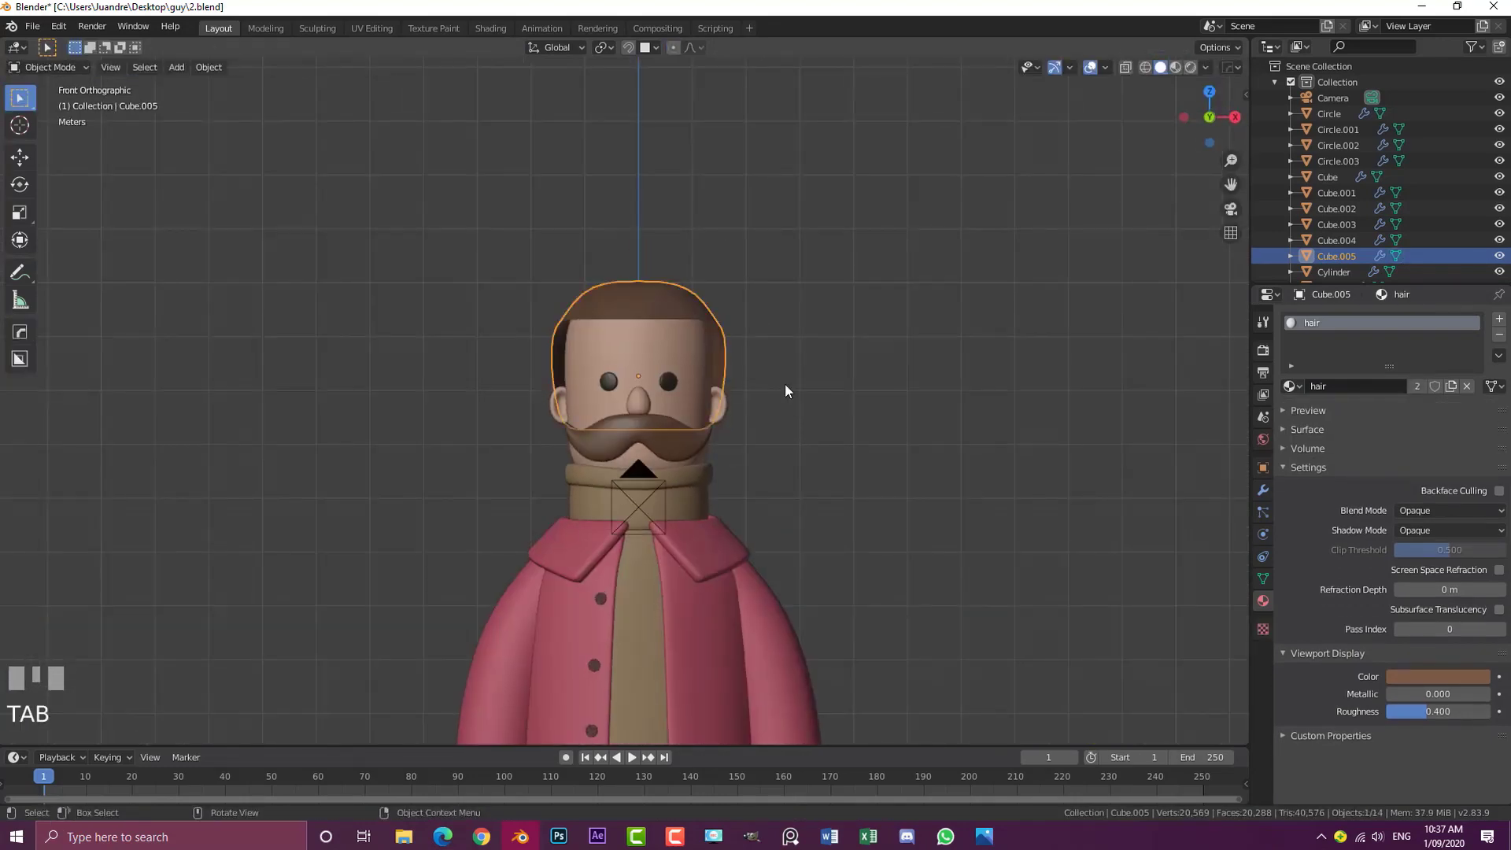
Select the whole hair mesh, add a Solidify modifier and place it above the Subdivision modifier in the stack
{"action": "key", "text": "Tab"}
{"action": "key", "text": "alt+a"}
{"action": "left_click", "coordinate": [697, 313]}
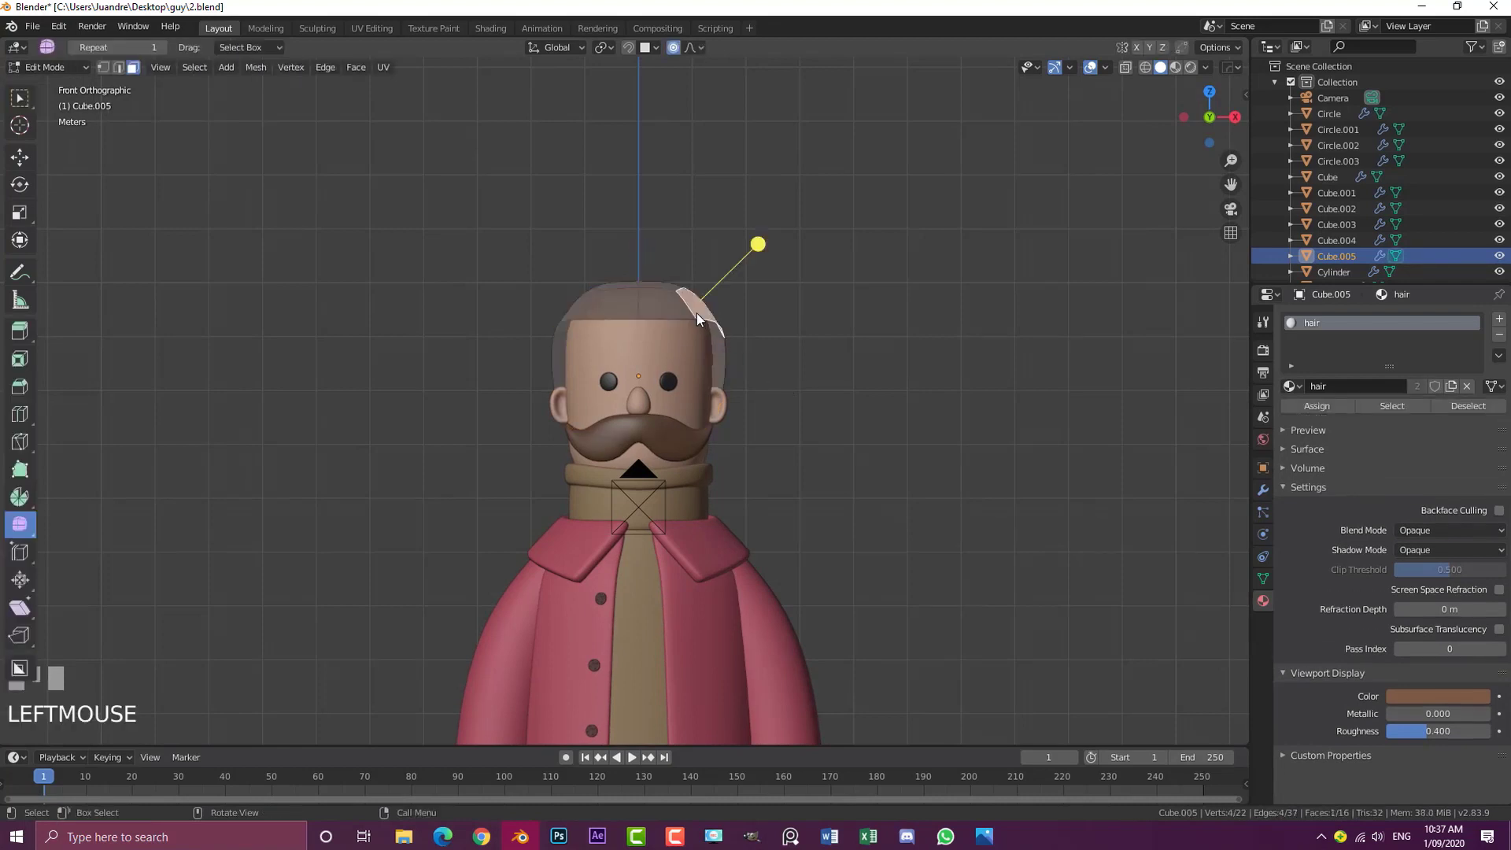
{"action": "key", "text": "ctrl+l"}
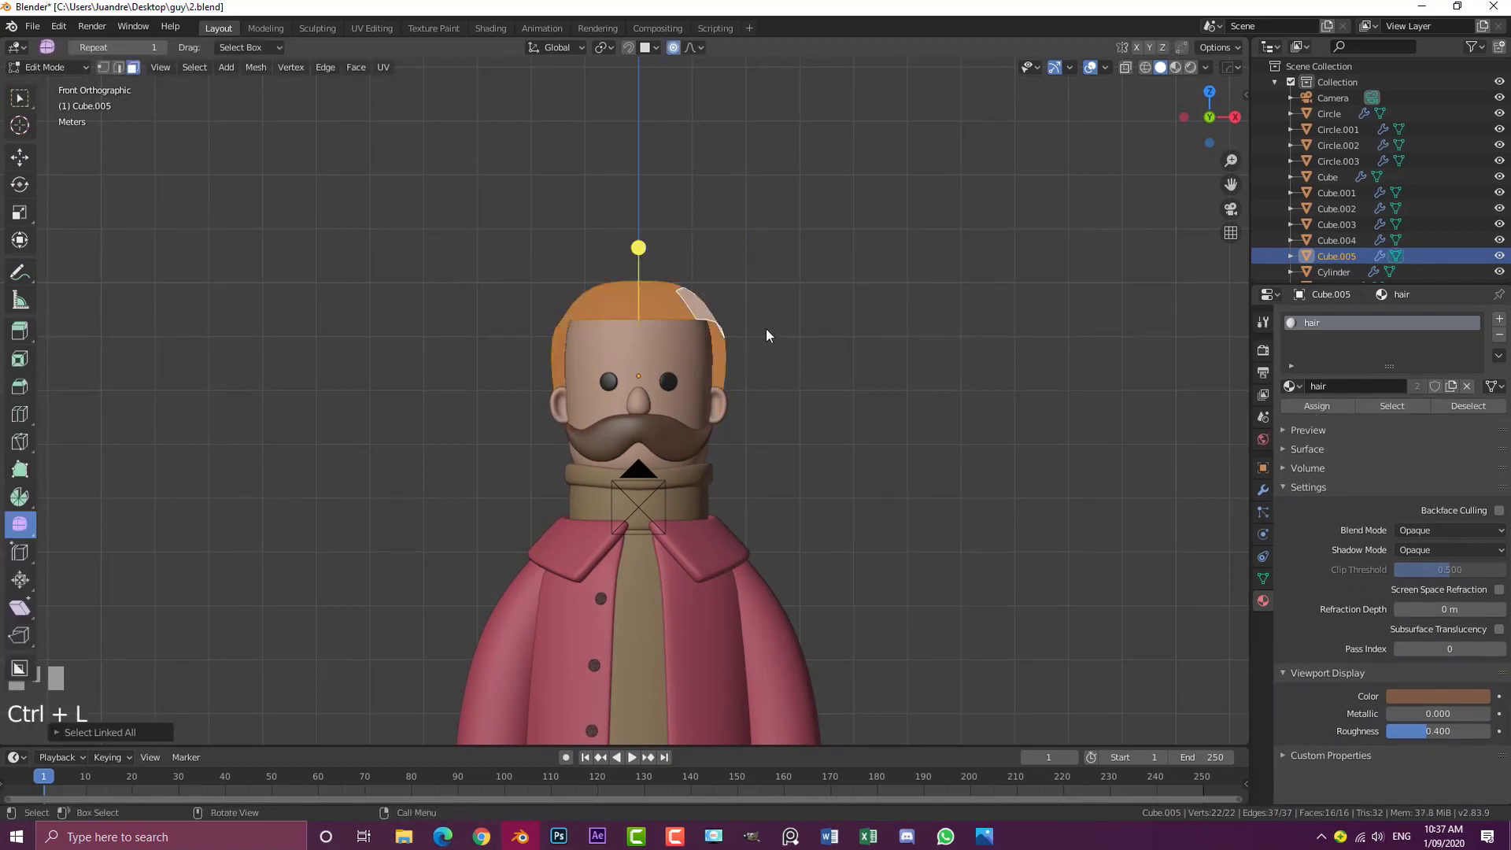
{"action": "left_click", "coordinate": [1263, 489]}
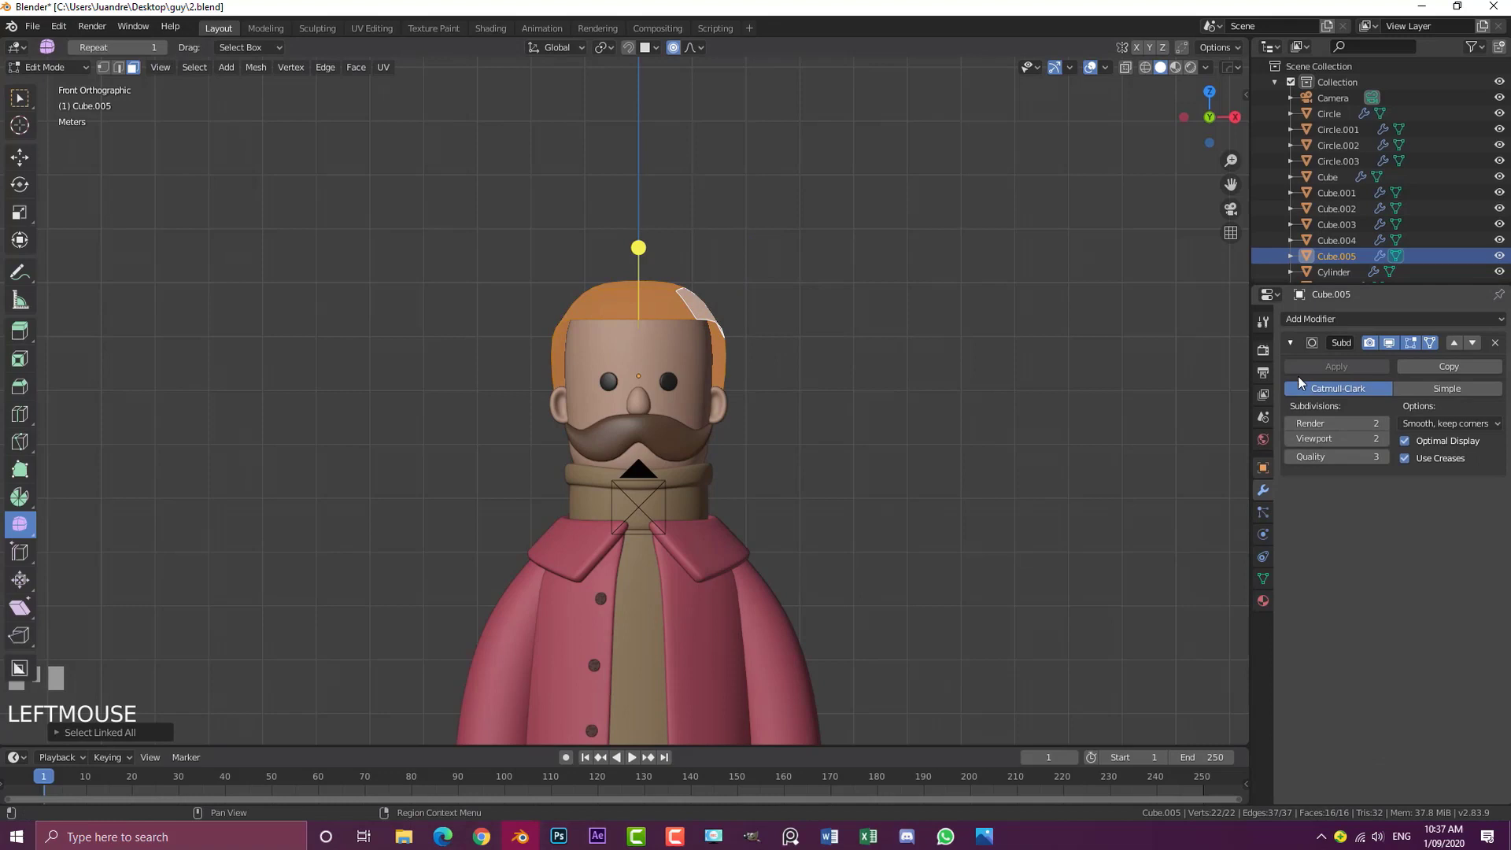
{"action": "left_click", "coordinate": [1306, 319]}
{"action": "left_click", "coordinate": [1206, 563]}
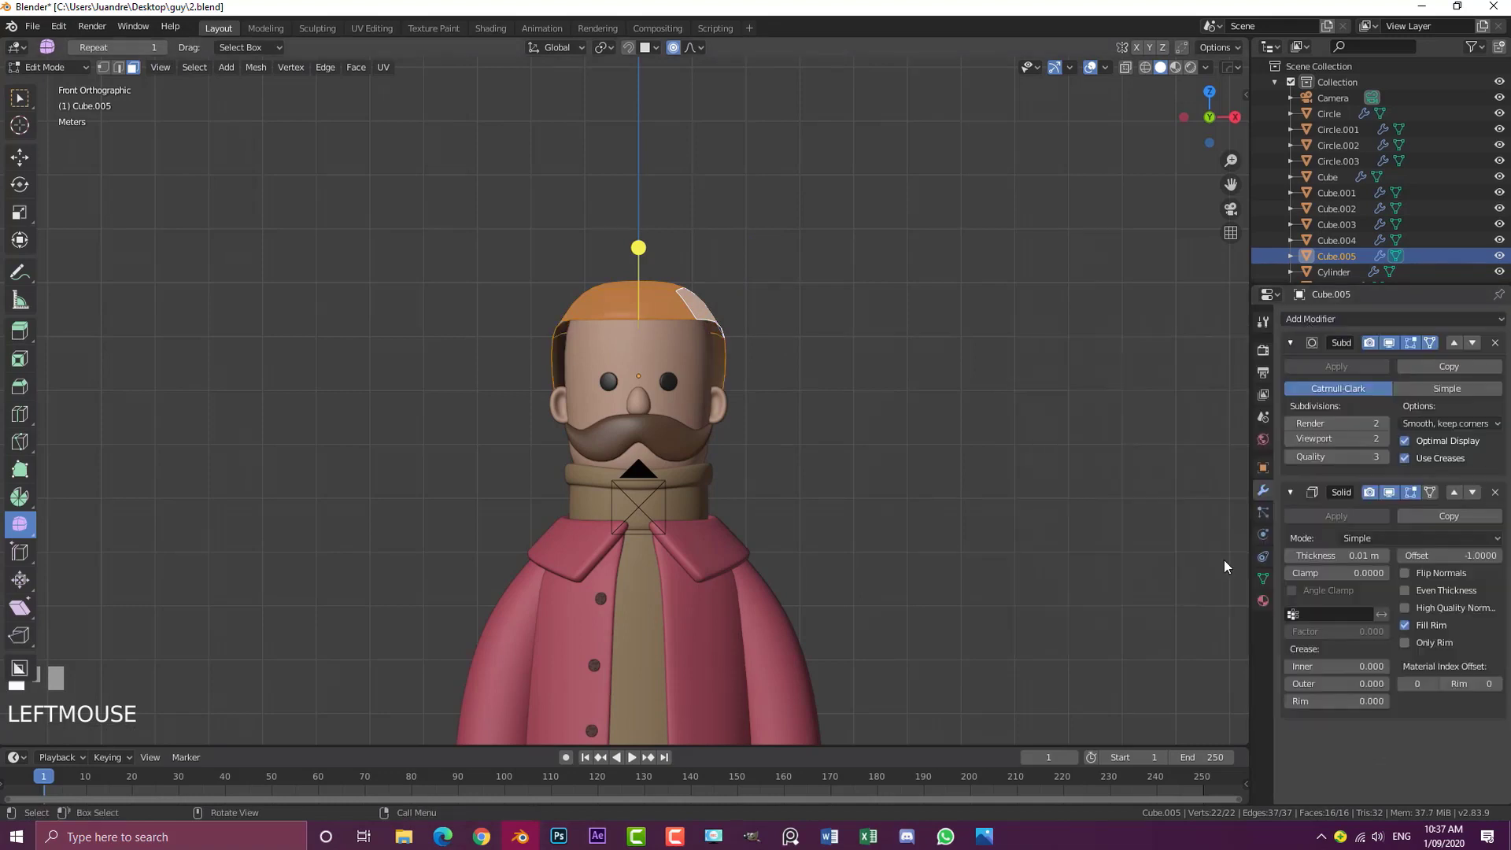
{"action": "left_click", "coordinate": [1453, 495]}
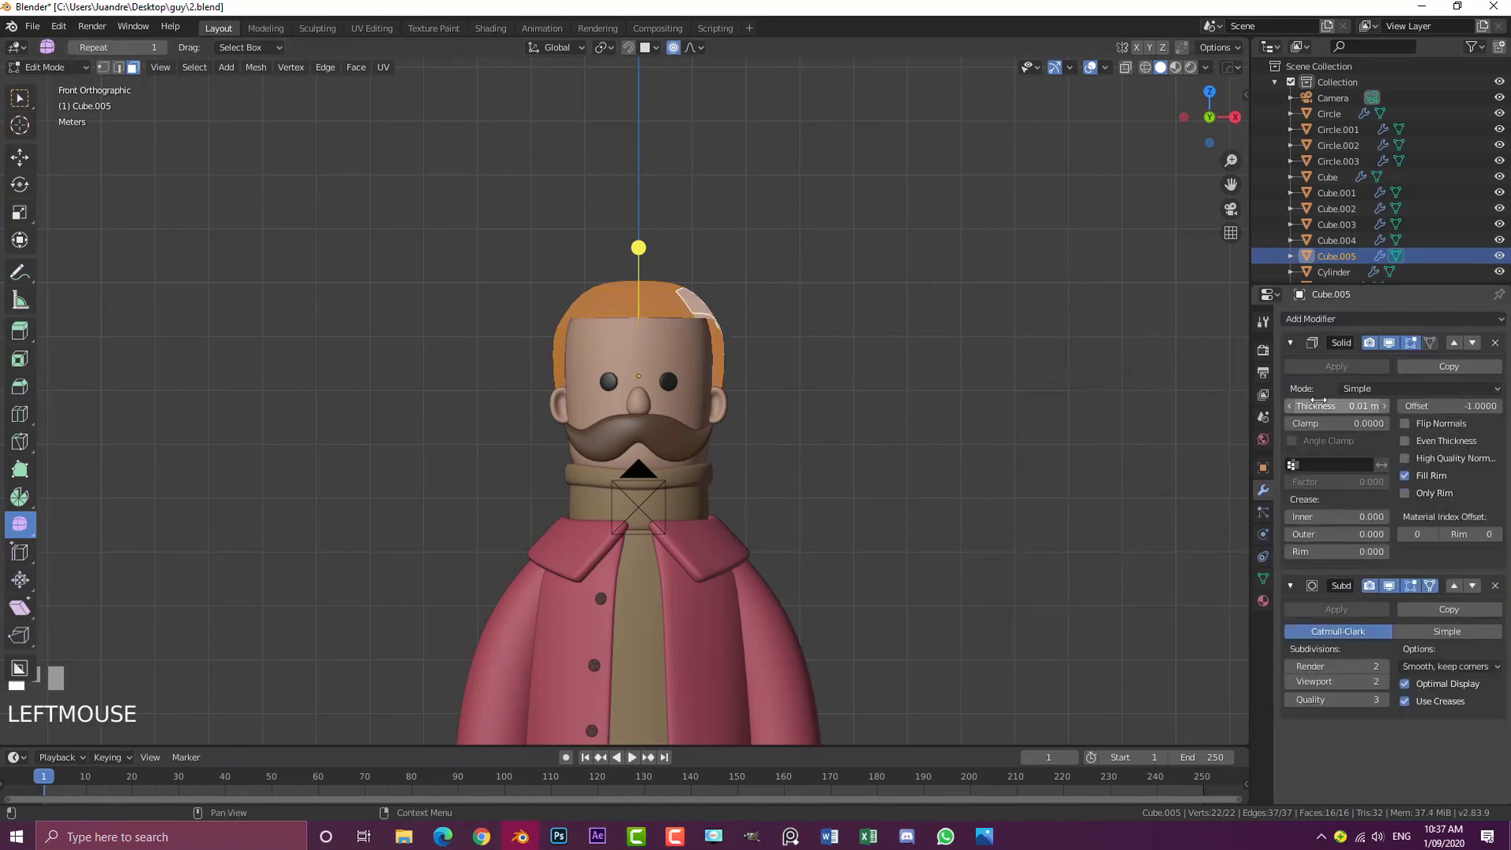
Set the hair's Solidify thickness to 0.76 m and return to Object Mode to check the hair from an angle
{"action": "left_click_drag", "start_coordinate": [1336, 406], "coordinate": [1379, 406]}
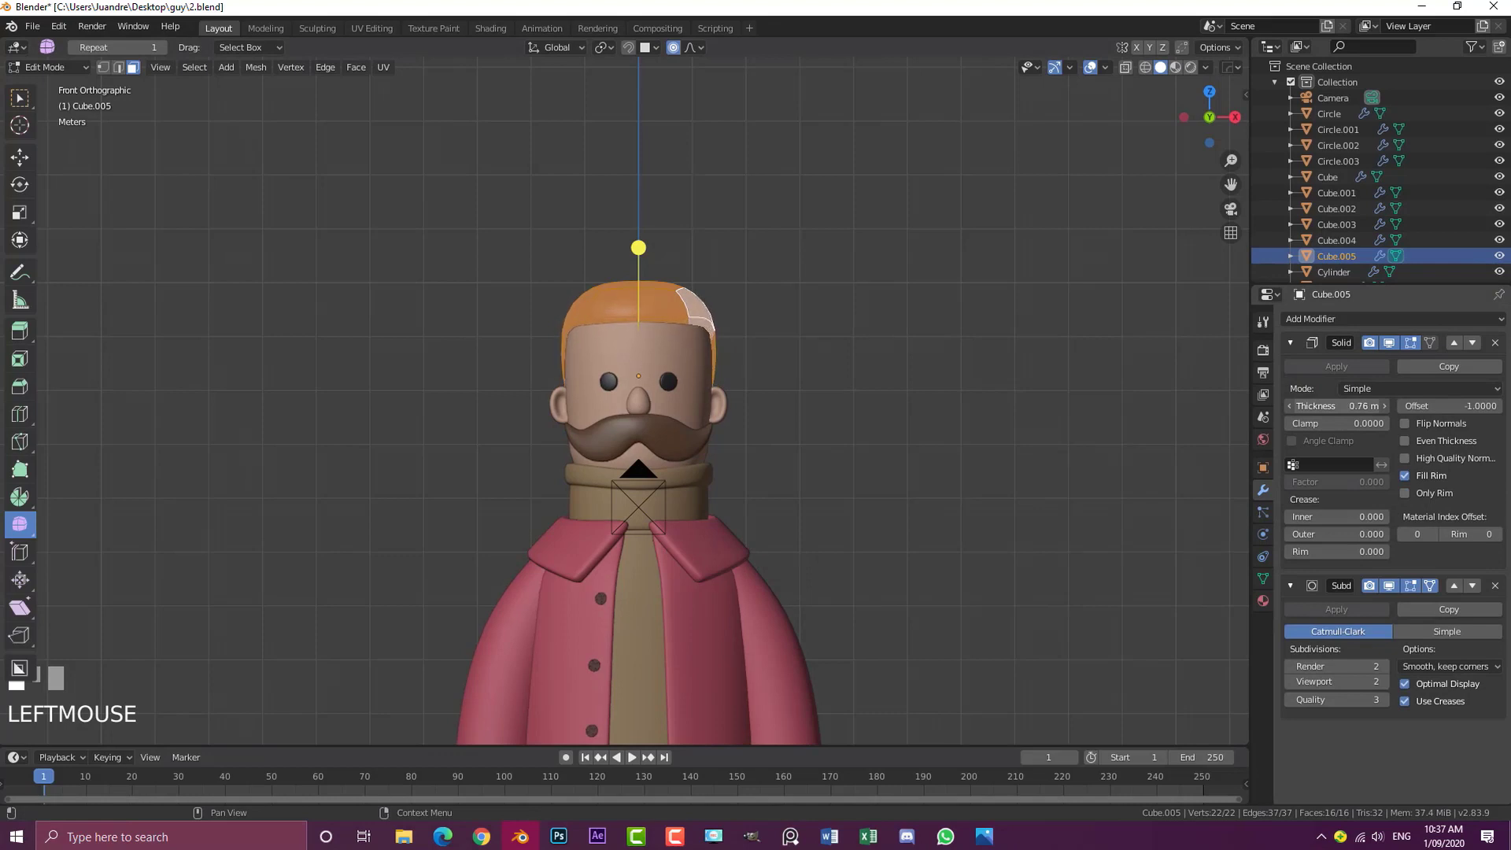
{"action": "key", "text": "Tab"}
{"action": "middle_click_drag", "start_coordinate": [736, 362], "coordinate": [712, 437]}
{"action": "scroll", "coordinate": [712, 437], "scroll_direction": "up", "scroll_amount": 3}
In wireframe side view, select the lower edge vertices of the hair behind the ears and move them slightly backwards with proportional editing
{"action": "key", "text": "Tab"}
{"action": "key", "text": "KP_3"}
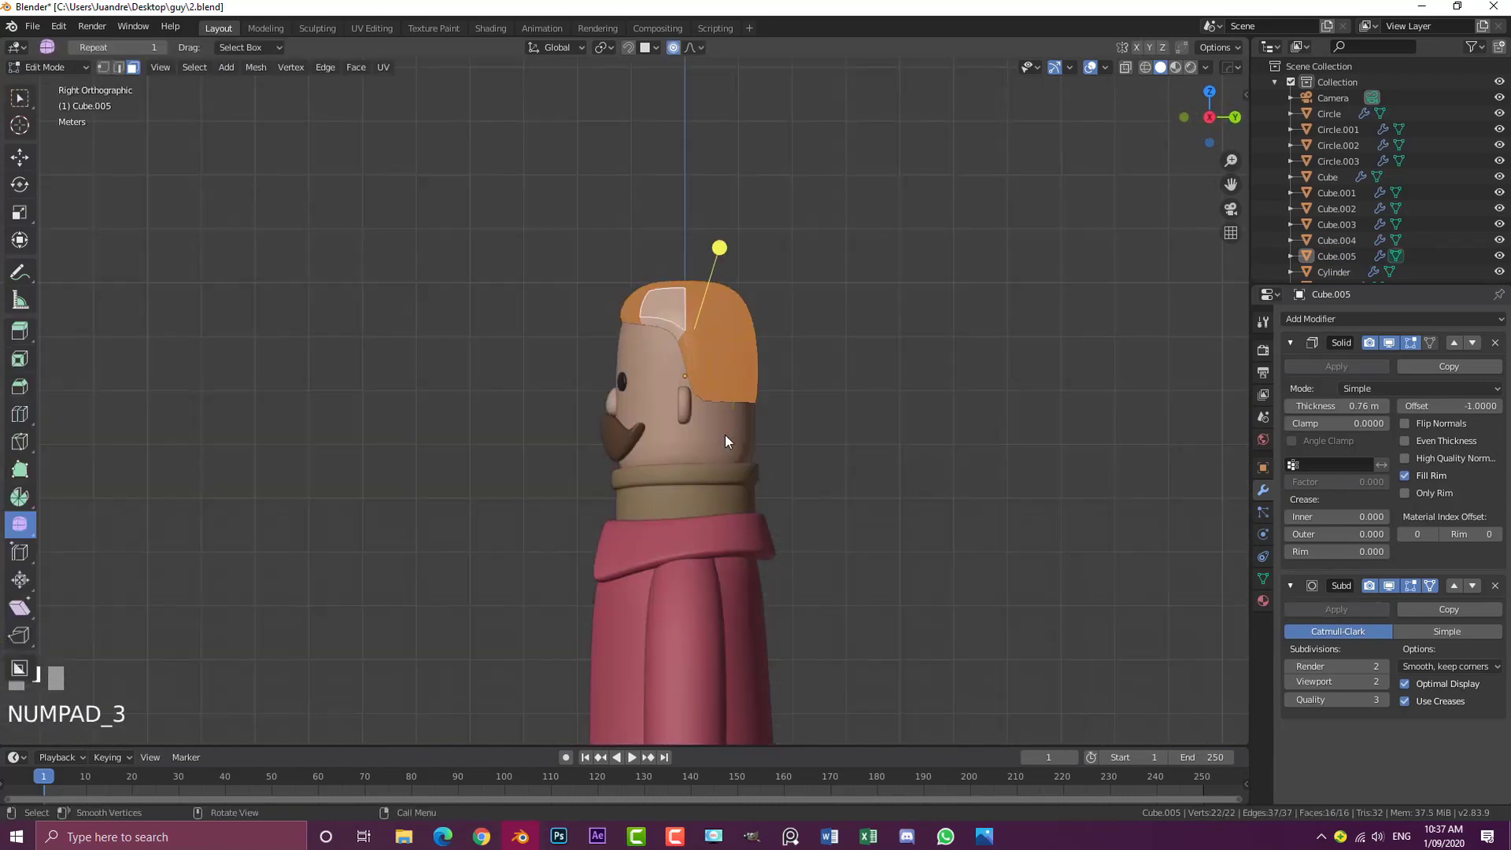
{"action": "key", "text": "z"}
{"action": "key", "text": "alt+a"}
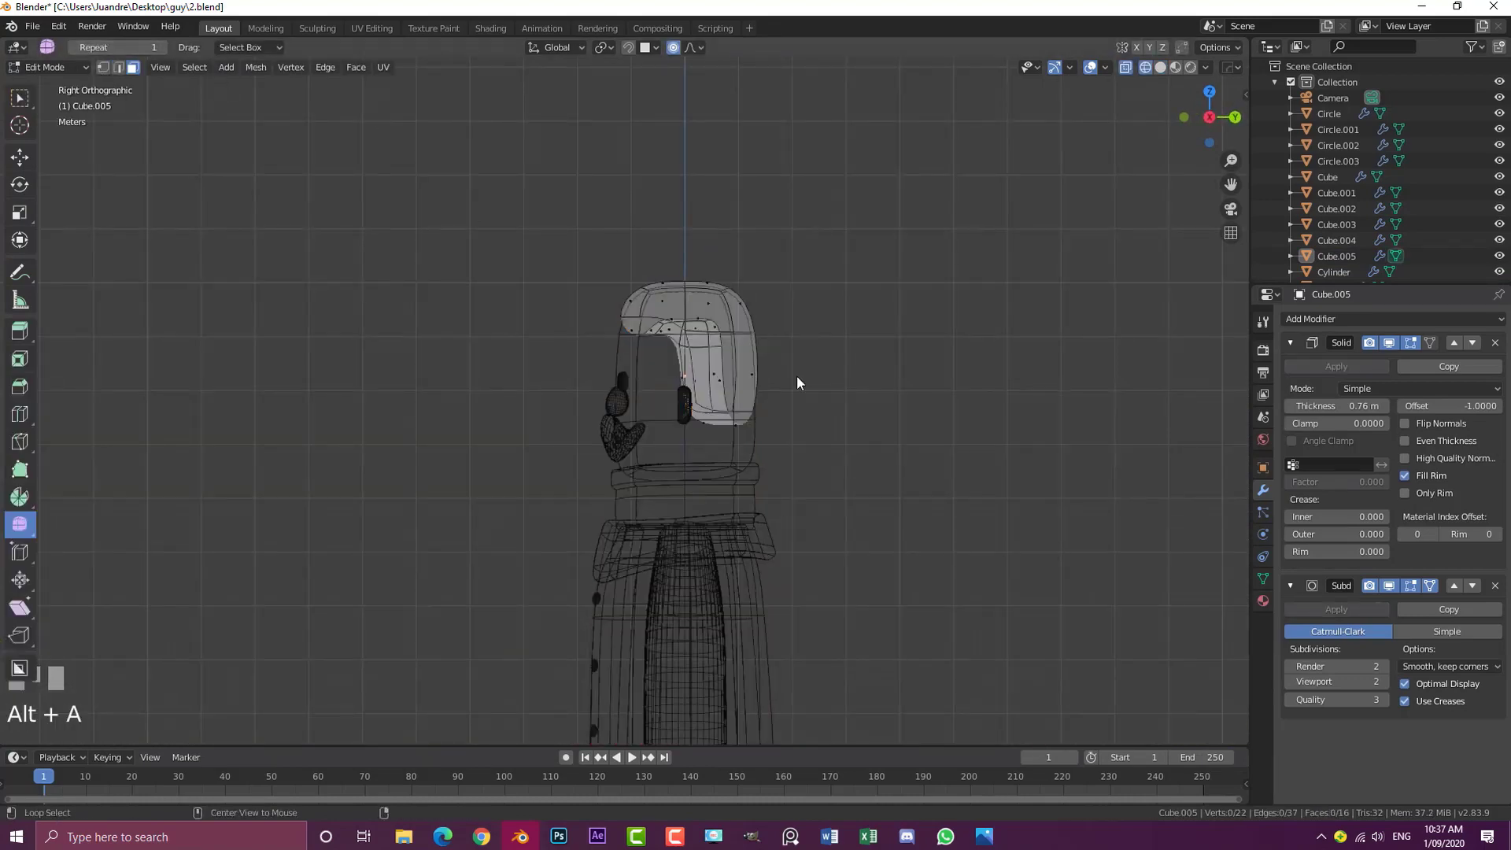
{"action": "middle_click_drag", "start_coordinate": [797, 380], "coordinate": [714, 493], "text": "shift"}
{"action": "scroll", "coordinate": [714, 493], "scroll_direction": "up", "scroll_amount": 1}
{"action": "key", "text": "b"}
{"action": "left_click_drag", "start_coordinate": [796, 524], "coordinate": [486, 335]}
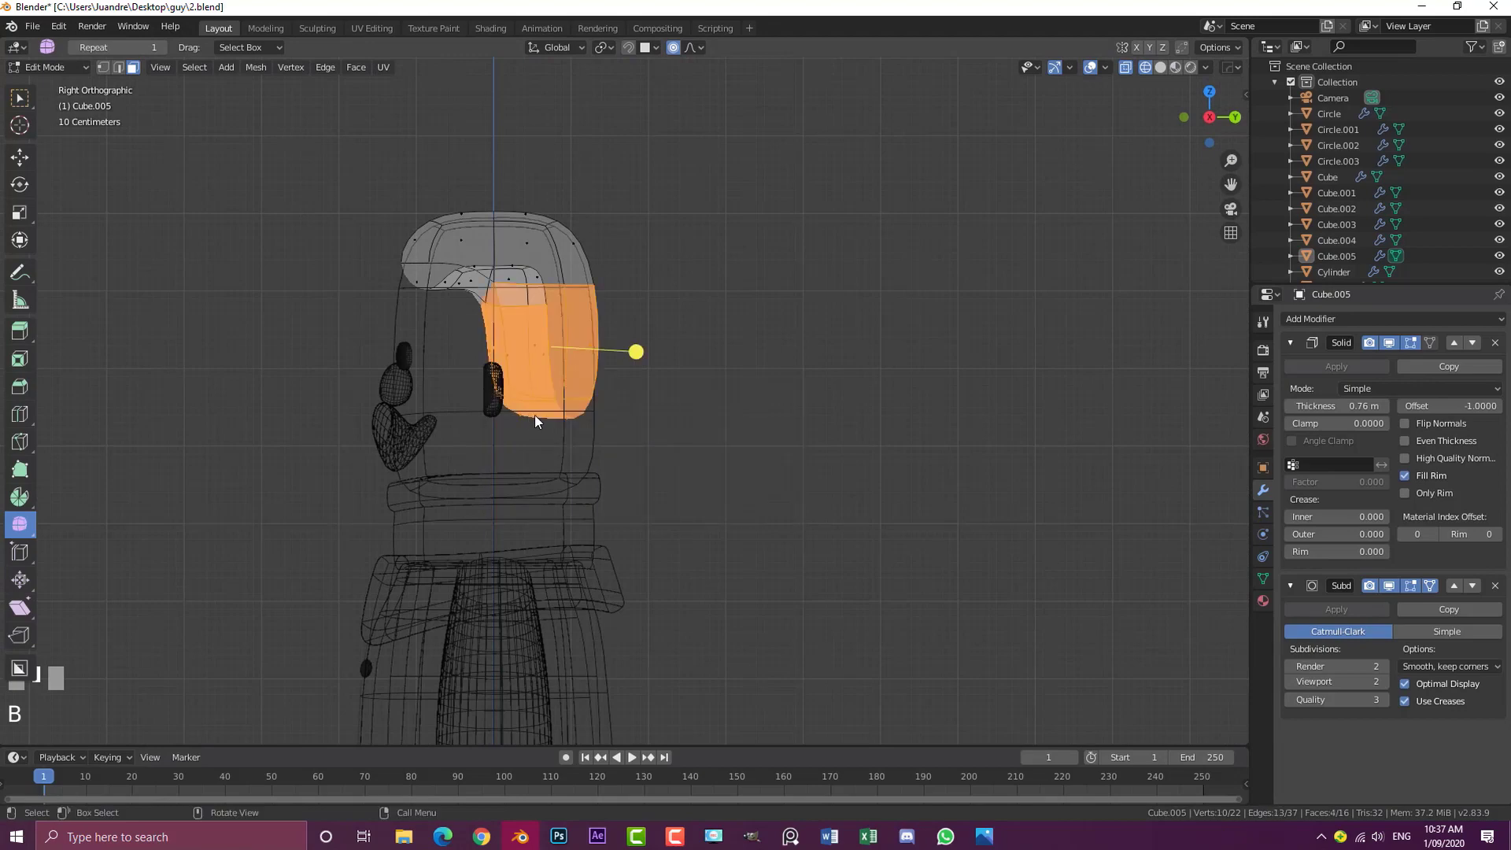
{"action": "left_click", "coordinate": [106, 69]}
{"action": "key", "text": "alt+a"}
{"action": "left_click_drag", "start_coordinate": [748, 522], "coordinate": [489, 372]}
{"action": "key", "text": "g"}
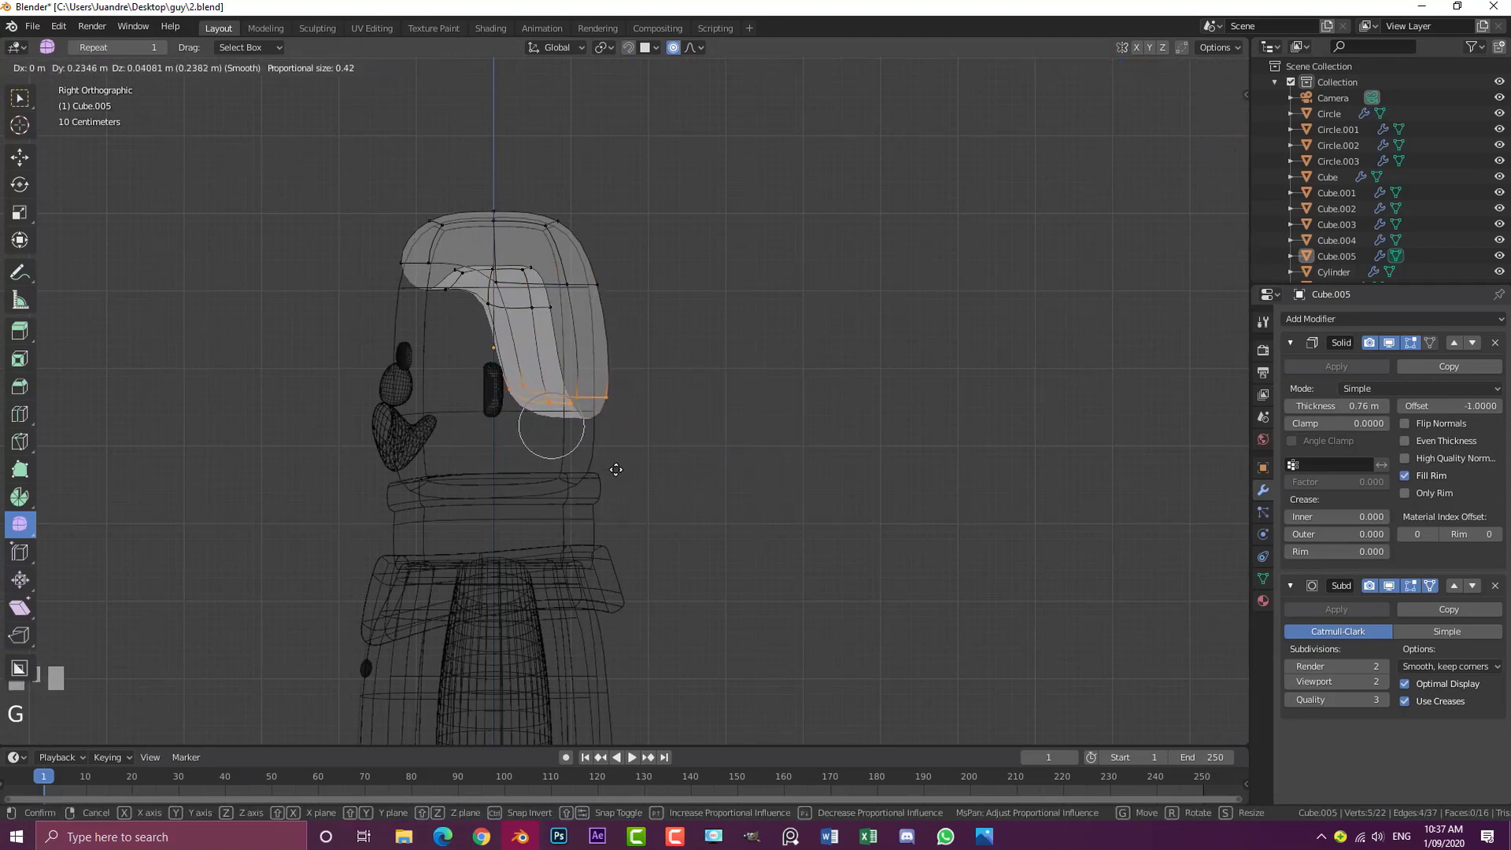
{"action": "left_click", "coordinate": [615, 469]}
Extrude the hair's lower edge vertices down to the turtleneck collar, then restore solid shading and check the result
{"action": "key", "text": "e"}
{"action": "left_click", "coordinate": [606, 533]}
{"action": "key", "text": "z"}
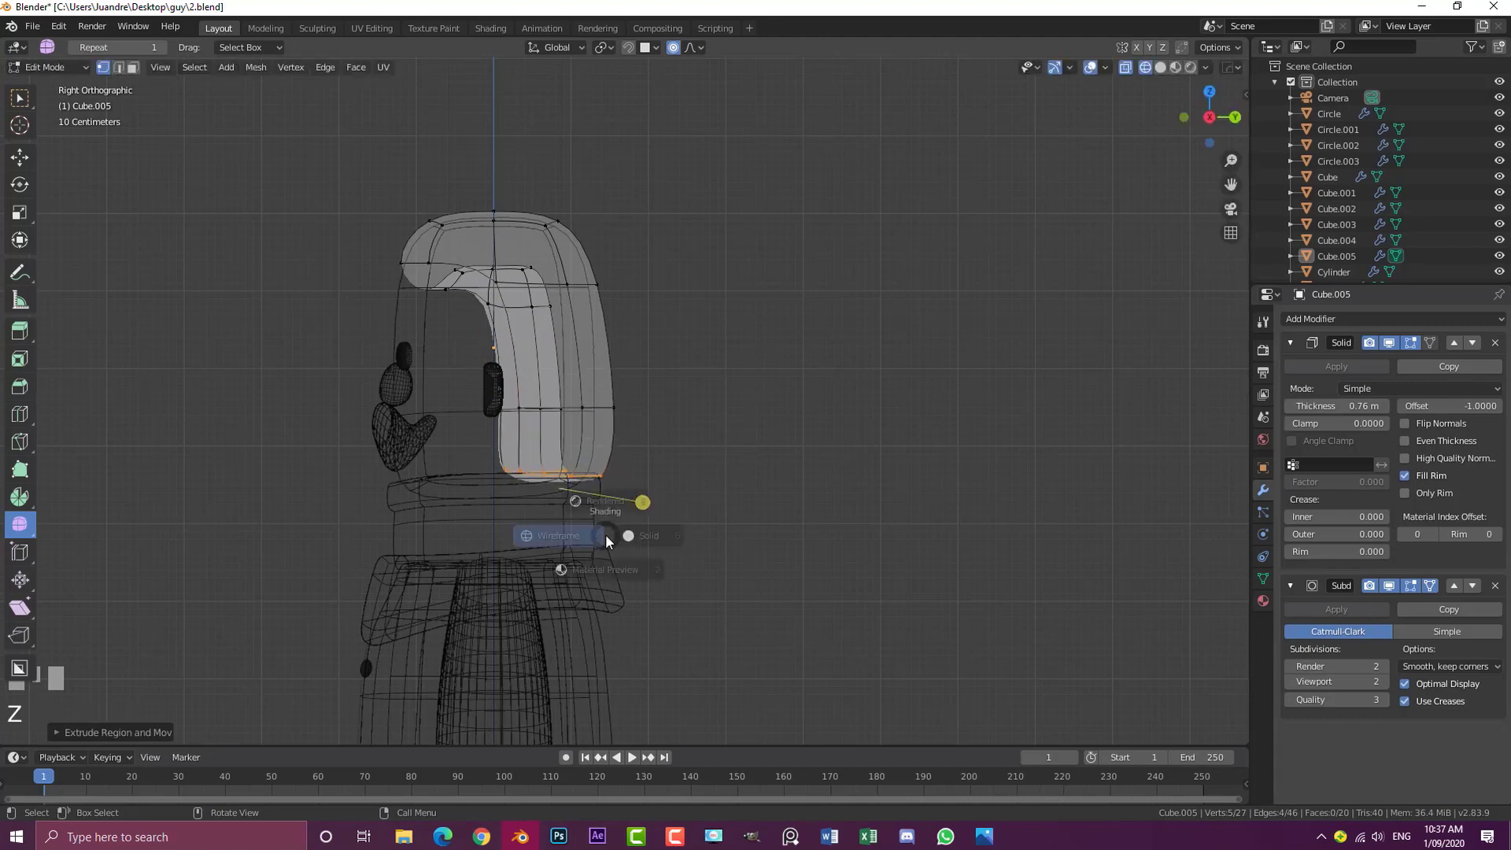
{"action": "left_click", "coordinate": [705, 539]}
{"action": "key", "text": "Tab"}
{"action": "scroll", "coordinate": [705, 540], "scroll_direction": "down", "scroll_amount": 3}
{"action": "key", "text": "alt+a"}
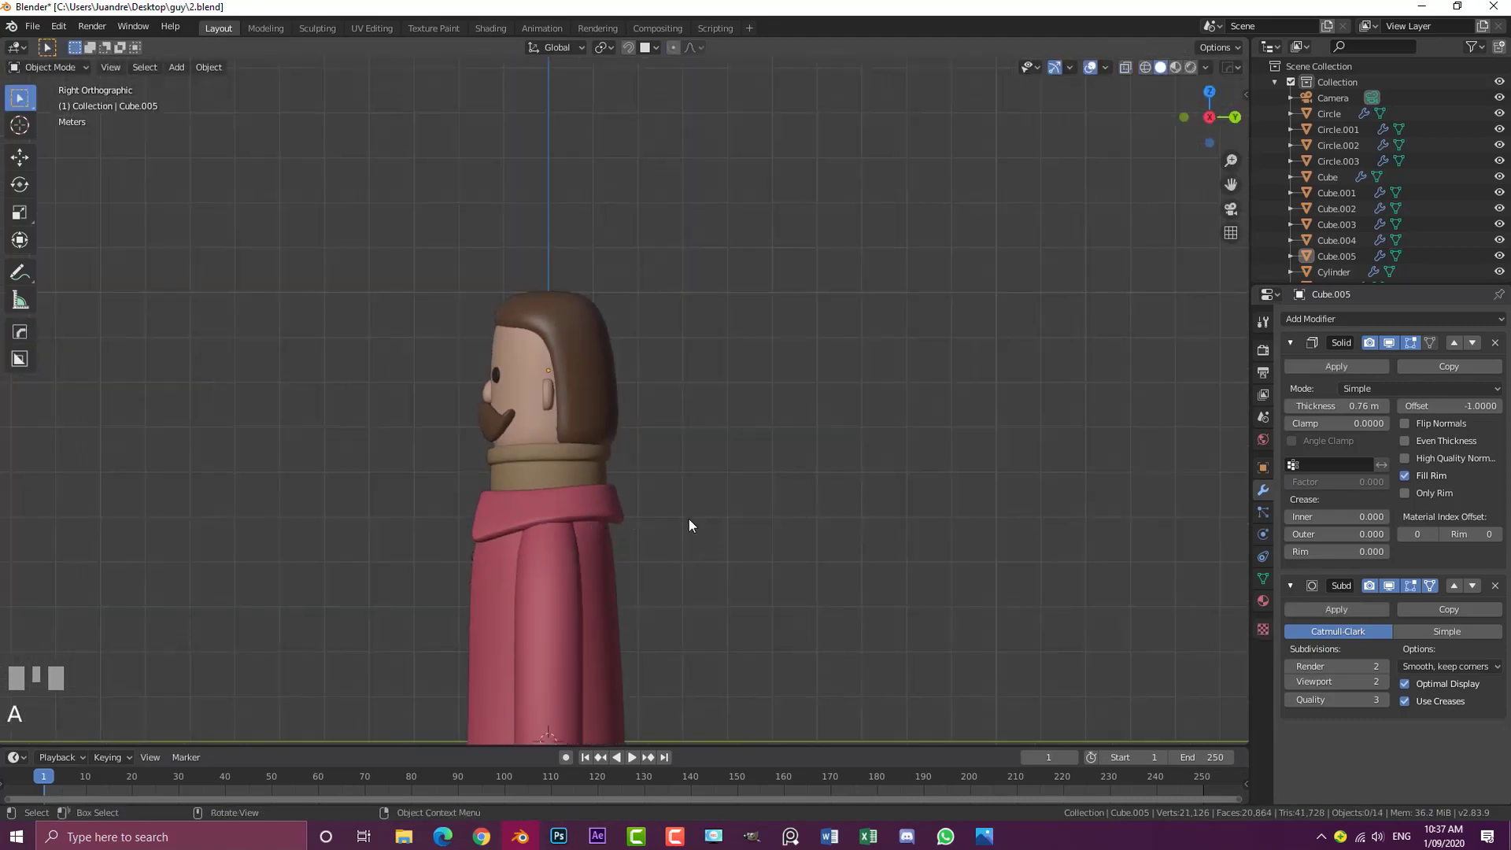
{"action": "middle_click_drag", "start_coordinate": [689, 526], "coordinate": [718, 545]}
{"action": "key", "text": "Tab"}
{"action": "scroll", "coordinate": [506, 327], "scroll_direction": "up", "scroll_amount": 4}
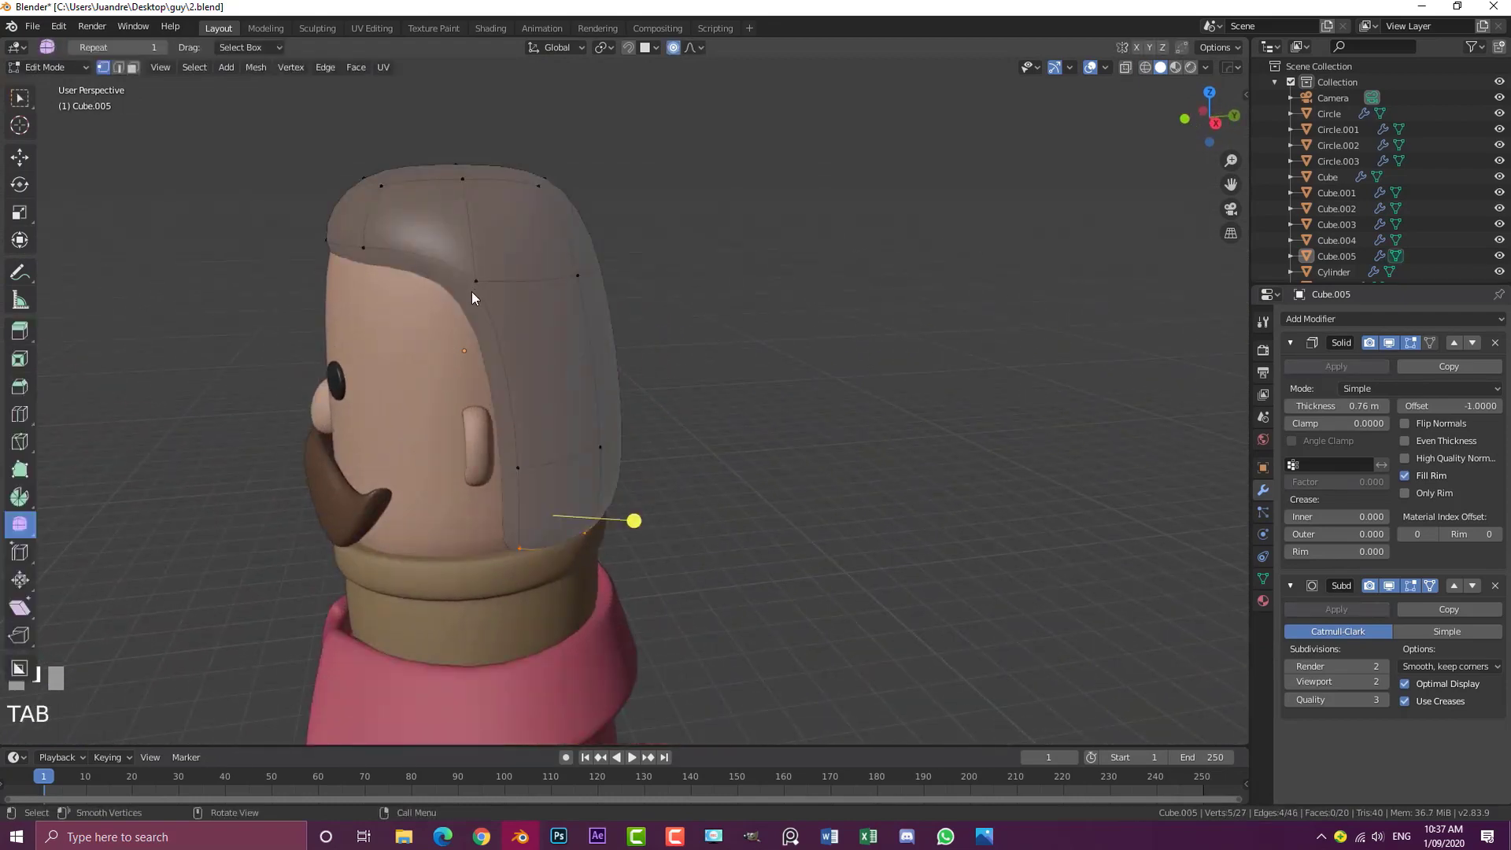
{"action": "middle_click_drag", "start_coordinate": [471, 291], "coordinate": [596, 343]}
In front view, widen the whole hair mesh slightly along the X axis, then return to Object Mode
{"action": "key", "text": "Tab"}
{"action": "key", "text": "KP_1"}
{"action": "key", "text": "alt+a"}
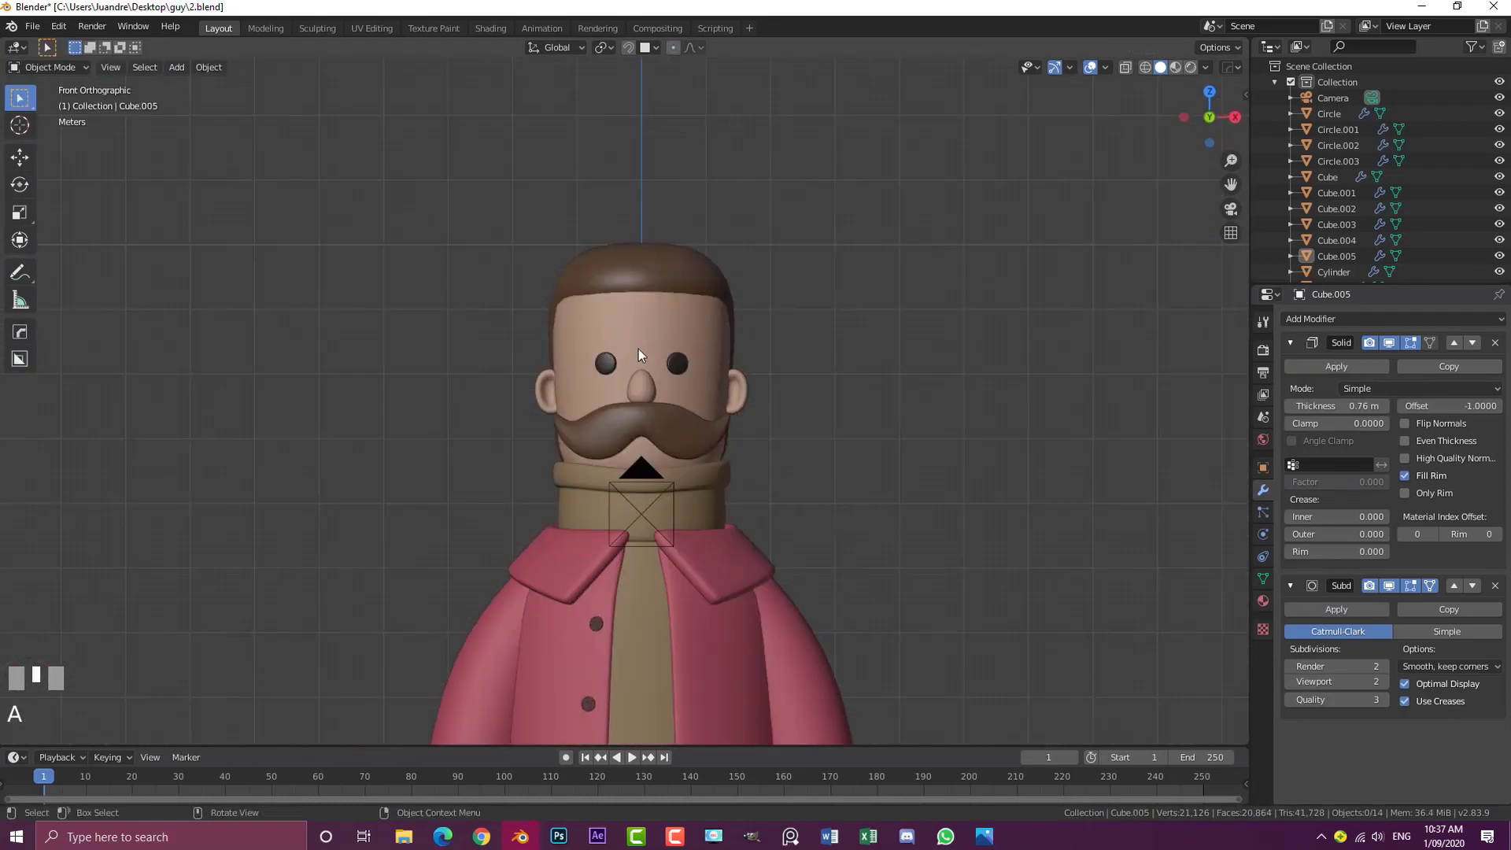
{"action": "scroll", "coordinate": [646, 350], "scroll_direction": "down", "scroll_amount": 2}
{"action": "scroll", "coordinate": [741, 375], "scroll_direction": "up", "scroll_amount": 2}
{"action": "key", "text": "Tab"}
{"action": "key", "text": "a"}
{"action": "key", "text": "s"}
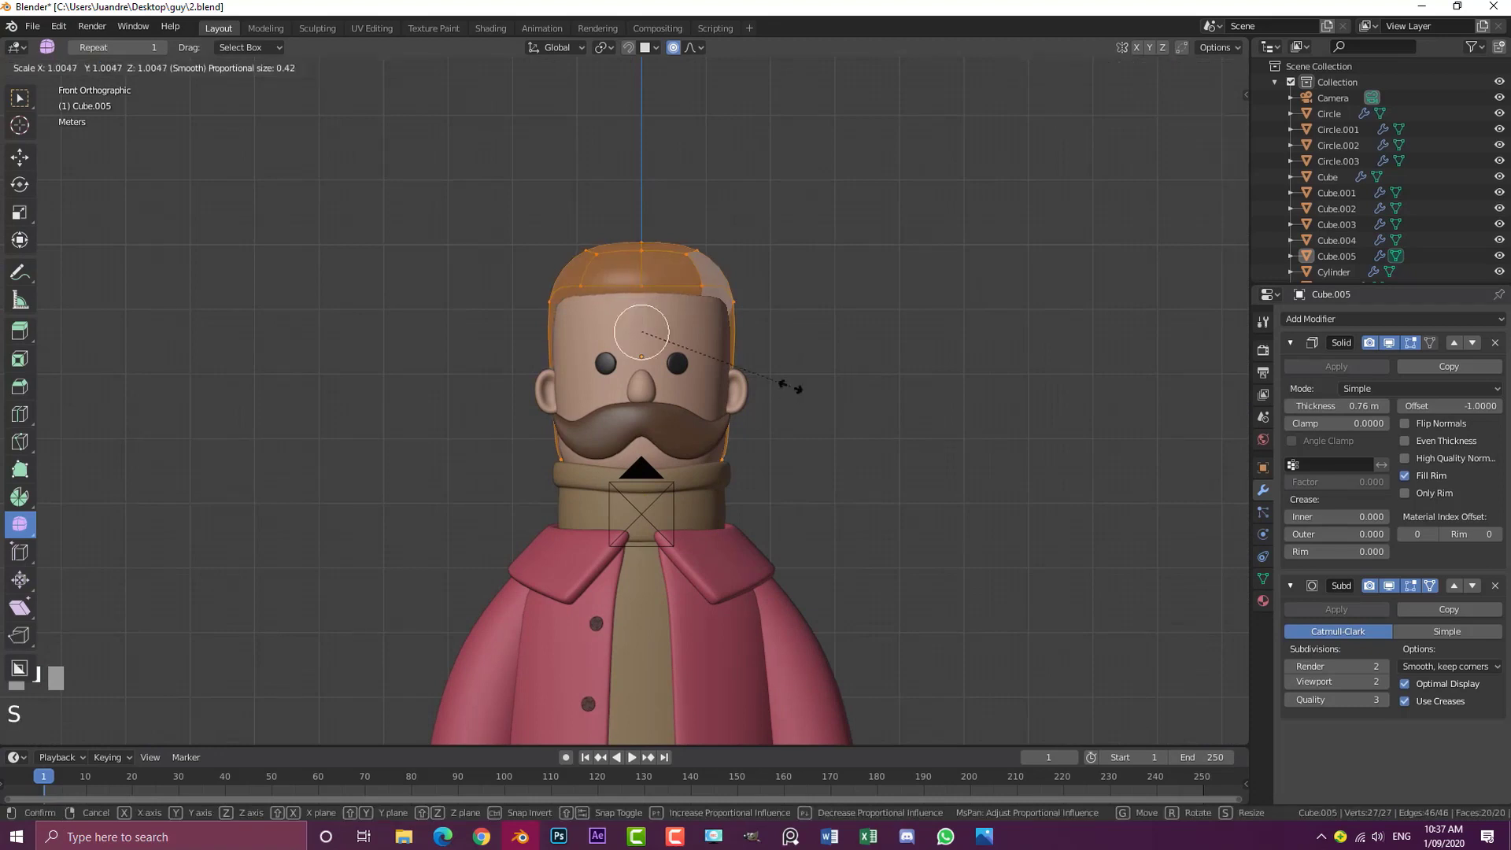
{"action": "key", "text": "x"}
{"action": "left_click", "coordinate": [801, 385]}
{"action": "key", "text": "Tab"}
{"action": "scroll", "coordinate": [794, 355], "scroll_direction": "down", "scroll_amount": 2}
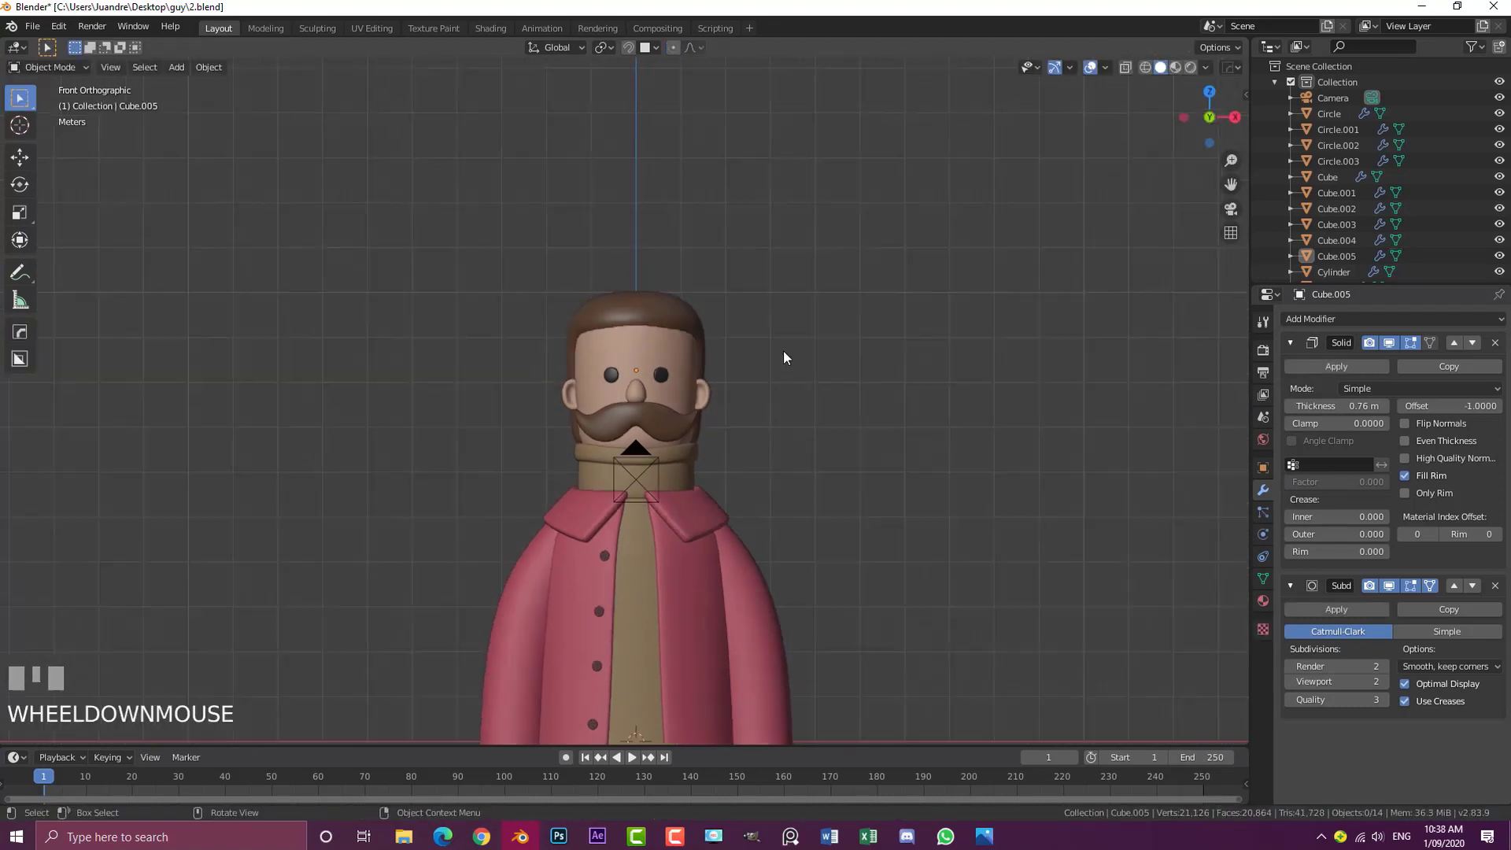
{"action": "key", "text": "alt+a"}
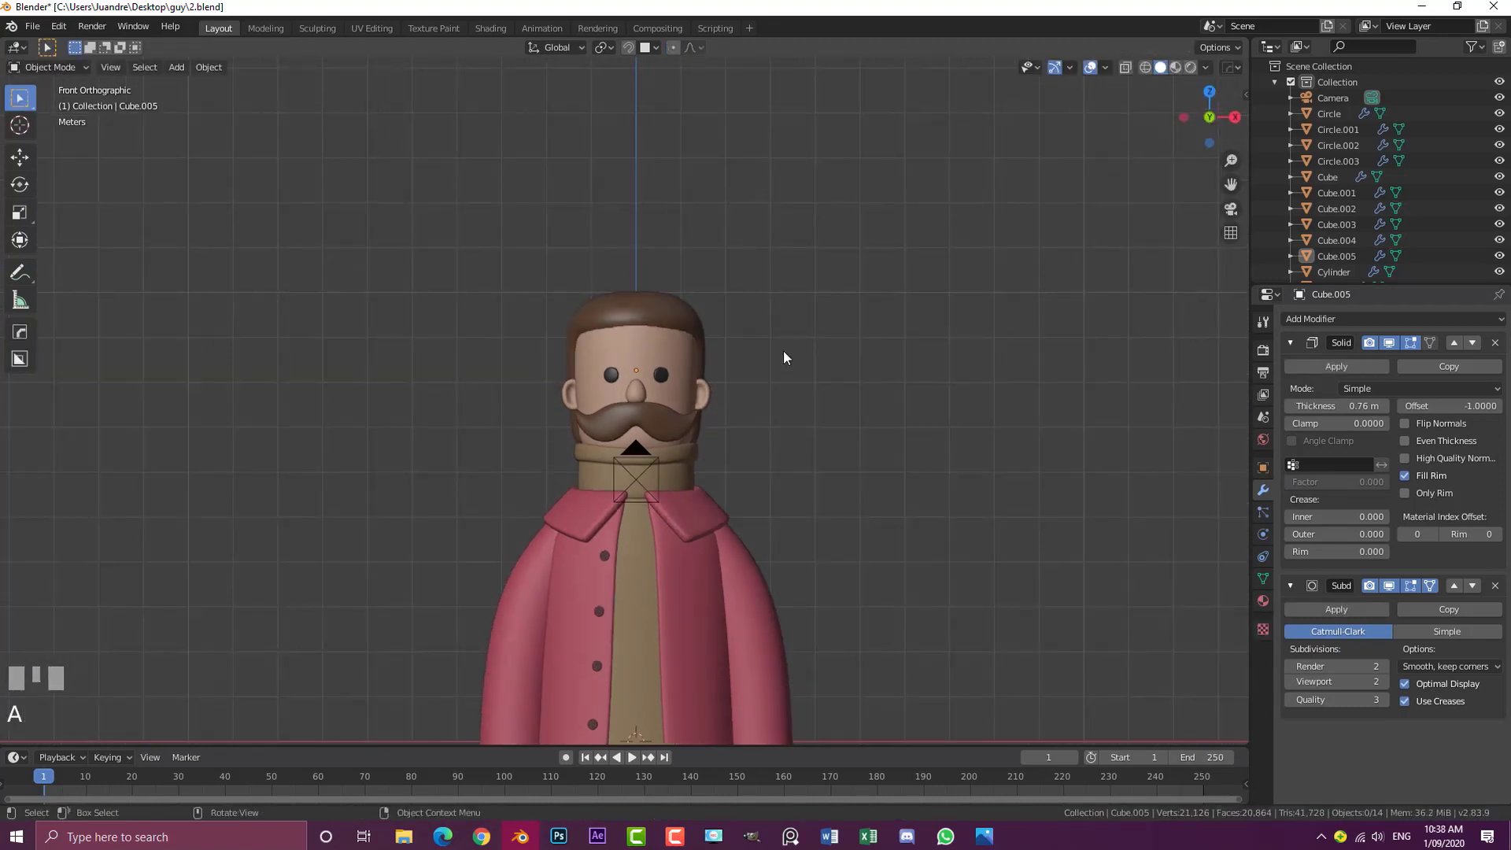
Set the hair material's viewport display roughness to 0.728 and deselect the hair
{"action": "middle_click_drag", "start_coordinate": [782, 351], "coordinate": [890, 418]}
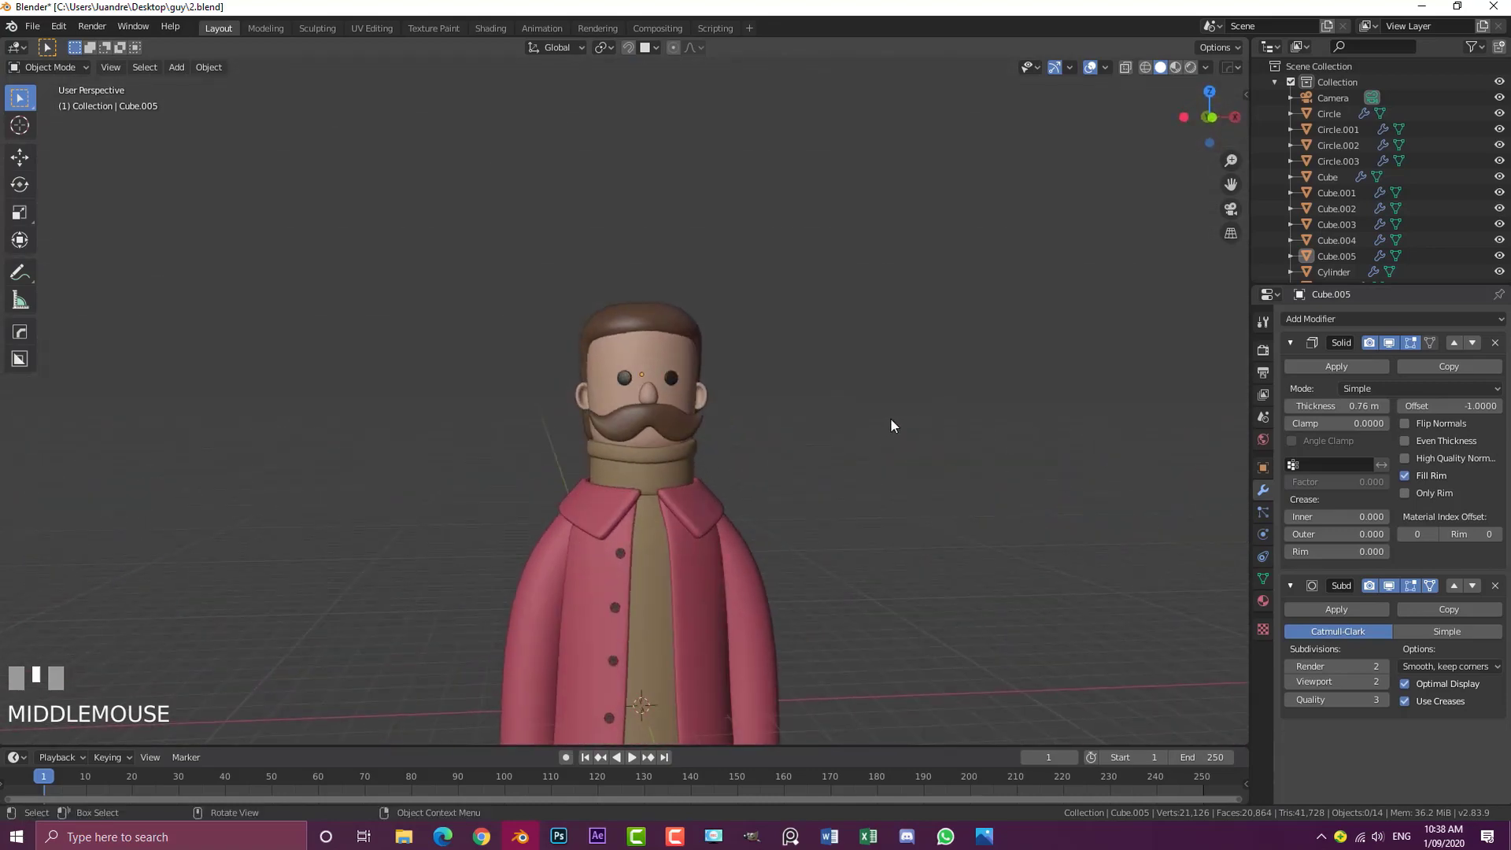
{"action": "left_click", "coordinate": [671, 323]}
{"action": "left_click", "coordinate": [1263, 601]}
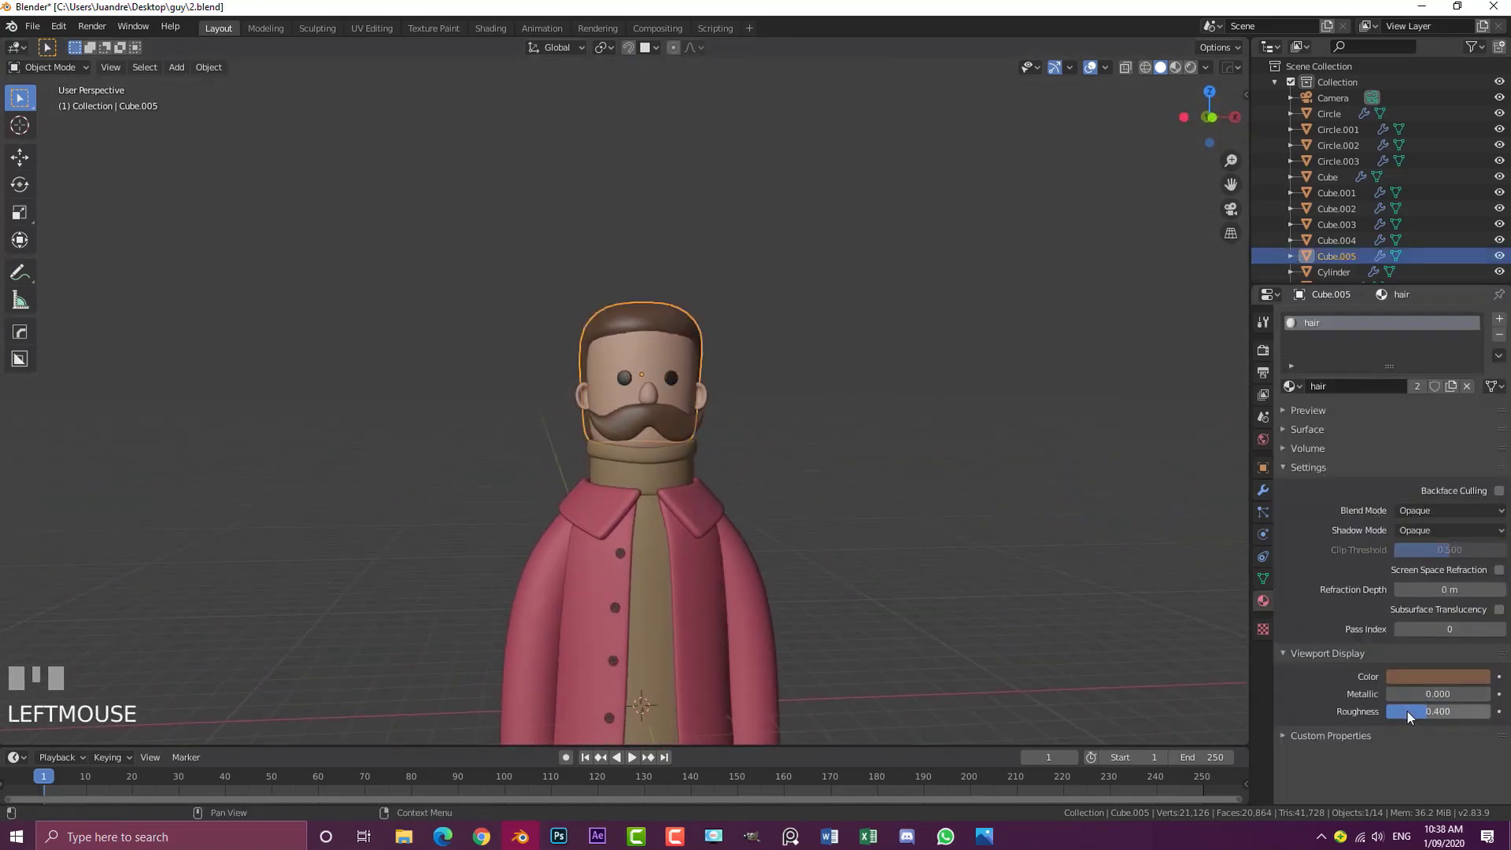
{"action": "left_click", "coordinate": [937, 450]}
{"action": "scroll", "coordinate": [921, 447], "scroll_direction": "down", "scroll_amount": 2}
{"action": "middle_click_drag", "start_coordinate": [914, 446], "coordinate": [824, 446]}
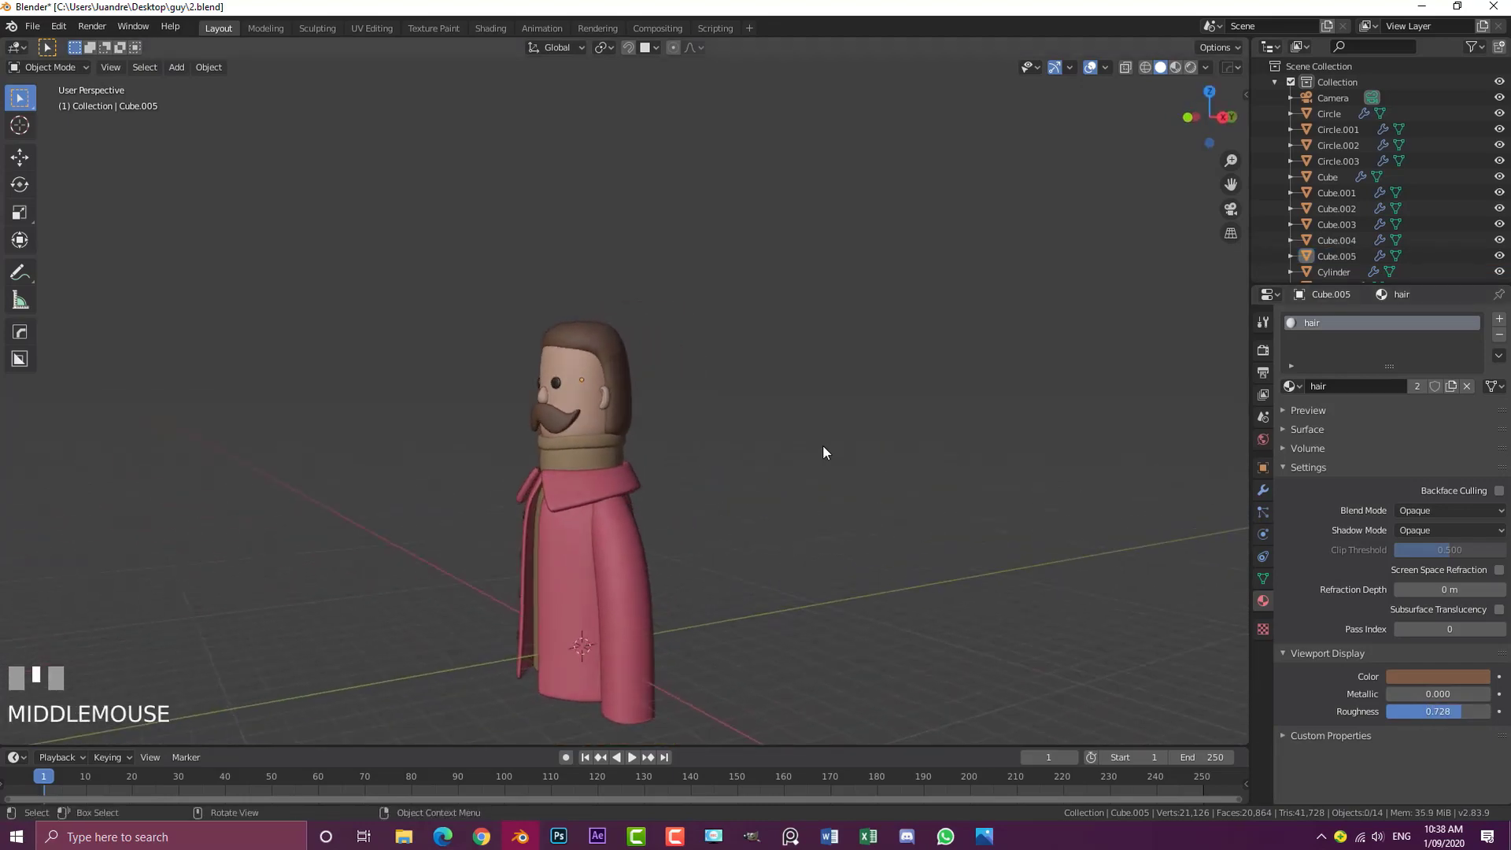
In camera view, add a plane mesh and rotate it 90° about the X axis so it stands upright
{"action": "key", "text": "KP_1"}
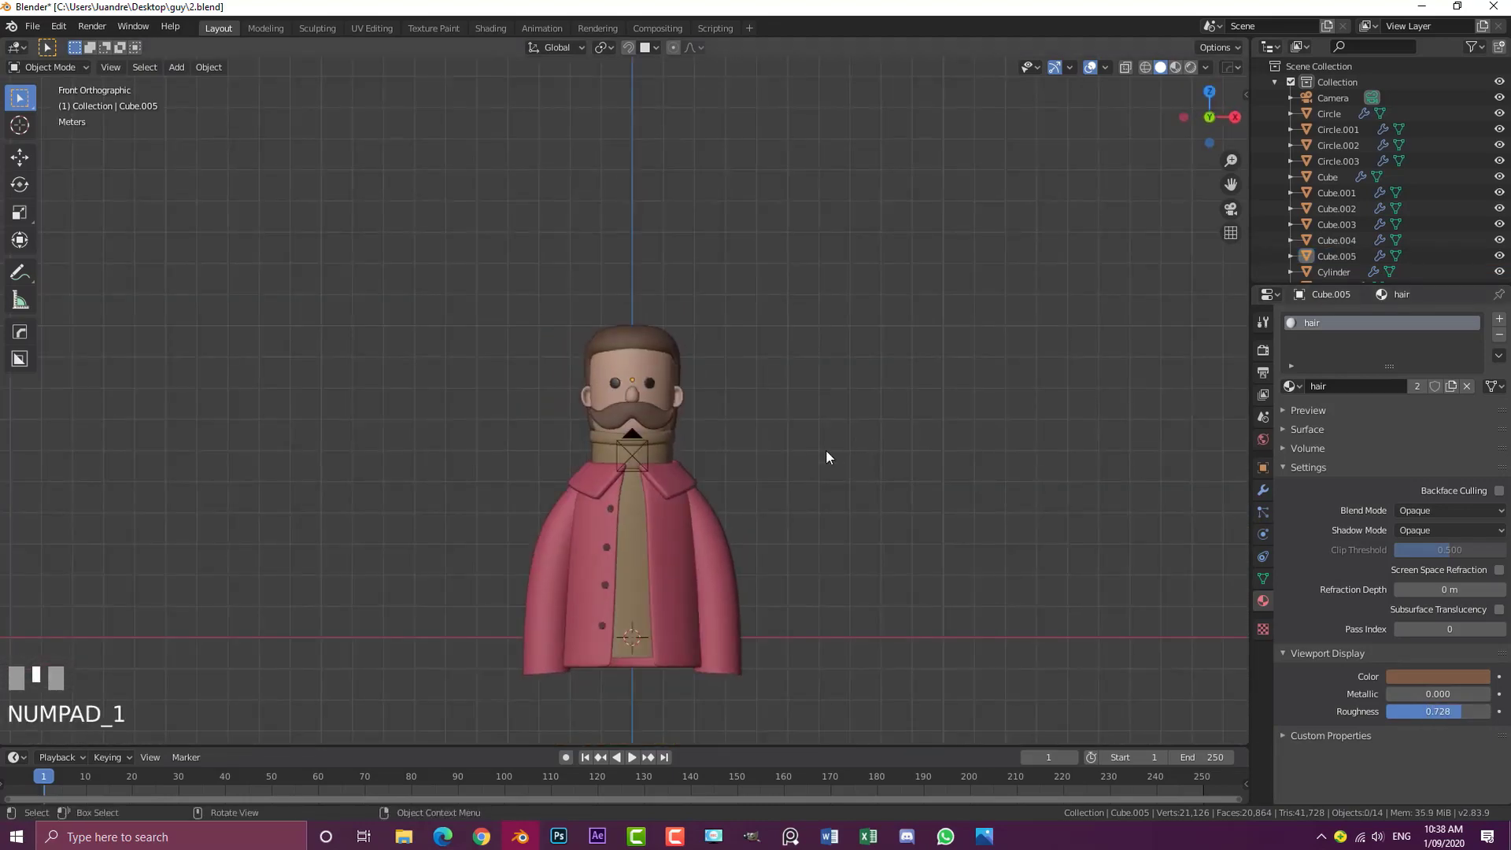
{"action": "scroll", "coordinate": [825, 456], "scroll_direction": "down", "scroll_amount": 1}
{"action": "middle_click_drag", "start_coordinate": [812, 437], "coordinate": [706, 439]}
{"action": "key", "text": "KP_0"}
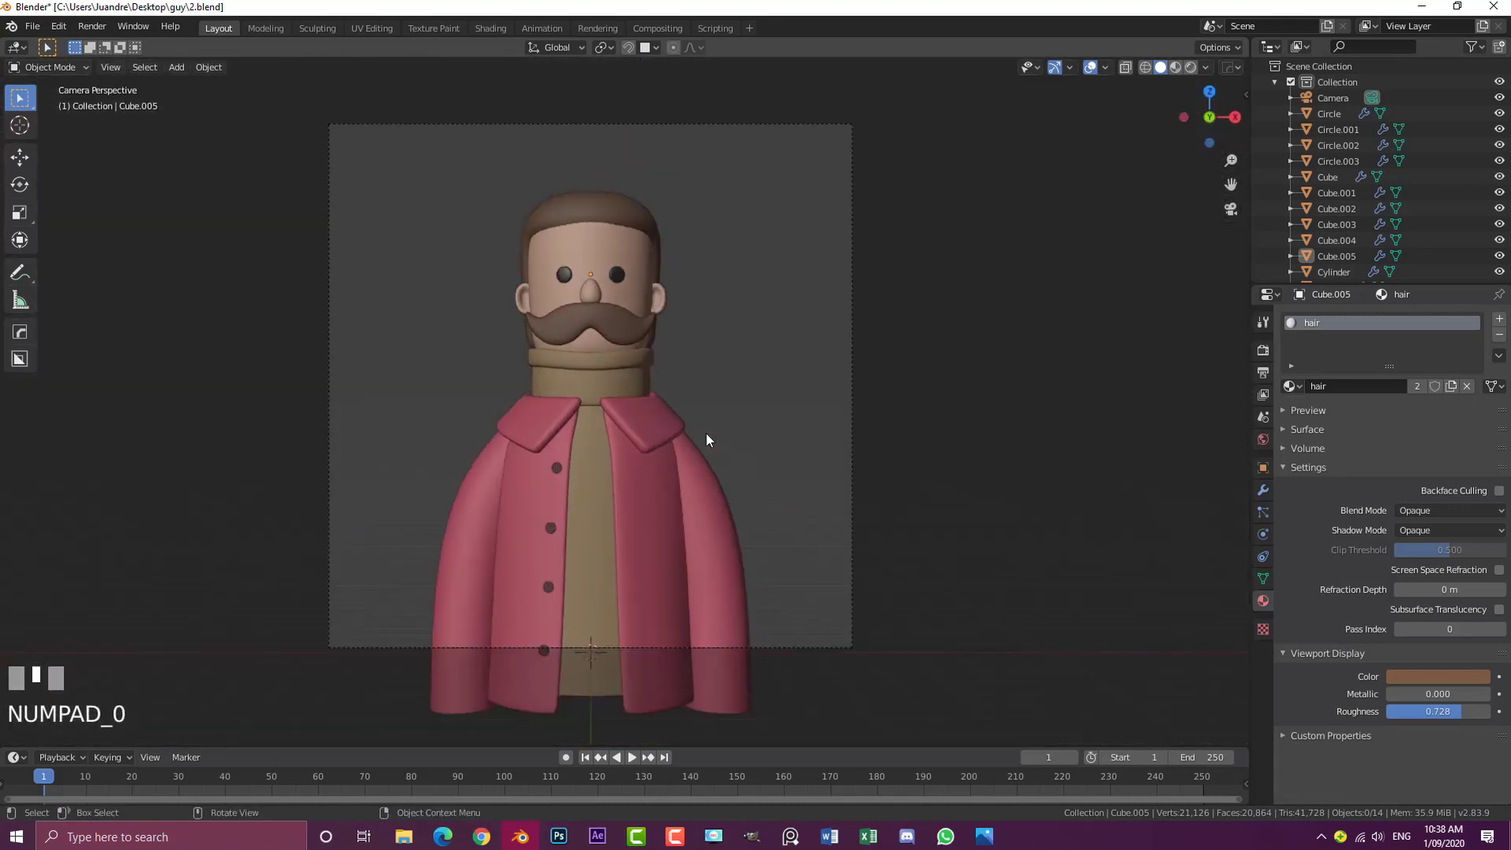
{"action": "middle_click_drag", "start_coordinate": [650, 362], "coordinate": [649, 386], "text": "shift"}
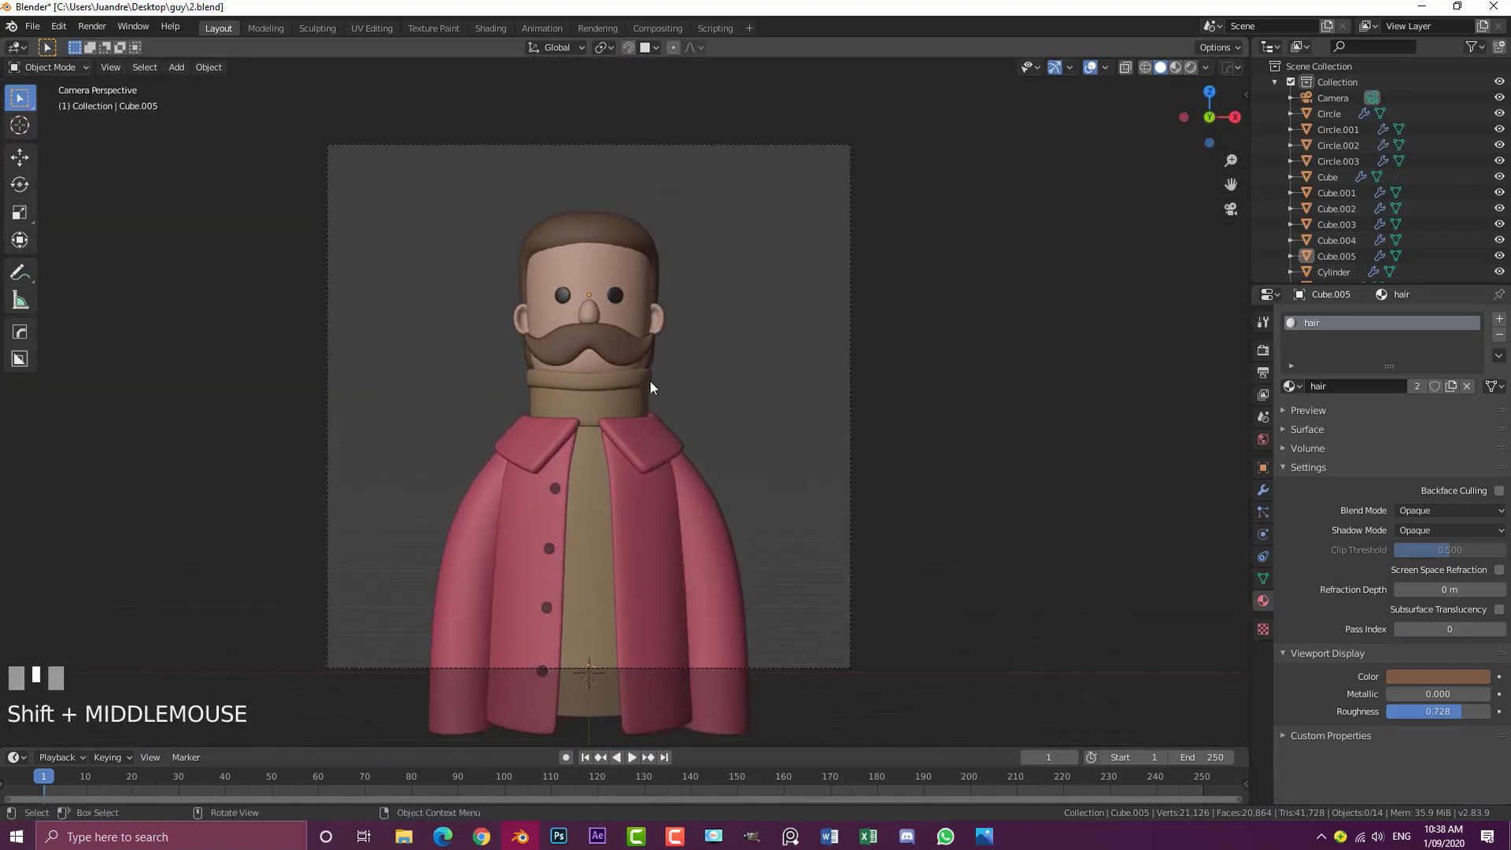
{"action": "scroll", "coordinate": [650, 375], "scroll_direction": "down", "scroll_amount": 1}
{"action": "key", "text": "shift+a"}
{"action": "left_click", "coordinate": [726, 335]}
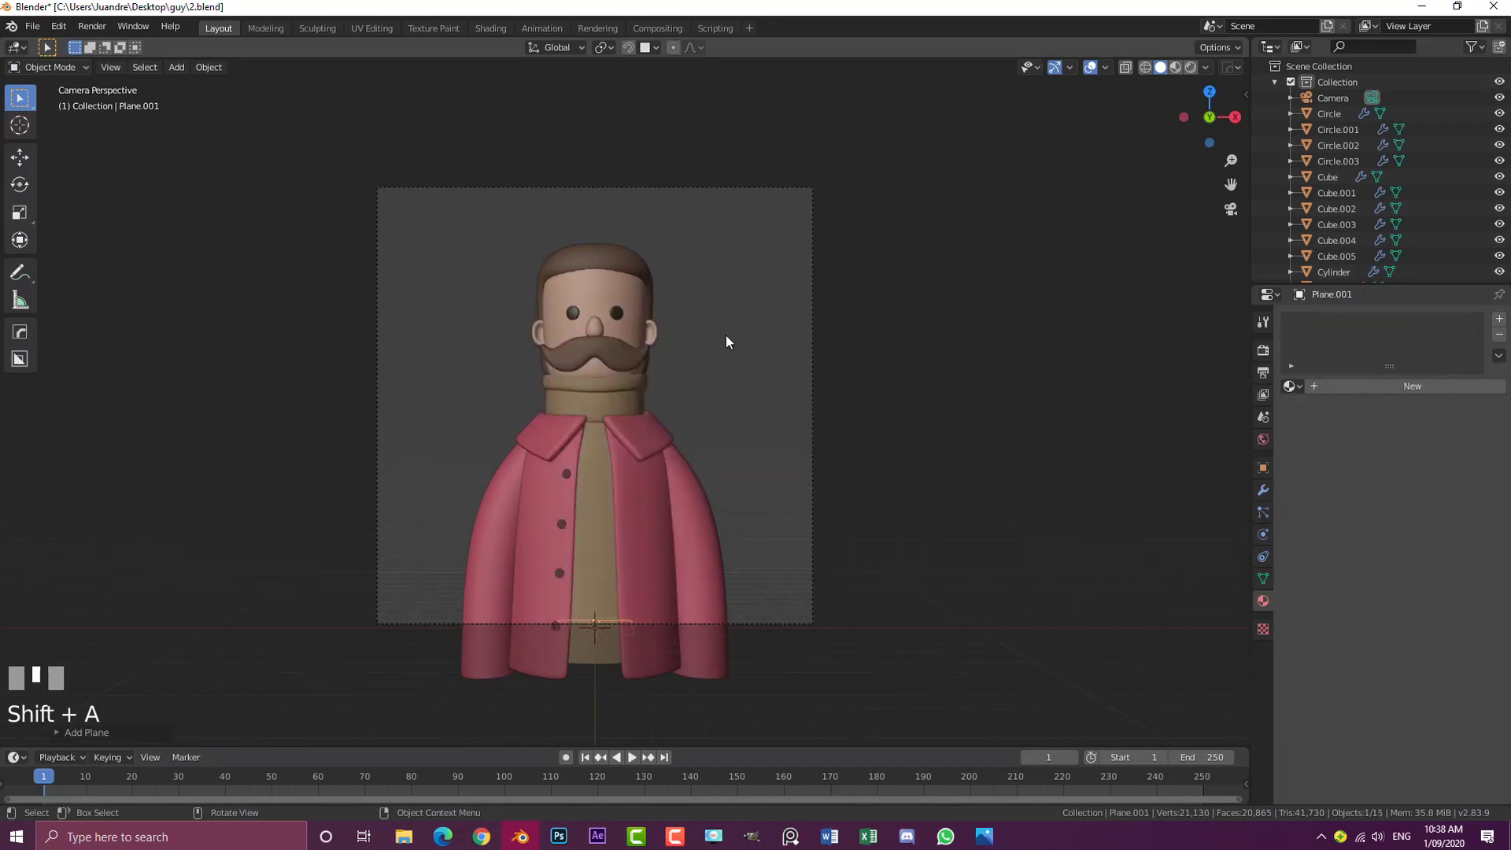
{"action": "type", "text": "rx90"}
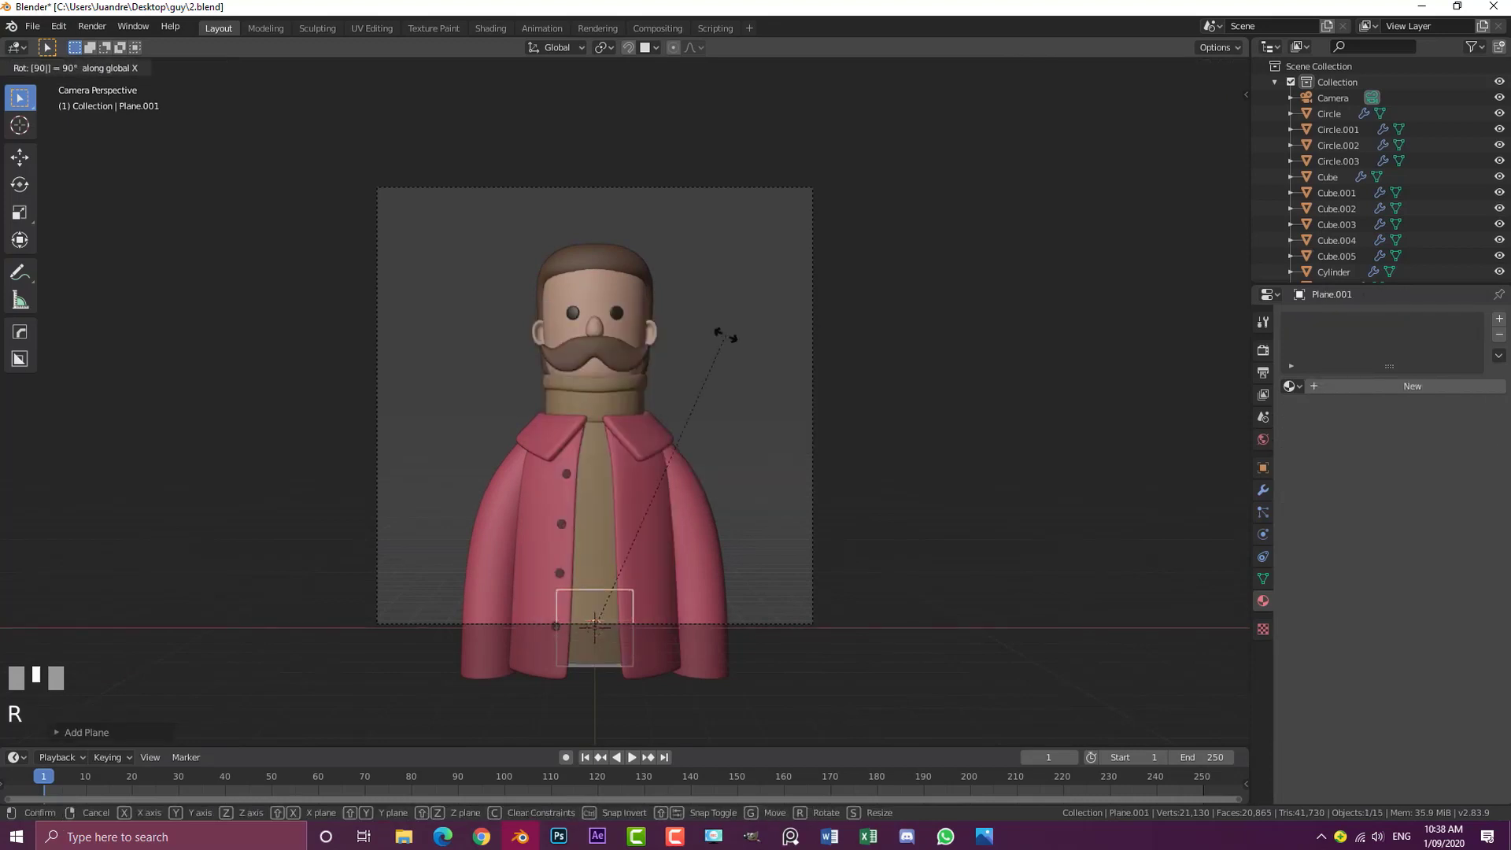
{"action": "key", "text": "Return"}
Scale the upright plane up about 8.5 times and raise it to surround the camera frame
{"action": "scroll", "coordinate": [743, 408], "scroll_direction": "down", "scroll_amount": 4}
{"action": "key", "text": "s"}
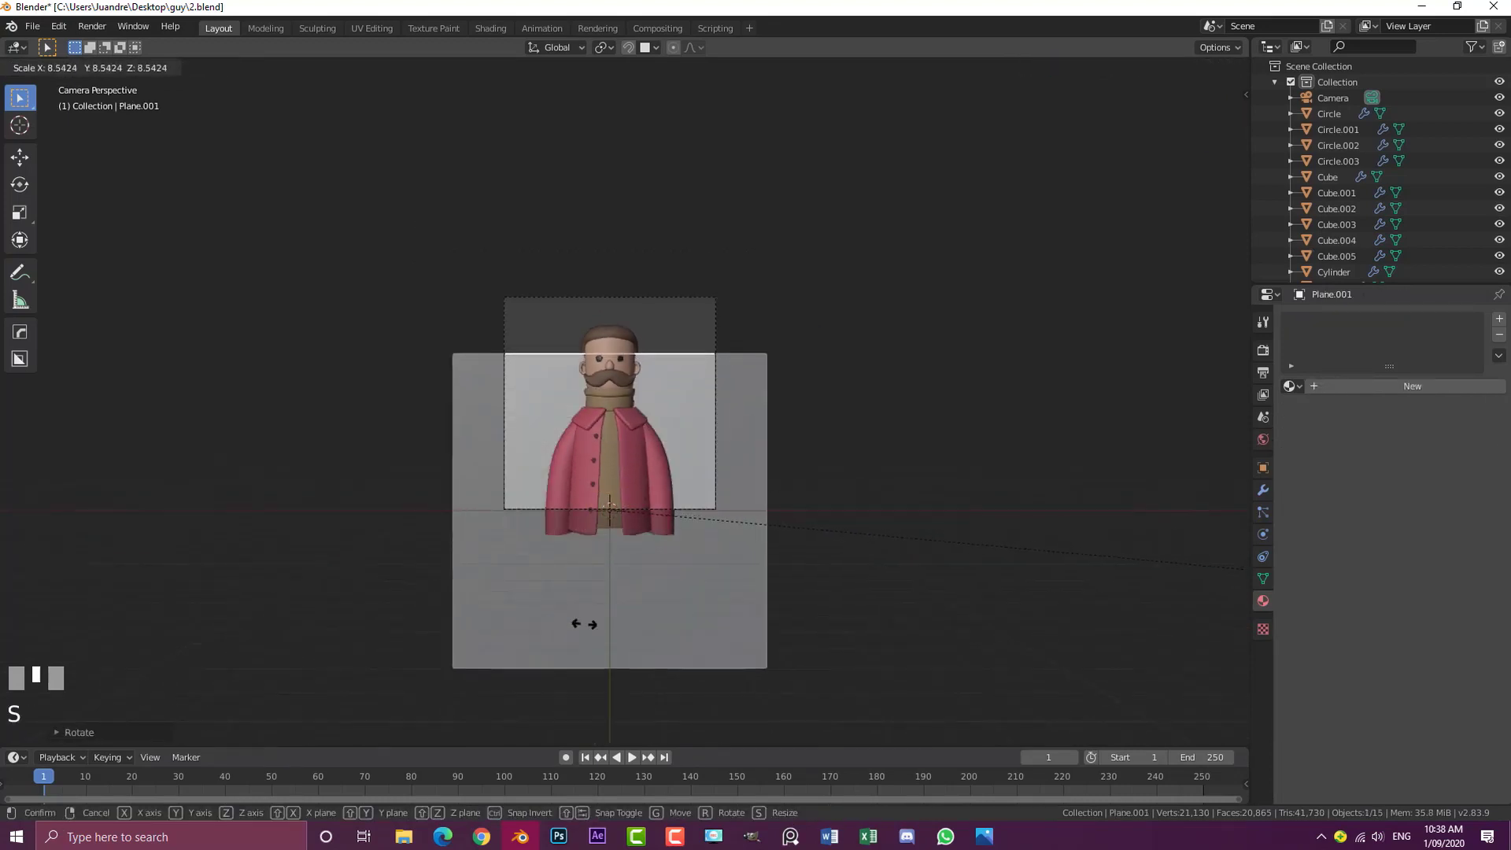
{"action": "left_click", "coordinate": [606, 627]}
{"action": "key", "text": "g"}
{"action": "left_click", "coordinate": [612, 528]}
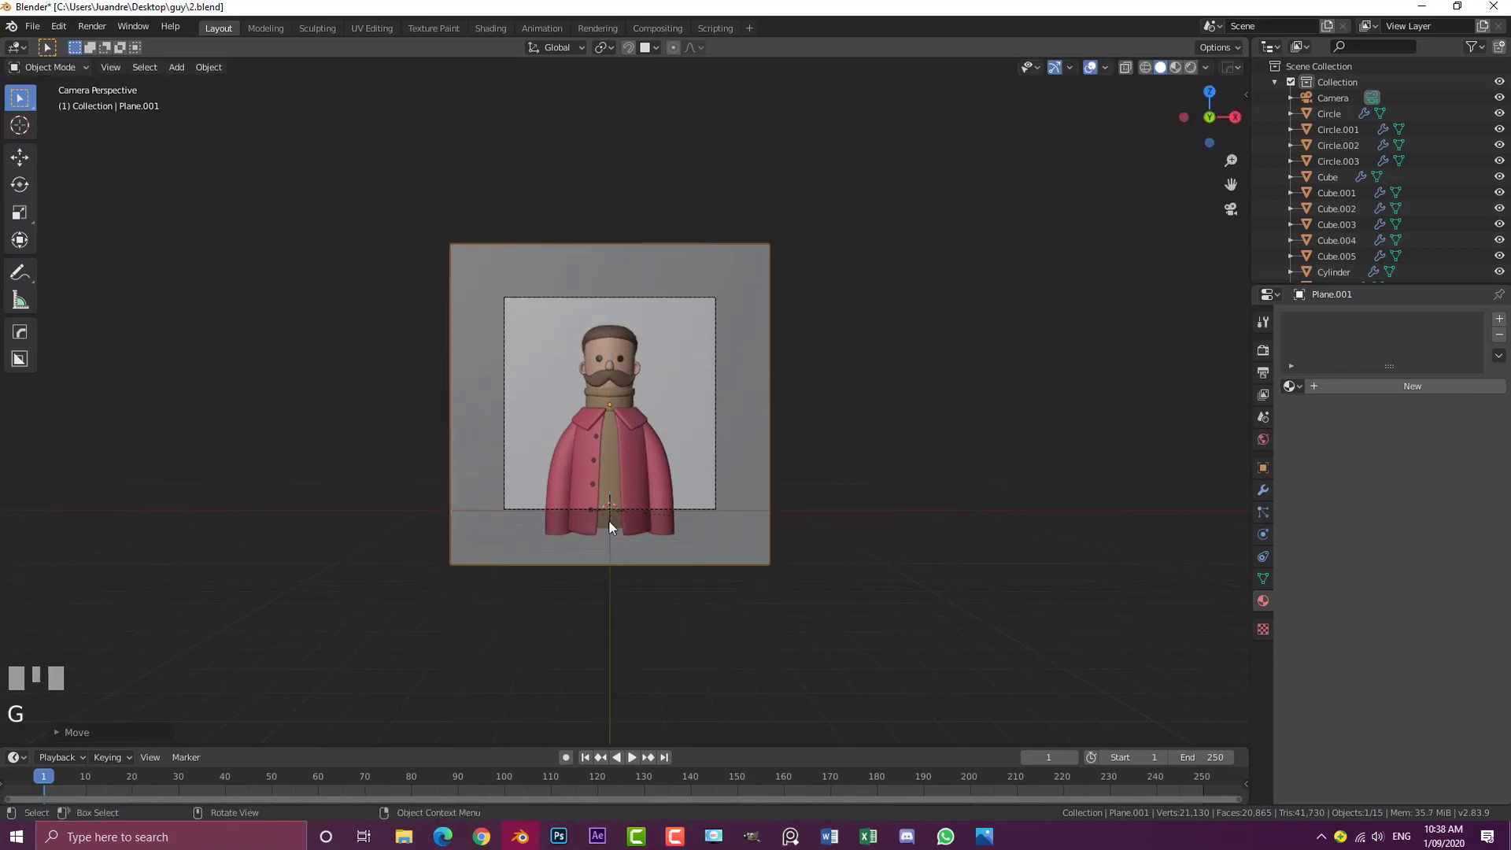
Move the plane about 20 m back along Y behind the character and enlarge it about 1.18 times to cover the camera frame
{"action": "middle_click_drag", "start_coordinate": [612, 527], "coordinate": [664, 464]}
{"action": "scroll", "coordinate": [658, 465], "scroll_direction": "down", "scroll_amount": 3}
{"action": "key", "text": "g"}
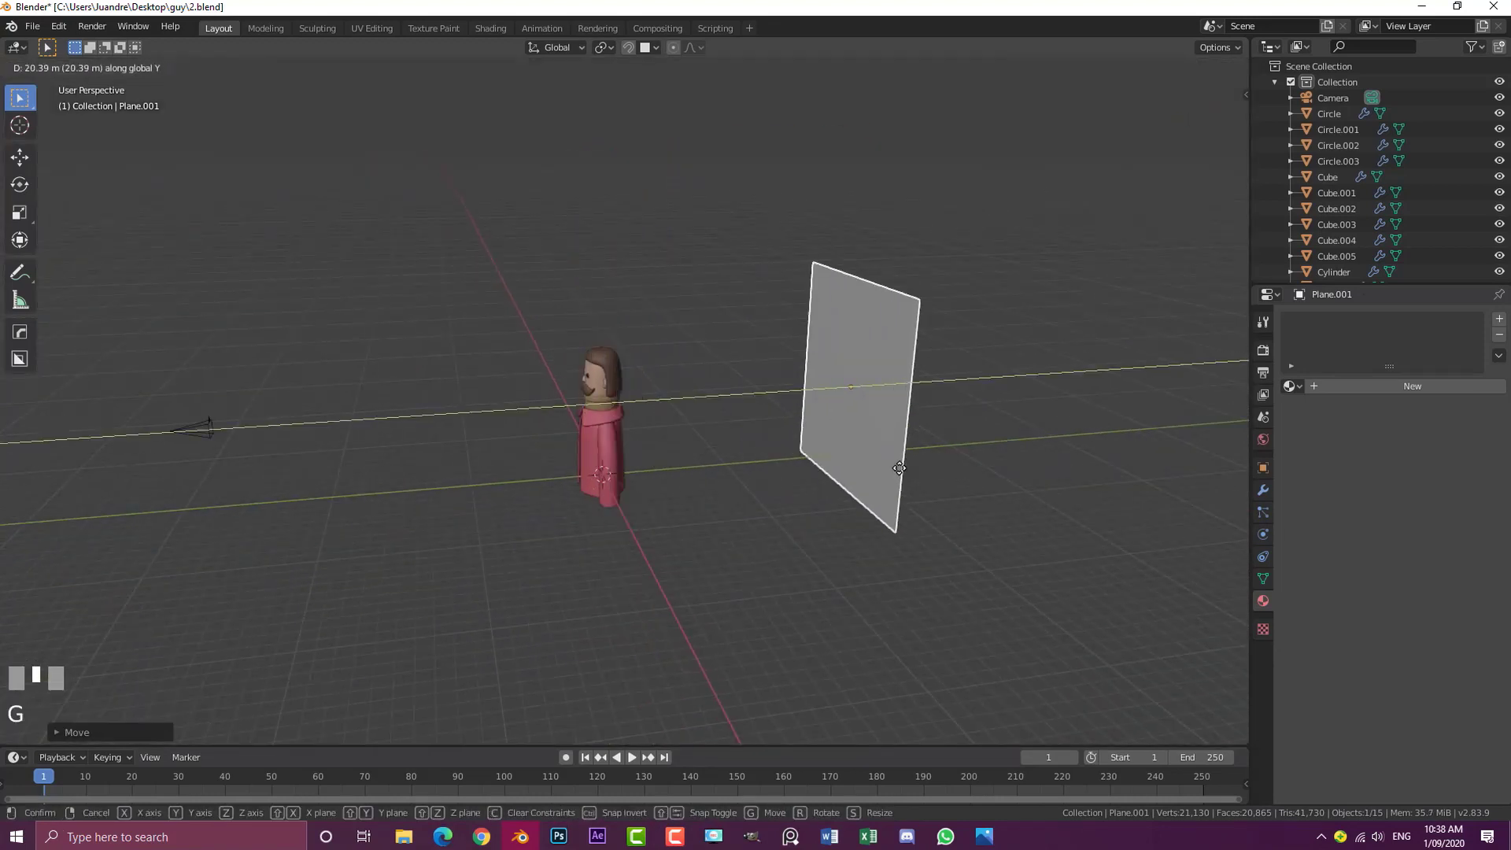
{"action": "left_click", "coordinate": [886, 471]}
{"action": "key", "text": "KP_0"}
{"action": "key", "text": "s"}
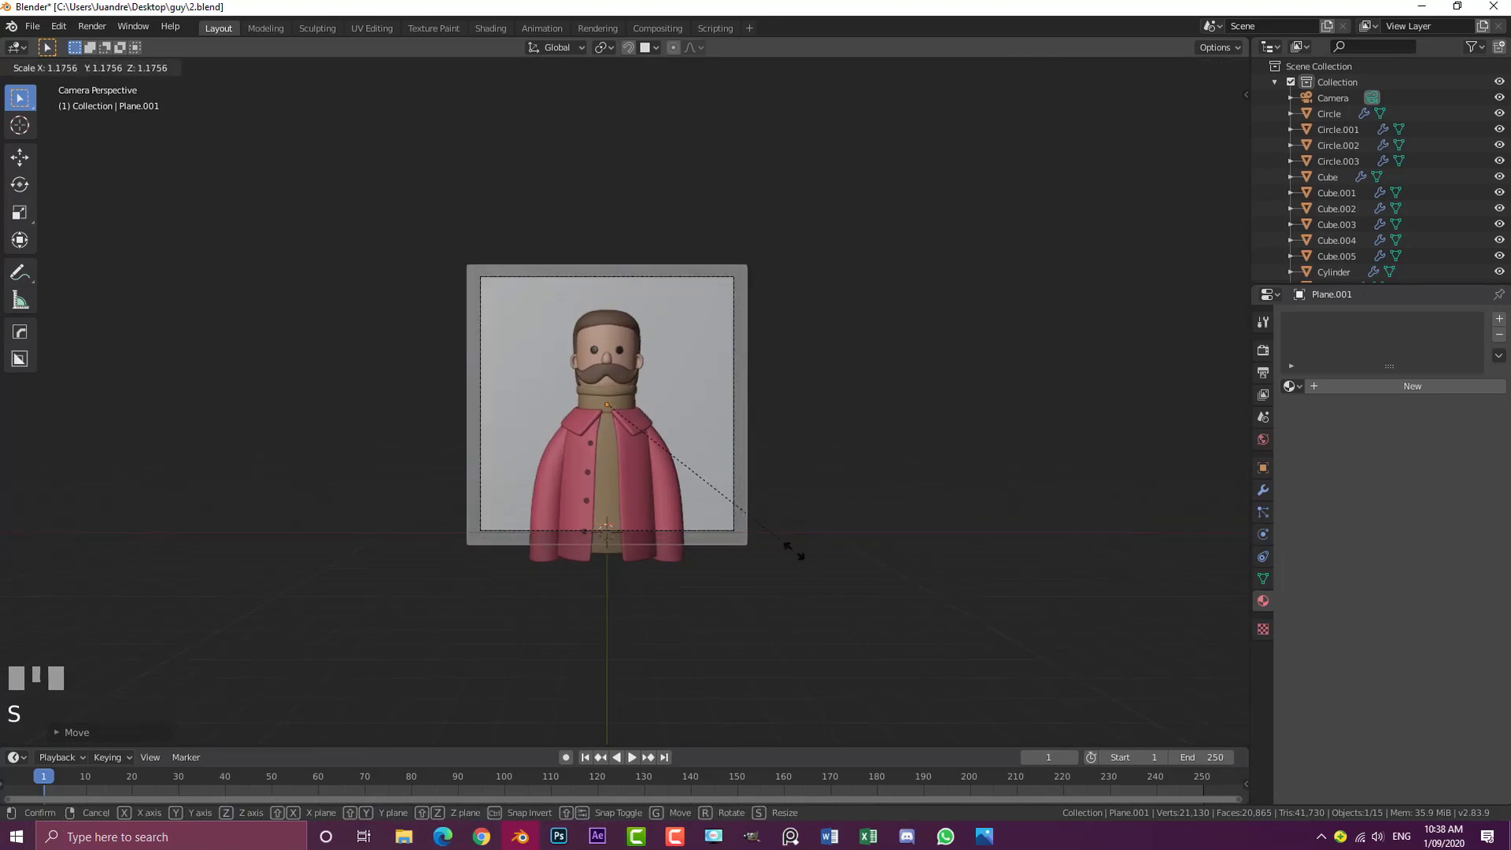
{"action": "left_click", "coordinate": [794, 551]}
{"action": "scroll", "coordinate": [793, 439], "scroll_direction": "up", "scroll_amount": 4}
{"action": "key", "text": "alt+a"}
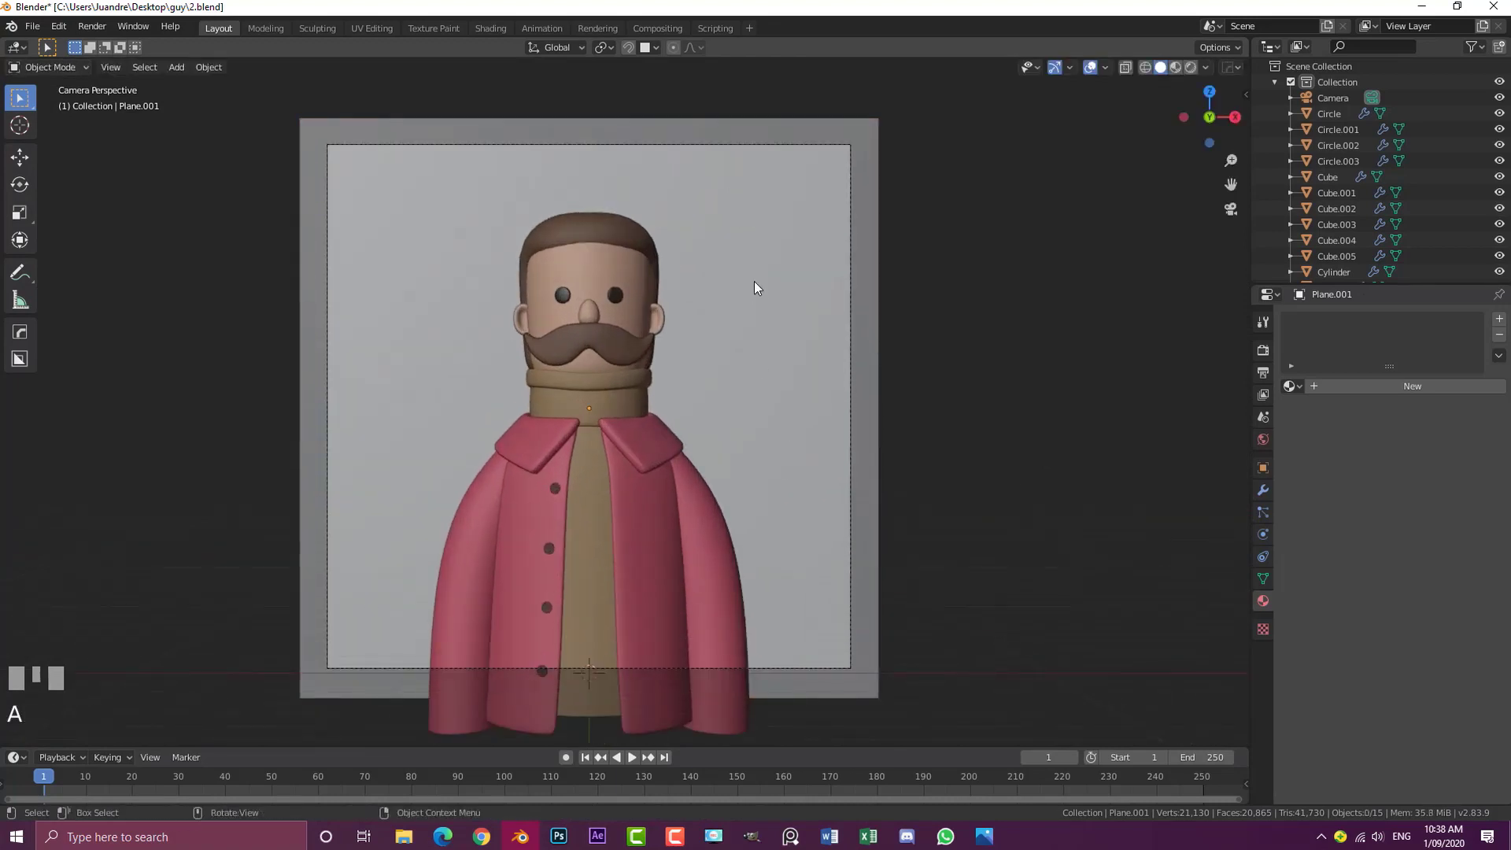
Give the backdrop plane a new material with a bright orange viewport colour, about hue 0.094 and saturation 0.817
{"action": "left_click", "coordinate": [863, 126]}
{"action": "left_click", "coordinate": [1361, 385]}
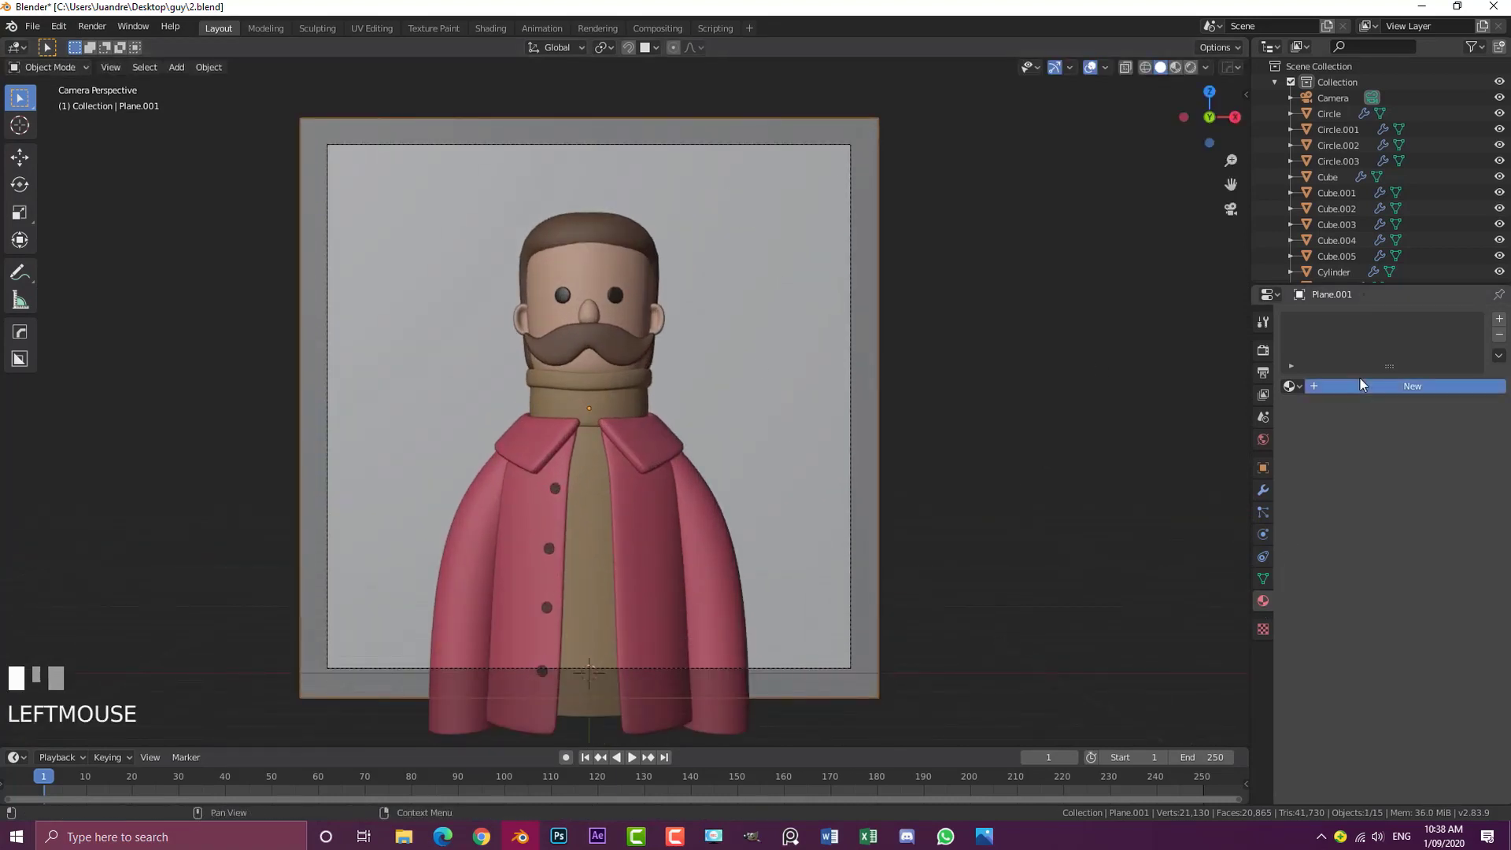
{"action": "left_click", "coordinate": [1429, 675]}
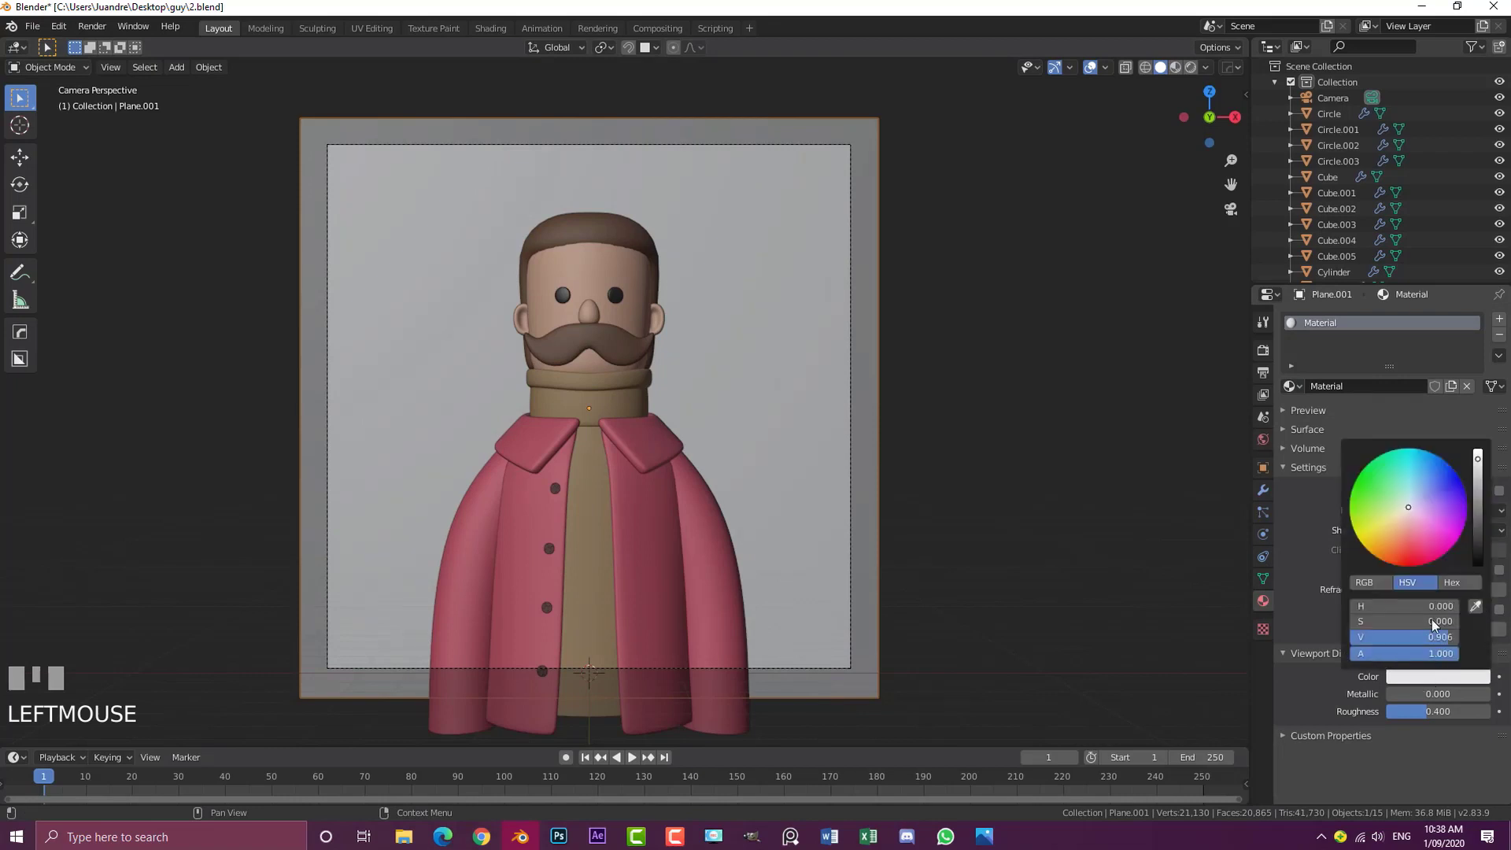
{"action": "left_click", "coordinate": [1435, 479]}
{"action": "left_click", "coordinate": [1416, 460]}
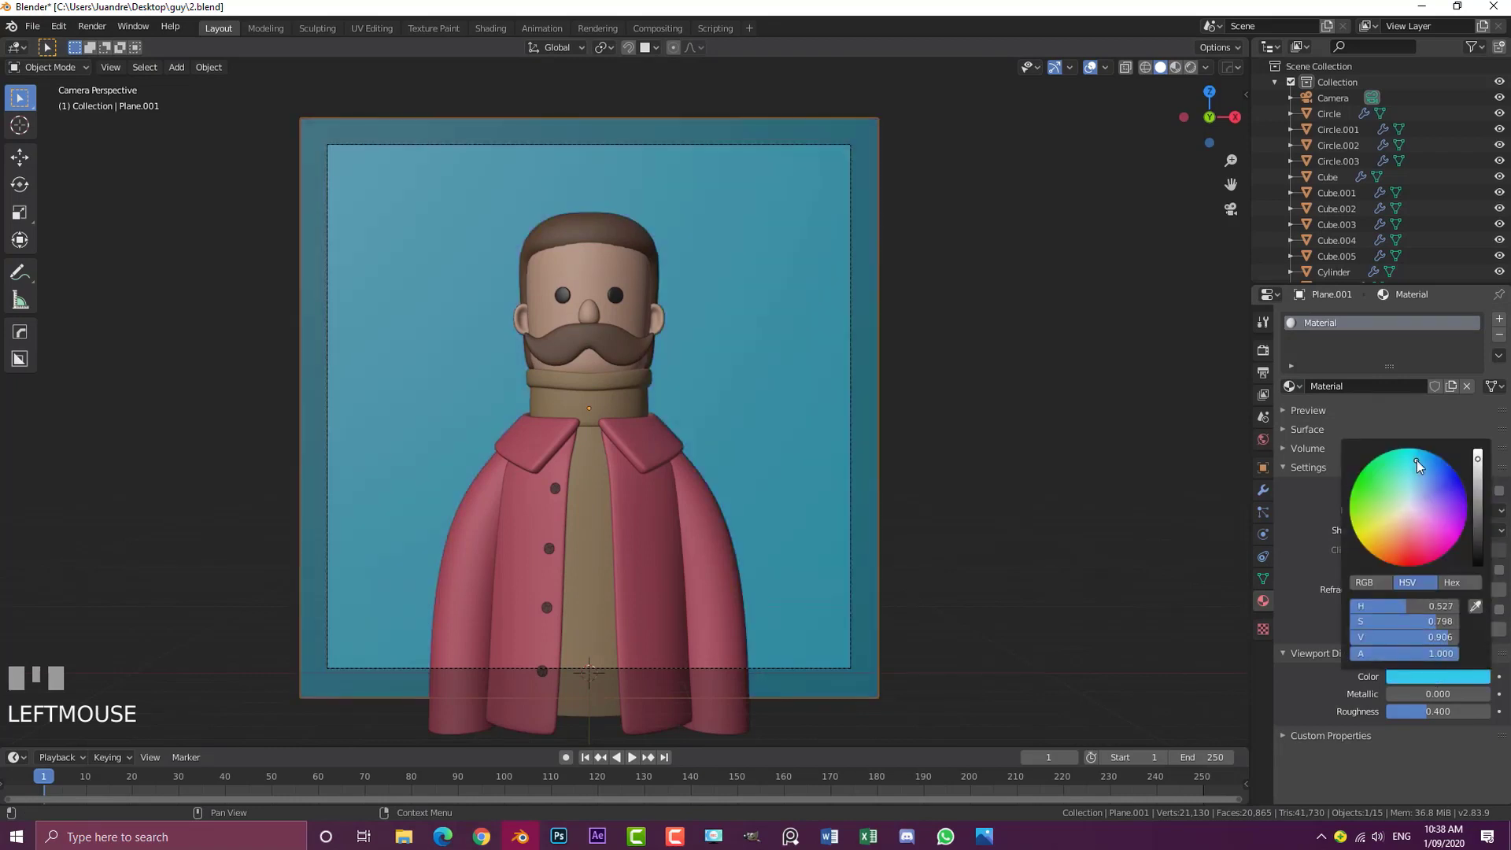
{"action": "left_click", "coordinate": [1411, 545]}
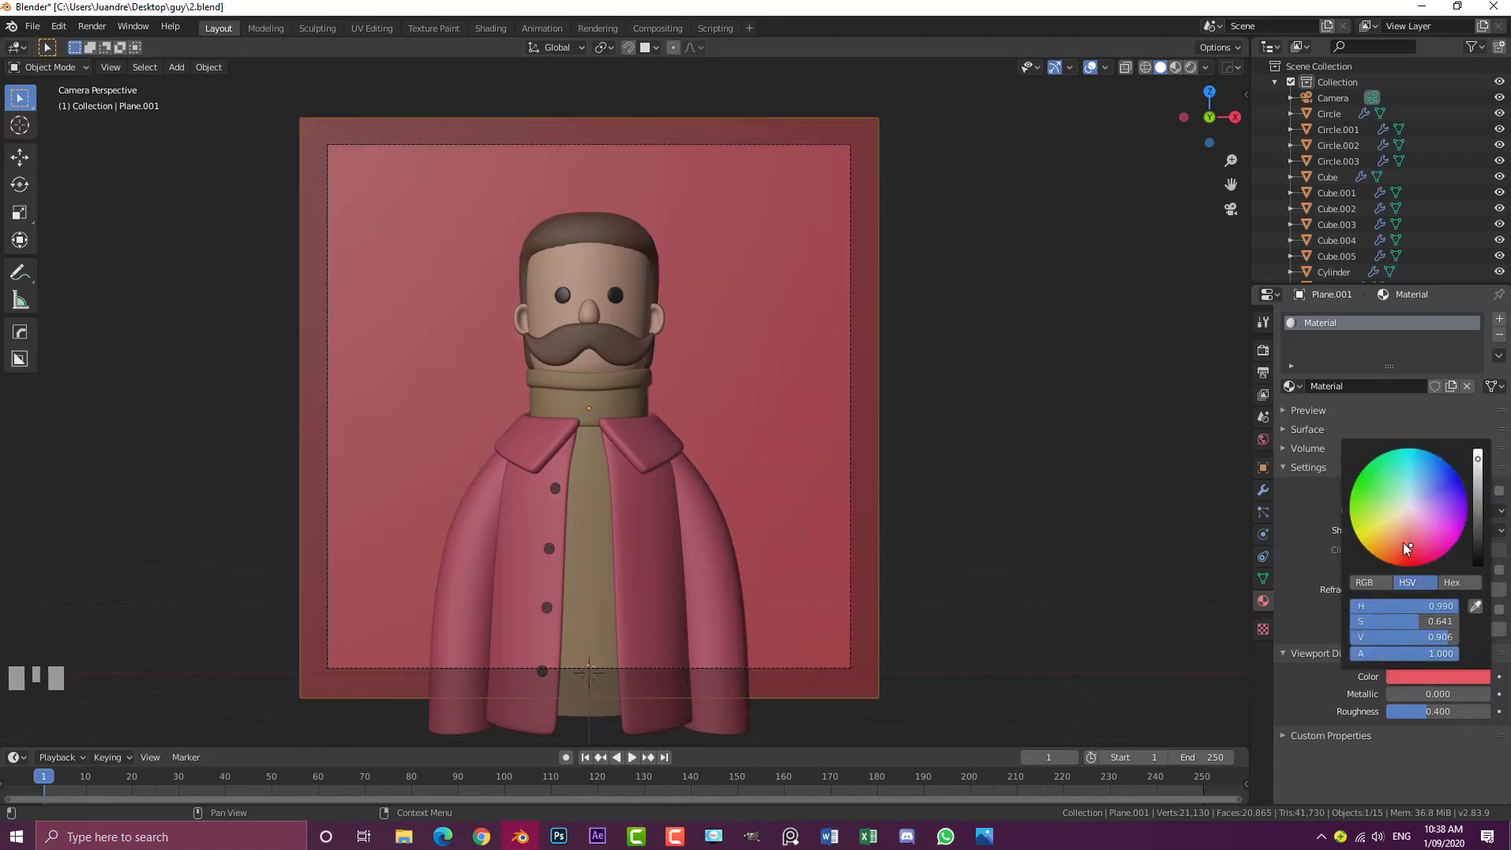
{"action": "left_click", "coordinate": [1381, 559]}
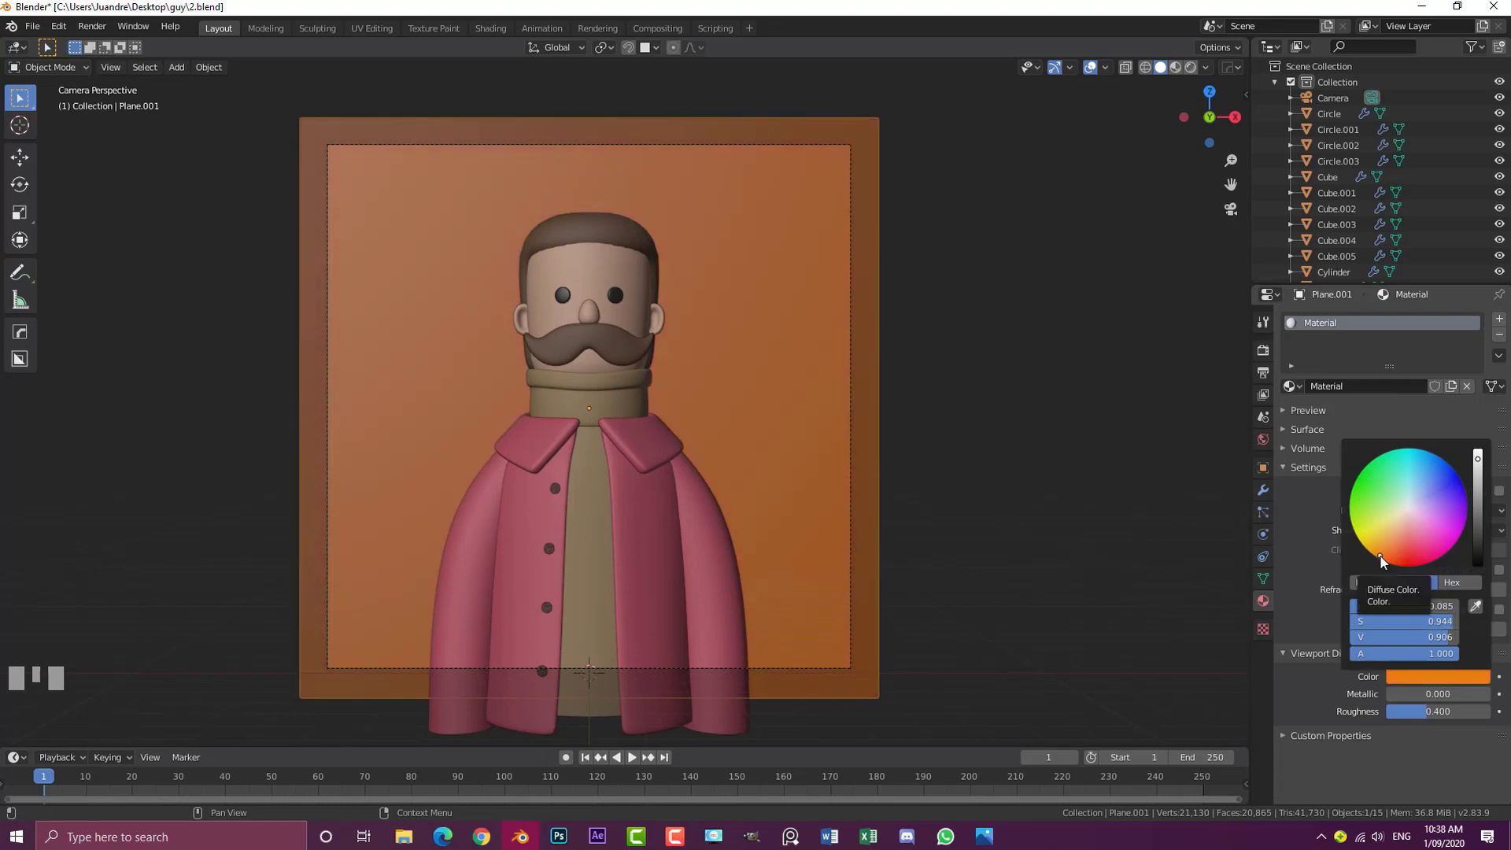
{"action": "left_click", "coordinate": [1379, 546]}
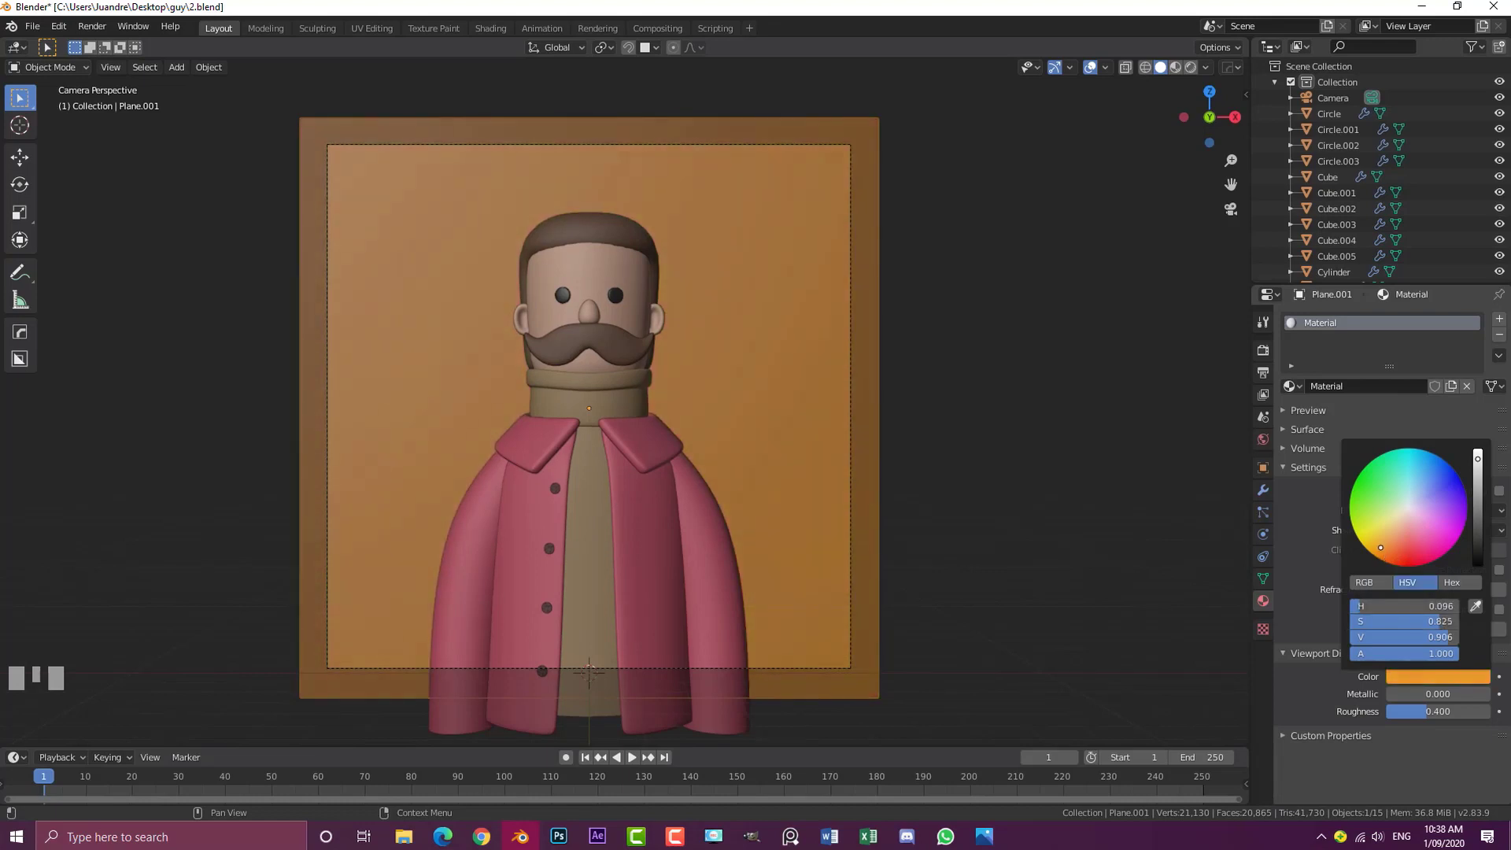
{"action": "left_click", "coordinate": [1455, 680]}
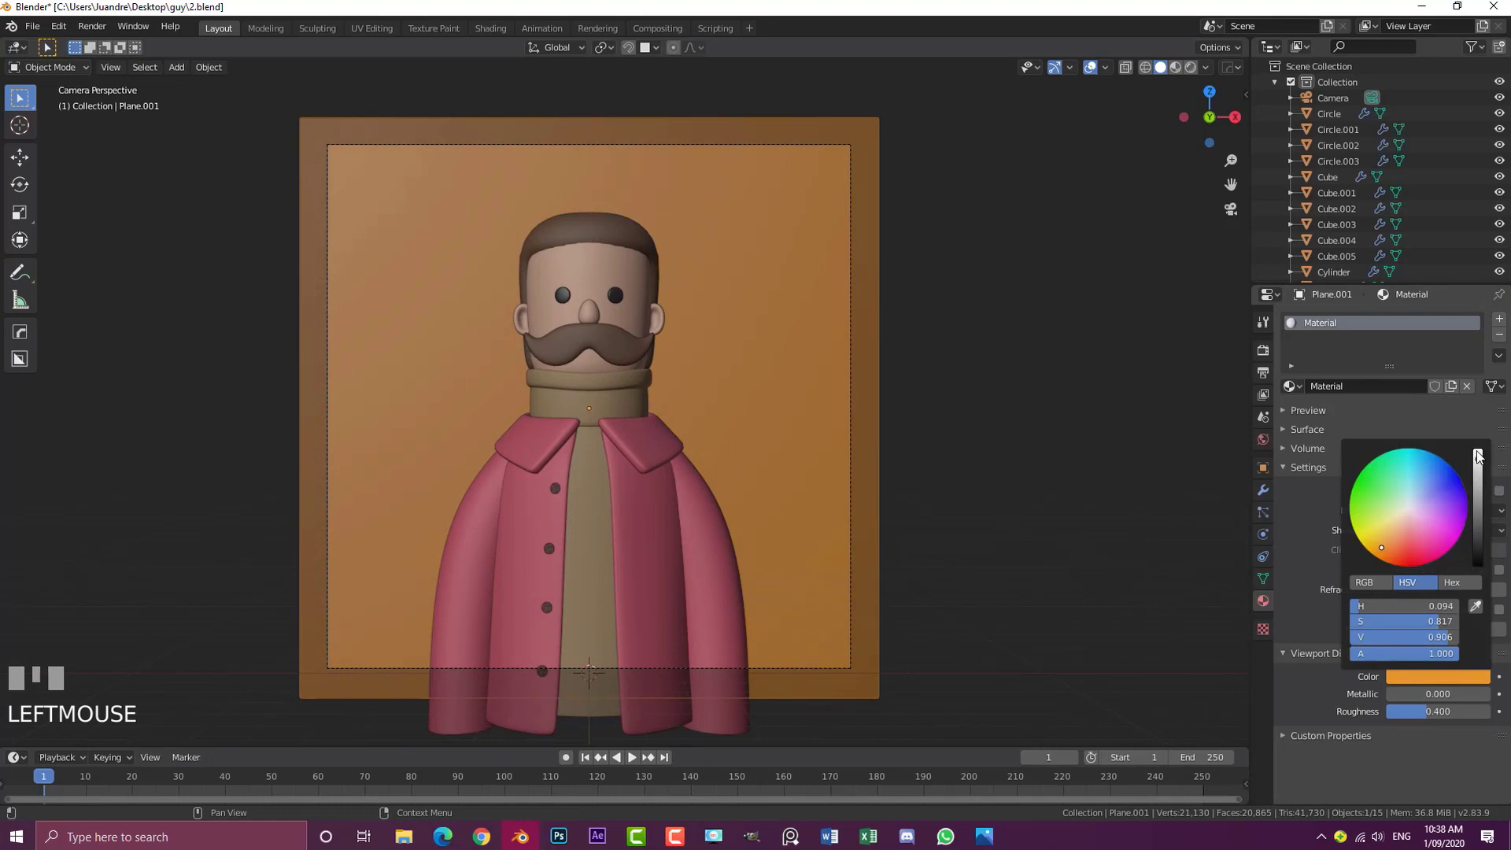
Set the plane material's viewport roughness to 1.000, rename the material backdrop and deselect the plane
{"action": "left_click_drag", "start_coordinate": [1394, 713], "coordinate": [1482, 701]}
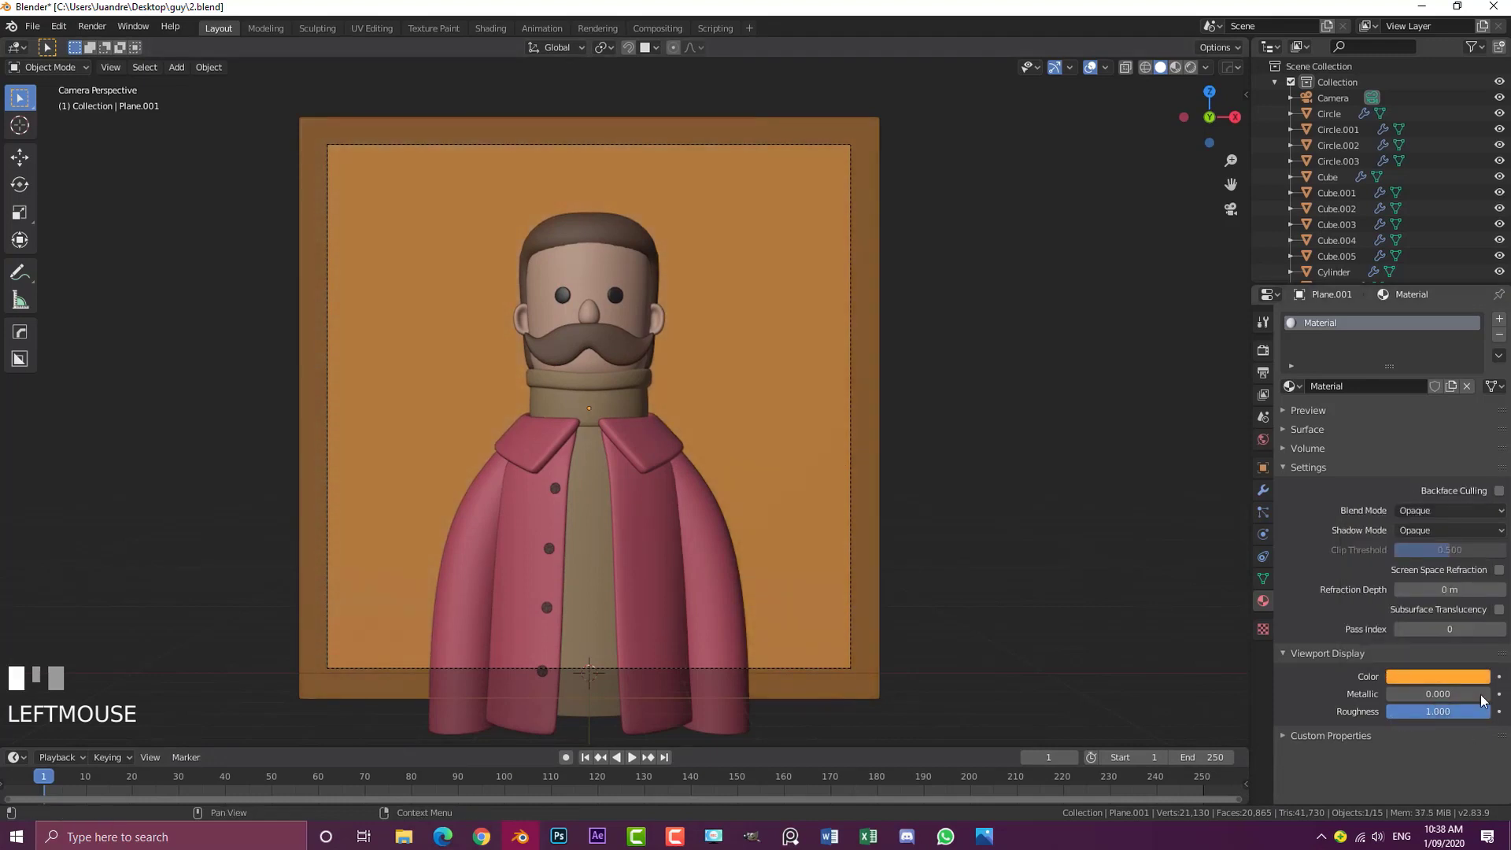
{"action": "left_click", "coordinate": [1354, 390]}
{"action": "type", "text": "backdrop"}
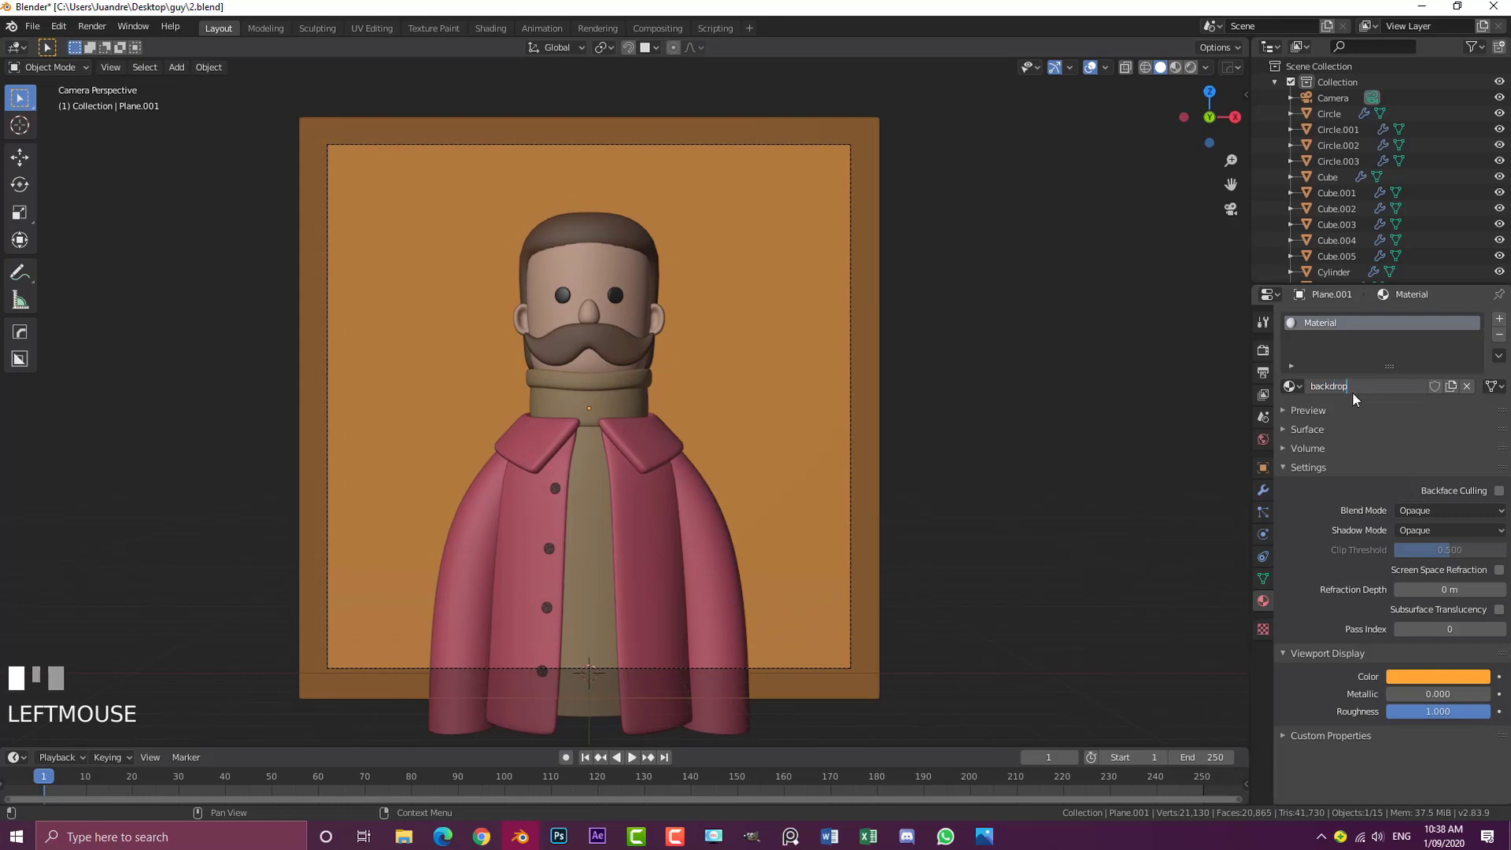
{"action": "key", "text": "Return"}
{"action": "scroll", "coordinate": [756, 331], "scroll_direction": "down", "scroll_amount": 2}
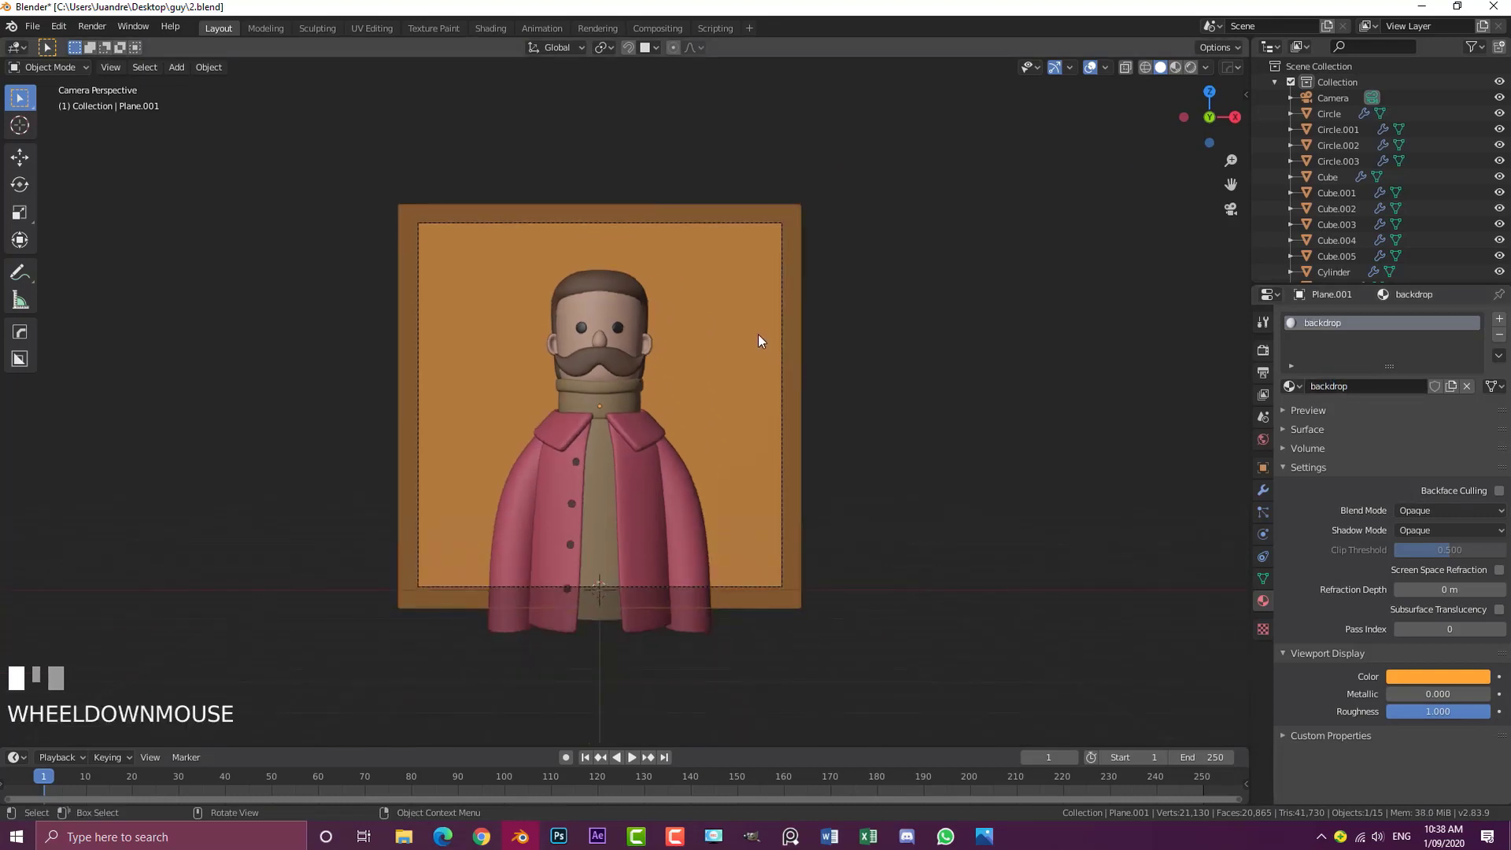
{"action": "key", "text": "alt+a"}
Change the jacket material's viewport colour to orange-red and deselect the collar
{"action": "scroll", "coordinate": [708, 409], "scroll_direction": "up", "scroll_amount": 2}
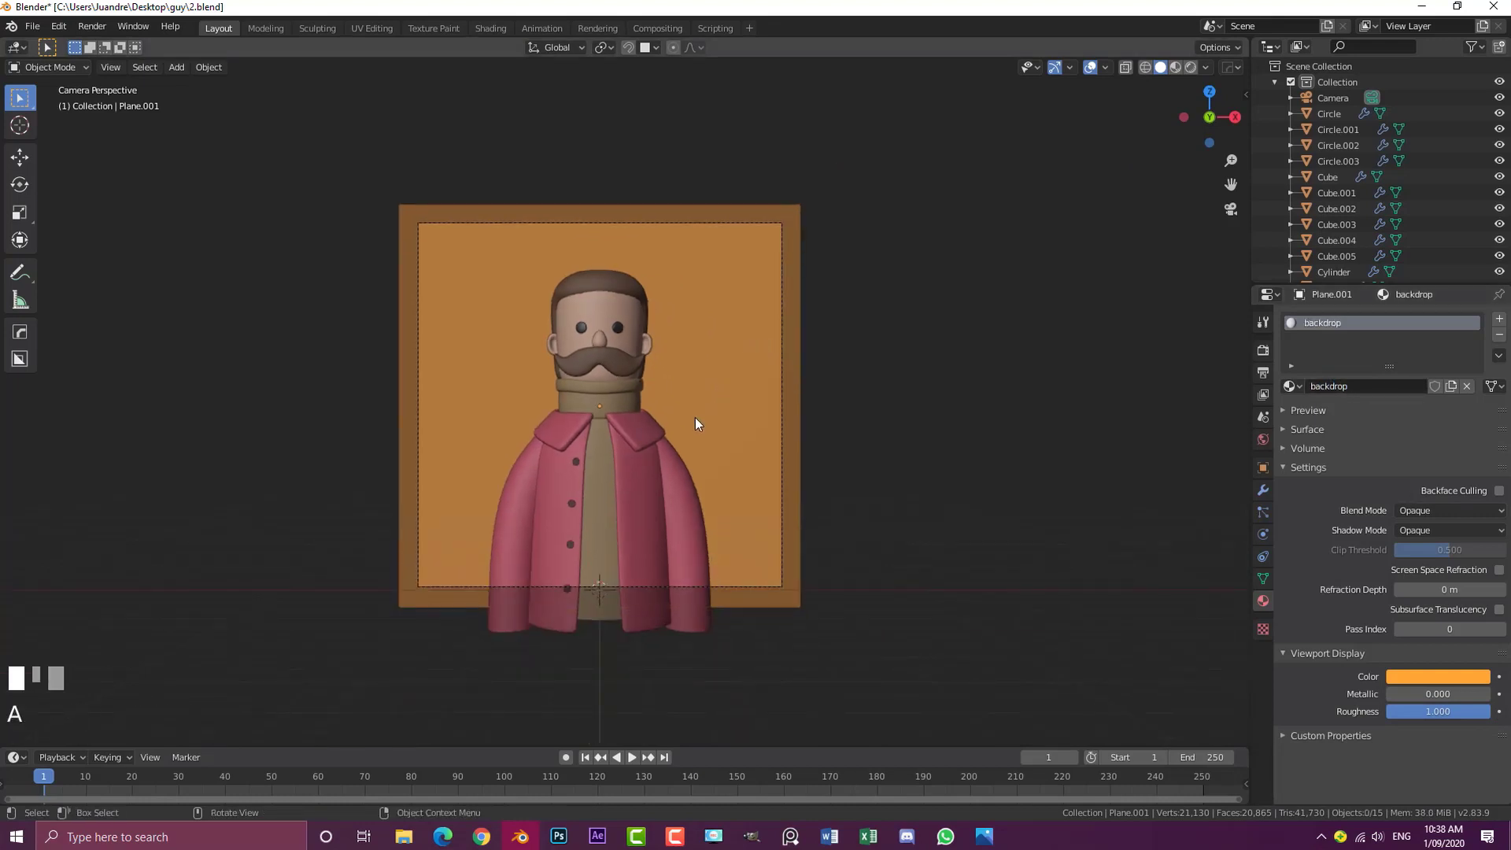
{"action": "left_click", "coordinate": [651, 450]}
{"action": "left_click", "coordinate": [1452, 714]}
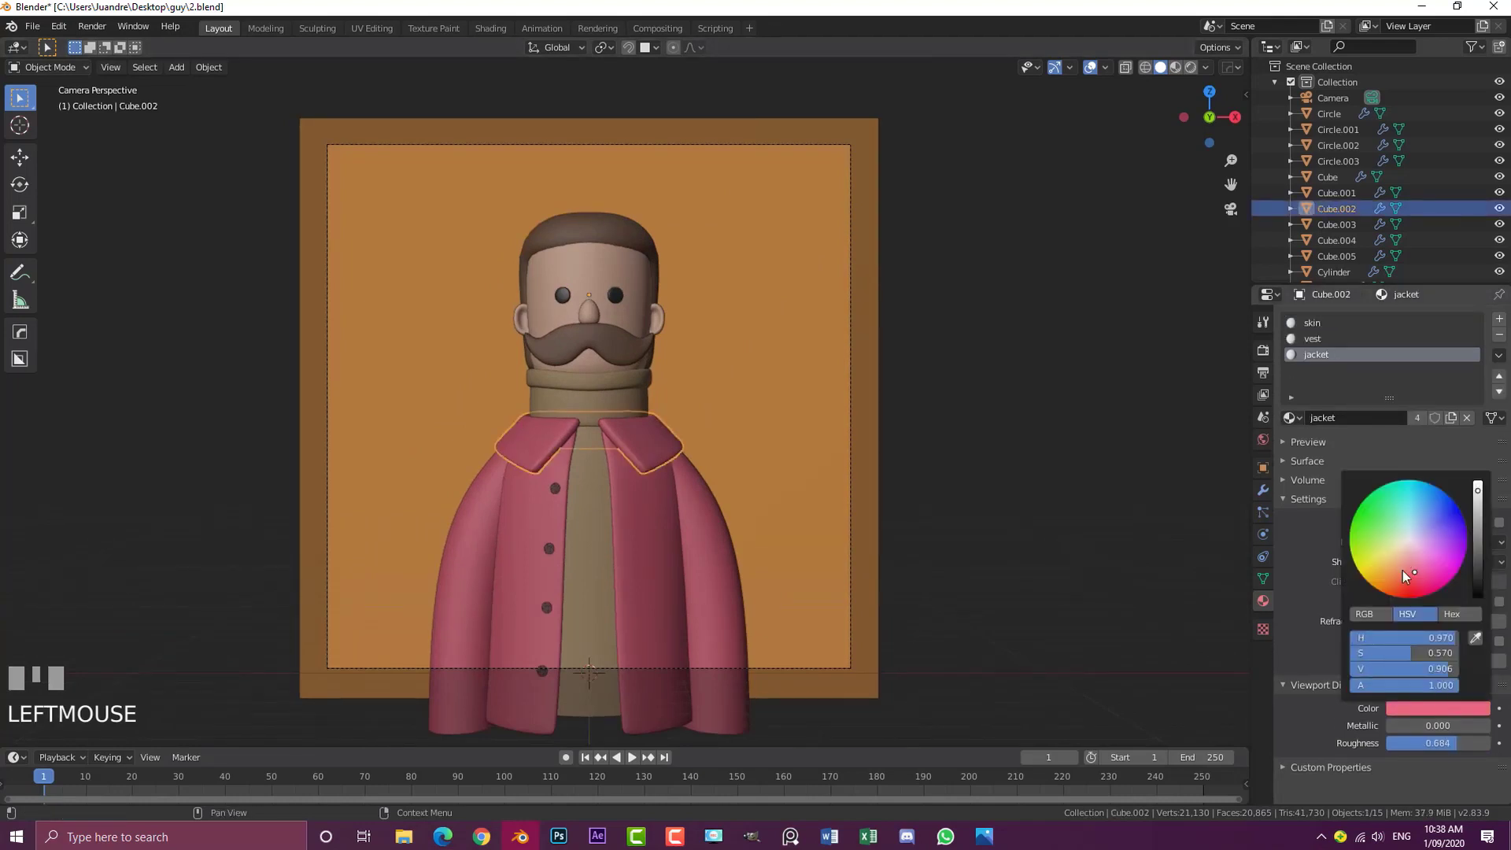
{"action": "left_click", "coordinate": [1401, 586]}
{"action": "key", "text": "alt+a"}
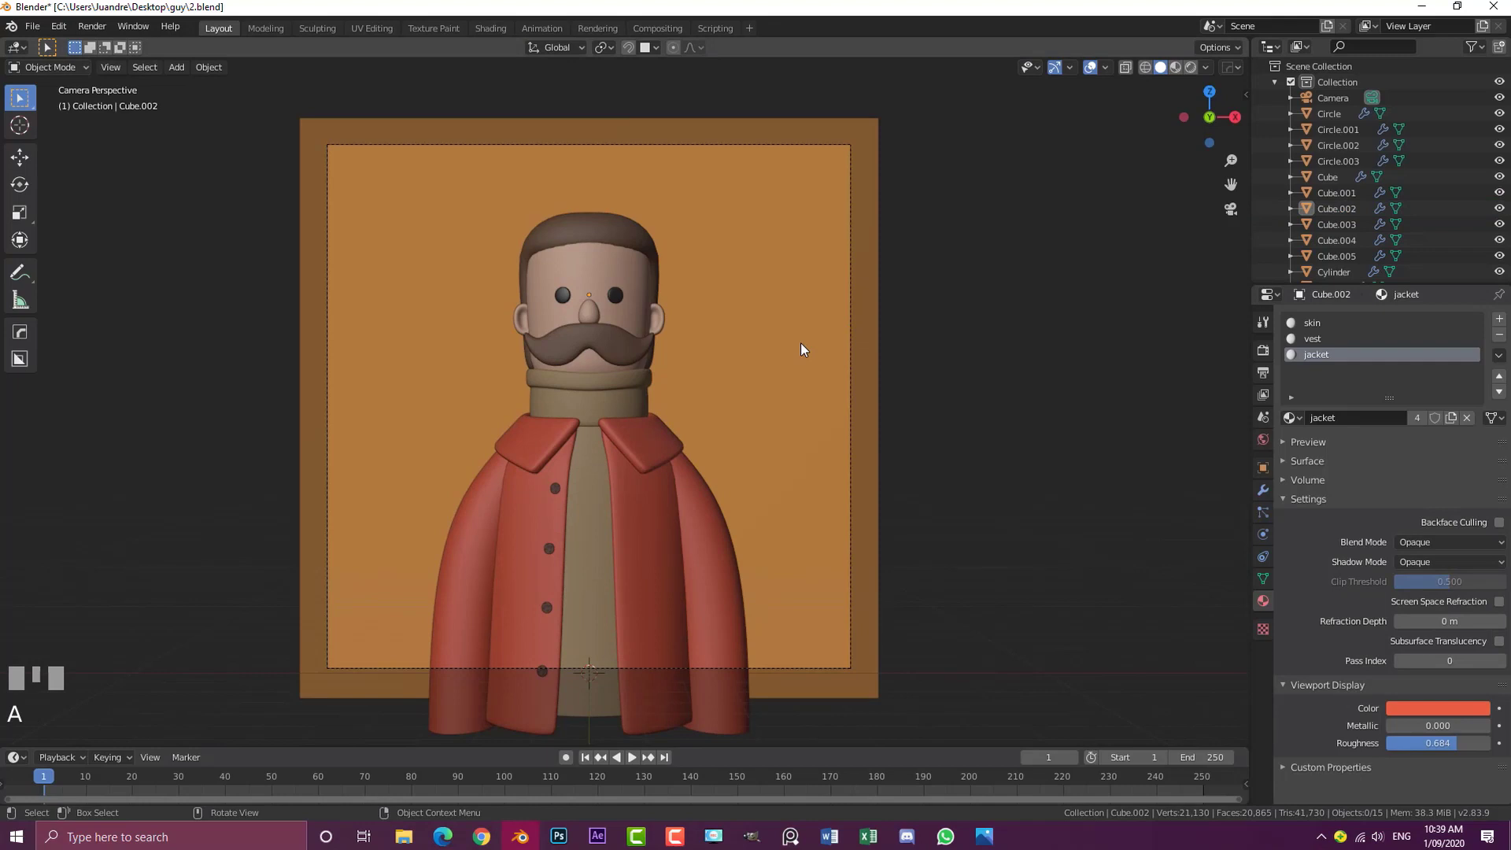
Enlarge the character's ears slightly and deselect them
{"action": "scroll", "coordinate": [648, 301], "scroll_direction": "up", "scroll_amount": 4}
{"action": "left_click", "coordinate": [697, 230]}
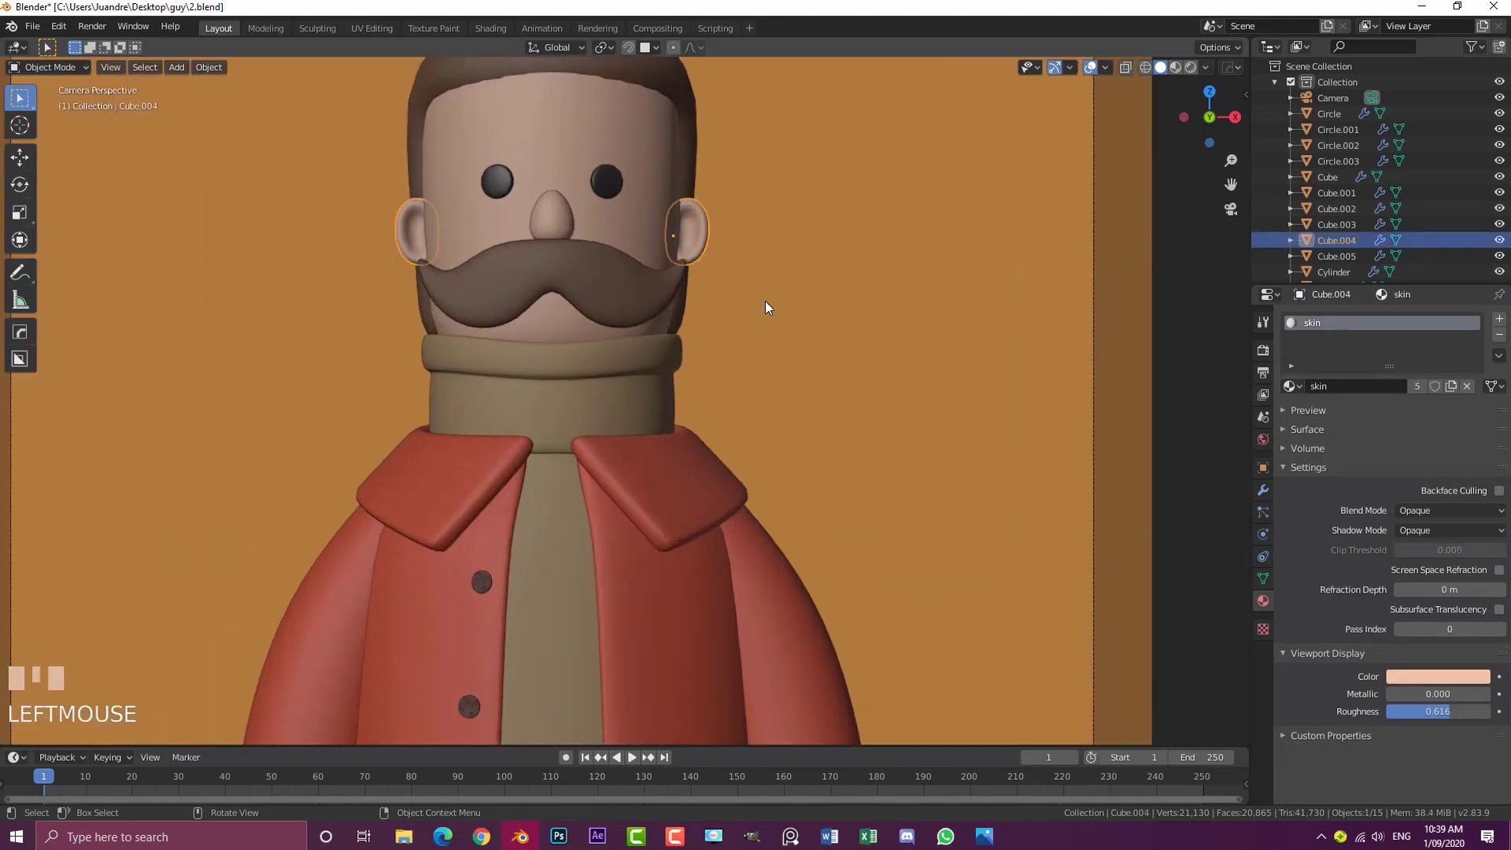
{"action": "key", "text": "s"}
{"action": "left_click", "coordinate": [783, 319]}
{"action": "left_click", "coordinate": [782, 319]}
{"action": "scroll", "coordinate": [782, 320], "scroll_direction": "down", "scroll_amount": 2}
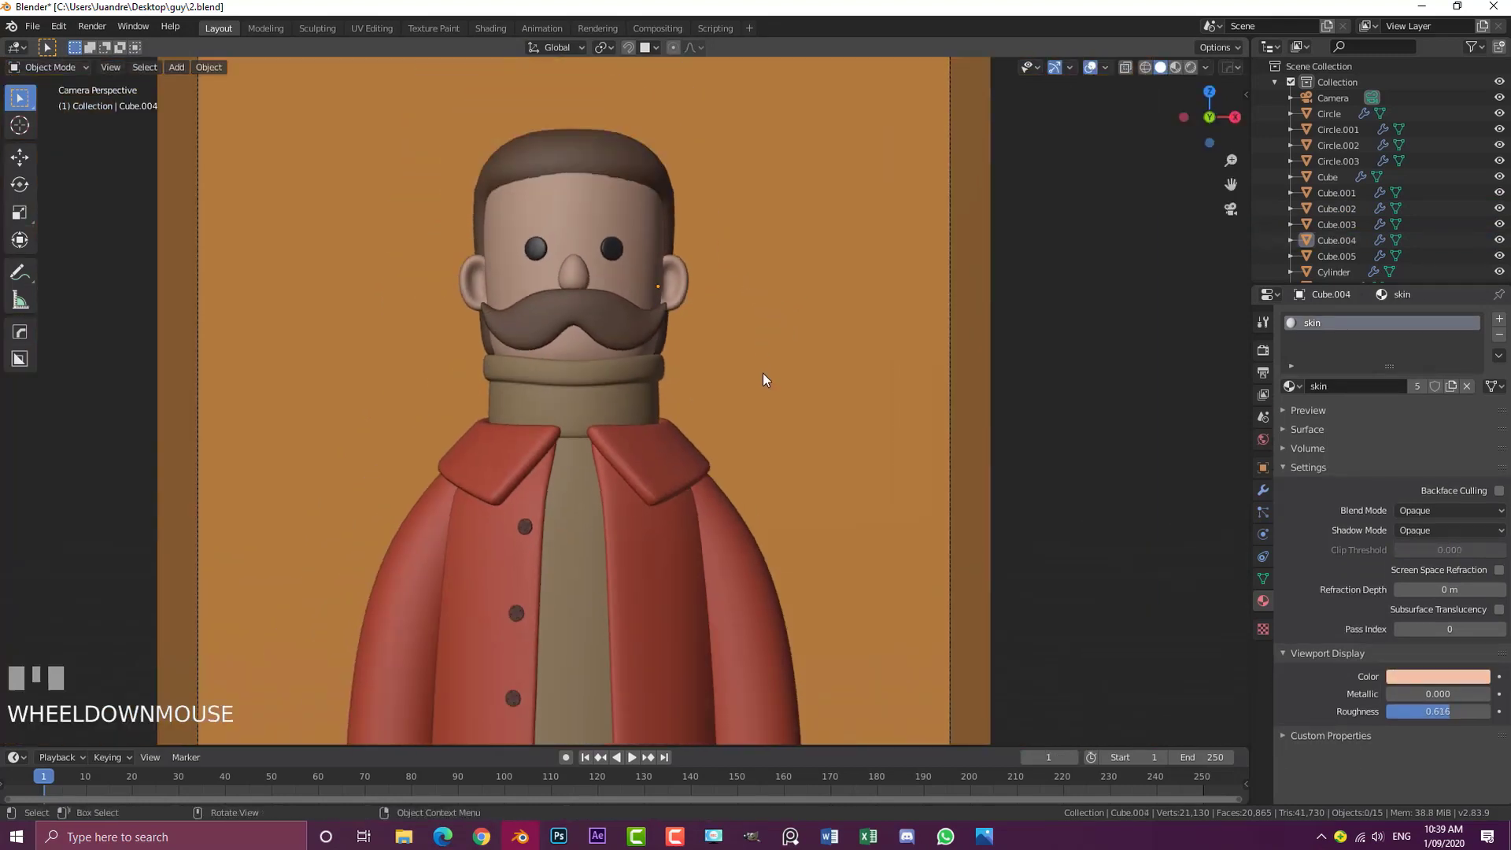
{"action": "scroll", "coordinate": [763, 373], "scroll_direction": "down", "scroll_amount": 1}
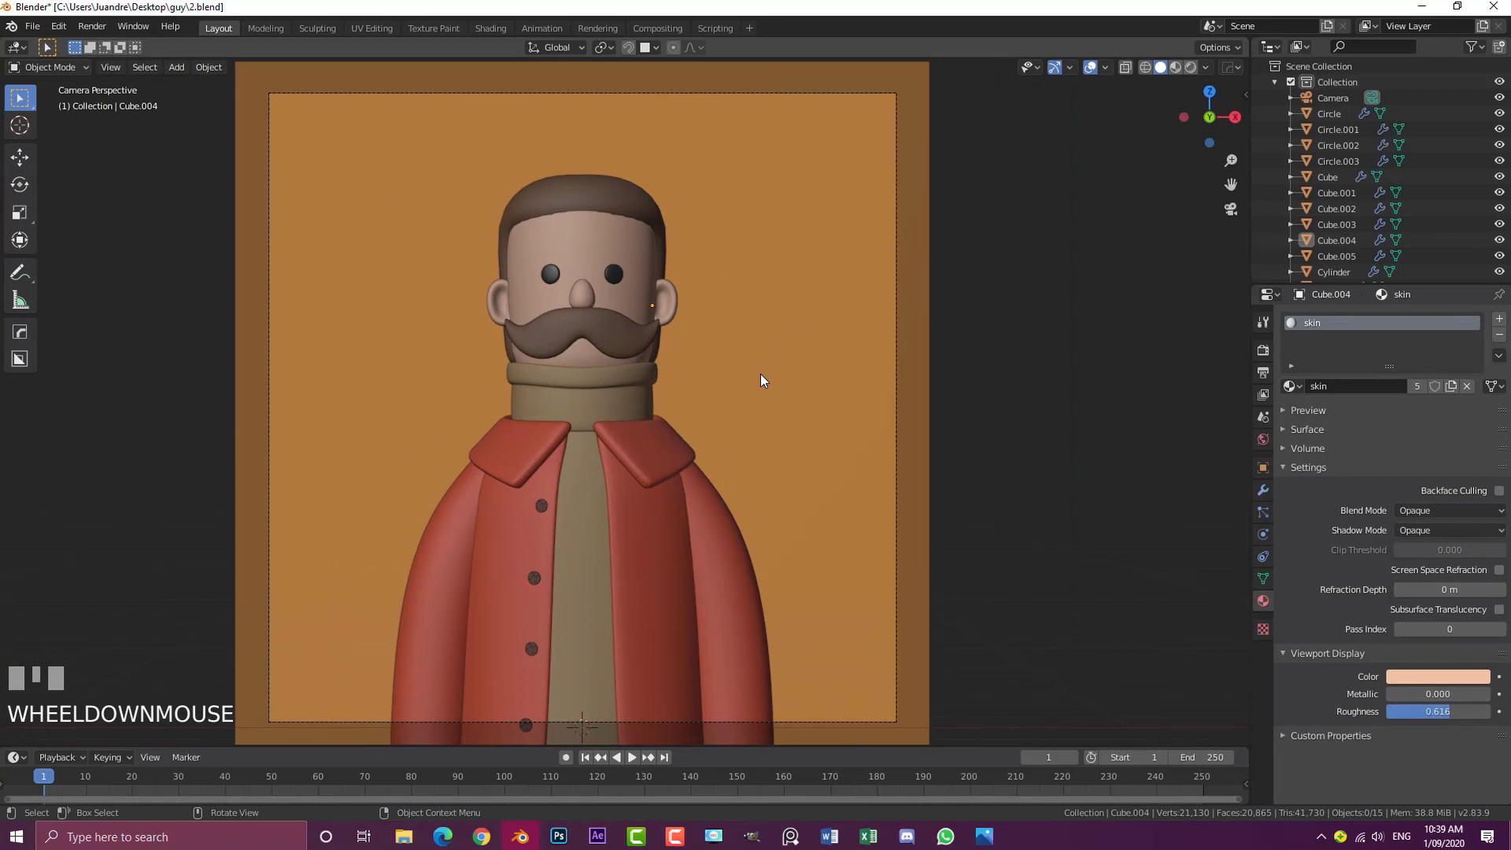
{"action": "middle_click_drag", "start_coordinate": [775, 419], "coordinate": [756, 442], "text": "shift"}
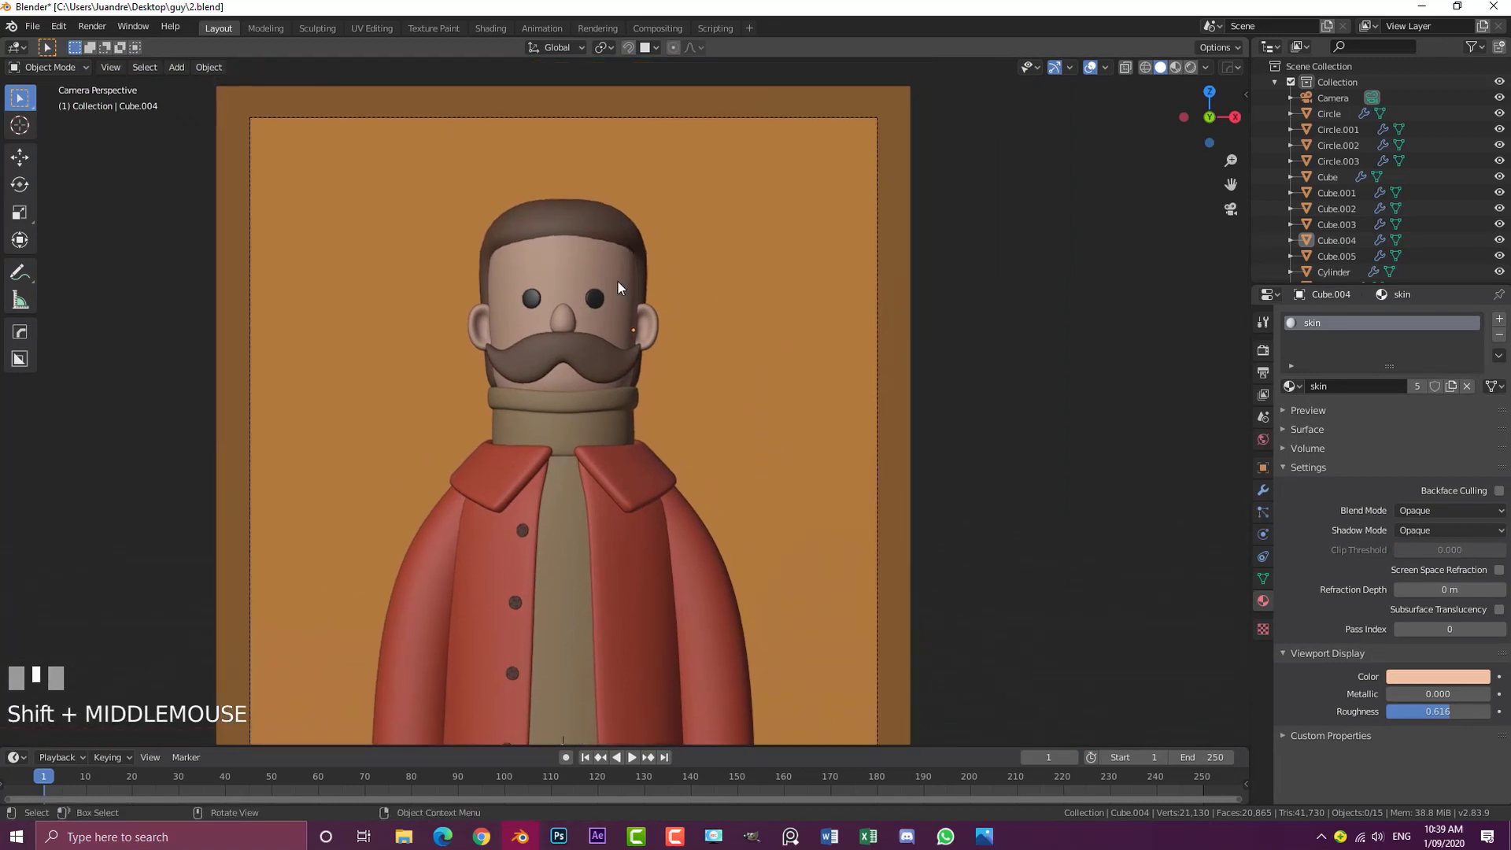
{"action": "middle_click_drag", "start_coordinate": [606, 296], "coordinate": [653, 300], "text": "shift"}
Open the moustache mesh for editing in a front wireframe view with edge selection
{"action": "key", "text": "KP_1"}
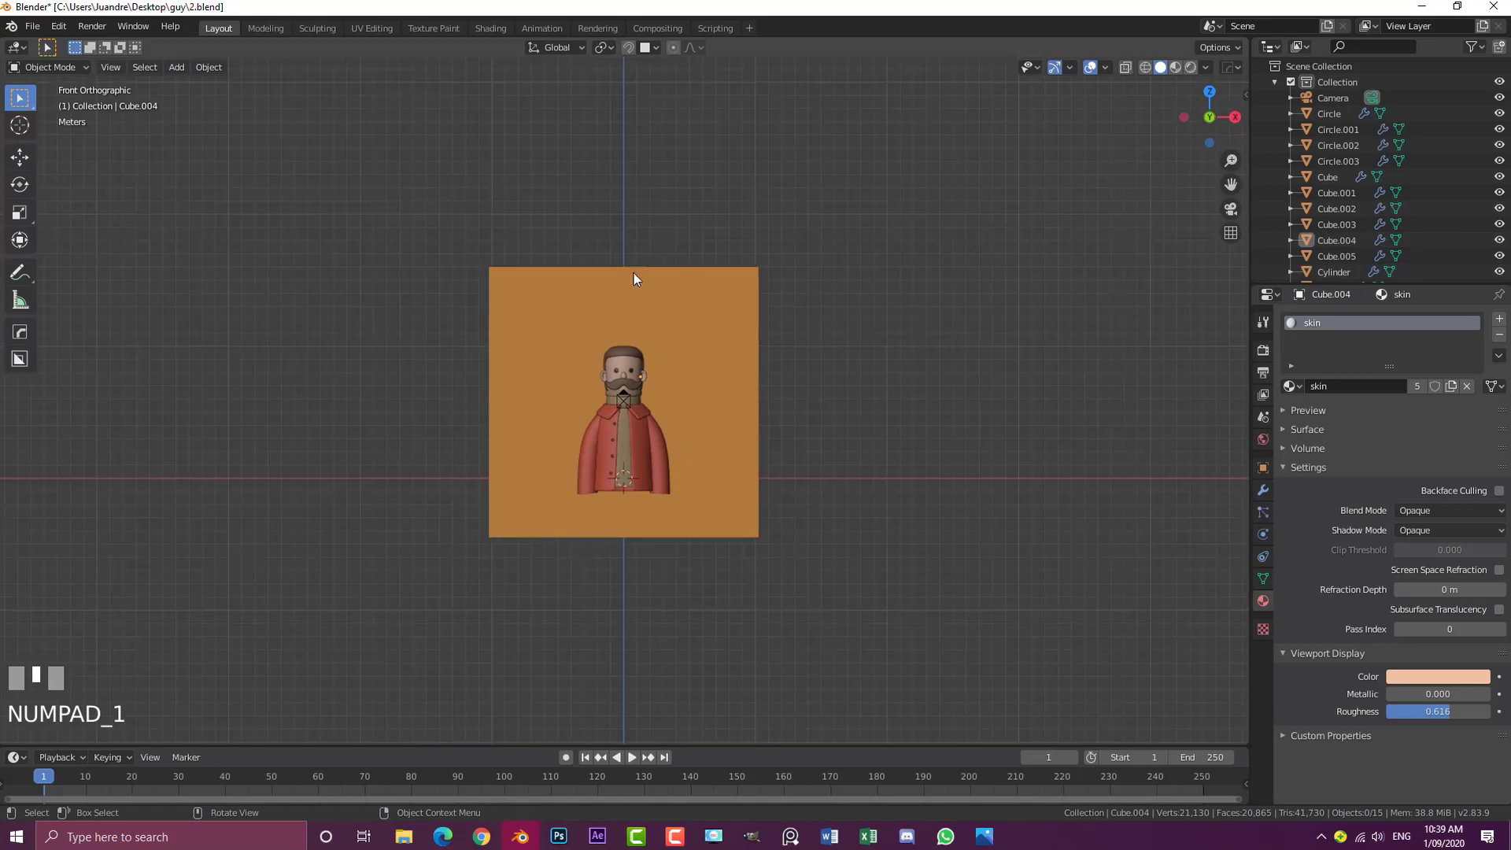
{"action": "scroll", "coordinate": [635, 272], "scroll_direction": "up", "scroll_amount": 3}
{"action": "scroll", "coordinate": [641, 339], "scroll_direction": "up", "scroll_amount": 2}
{"action": "left_click", "coordinate": [618, 489]}
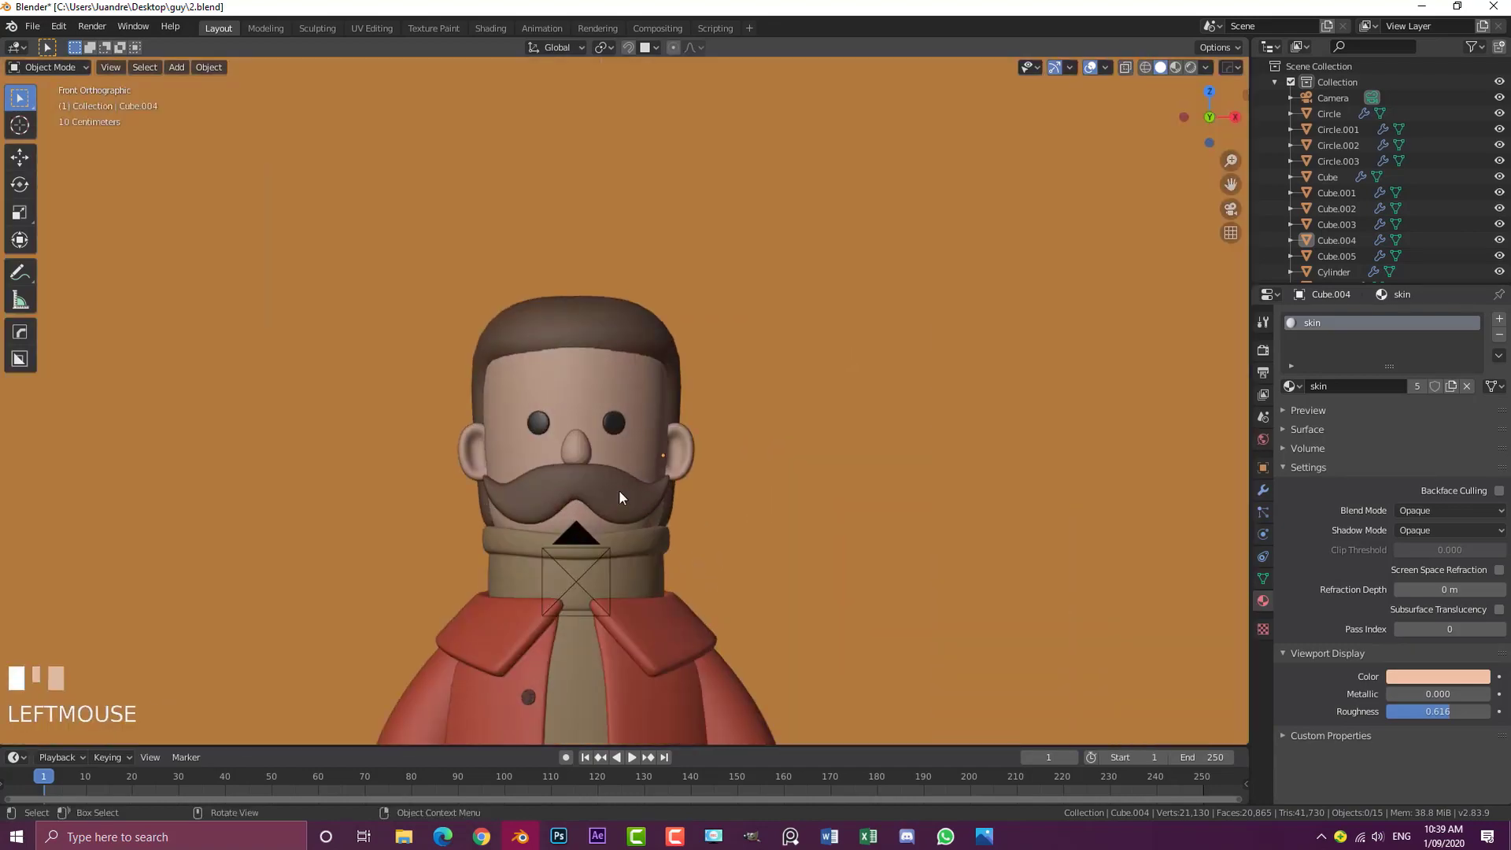
{"action": "key", "text": "Tab"}
{"action": "scroll", "coordinate": [616, 499], "scroll_direction": "up", "scroll_amount": 4}
{"action": "middle_click_drag", "start_coordinate": [626, 522], "coordinate": [603, 425], "text": "shift"}
{"action": "key", "text": "z"}
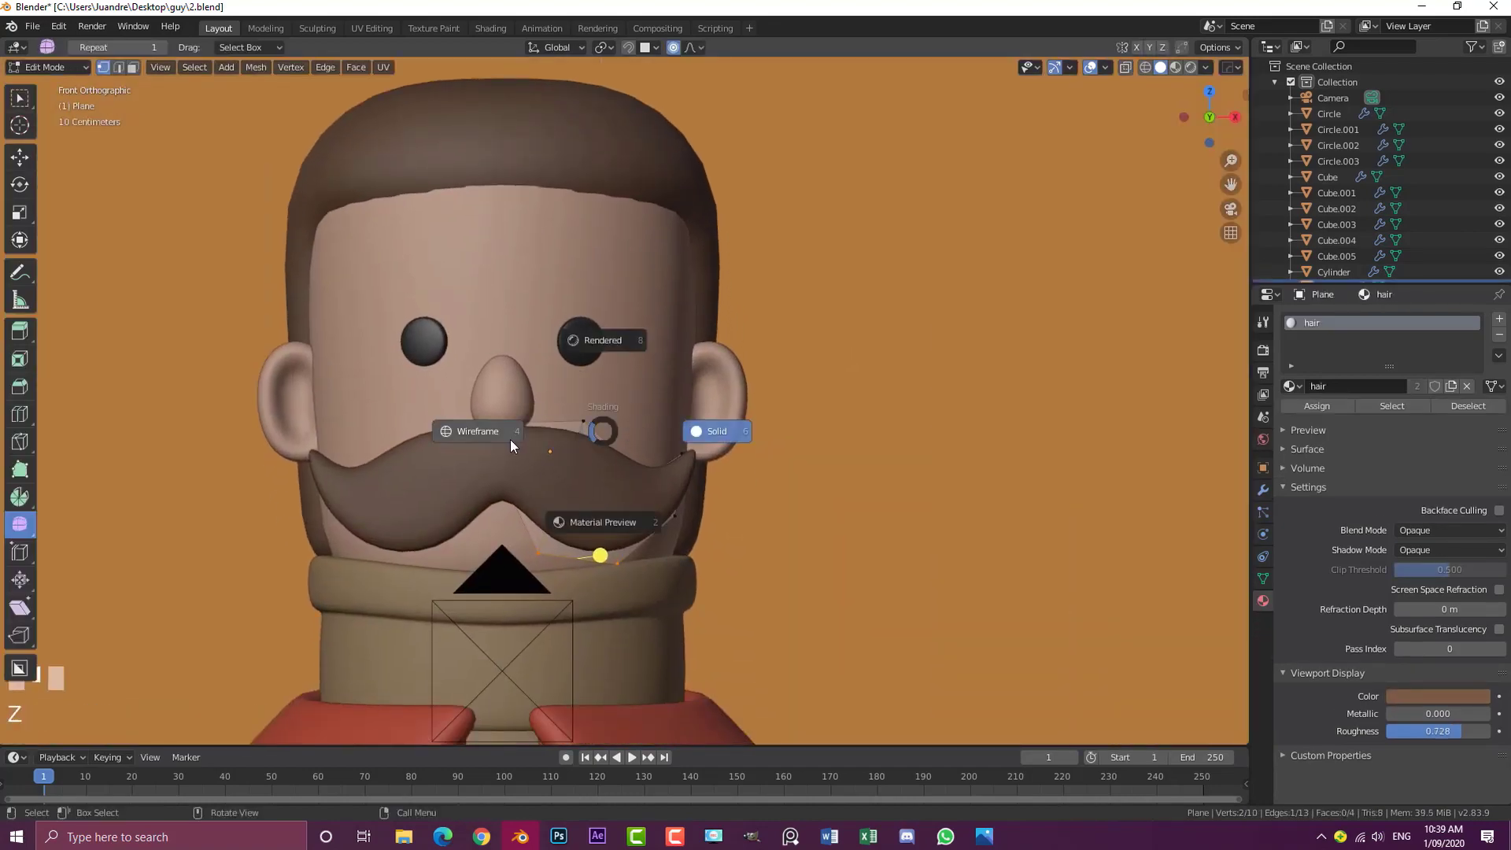
{"action": "left_click", "coordinate": [507, 439]}
{"action": "left_click", "coordinate": [119, 67]}
Duplicate one upper edge of the moustache, place it above the eye, rotate it nearly level and return to solid shading
{"action": "left_click", "coordinate": [613, 452]}
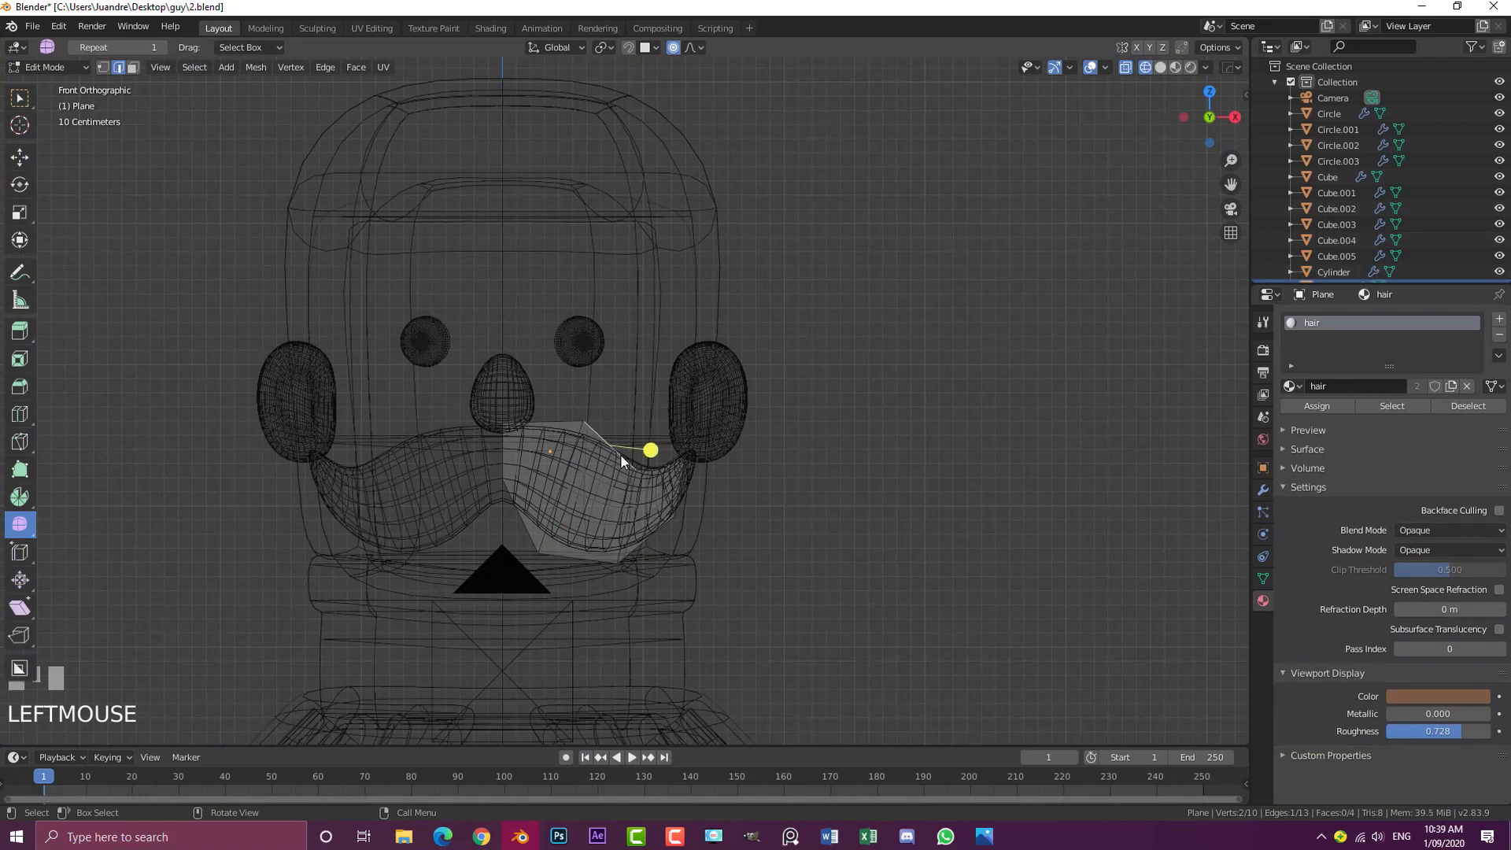
{"action": "scroll", "coordinate": [622, 482], "scroll_direction": "up", "scroll_amount": 1}
{"action": "key", "text": "shift+d"}
{"action": "left_click", "coordinate": [625, 220]}
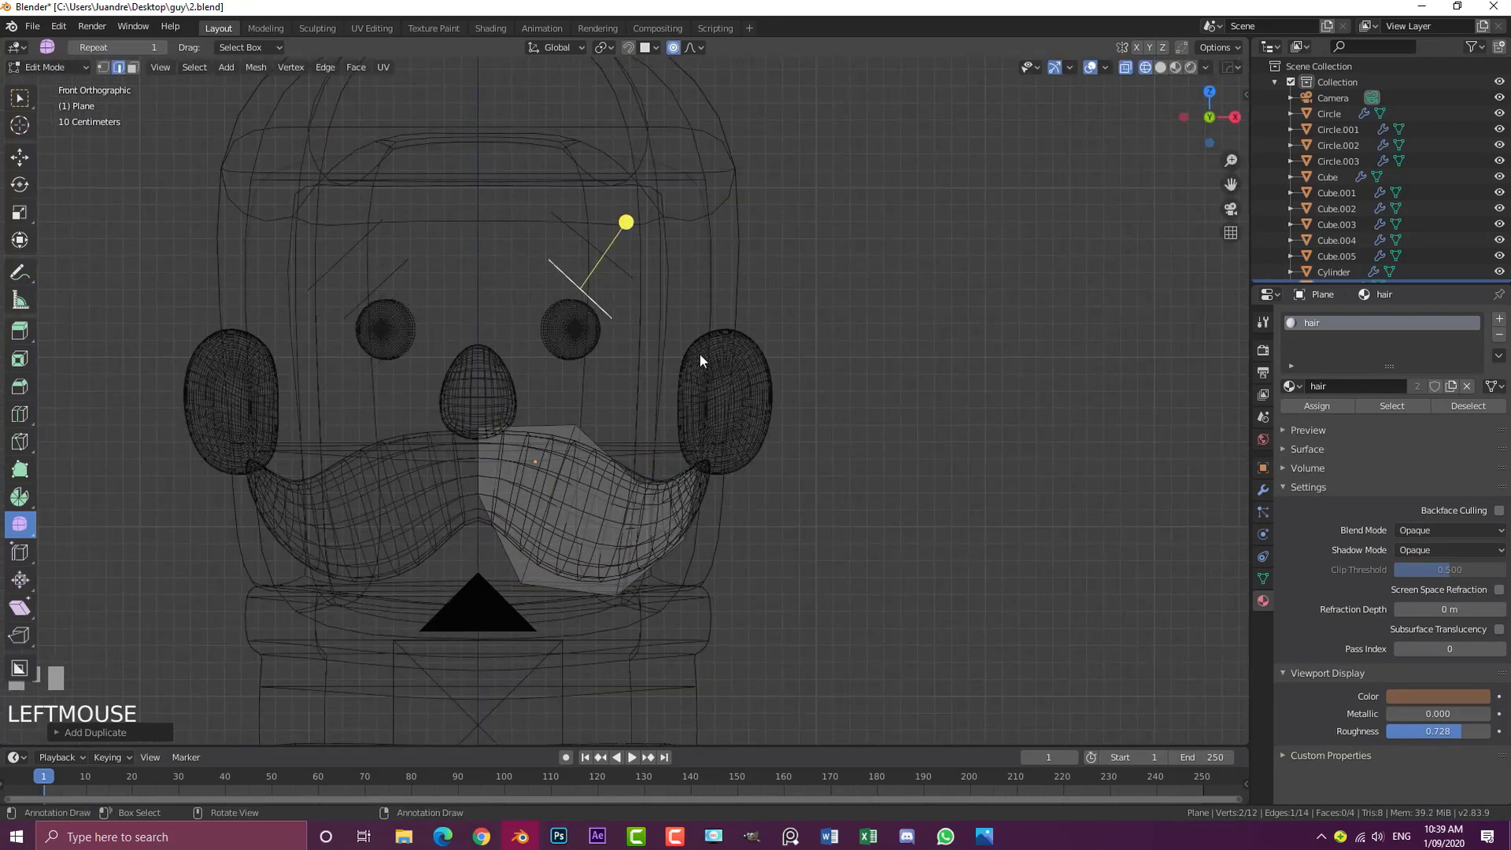
{"action": "key", "text": "r"}
{"action": "left_click", "coordinate": [697, 269]}
{"action": "key", "text": "z"}
{"action": "left_click", "coordinate": [795, 272]}
Turn off proportional editing and extrude the duplicated edge vertically into a small eyebrow face
{"action": "left_click", "coordinate": [674, 49]}
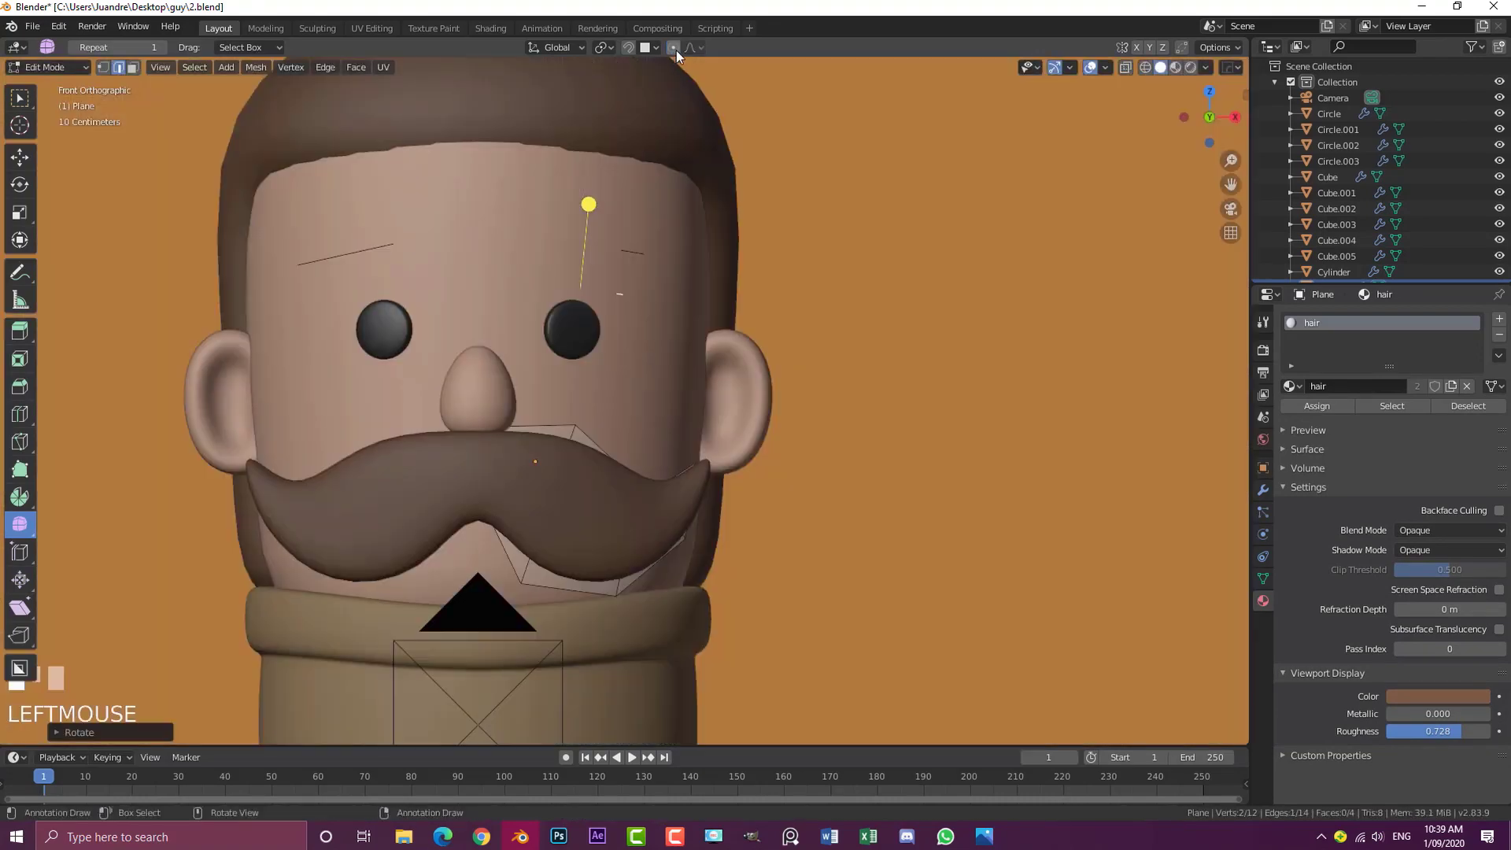
{"action": "middle_click_drag", "start_coordinate": [635, 226], "coordinate": [565, 352], "text": "shift"}
{"action": "key", "text": "e"}
{"action": "key", "text": "z"}
{"action": "left_click", "coordinate": [634, 279]}
{"action": "scroll", "coordinate": [552, 334], "scroll_direction": "down", "scroll_amount": 3}
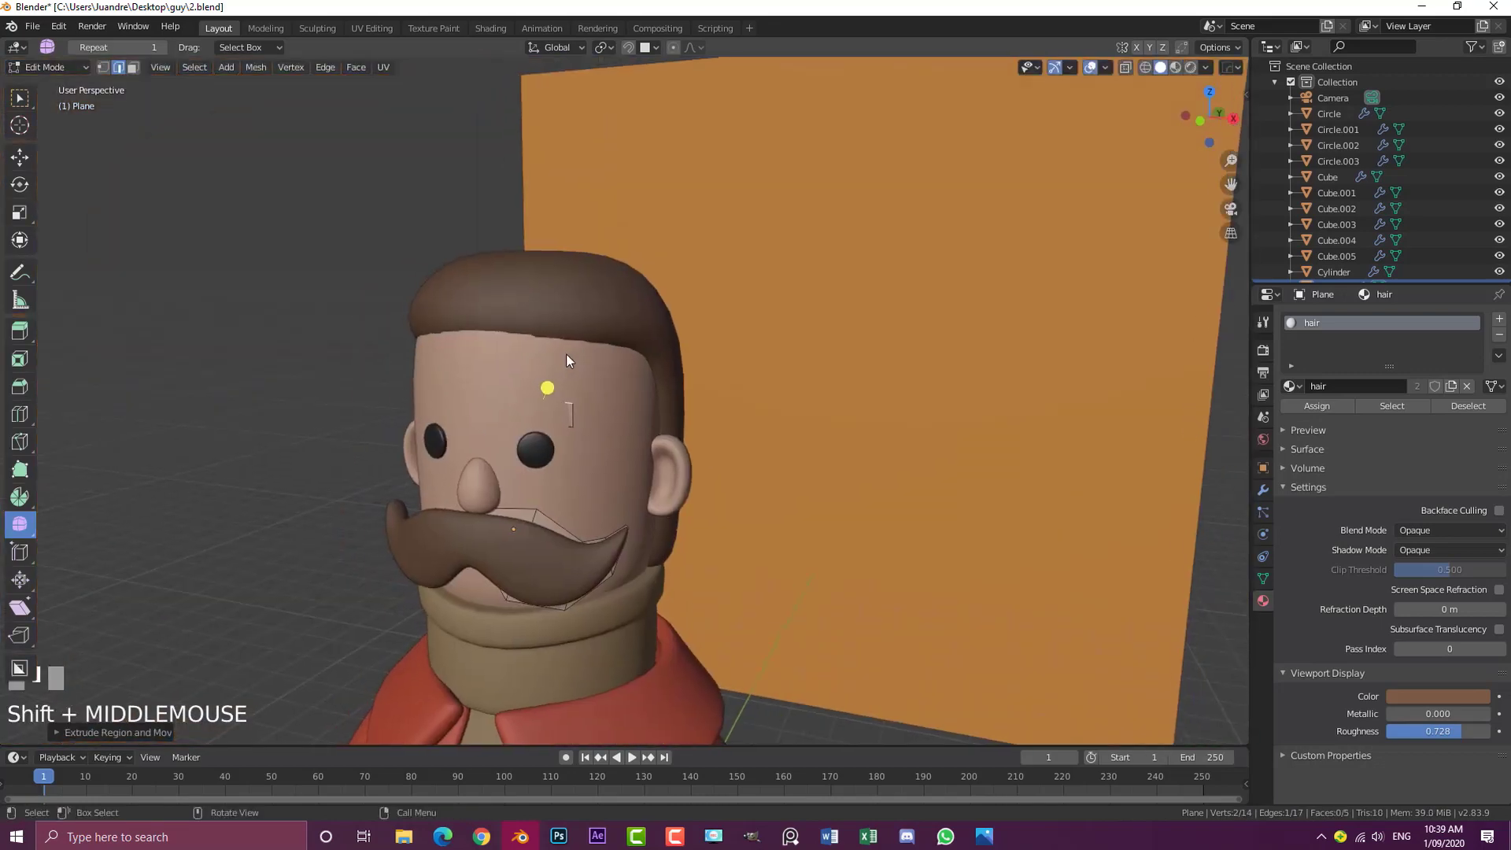
Select the whole linked eyebrow face and move it about 0.2 m forward, out in front of the face
{"action": "key", "text": "ctrl+l"}
{"action": "middle_click_drag", "start_coordinate": [872, 357], "coordinate": [642, 419]}
{"action": "key", "text": "g"}
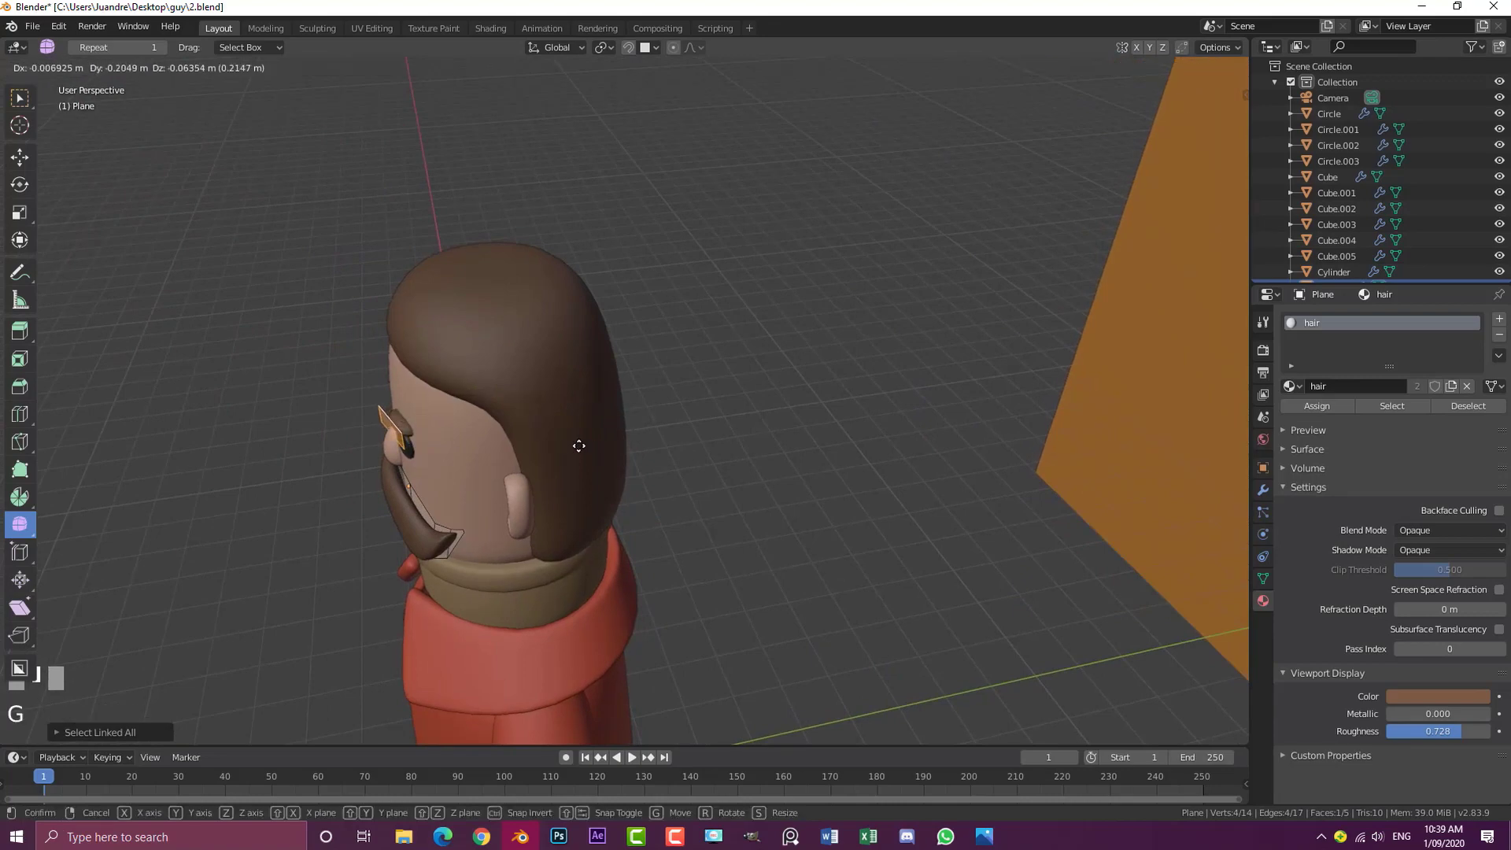
{"action": "left_click", "coordinate": [570, 475], "text": "shift"}
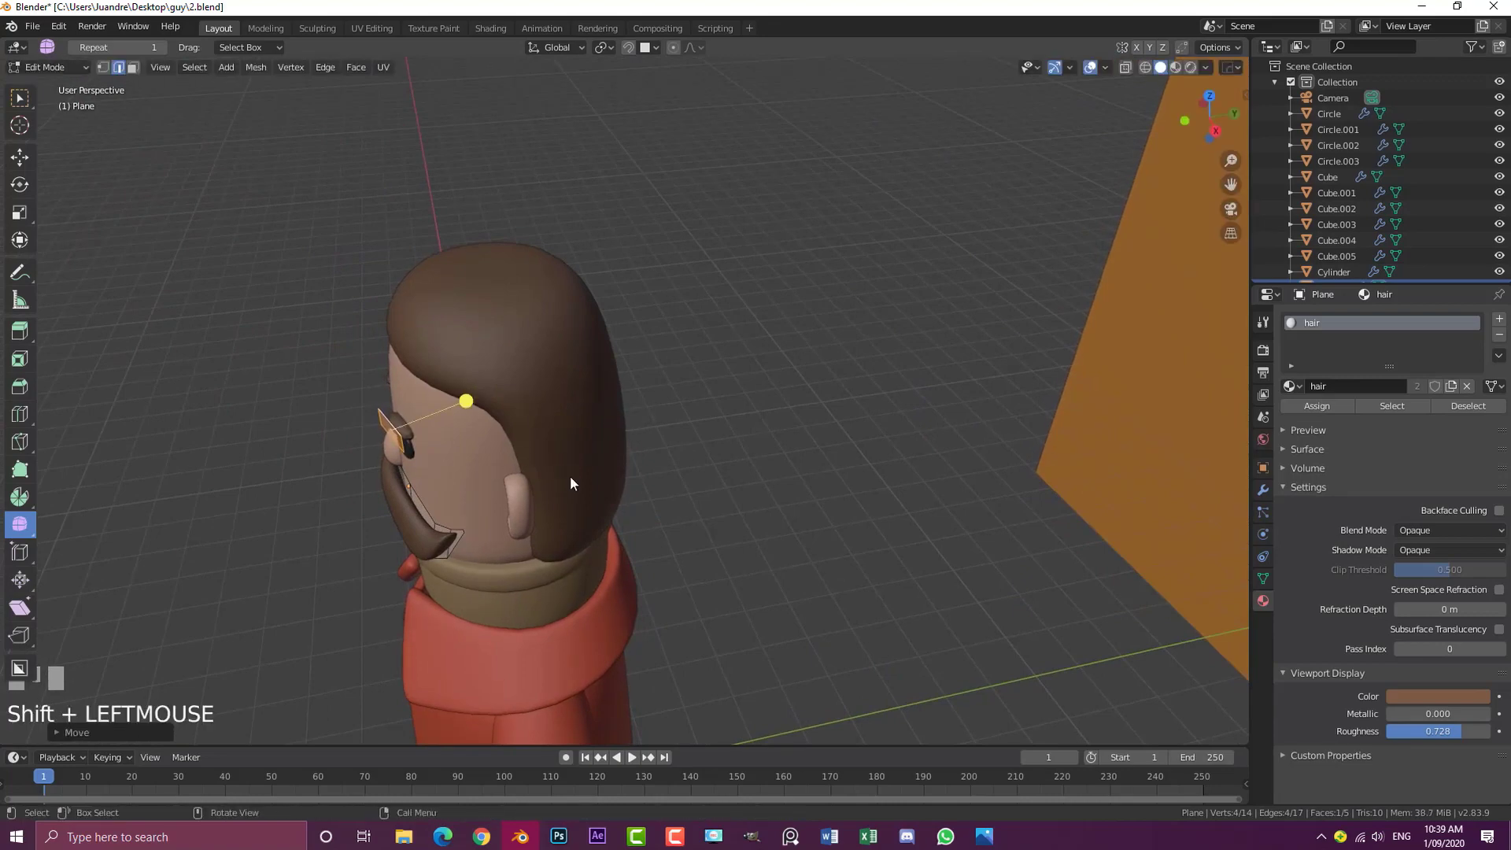
Tilt the eyebrow's outer edge, extrude it outward and down past the eye, and scale the new end edge smaller
{"action": "key", "text": "KP_1"}
{"action": "scroll", "coordinate": [664, 398], "scroll_direction": "up", "scroll_amount": 5}
{"action": "left_click", "coordinate": [607, 399]}
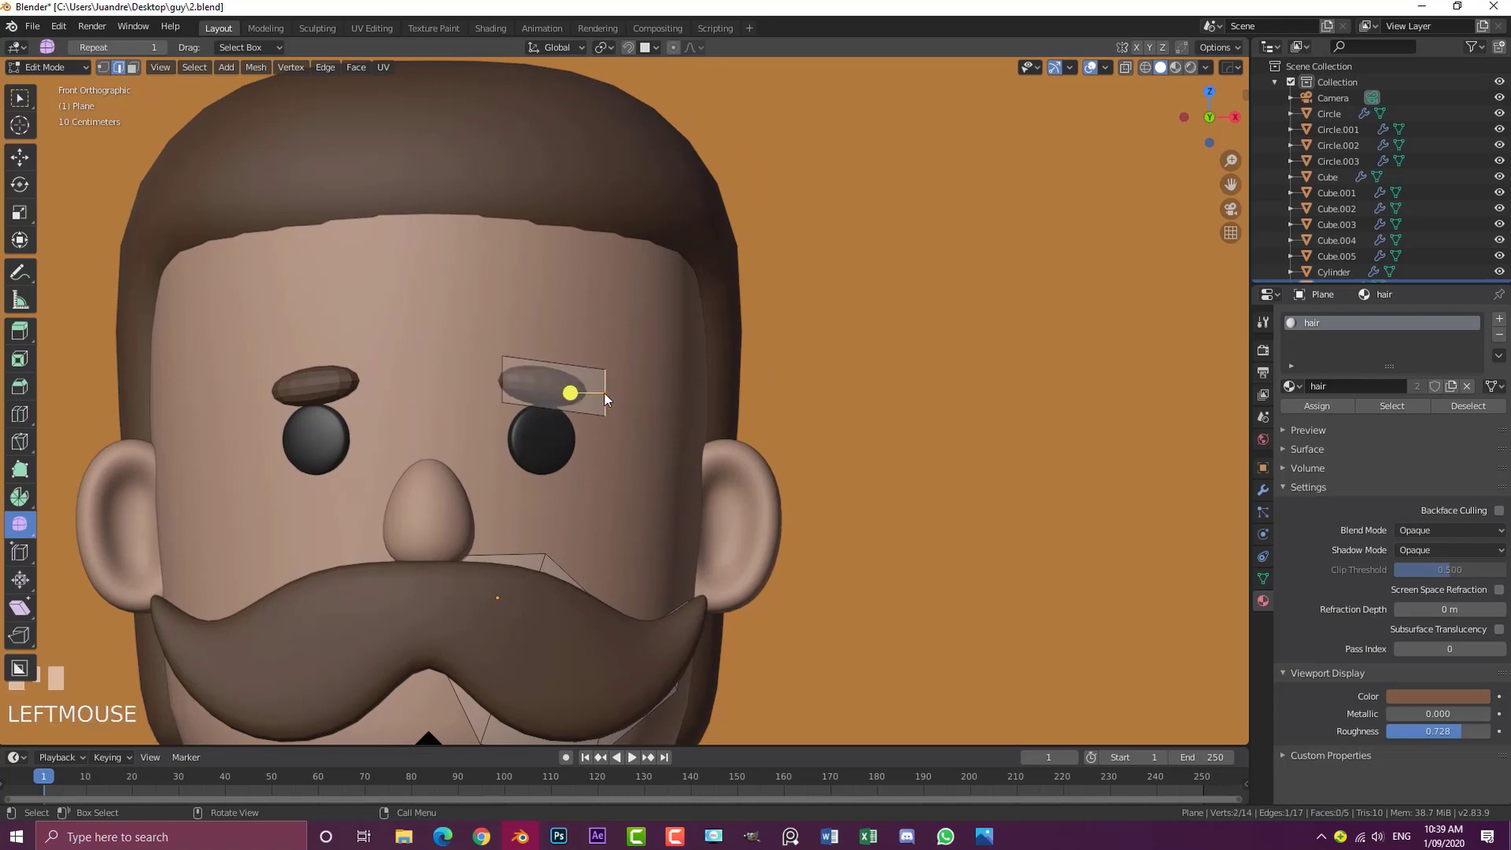
{"action": "key", "text": "r"}
{"action": "left_click", "coordinate": [668, 474]}
{"action": "key", "text": "e"}
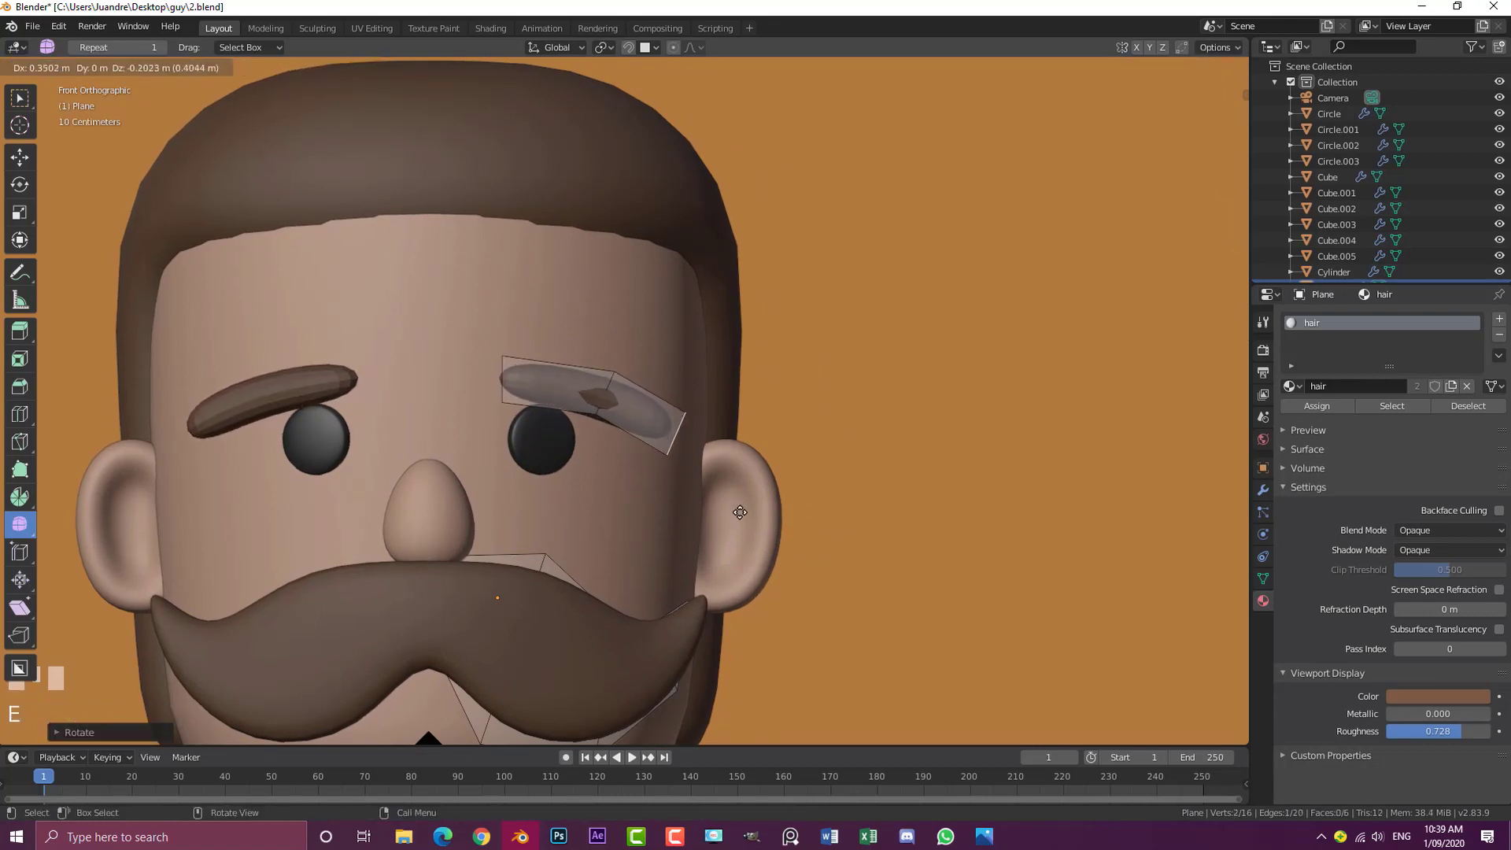
{"action": "left_click", "coordinate": [790, 513]}
{"action": "key", "text": "s"}
{"action": "left_click", "coordinate": [717, 473]}
Move the eyebrow's outer end edge back about 0.3 m along Y to follow the curve of the head
{"action": "middle_click_drag", "start_coordinate": [709, 446], "coordinate": [583, 484]}
{"action": "scroll", "coordinate": [504, 489], "scroll_direction": "down", "scroll_amount": 2}
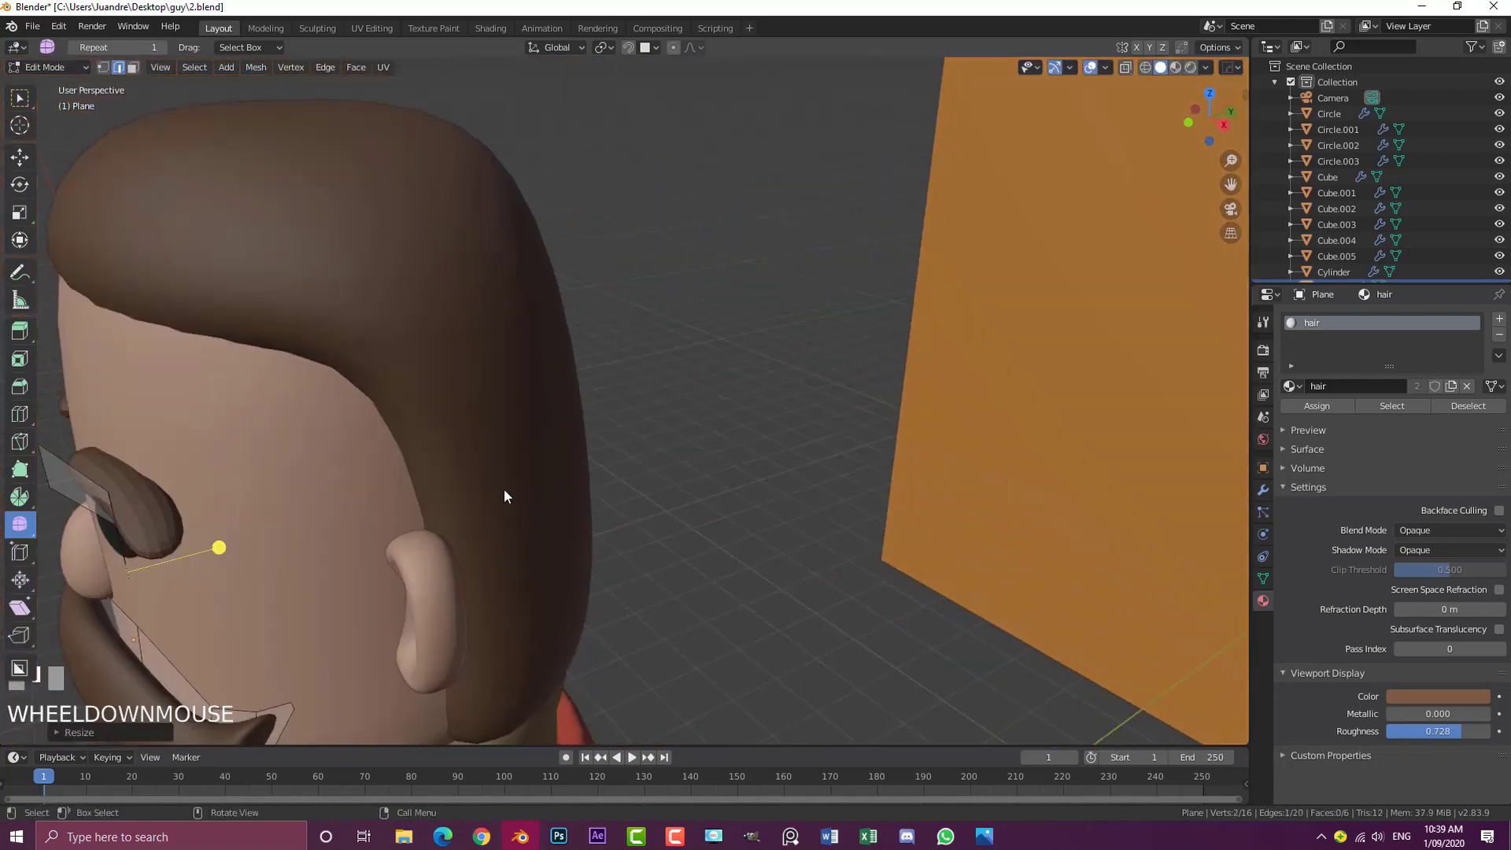
{"action": "middle_click_drag", "start_coordinate": [464, 494], "coordinate": [512, 499], "text": "shift"}
{"action": "key", "text": "g"}
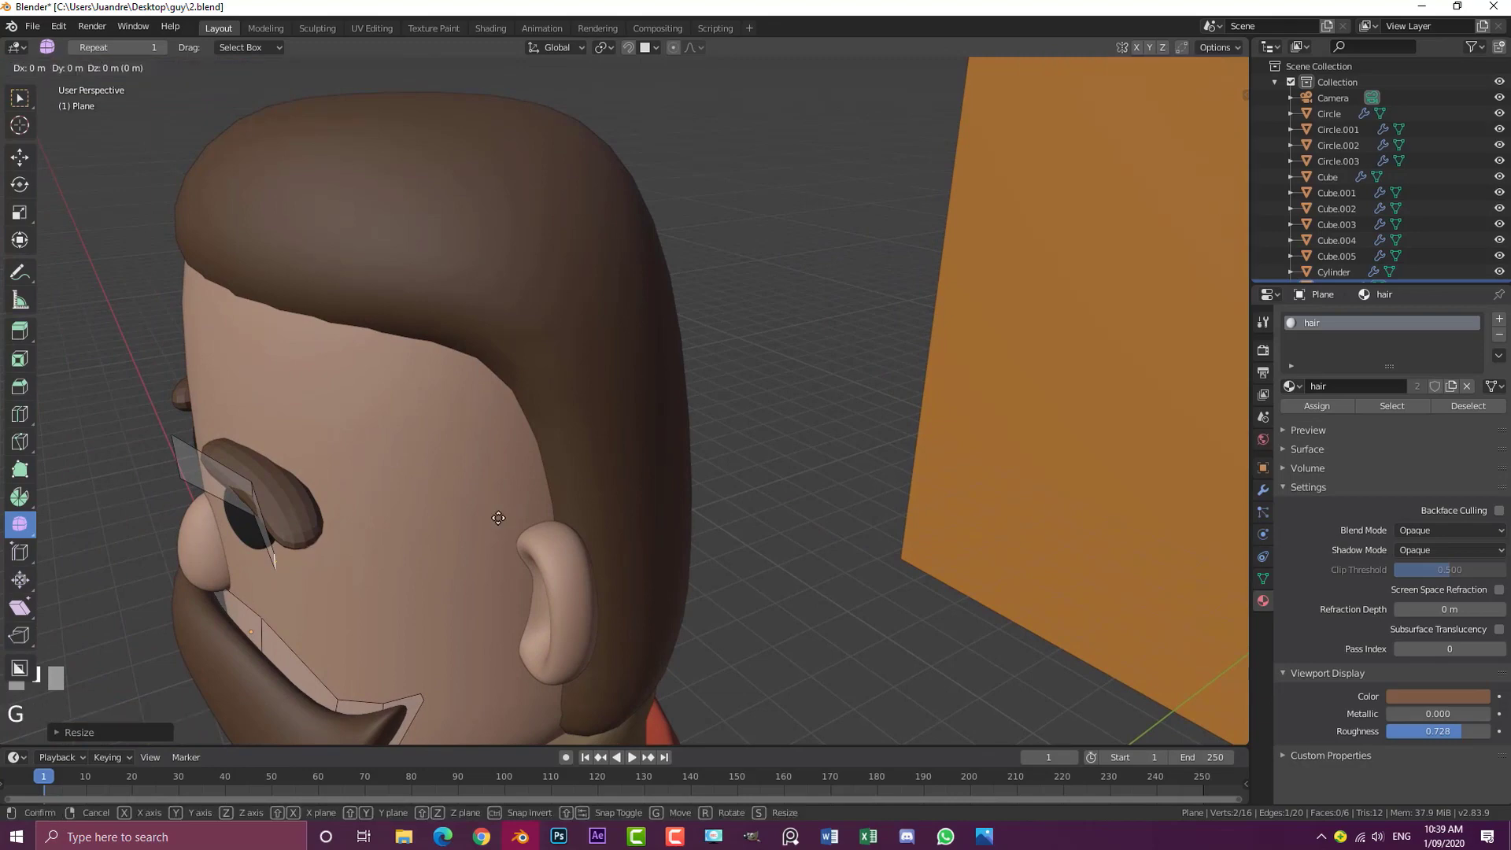
{"action": "key", "text": "y"}
{"action": "left_click", "coordinate": [557, 425]}
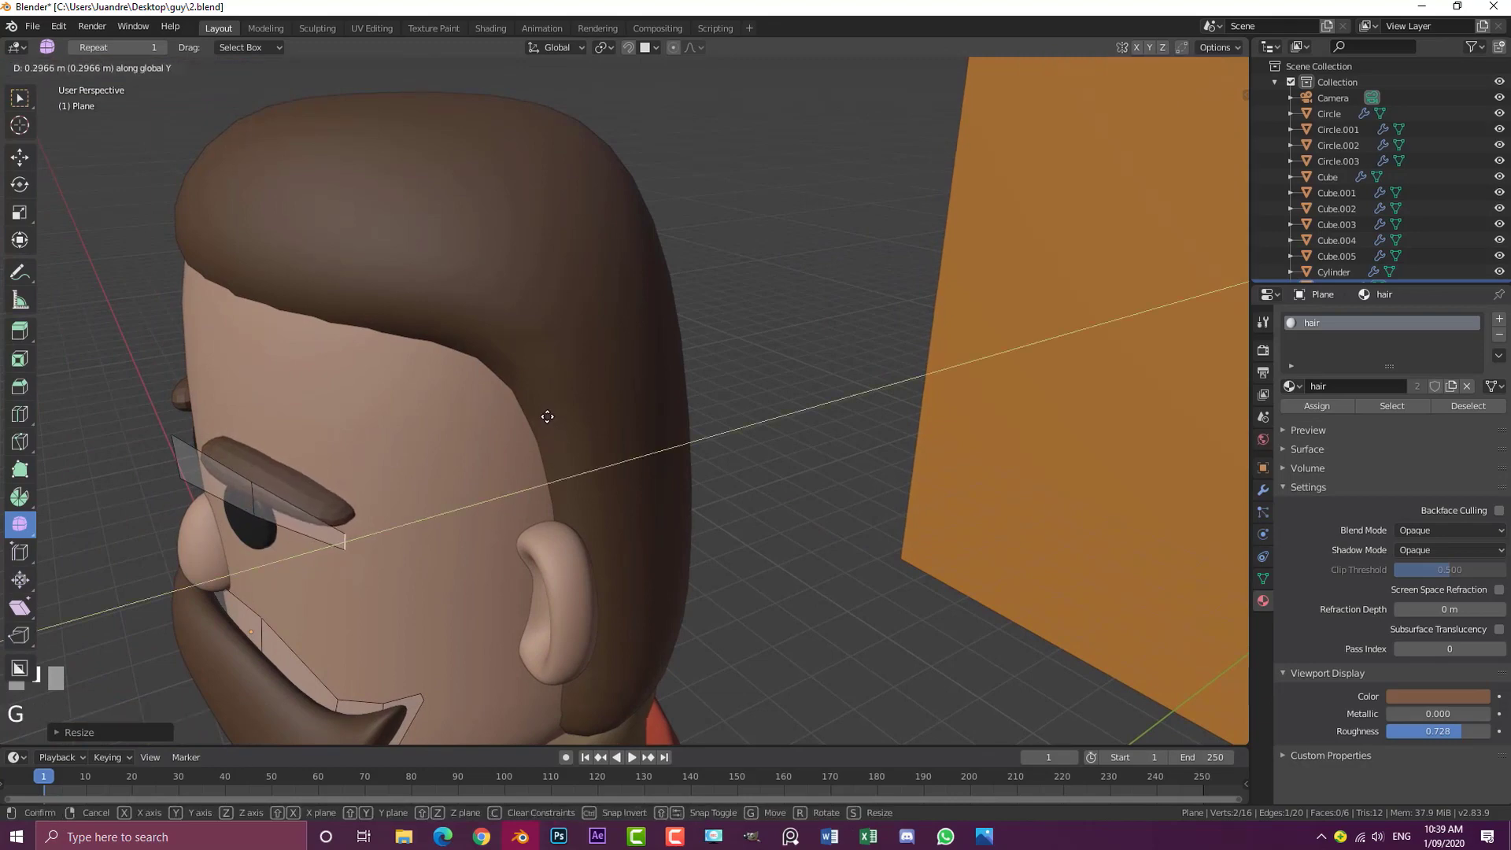
In front view, shift the eyebrow's outer end edge slightly inward and up to shorten the tail
{"action": "middle_click_drag", "start_coordinate": [558, 425], "coordinate": [745, 451]}
{"action": "key", "text": "KP_1"}
{"action": "scroll", "coordinate": [732, 453], "scroll_direction": "up", "scroll_amount": 2}
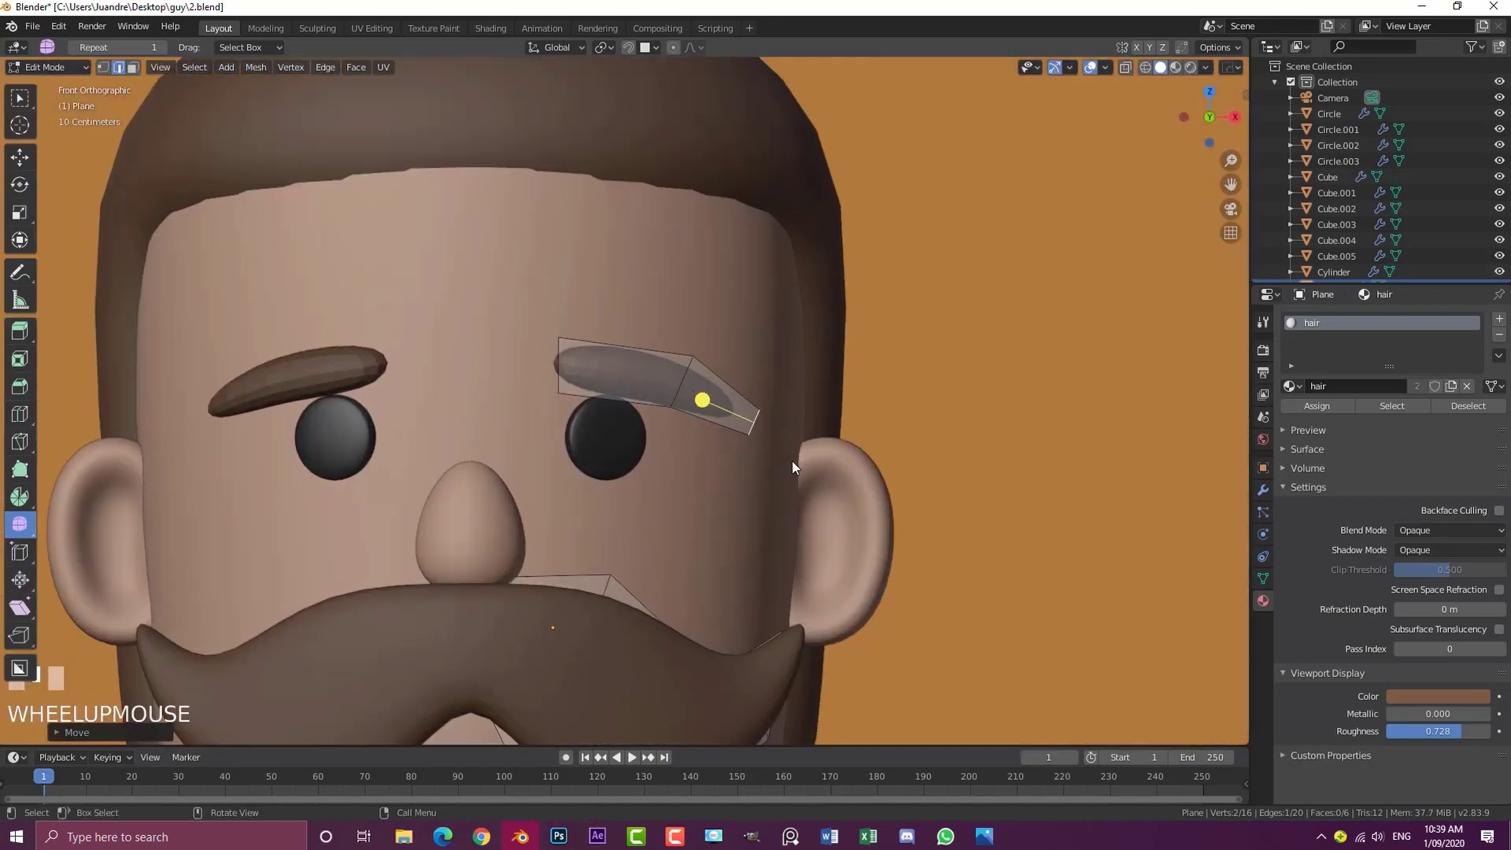
{"action": "key", "text": "g"}
{"action": "left_click", "coordinate": [777, 445]}
Extrude the eyebrow's inner edge toward the centre of the face and rotate the new edge
{"action": "left_click", "coordinate": [558, 372]}
{"action": "key", "text": "e"}
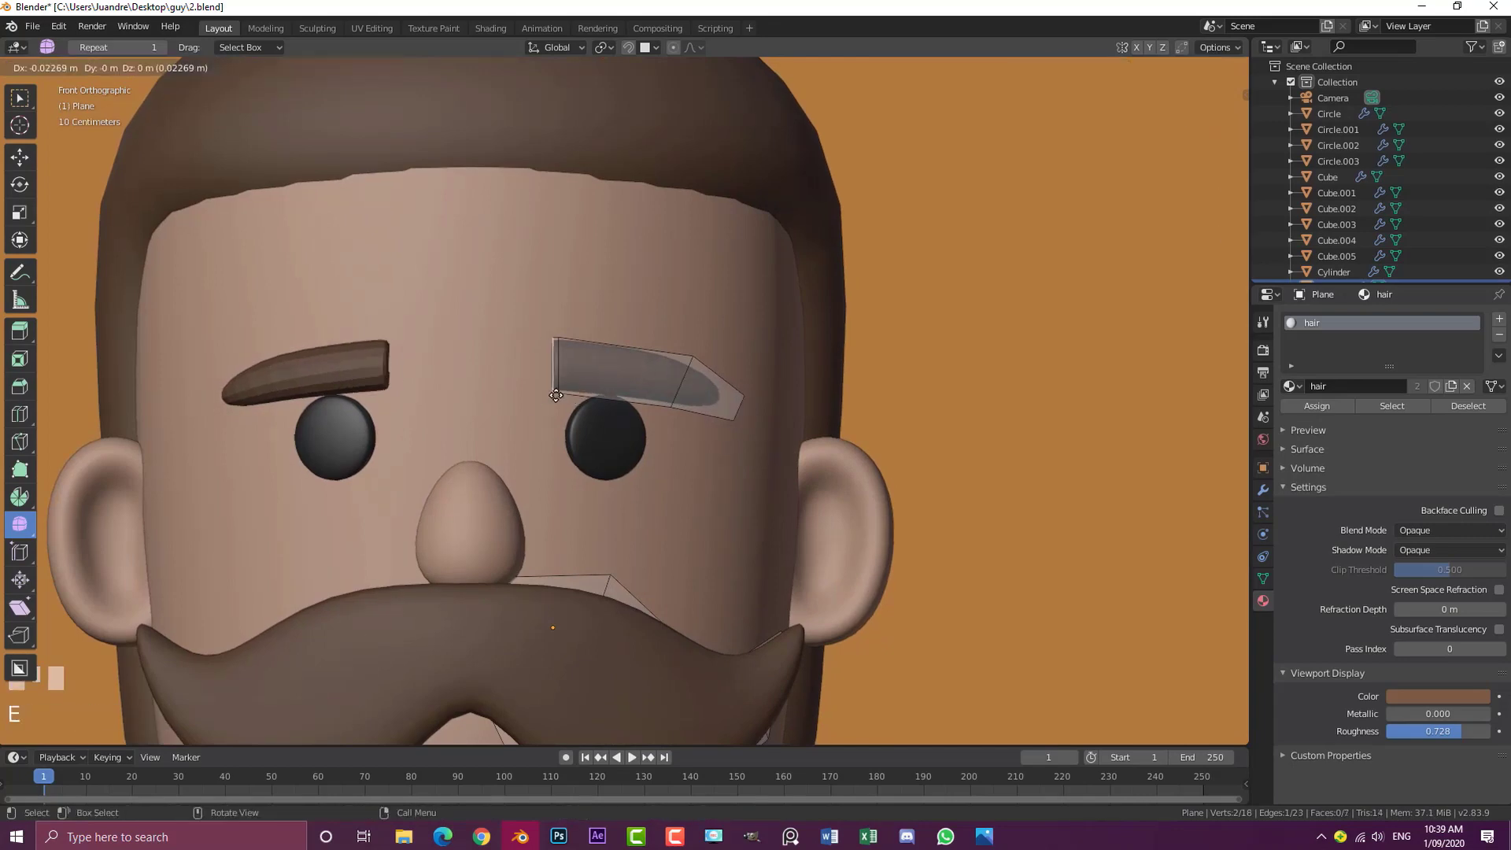
{"action": "left_click", "coordinate": [528, 404]}
{"action": "key", "text": "r"}
{"action": "left_click", "coordinate": [613, 371]}
Move the eyebrow's new inner edge along the Y axis to follow the curve of the face
{"action": "middle_click_drag", "start_coordinate": [511, 403], "coordinate": [576, 460]}
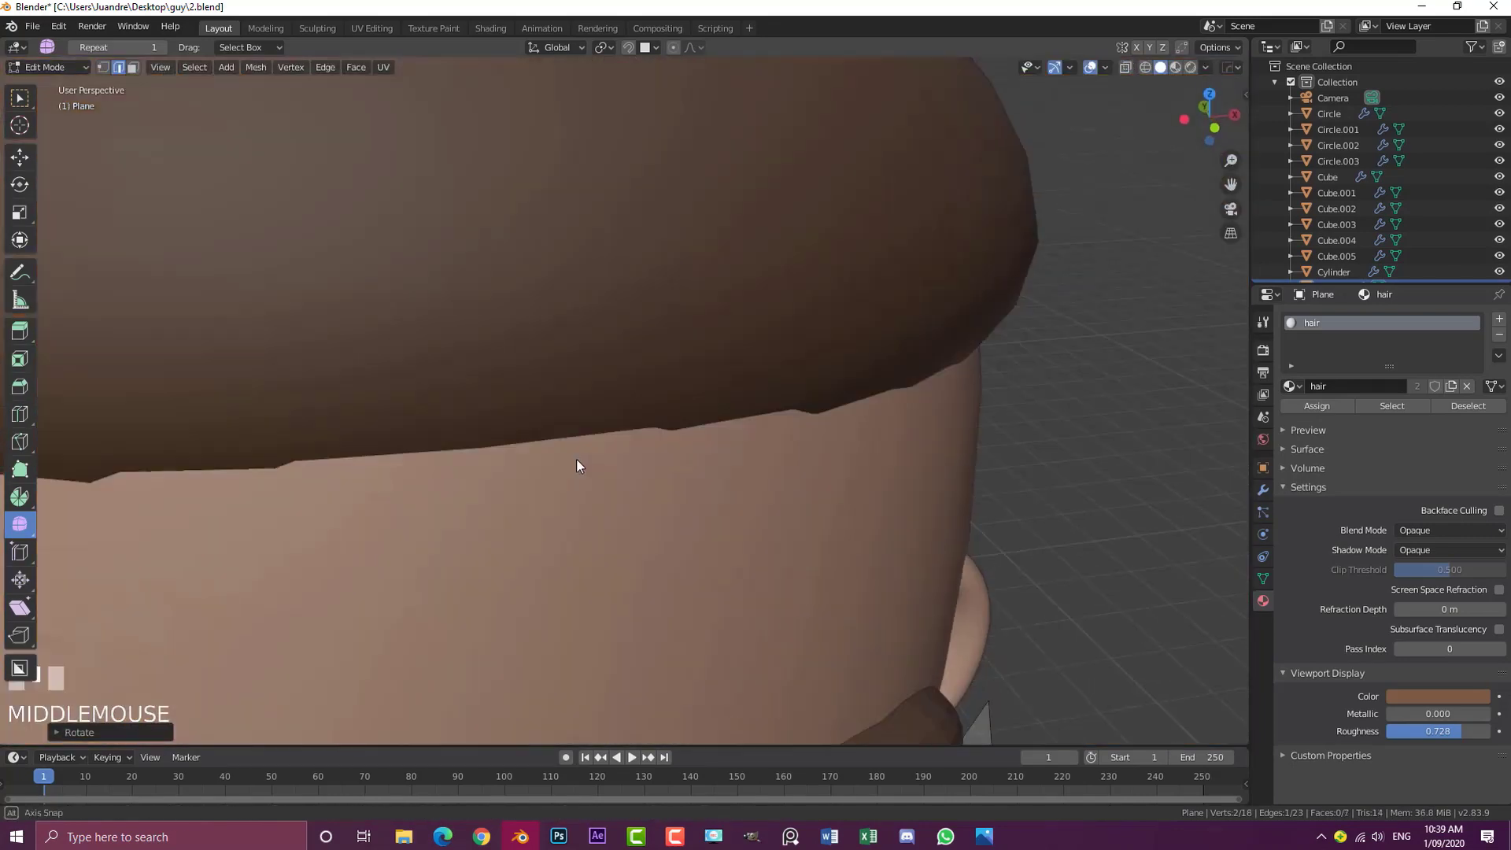
{"action": "scroll", "coordinate": [578, 462], "scroll_direction": "down", "scroll_amount": 2}
{"action": "middle_click_drag", "start_coordinate": [845, 611], "coordinate": [811, 540], "text": "shift"}
{"action": "key", "text": "g"}
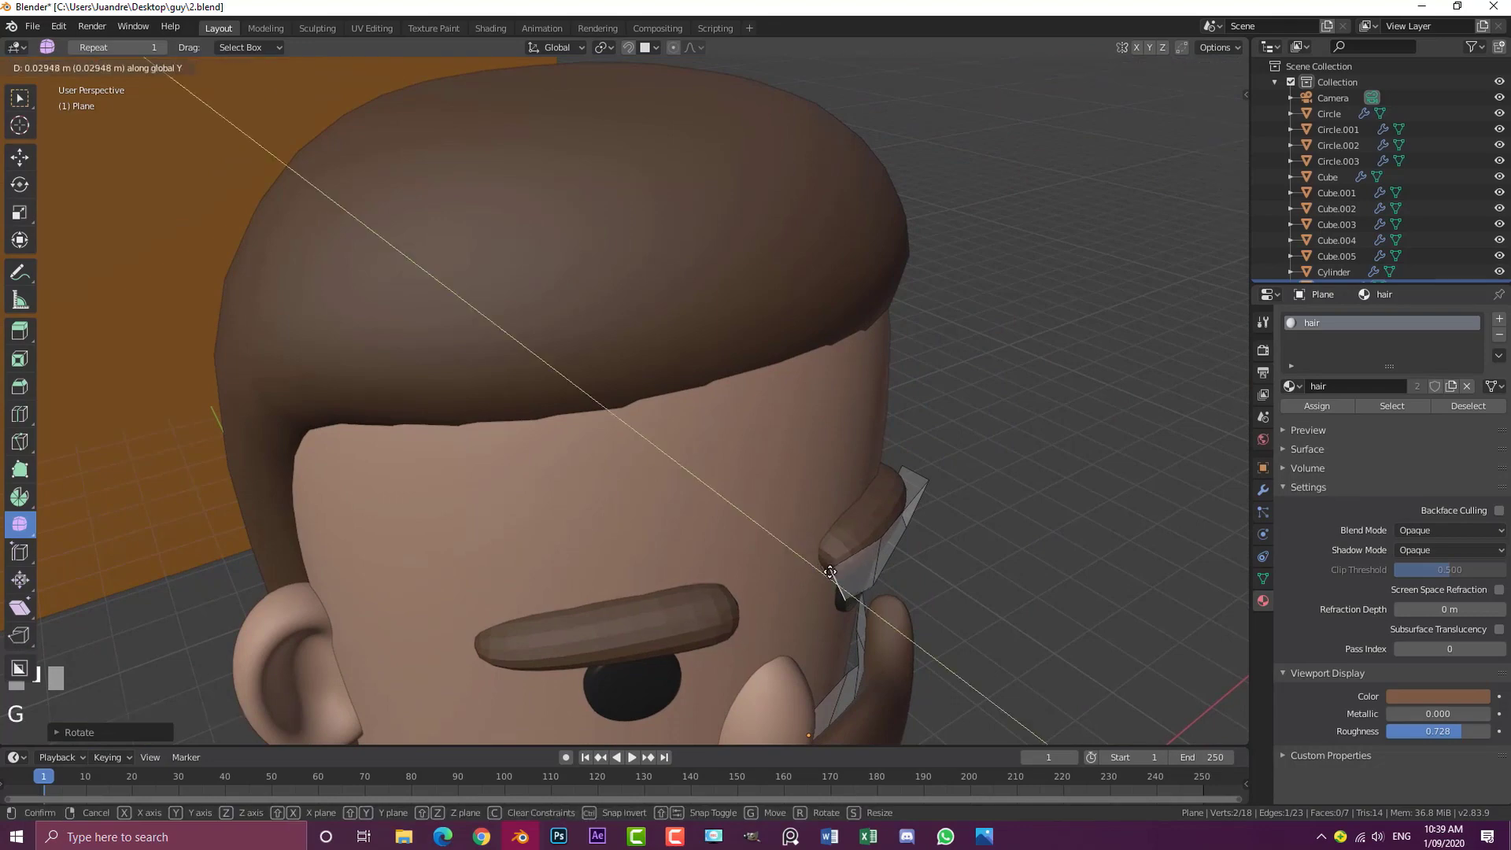
{"action": "left_click", "coordinate": [924, 630]}
{"action": "scroll", "coordinate": [924, 625], "scroll_direction": "down", "scroll_amount": 2}
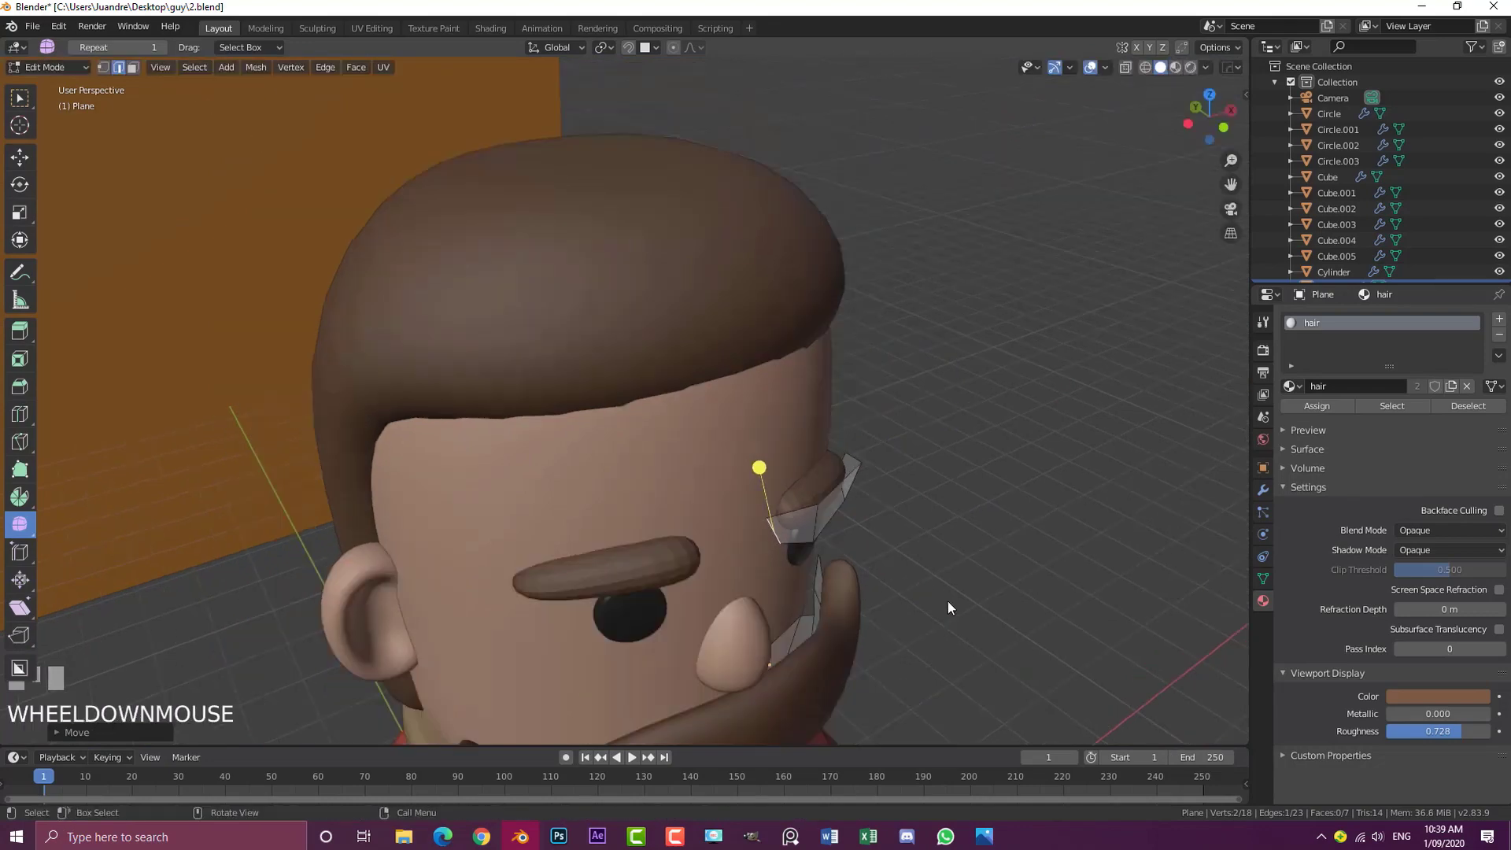
{"action": "middle_click_drag", "start_coordinate": [948, 601], "coordinate": [811, 565]}
In front view, select the whole linked eyebrow mesh, nudge it slightly and adjust its tilt
{"action": "key", "text": "KP_1"}
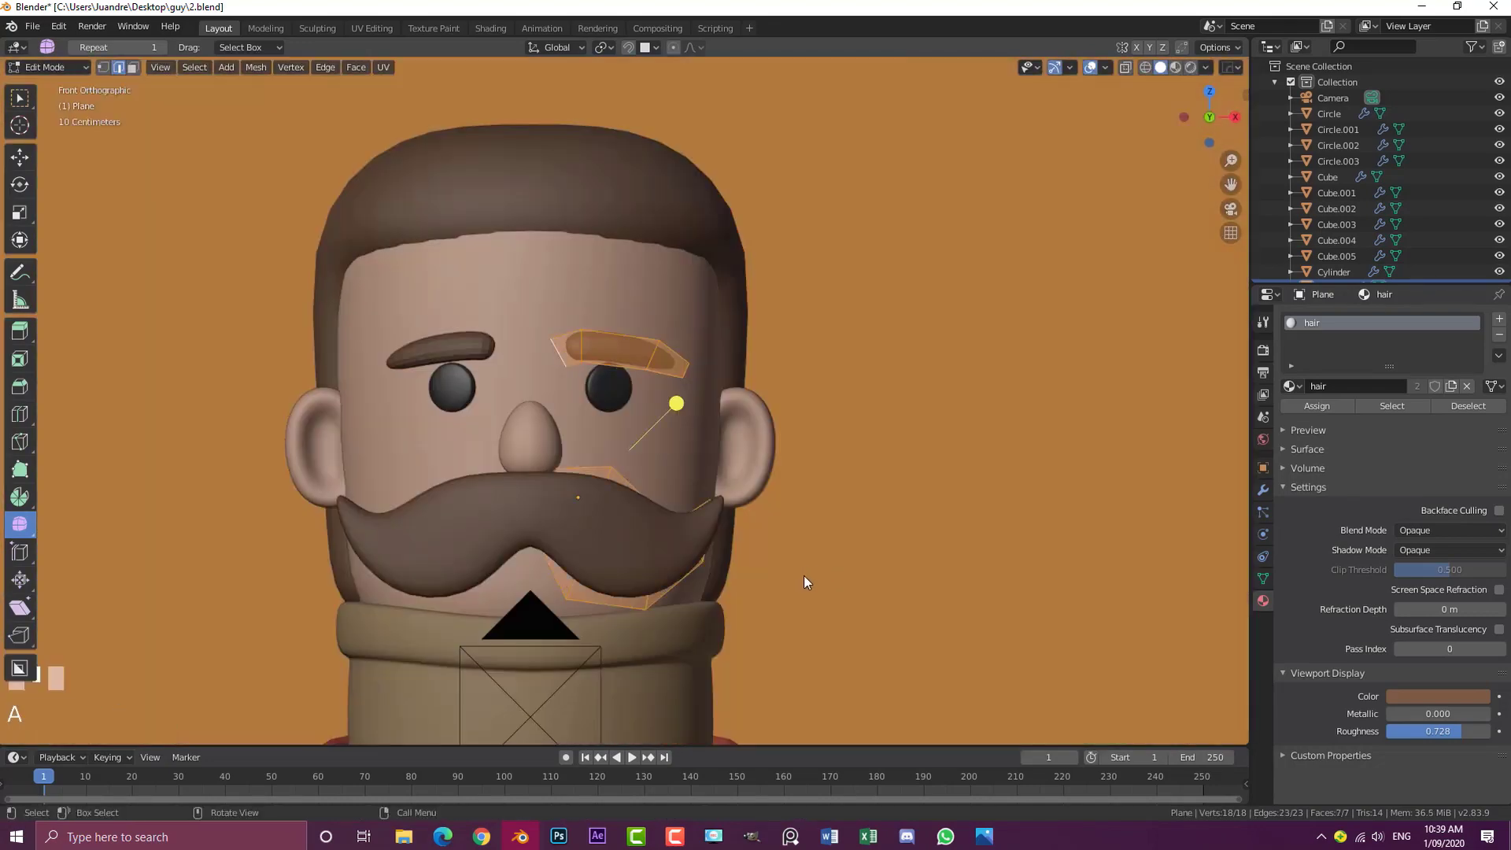
{"action": "scroll", "coordinate": [805, 574], "scroll_direction": "up", "scroll_amount": 2}
{"action": "left_click", "coordinate": [631, 355]}
{"action": "key", "text": "ctrl+l"}
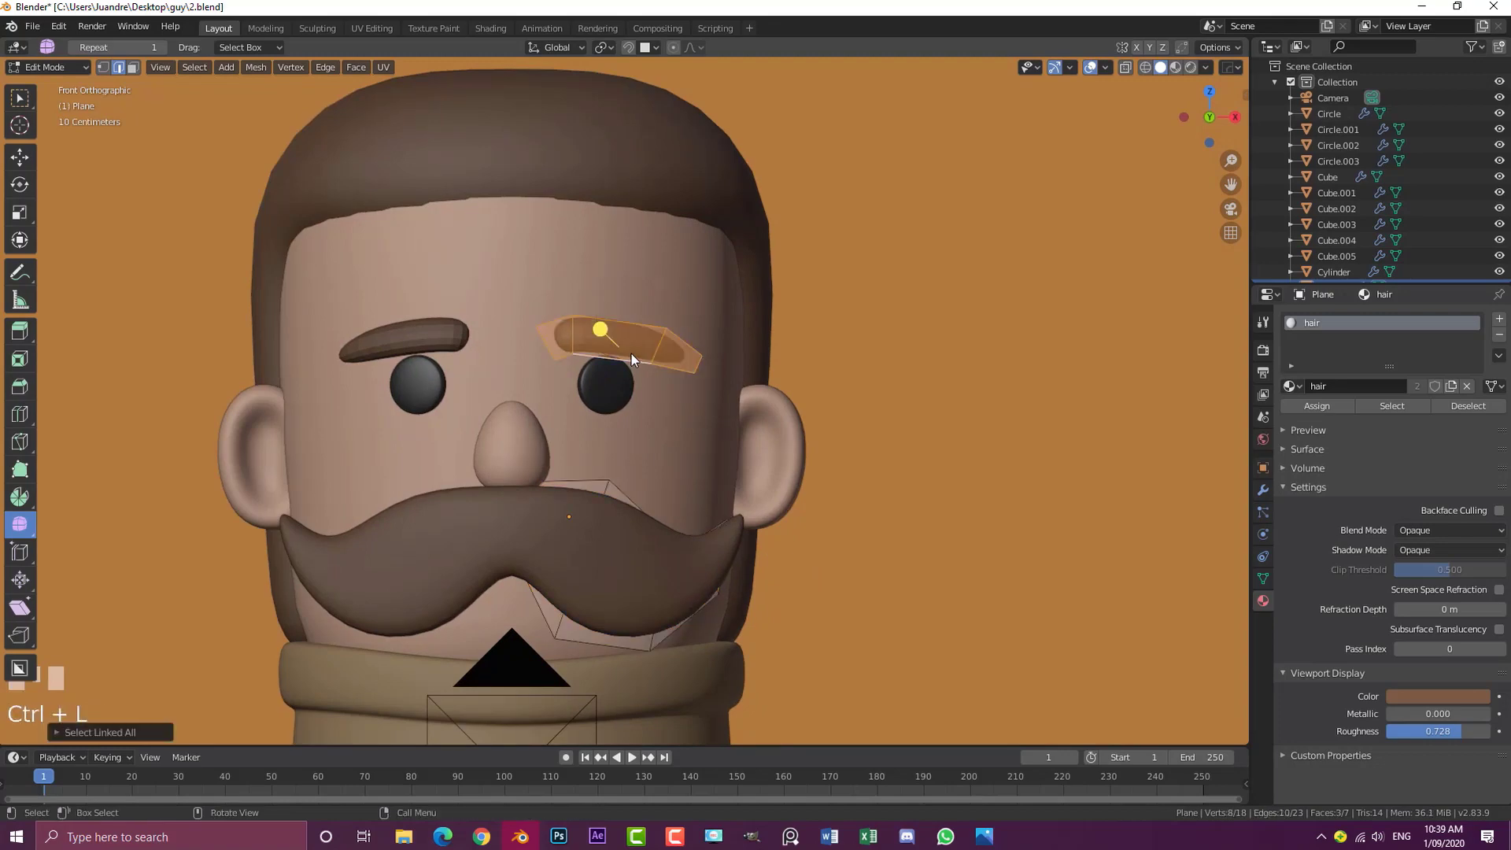
{"action": "key", "text": "g"}
{"action": "left_click", "coordinate": [636, 351]}
{"action": "key", "text": "r"}
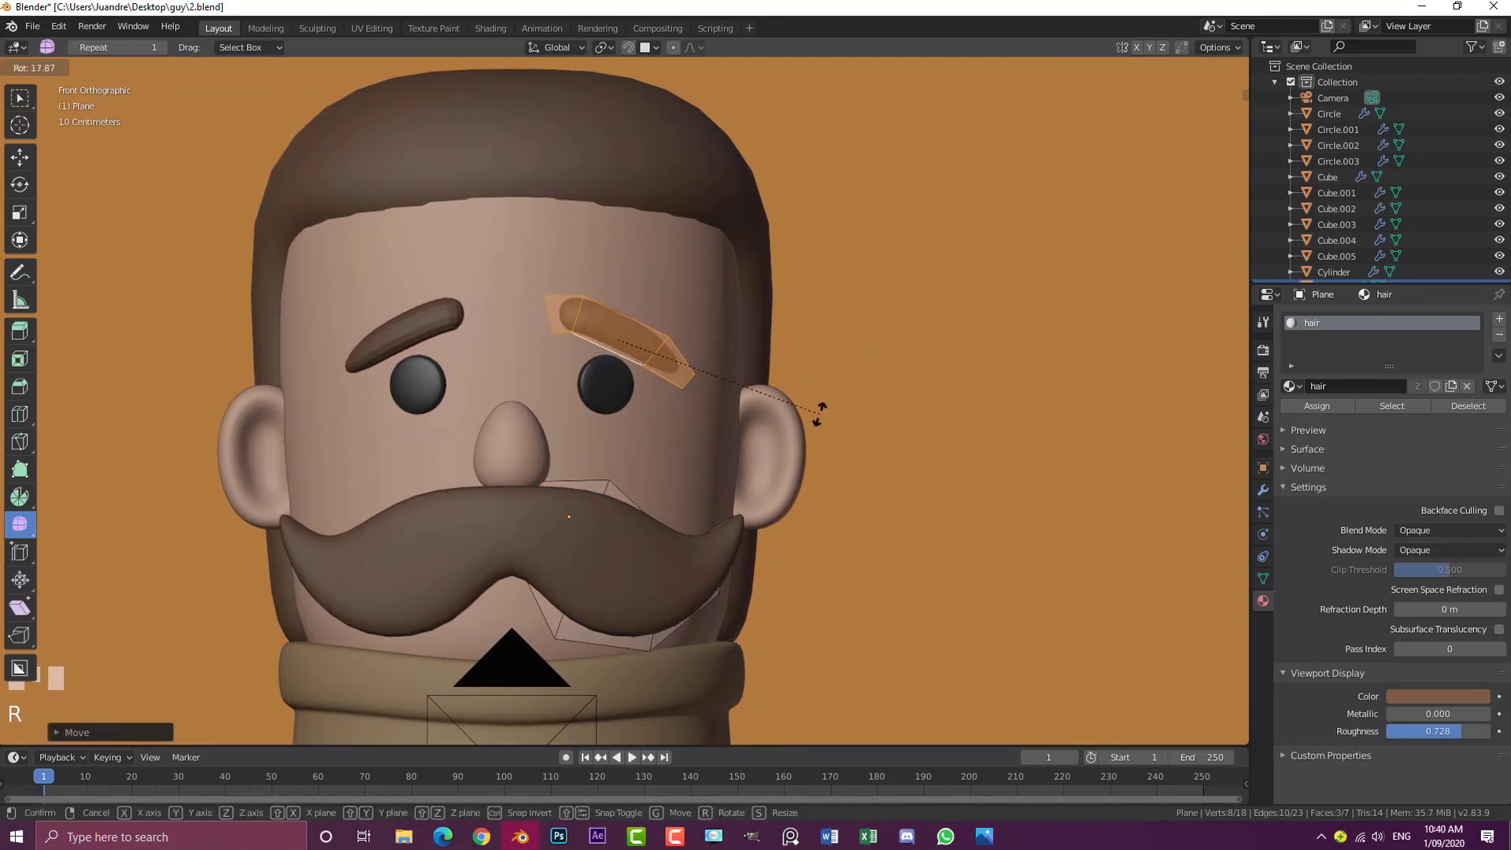
{"action": "left_click", "coordinate": [826, 350]}
Raise the eyebrow higher above the eye, return to Object Mode and deselect everything
{"action": "key", "text": "g"}
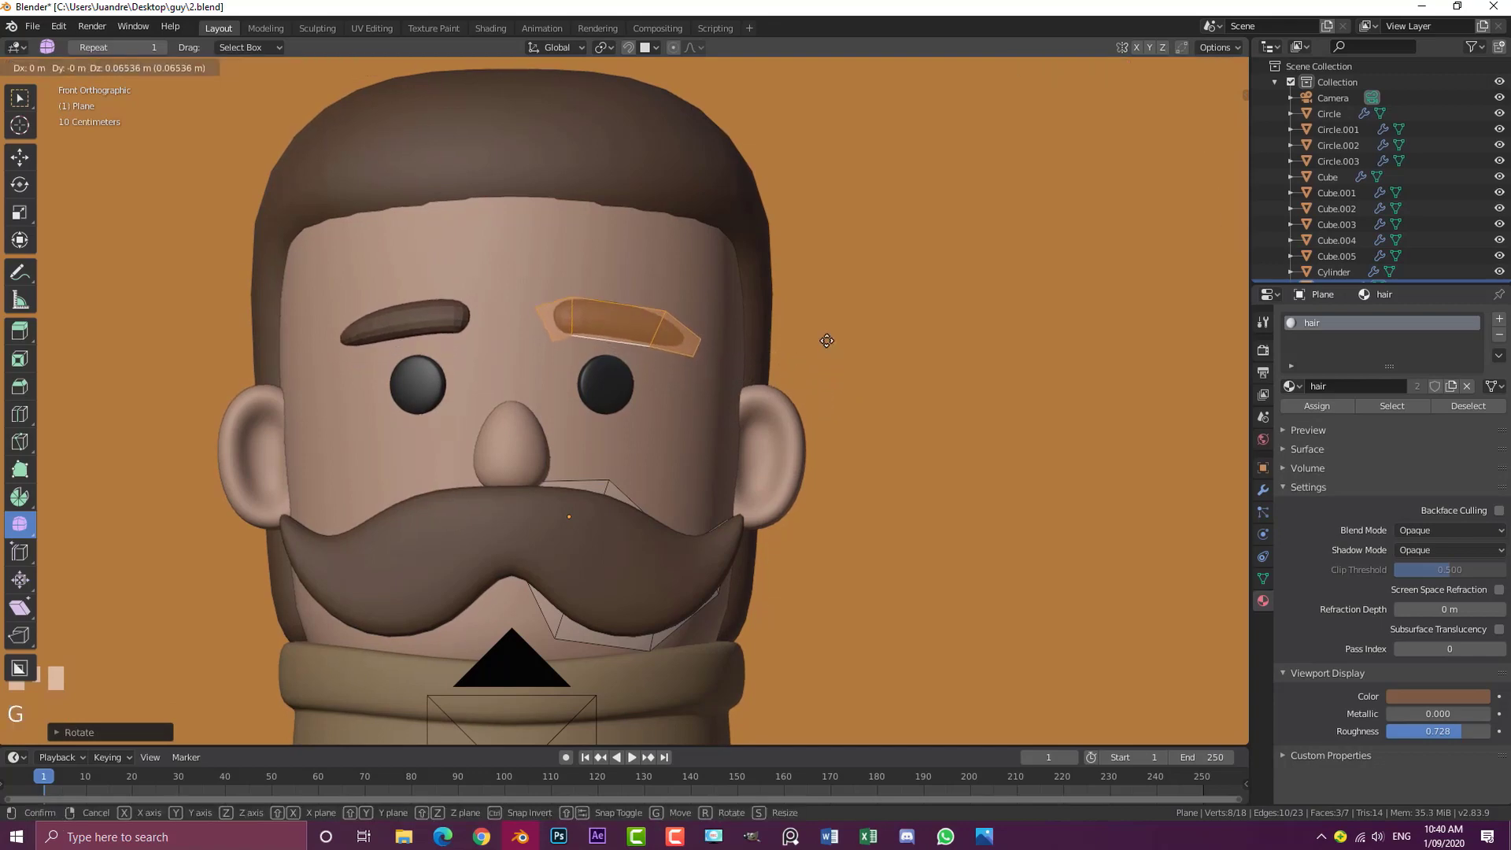
{"action": "left_click", "coordinate": [828, 332]}
{"action": "key", "text": "Tab"}
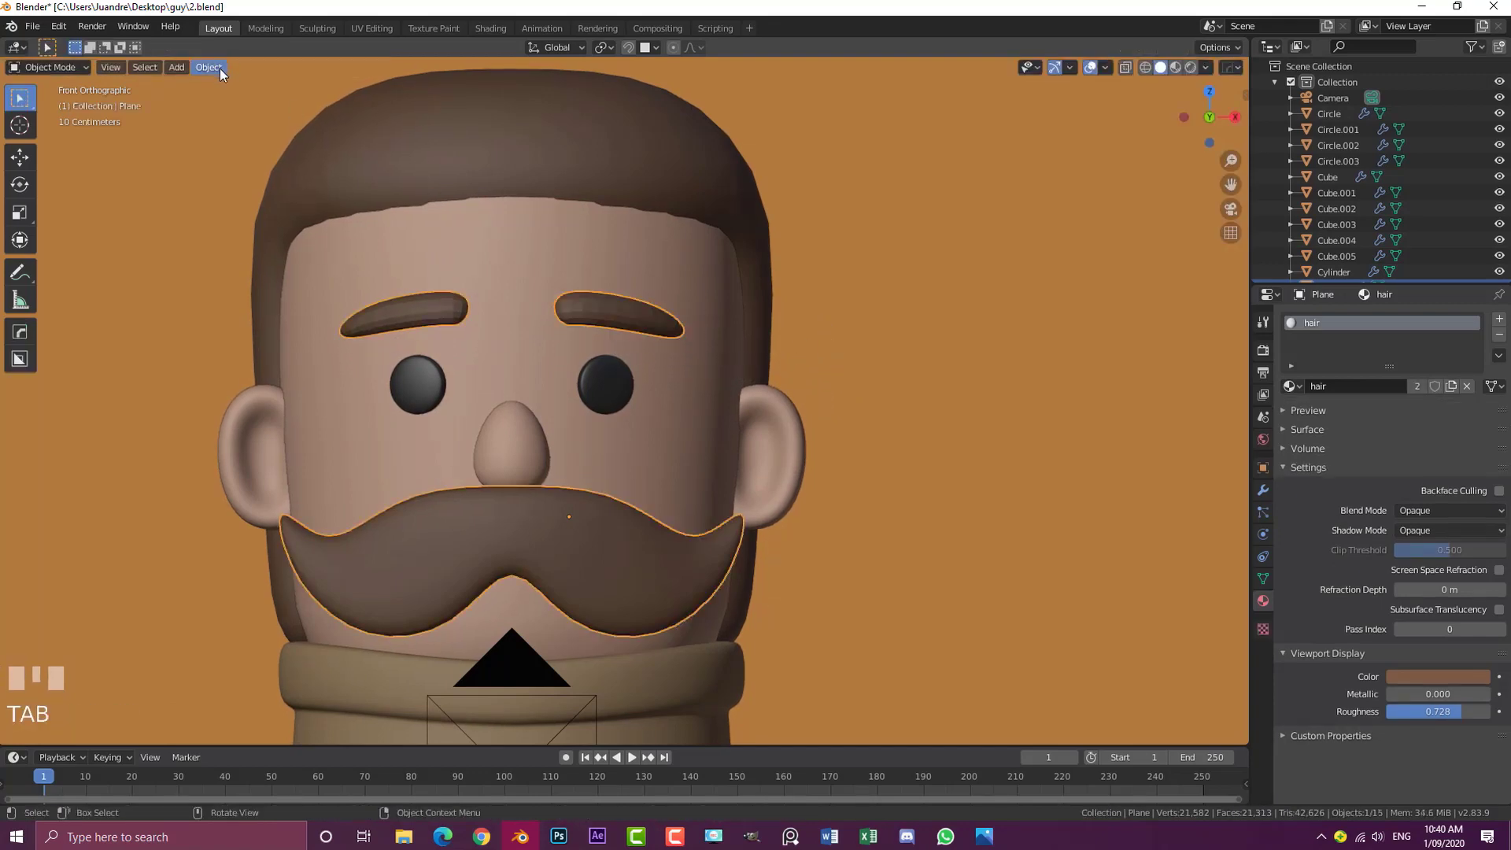
{"action": "left_click", "coordinate": [219, 69]}
{"action": "scroll", "coordinate": [762, 340], "scroll_direction": "down", "scroll_amount": 1}
{"action": "scroll", "coordinate": [761, 340], "scroll_direction": "down", "scroll_amount": 4}
{"action": "key", "text": "a"}
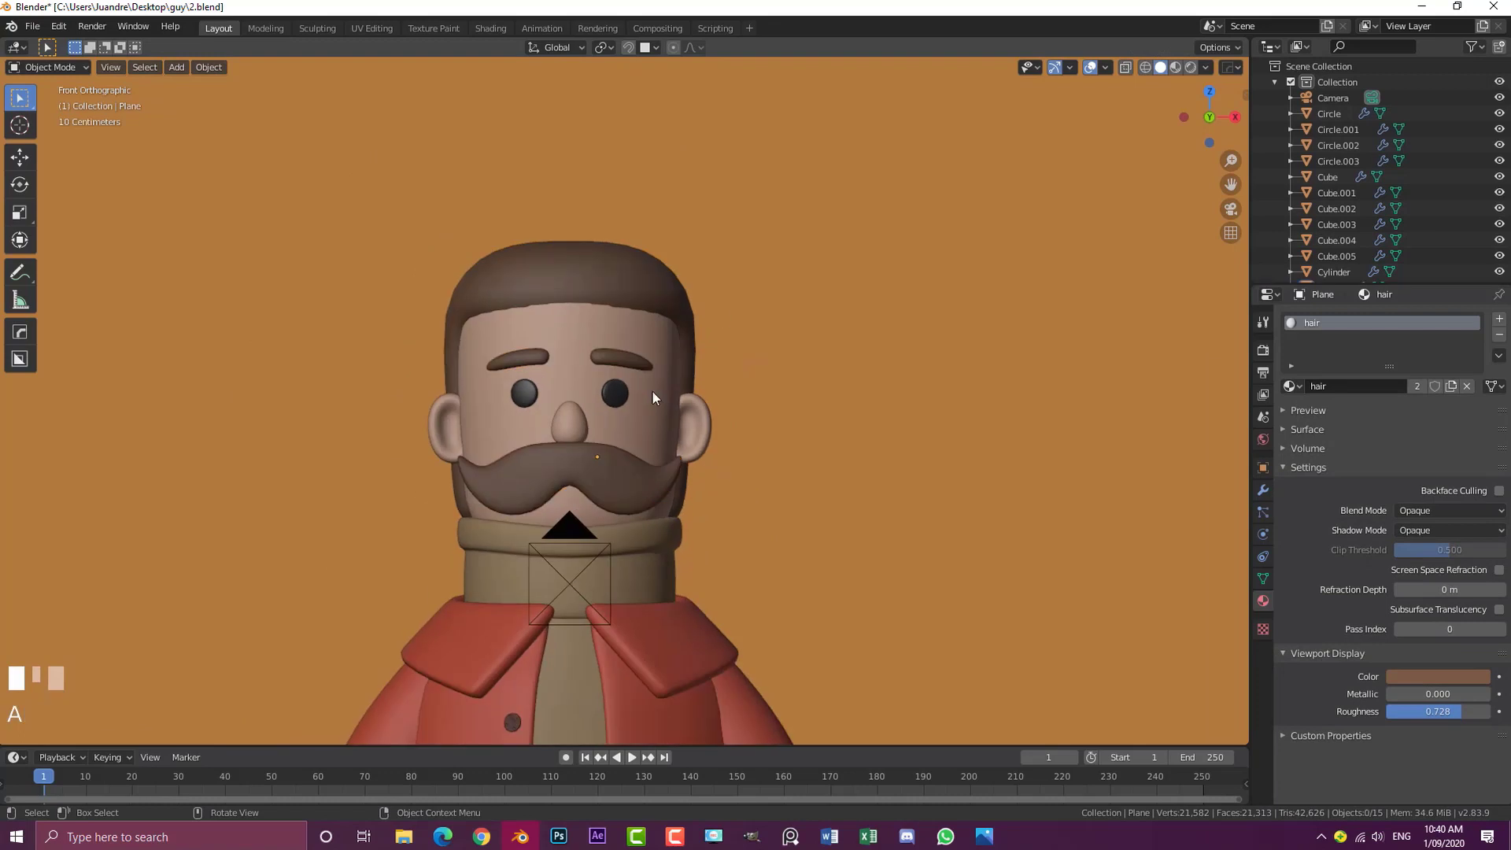
{"action": "scroll", "coordinate": [728, 411], "scroll_direction": "down", "scroll_amount": 2}
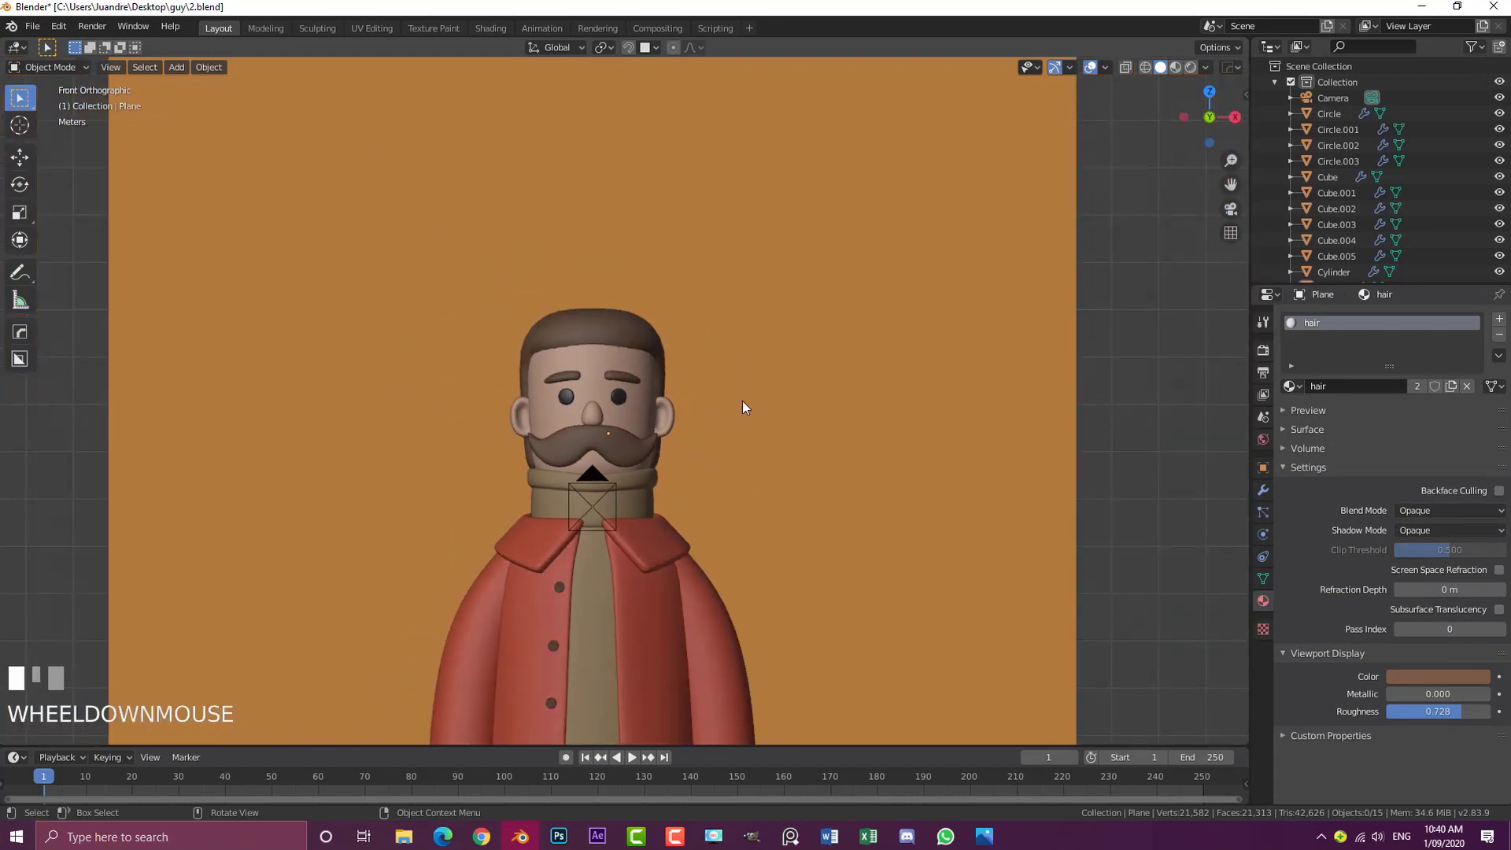
Frame the character in the camera view and save the current file
{"action": "key", "text": "KP_0"}
{"action": "scroll", "coordinate": [622, 352], "scroll_direction": "down", "scroll_amount": 1}
{"action": "middle_click_drag", "start_coordinate": [621, 352], "coordinate": [629, 362], "text": "shift"}
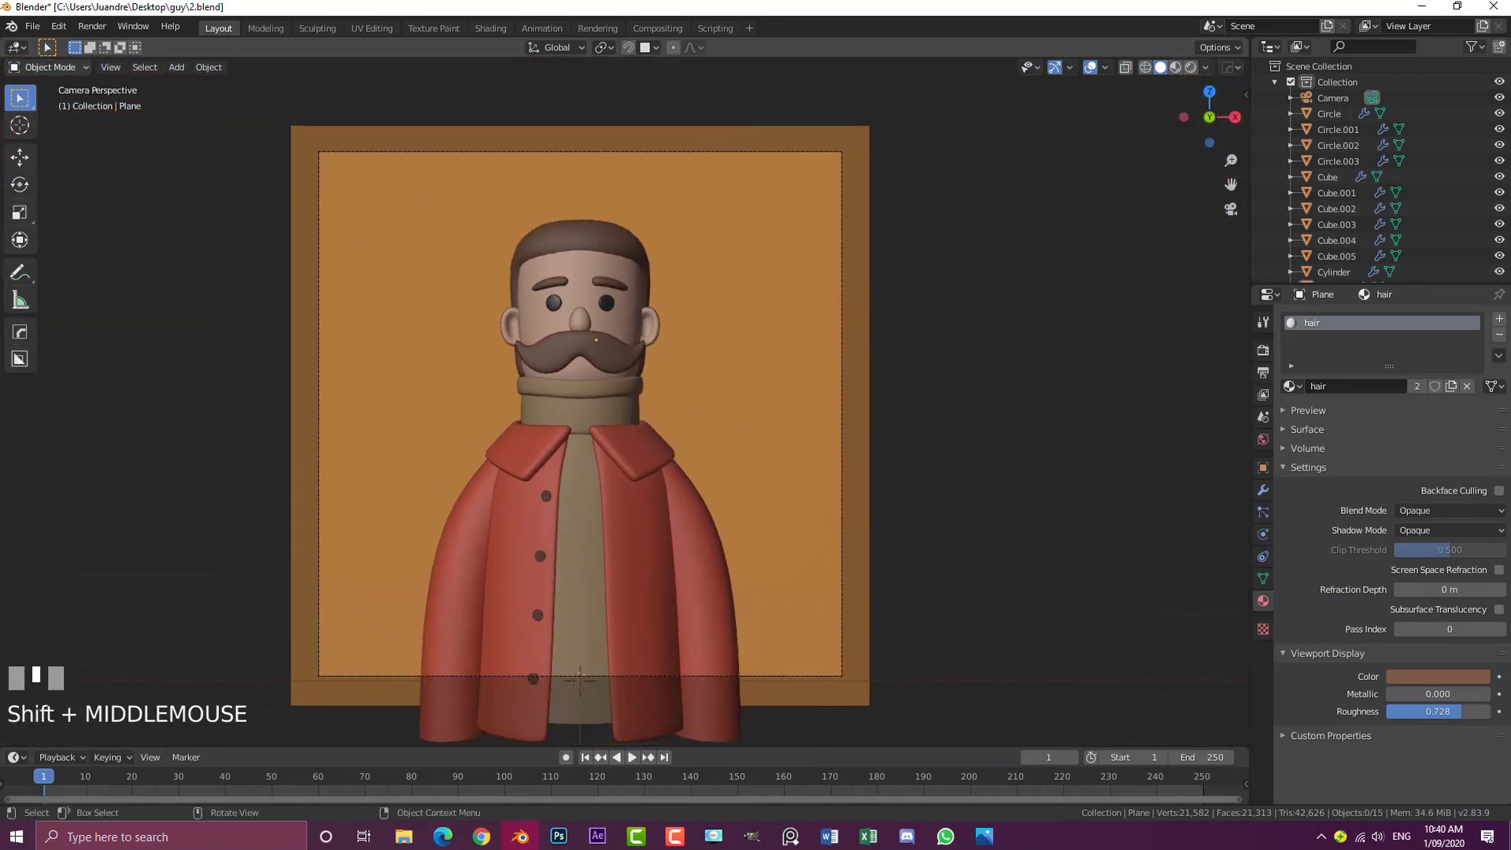
{"action": "left_click", "coordinate": [32, 26]}
{"action": "left_click", "coordinate": [61, 134]}
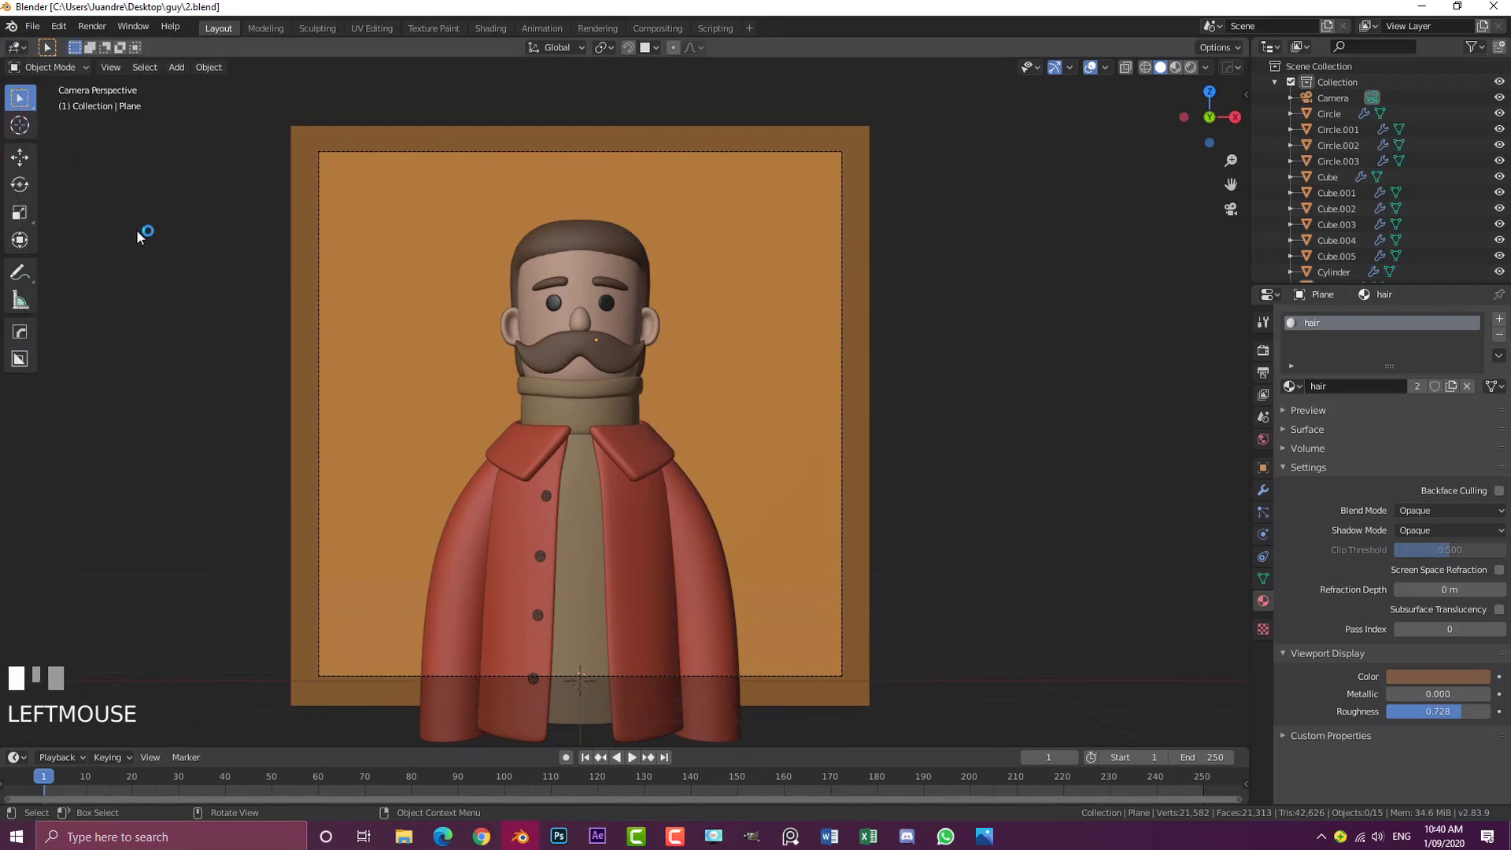
{"action": "middle_click_drag", "start_coordinate": [170, 337], "coordinate": [177, 324], "text": "shift"}
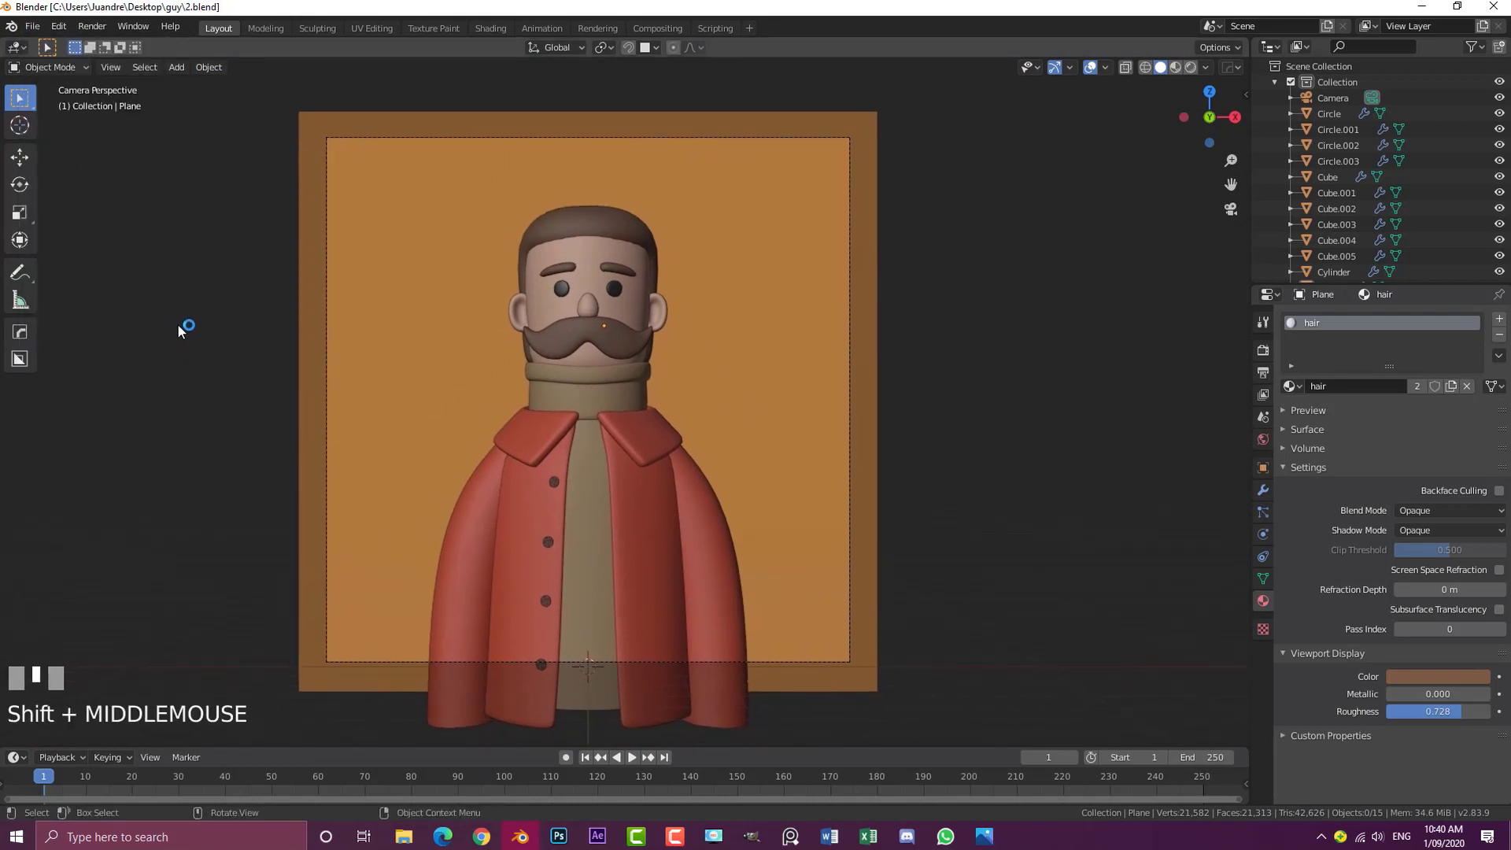
{"action": "scroll", "coordinate": [177, 334], "scroll_direction": "up", "scroll_amount": 1, "text": "shift"}
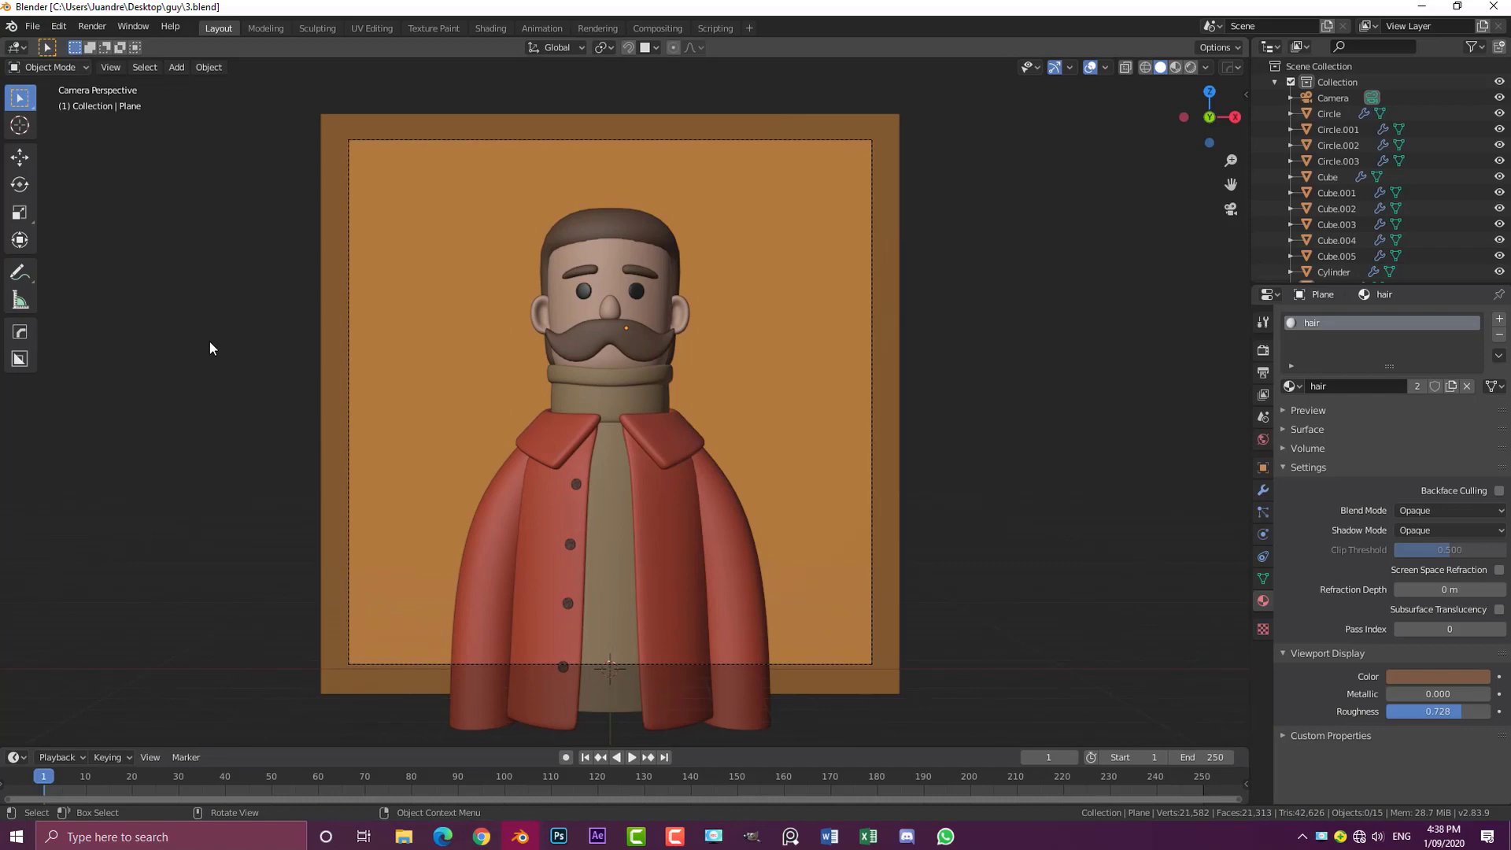
{"action": "middle_click_drag", "start_coordinate": [775, 318], "coordinate": [720, 359]}
{"action": "key", "text": "KP_0"}
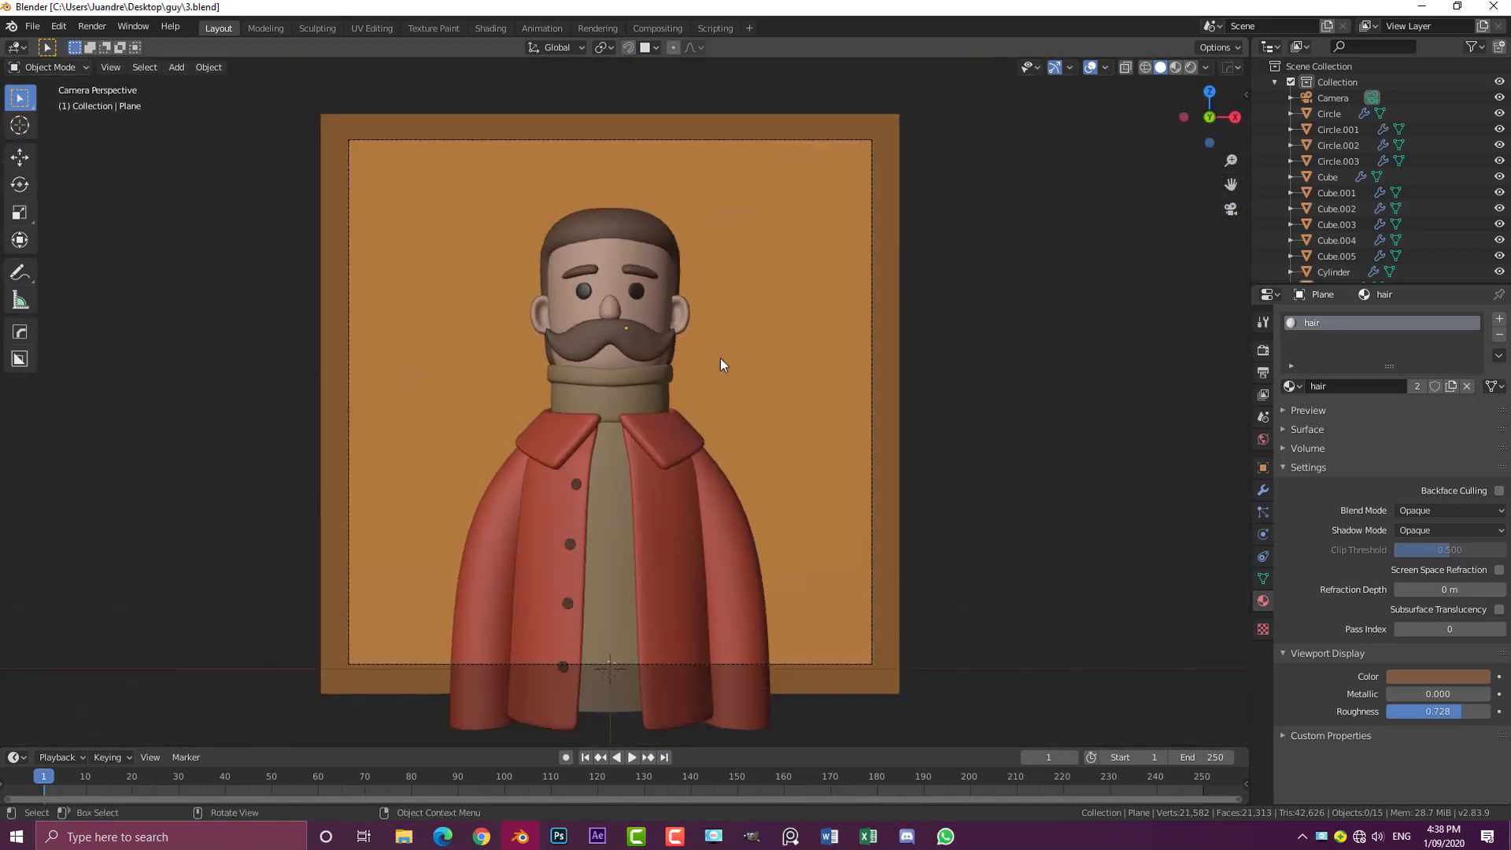